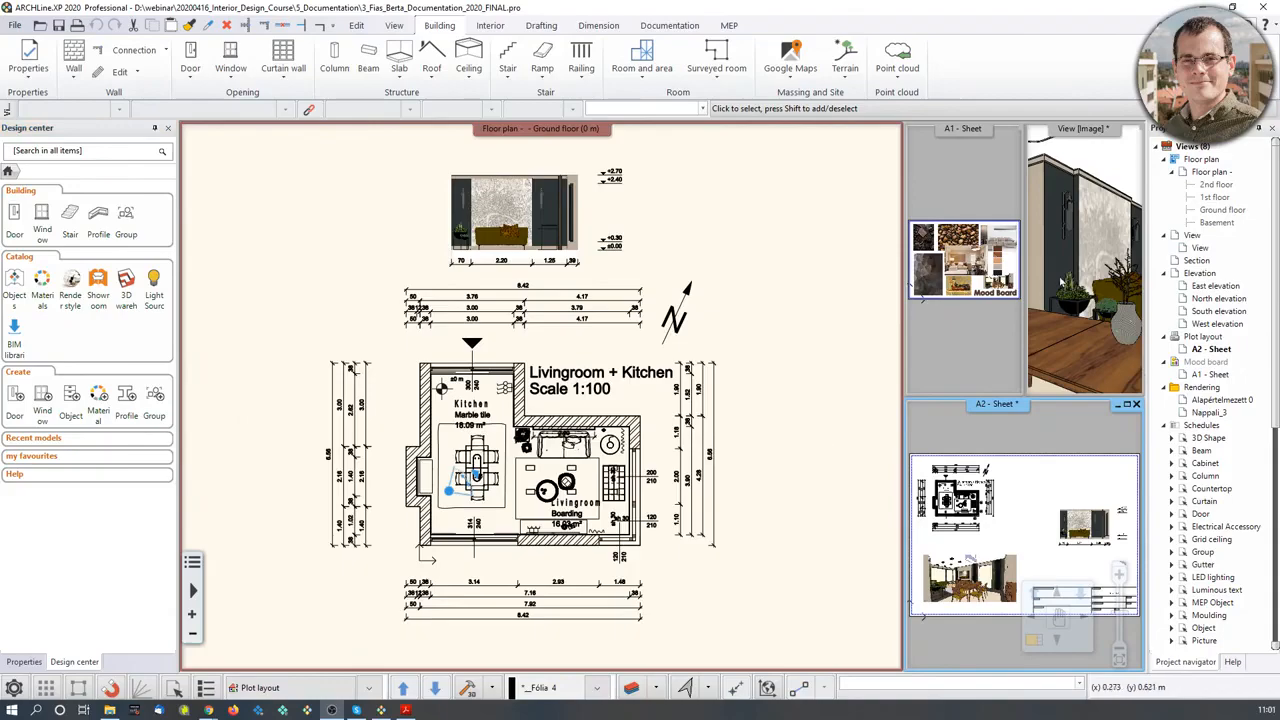
- Review the FINAL project's 3D room view and mood board sheet, then return to the ground-floor plan
left_click(1061, 338)
left_click(1035, 641)
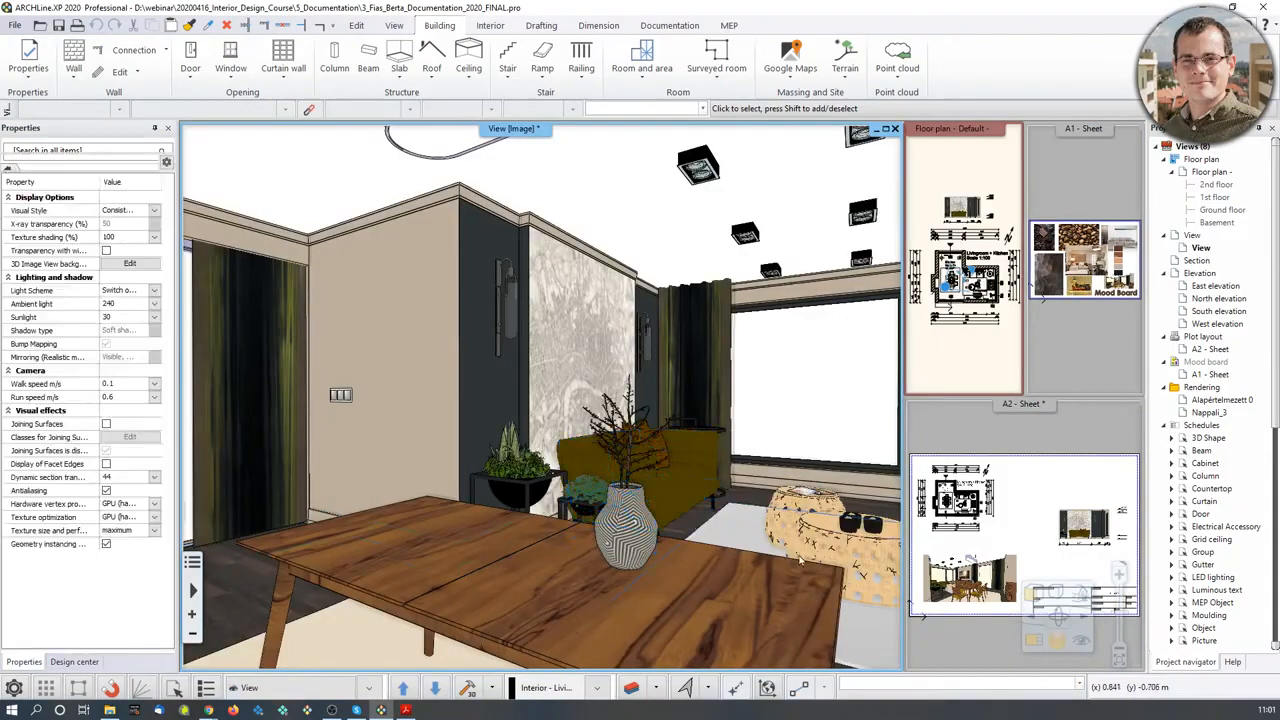
middle_click_drag(731, 489, 930, 410)
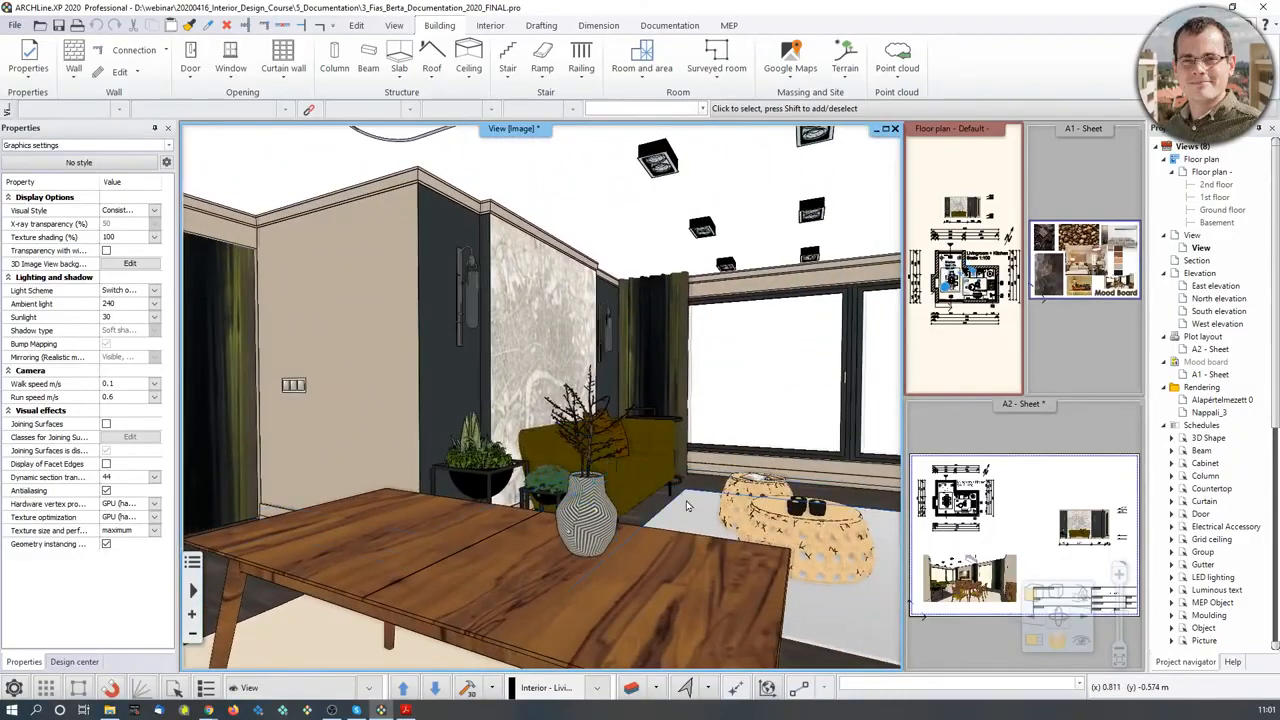
left_click(1020, 470)
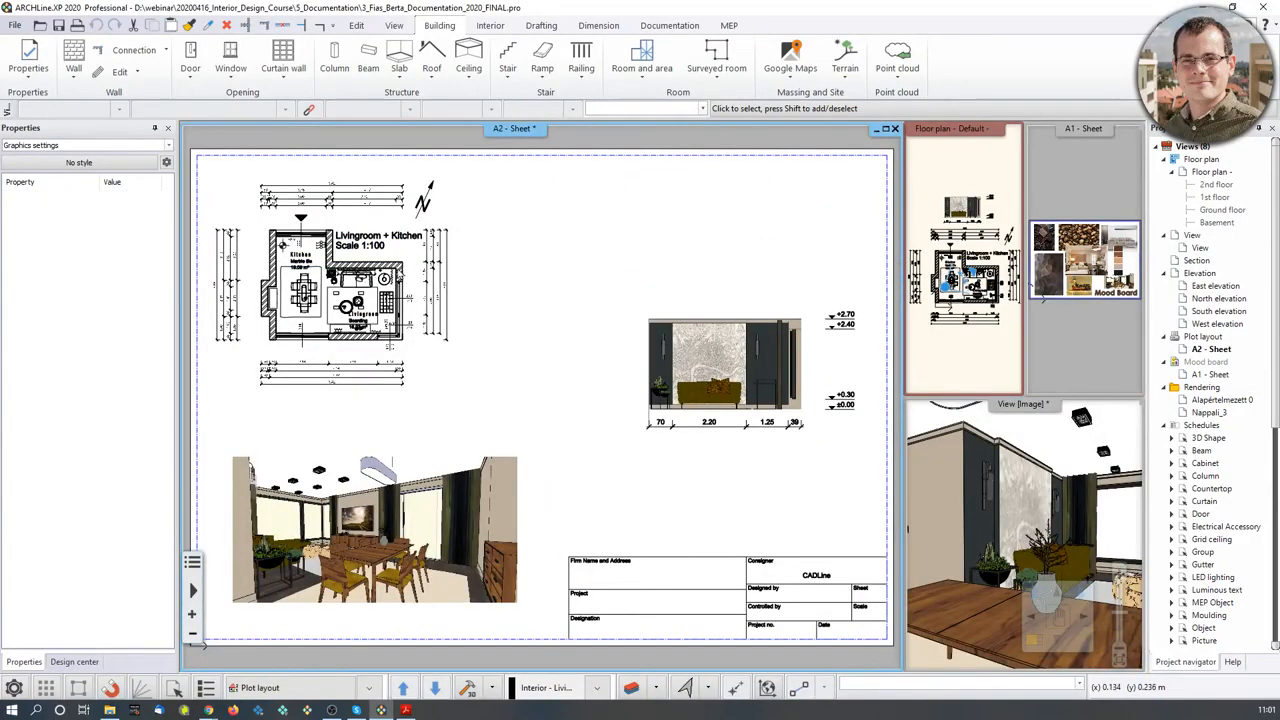
left_click(1081, 364)
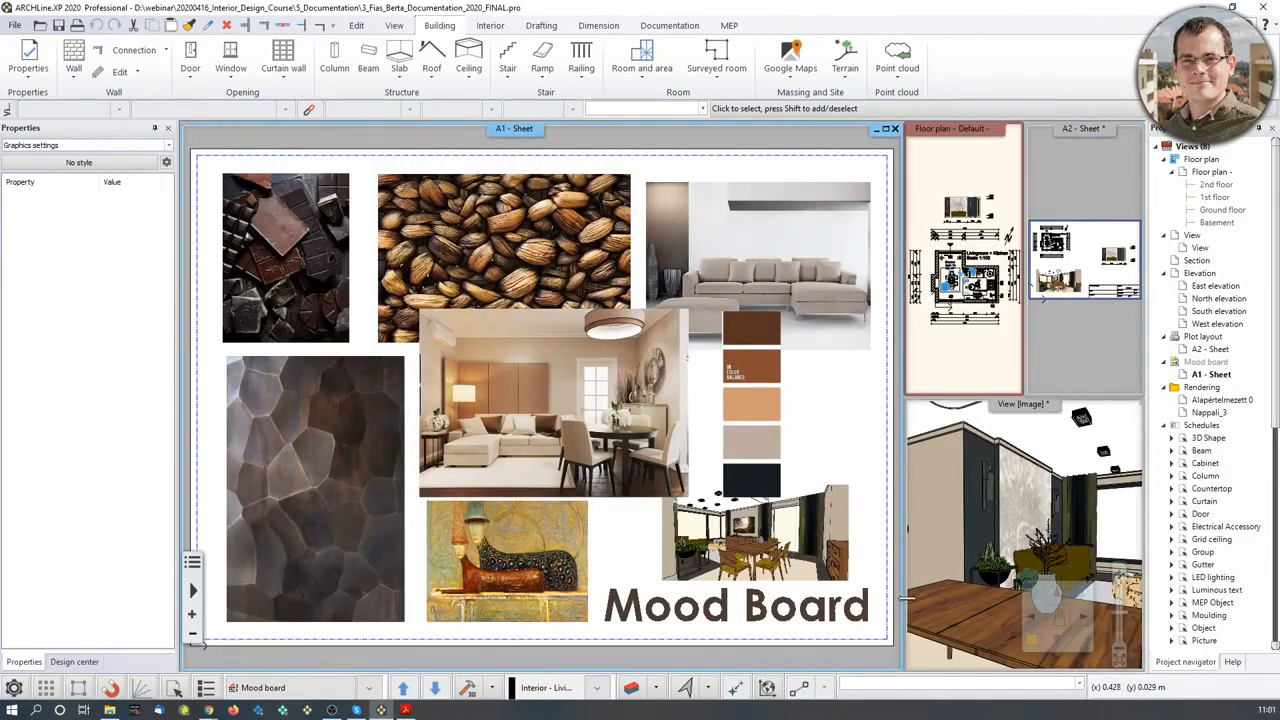
left_click(962, 368)
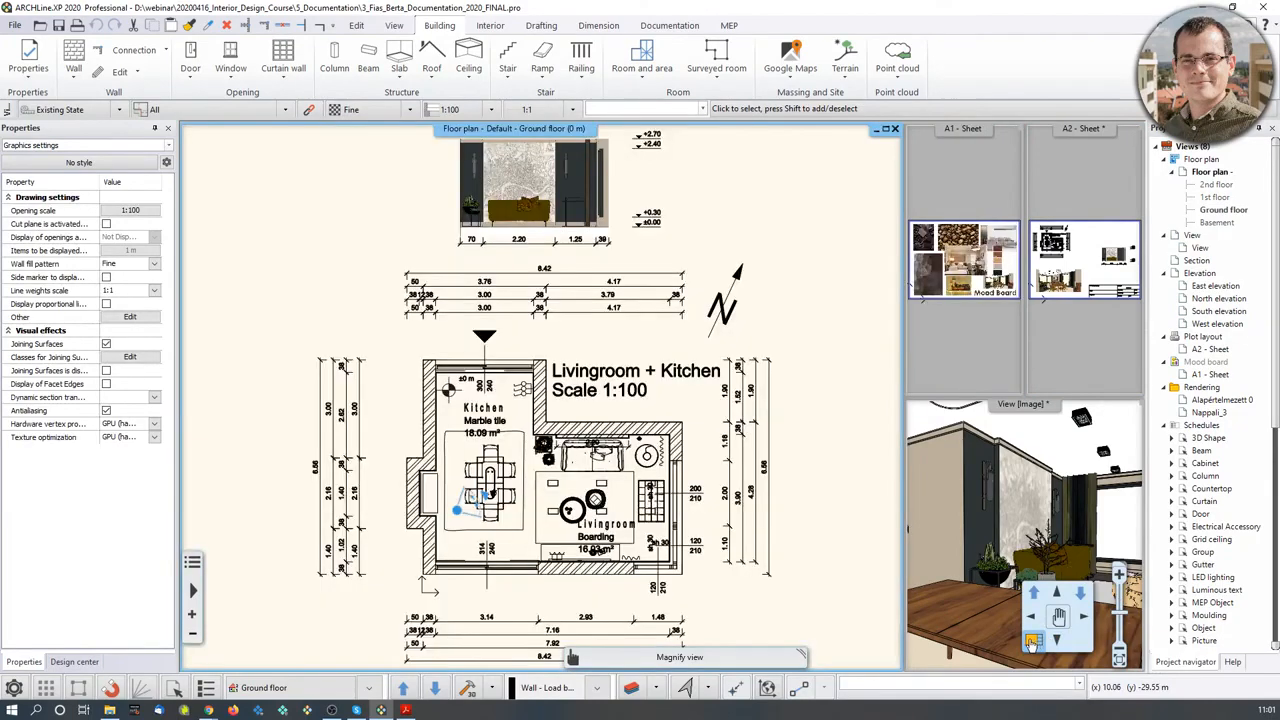
middle_click_drag(703, 527, 713, 467)
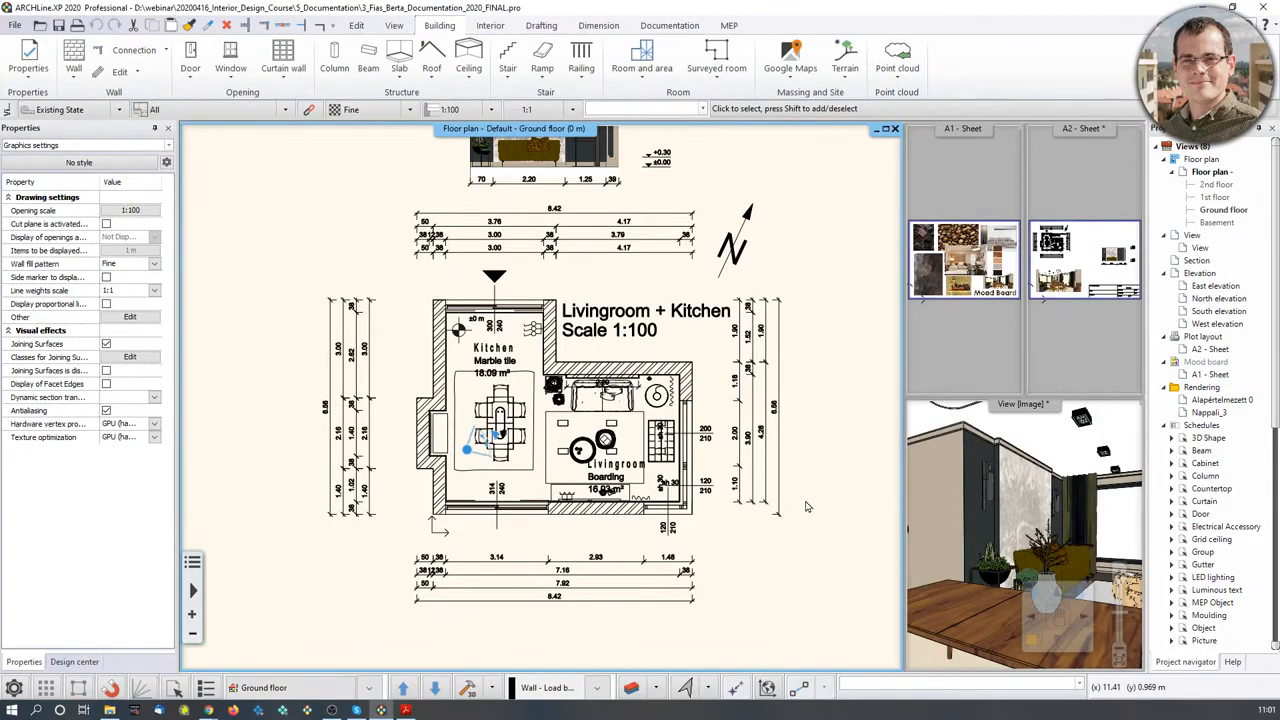
- Browse the ARCHLine webinars page in the web browser, then return to ARCHLine.XP
left_click(210, 712)
left_click(140, 650)
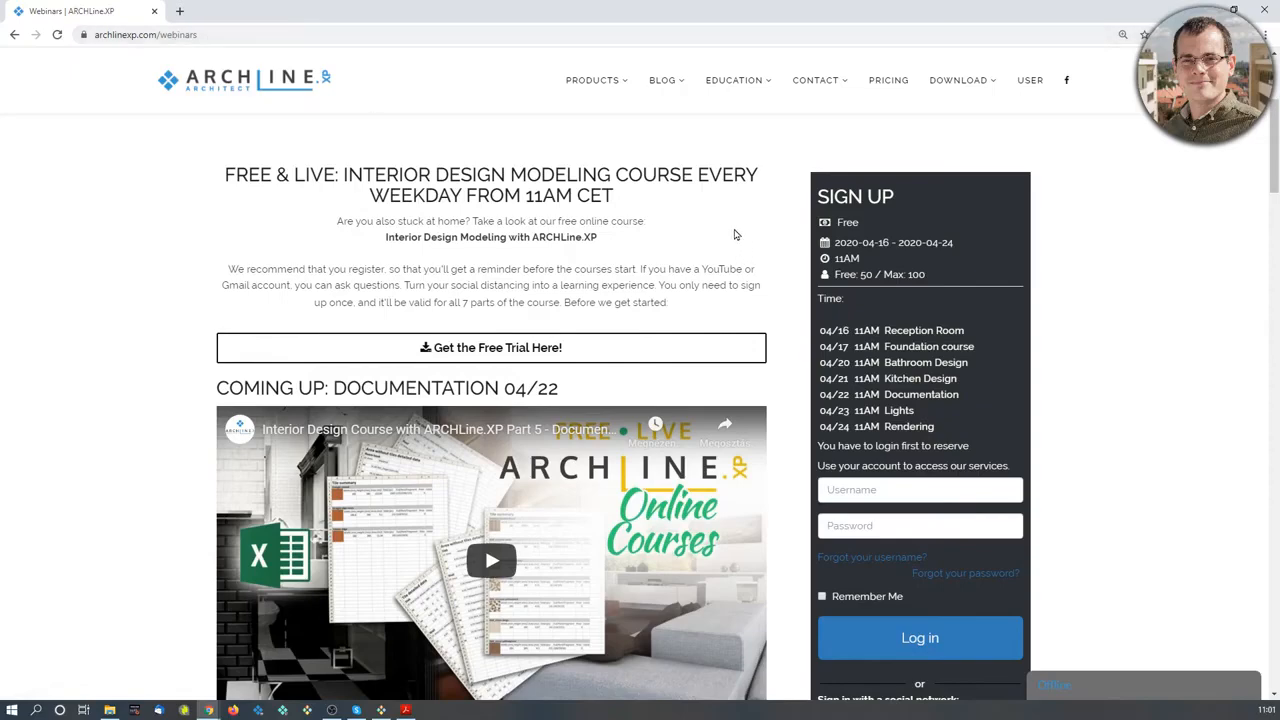
scroll(753, 474, "down", 3)
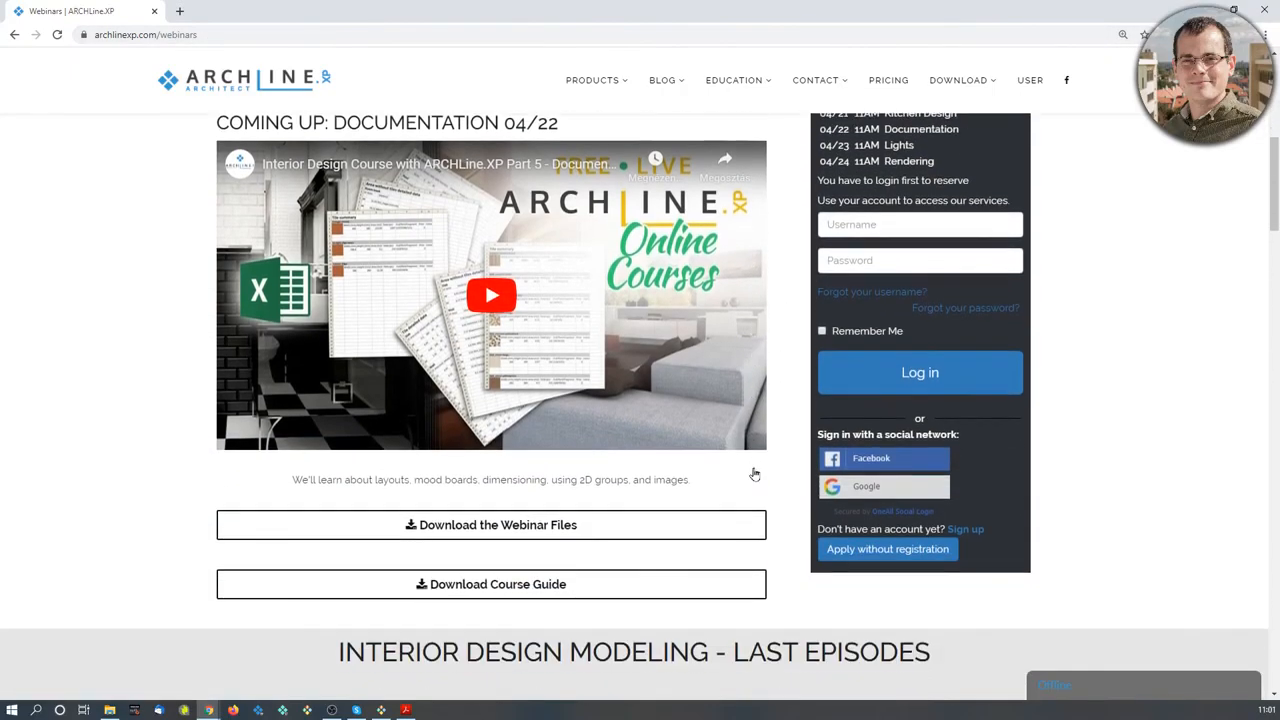
scroll(753, 474, "down", 3)
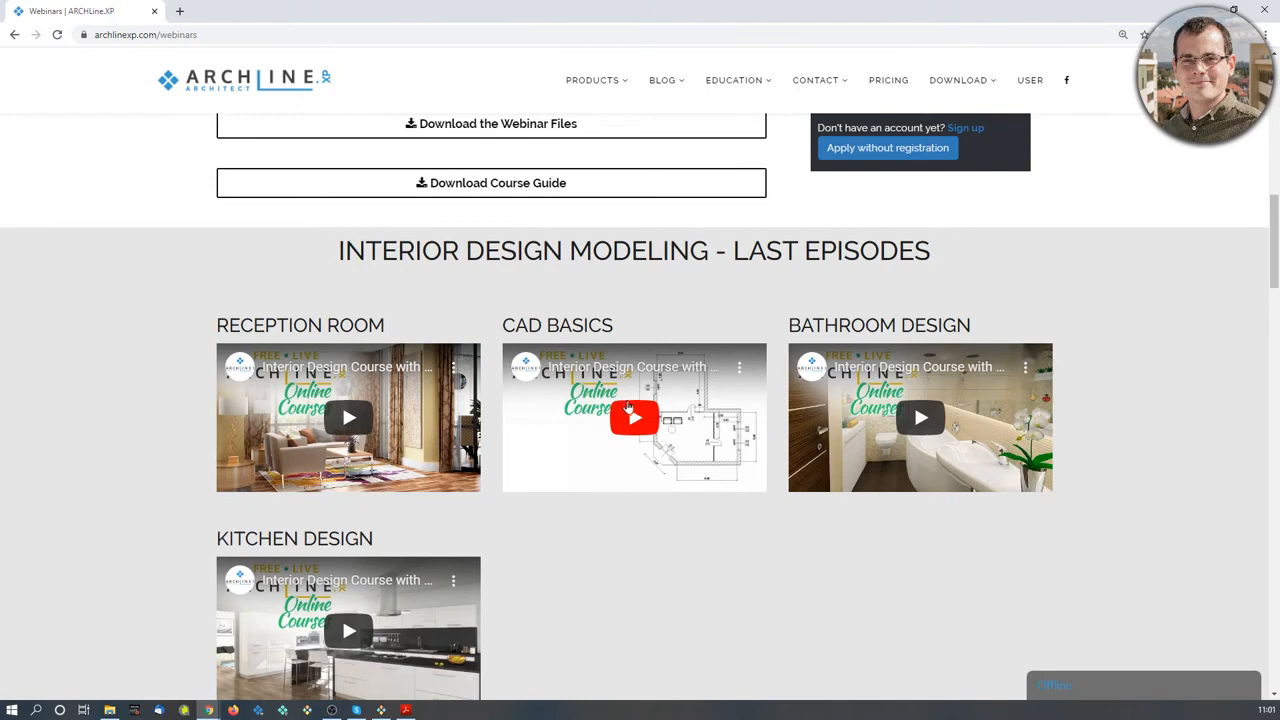
scroll(527, 536, "down", 2)
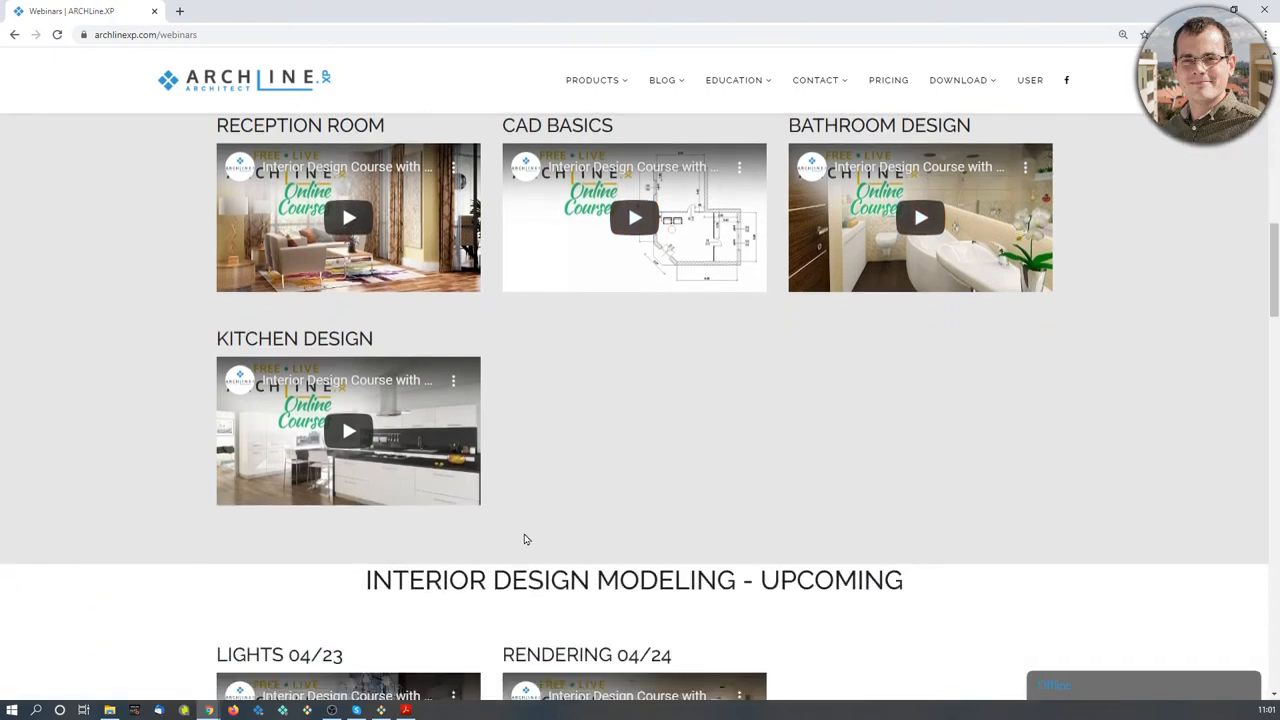
scroll(526, 515, "down", 1)
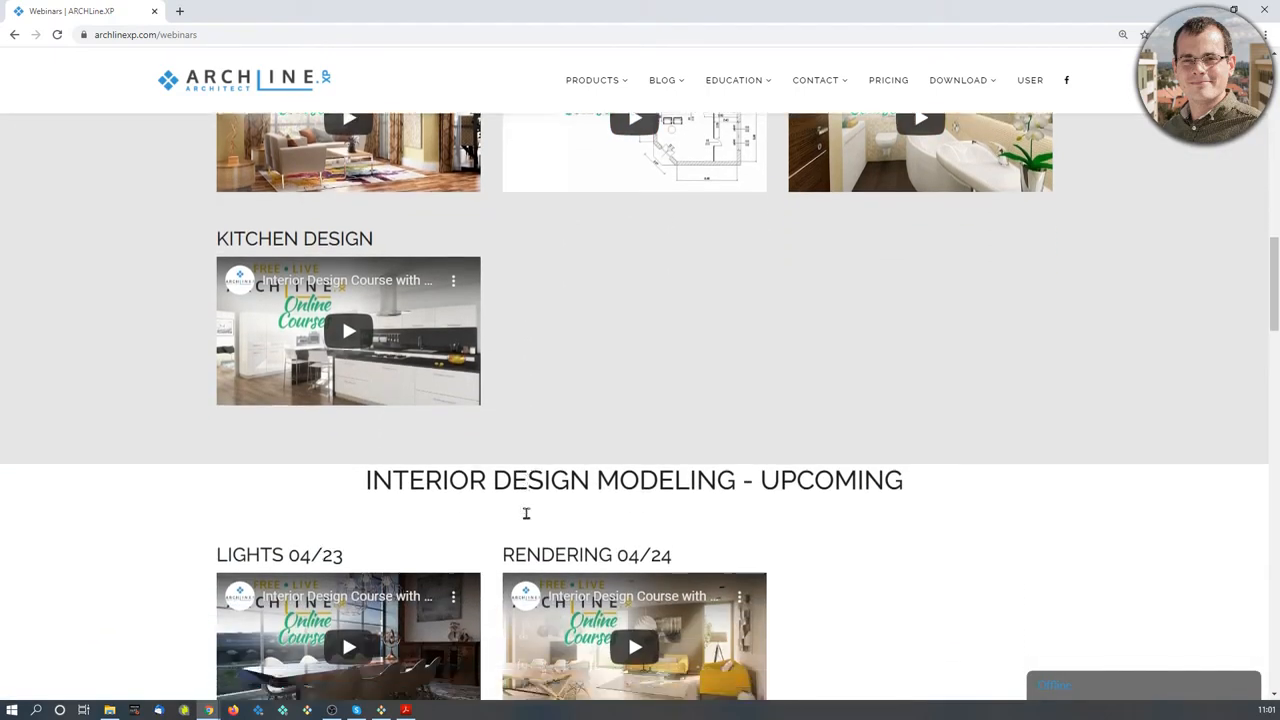
scroll(526, 513, "down", 2)
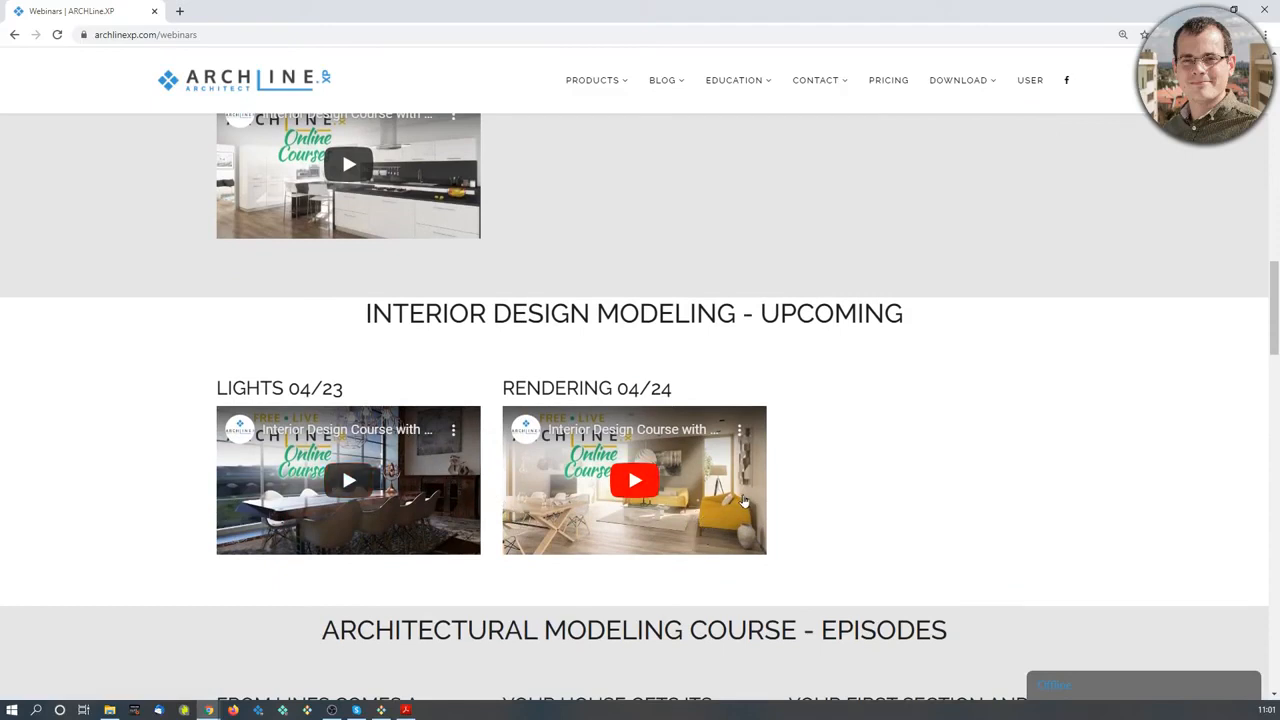
scroll(768, 488, "down", 3)
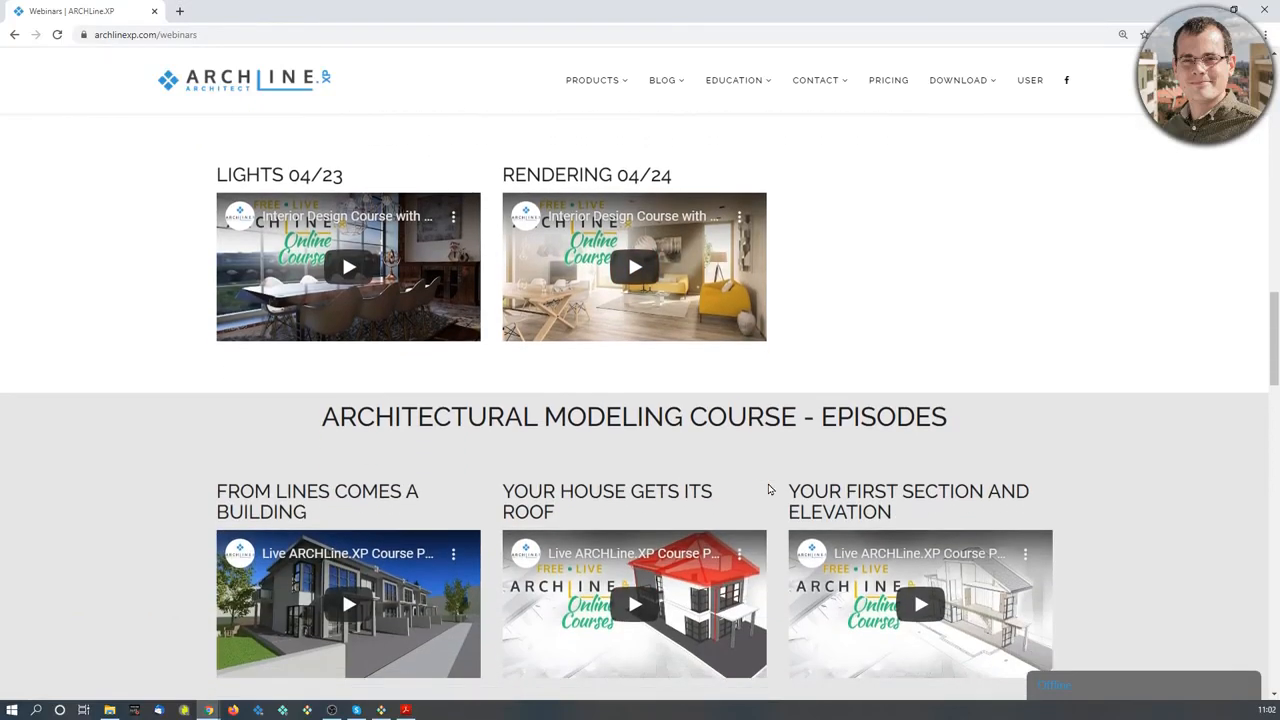
scroll(770, 486, "down", 1)
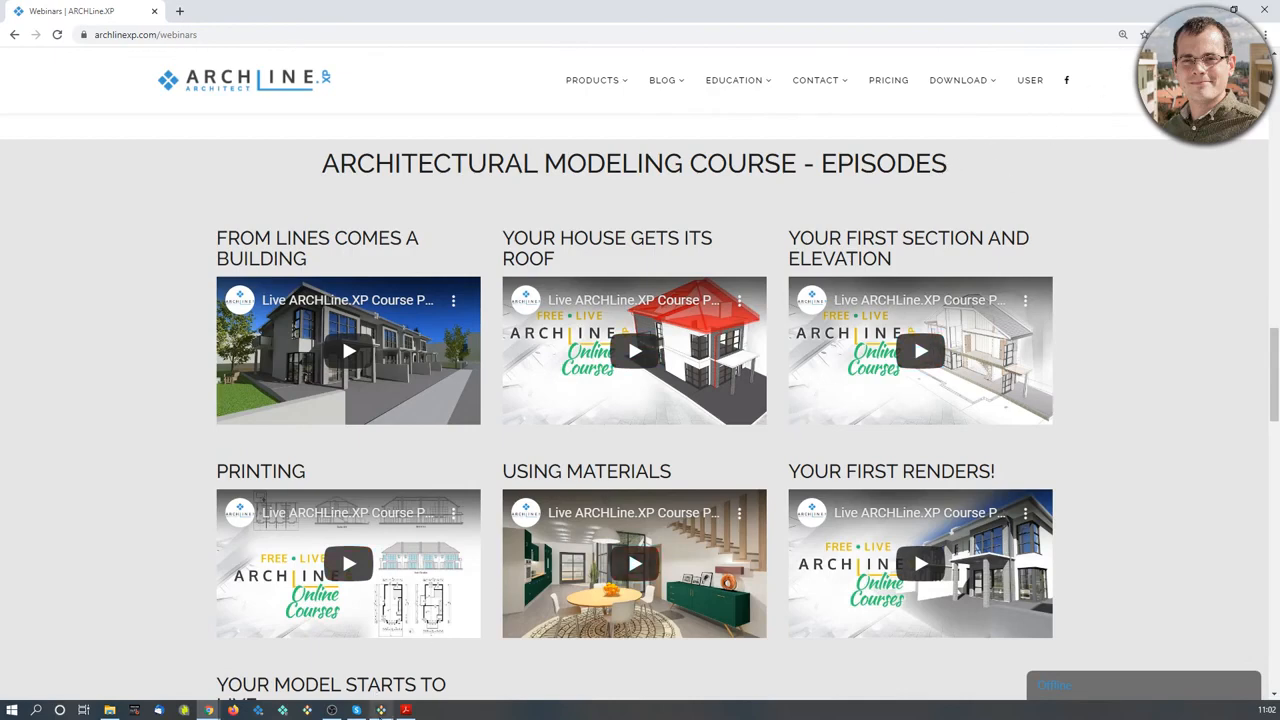
mouse_move(381, 711)
left_click(380, 650)
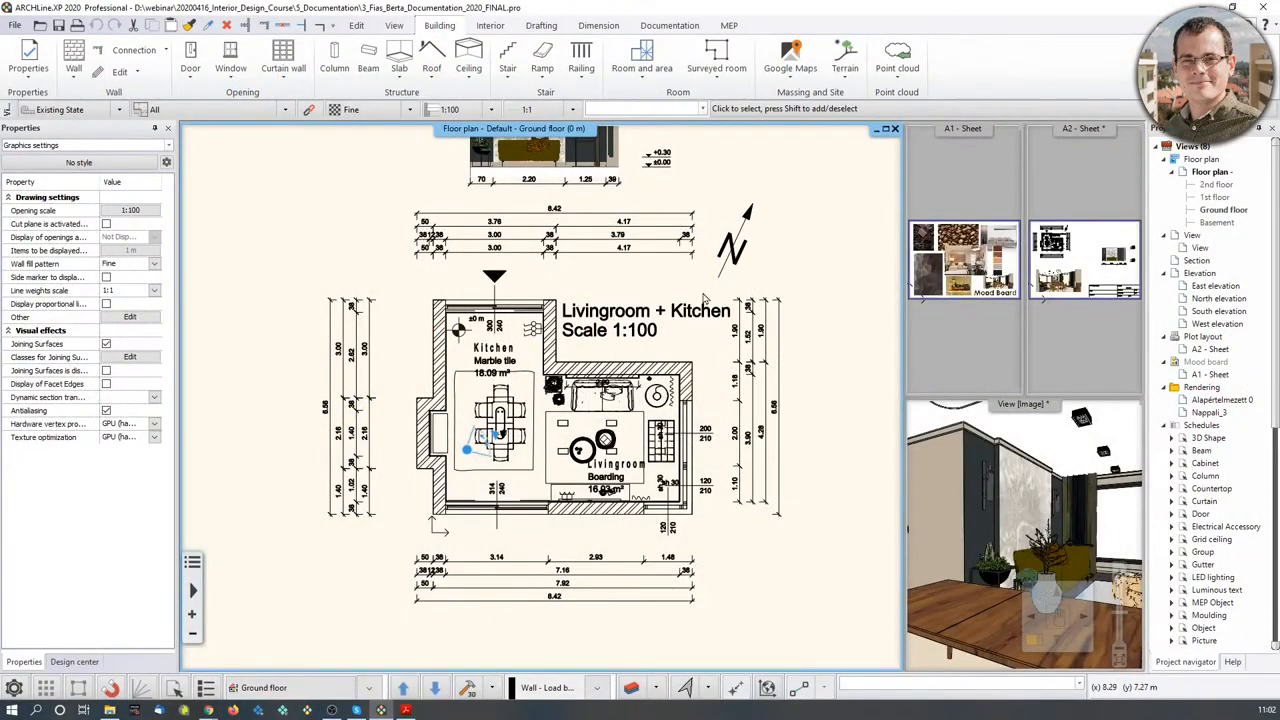
- Zoom out to show the elevation above the plan and look over the recent projects list
middle_click_drag(690, 308, 690, 328)
scroll(690, 328, "down", 1)
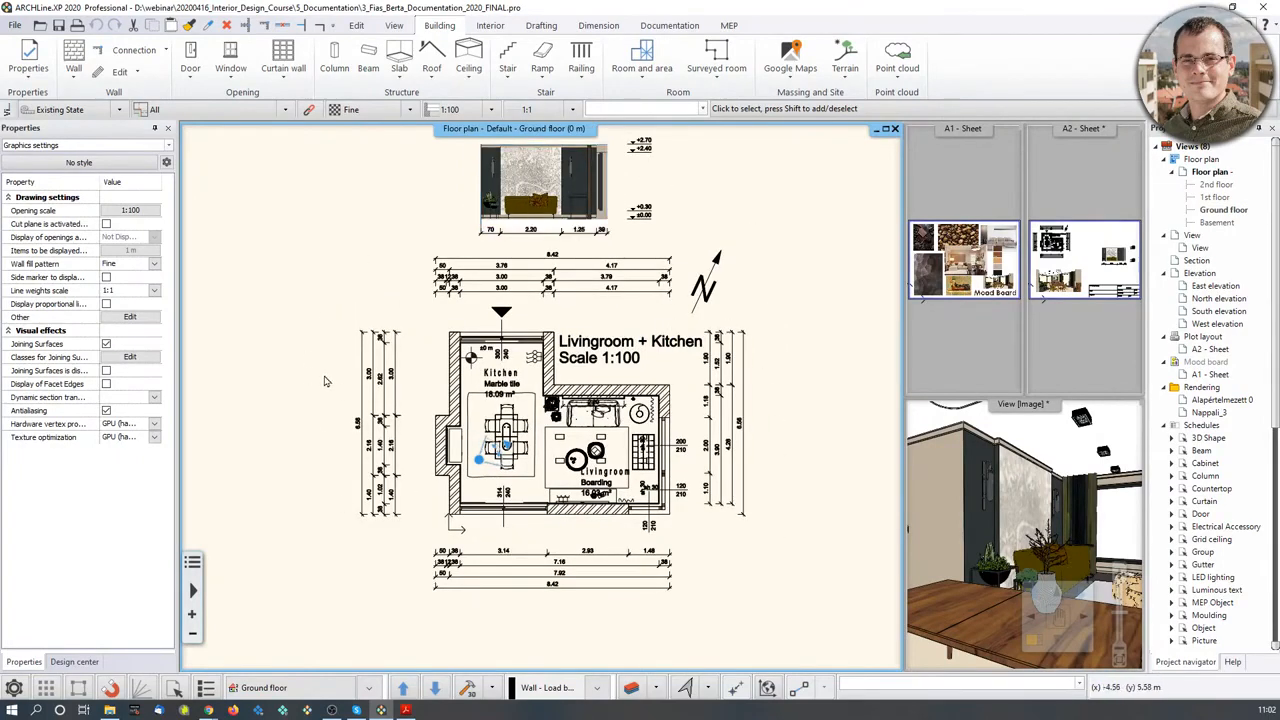
left_click(16, 25)
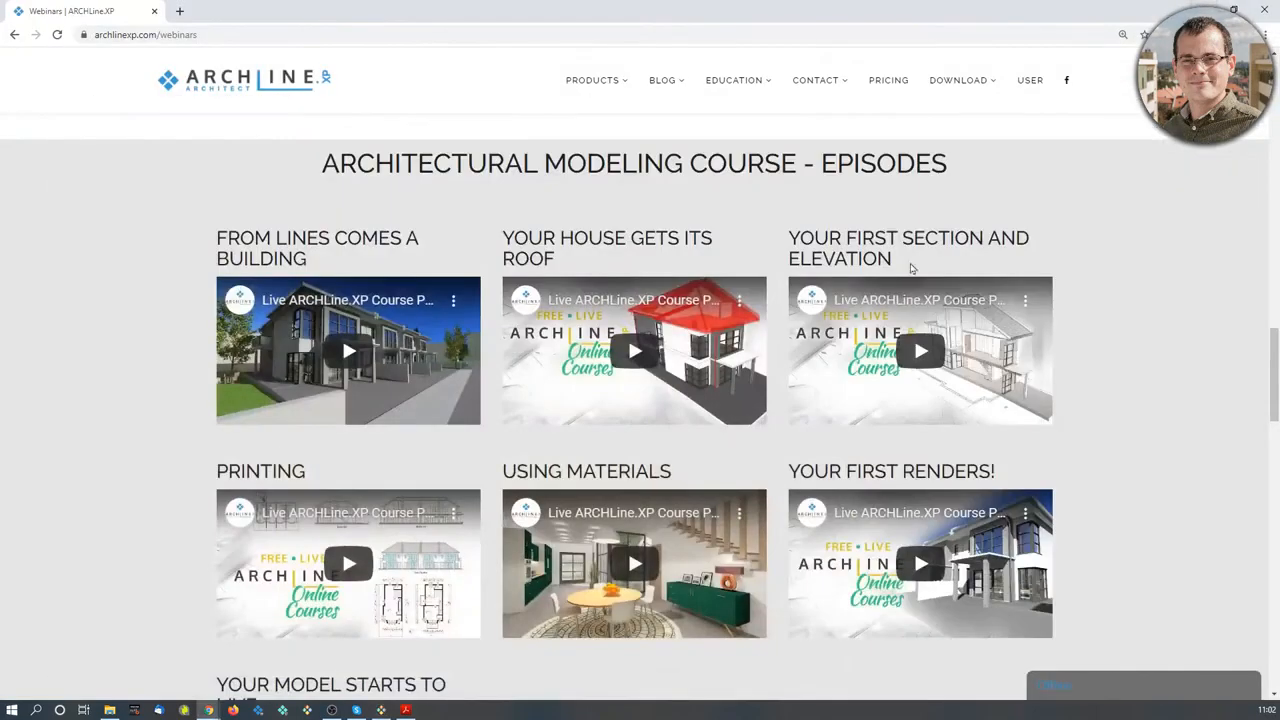
scroll(840, 300, "up", 10)
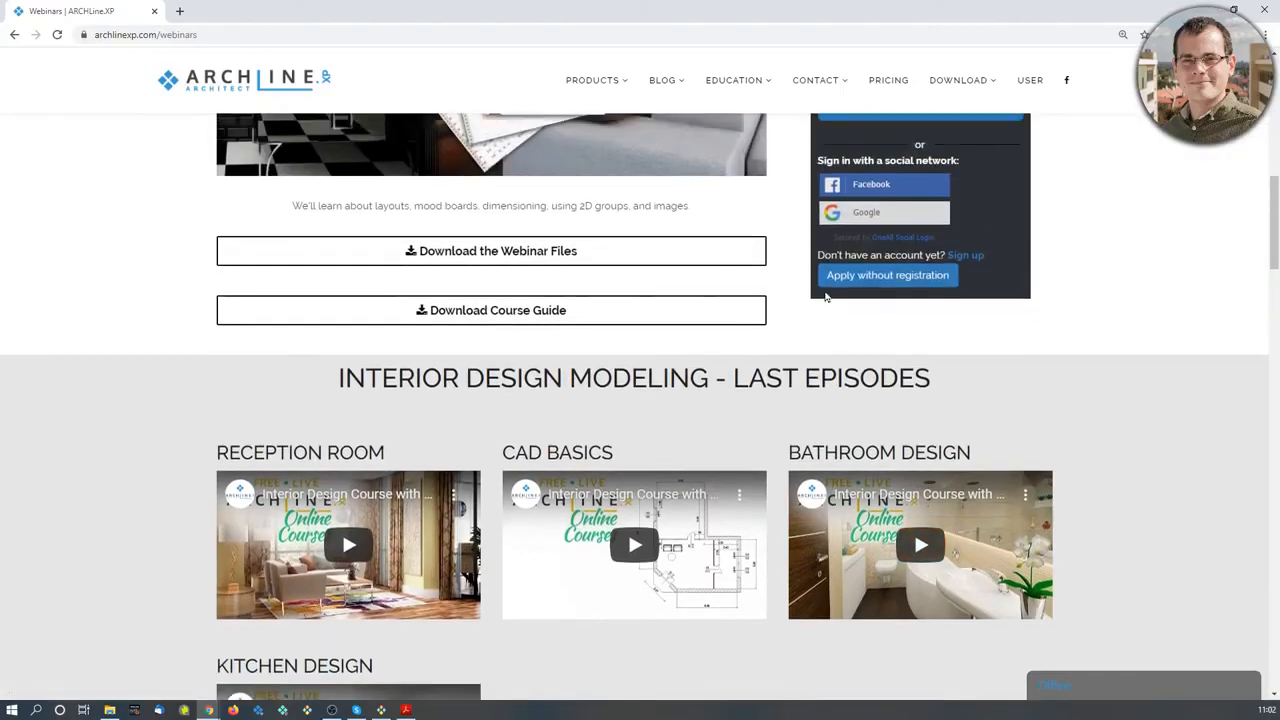
scroll(800, 310, "up", 2)
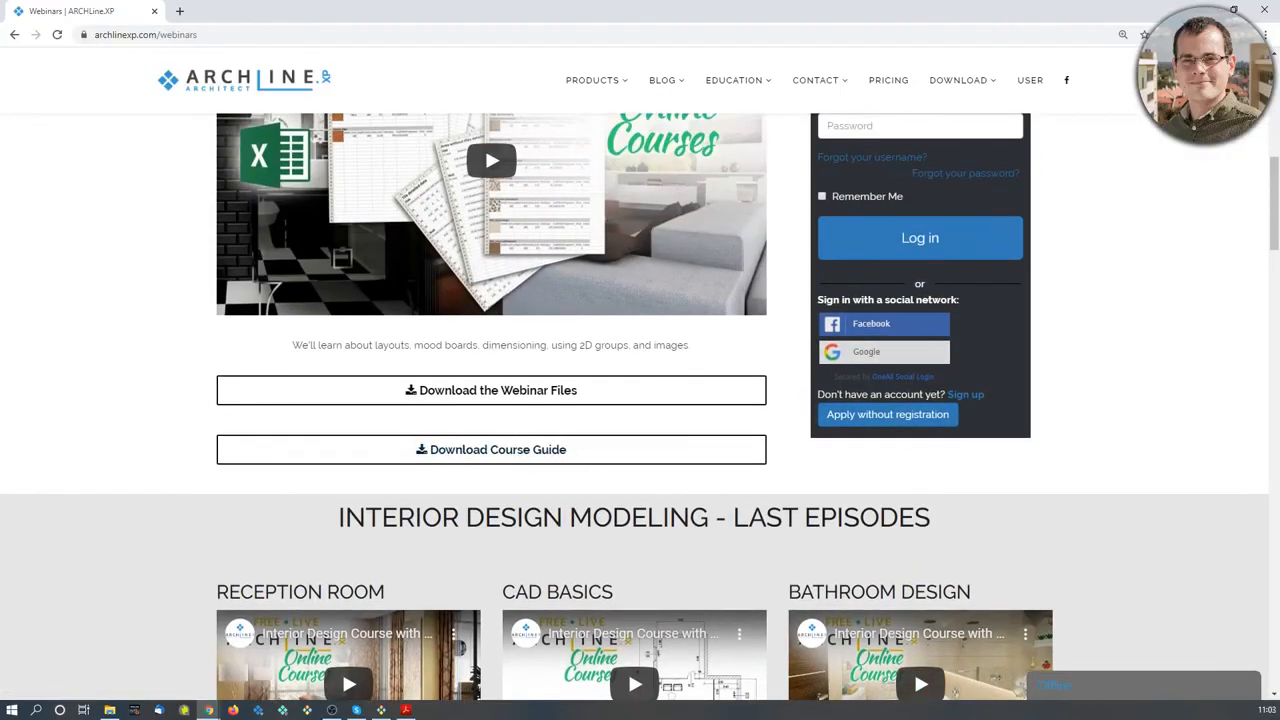
left_click_drag(0, 50, 0, 60)
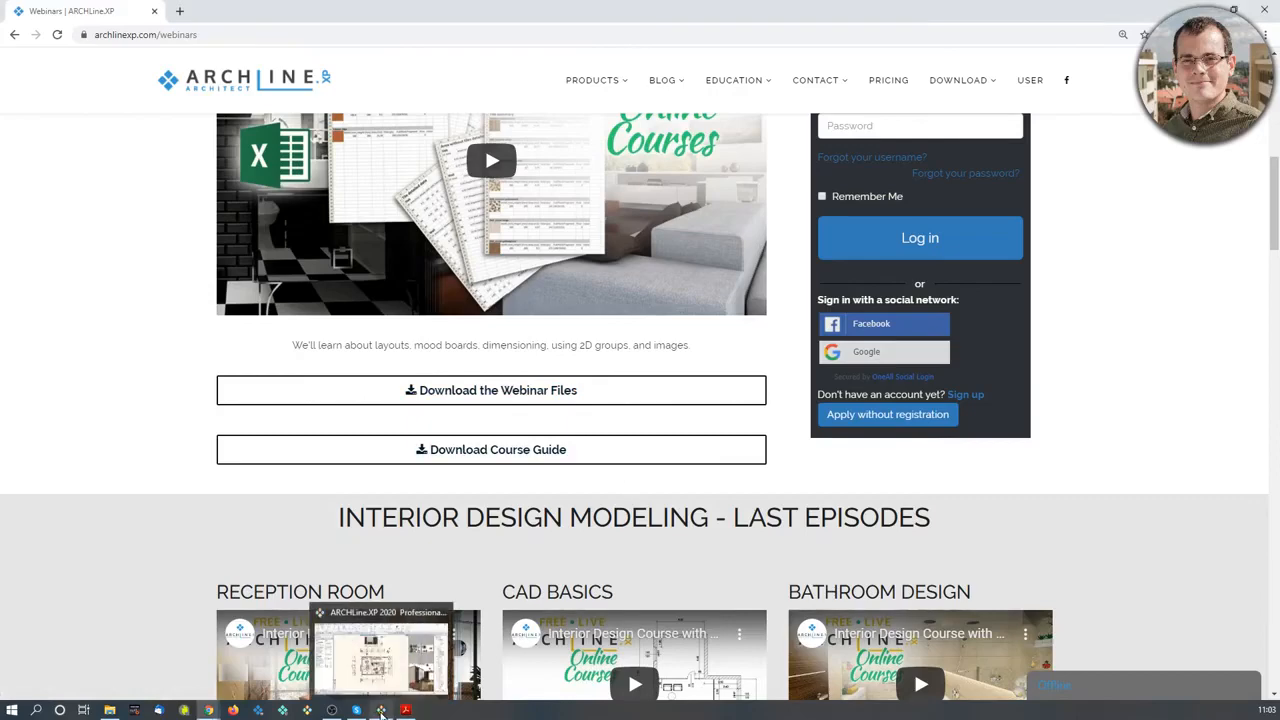
left_click(381, 711)
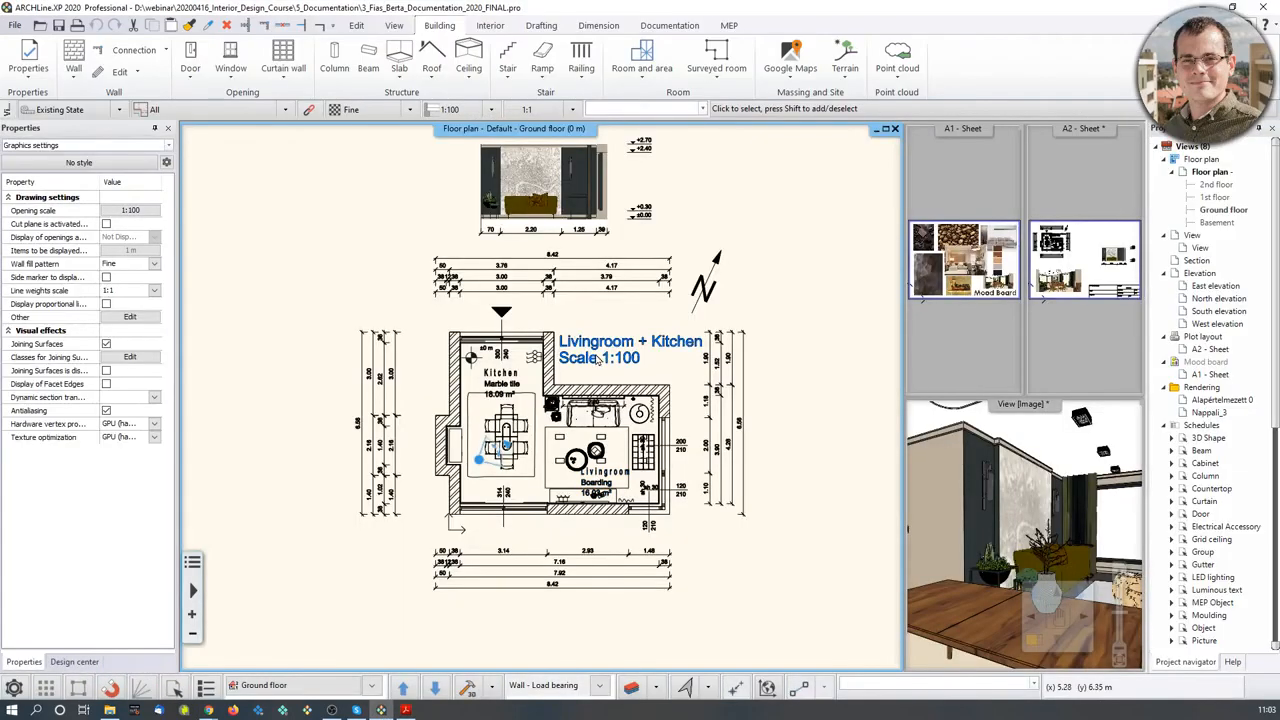
left_click(15, 25)
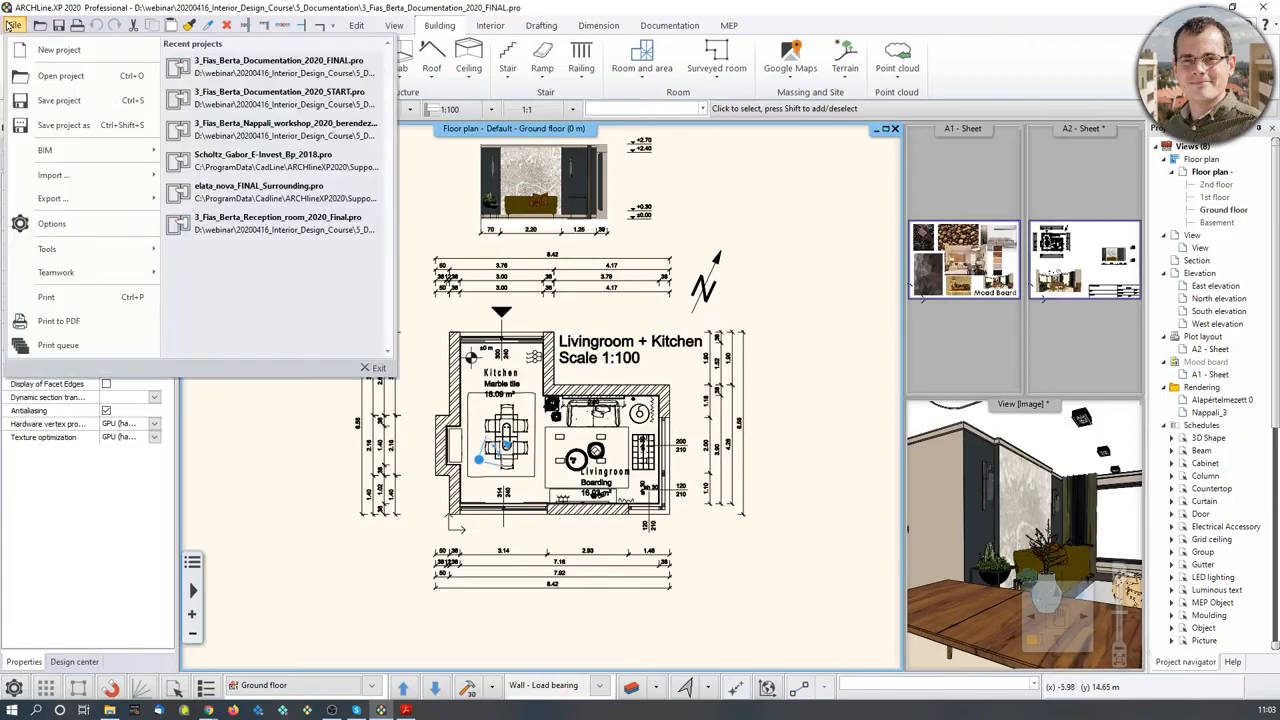
left_click(46, 76)
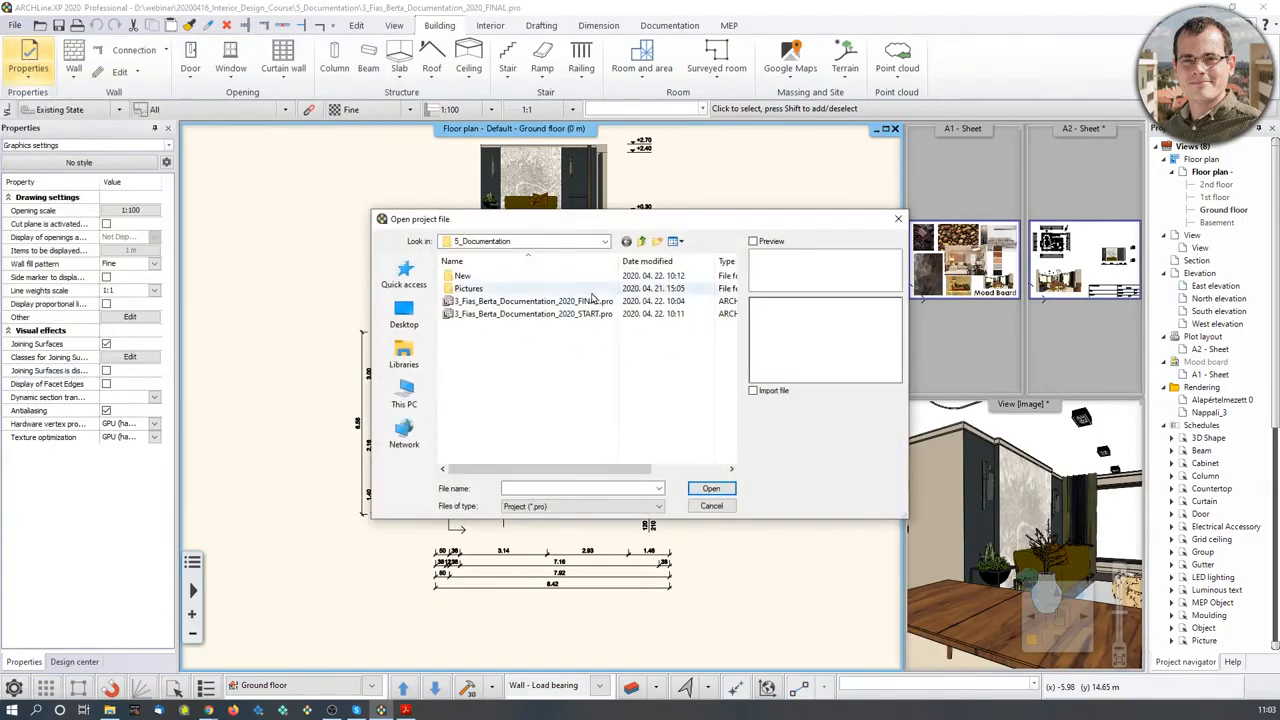
double_click(541, 314)
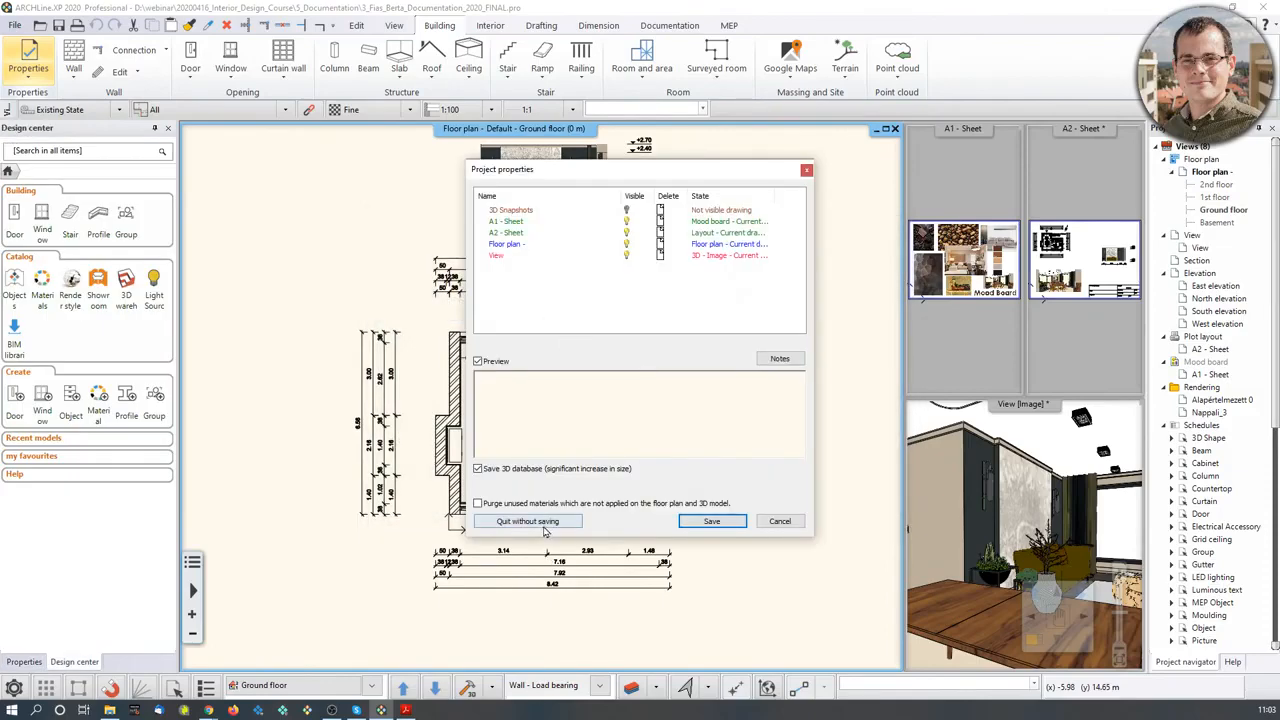
left_click(543, 525)
left_click(664, 387)
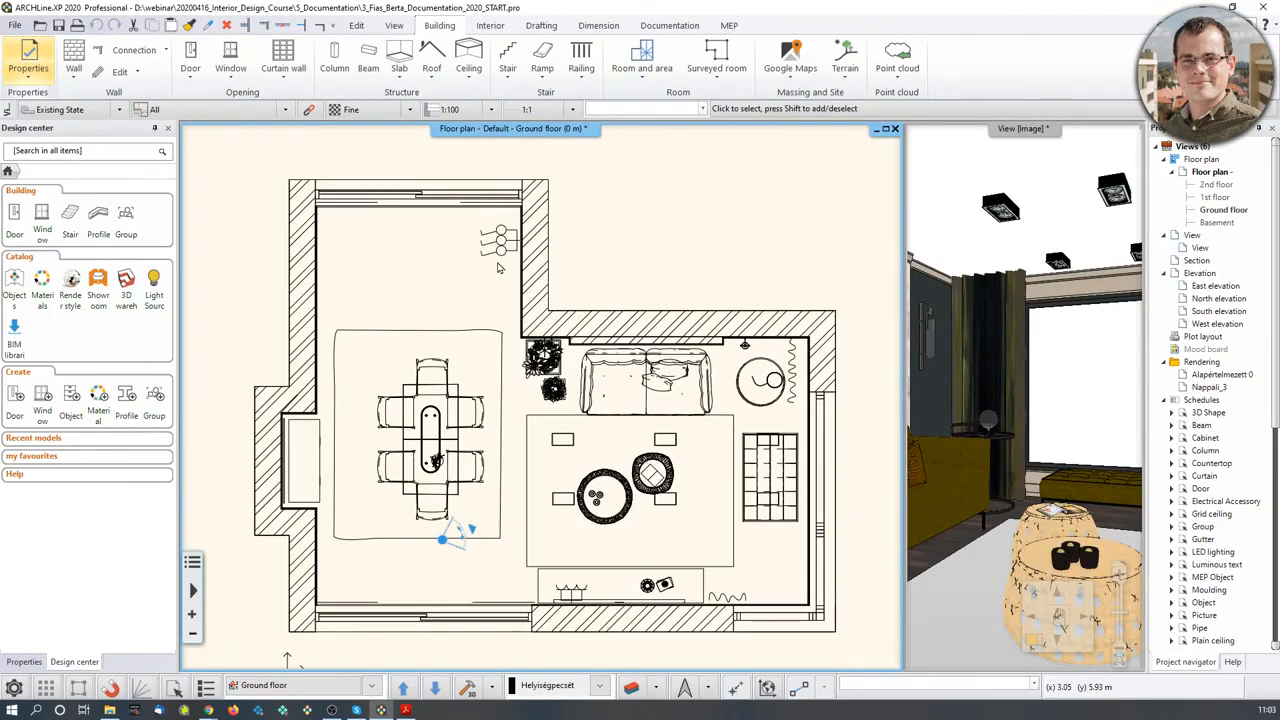
- Enlarge the 3D view, fly it to the Dining_2 saved view, then activate the Ground floor plan
scroll(495, 380, "down", 1)
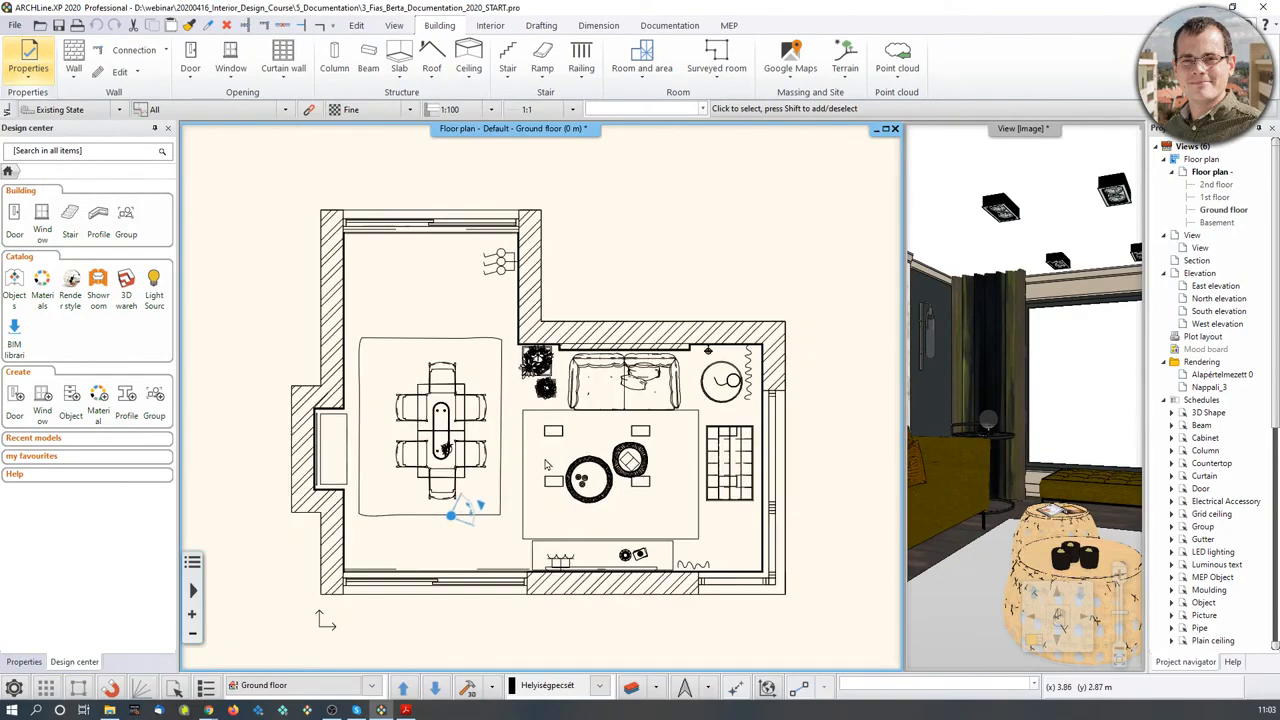
left_click(985, 500)
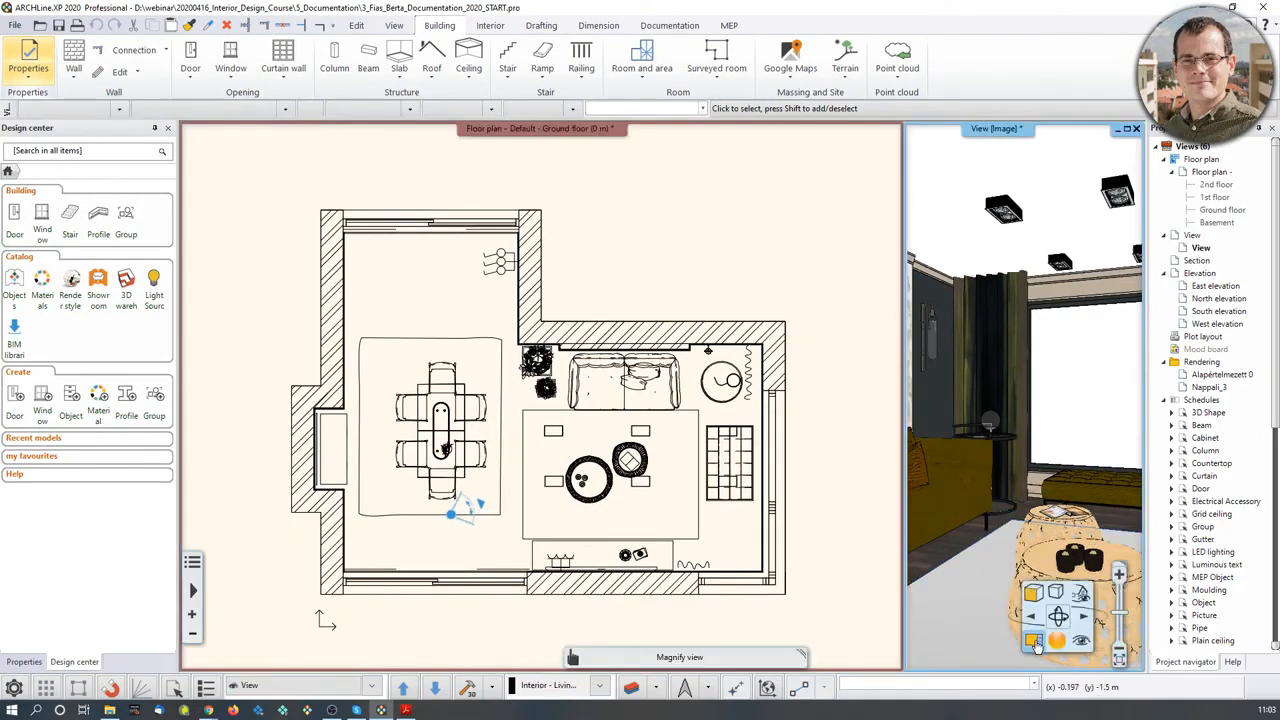
left_click(1036, 645)
middle_click_drag(630, 471, 630, 474)
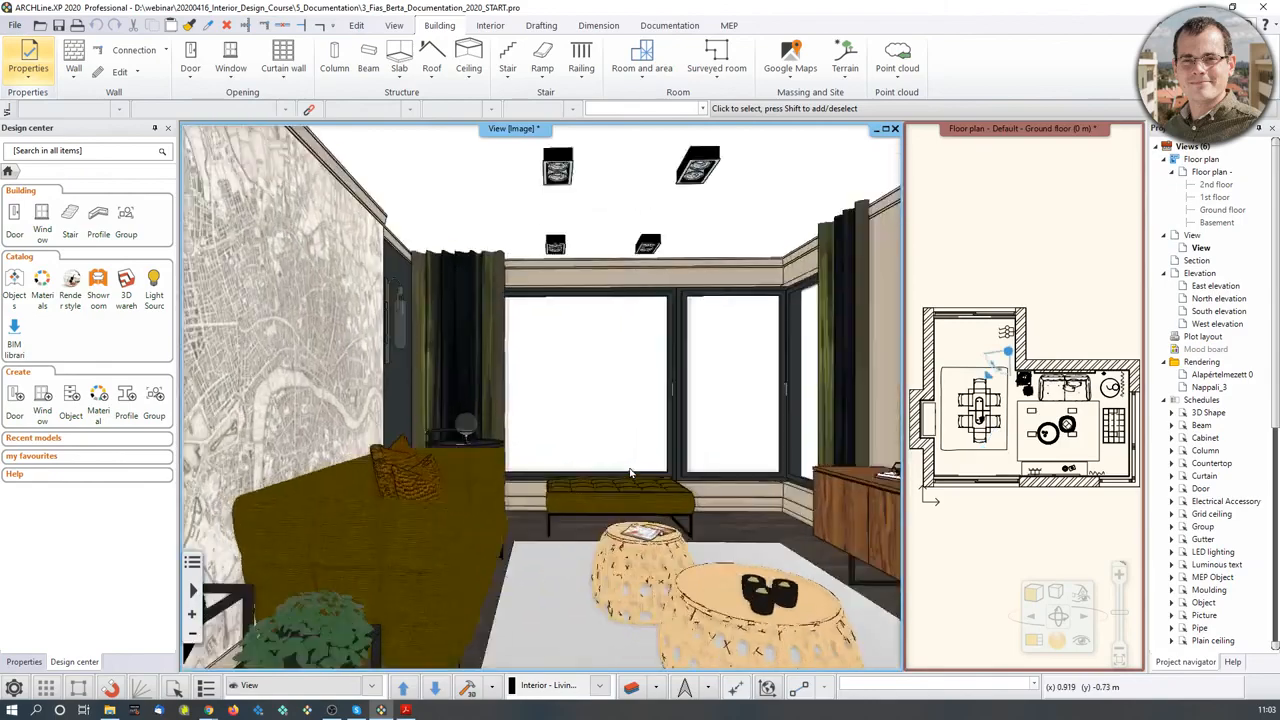
key("Page_Down")
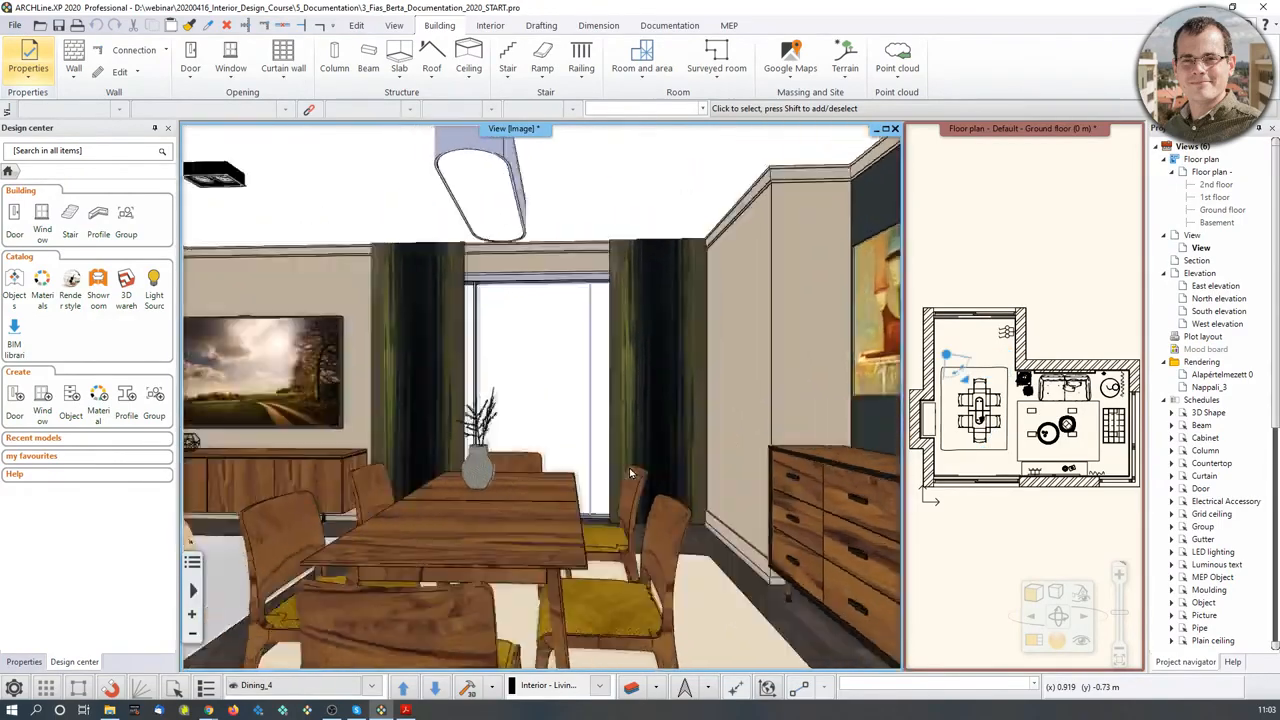
key("Page_Down")
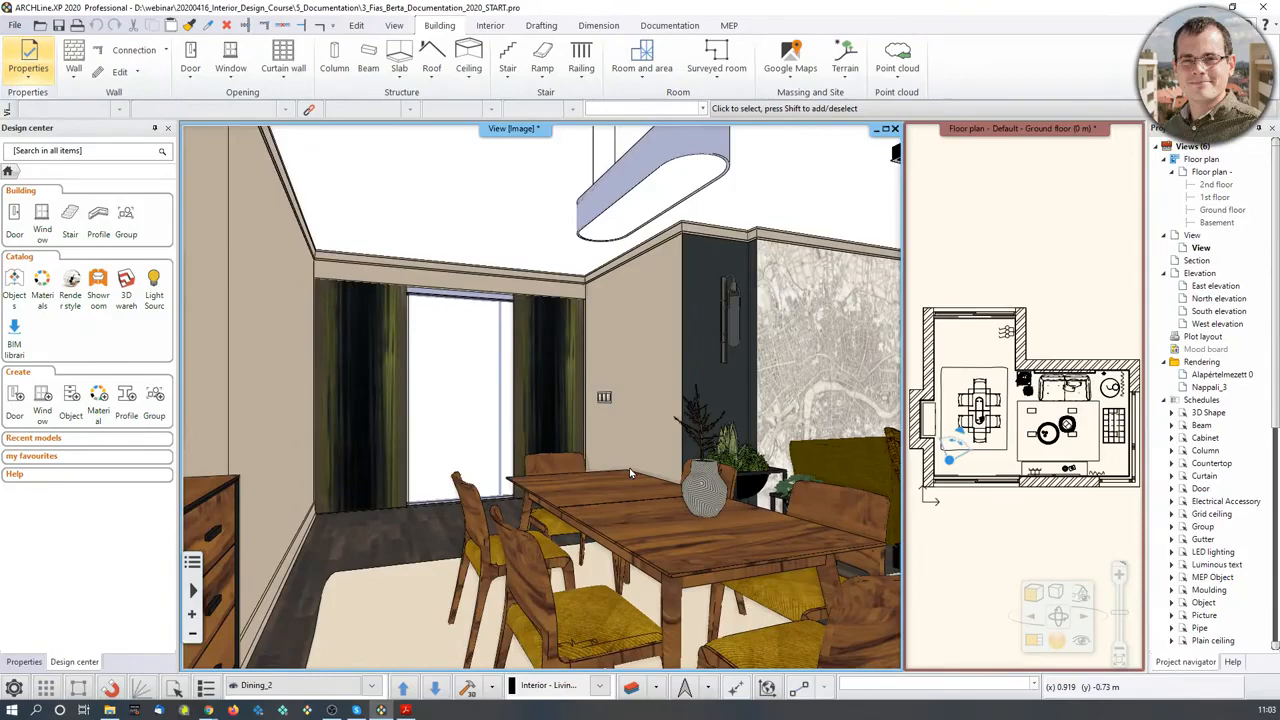
left_click(1020, 257)
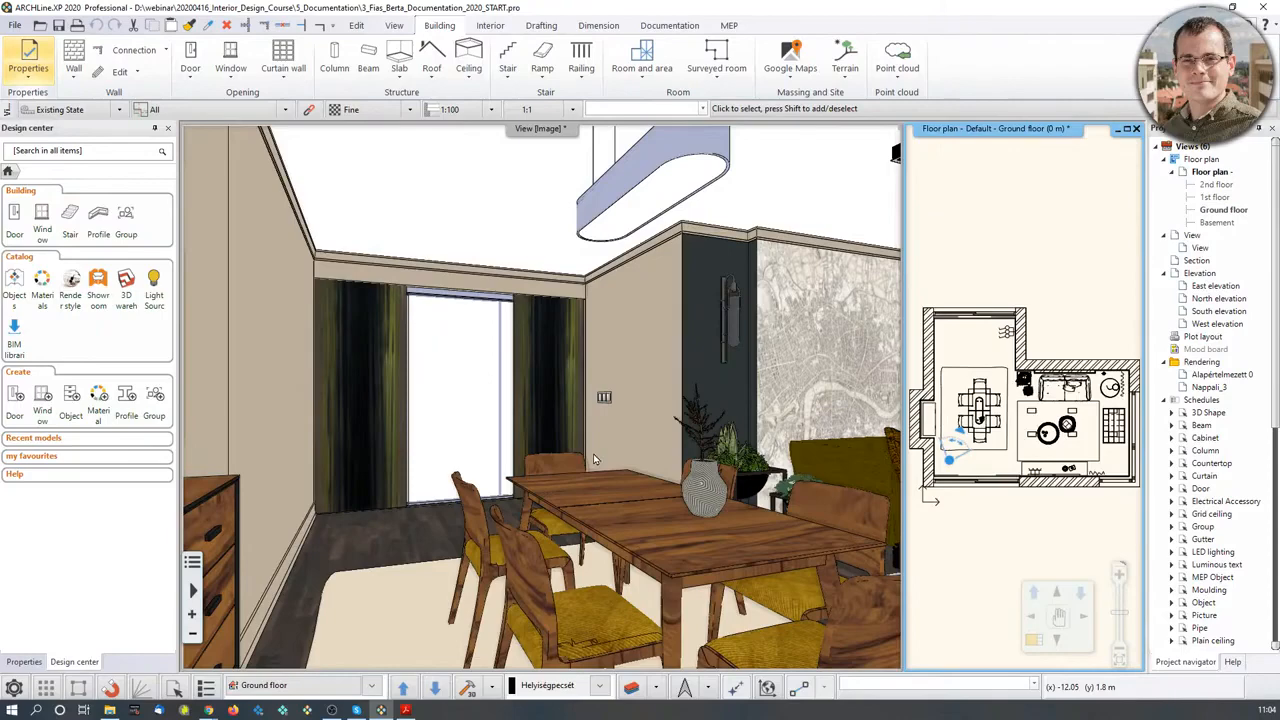
- Create a mood board sheet on ISO A3 297x420 mm landscape paper with plot stamp placement off
left_click(660, 26)
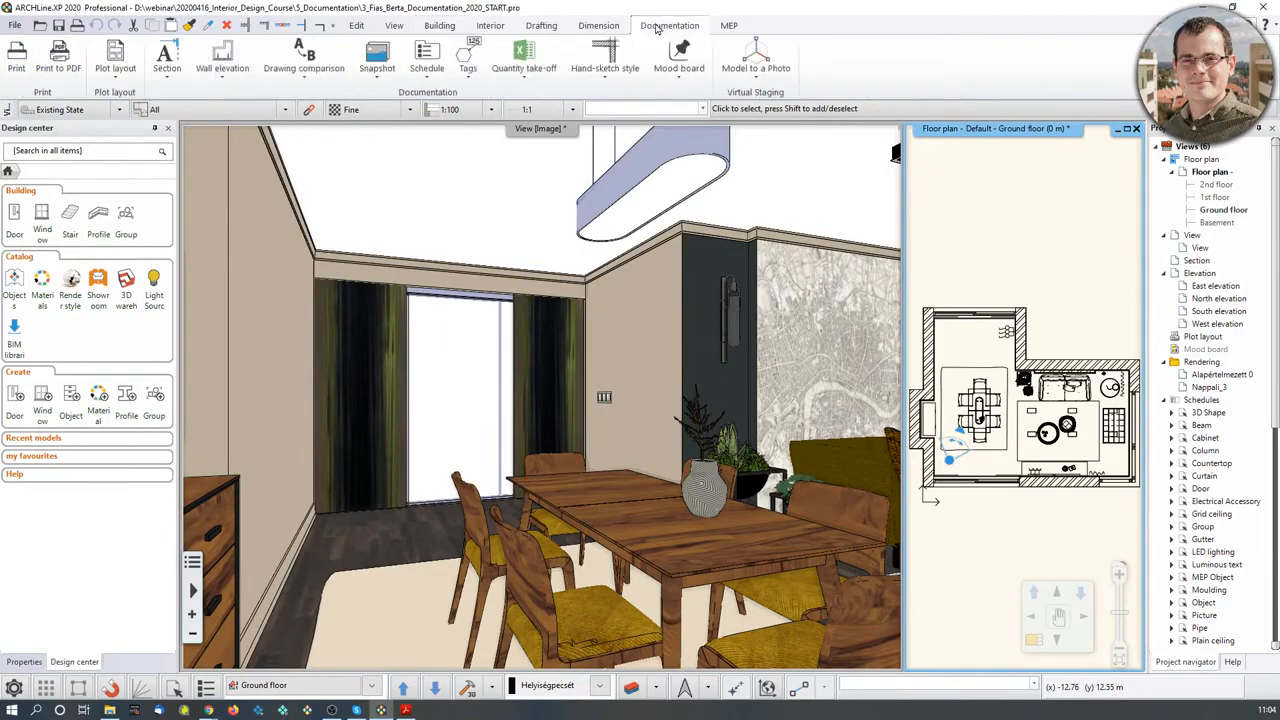
left_click(677, 84)
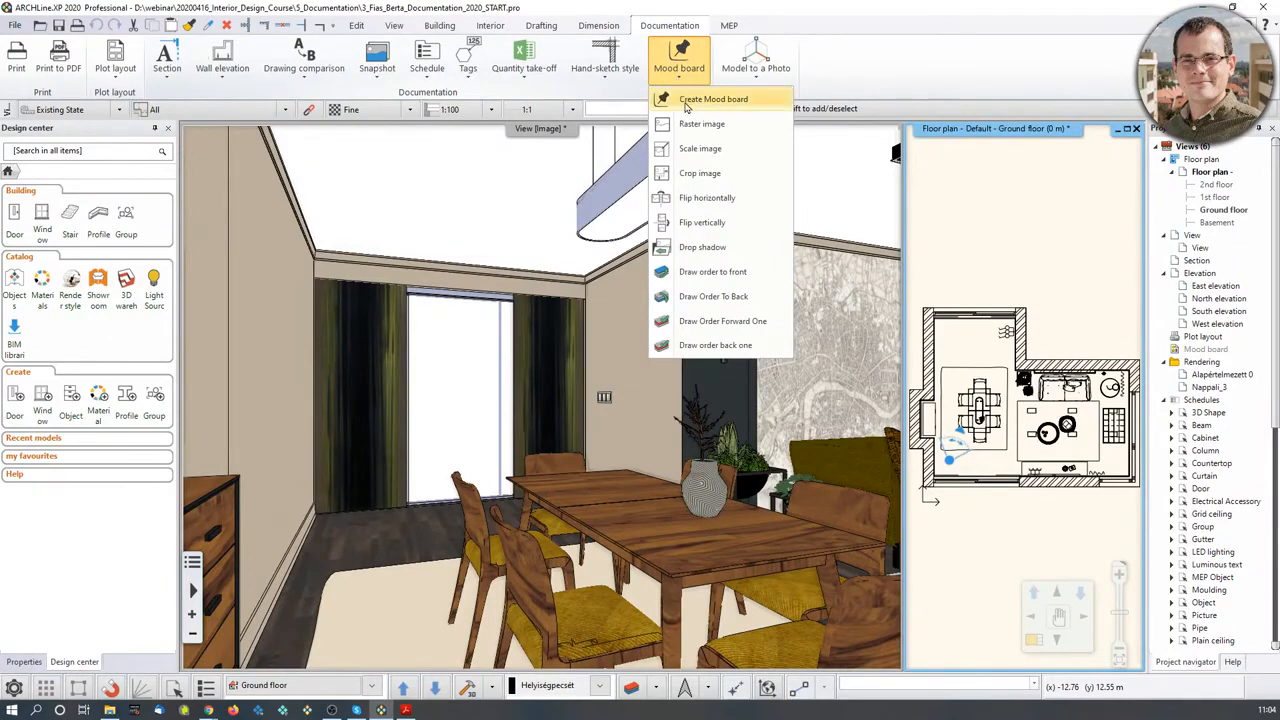
left_click(686, 101)
left_click_drag(130, 81, 488, 160)
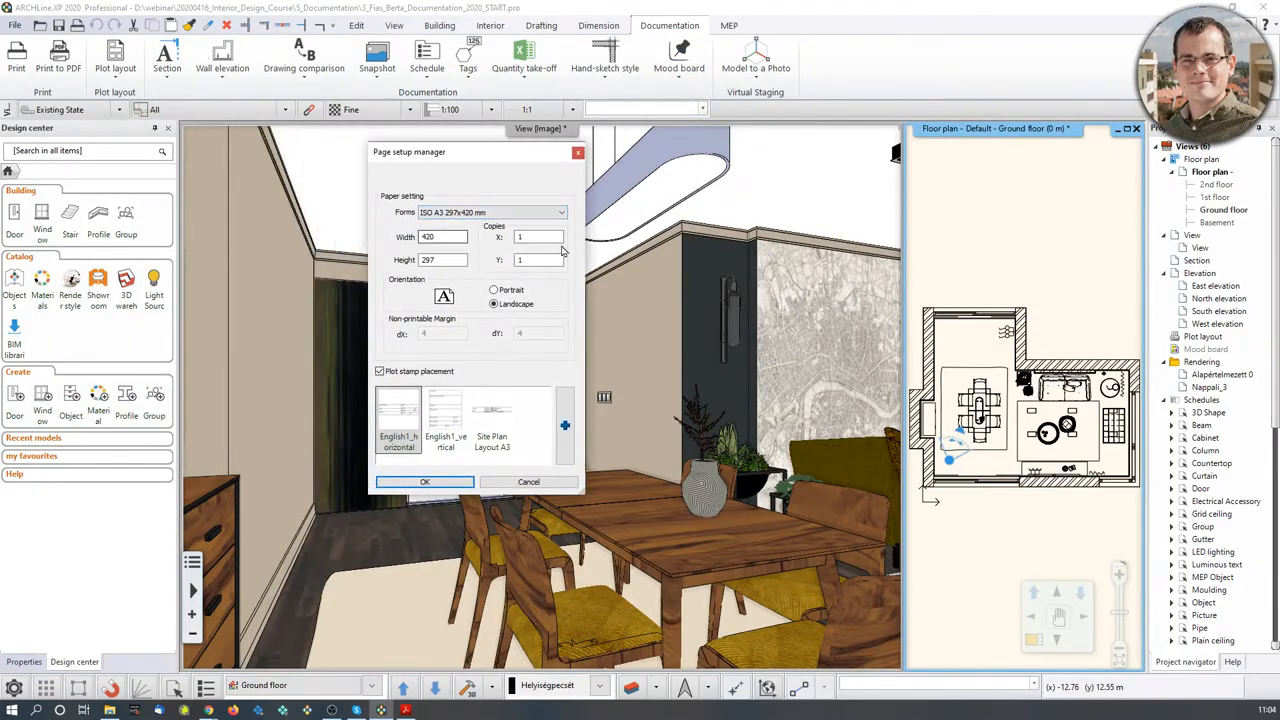
left_click(564, 215)
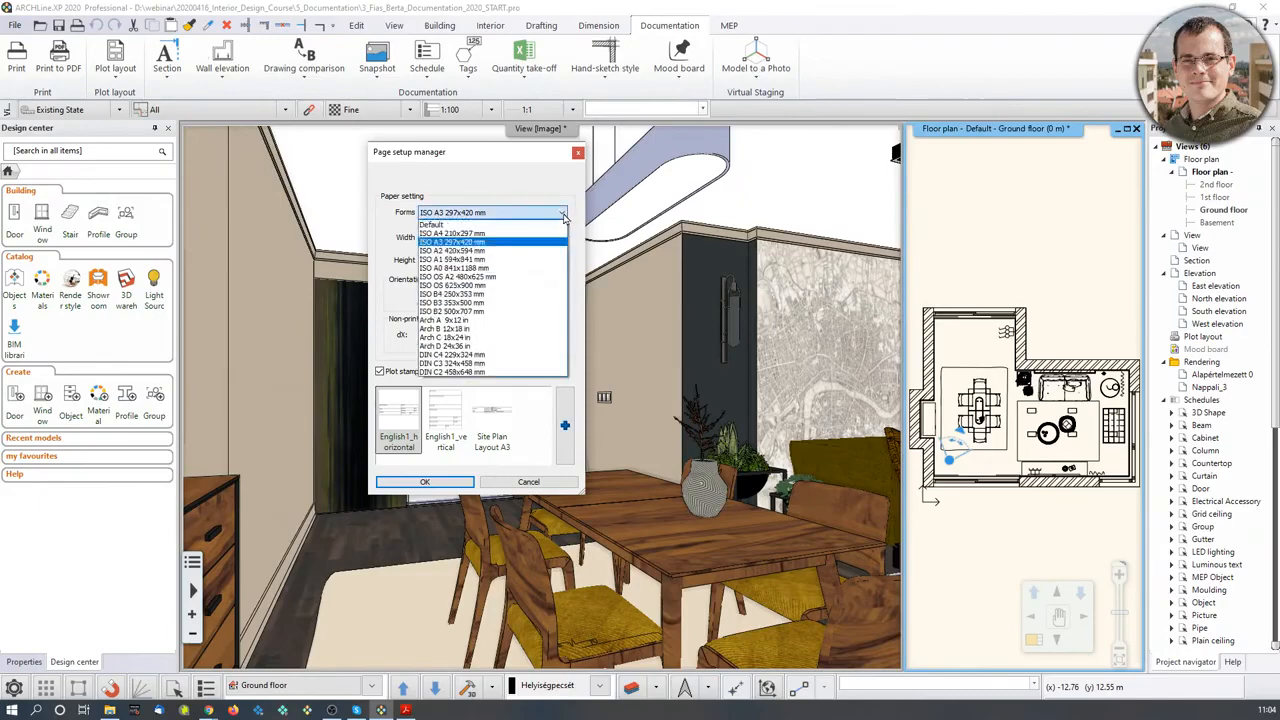
left_click(452, 242)
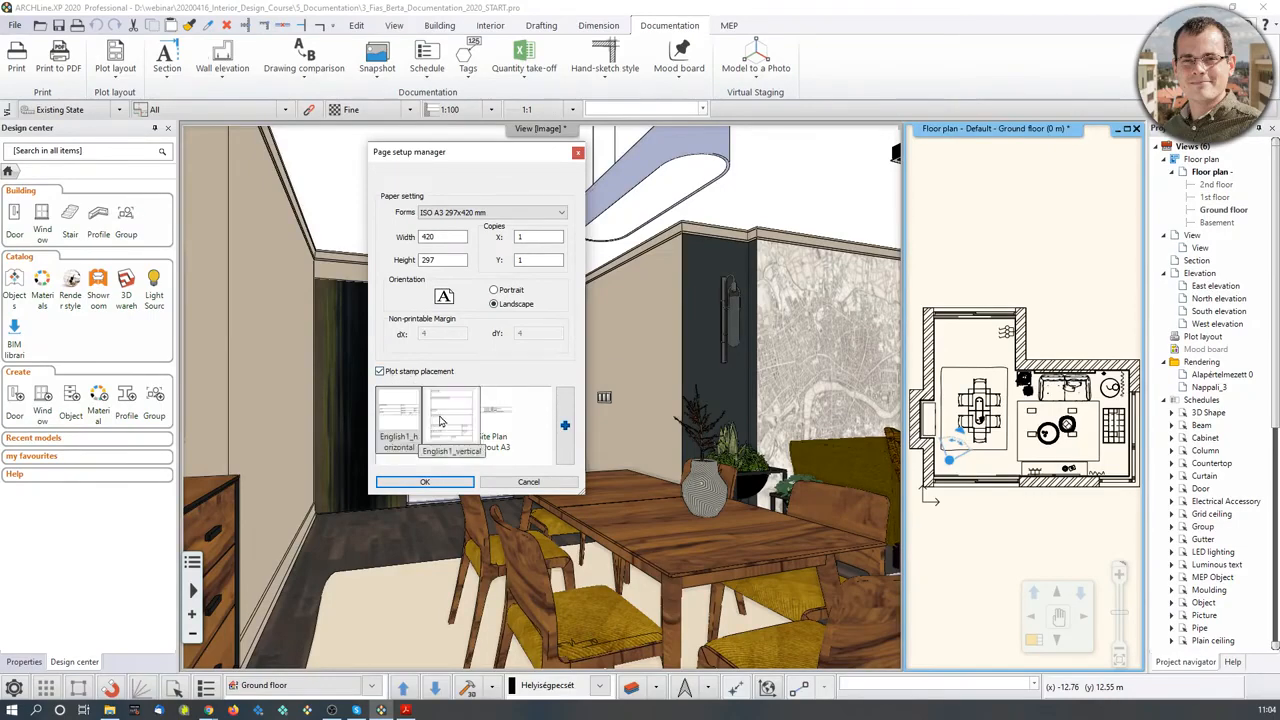
left_click(380, 372)
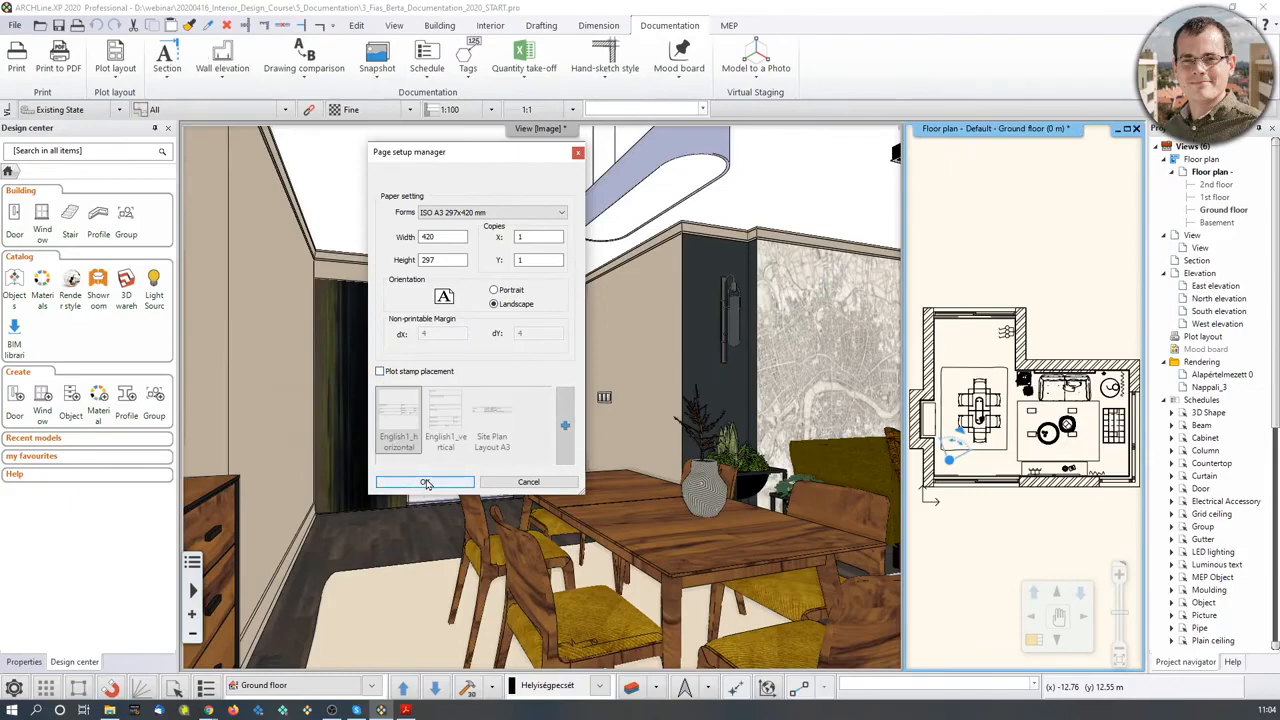
left_click(426, 483)
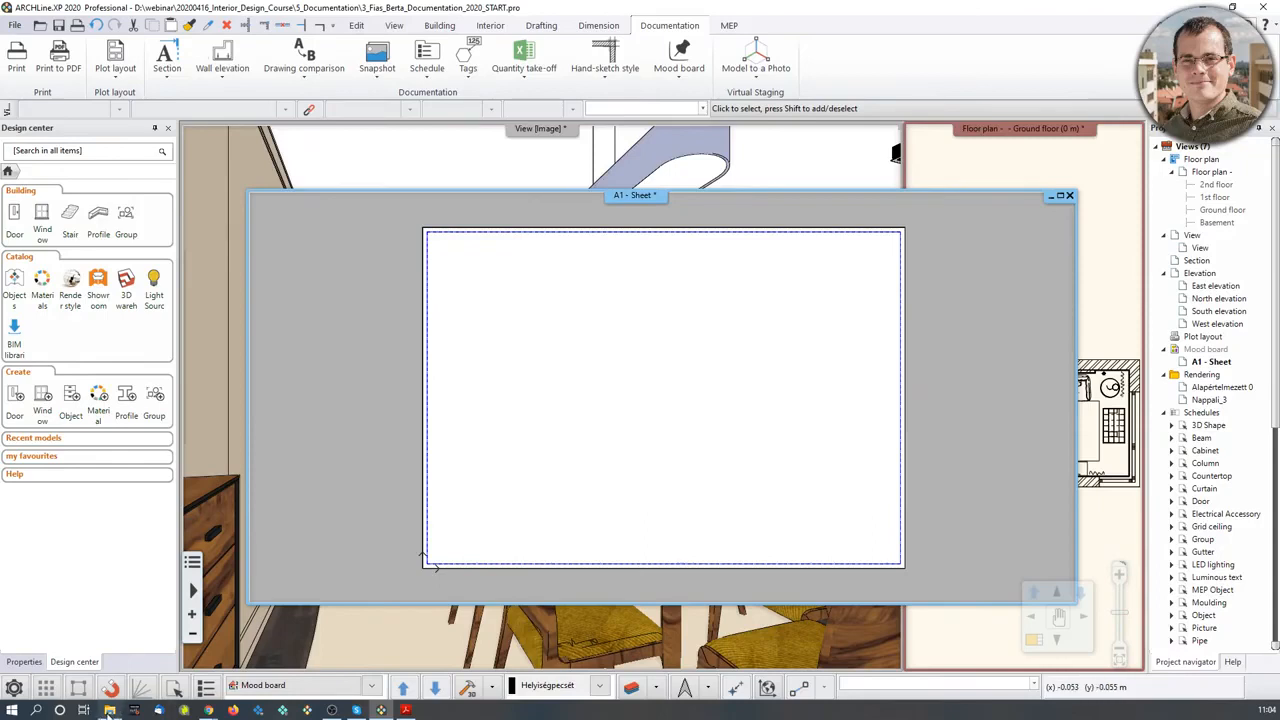
left_click(75, 662)
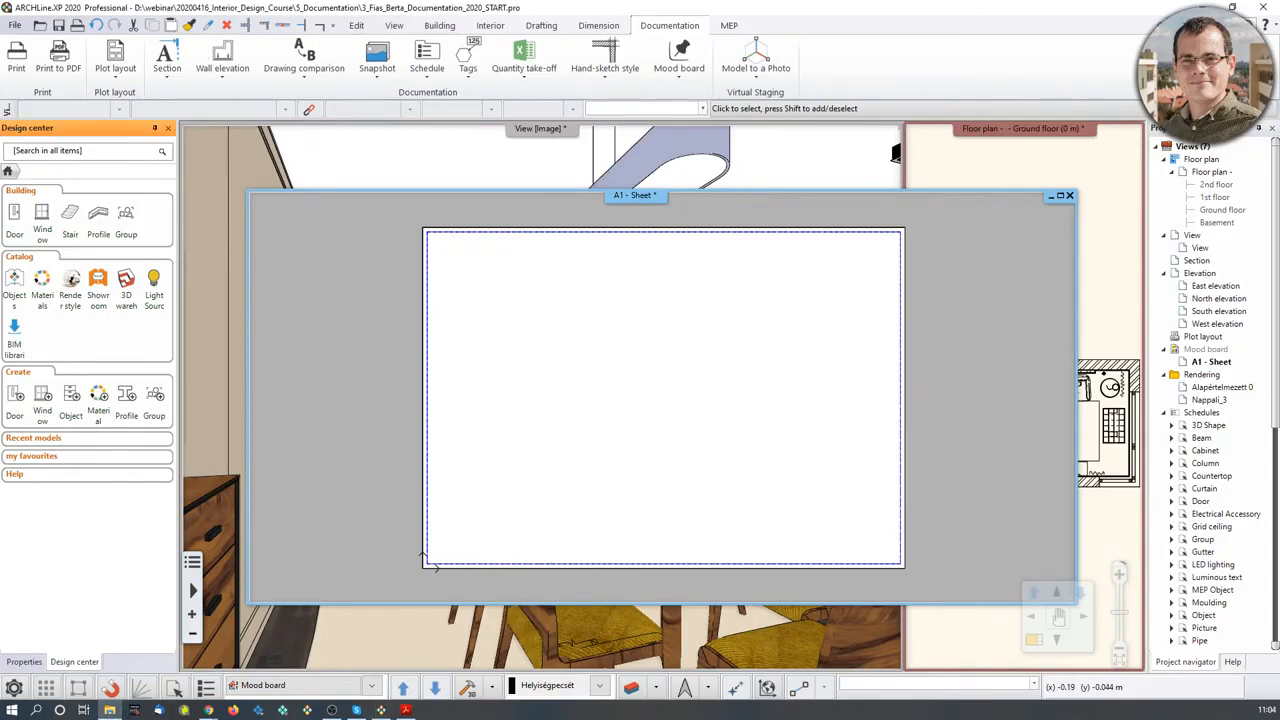
left_click_drag(0, 235, 394, 142)
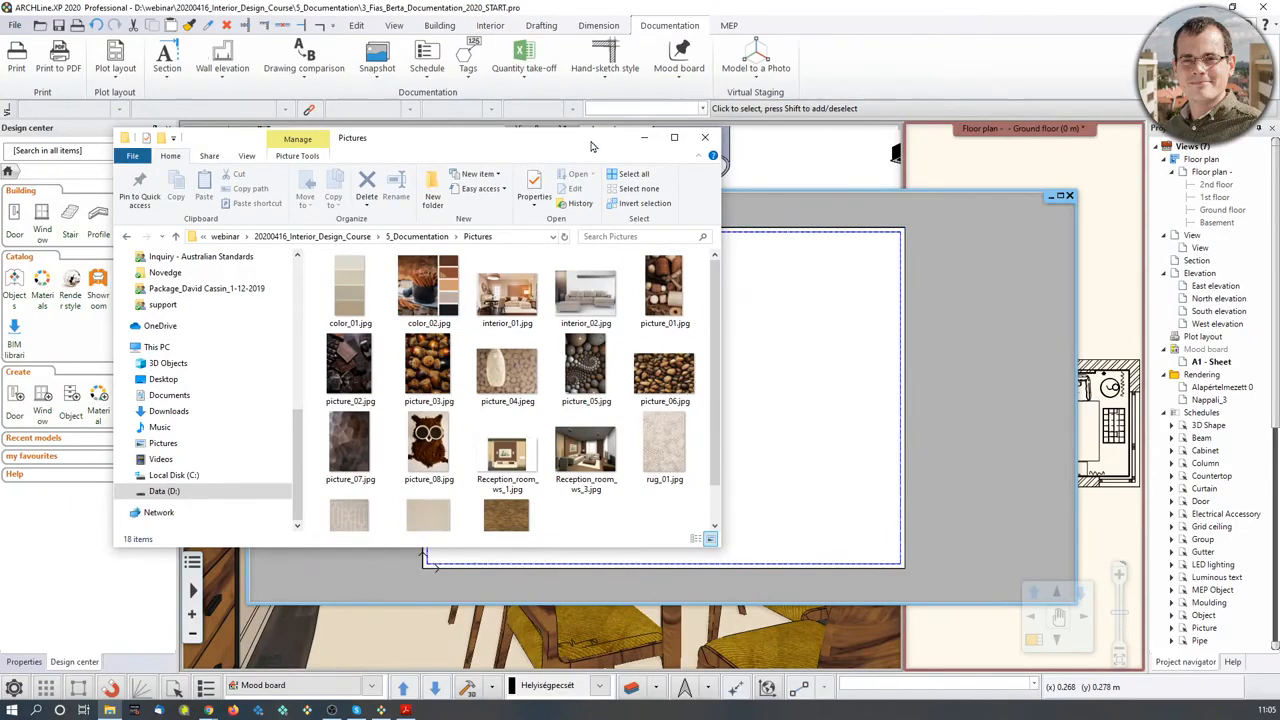
left_click(642, 140)
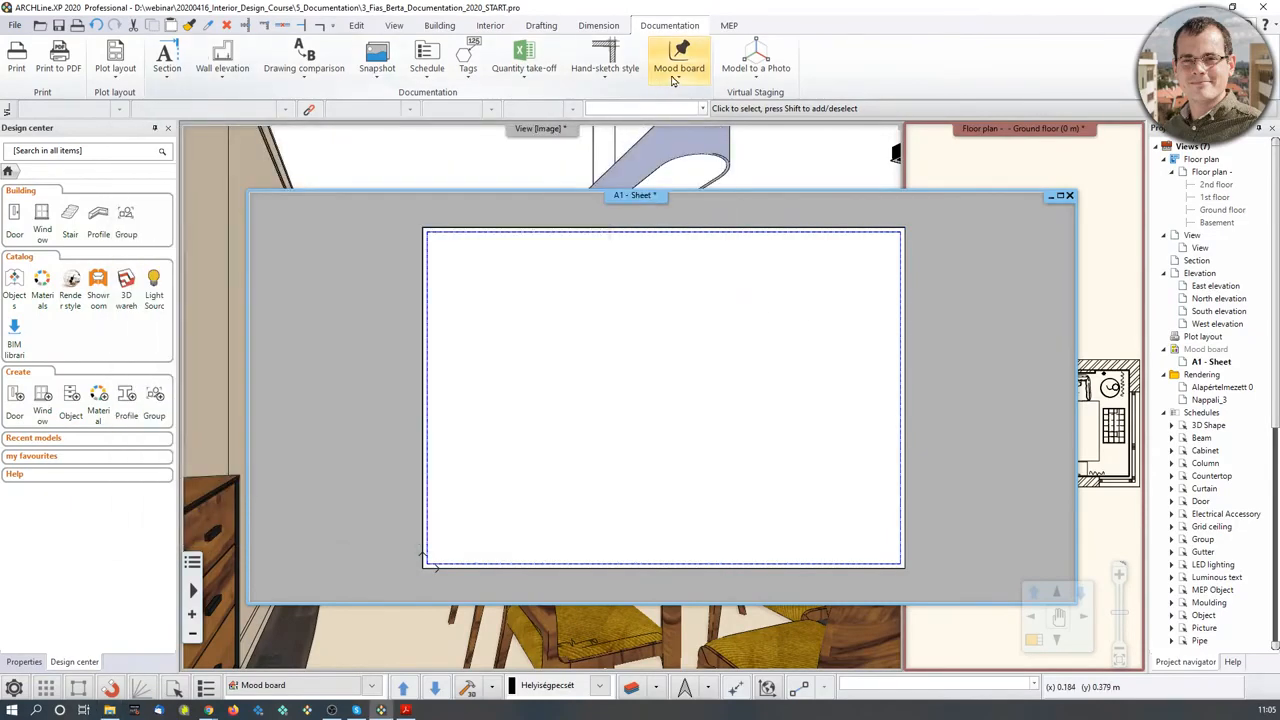
- Insert interior_01.jpg as a raster image and size the living-room photo on the sheet
left_click(673, 81)
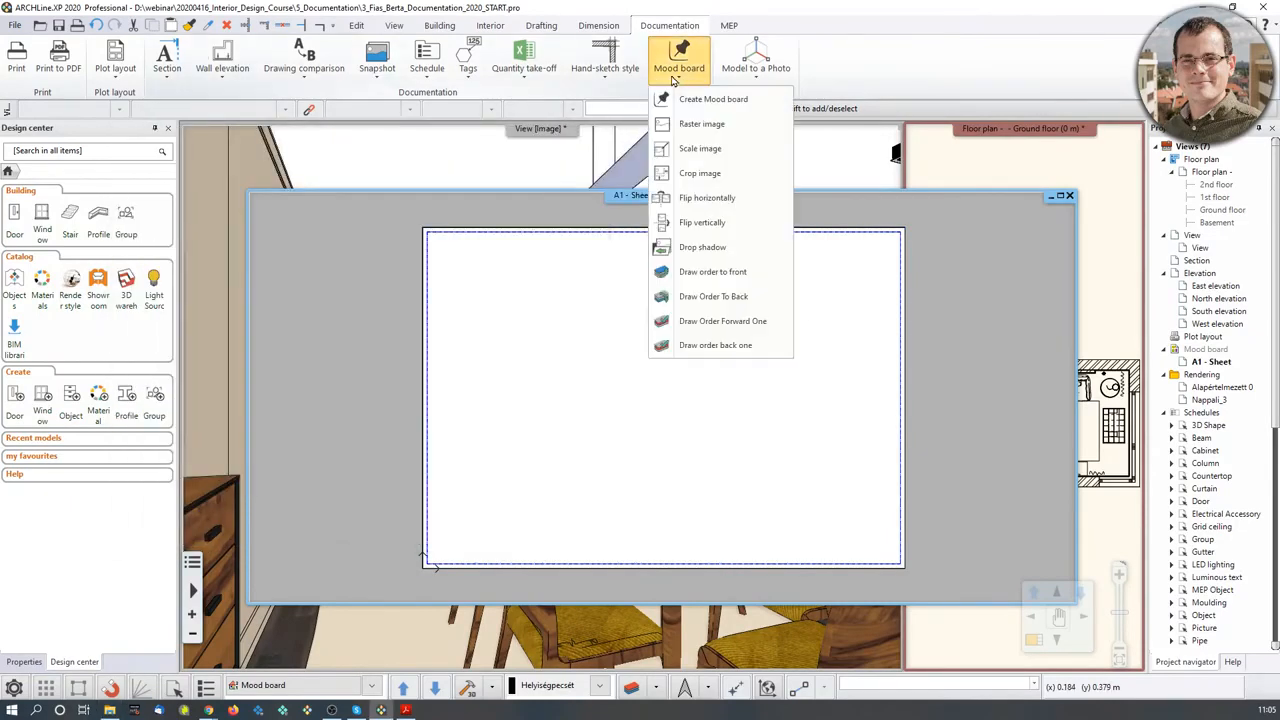
left_click(700, 125)
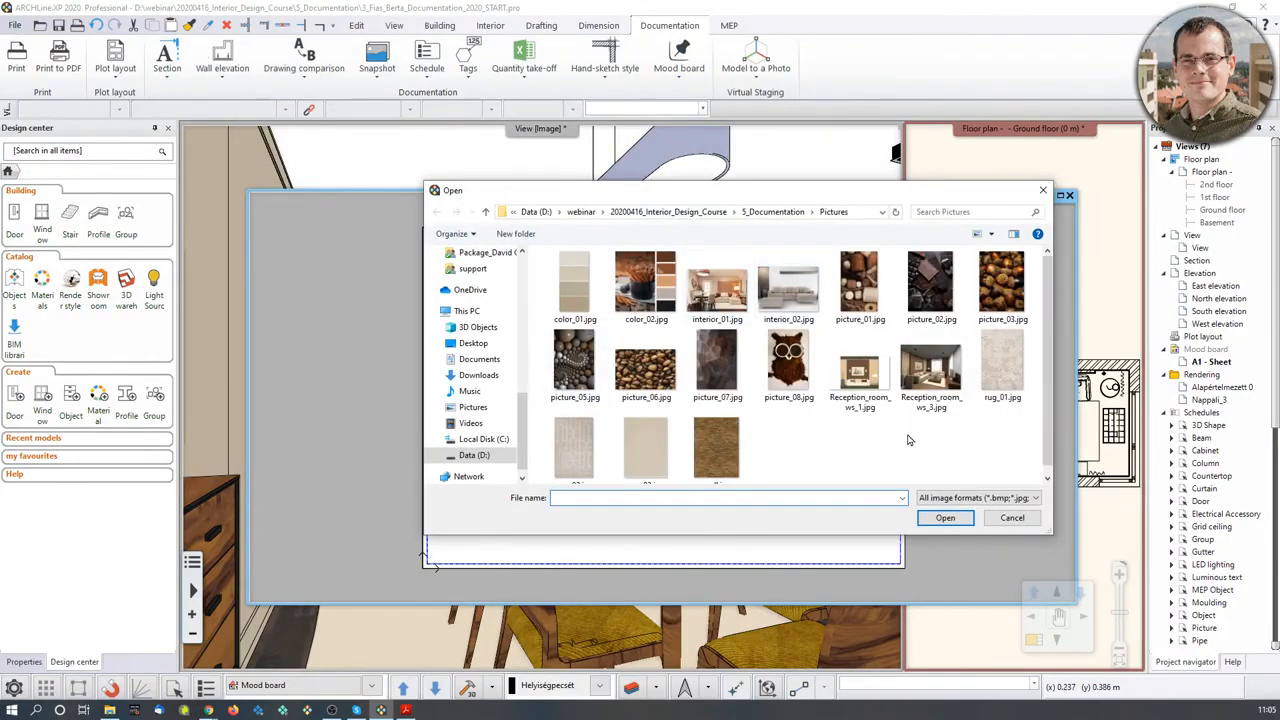
double_click(722, 292)
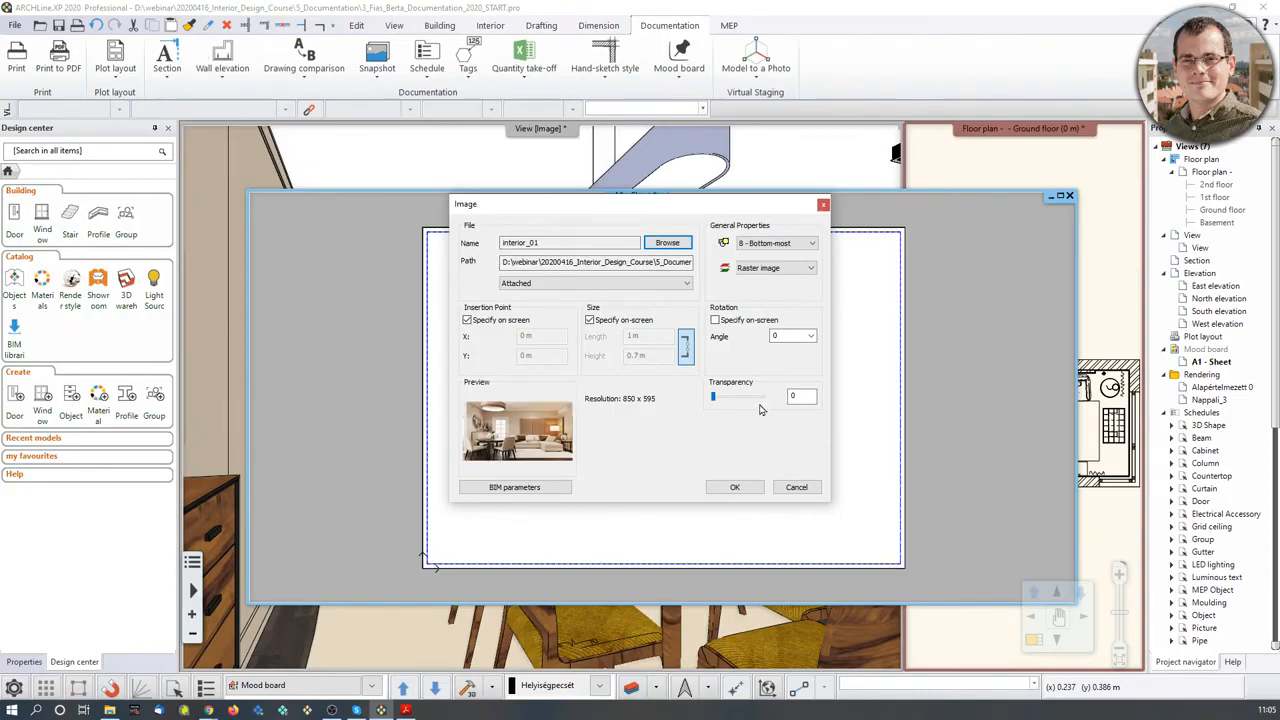
left_click(732, 488)
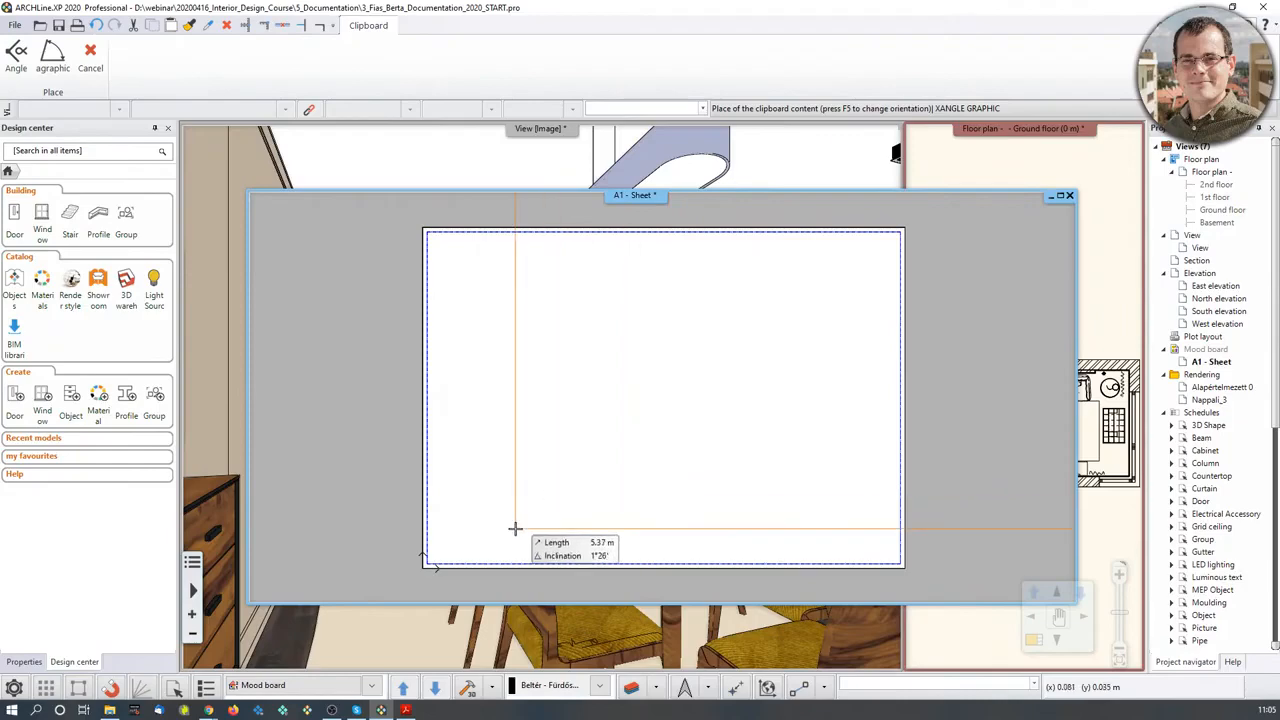
left_click(526, 463)
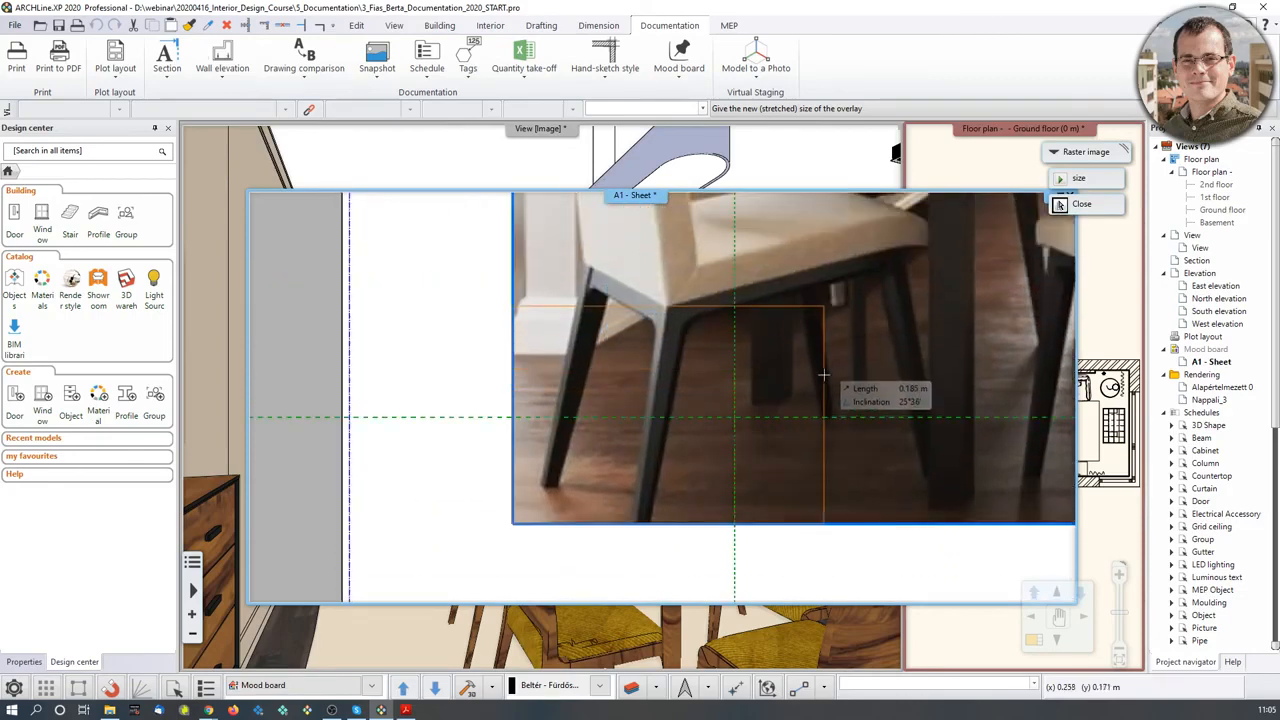
left_click(758, 426)
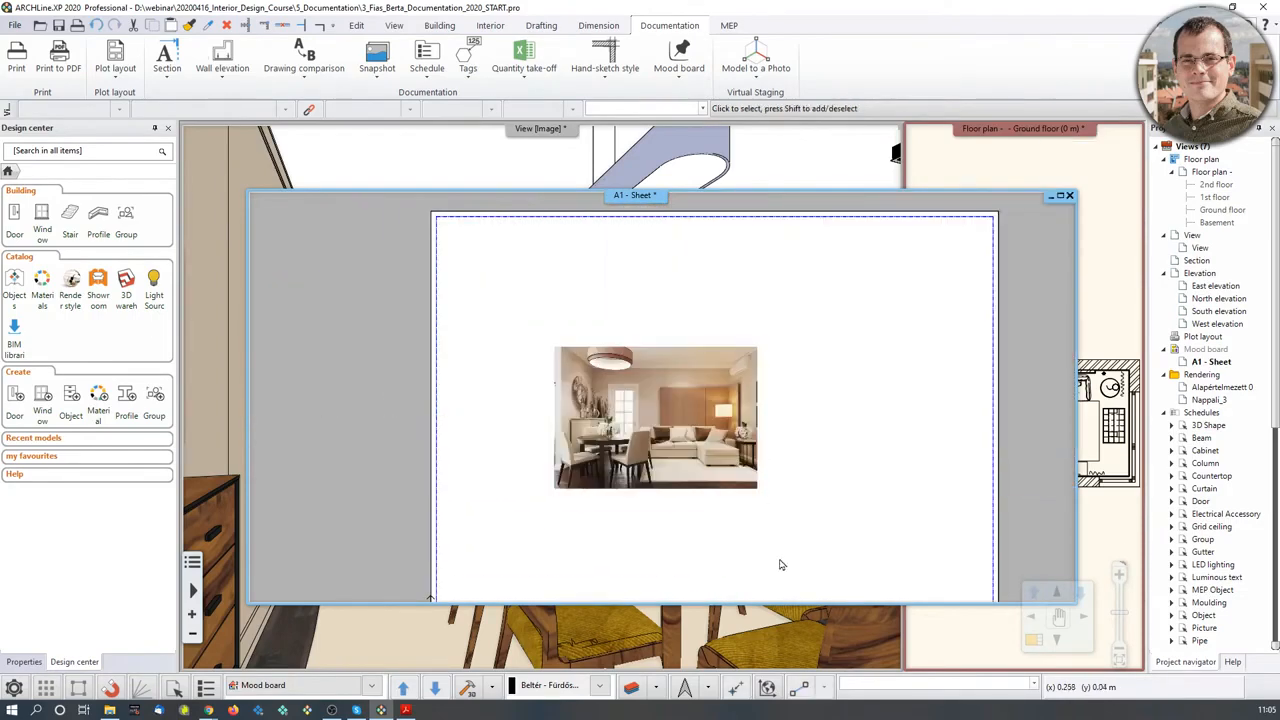
middle_click_drag(820, 397, 752, 374)
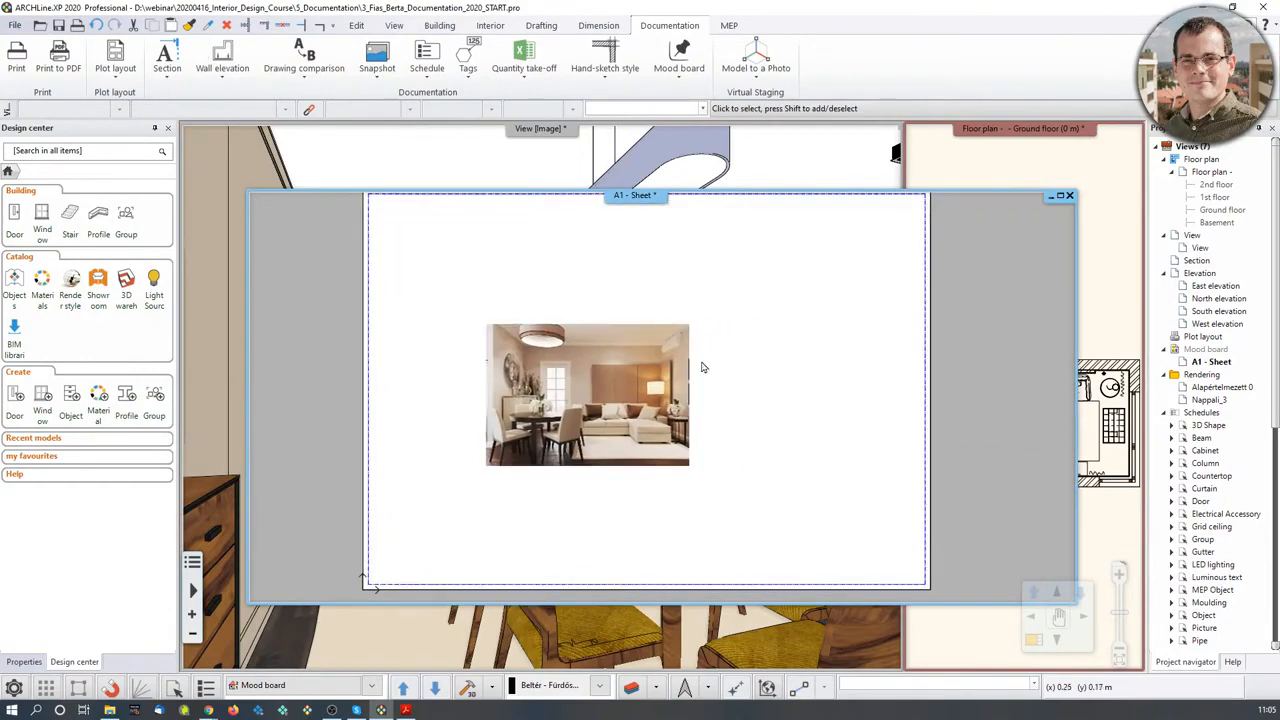
- Insert color_02.jpg and place the colour-swatch picture to the right of the room photo
left_click(675, 82)
left_click(687, 128)
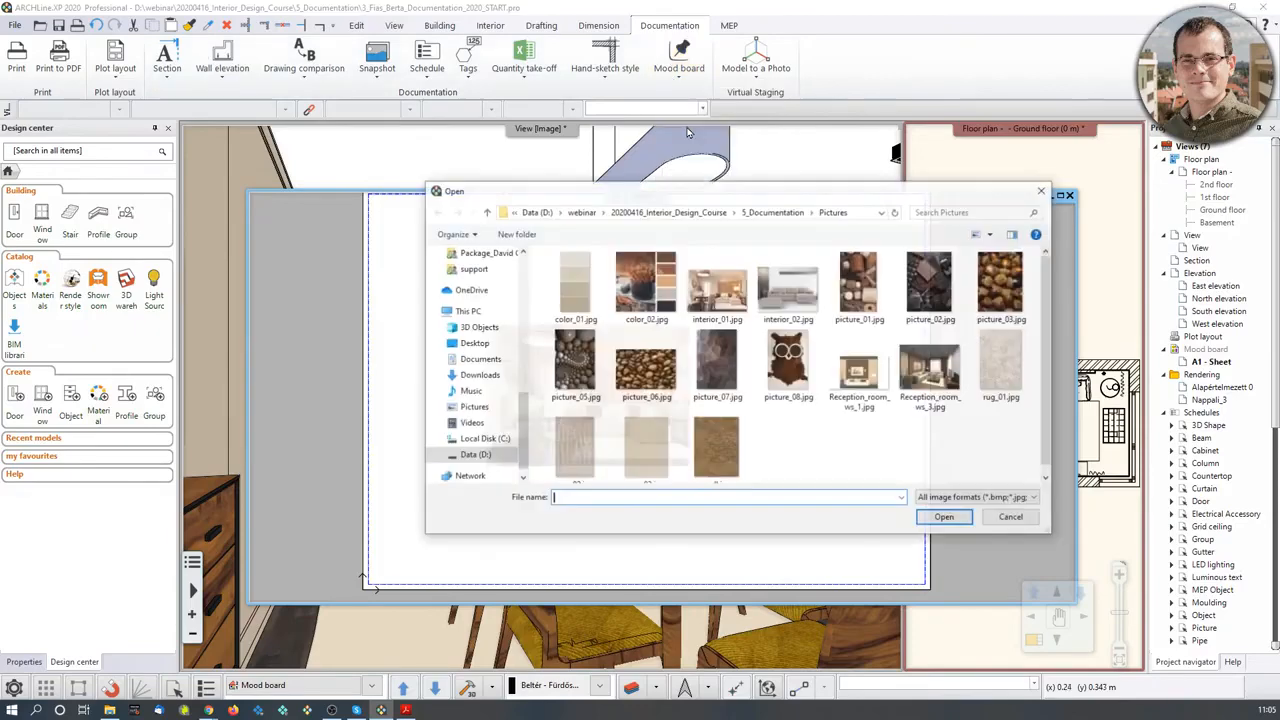
double_click(653, 287)
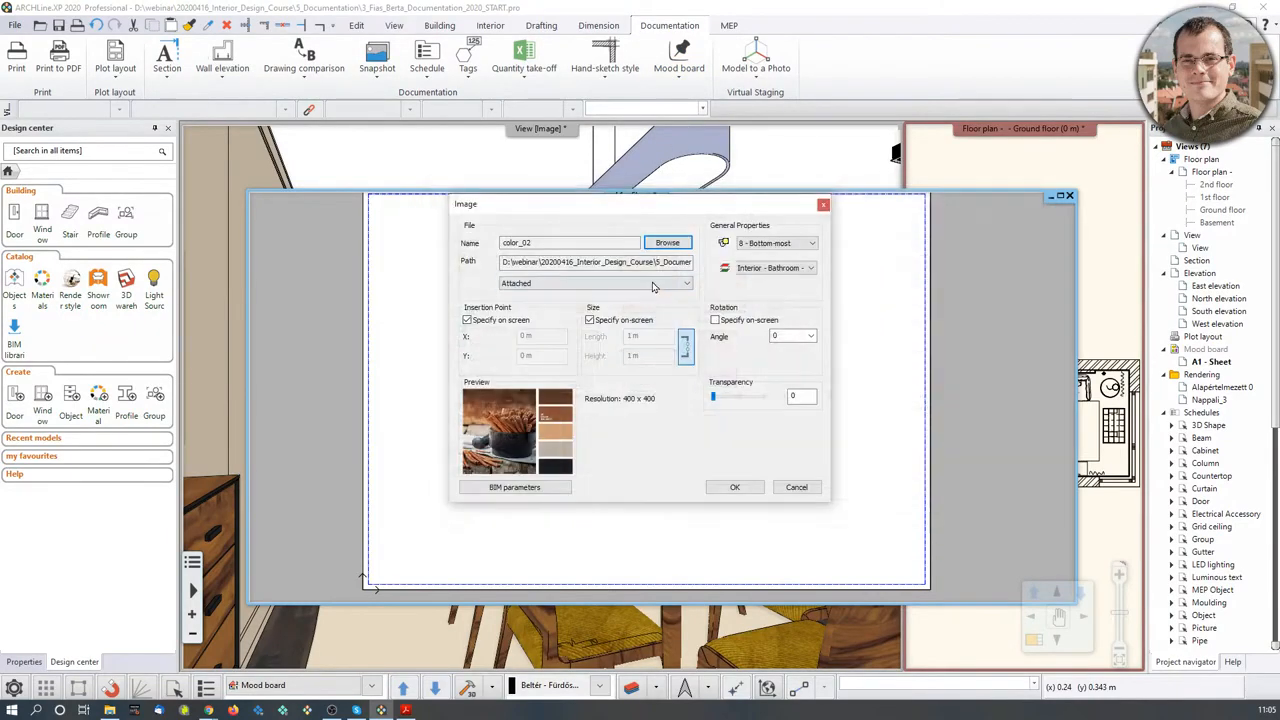
left_click(734, 487)
left_click(706, 500)
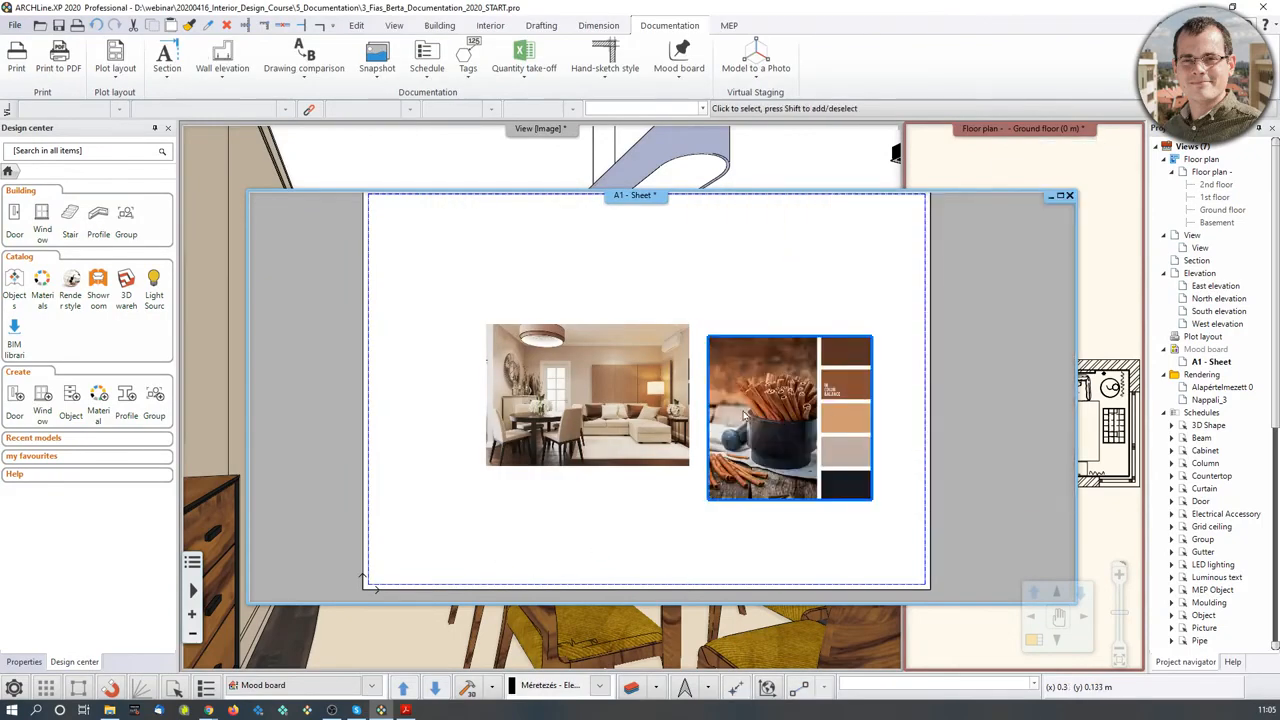
left_click(110, 710)
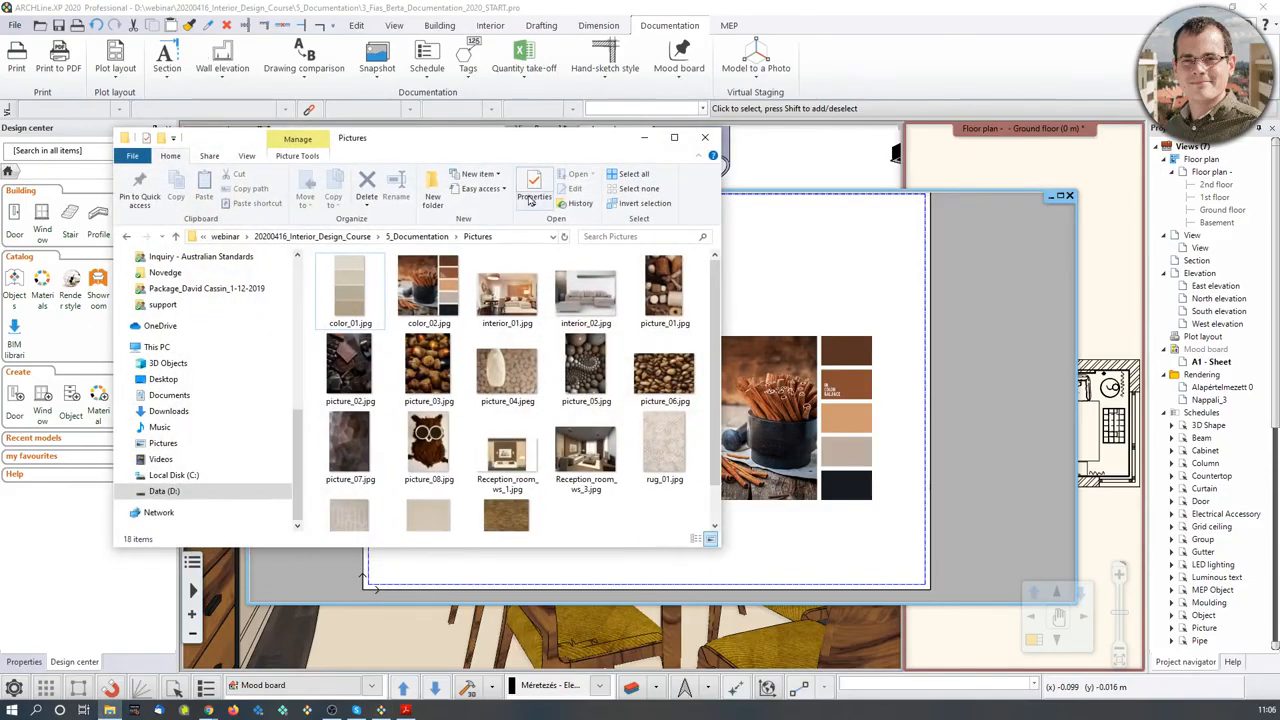
- Drag the chocolate picture_02.jpg and coffee-bean picture_06.jpg from Pictures onto the sheet and size them
left_click_drag(486, 140, 376, 100)
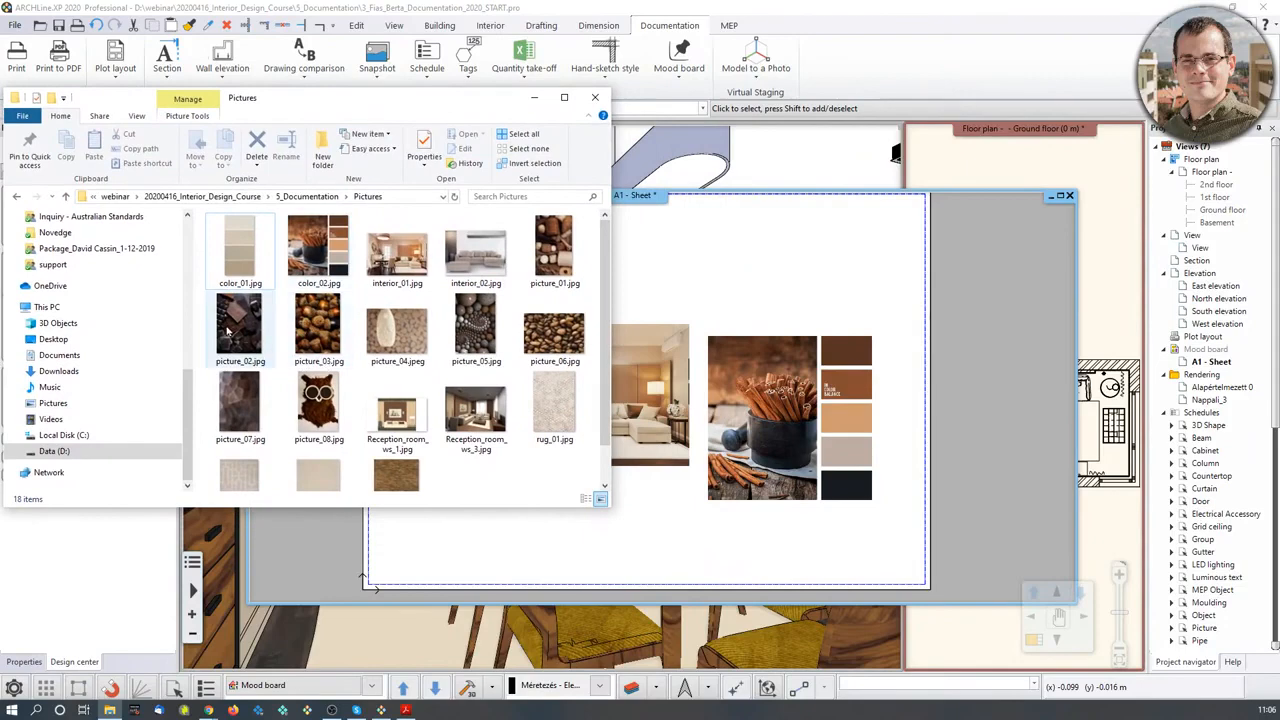
left_click_drag(228, 333, 677, 305)
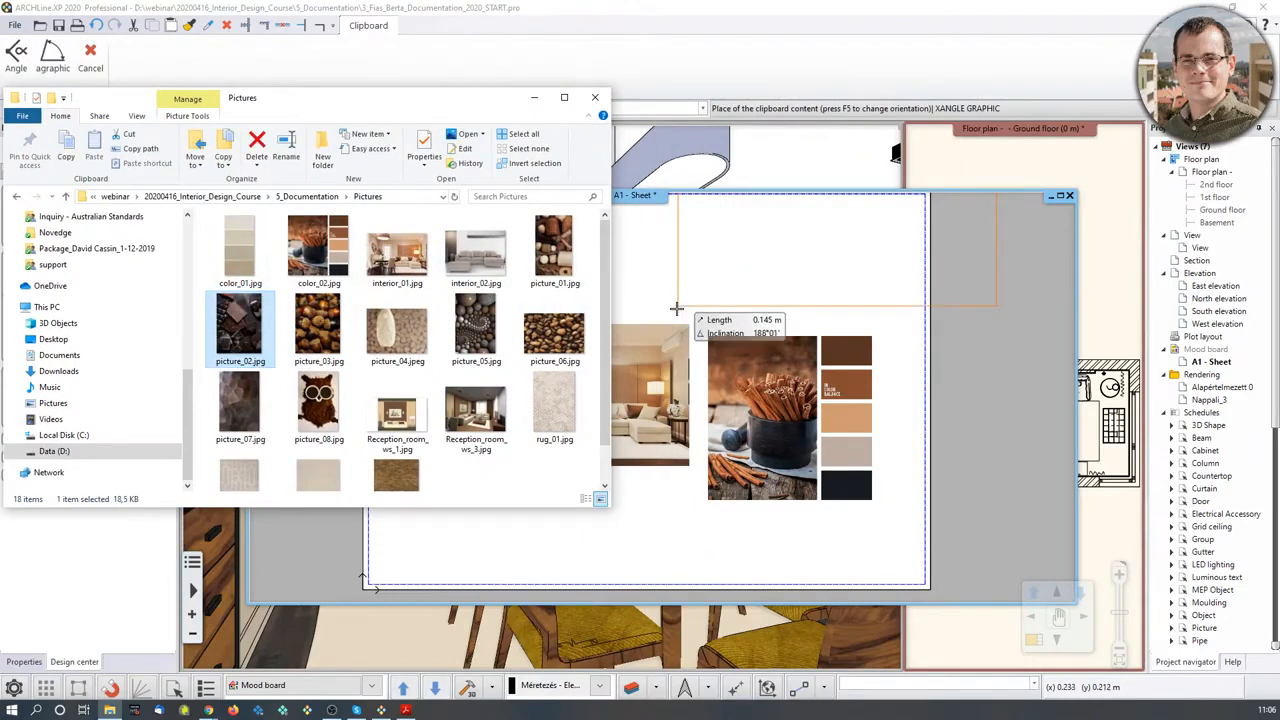
left_click(583, 450)
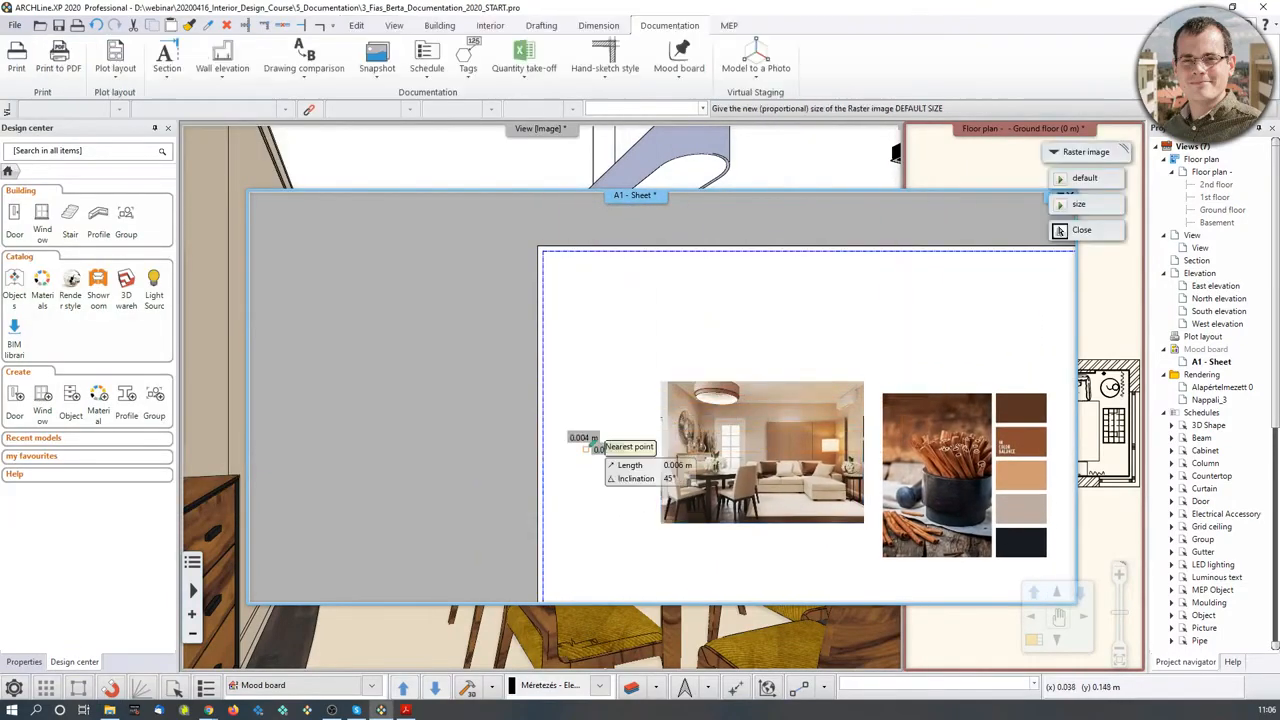
left_click(700, 286)
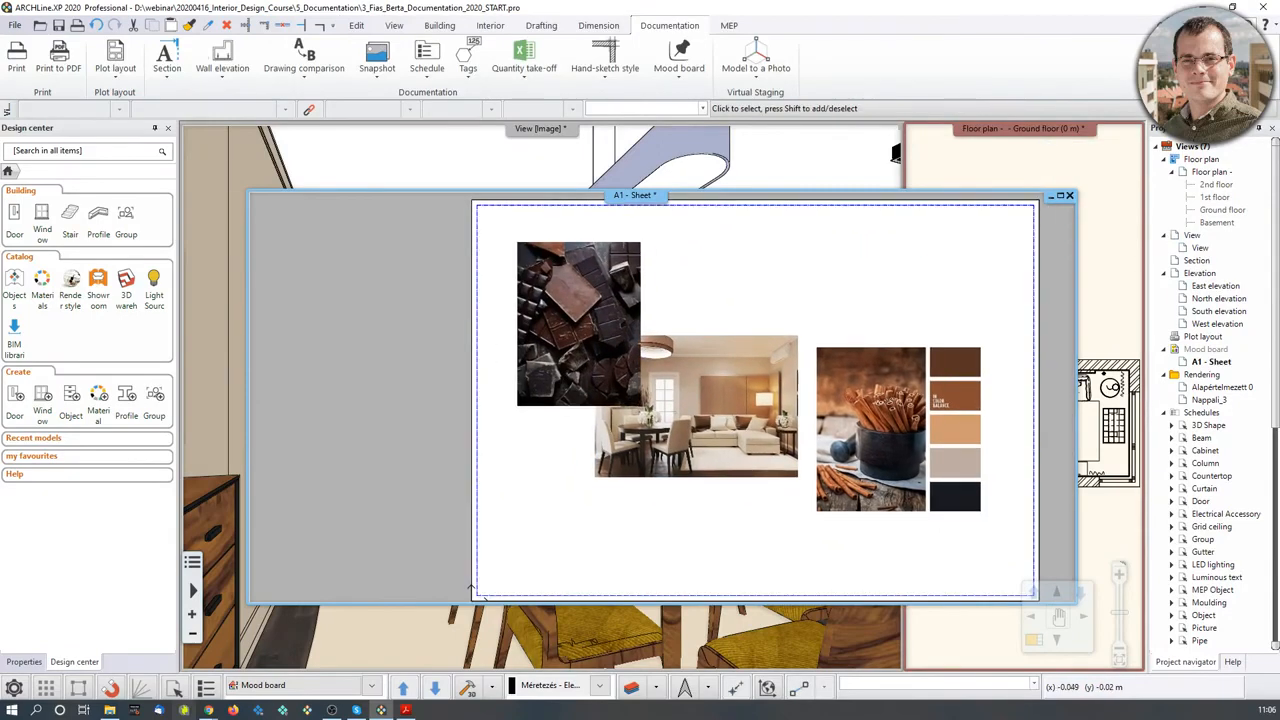
left_click(110, 710)
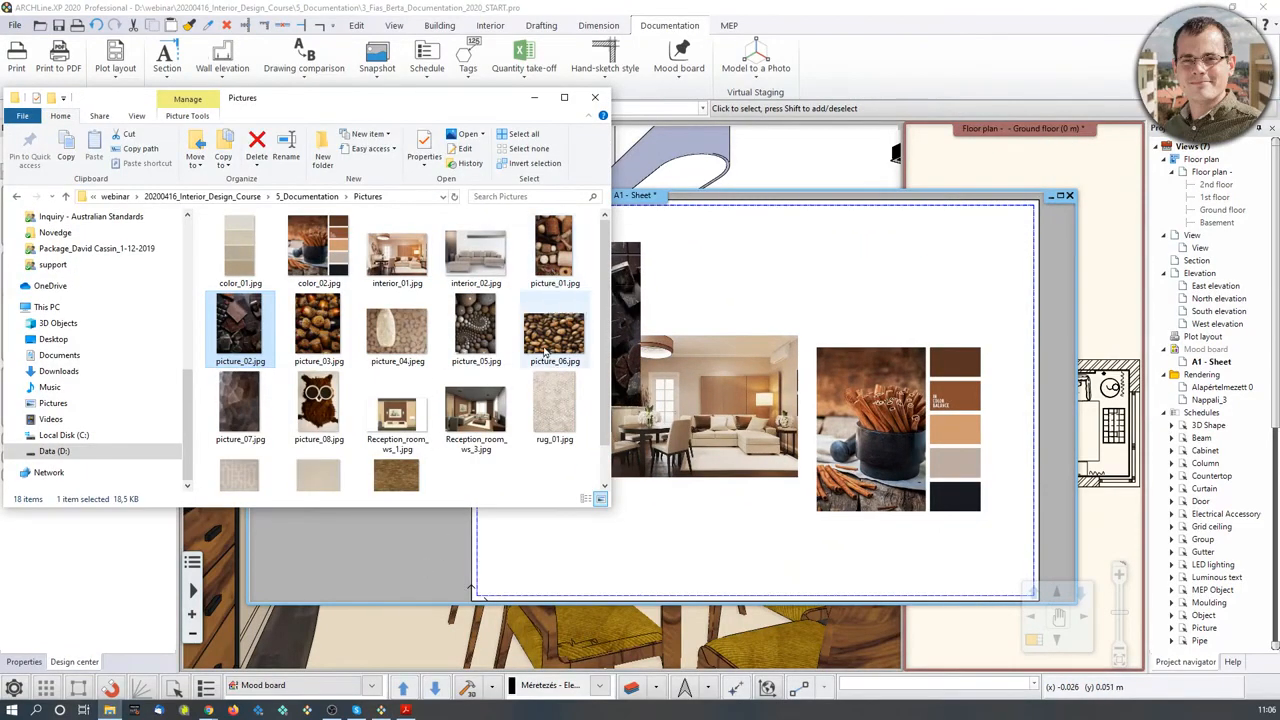
left_click_drag(548, 345, 682, 386)
left_click(673, 400)
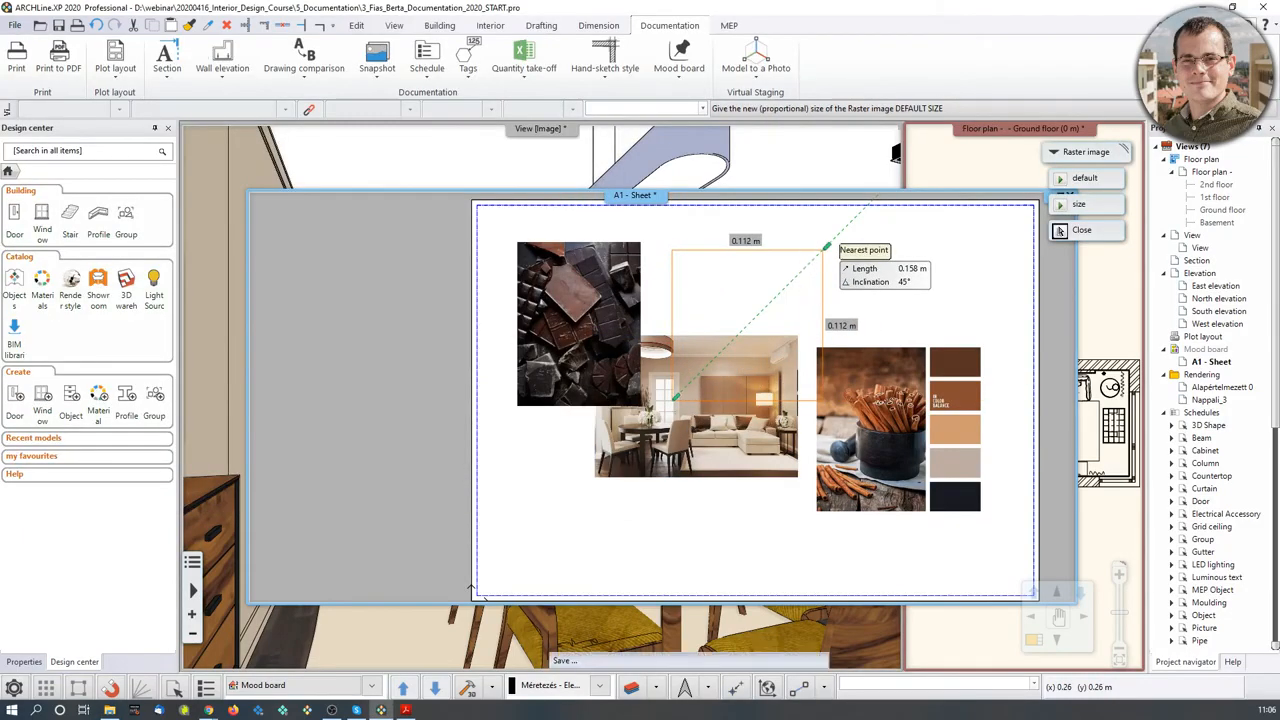
left_click(826, 246)
scroll(776, 370, "up", 4)
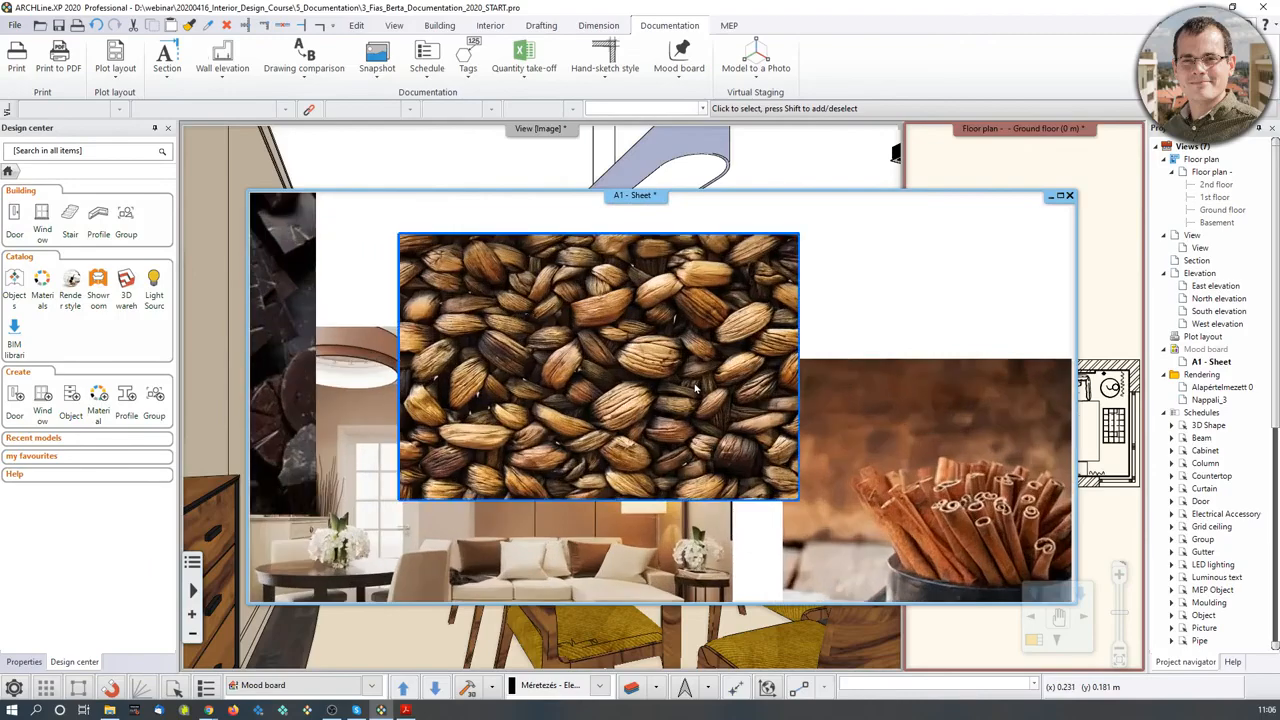
scroll(610, 362, "down", 1)
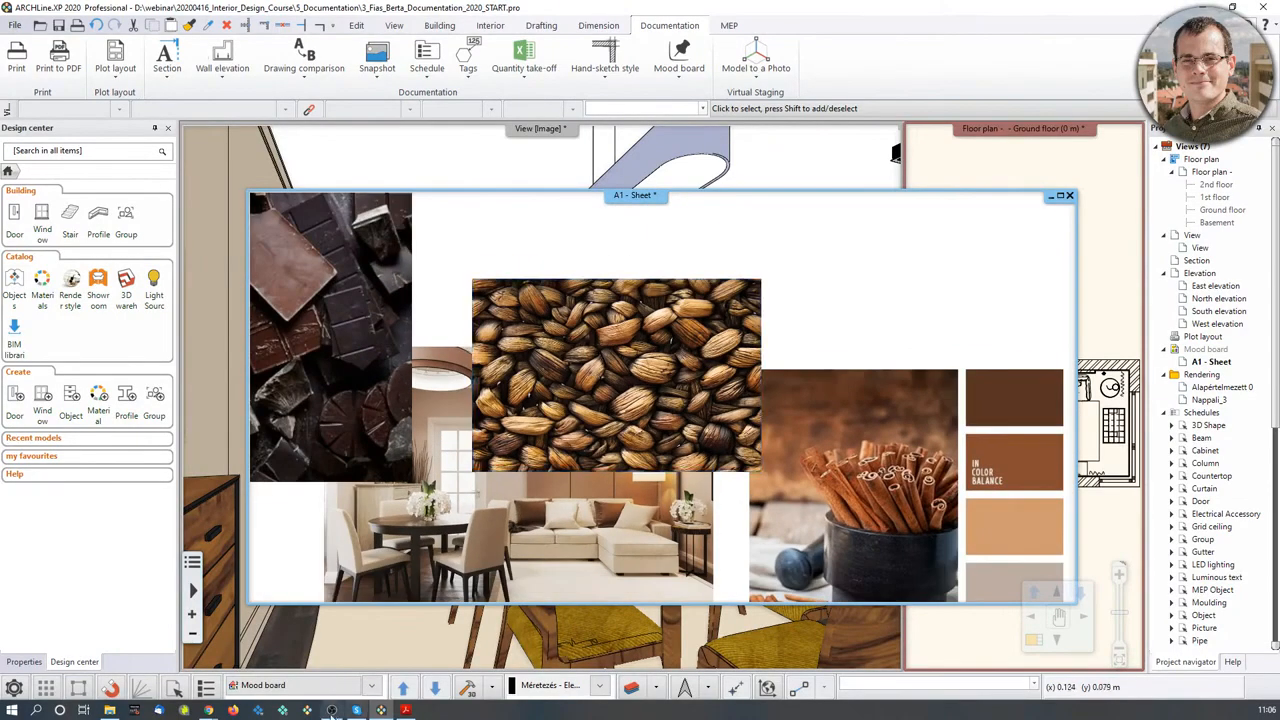
- Place the stone-texture picture_07.jpg on an empty part of the sheet and size it
left_click(110, 710)
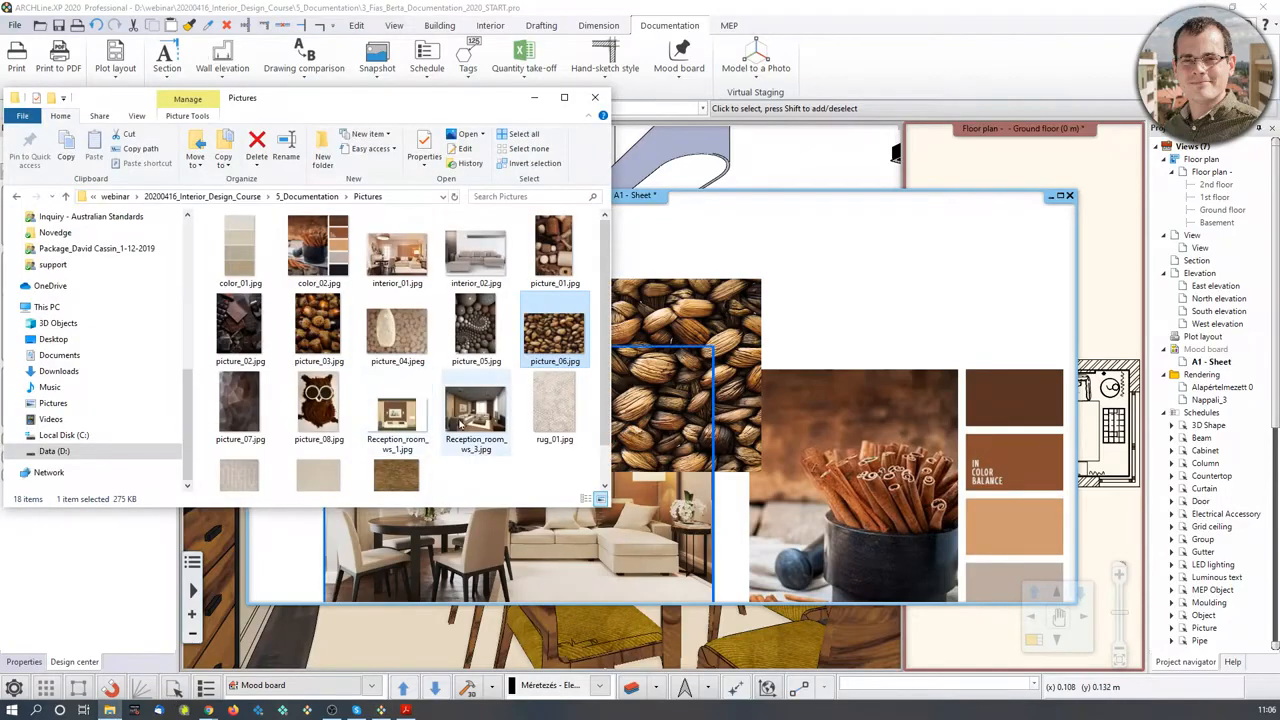
scroll(463, 422, "down", 1)
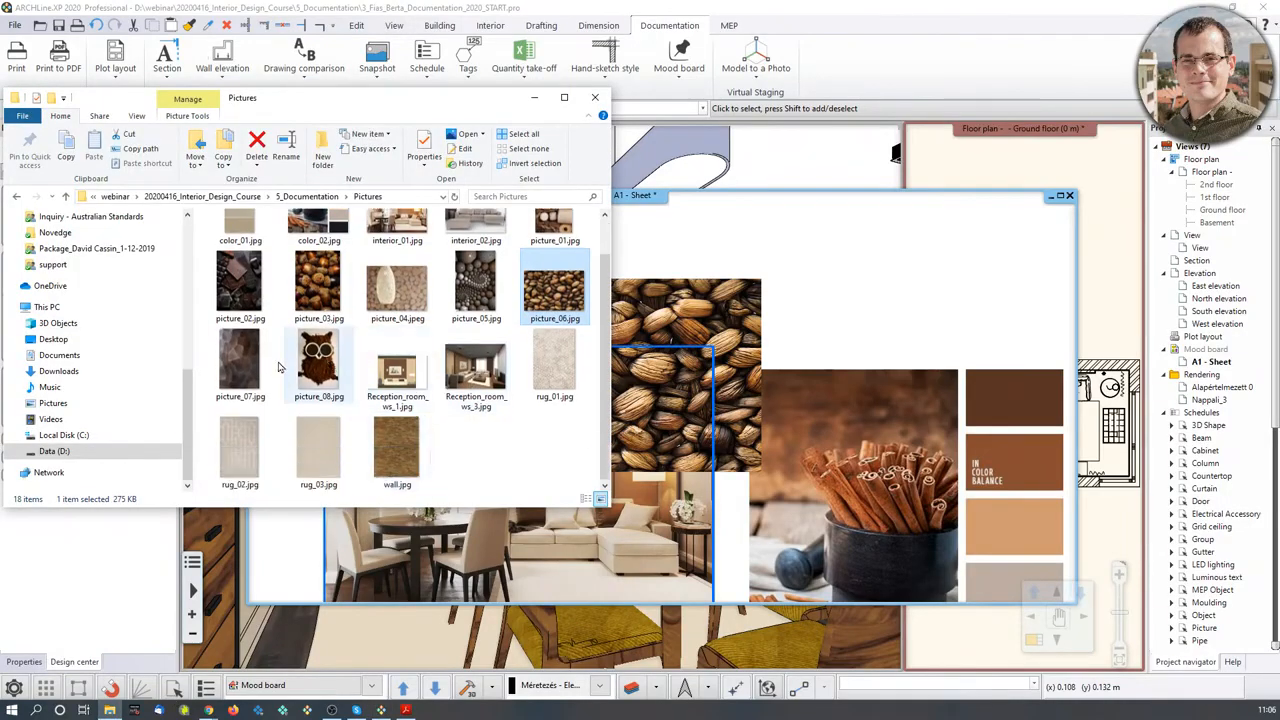
left_click_drag(245, 377, 917, 336)
middle_click_drag(770, 522, 983, 316)
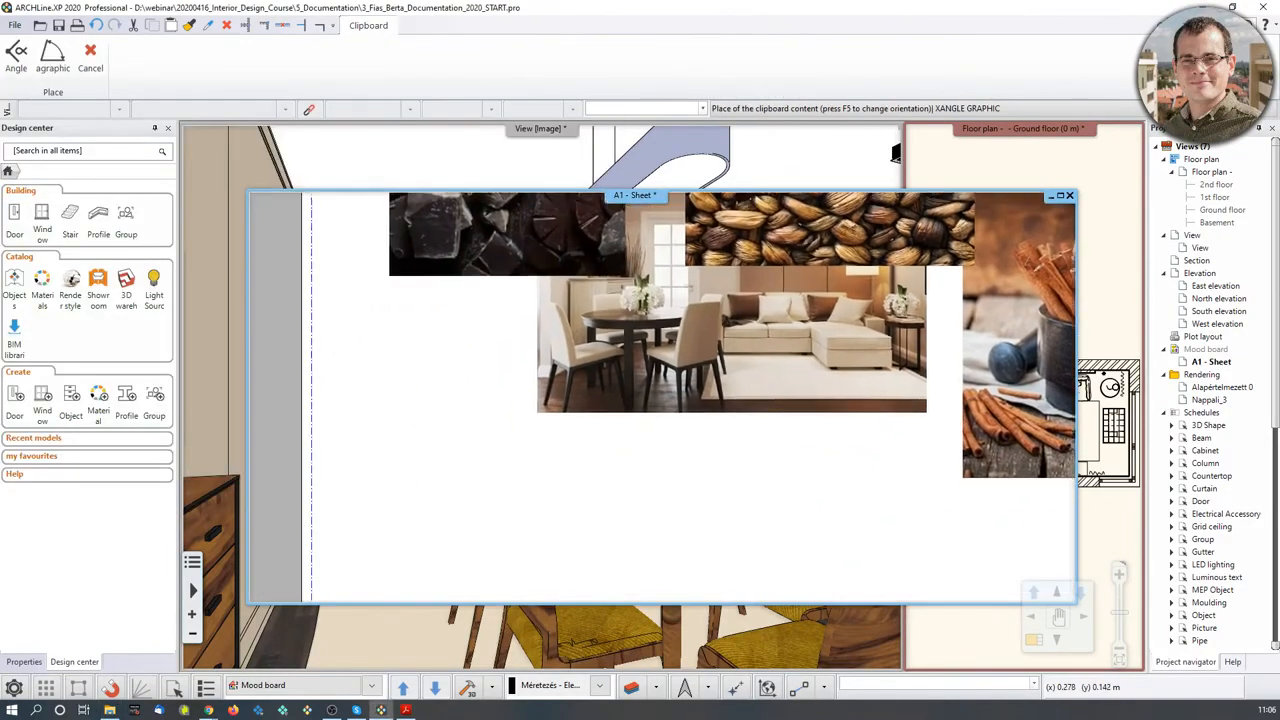
middle_click_drag(468, 650, 457, 417)
left_click(388, 440)
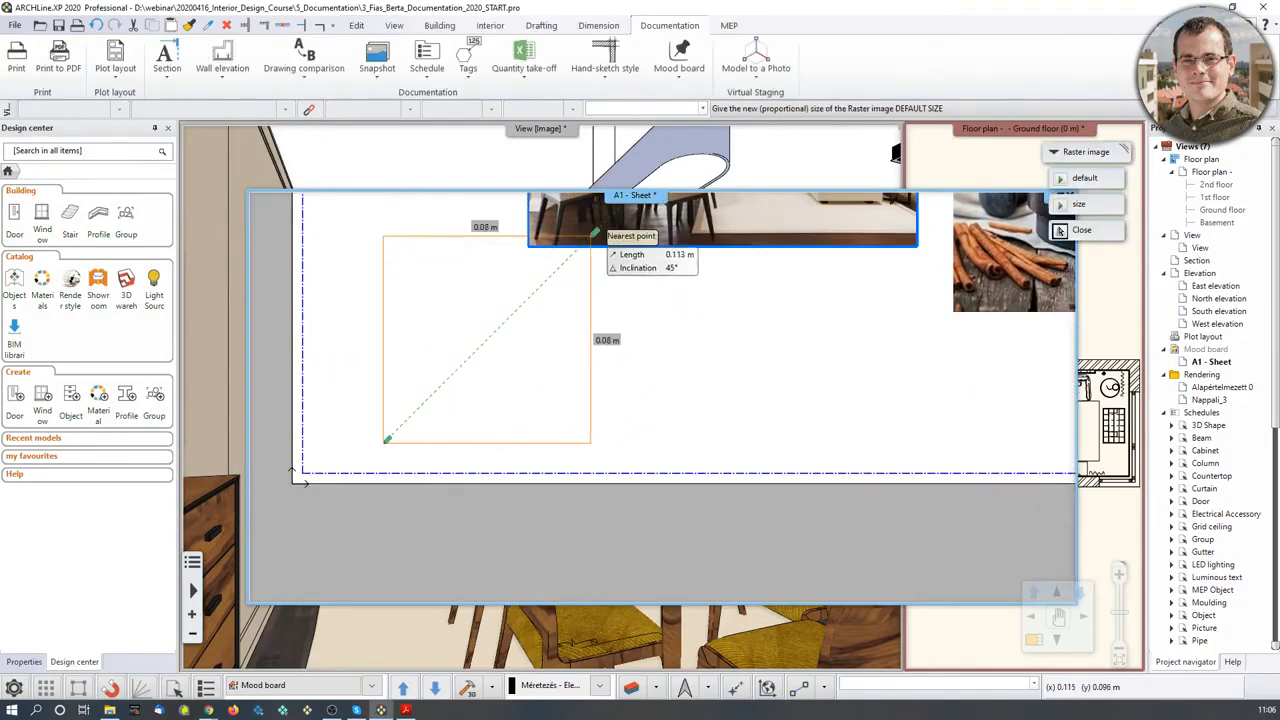
middle_click_drag(590, 236, 591, 500)
left_click(617, 301)
scroll(656, 402, "down", 3)
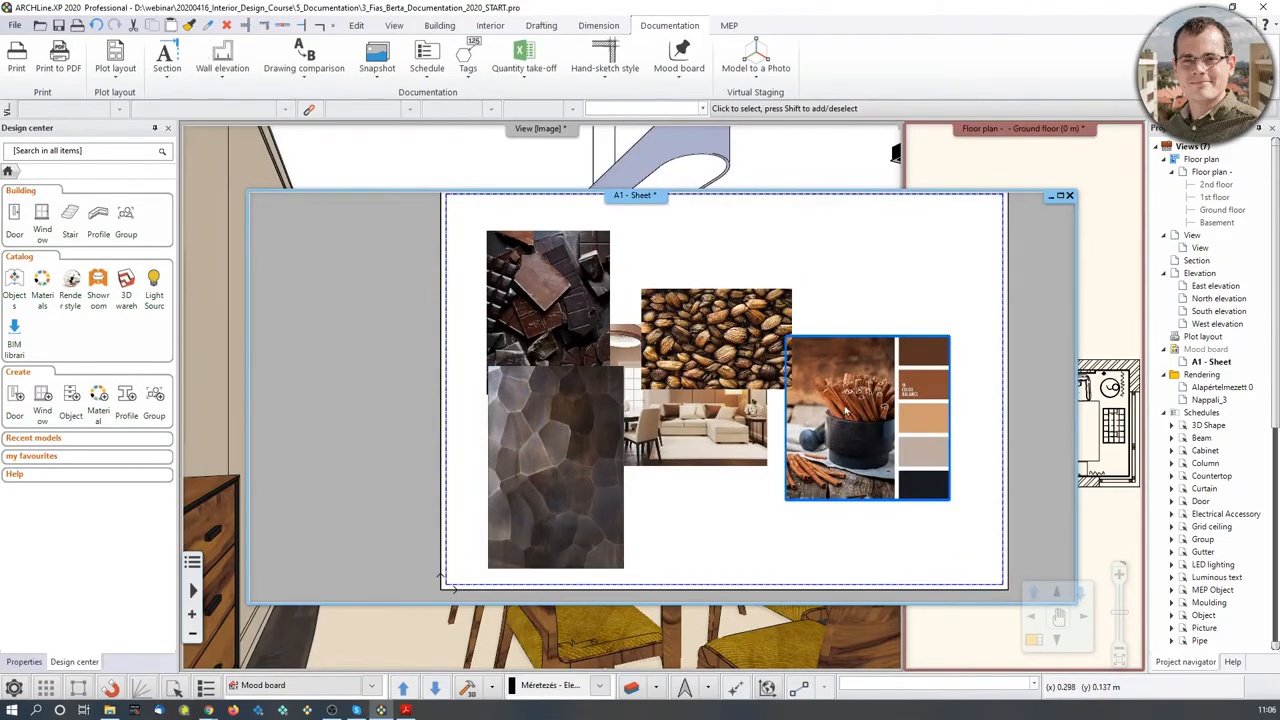
- Move the chocolate image to a new position on the mood board
left_click(549, 305)
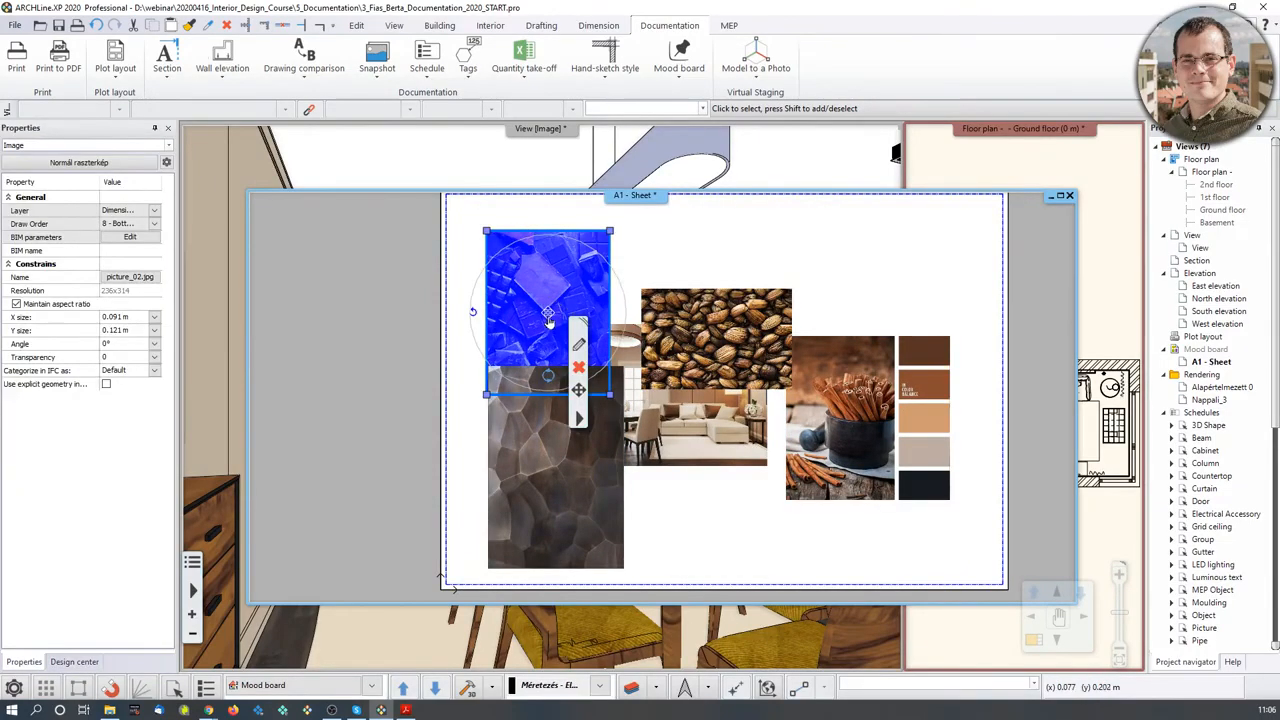
middle_click_drag(559, 318, 614, 393)
scroll(614, 393, "up", 2)
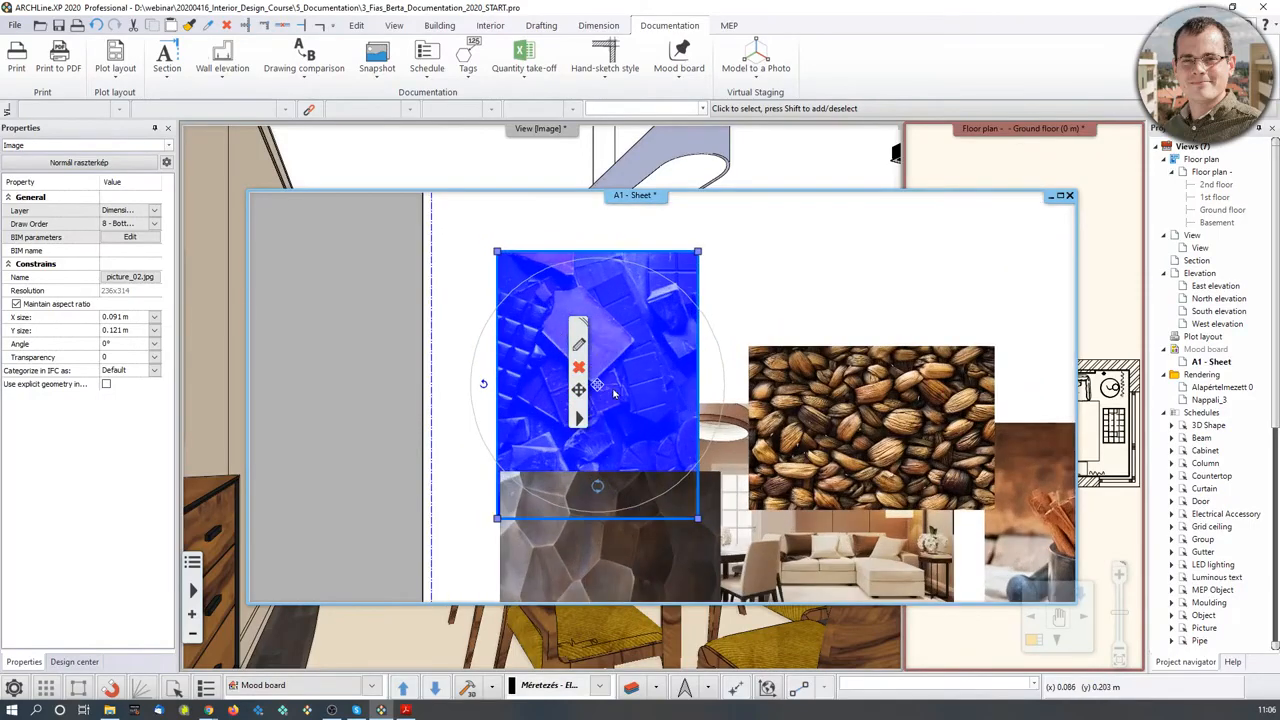
left_click(598, 388)
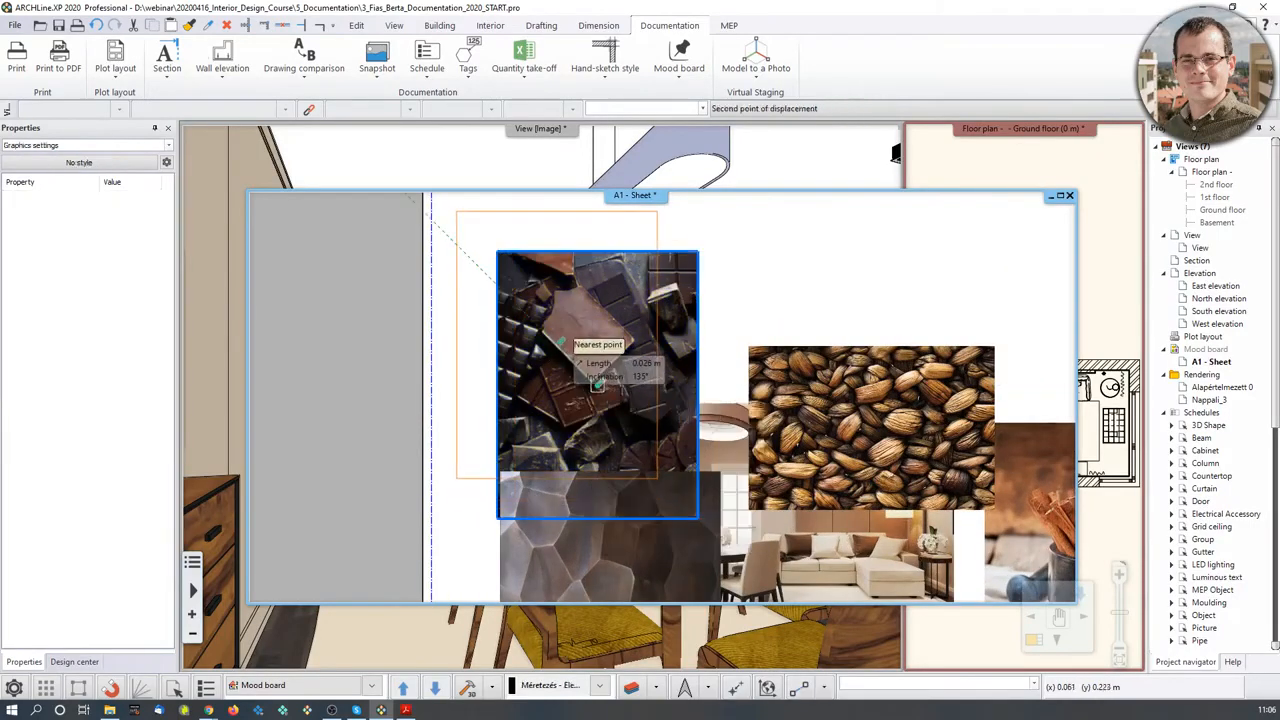
left_click(557, 345)
- Move the stone image directly below the chocolate photo, with object-point snapping turned on
middle_click_drag(710, 511, 729, 339)
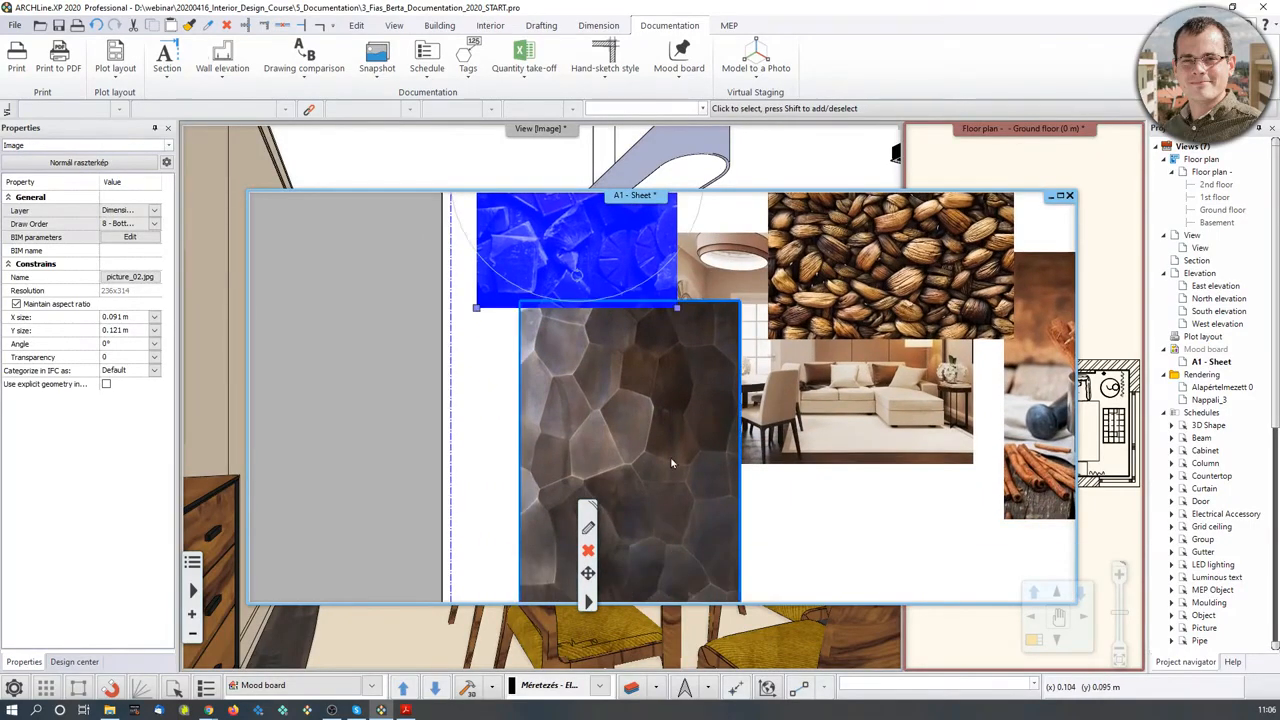
scroll(672, 463, "down", 2)
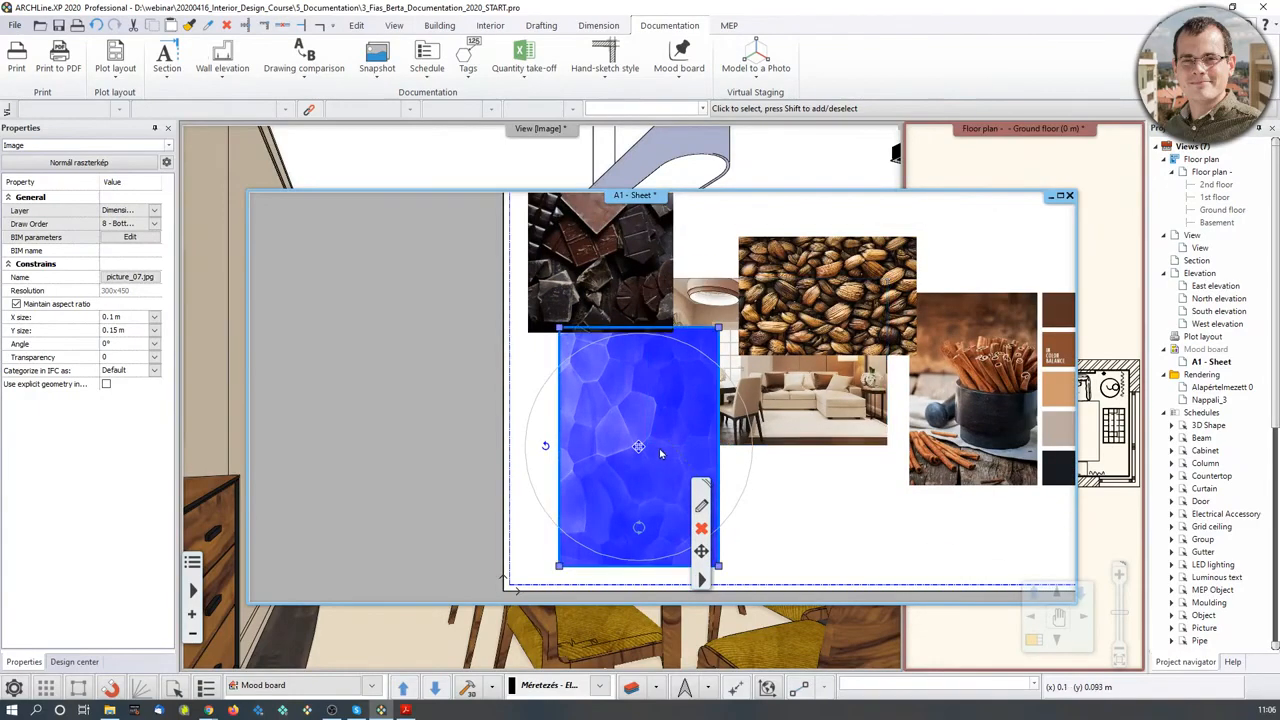
left_click(639, 448)
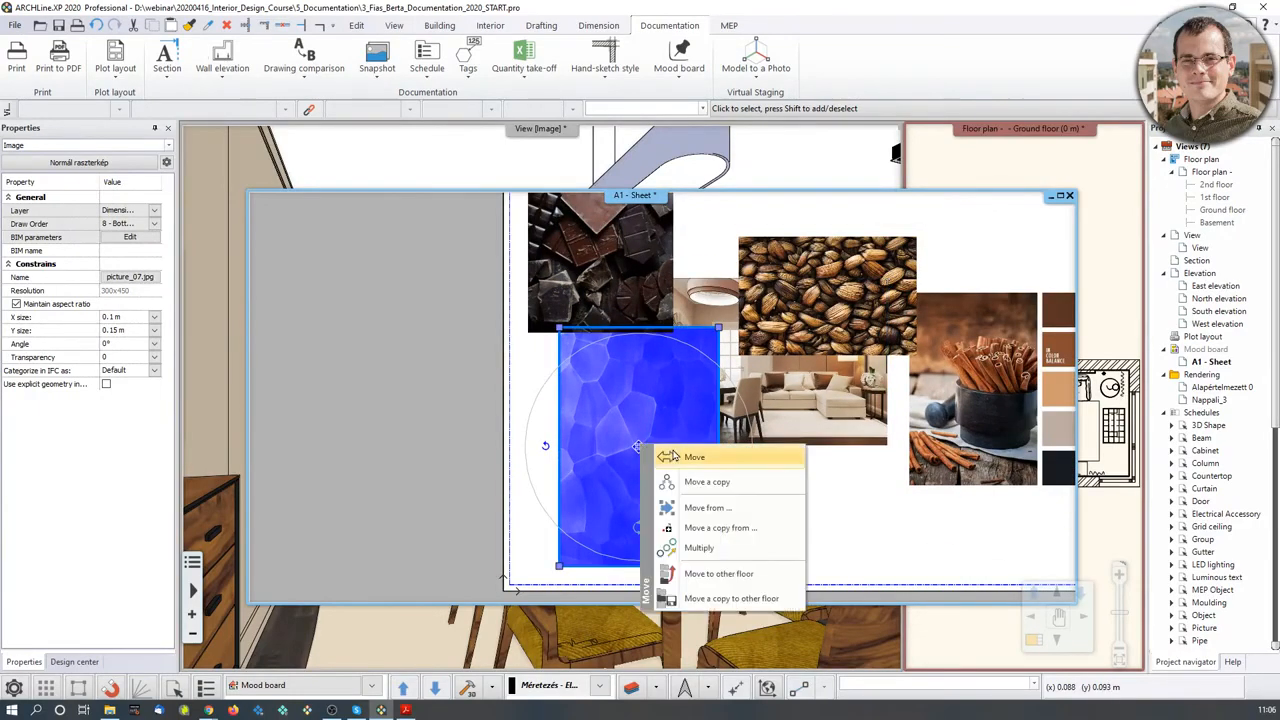
left_click(682, 458)
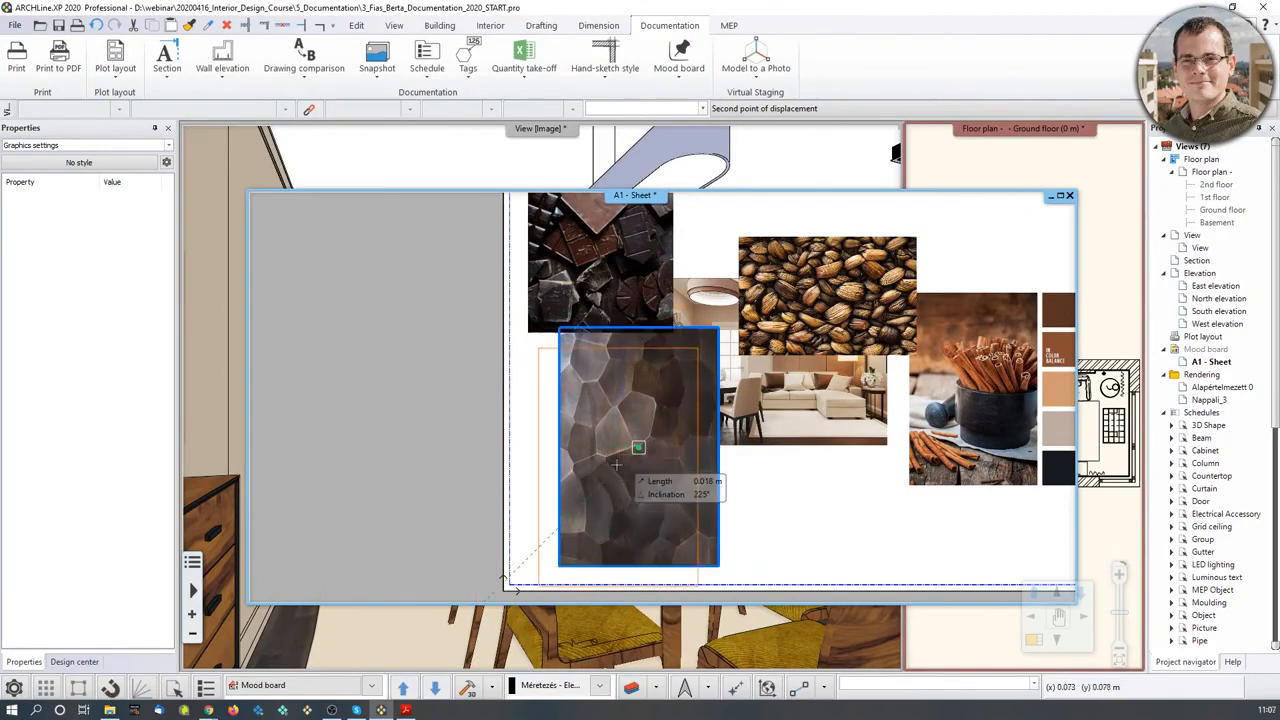
scroll(610, 480, "up", 2)
left_click(645, 422)
scroll(620, 450, "down", 2)
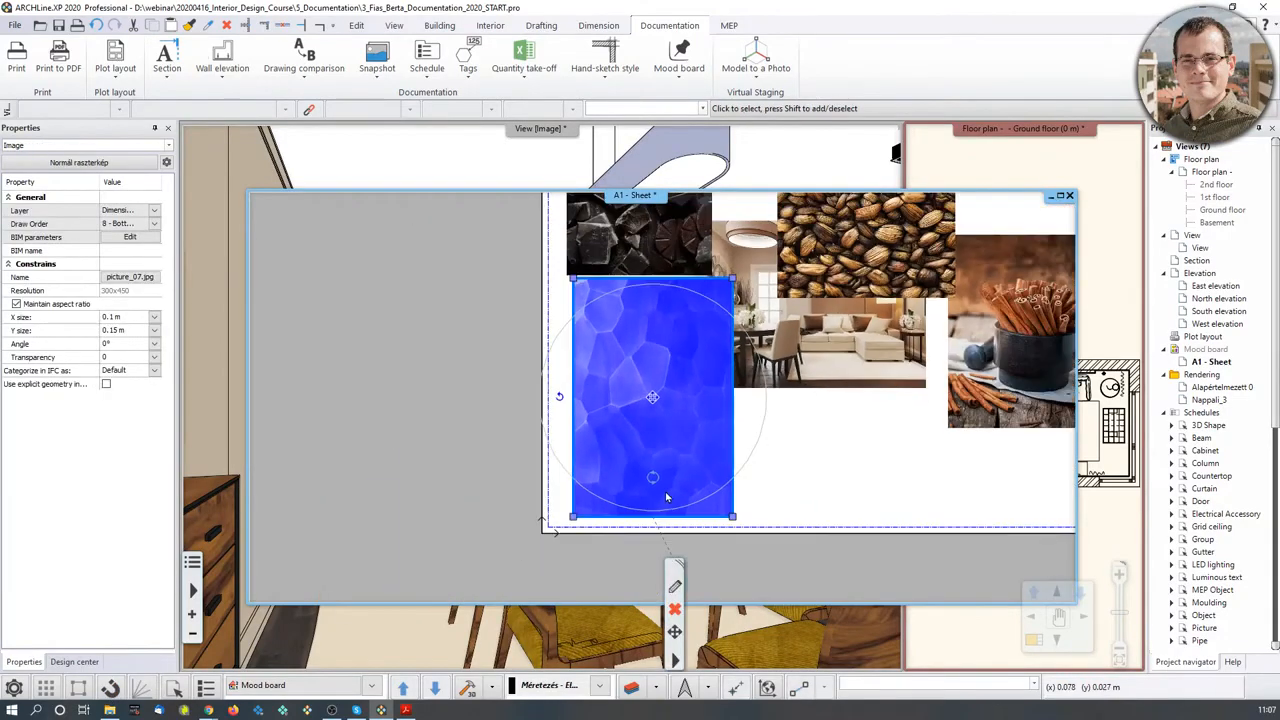
left_click(112, 691)
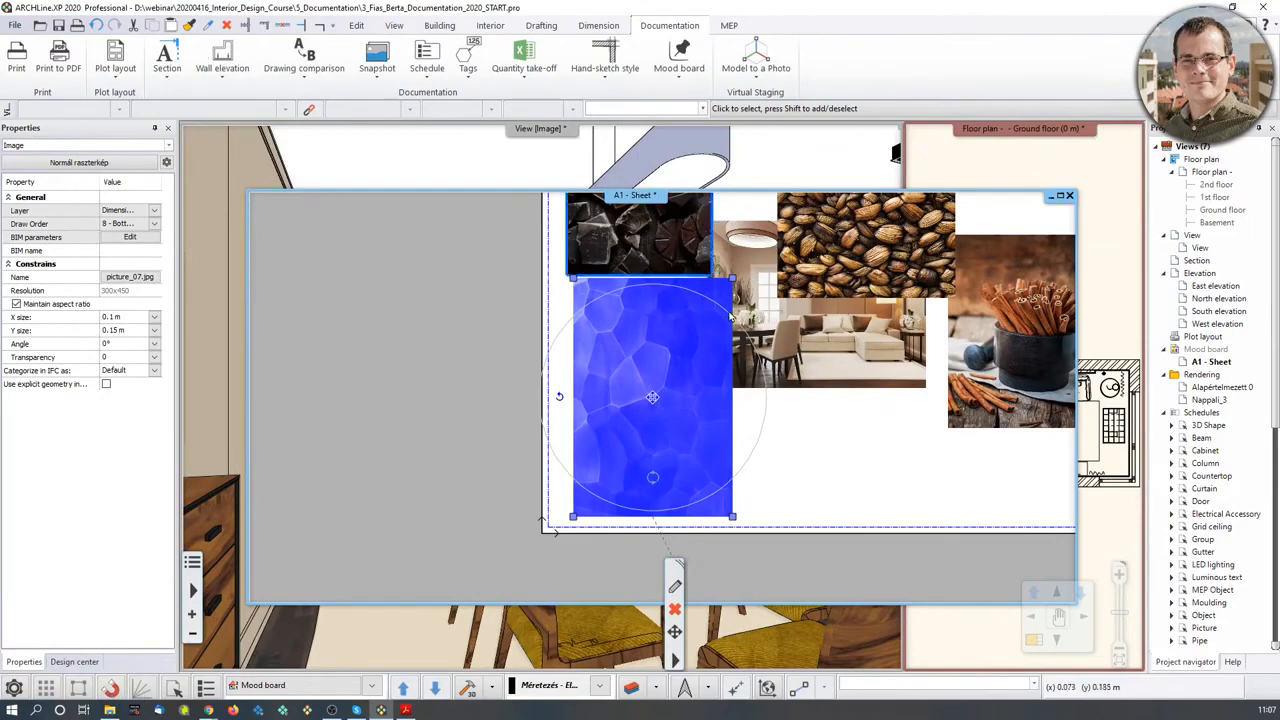
- Scale the stone image down to 0.081 × 0.121 m from its corner
middle_click_drag(661, 236, 618, 280)
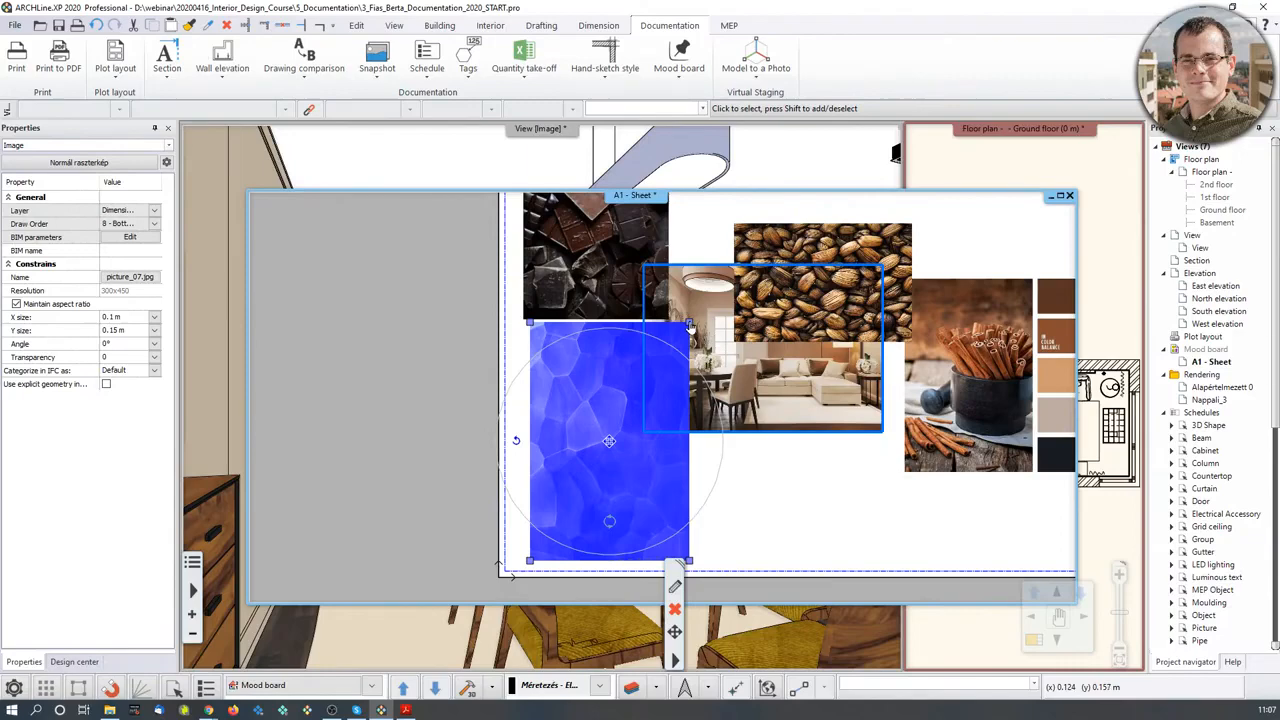
mouse_move(689, 326)
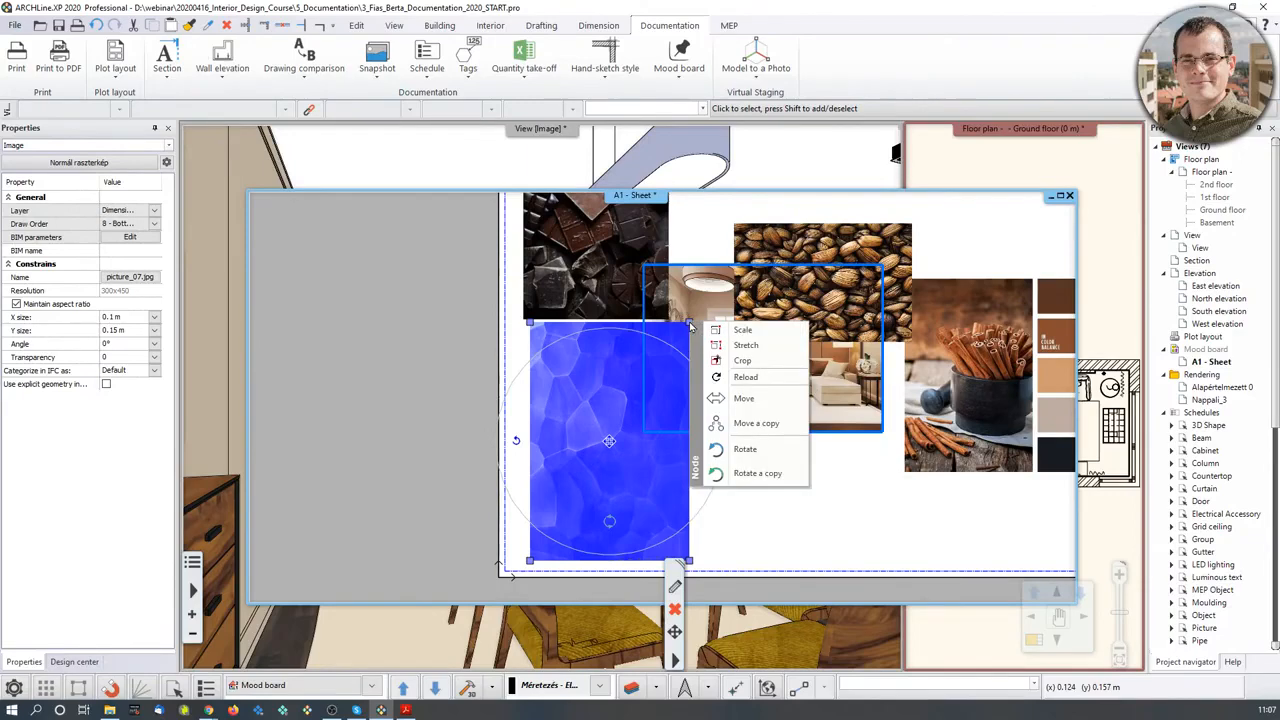
left_click(740, 330)
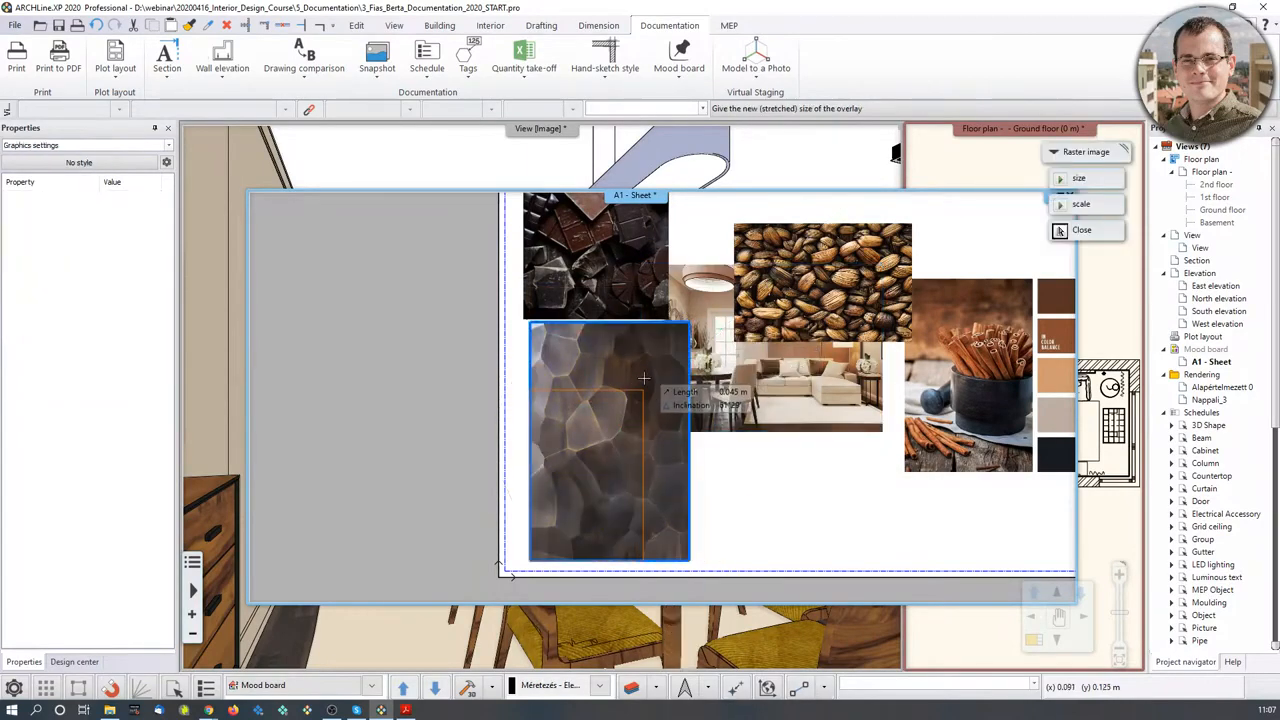
left_click(659, 369)
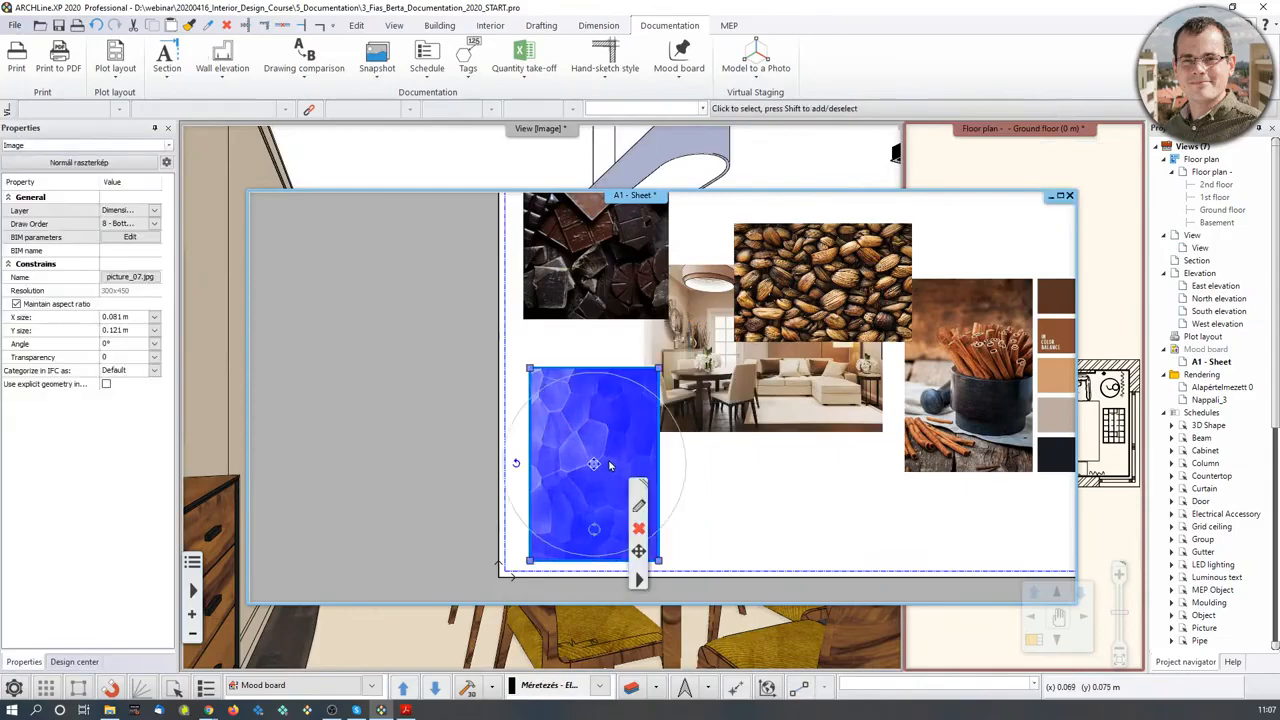
- Move the coffee-bean image up to the top of the board beside the chocolate image
right_click(648, 572)
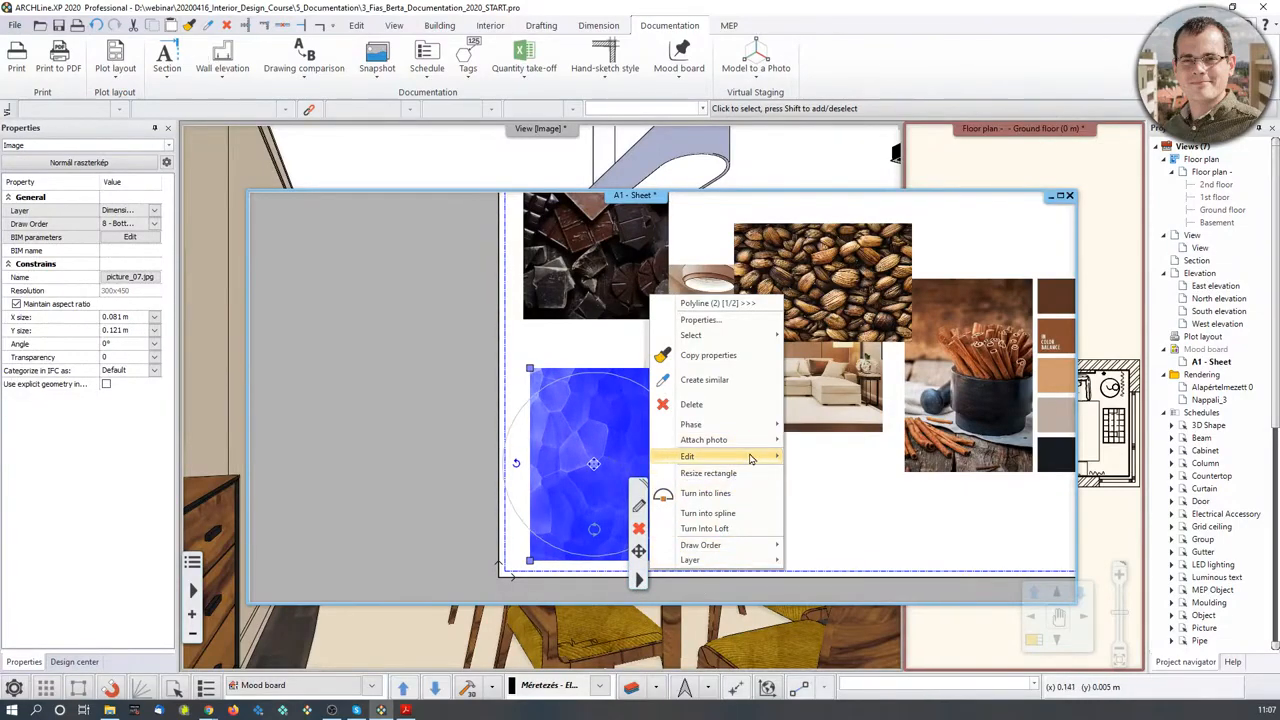
mouse_move(752, 458)
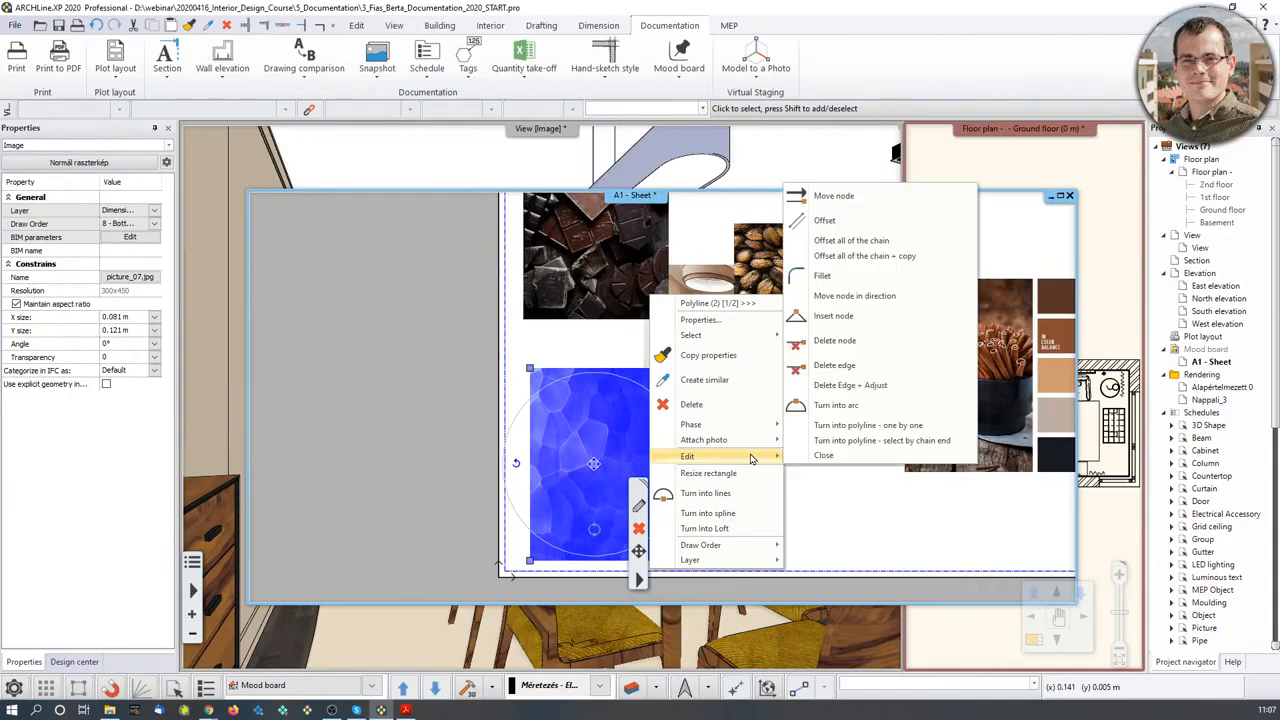
left_click(842, 527)
left_click(838, 292)
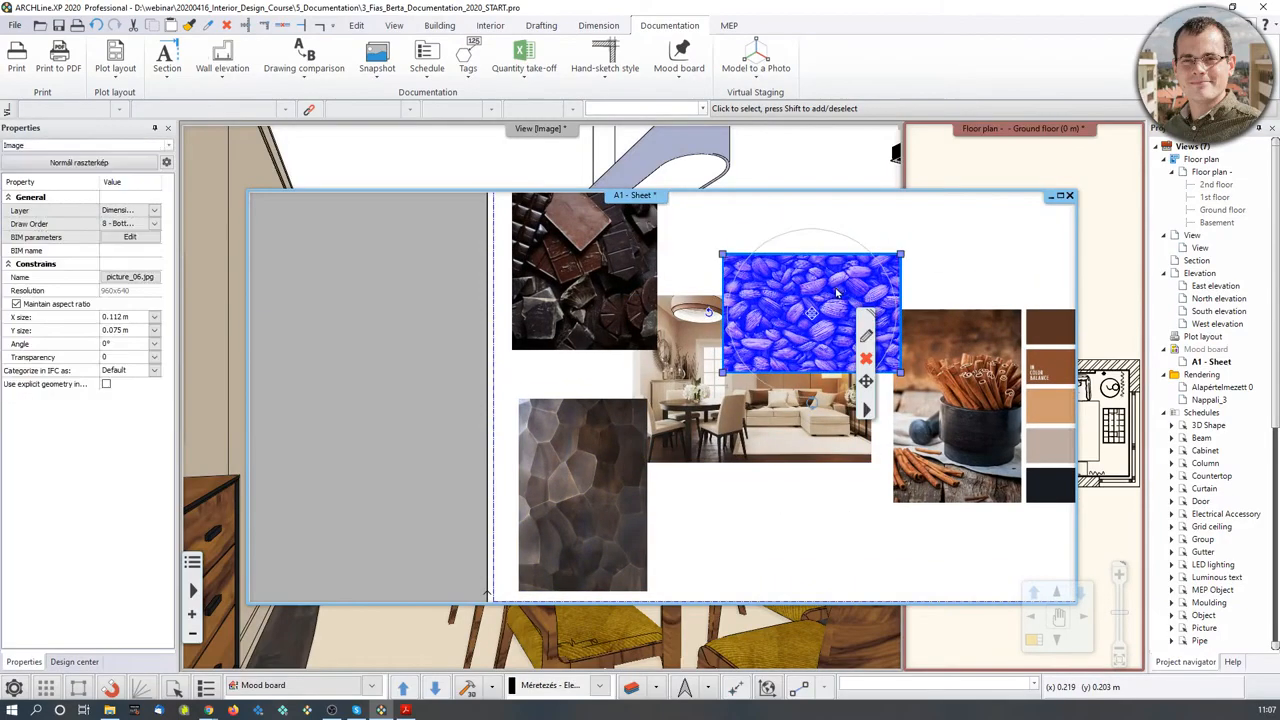
middle_click_drag(838, 292, 785, 395)
left_click(770, 417)
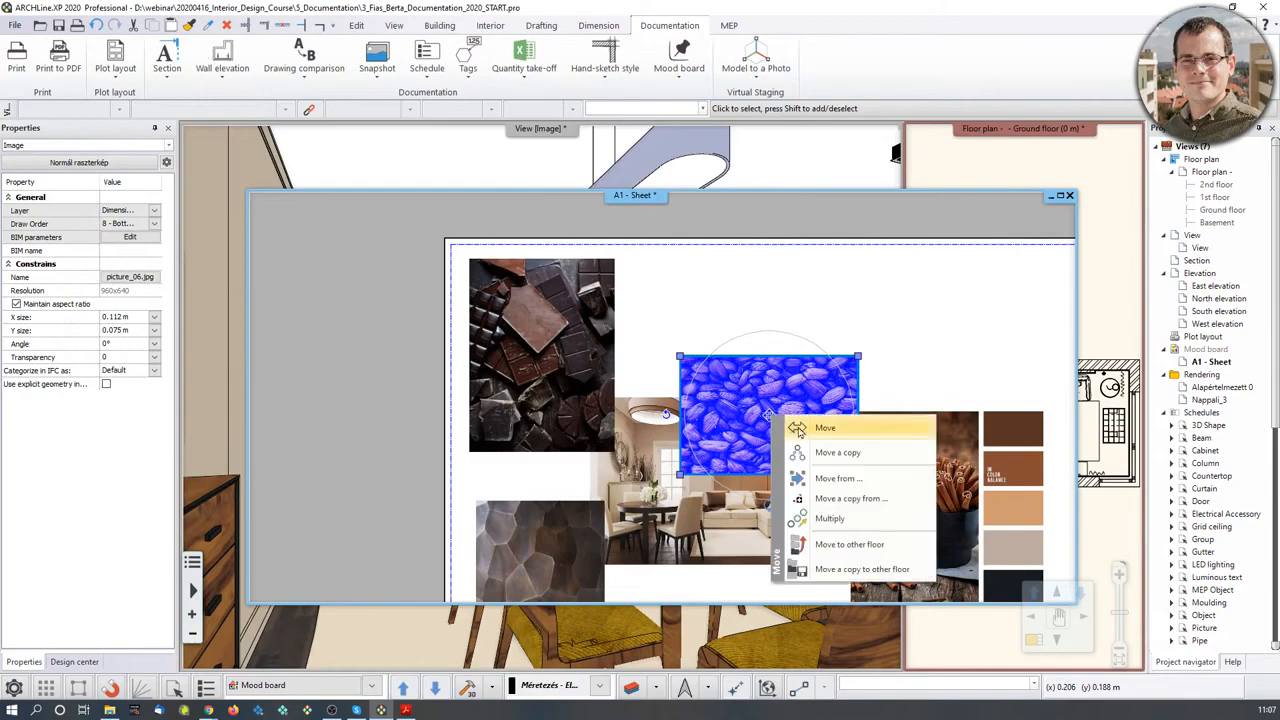
left_click(801, 428)
left_click(741, 319)
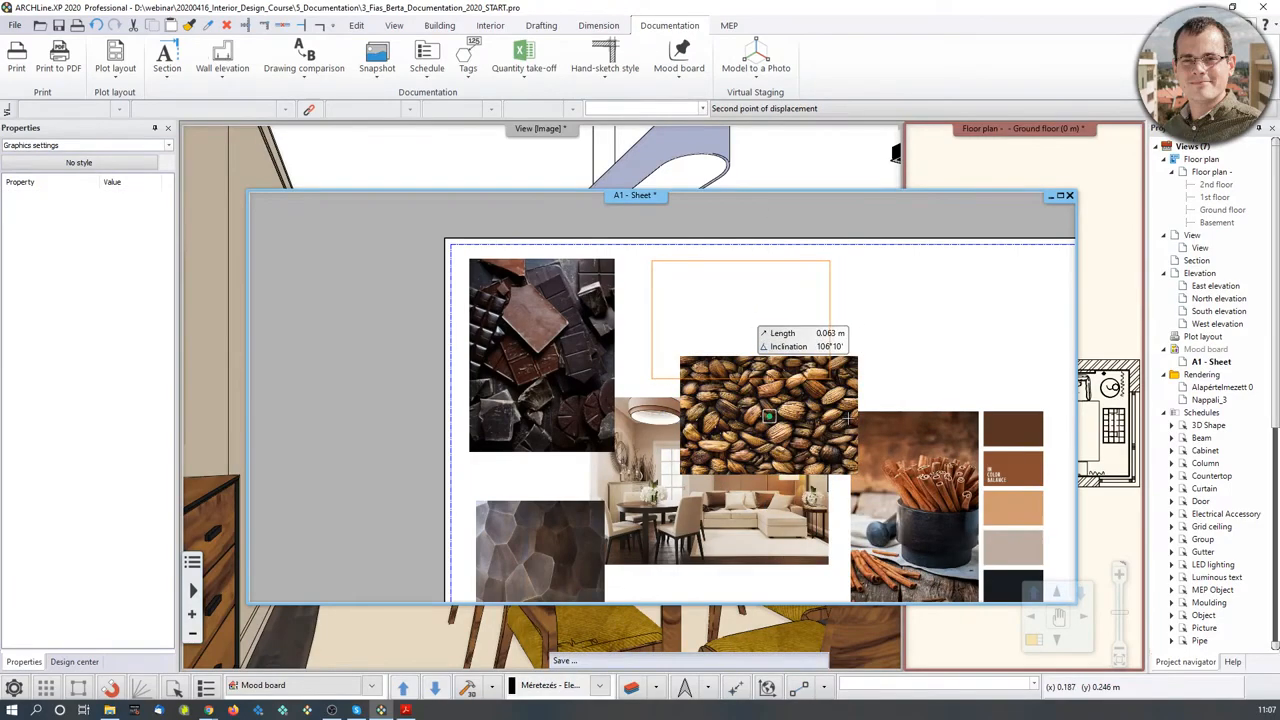
- Move the interior photo so it sits beside the cinnamon colour-palette image
left_click(690, 410)
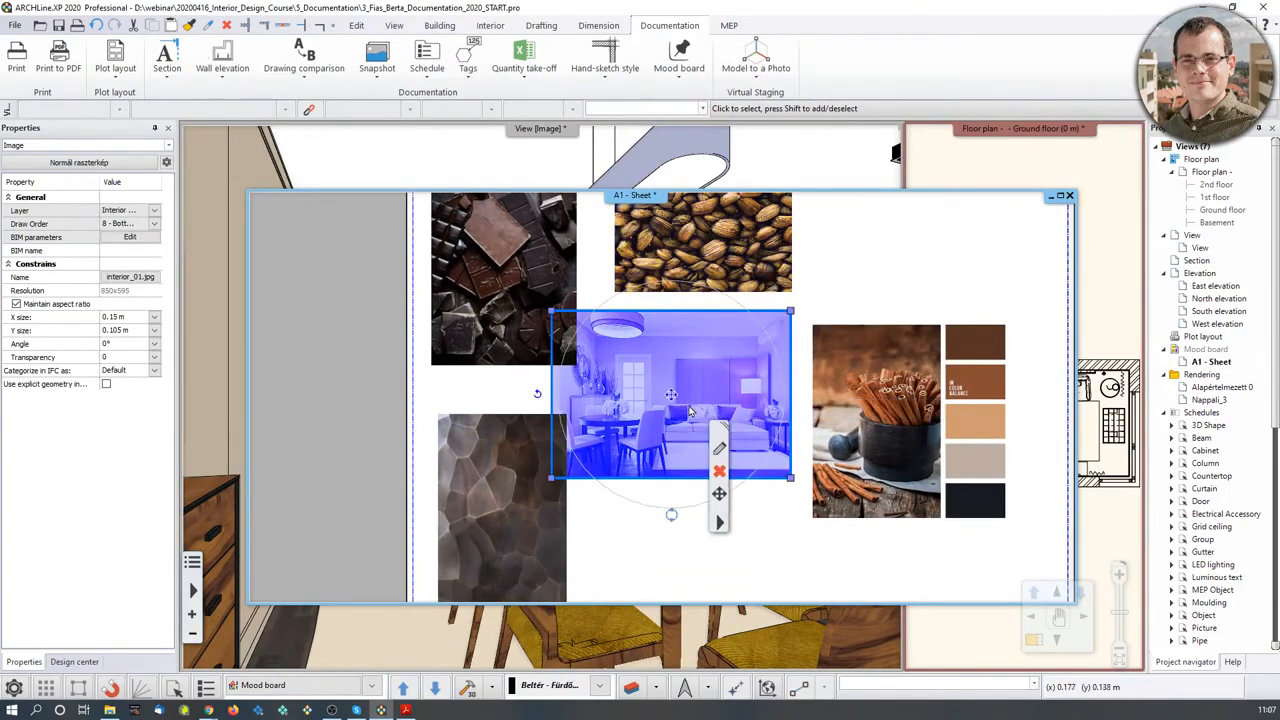
left_click(672, 395)
left_click(712, 408)
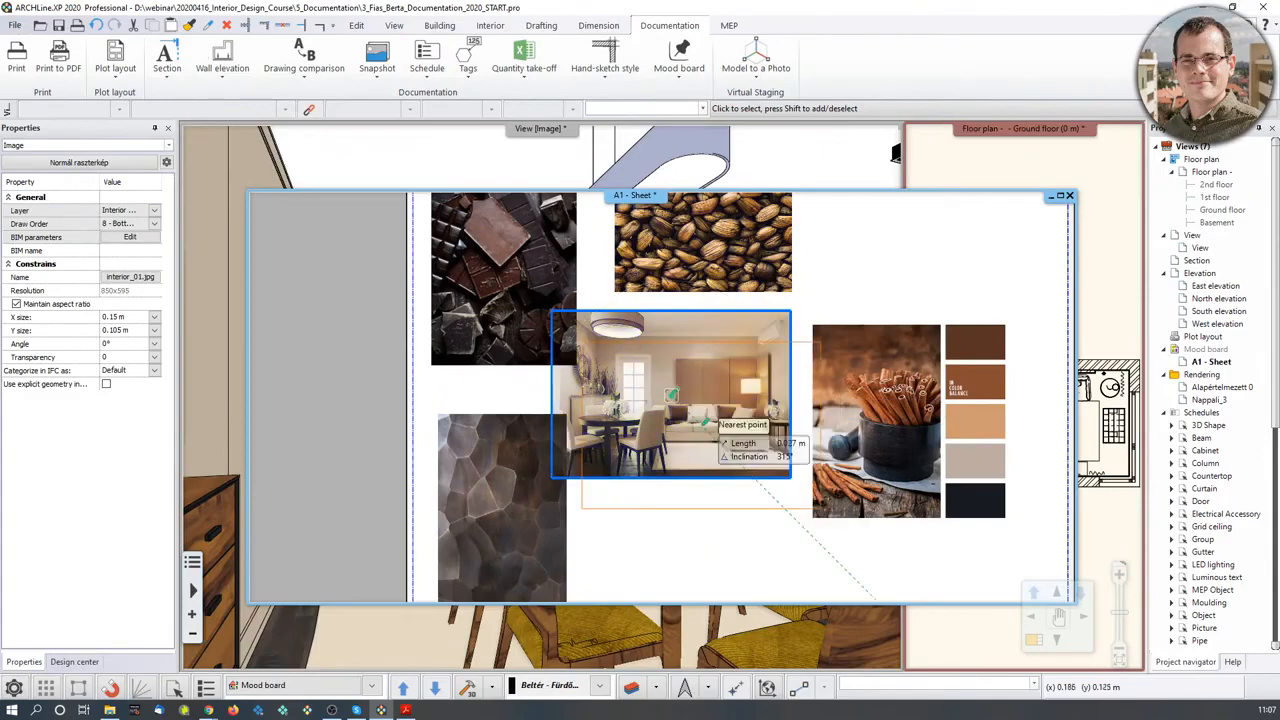
left_click(872, 427)
scroll(732, 515, "up", 2)
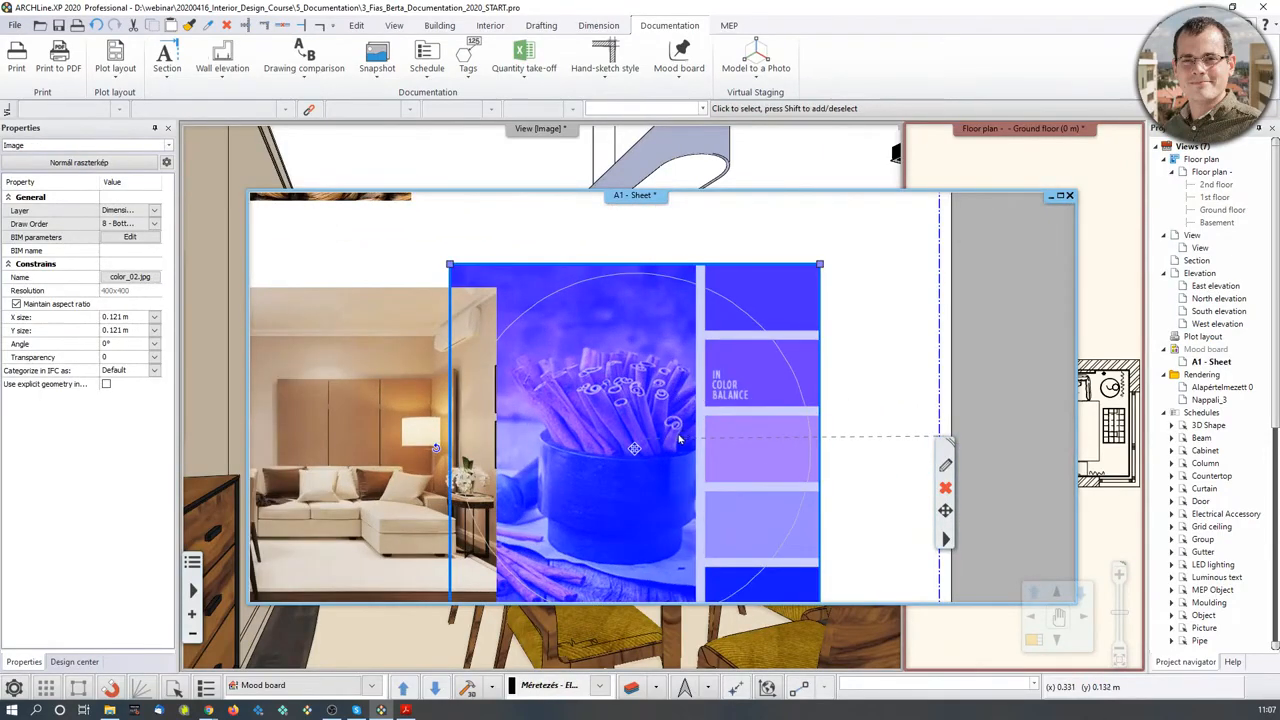
scroll(678, 438, "down", 2)
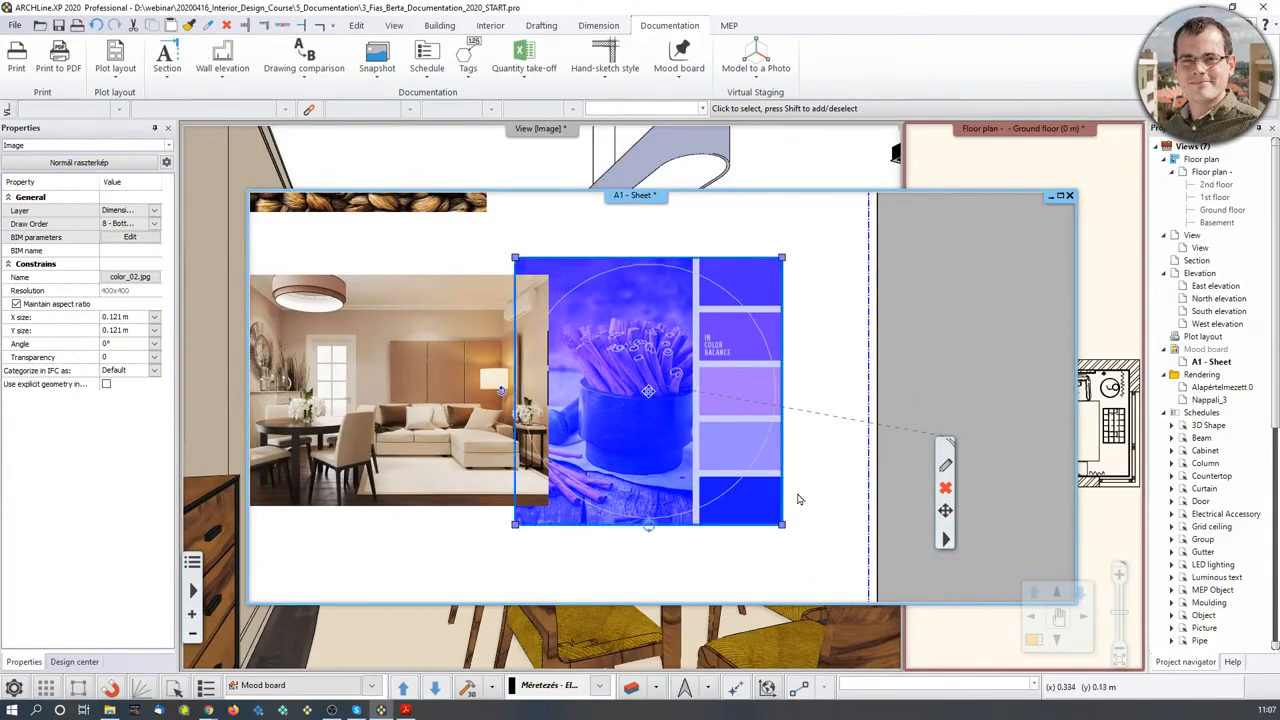
- Crop the cinnamon photo off the palette picture by moving its left edge to the swatch strip
left_click(946, 541)
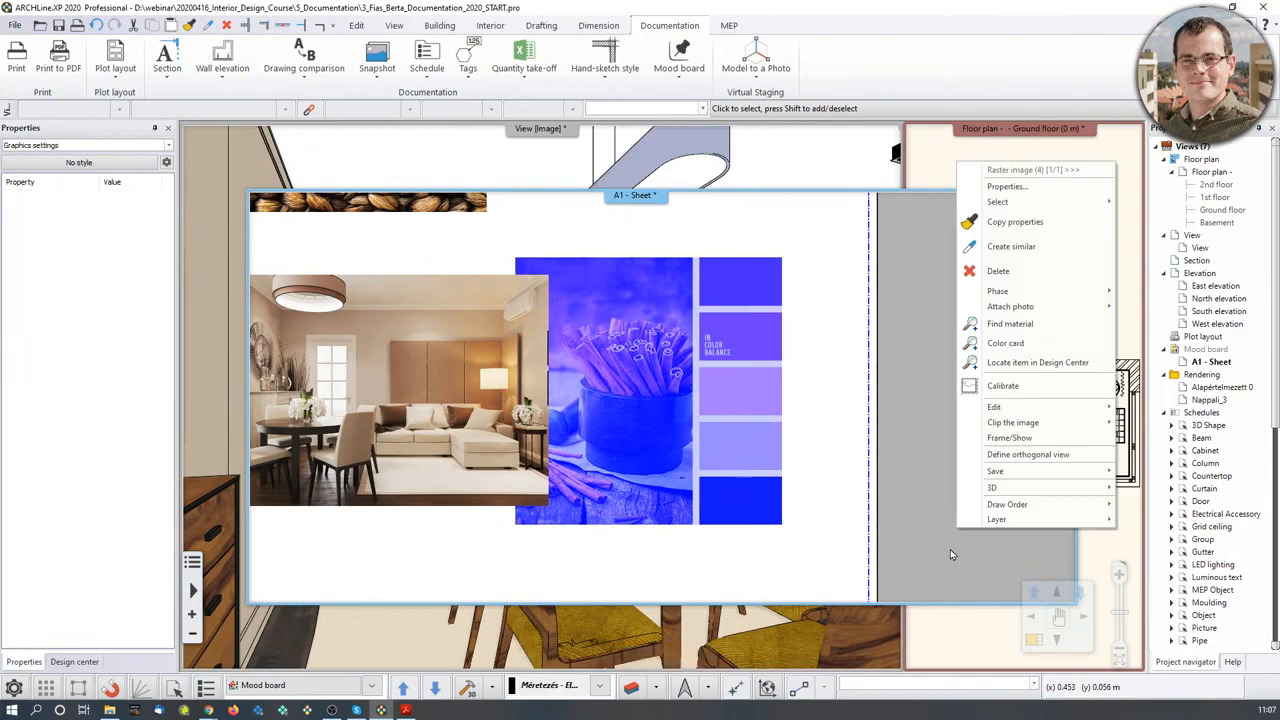
mouse_move(1002, 430)
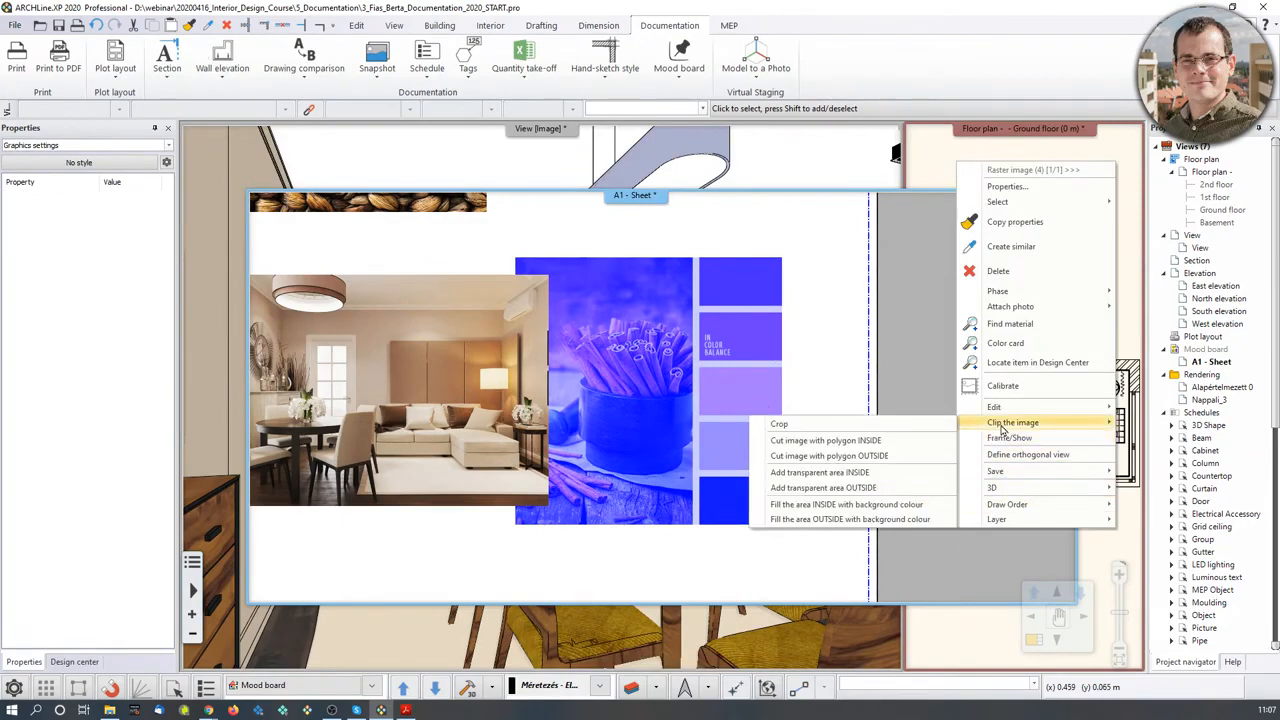
left_click(897, 425)
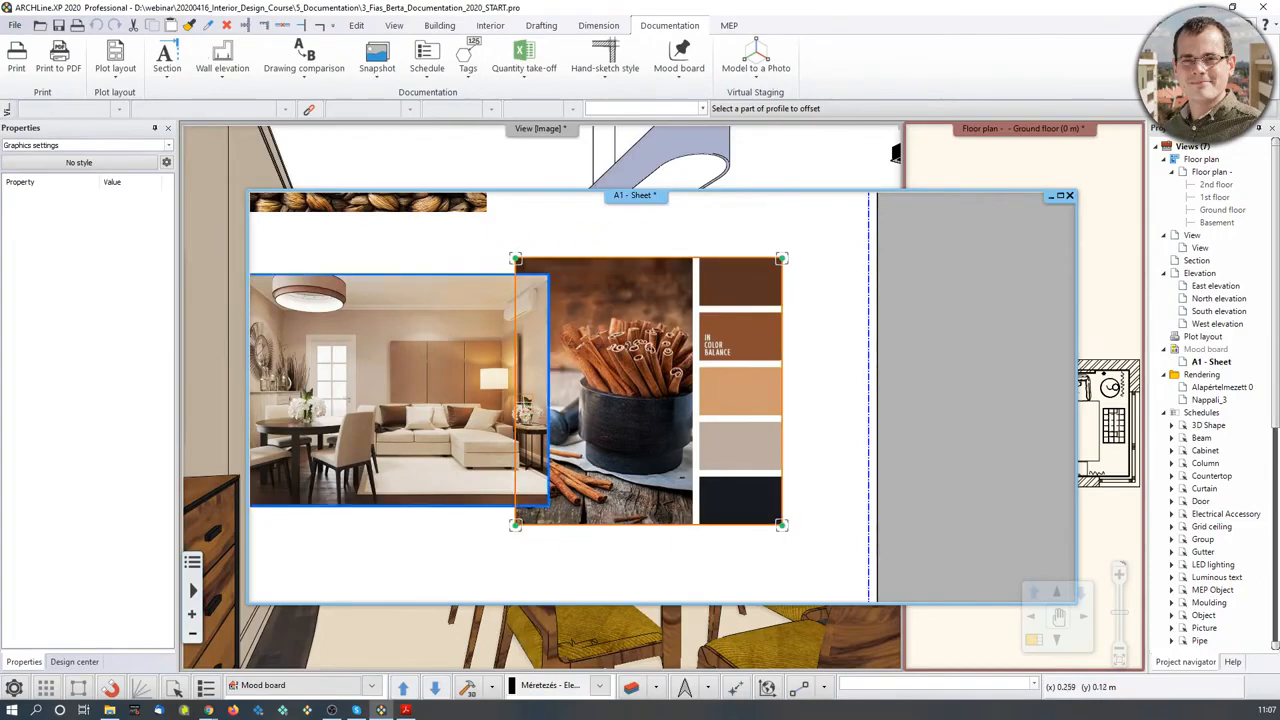
left_click(515, 376)
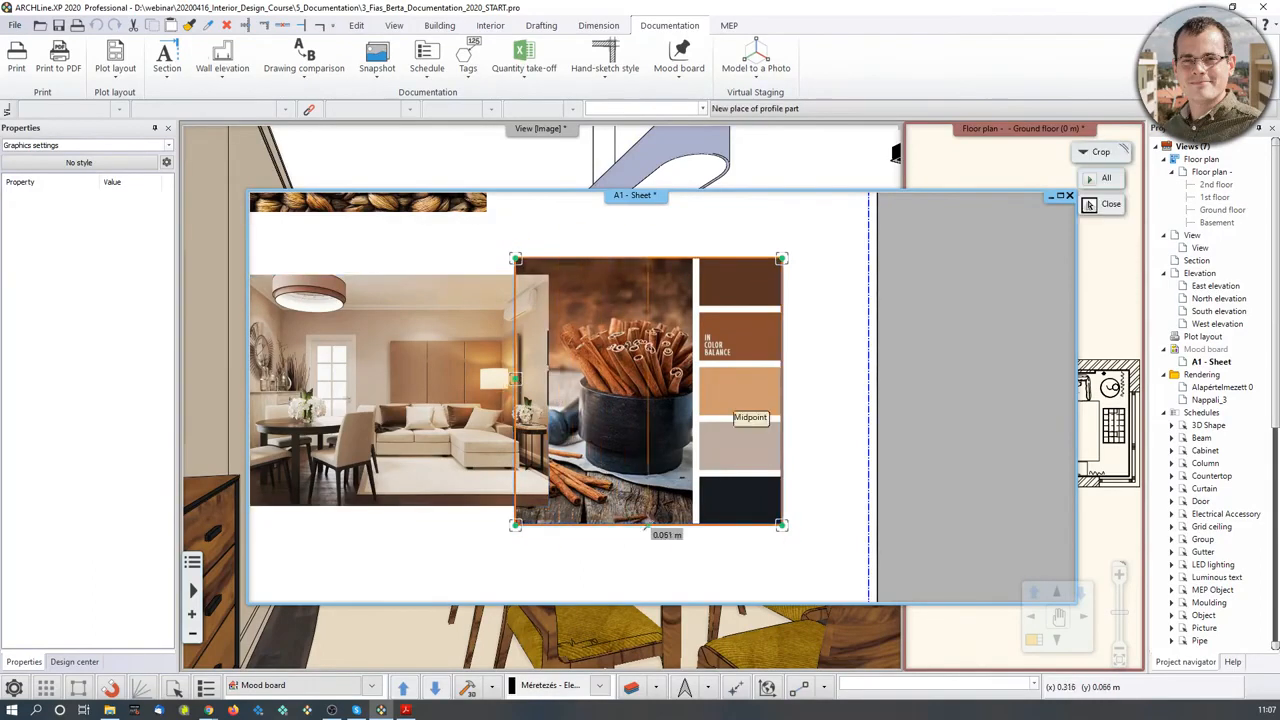
scroll(678, 540, "up", 3)
left_click(696, 450)
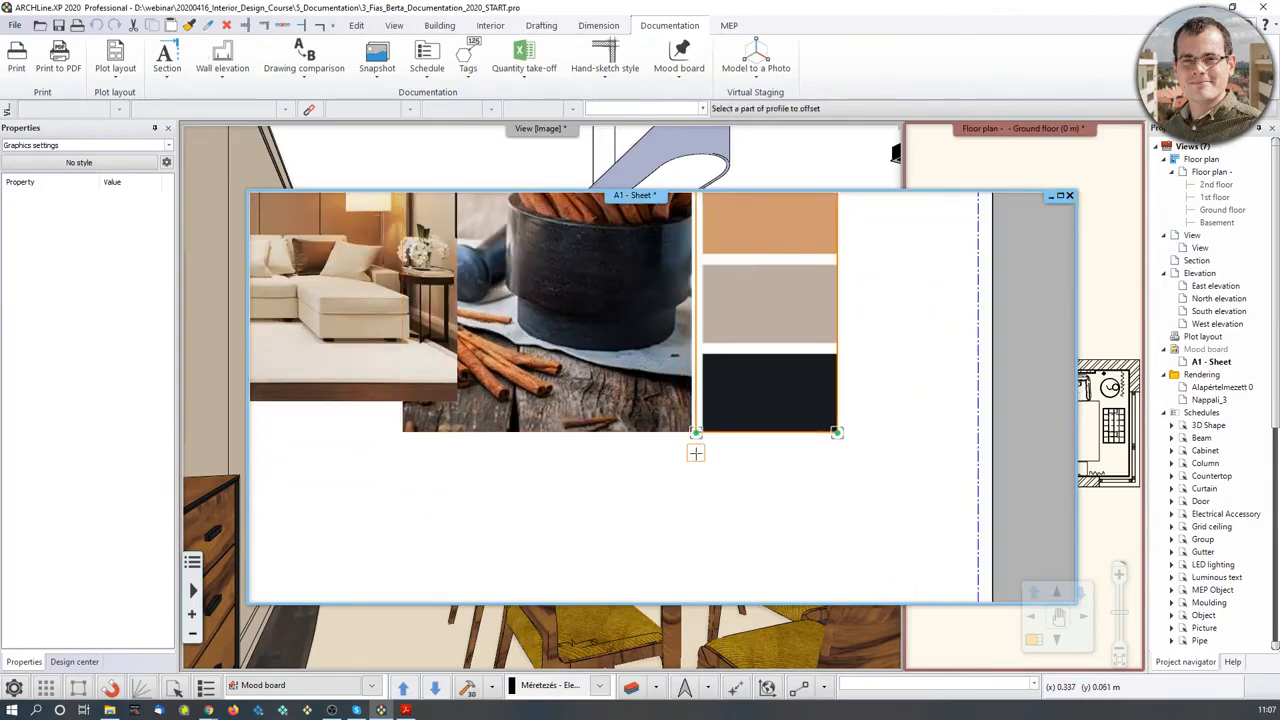
scroll(694, 450, "down", 3)
key("Return")
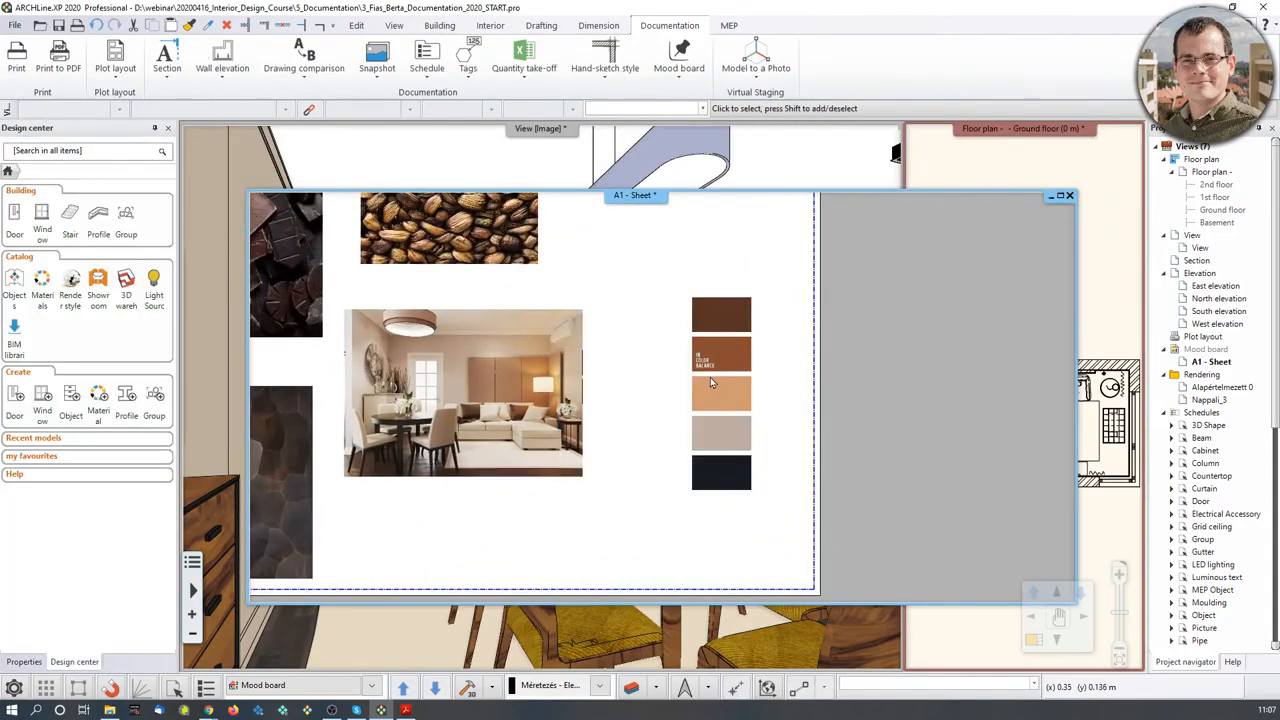
- Begin scaling the cropped colour-palette picture from its corner
scroll(721, 382, "up", 1)
middle_click_drag(716, 389, 730, 419)
scroll(728, 418, "down", 2)
left_click(728, 421)
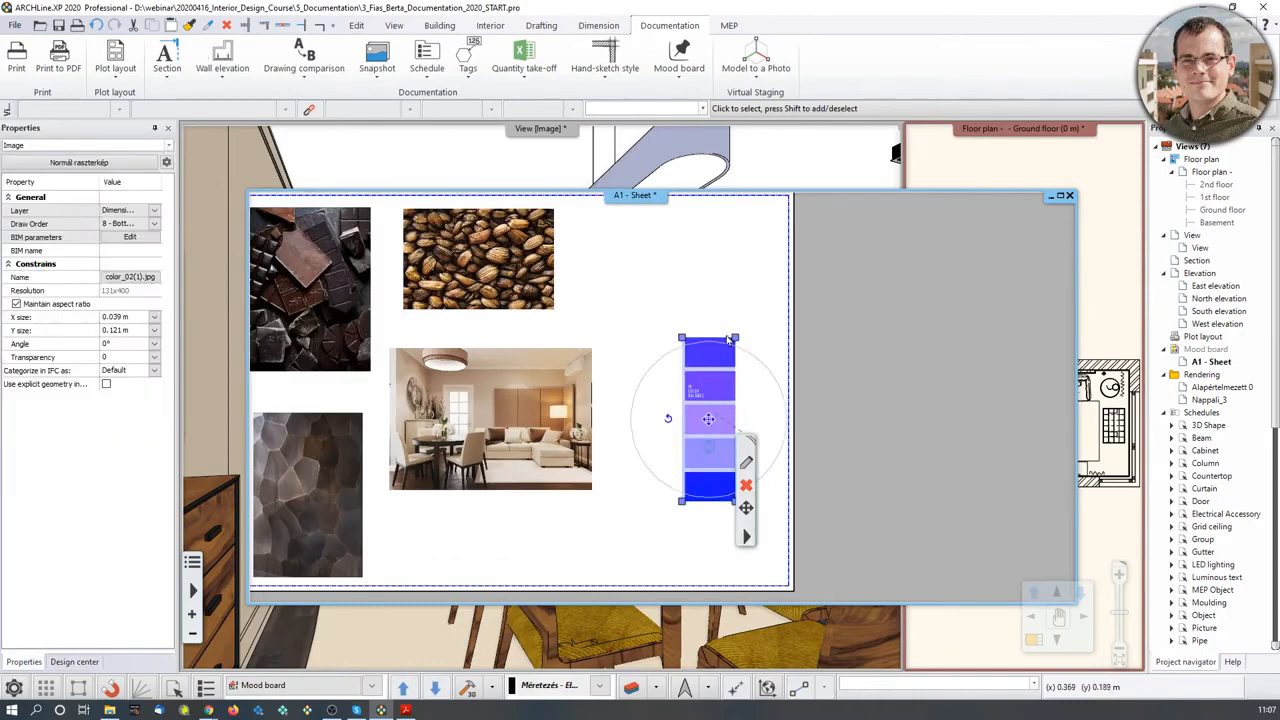
left_click(735, 339)
left_click(783, 348)
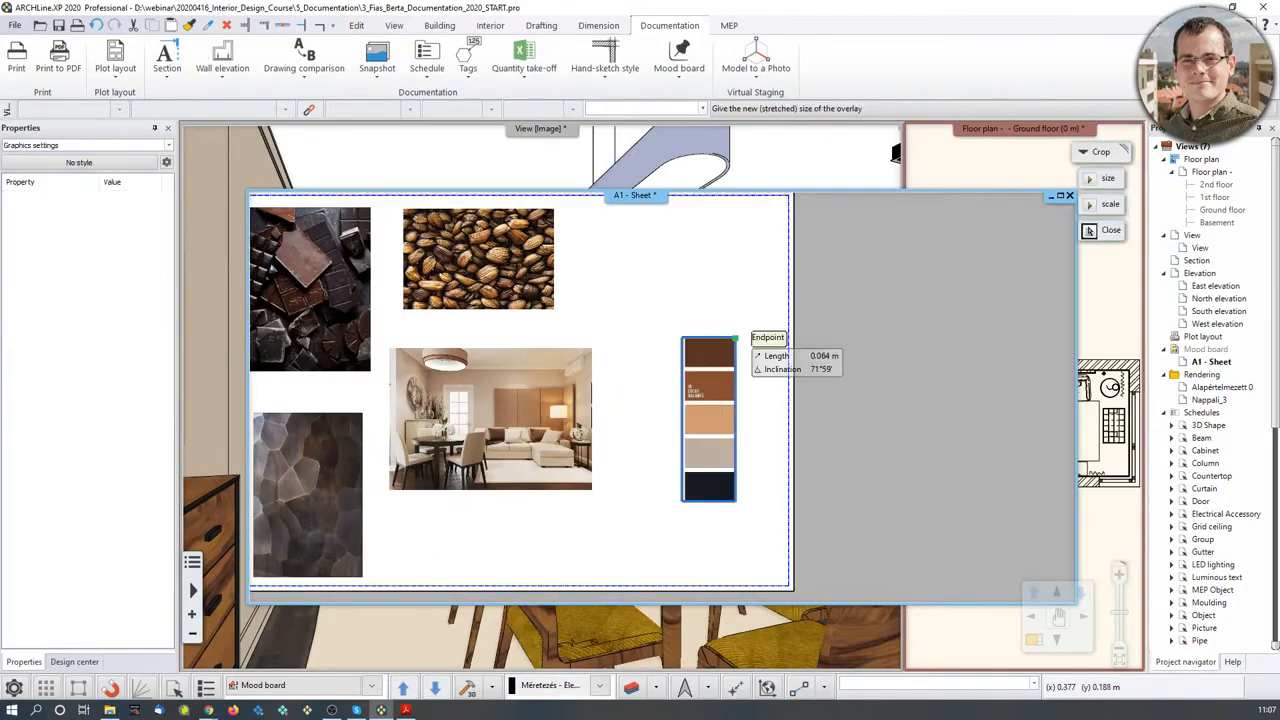
- Make the palette strip taller and move it up on the sheet
left_click(767, 269)
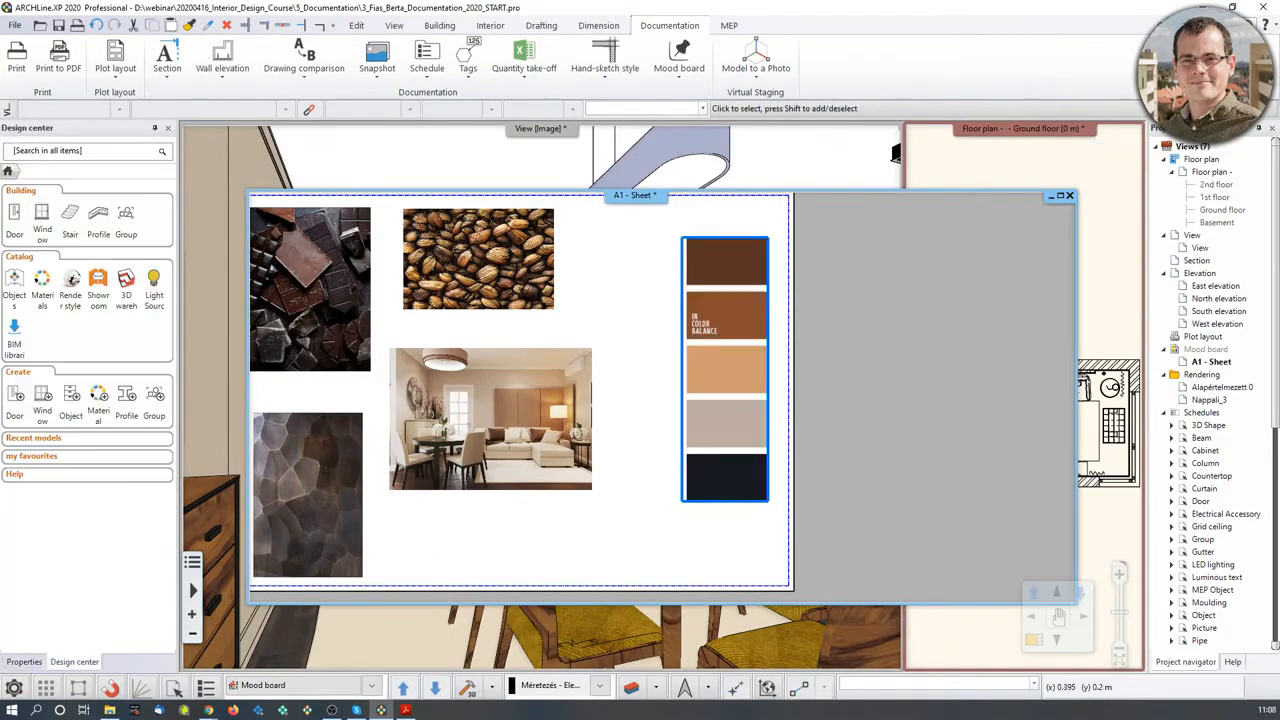
middle_click_drag(751, 353, 773, 423)
left_click(748, 441)
left_click(773, 449)
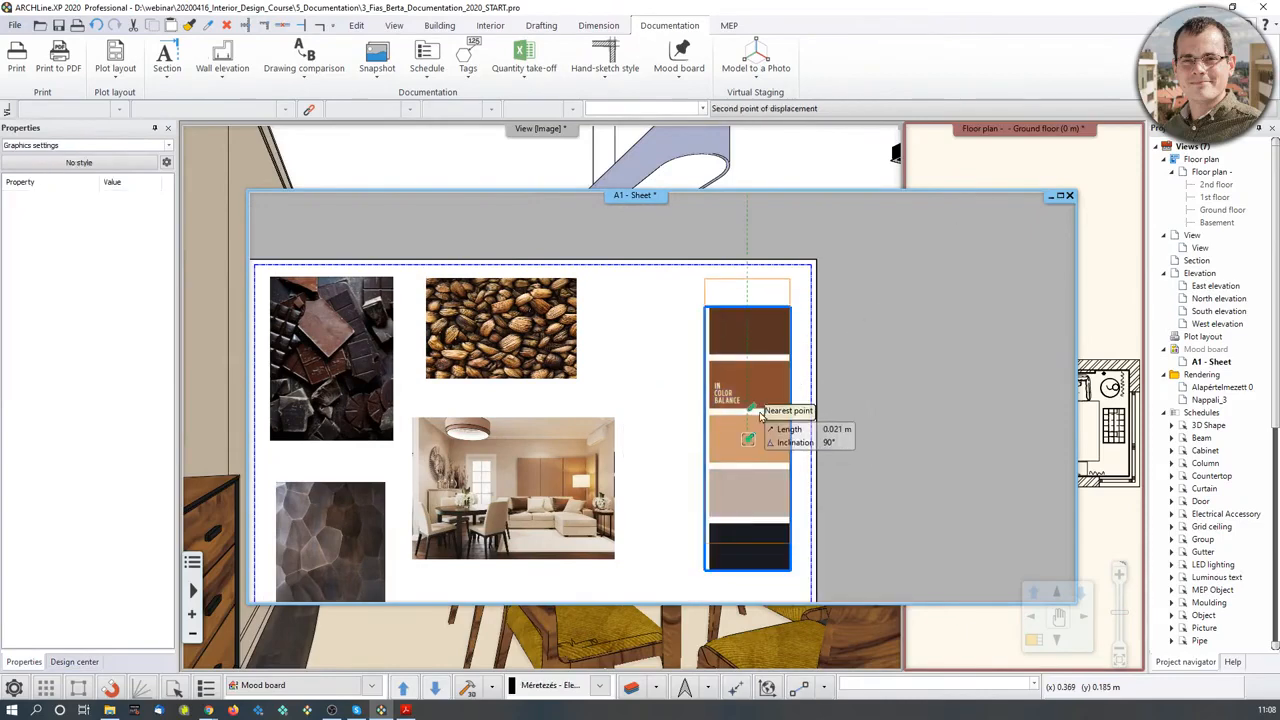
left_click(750, 412)
middle_click_drag(647, 427, 742, 389)
scroll(742, 389, "down", 1)
- Move the room photo further right on the mood board
left_click(648, 449)
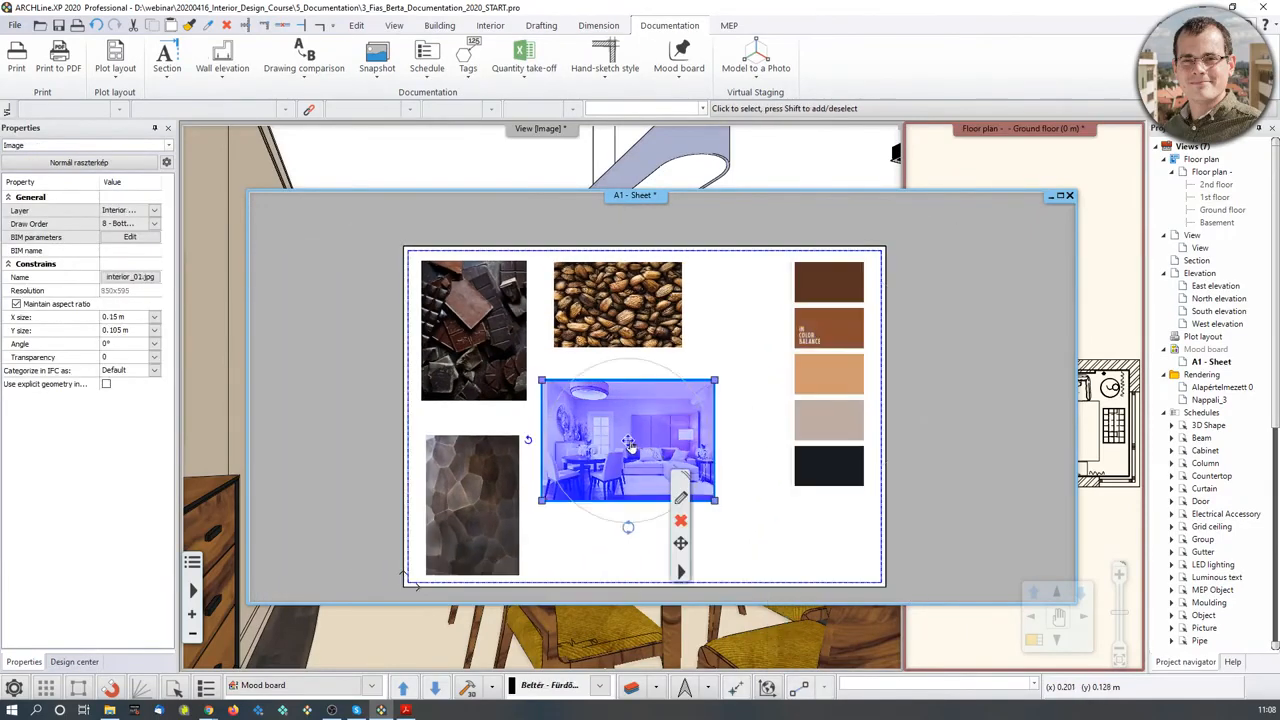
left_click(629, 442)
left_click(650, 454)
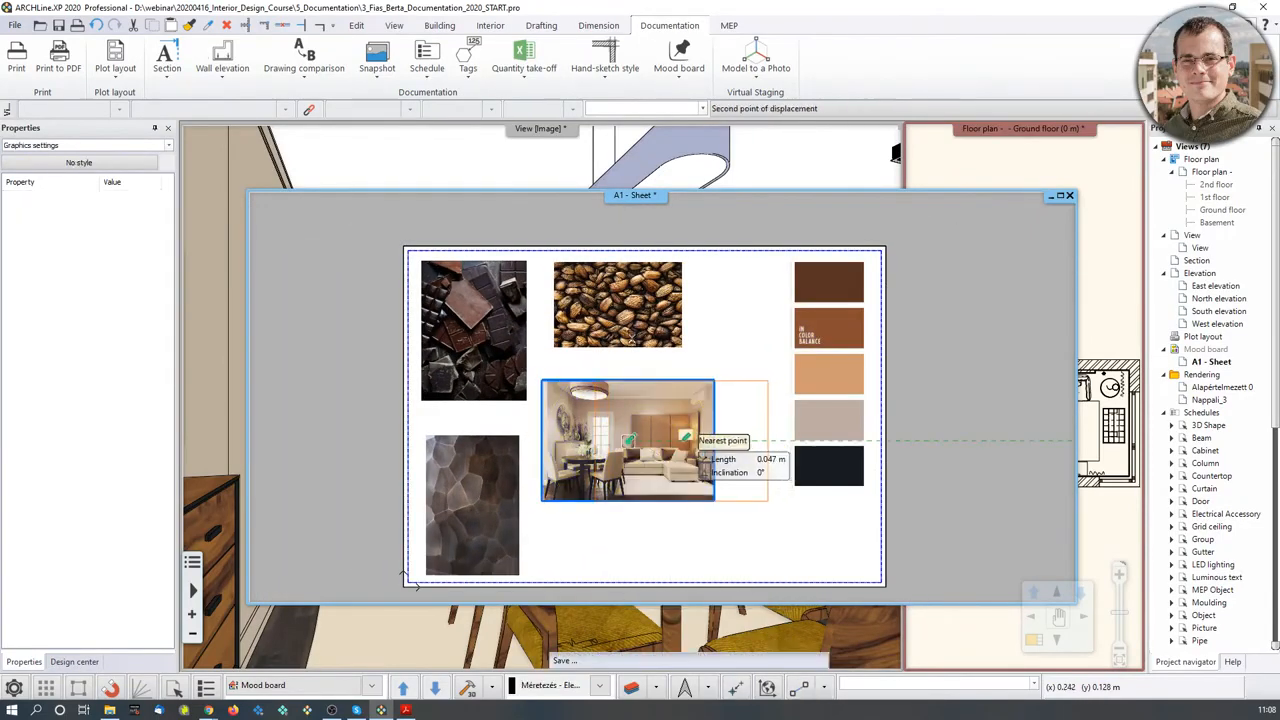
left_click(703, 458)
- Stretch the coffee-bean picture by its corner to enlarge it
left_click(665, 335)
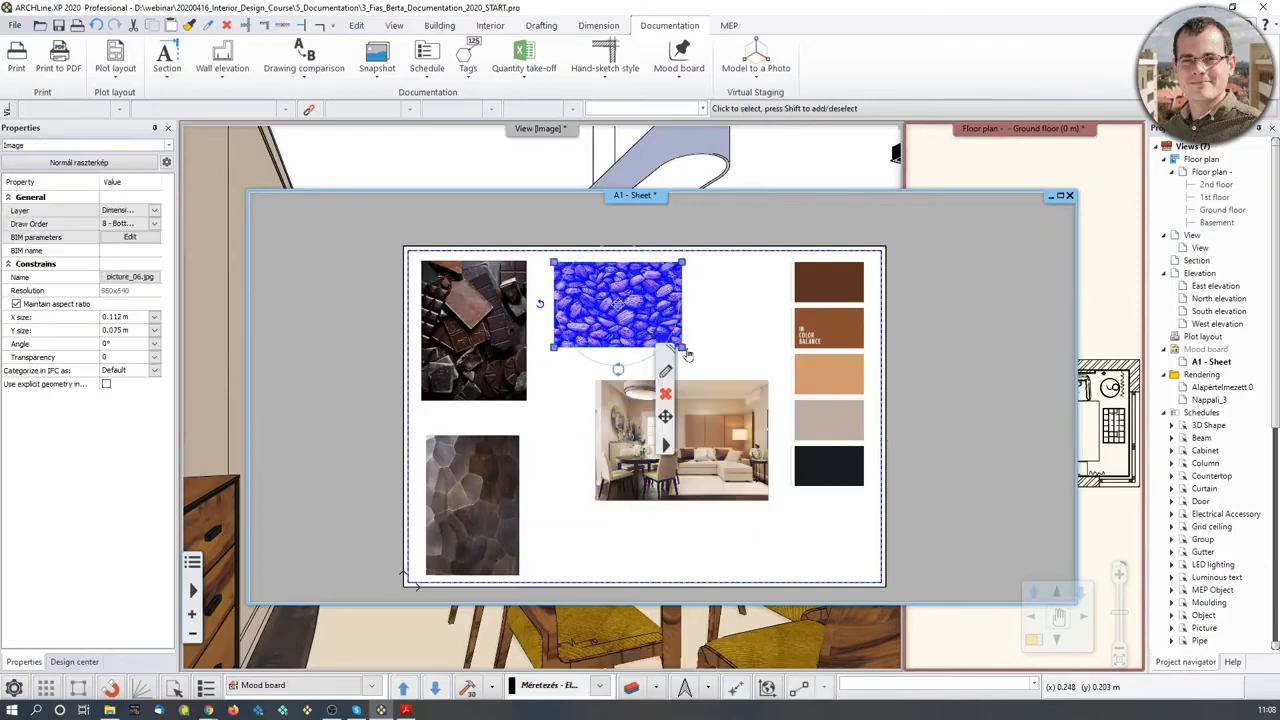
left_click(684, 349)
left_click(733, 373)
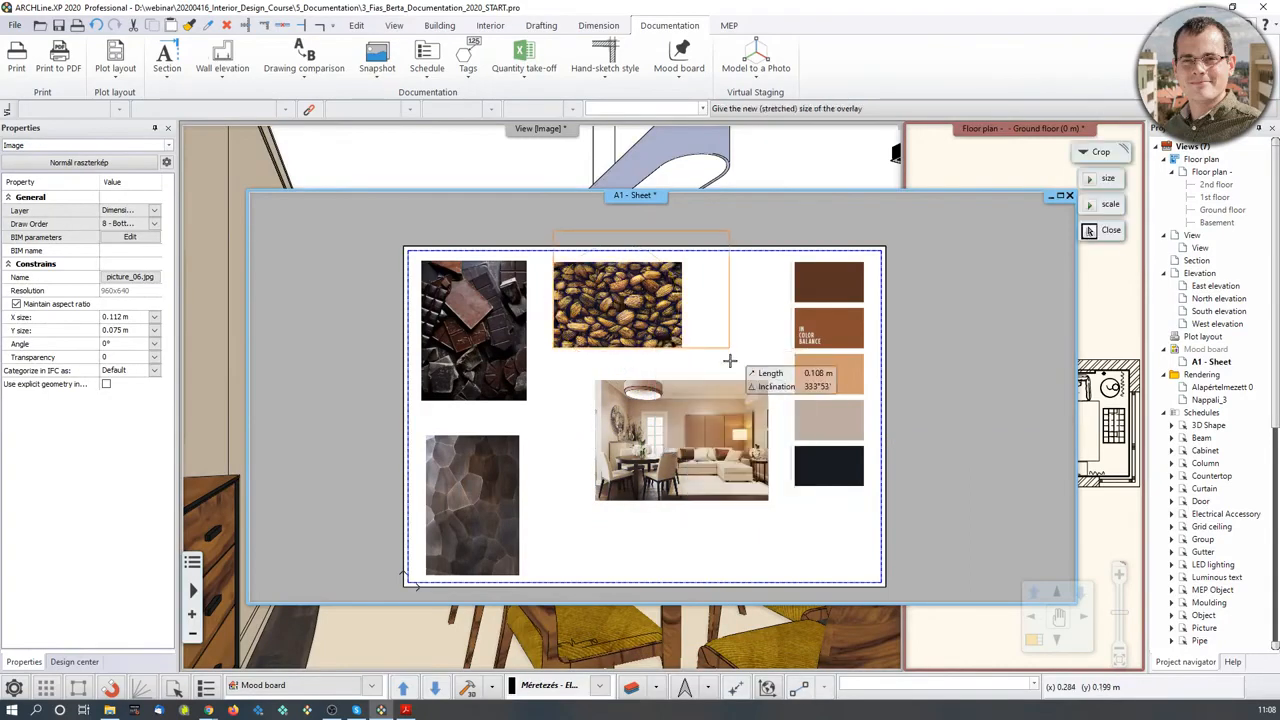
left_click(791, 362)
middle_click_drag(697, 312, 691, 362)
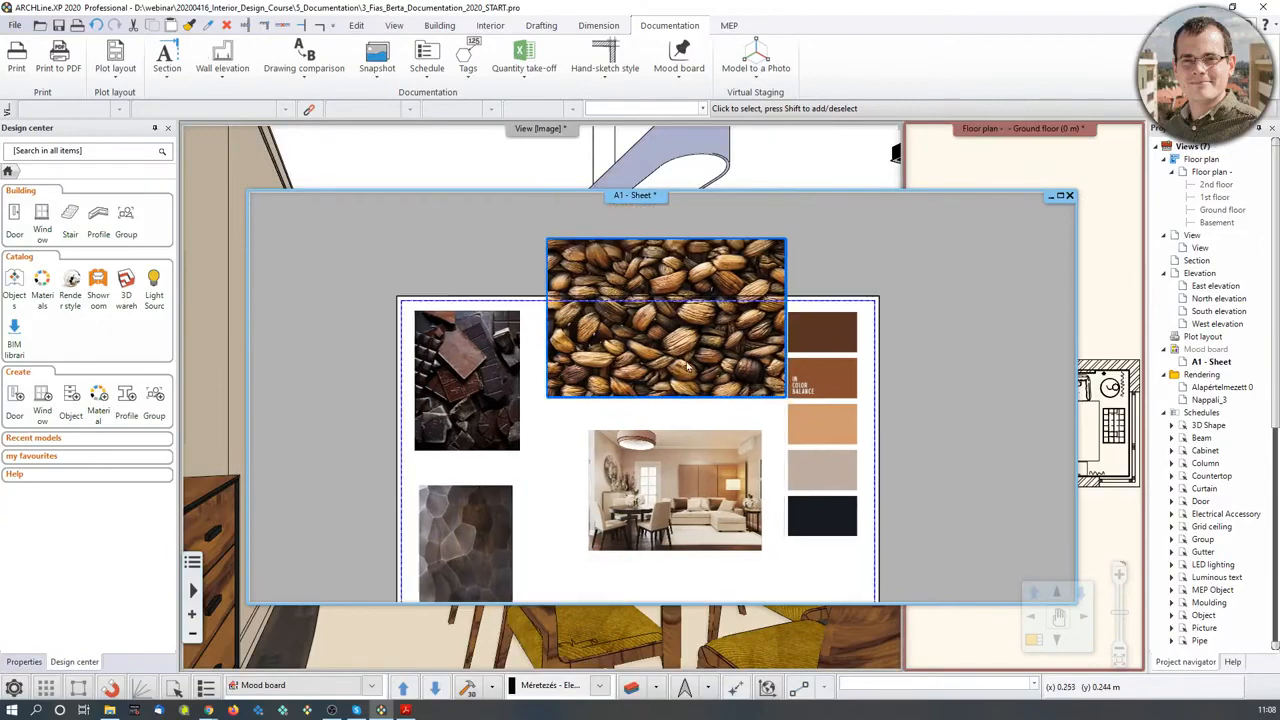
- Move the enlarged coffee-bean picture lower above the room photo, then nudge it left
left_click(689, 362)
left_click(665, 318)
left_click(712, 333)
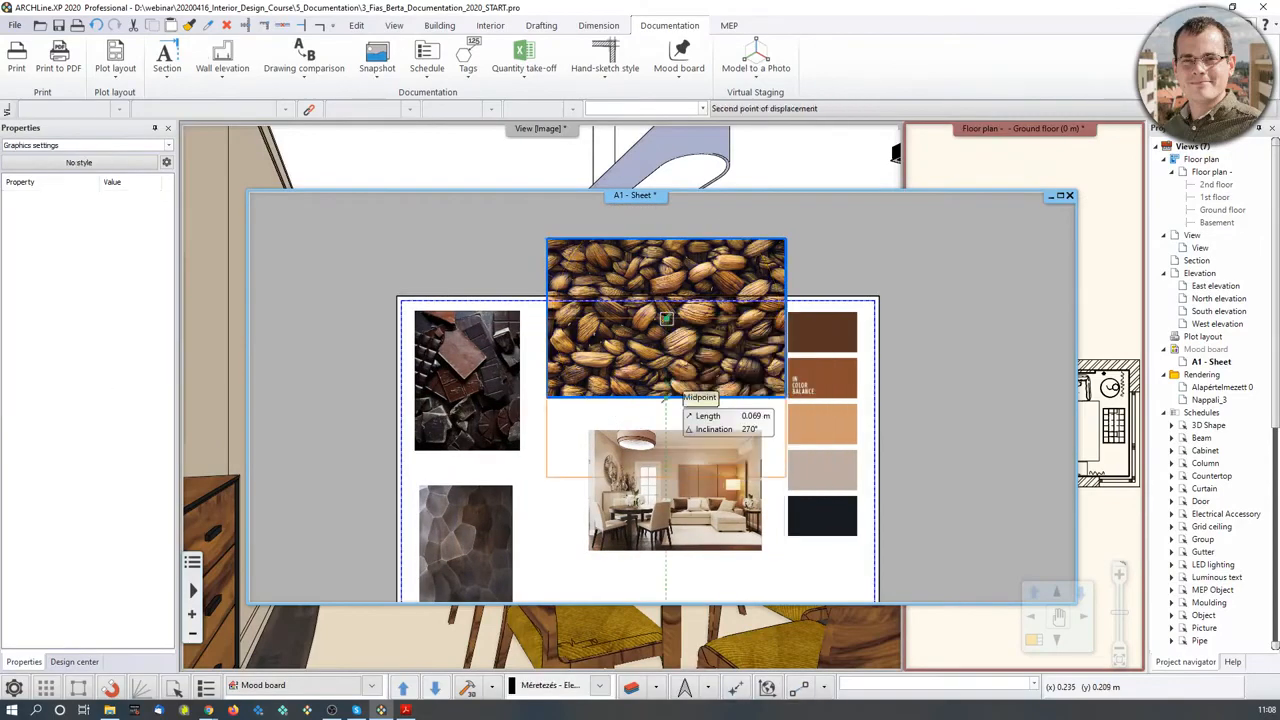
left_click(672, 398)
middle_click_drag(693, 396, 687, 379)
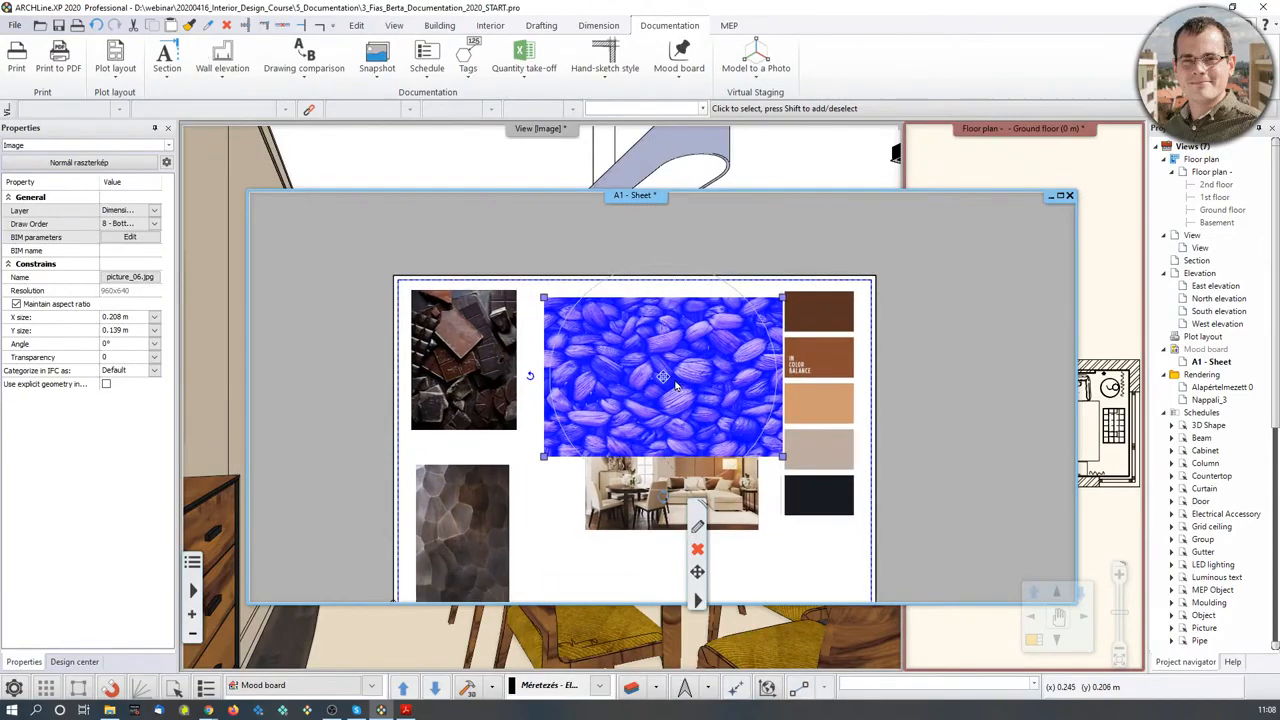
left_click(663, 377)
left_click(692, 387)
scroll(660, 376, "up", 2)
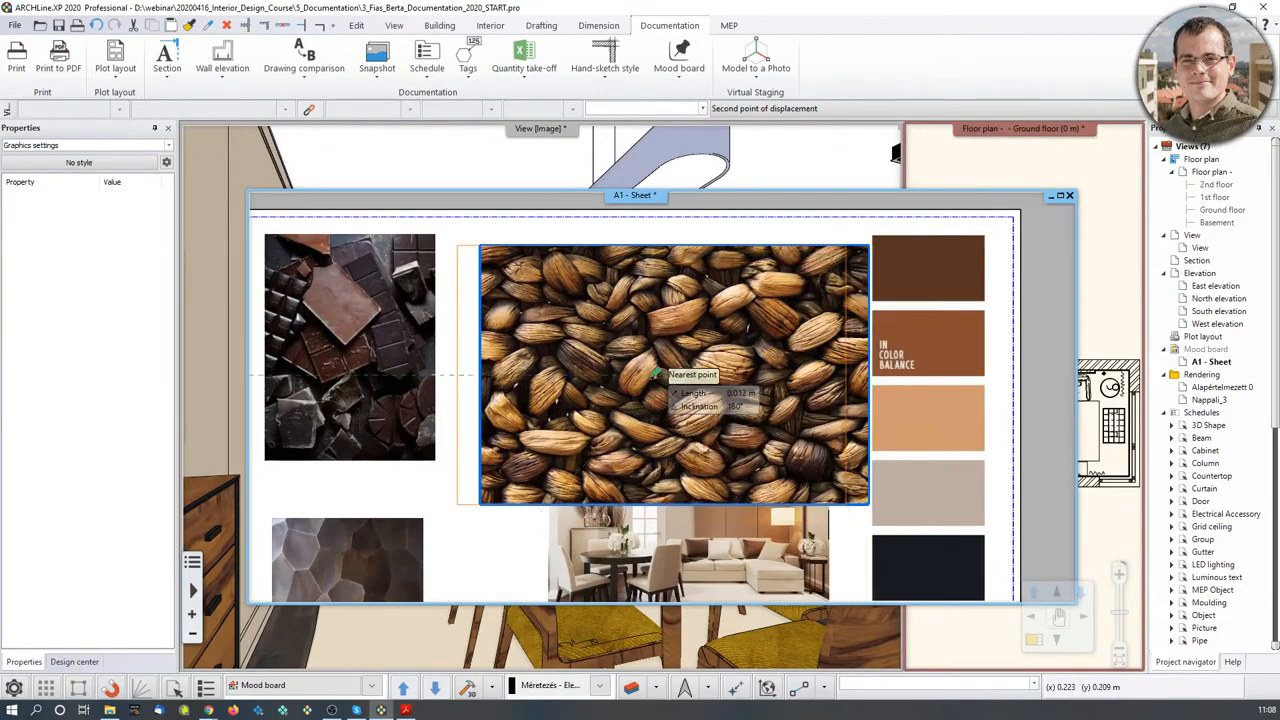
left_click(655, 374)
- Check the room photo's placement and pan to show the whole mood board
middle_click_drag(612, 490, 612, 392)
left_click(615, 490)
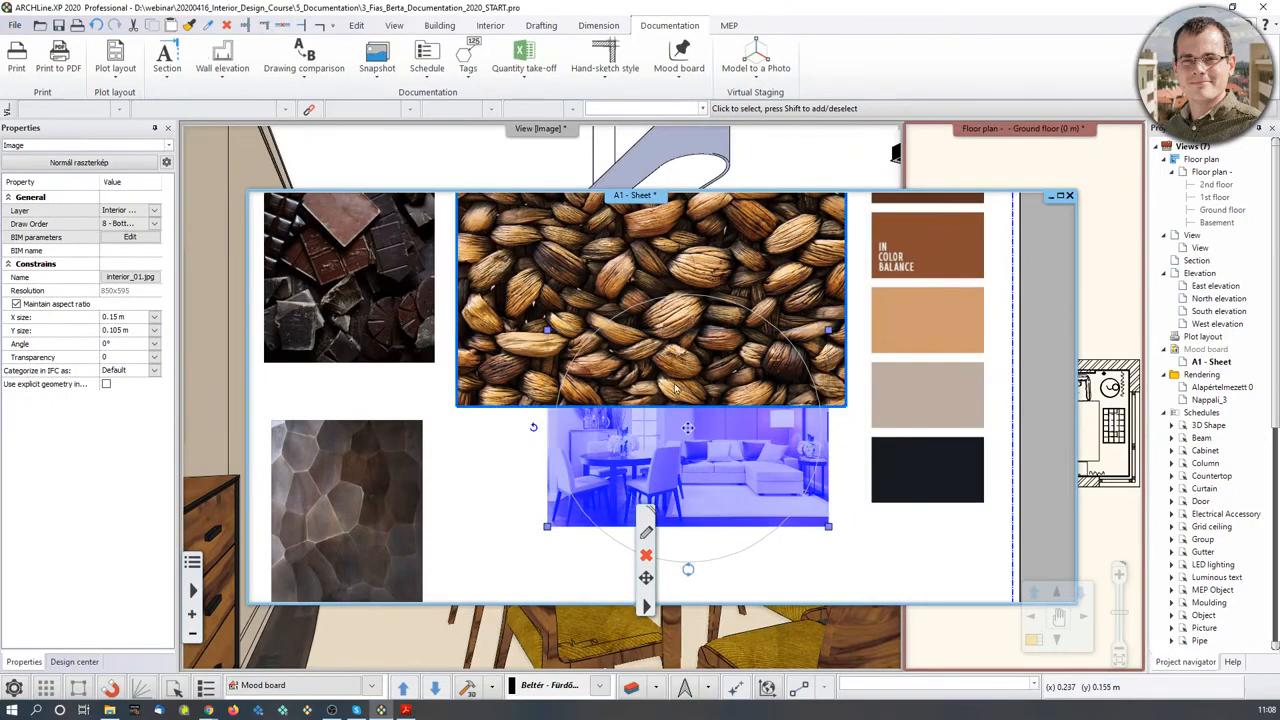
left_click(490, 508)
scroll(506, 506, "down", 3)
middle_click_drag(654, 458, 644, 484)
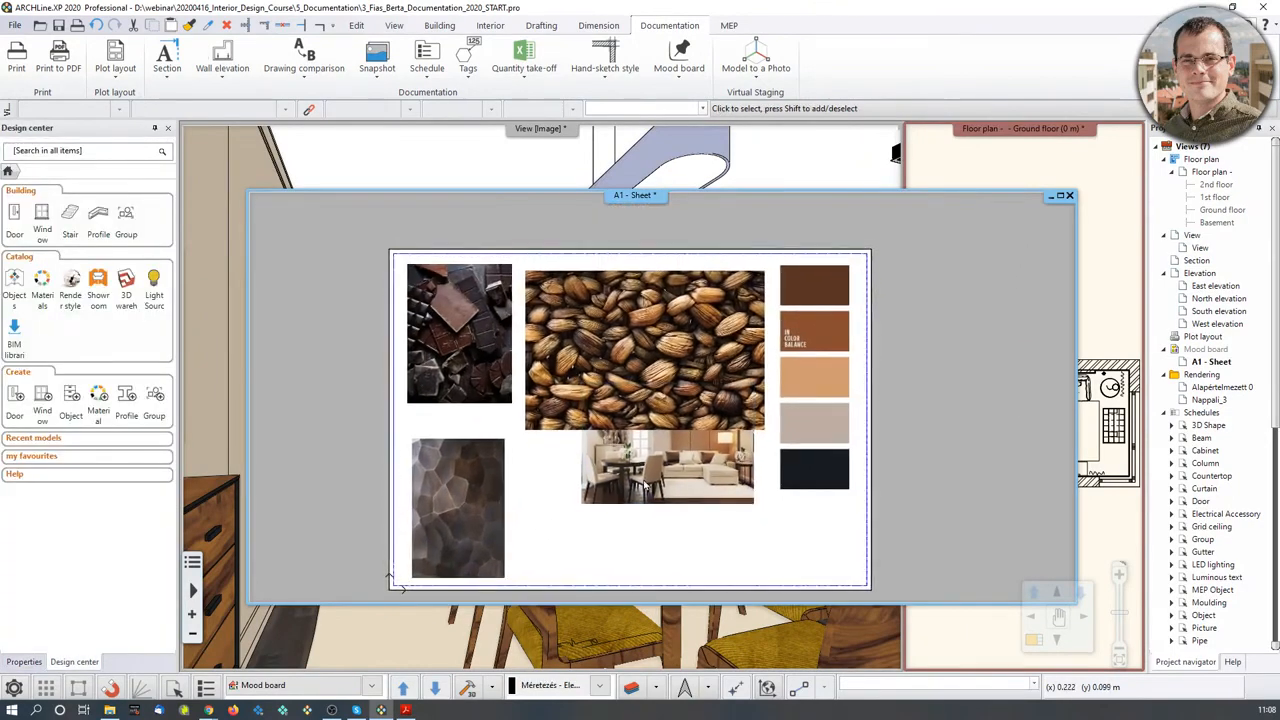
left_click(690, 80)
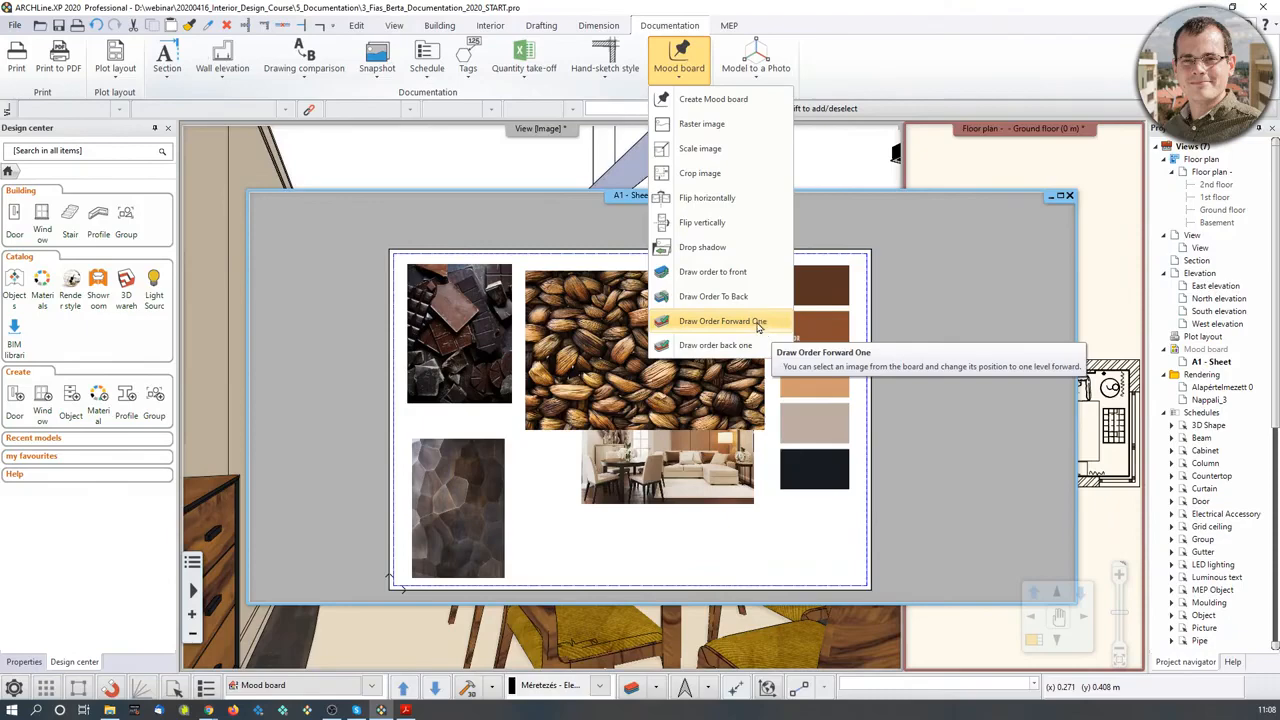
- Use bring-to-front draw order on the room photo and coffee-bean picture
left_click(712, 272)
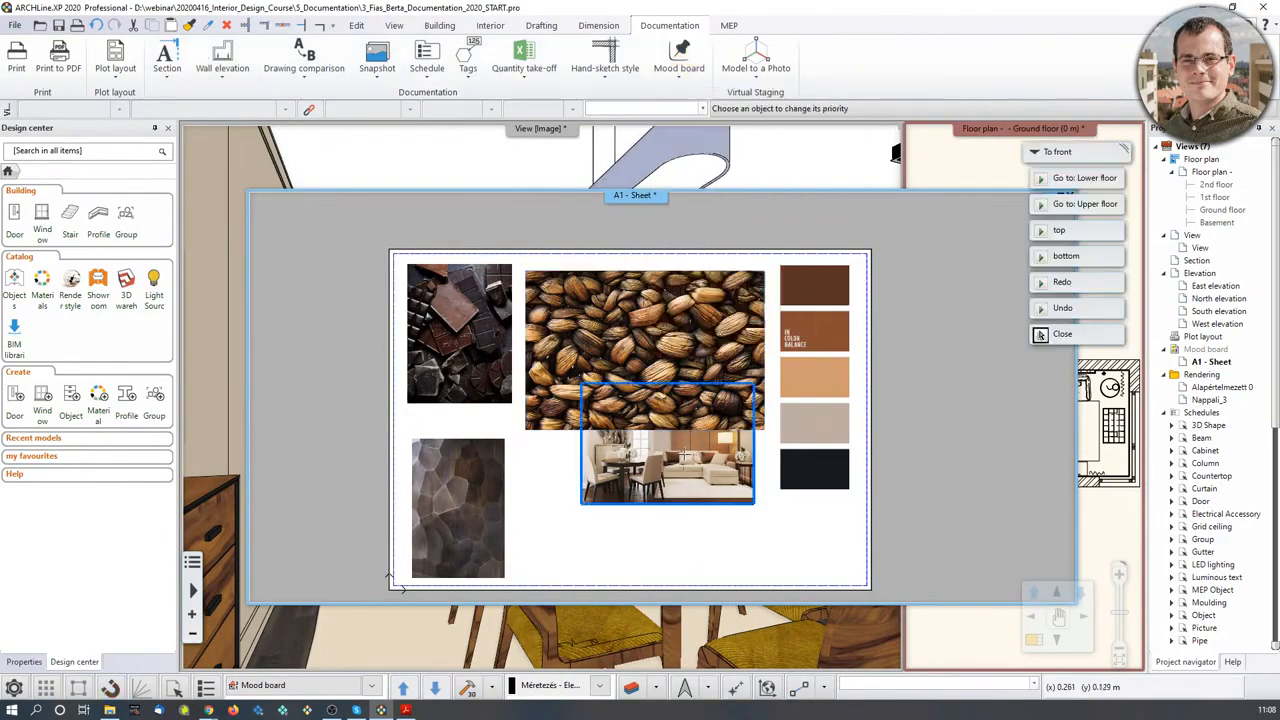
left_click(685, 461)
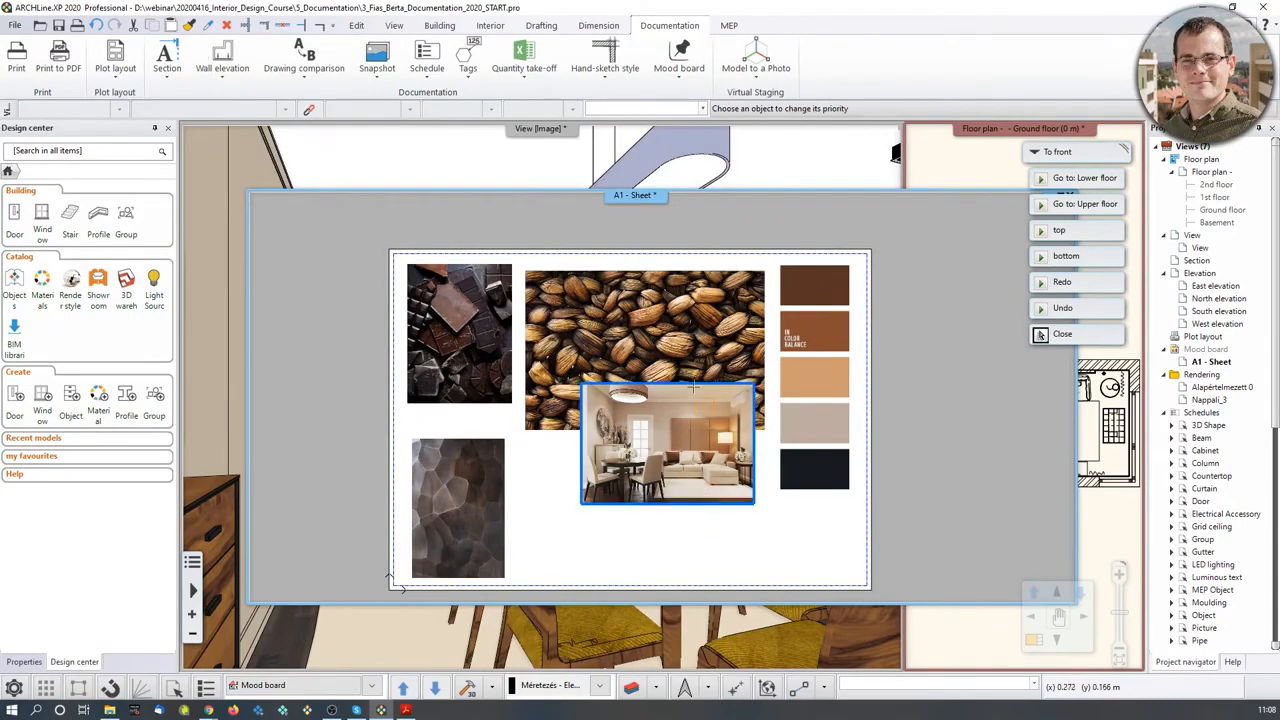
left_click(664, 345)
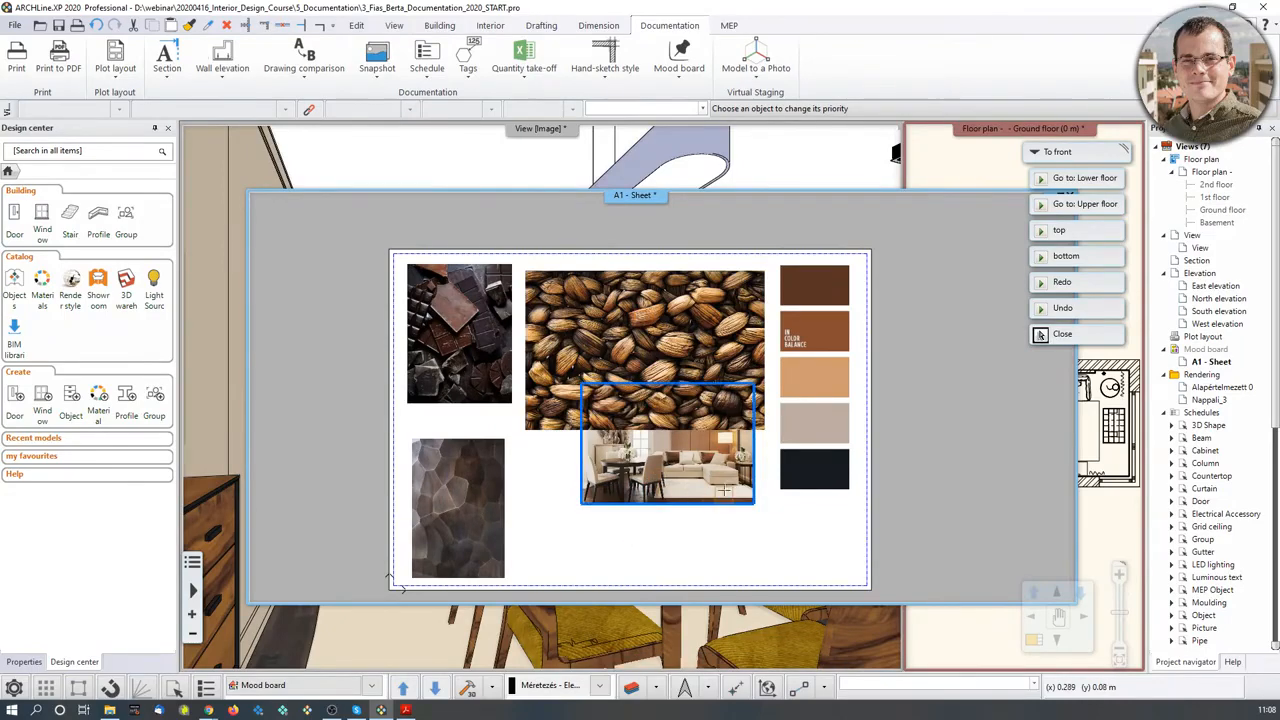
left_click(679, 58)
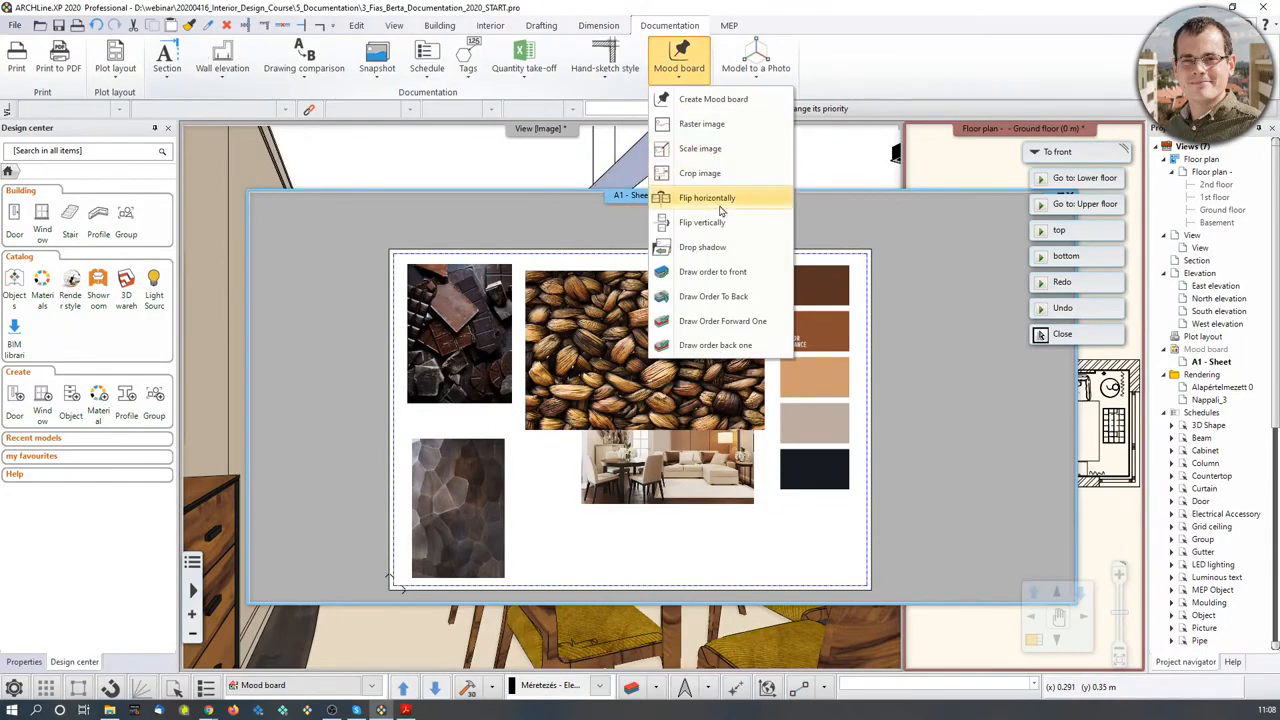
left_click(721, 273)
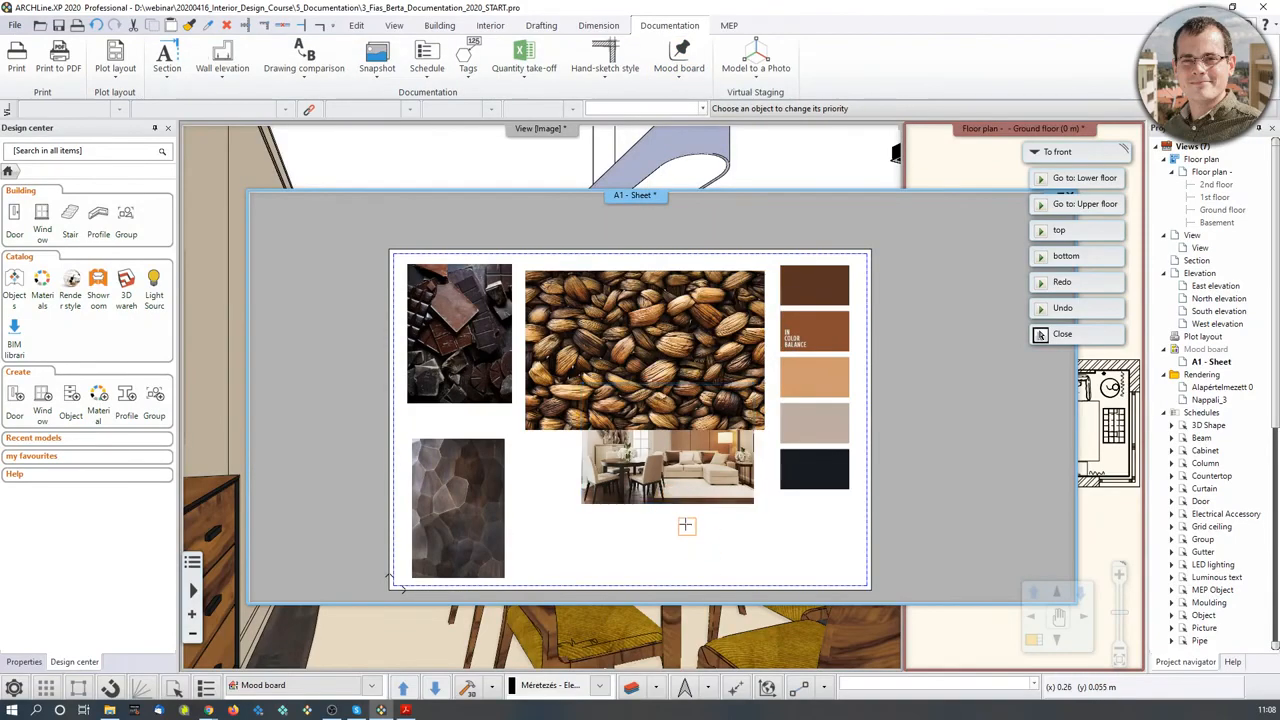
left_click(677, 491)
- Send the coffee-bean picture back one level behind the room photo
left_click(692, 364)
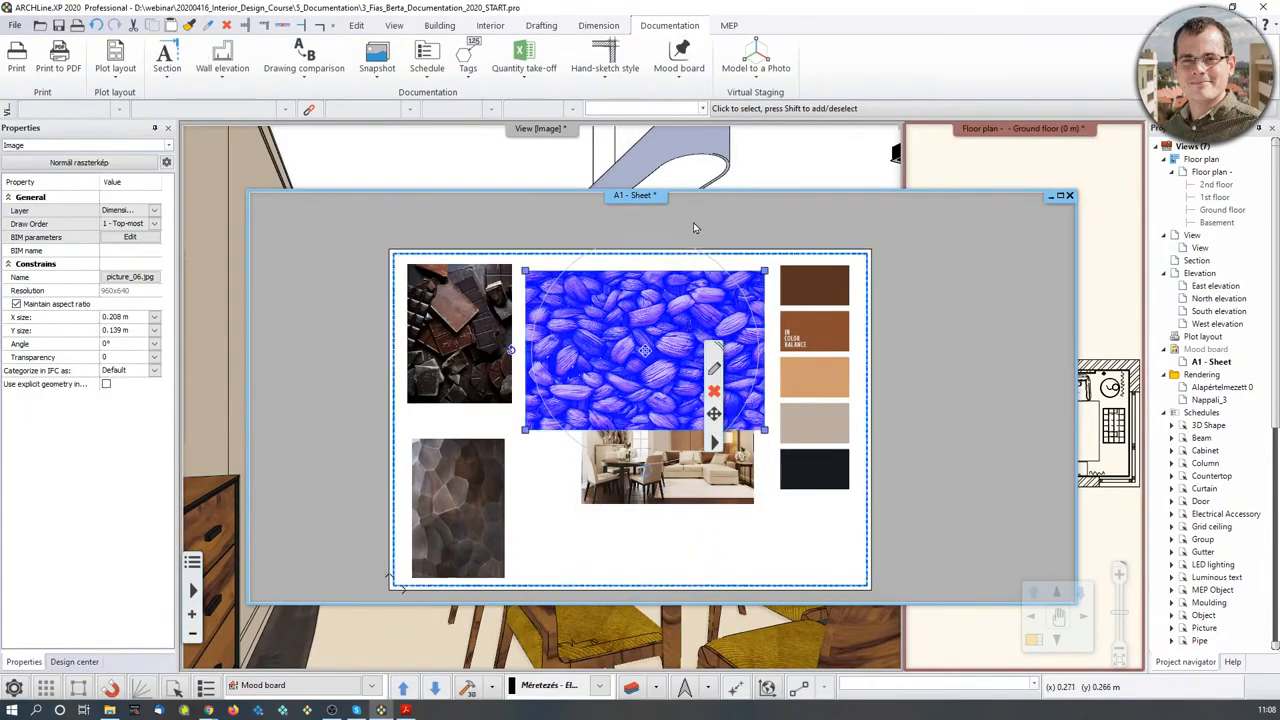
left_click(679, 58)
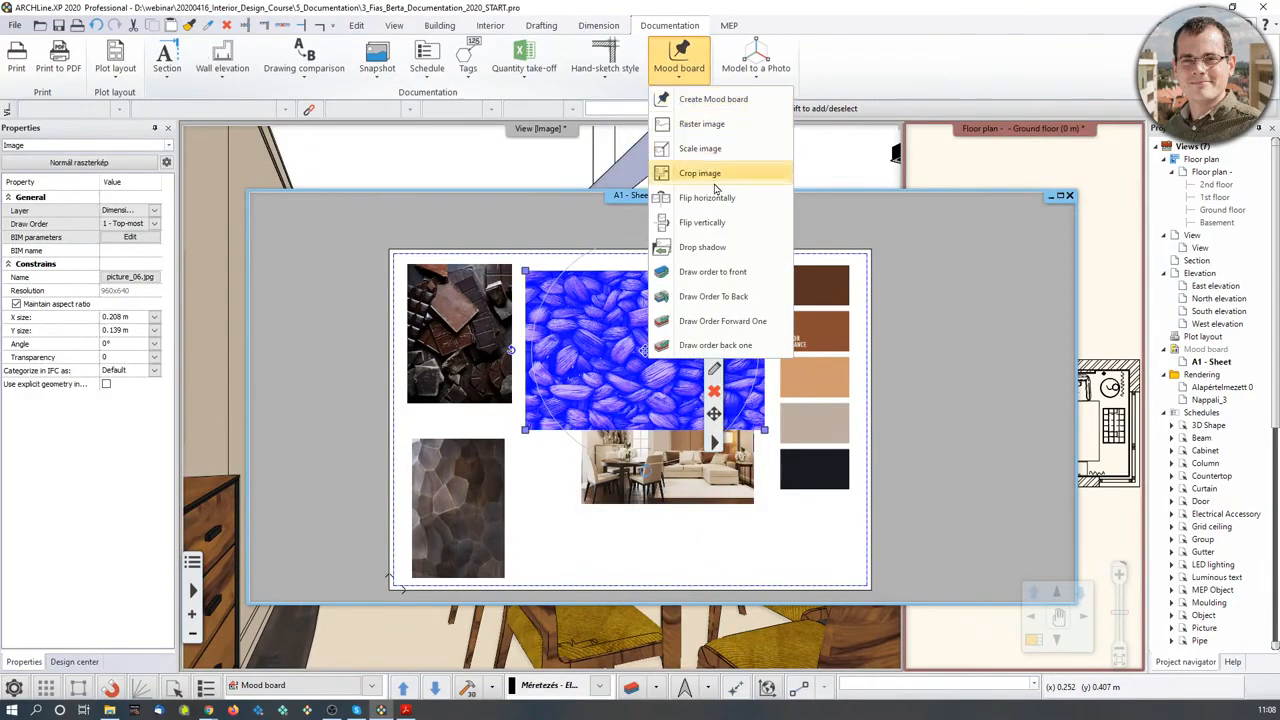
left_click(745, 345)
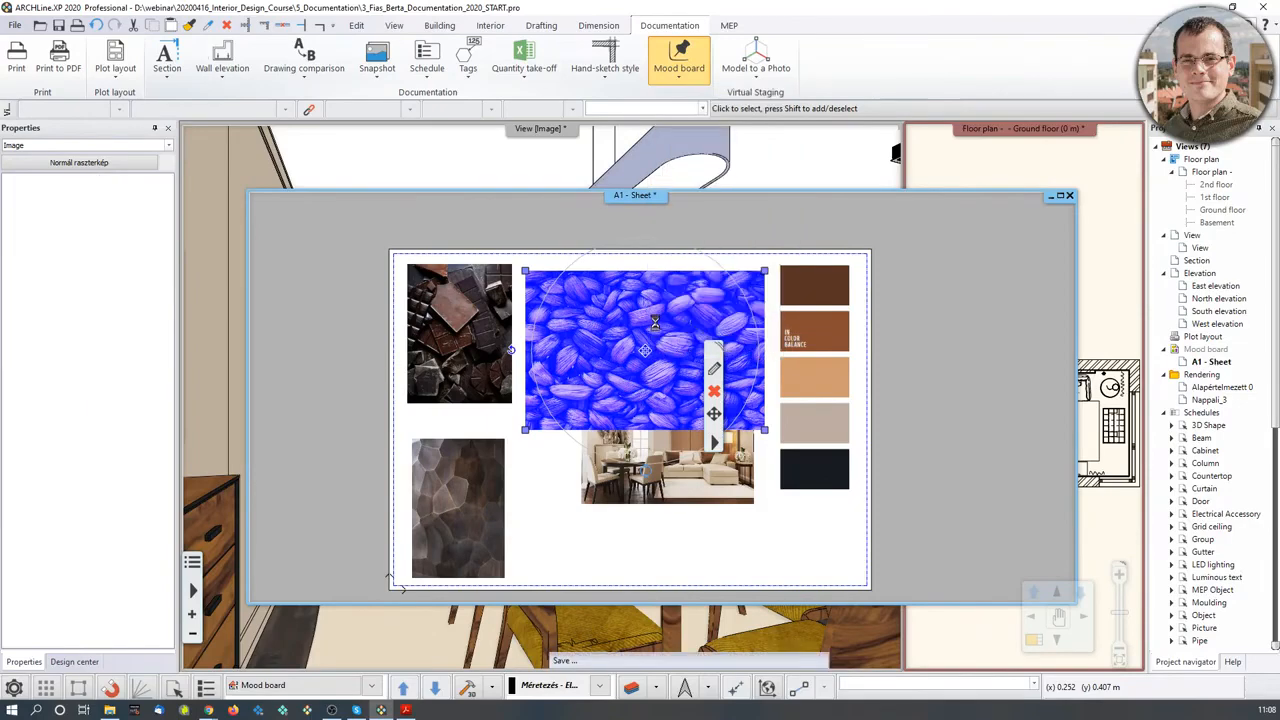
key("Escape")
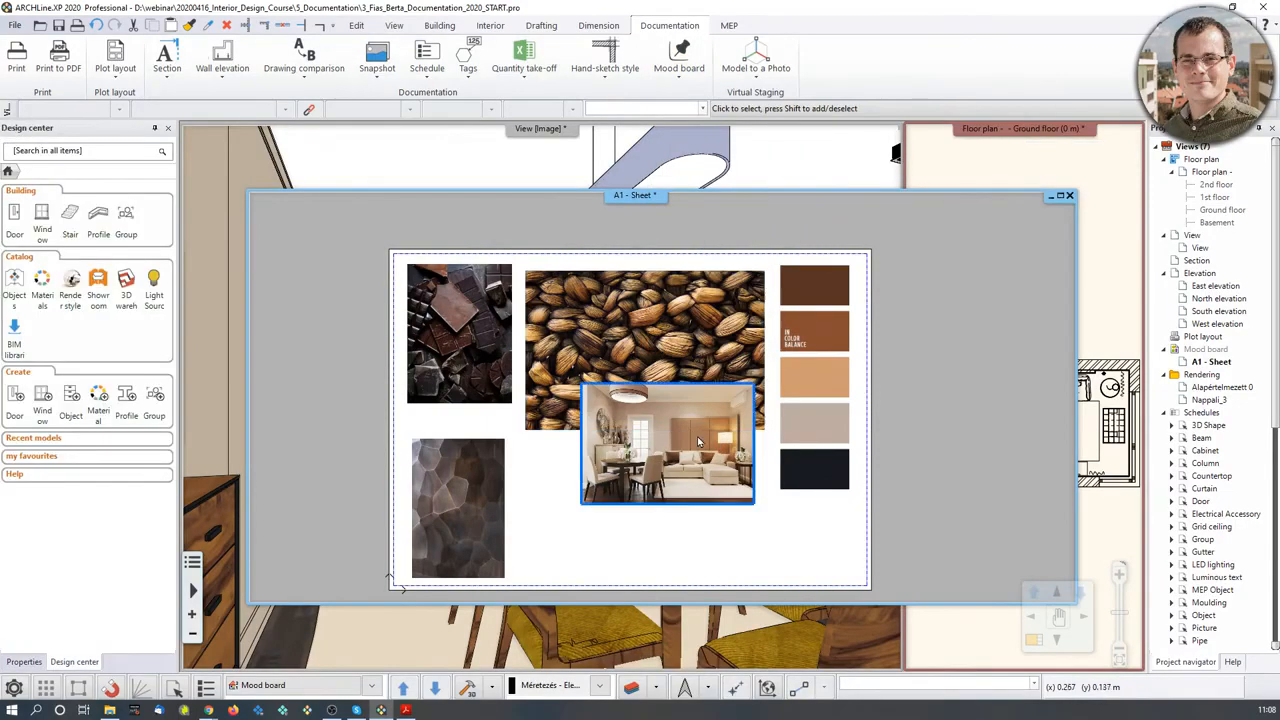
- Select the room photo, cancel a started corner edit, and zoom the sheet
middle_click_drag(679, 509, 685, 467)
left_click(684, 458)
scroll(686, 467, "up", 1)
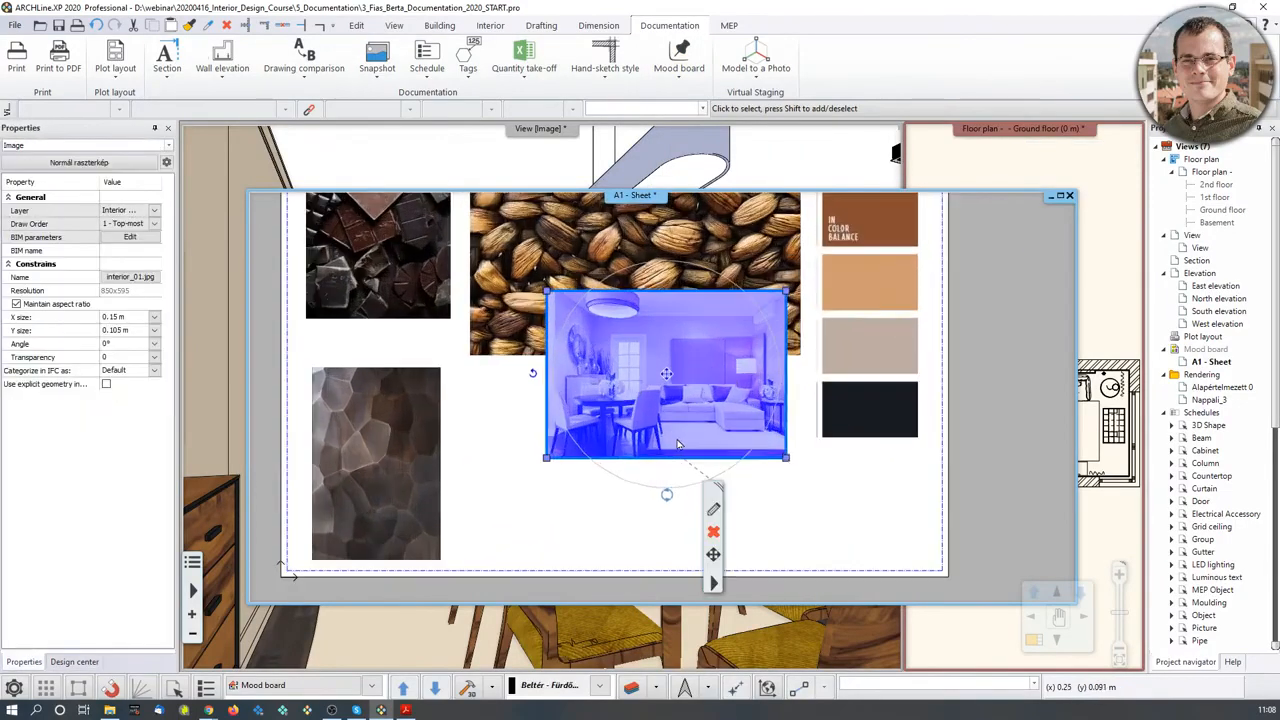
left_click(547, 462)
left_click(564, 467)
key("Escape")
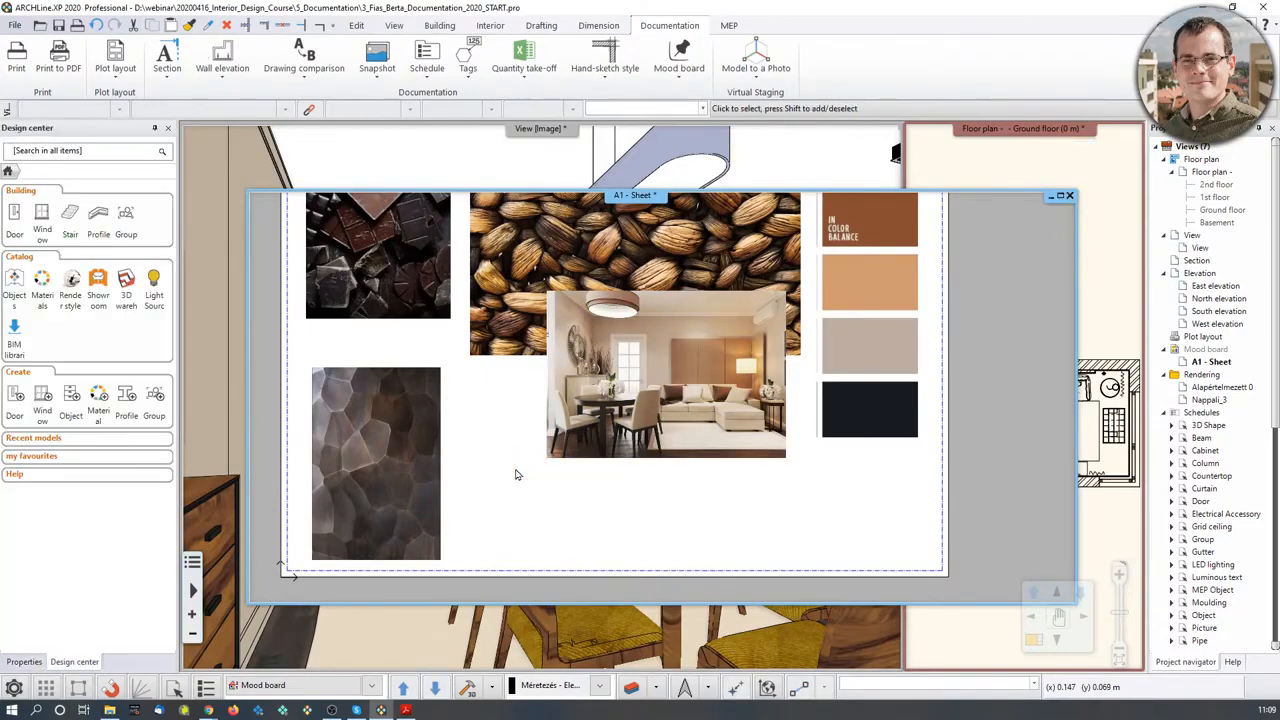
left_click(610, 440)
scroll(625, 425, "up", 1)
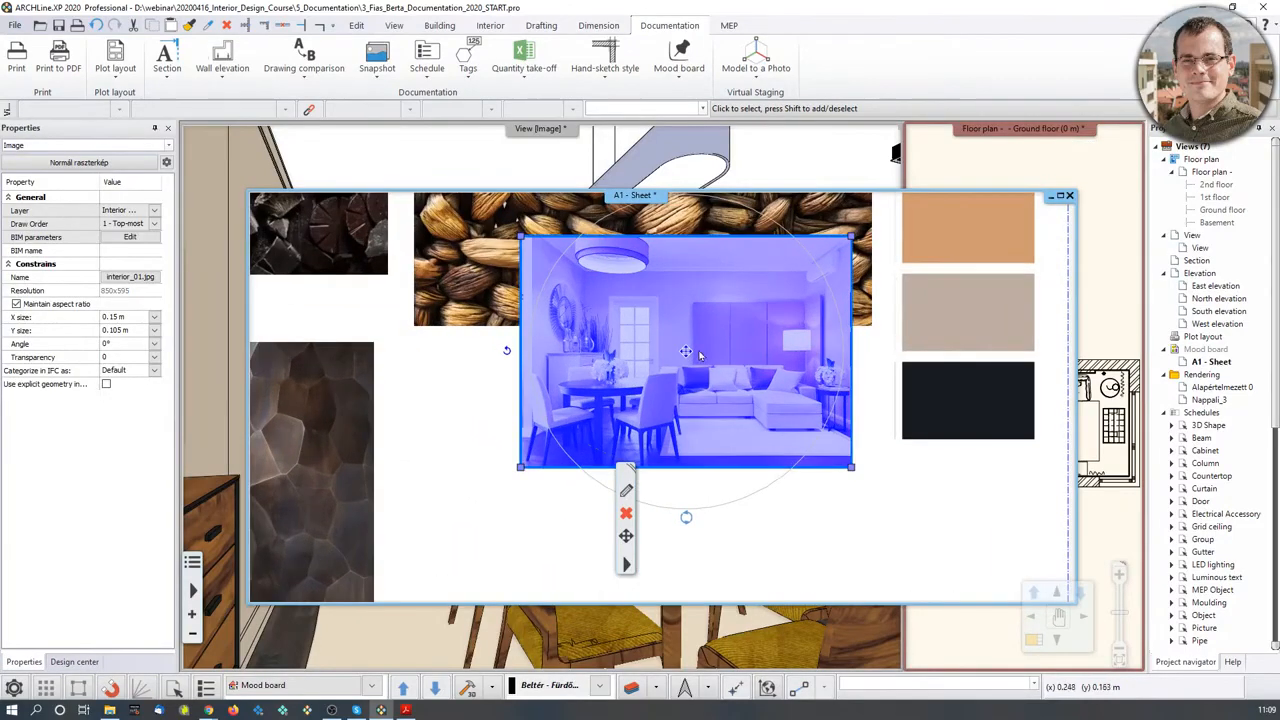
scroll(665, 395, "down", 1)
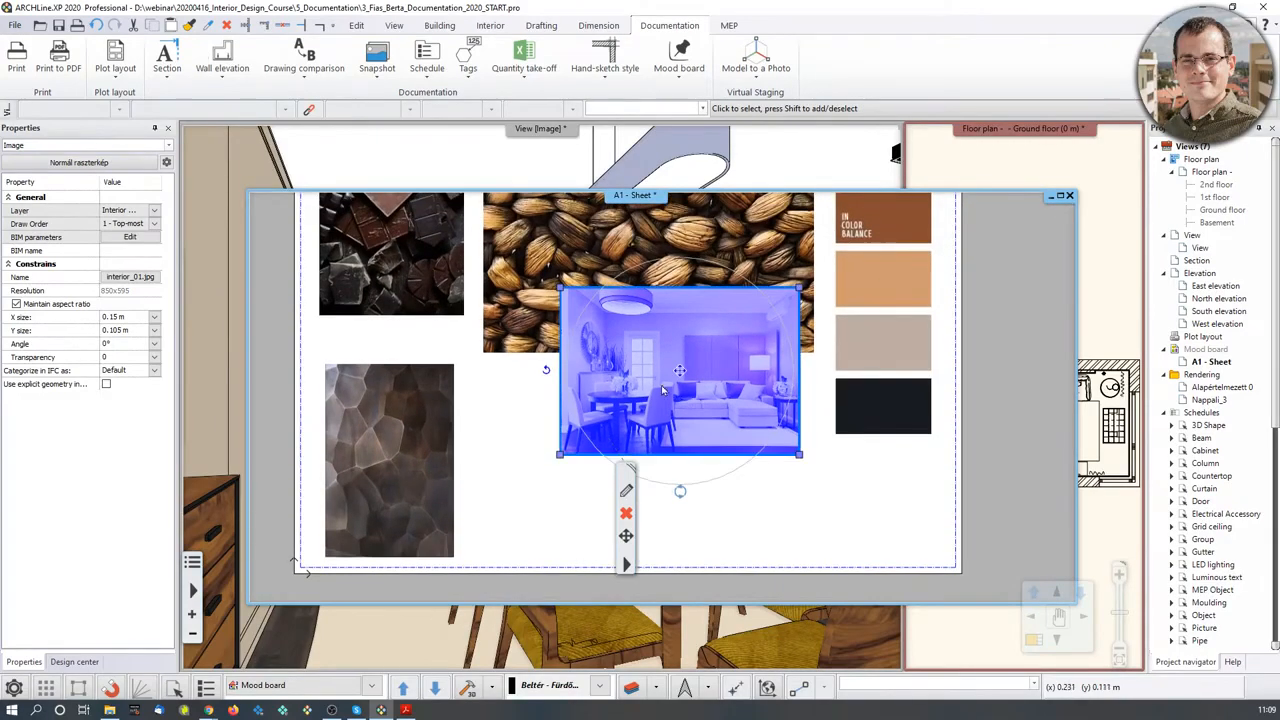
- Flip the room photo horizontally with Edit > Flip > Flip horizontally
left_click(626, 564)
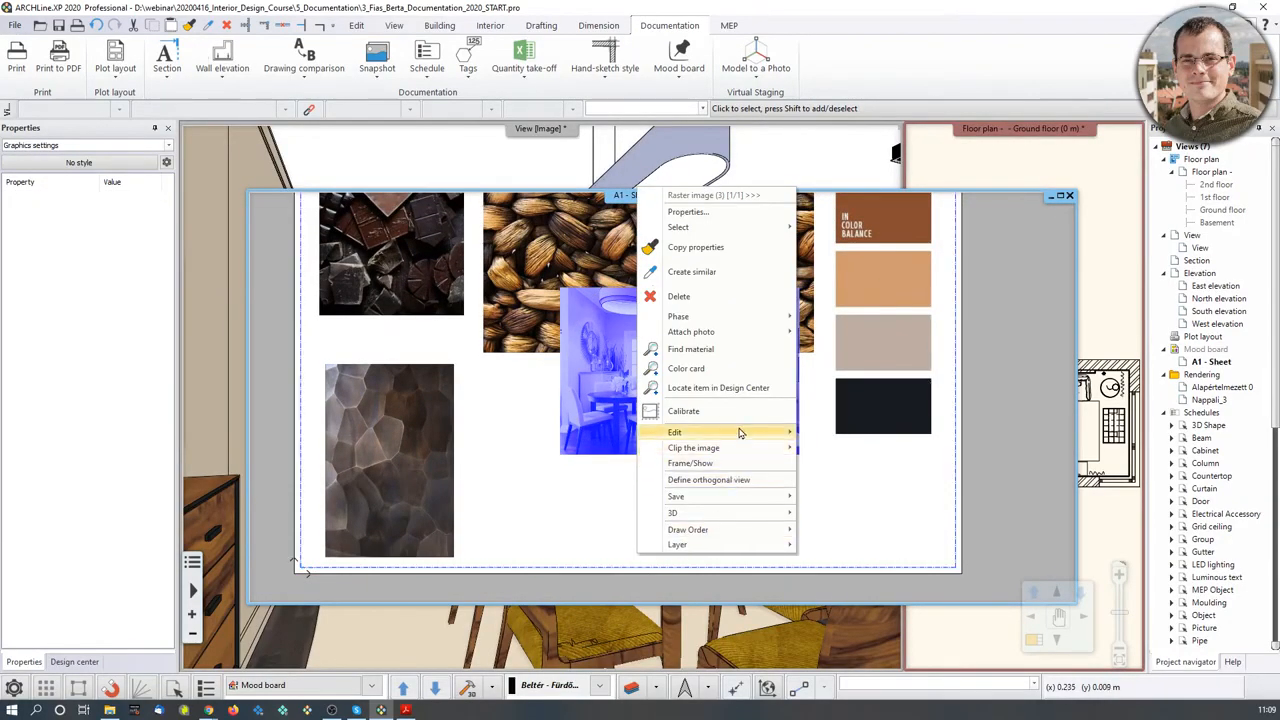
mouse_move(741, 431)
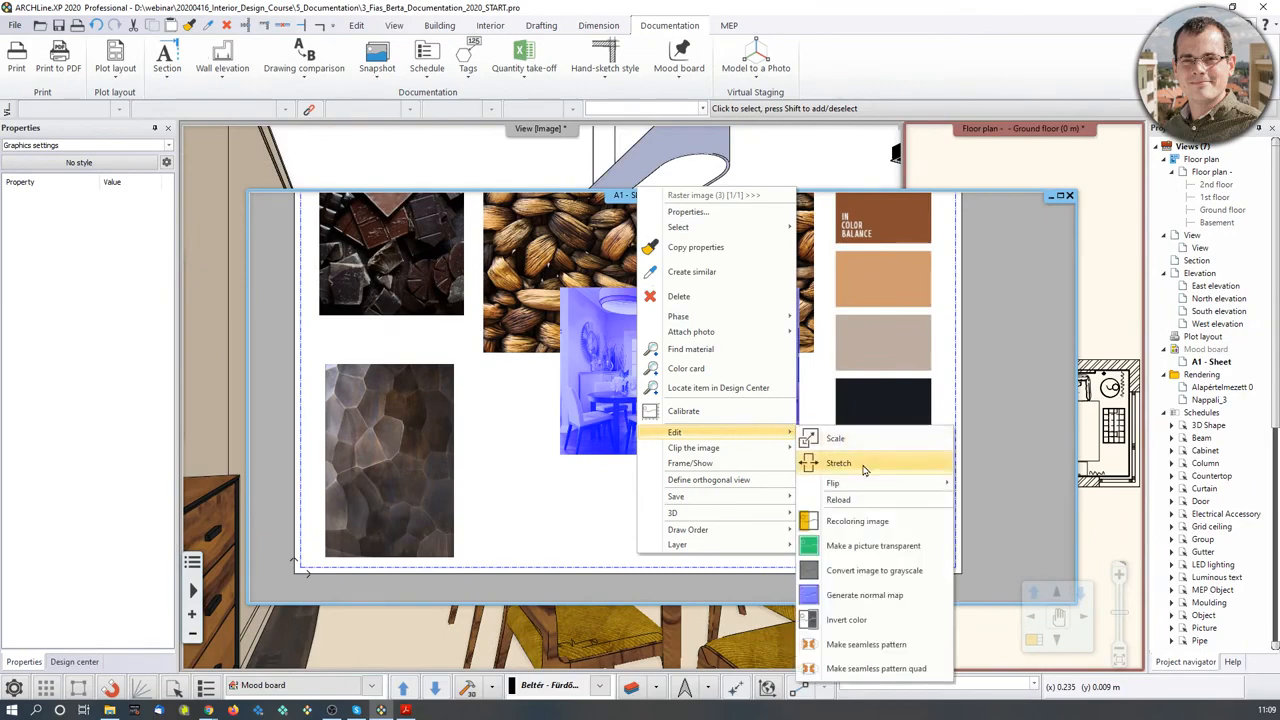
mouse_move(873, 487)
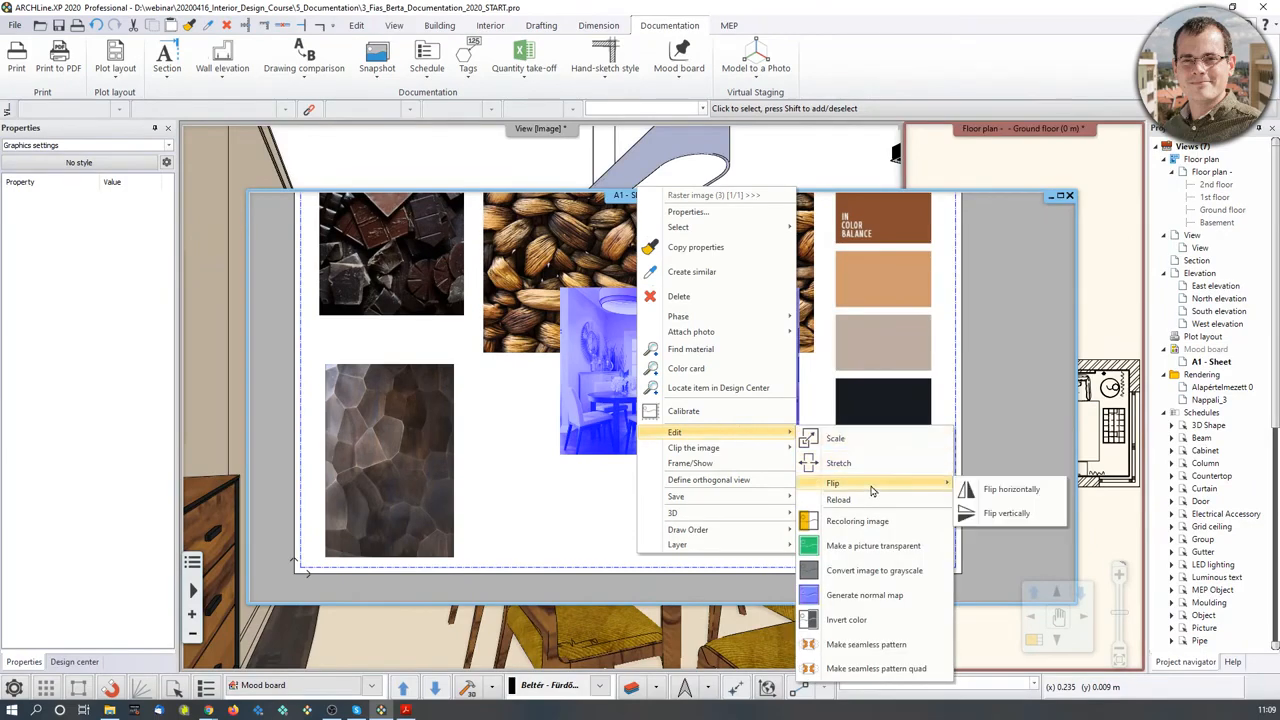
left_click(1007, 490)
scroll(710, 490, "down", 3)
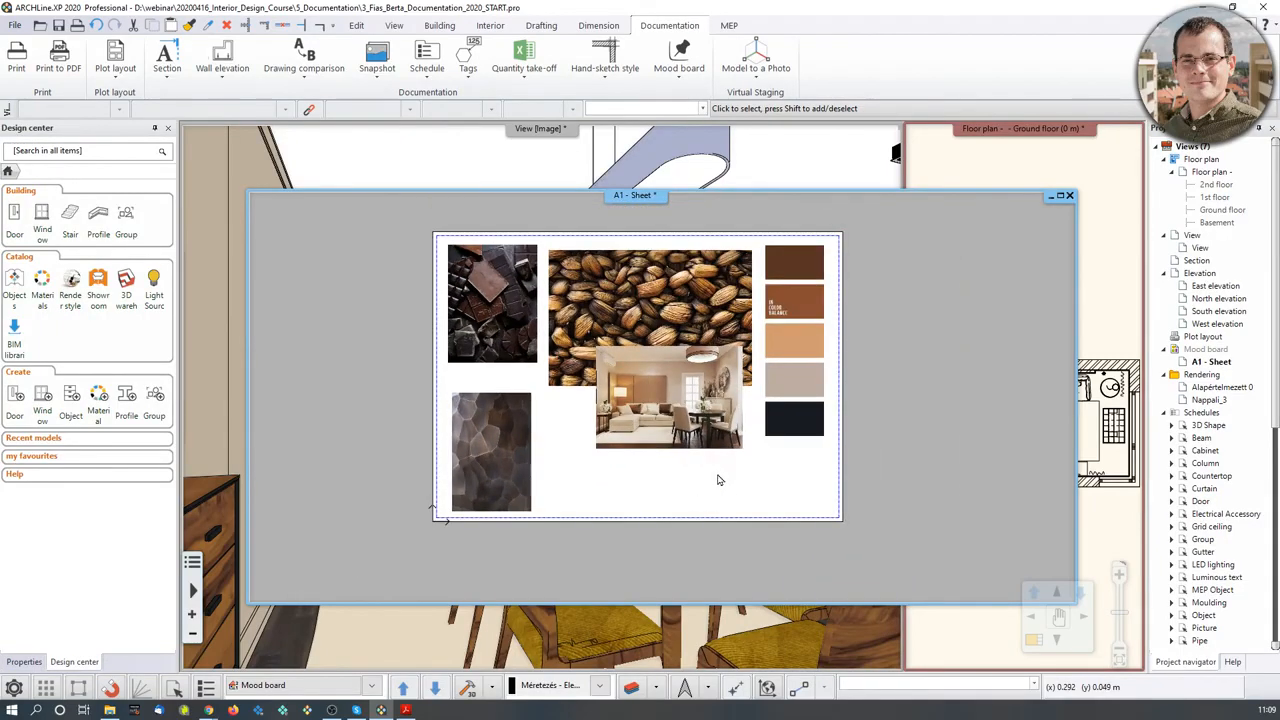
- Reselect the room photo and stone texture, then bring the Dining_2 3D view forward
left_click(665, 440)
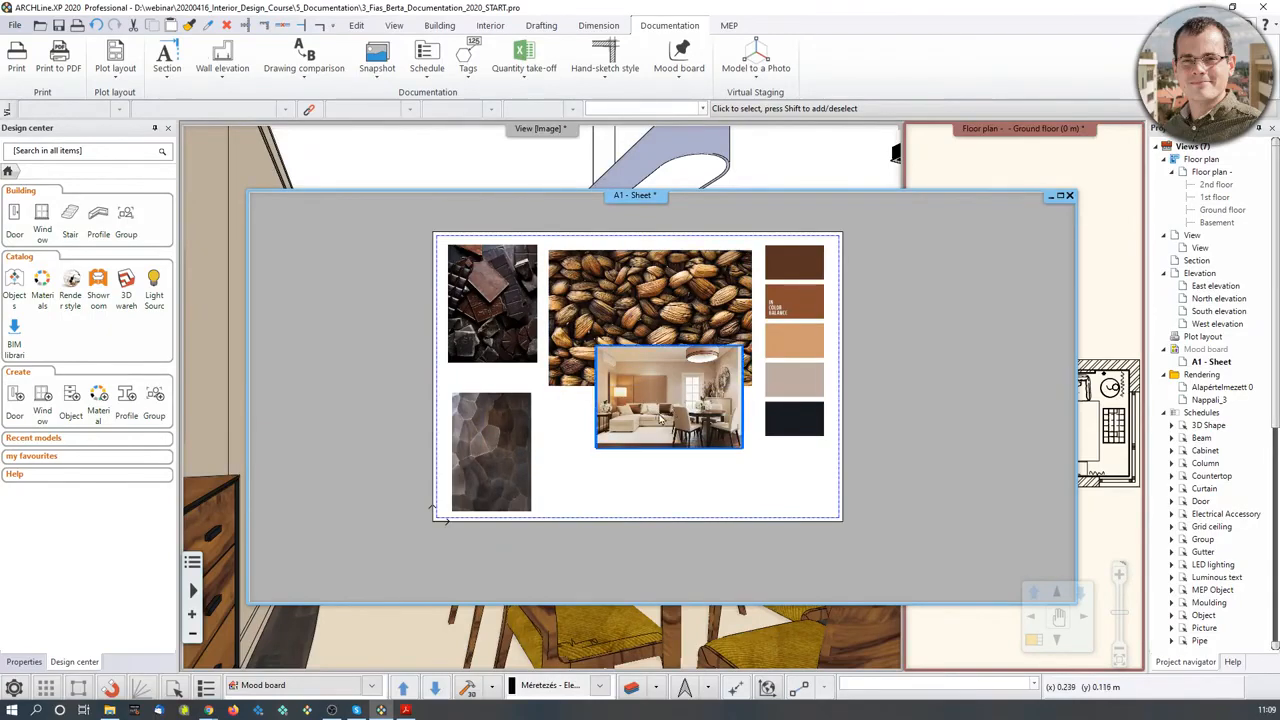
left_click(510, 416)
left_click(638, 437)
left_click(795, 168)
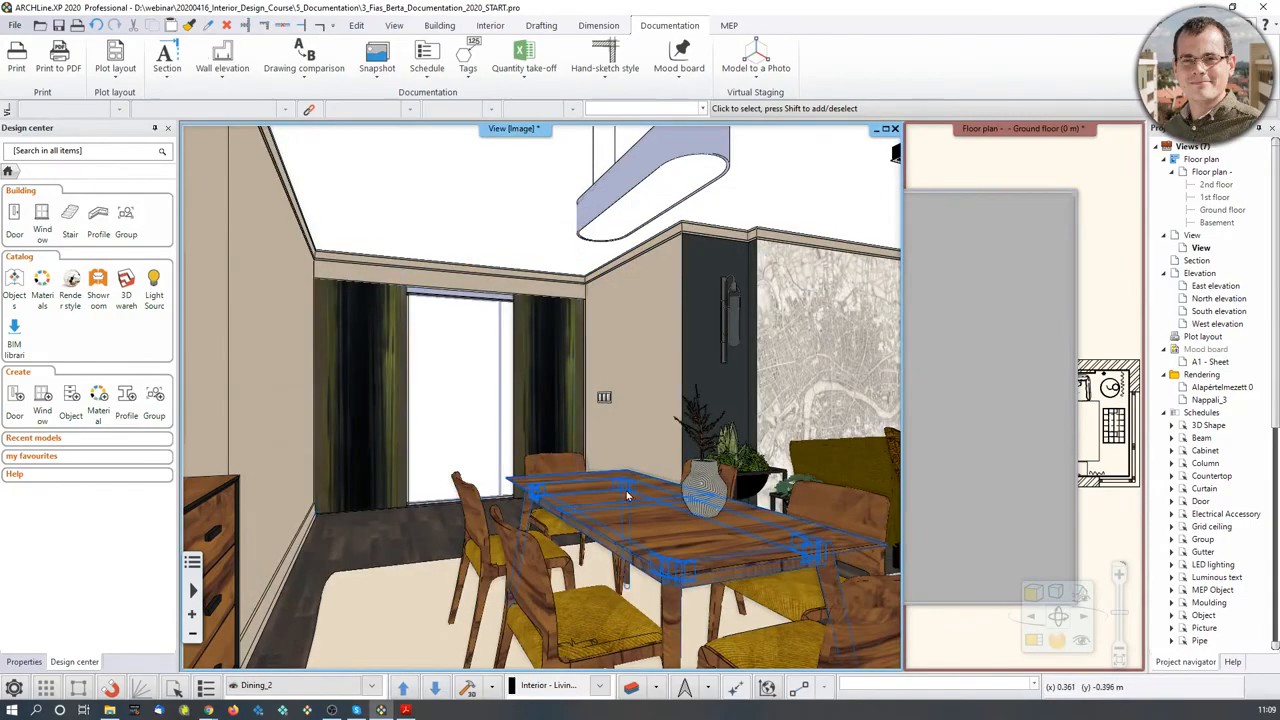
- Find the curtain's AMAZILLA 131507 fabric material and drag its texture onto the A1 sheet
middle_click_drag(630, 492, 520, 492)
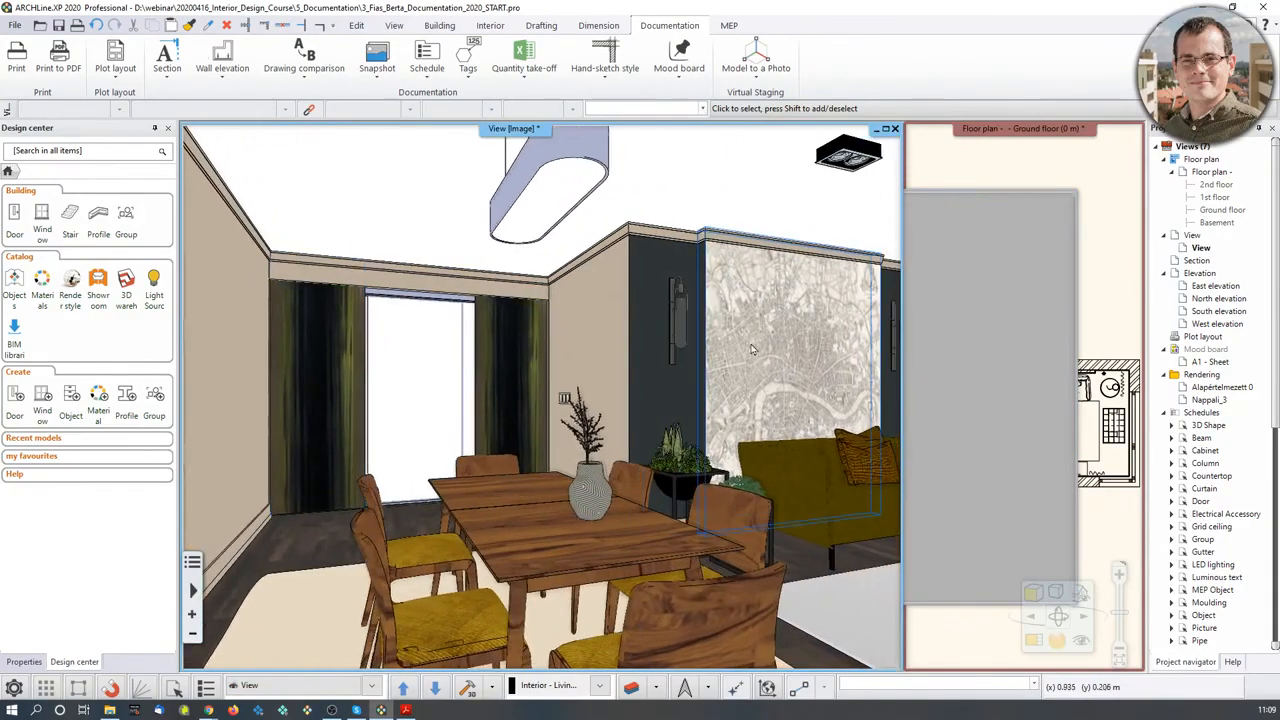
left_click(320, 398)
right_click(319, 393)
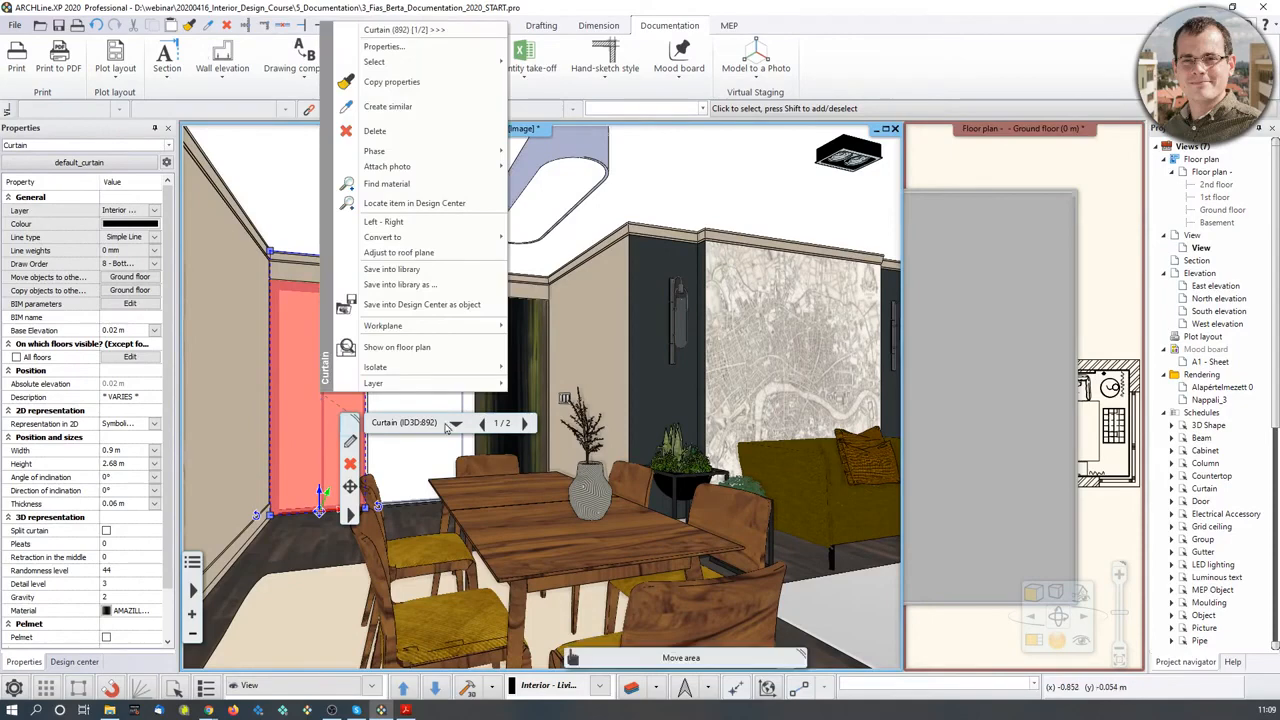
middle_click_drag(322, 398, 345, 375)
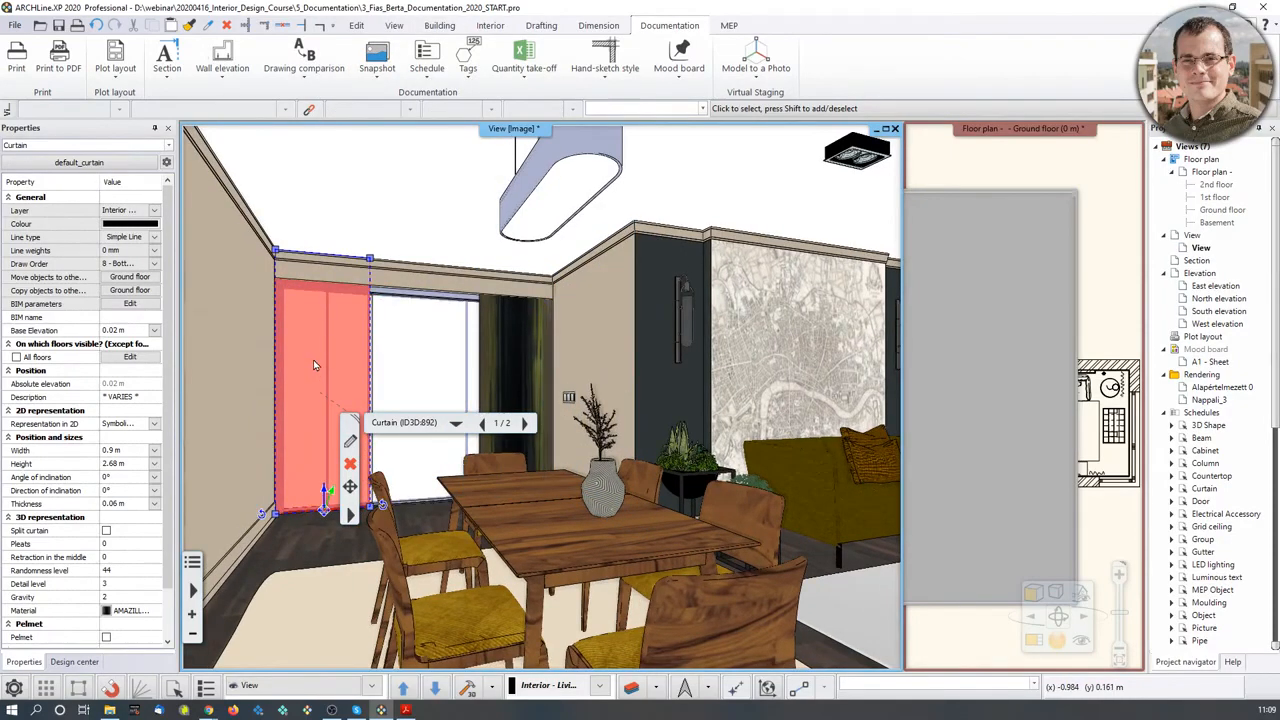
right_click(313, 365)
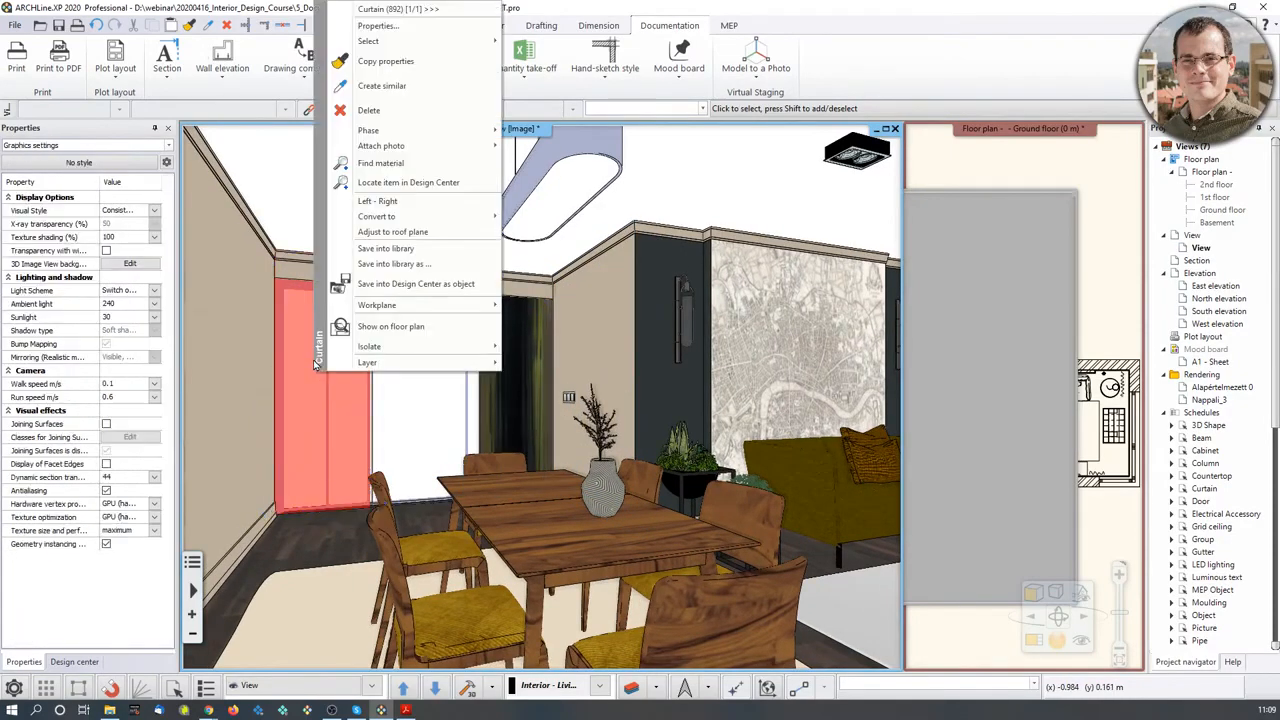
left_click(384, 168)
left_click(314, 298)
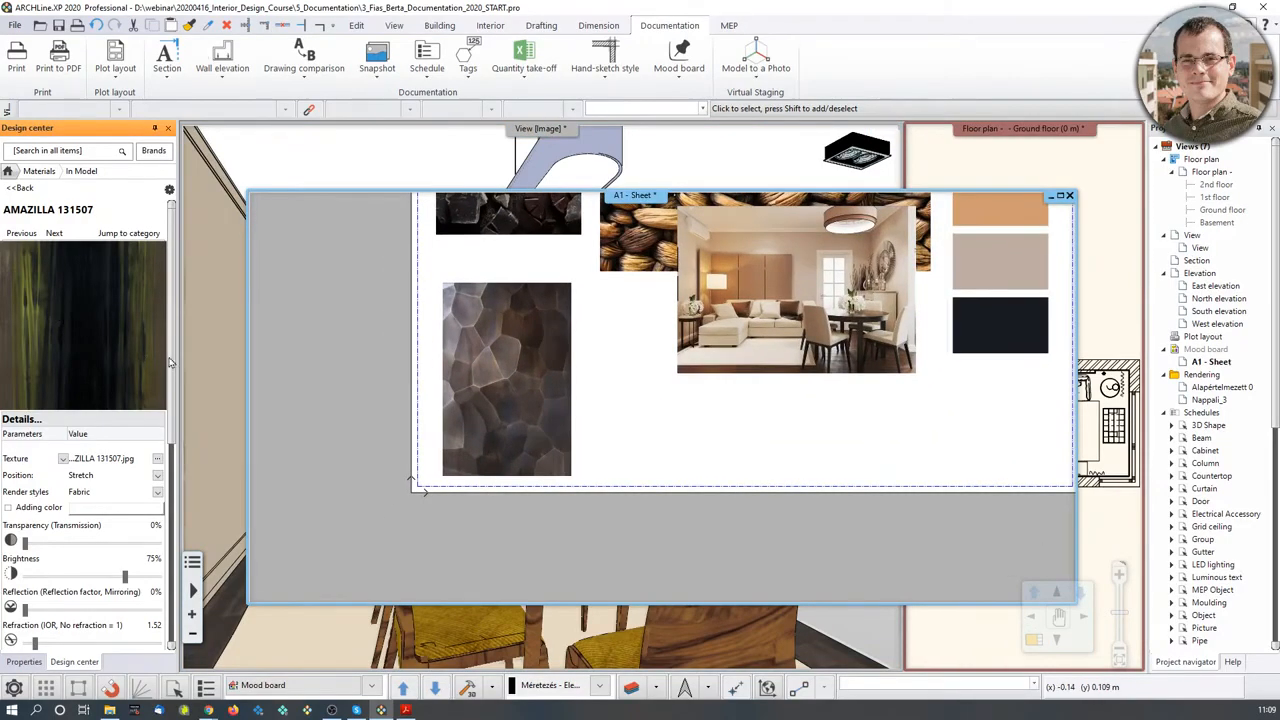
mouse_move(168, 362)
left_mouse_down()
mouse_move(531, 404)
mouse_move(593, 397)
left_mouse_up()
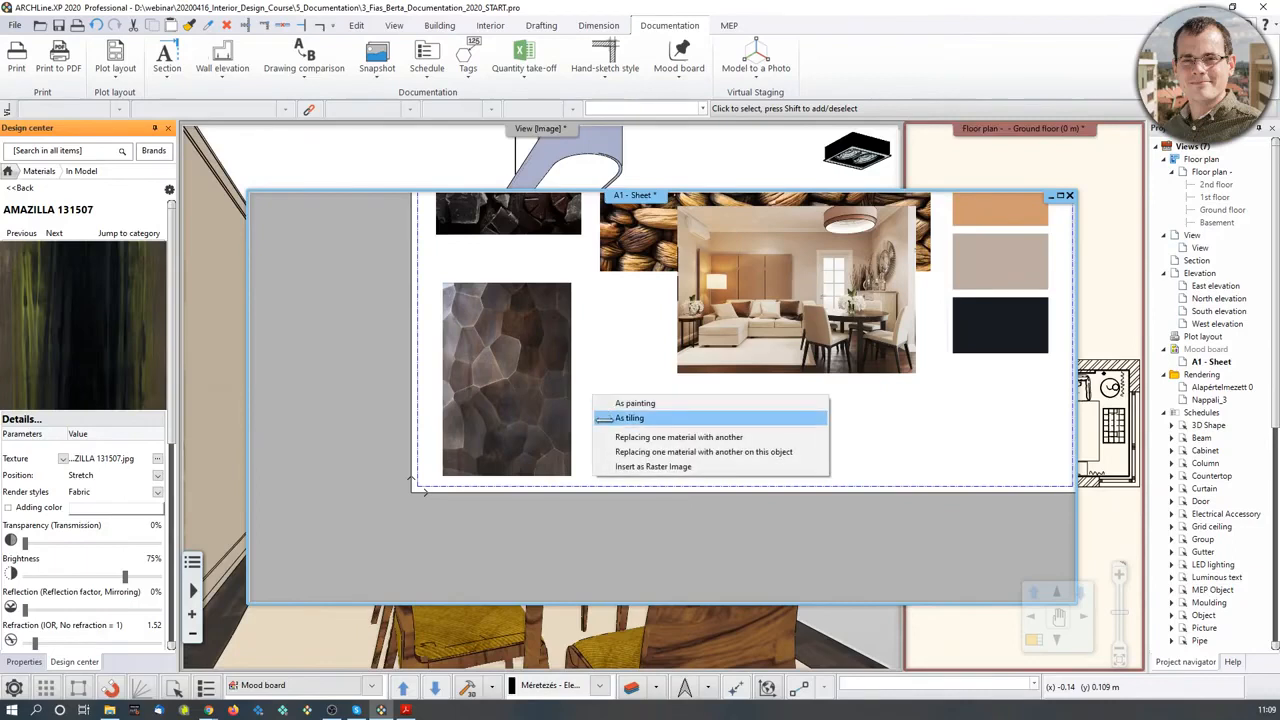
- Insert the fabric texture as a raster image, sized as a square swatch beside the stone texture
left_click(620, 467)
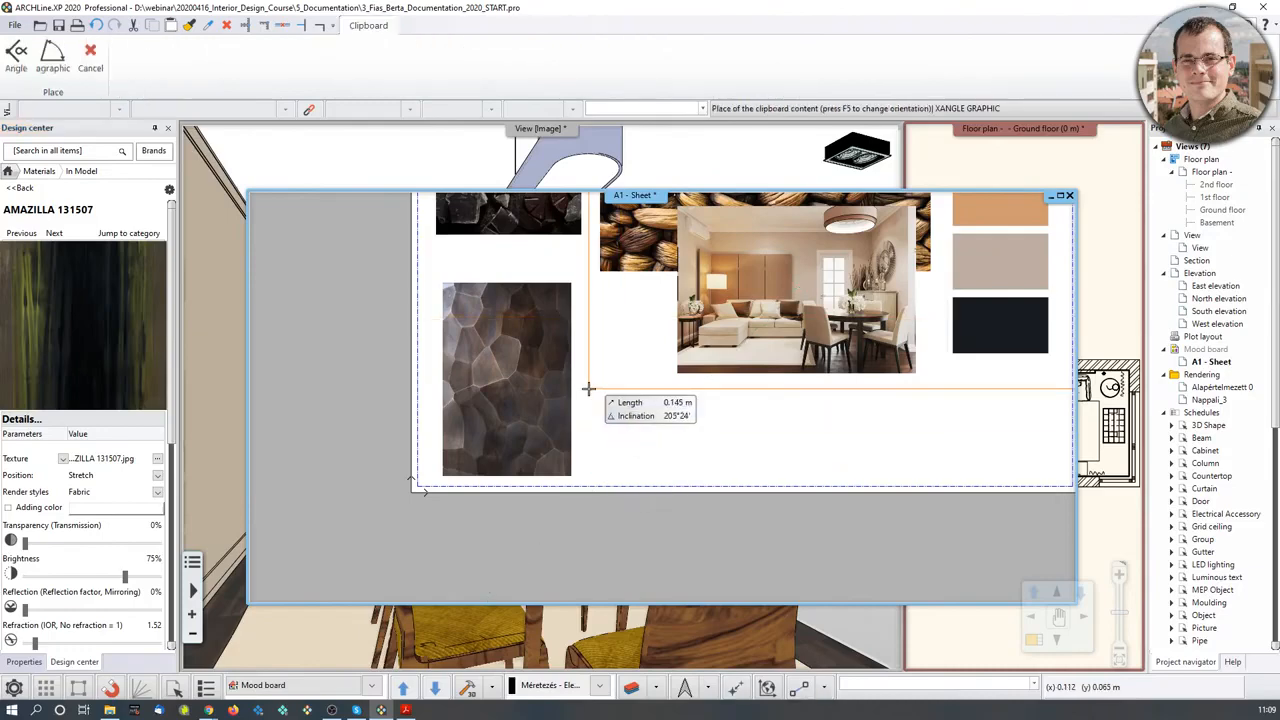
scroll(589, 383, "up", 2)
left_click(560, 467)
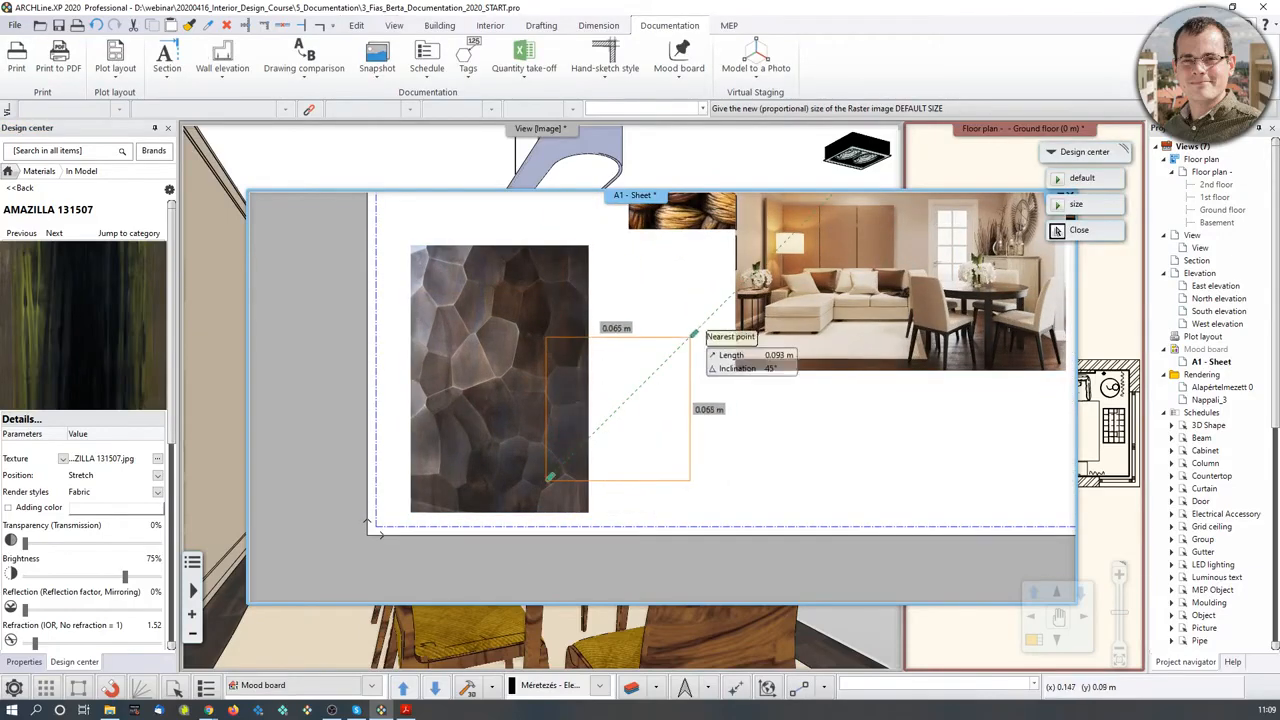
left_click(688, 418)
scroll(688, 418, "down", 2)
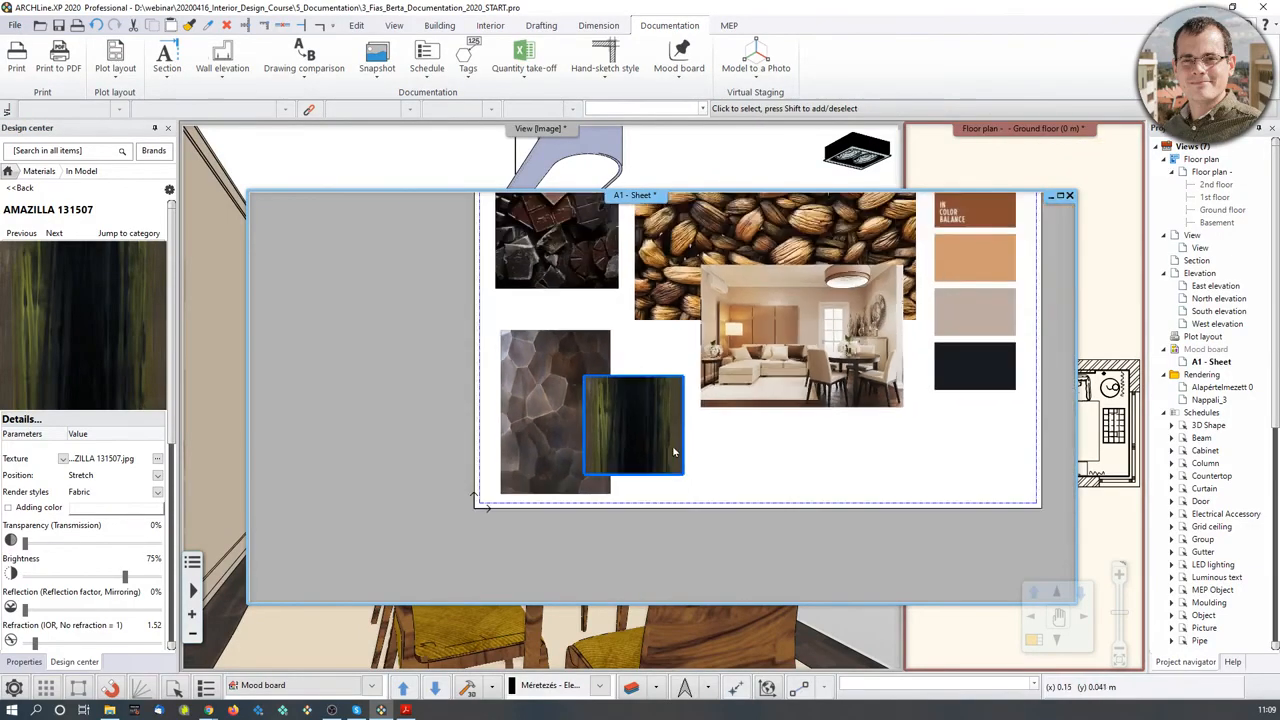
- Move the fabric swatch slightly higher and recentre the mood board in view
left_click(635, 436)
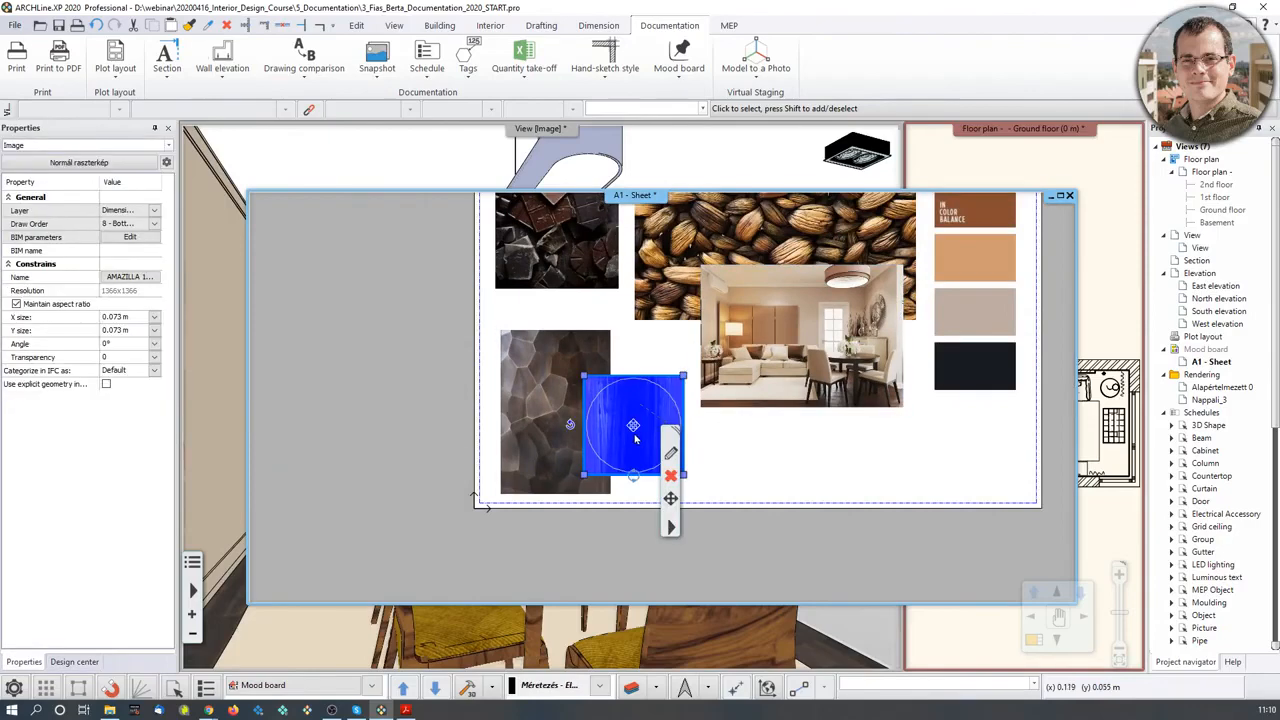
left_click(635, 428)
left_click(690, 438)
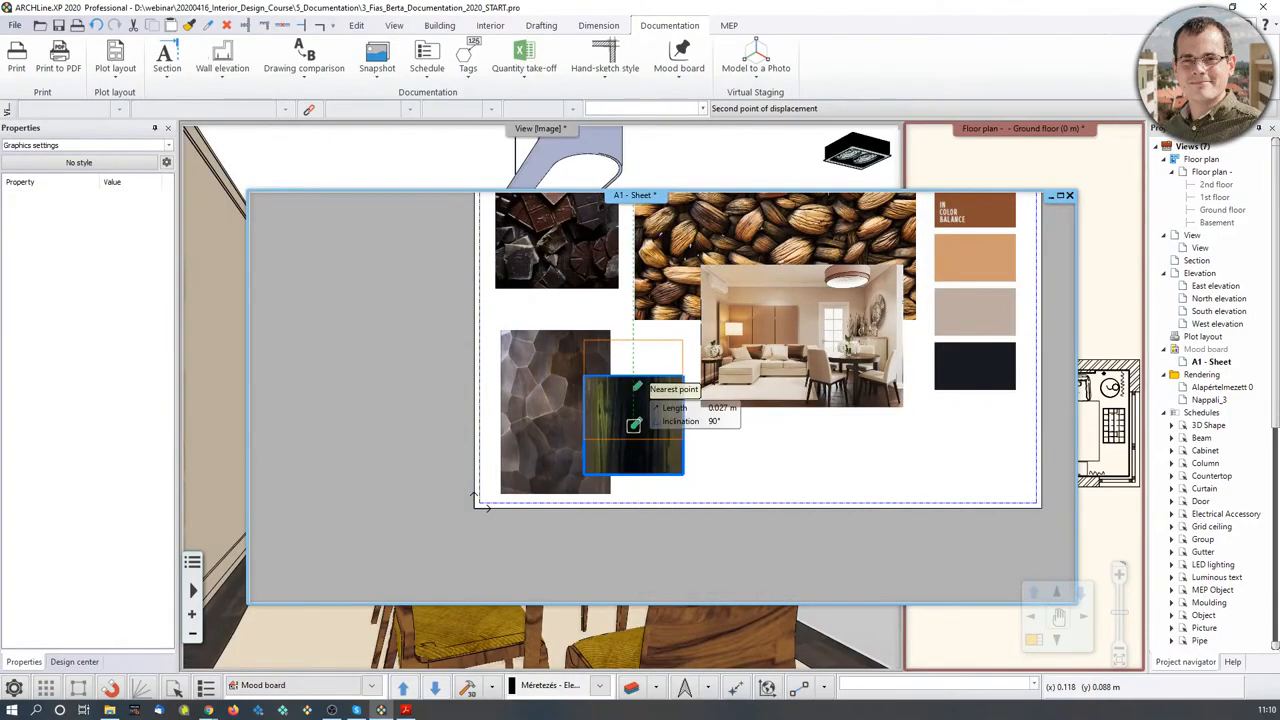
left_click(634, 390)
left_click(755, 460)
scroll(679, 501, "down", 2)
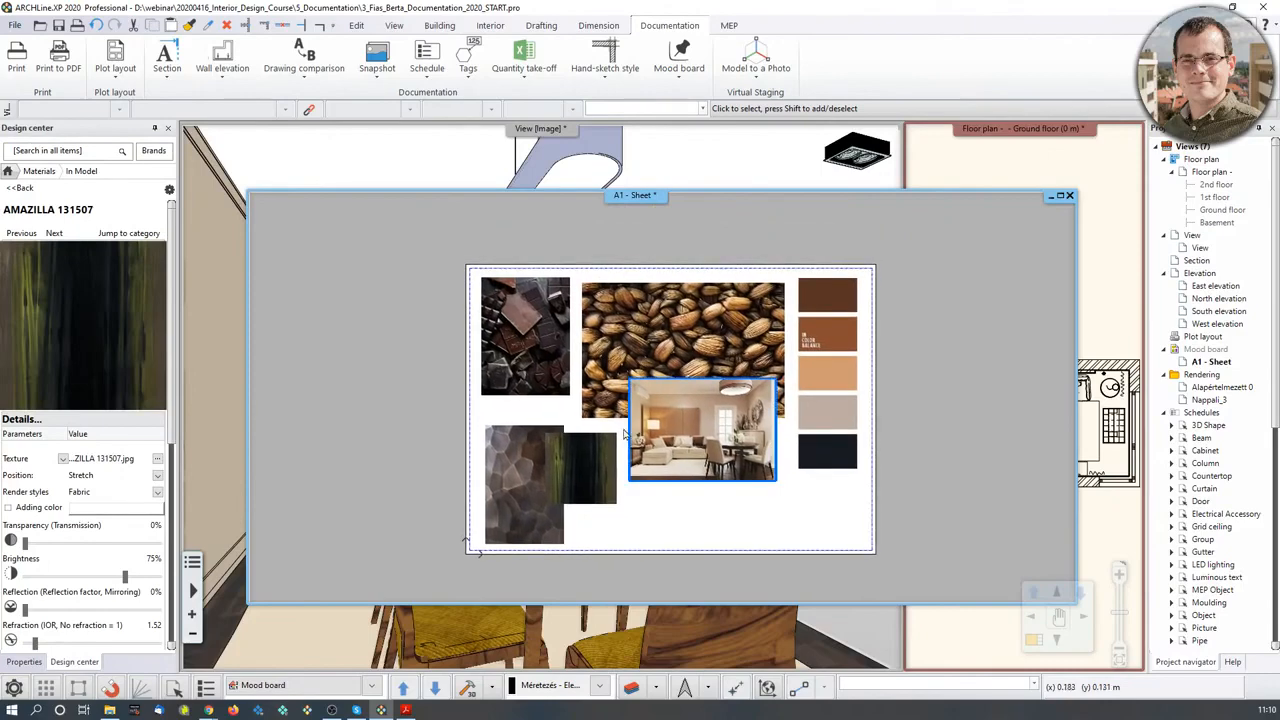
middle_click_drag(679, 501, 689, 431)
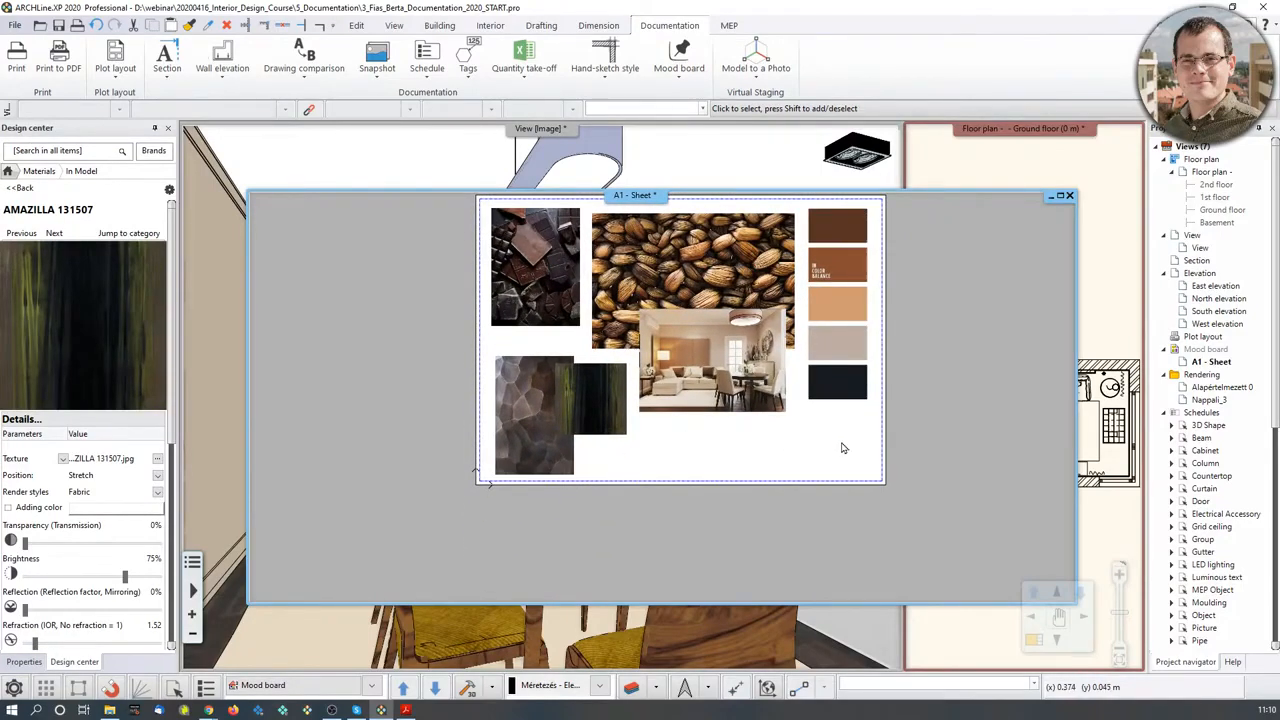
scroll(655, 472, "down", 2)
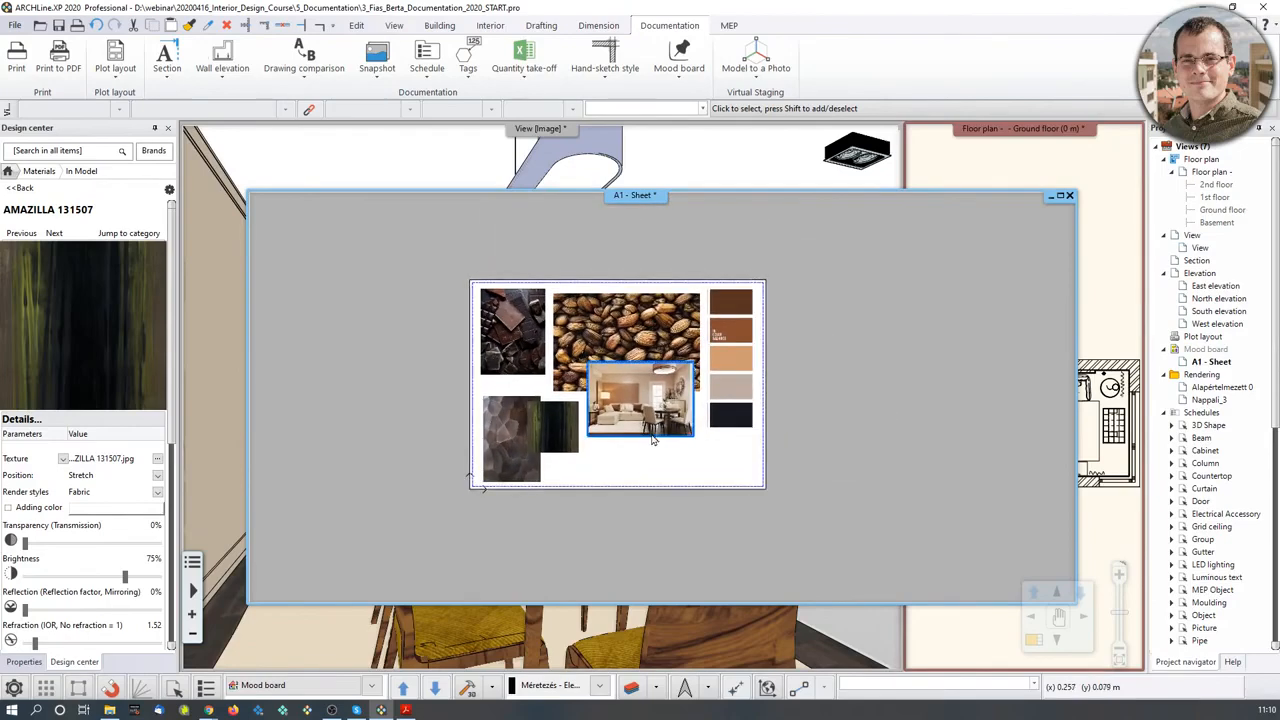
- Place a 'Mood Board' text title in Arial 200 mm on the sheet
left_click(543, 26)
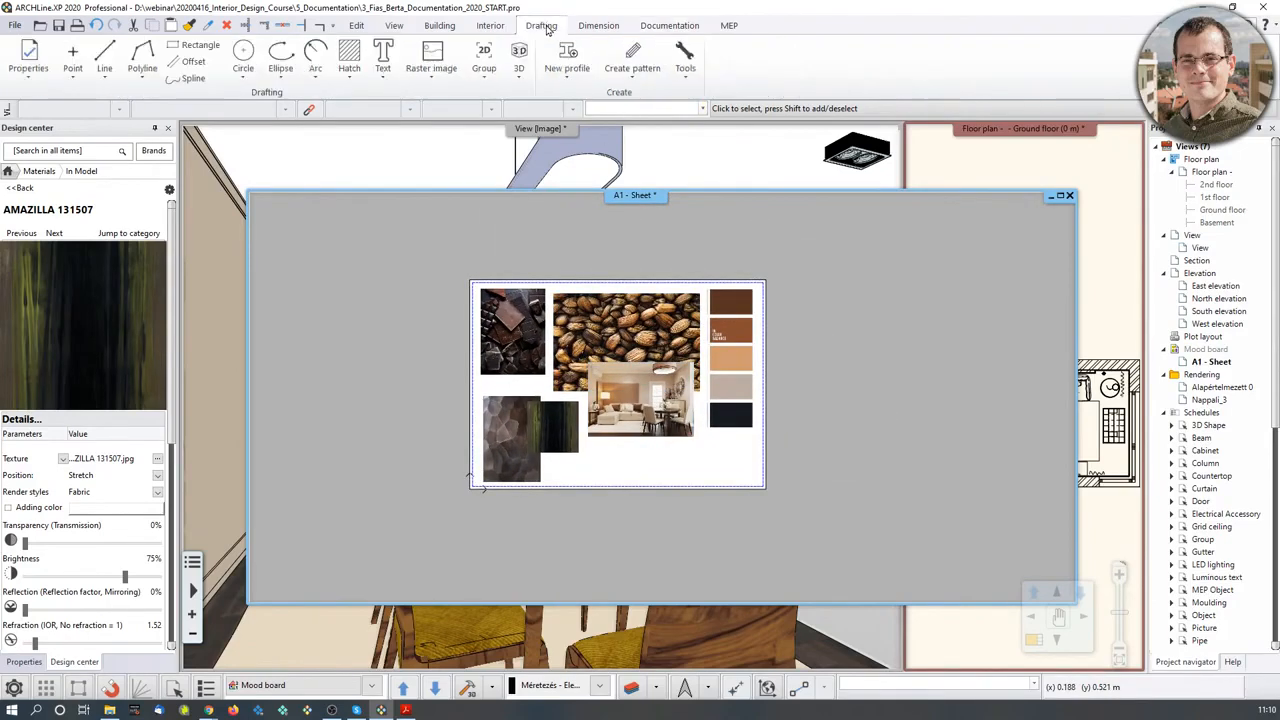
left_click(388, 69)
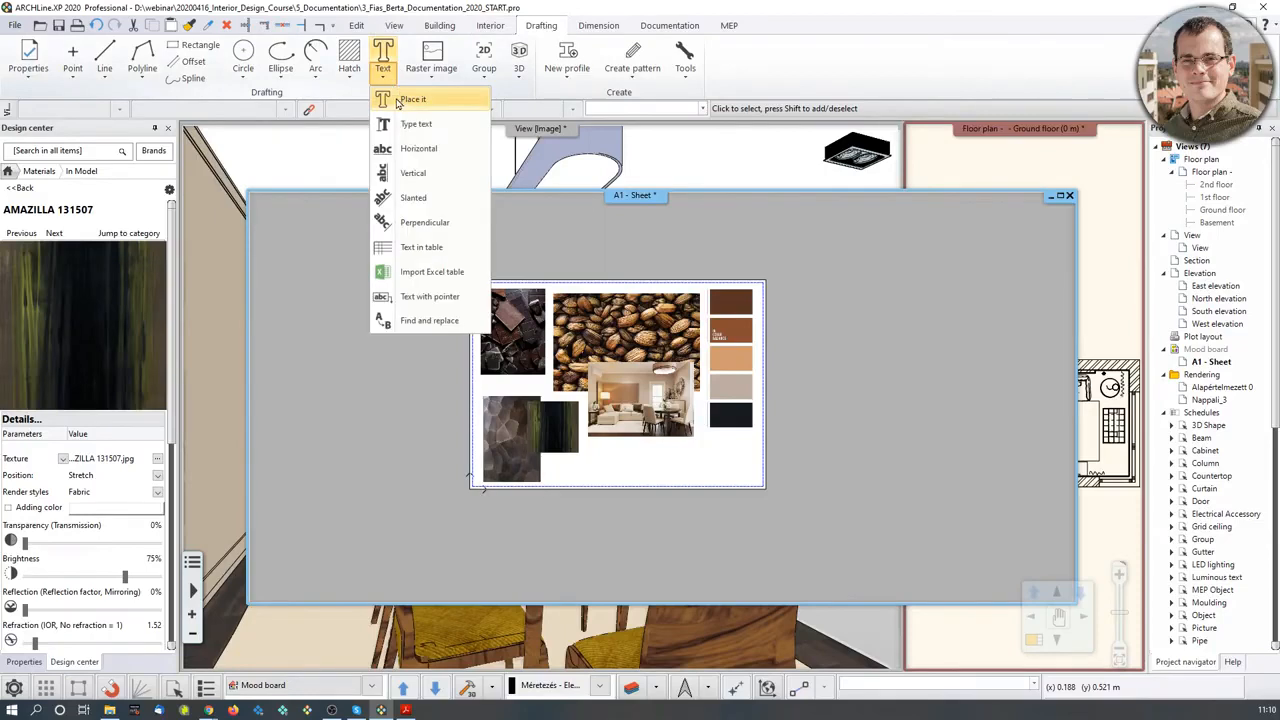
left_click(410, 99)
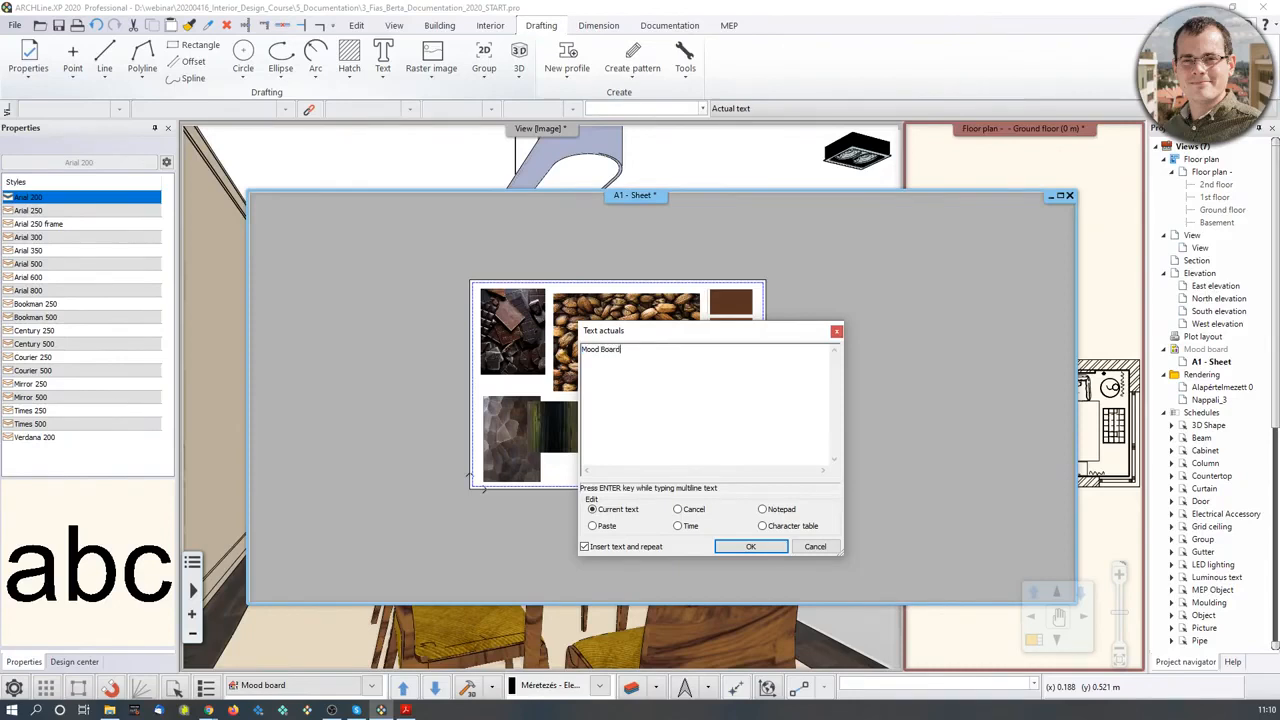
left_click(750, 546)
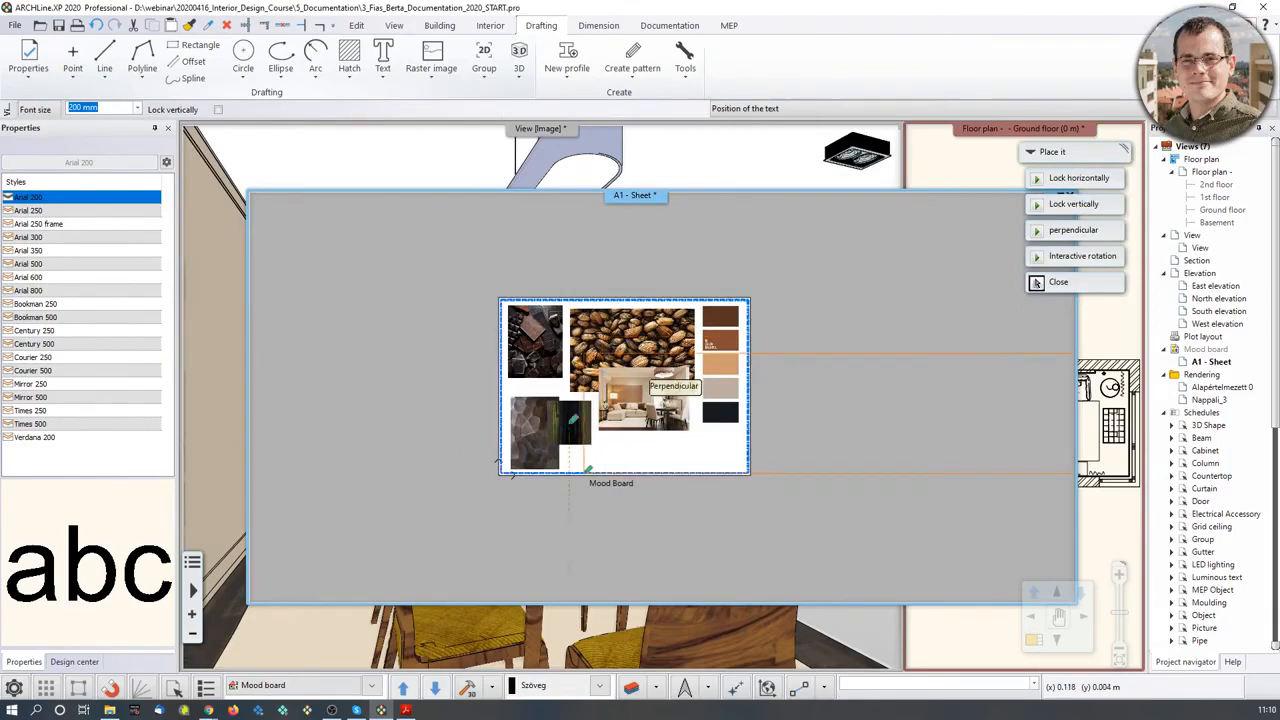
scroll(604, 468, "up", 3)
left_click(664, 380)
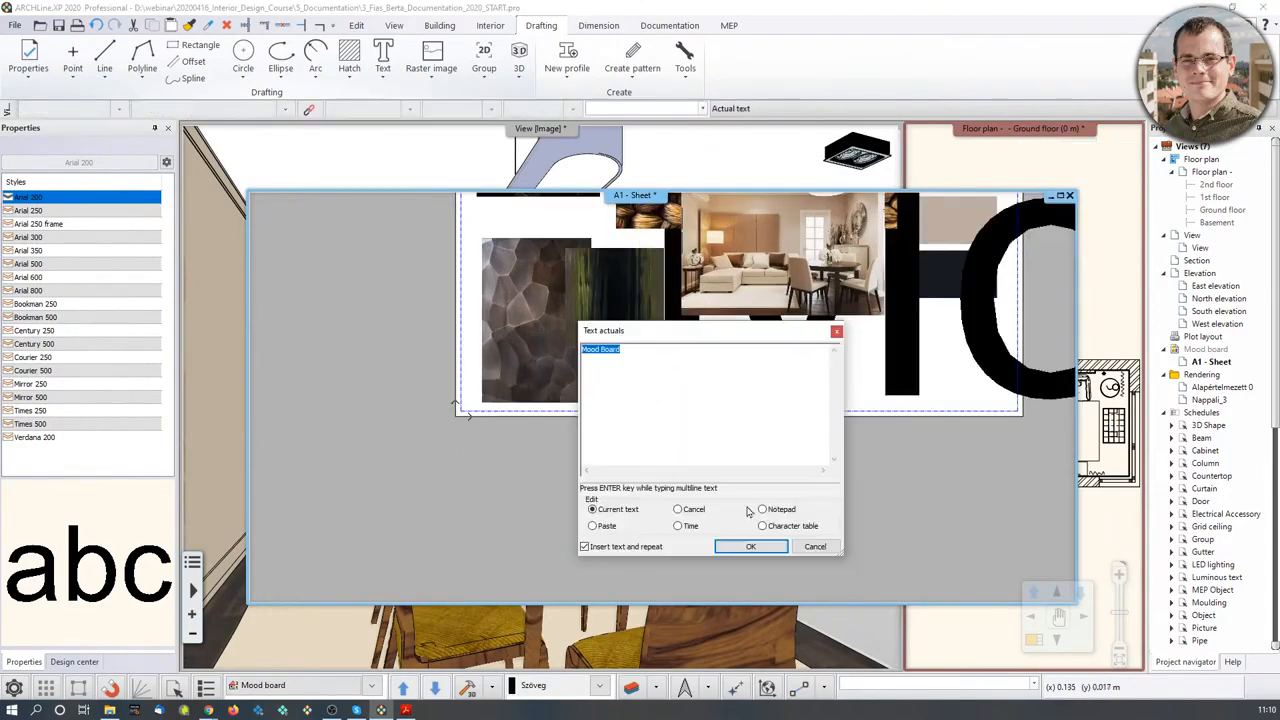
left_click(815, 547)
scroll(829, 450, "down", 5)
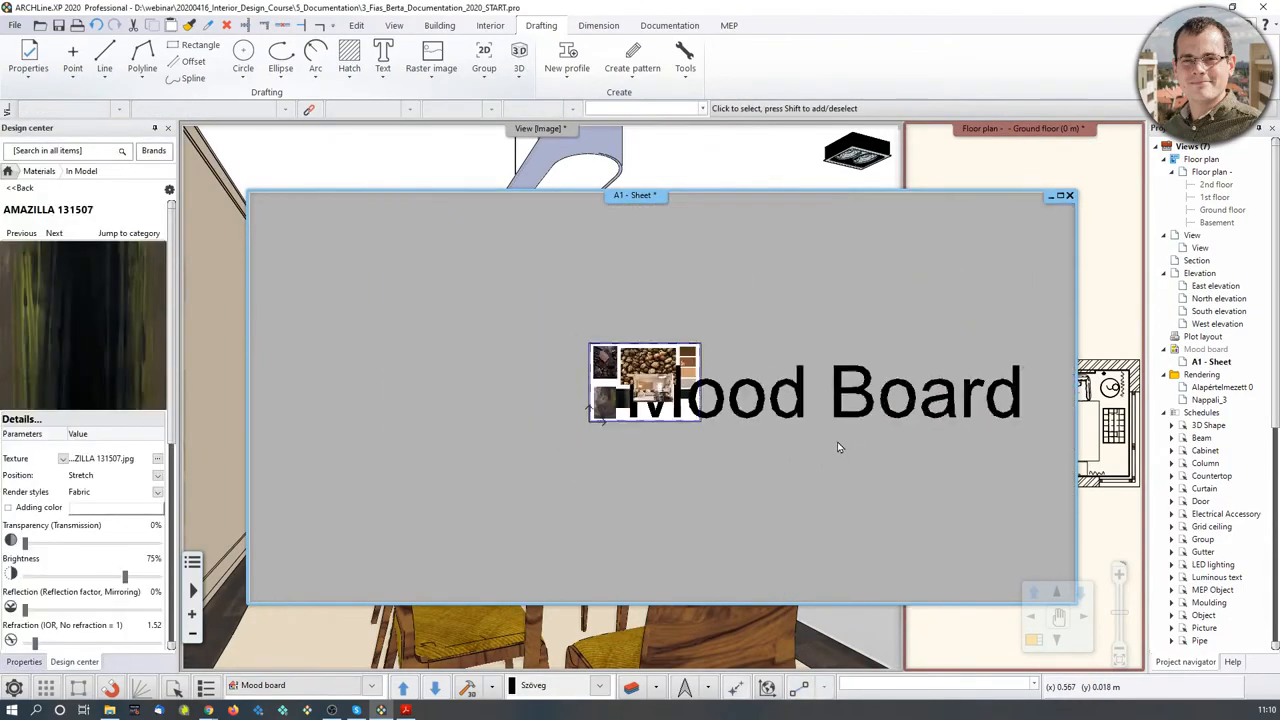
- Select the title, view the ground floor plan, then return the mood board sheet to front
left_click(856, 390)
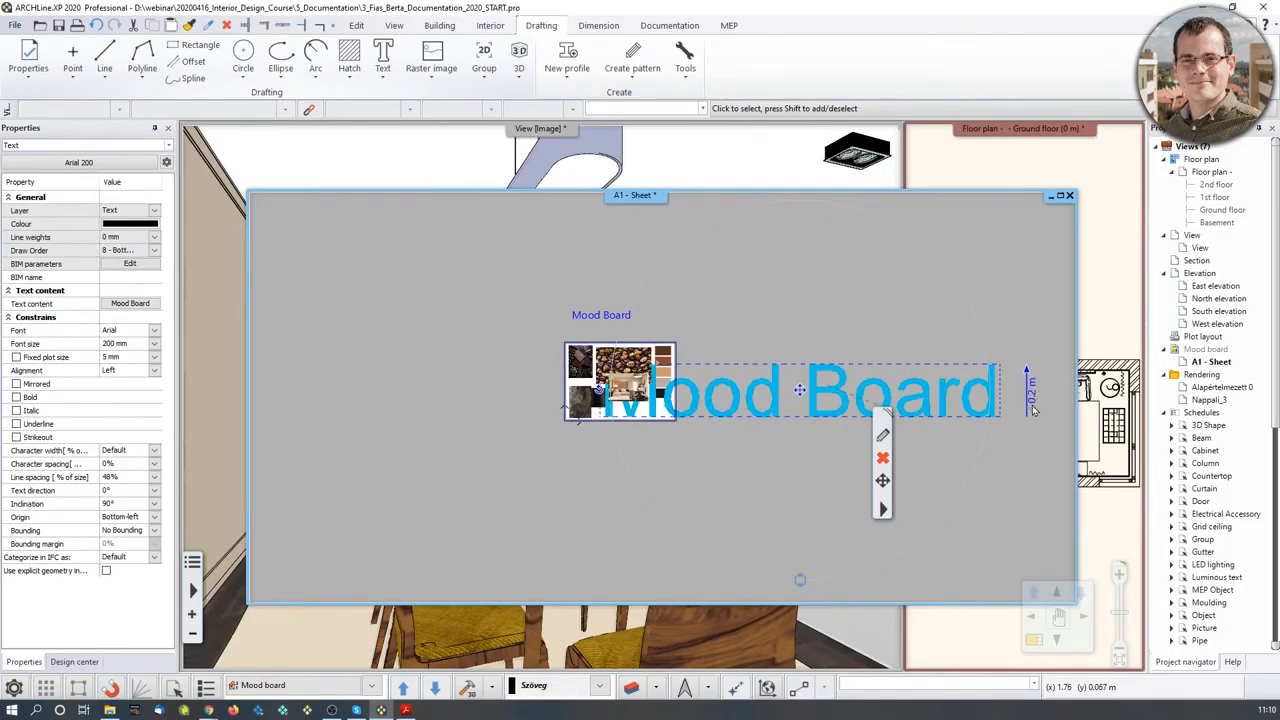
left_click(1098, 308)
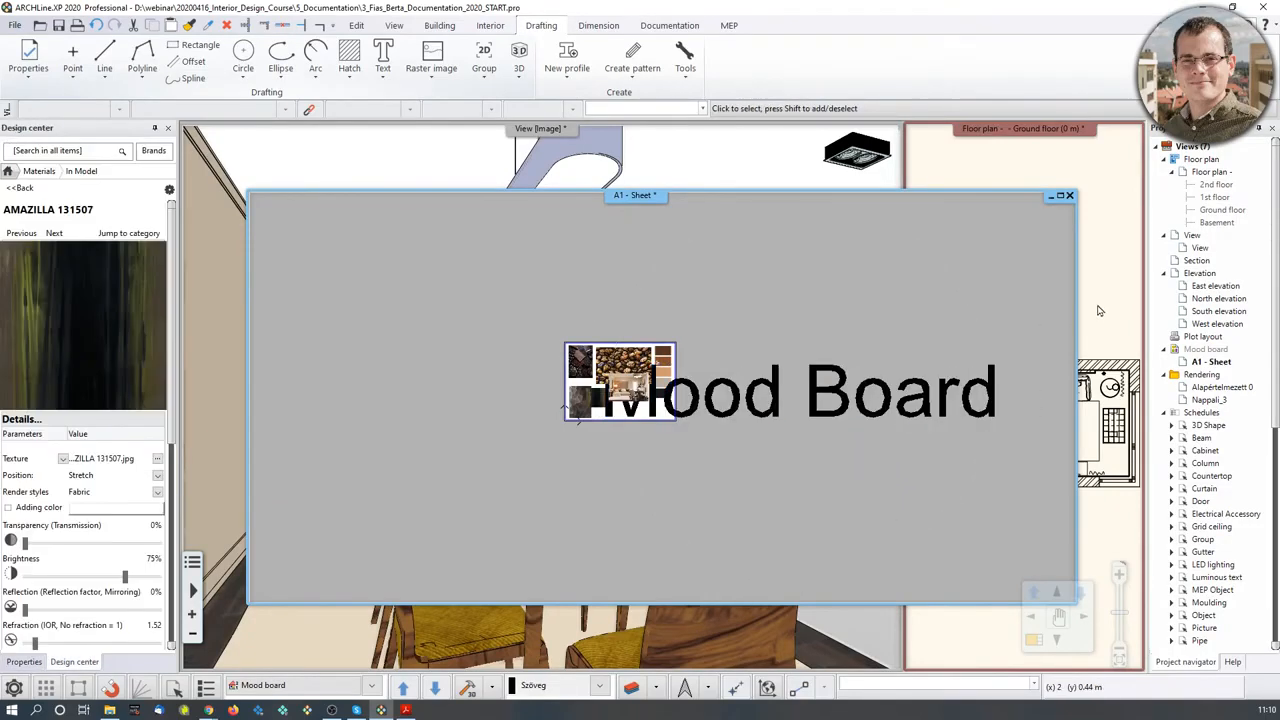
middle_click_drag(1102, 386, 1010, 434)
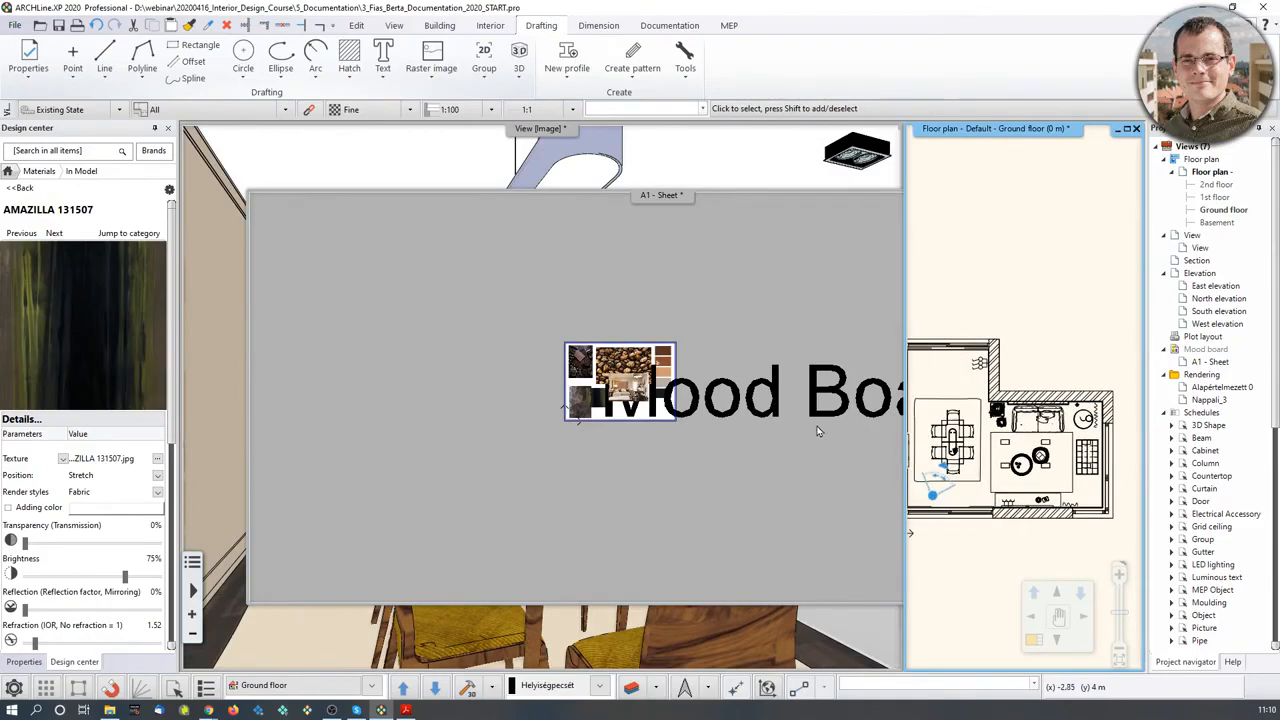
left_click(735, 468)
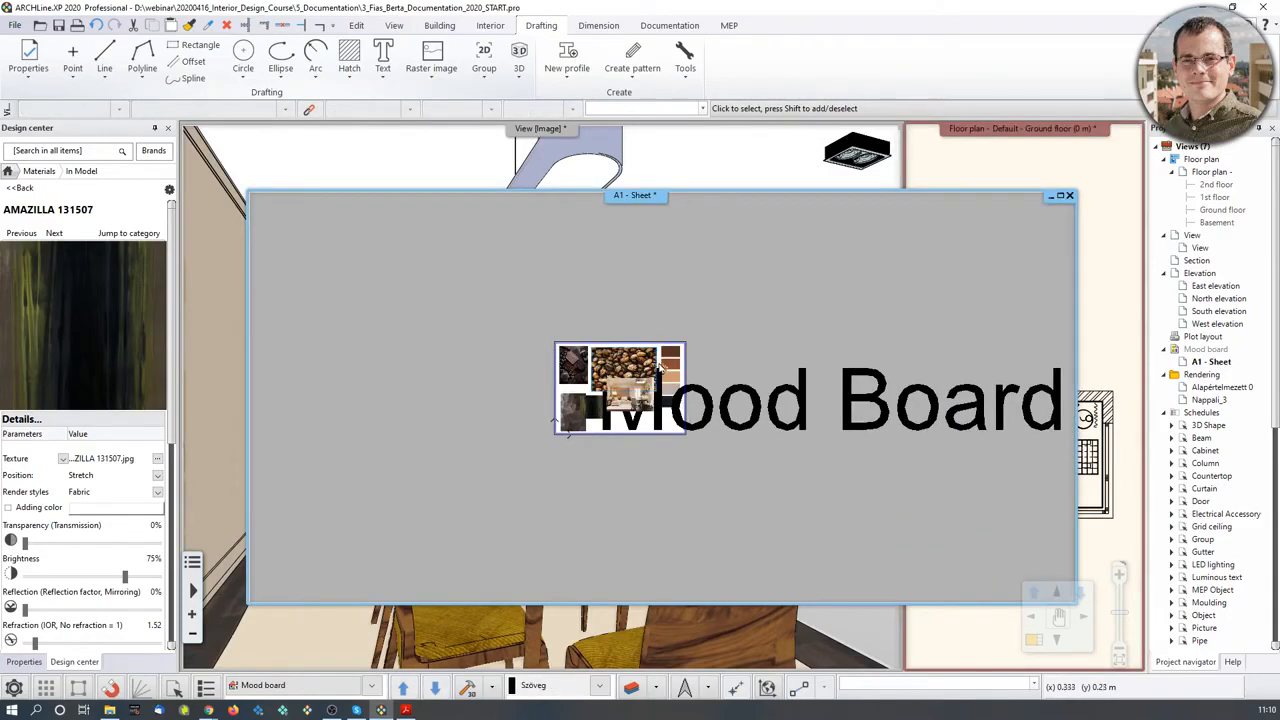
- Reduce the Mood Board title's text height from 0.2 m to 0.02 m
left_click(755, 398)
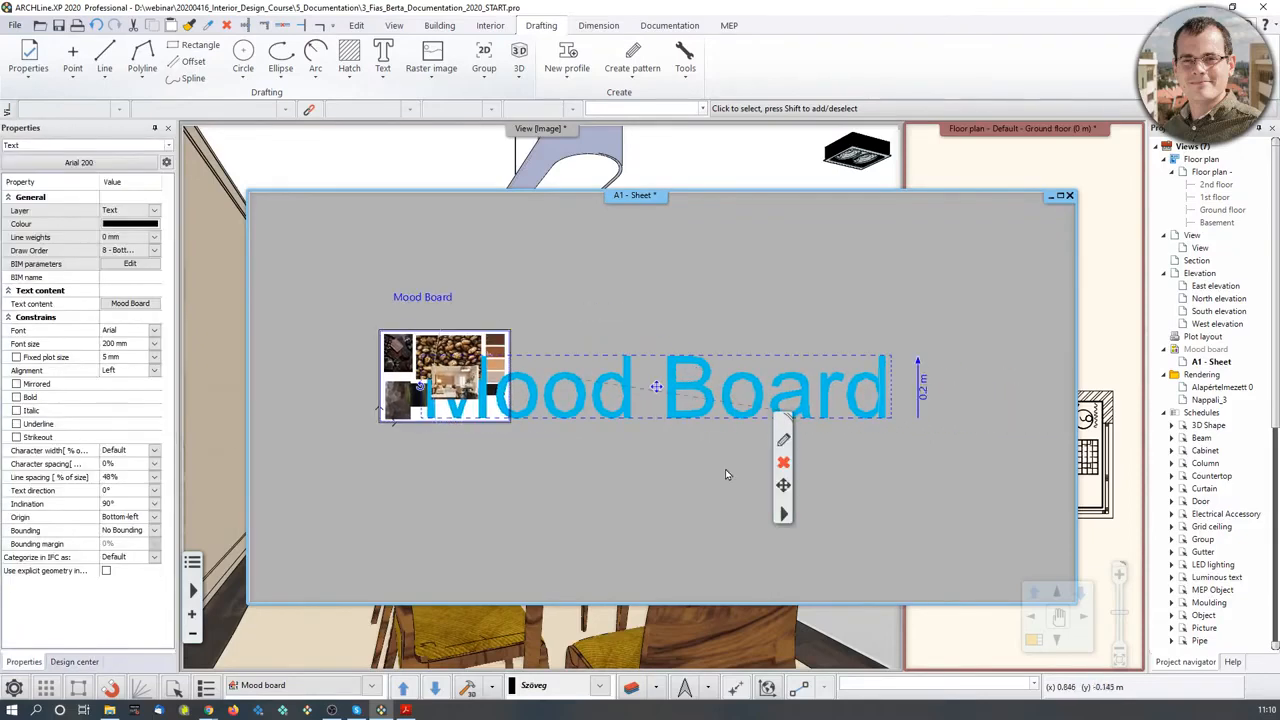
left_click(924, 395)
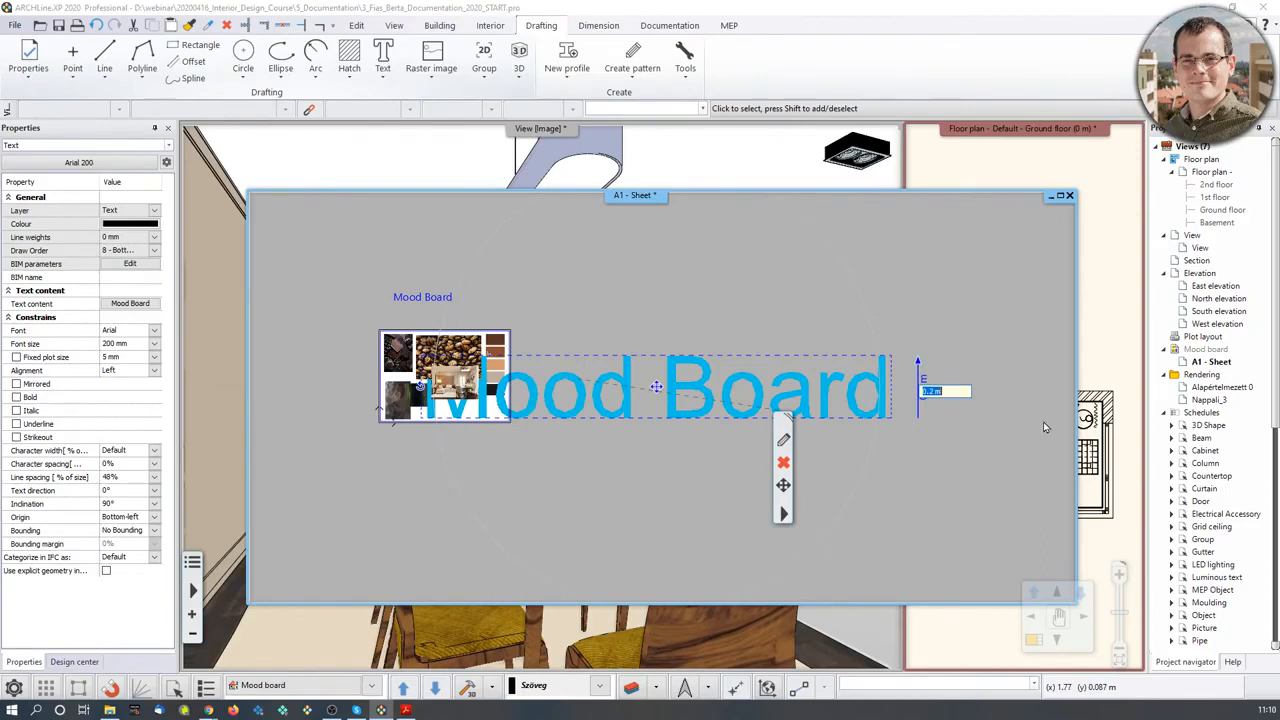
key("Left")
type("0")
key("Escape")
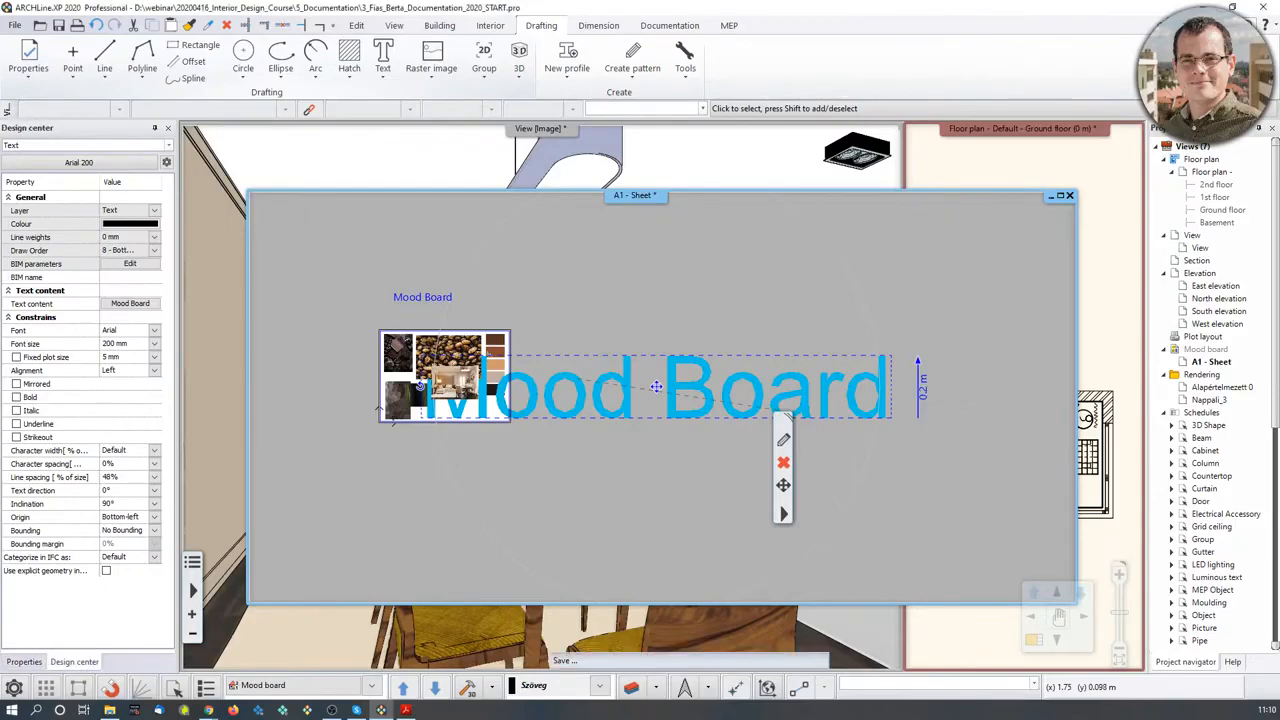
scroll(436, 416, "up", 5)
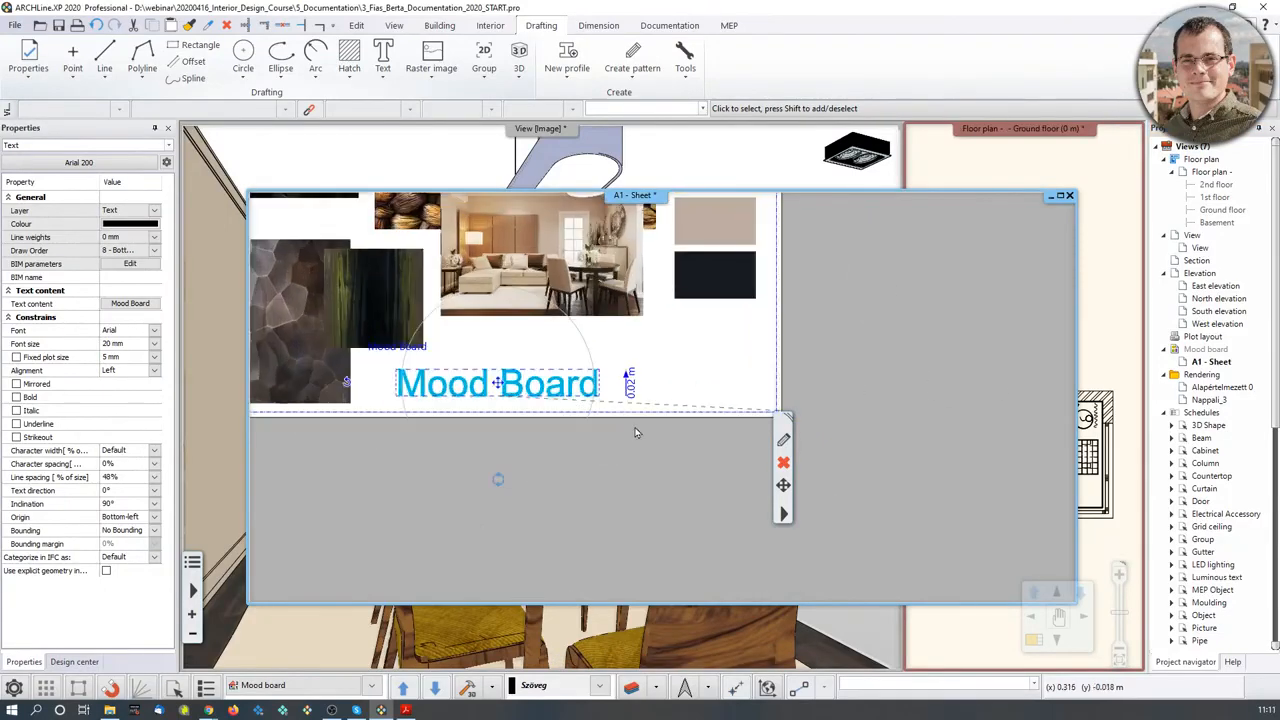
- Move the title beneath the room photo inside the collage
left_click(546, 385)
left_click(585, 401)
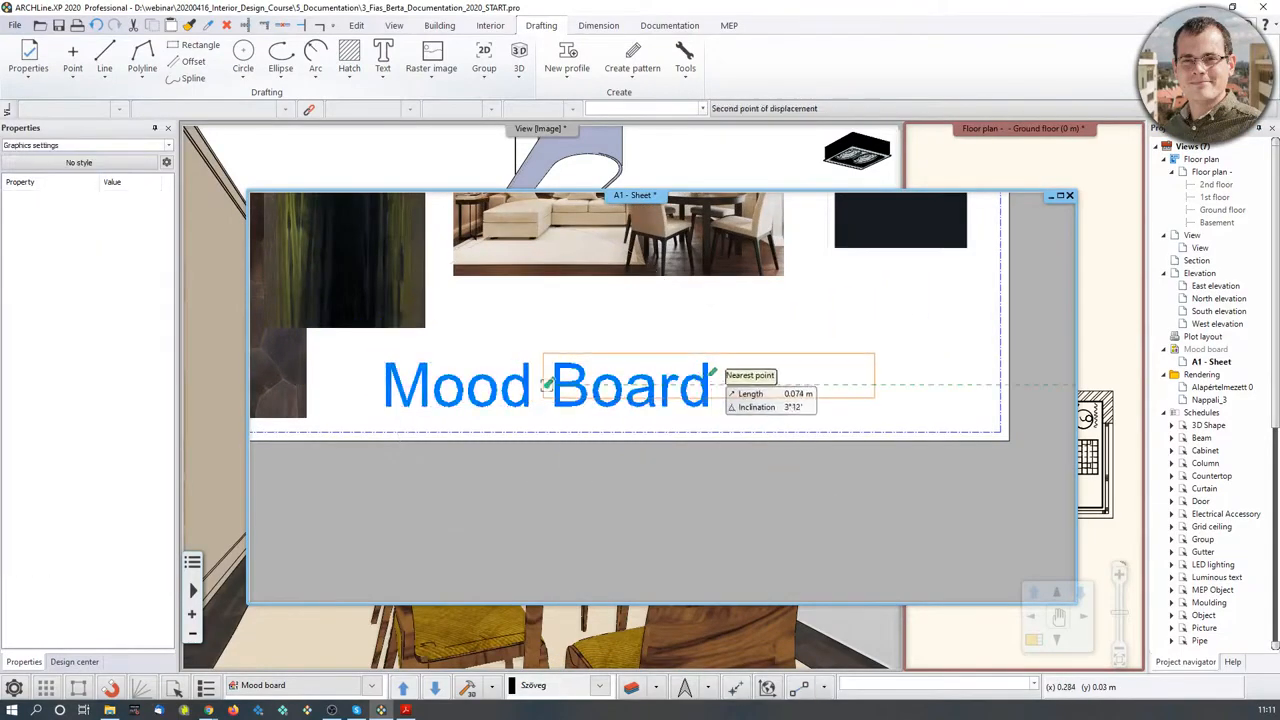
left_click(738, 357)
scroll(806, 460, "down", 3)
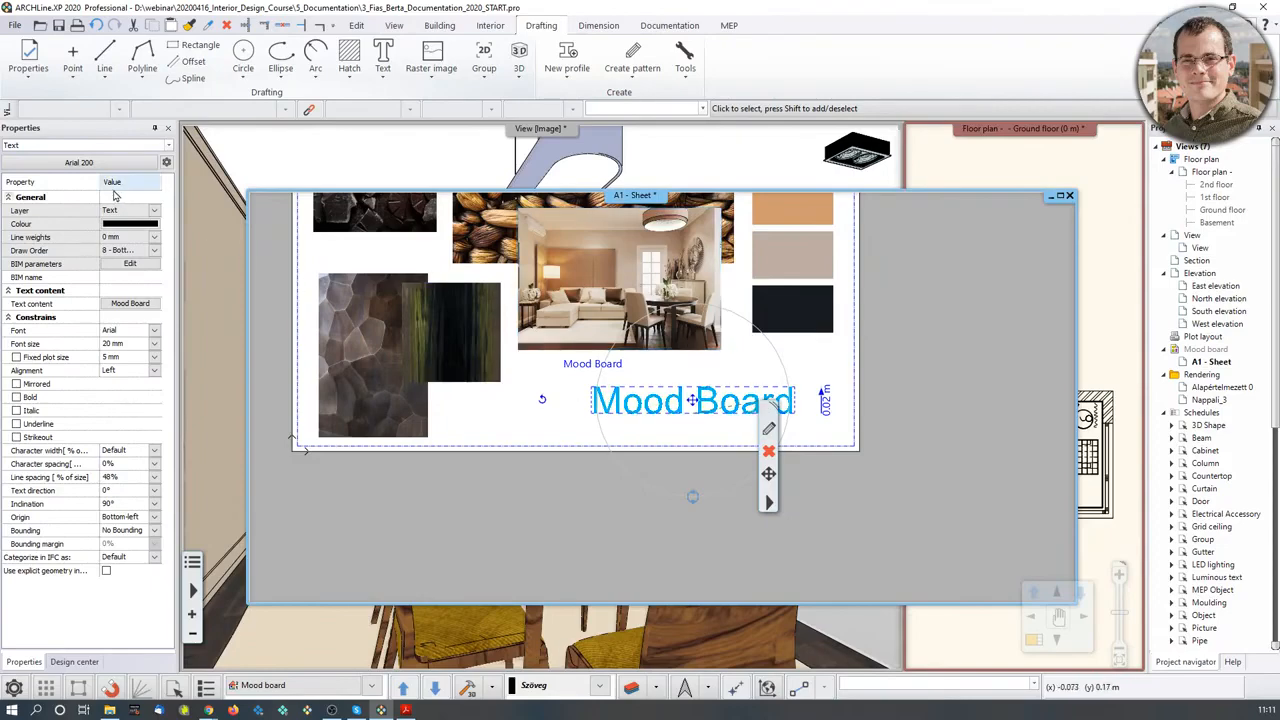
- Change the Mood Board title's font from Arial to Century Gothic and make it bold
left_click(155, 333)
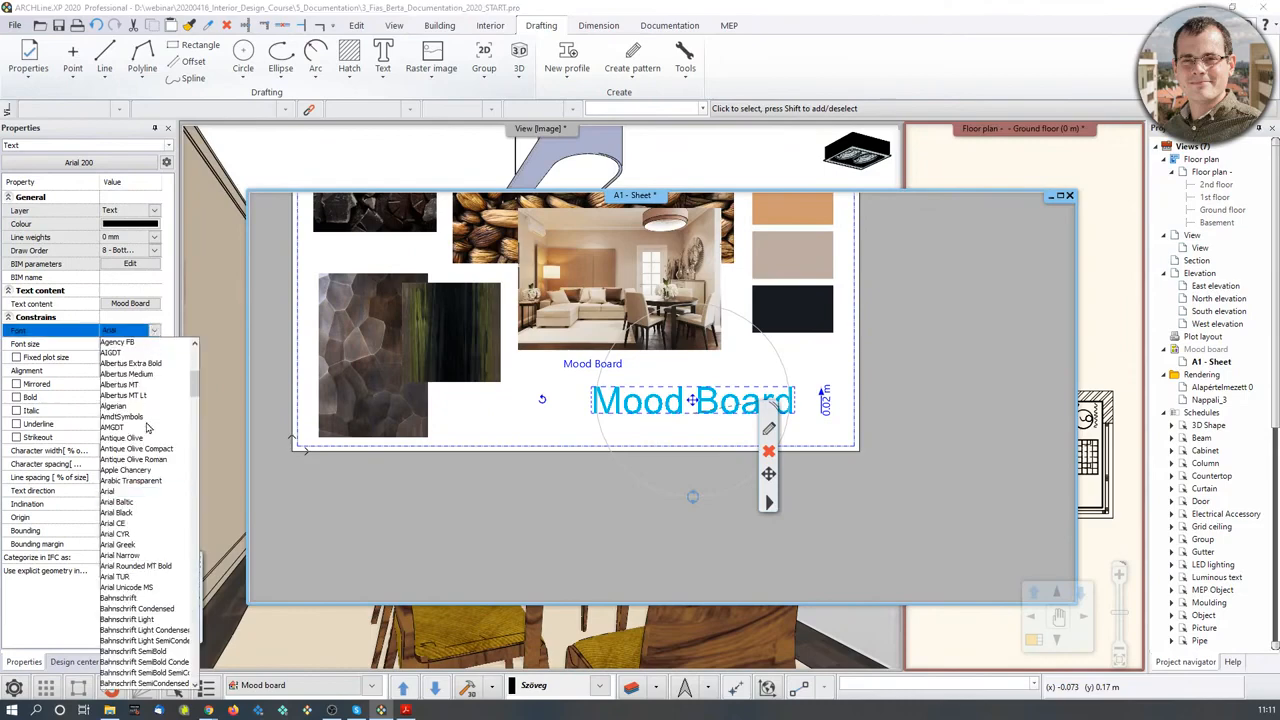
scroll(140, 550, "down", 8)
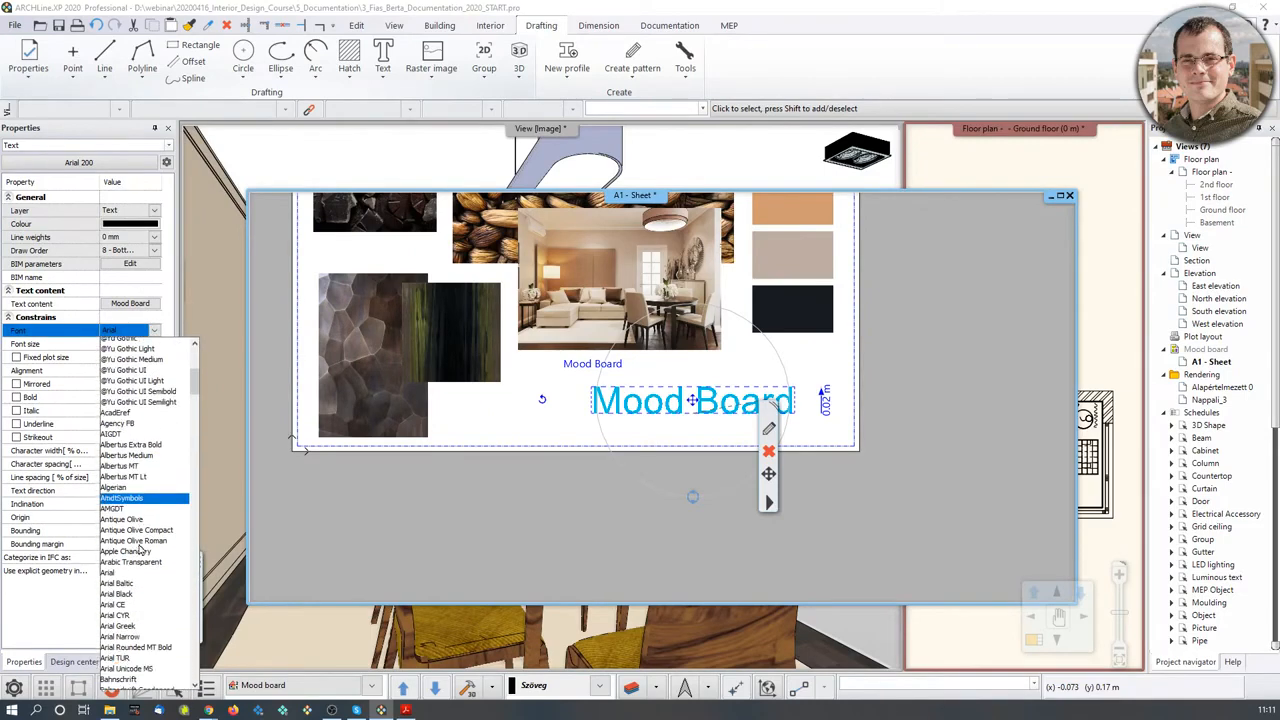
scroll(140, 553, "down", 9)
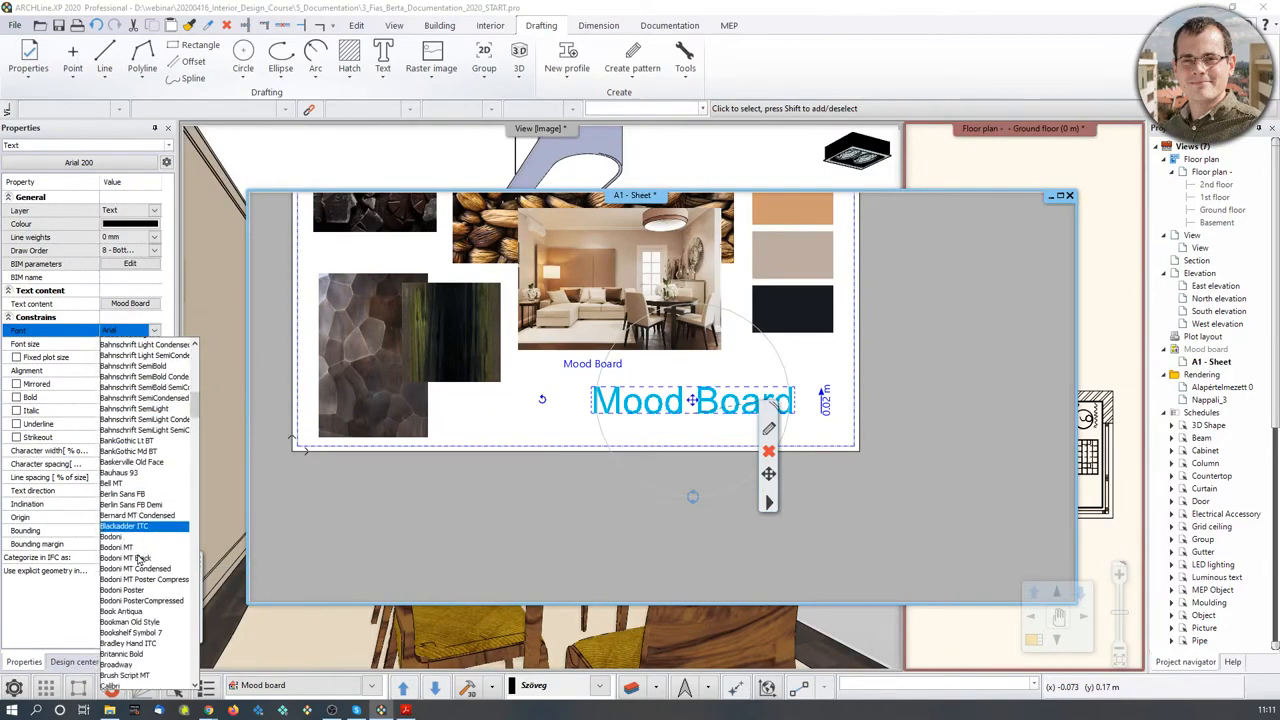
scroll(155, 618, "down", 3)
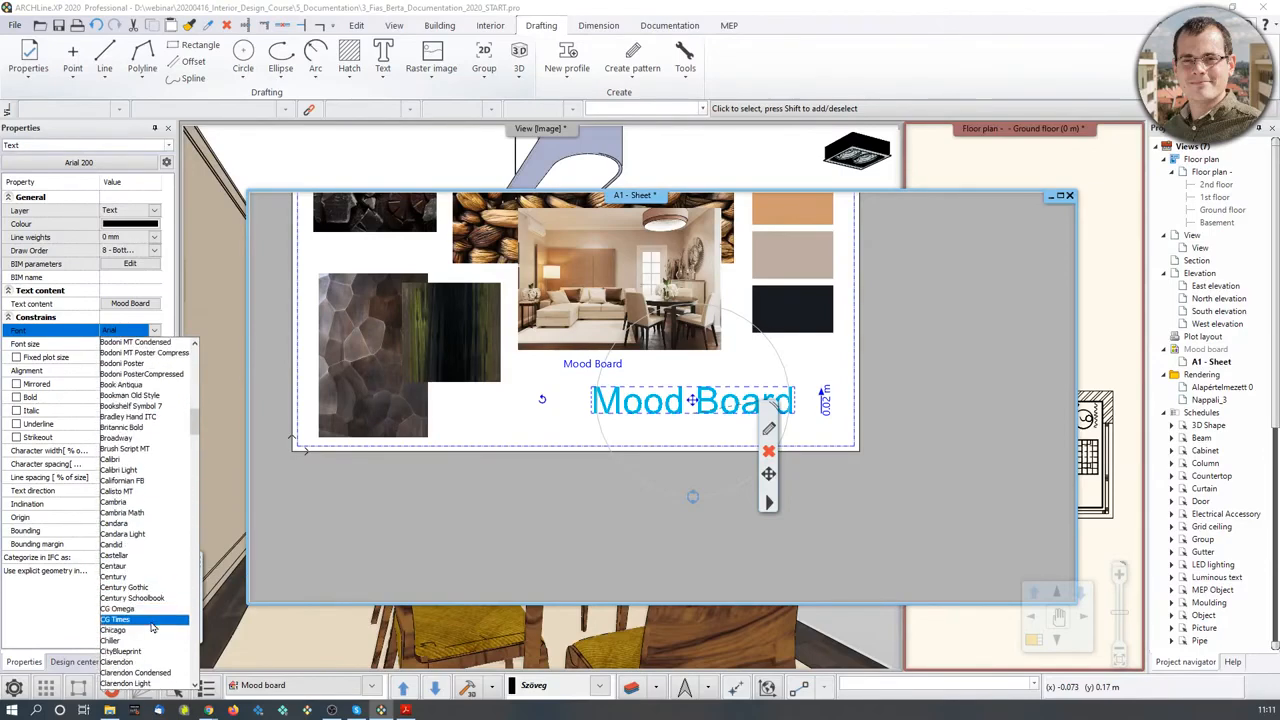
left_click(155, 590)
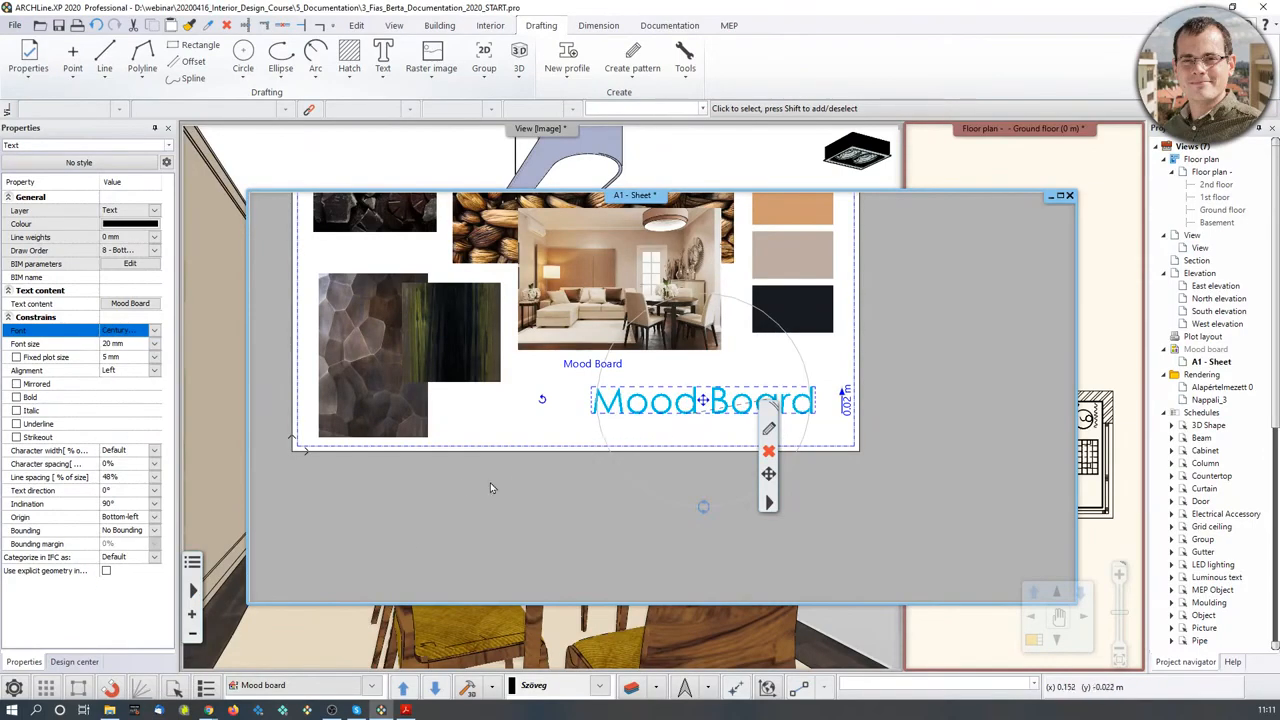
left_click(16, 397)
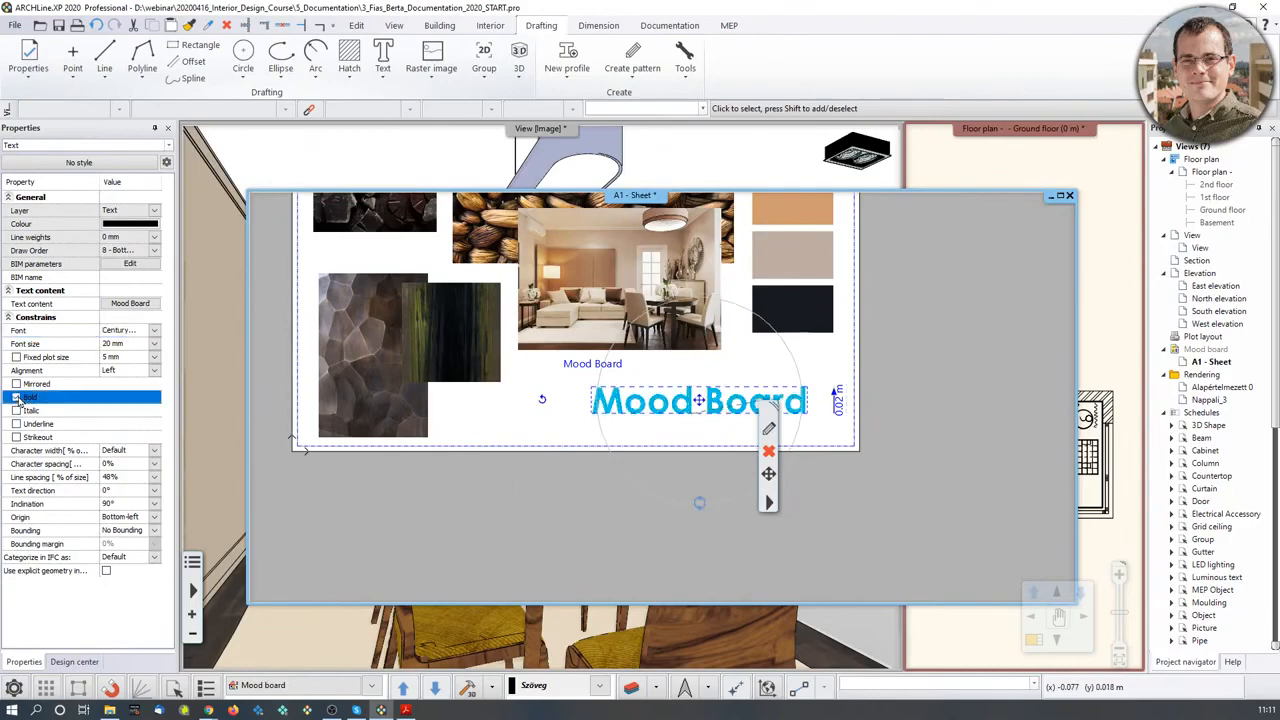
left_click(689, 441)
middle_click_drag(689, 441, 680, 517)
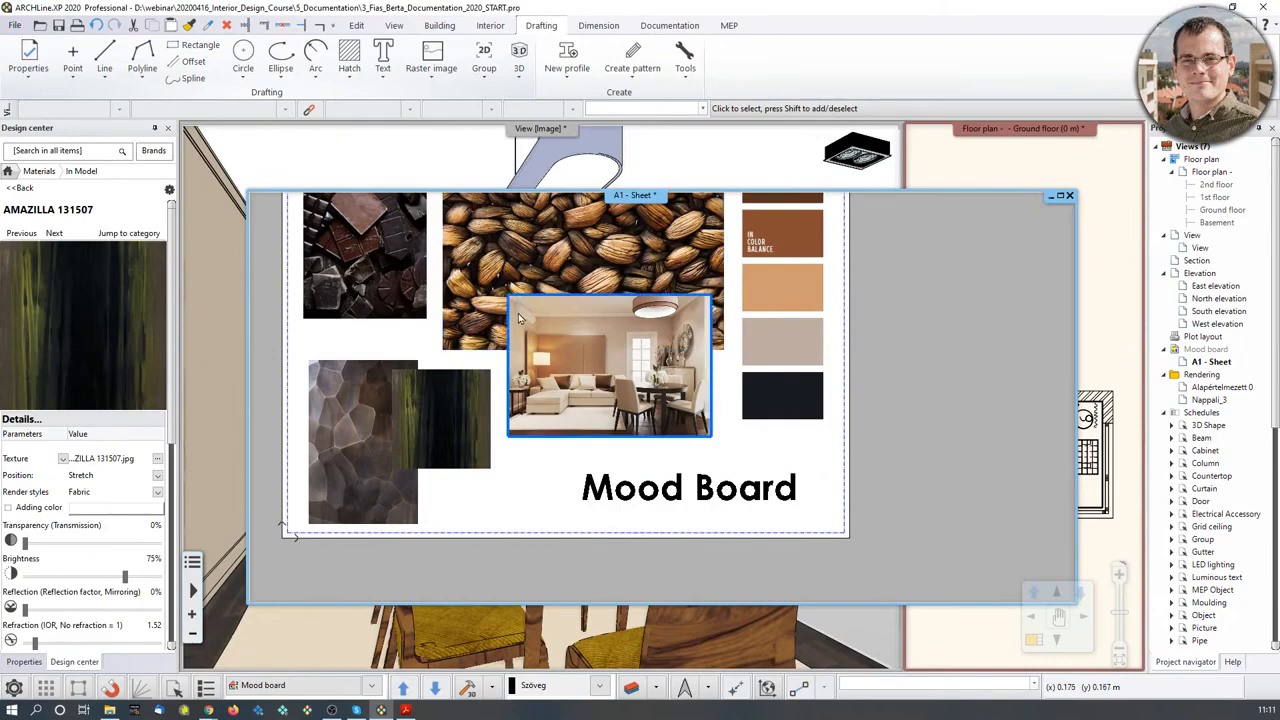
- Colour the Mood Board title RAL 8016 Mahogany brown from the RAL colour table
left_click(668, 488)
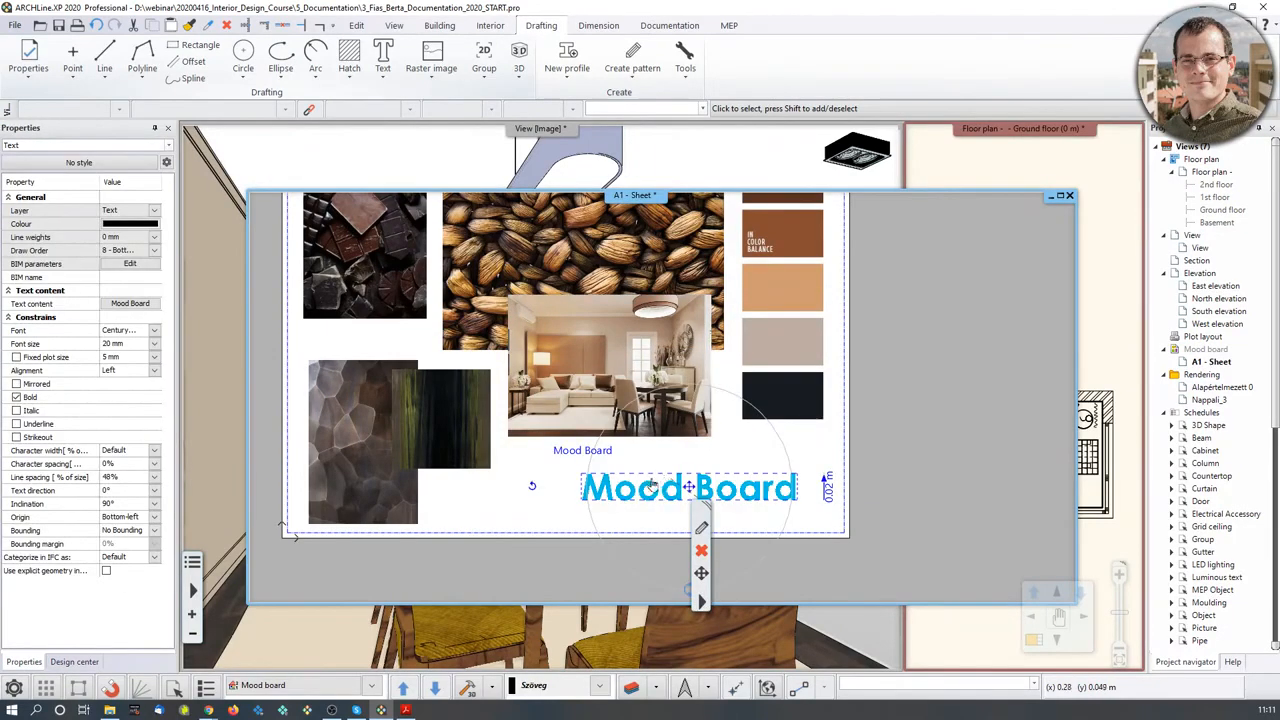
left_click(146, 229)
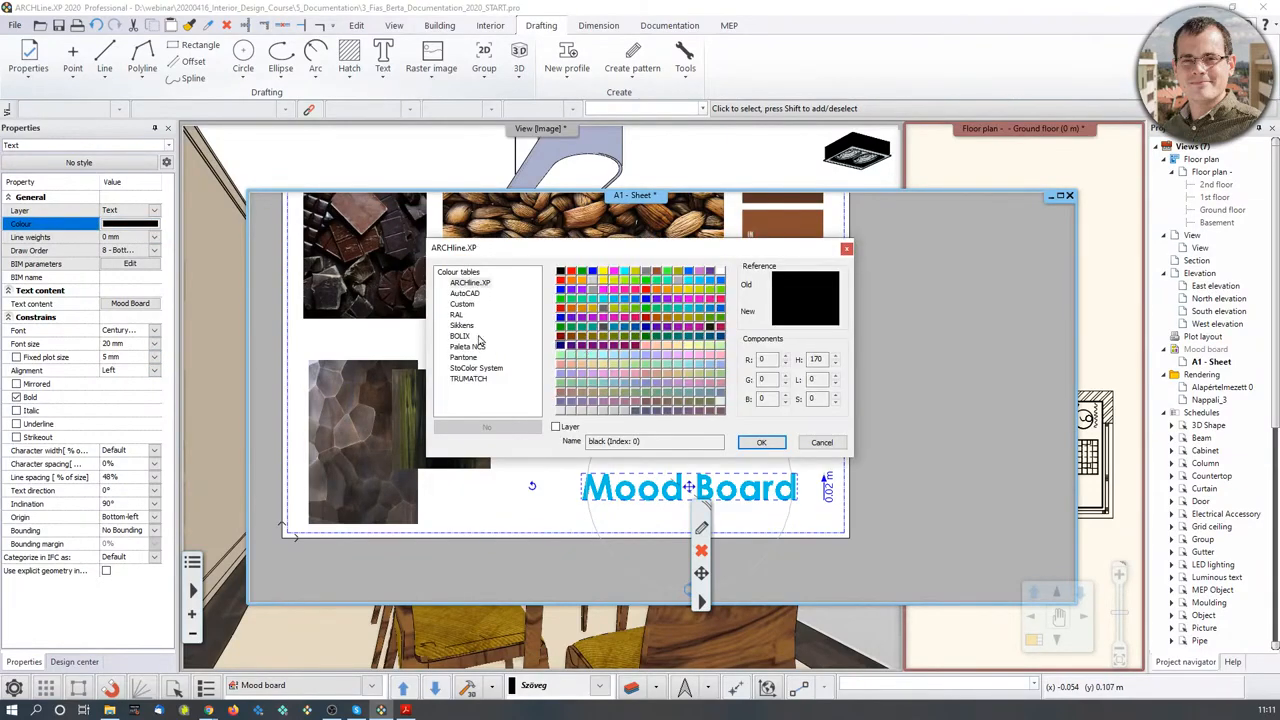
left_click(456, 315)
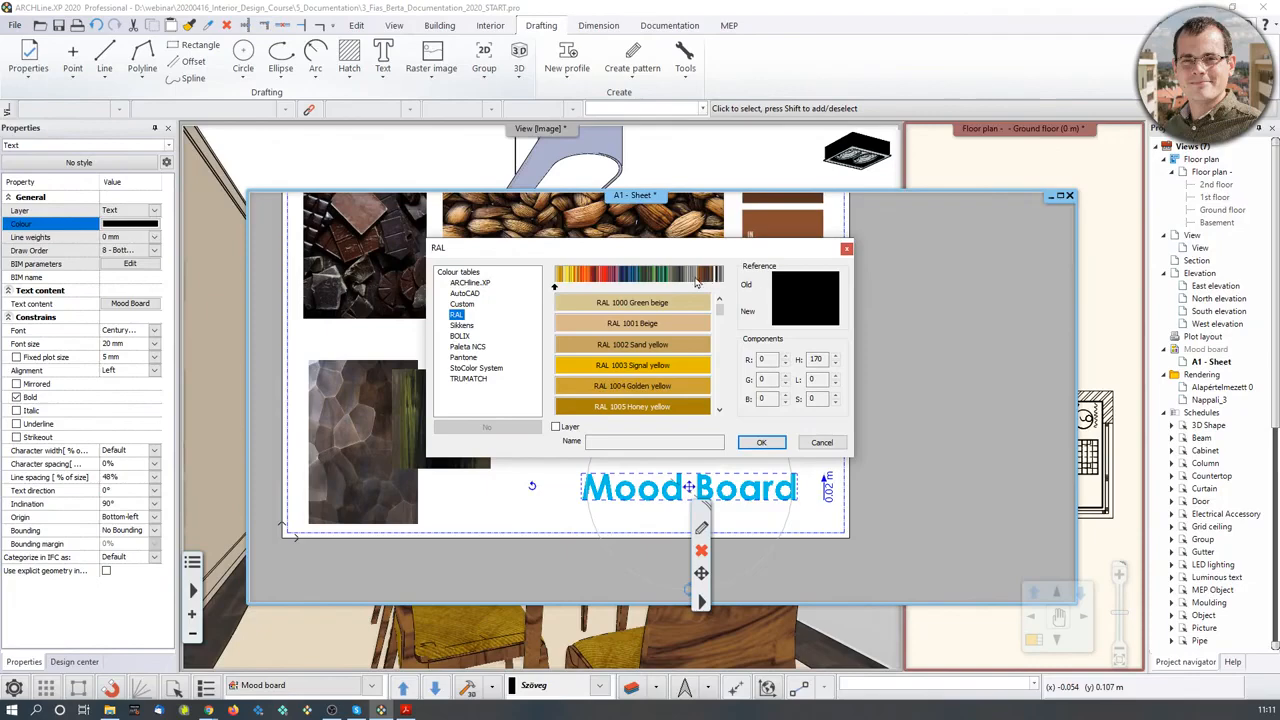
left_click(707, 283)
left_click(667, 345)
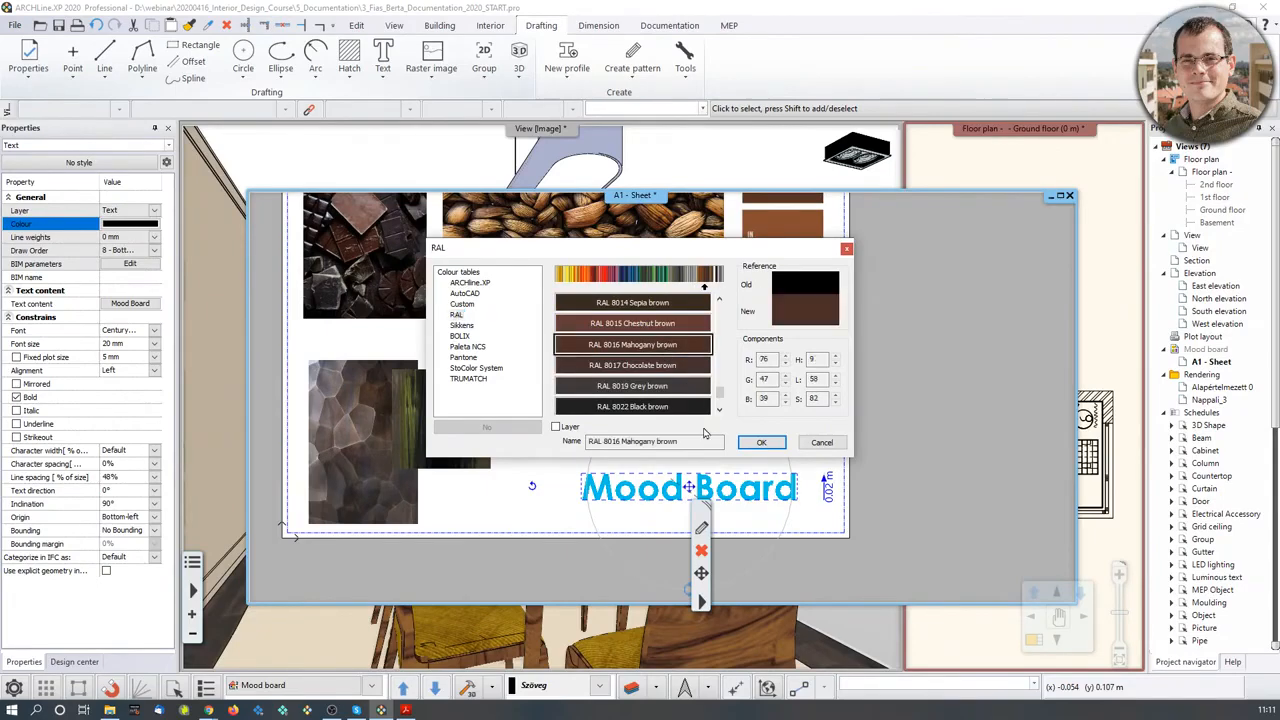
left_click(759, 445)
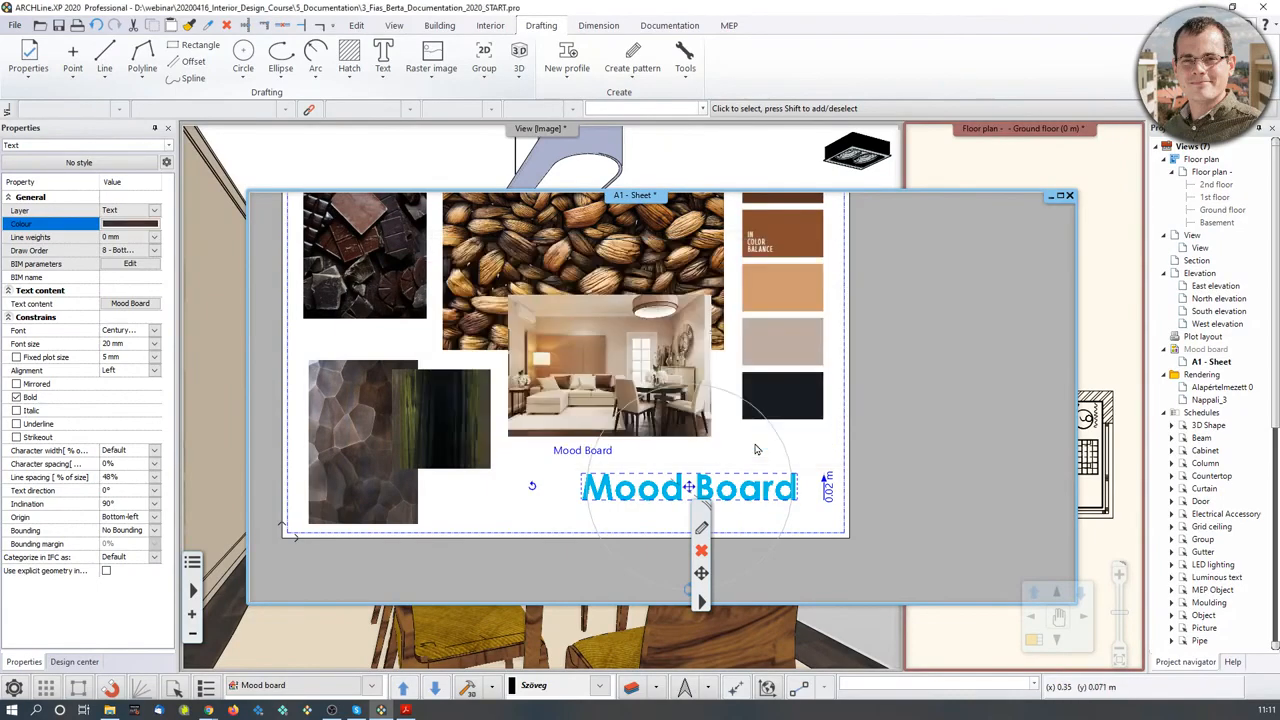
left_click(936, 464)
scroll(710, 480, "down", 1)
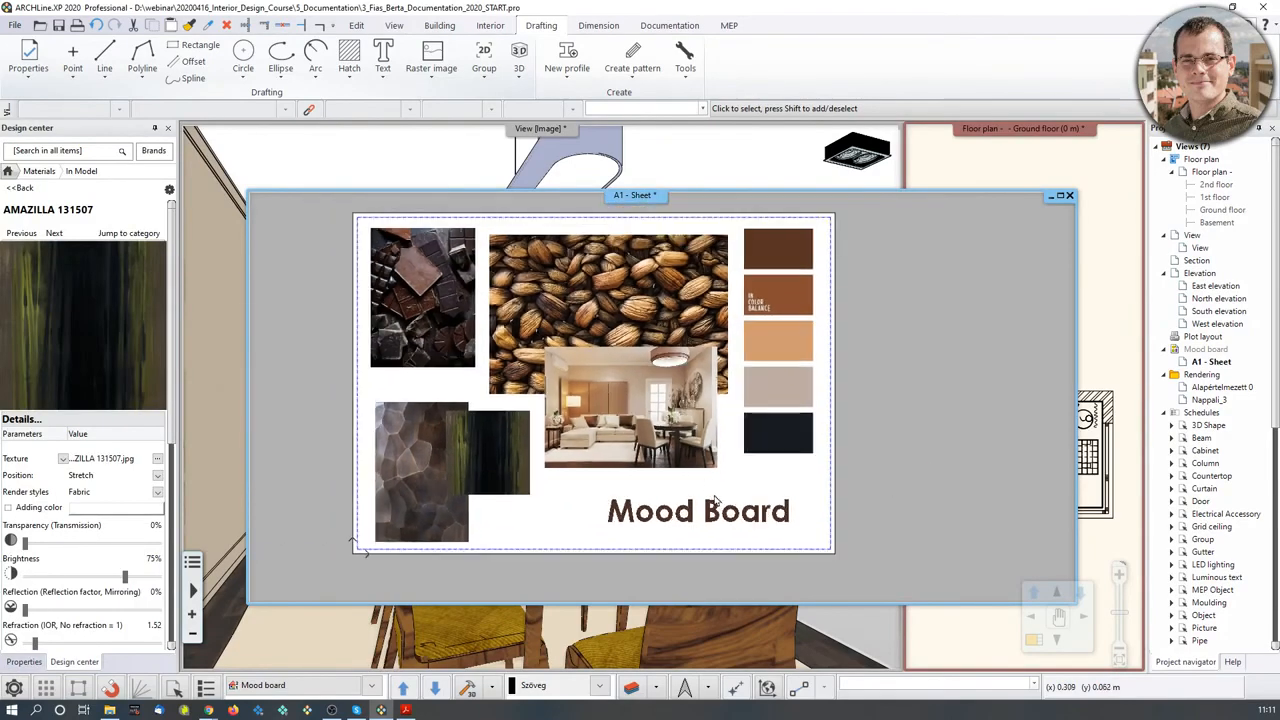
left_click(630, 452)
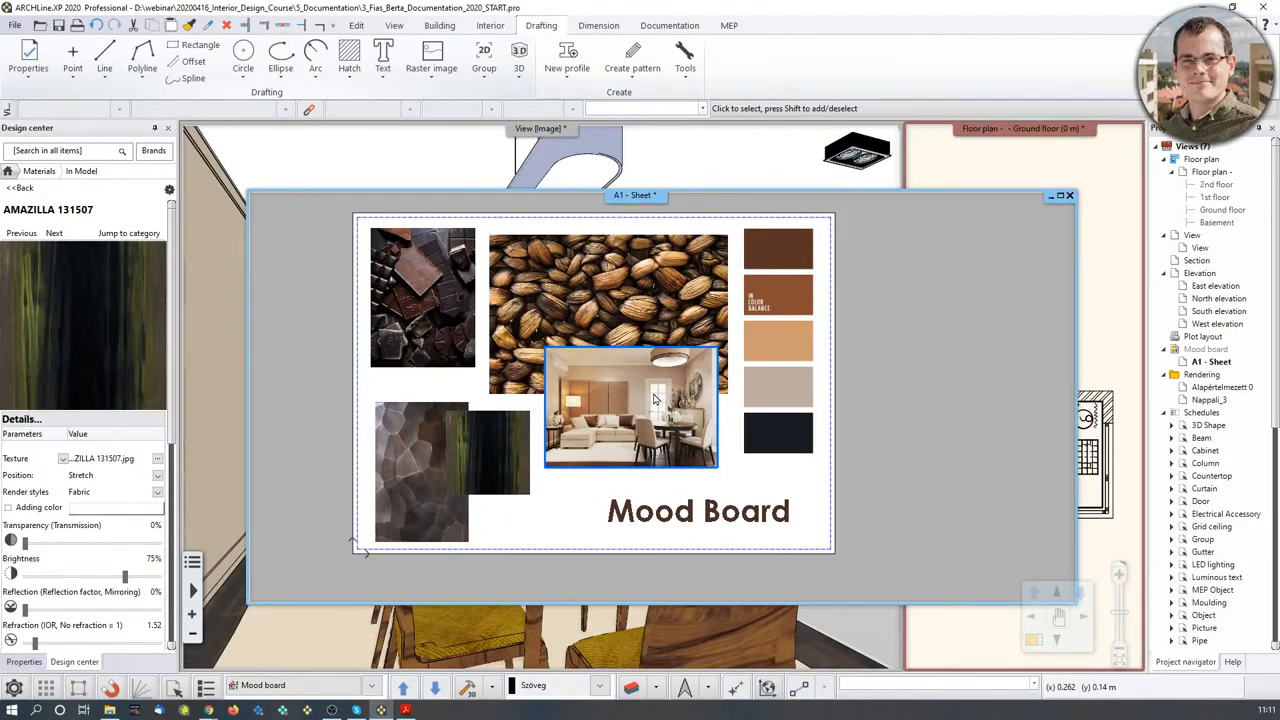
- Bring the floor plan forward, then put the dining-room 3D view in front of it
left_click(971, 266)
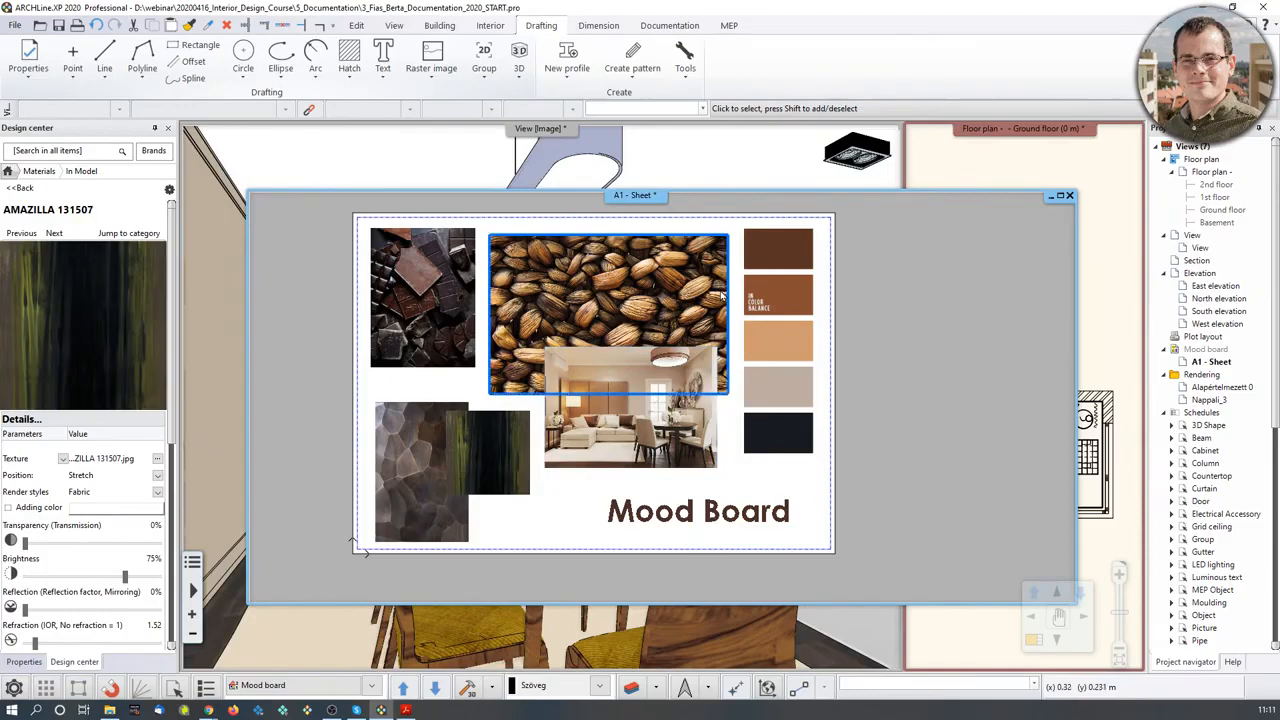
scroll(735, 312, "down", 2)
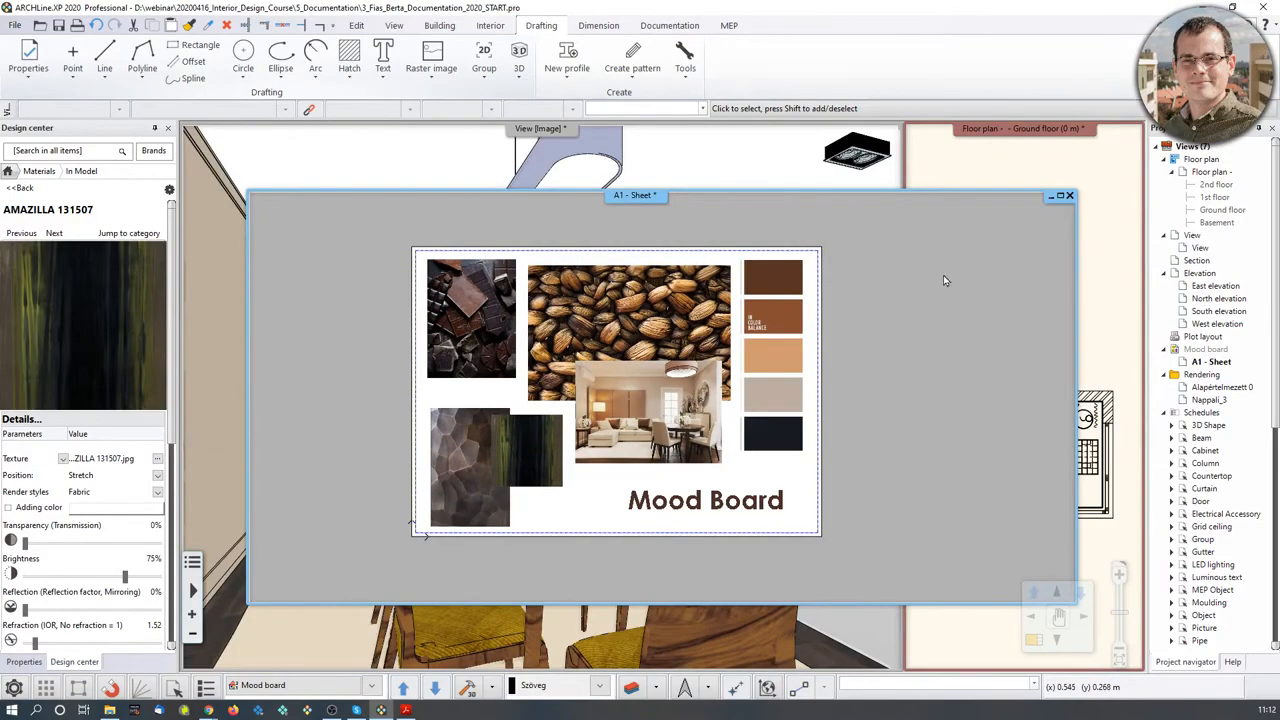
left_click(1012, 174)
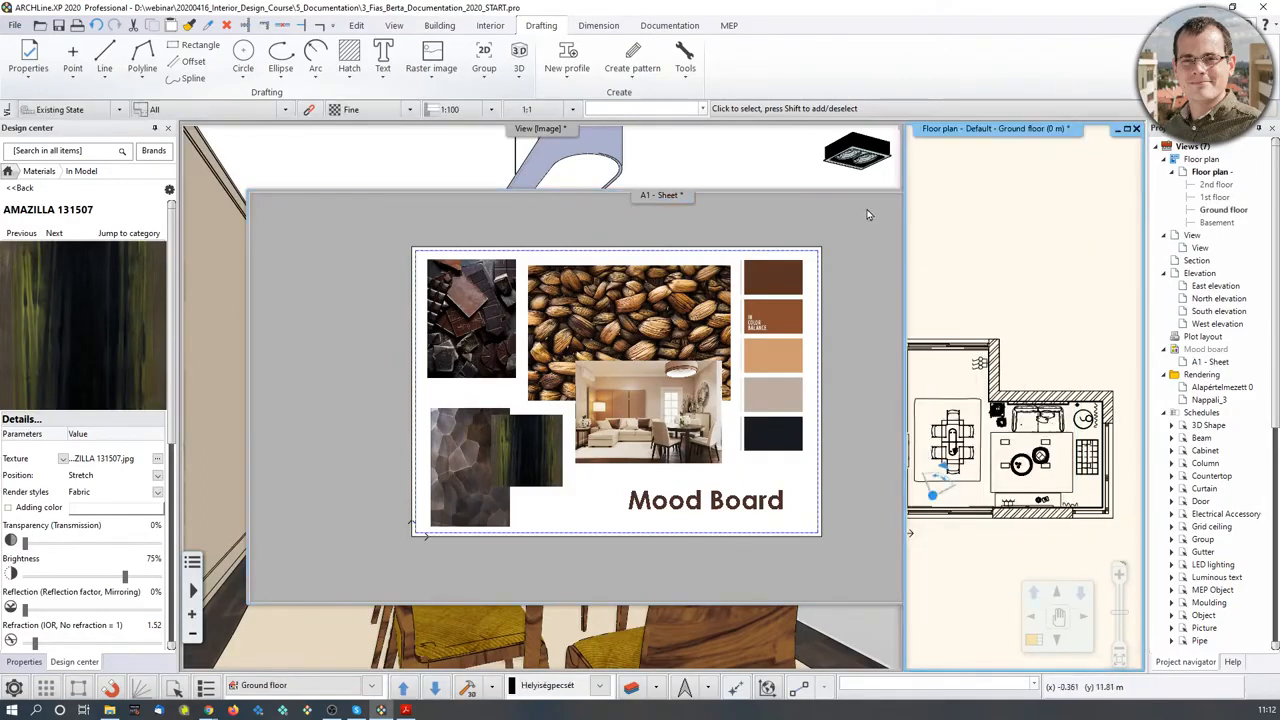
left_click(730, 152)
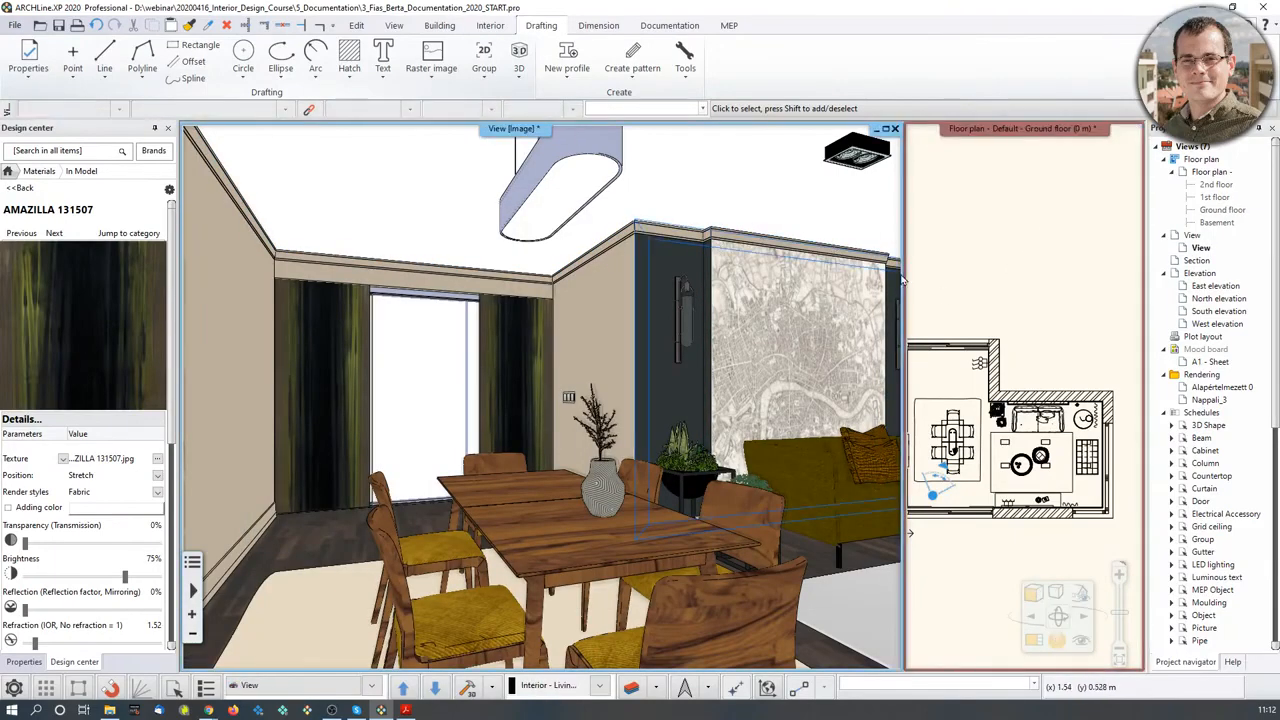
- Enlarge the mood board sheet, centre it, check the colour swatches, then restore the tiled layout
left_click(1035, 643)
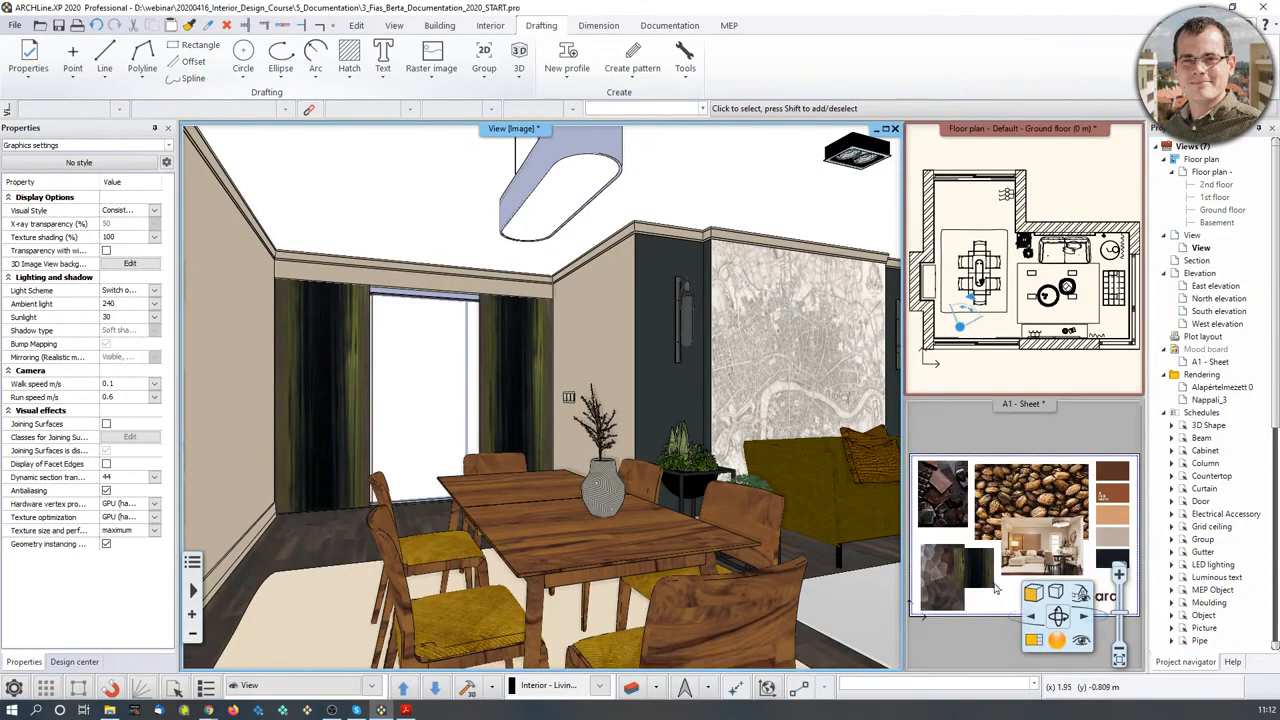
left_click(969, 432)
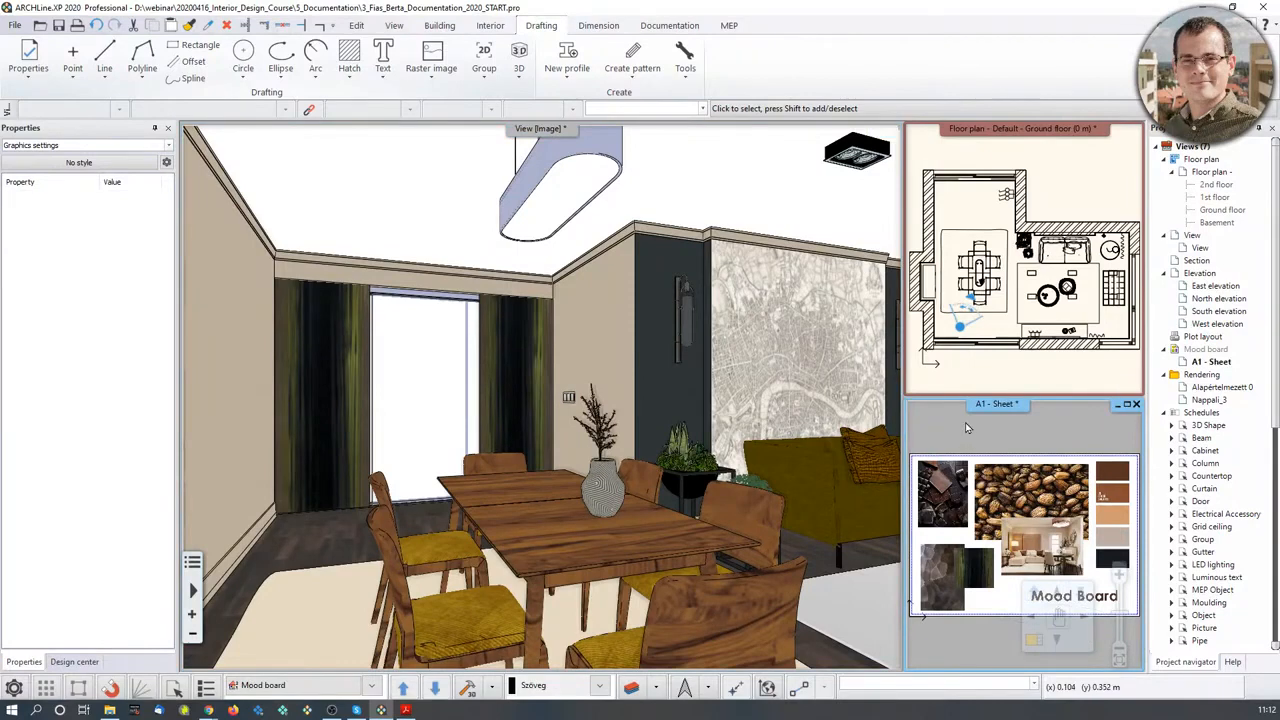
key("F11")
key("F11")
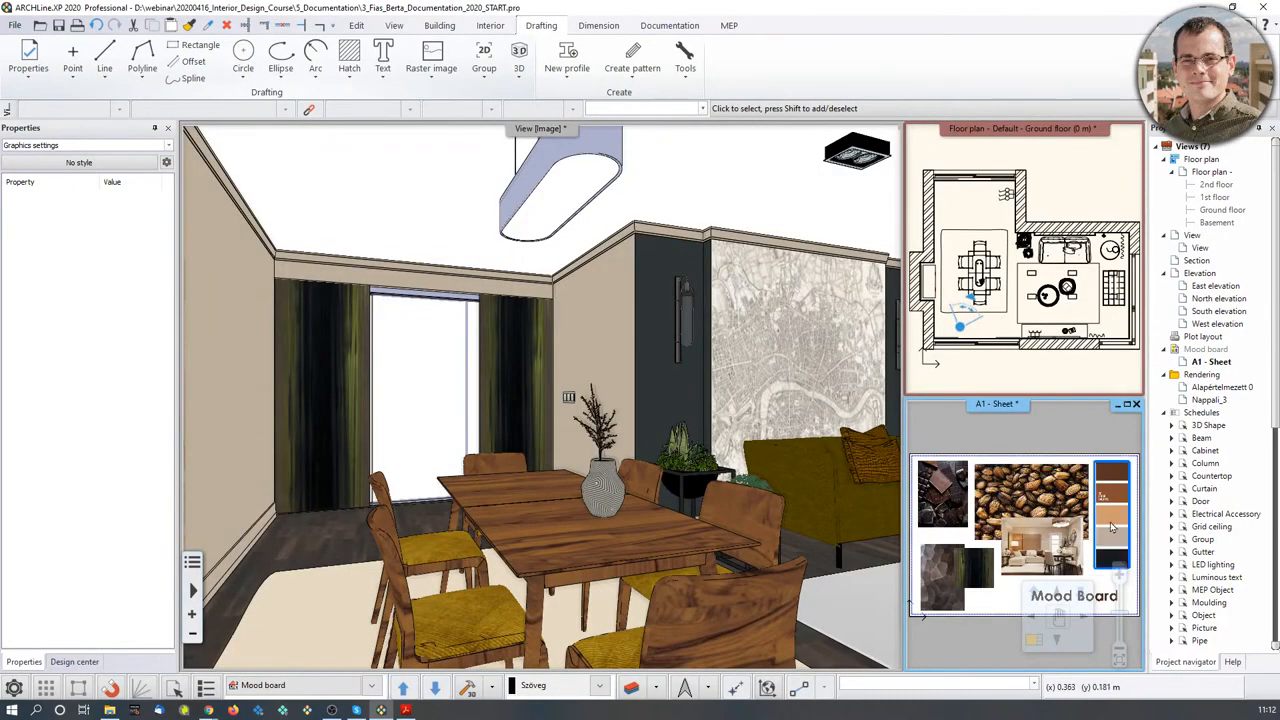
key("F11")
scroll(552, 320, "up", 7)
middle_click_drag(306, 252, 665, 402)
scroll(665, 402, "down", 1)
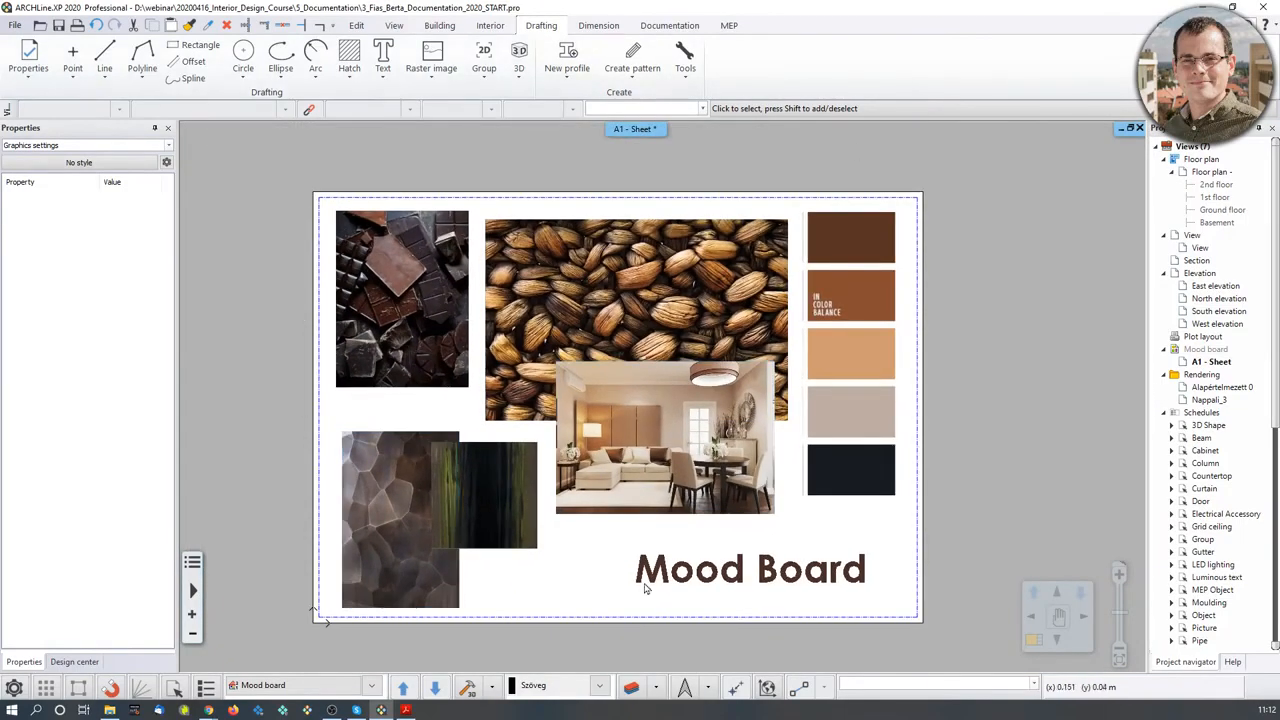
left_click(893, 213)
left_click(955, 356)
key("F11")
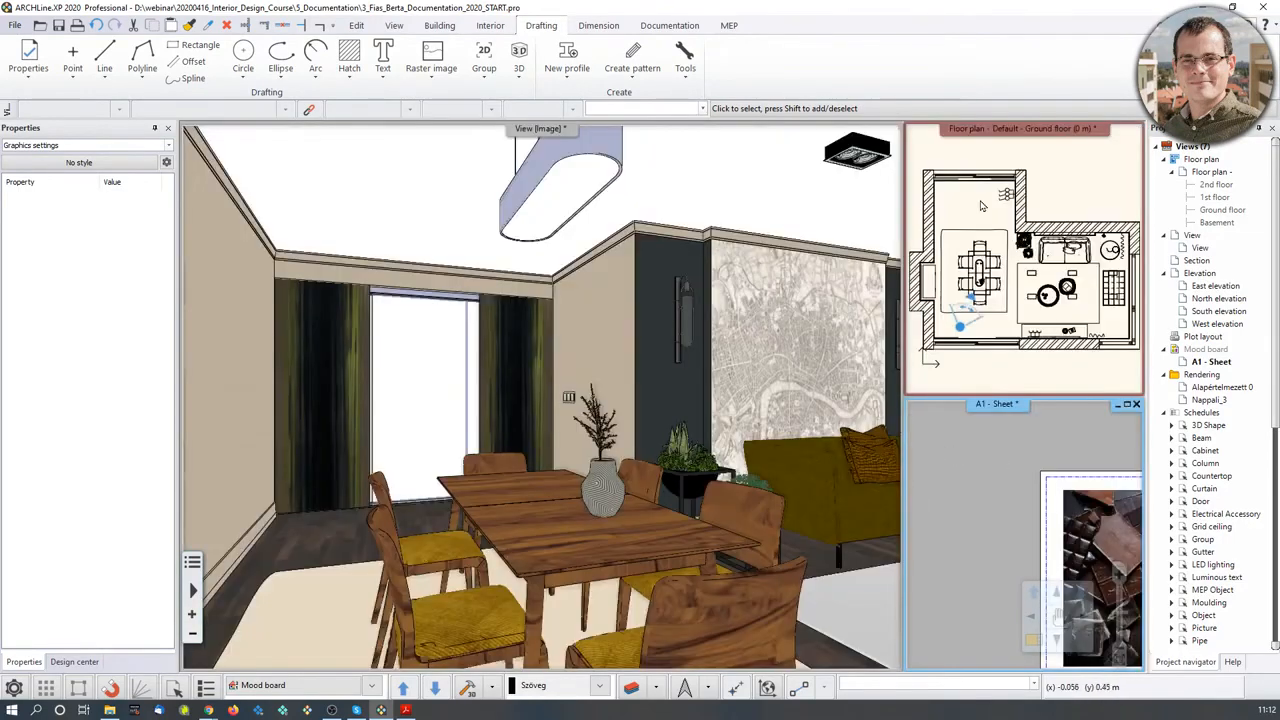
- Enlarge the floor plan, zoom and centre it, then return to the tiled views
left_click(1091, 174)
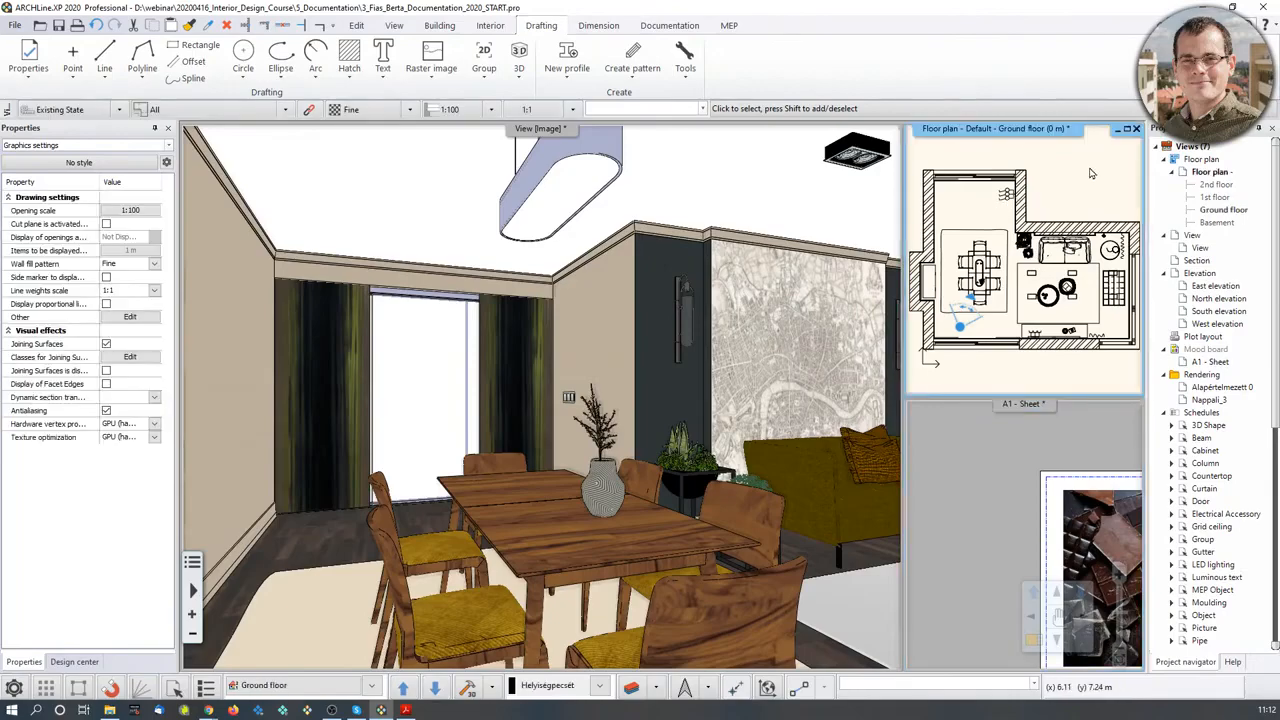
key("F11")
middle_click_drag(312, 310, 574, 462)
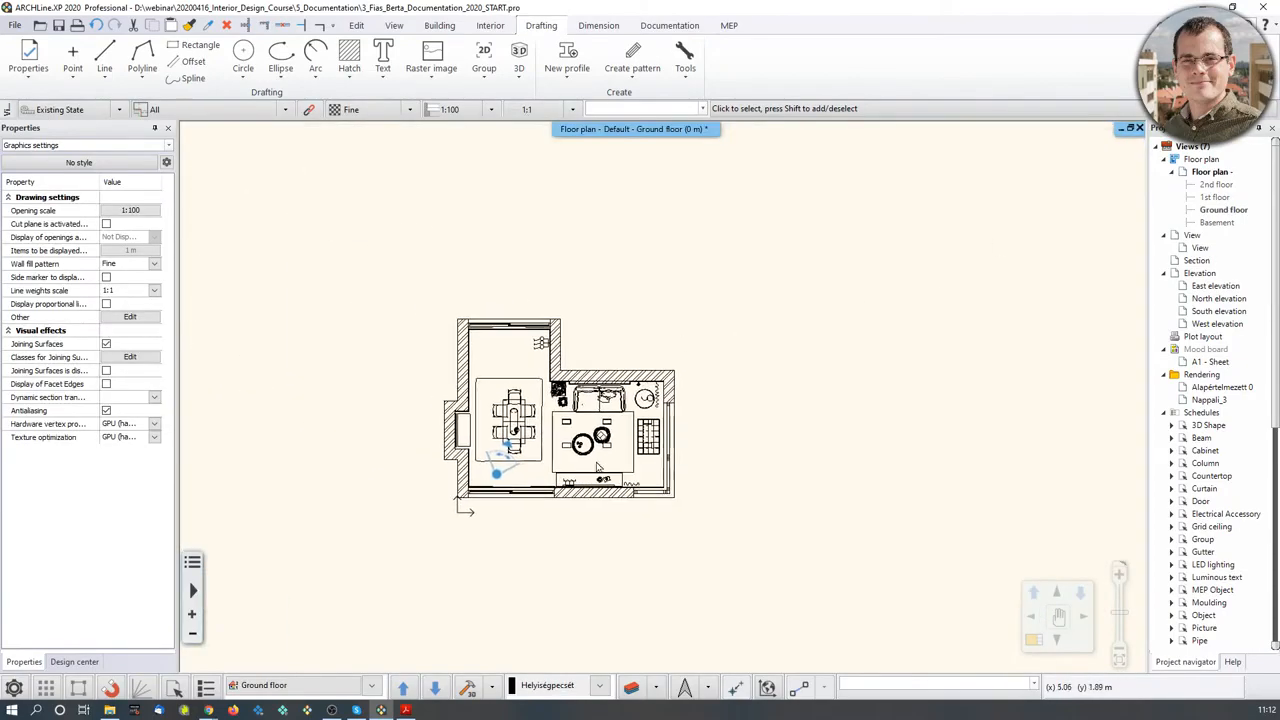
scroll(588, 446, "up", 4)
middle_click_drag(602, 344, 607, 402)
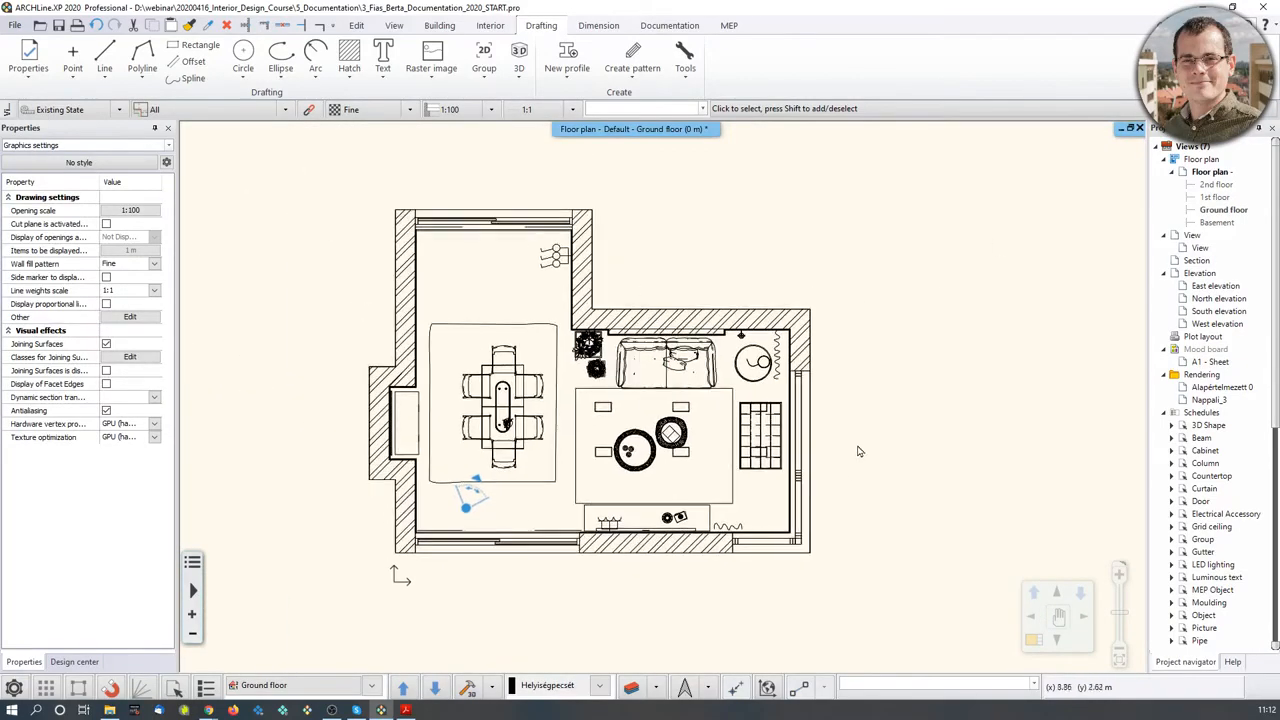
key("F11")
- Fit the whole floor plan in view and move it into the large main pane
scroll(1017, 259, "down", 4)
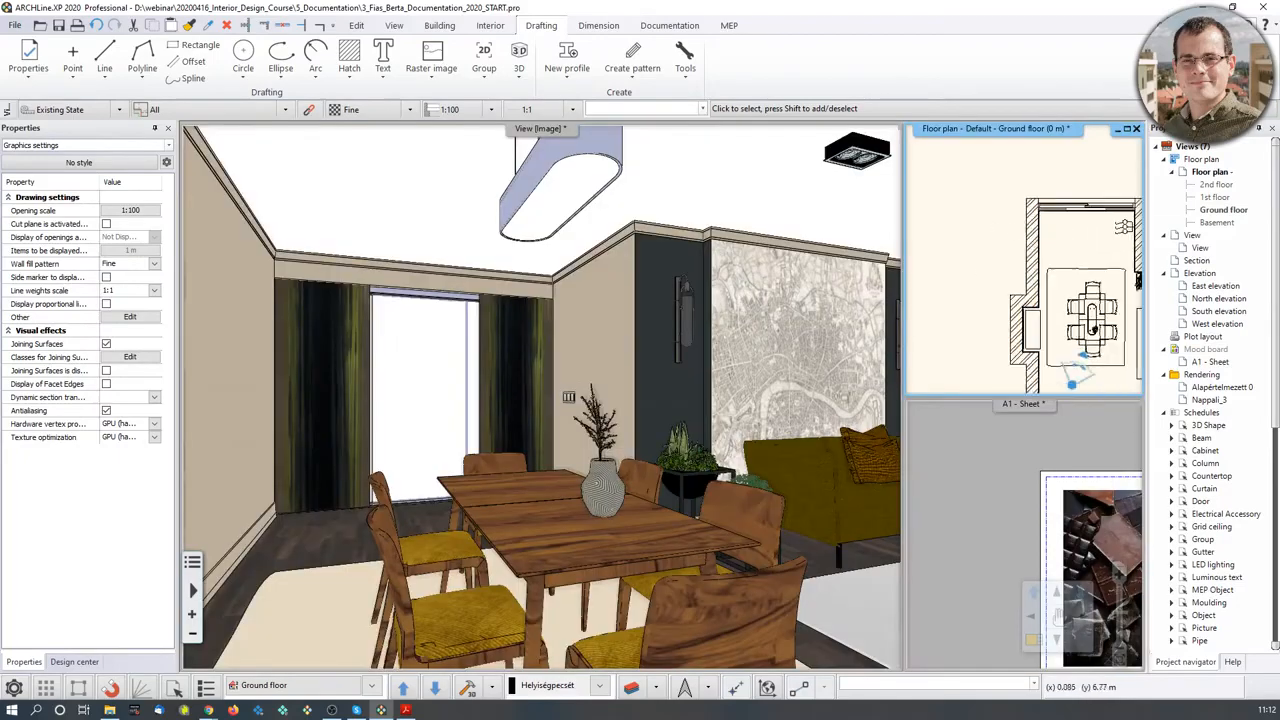
middle_click_drag(1048, 275, 1020, 253)
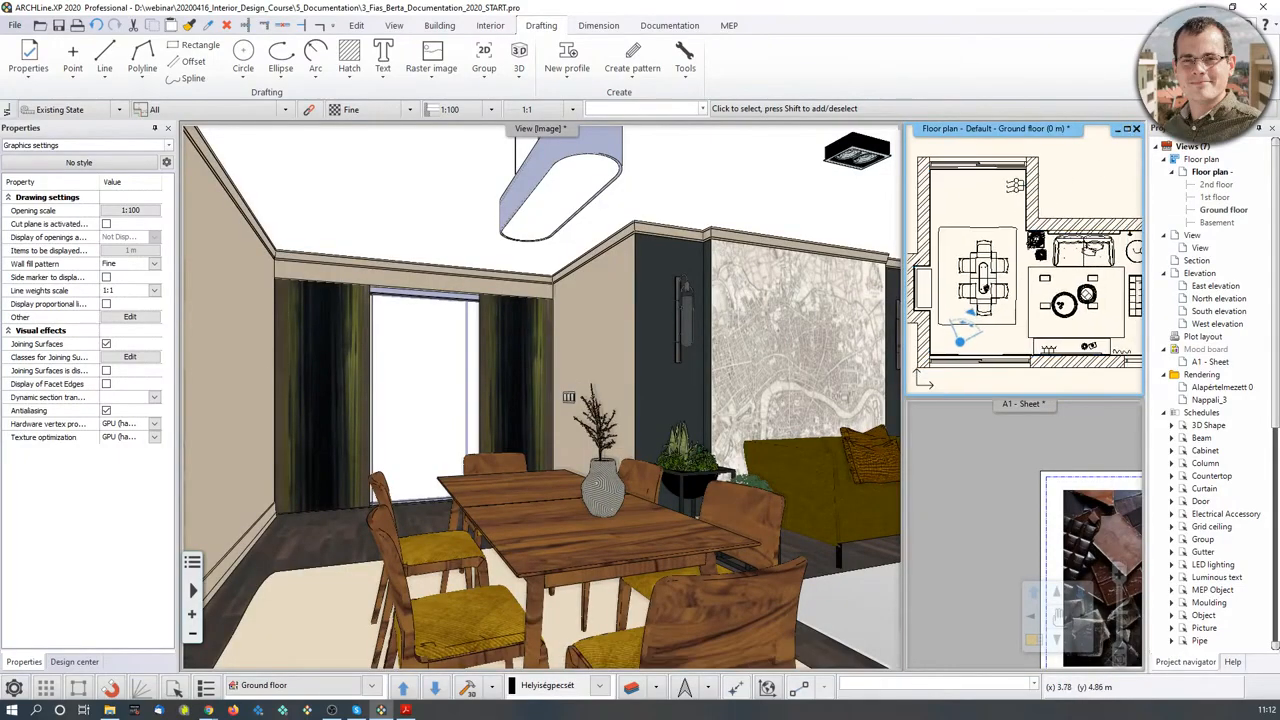
scroll(1020, 253, "down", 1)
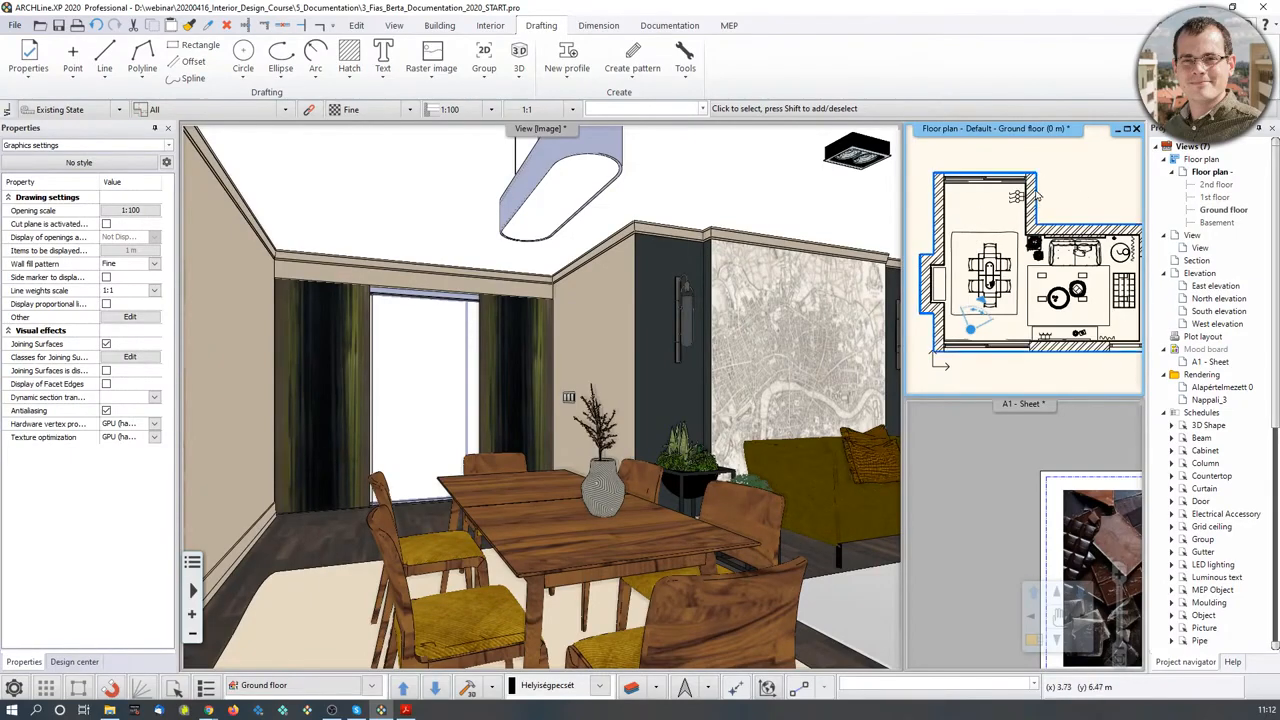
middle_click_drag(1058, 166, 1055, 167)
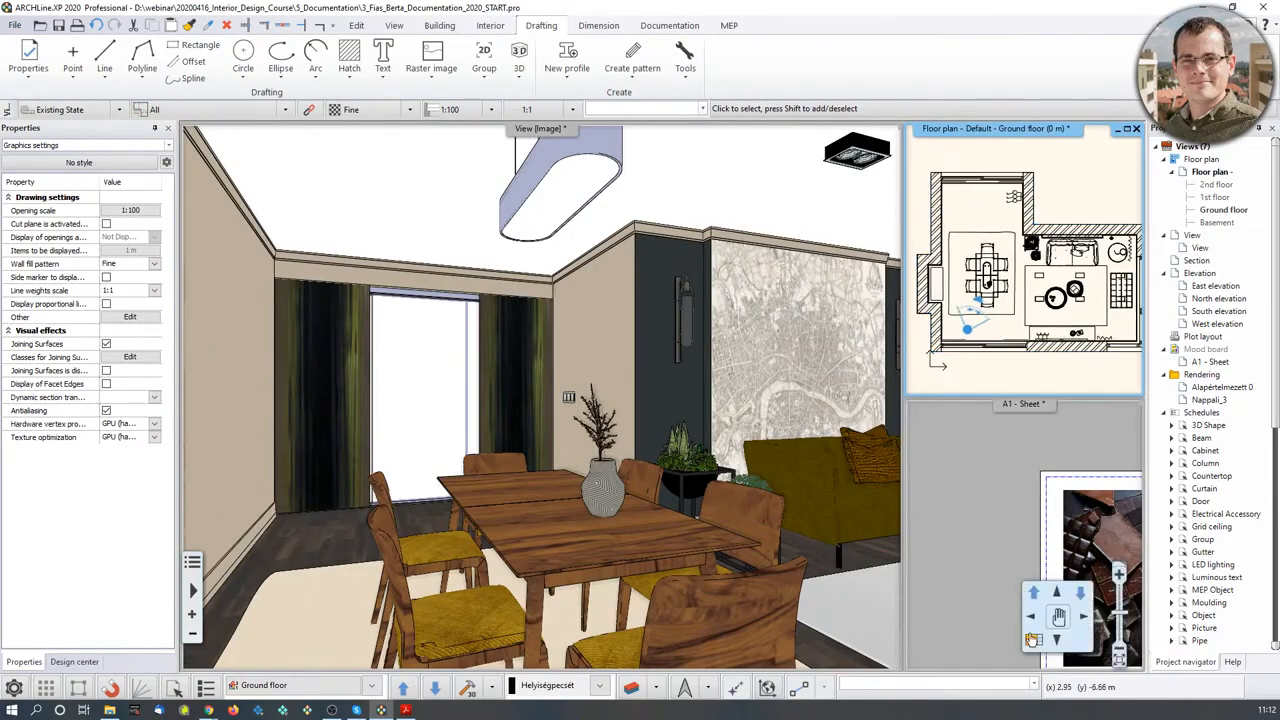
left_click(1032, 642)
scroll(578, 450, "down", 2)
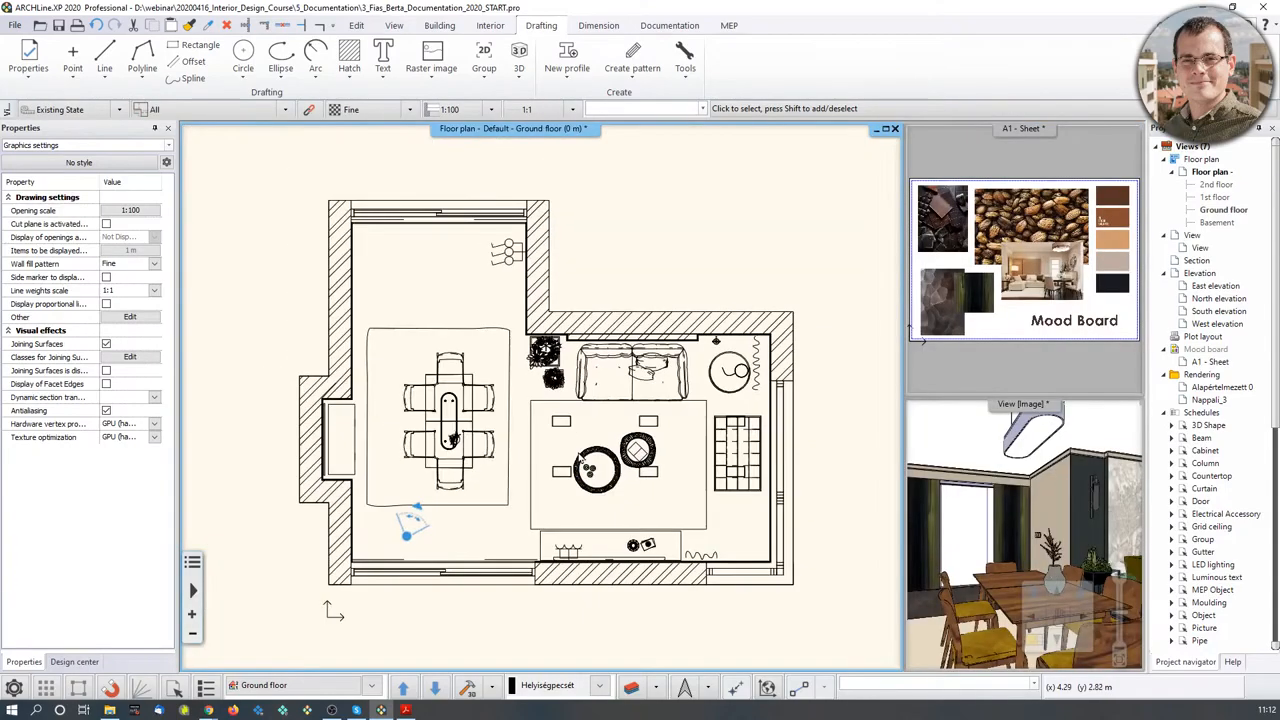
scroll(541, 396, "down", 1)
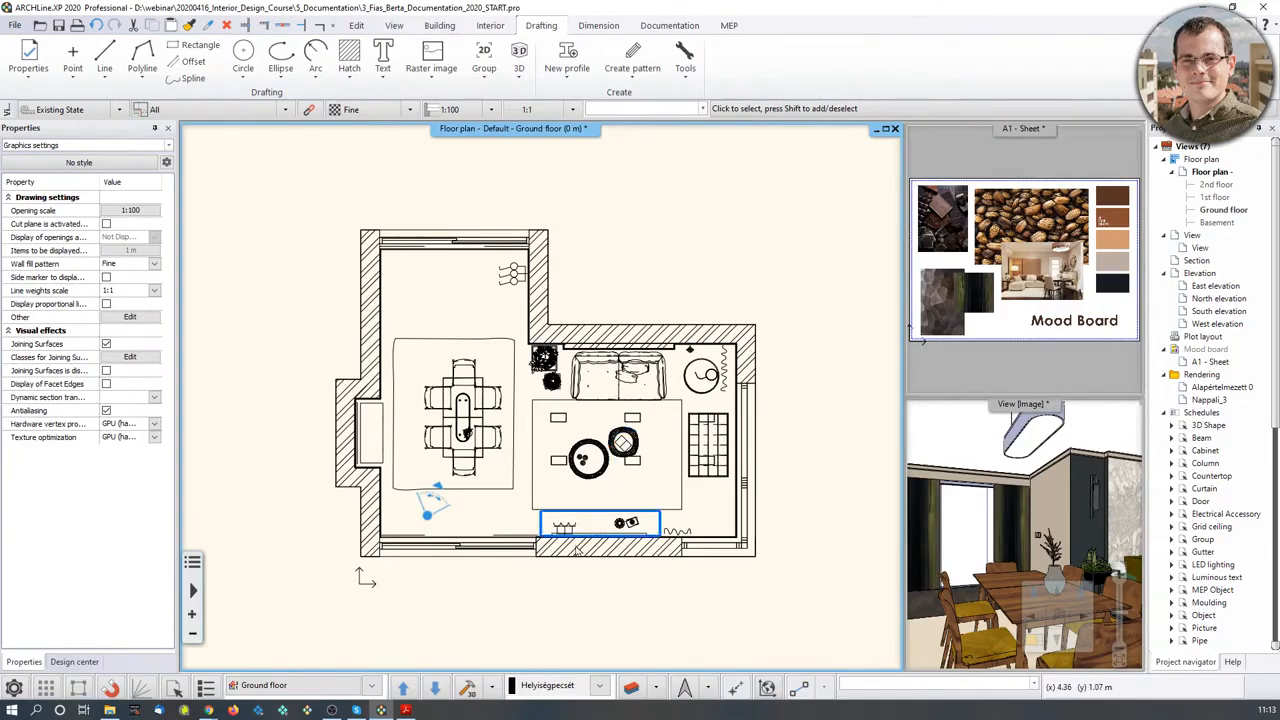
left_click(631, 690)
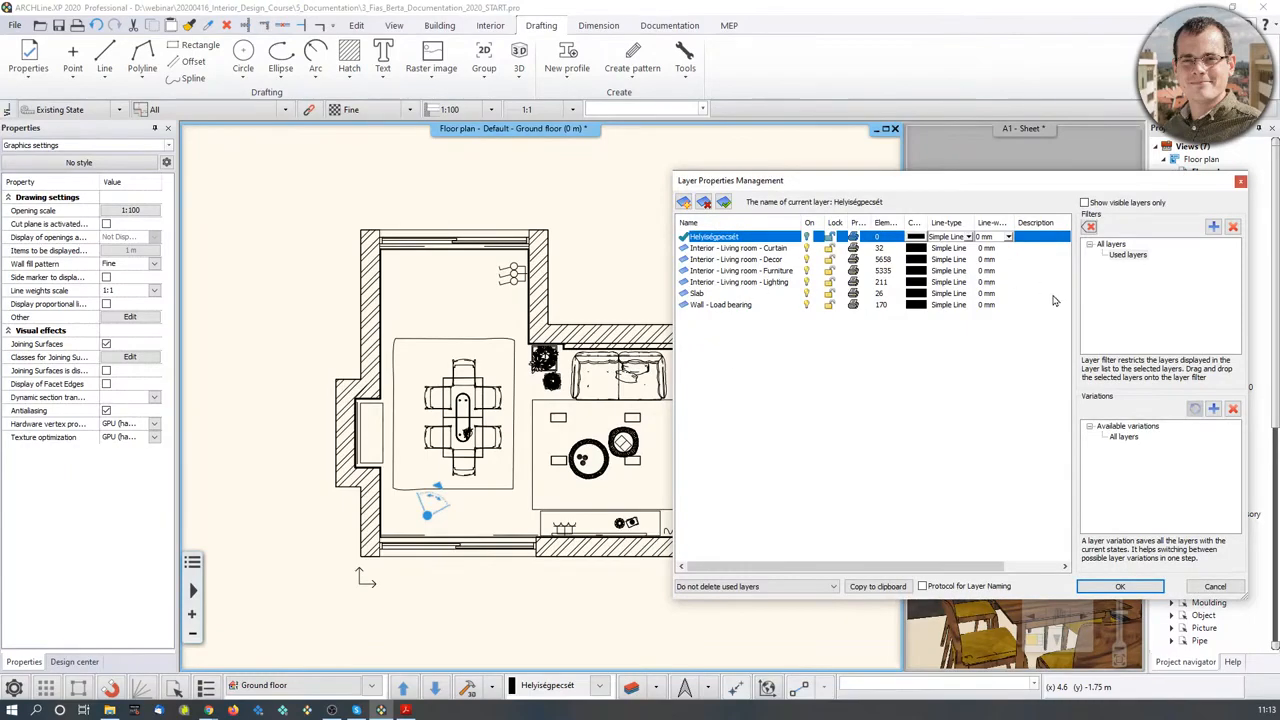
left_click(885, 383)
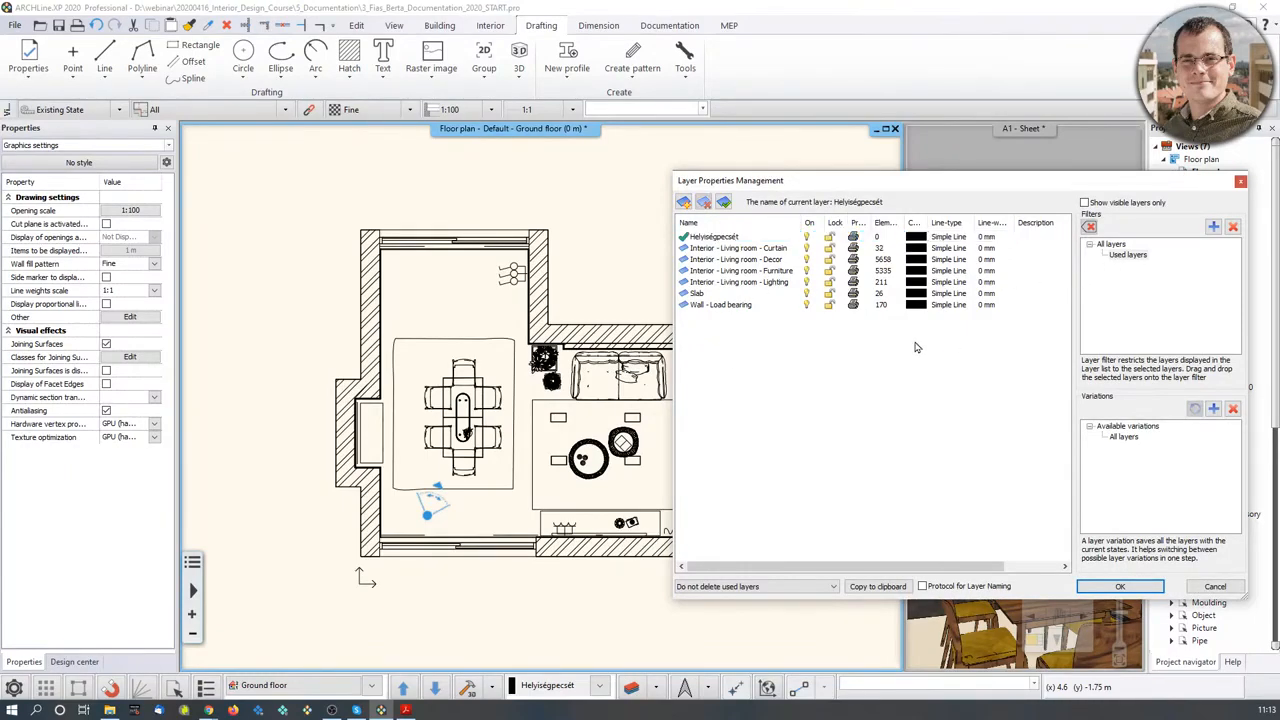
left_click(1240, 181)
- Use Layer Walk to show only the Wall - Load bearing and Slab layers
left_click(656, 687)
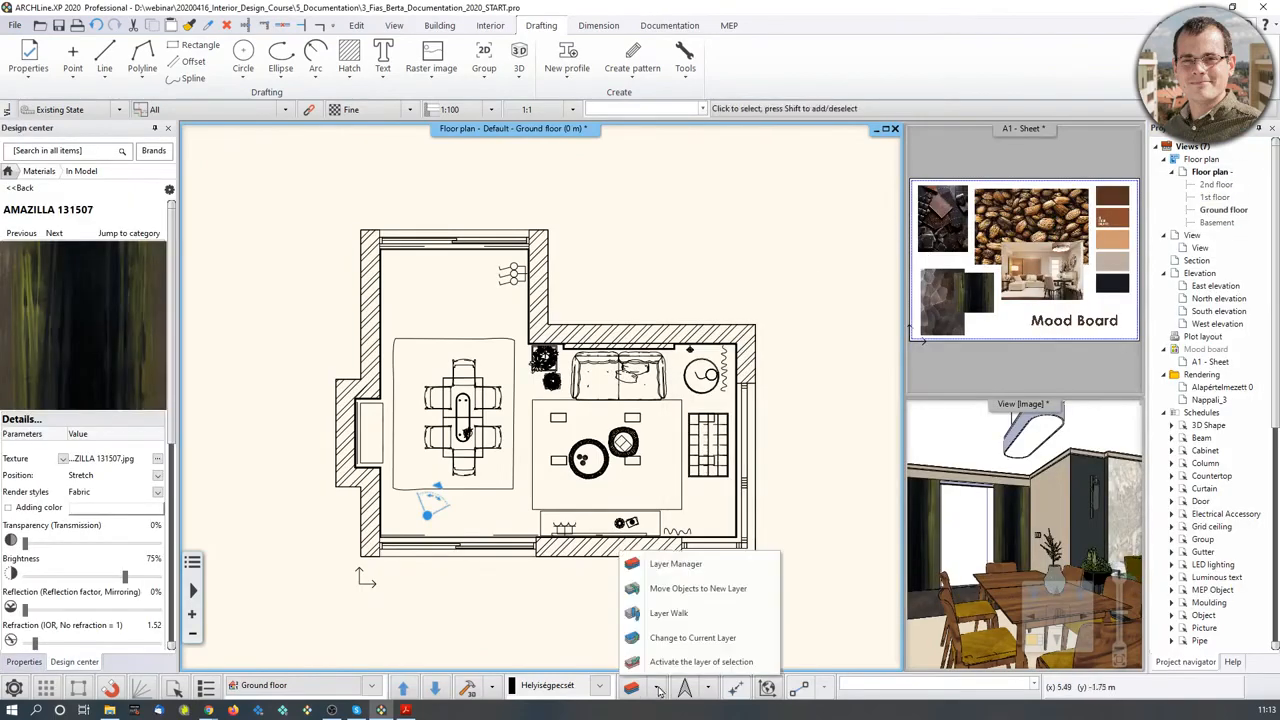
left_click(665, 613)
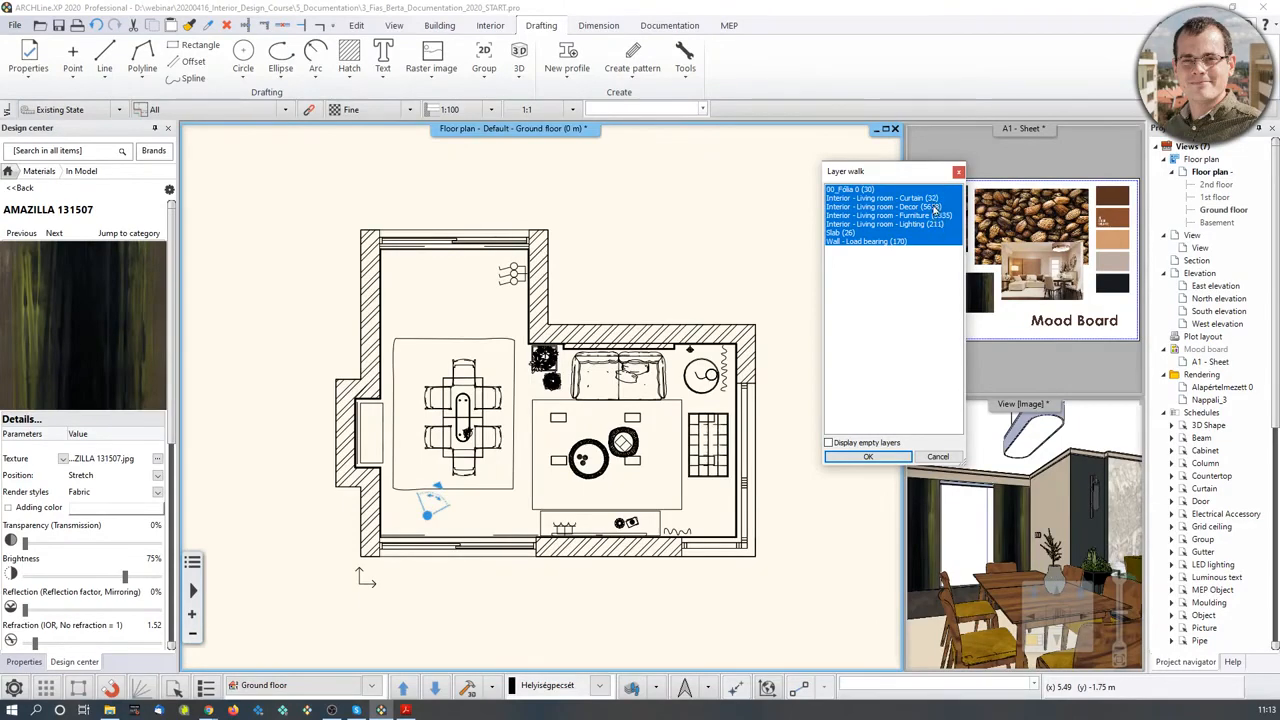
left_click(876, 242)
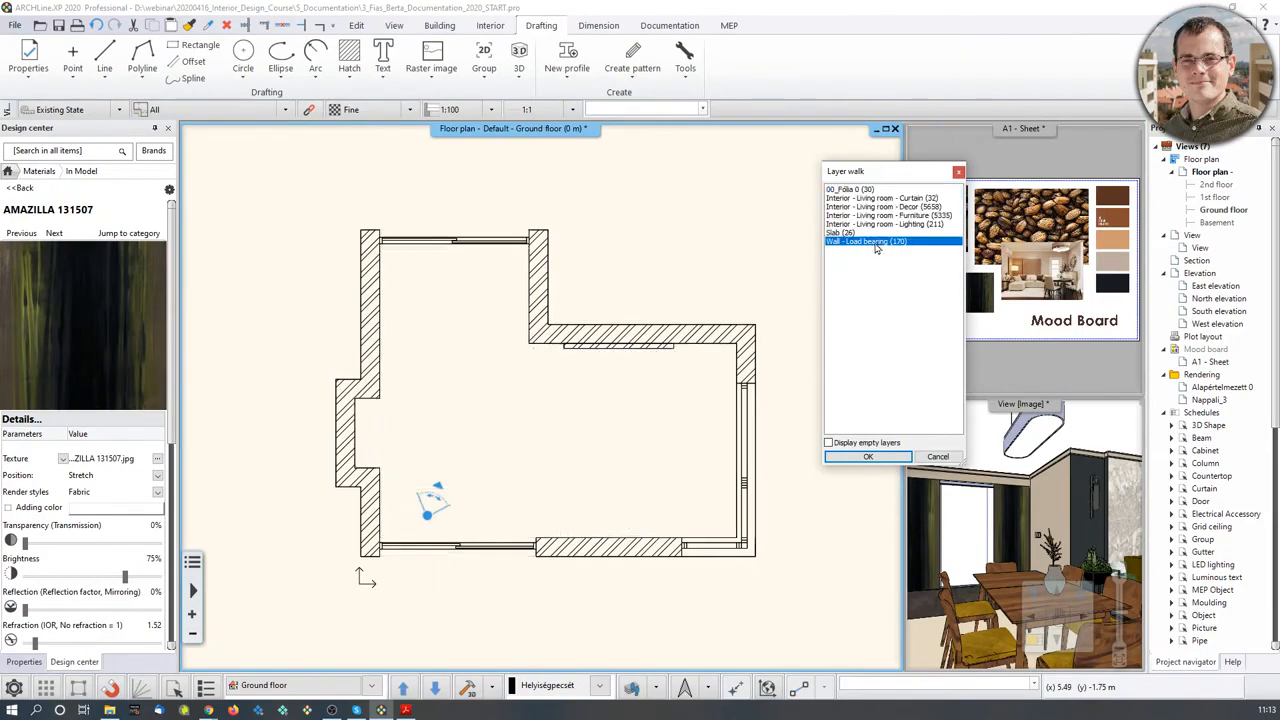
left_click(846, 232, "ctrl")
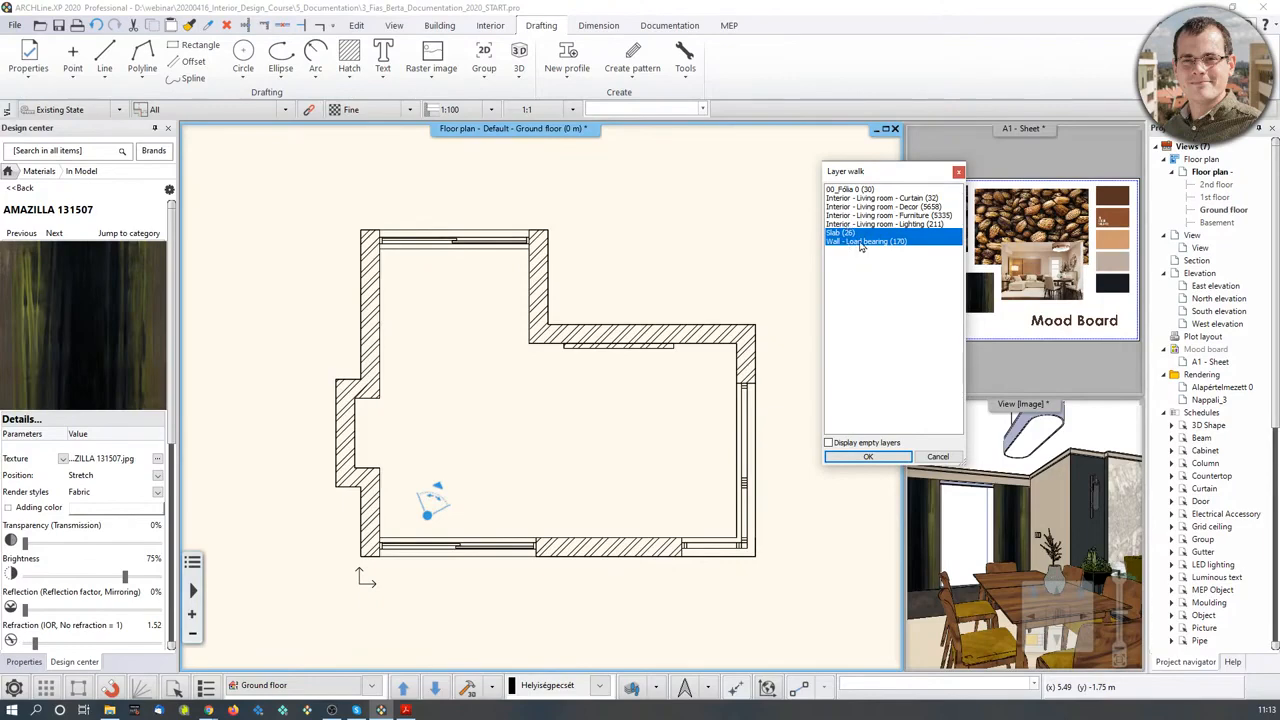
left_click(891, 461)
scroll(623, 409, "down", 1)
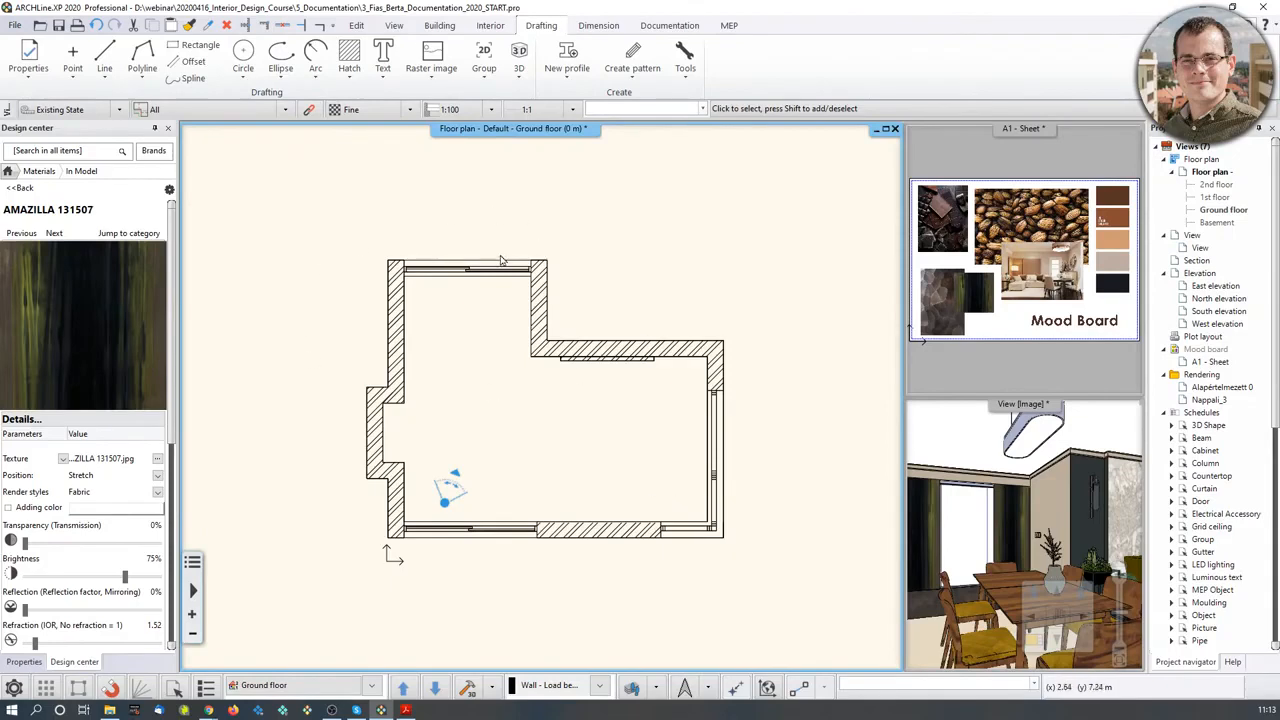
- Set up All walls dimensioning without the overall external building dimension
left_click(598, 25)
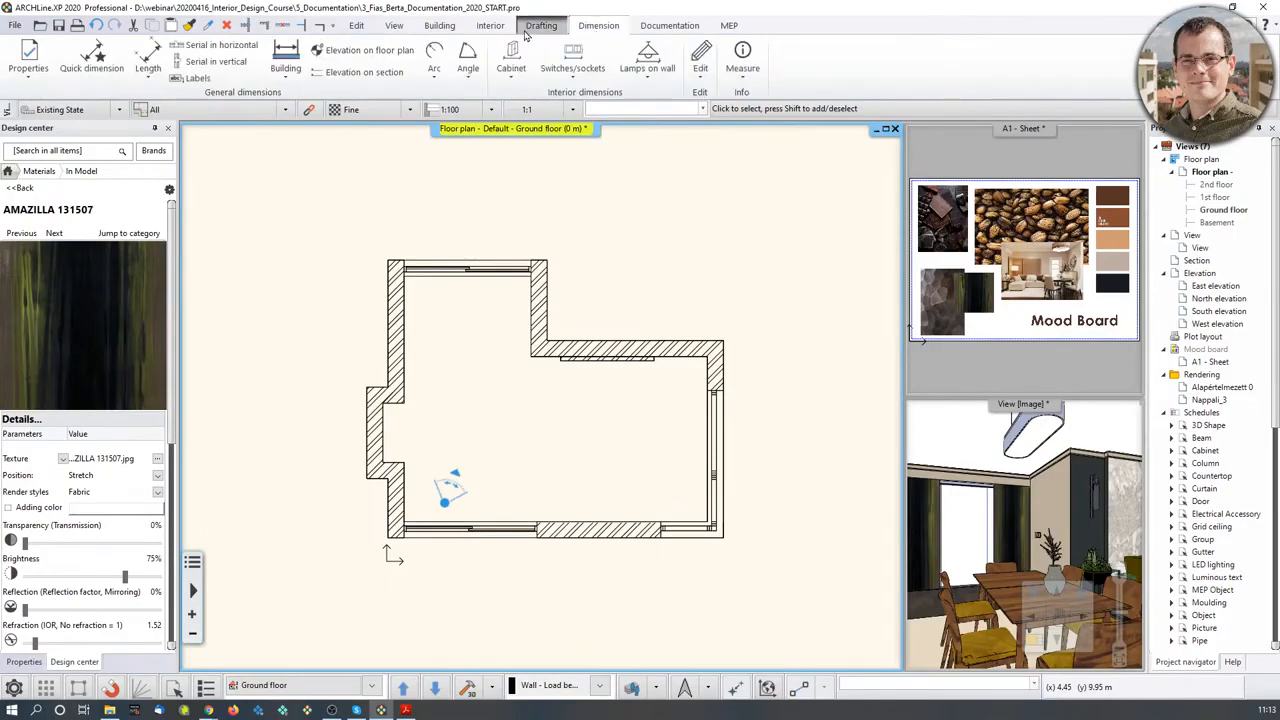
left_click(289, 82)
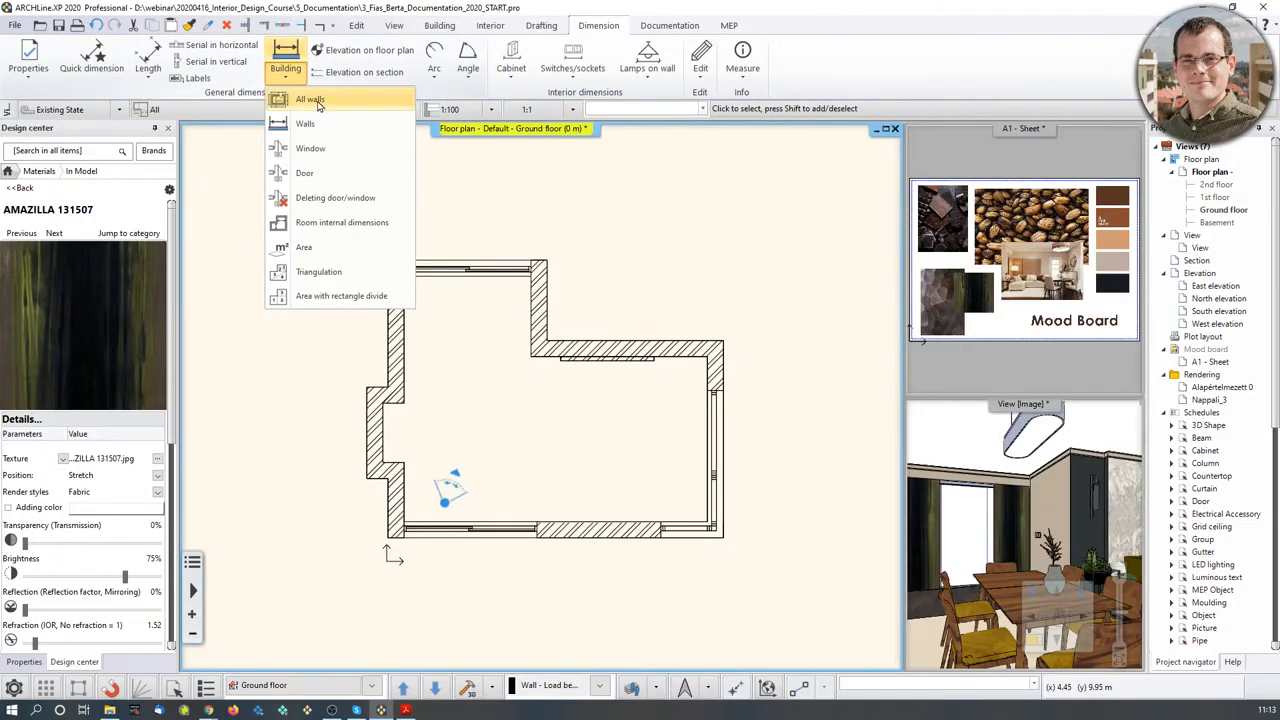
left_click(315, 101)
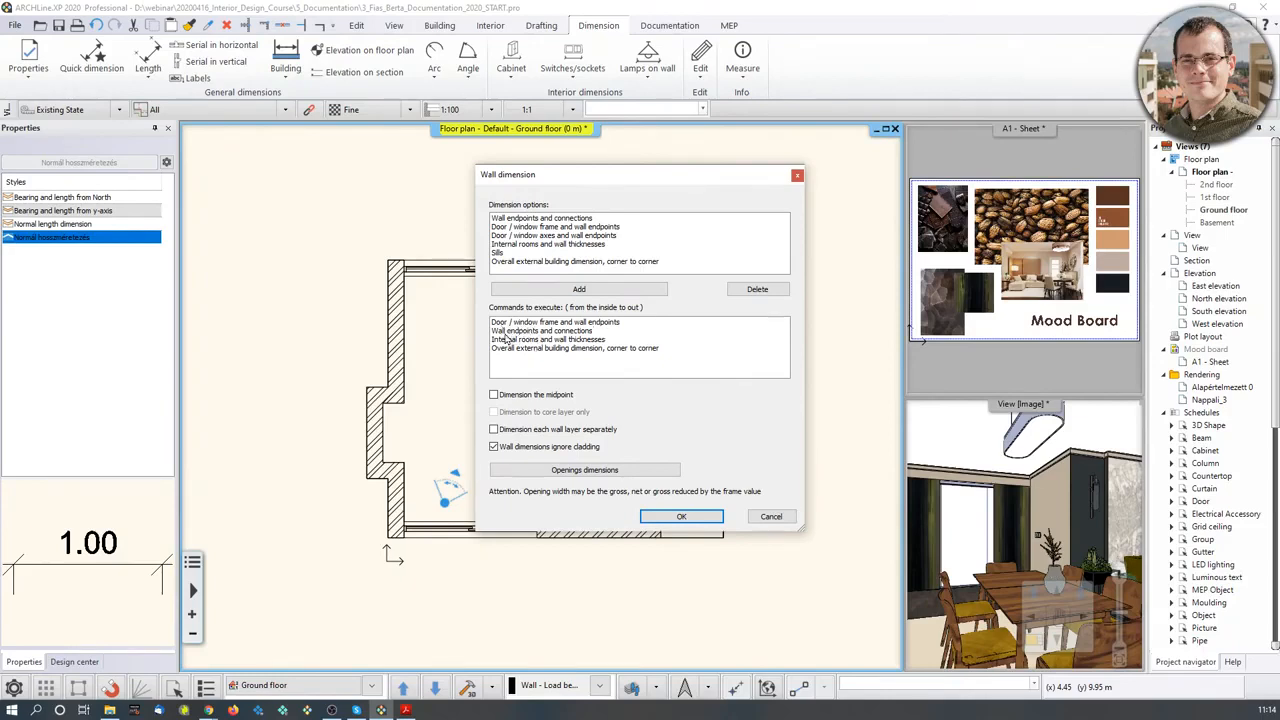
left_click(617, 349)
left_click(760, 289)
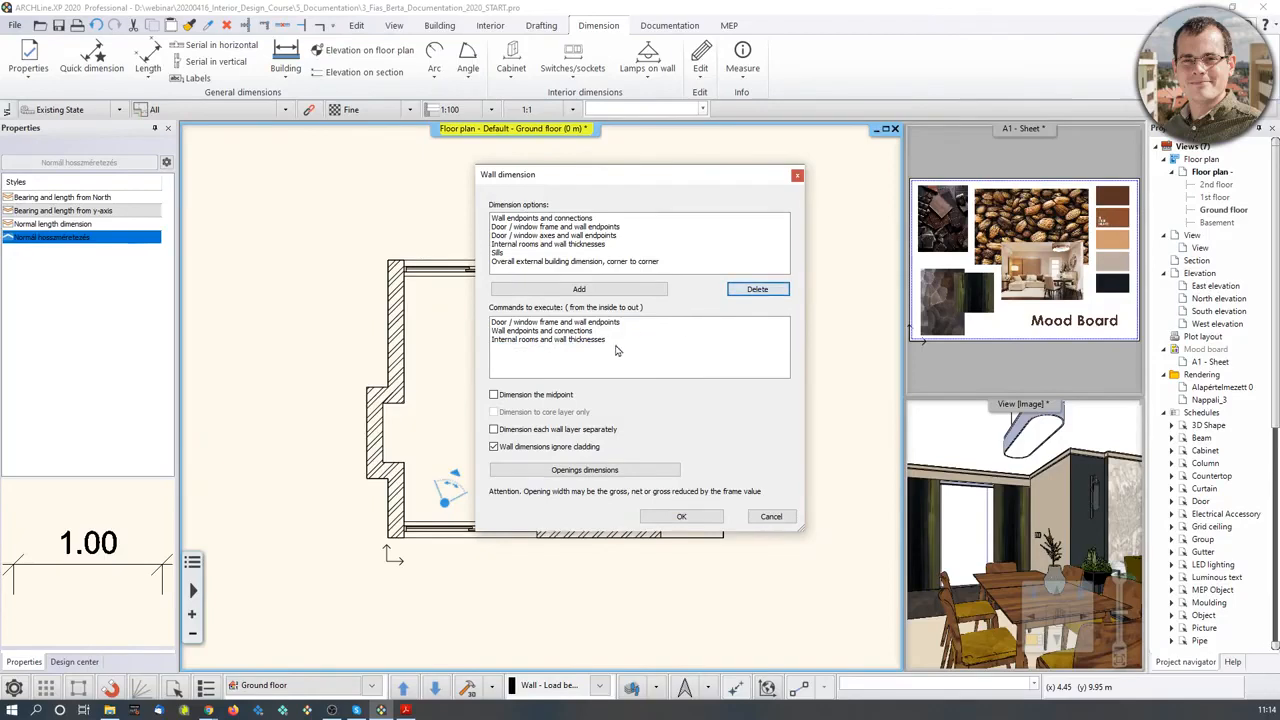
left_click(681, 516)
- Box-select all the walls and place the dimension chains around the plan
left_click(291, 205)
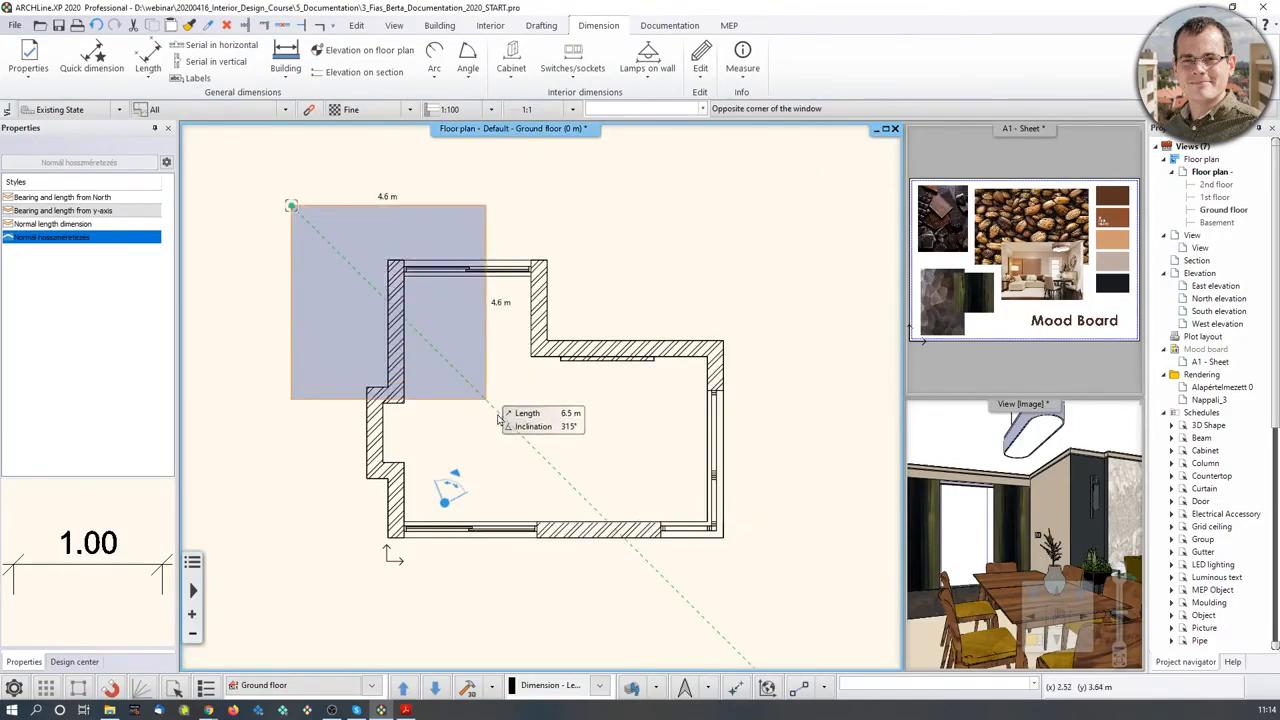
left_click(743, 557)
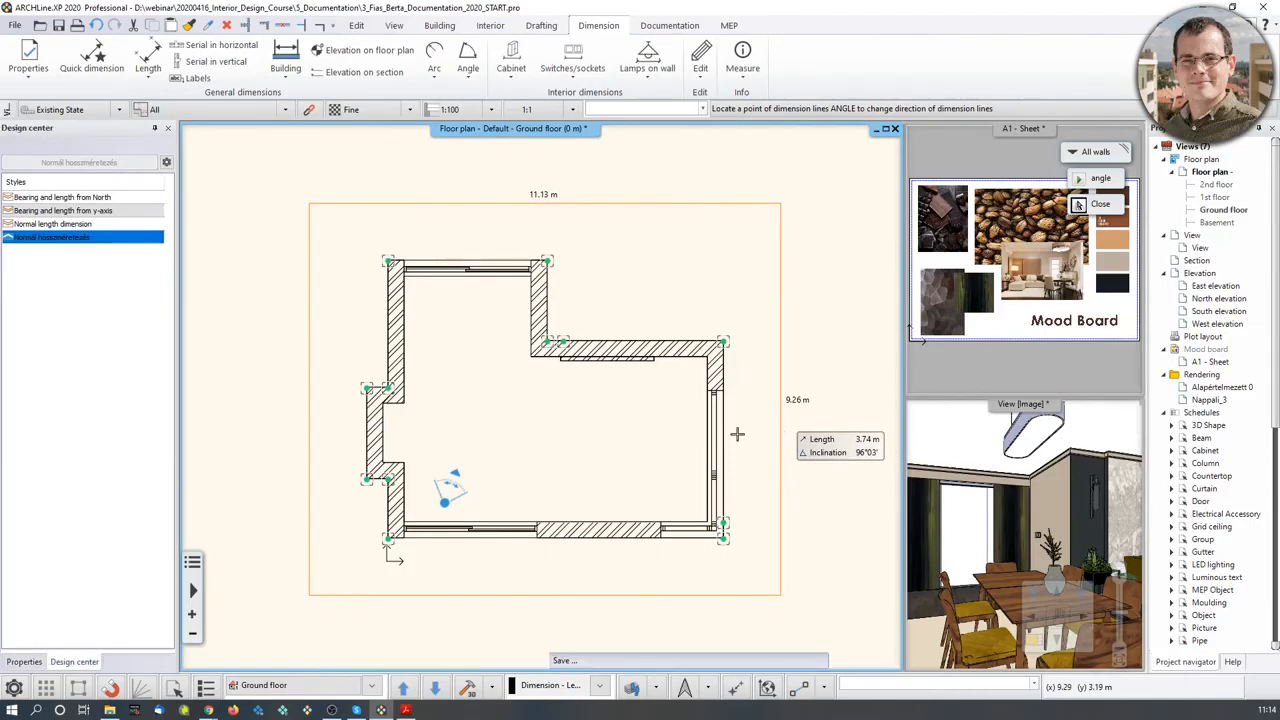
left_click(738, 437)
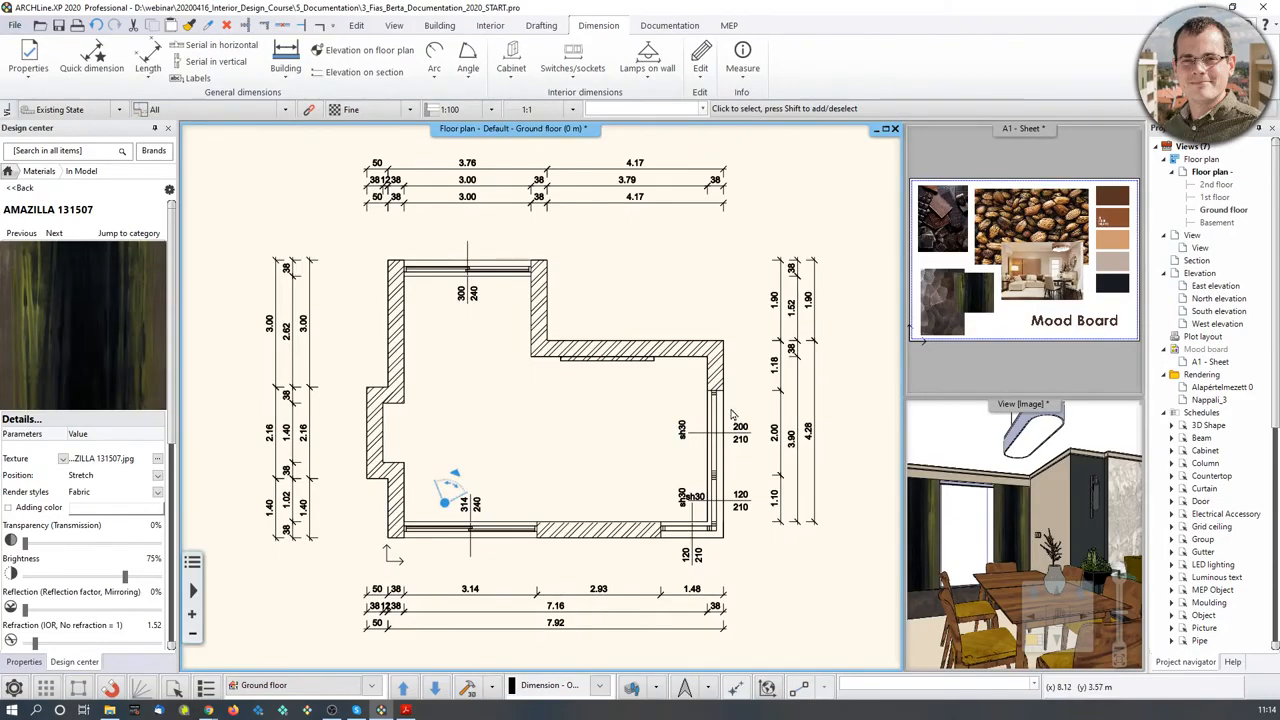
- Select the window in the right wall and change its width to 1
scroll(731, 413, "up", 3)
scroll(557, 393, "up", 2)
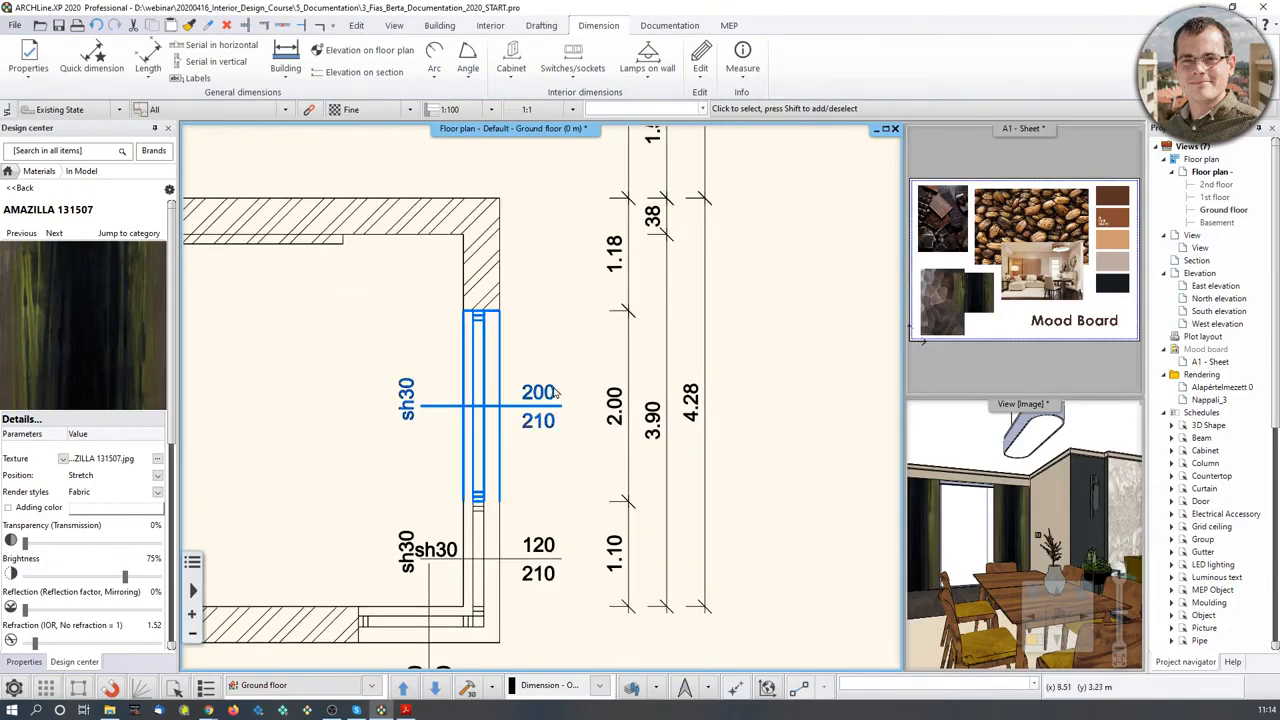
middle_click_drag(562, 383, 567, 418)
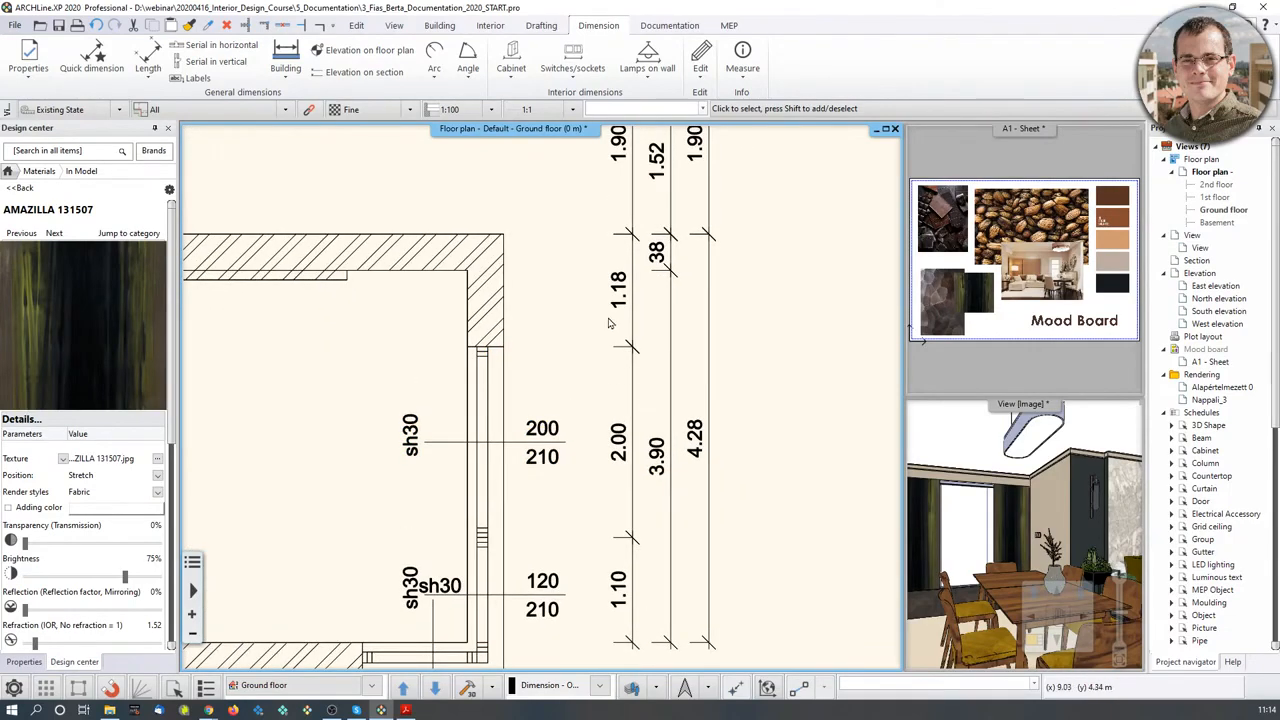
left_click(488, 372)
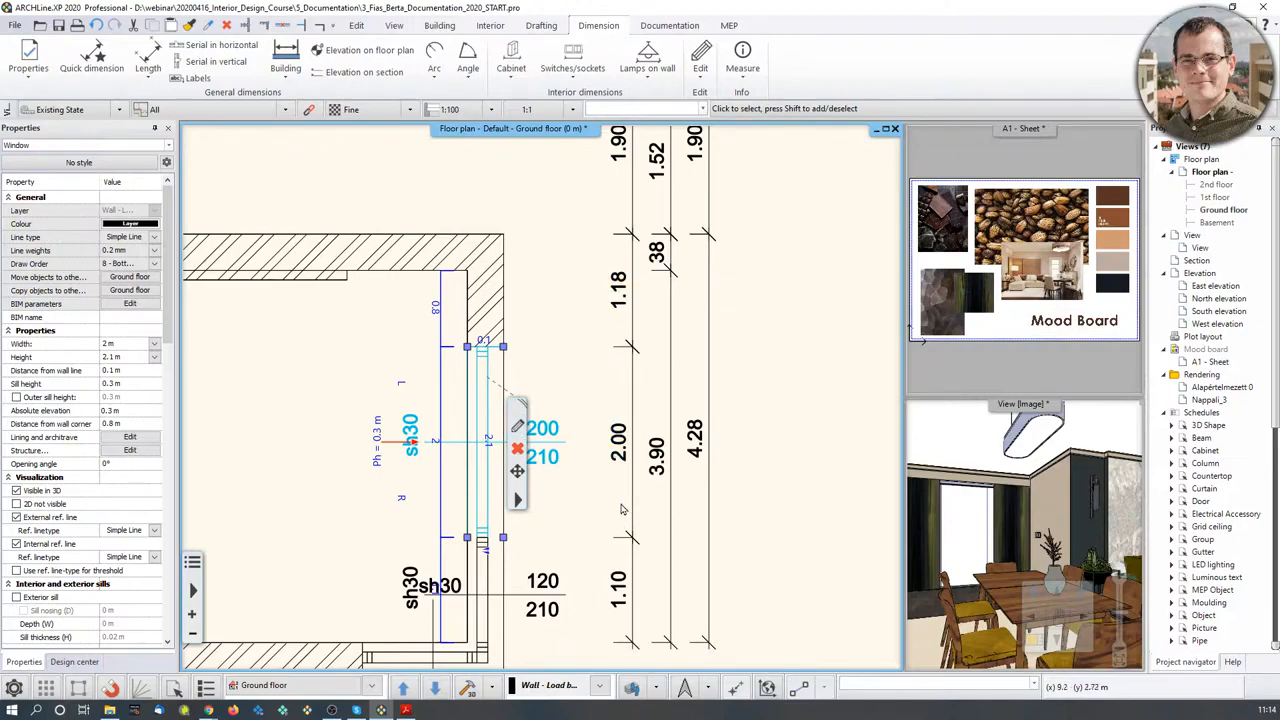
middle_click_drag(587, 498, 608, 471)
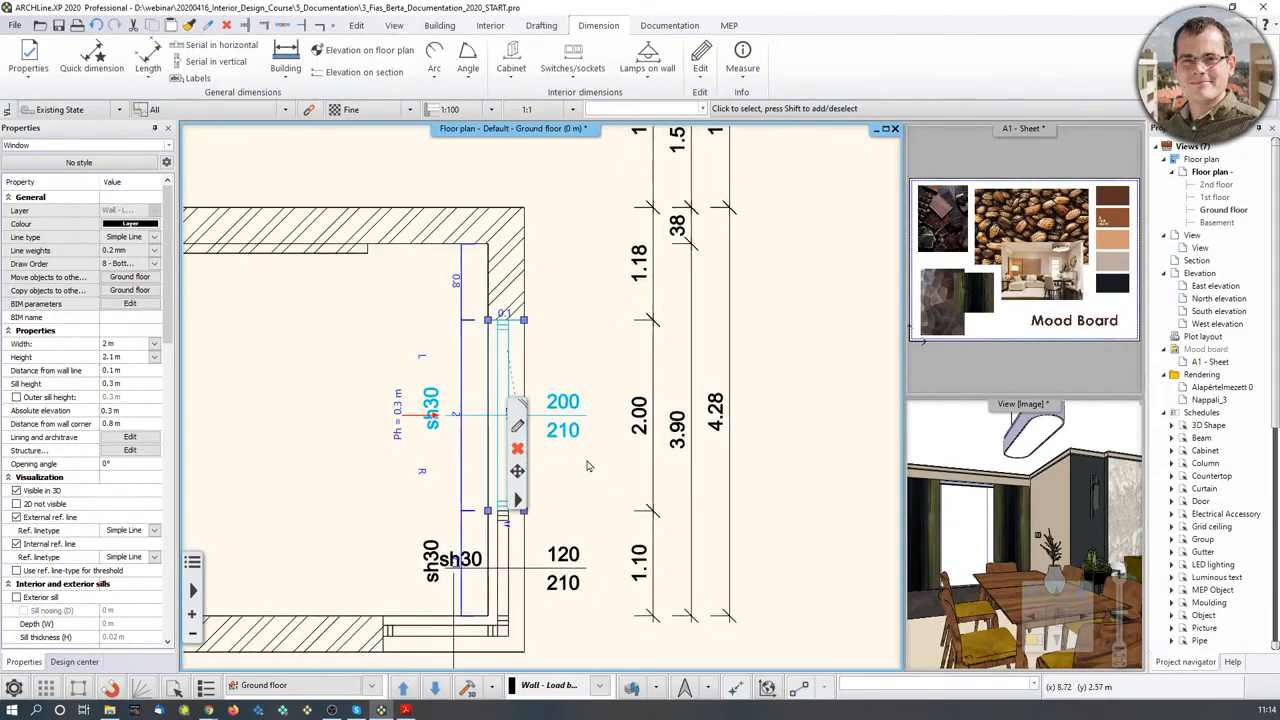
left_click(455, 416)
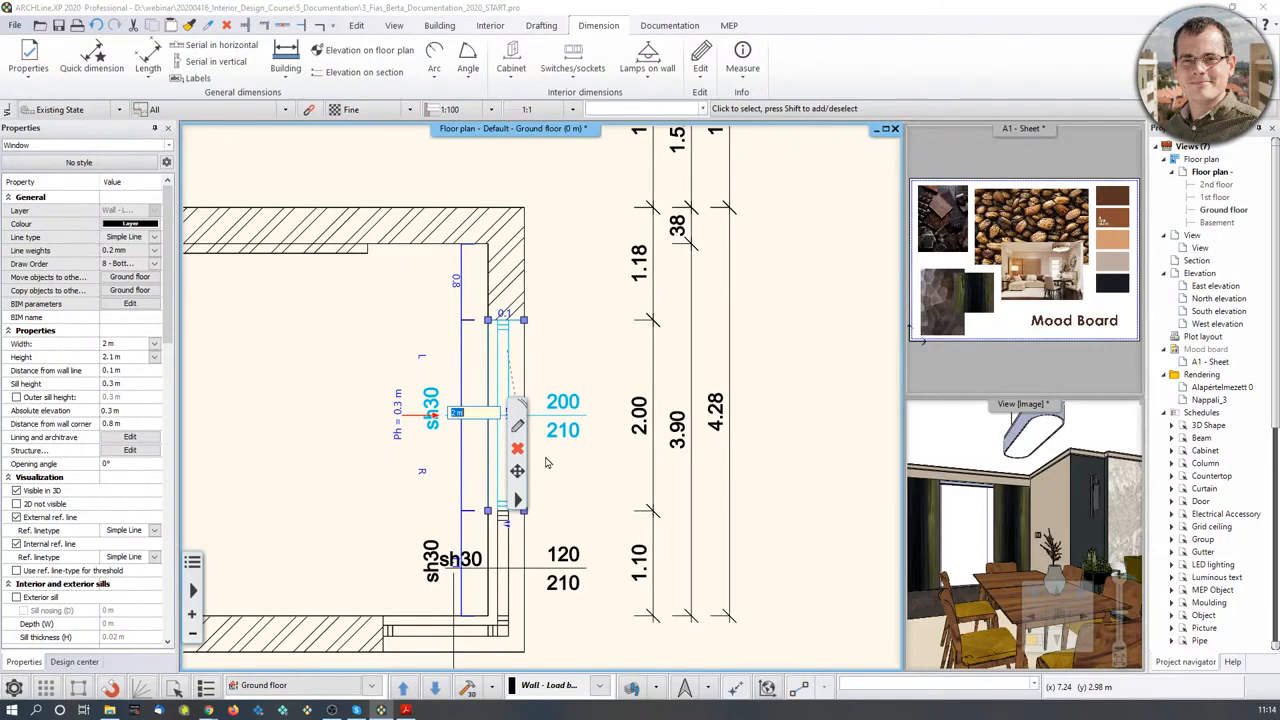
type("1")
key("Return")
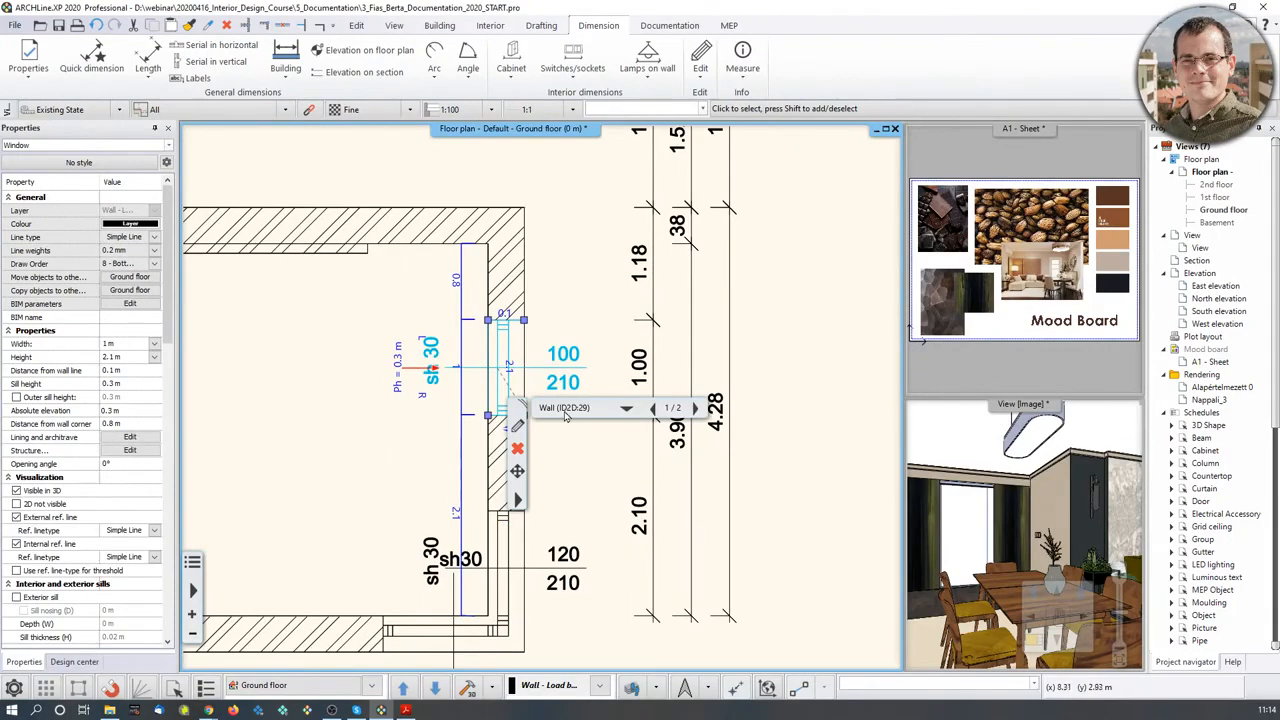
- Undo the window change so the right wall label reads 200/210, then review the dimension chains
middle_click_drag(848, 335, 813, 288)
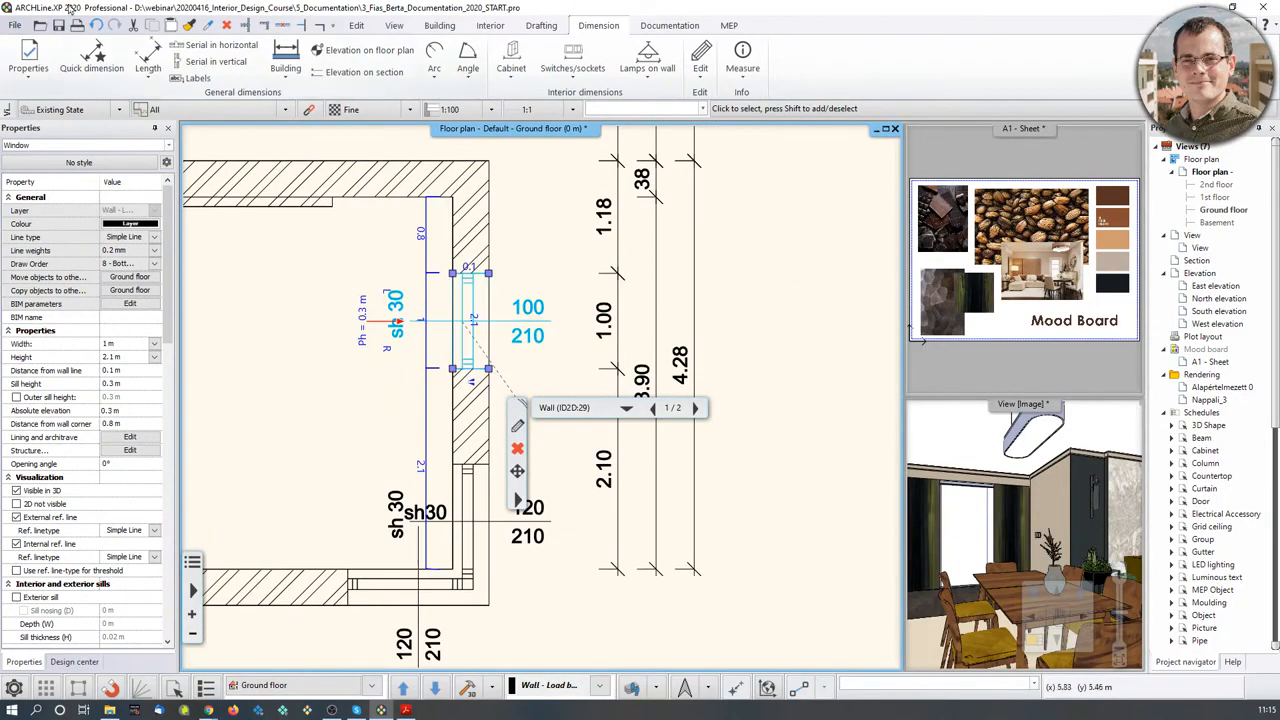
left_click(95, 26)
scroll(395, 570, "down", 4)
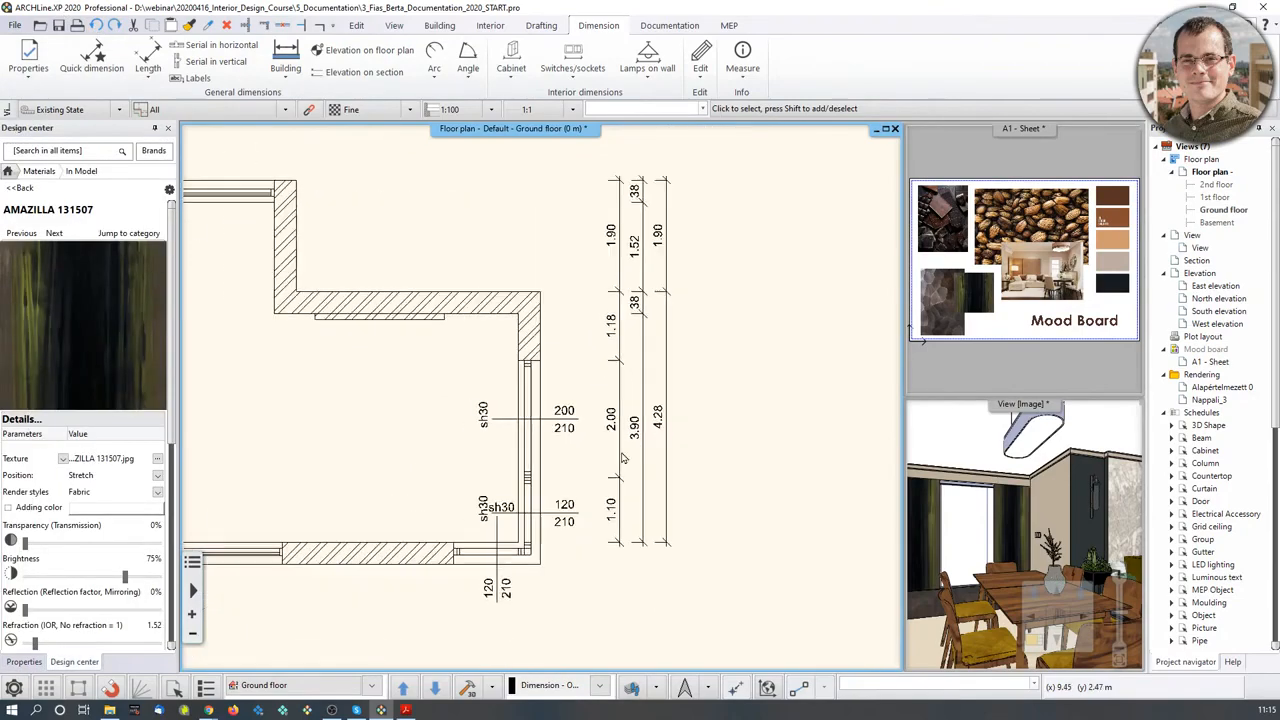
scroll(747, 496, "down", 2)
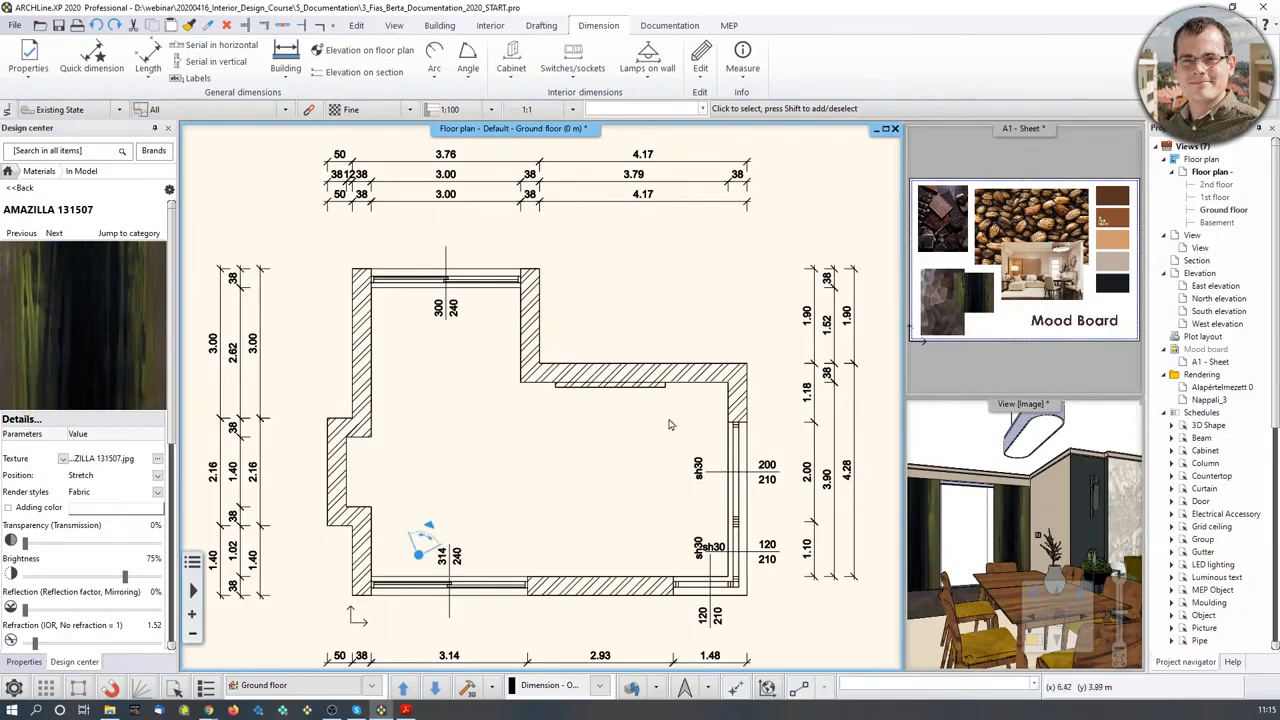
middle_click_drag(603, 418, 603, 352)
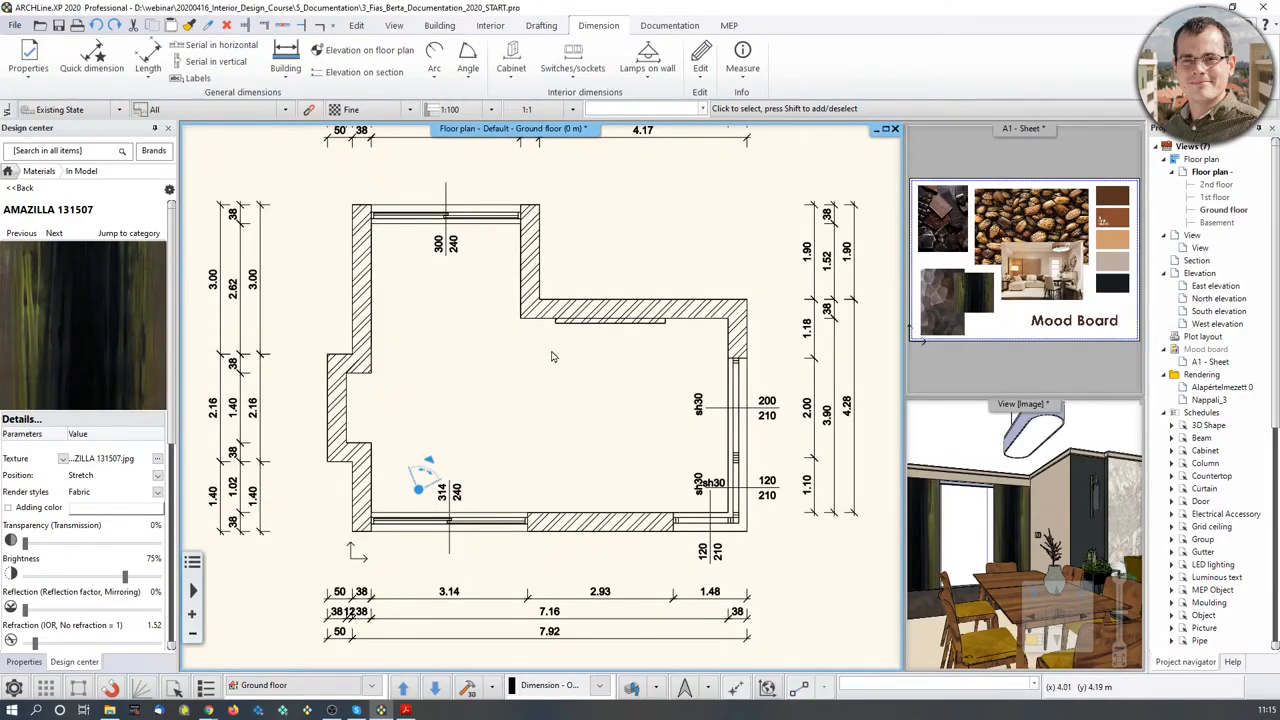
scroll(560, 357, "up", 1)
scroll(506, 316, "up", 1)
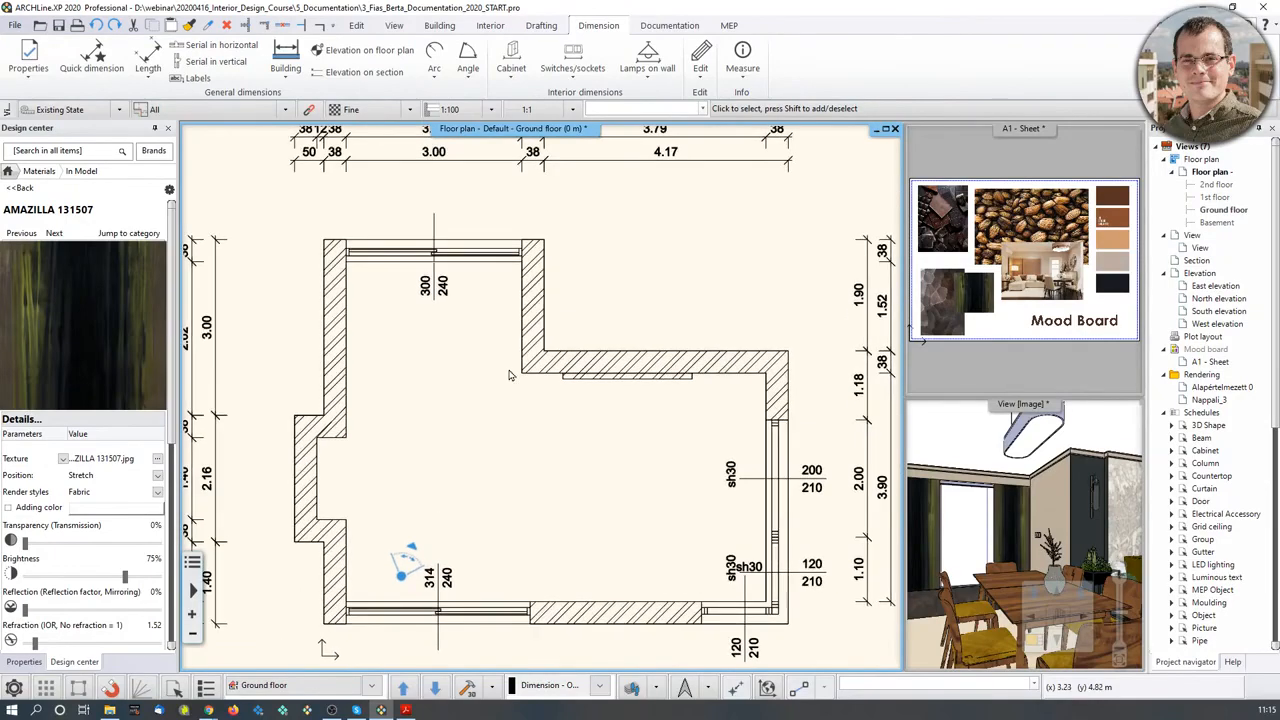
scroll(481, 308, "up", 3)
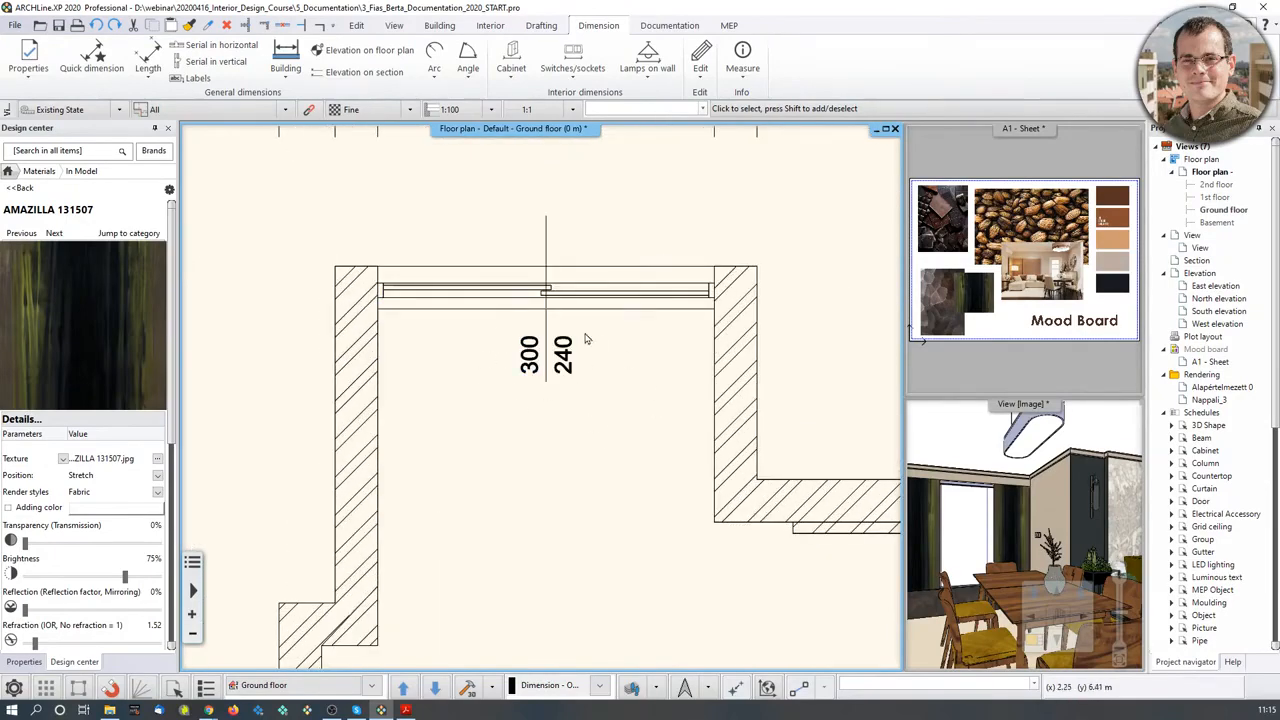
- Confirm the top sliding door's dimension label settings, keeping its 300/240 label
left_click(517, 292)
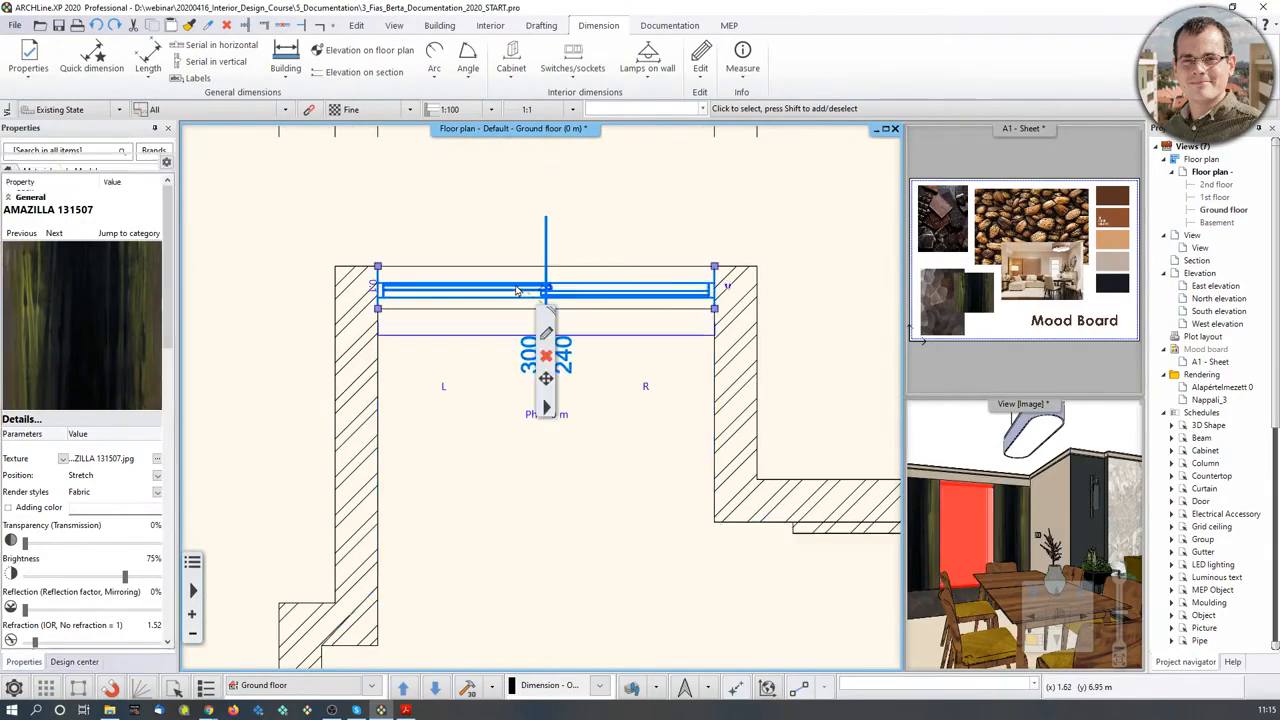
left_click(547, 334)
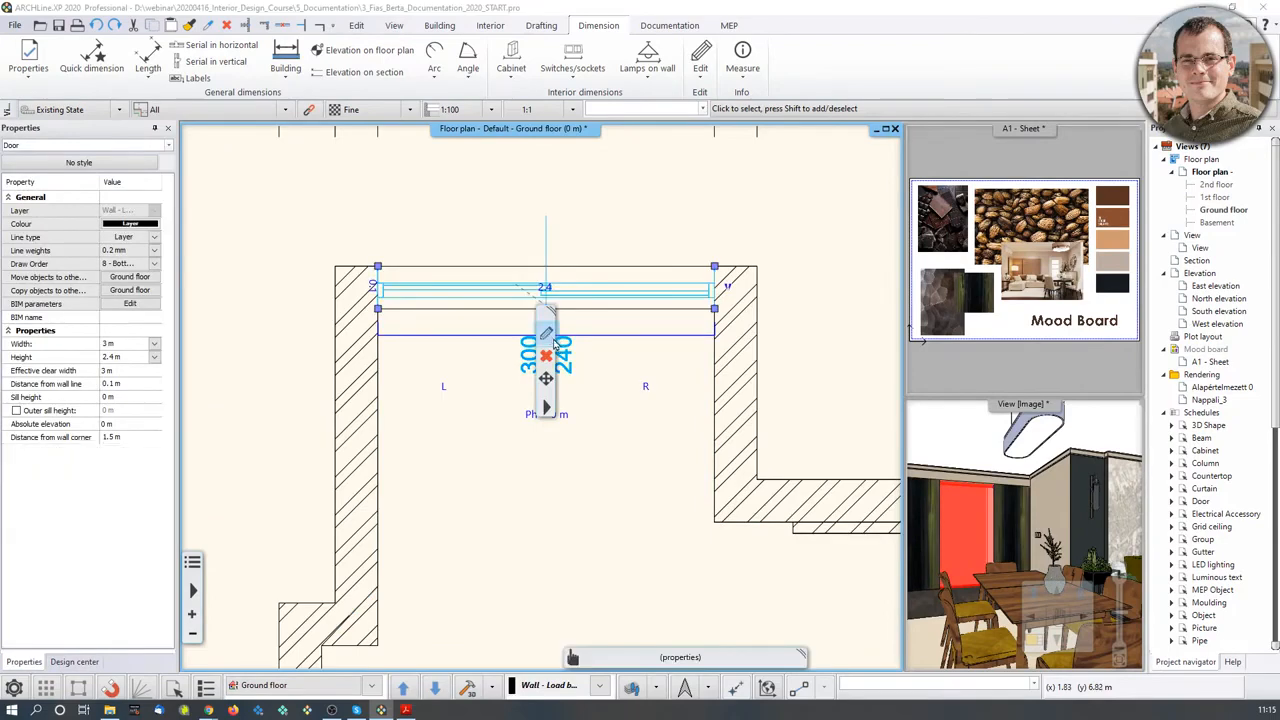
left_click_drag(671, 165, 856, 87)
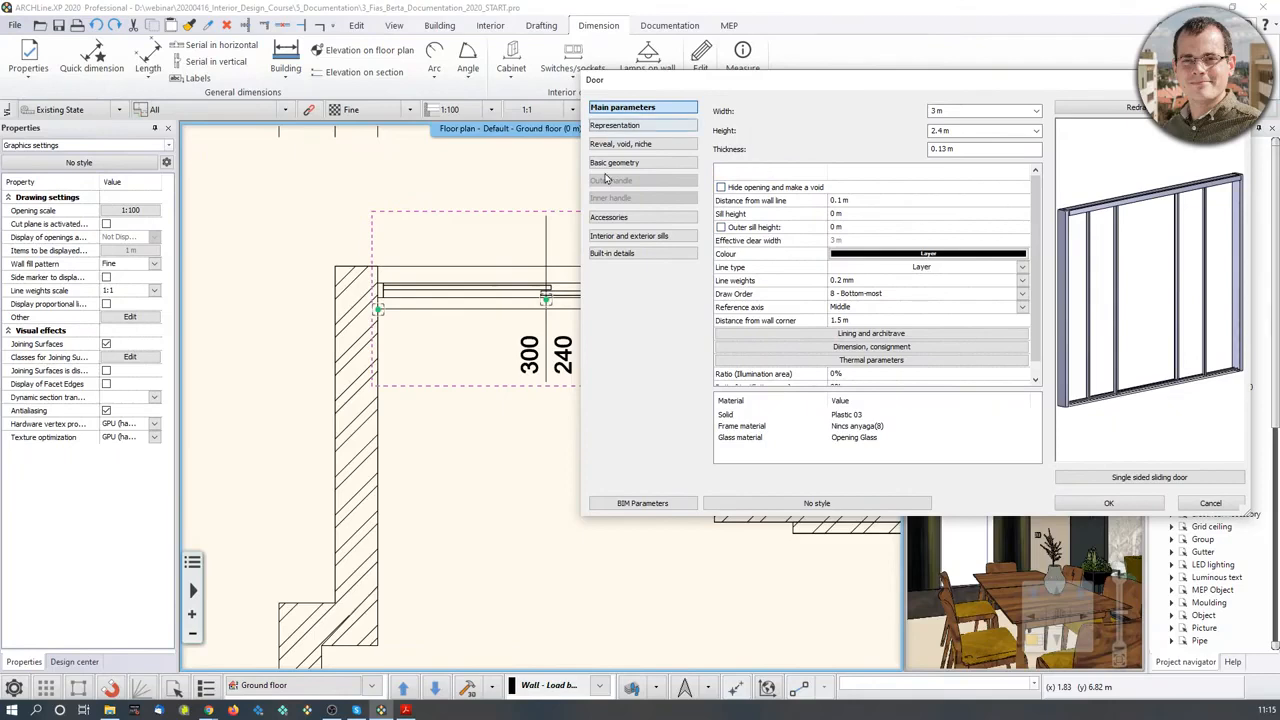
left_click(849, 347)
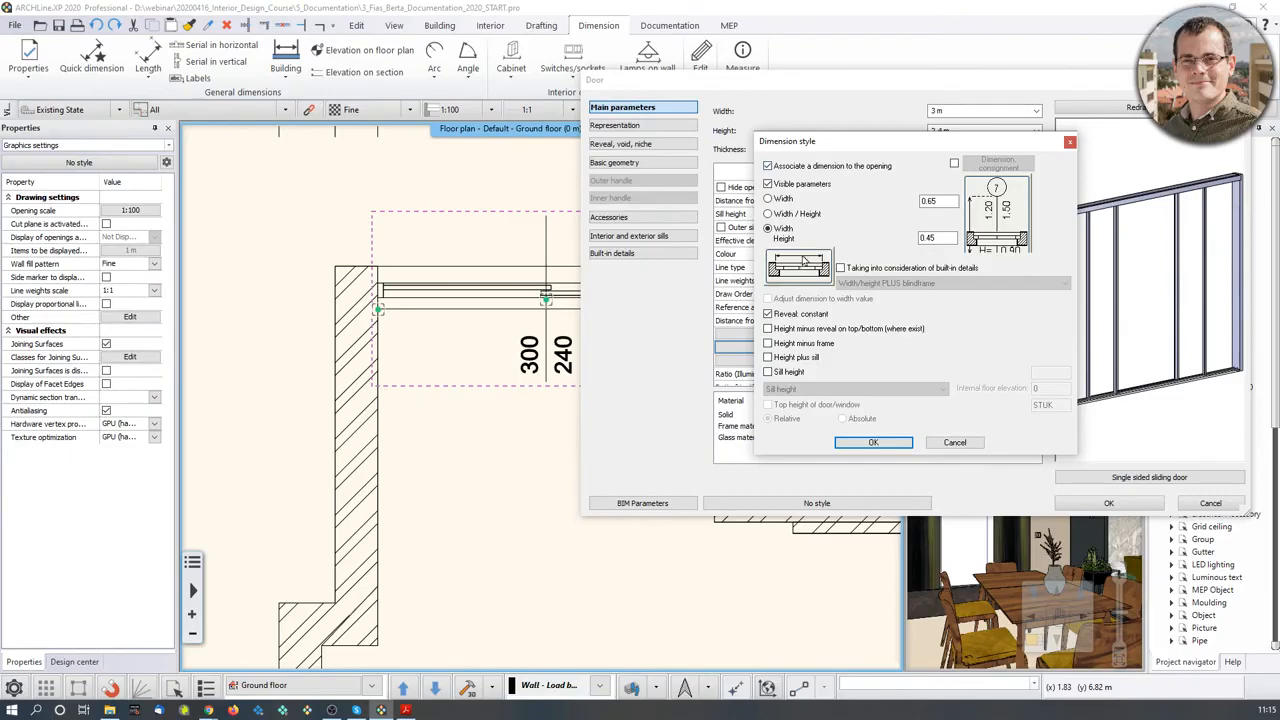
left_click(891, 446)
left_click(1108, 503)
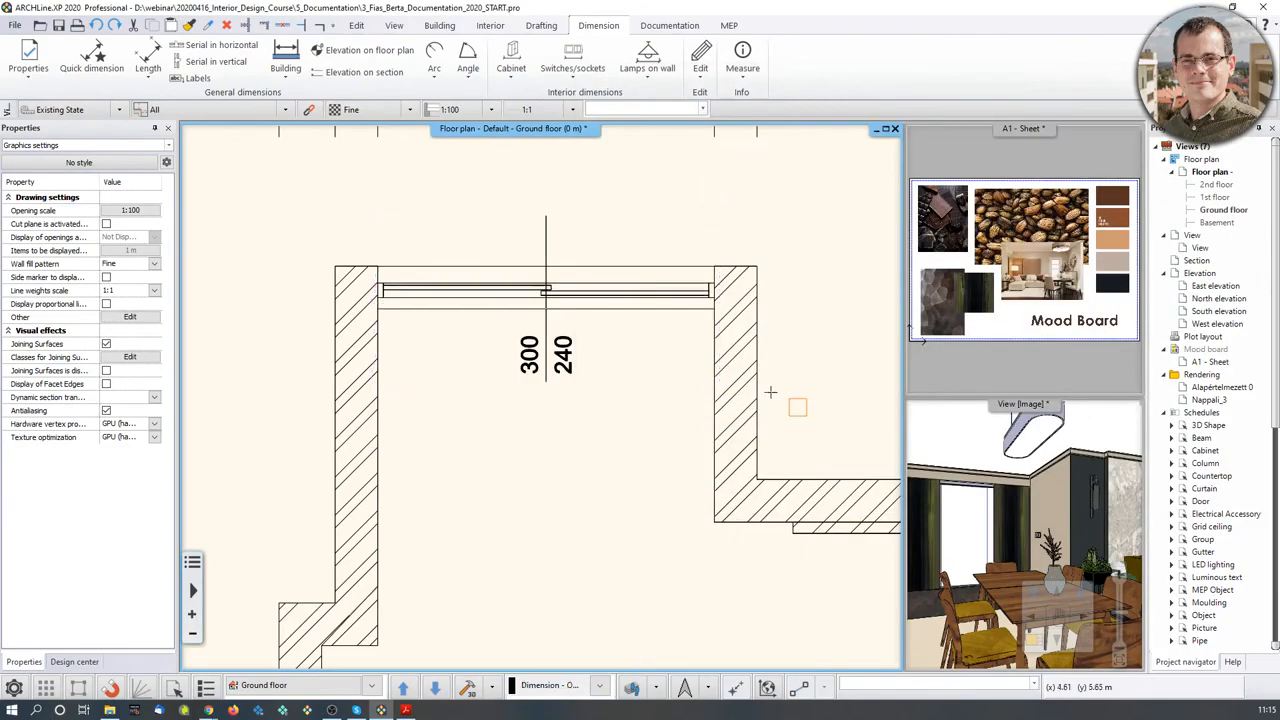
- Centre the whole floor plan and pan the 3D view across the room
scroll(491, 534, "down", 4)
middle_click_drag(656, 385, 656, 328)
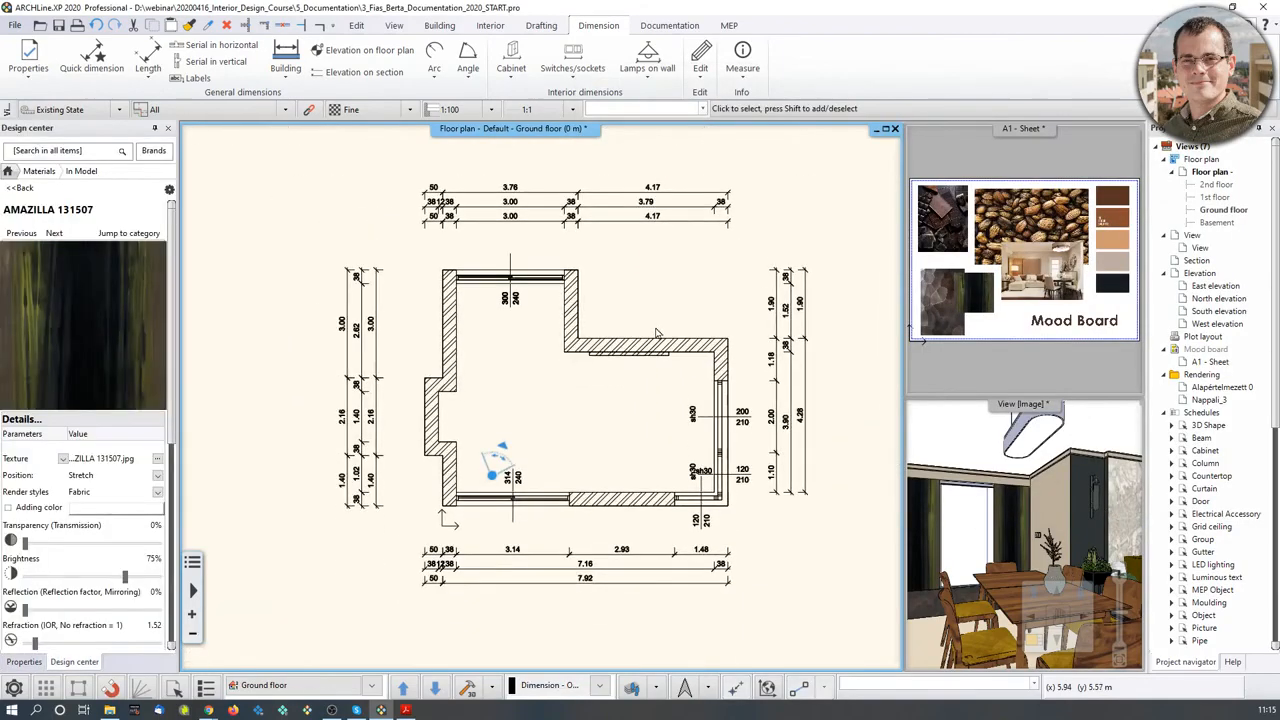
scroll(656, 333, "up", 3)
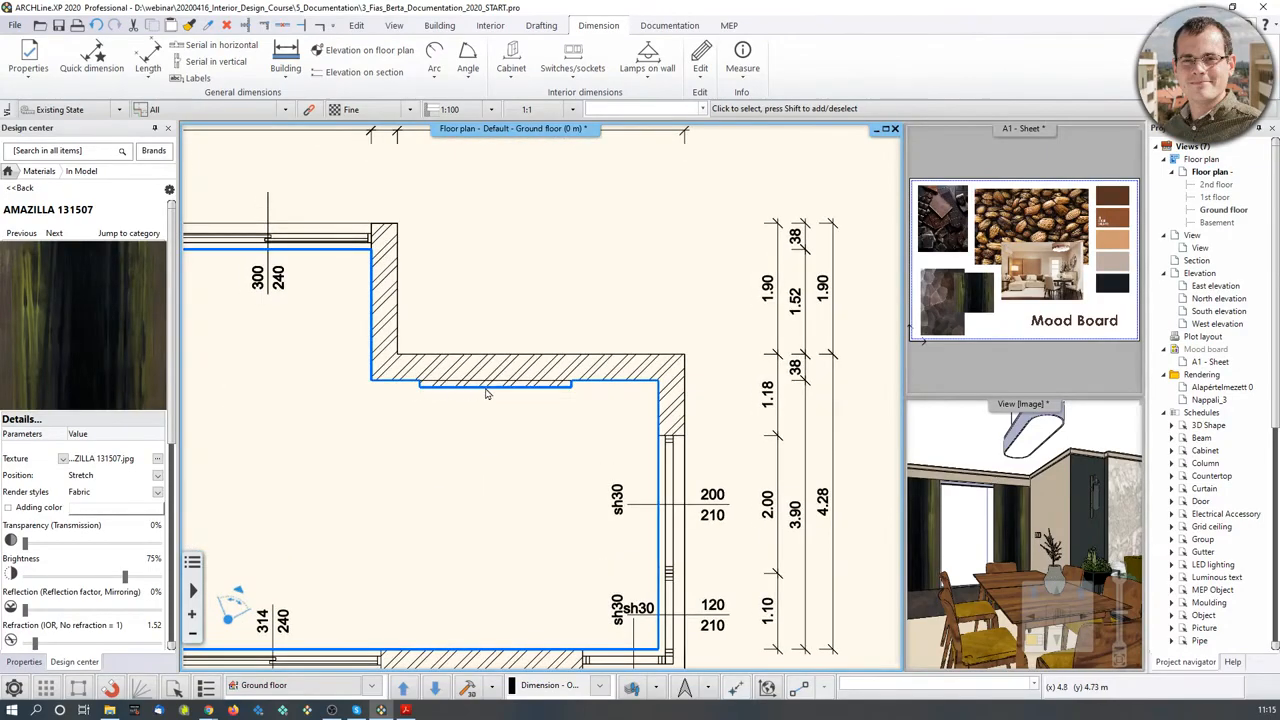
middle_click_drag(1107, 492, 1045, 472)
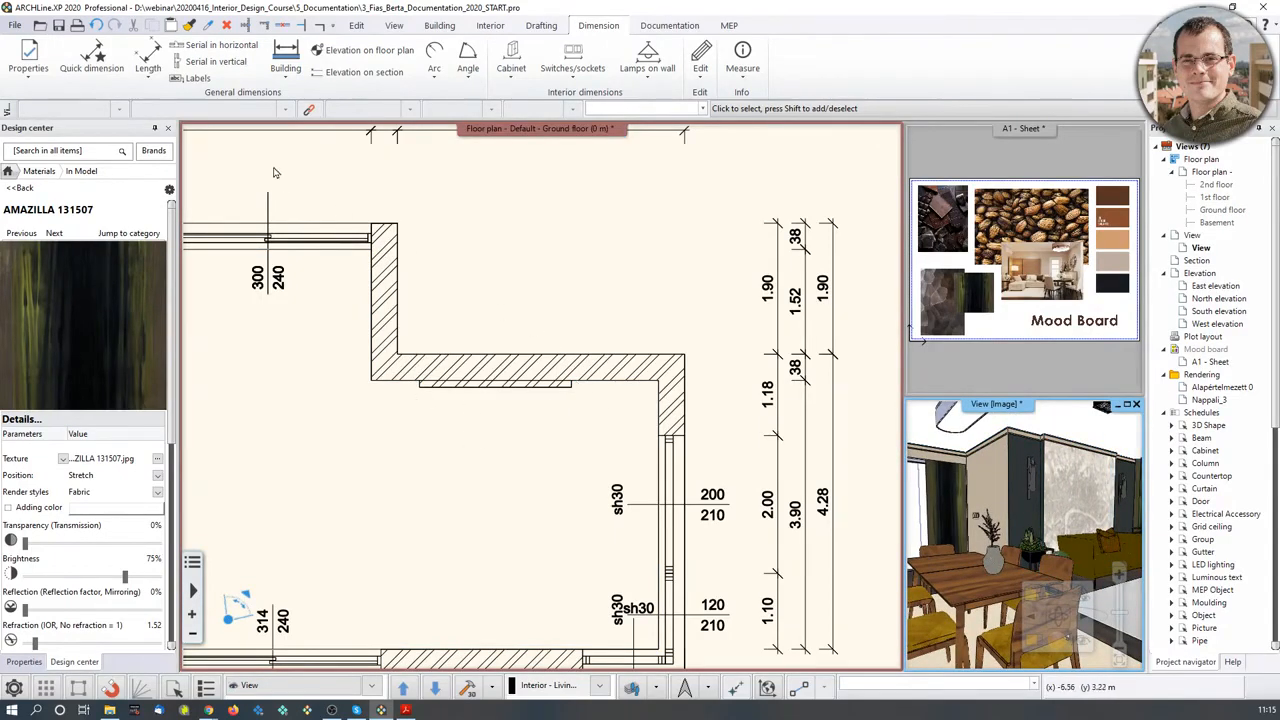
- Add a 2.20 aligned length dimension across the top wall opening, placed above the wall
left_click(149, 80)
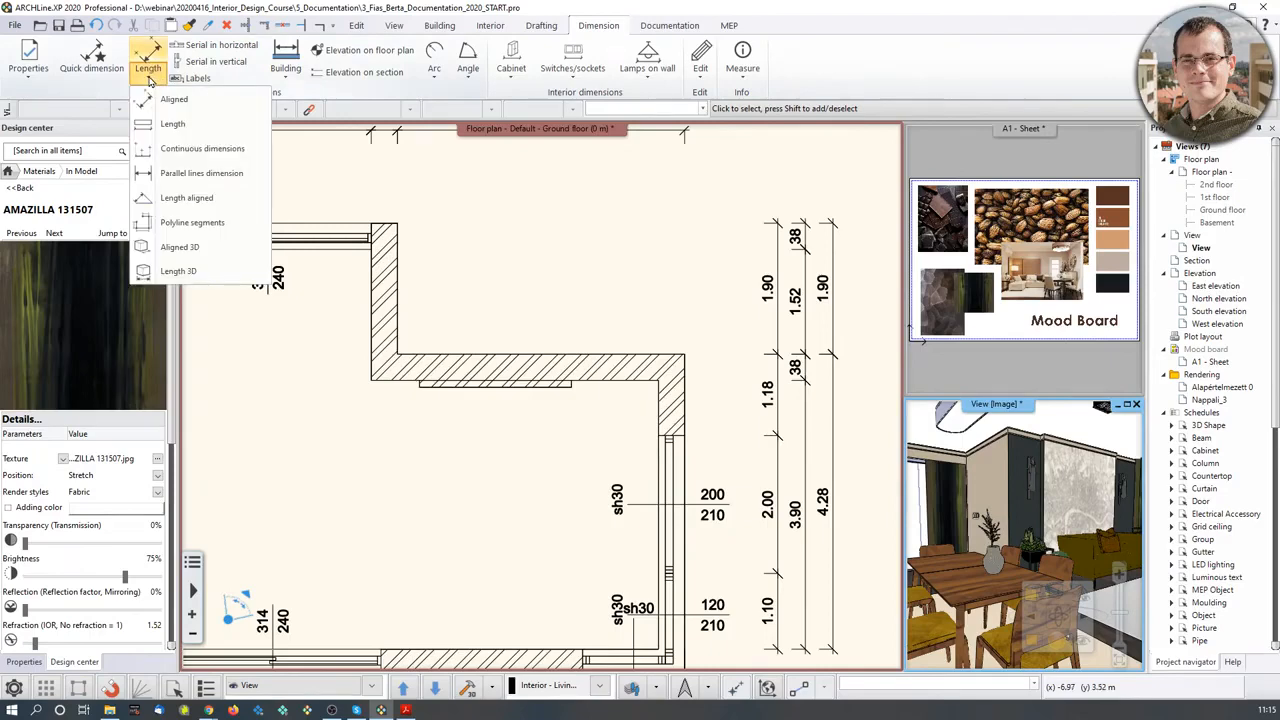
left_click(149, 100)
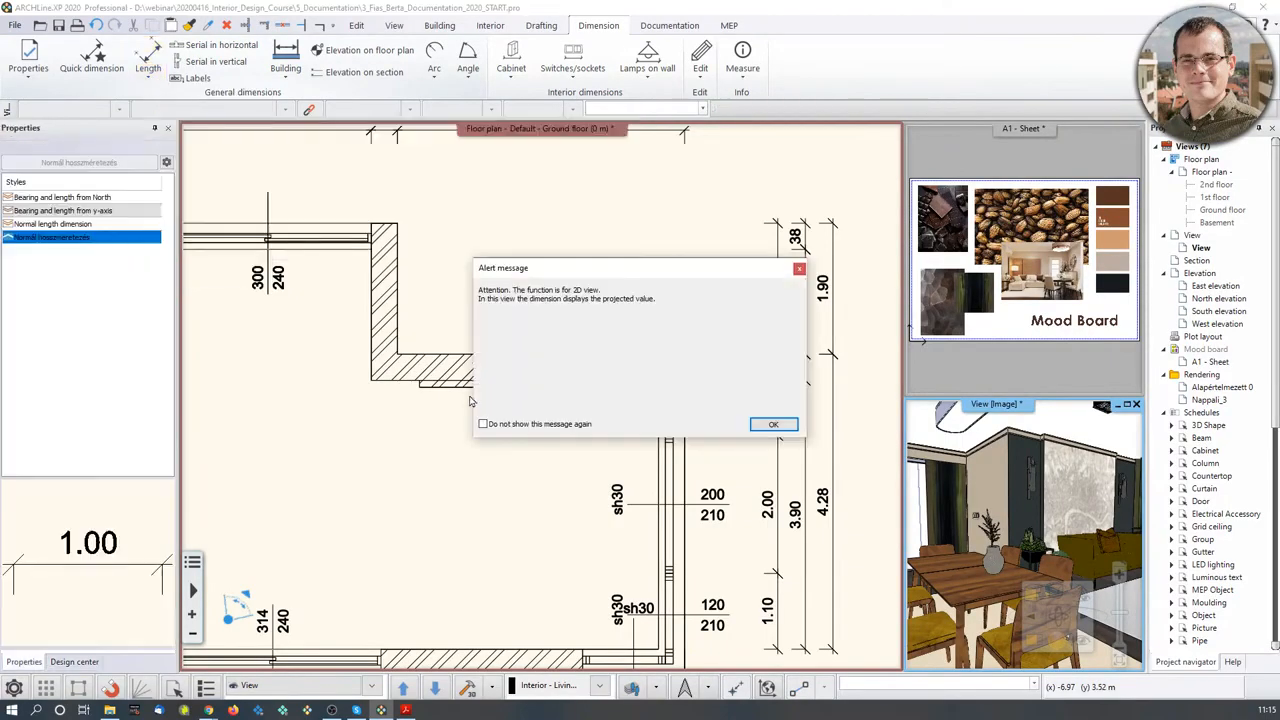
left_click(775, 425)
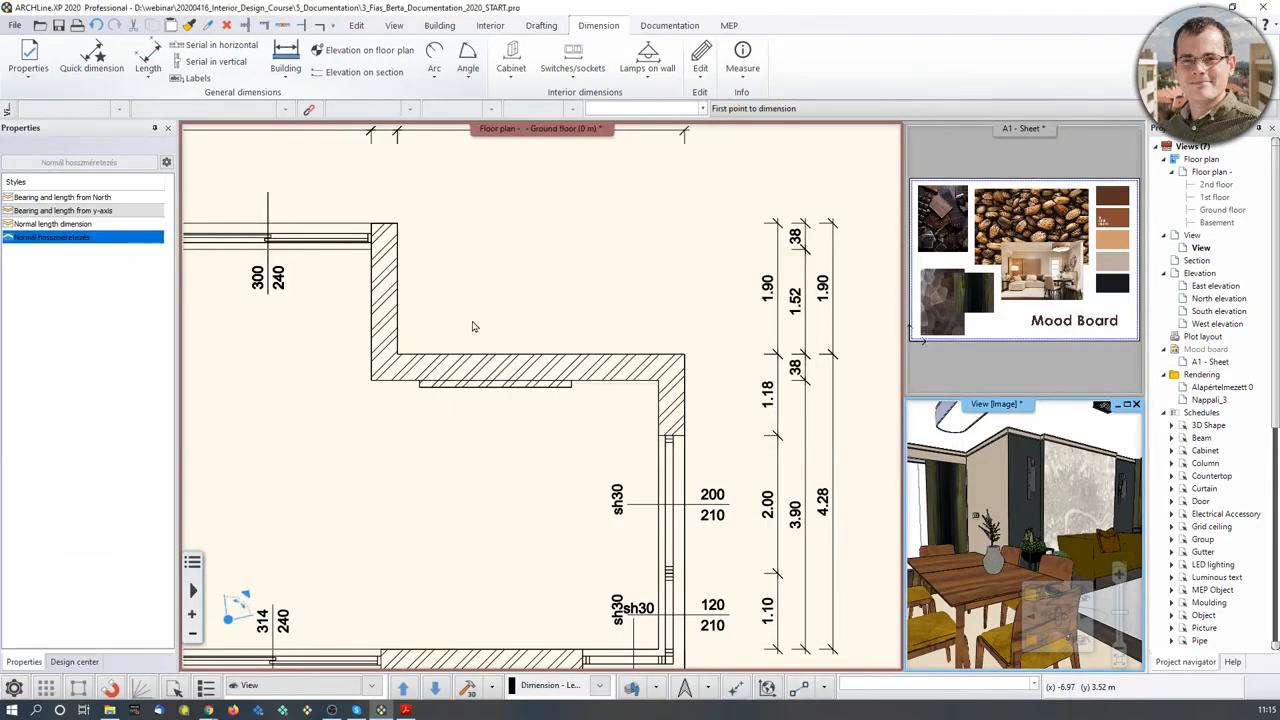
left_click(148, 60)
scroll(345, 438, "up", 1)
scroll(357, 430, "up", 1)
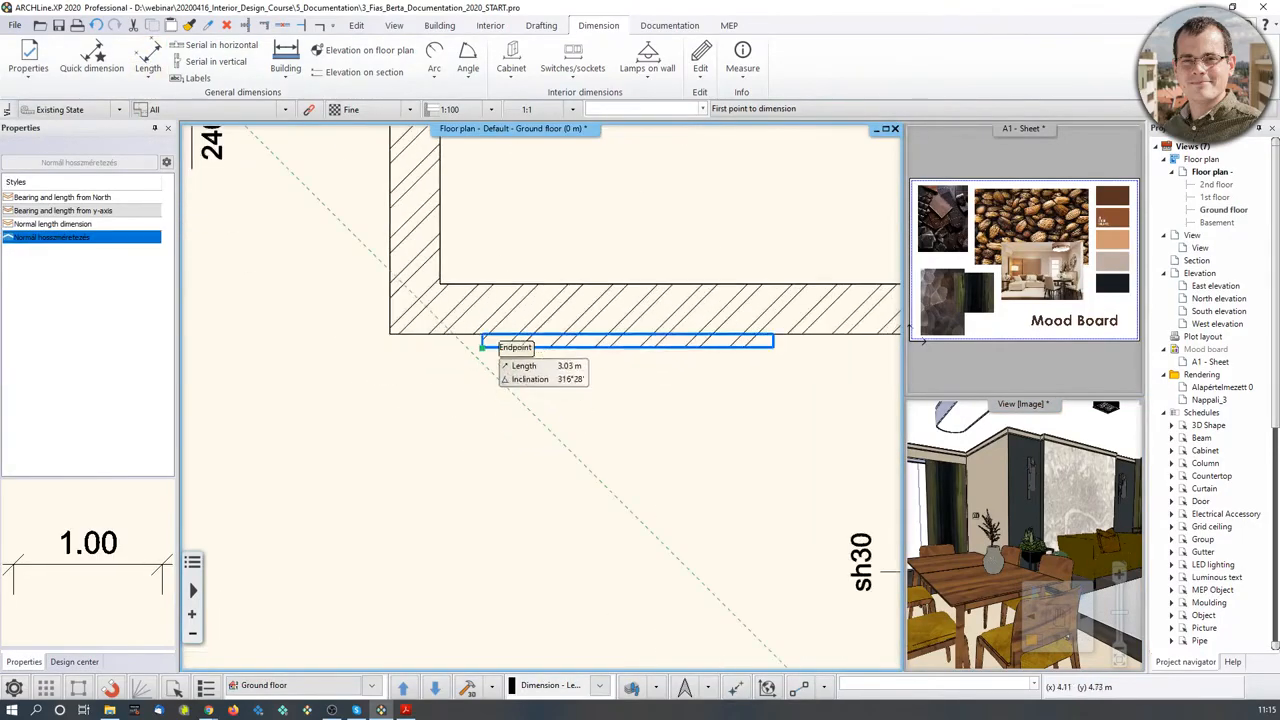
left_click(482, 347)
left_click(775, 347)
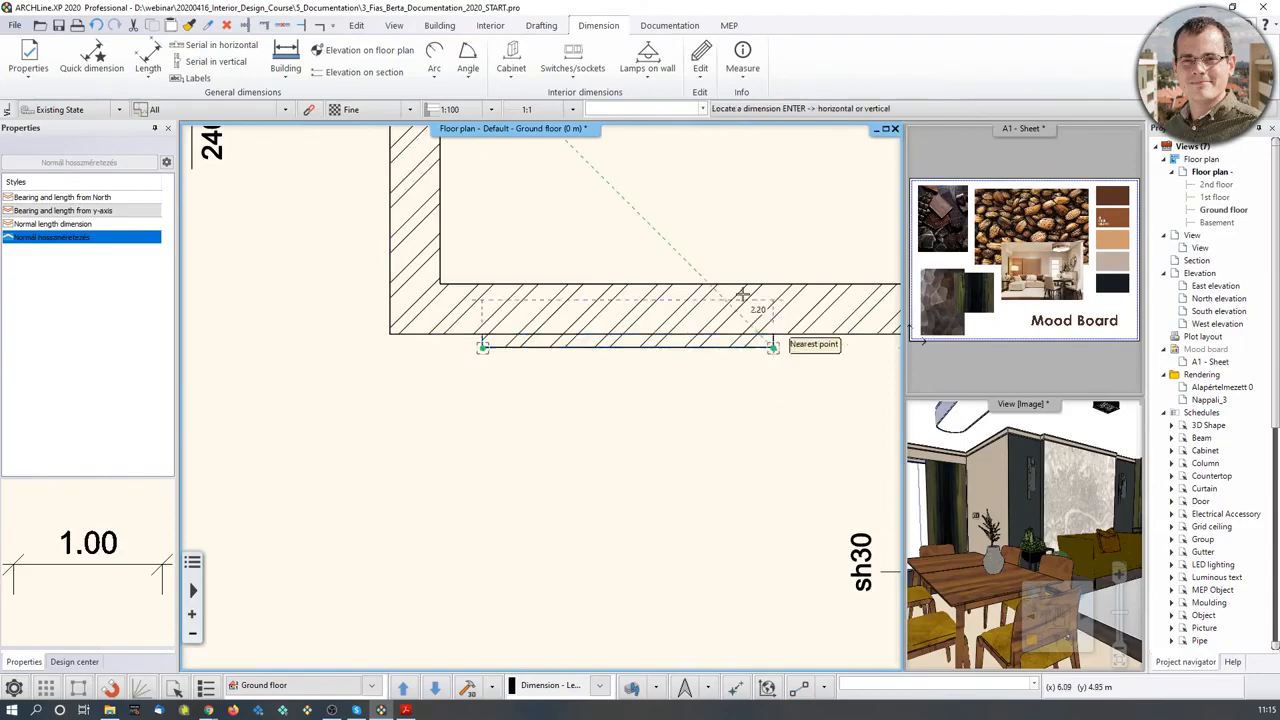
scroll(673, 375, "down", 2)
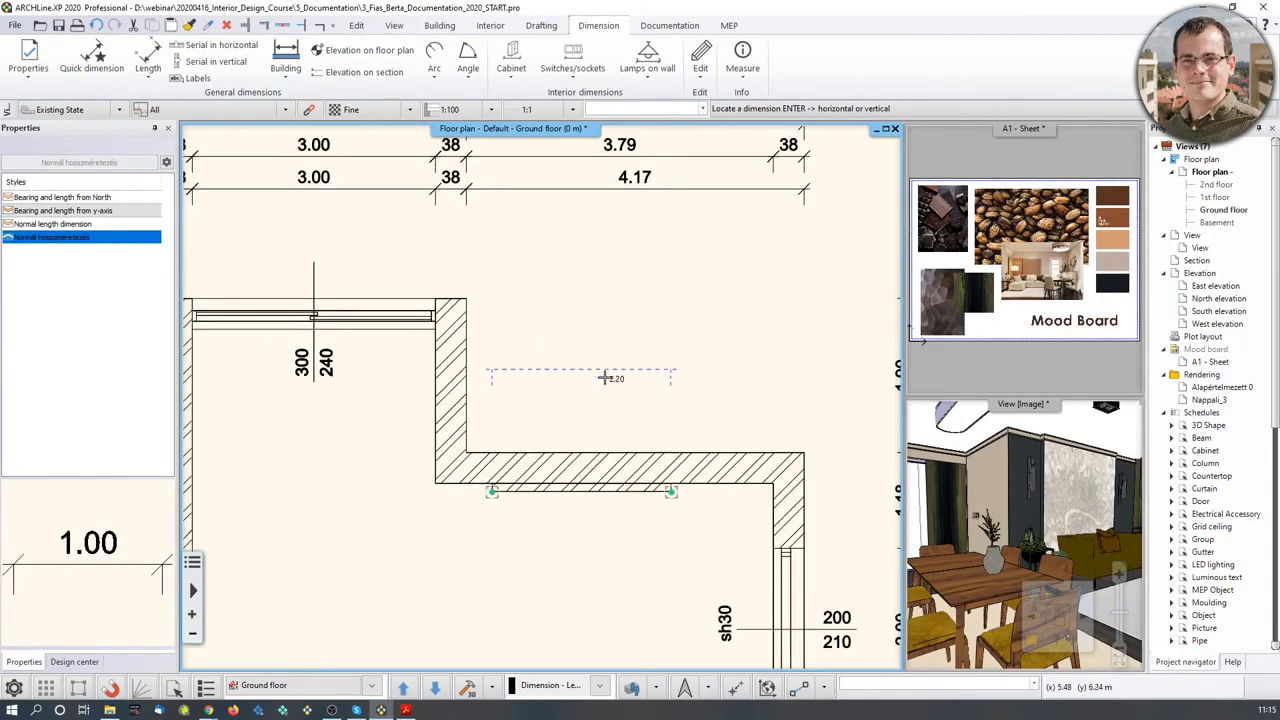
left_click(616, 408)
key("Escape")
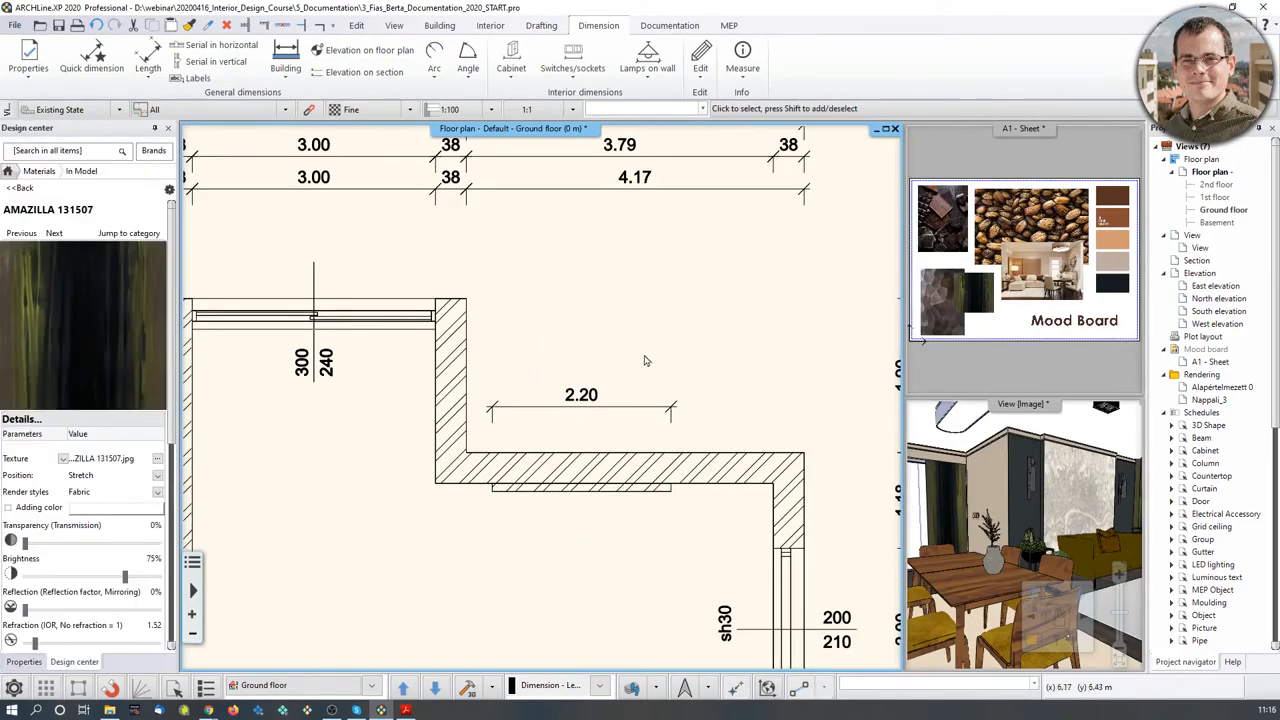
scroll(694, 414, "down", 2)
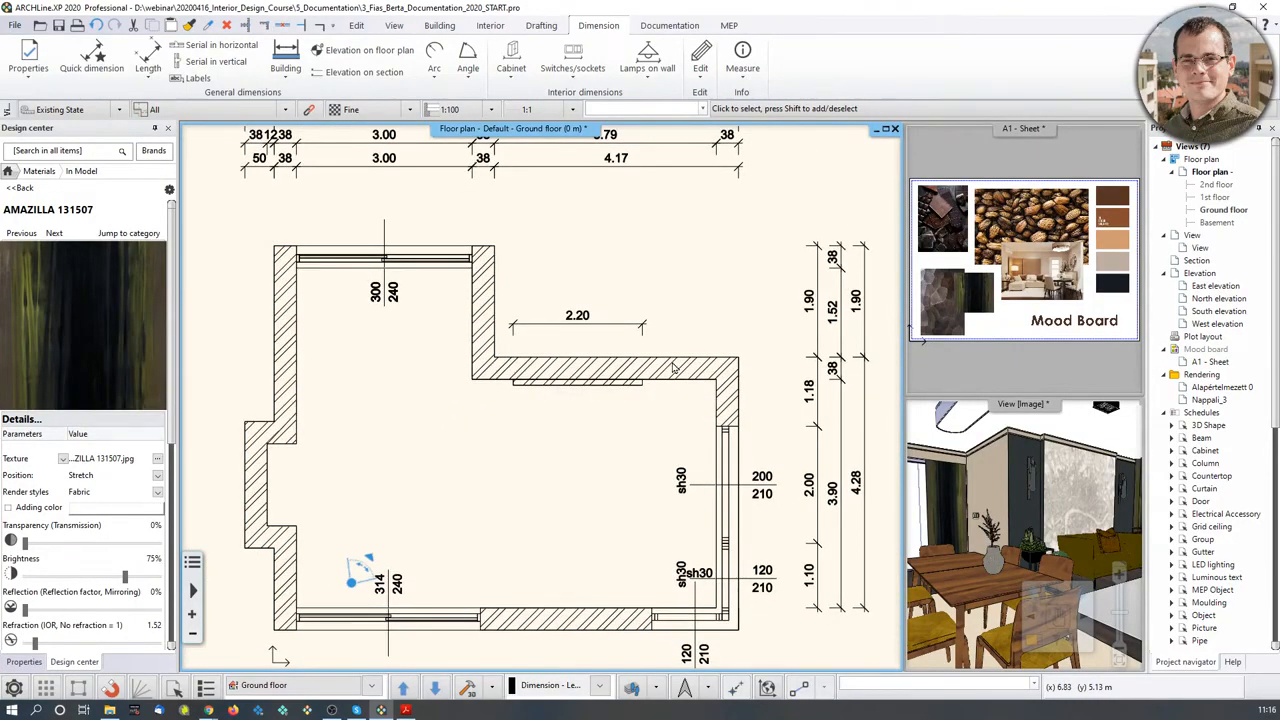
left_click(36, 75)
left_click(42, 103)
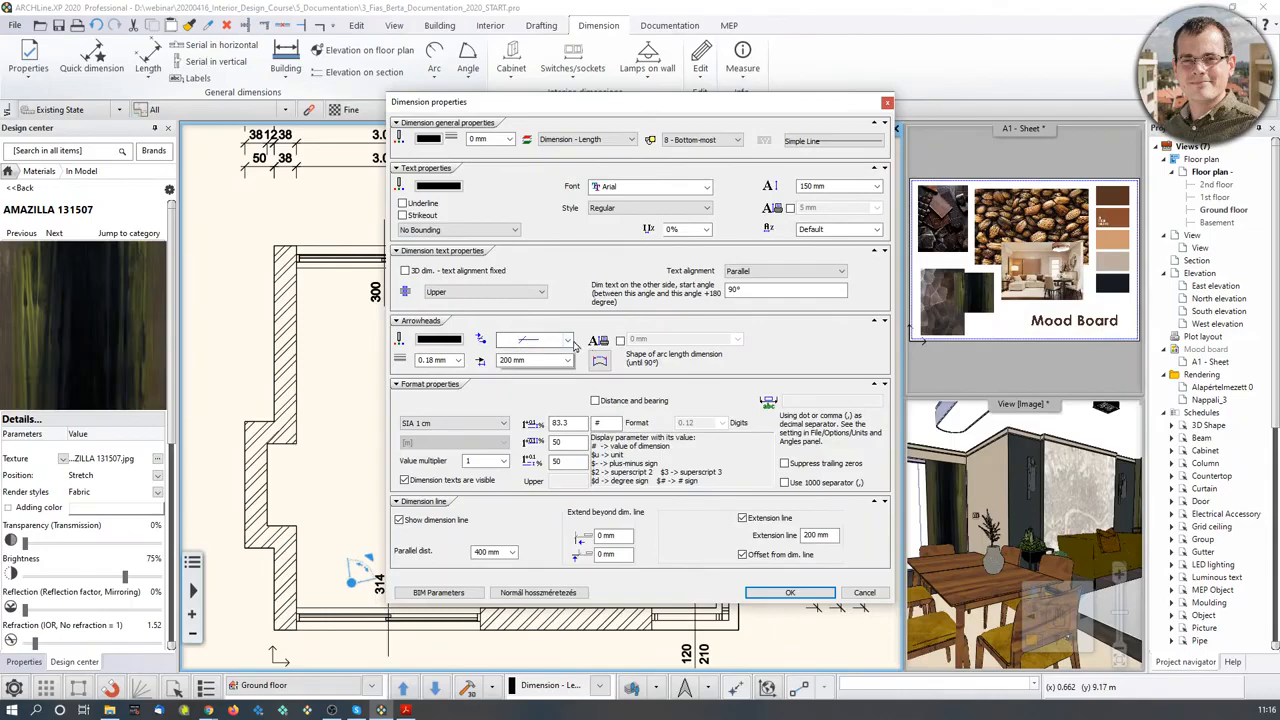
left_click(560, 340)
left_click(643, 330)
left_click(643, 325)
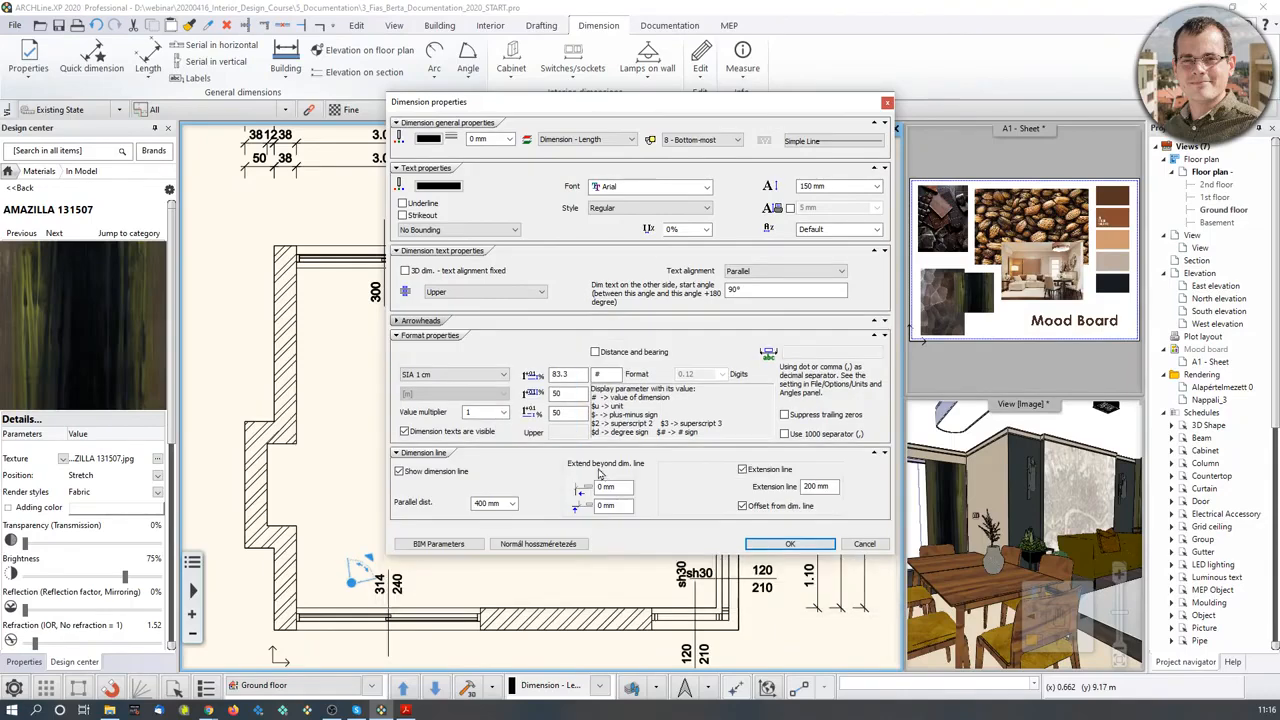
left_click(427, 321)
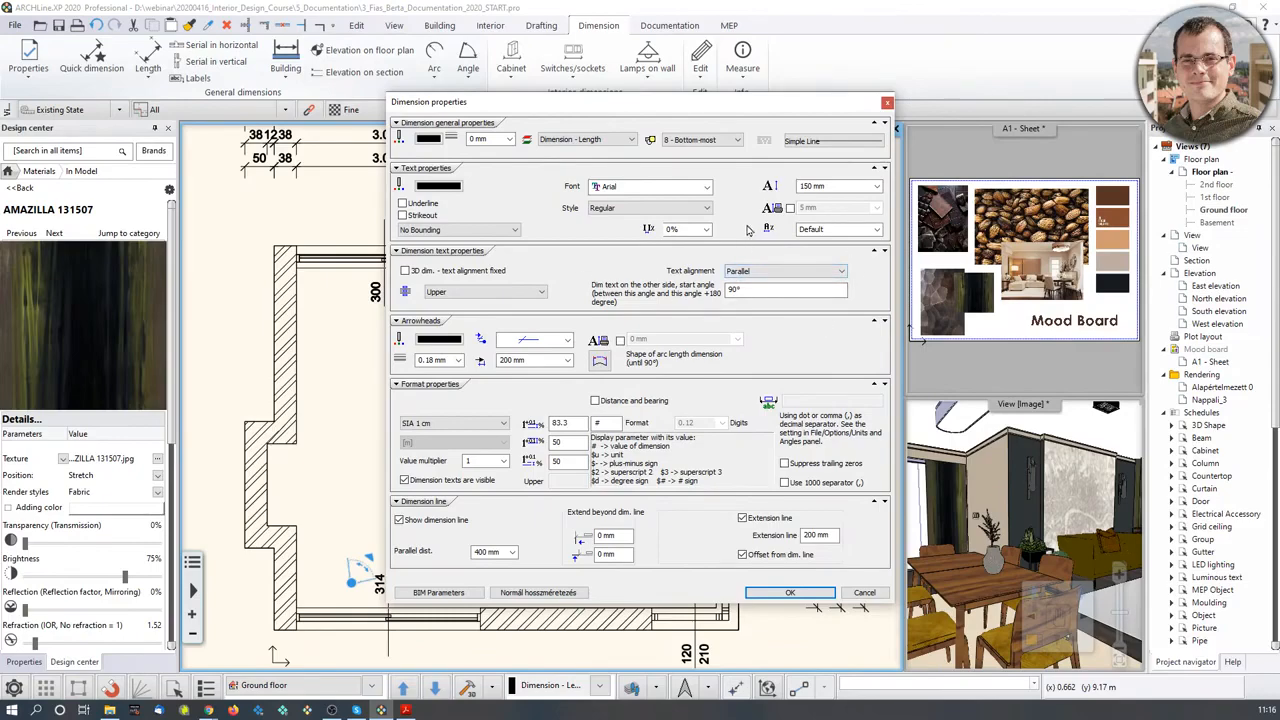
left_click(887, 103)
middle_click_drag(660, 339, 659, 348)
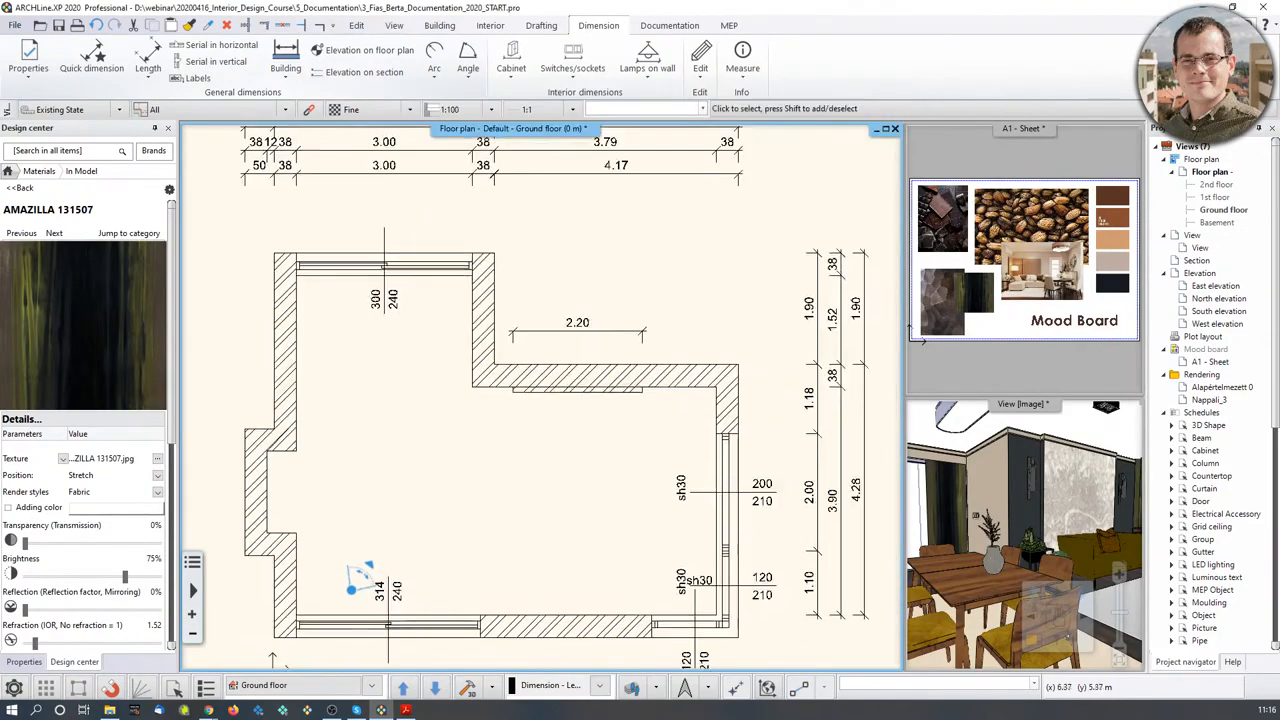
scroll(659, 348, "down", 2)
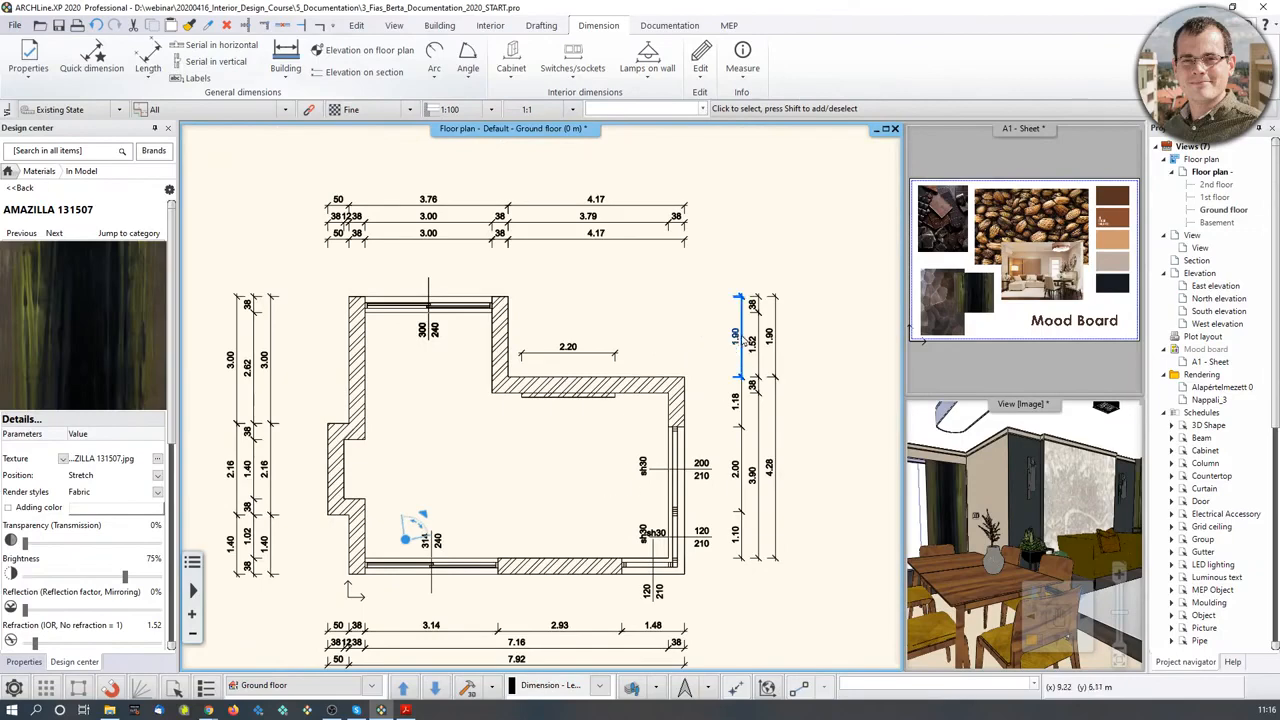
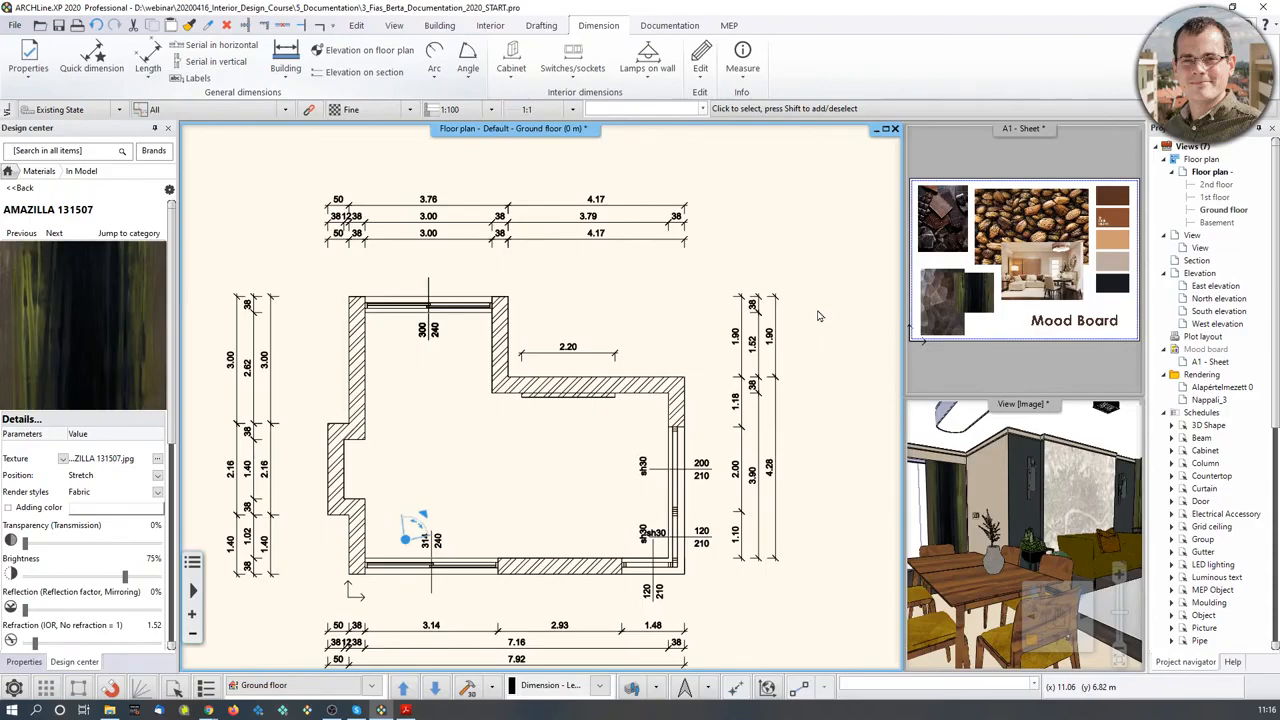
- Recentre the plan and try an elevation query on the left wall, then abandon it
middle_click_drag(498, 407, 604, 390)
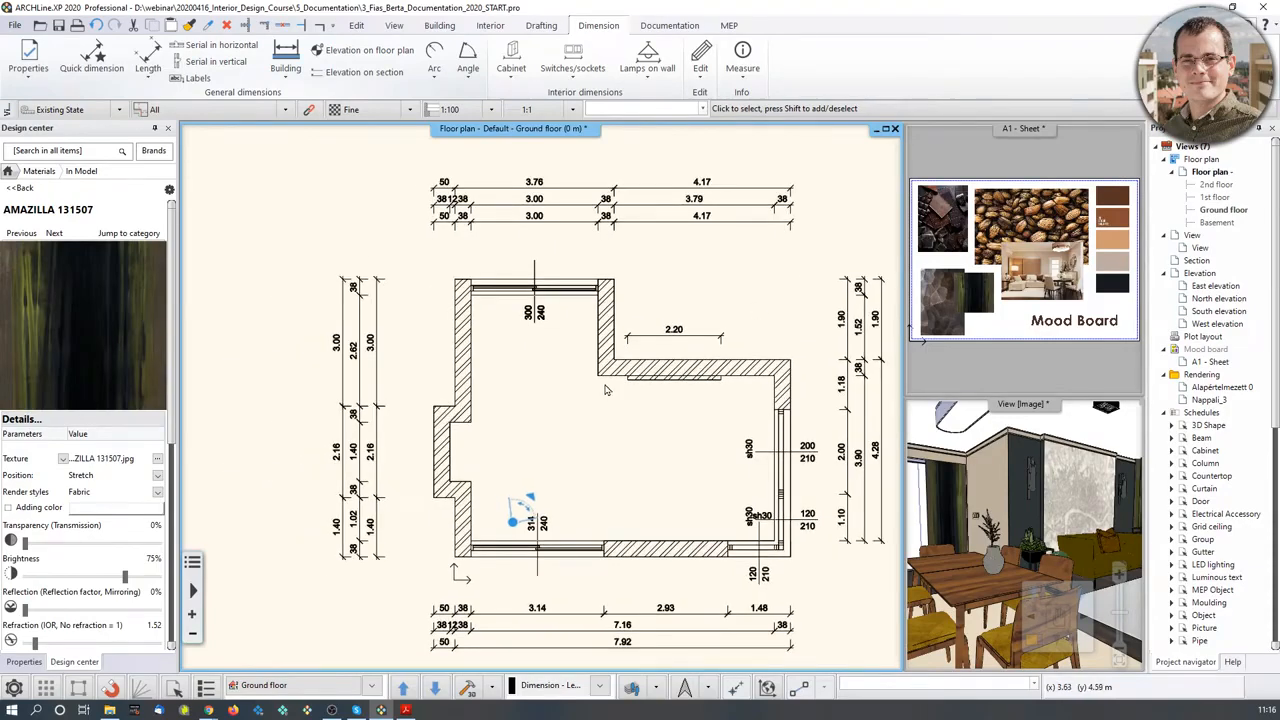
scroll(563, 391, "up", 2)
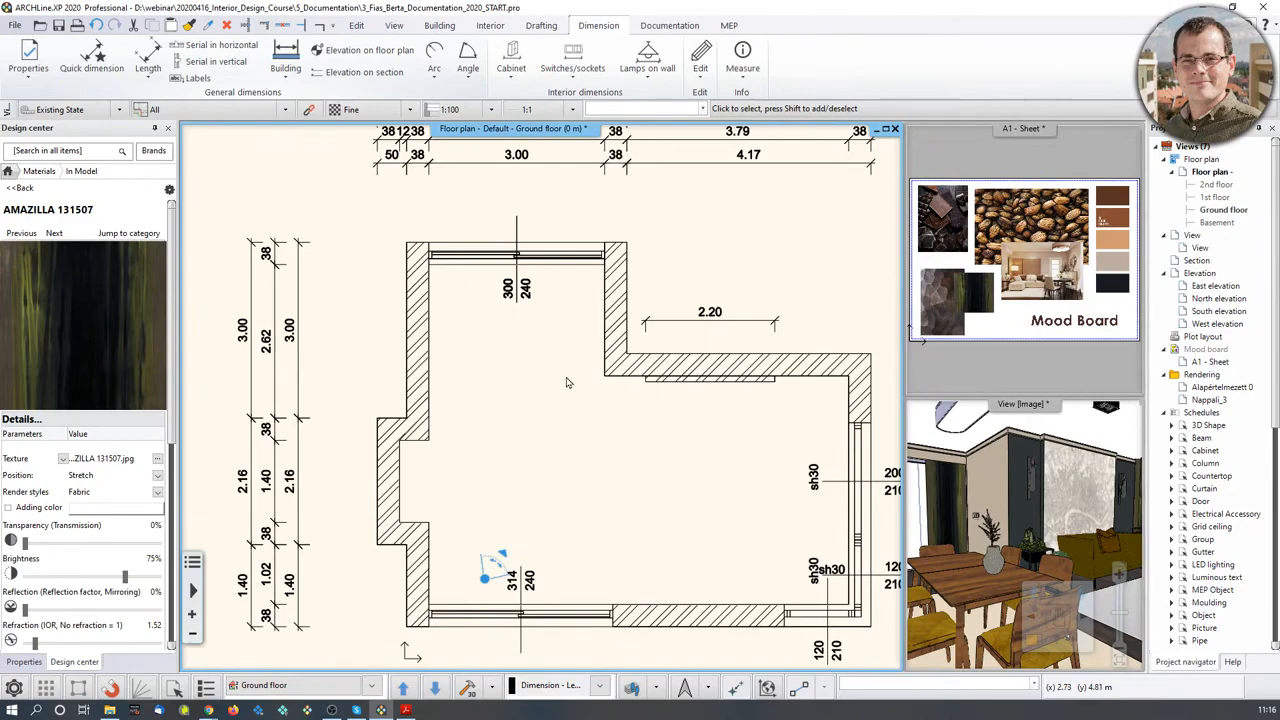
scroll(566, 382, "down", 3)
scroll(783, 292, "up", 2)
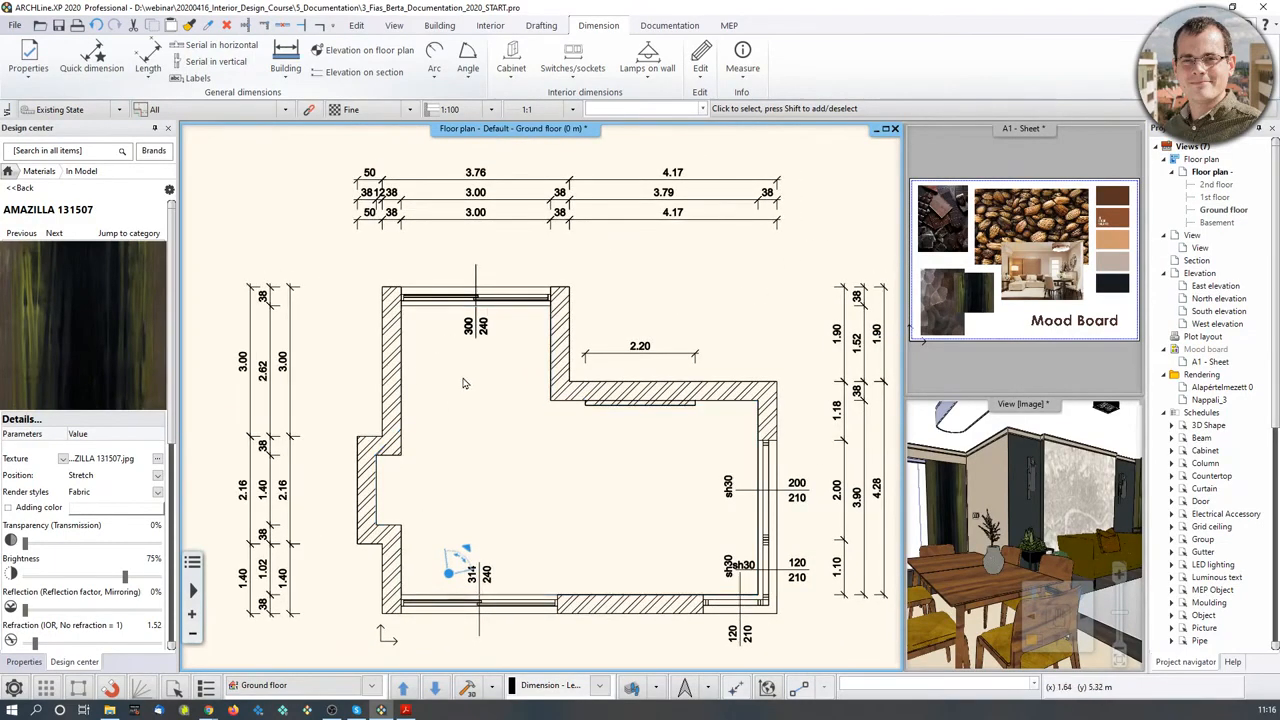
scroll(444, 373, "up", 1)
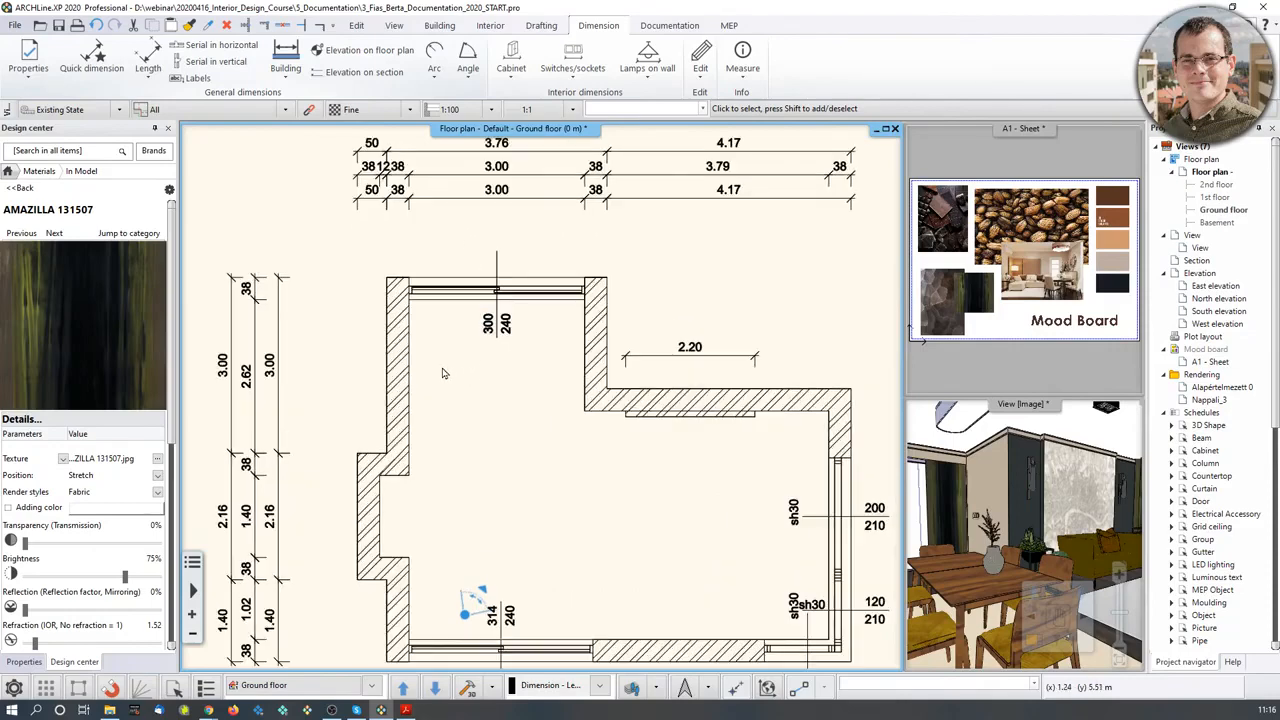
left_click(369, 52)
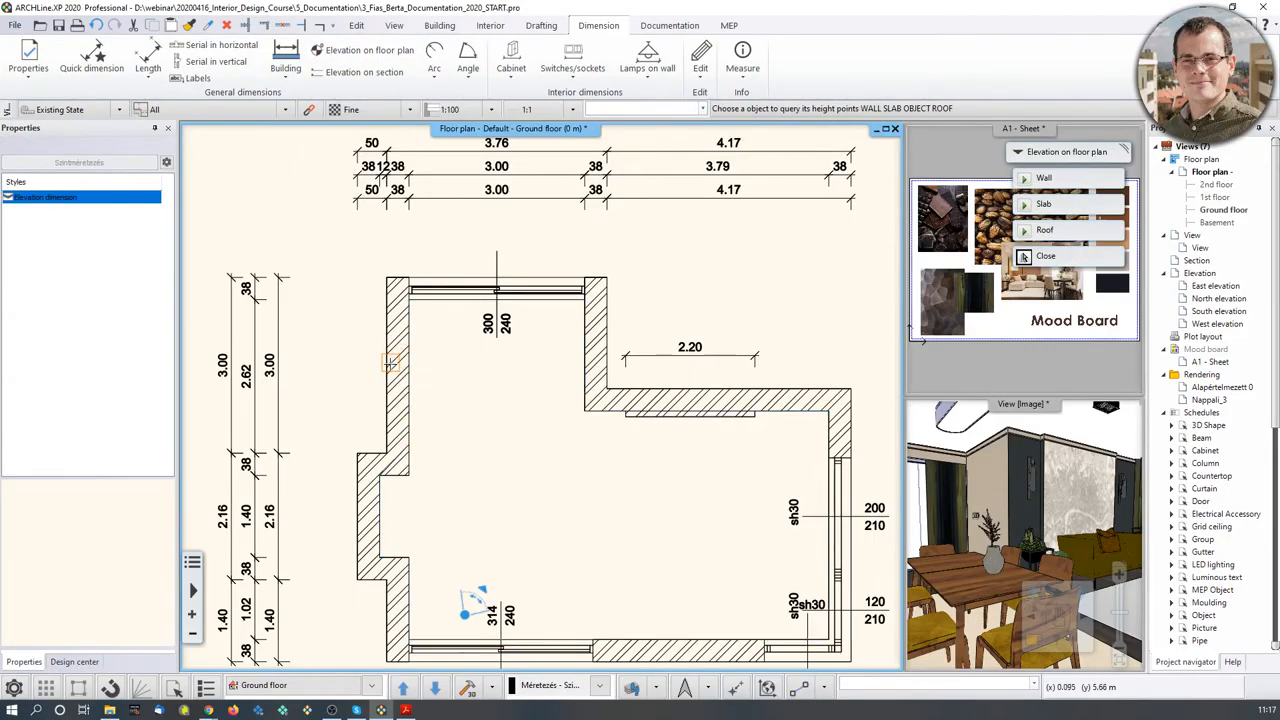
scroll(391, 362, "up", 2)
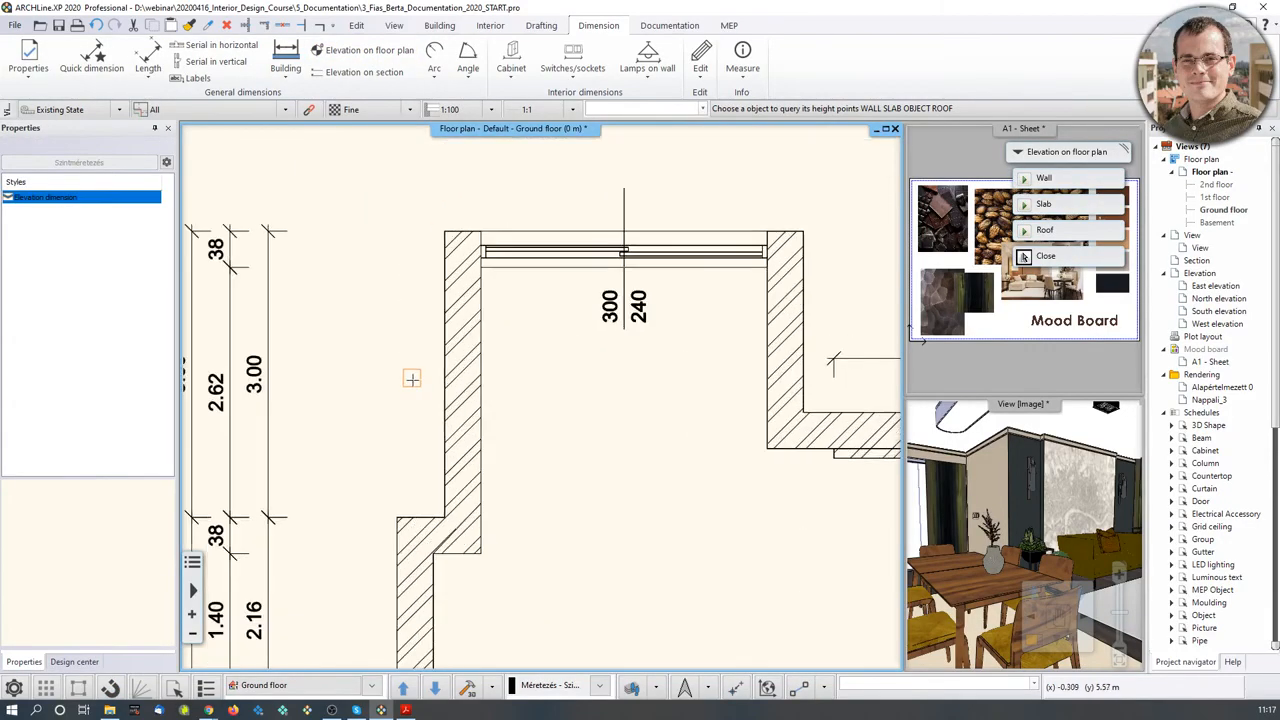
left_click(482, 356)
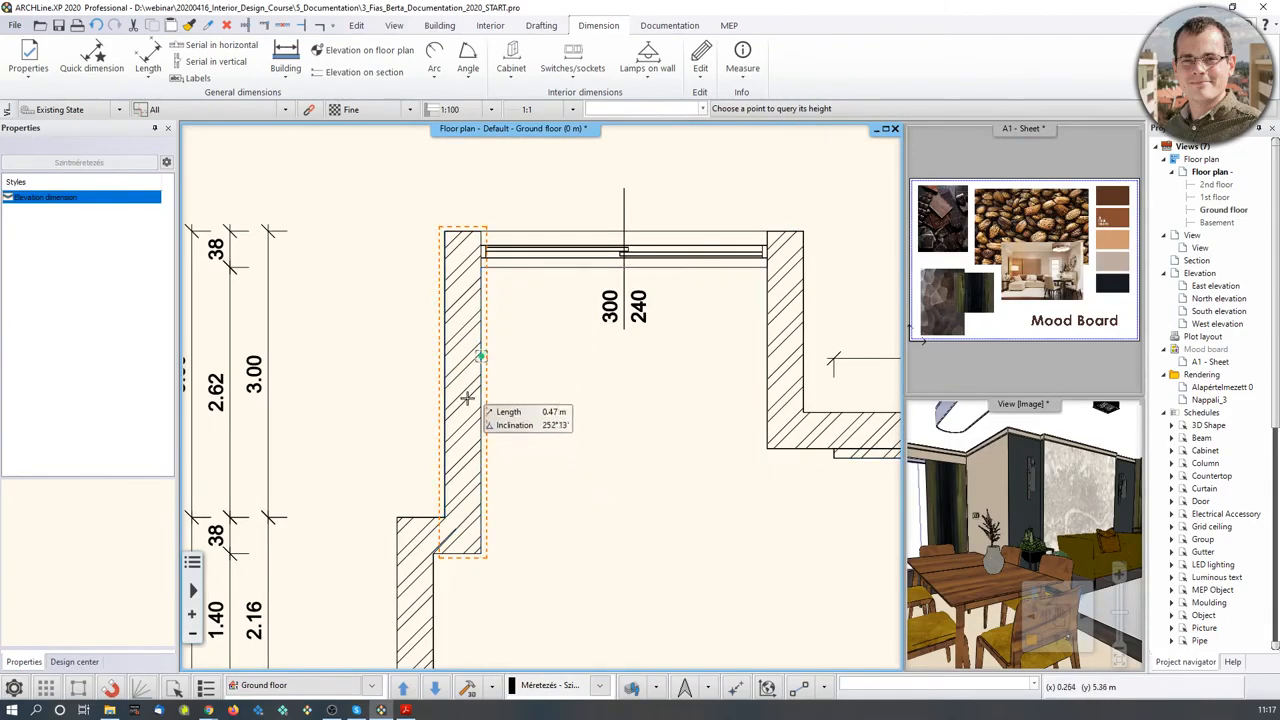
scroll(466, 364, "up", 1)
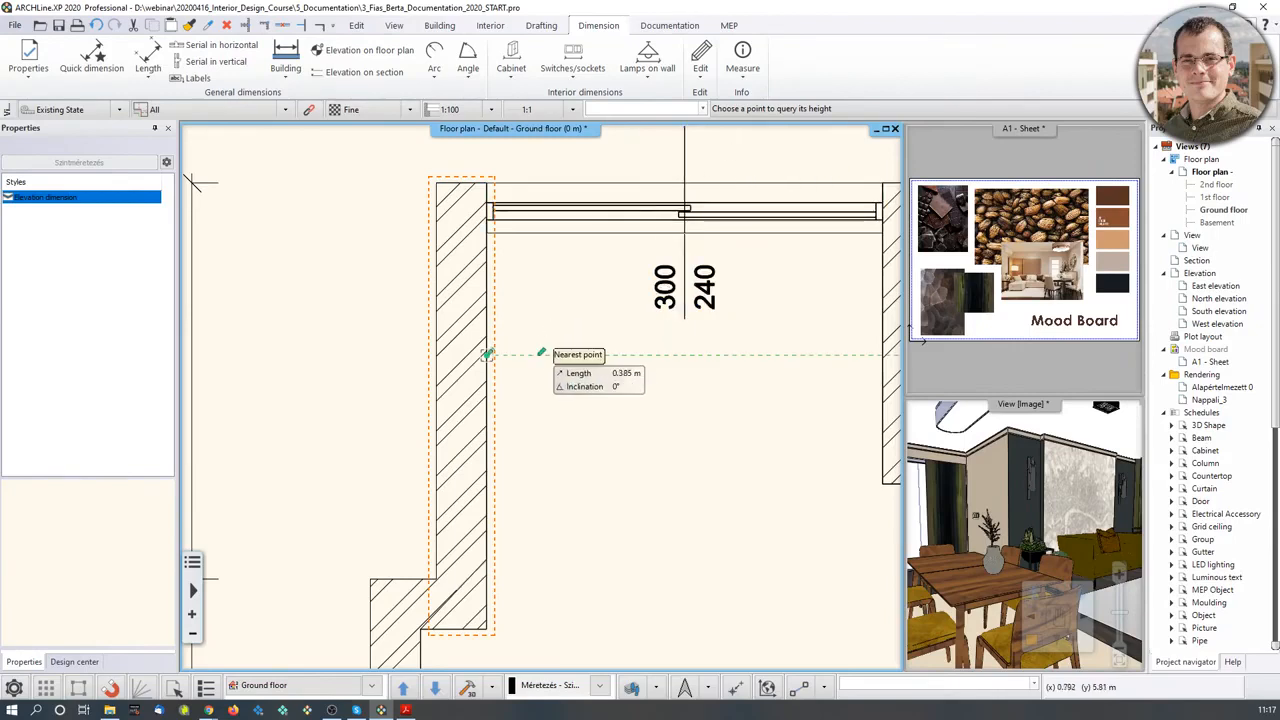
left_click(510, 356)
left_click(585, 344)
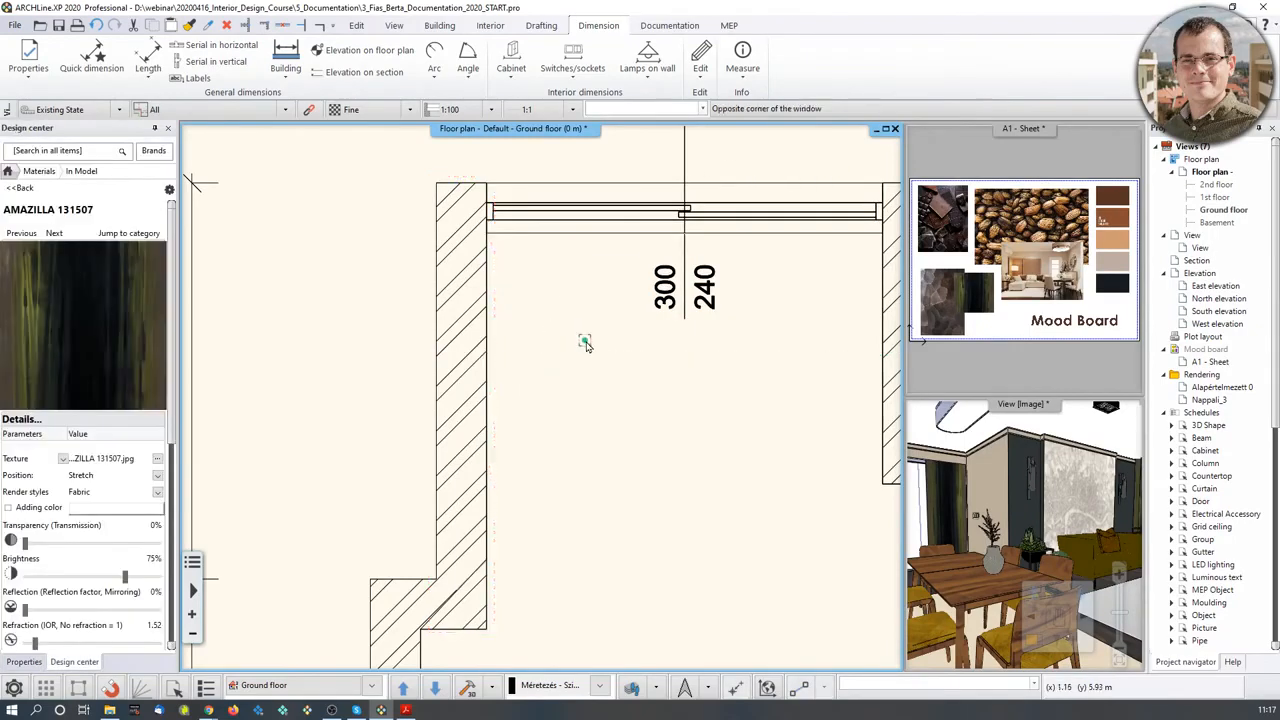
- Restart Elevation on floor plan and pick the left wall and a point on it
left_click(343, 52)
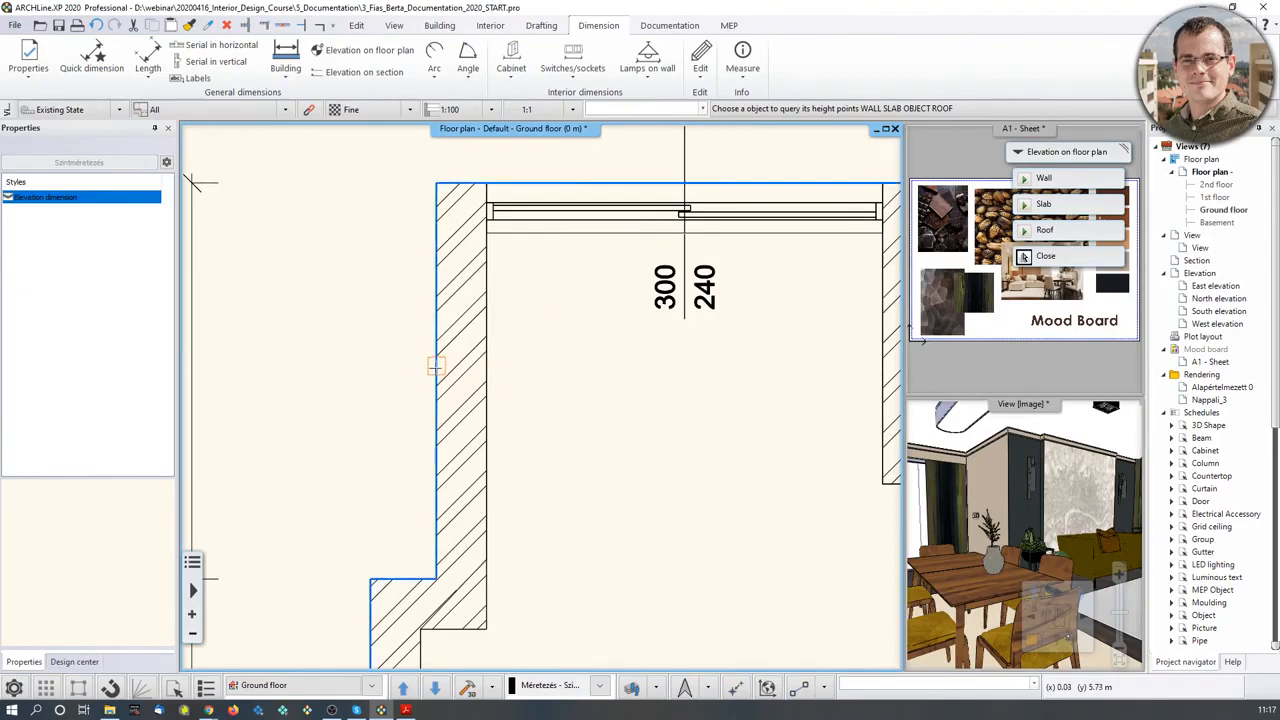
left_click(436, 366)
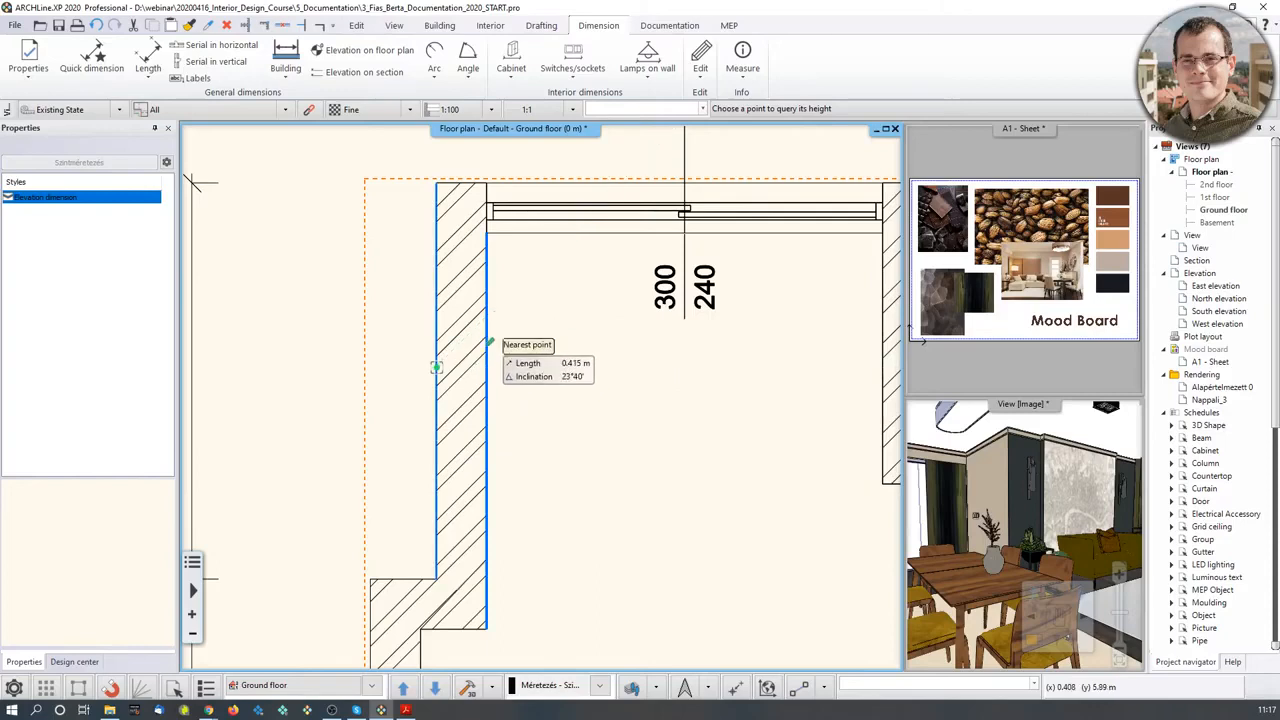
left_click(488, 342)
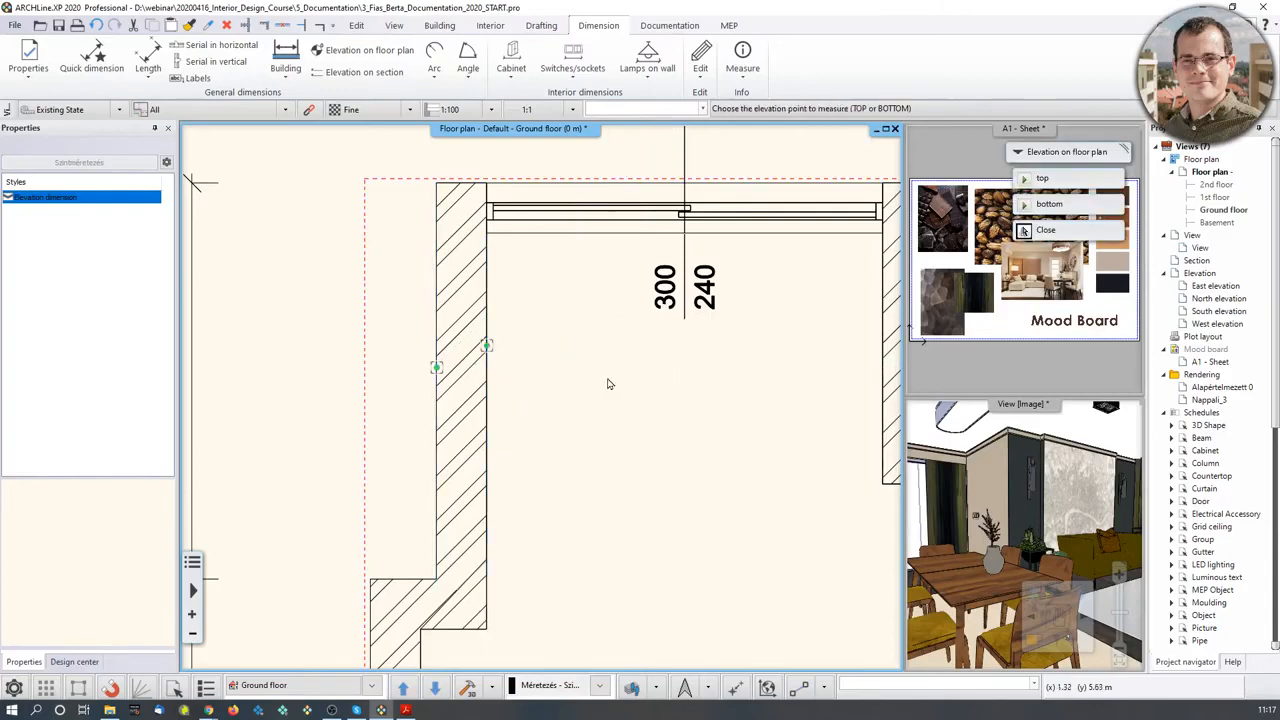
- Measure the wall's bottom and change its height from -0.3 m to 0 m
left_click(1059, 215)
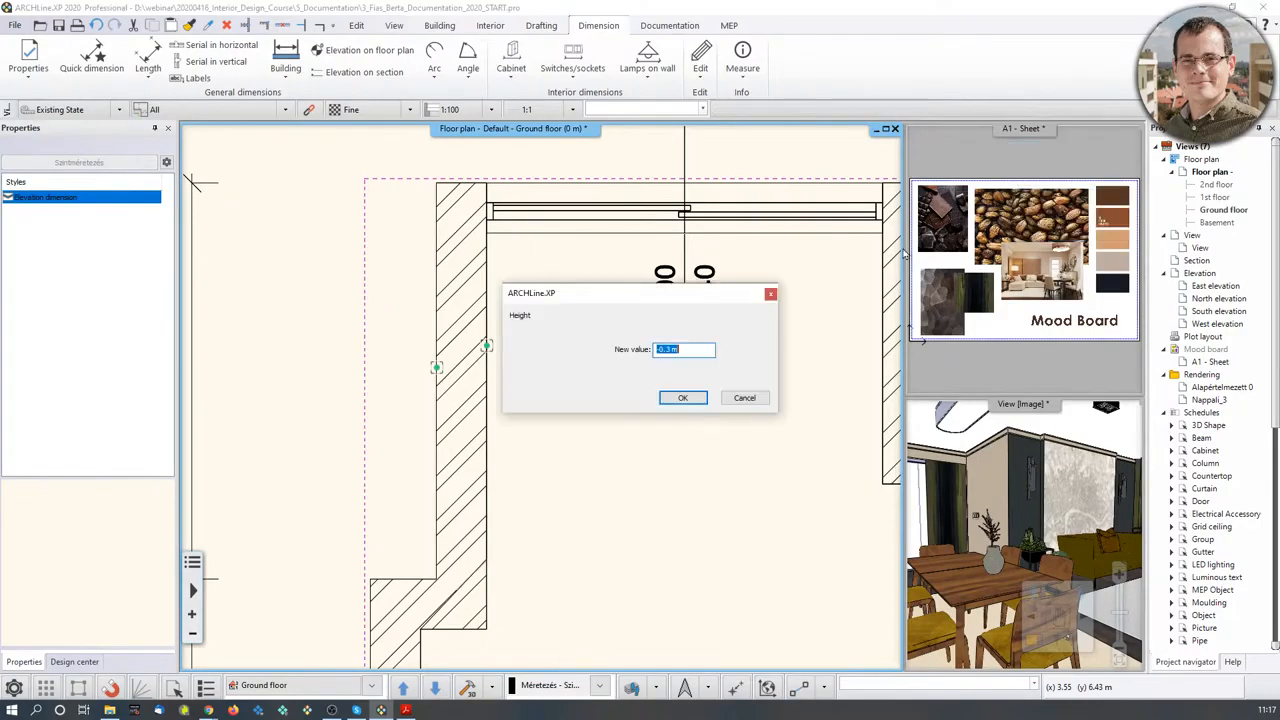
left_click(675, 353)
key("BackSpace")
key("BackSpace")
type("0")
left_click(684, 398)
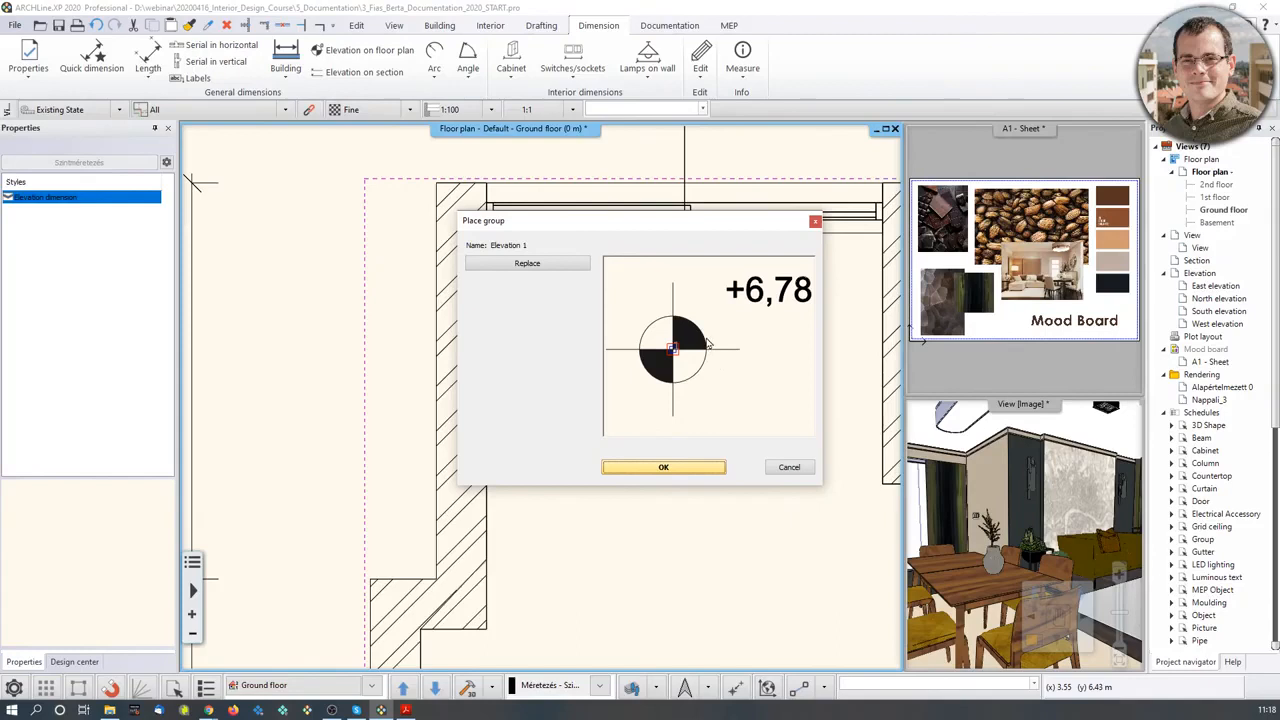
- Keep the Elevation 1 symbol for the marker and accept it
left_click(531, 266)
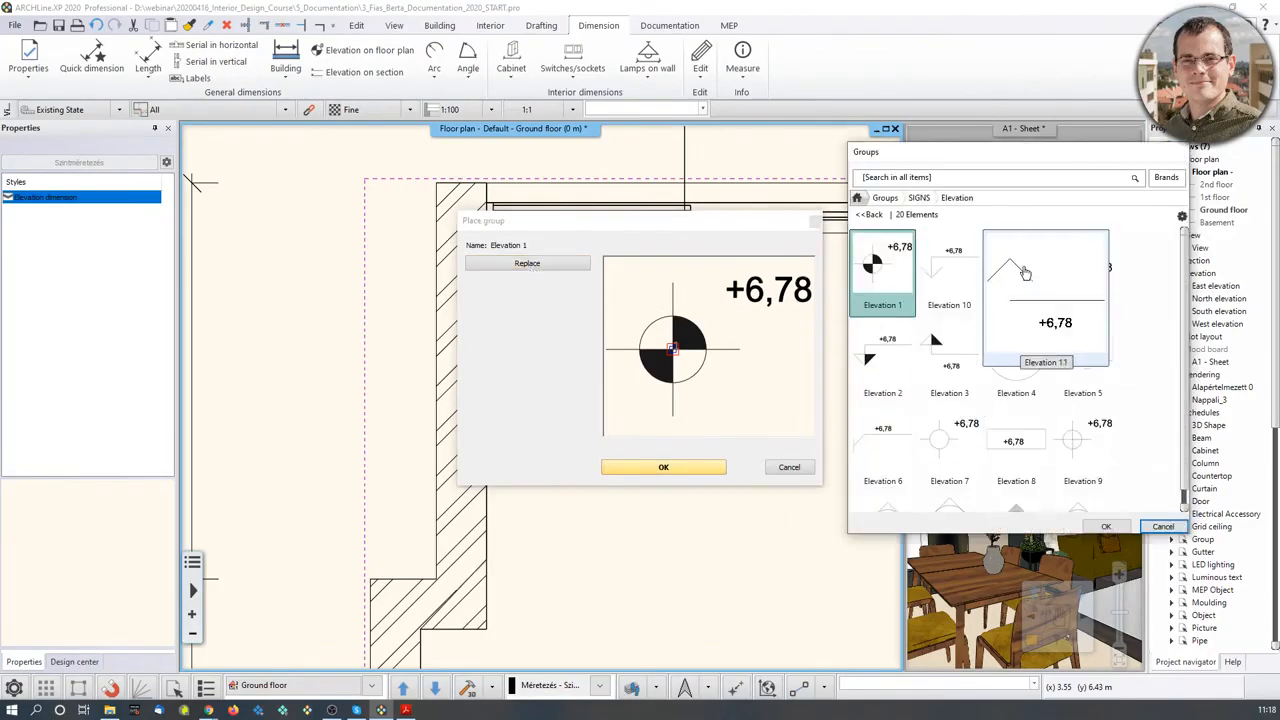
scroll(1080, 430, "down", 2)
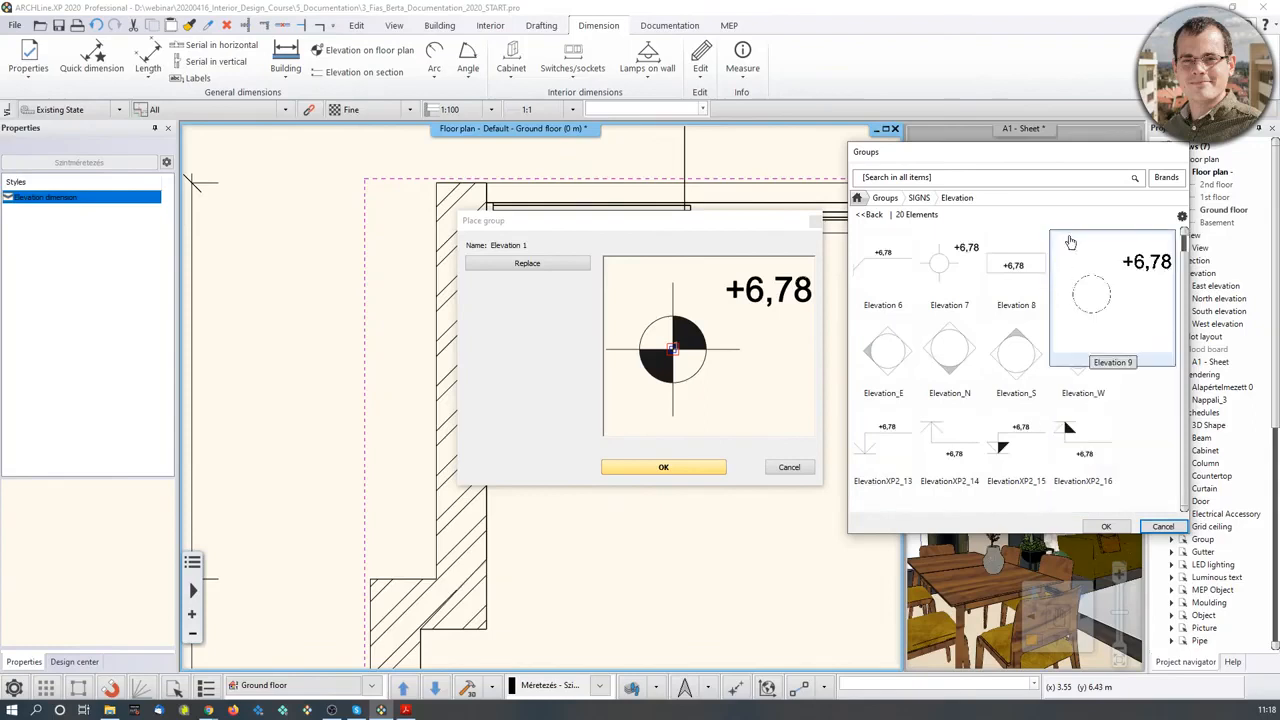
scroll(1140, 270, "up", 2)
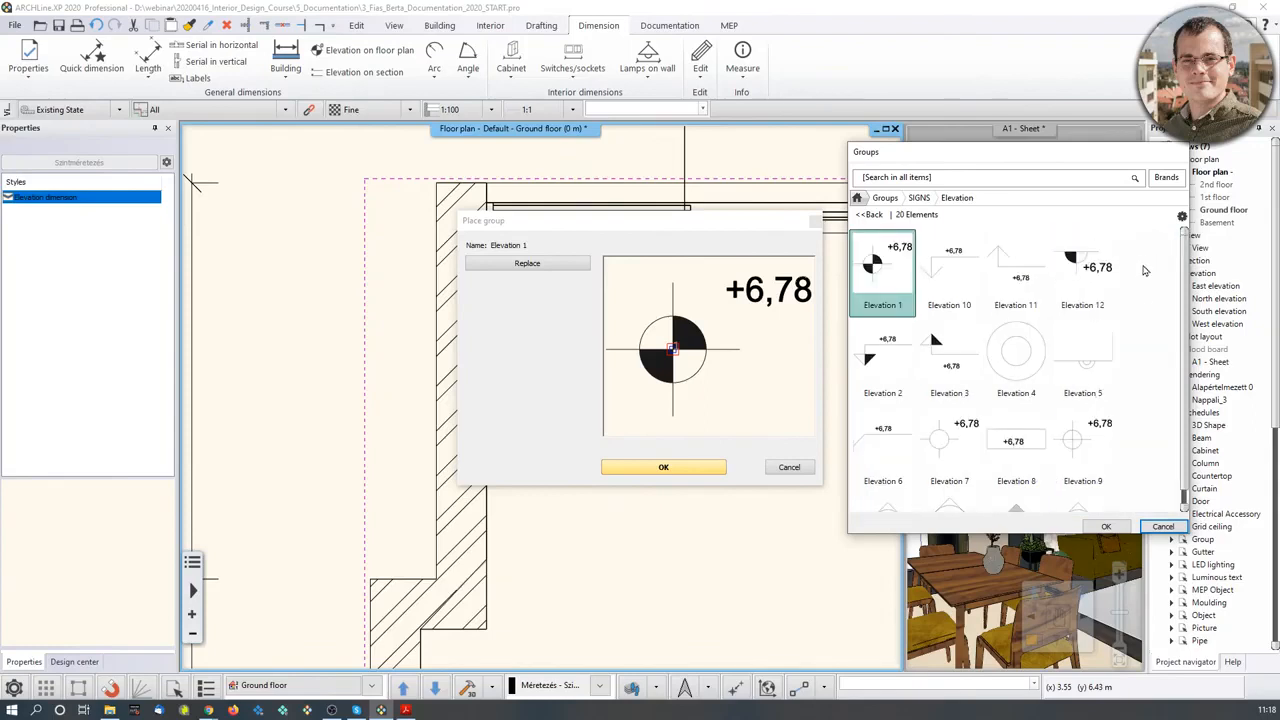
left_click(1168, 530)
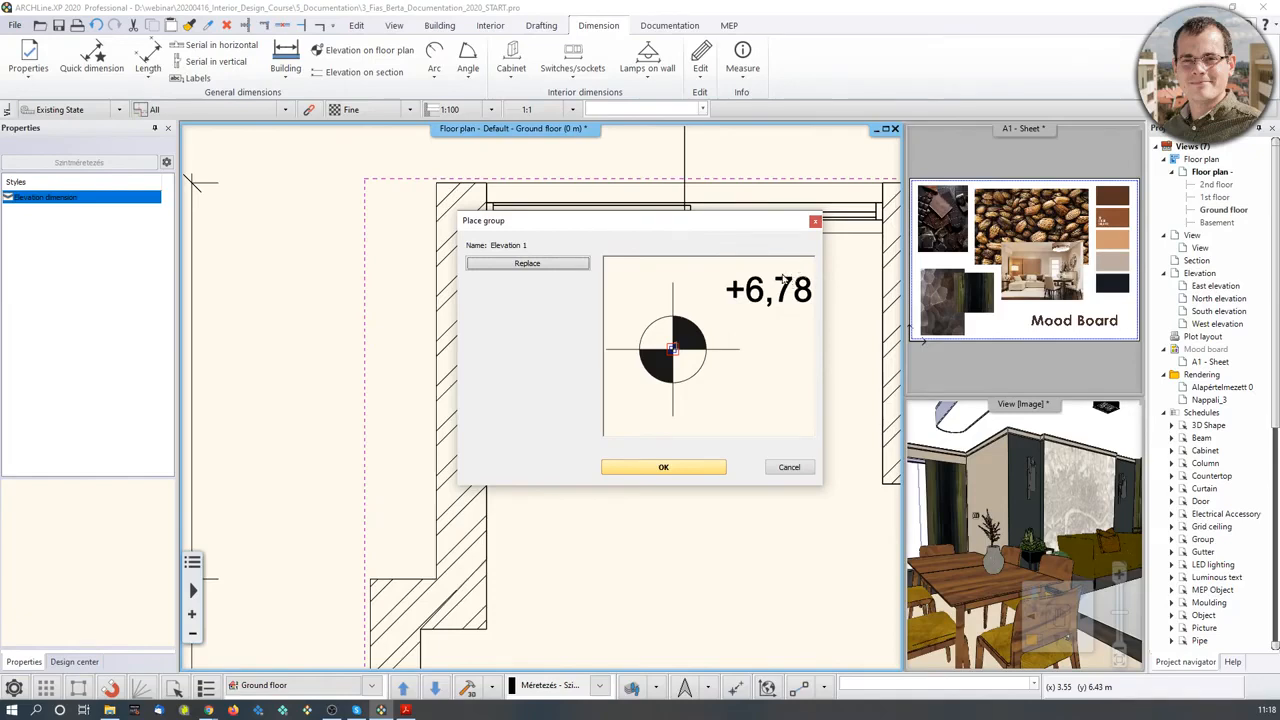
left_click(664, 468)
scroll(590, 333, "up", 3)
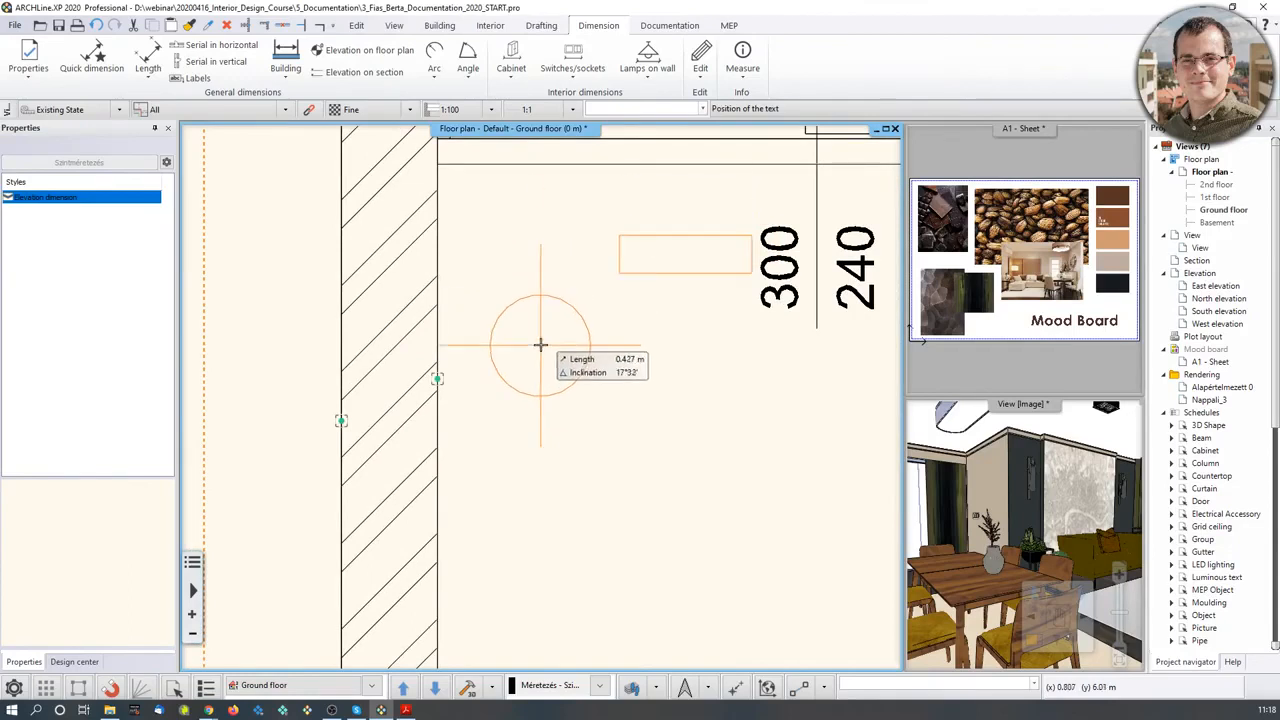
- Place the ±0 m elevation marker near the room's top-left corner and zoom out
left_click(544, 298)
scroll(669, 435, "down", 2)
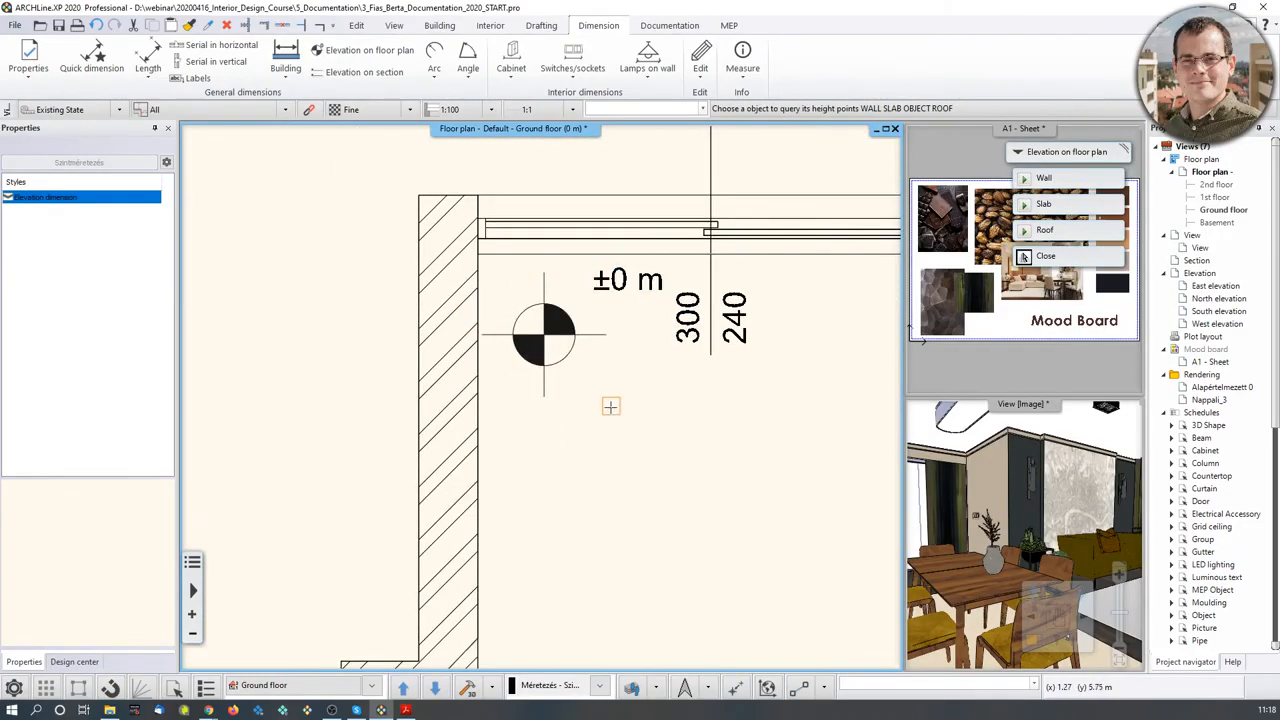
key("Escape")
scroll(630, 448, "down", 2)
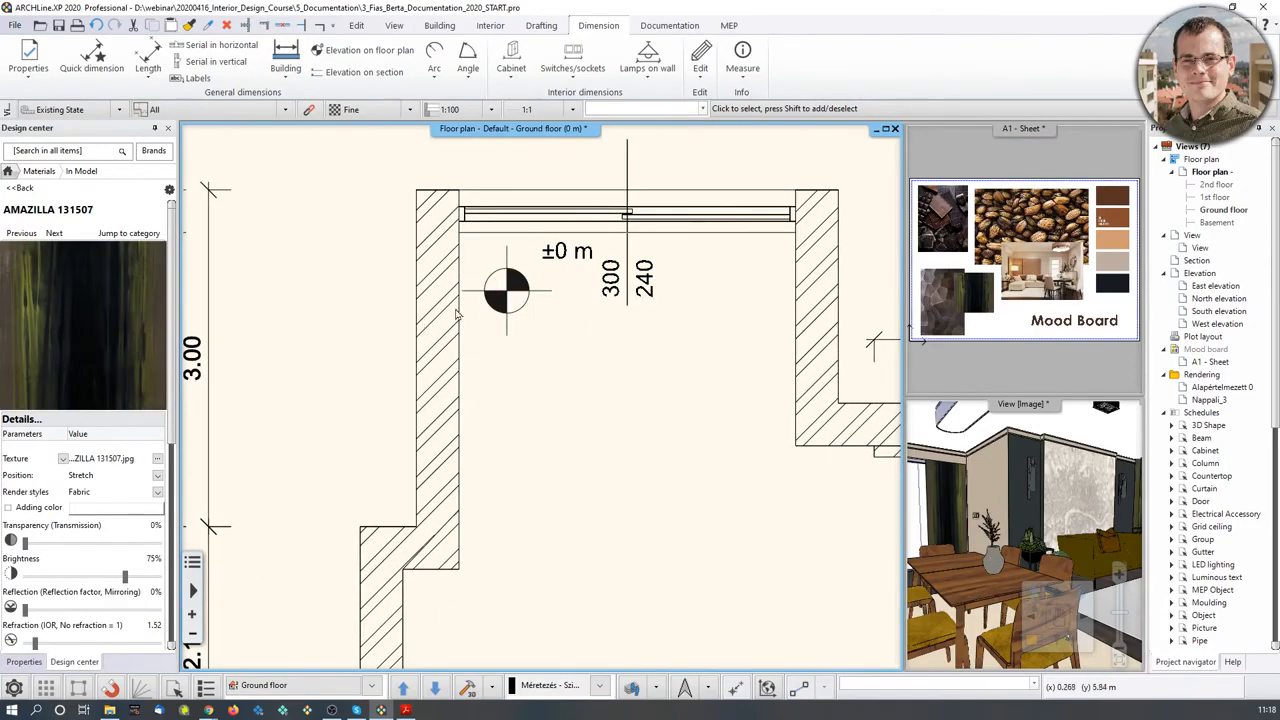
scroll(551, 417, "down", 2)
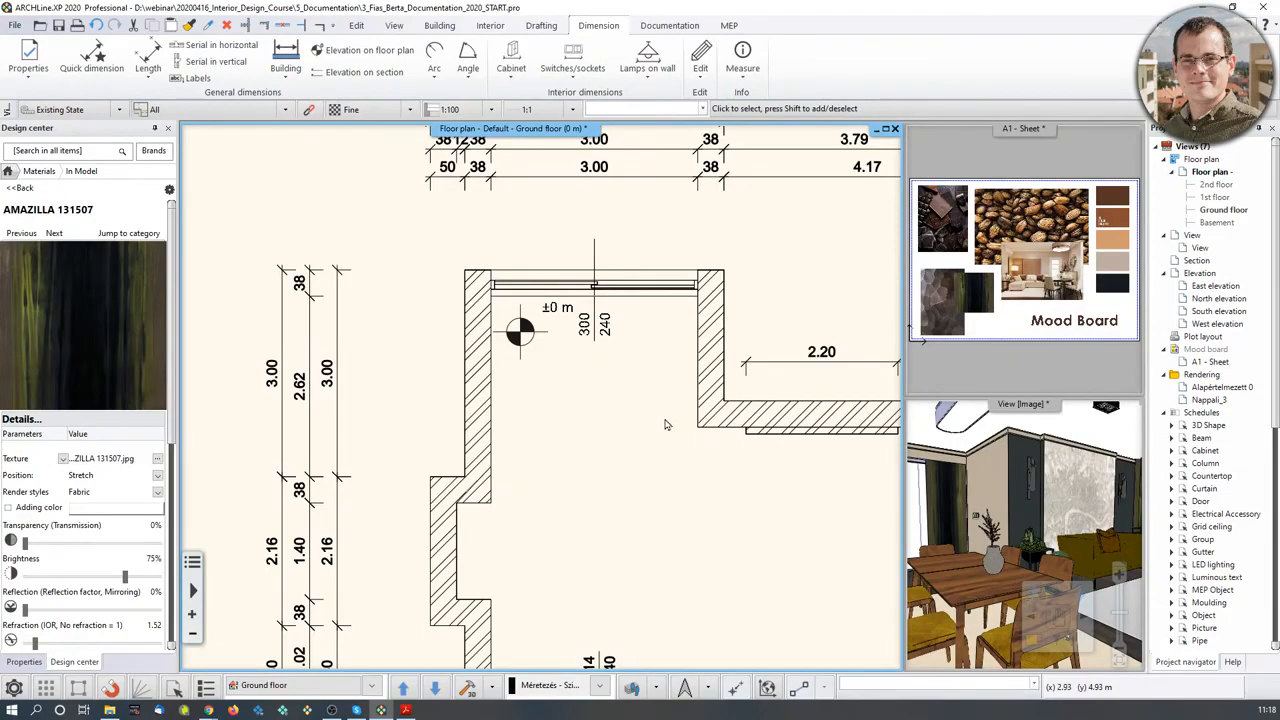
scroll(665, 424, "down", 3)
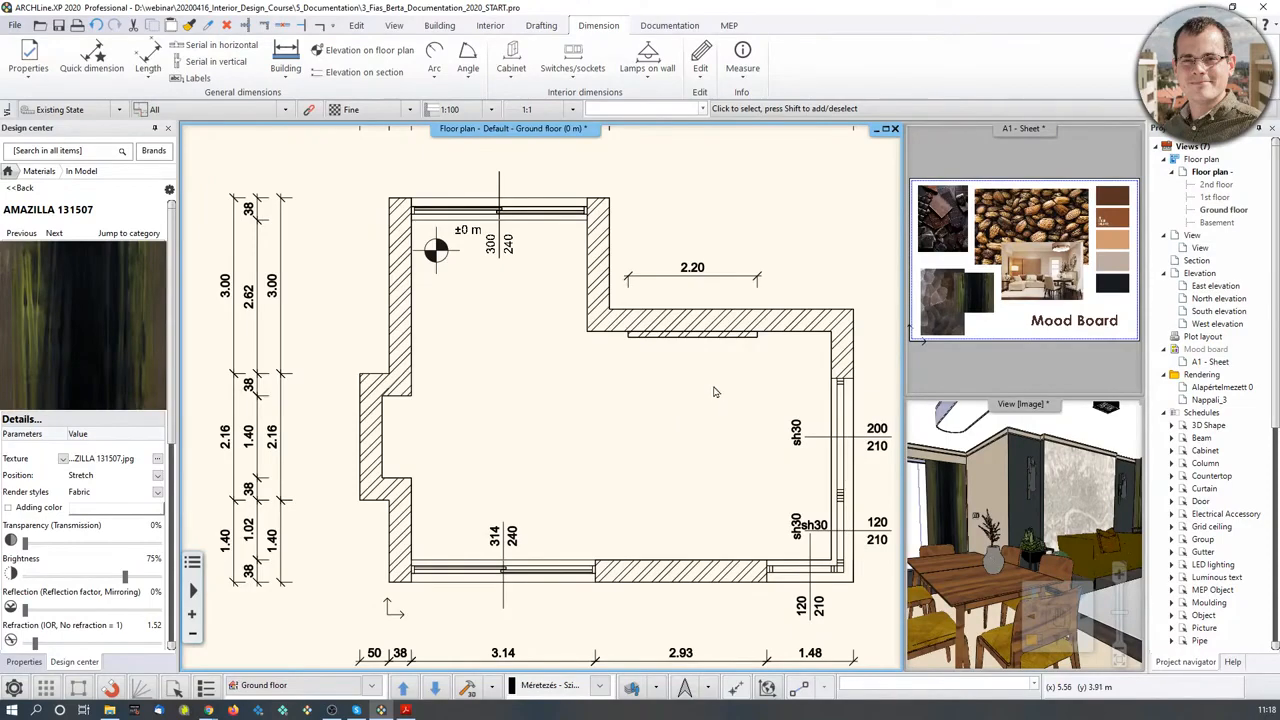
- Move the ceiling slab's corner node onto the left wall's endpoint so it follows the wall
left_click(439, 25)
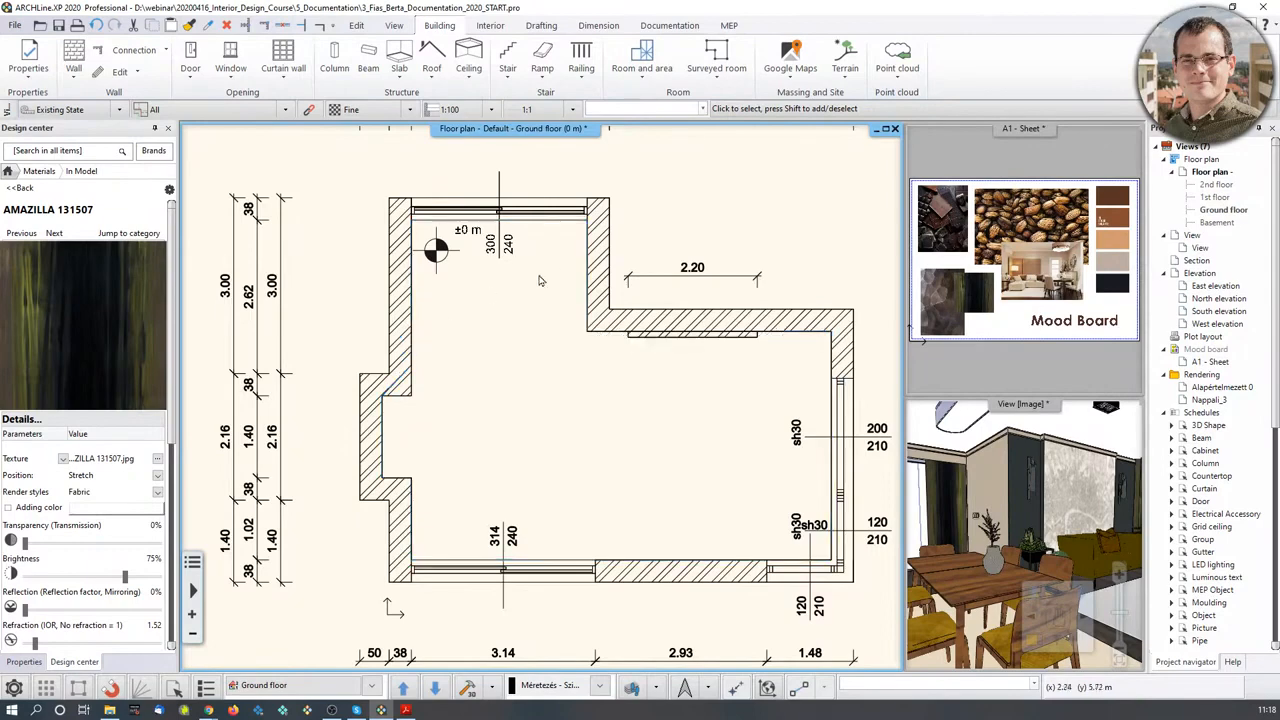
left_click(415, 304)
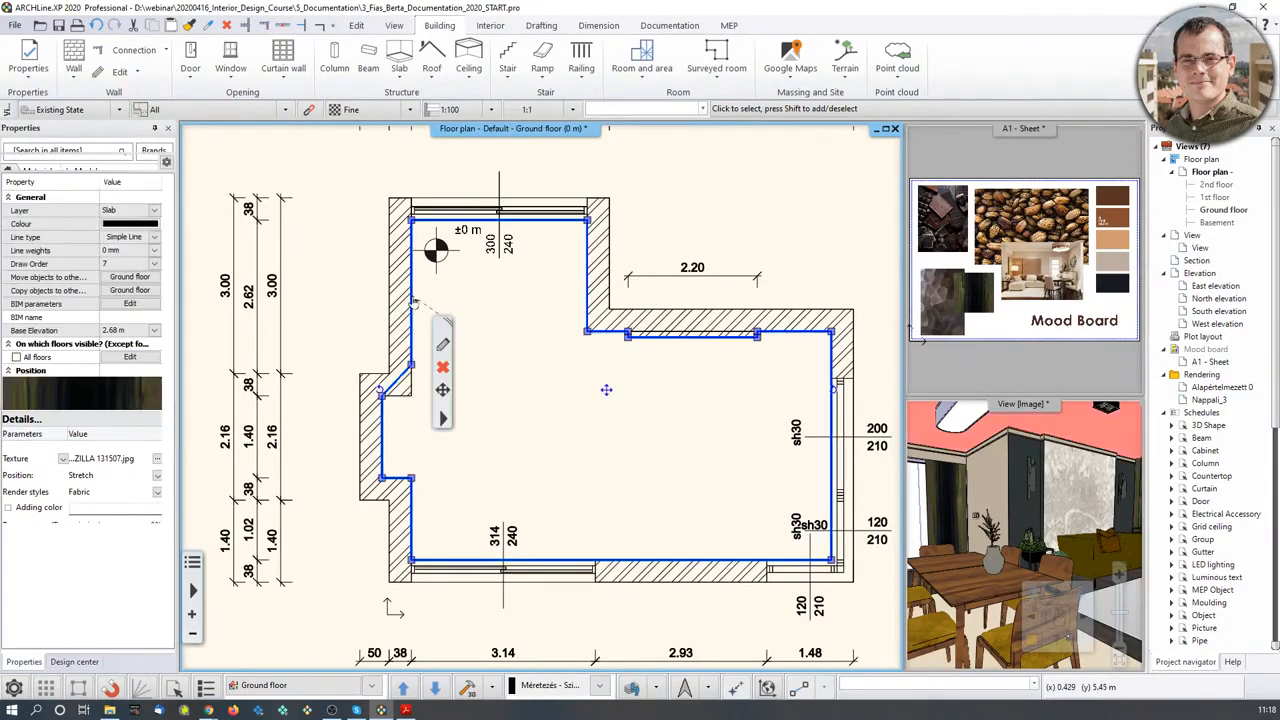
scroll(425, 390, "up", 2)
scroll(495, 390, "up", 3)
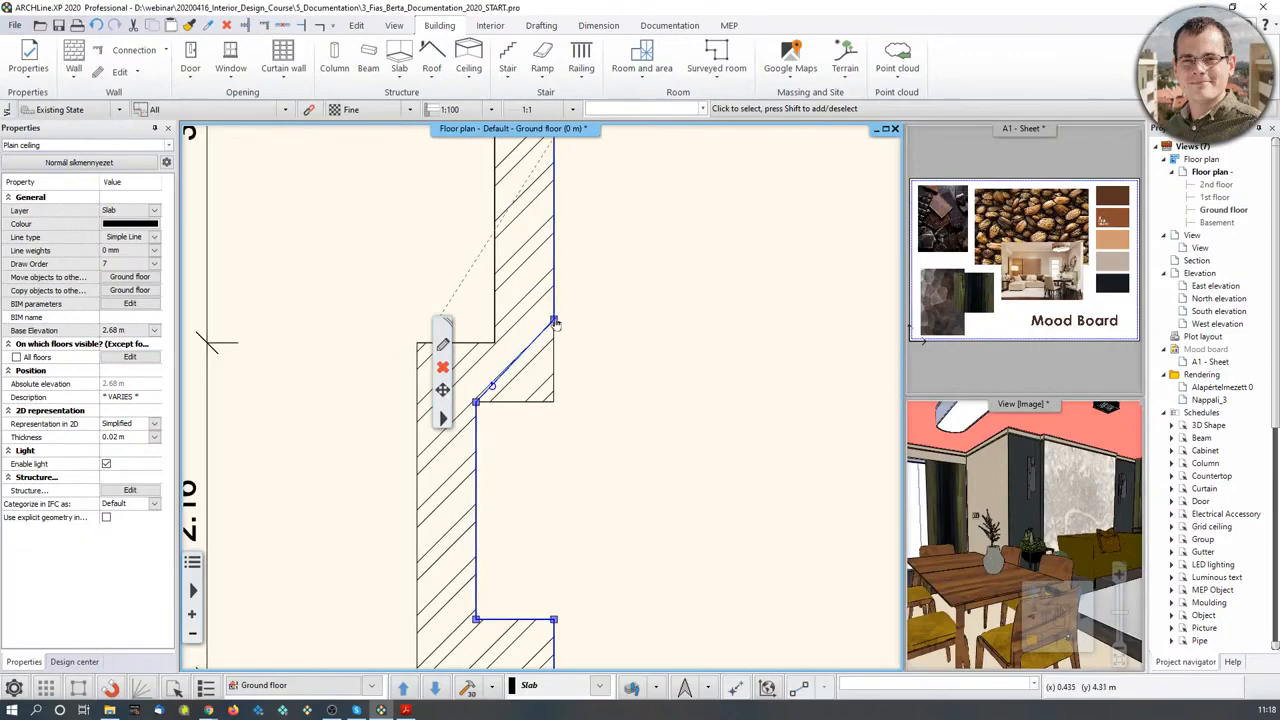
left_click(555, 323)
left_click(585, 336)
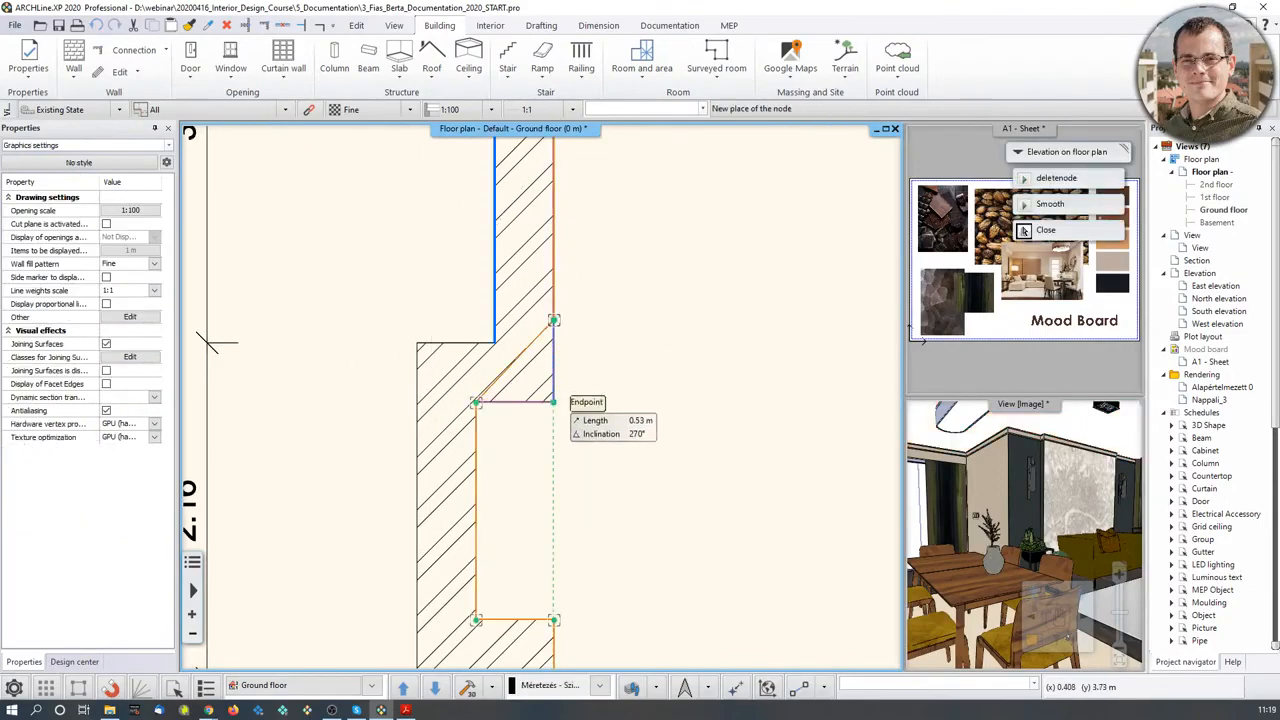
left_click(553, 401)
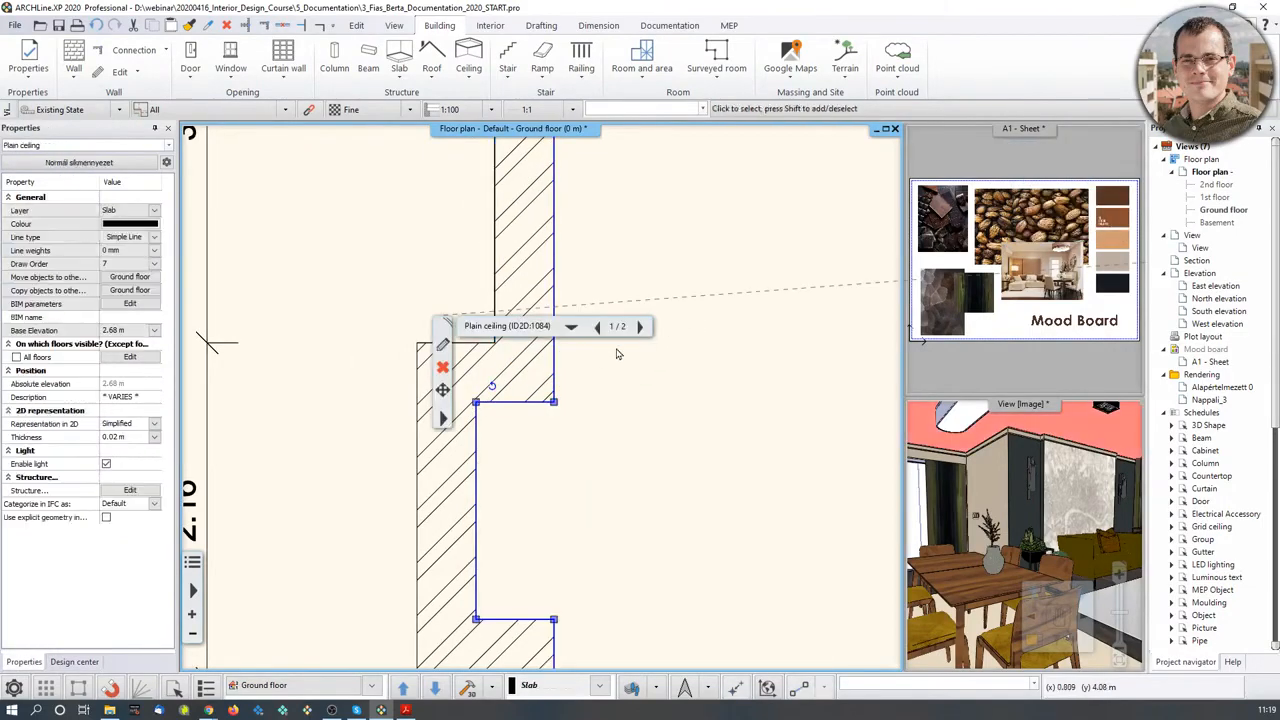
left_click(734, 264)
scroll(738, 268, "down", 2)
middle_click_drag(744, 341, 647, 360)
middle_click_drag(803, 460, 714, 451)
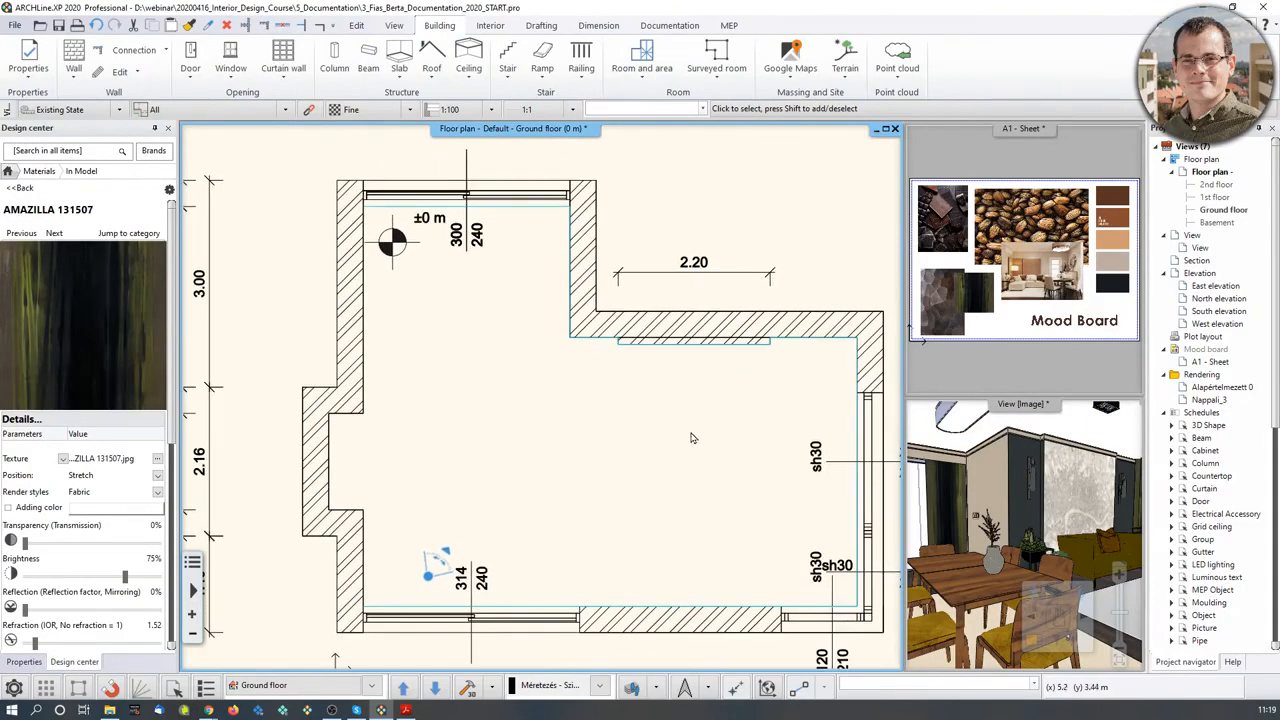
- Create a room by walls, stamped Living-room, Concrete, 34.12 m², and select its stamp
left_click(645, 75)
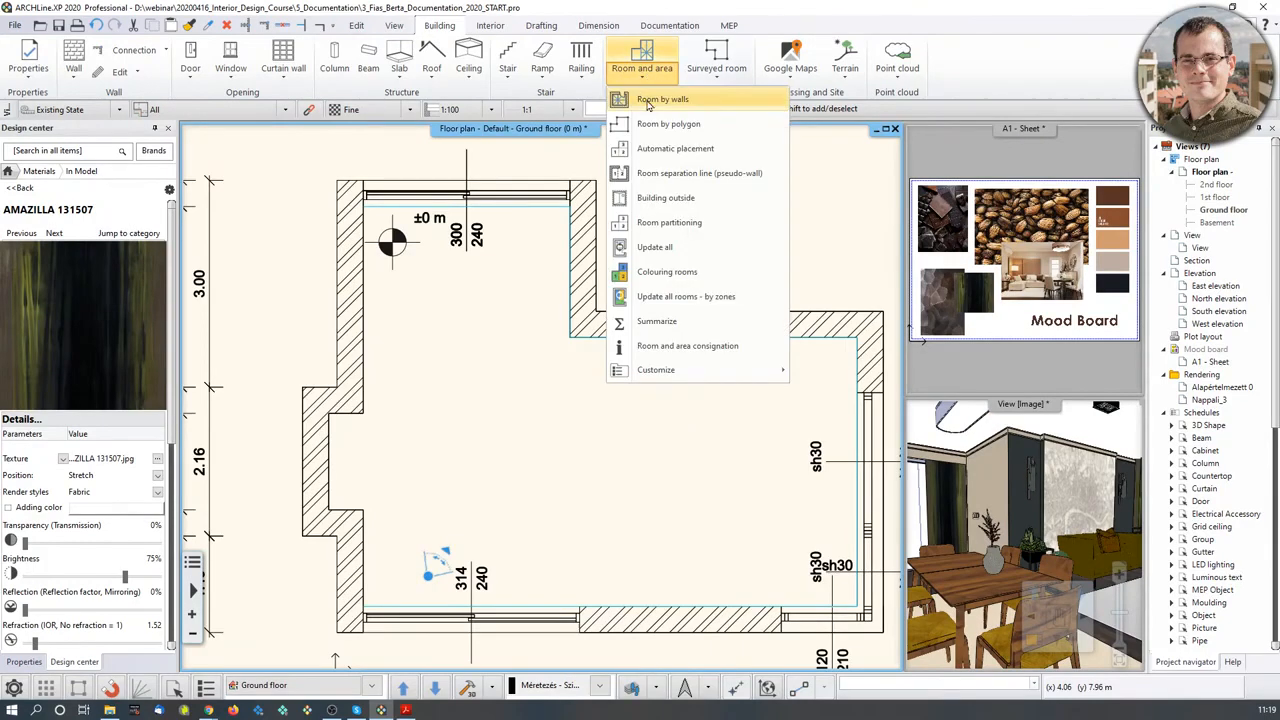
left_click(650, 100)
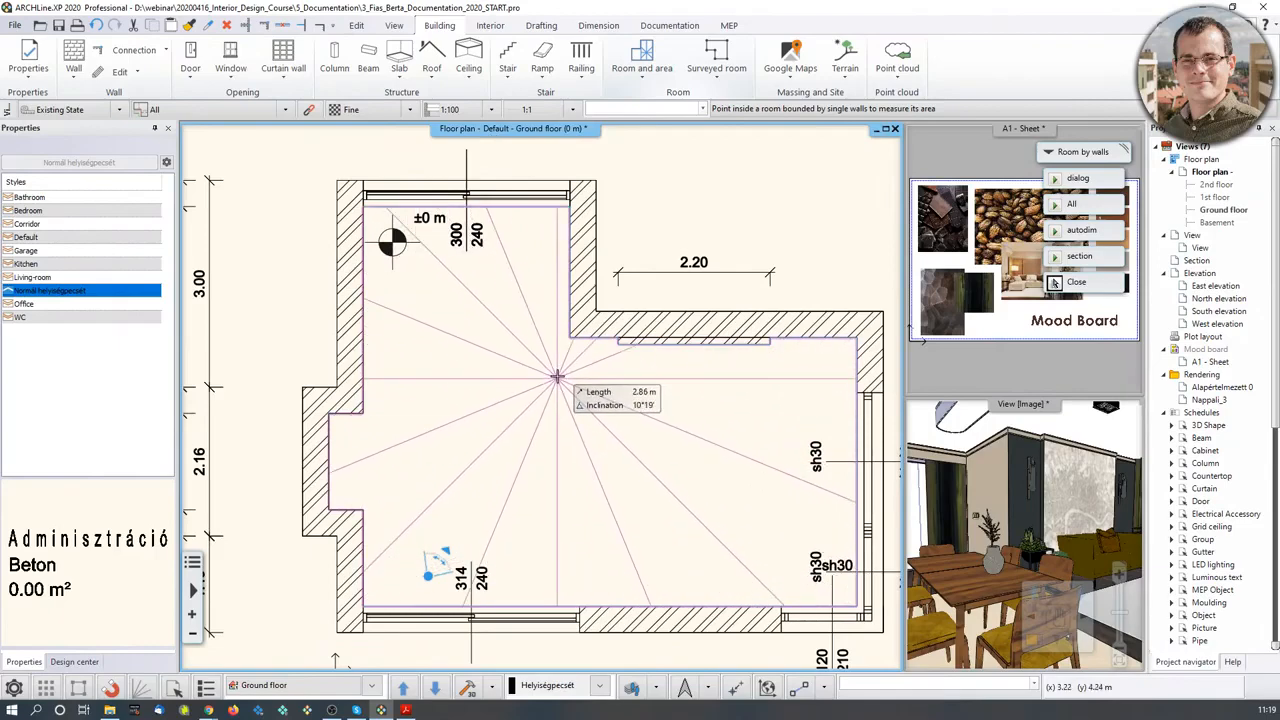
left_click(543, 428)
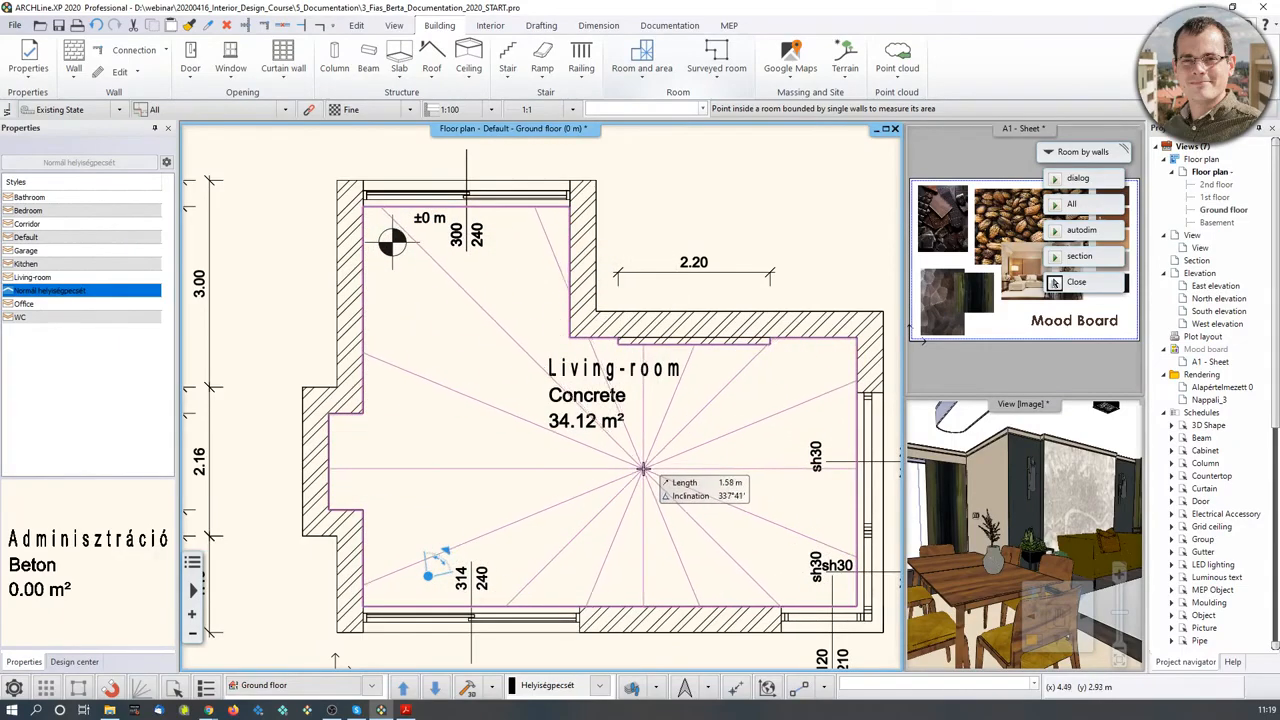
key("Escape")
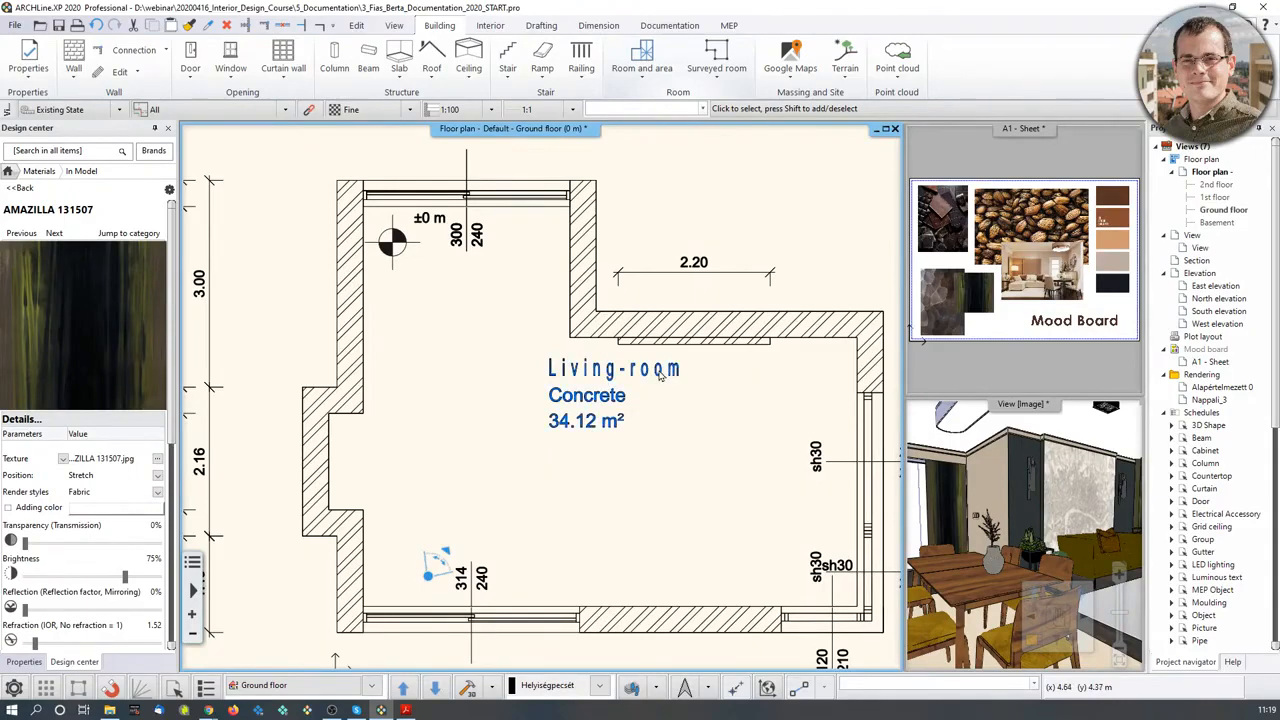
left_click(603, 405)
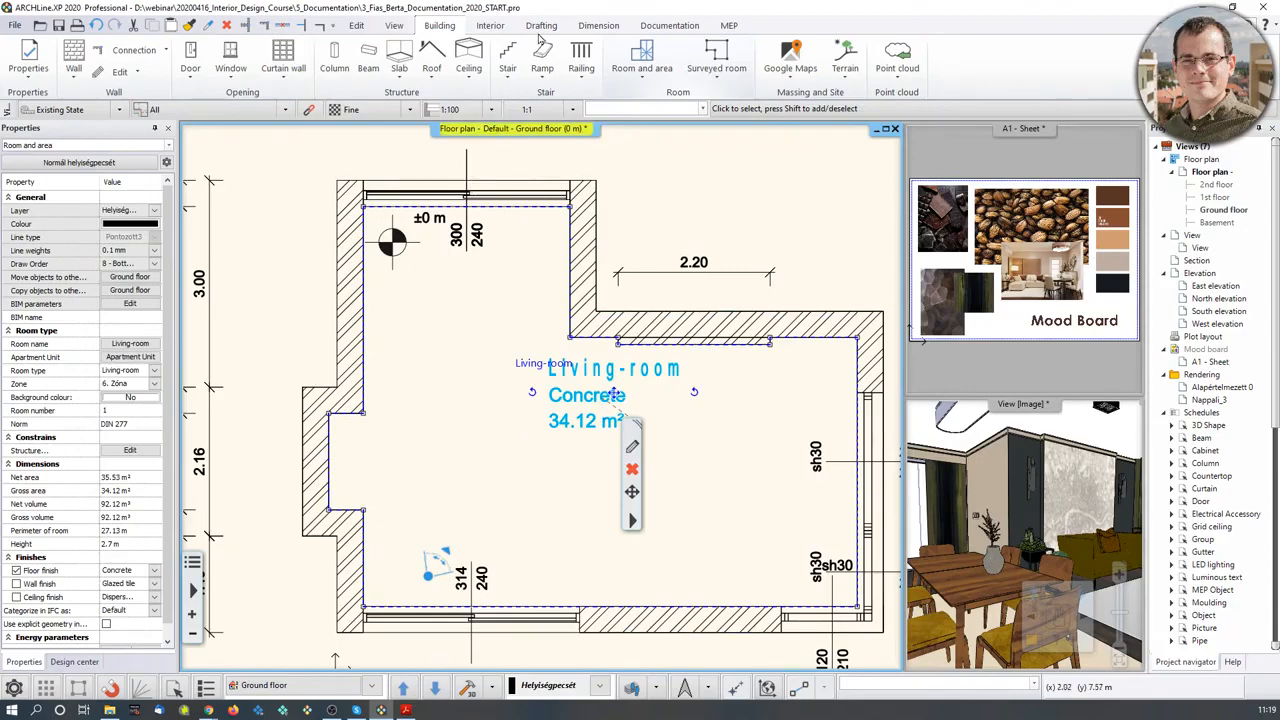
- Review the default Room and area property pages, closing them unchanged
right_click(648, 51)
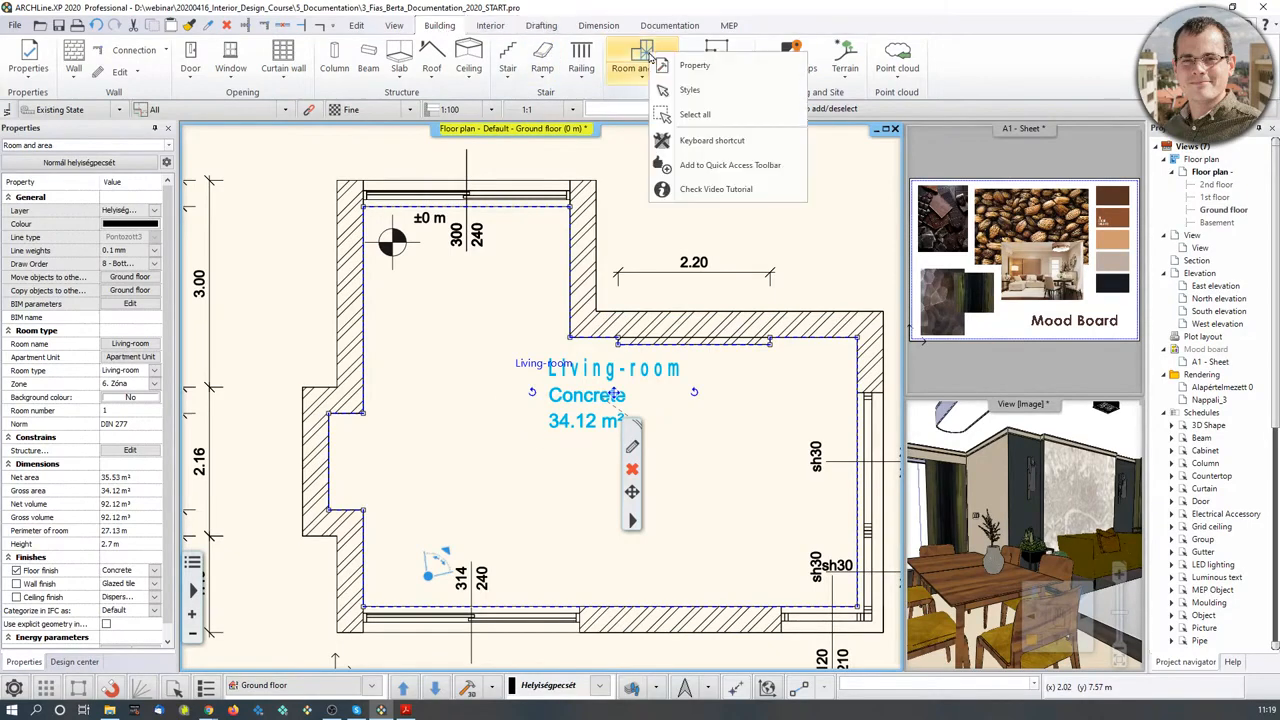
left_click(669, 73)
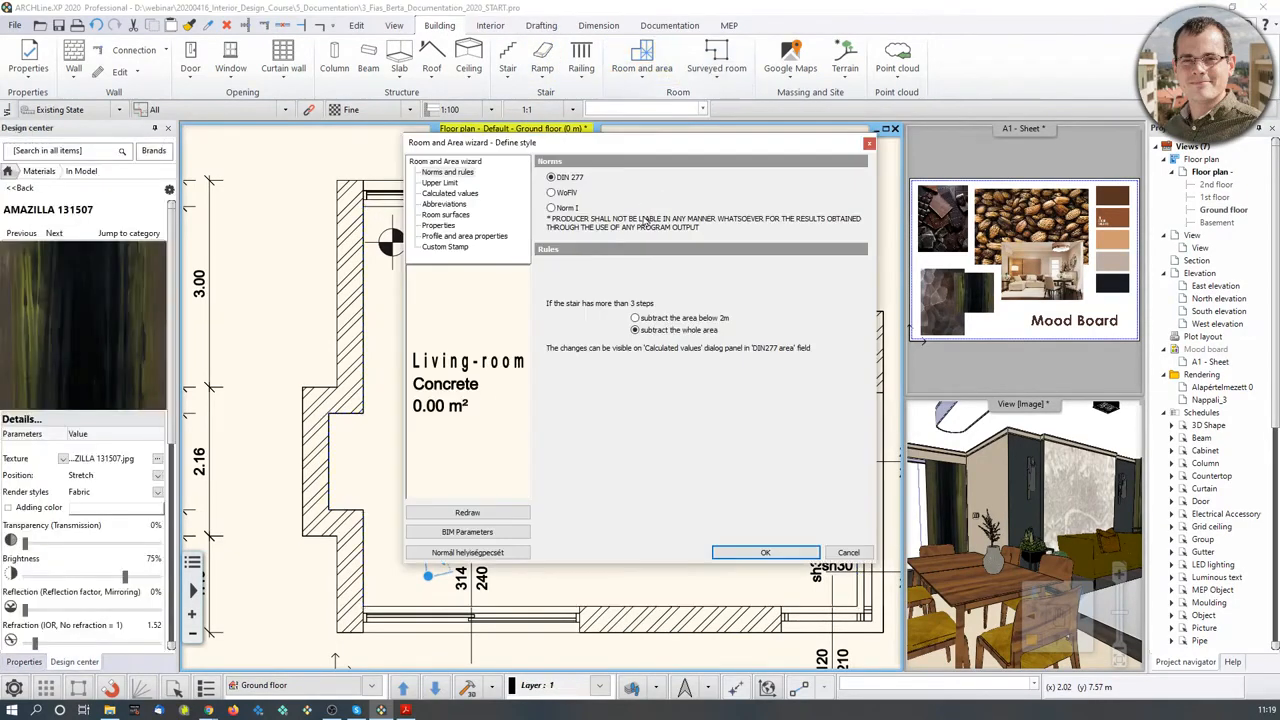
left_click(452, 184)
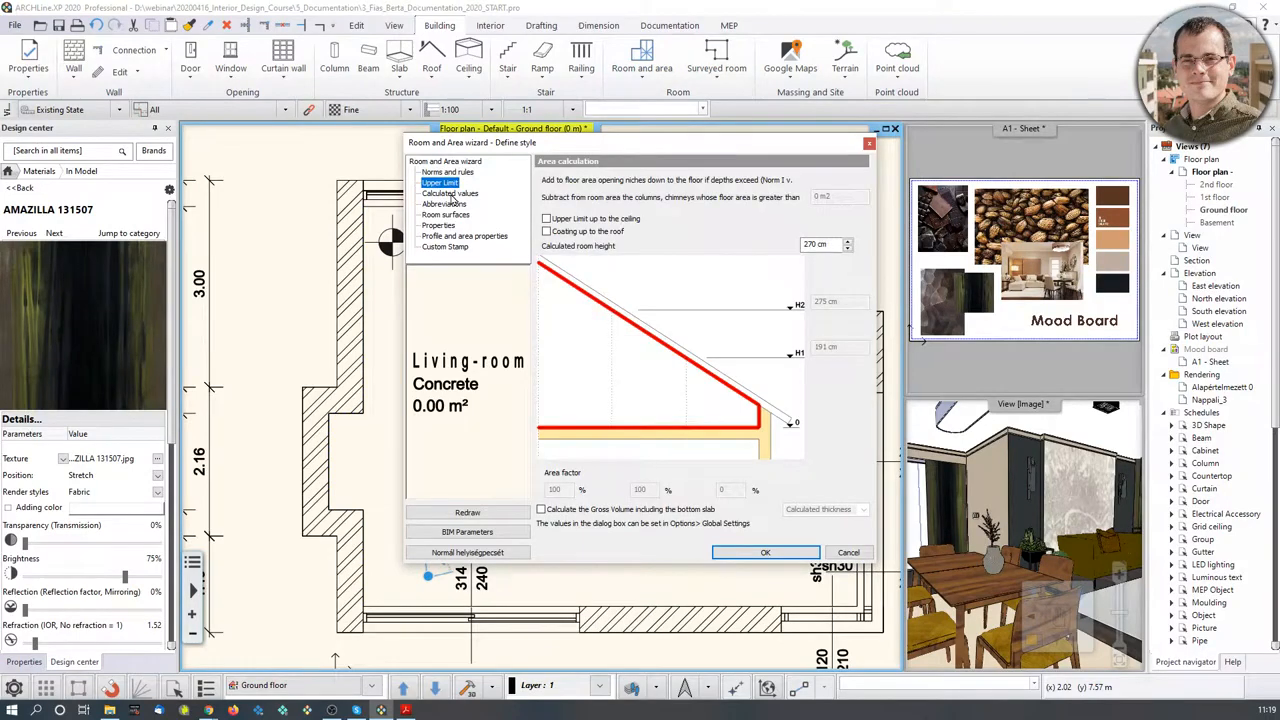
left_click(452, 194)
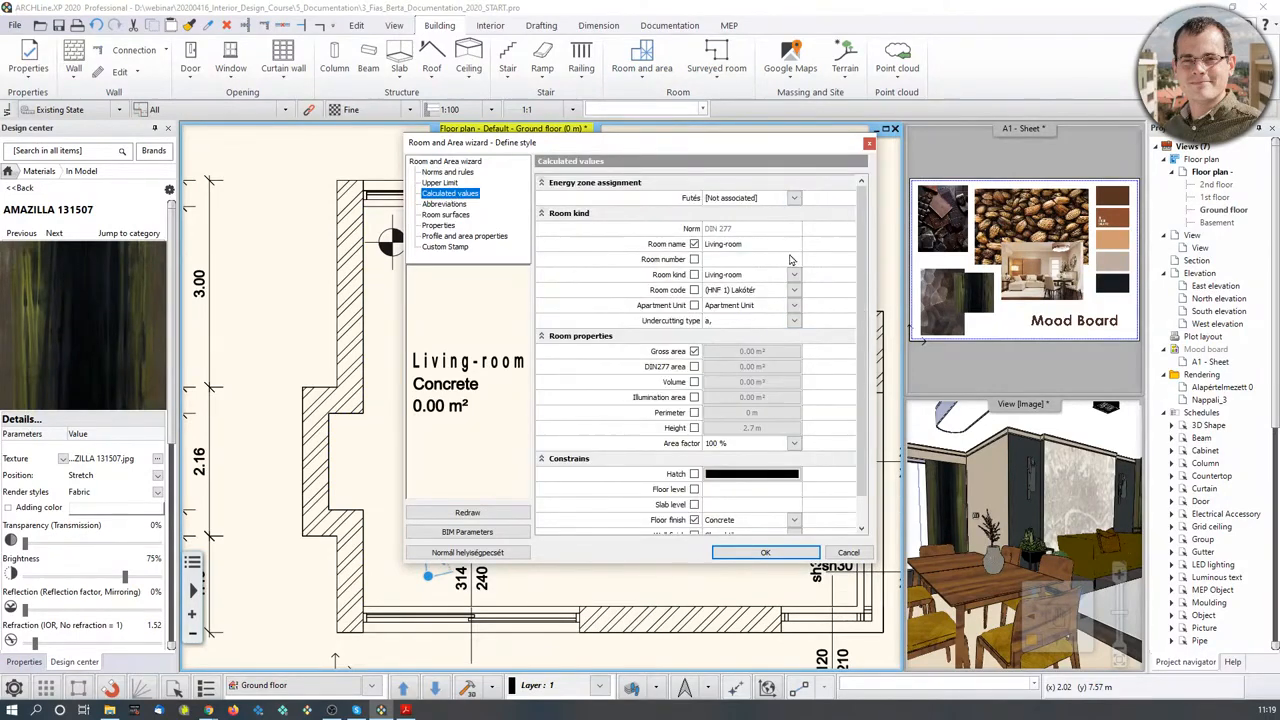
left_click(869, 143)
- Rename the room to 'Reception room' and set its floor finish to Parquet
left_click(586, 408)
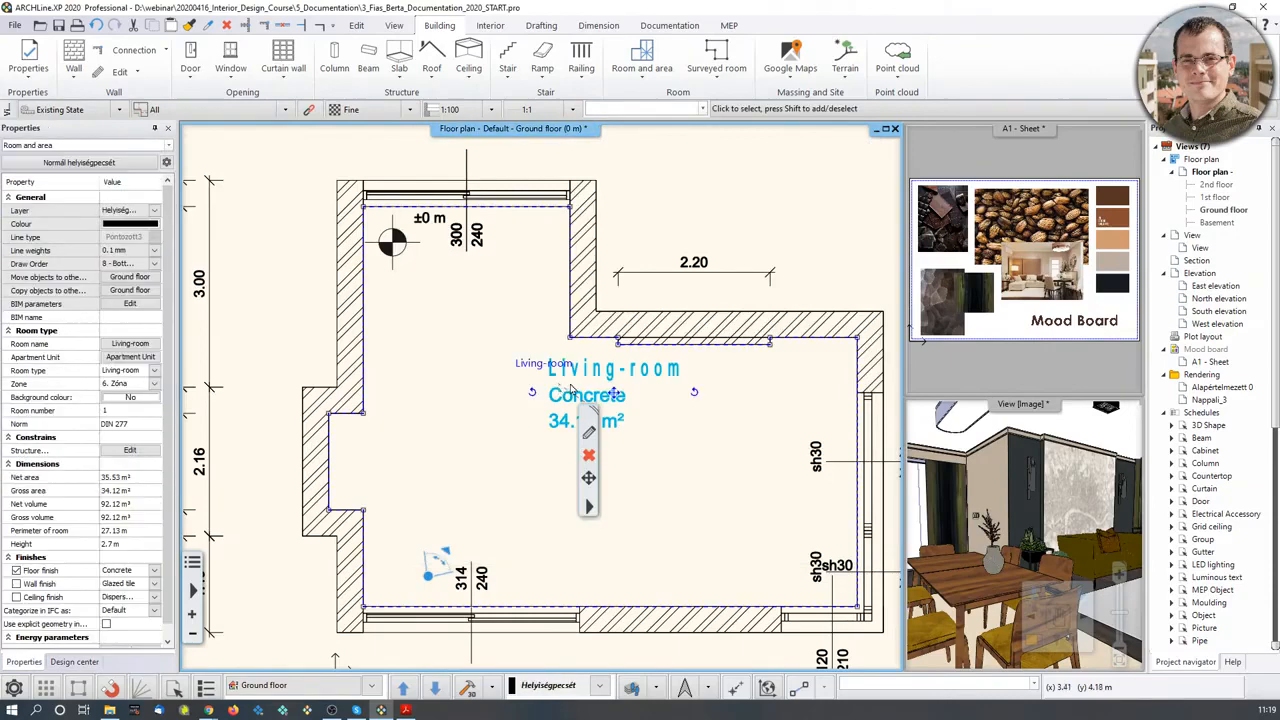
left_click(588, 437)
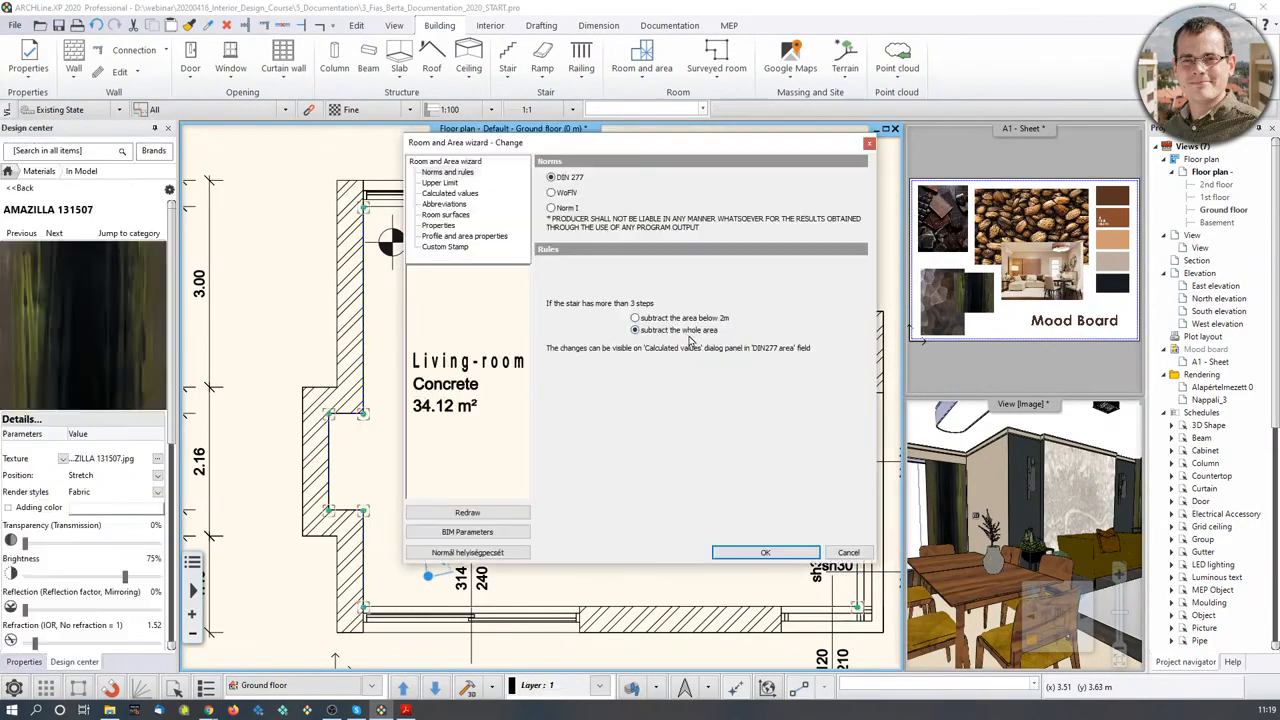
left_click(447, 204)
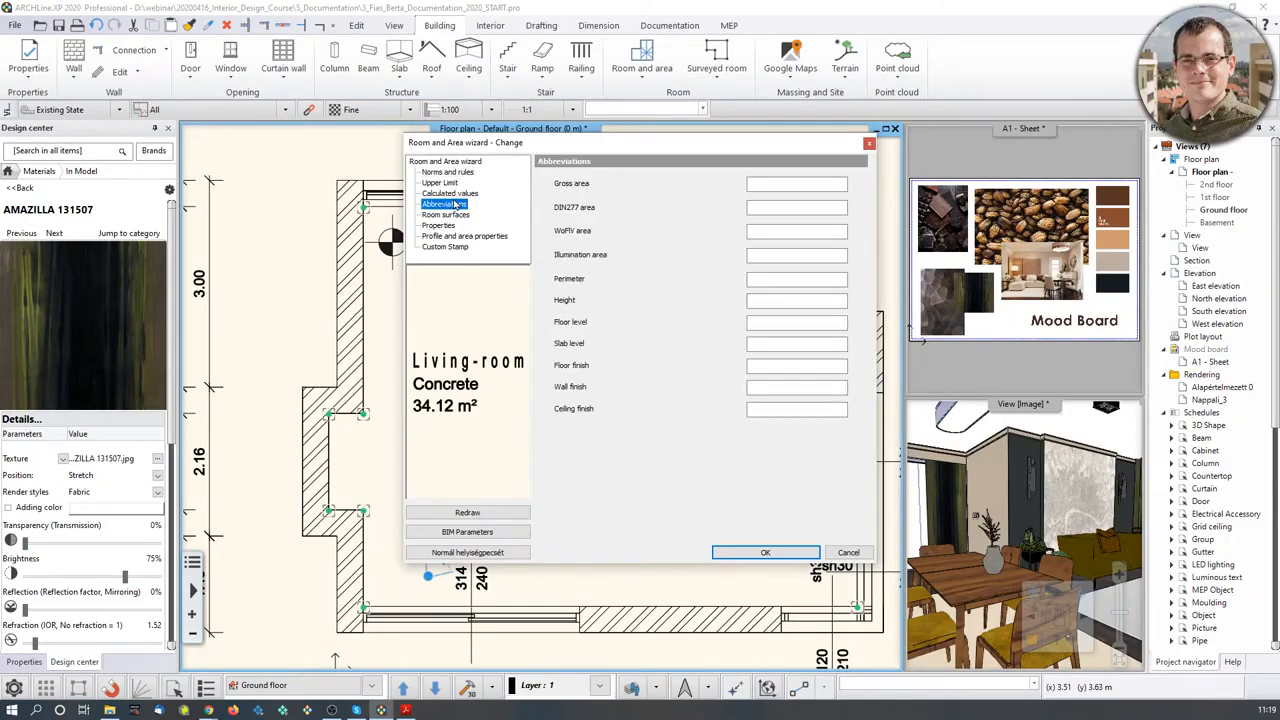
left_click(454, 194)
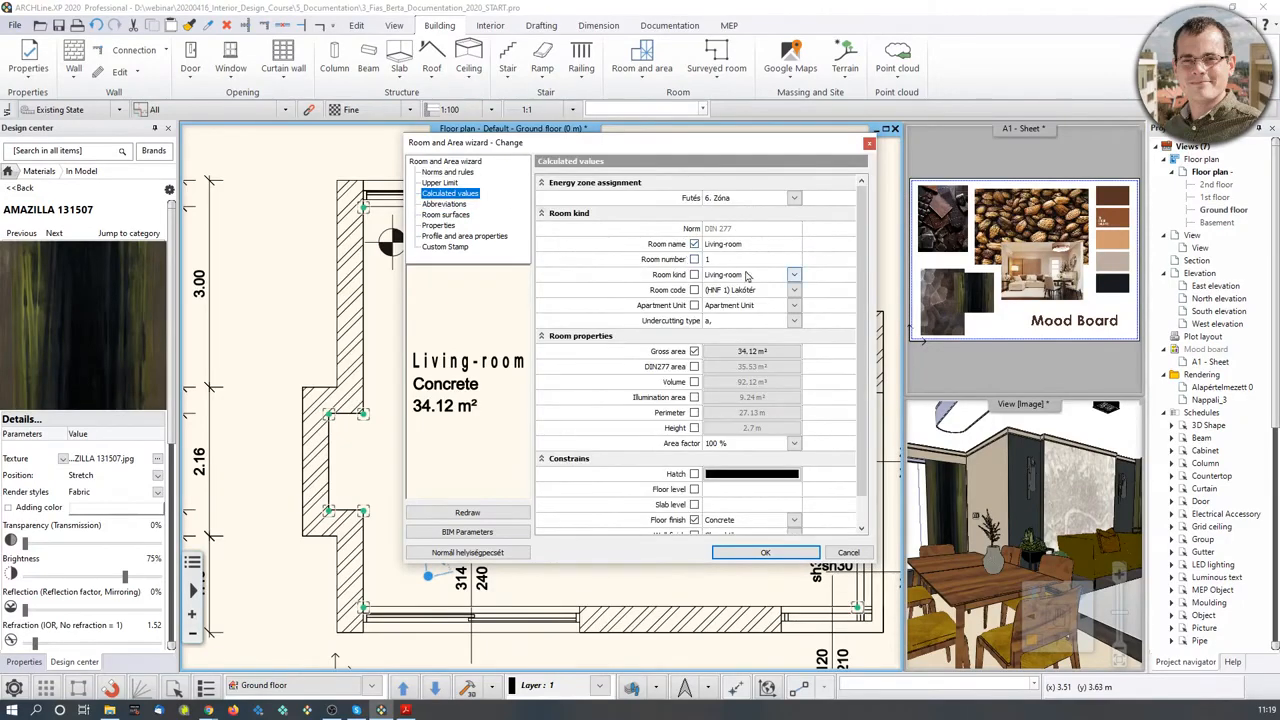
left_click(760, 243)
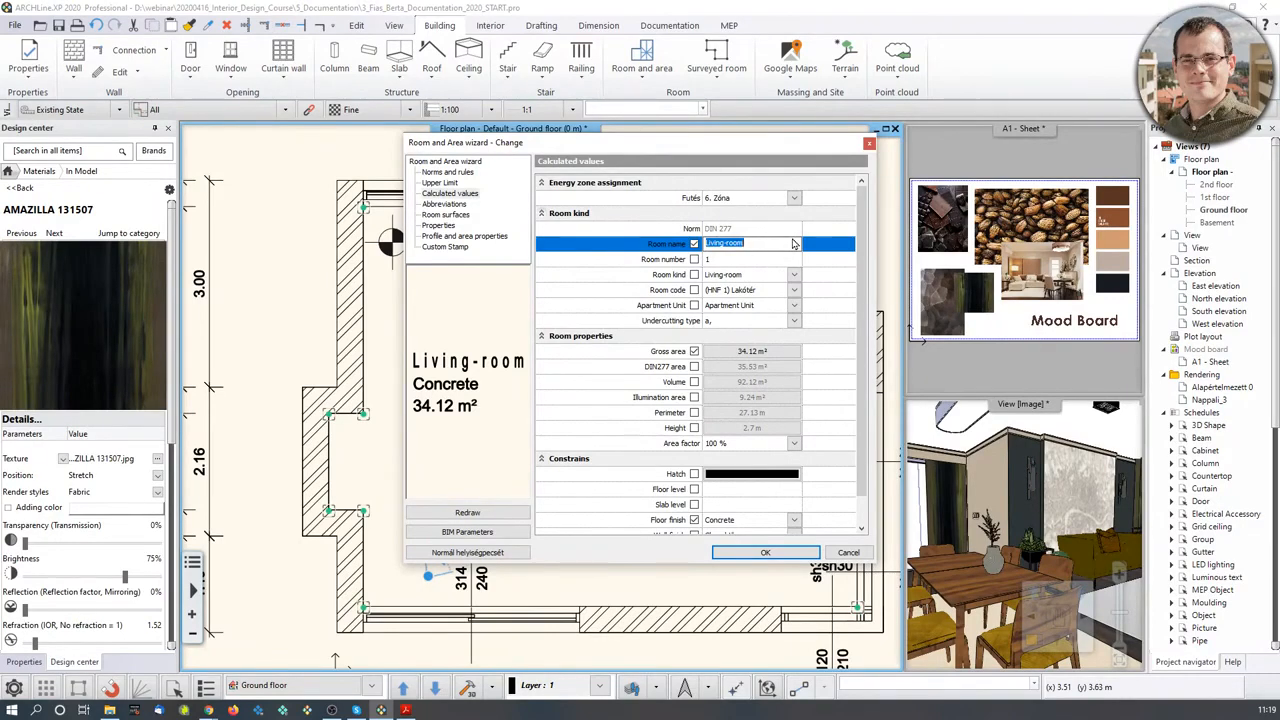
type("Reception roo")
scroll(797, 444, "down", 1)
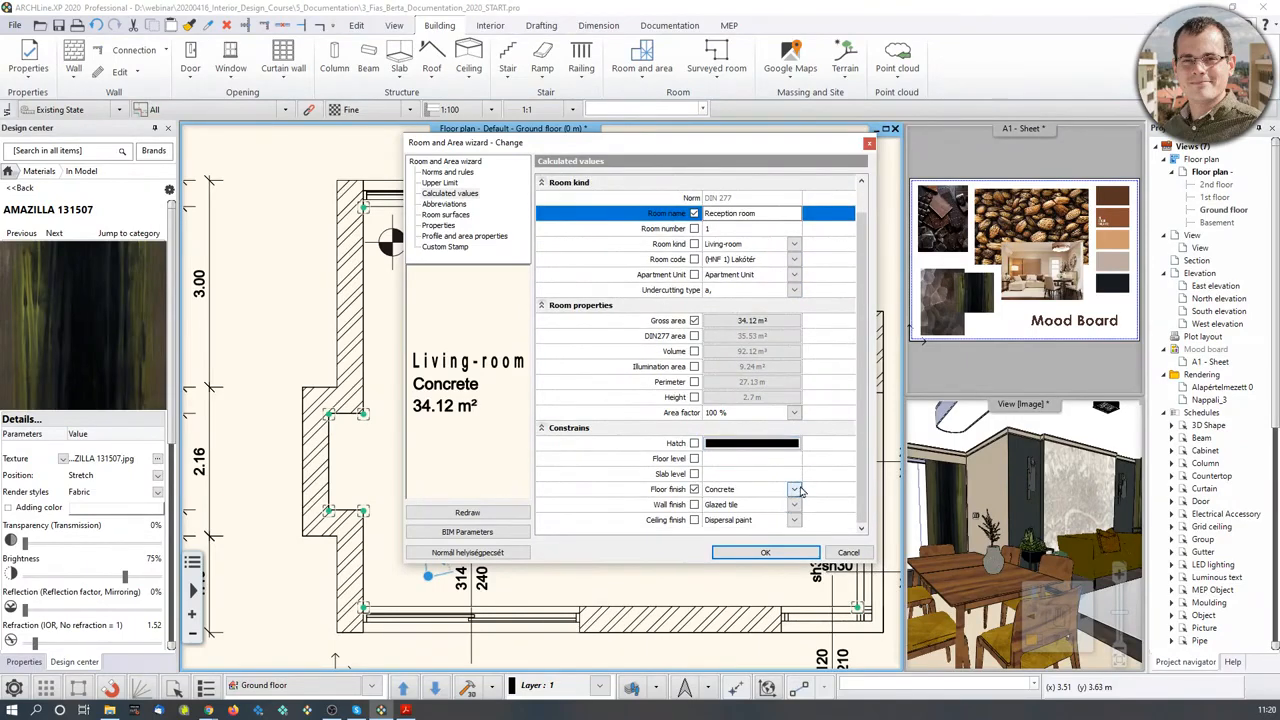
left_click(793, 489)
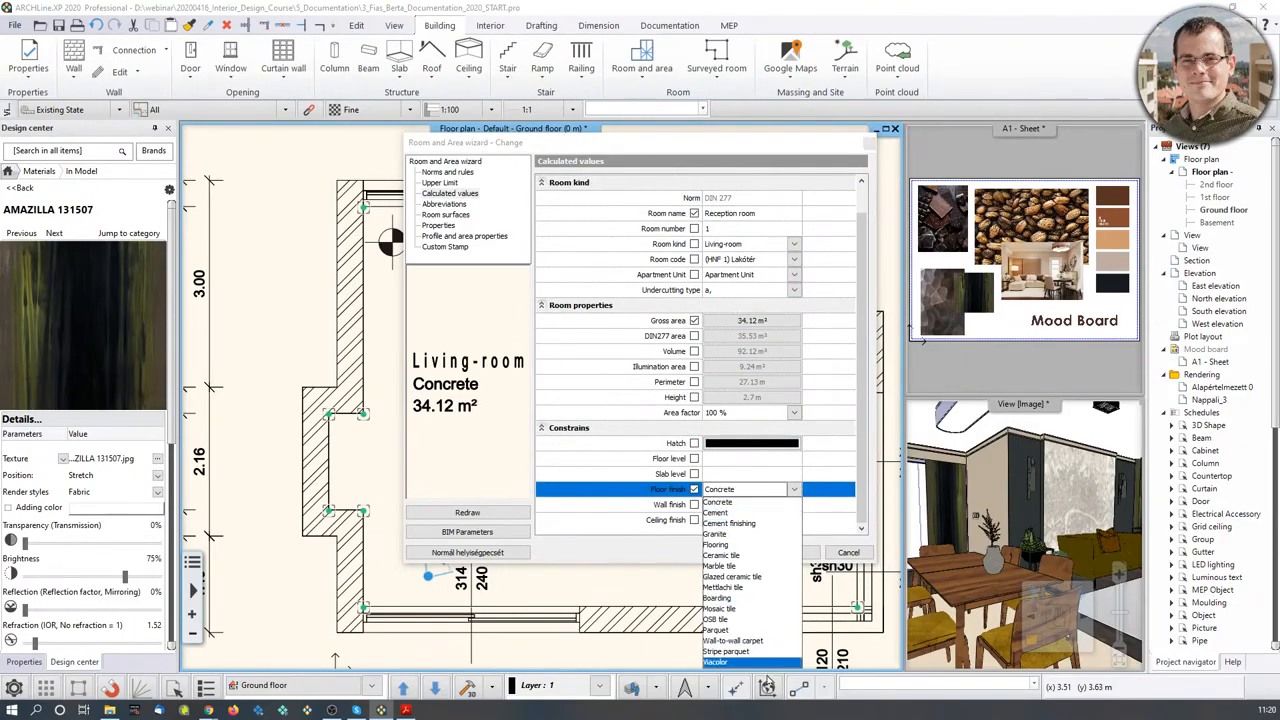
left_click(733, 634)
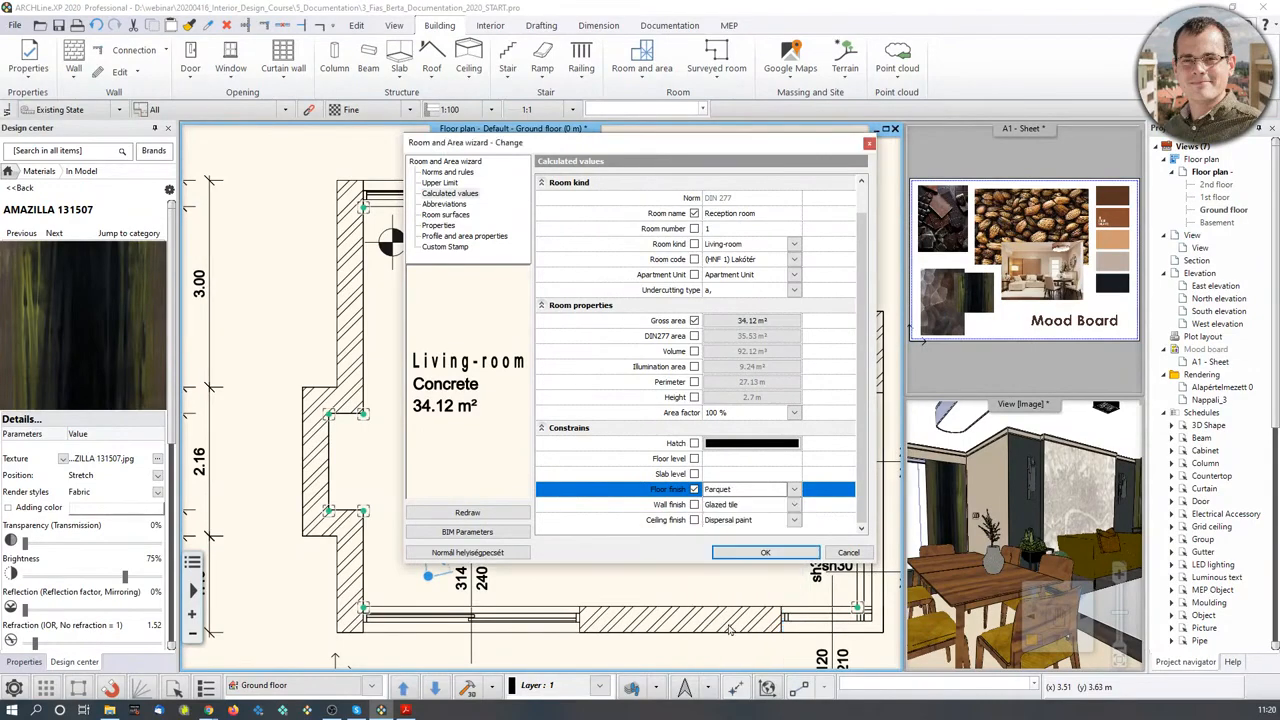
left_click(746, 553)
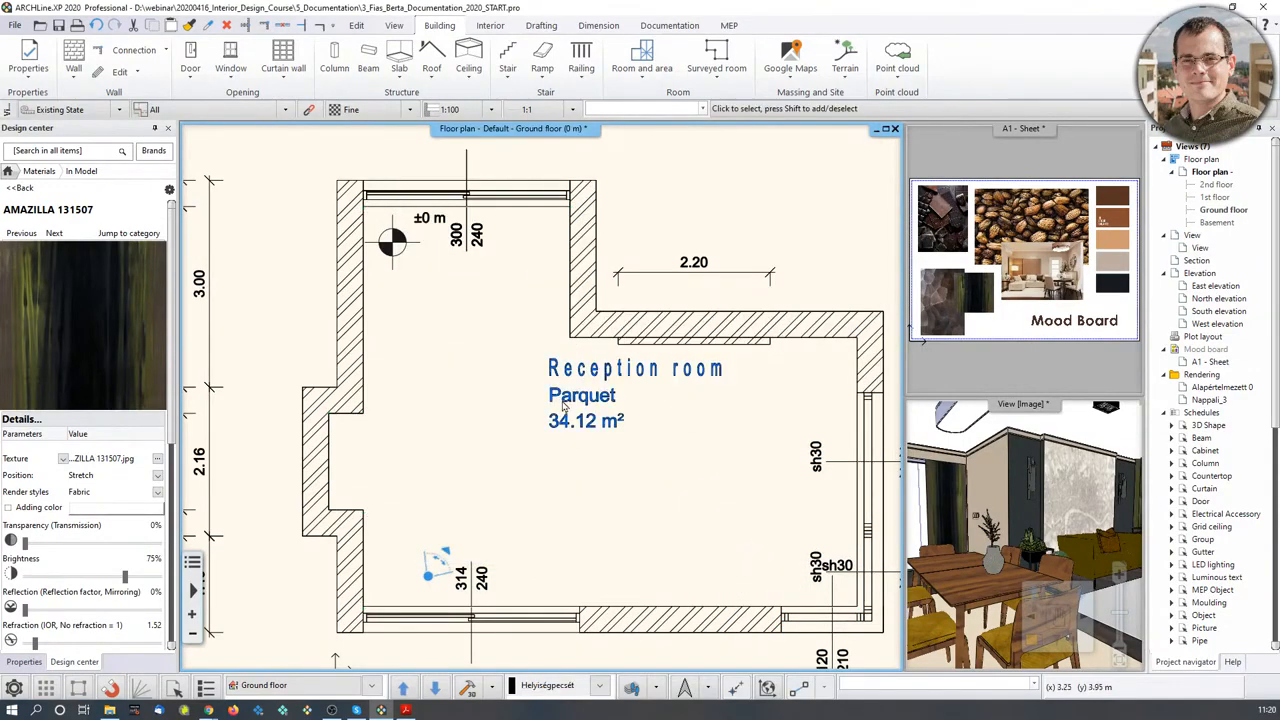
- Move the Reception room stamp lower-left, then delete the room
left_click(583, 416)
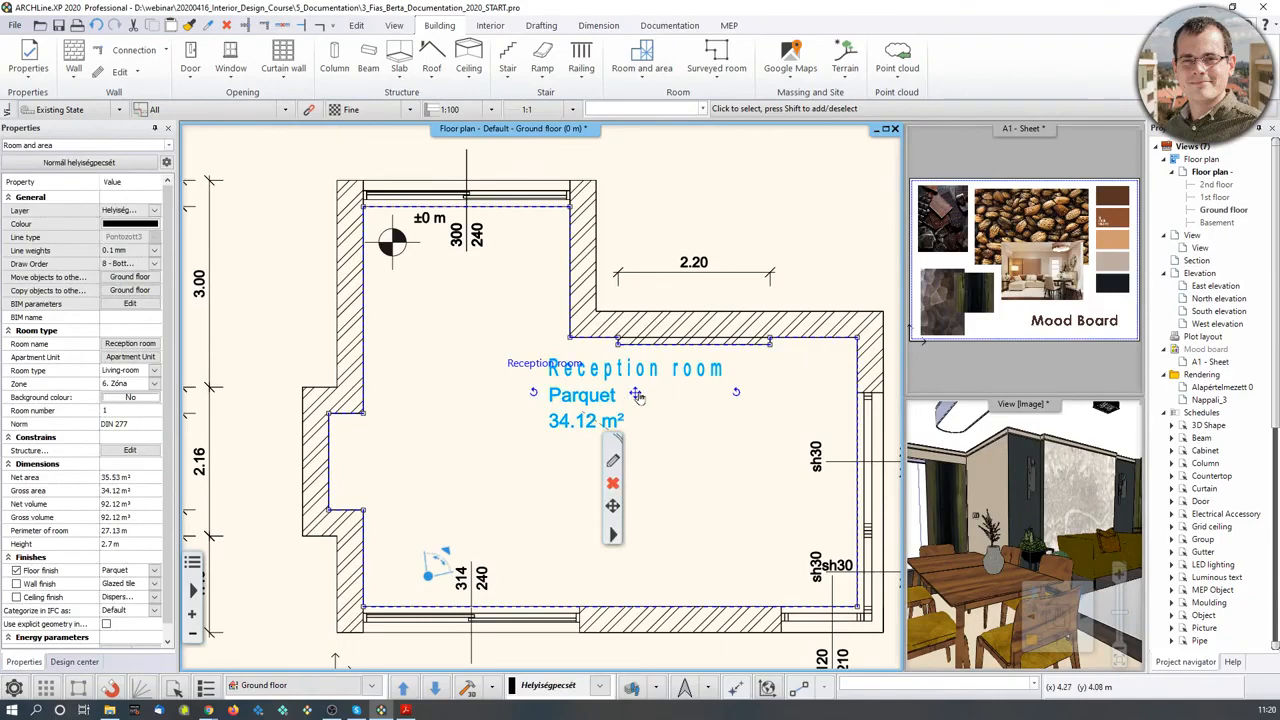
mouse_move(636, 396)
left_click(680, 405)
left_click(573, 474)
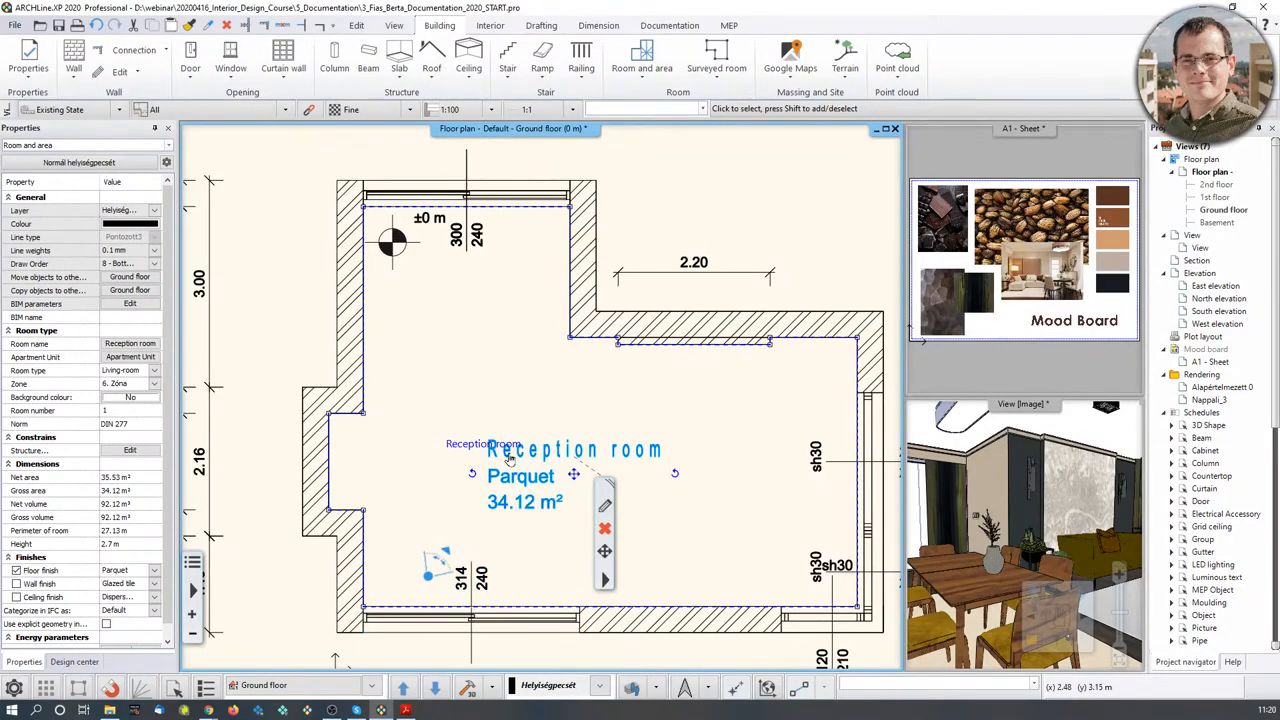
left_click(604, 531)
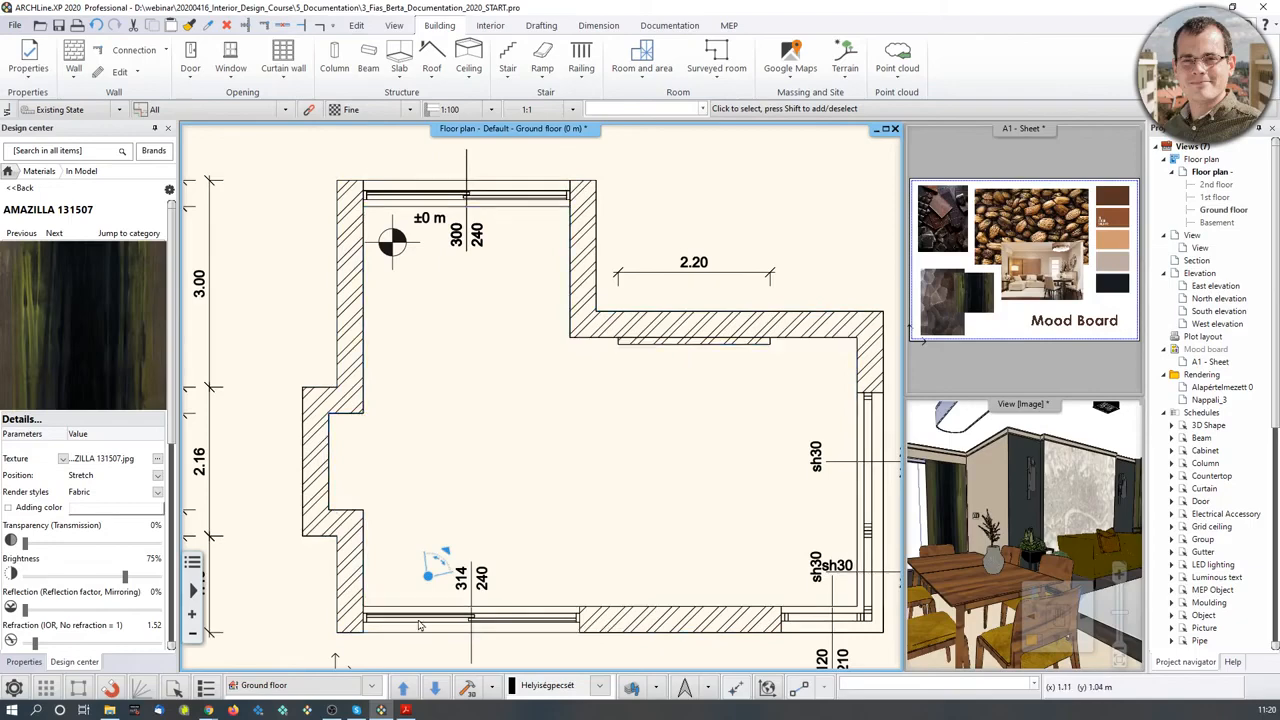
left_click_drag(992, 510, 1026, 490)
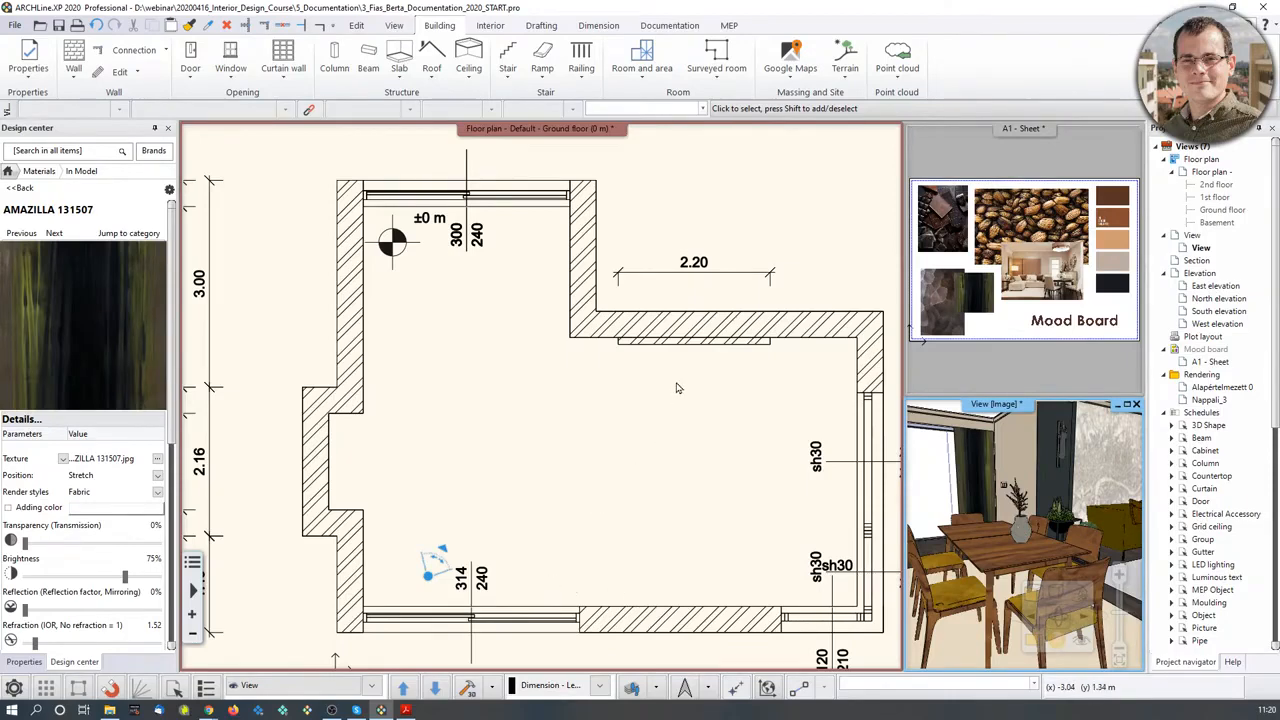
- Start a polygon room and trace its first corners along the right-hand wall steps
left_click(648, 72)
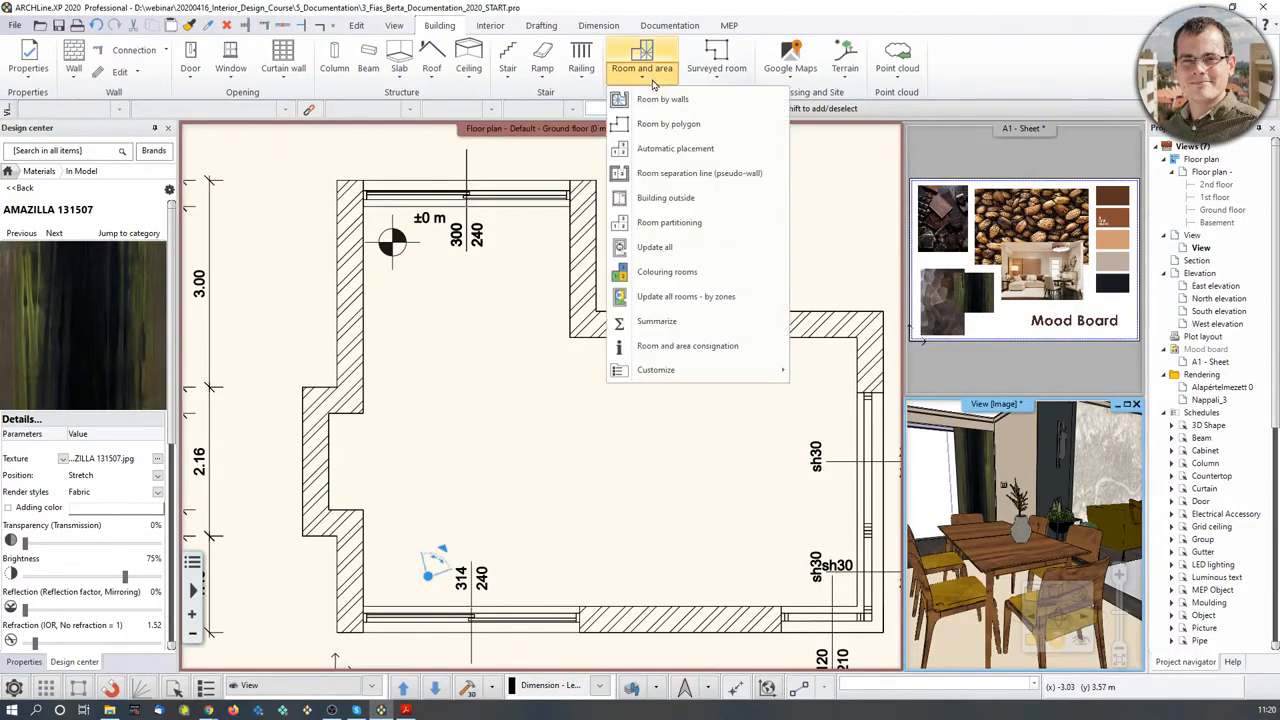
left_click(669, 124)
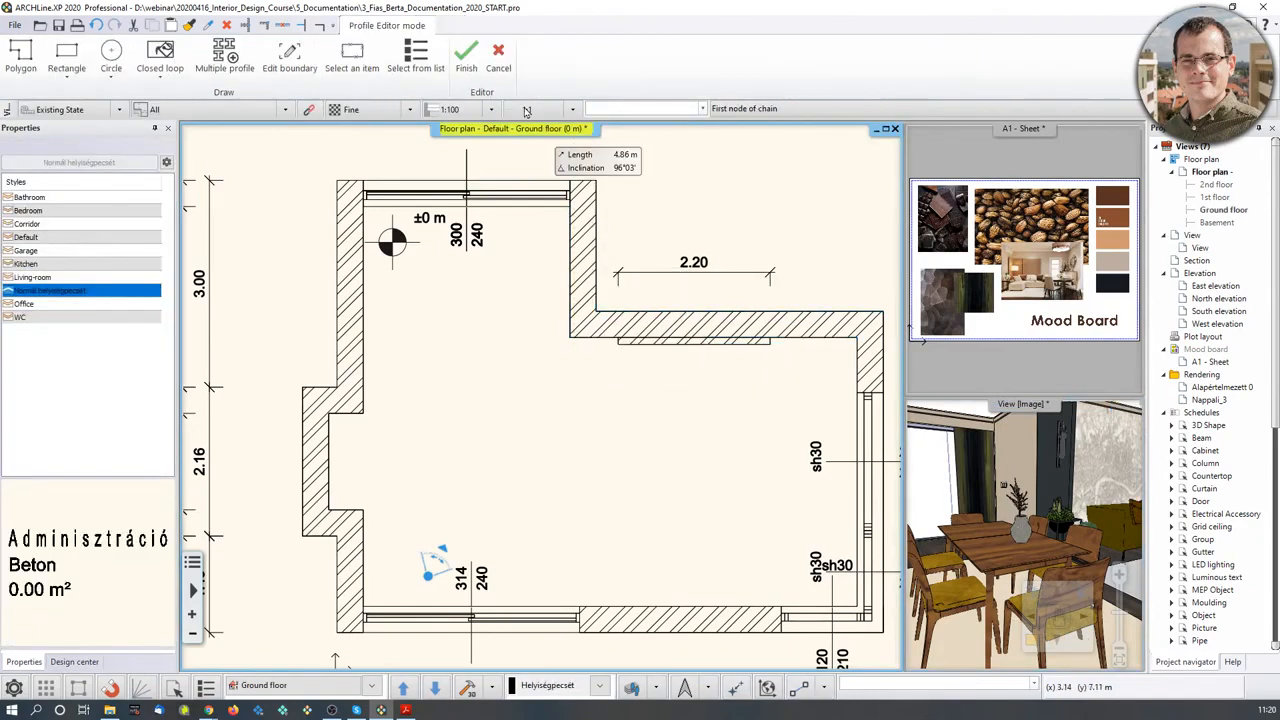
left_click(498, 60)
left_click(648, 78)
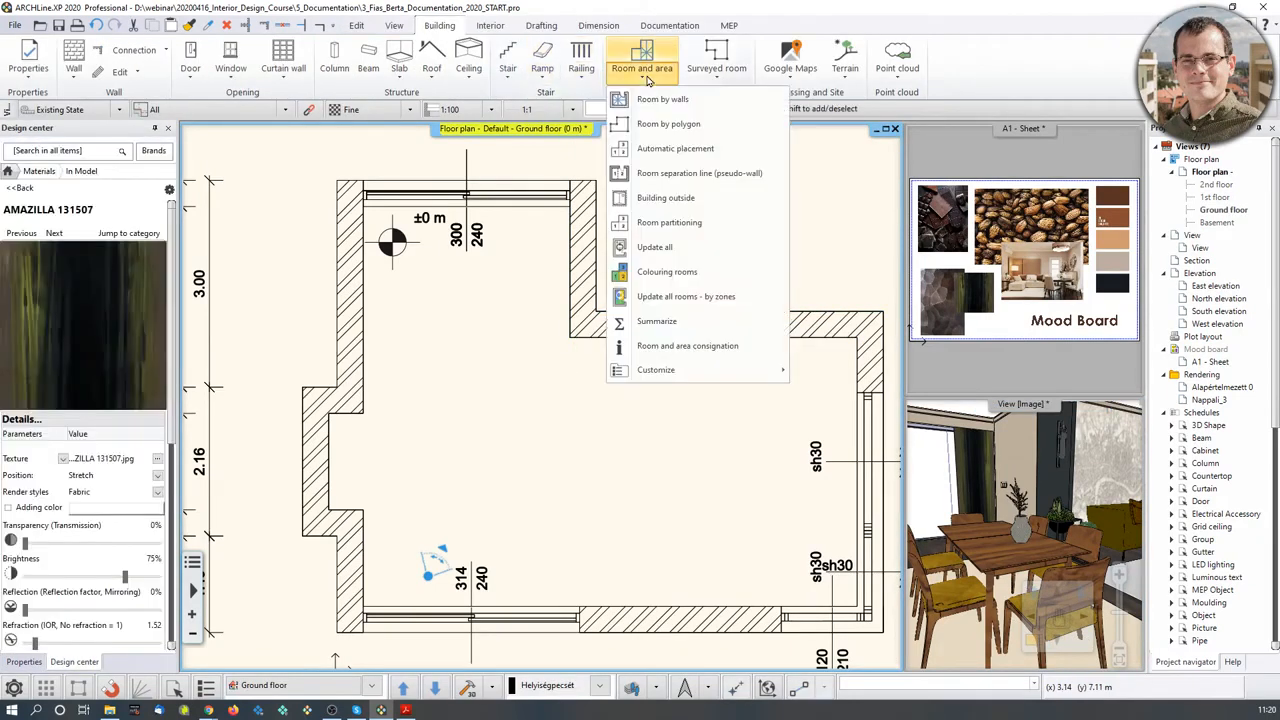
scroll(617, 343, "up", 4)
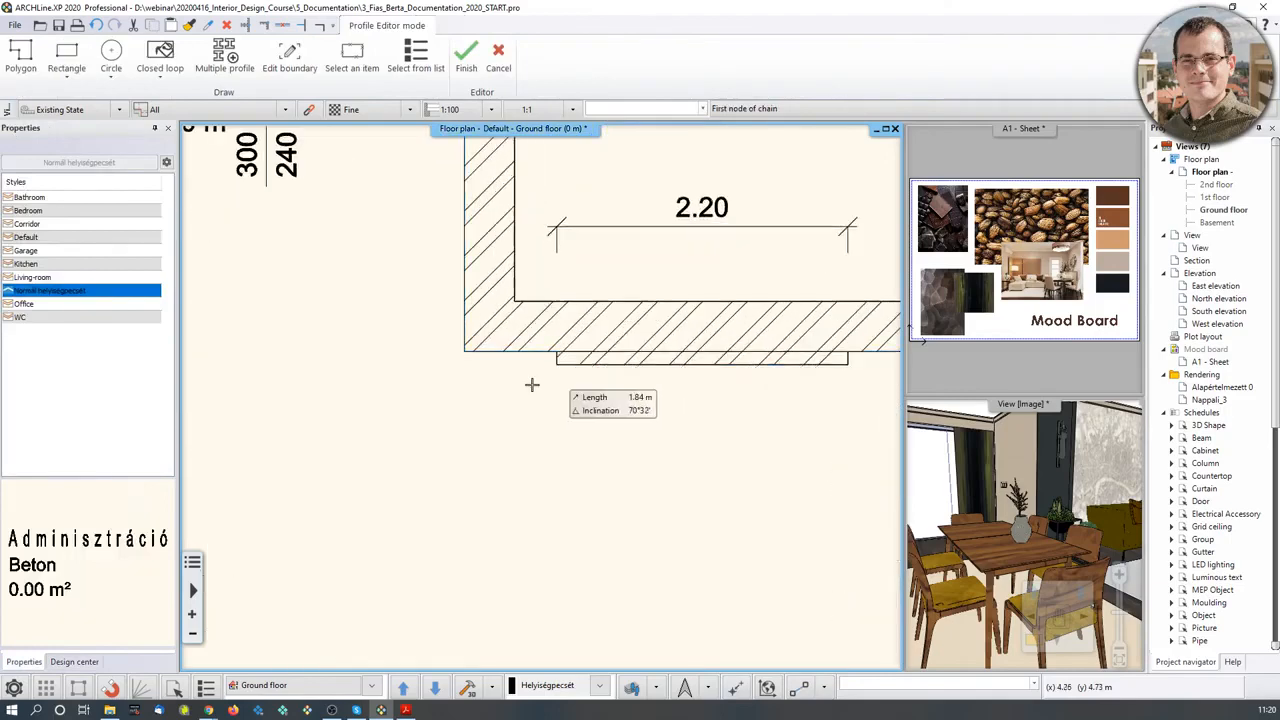
left_click(457, 351)
scroll(533, 373, "up", 2)
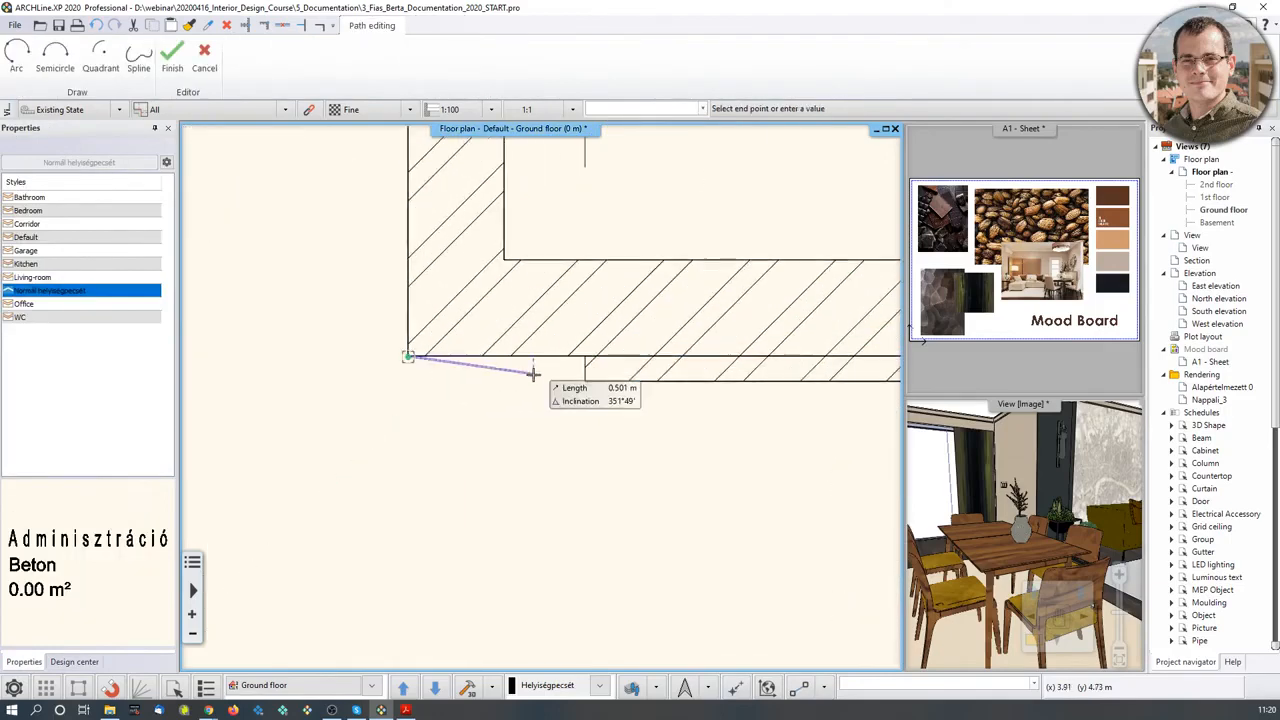
left_click(585, 356)
left_click(585, 381)
middle_click_drag(846, 380, 404, 385)
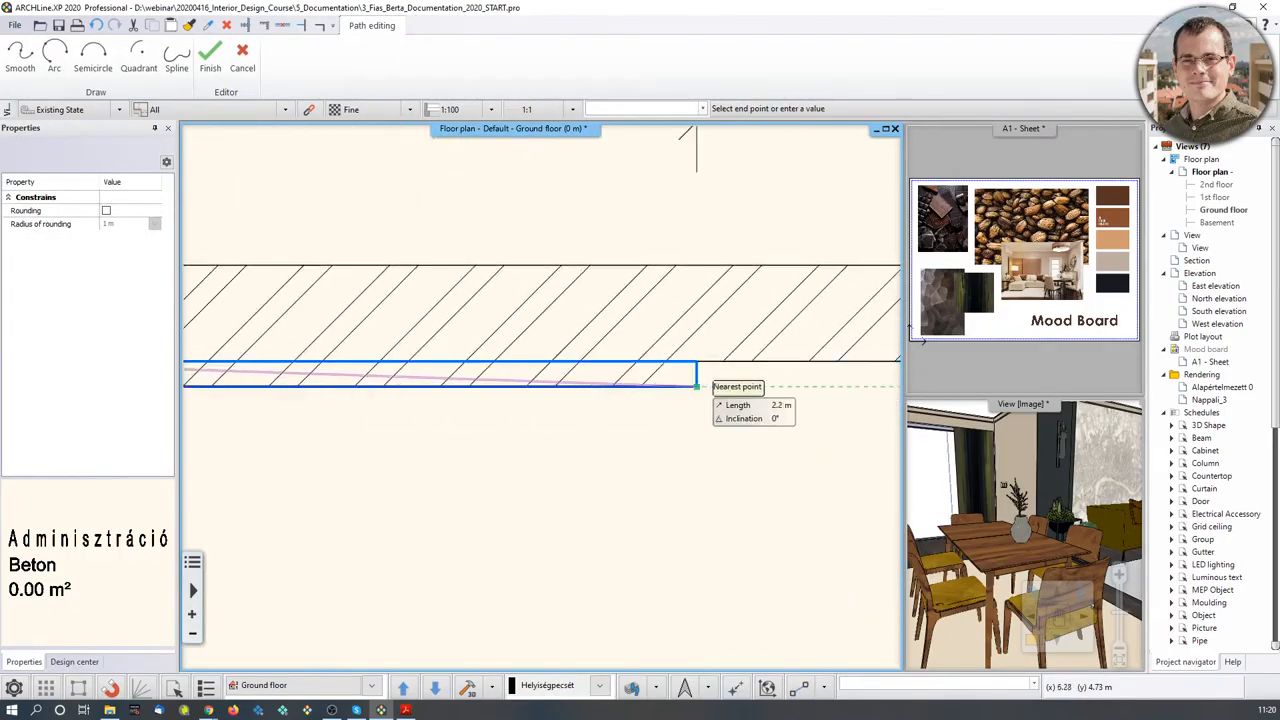
middle_click_drag(790, 377, 463, 332)
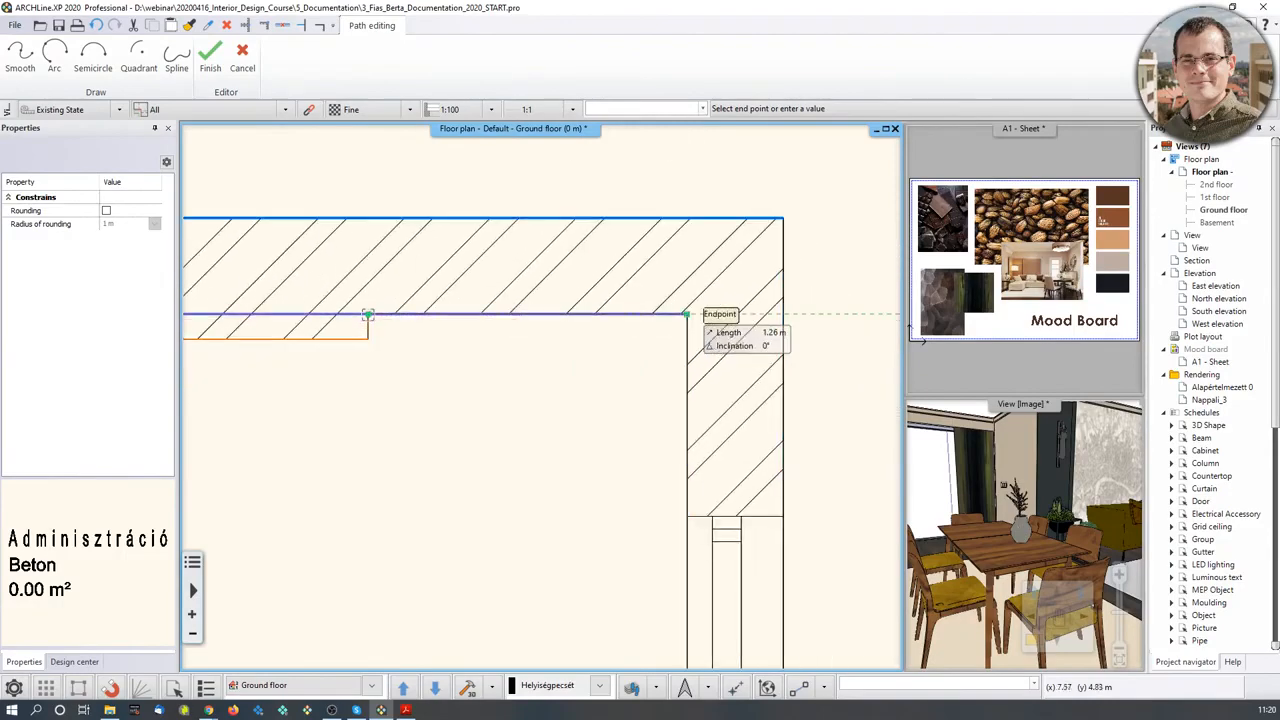
left_click(687, 314)
- Trace the remaining wall corners, close the outline and keep the 3.5 m room height
scroll(649, 453, "down", 2)
middle_click_drag(619, 560, 738, 235)
scroll(755, 461, "up", 3)
middle_click_drag(755, 461, 618, 418)
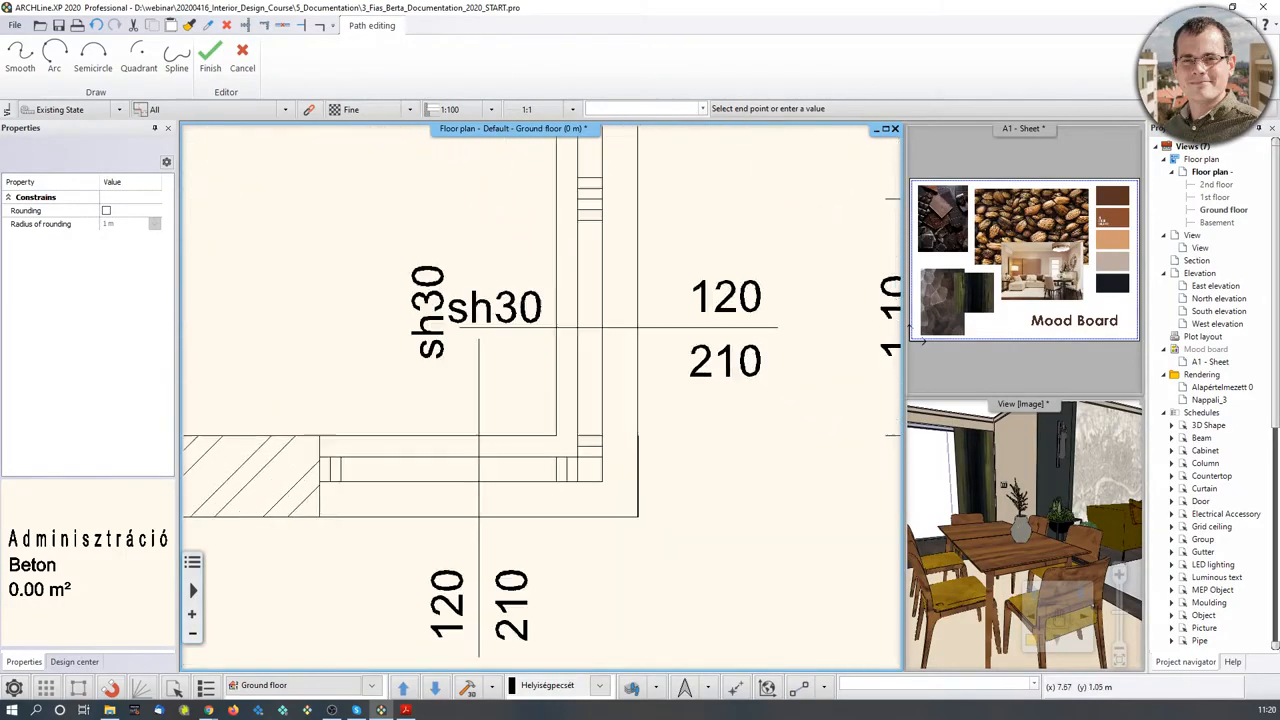
left_click(556, 436)
middle_click_drag(270, 389, 720, 470)
scroll(457, 411, "down", 5)
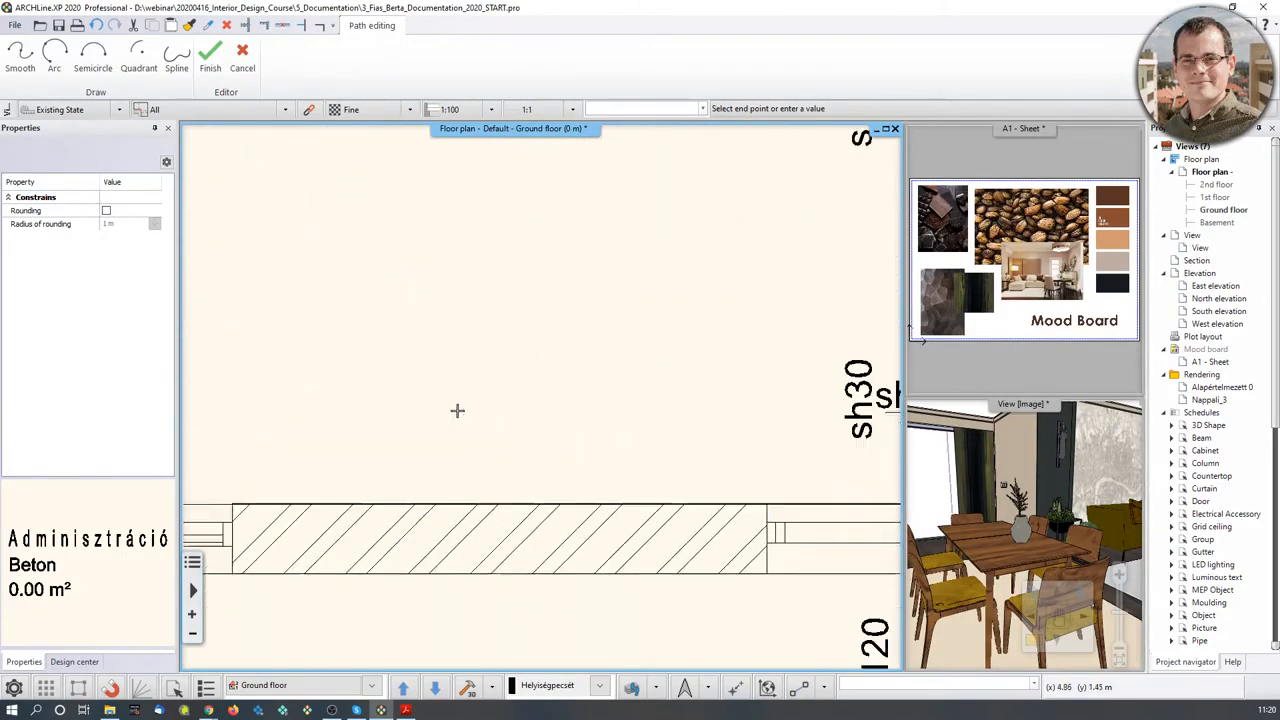
middle_click_drag(400, 365, 646, 548)
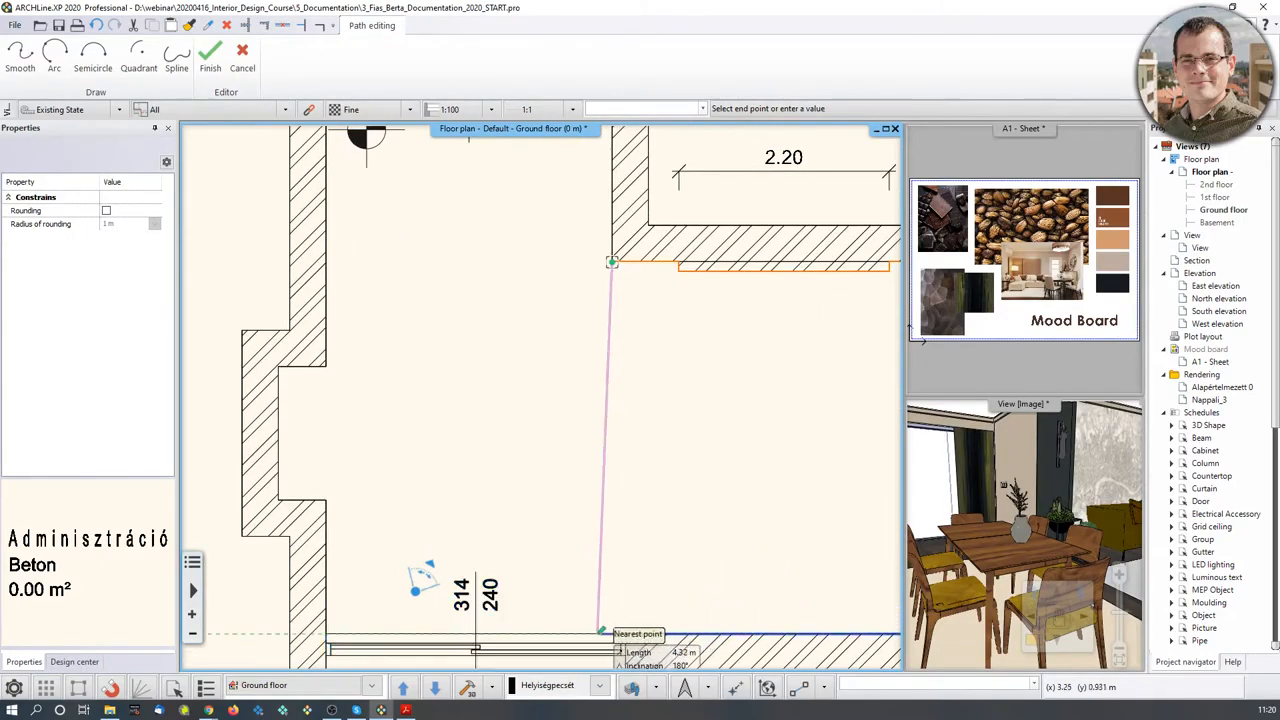
scroll(587, 384, "up", 2)
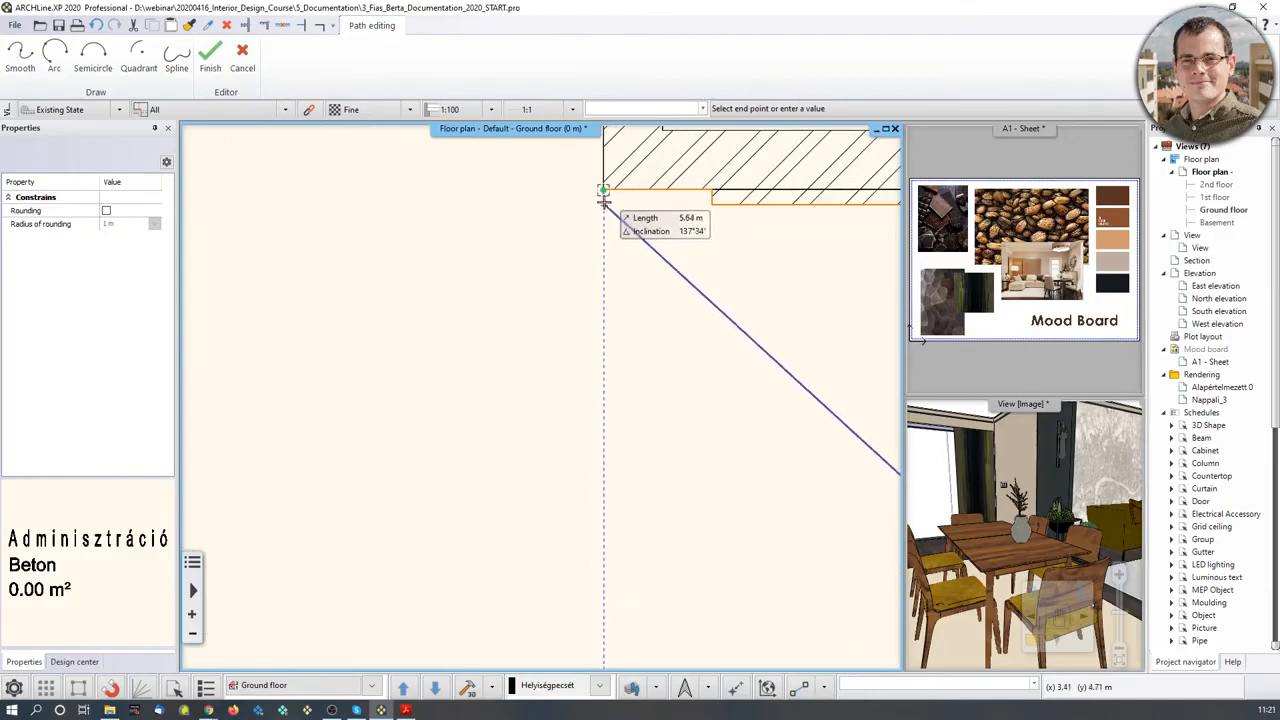
middle_click_drag(603, 590, 608, 478)
left_click(605, 554)
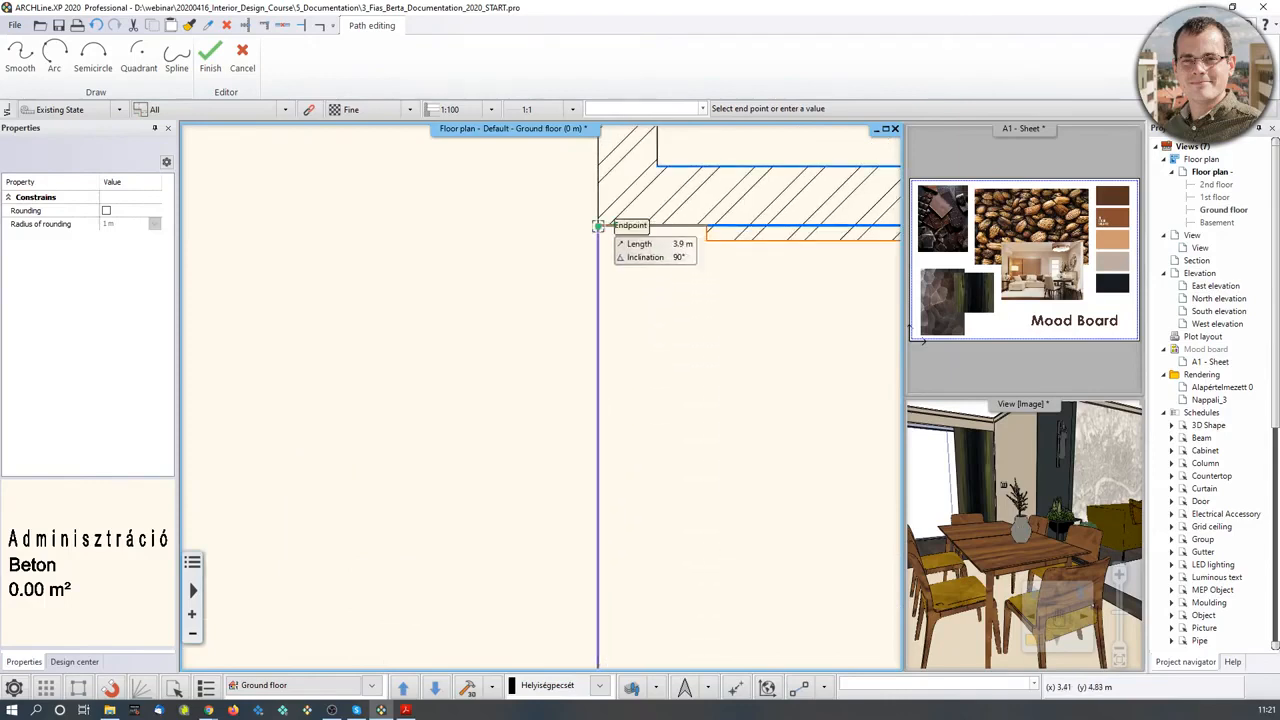
left_click(598, 226)
key("Return")
key("Return")
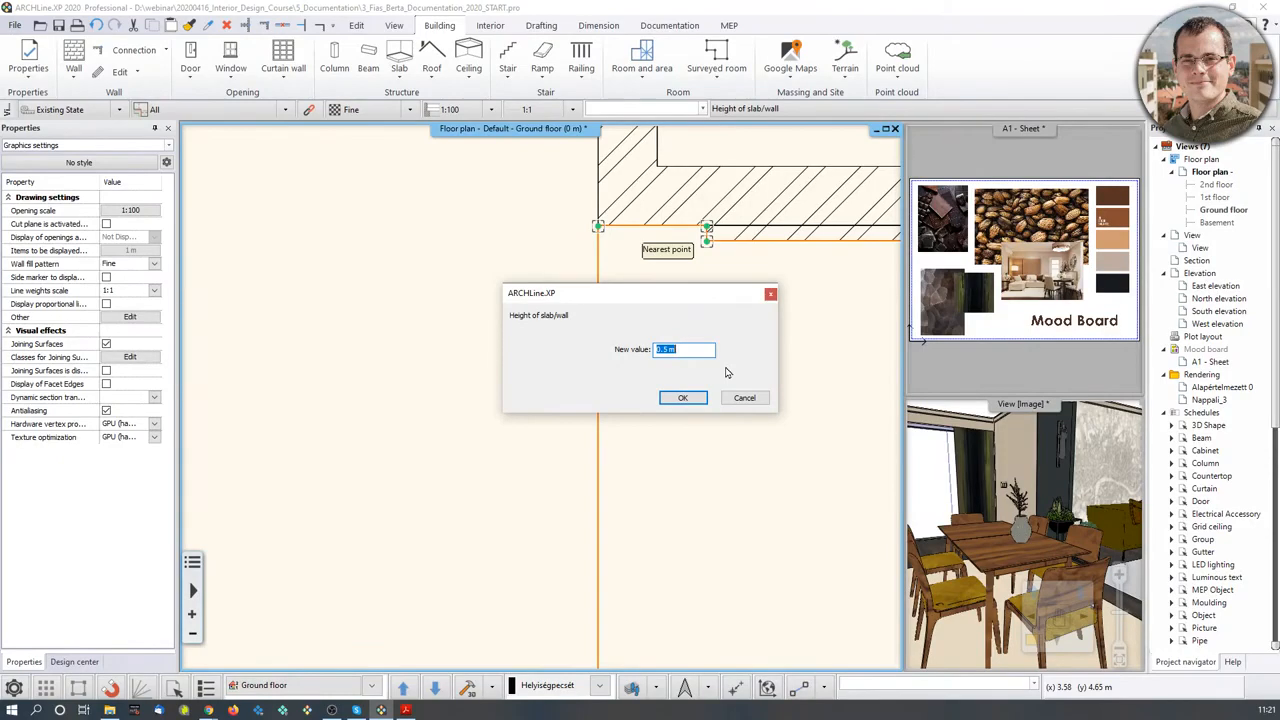
left_click(688, 398)
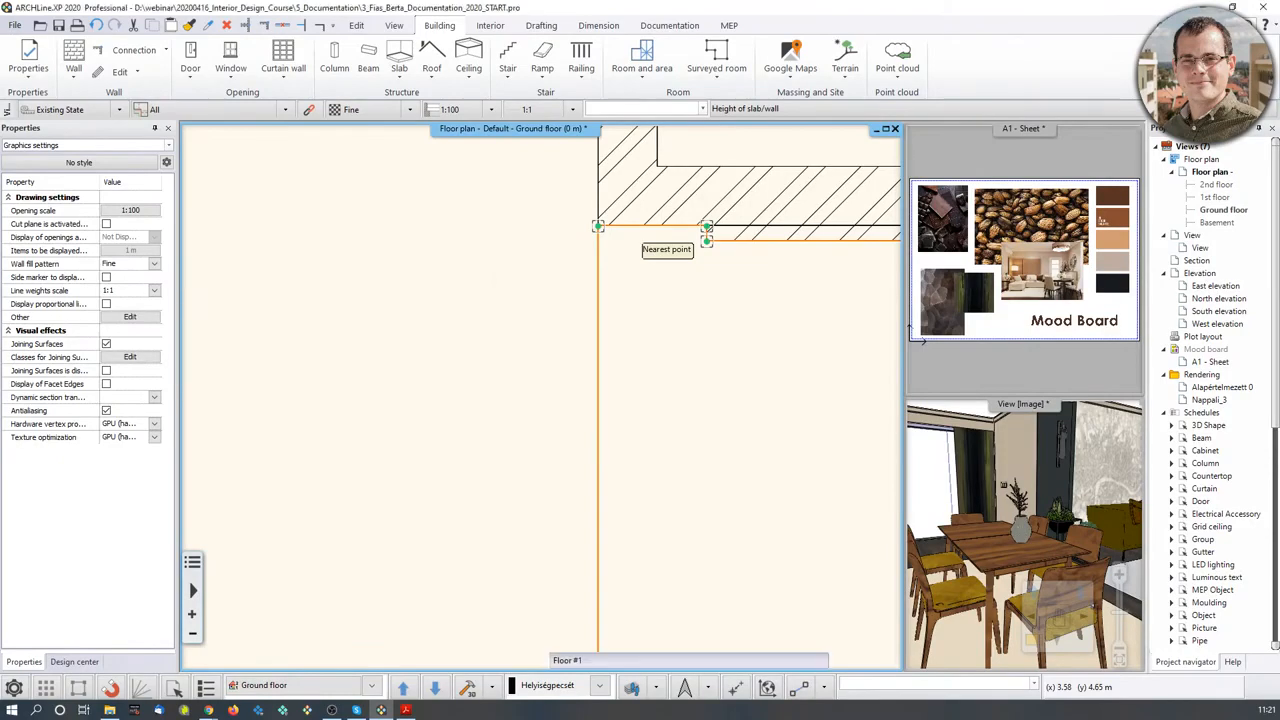
scroll(723, 417, "down", 5)
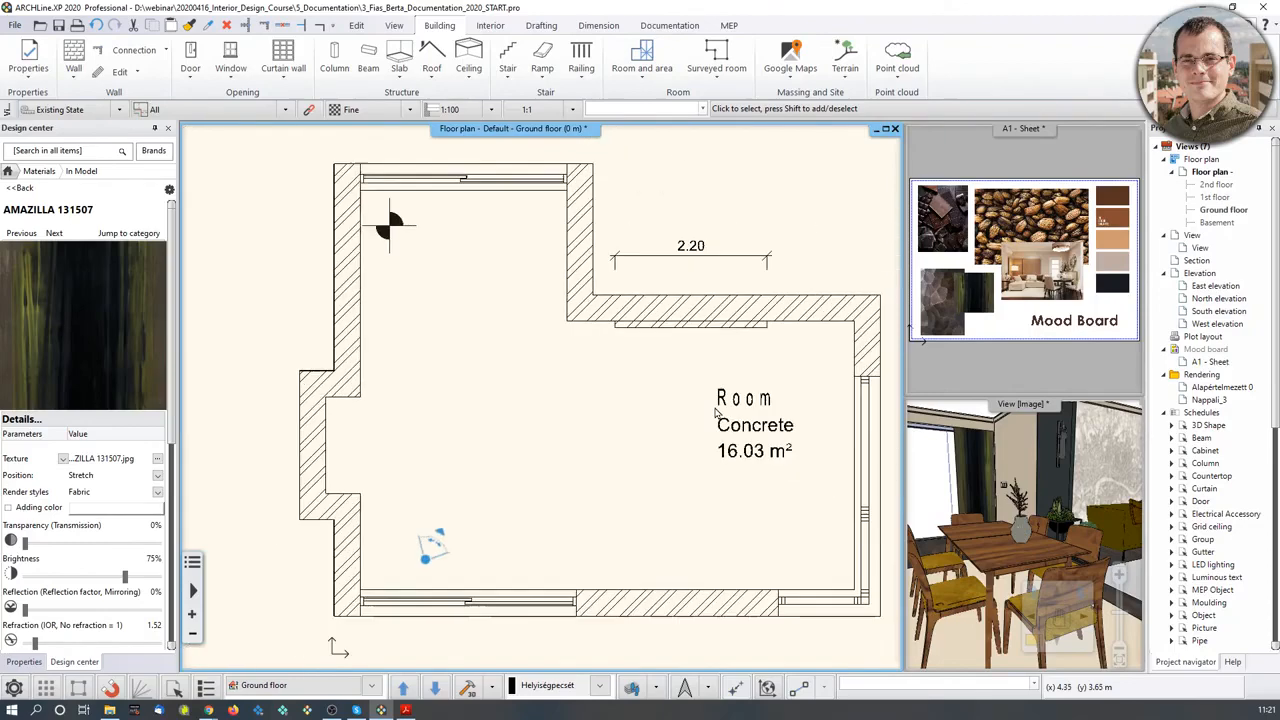
- Rename the 16.03 m² room to Living-room with a Parquet floor finish
left_click(690, 410)
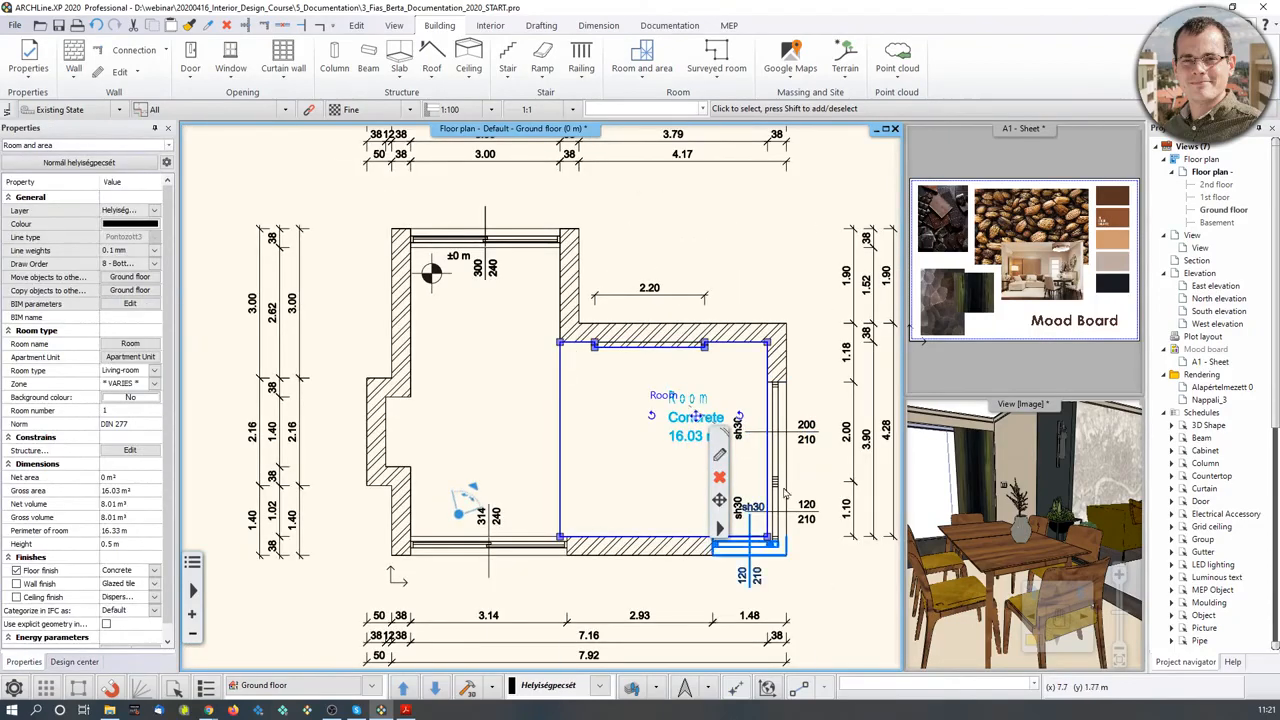
left_click(719, 454)
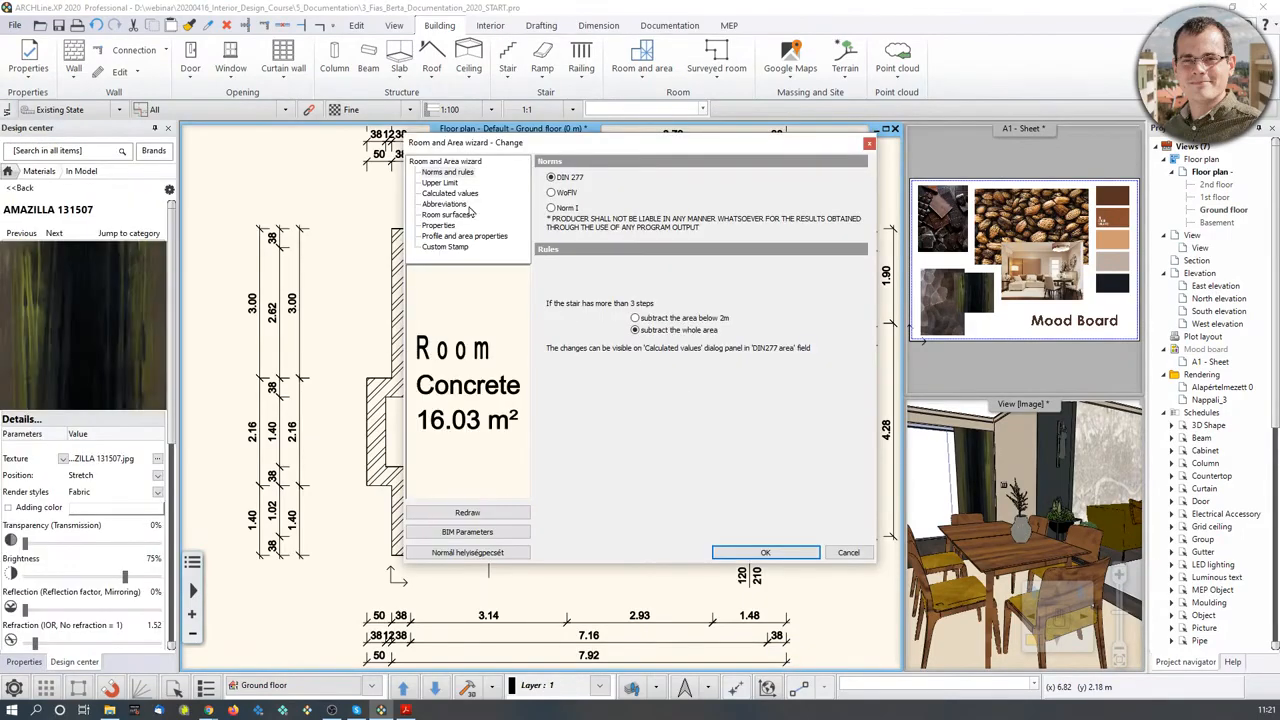
left_click(435, 207)
left_click(438, 216)
left_click(460, 195)
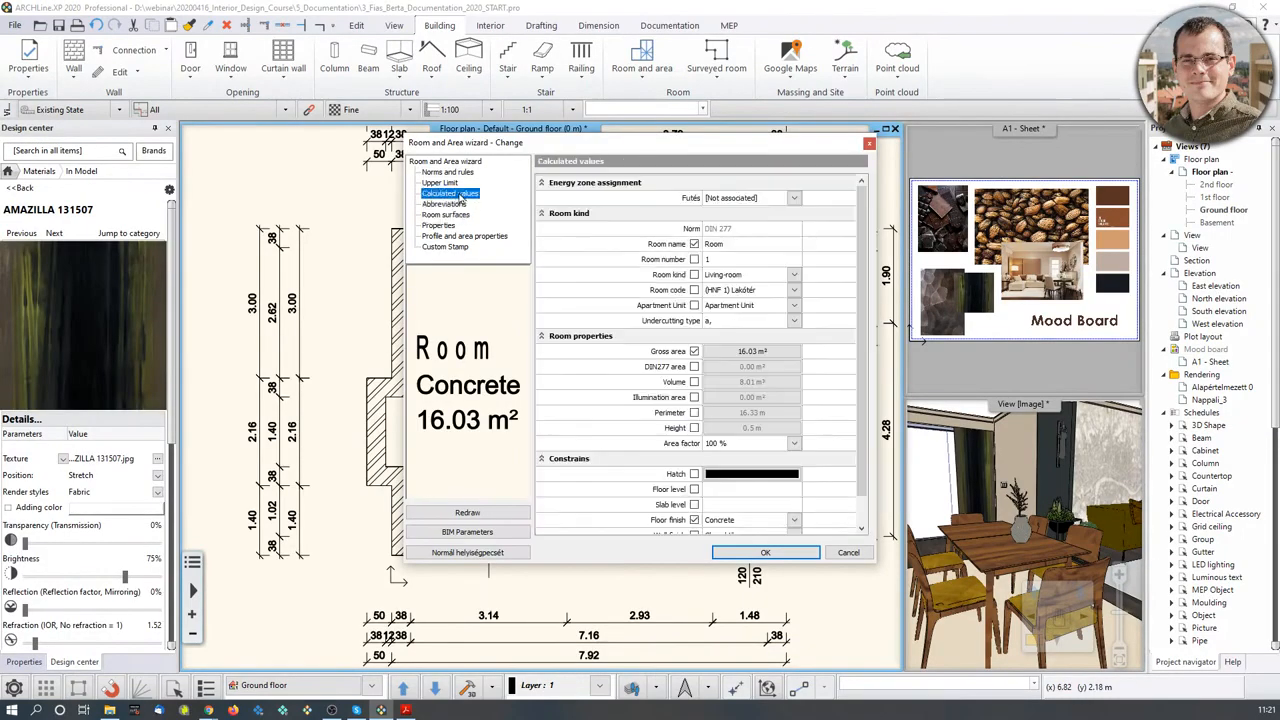
left_click(749, 245)
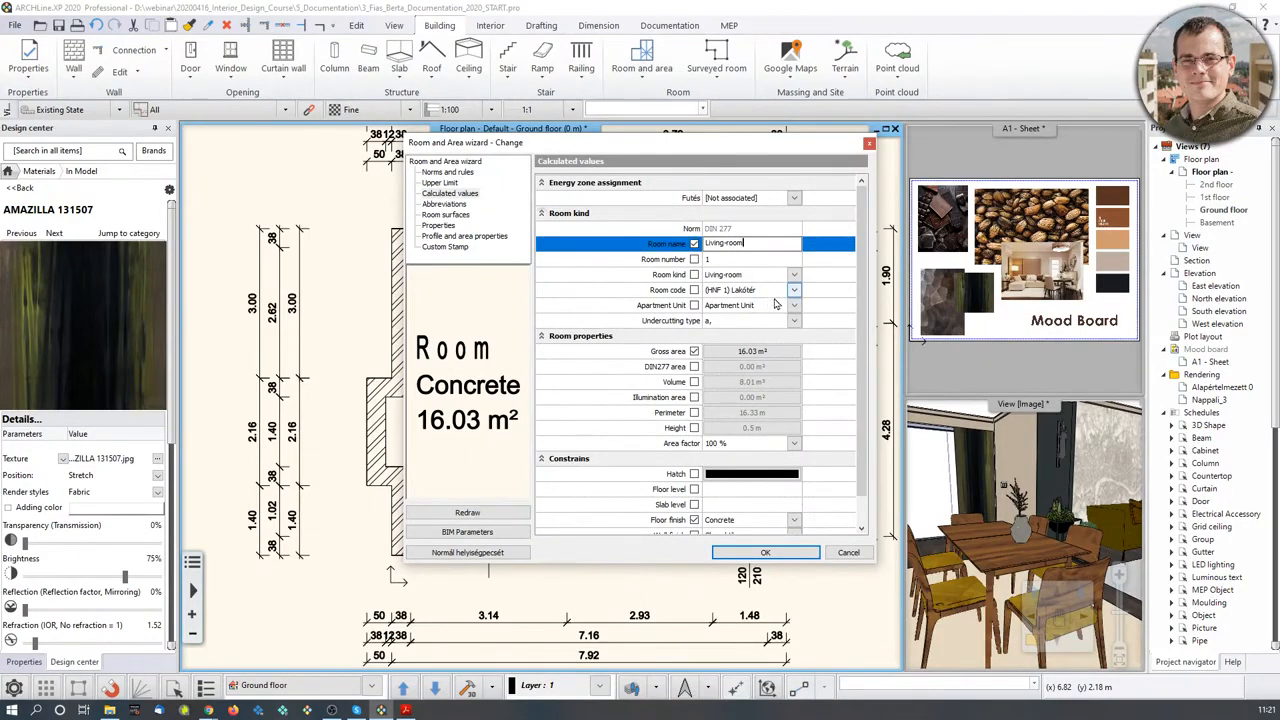
scroll(785, 438, "down", 1)
left_click(796, 490)
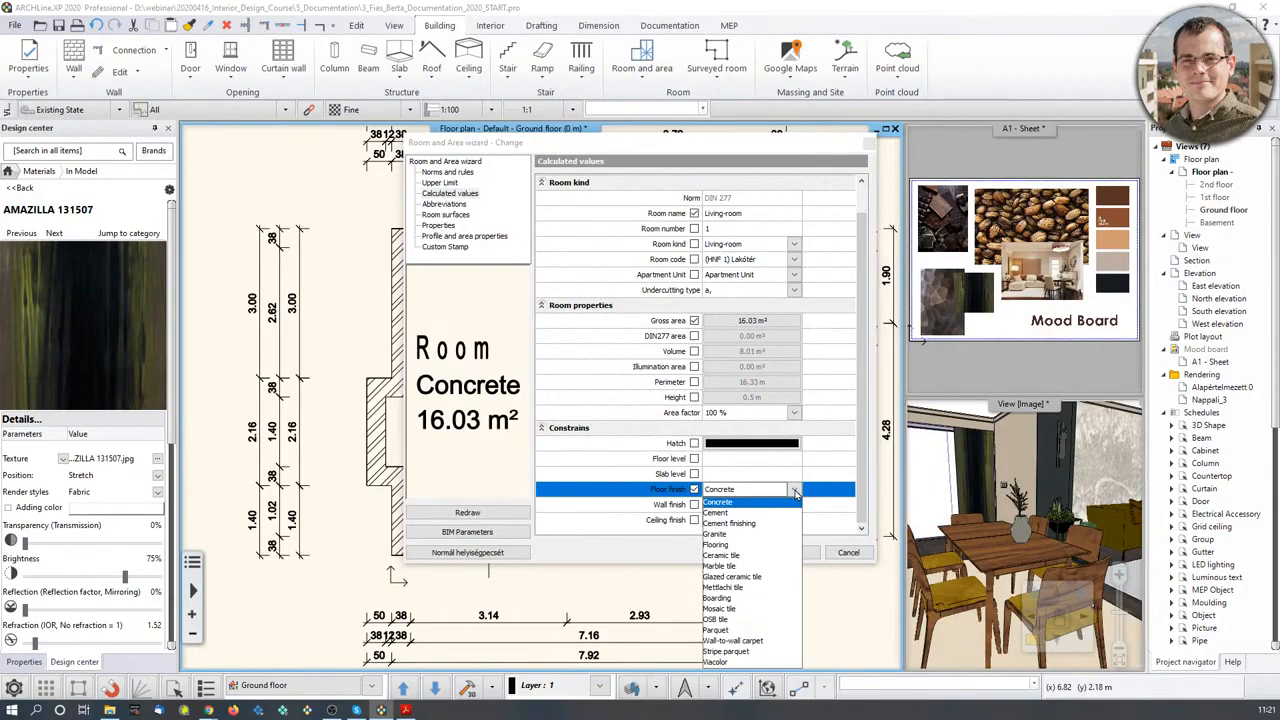
left_click(735, 632)
left_click(775, 553)
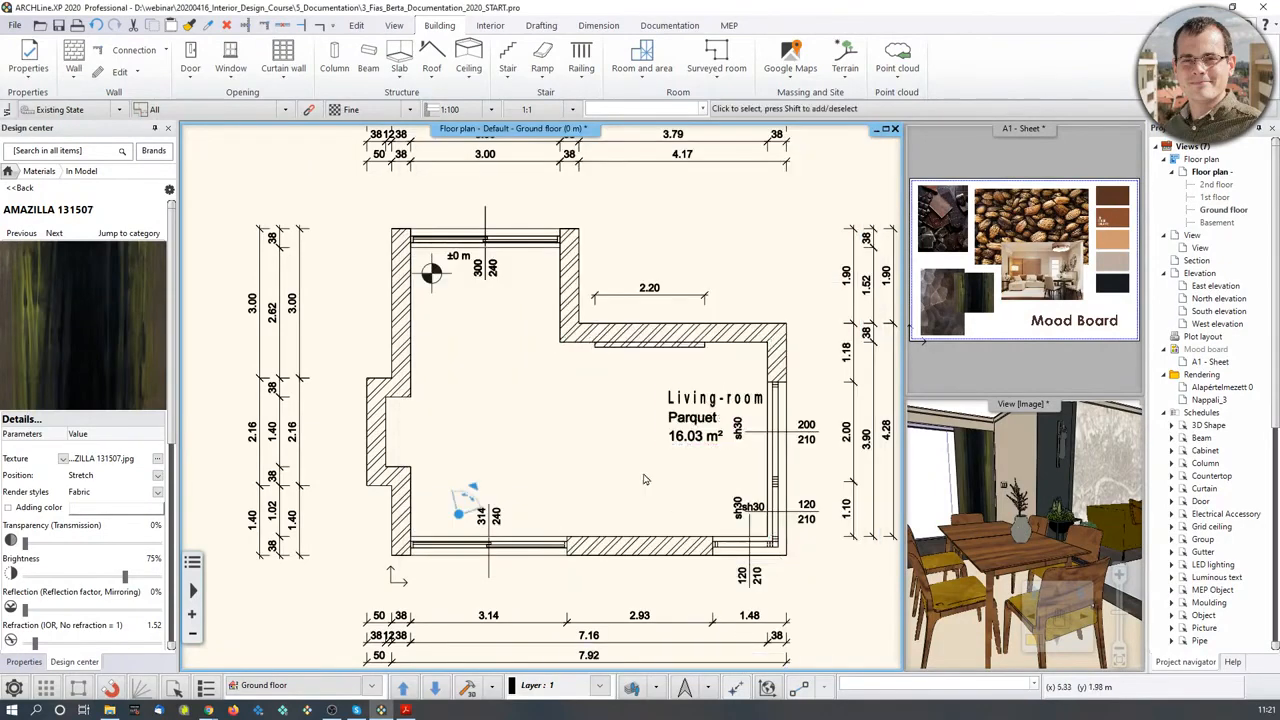
- Shift the Living-room label slightly to the left
left_click(703, 412)
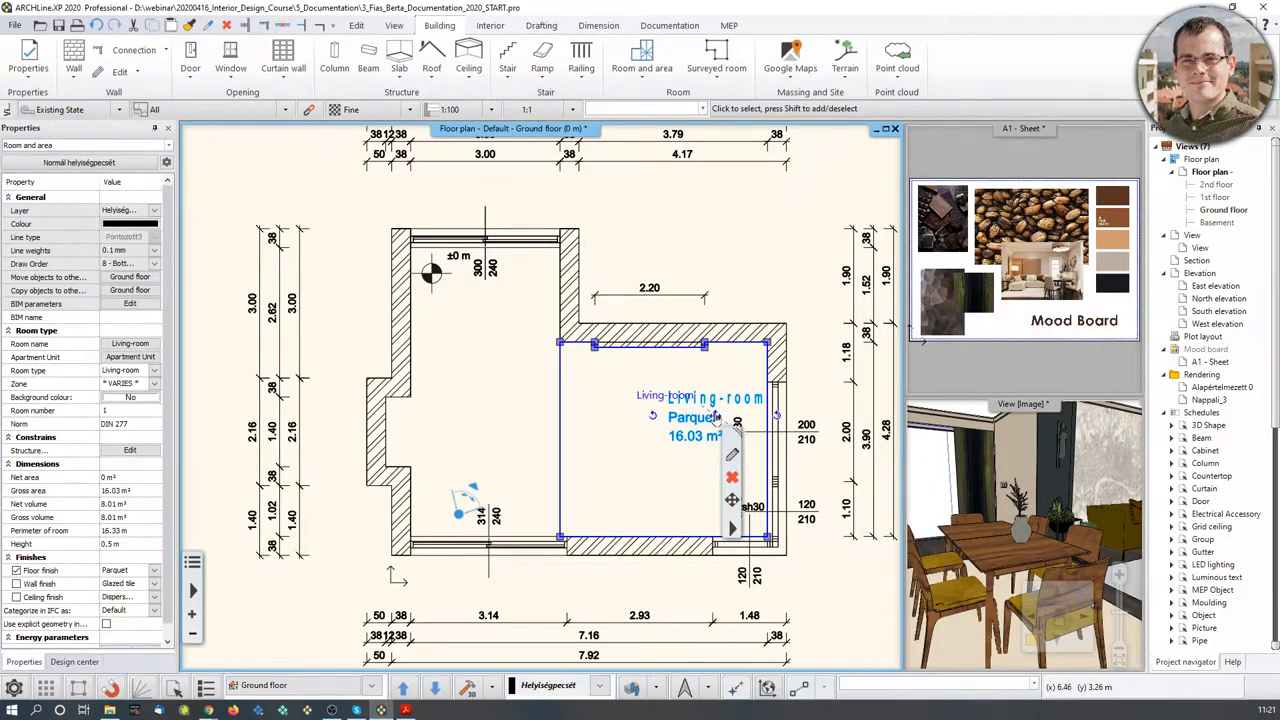
left_click_drag(717, 411, 668, 417)
left_click(670, 418)
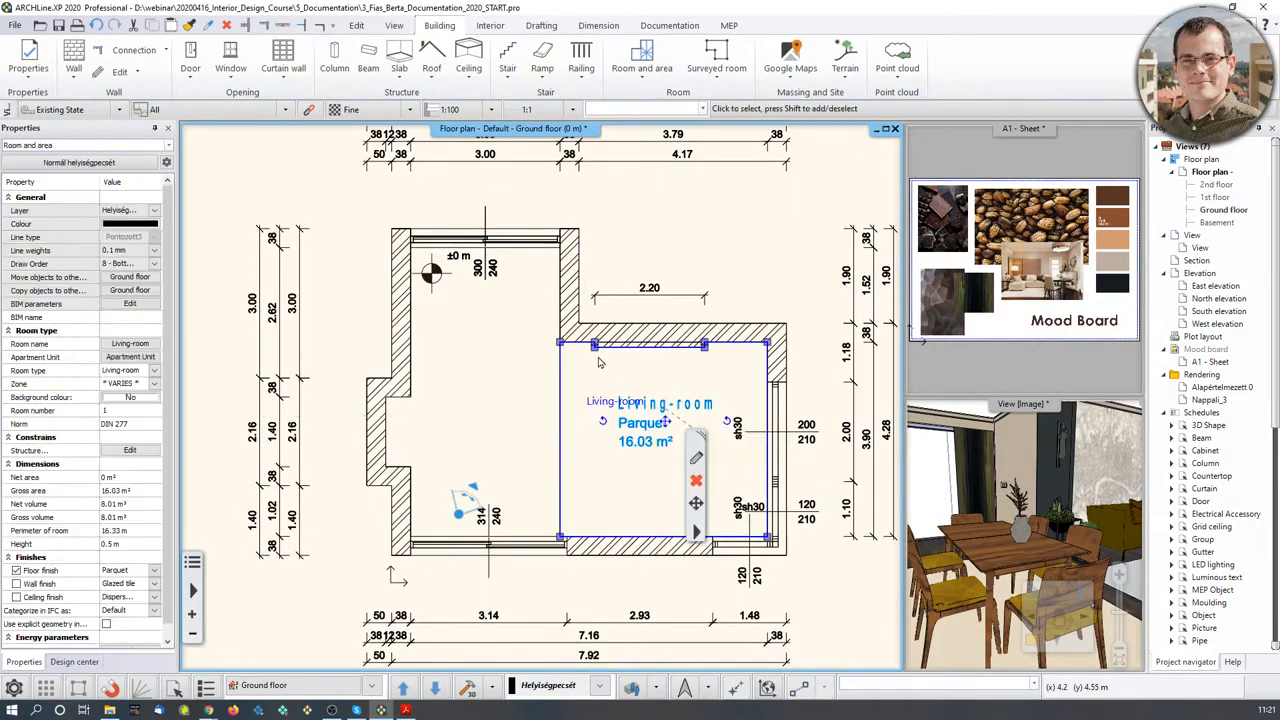
- Start a polygon room and trace its first corners along the left room's walls
left_click(642, 70)
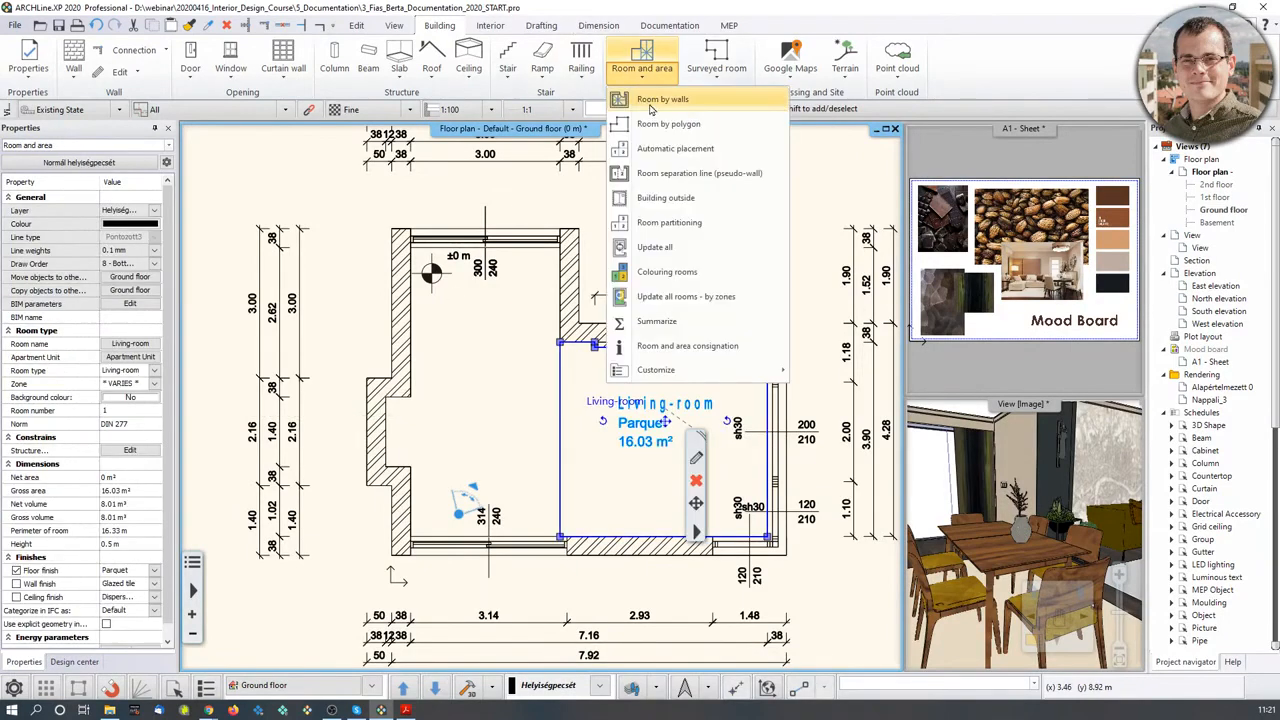
left_click(654, 121)
scroll(400, 220, "up", 4)
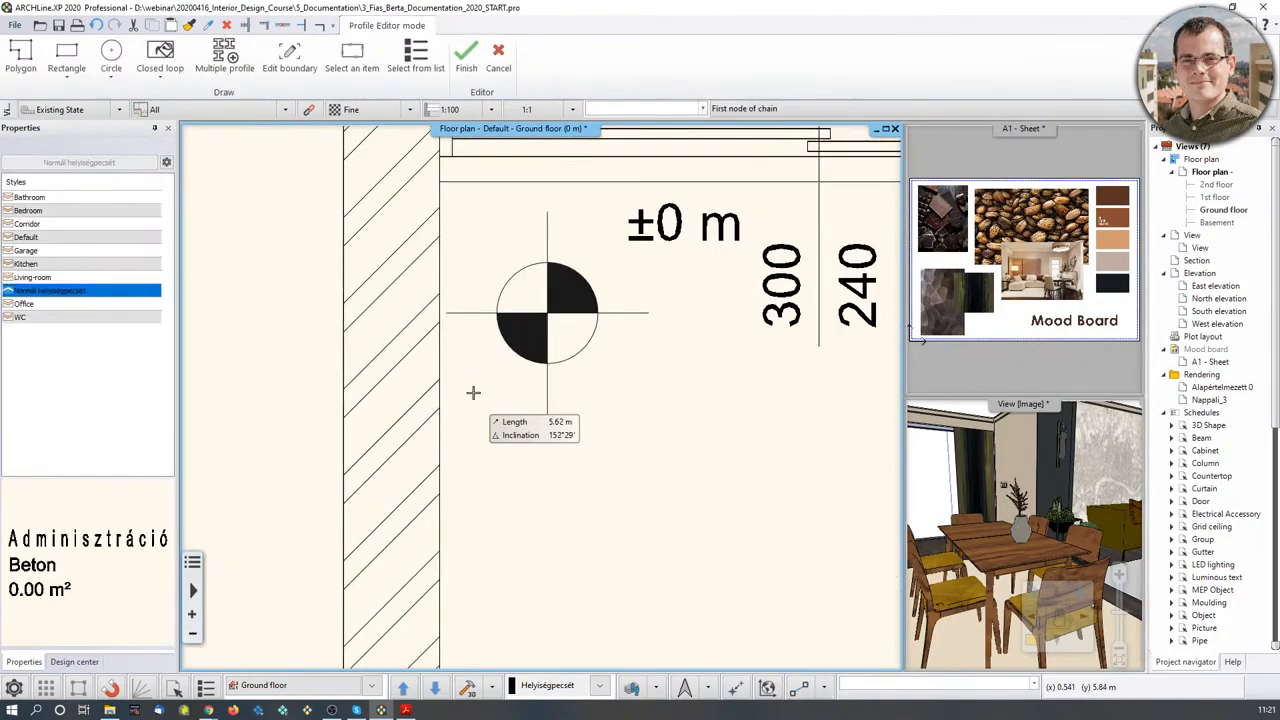
left_click(440, 182)
middle_click_drag(820, 236, 452, 344)
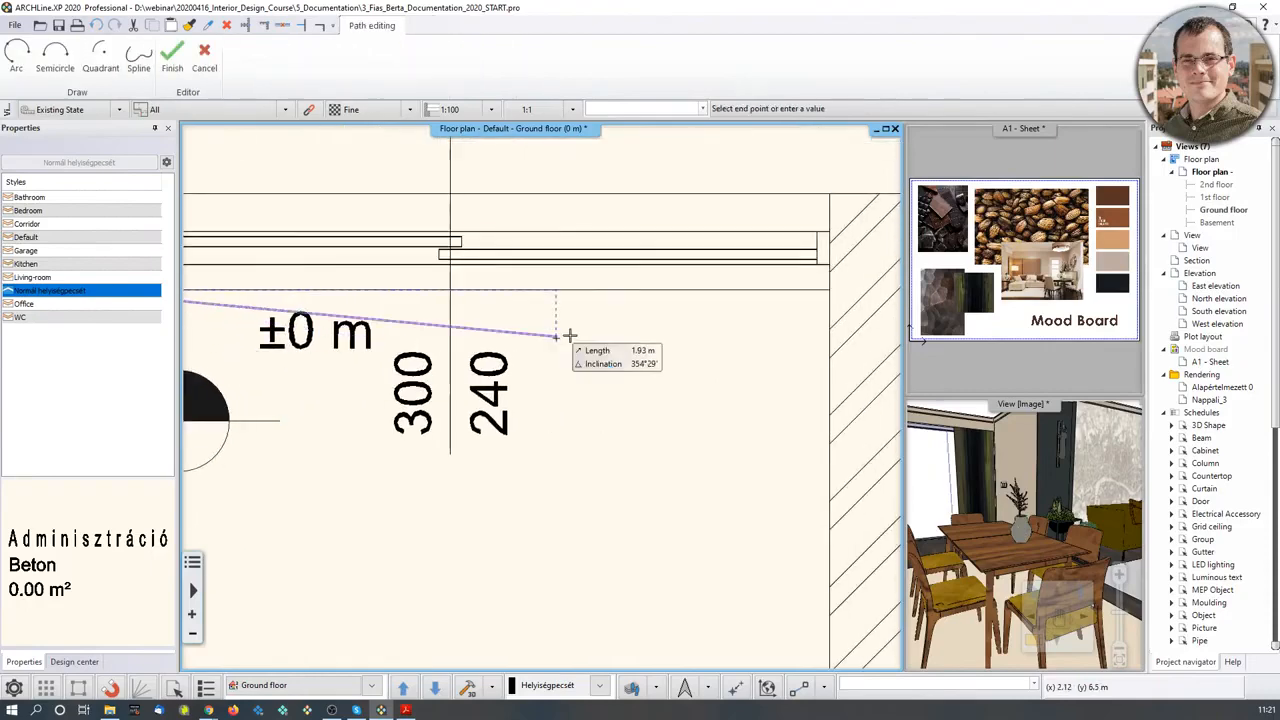
left_click(830, 290)
scroll(755, 520, "down", 3)
middle_click_drag(669, 632, 667, 254)
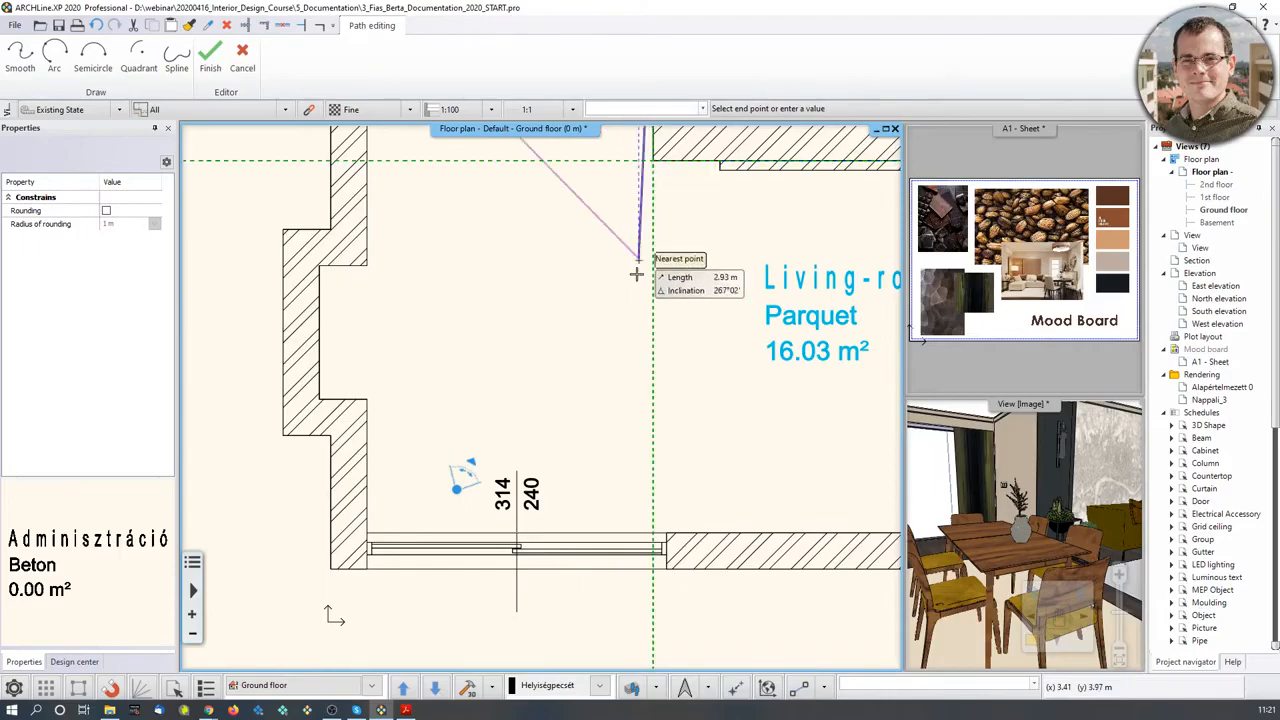
scroll(614, 491, "up", 2)
left_click(612, 494)
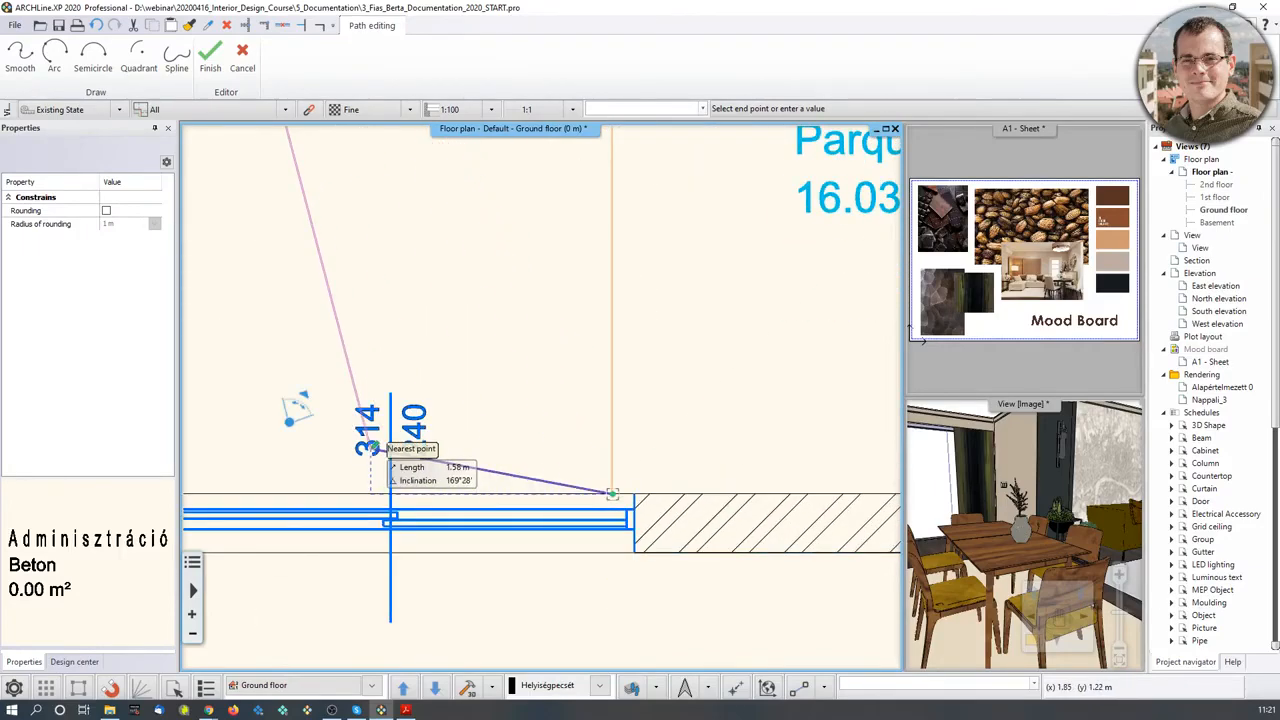
- Trace the remaining corners around the wall recess and close the 18.09 m² room
middle_click_drag(242, 476, 534, 520)
scroll(534, 520, "up", 1)
left_click(419, 541)
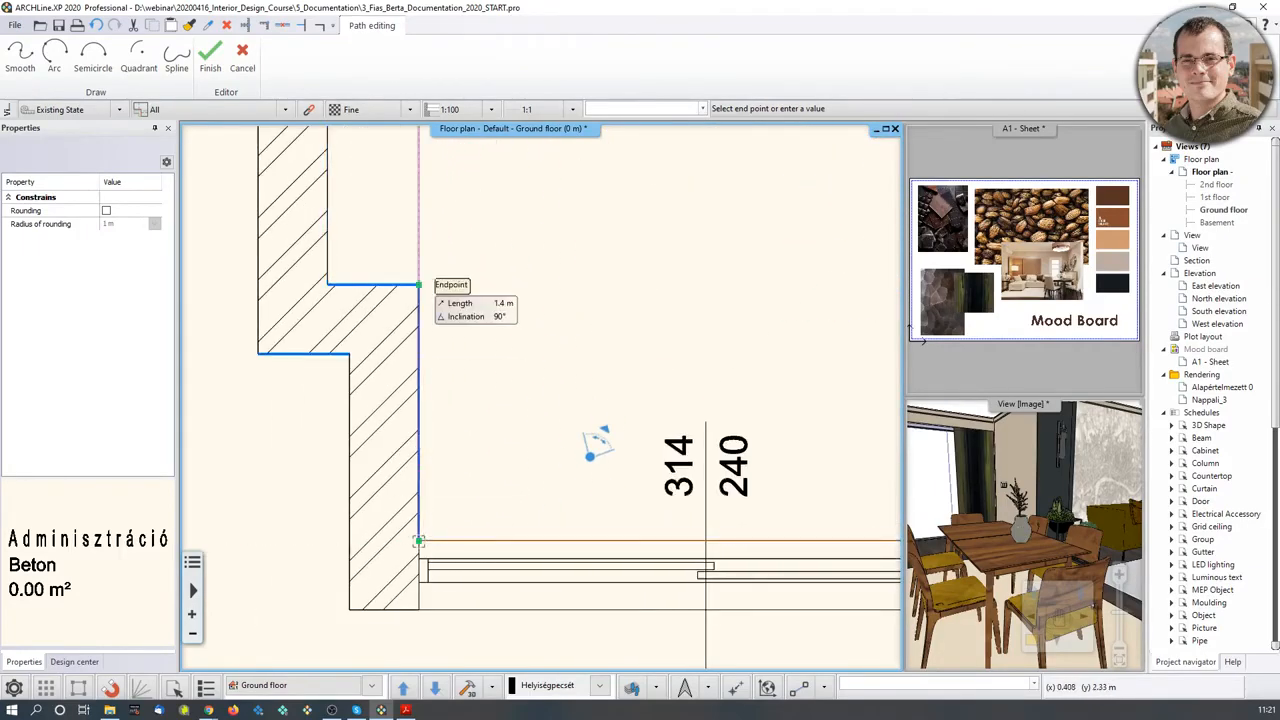
left_click(419, 284)
left_click(328, 284)
middle_click_drag(454, 198, 523, 568)
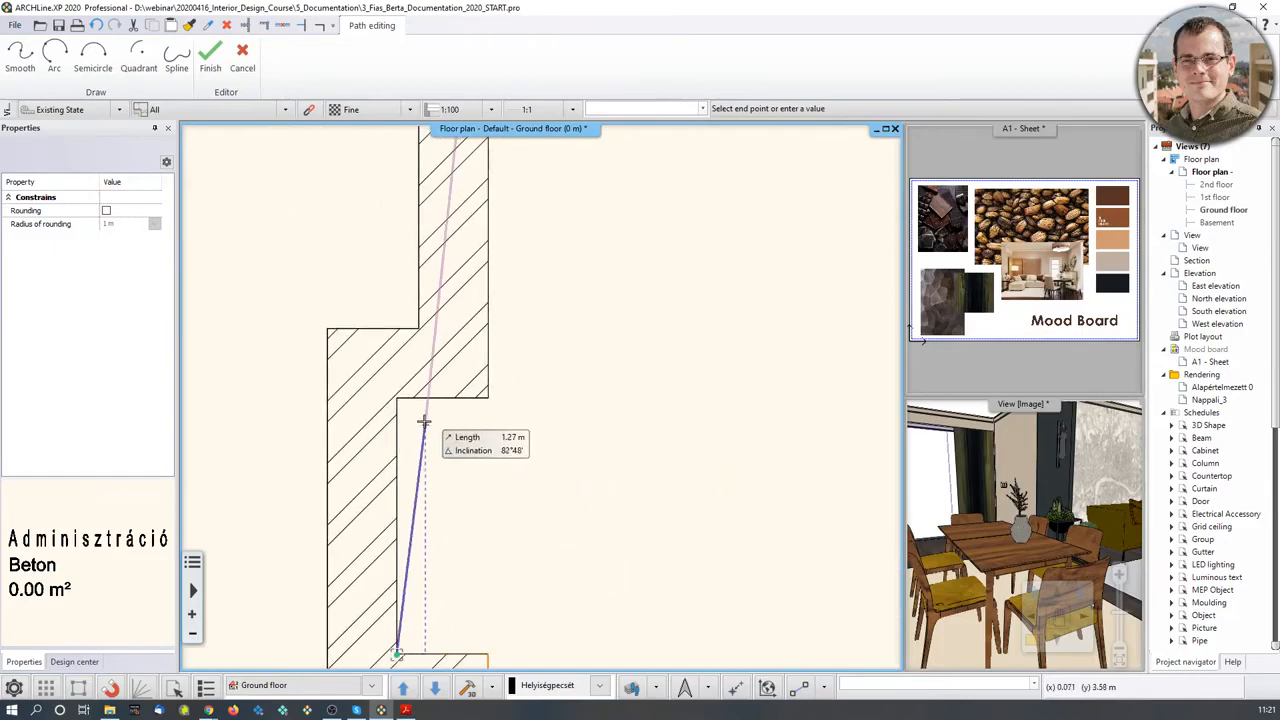
left_click(397, 398)
left_click(488, 398)
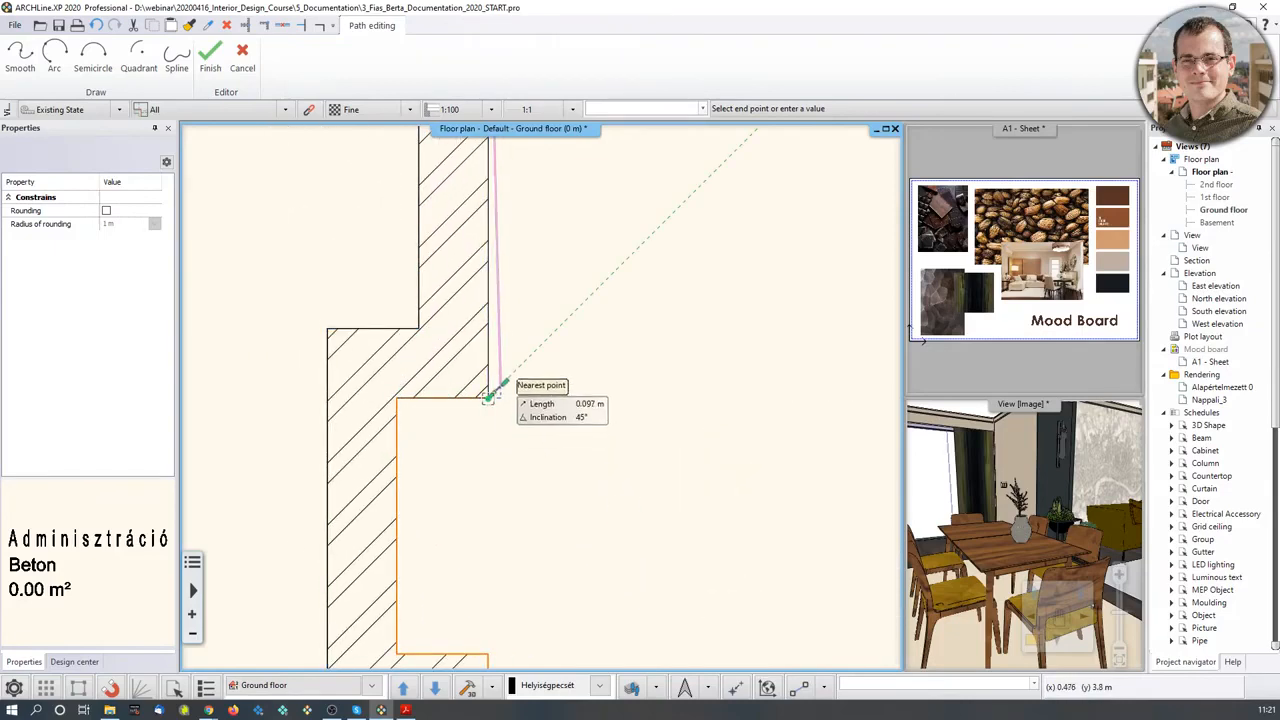
key("Return")
key("Return")
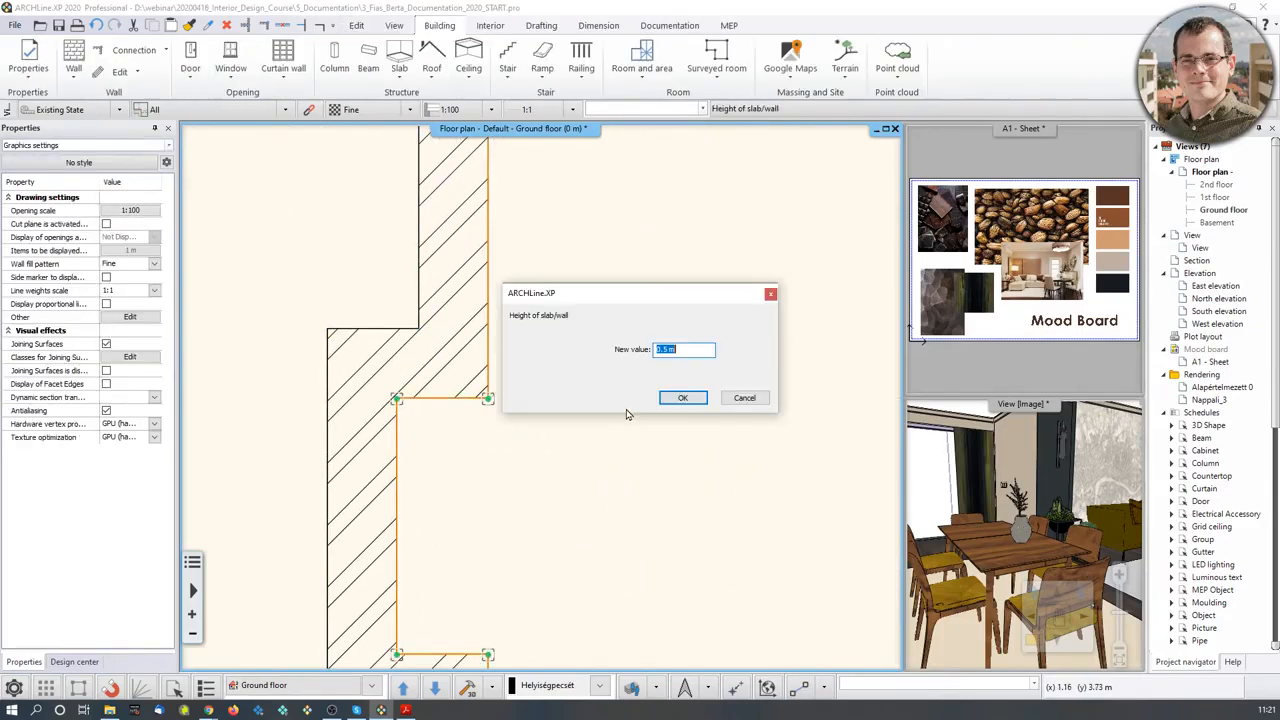
left_click(686, 398)
middle_click_drag(752, 358, 430, 493)
scroll(410, 505, "down", 2)
left_click(494, 429)
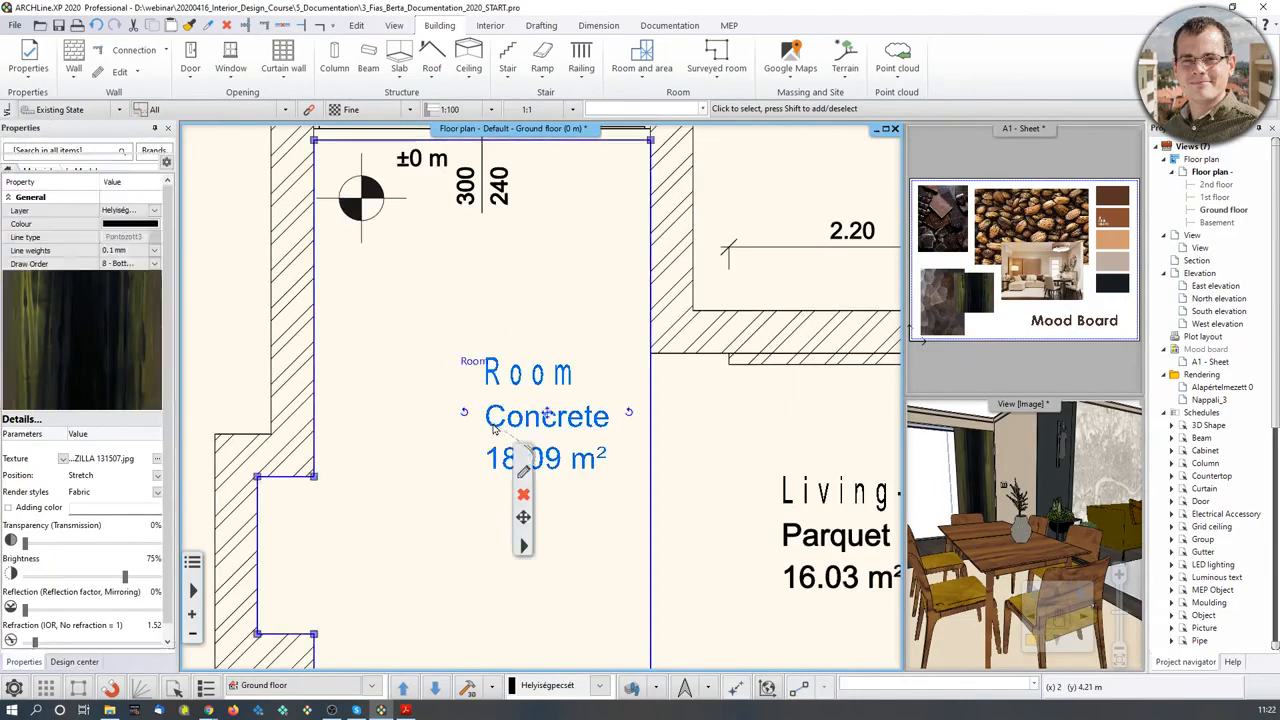
- In the room wizard's Calculated values page, name the room Dining with Glazed ceramic tile flooring
left_click(523, 471)
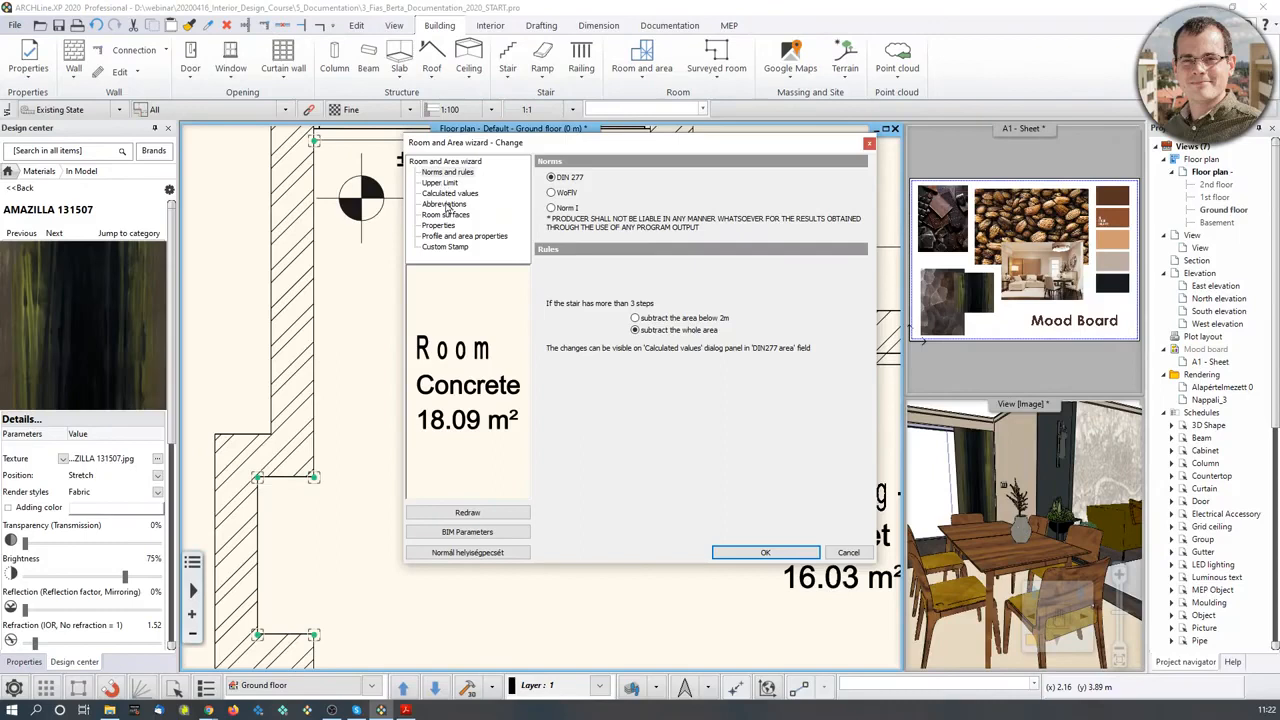
left_click(444, 204)
left_click(445, 214)
left_click(450, 193)
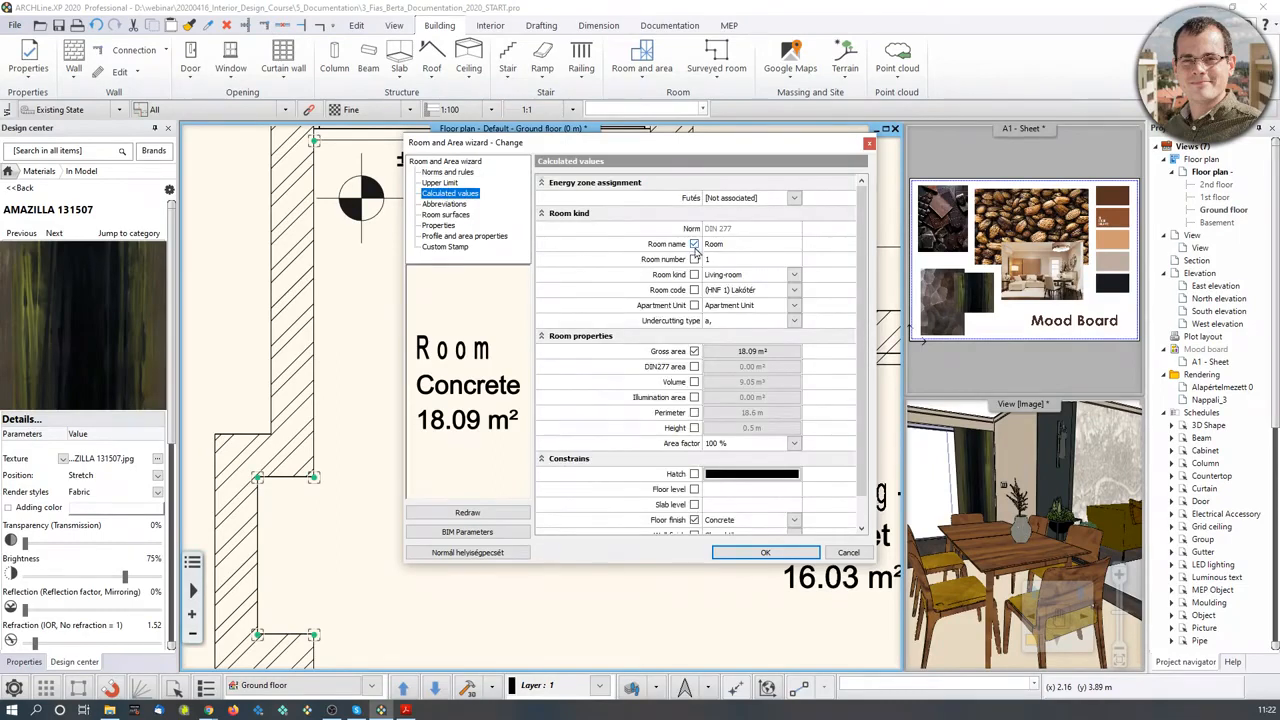
left_click(693, 248)
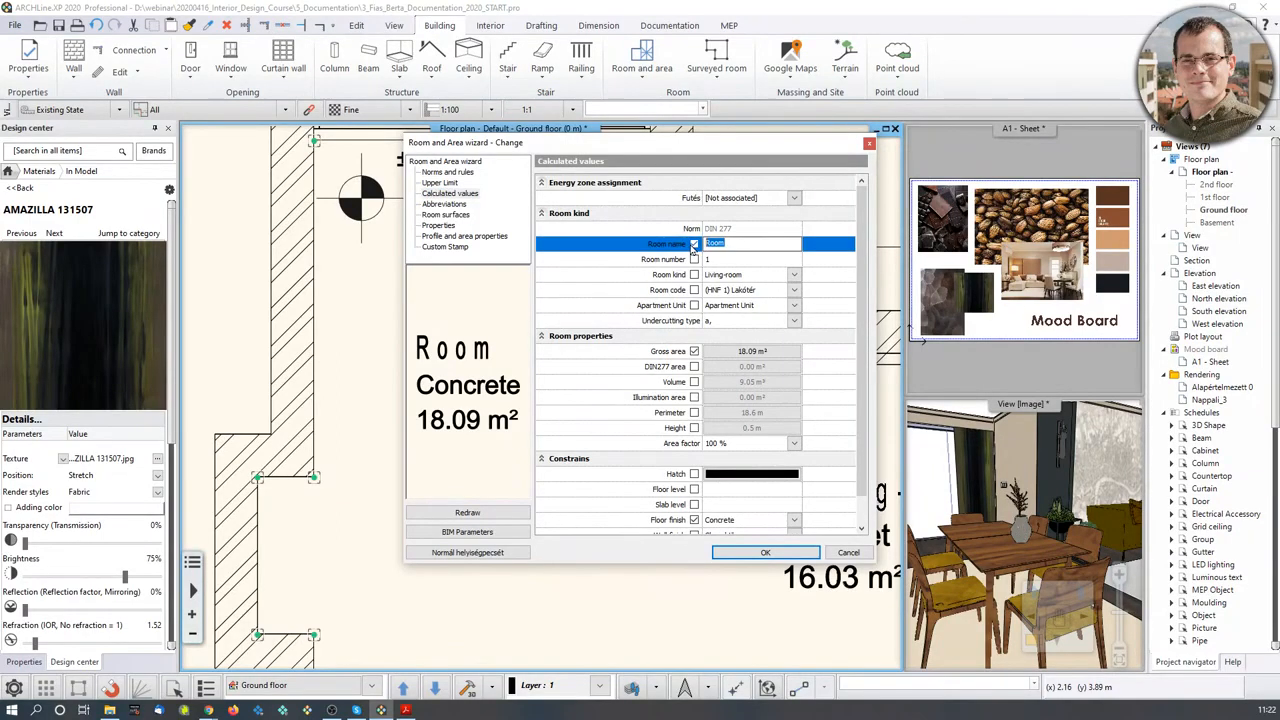
scroll(665, 360, "down", 1)
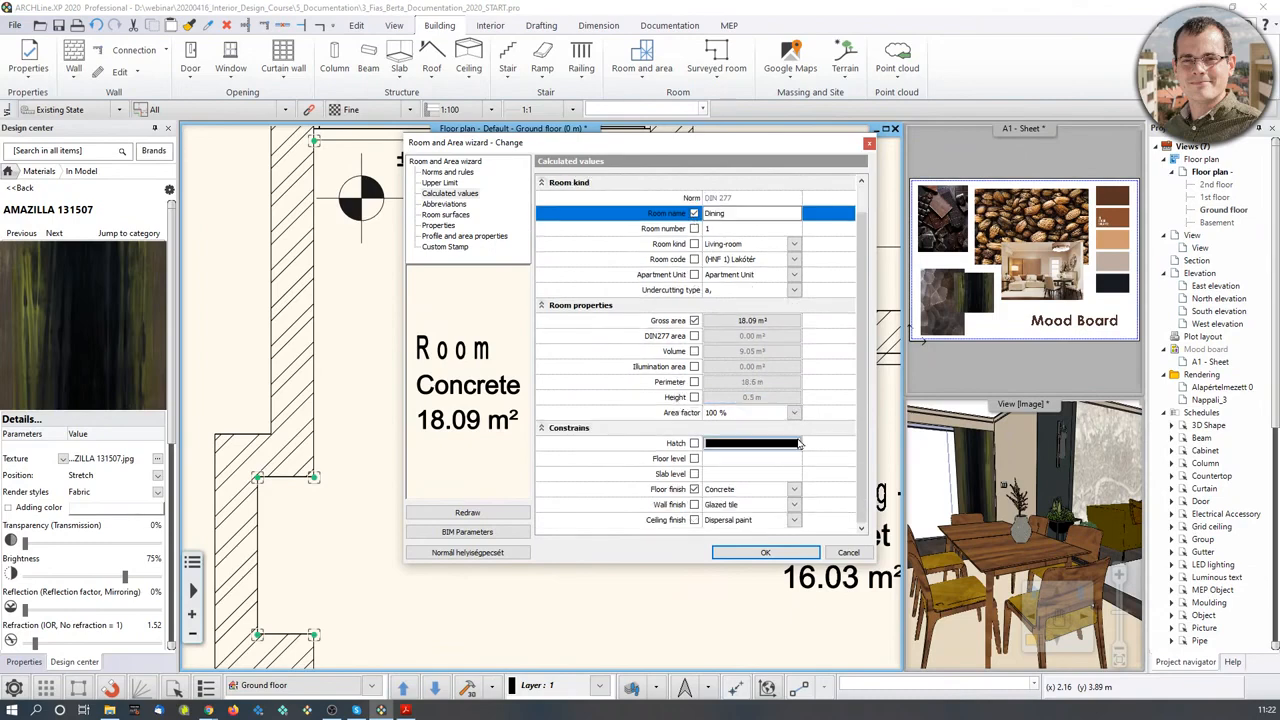
left_click(793, 489)
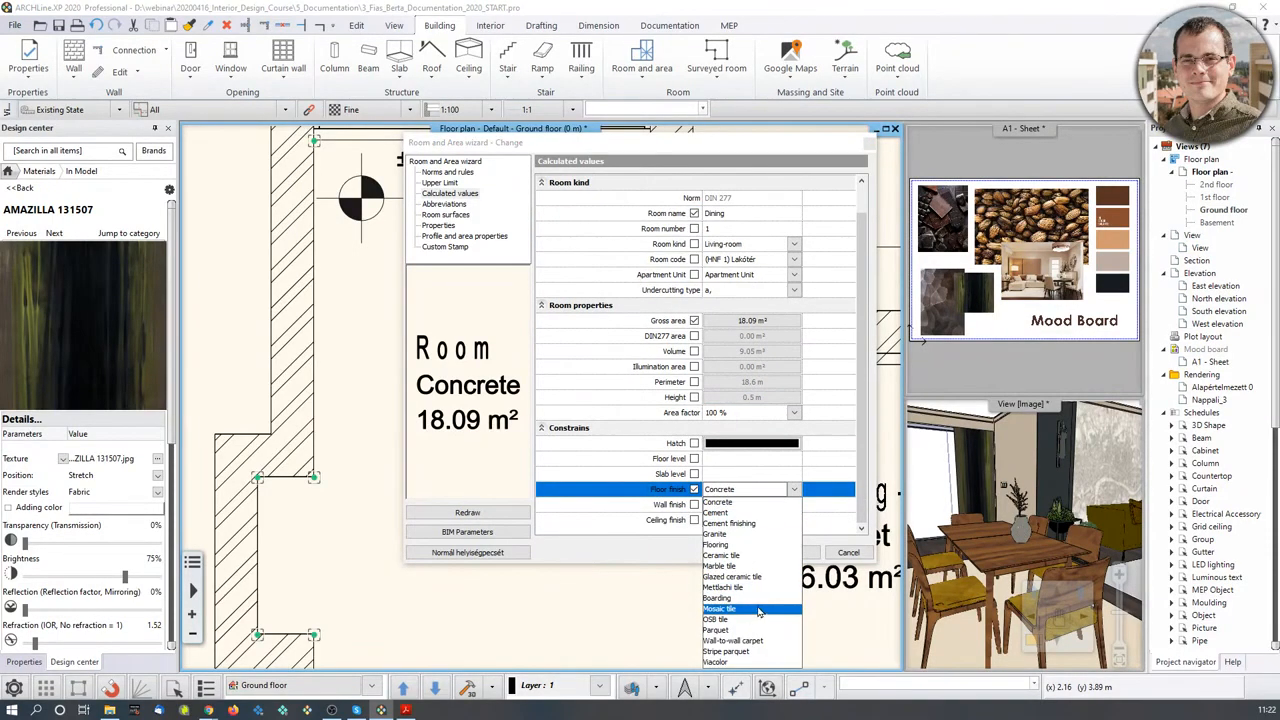
left_click(747, 567)
left_click(793, 489)
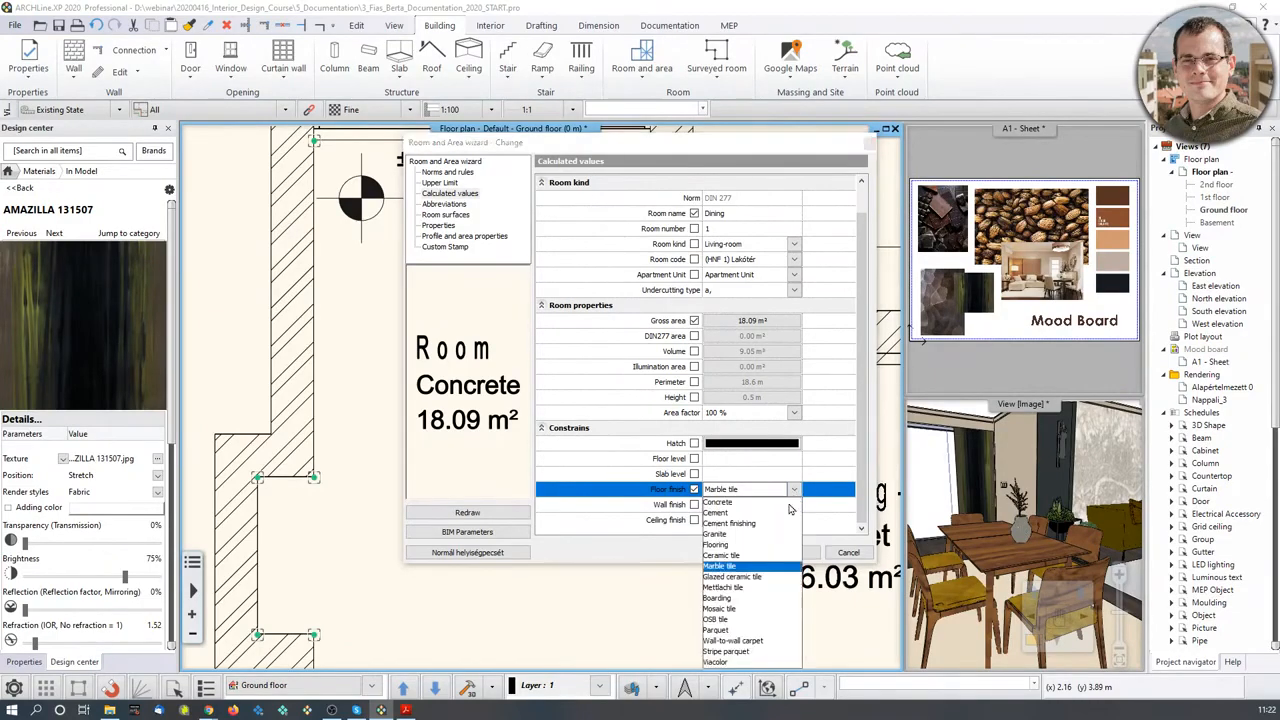
left_click(752, 580)
left_click(772, 553)
scroll(572, 460, "down", 2)
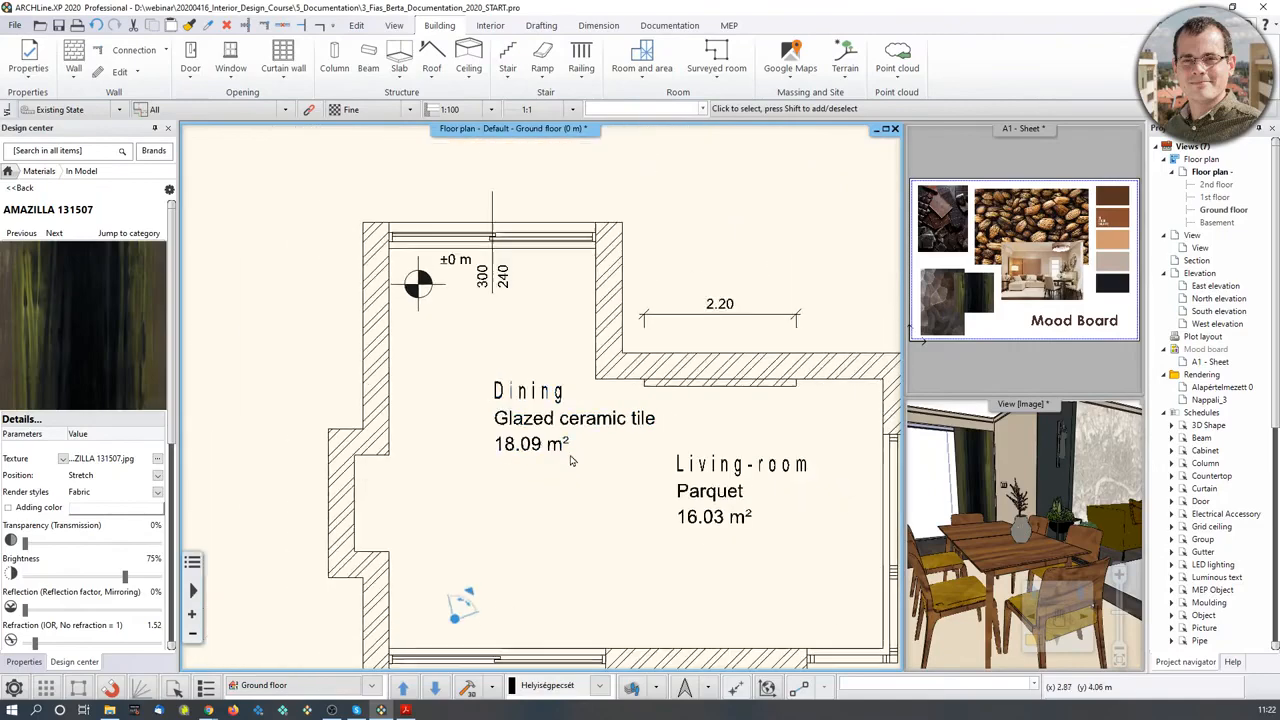
- Select the Dining room, then cancel the started label move so it stays put
left_click(572, 460)
mouse_move(576, 424)
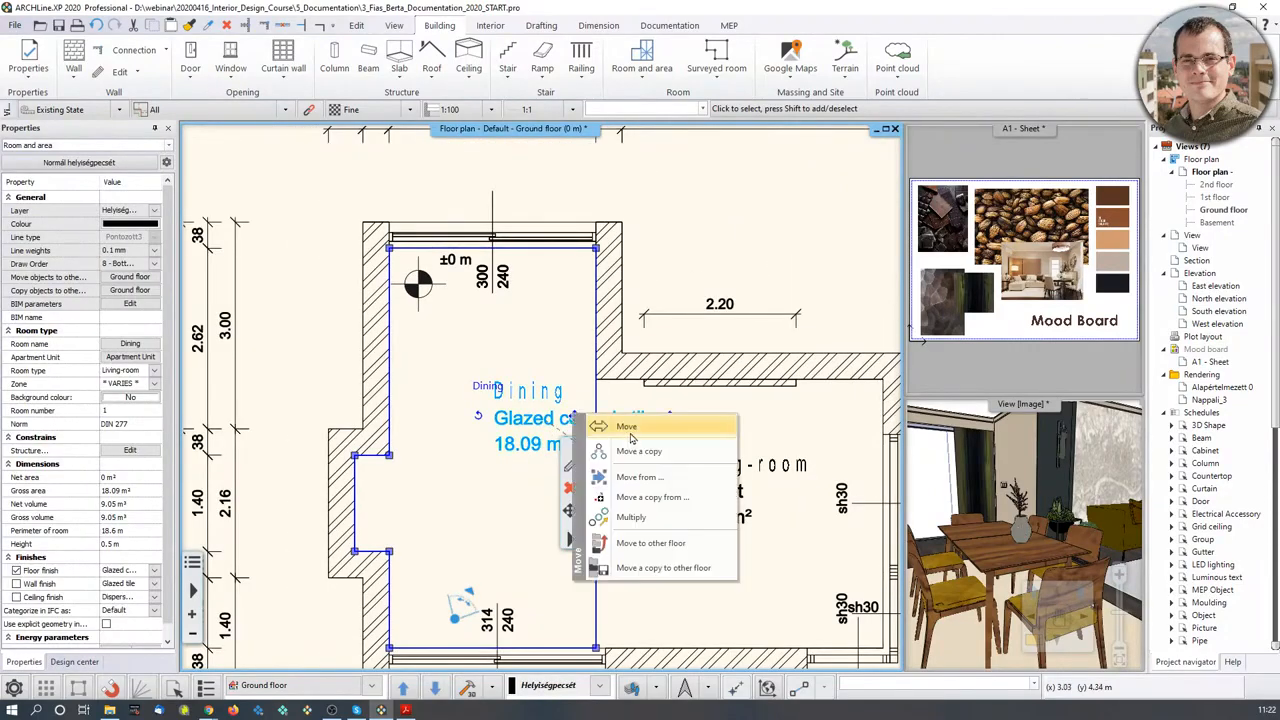
left_click(630, 432)
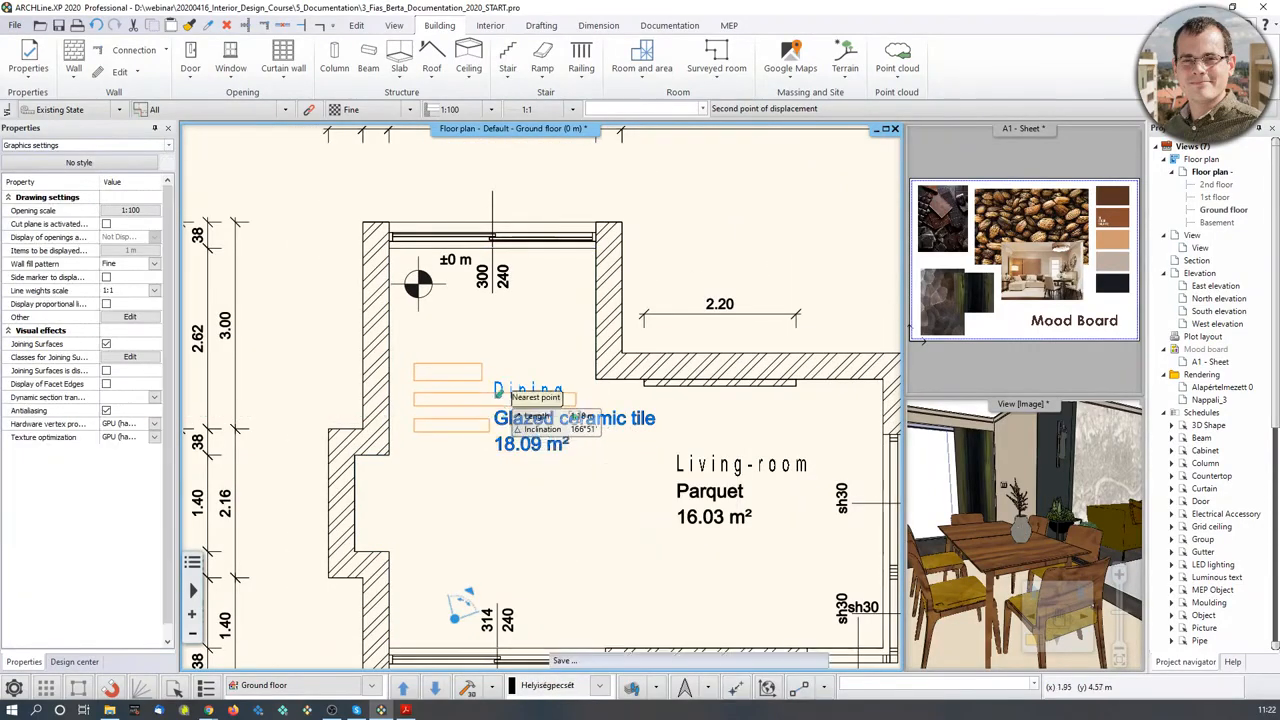
key("Escape")
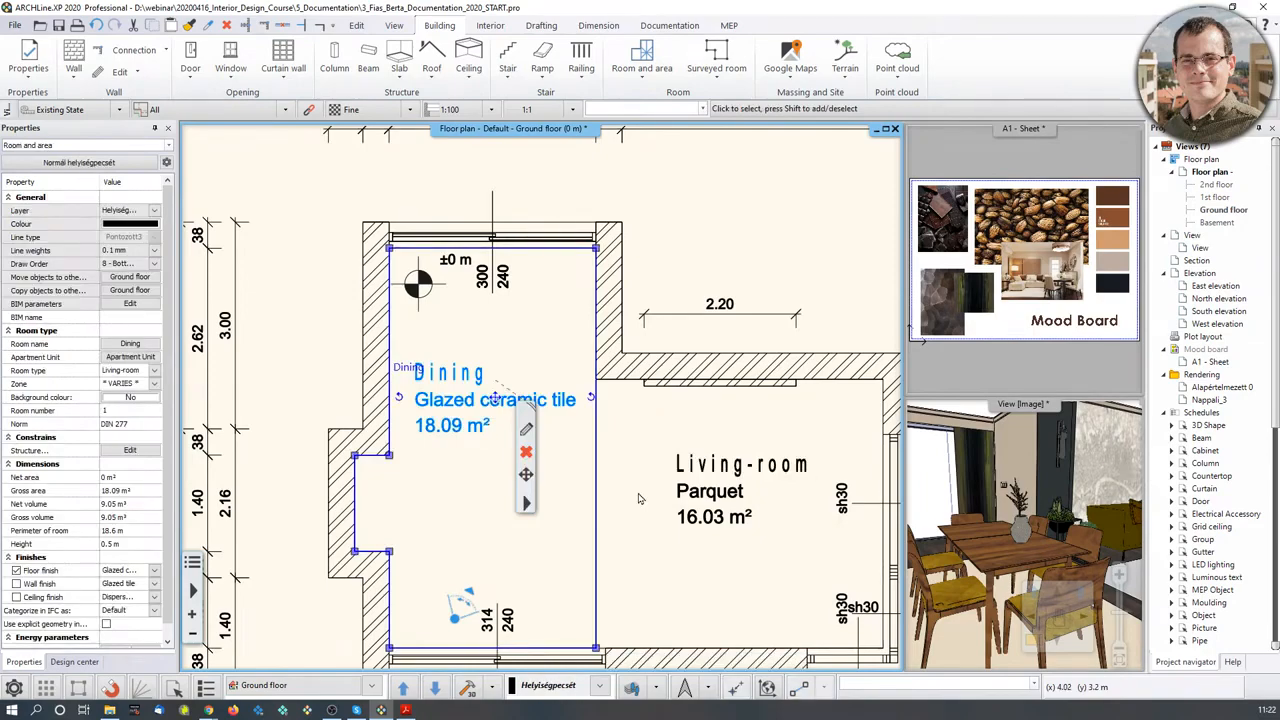
- Deselect the room and pan until the plan's top dimension chains are visible
scroll(643, 494, "down", 2)
middle_click_drag(646, 493, 638, 437)
left_click(740, 209)
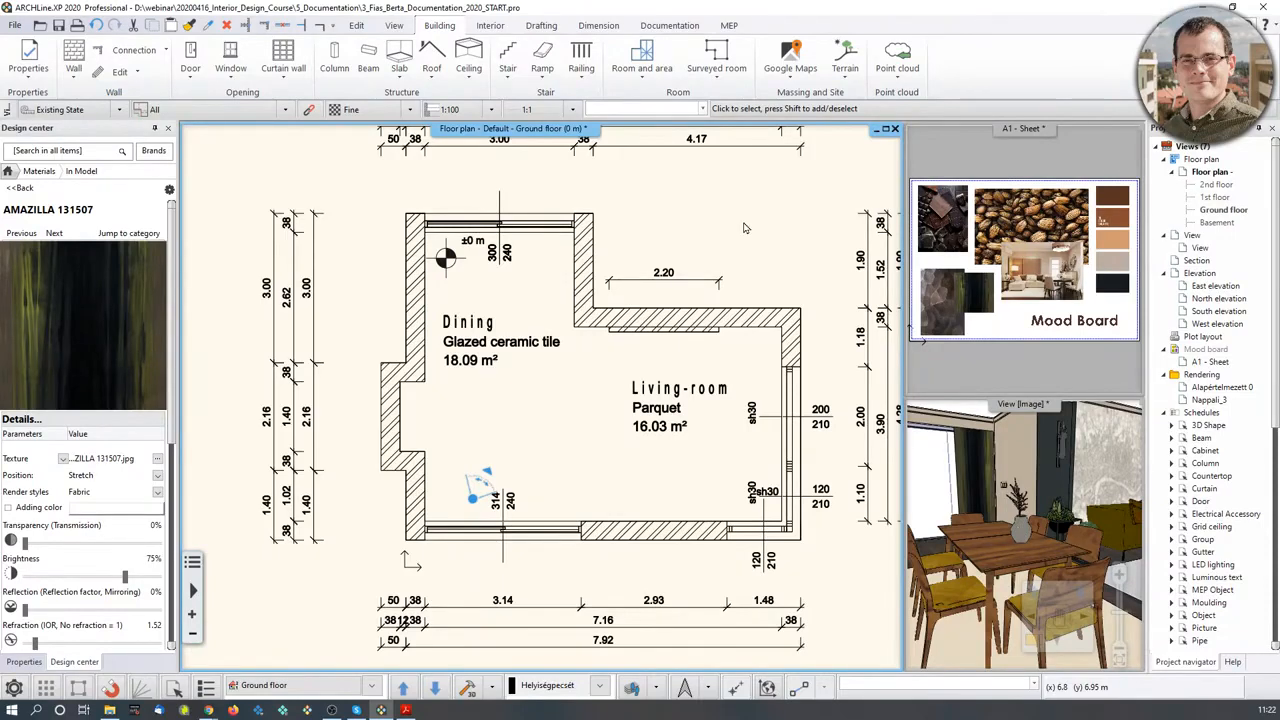
middle_click_drag(513, 213, 497, 306)
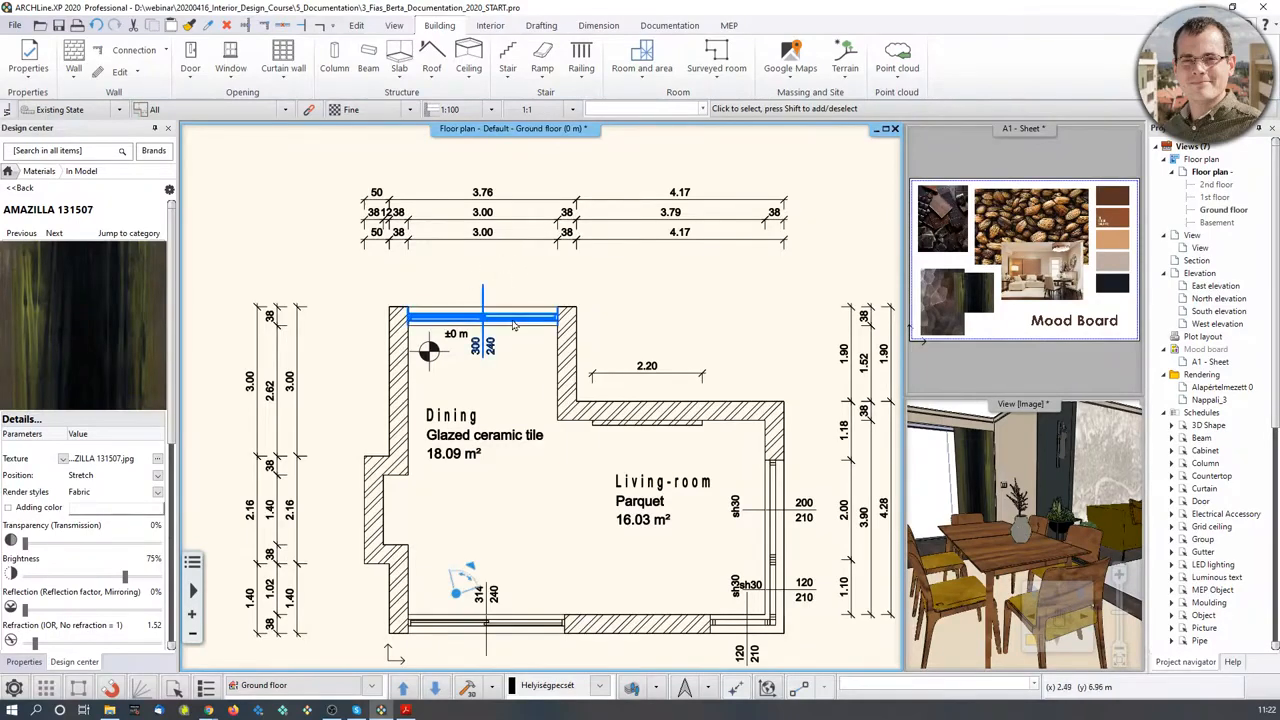
- Search the Design center groups for 'arrow' and pick the solid Arrow_03 symbol
left_click(8, 172)
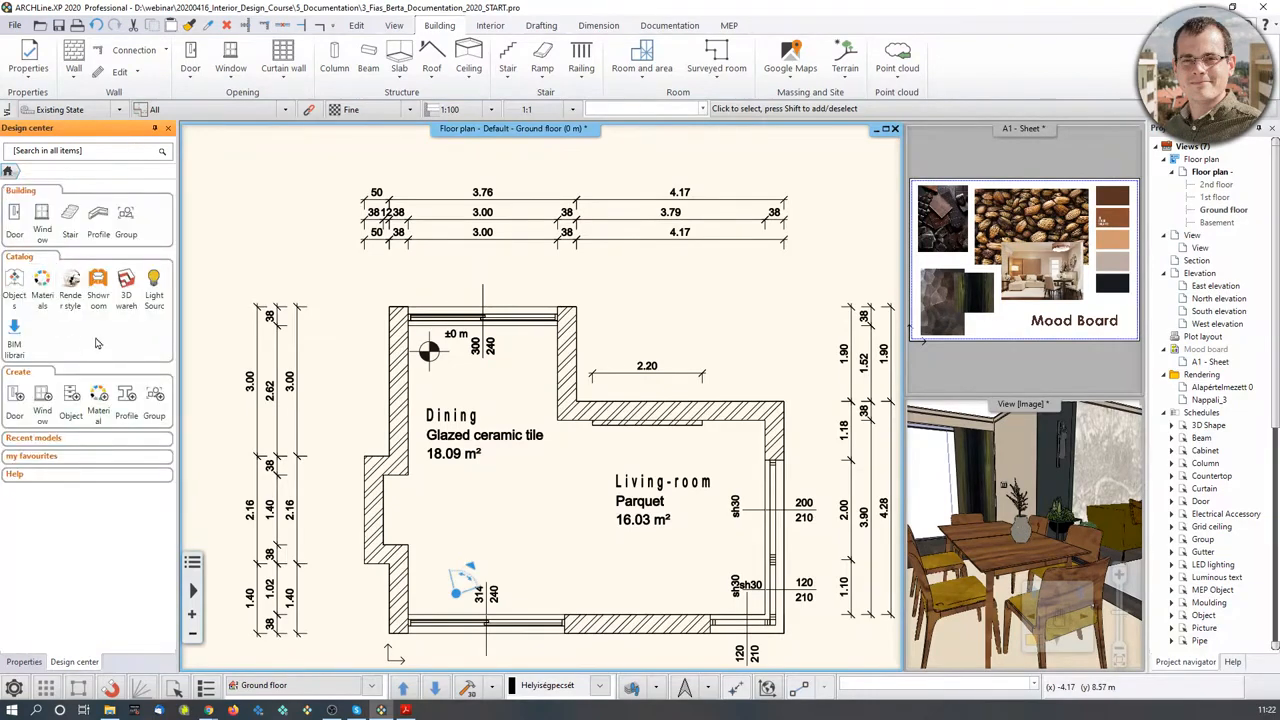
left_click(126, 220)
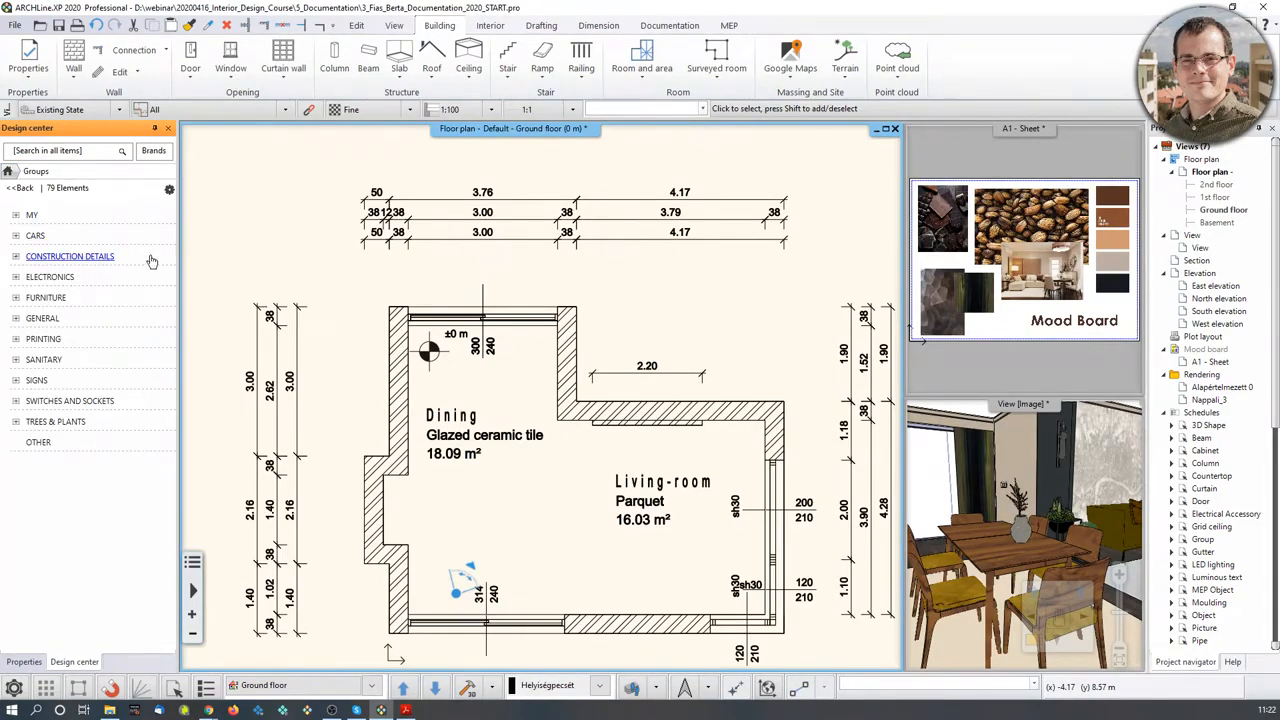
left_click(77, 156)
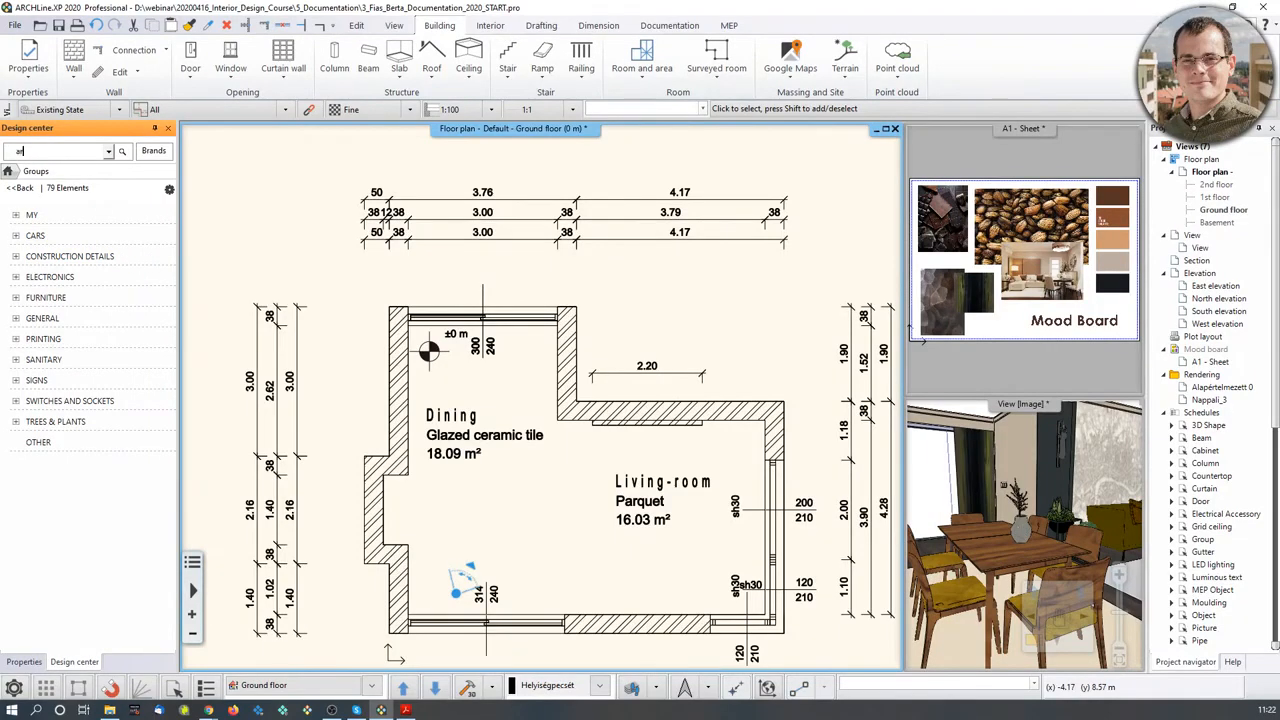
type("arrow")
key("Return")
mouse_move(47, 326)
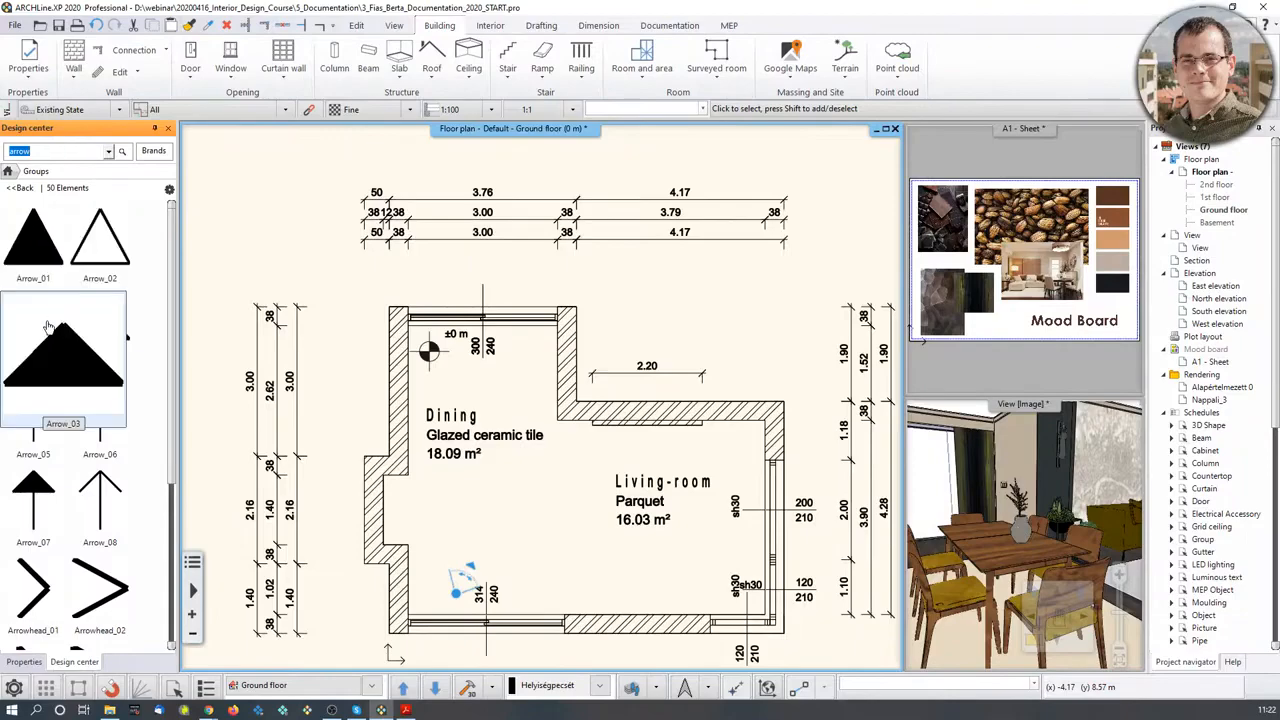
left_click(38, 369)
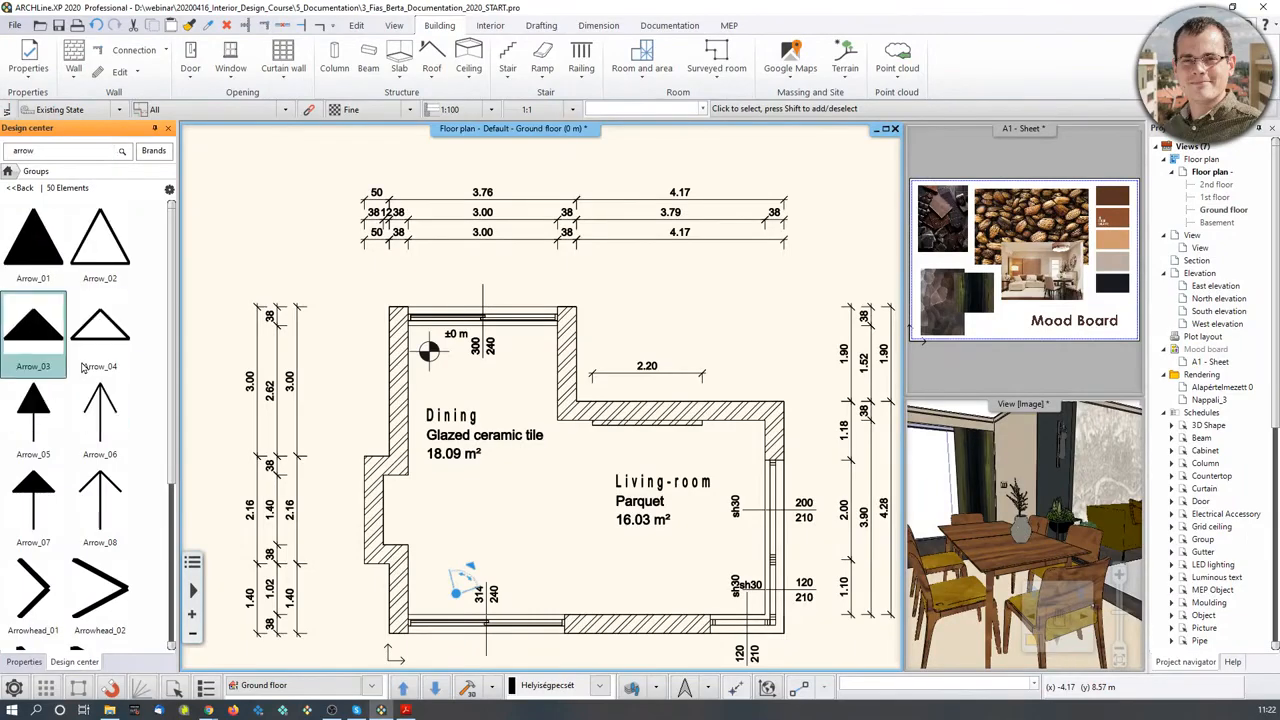
scroll(498, 273, "up", 3)
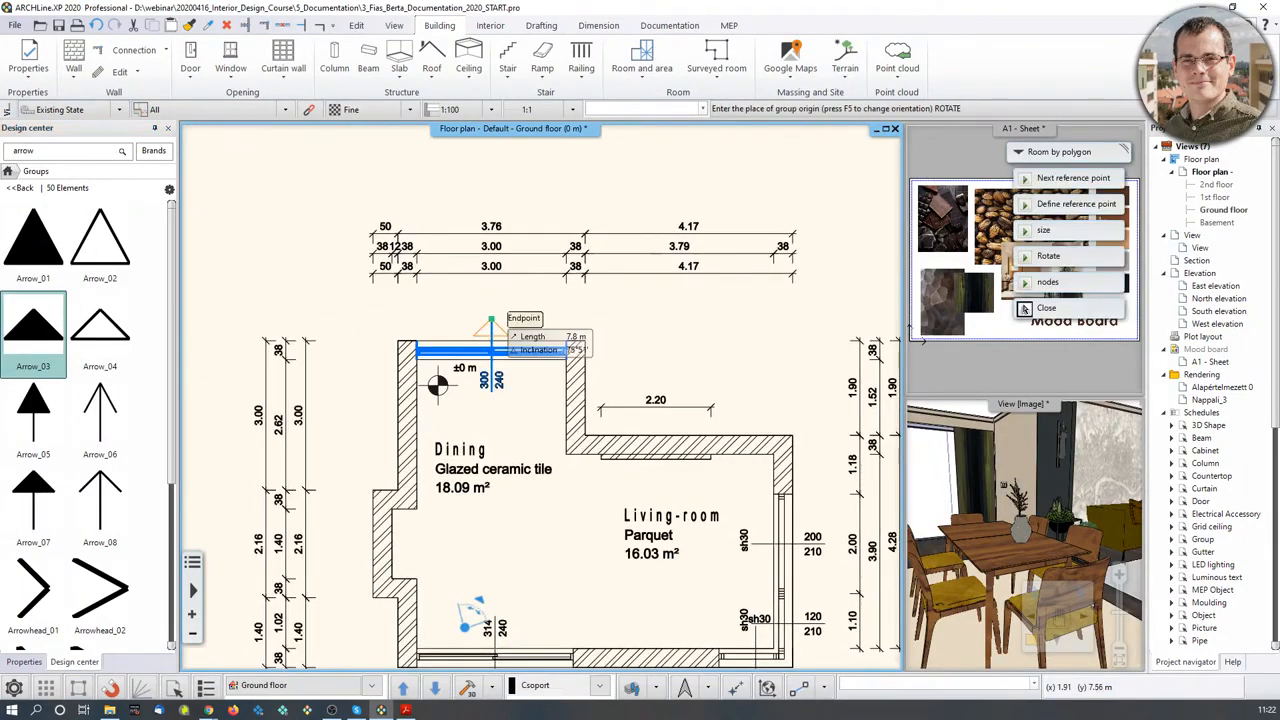
- Place Arrow_03 above the top Dining wall, try rotating and unfilling it, then delete it
left_click(536, 380)
key("Escape")
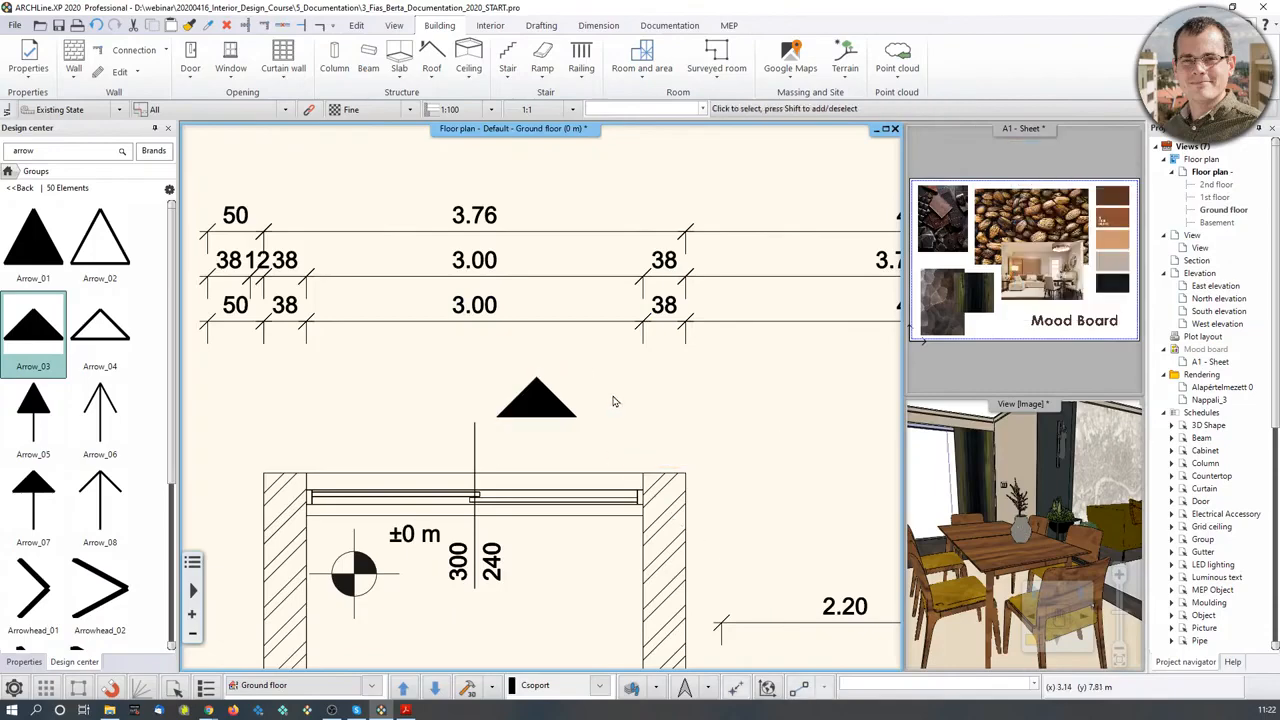
left_click(531, 414)
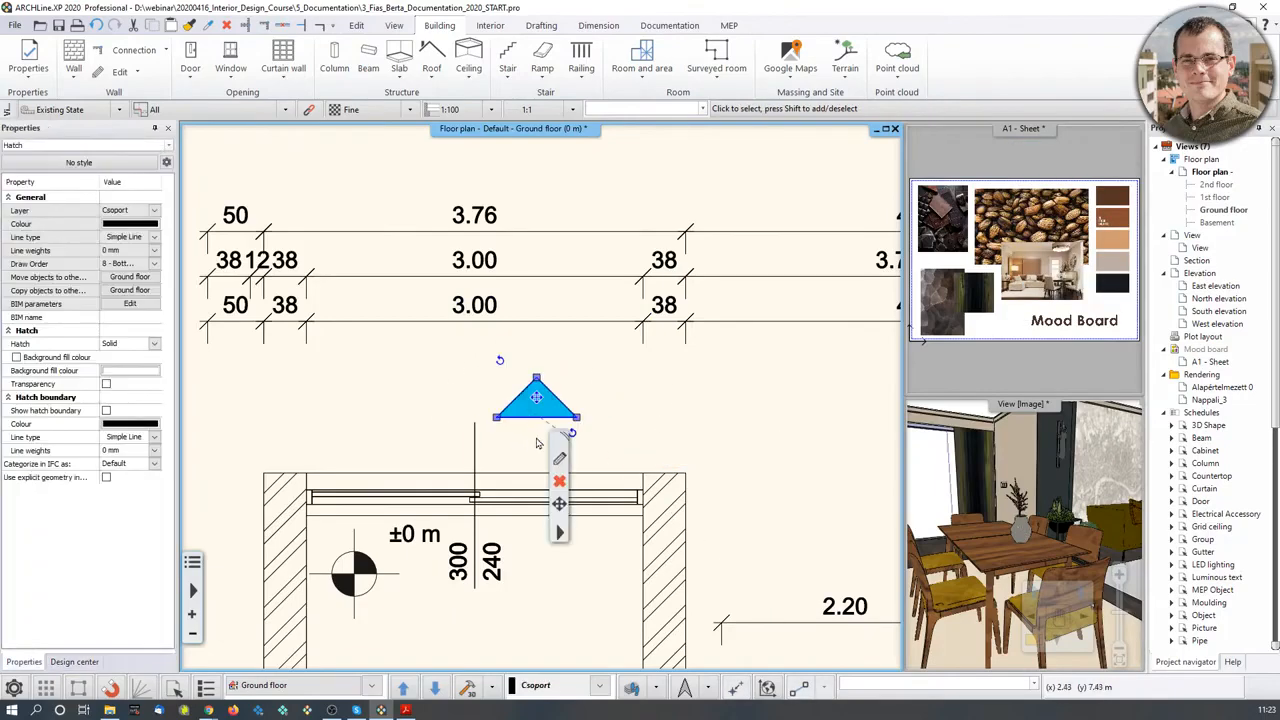
left_click(502, 365)
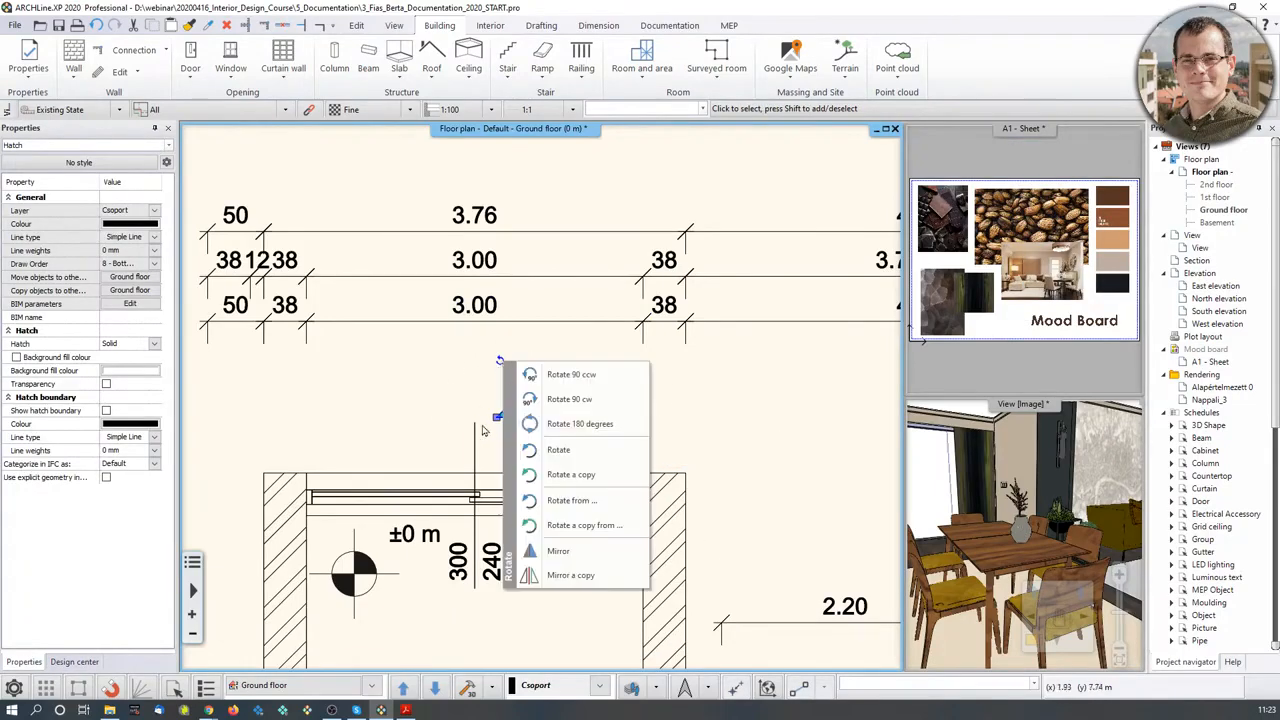
left_click(563, 425)
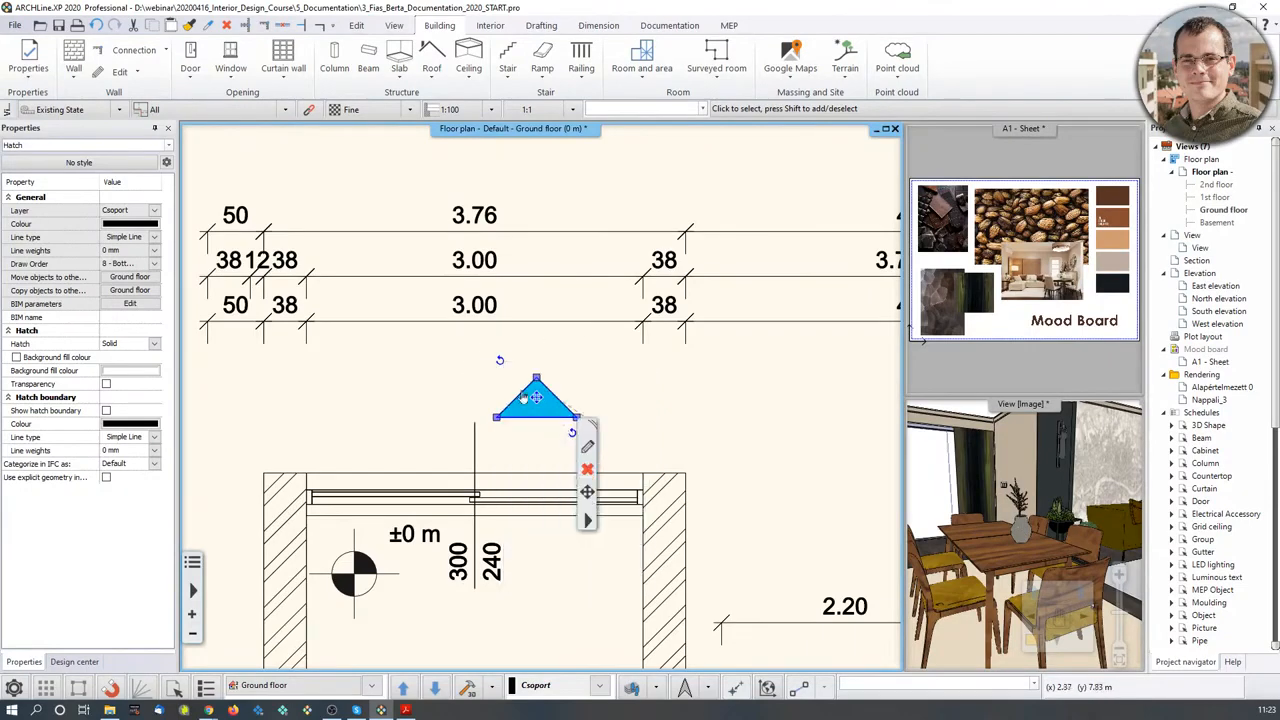
middle_click_drag(537, 401, 527, 385)
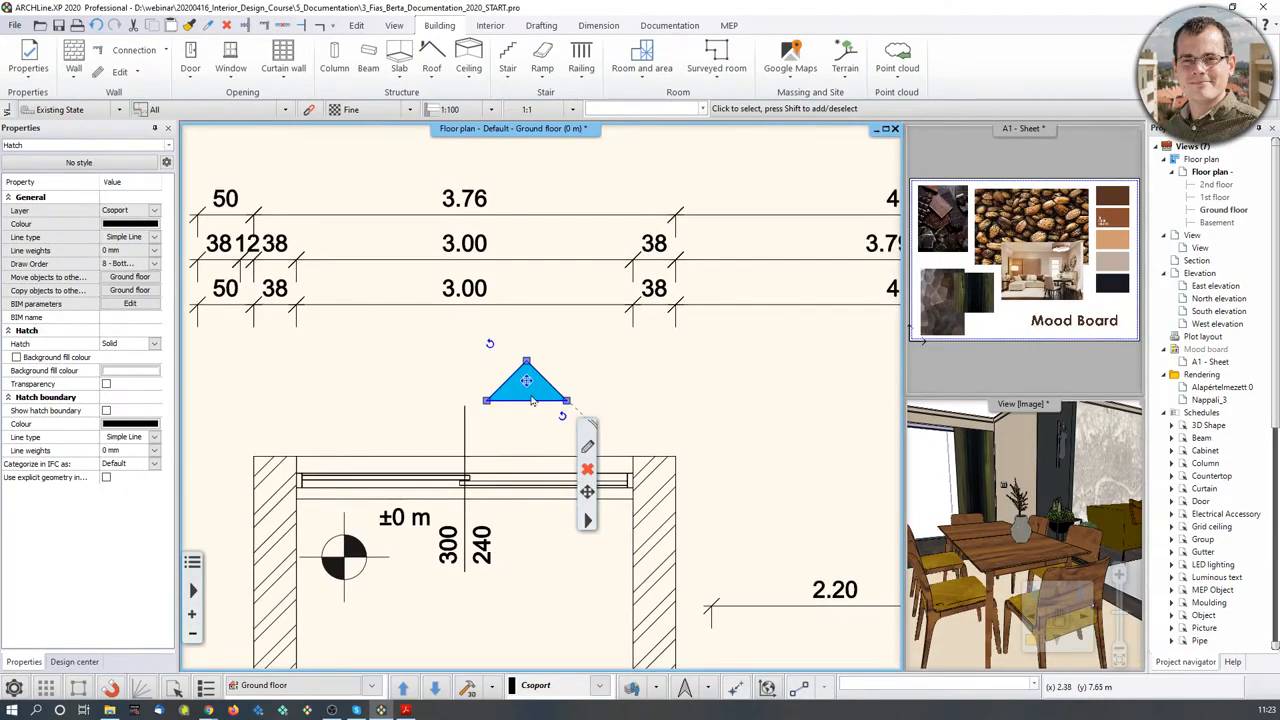
left_click(590, 469)
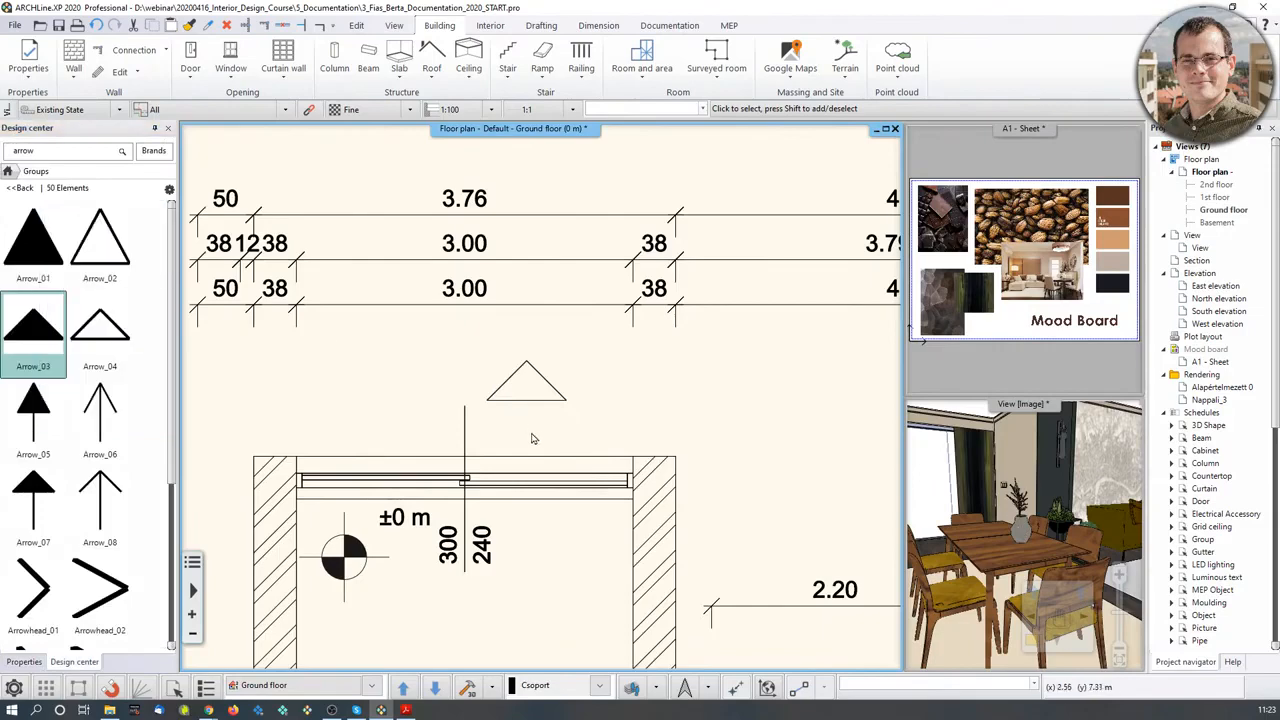
left_click(518, 400)
key("Delete")
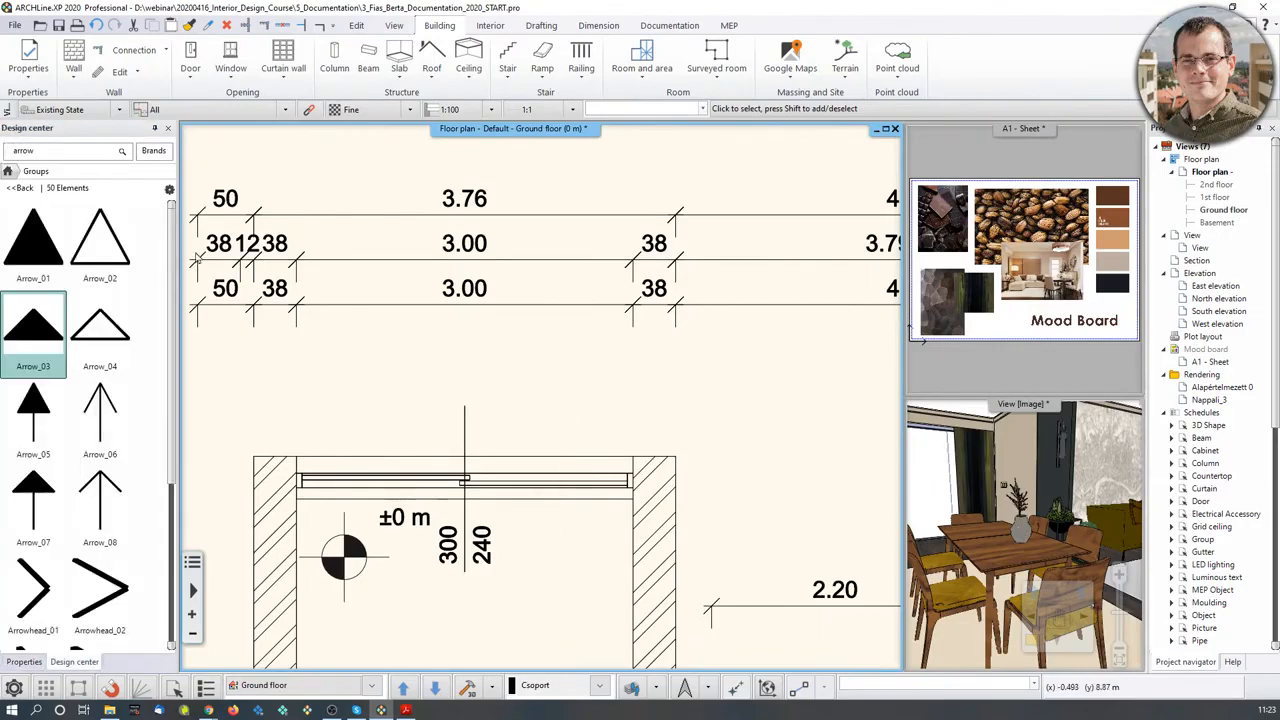
- Insert the outlined Arrow_02 above the top wall and rotate it to point down
left_click(115, 266)
right_click(503, 366)
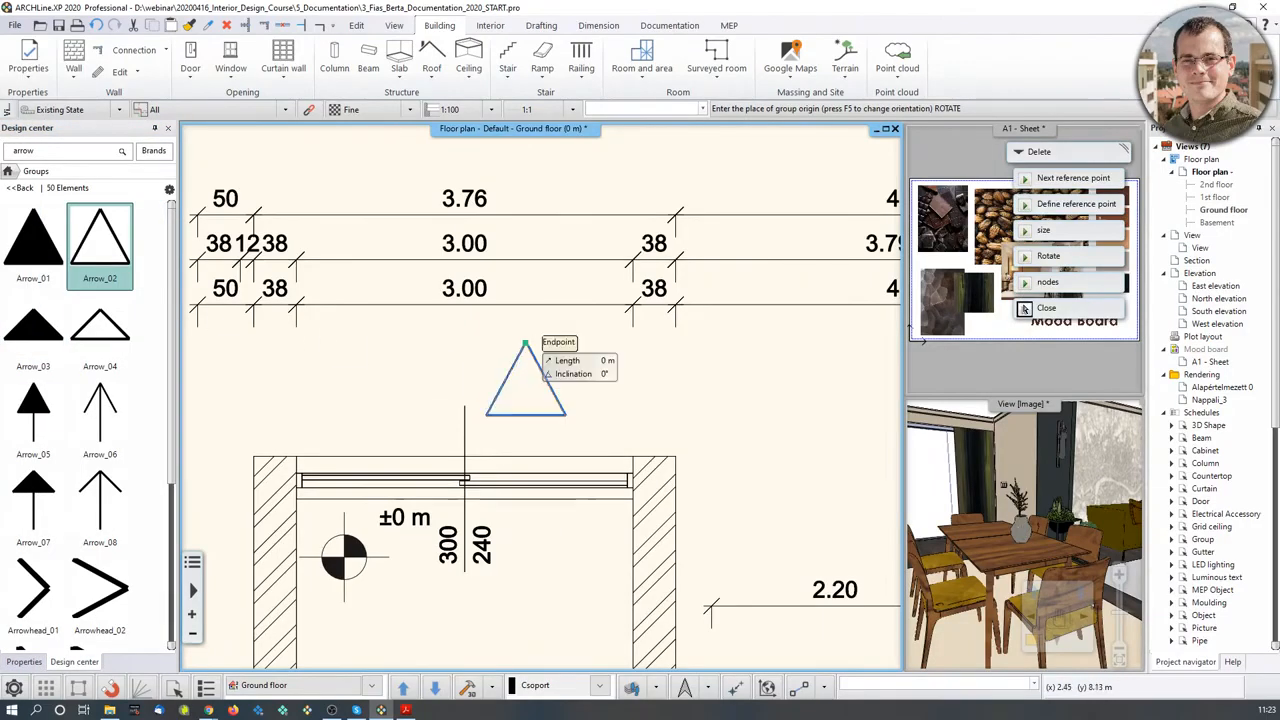
left_click(1025, 309)
left_click(526, 417)
right_click(482, 388)
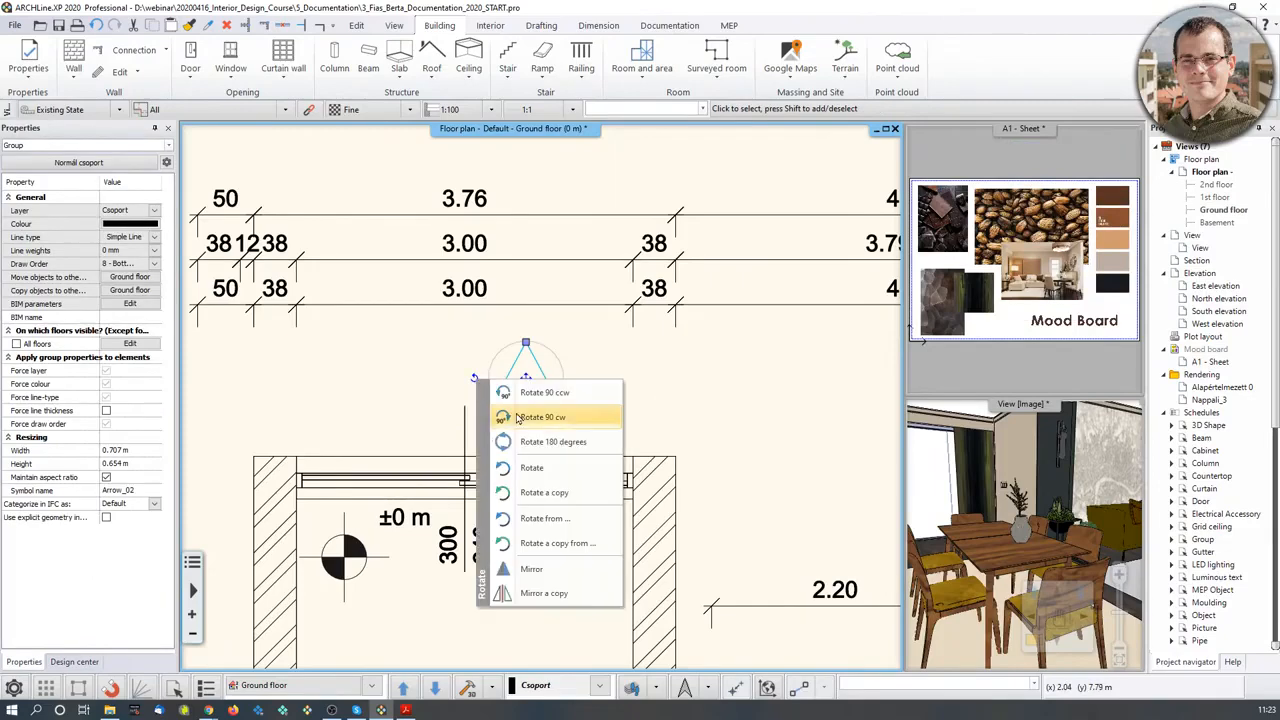
left_click(538, 437)
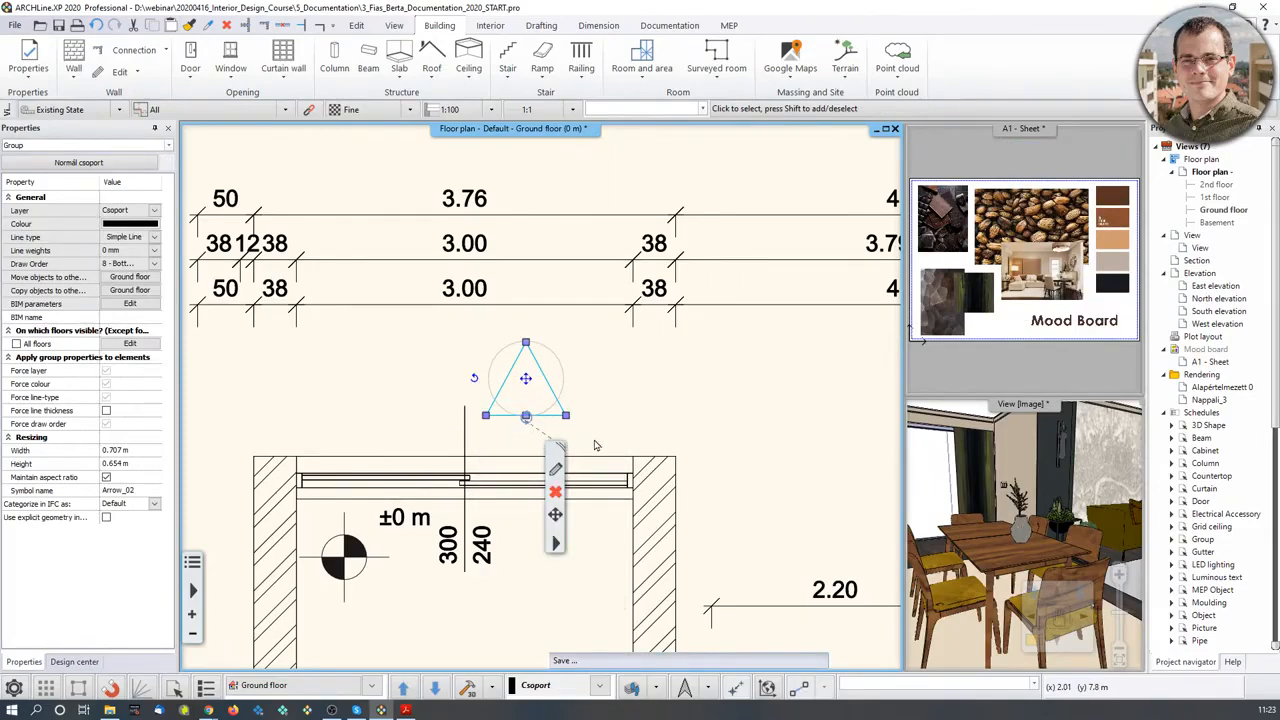
- Move the Arrow_02 triangle so its tip sits on the vertical line's endpoint
middle_click_drag(592, 415, 603, 357)
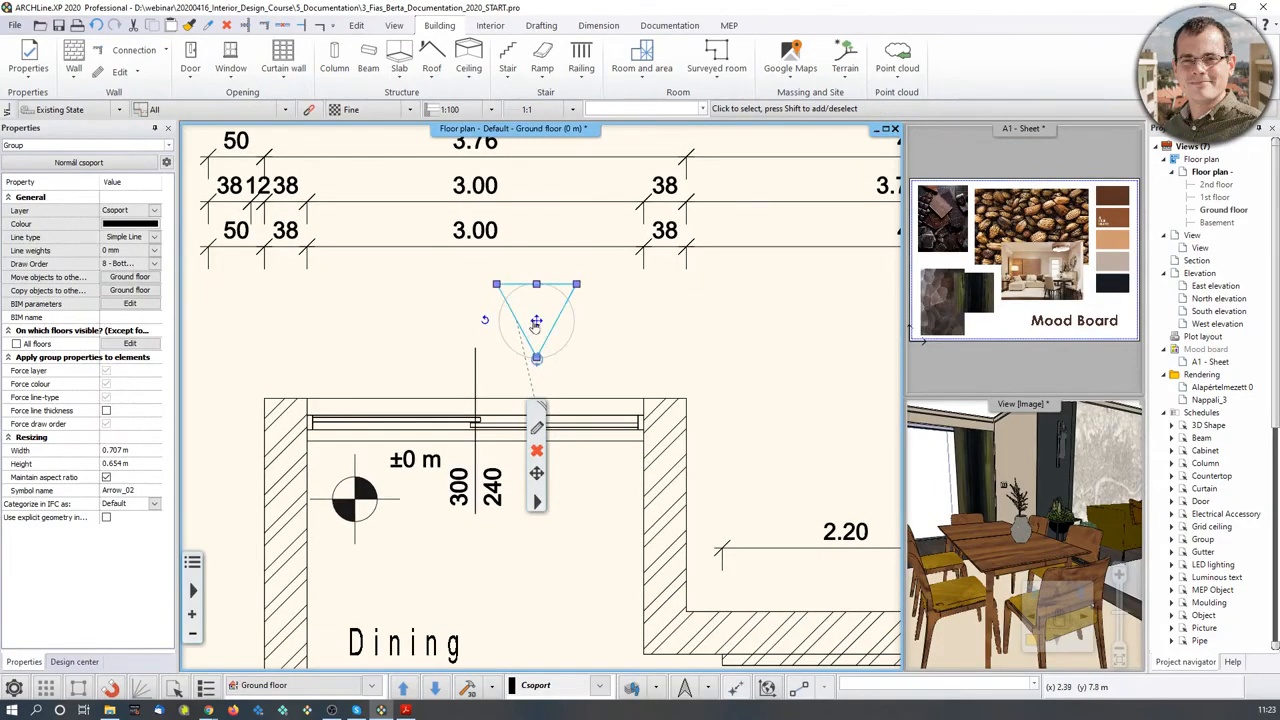
middle_click_drag(507, 370, 540, 346)
scroll(540, 310, "up", 2)
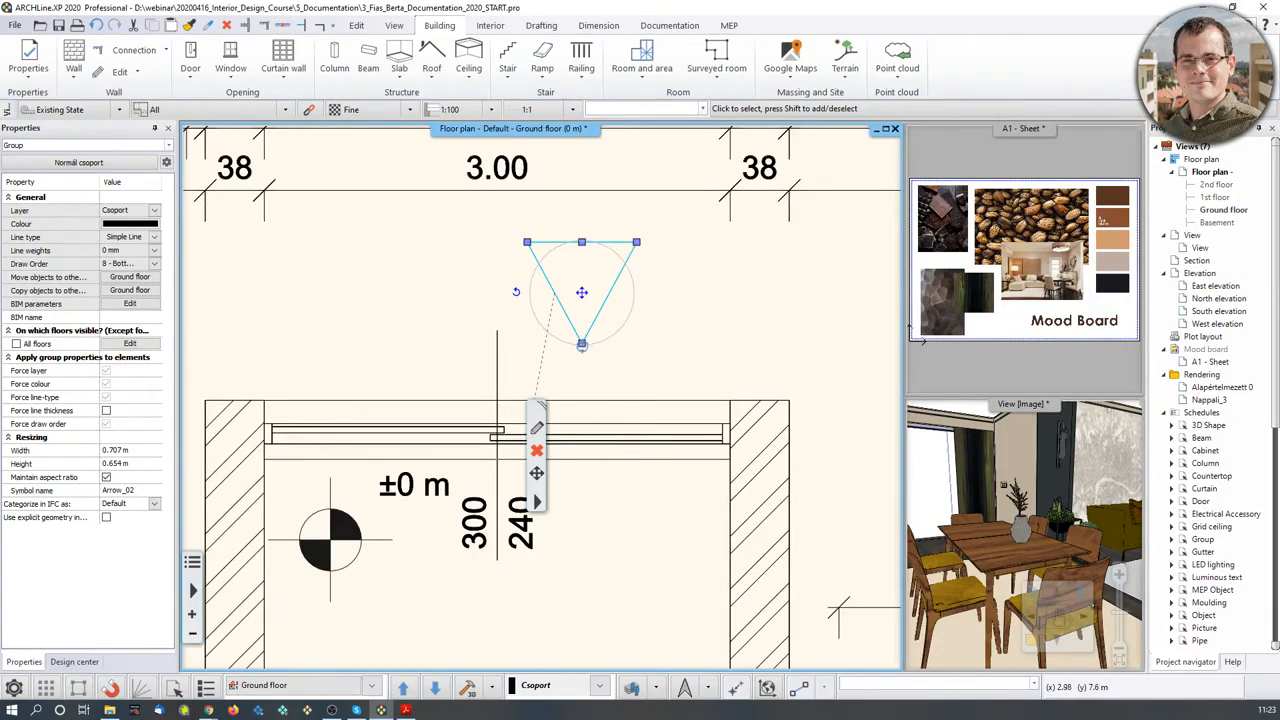
left_click(582, 344)
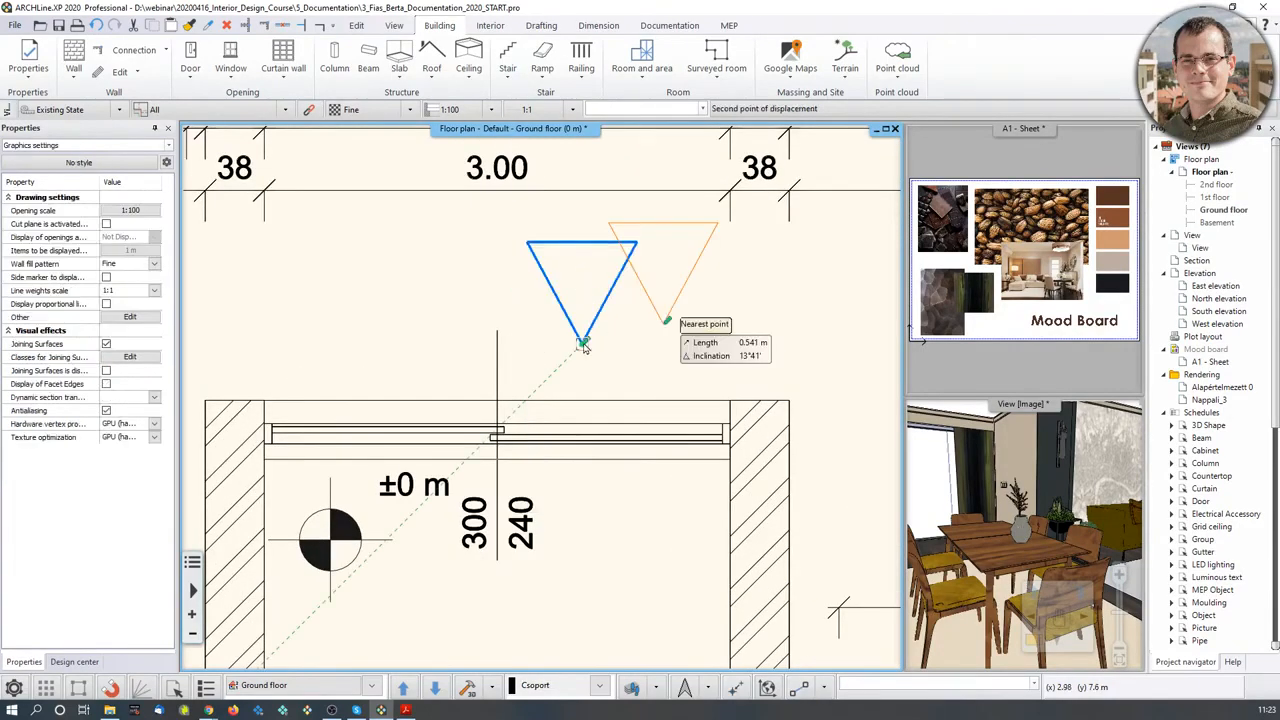
left_click(497, 331)
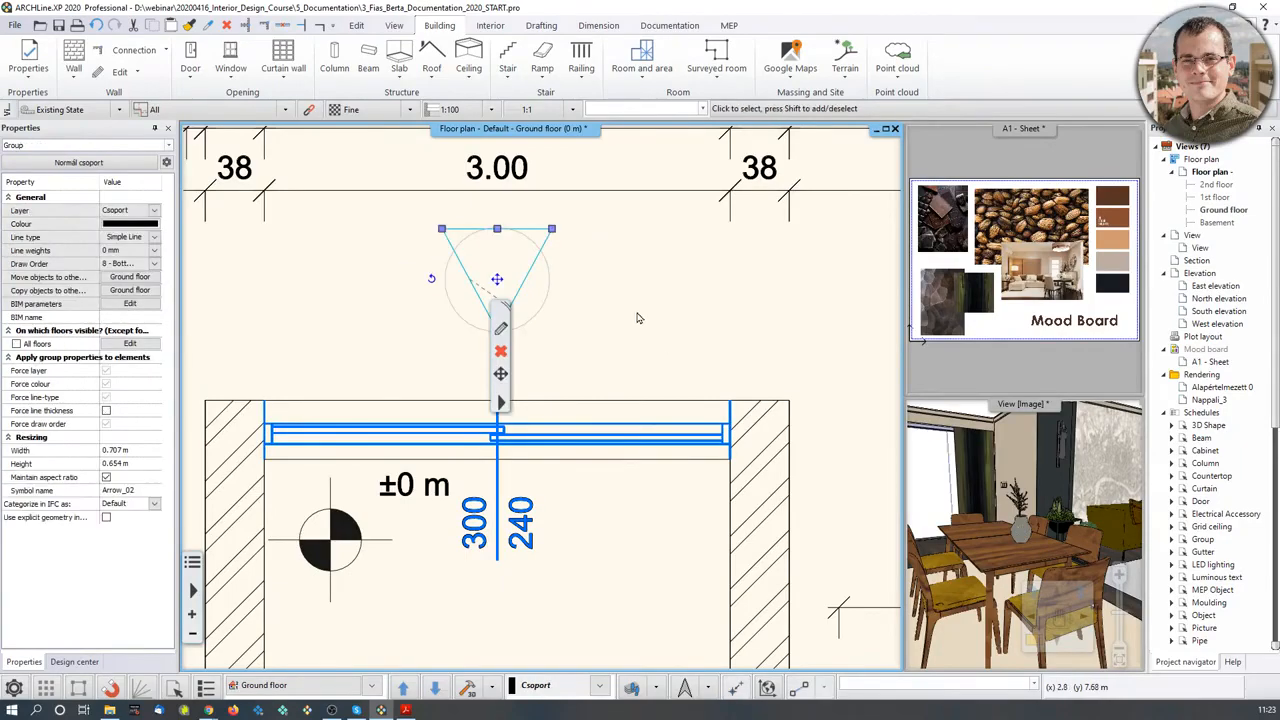
left_click(638, 318)
scroll(638, 321, "down", 5)
scroll(531, 391, "down", 3)
scroll(524, 350, "up", 3)
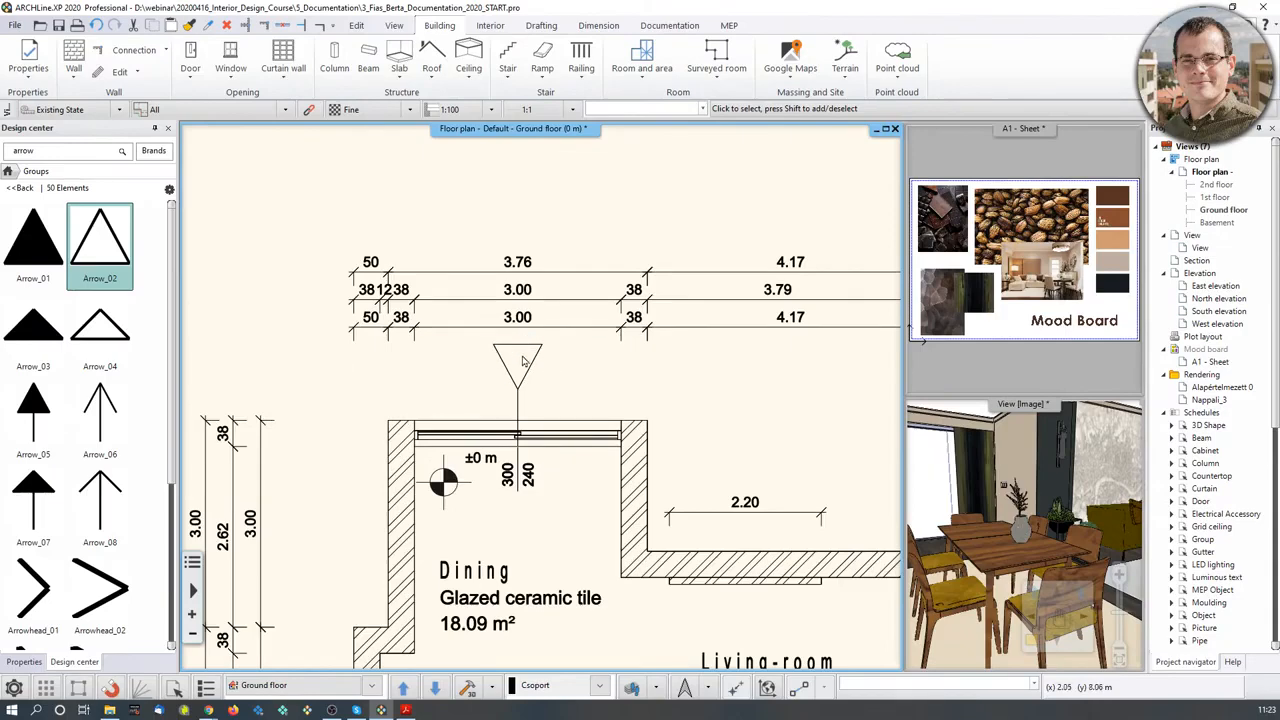
scroll(462, 361, "down", 3)
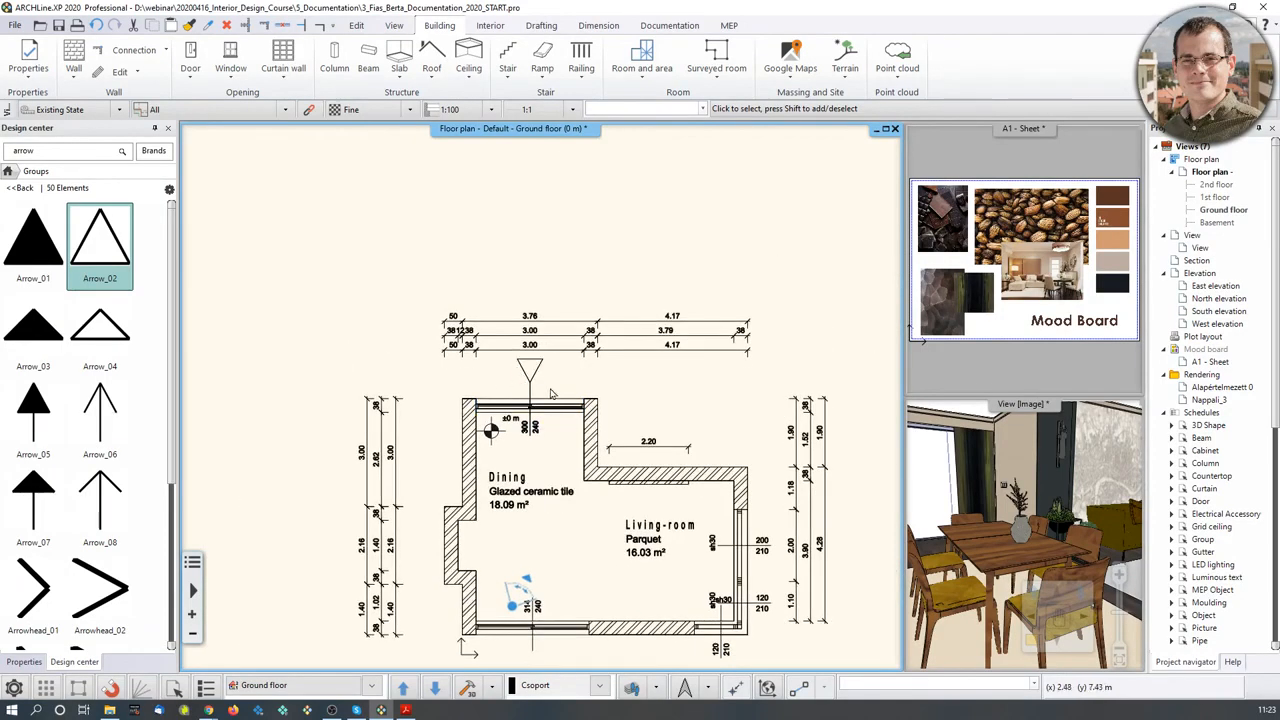
middle_click_drag(733, 423, 712, 388)
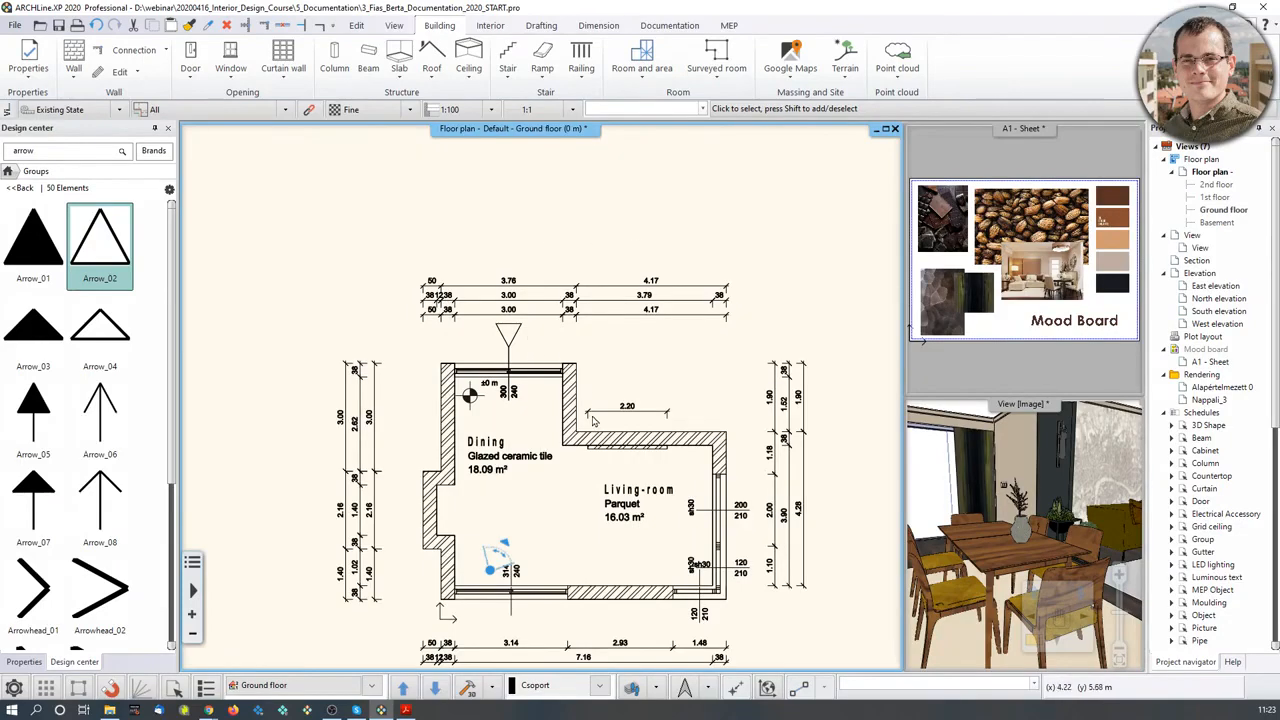
middle_click_drag(675, 389, 619, 341)
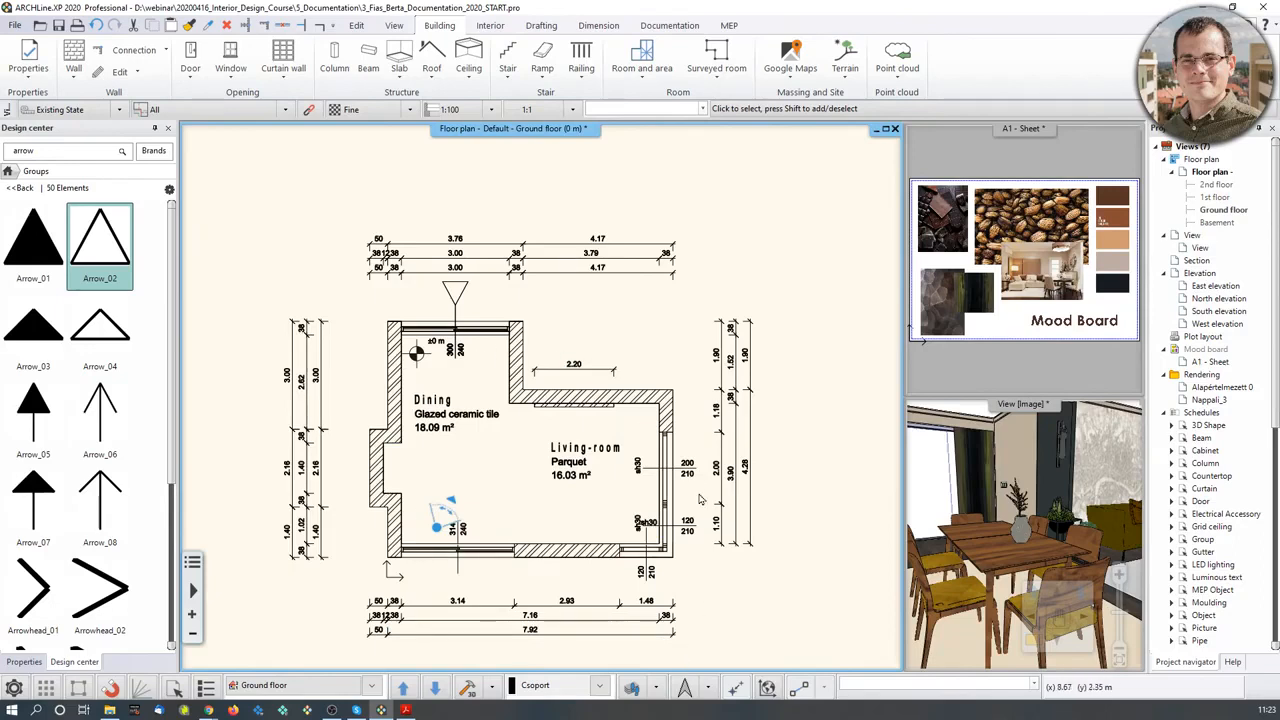
- Change the project north direction from 90° to 61°, then return Design center to Home
left_click(684, 687)
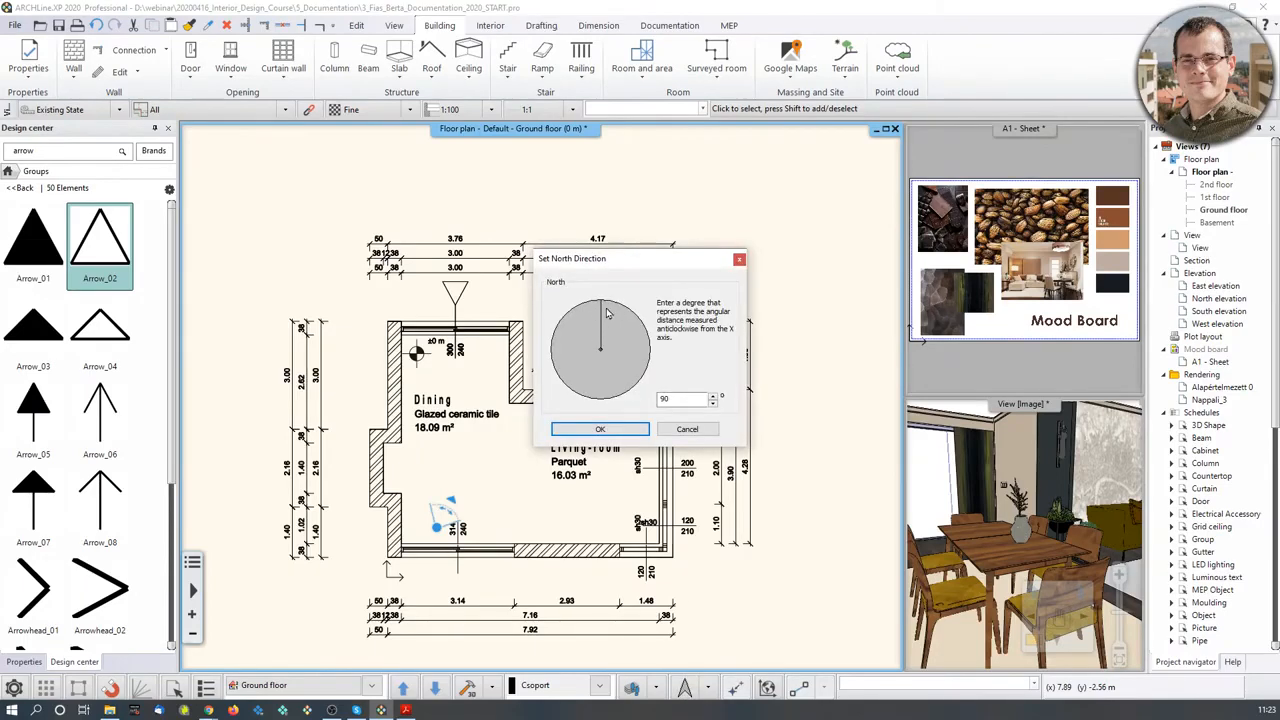
left_click_drag(606, 313, 623, 320)
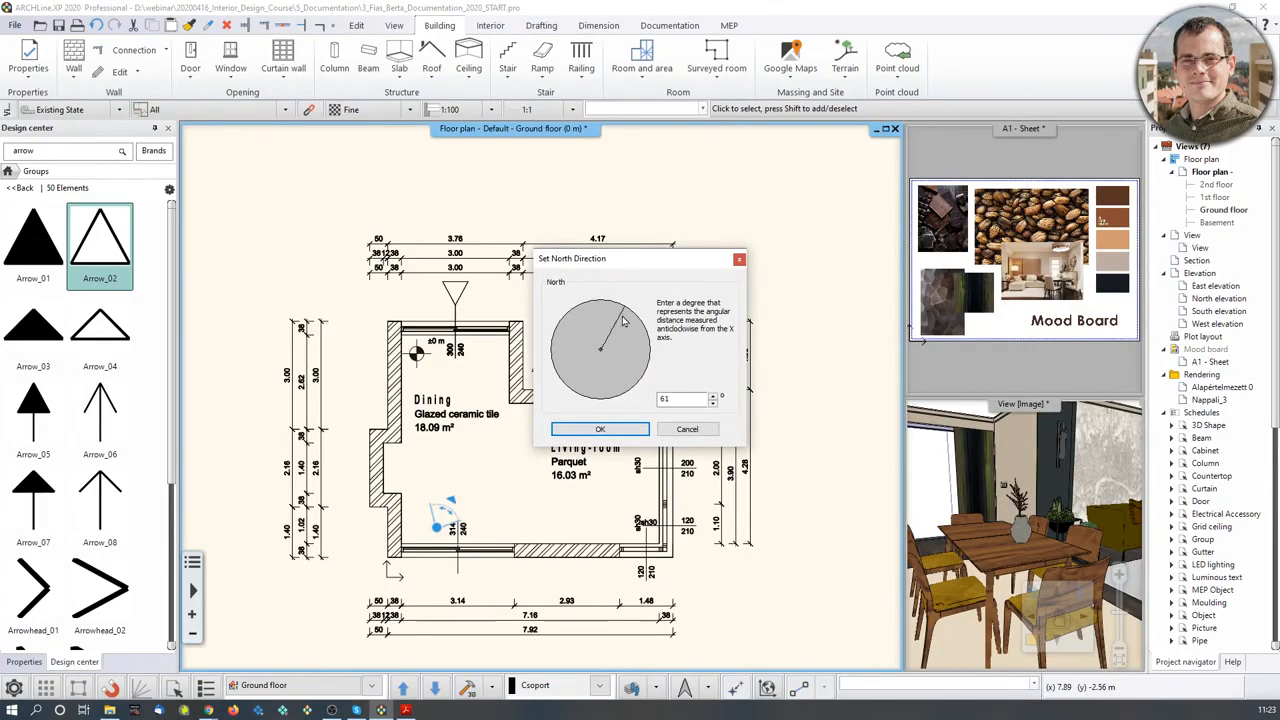
left_click(620, 430)
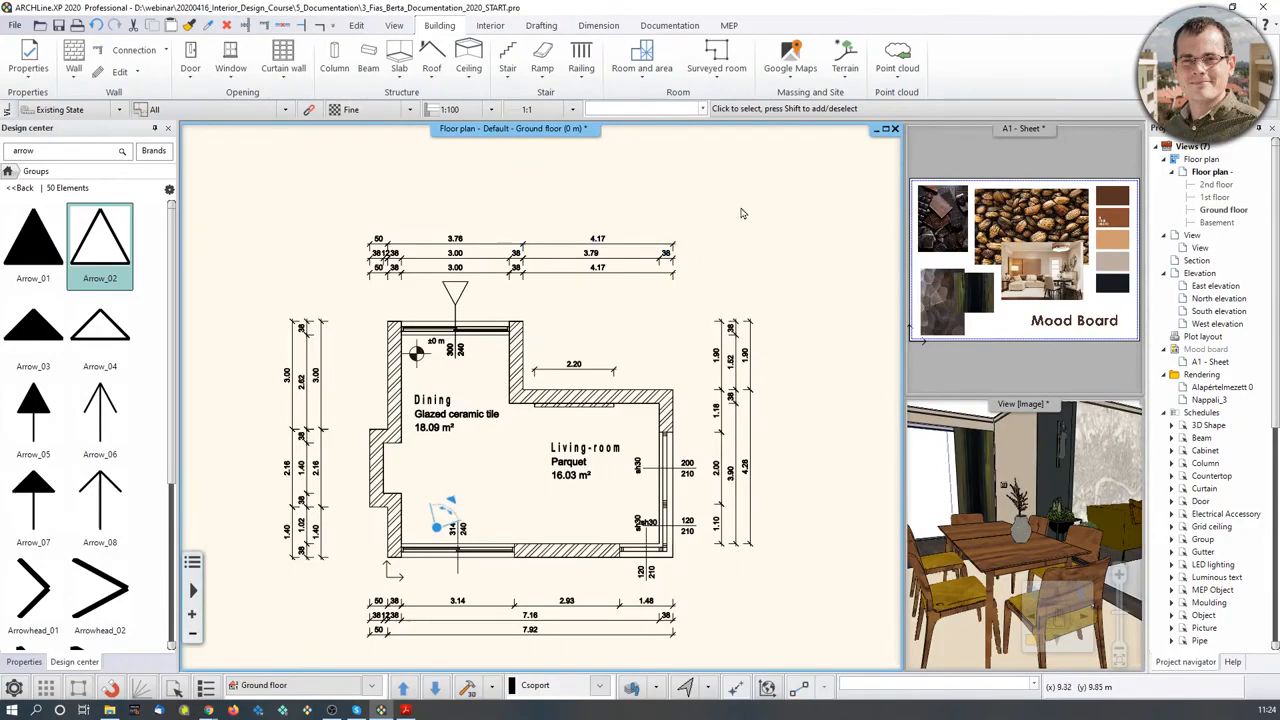
left_click(8, 171)
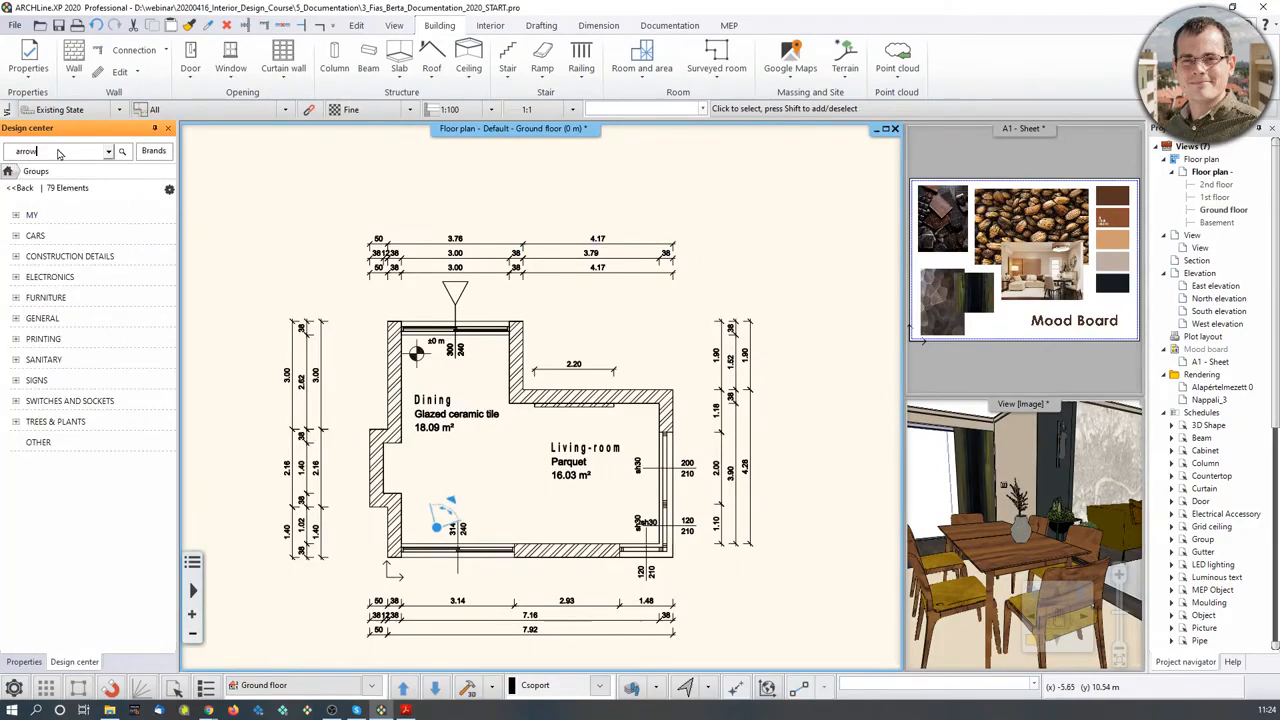
- Expand SIGNS in Design center and open North - English(15) to list North 1–15
double_click(60, 152)
left_click(22, 380)
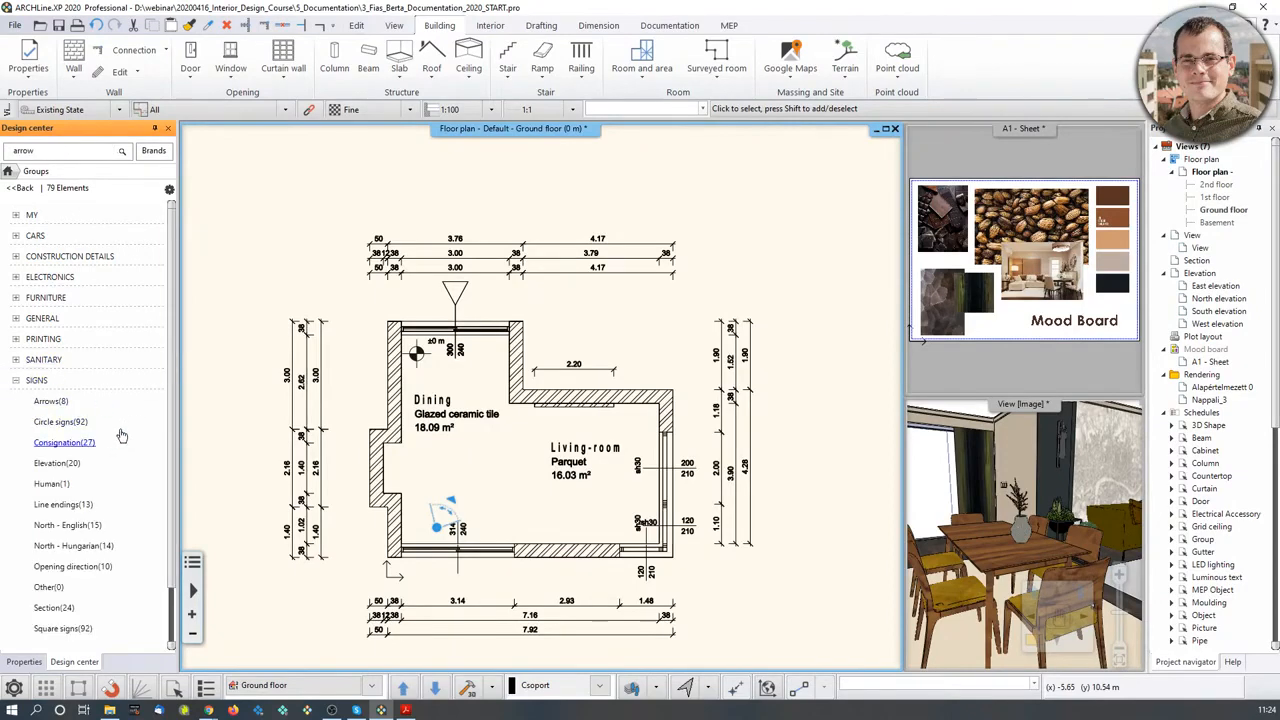
left_click(118, 506)
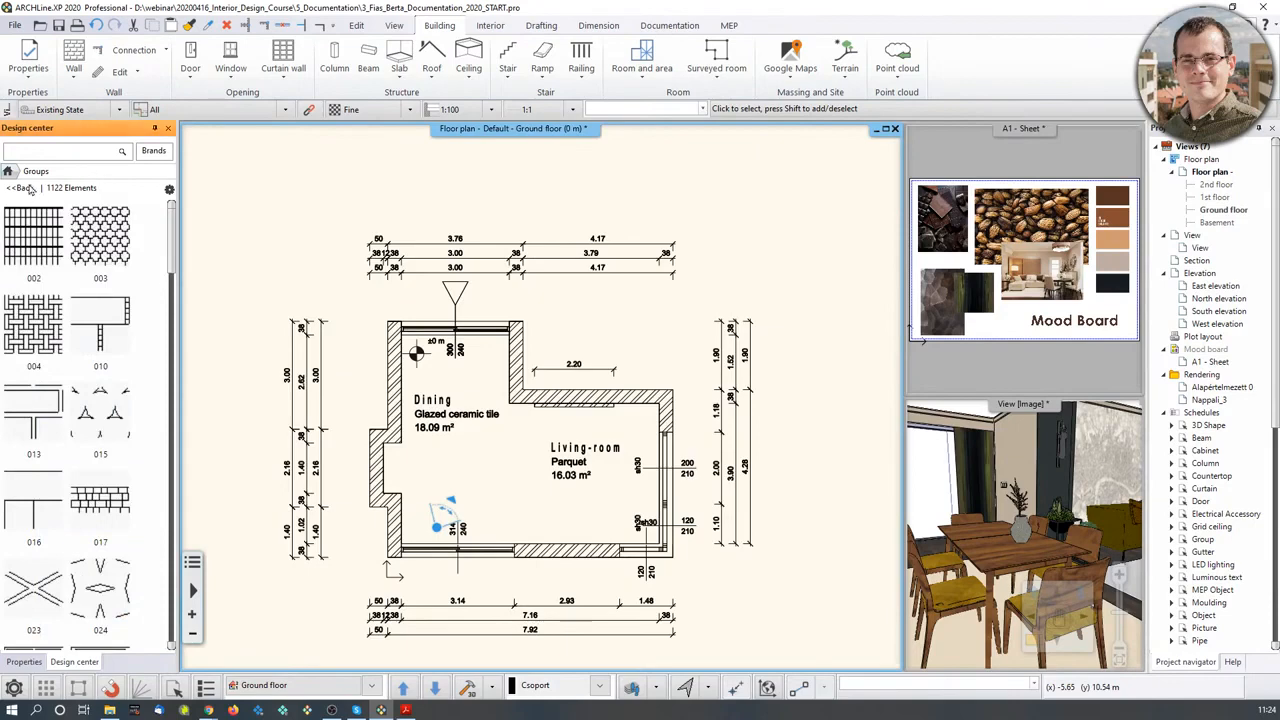
left_click(20, 188)
left_click(17, 381)
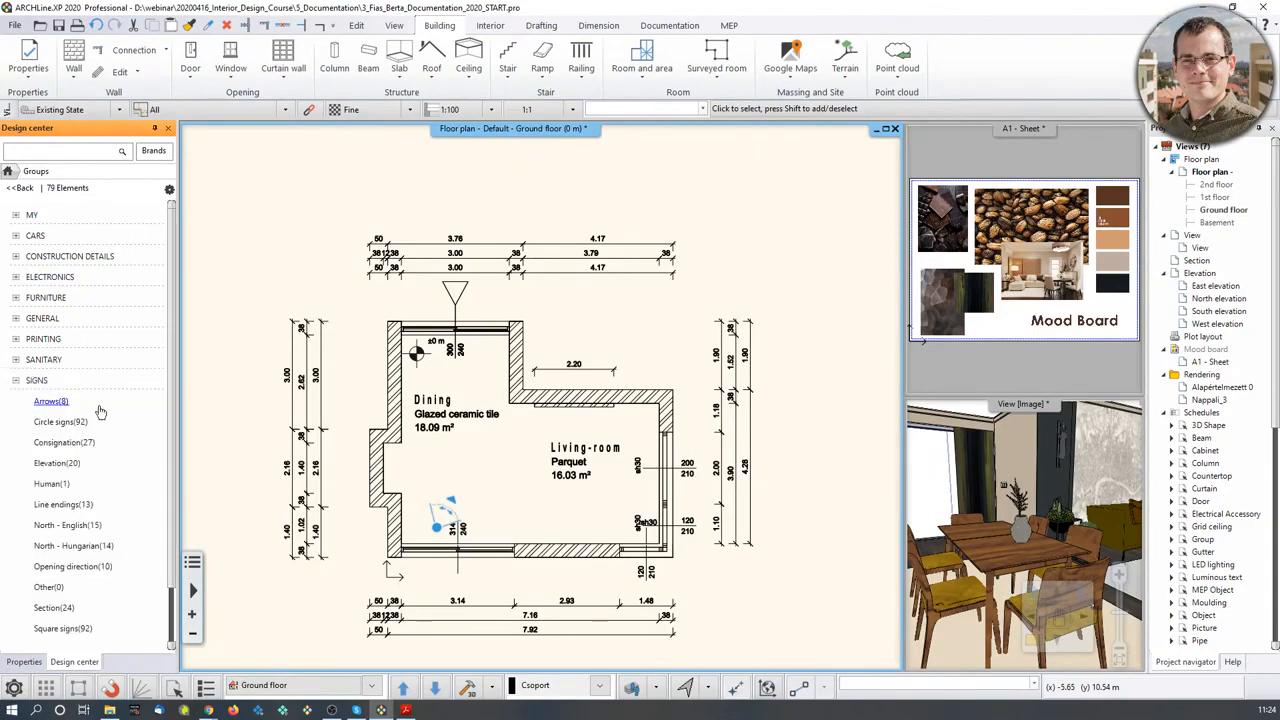
scroll(104, 442, "down", 3)
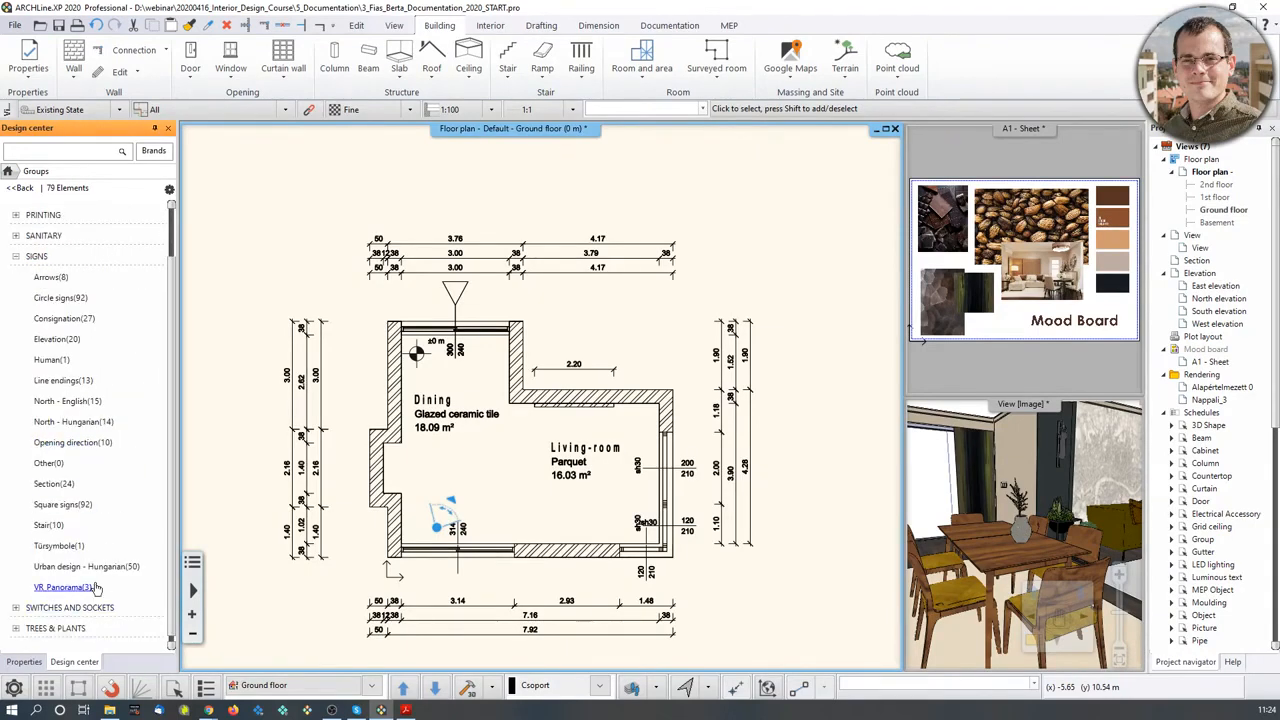
left_click(78, 401)
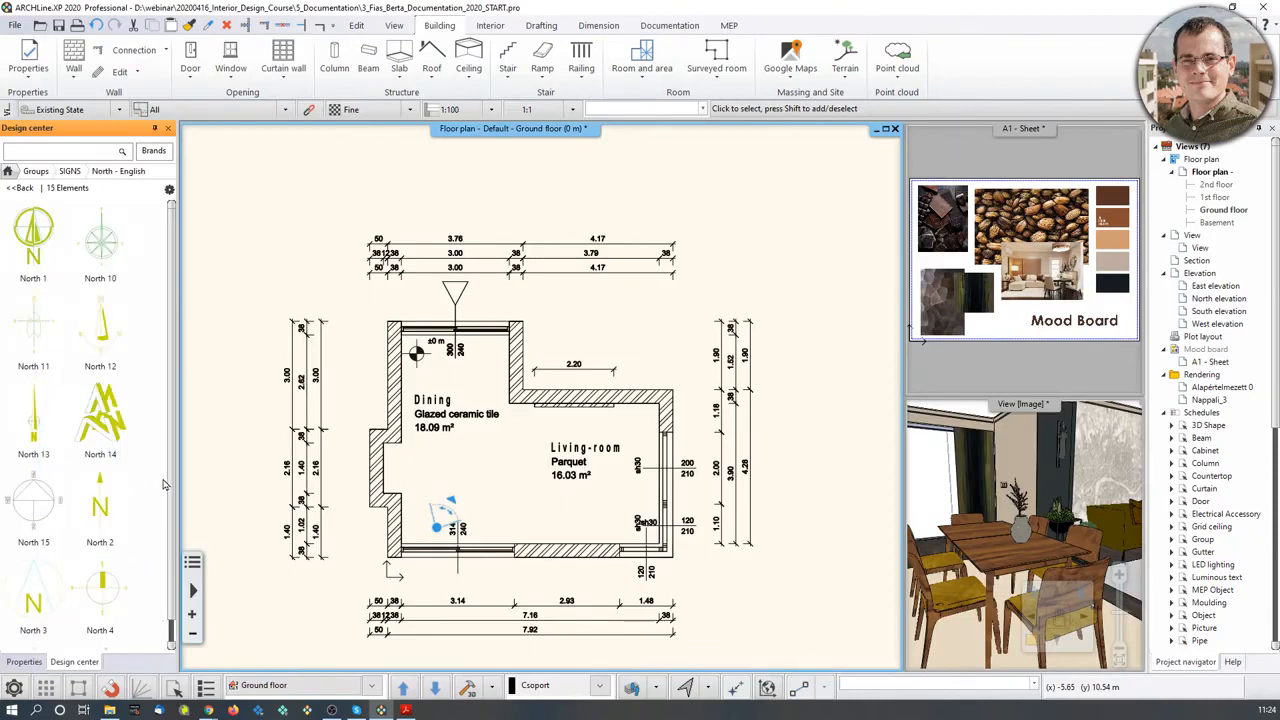
scroll(165, 484, "down", 3)
mouse_move(130, 522)
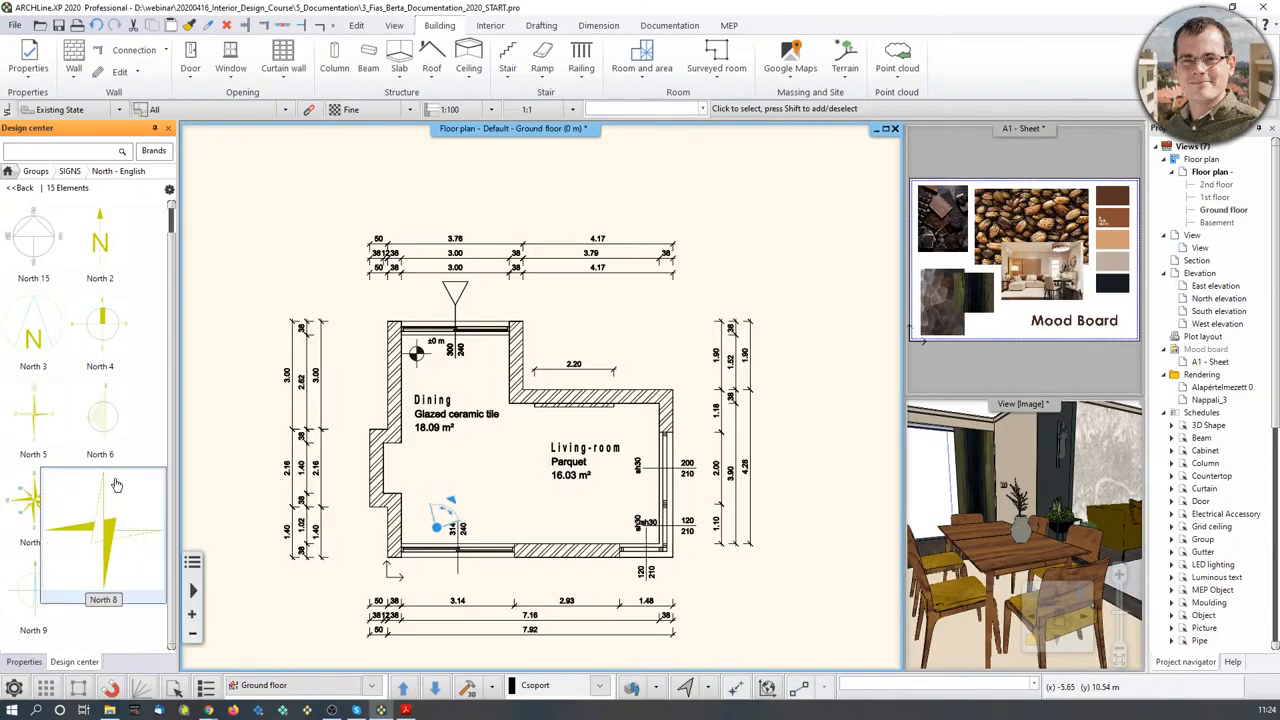
scroll(125, 490, "up", 3)
- Place the North 2 symbol at 45° above-right of the plan and select it
mouse_move(138, 337)
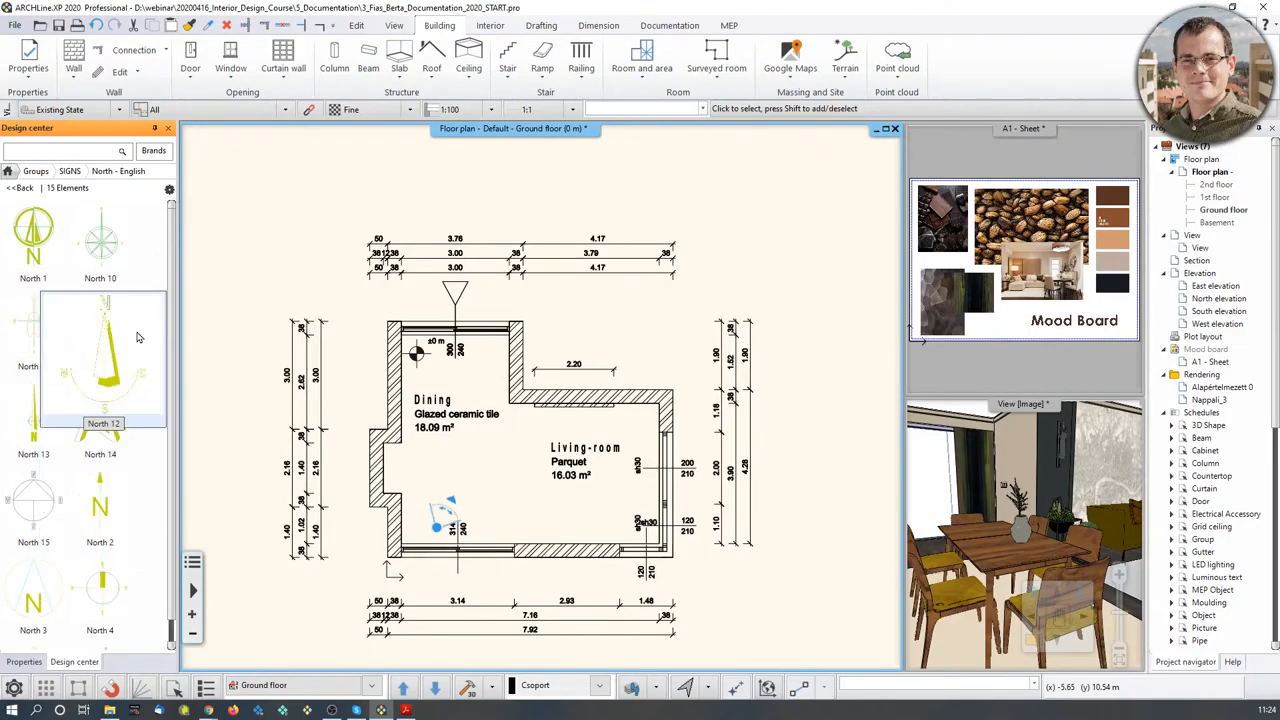
left_click(100, 510)
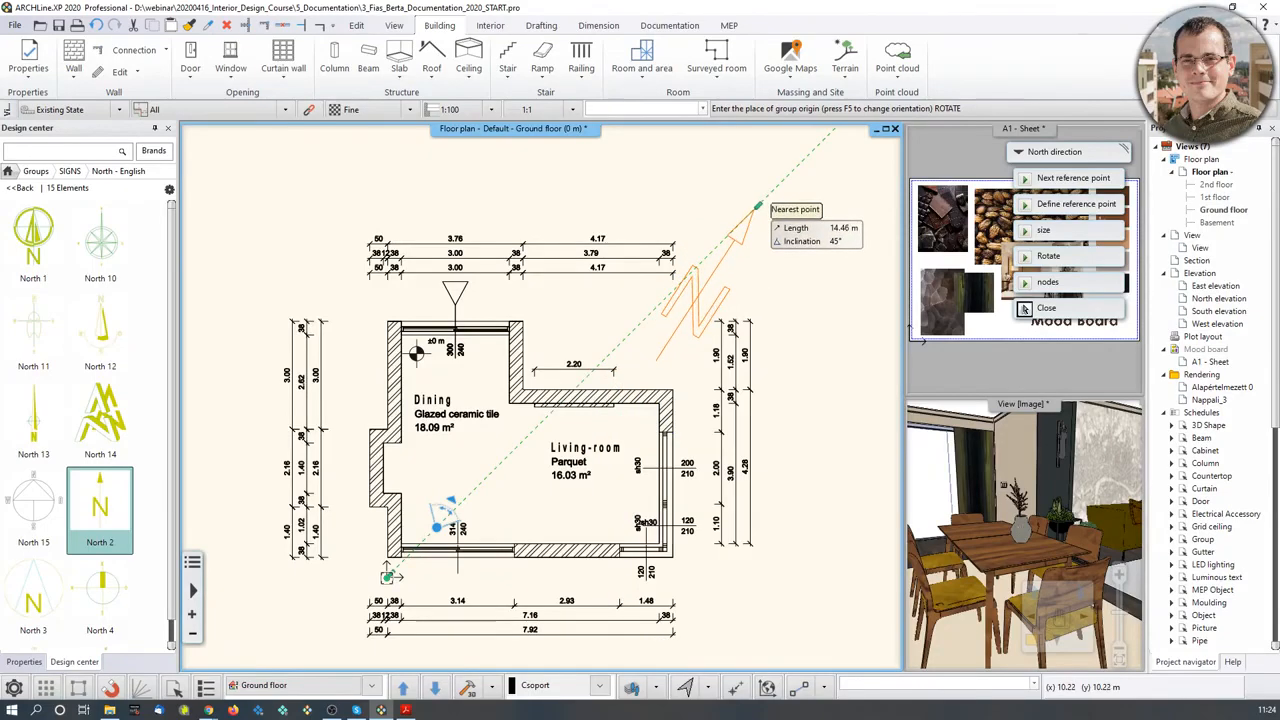
left_click(757, 207)
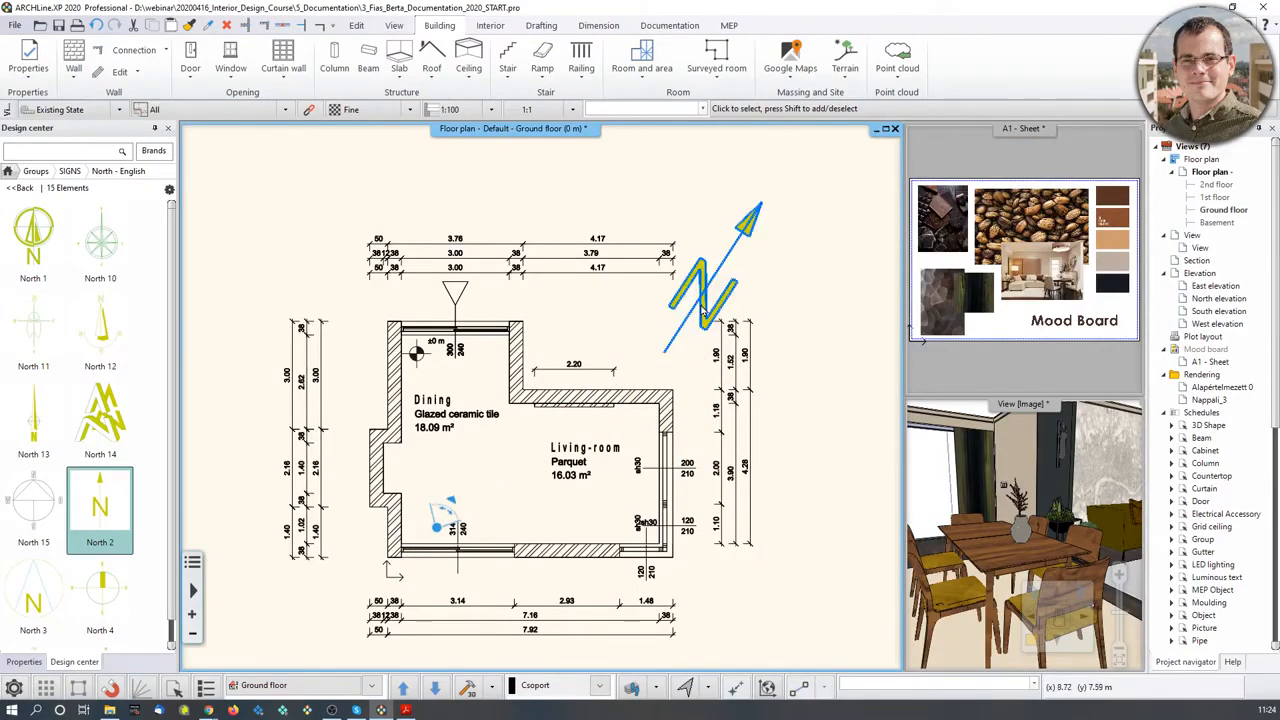
left_click(711, 277)
left_click(815, 282)
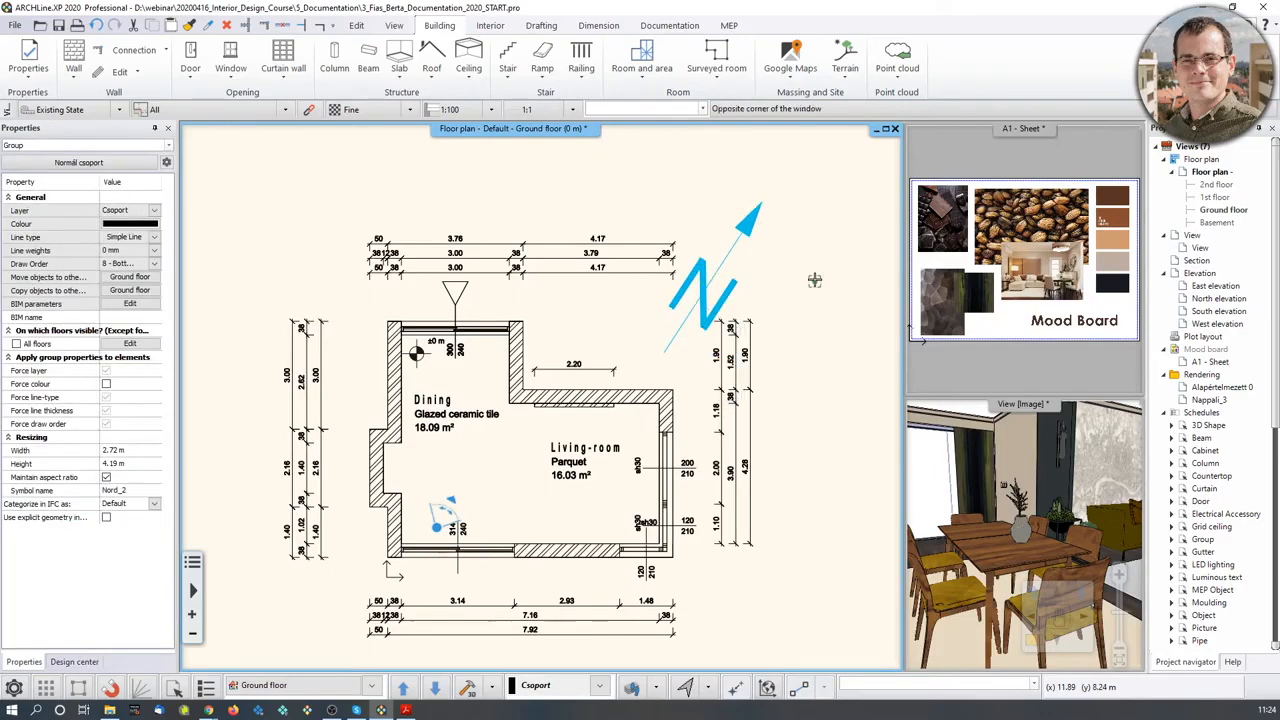
left_click(704, 300)
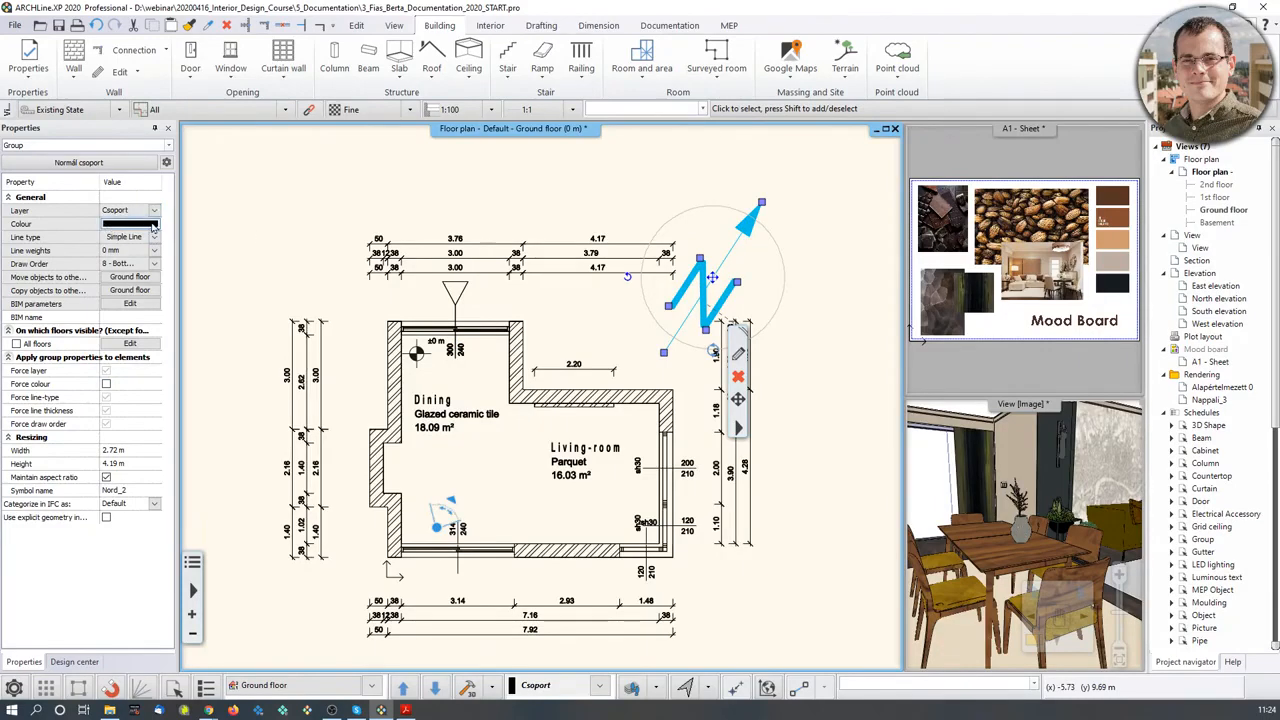
- Tick Force colour for the north arrow so it draws black, then edit its 2.72 m Width
left_click(857, 277)
scroll(836, 246, "up", 2)
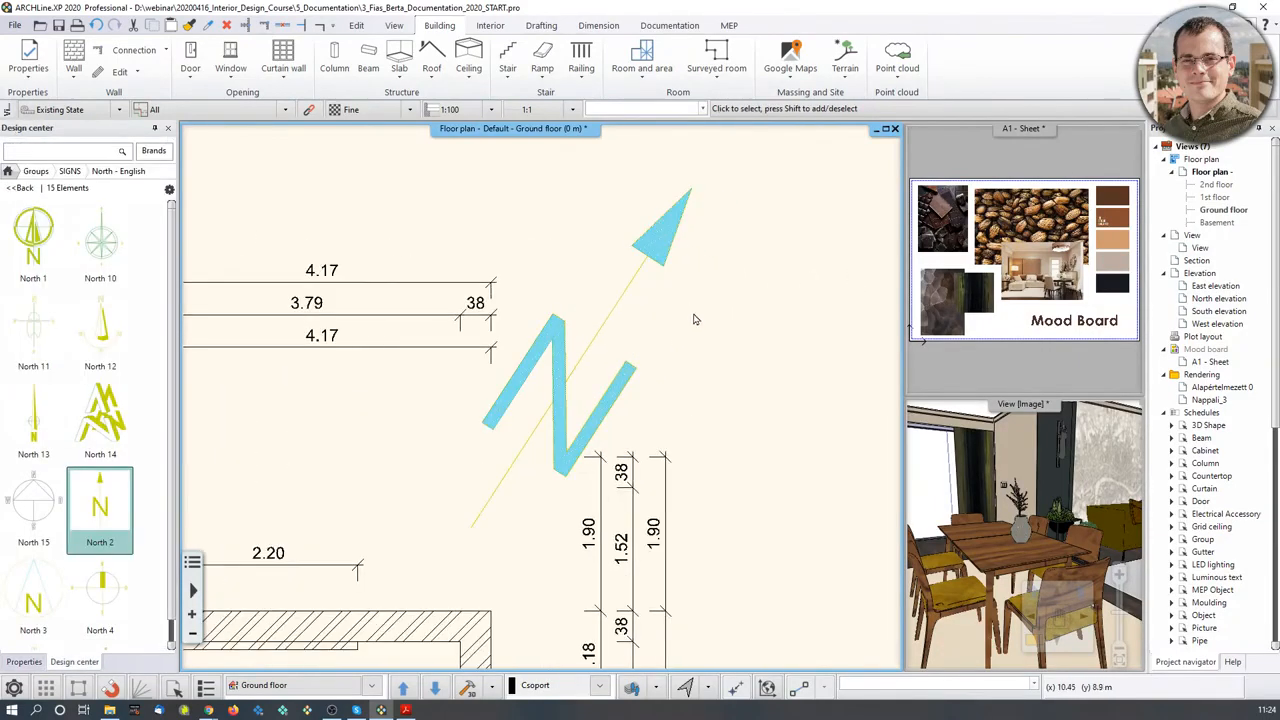
left_click(662, 246)
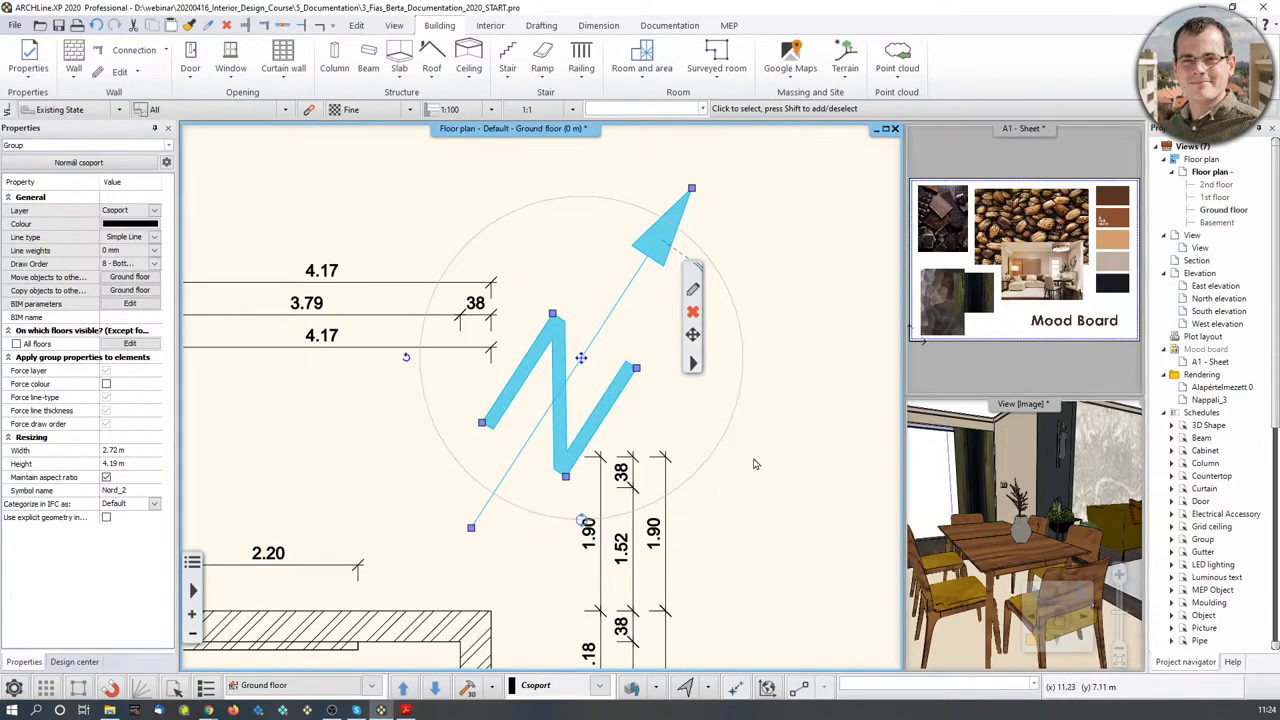
left_click(844, 492)
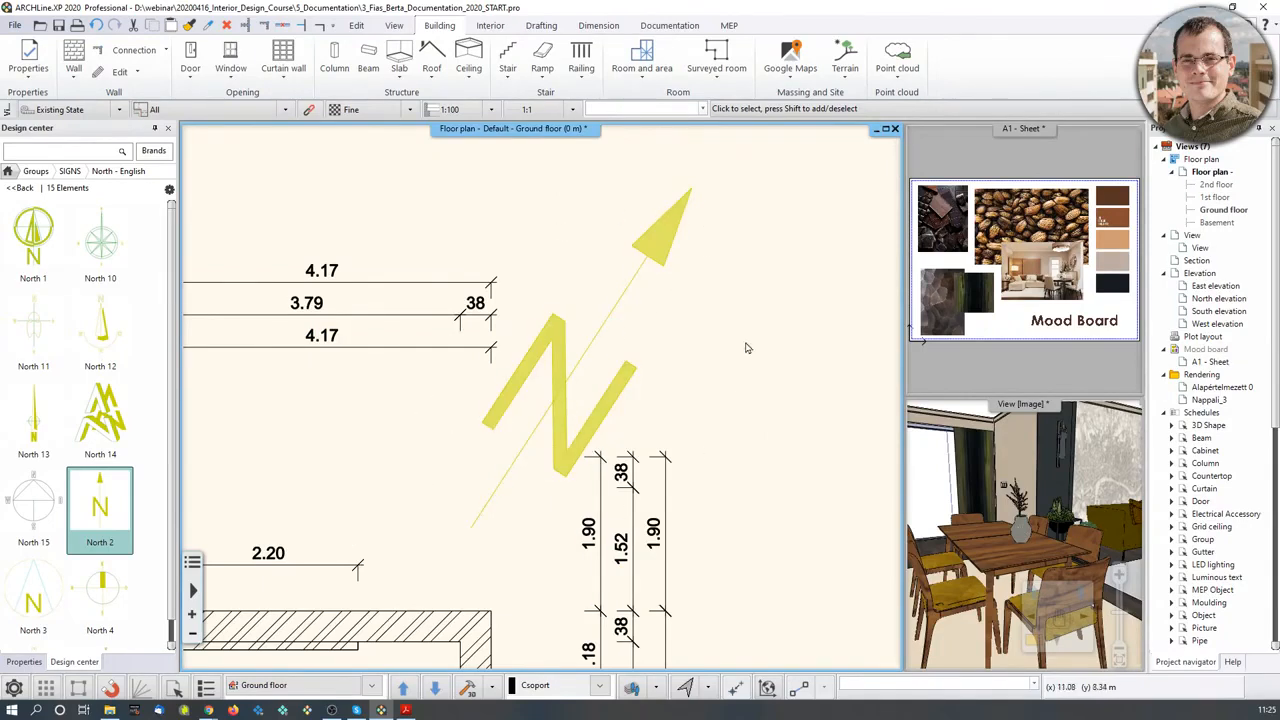
left_click(606, 378)
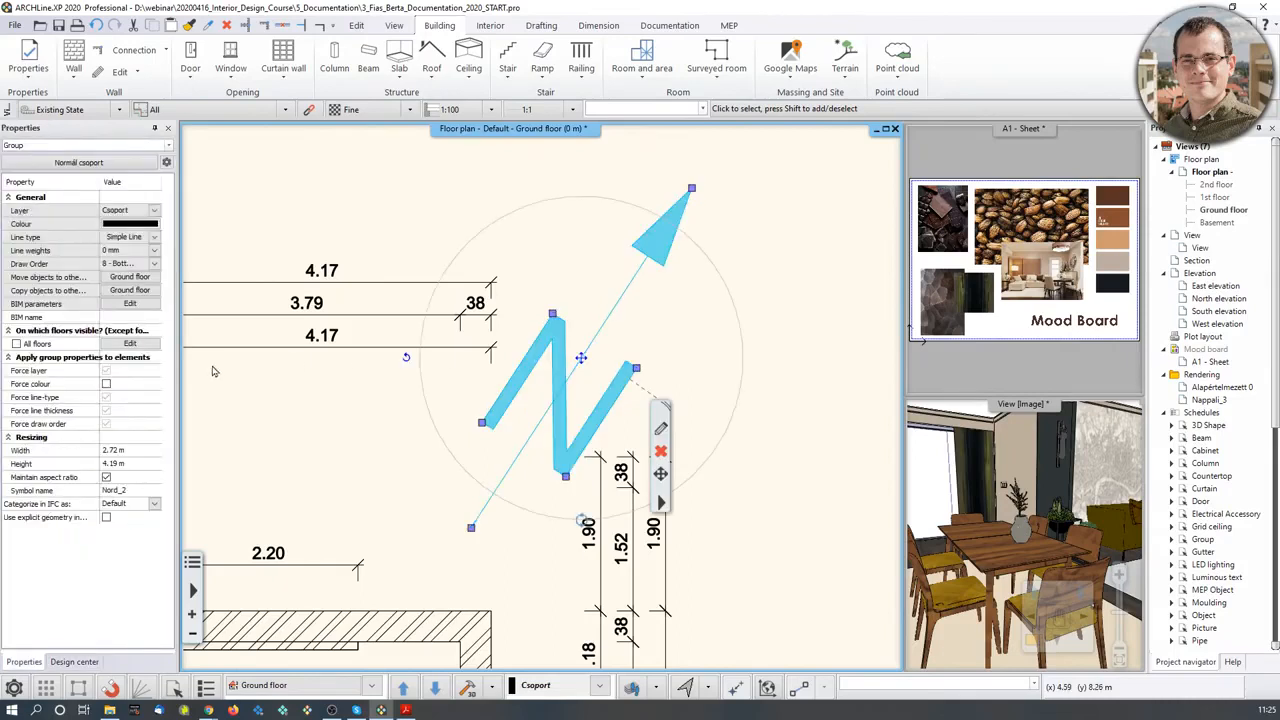
left_click(107, 385)
left_click(439, 222)
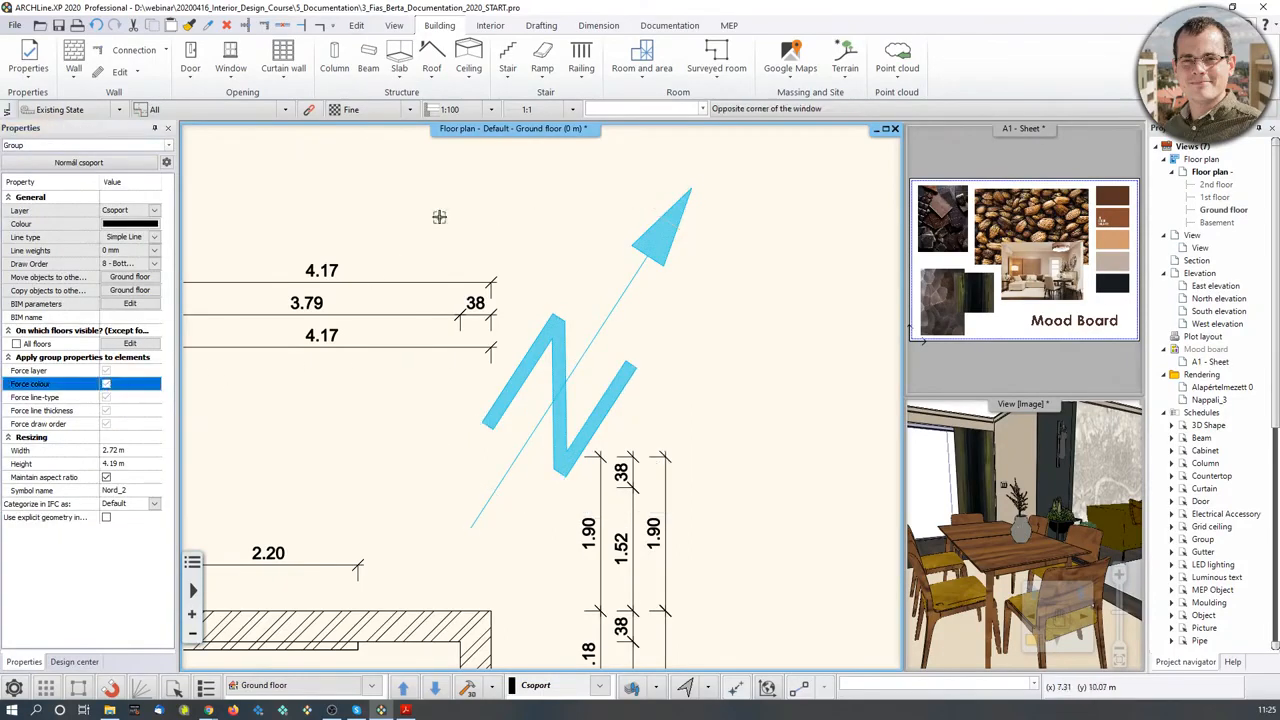
left_click(557, 423)
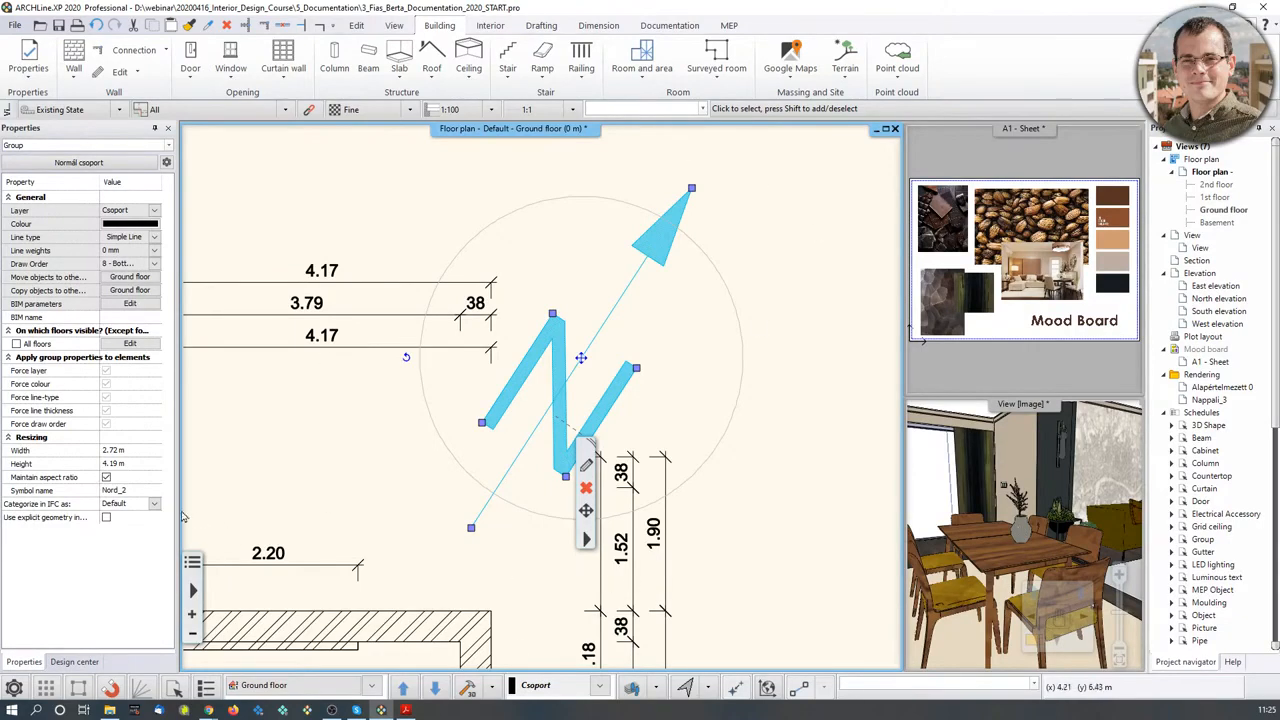
left_click(140, 451)
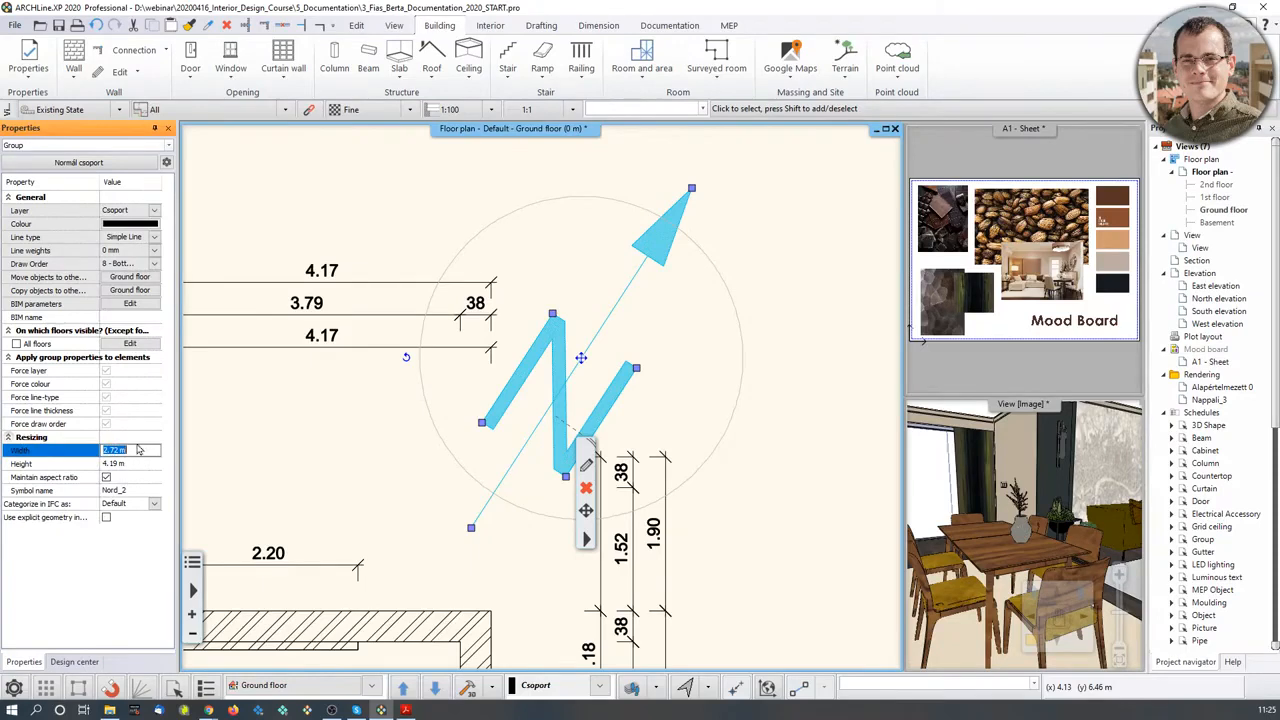
- Enter 2.72/2 as the north arrow's width, shrinking it to 1.36 m by 2.09 m
left_click(130, 451)
key("Return")
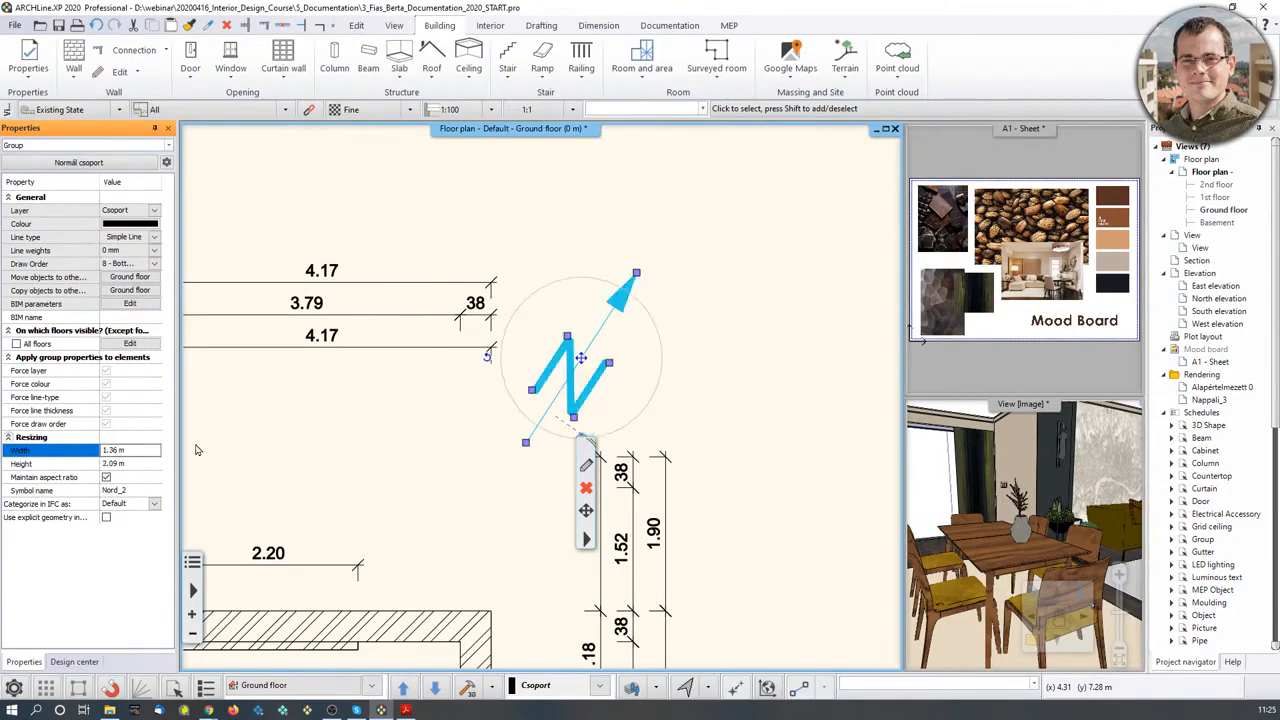
left_click(766, 288)
left_click(600, 435)
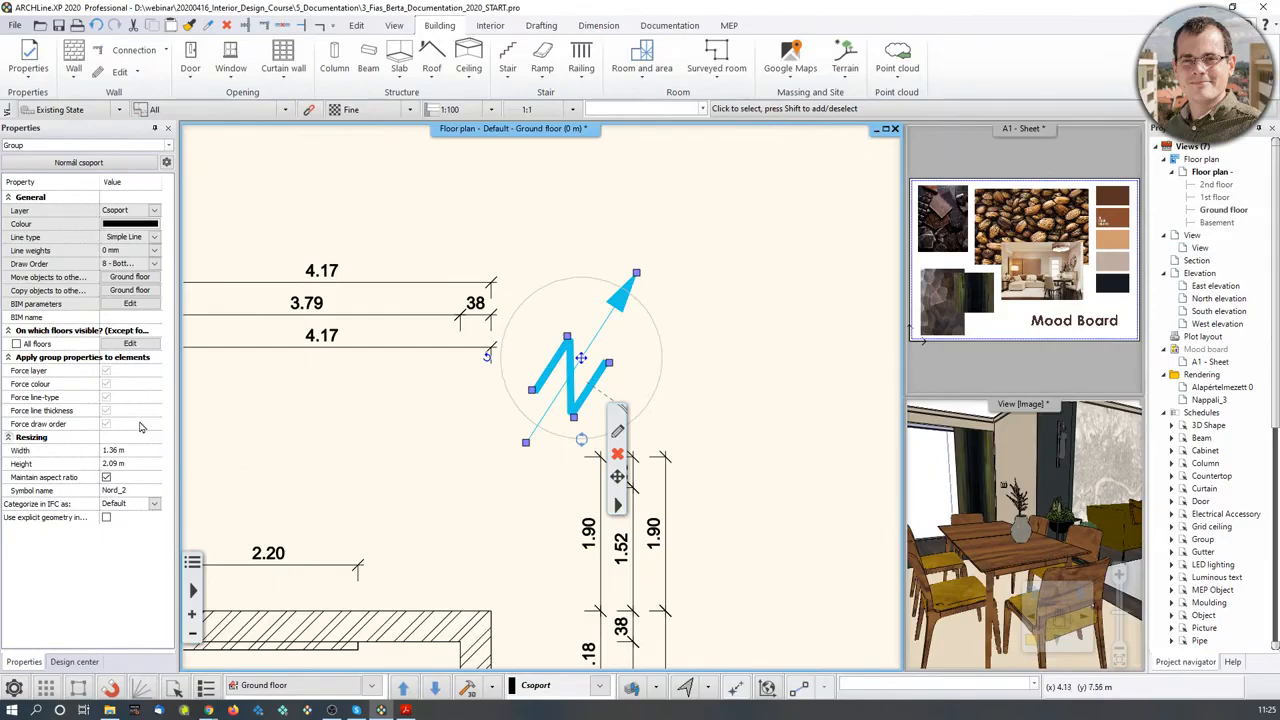
scroll(574, 361, "down", 5)
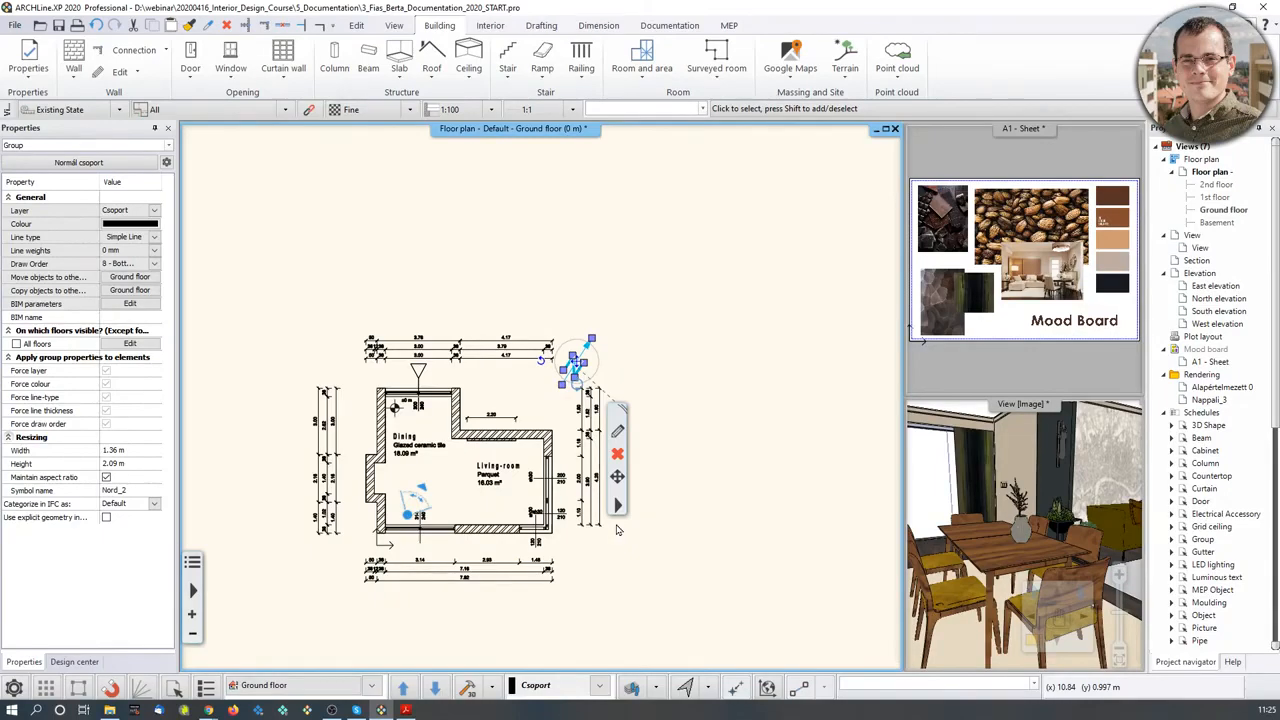
scroll(617, 365, "up", 4)
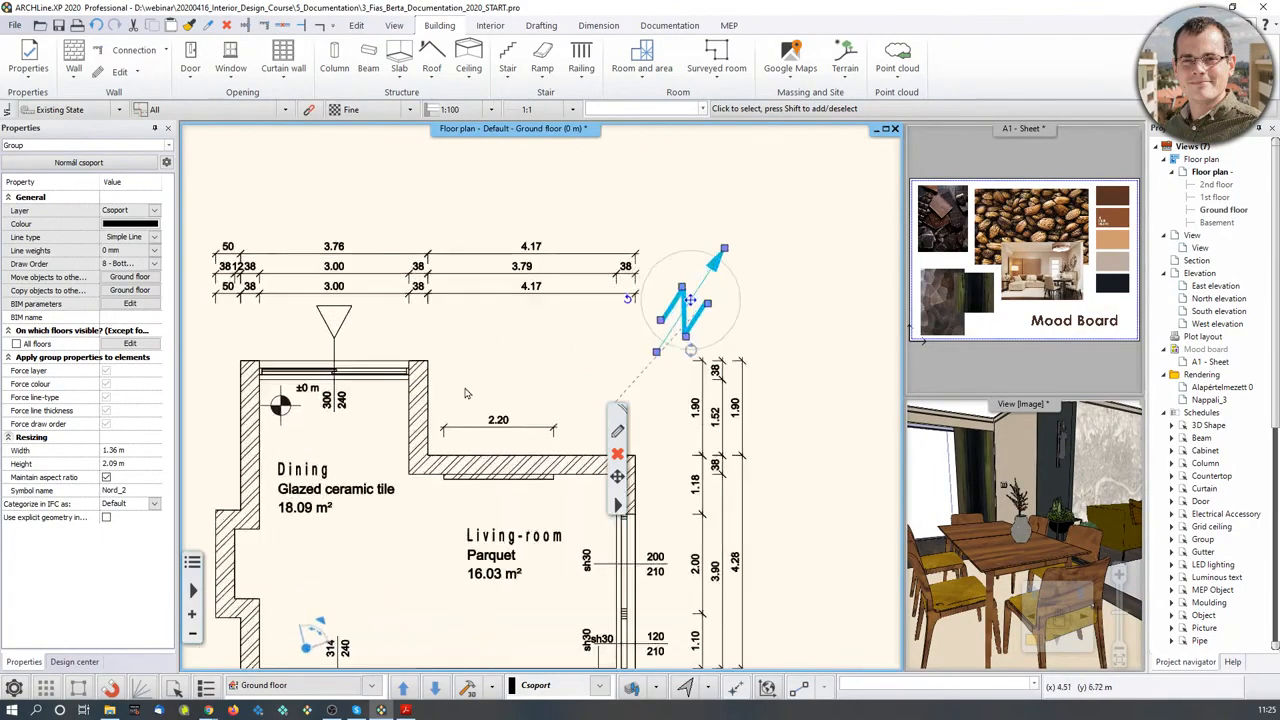
left_click(810, 229)
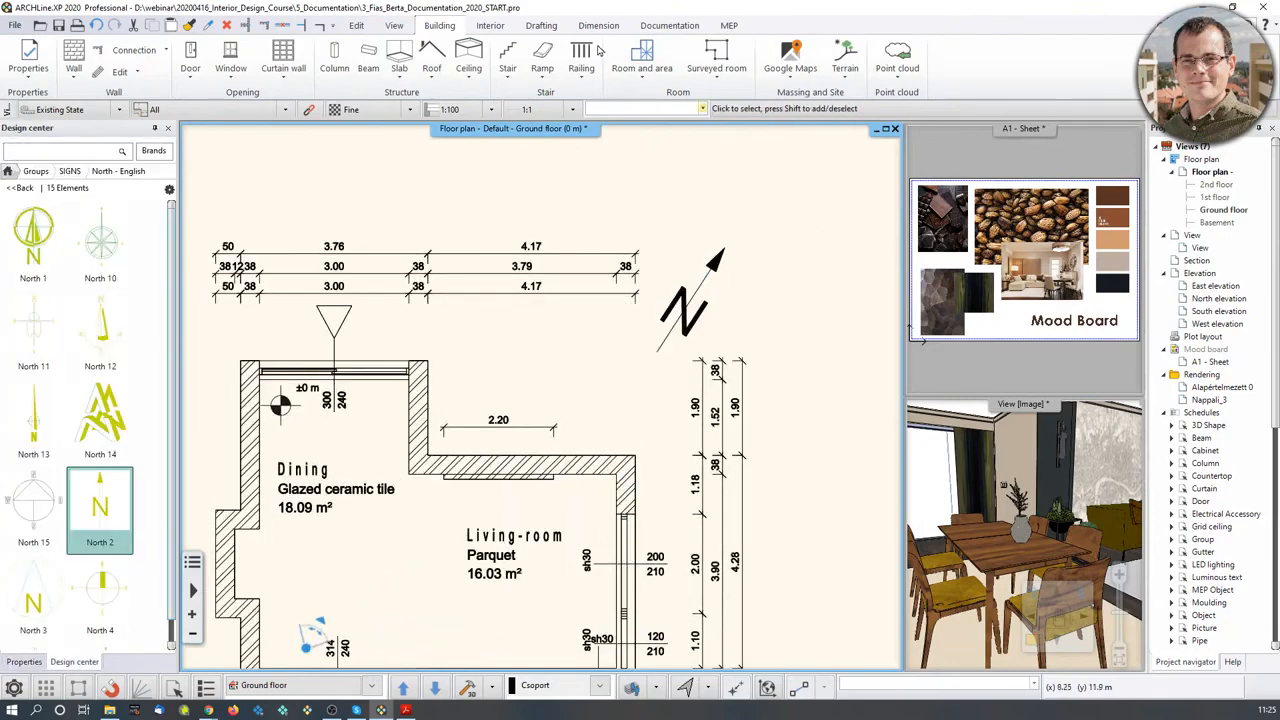
- Write a Drafting text with 'Living-room' and 'Scale 1:100' on two lines
left_click(541, 25)
left_click(383, 55)
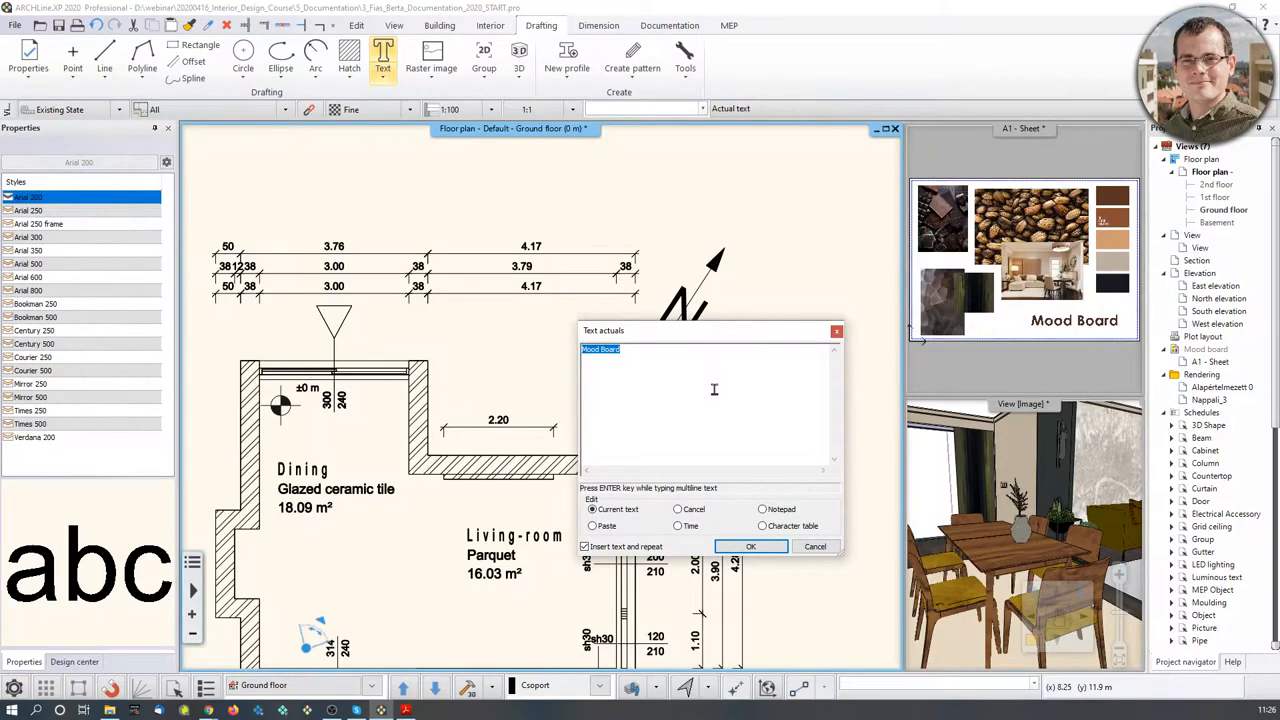
type("Living")
type("Livin")
type("groom")
left_click(762, 548)
scroll(468, 376, "up", 2)
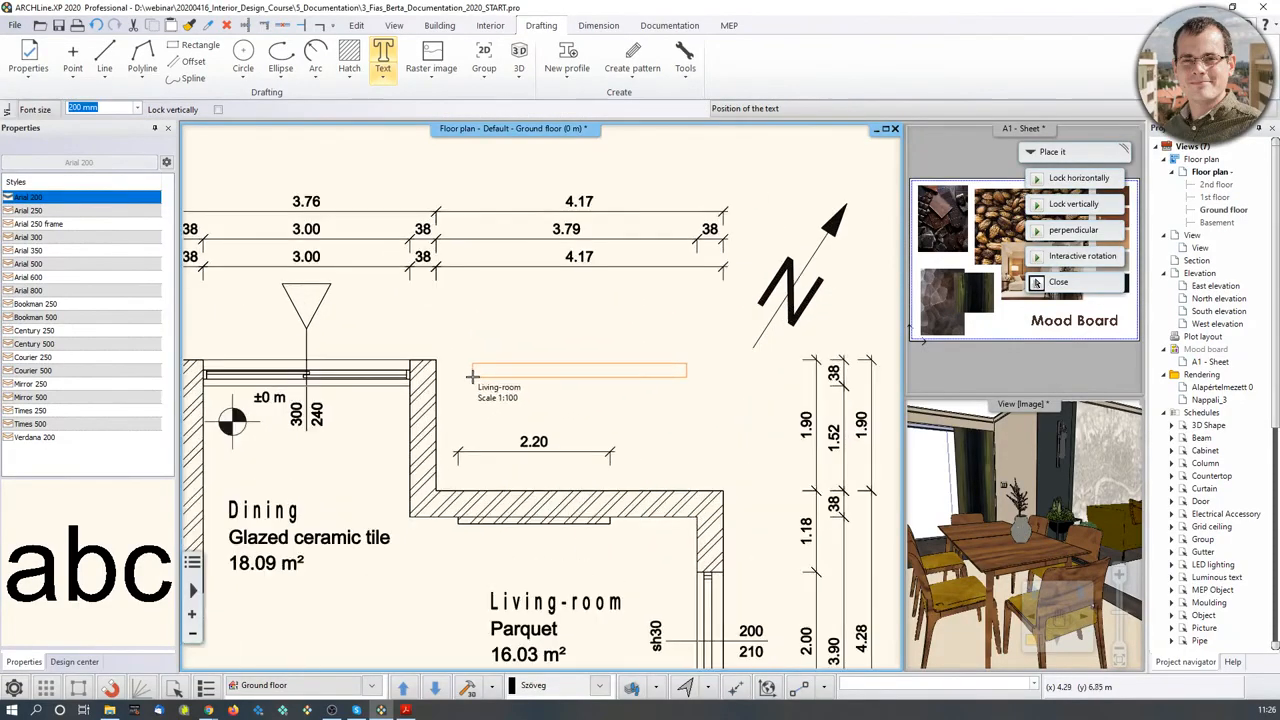
- Place the Living-room Scale 1:100 title label above the 2.20 dimension
left_click(470, 370)
left_click(824, 550)
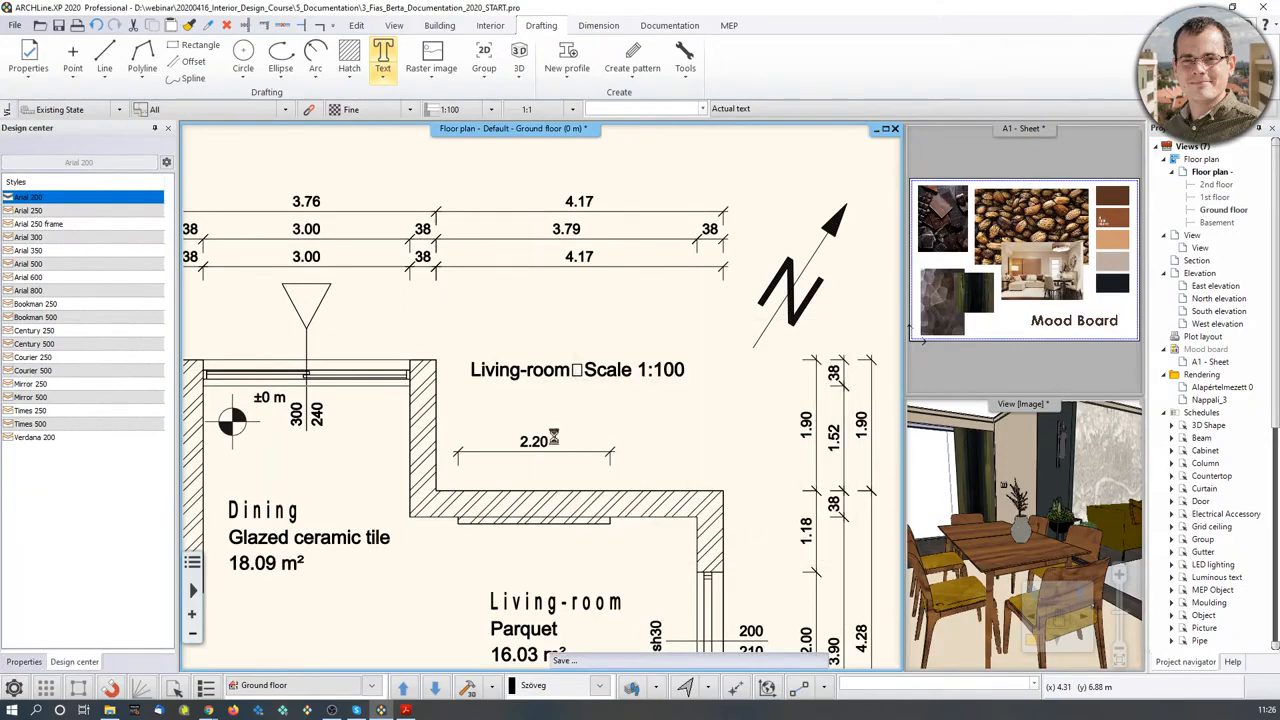
left_click(600, 370)
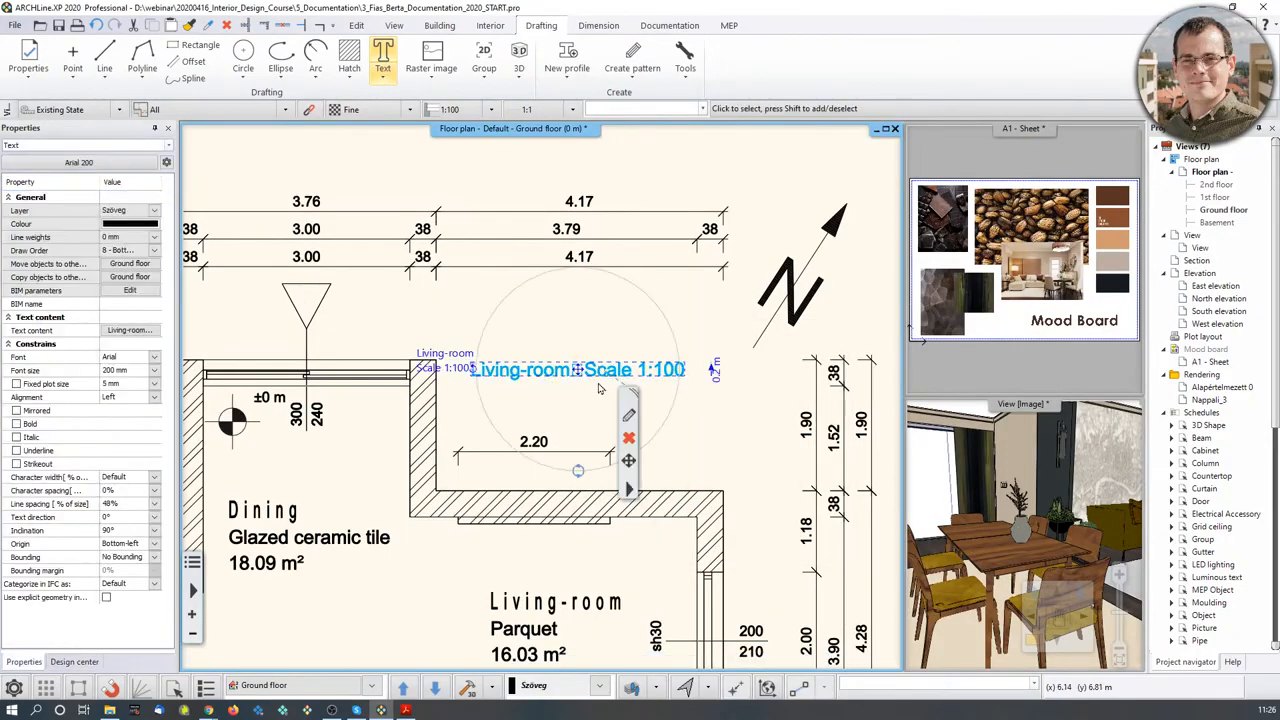
double_click(447, 353)
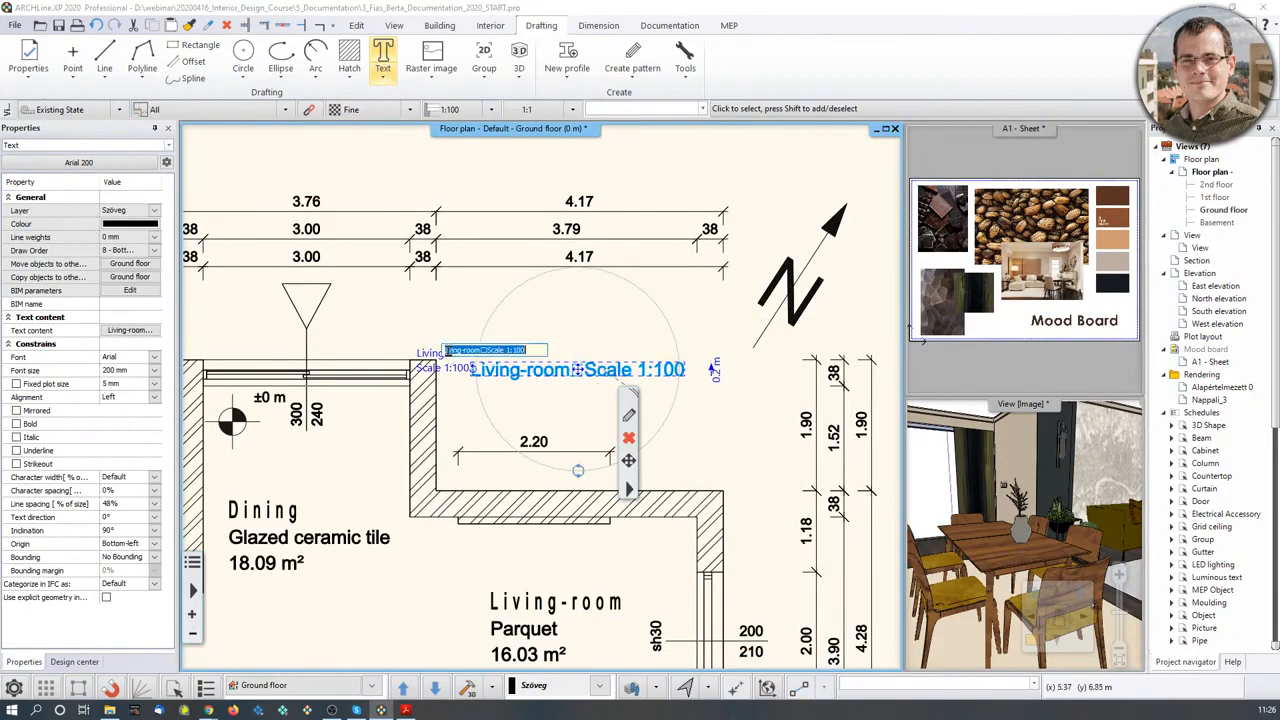
left_click(716, 319)
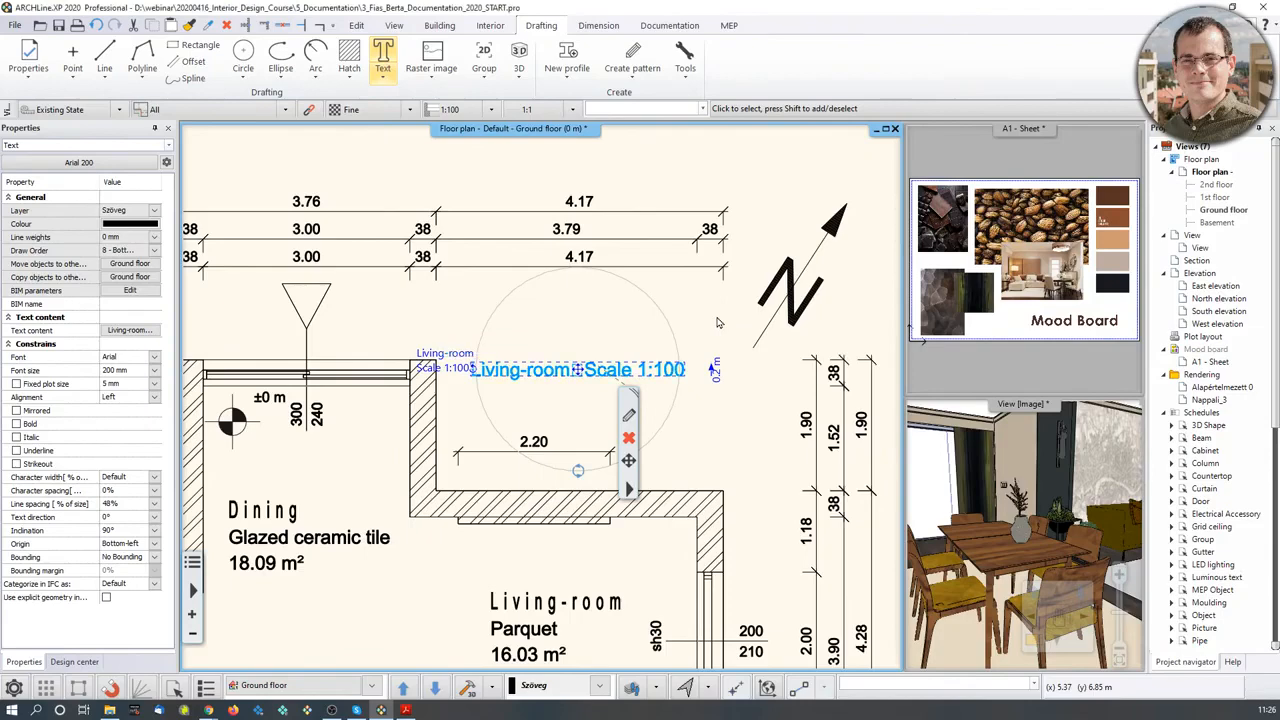
- Set the title's text height to 0.3 (300 mm), checking the text Properties afterwards
left_click(718, 376)
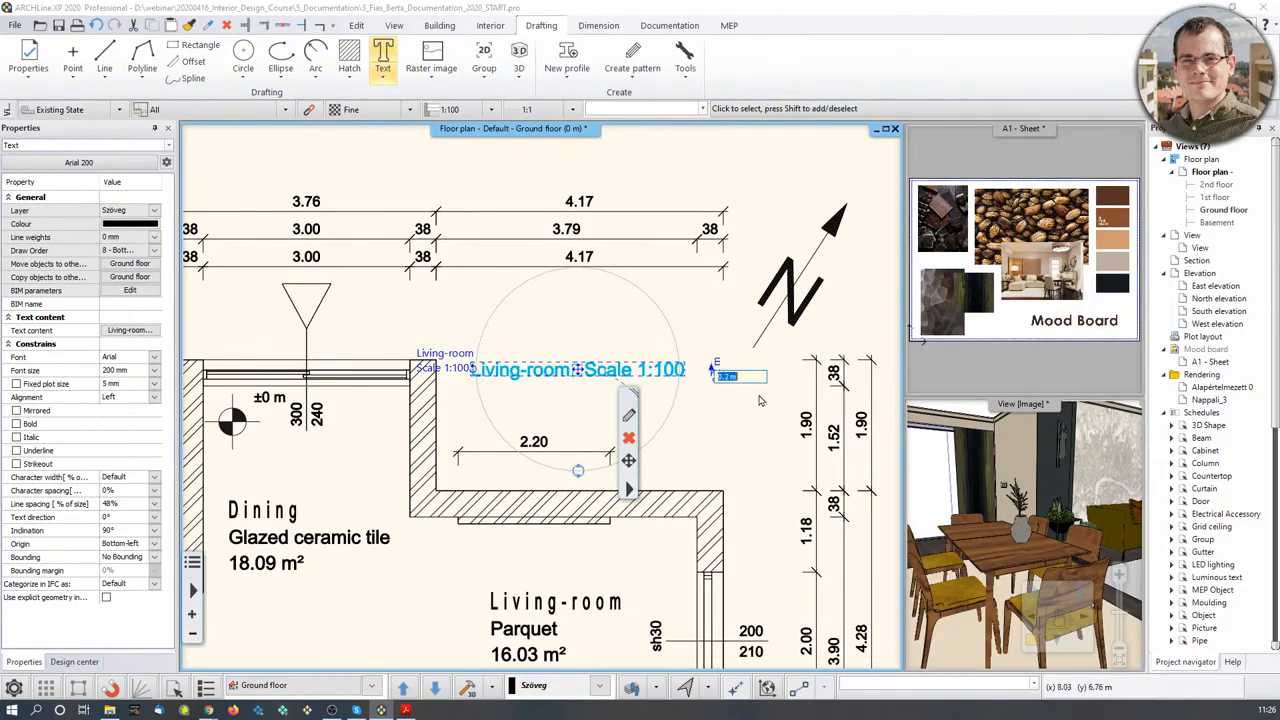
type("8")
key("Return")
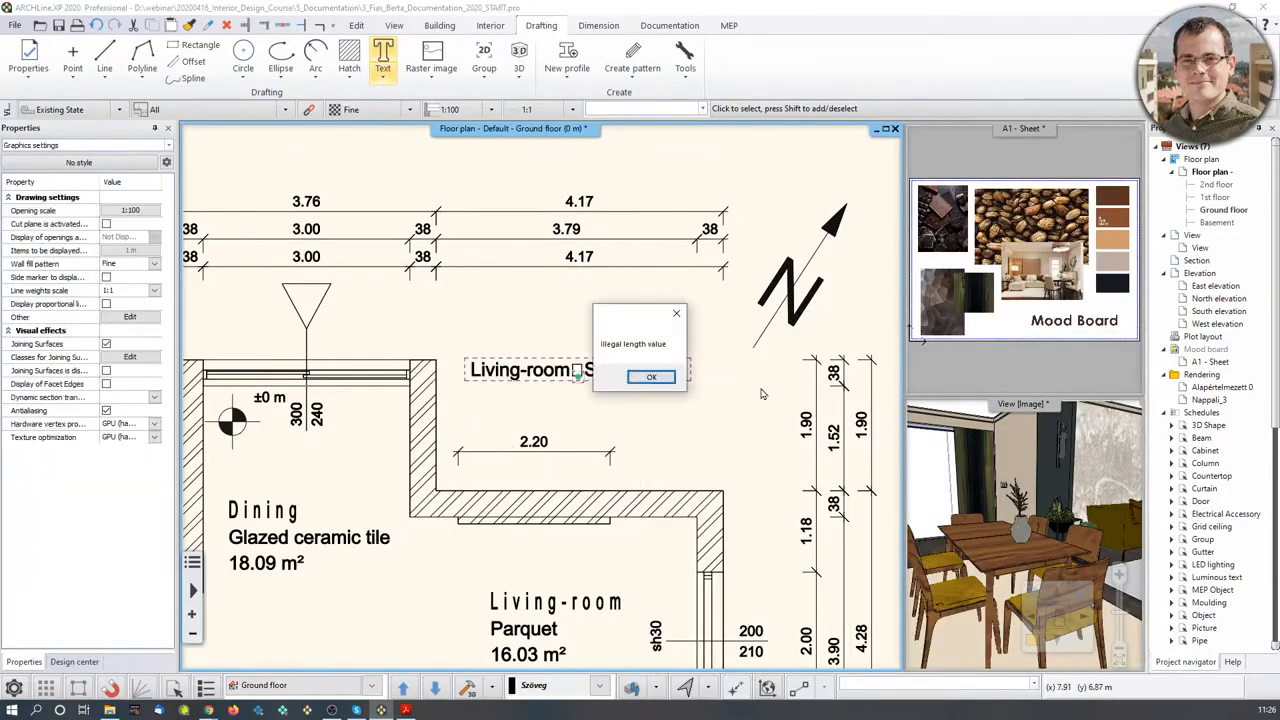
left_click(651, 377)
left_click(718, 372)
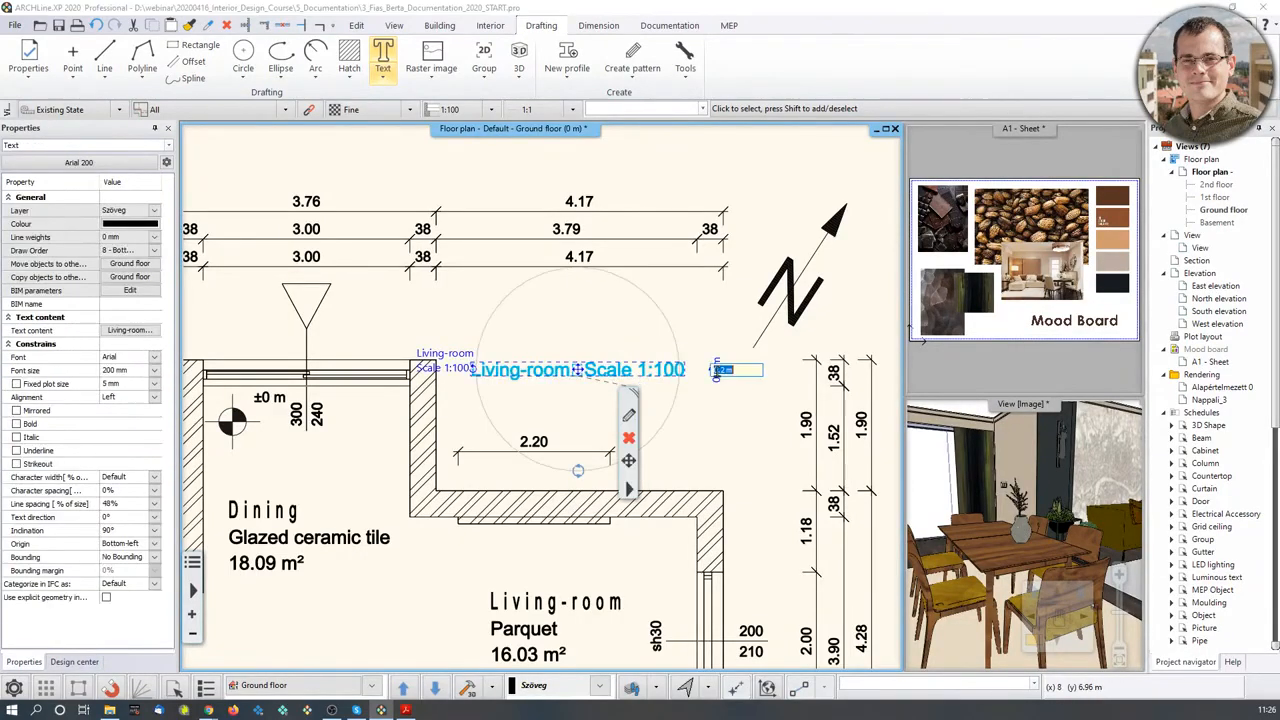
type("0.3")
key("Return")
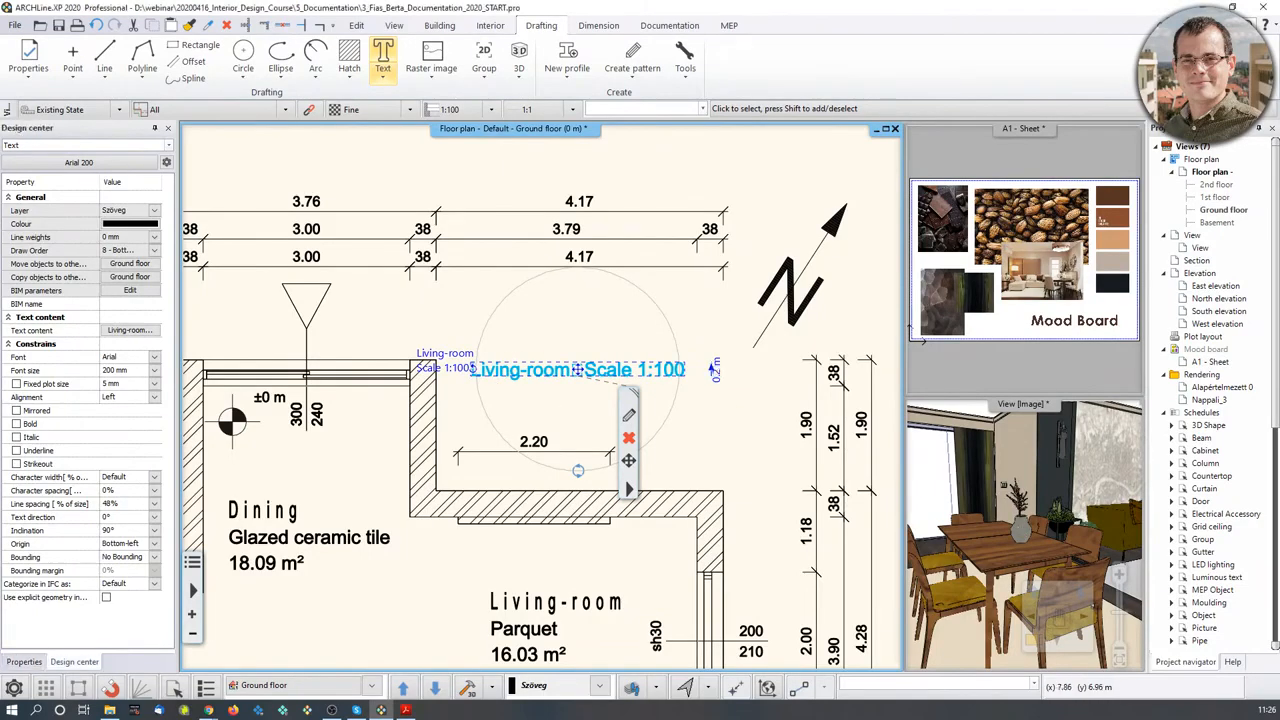
left_click(668, 427)
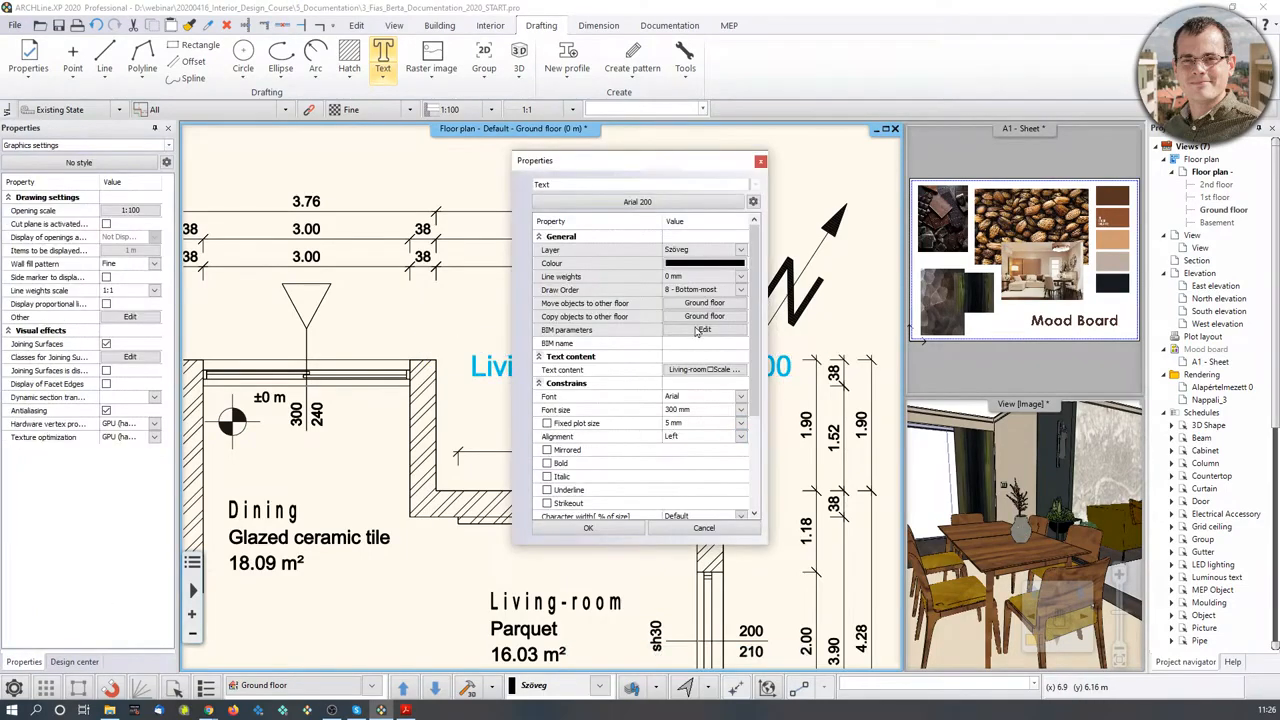
left_click(760, 161)
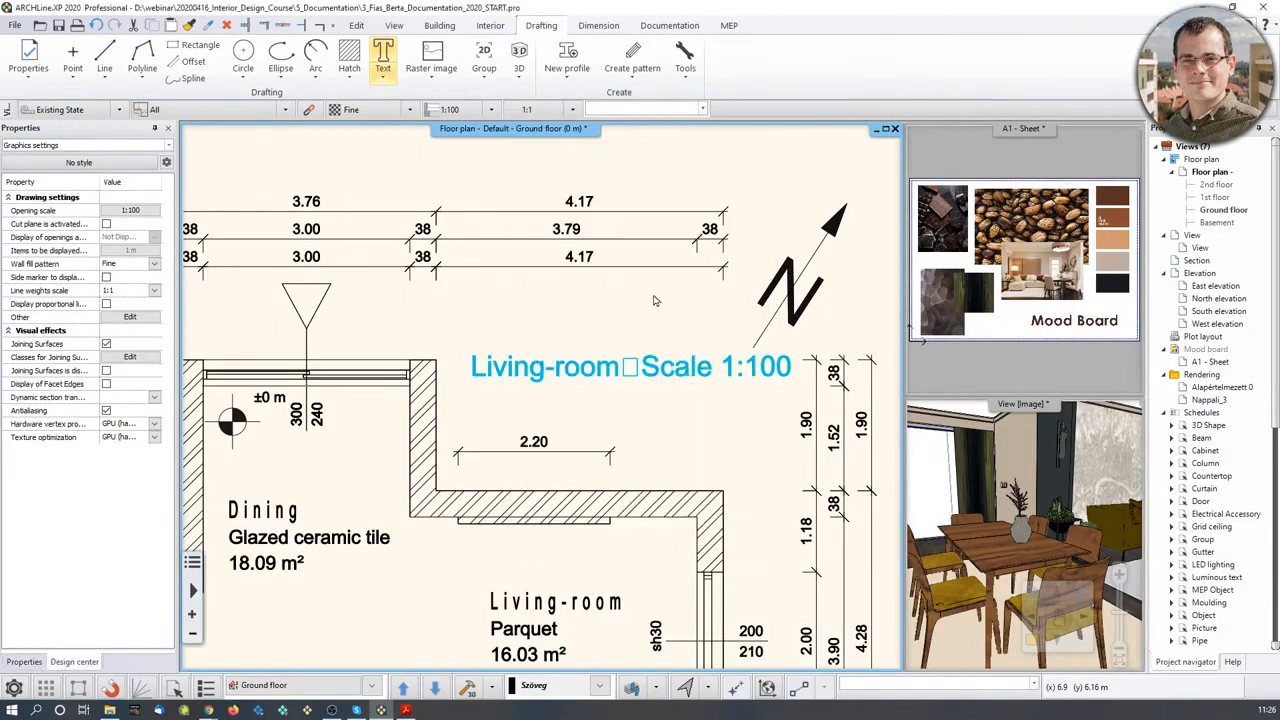
left_click(465, 340)
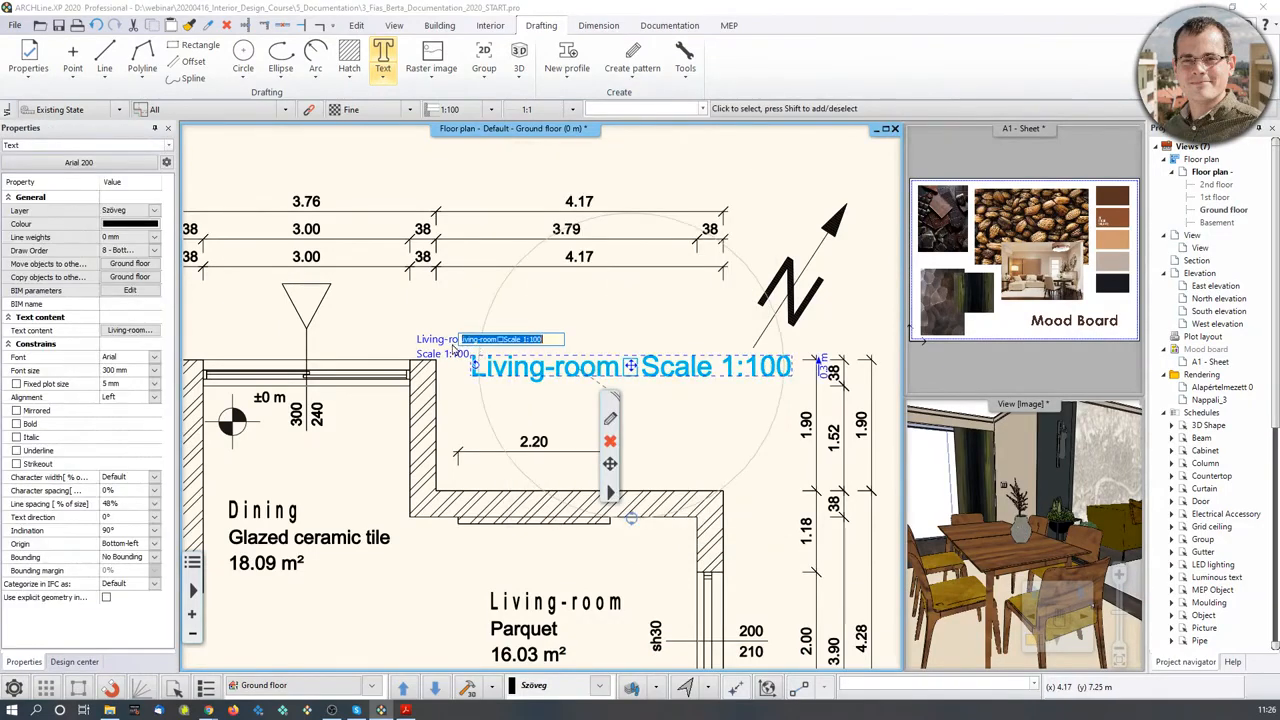
- Insert a line break after 'Living-room' in the title's text content
left_click(140, 332)
left_click(660, 353)
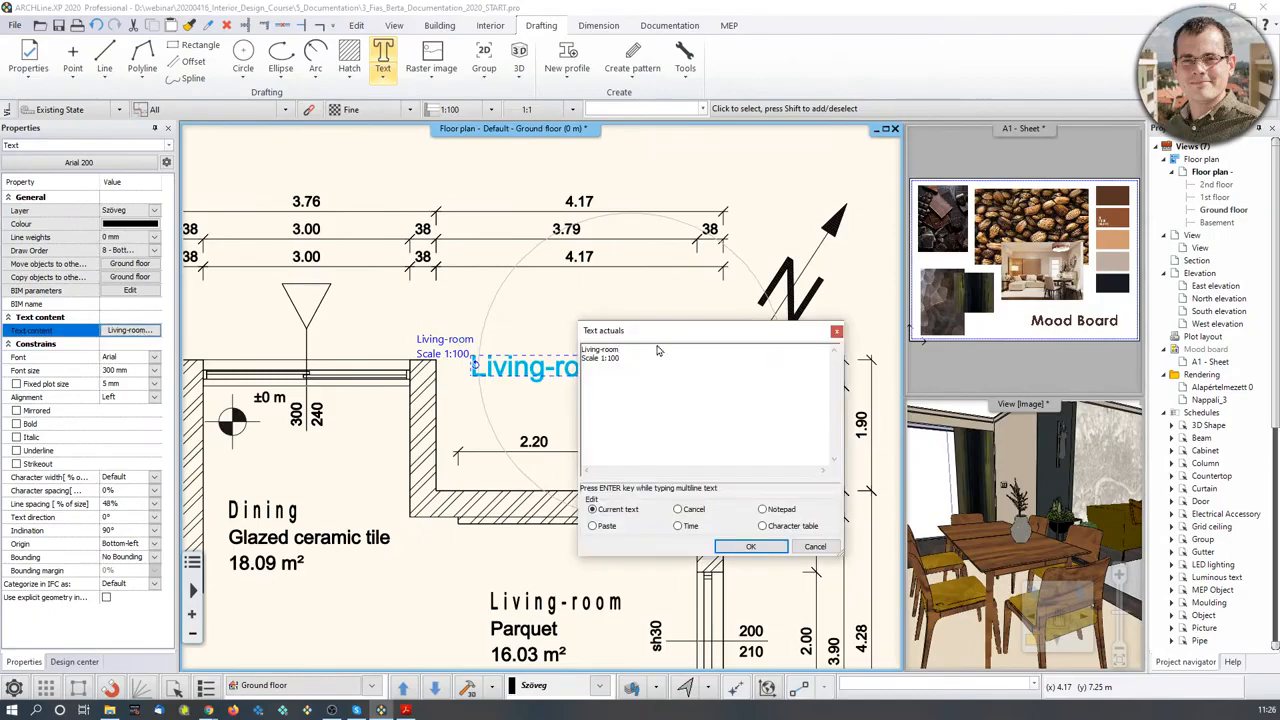
key("Return")
left_click(749, 546)
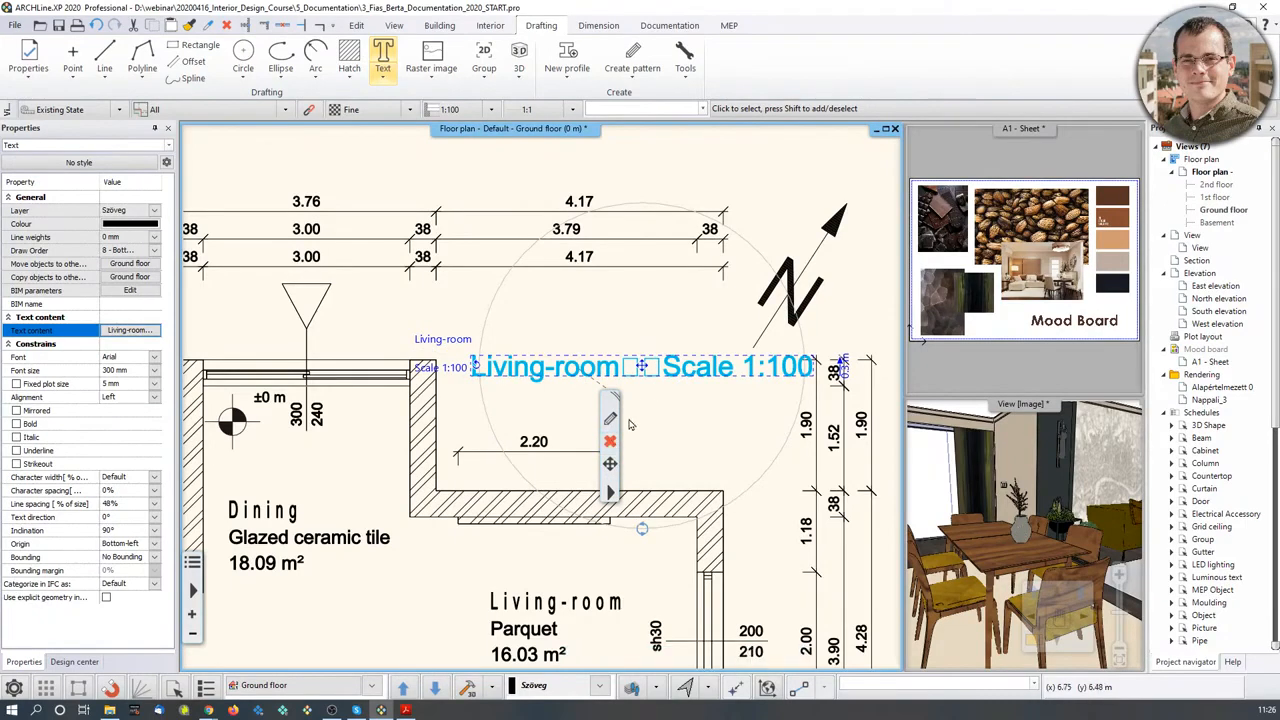
- Remove the blank line so 'Scale 1:100' follows 'Living-room' on one line
left_click(137, 328)
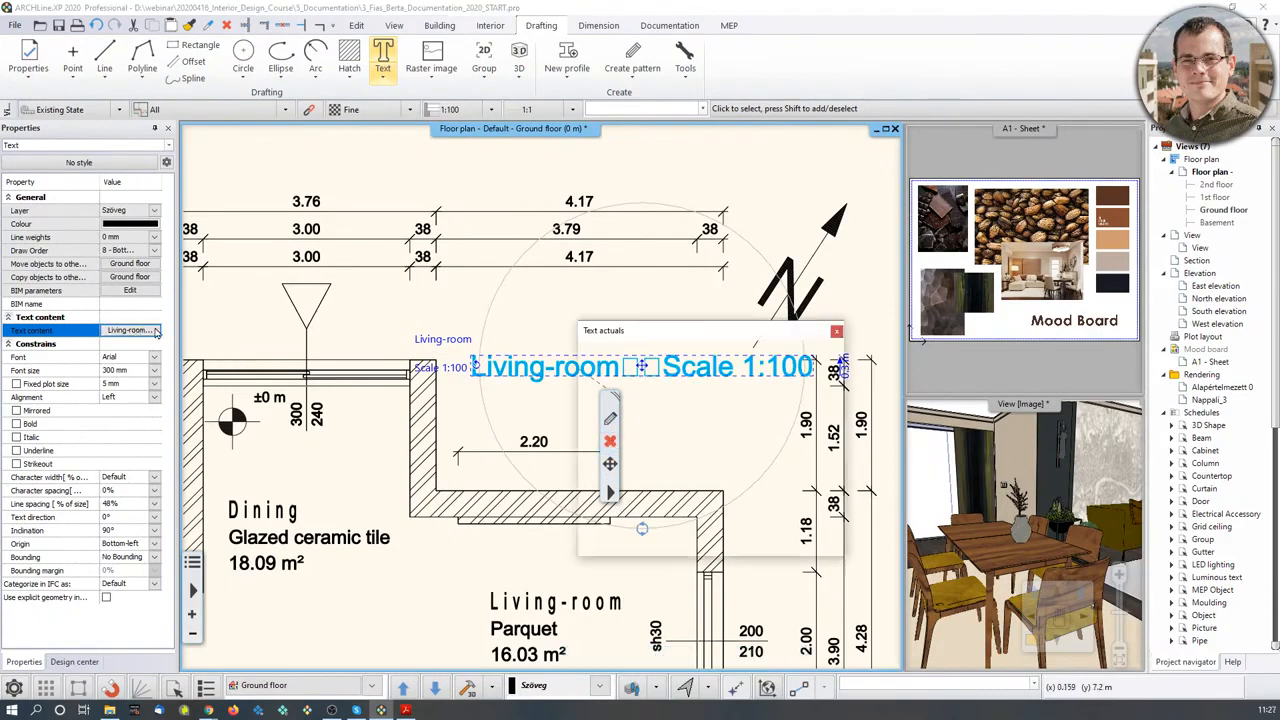
left_click(631, 360)
key("BackSpace")
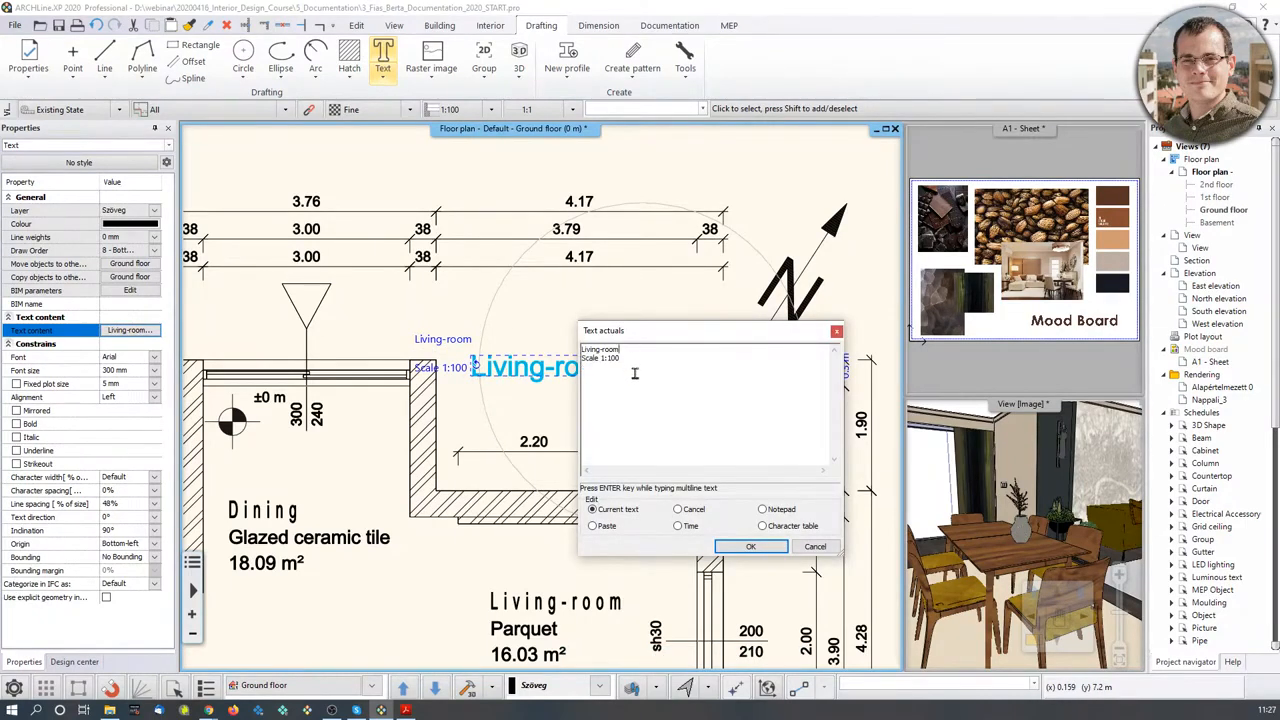
key("BackSpace")
left_click(747, 547)
scroll(680, 300, "down", 1)
key("Escape")
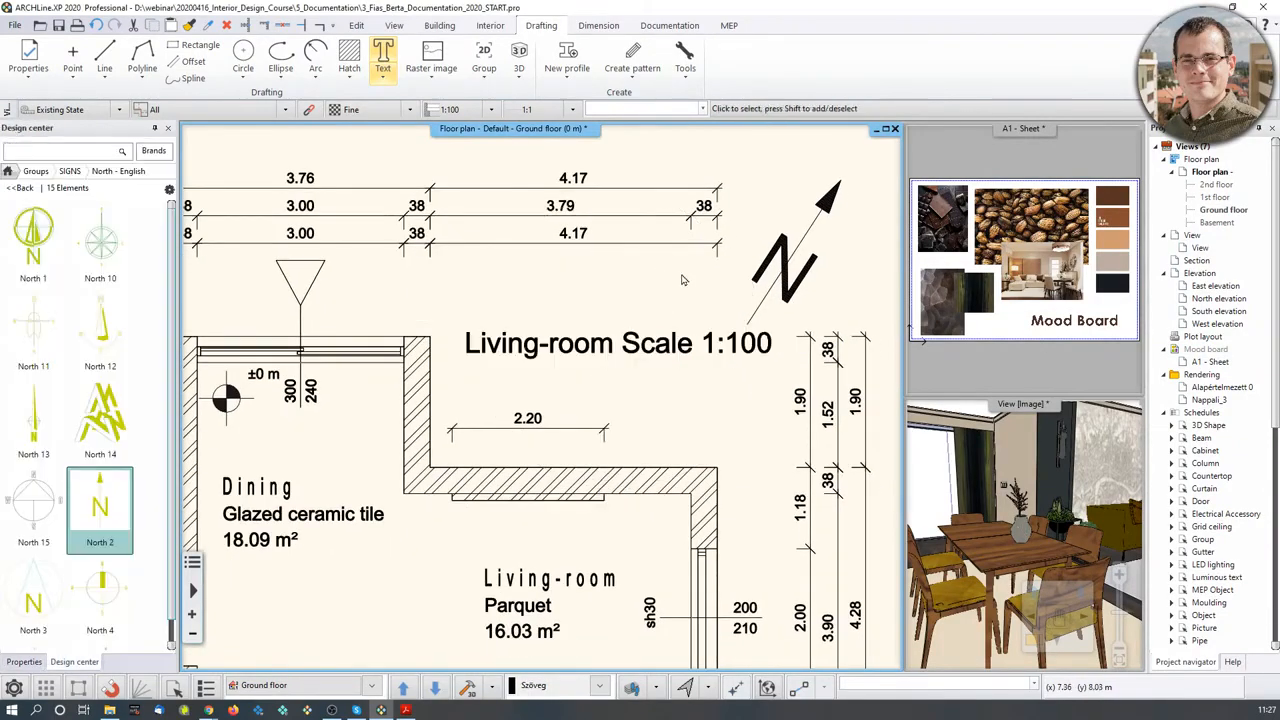
scroll(600, 330, "down", 1)
- Move the Living-room Scale 1:100 title slightly lower on the plan
left_click(572, 362)
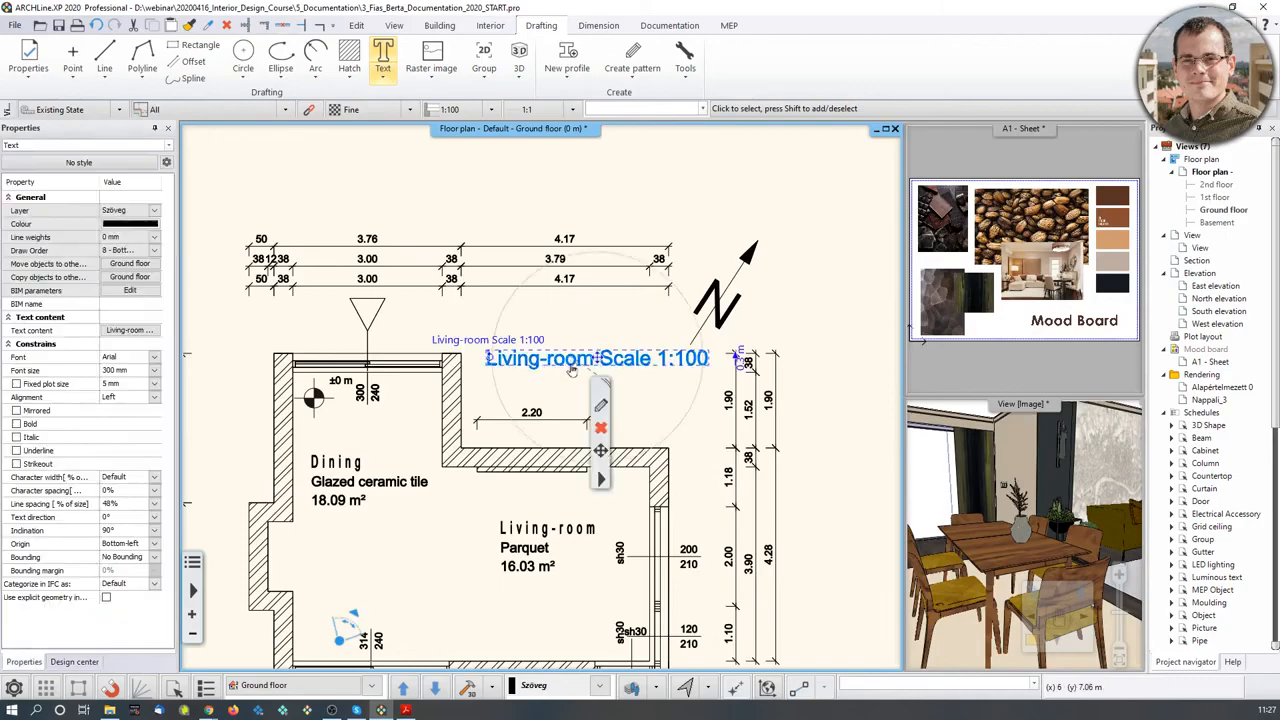
left_click(601, 360)
left_click(653, 370)
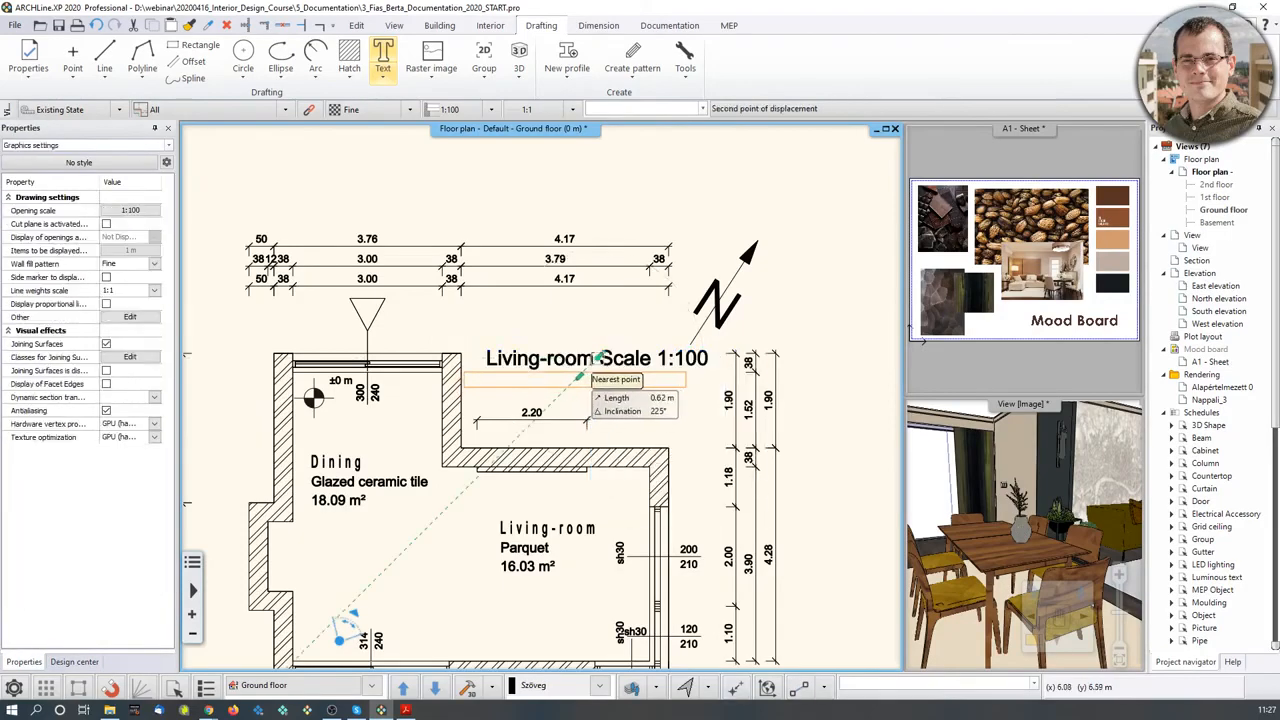
left_click(598, 386)
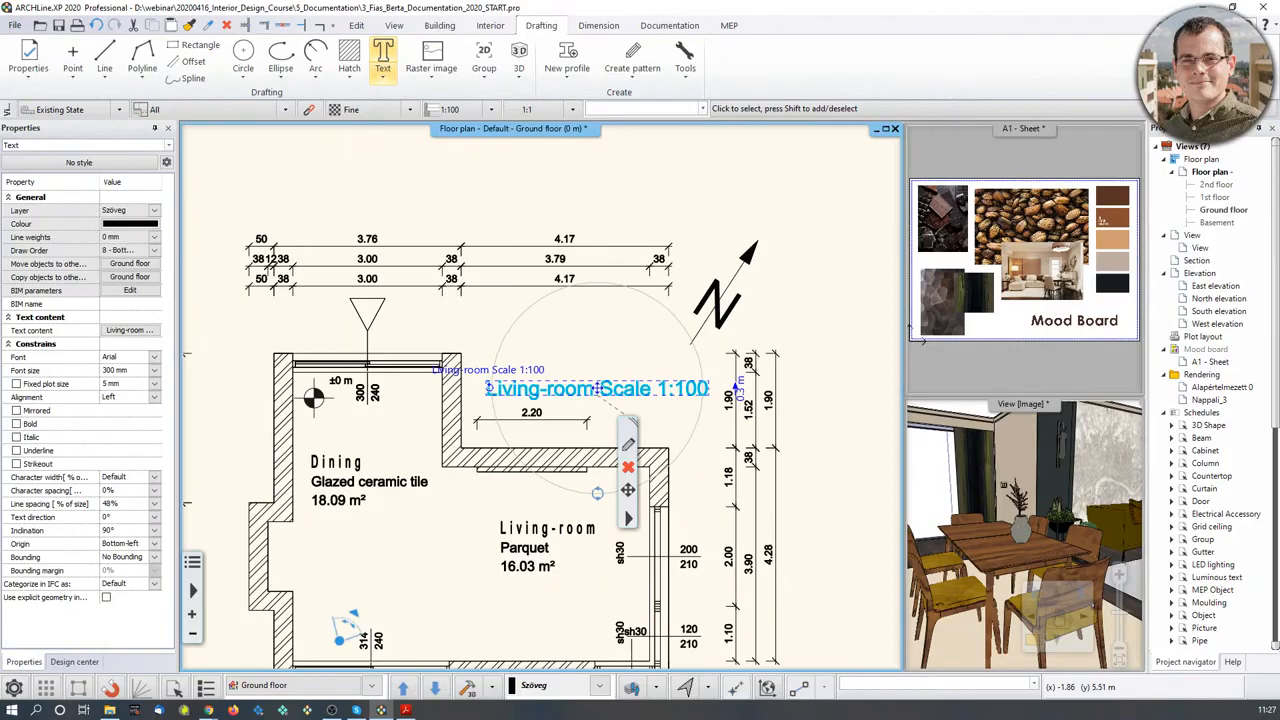
left_click(832, 211)
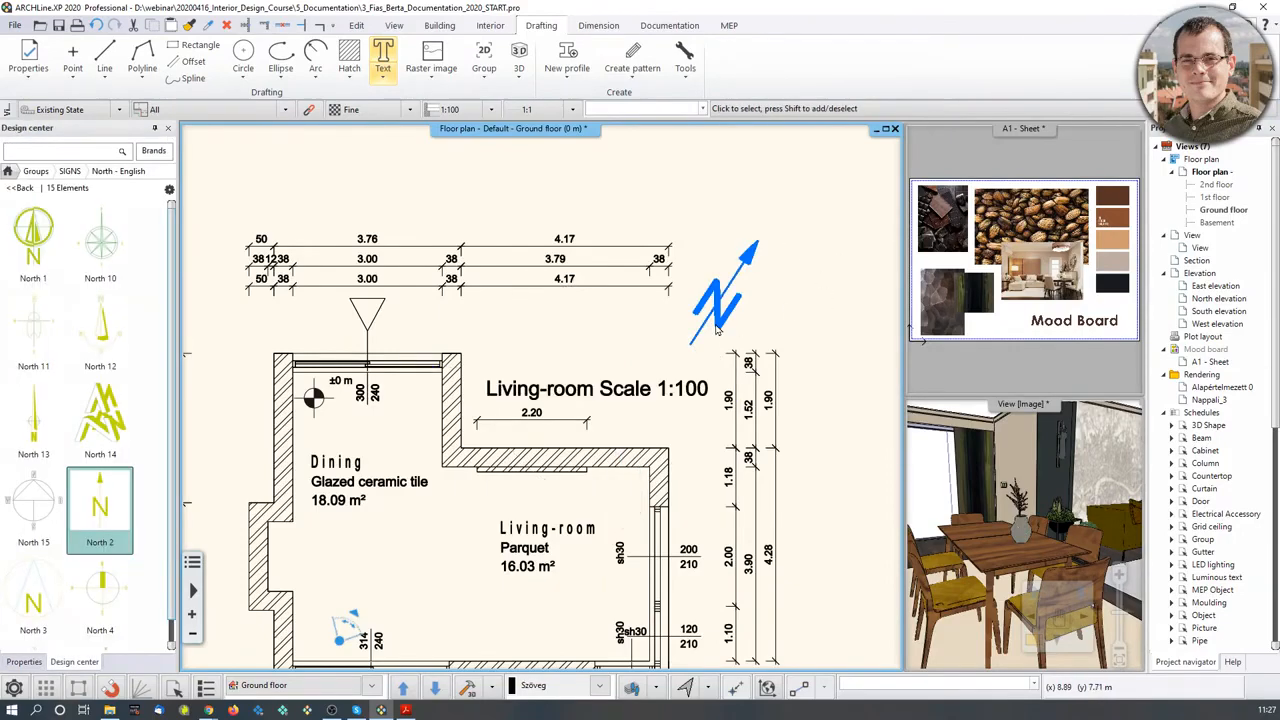
scroll(716, 330, "down", 1)
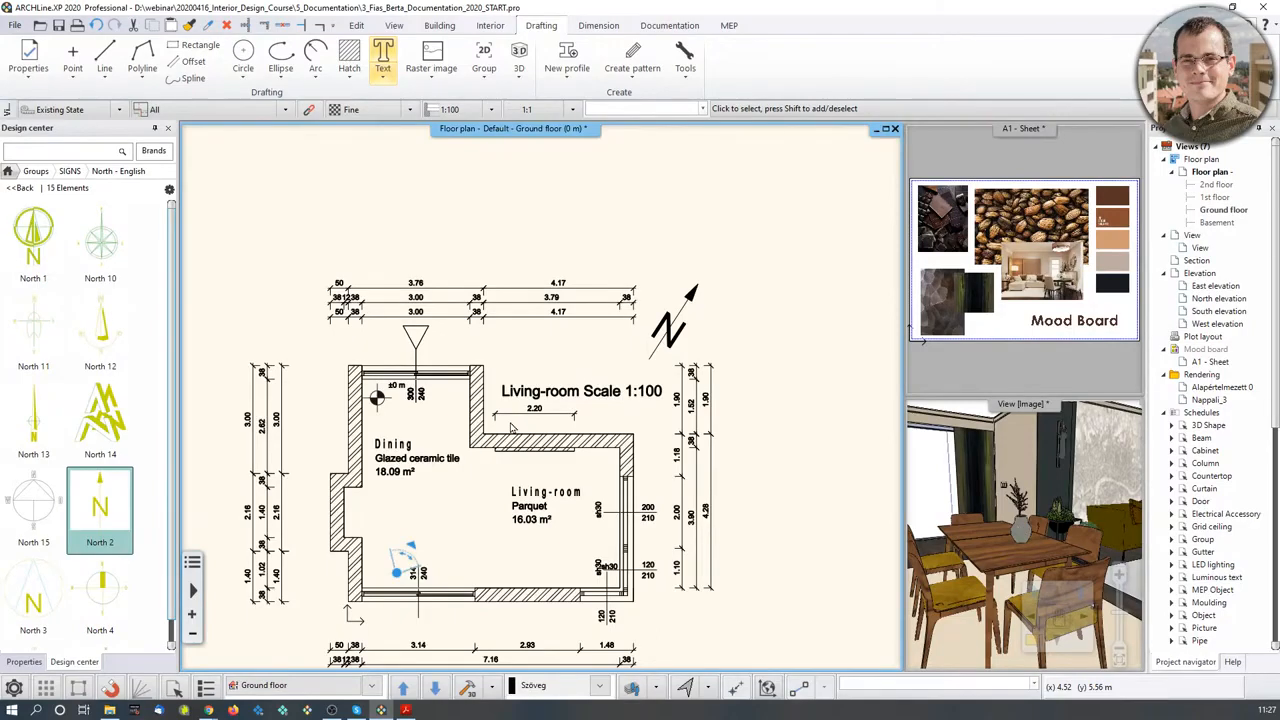
- Review the default text settings, then start and cancel a new text label
right_click(390, 52)
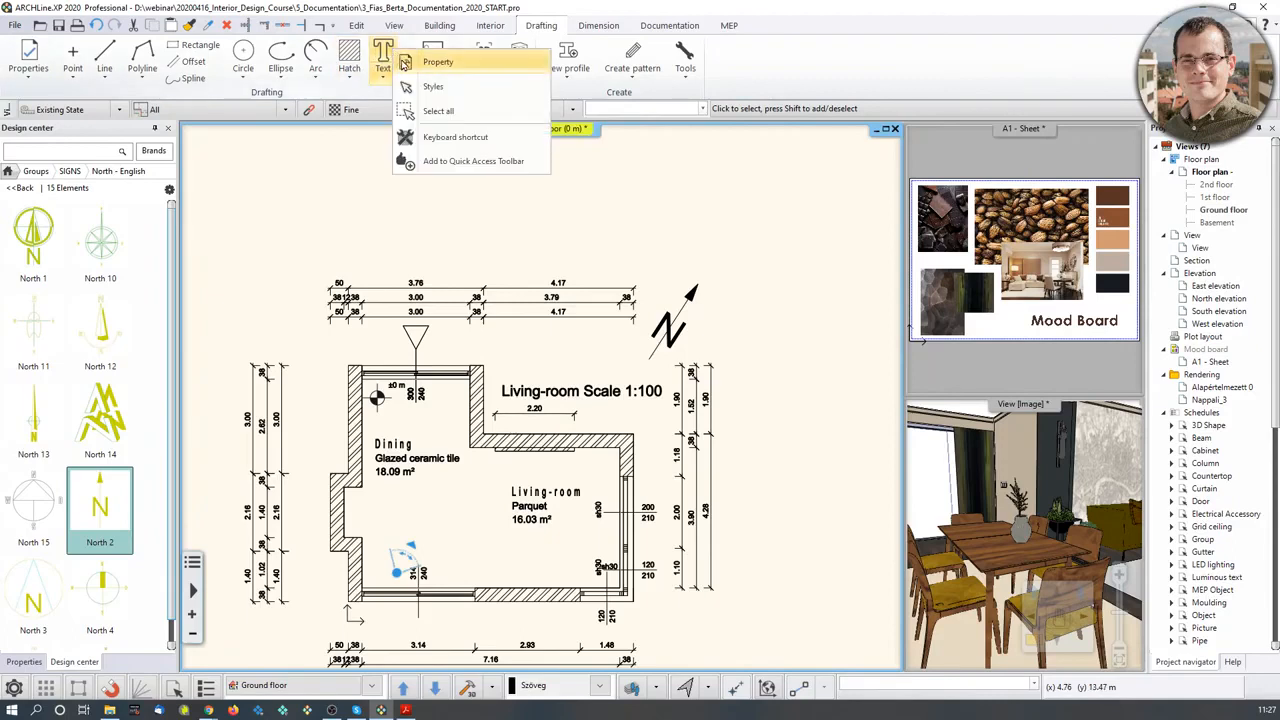
left_click(405, 63)
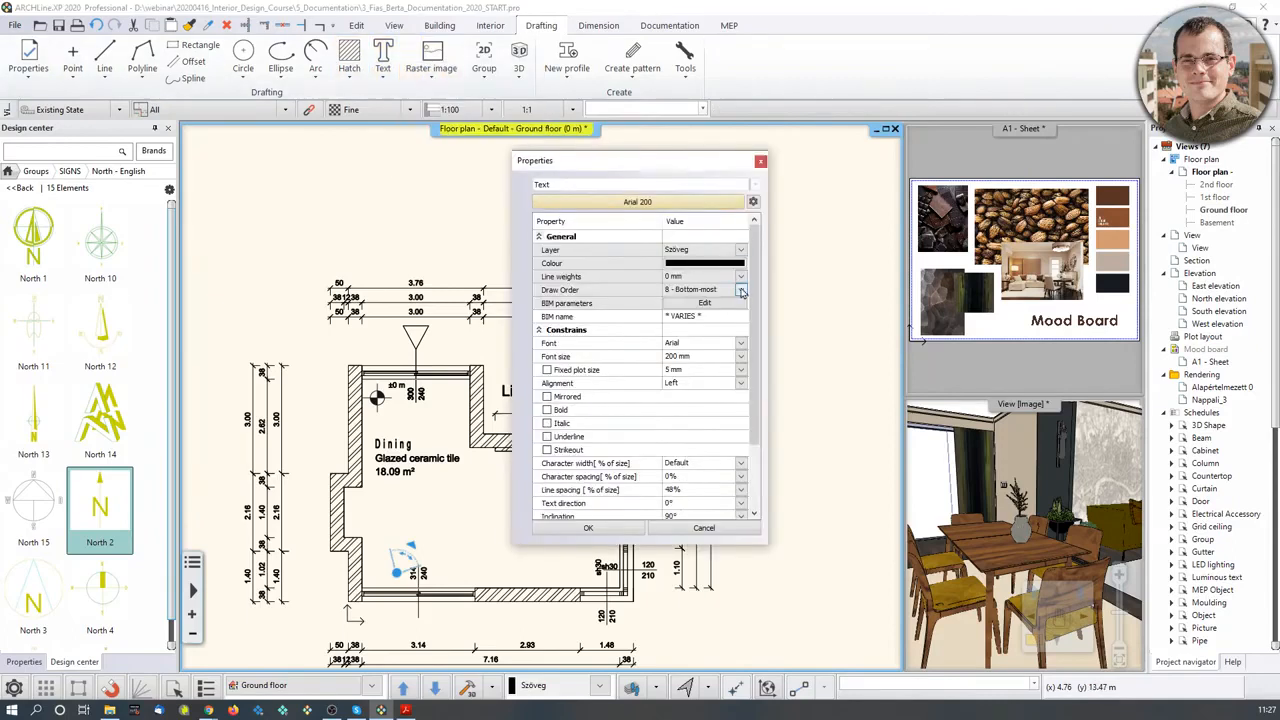
left_click(760, 162)
left_click(381, 78)
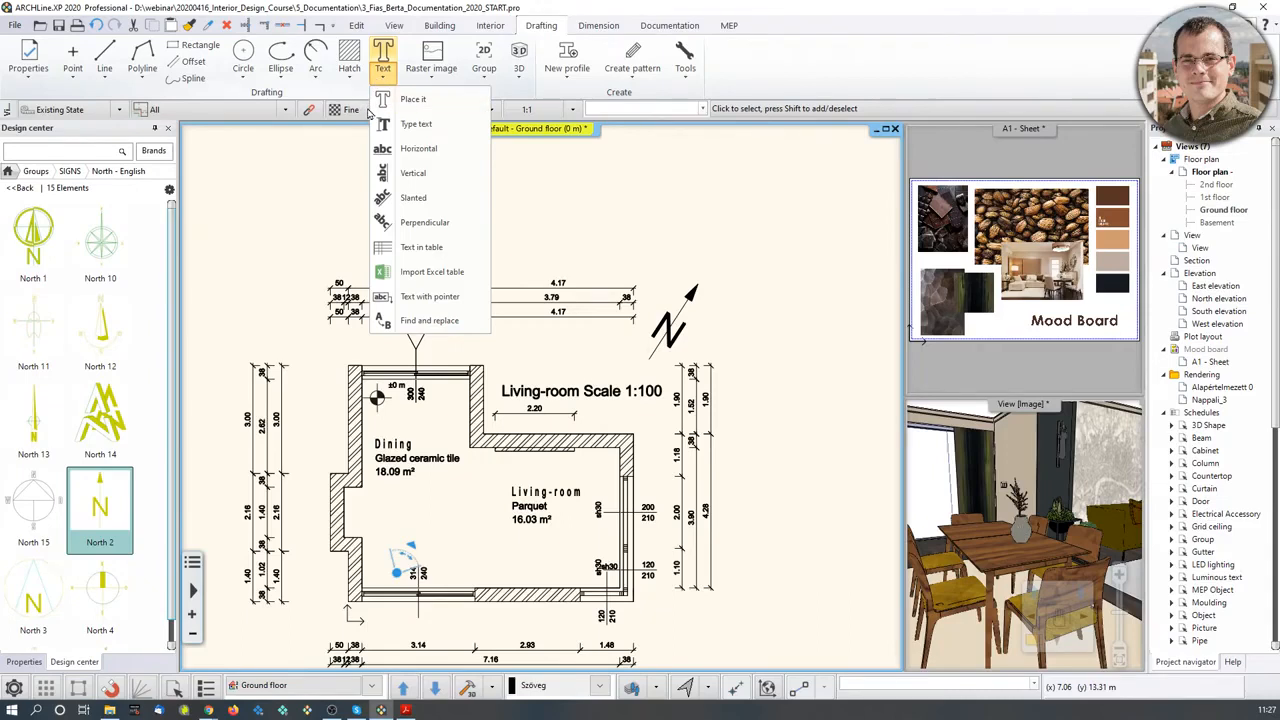
left_click(405, 100)
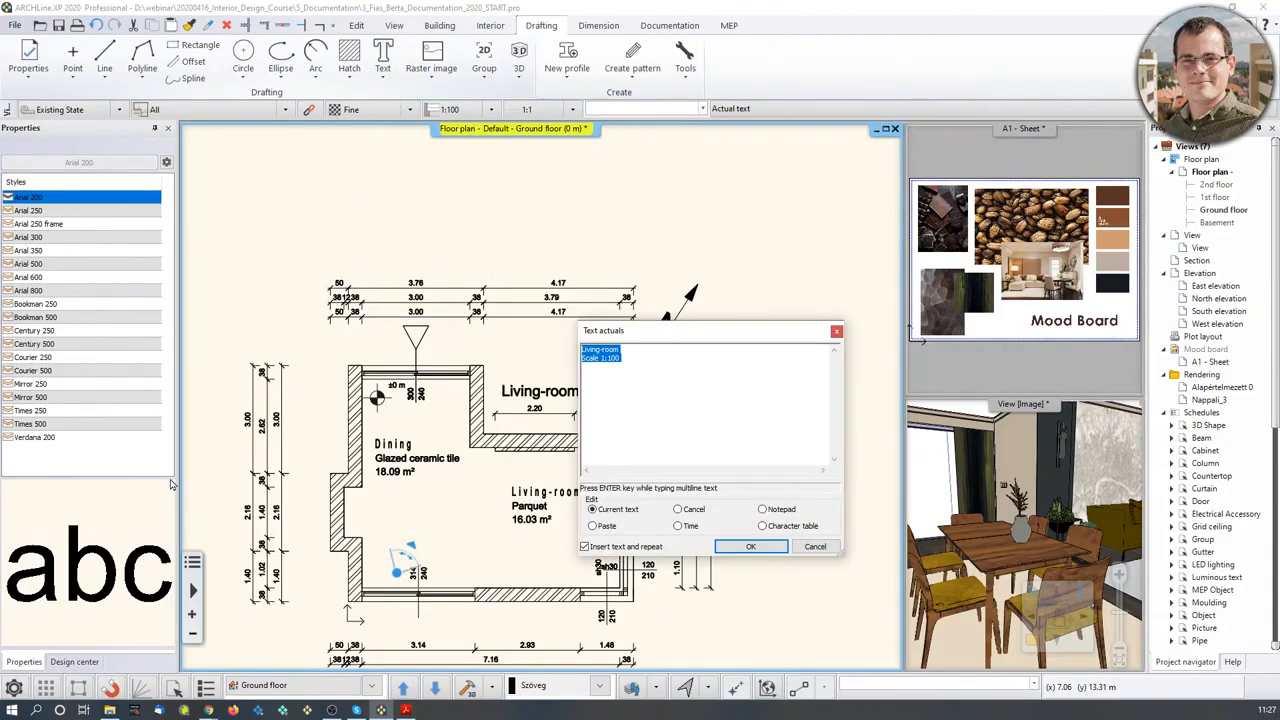
left_click(828, 548)
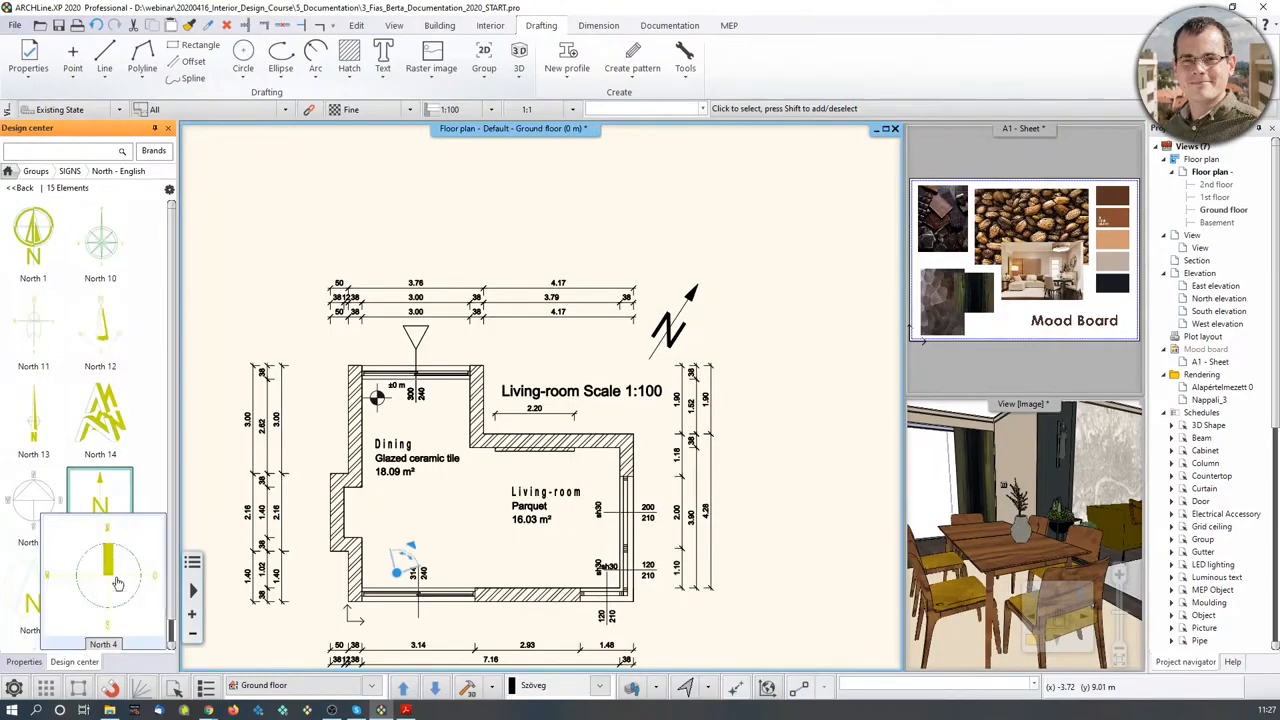
- Try placing text with the Arial 250 frame style, then abandon it
left_click(383, 58)
left_click(735, 548)
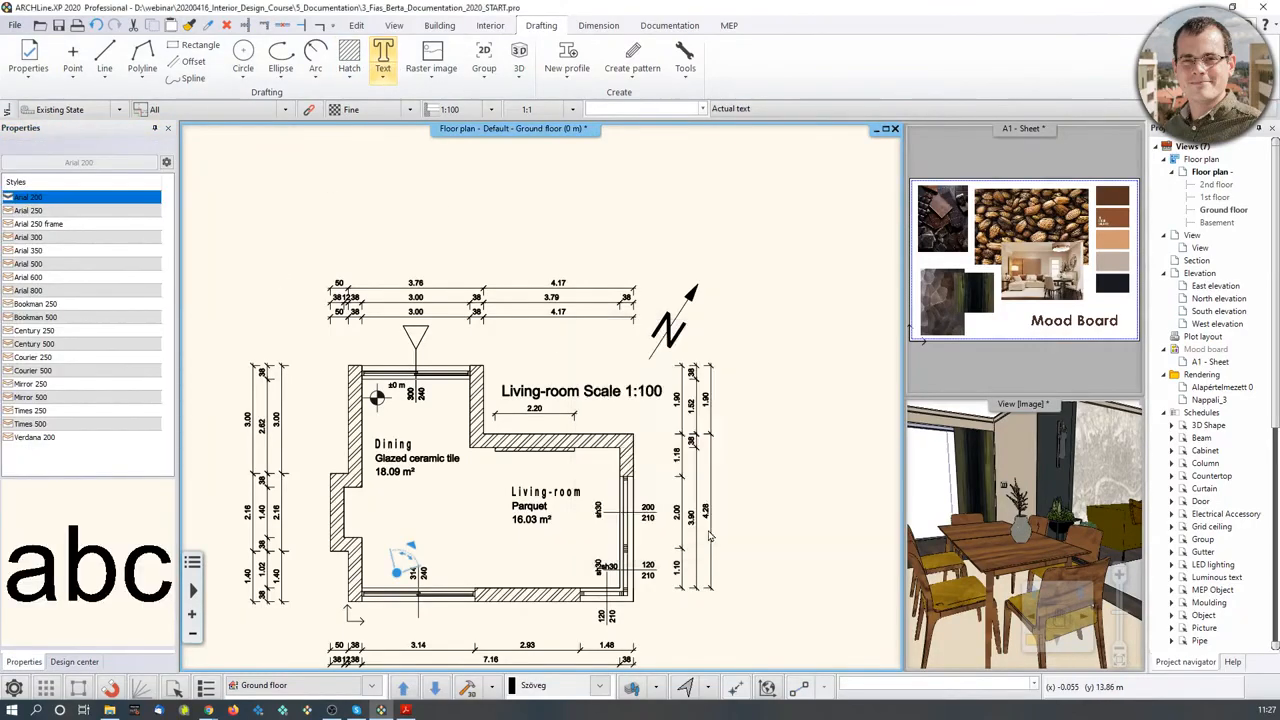
left_click(46, 224)
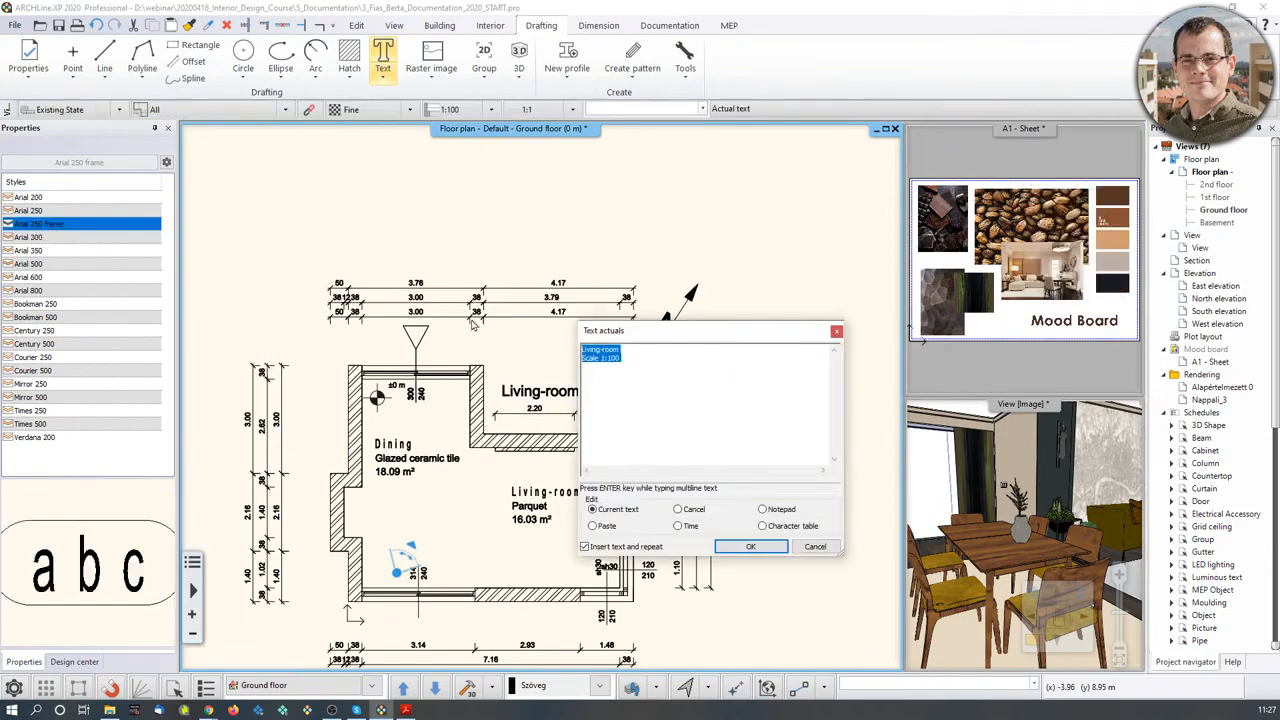
left_click(836, 331)
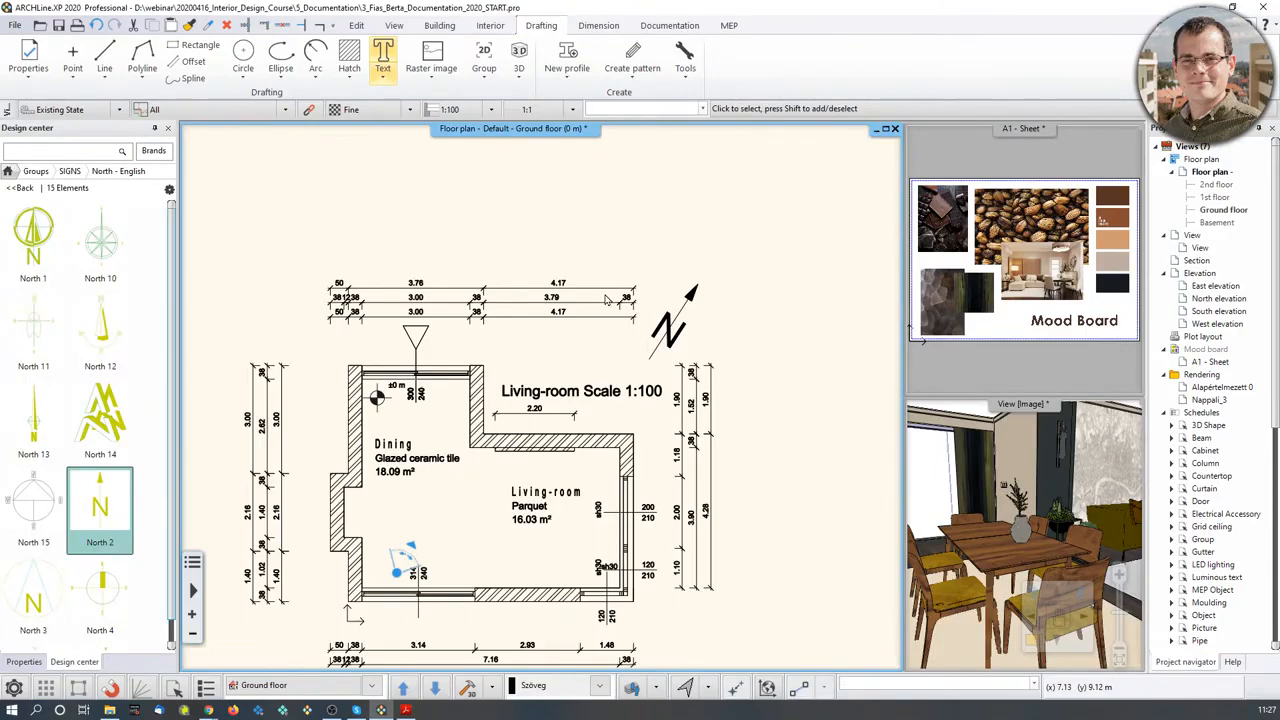
middle_click_drag(584, 399, 619, 329)
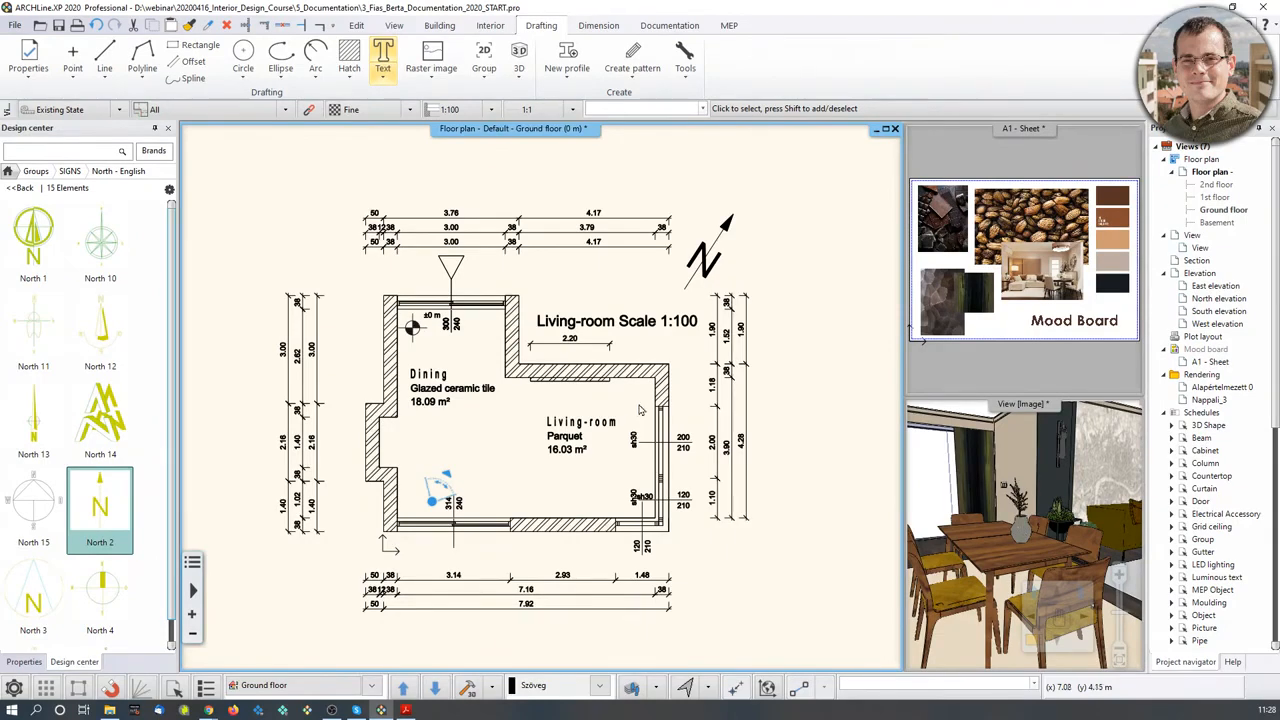
left_click(1064, 480)
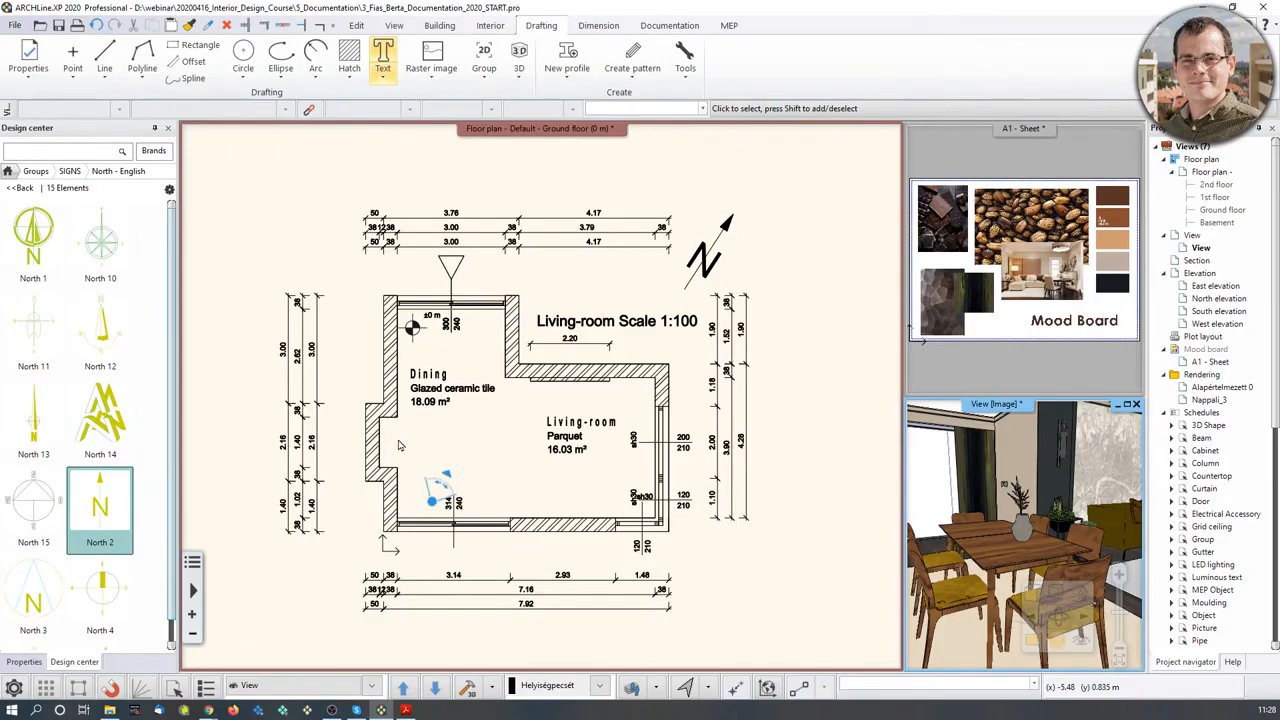
- Turn on the curtain, decor, furniture and lighting layers in Layer walk
left_click(631, 690)
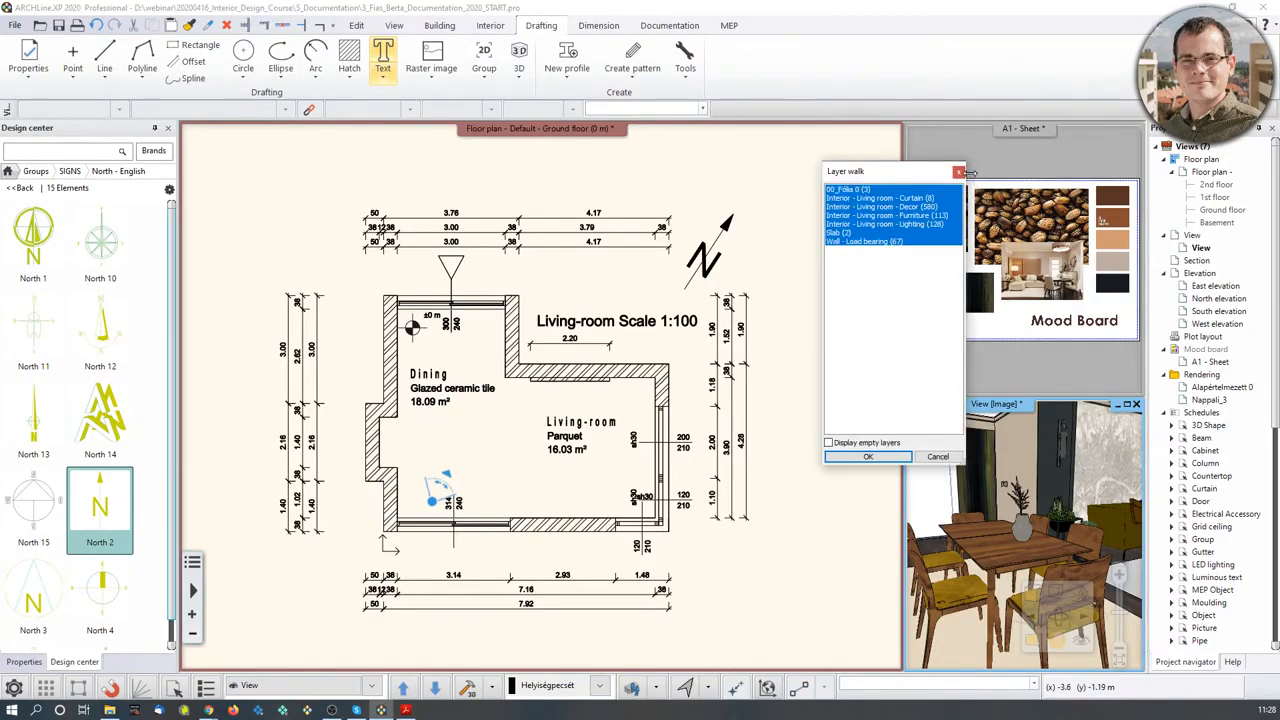
left_click(875, 458)
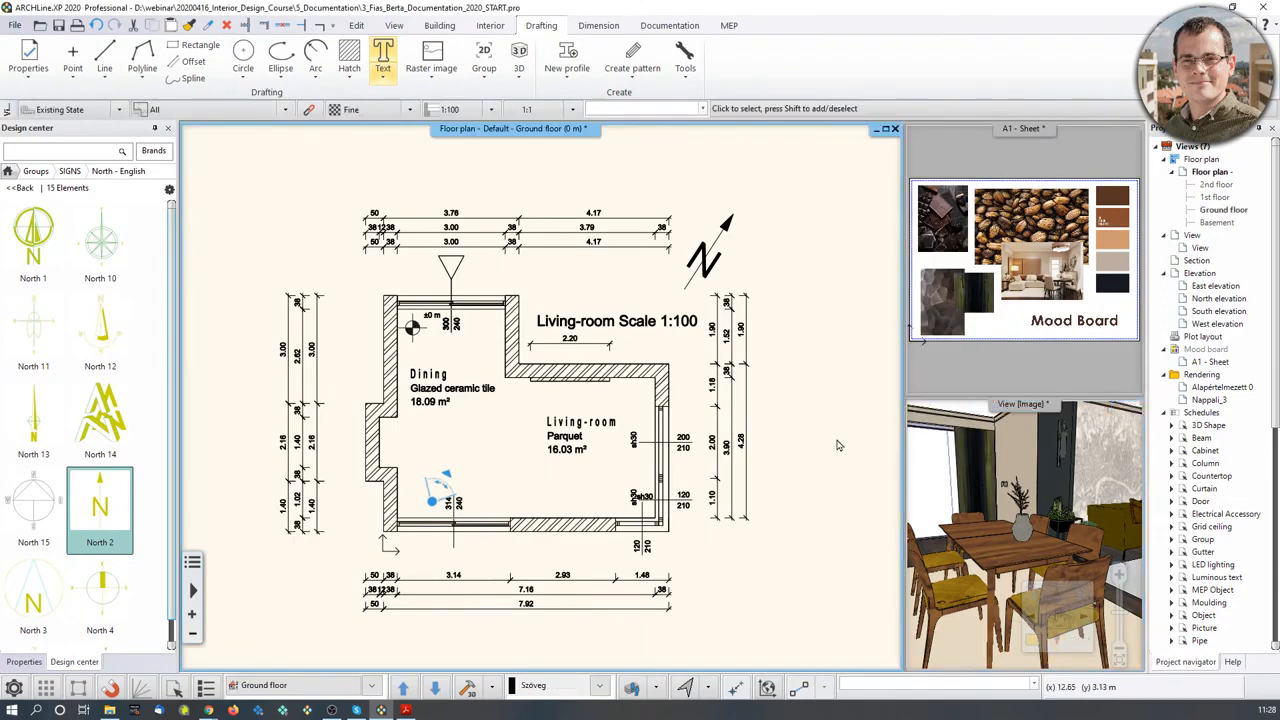
left_click(631, 690)
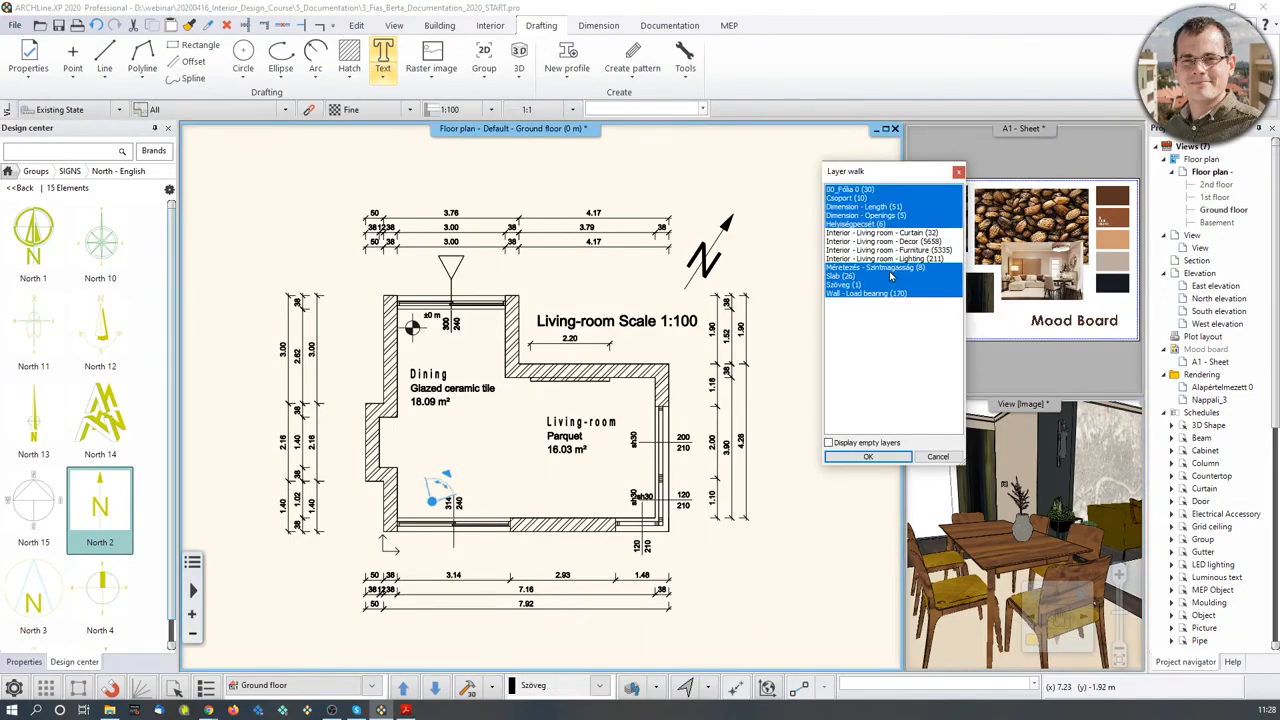
left_click_drag(890, 268, 892, 233)
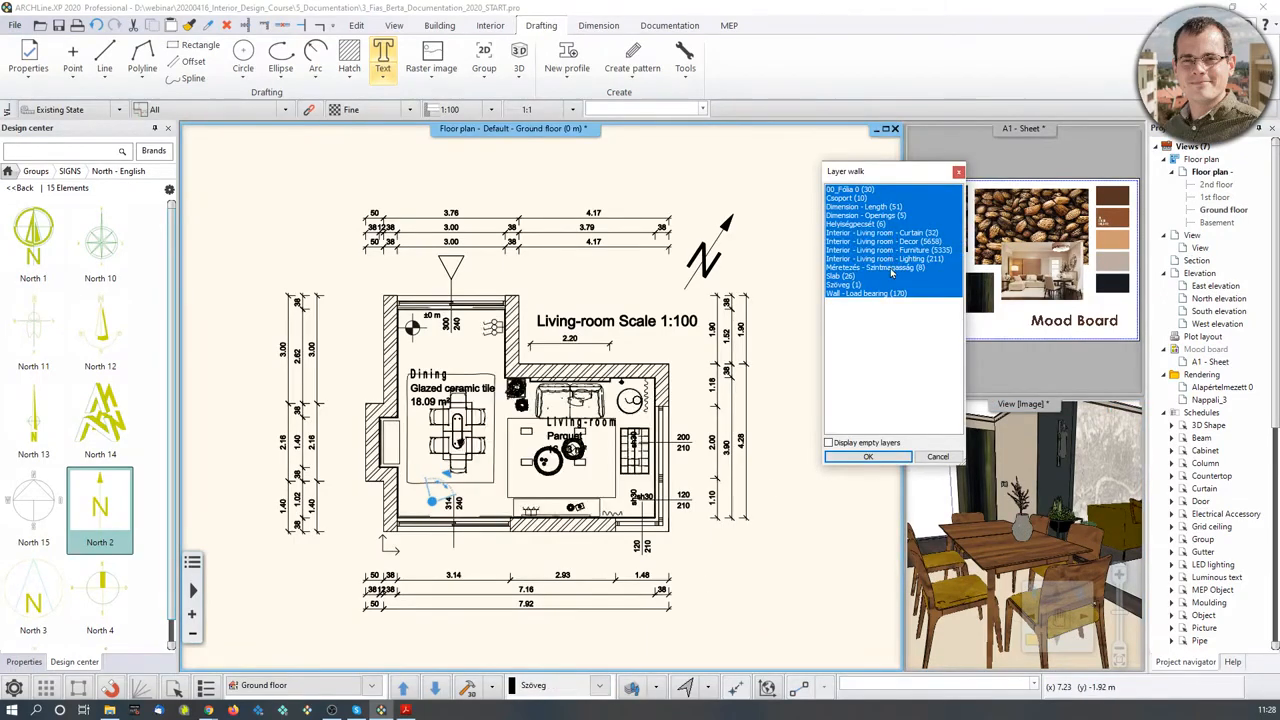
left_click(868, 456)
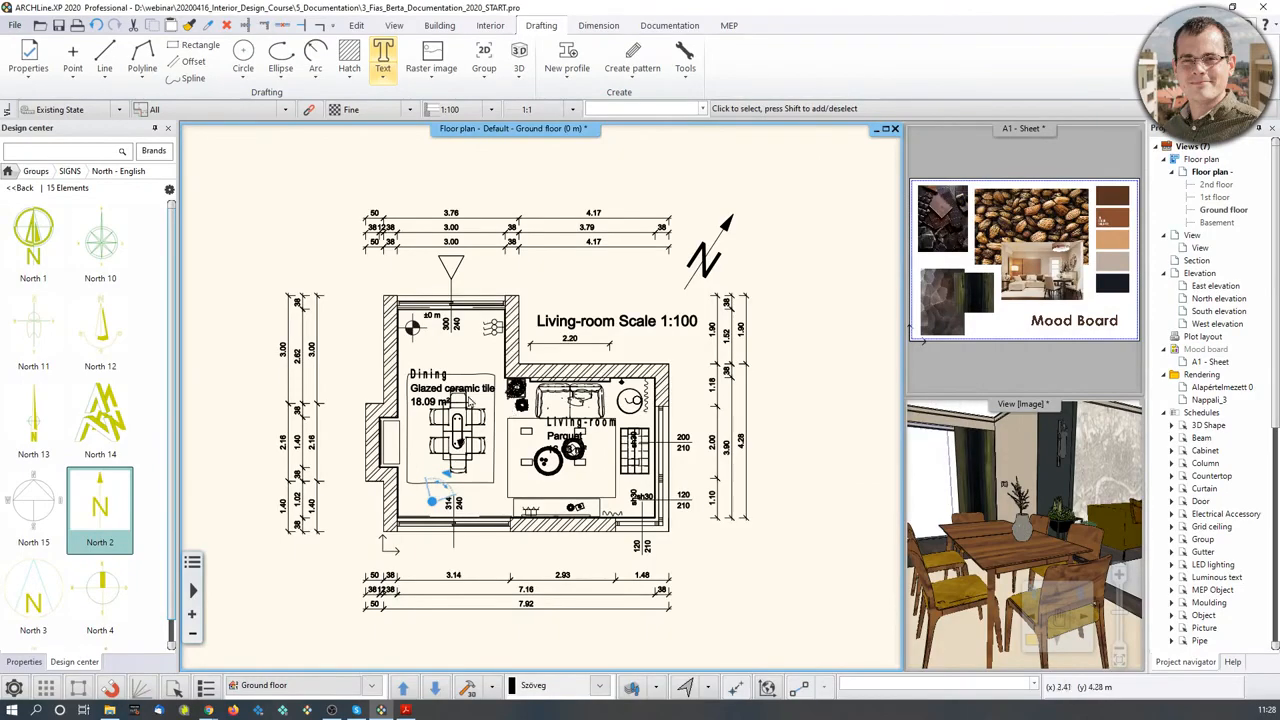
- Move the Dining room label higher within its room
scroll(468, 400, "up", 5)
left_click(508, 418)
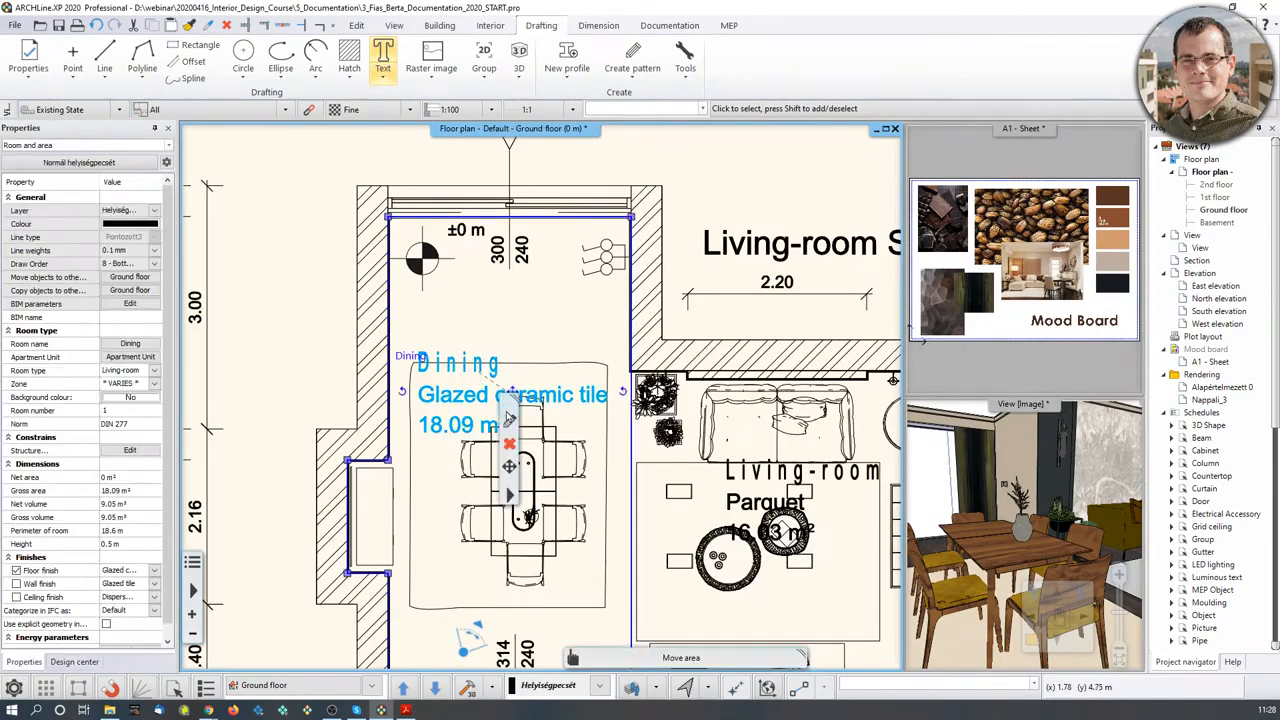
left_click(512, 394)
left_click(557, 403)
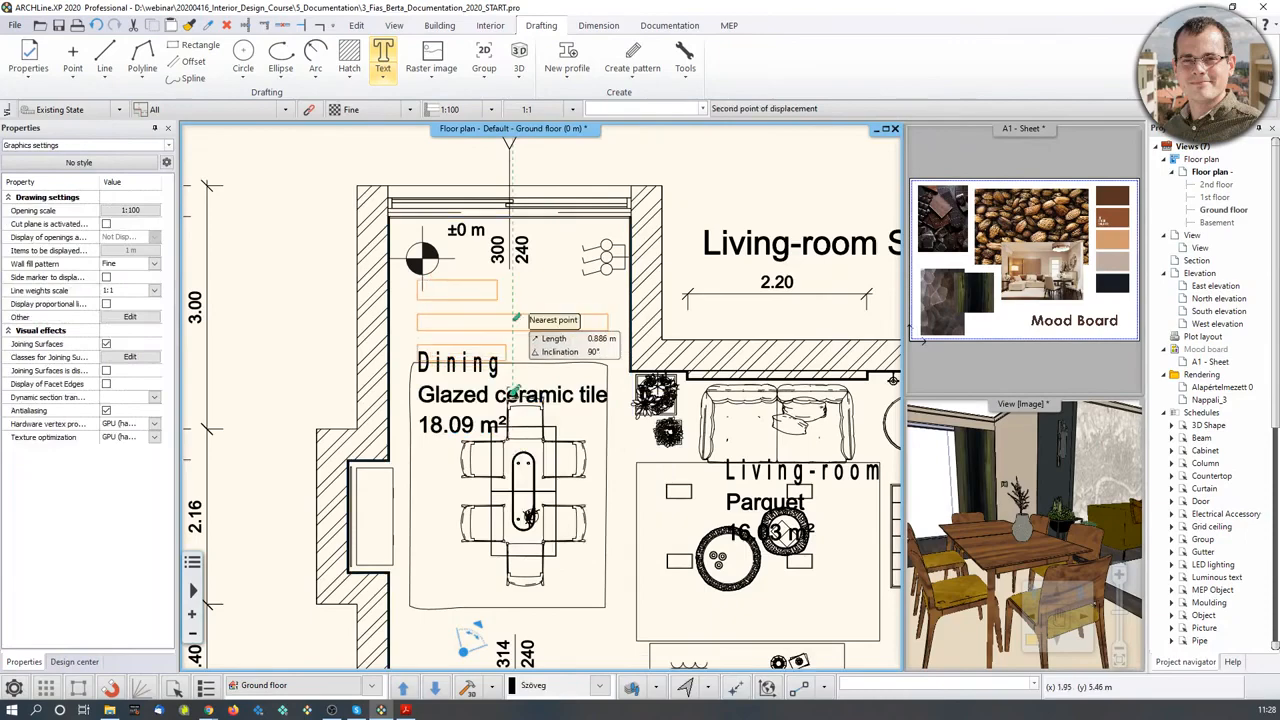
left_click(515, 319)
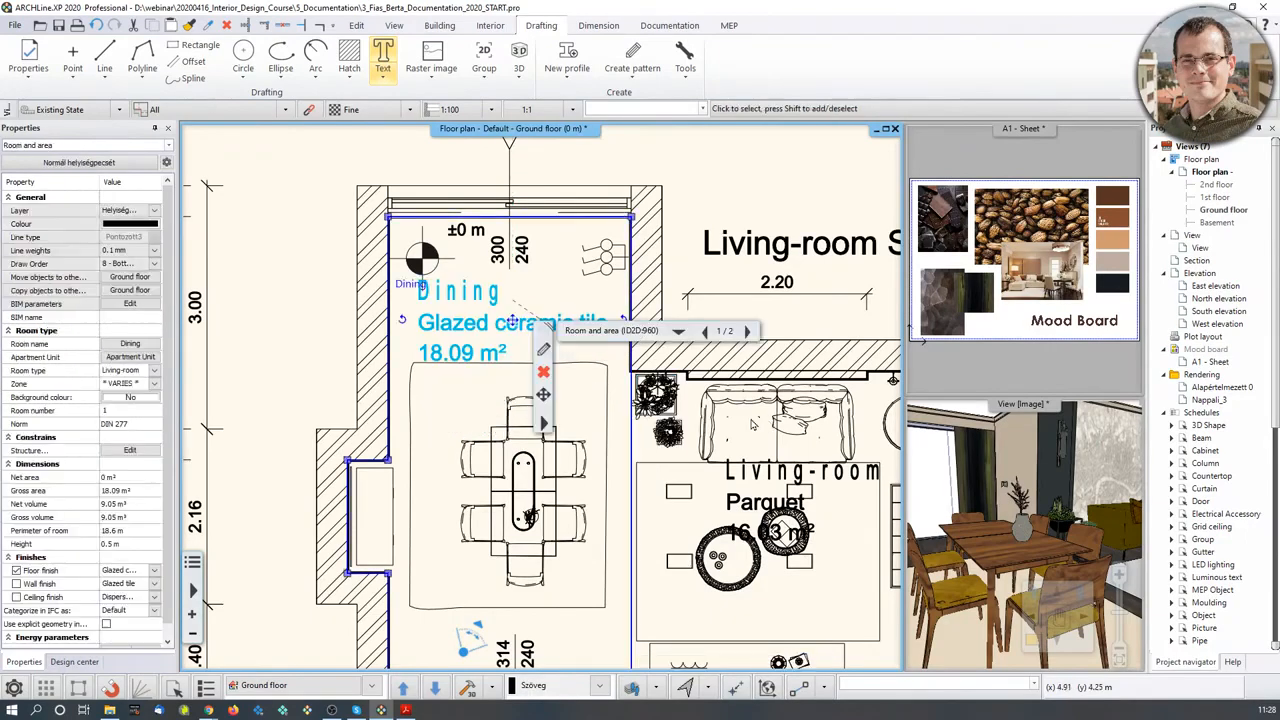
scroll(650, 390, "down", 4)
left_click(713, 254)
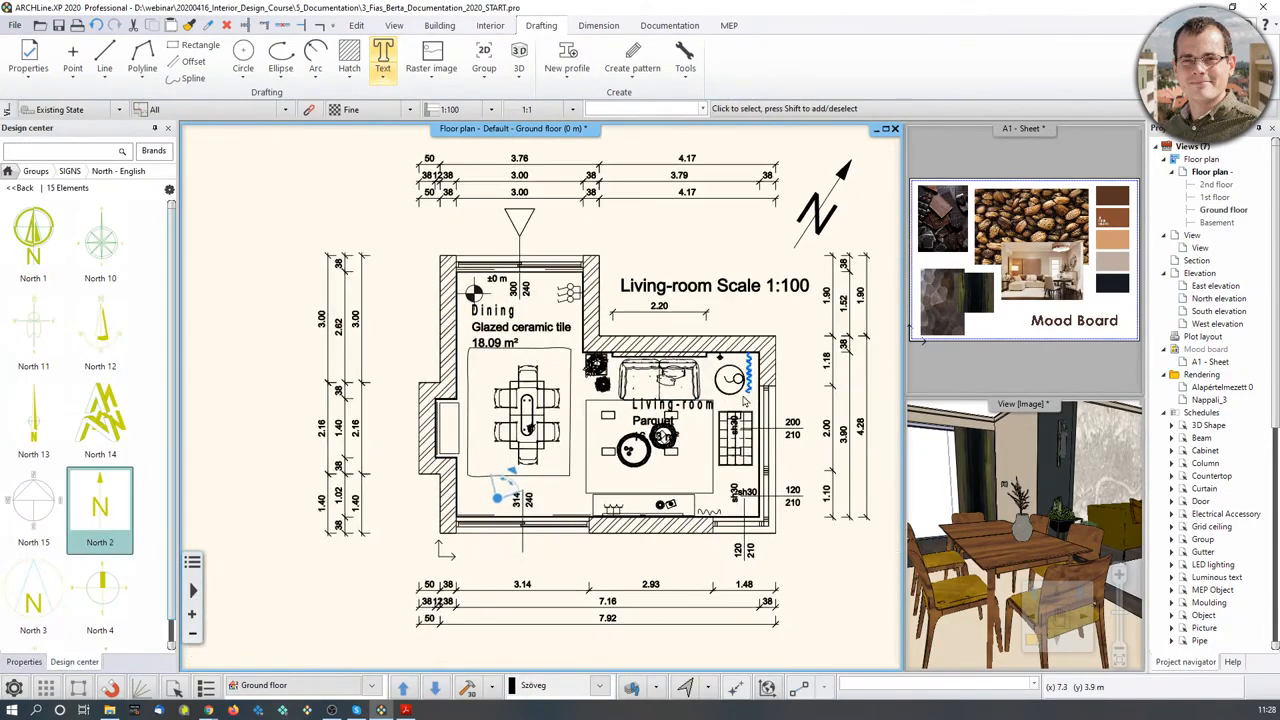
scroll(757, 420, "up", 3)
- Move the Living-room label lower over the rug, then go to File > Print
left_click(575, 398)
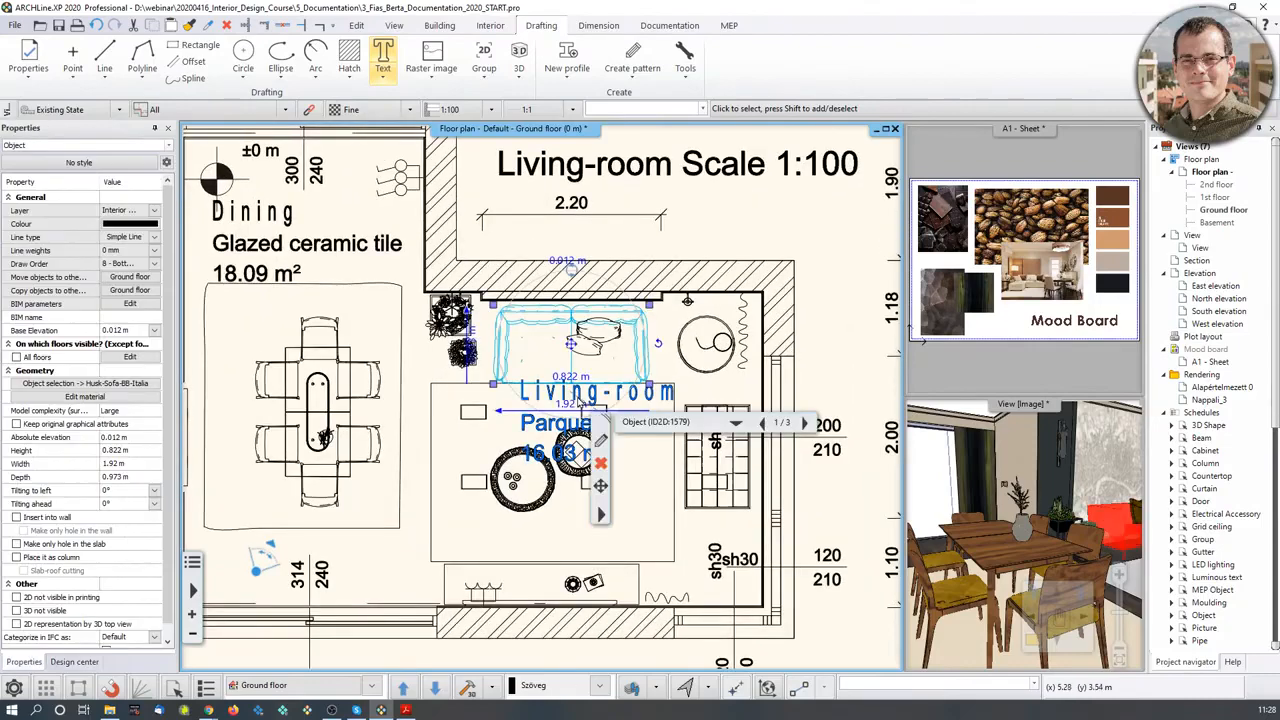
left_click(597, 421)
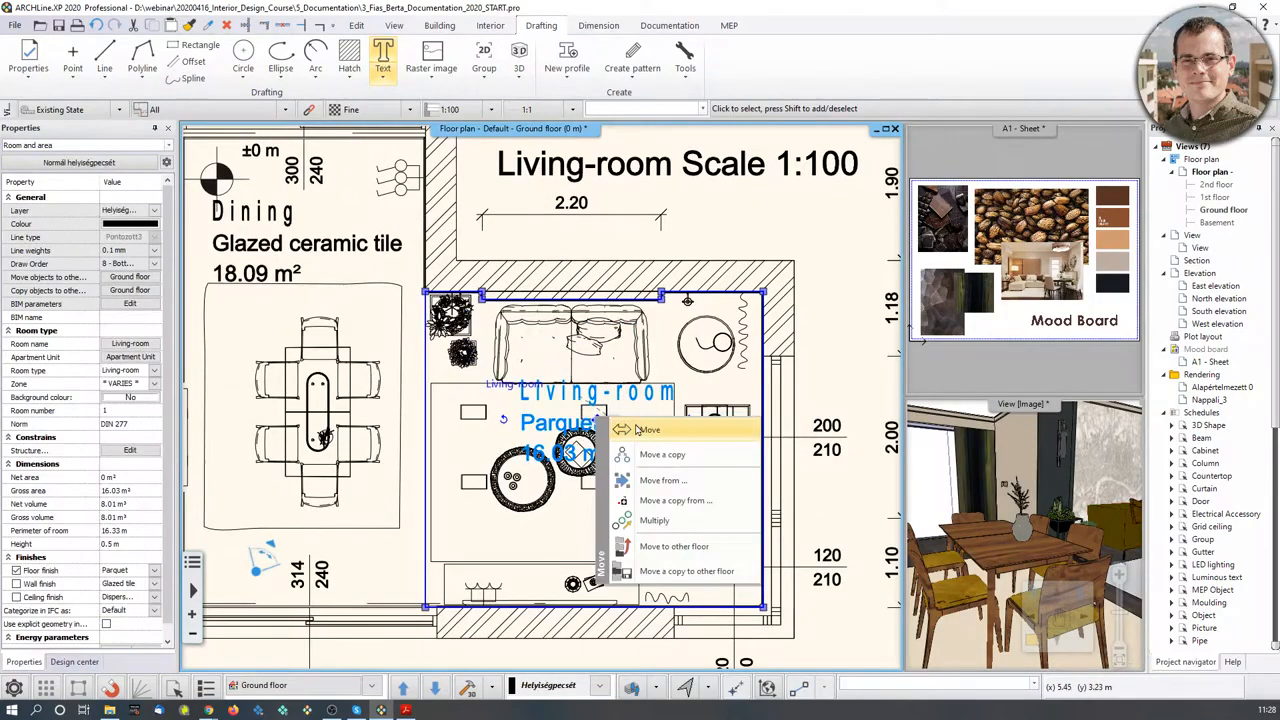
left_click(634, 428)
middle_click_drag(616, 531, 569, 455)
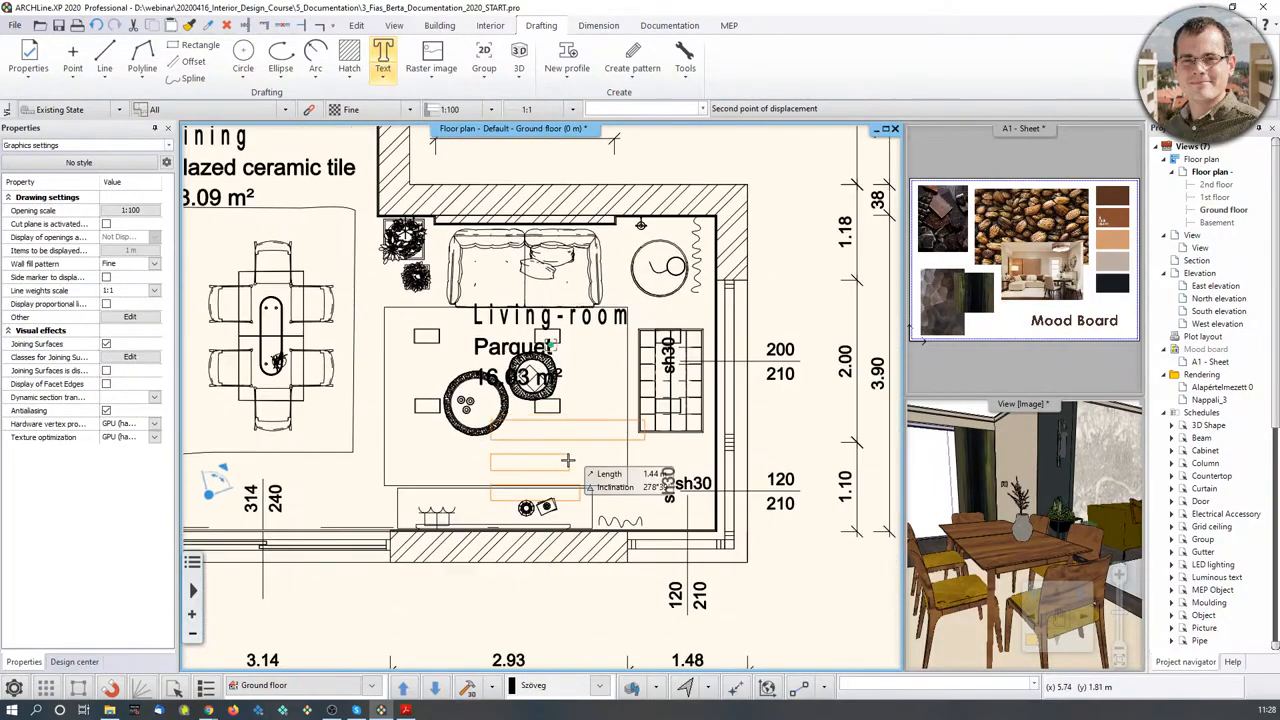
left_click(569, 457)
key("Escape")
scroll(487, 340, "down", 3)
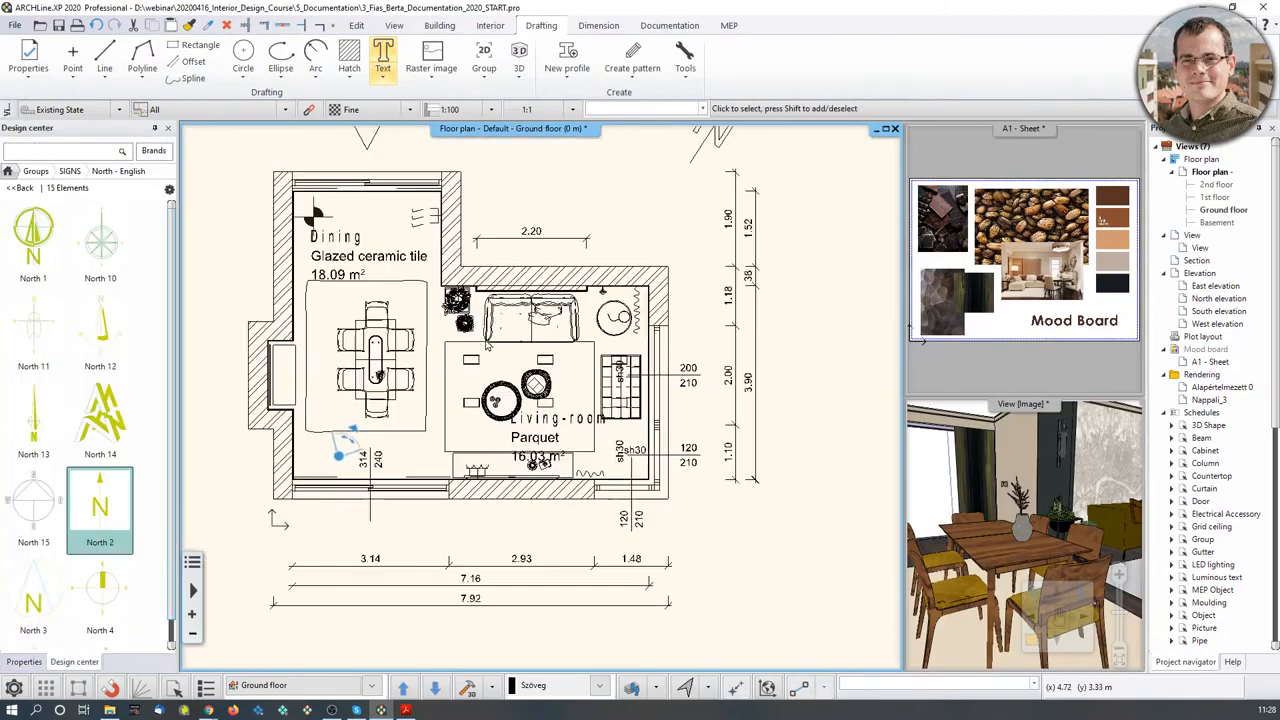
middle_click_drag(345, 136, 368, 232)
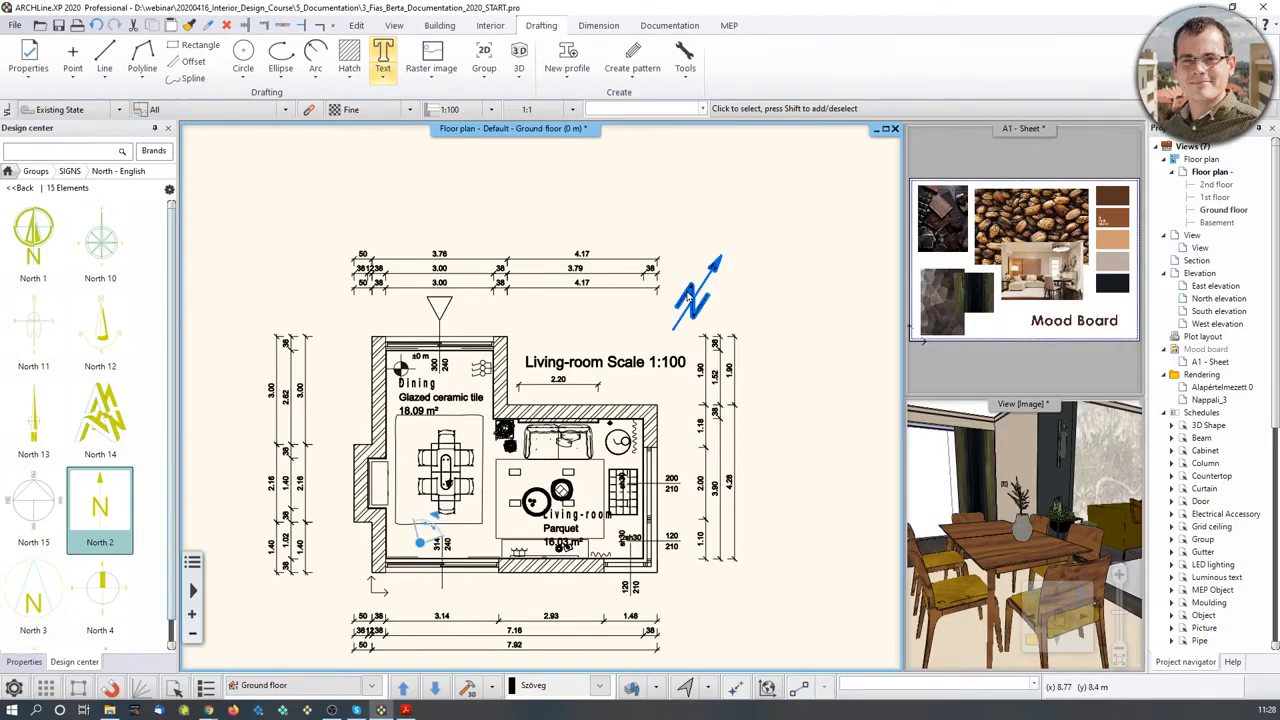
left_click(14, 26)
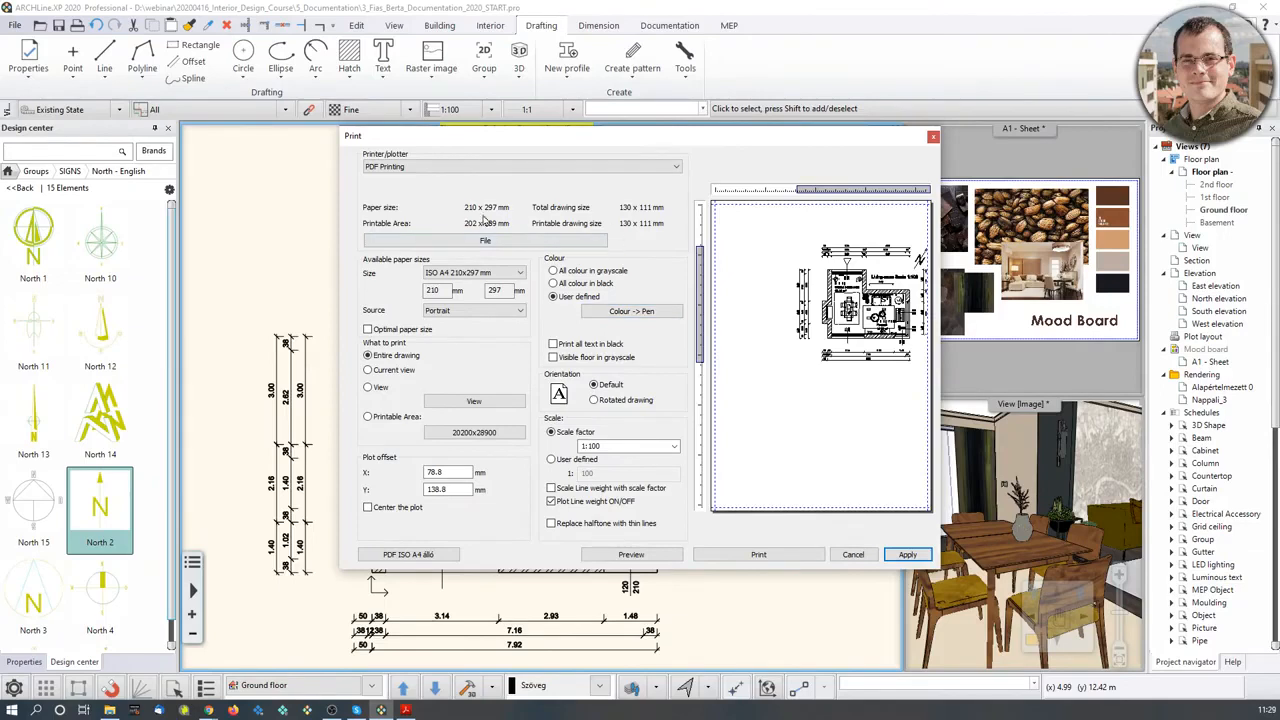
- Print with PDF Printing to Floor_plan.pdf in the 5_Documentation folder
left_click(677, 167)
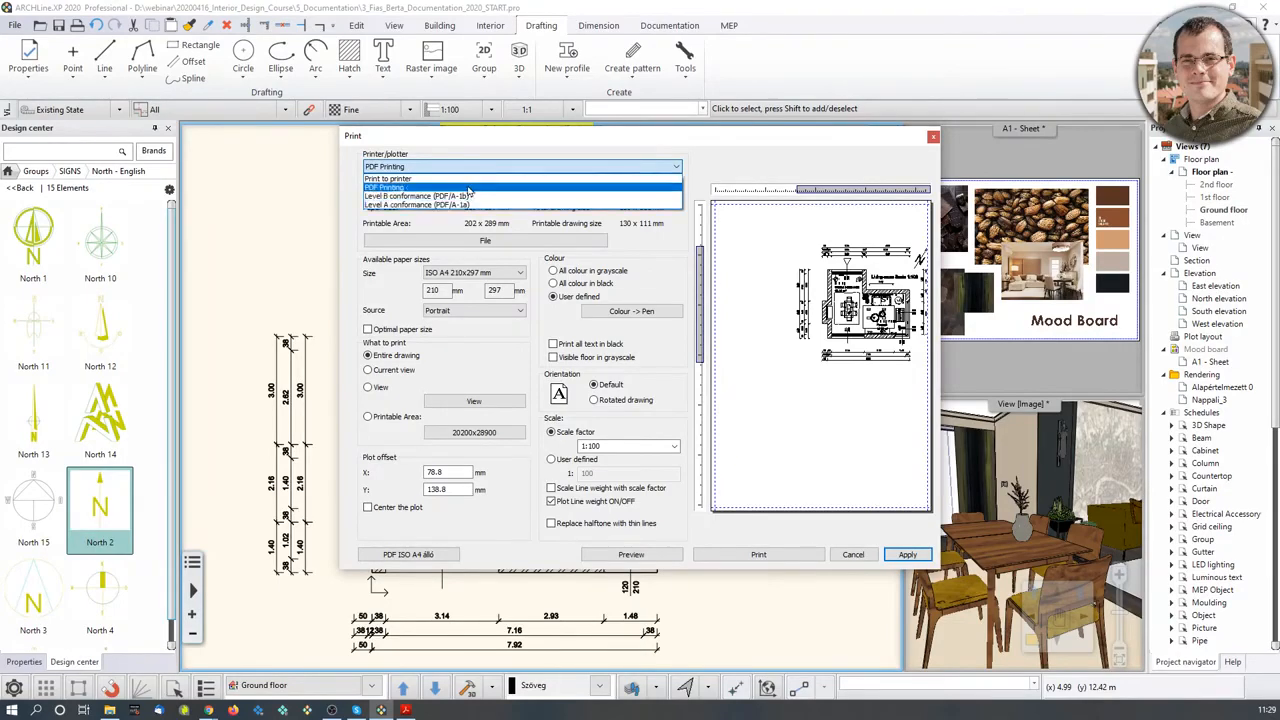
left_click(408, 188)
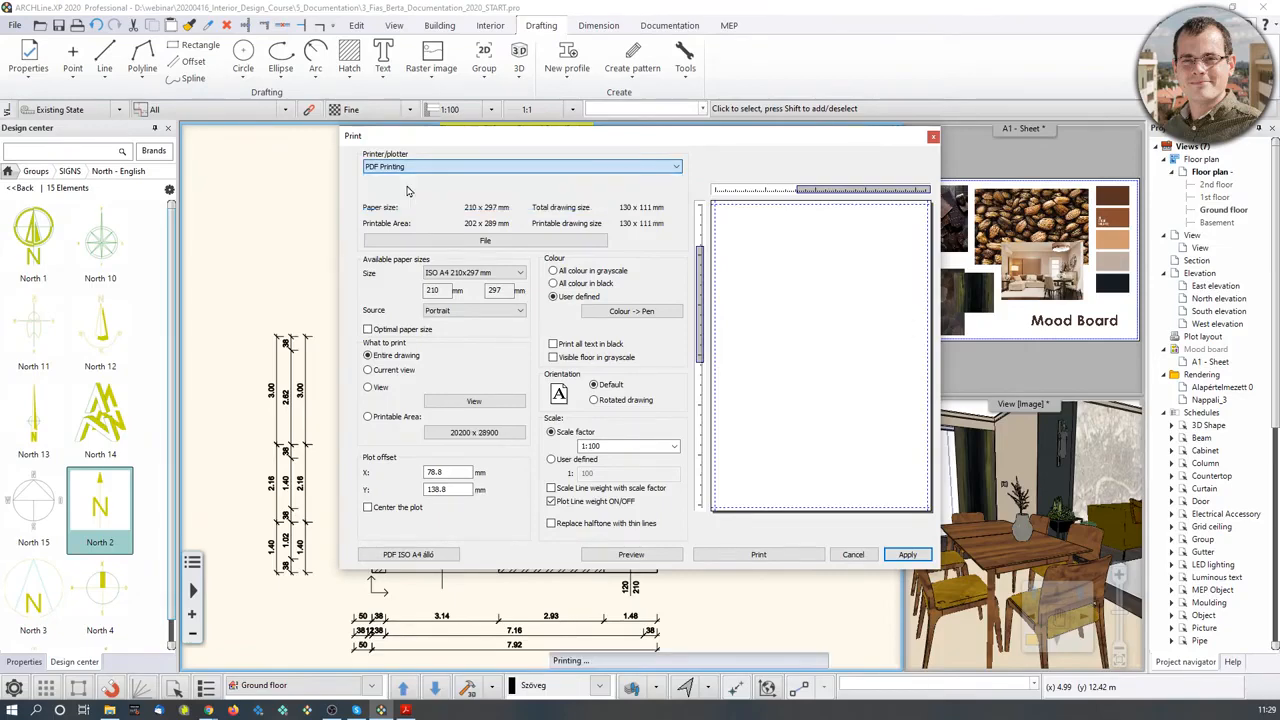
left_click(484, 243)
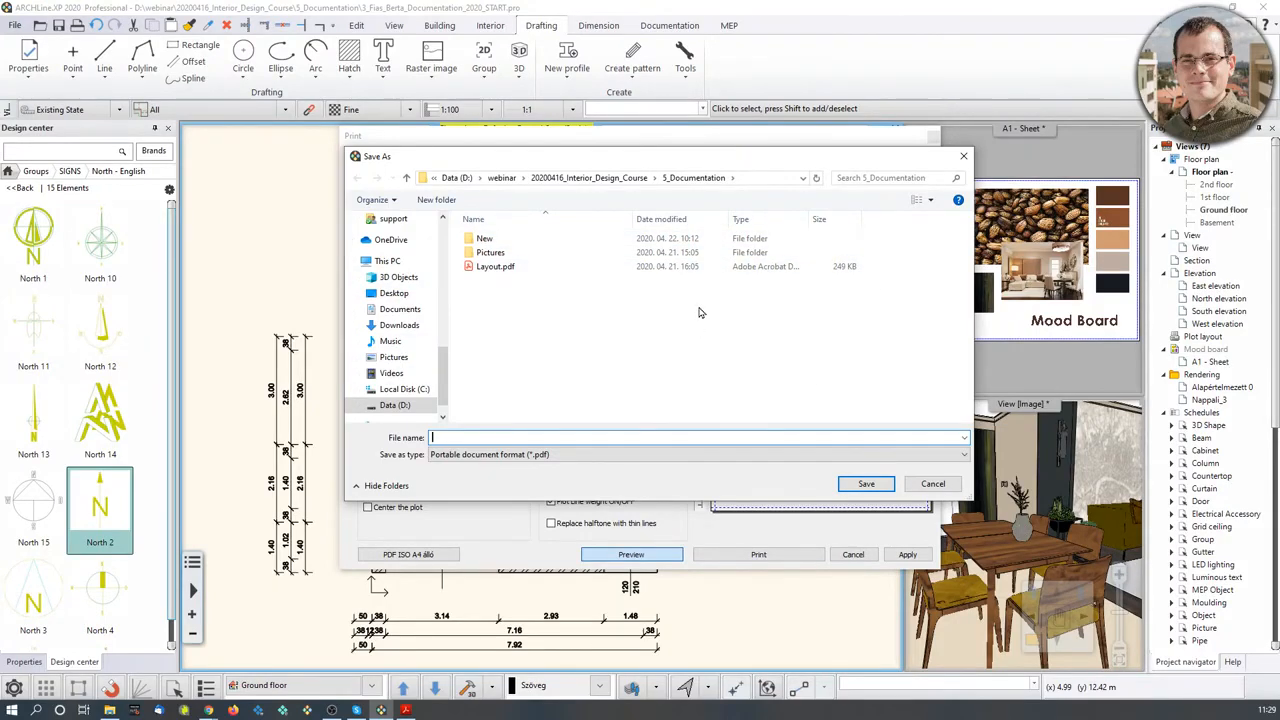
type("Floor_plan")
left_click(866, 483)
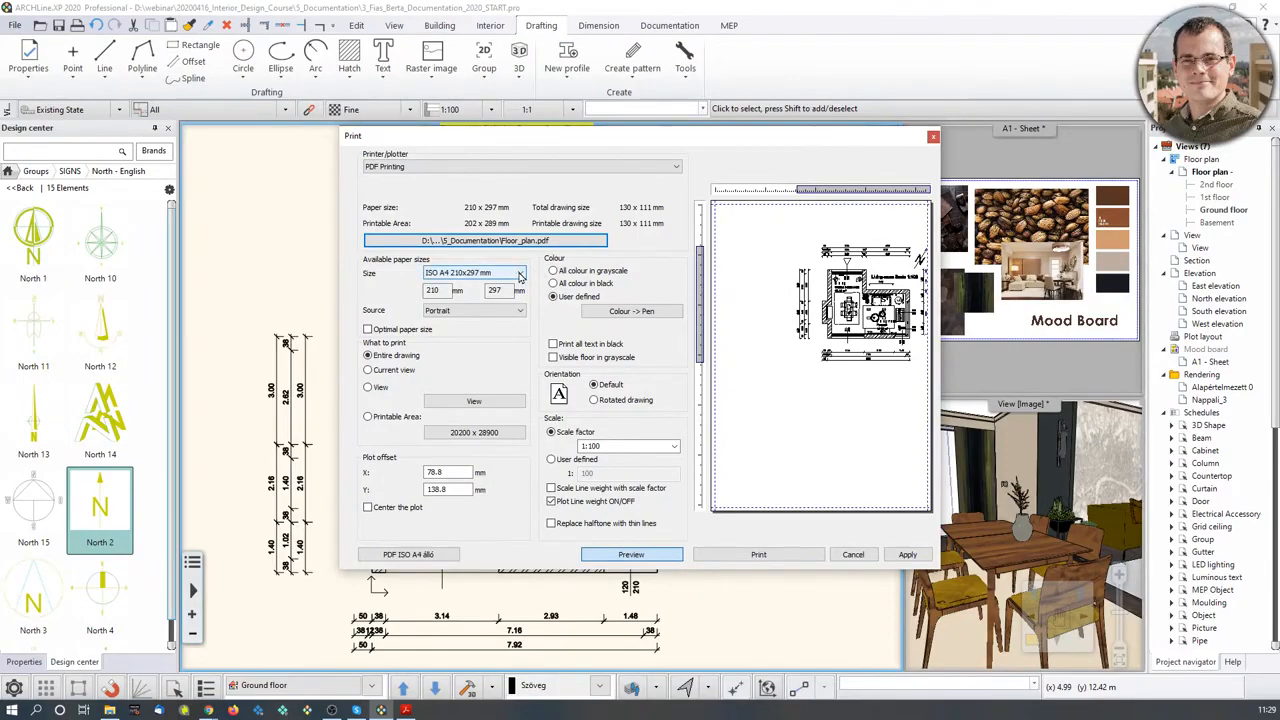
- Choose ISO A3 paper in Landscape at a 1:50 scale and apply the settings
left_click(519, 274)
left_click(457, 301)
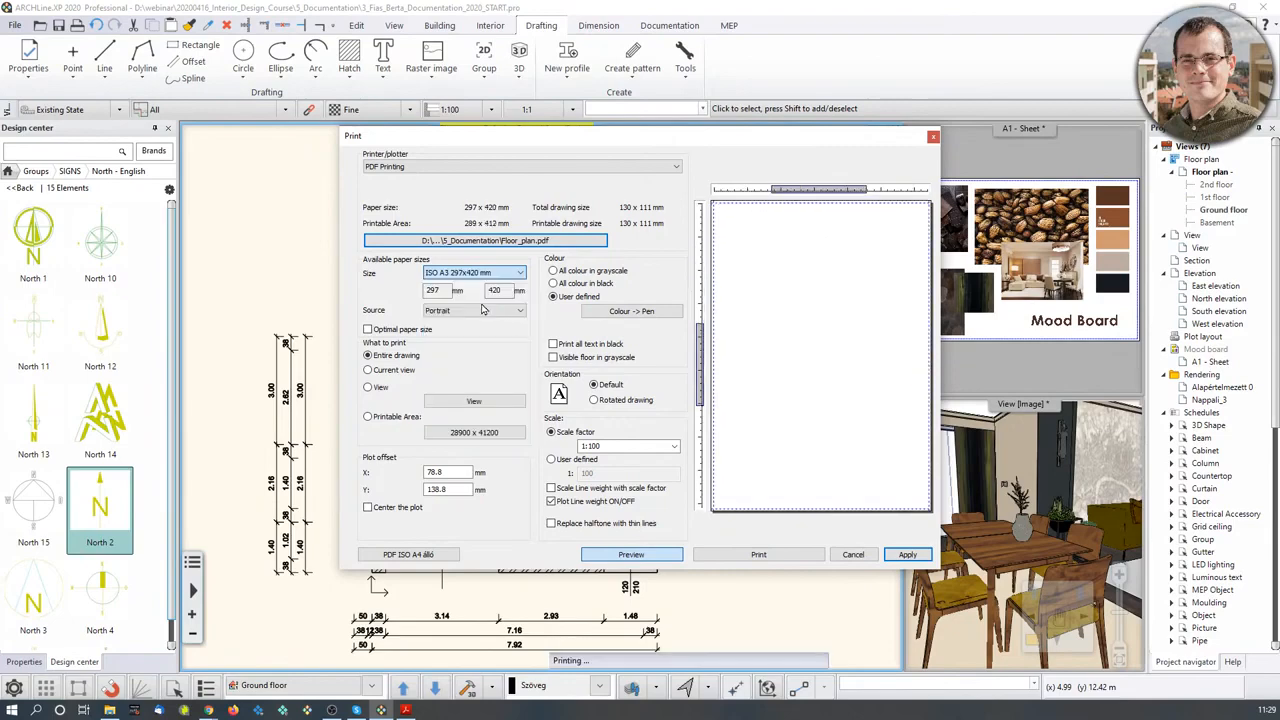
left_click(519, 311)
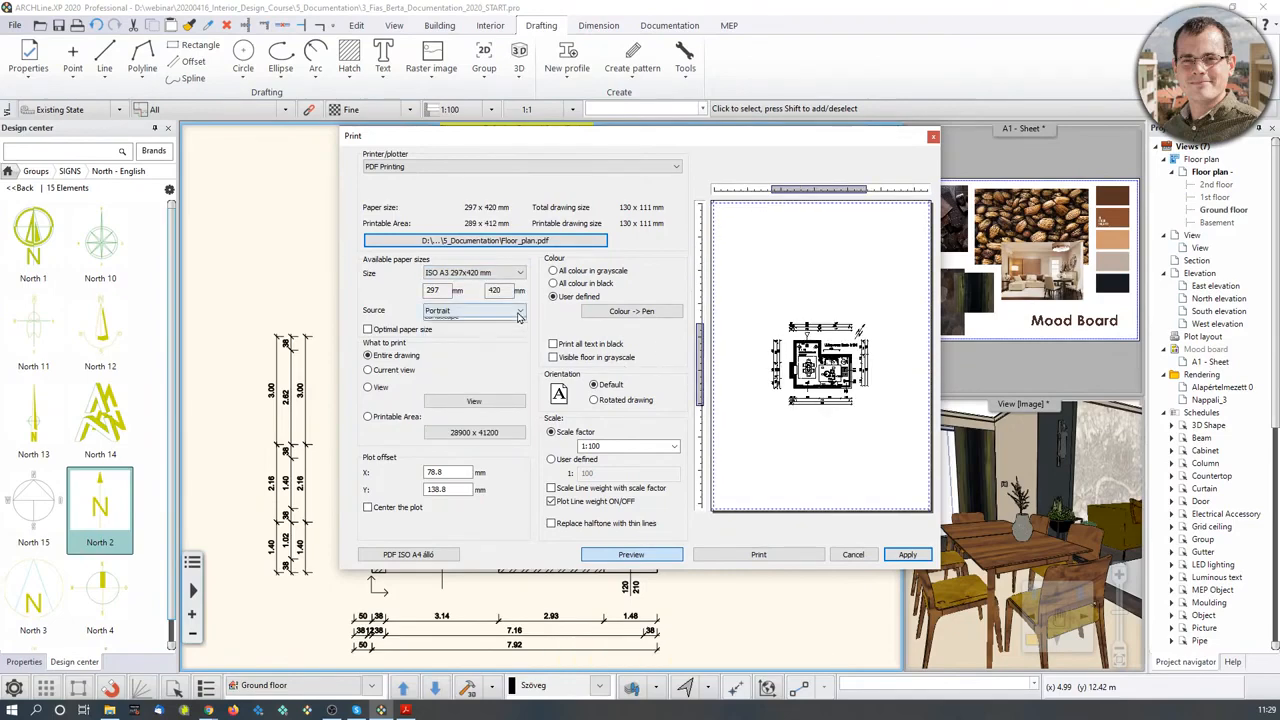
left_click(517, 334)
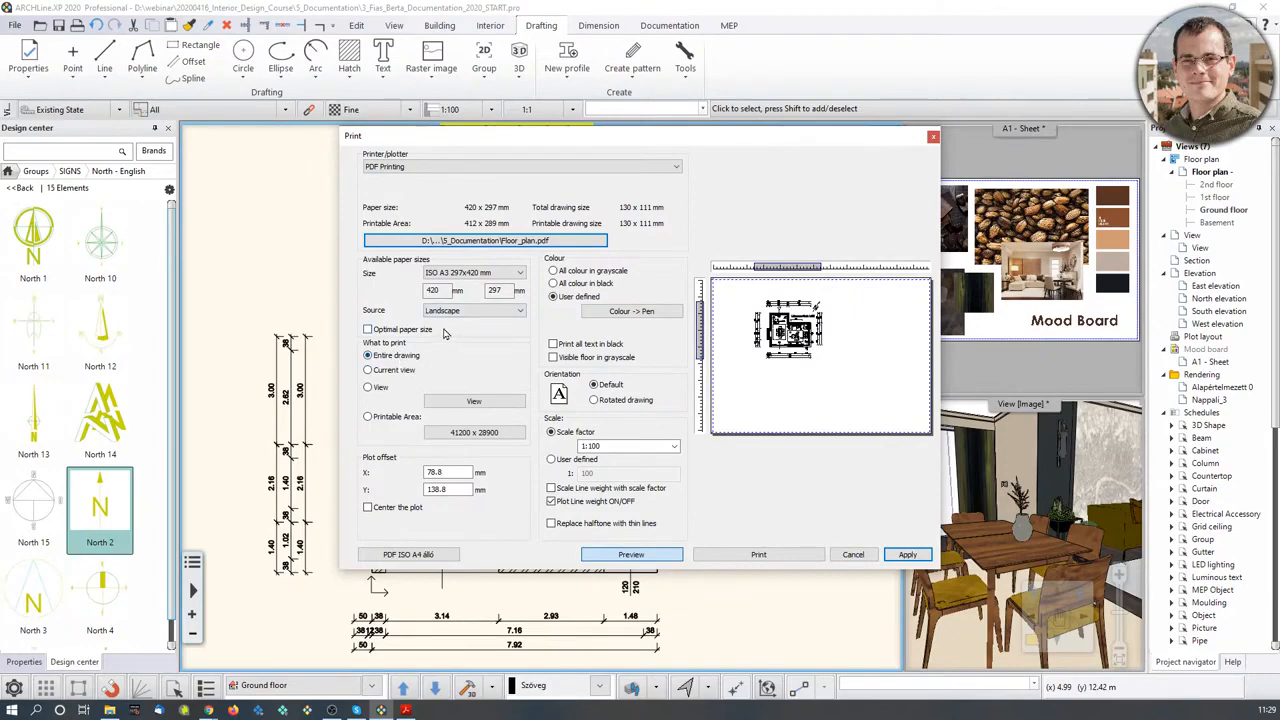
left_click(675, 447)
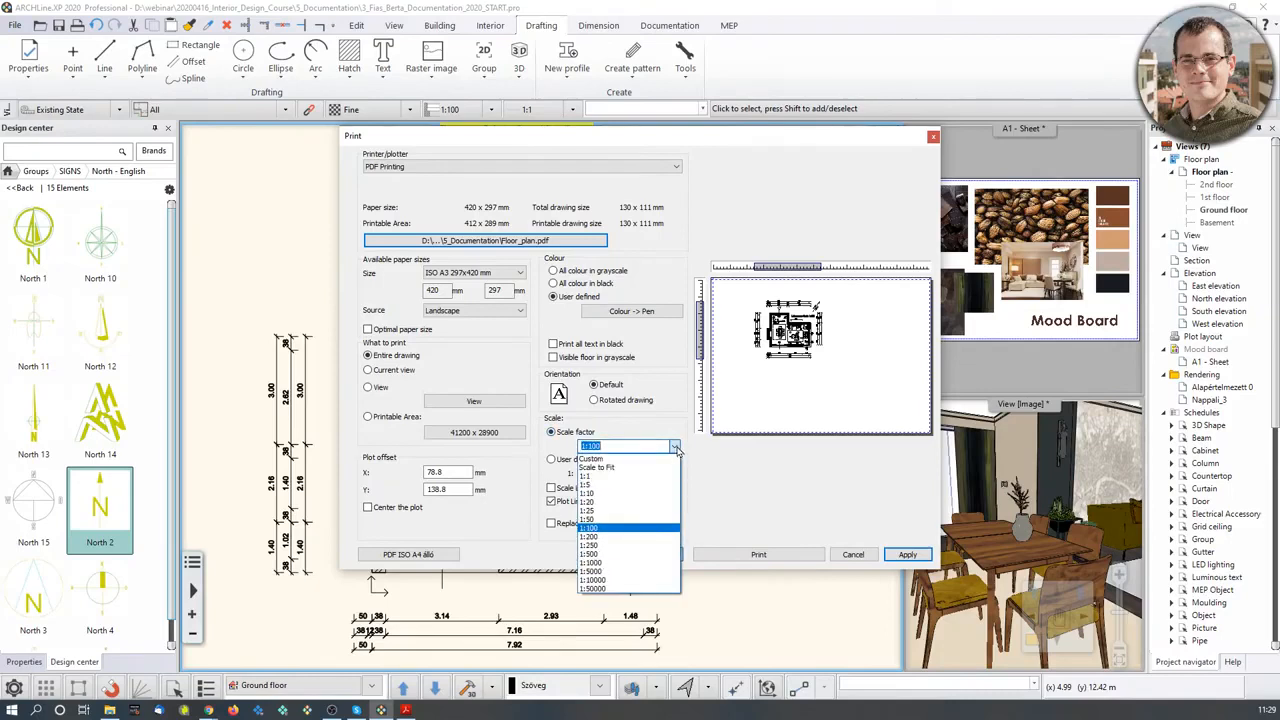
left_click(620, 467)
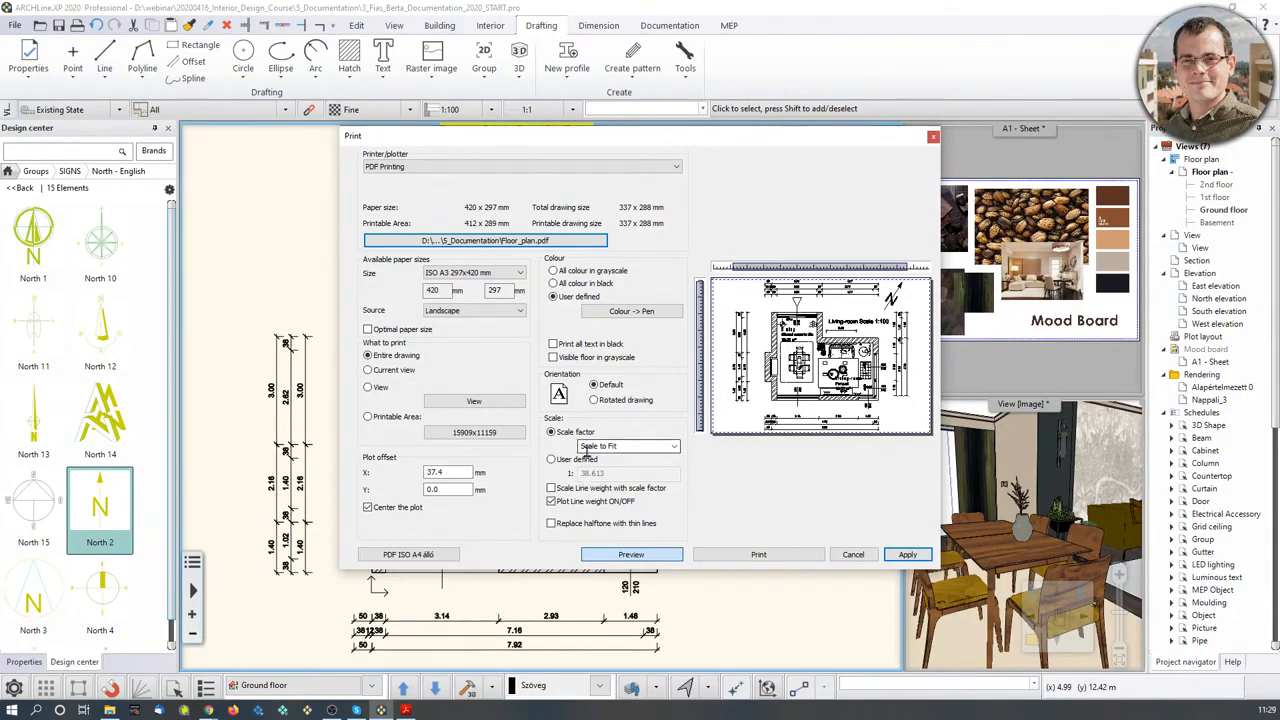
left_click(674, 448)
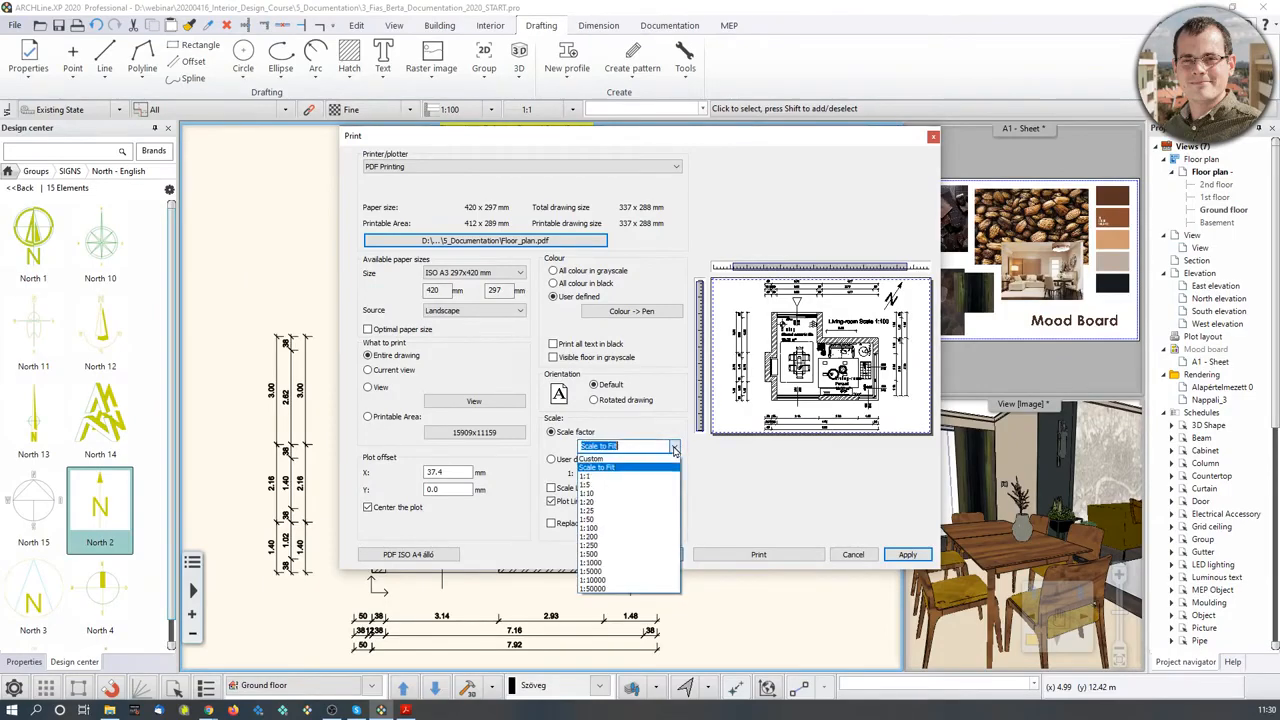
left_click(612, 520)
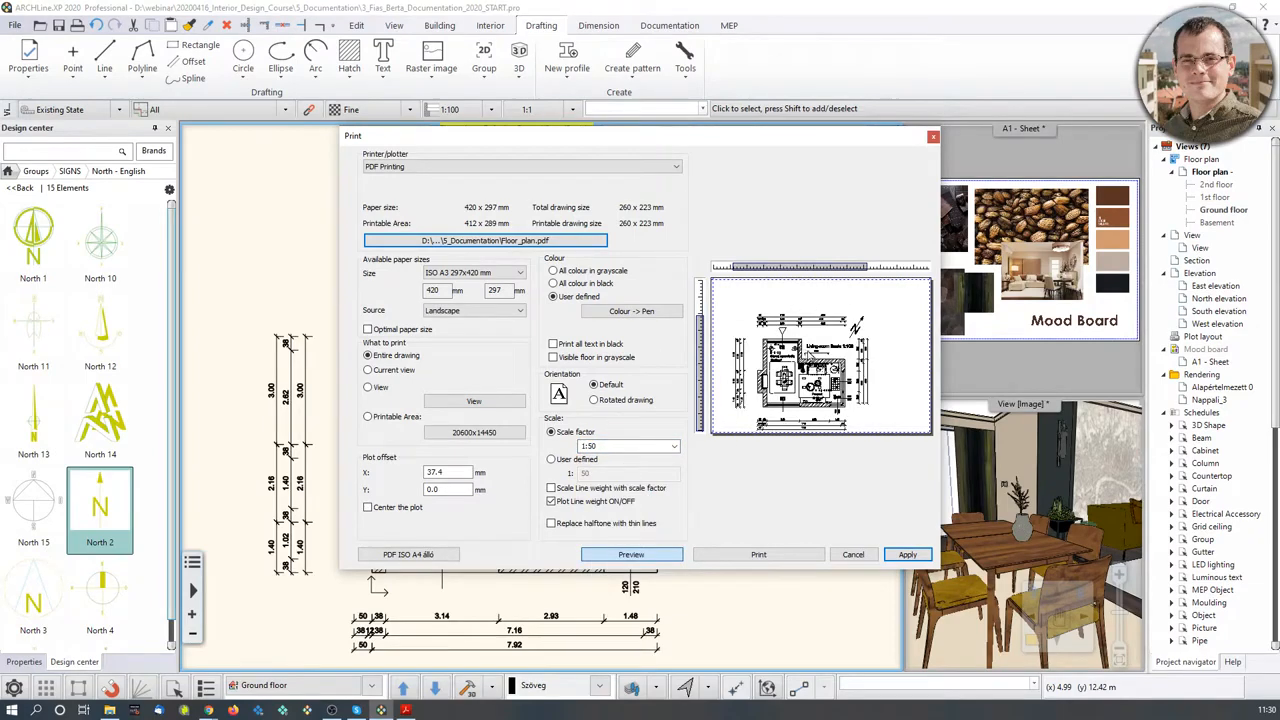
left_click(907, 554)
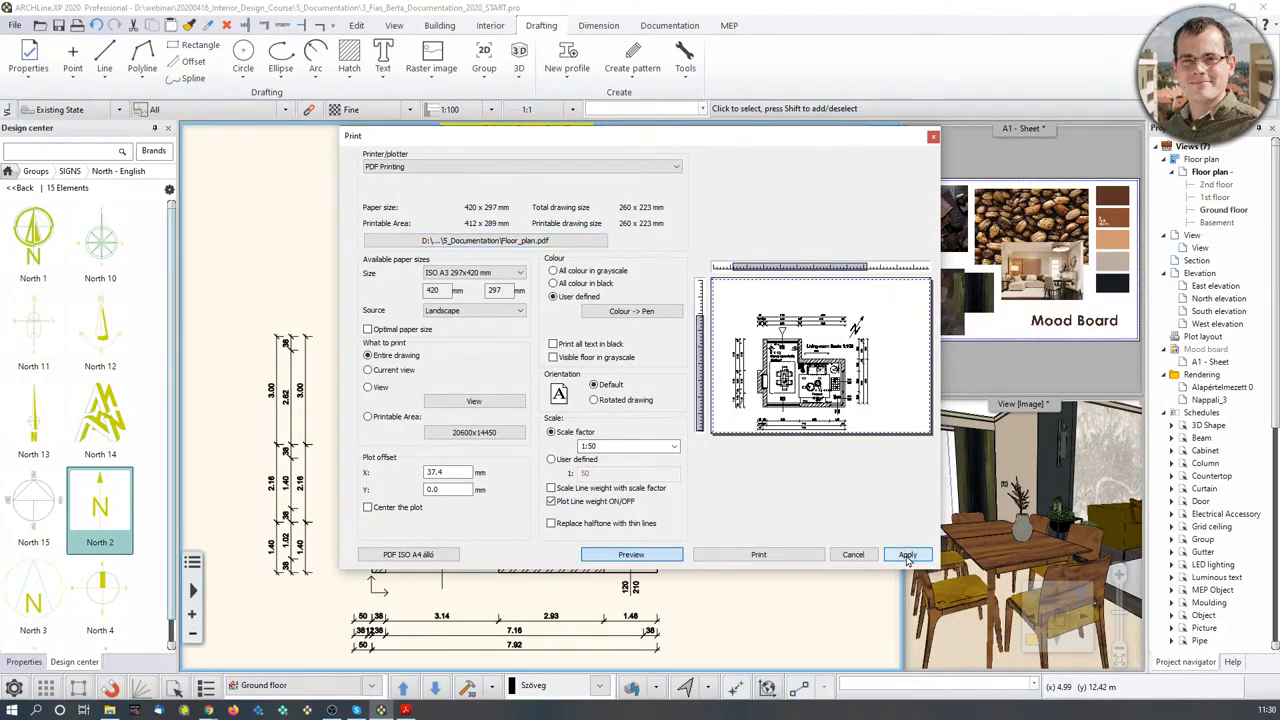
- Change the title's scale from 1:100 to 1:50, then reopen File > Print
left_click(933, 136)
left_click(617, 368)
left_click(573, 350)
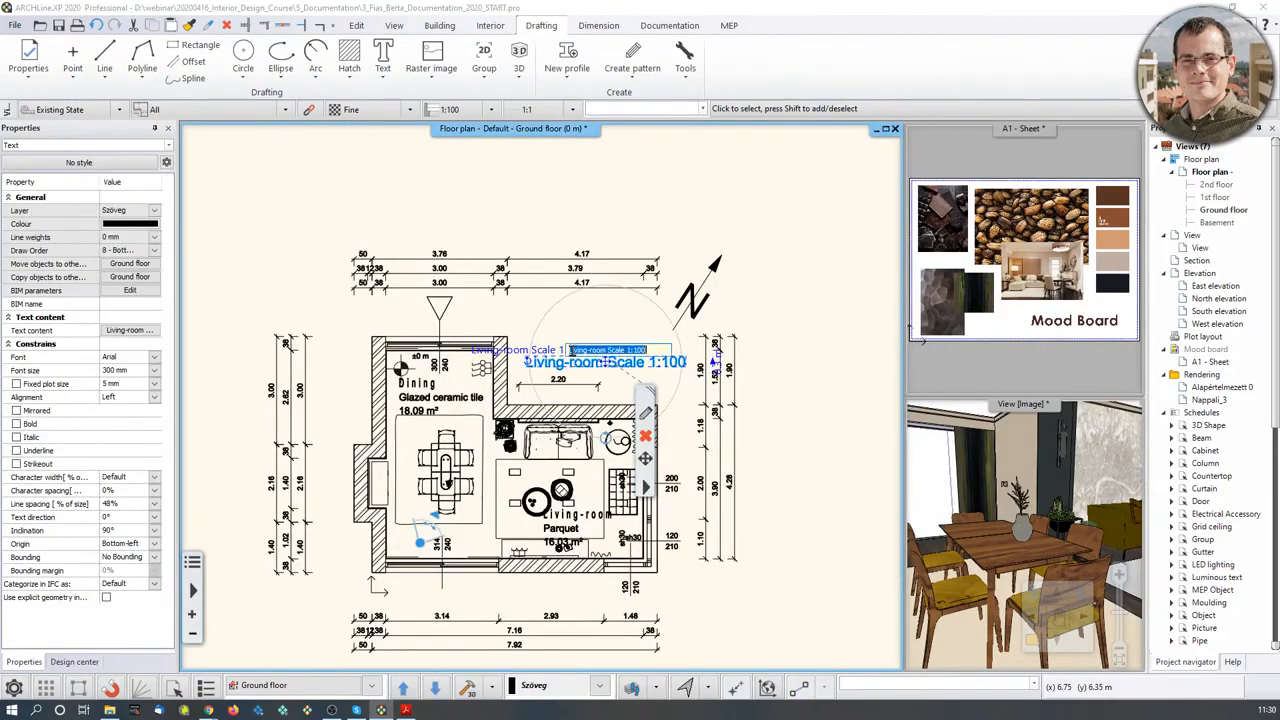
left_click(650, 349)
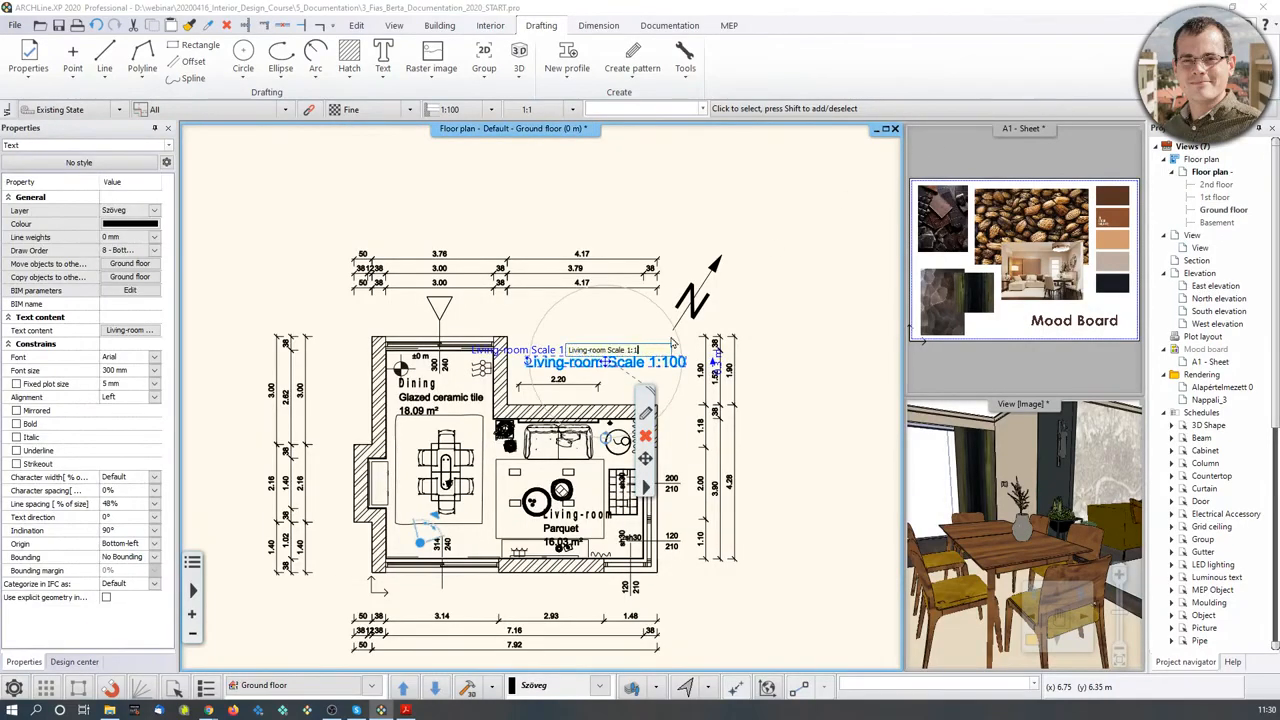
type("50")
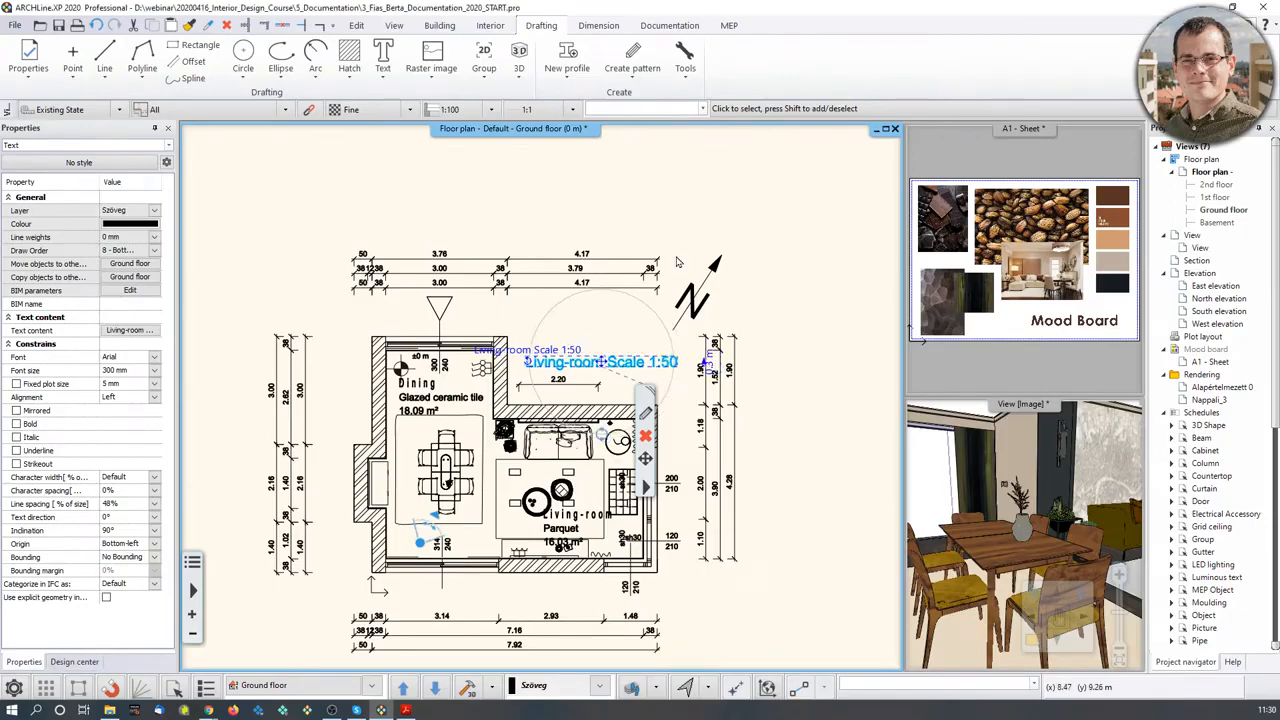
left_click(755, 215)
left_click(74, 661)
left_click(15, 25)
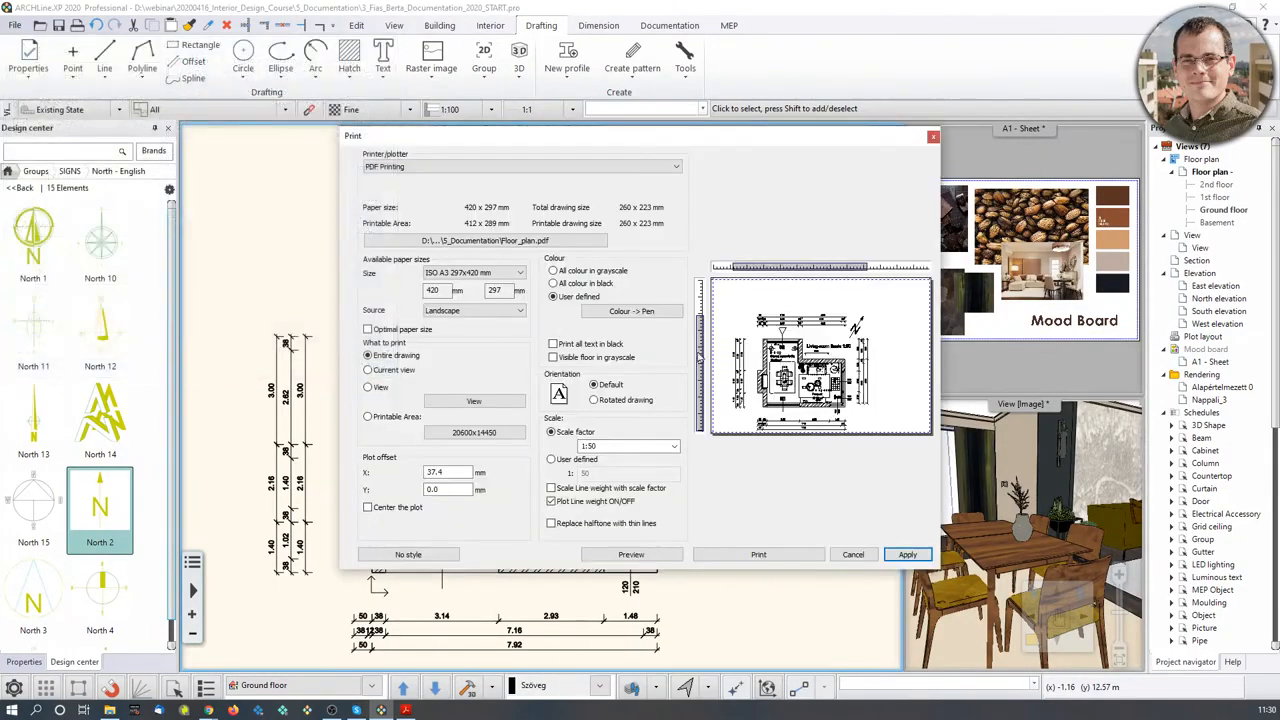
- Enable Center the plot and print the plan to Floor_plan.pdf
left_click(367, 507)
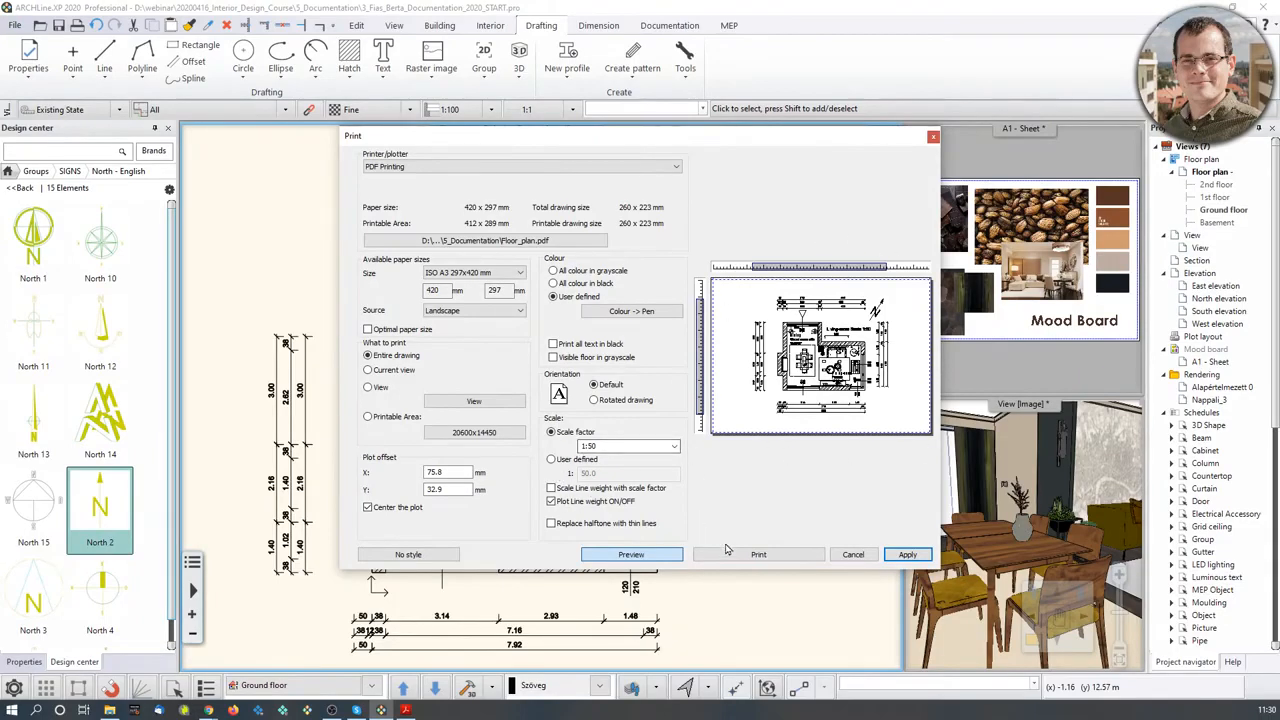
left_click(773, 558)
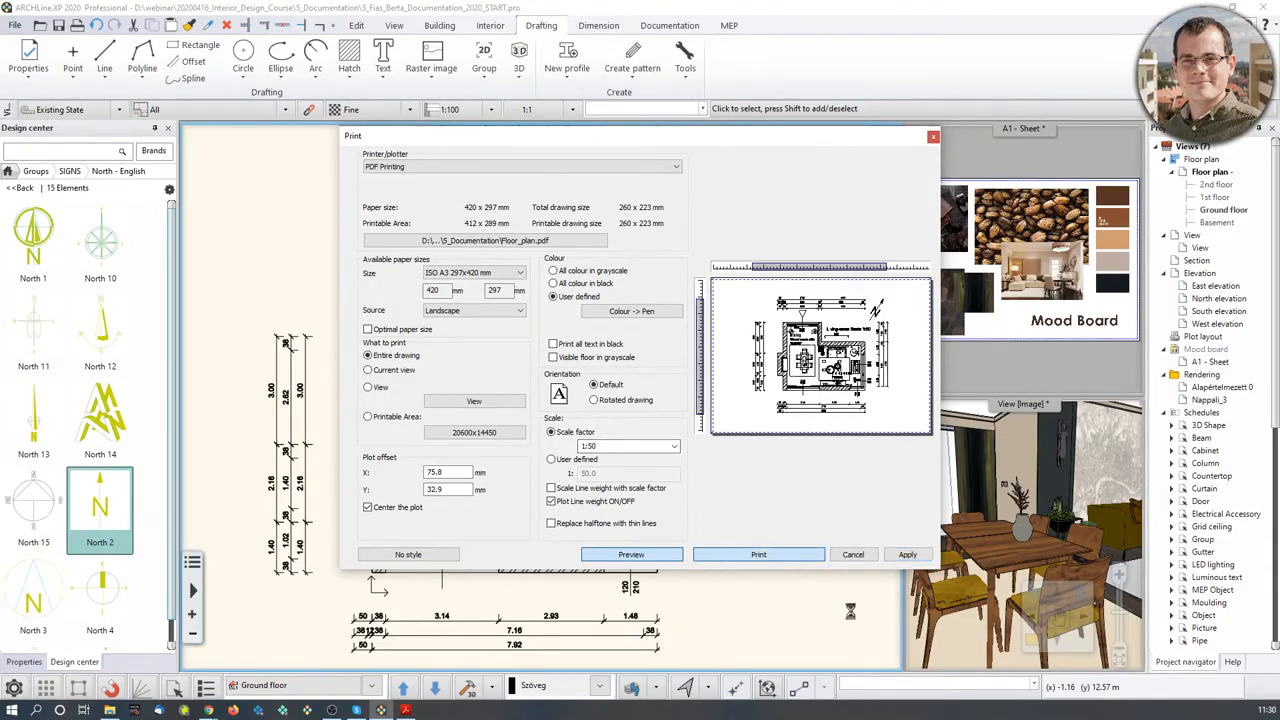
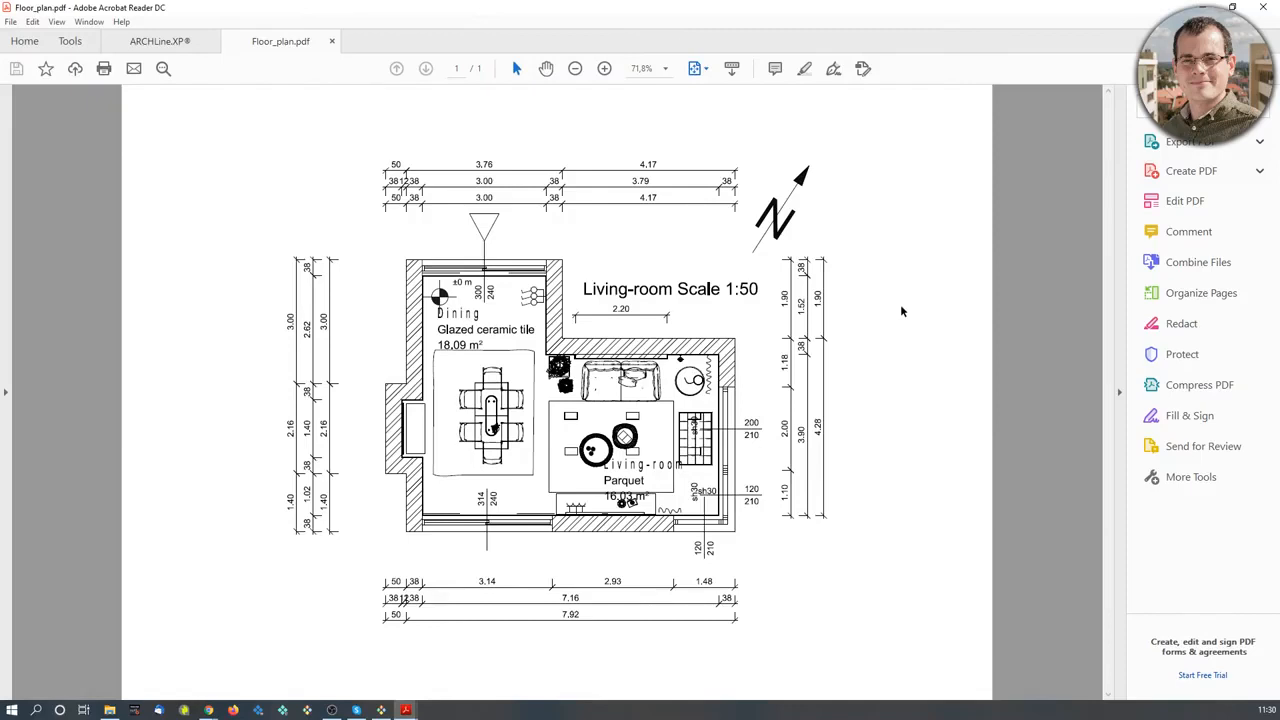
- Zoom into Floor_plan.pdf to check the 1:50 plan, then close it and shrink the Acrobat window
left_click(604, 68)
left_click(604, 68)
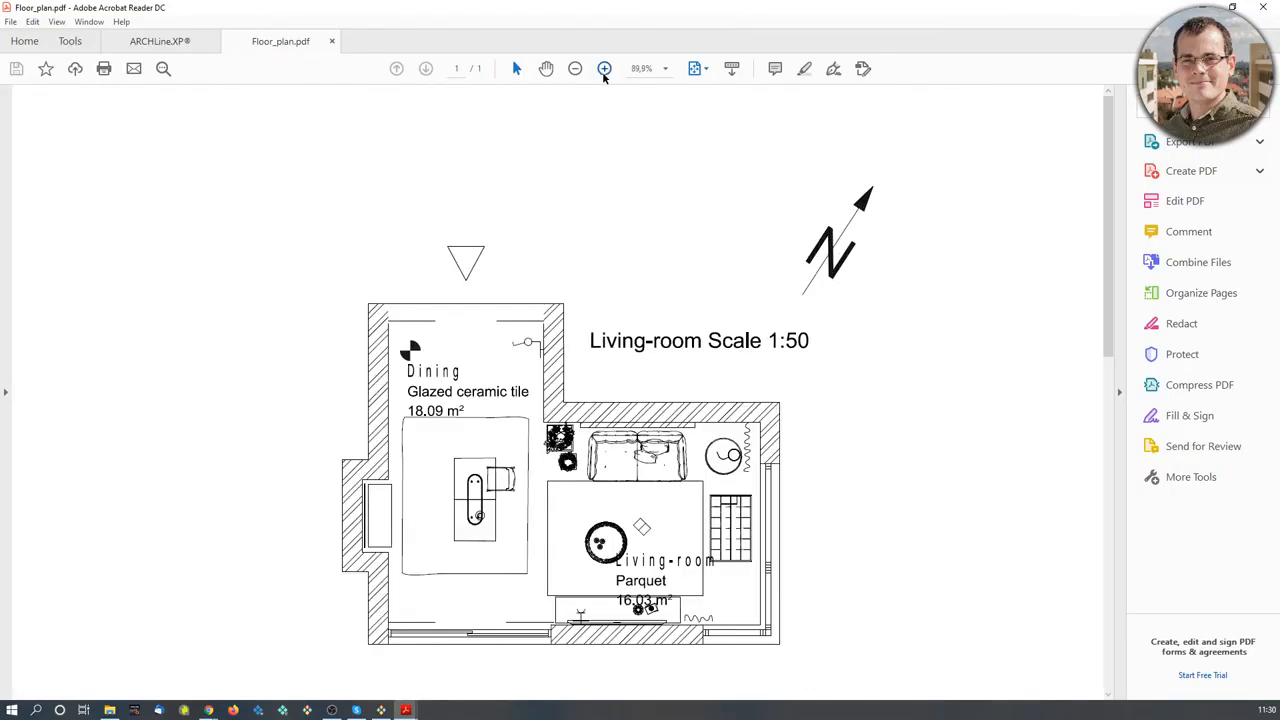
left_click(604, 68)
scroll(855, 560, "down", 1)
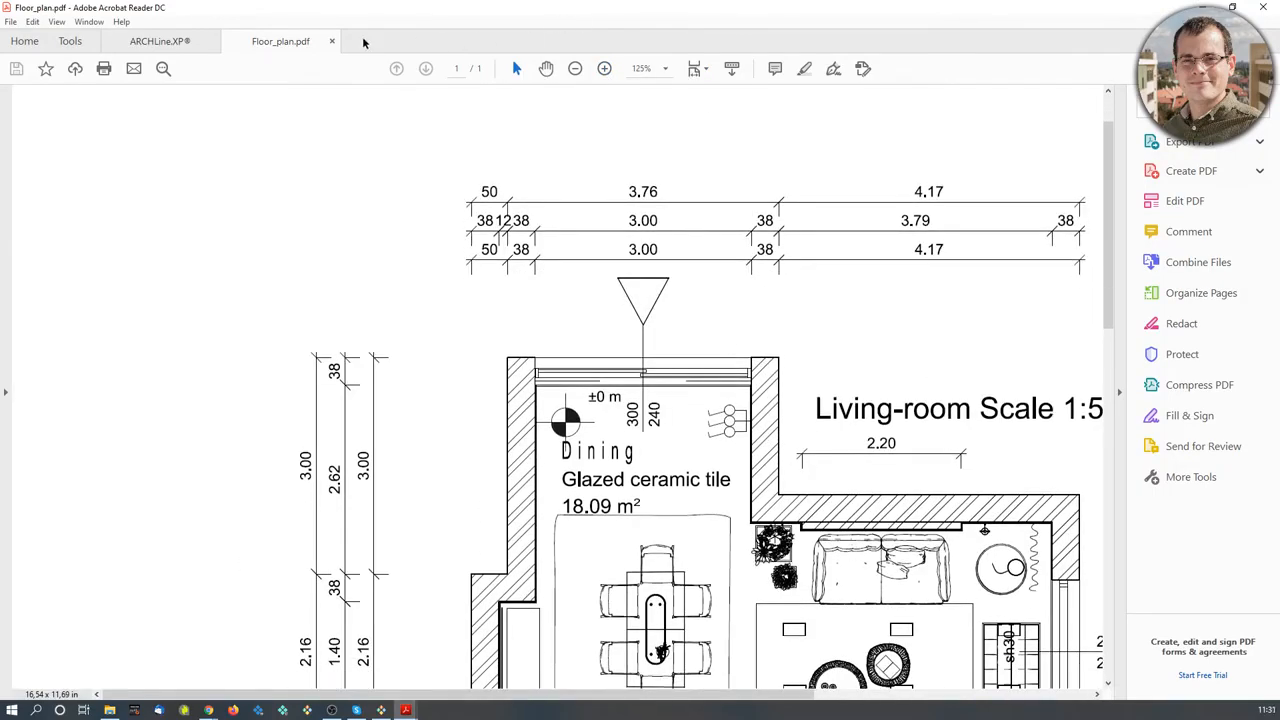
left_click(332, 41)
left_click_drag(320, 8, 0, 92)
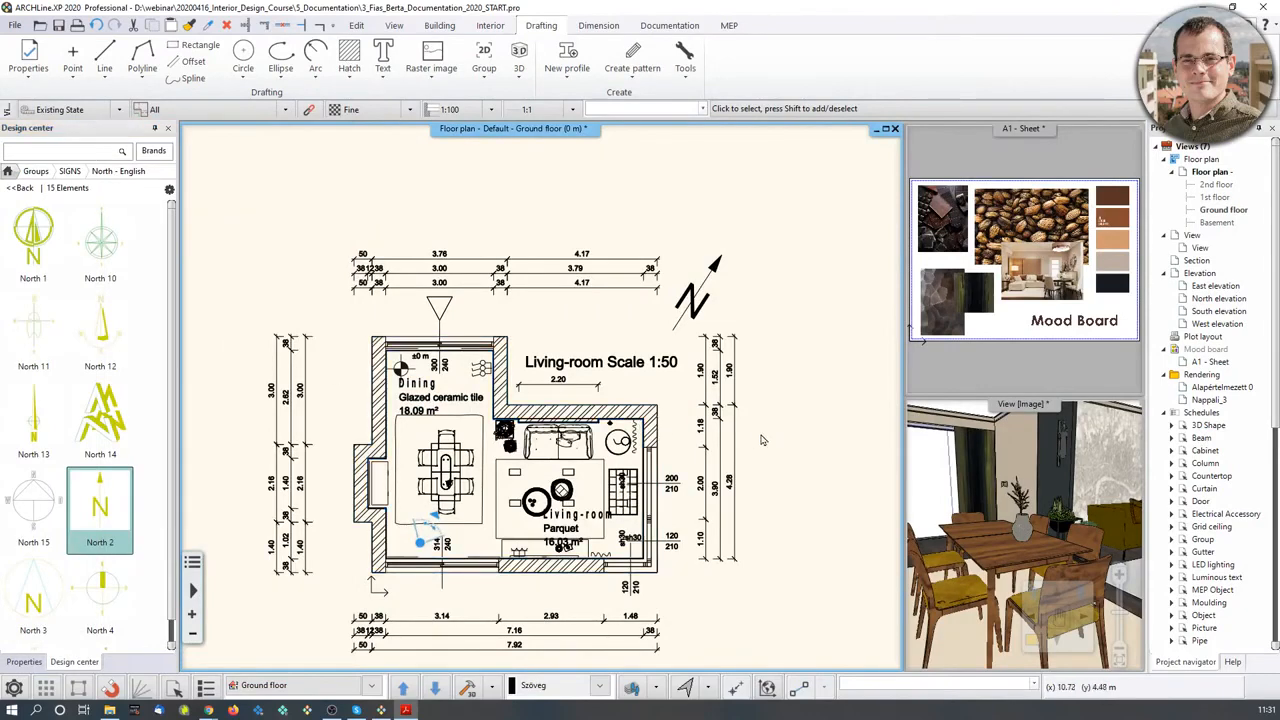
- Pan the floor plan and list the Documentation Wall elevation options: Image, Drawing and Room by walls
scroll(760, 520, "down", 2)
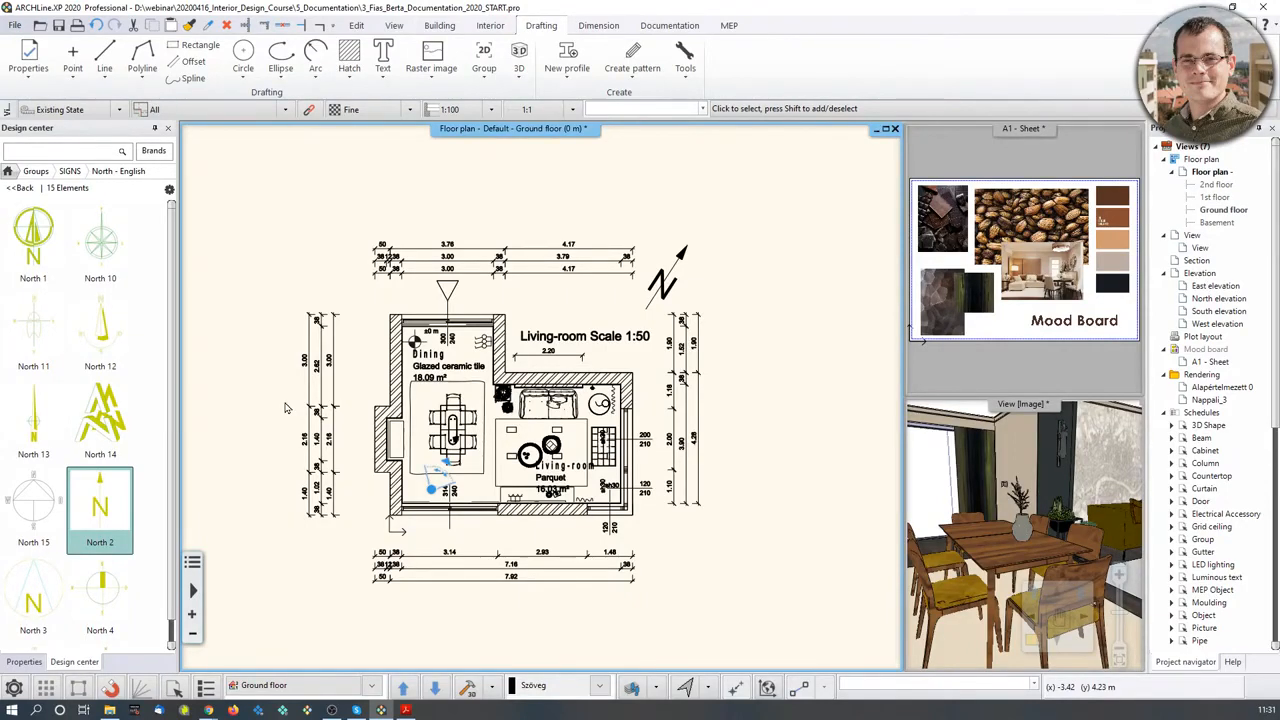
middle_click_drag(650, 374, 579, 305)
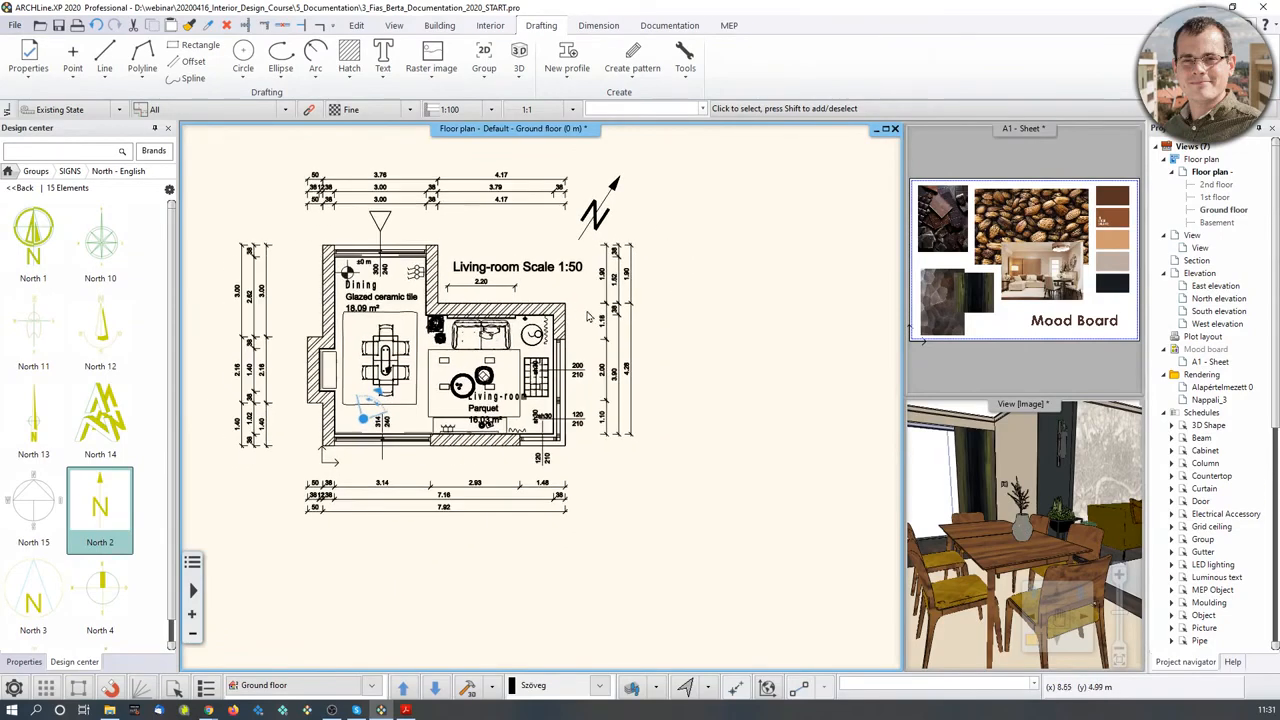
middle_click_drag(626, 299, 541, 325)
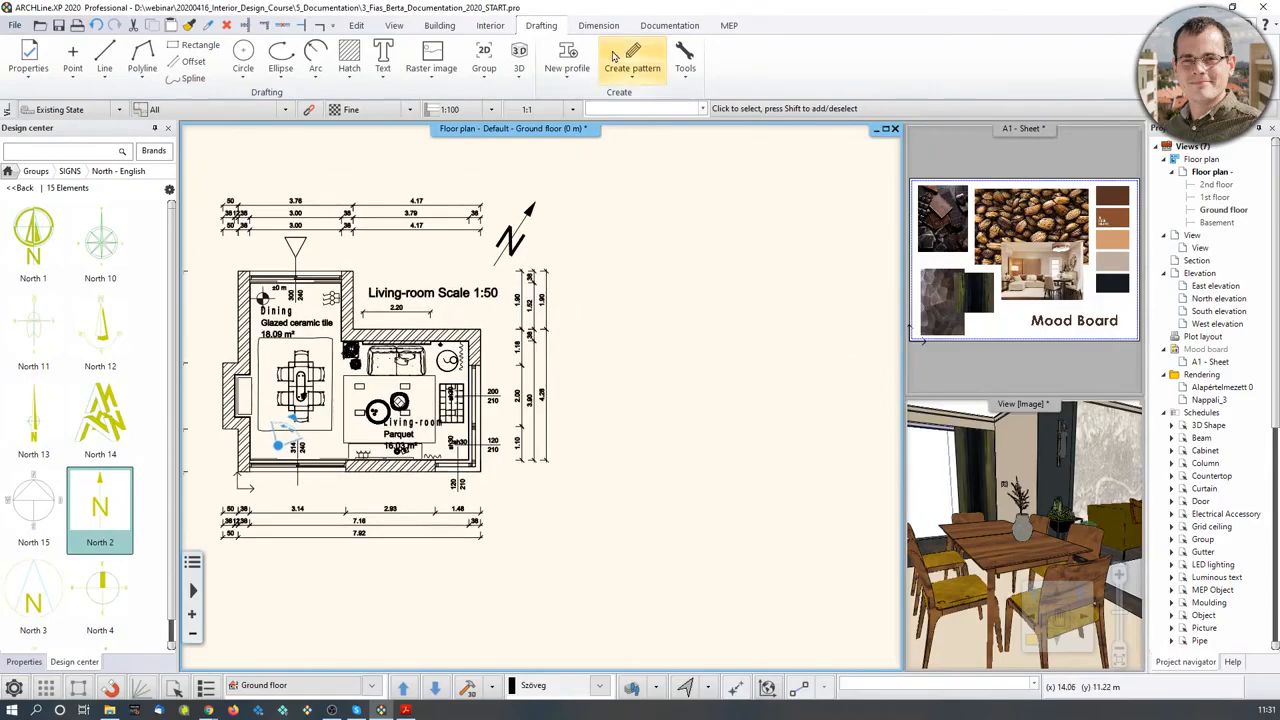
left_click(655, 27)
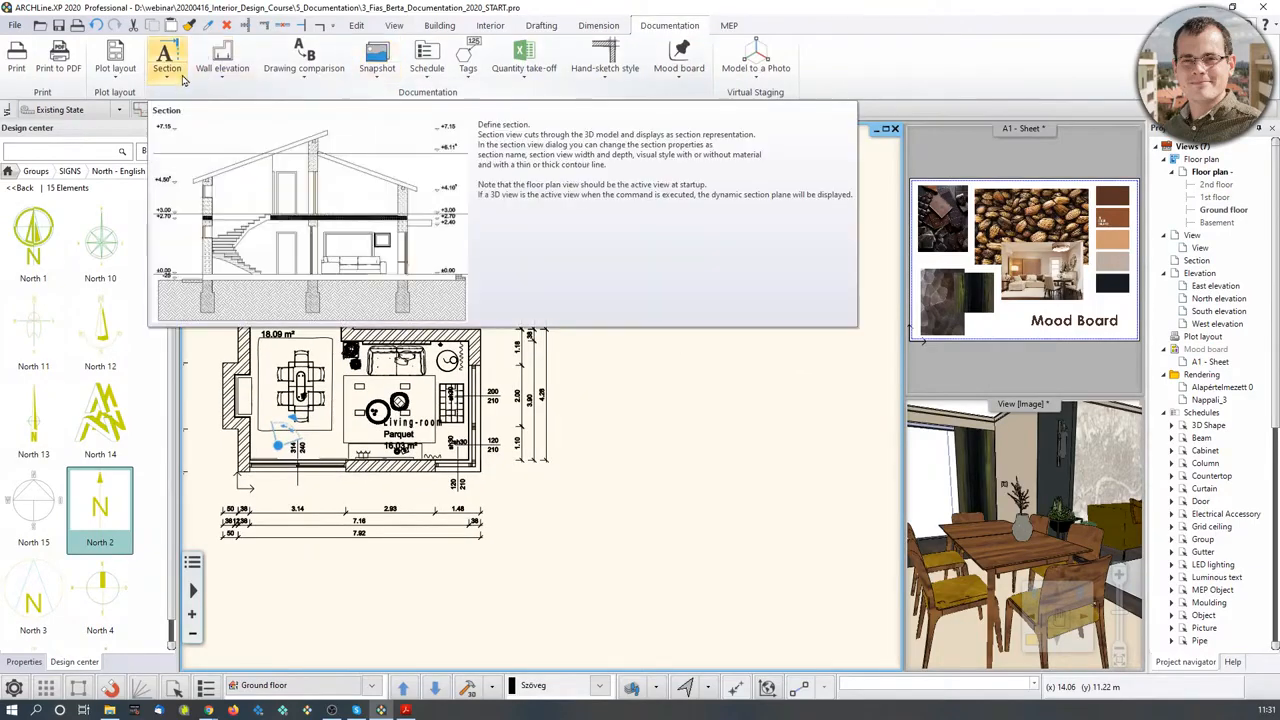
left_click(237, 88)
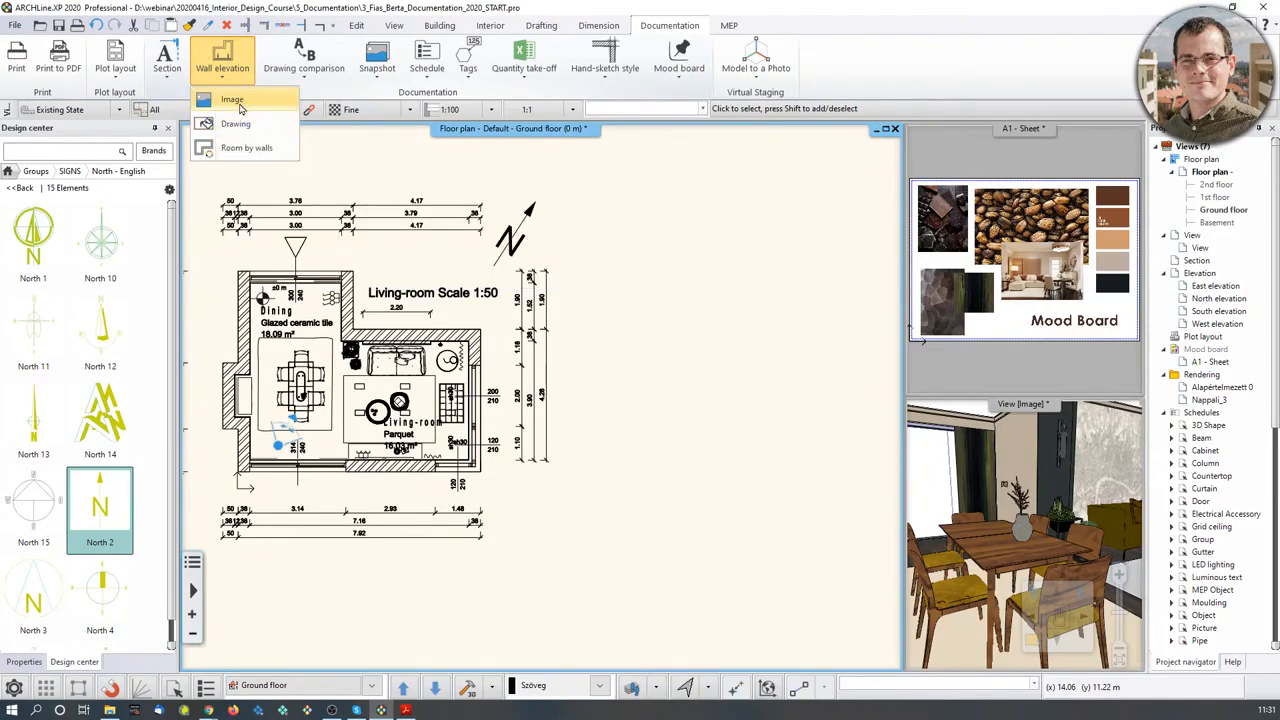
- Start an Image wall elevation on the living-room sofa wall and choose the viewing side
left_click(239, 106)
scroll(450, 400, "up", 8)
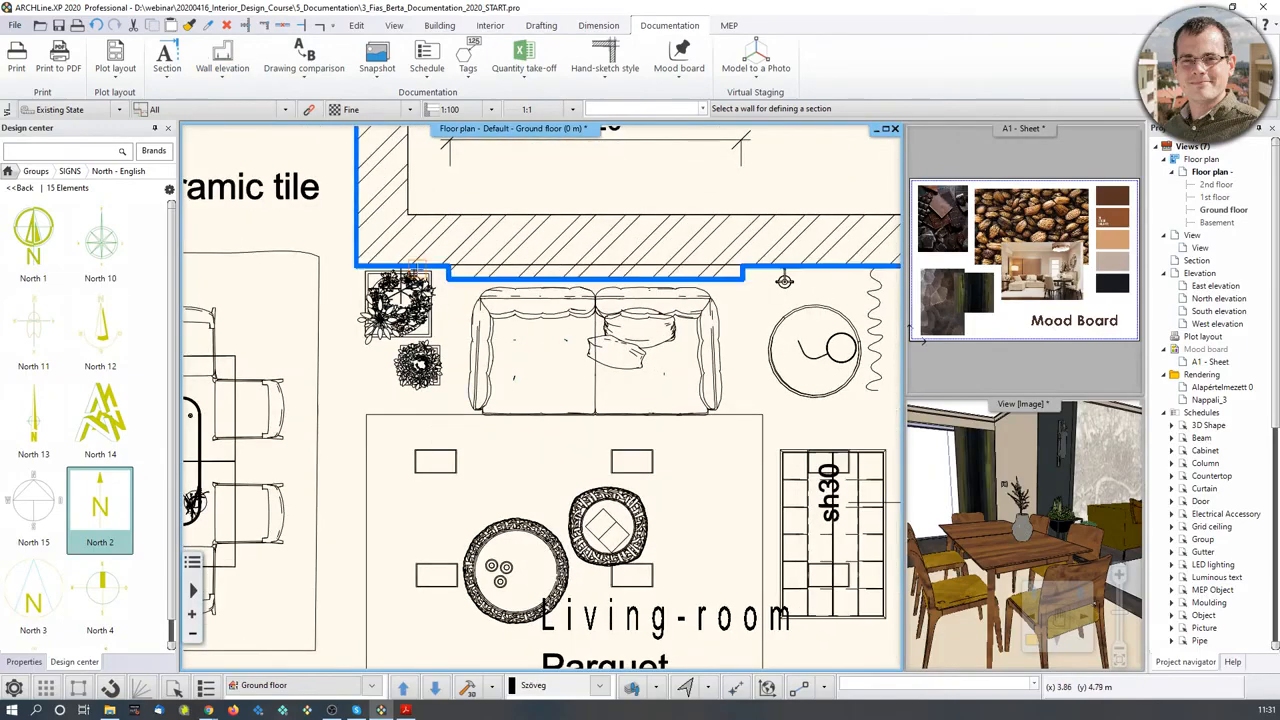
left_click(416, 266)
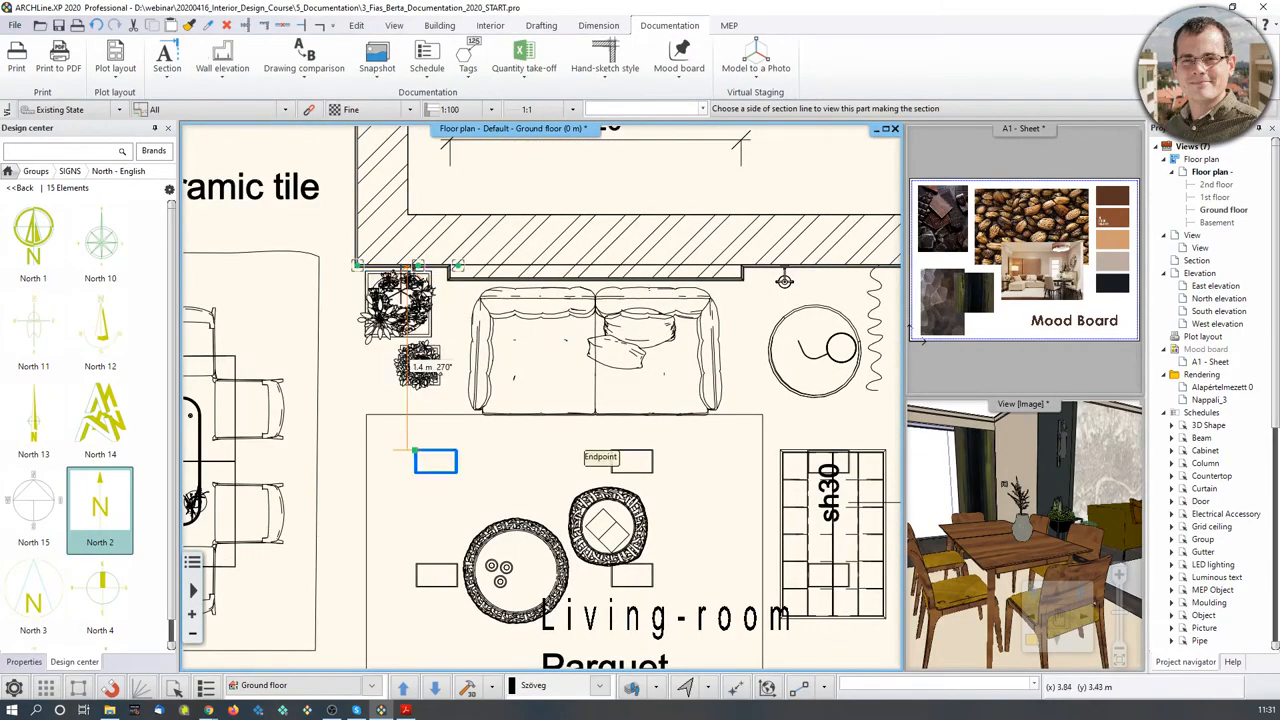
scroll(415, 450, "up", 4)
scroll(537, 322, "up", 2)
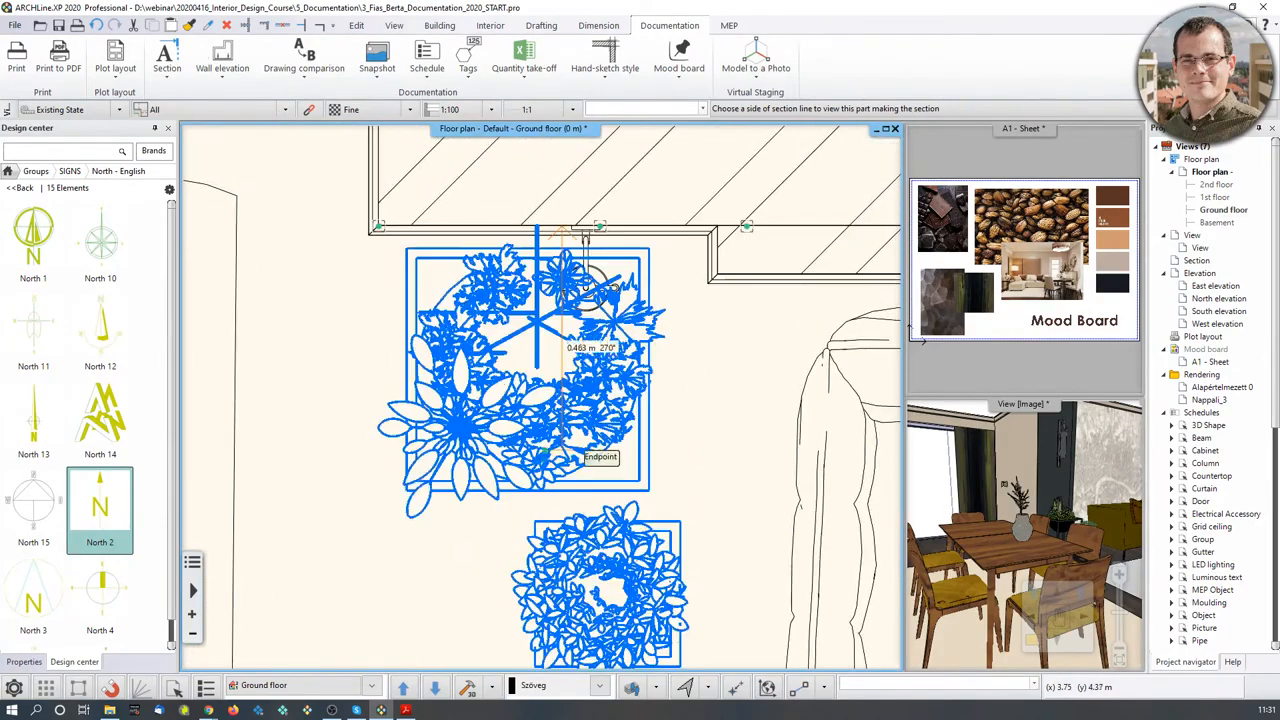
scroll(580, 448, "up", 2)
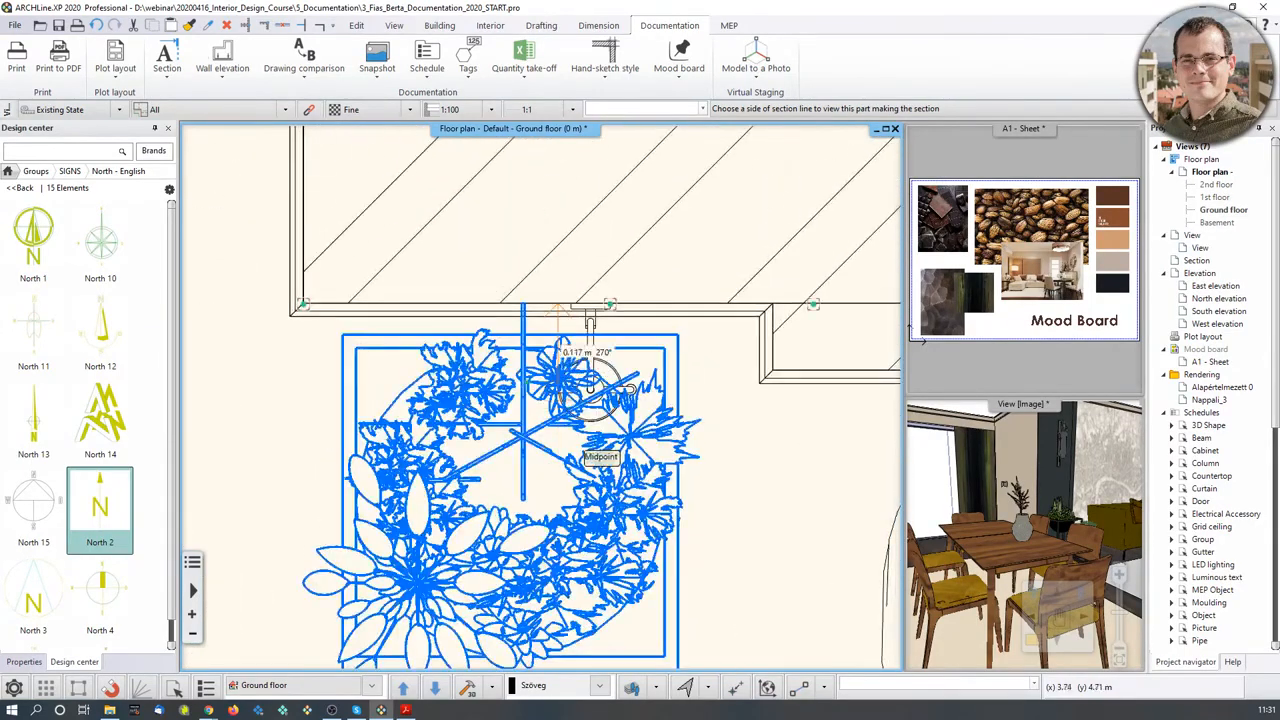
scroll(582, 448, "down", 4)
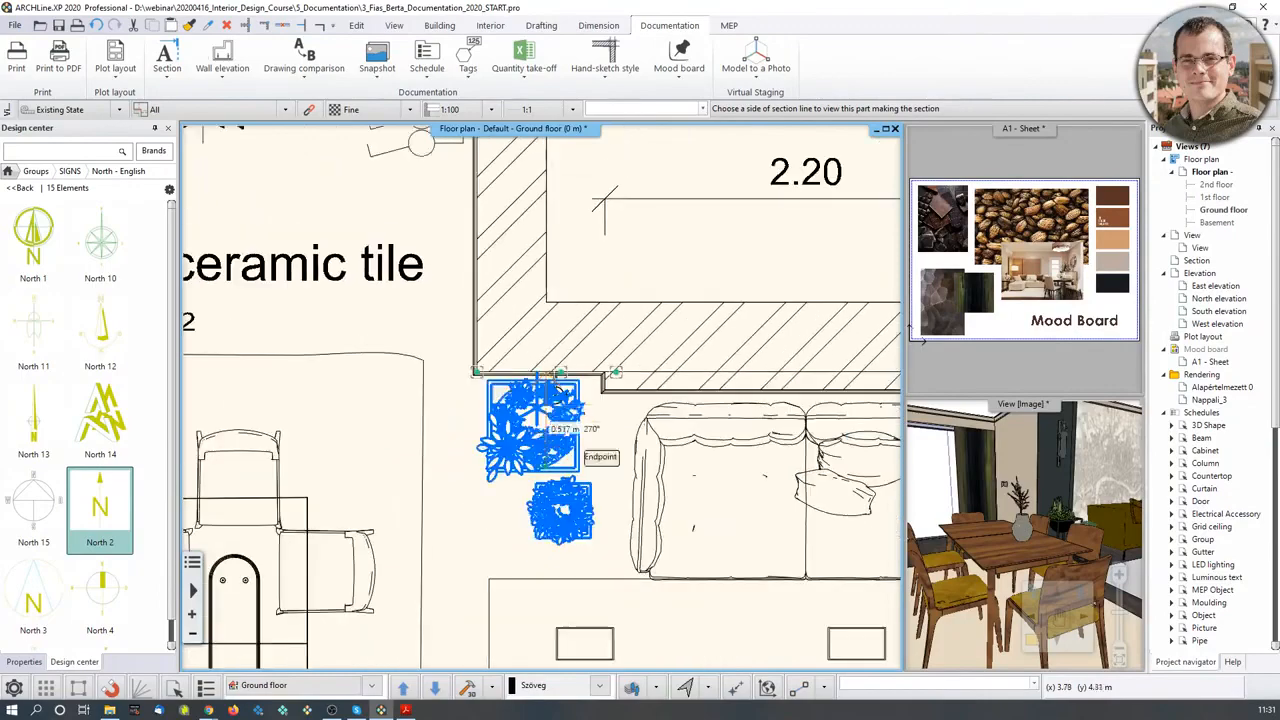
scroll(582, 450, "down", 4)
scroll(560, 482, "down", 2)
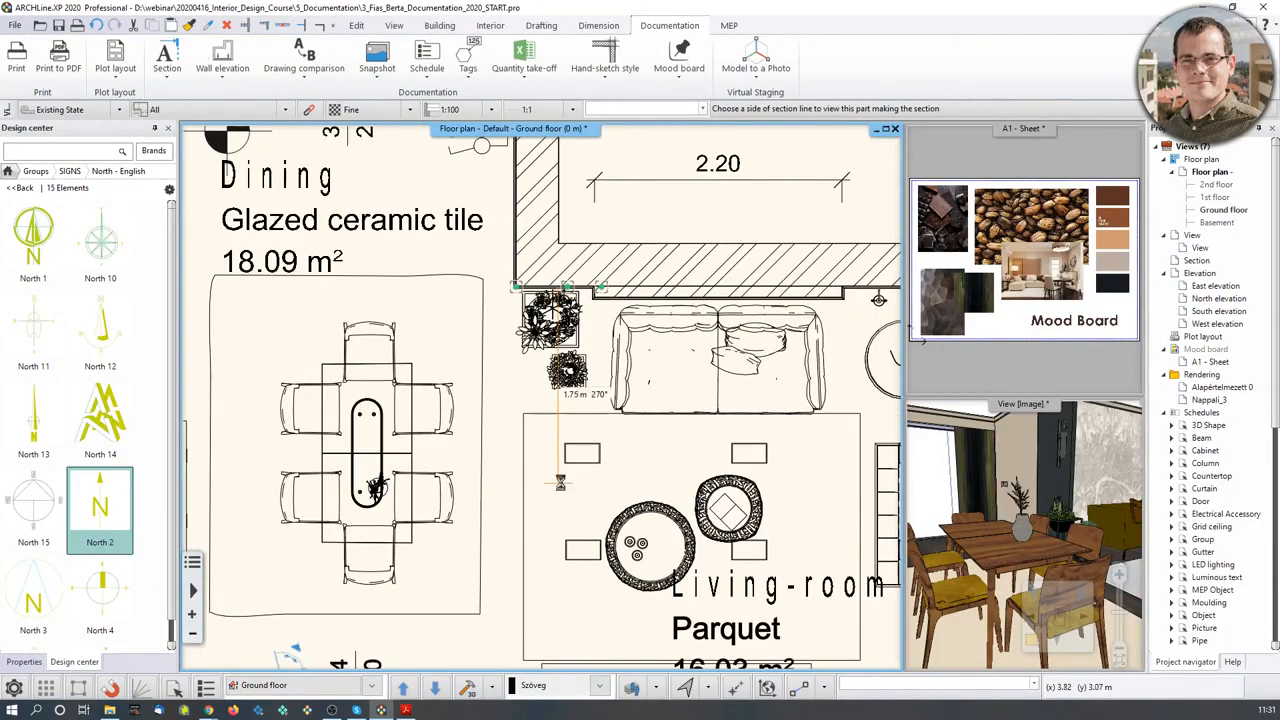
left_click(596, 497)
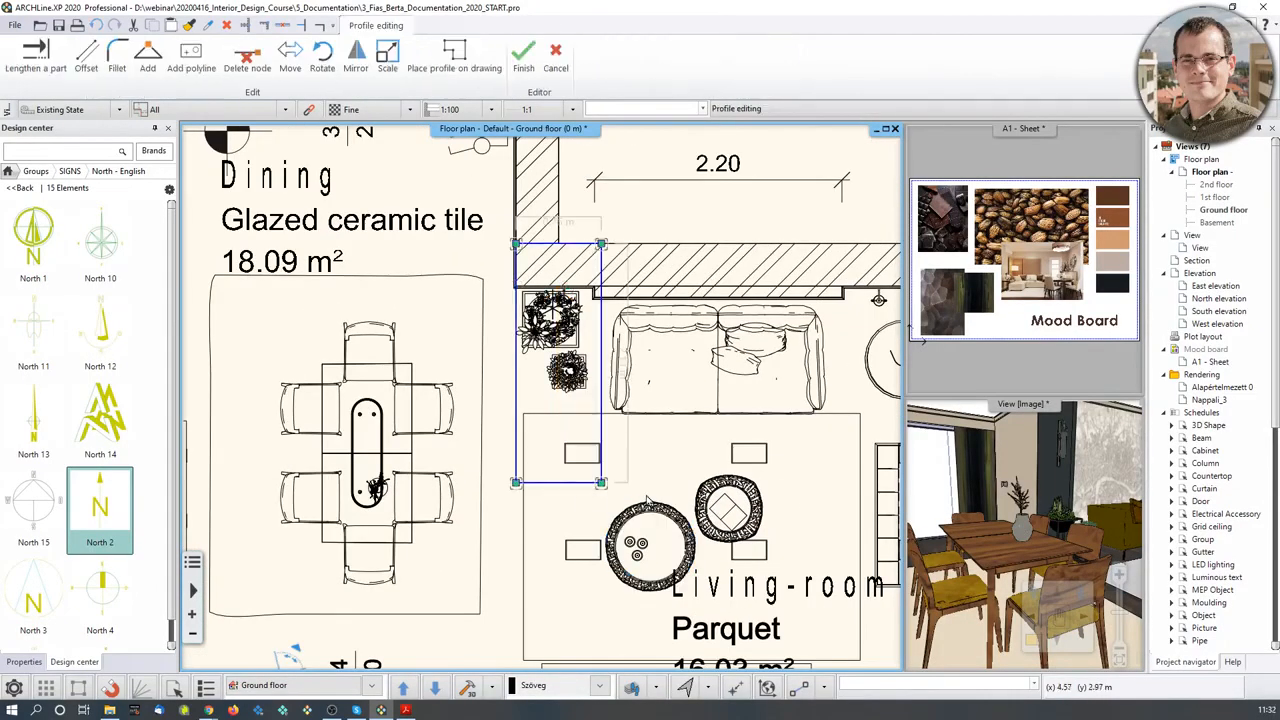
scroll(646, 500, "down", 3)
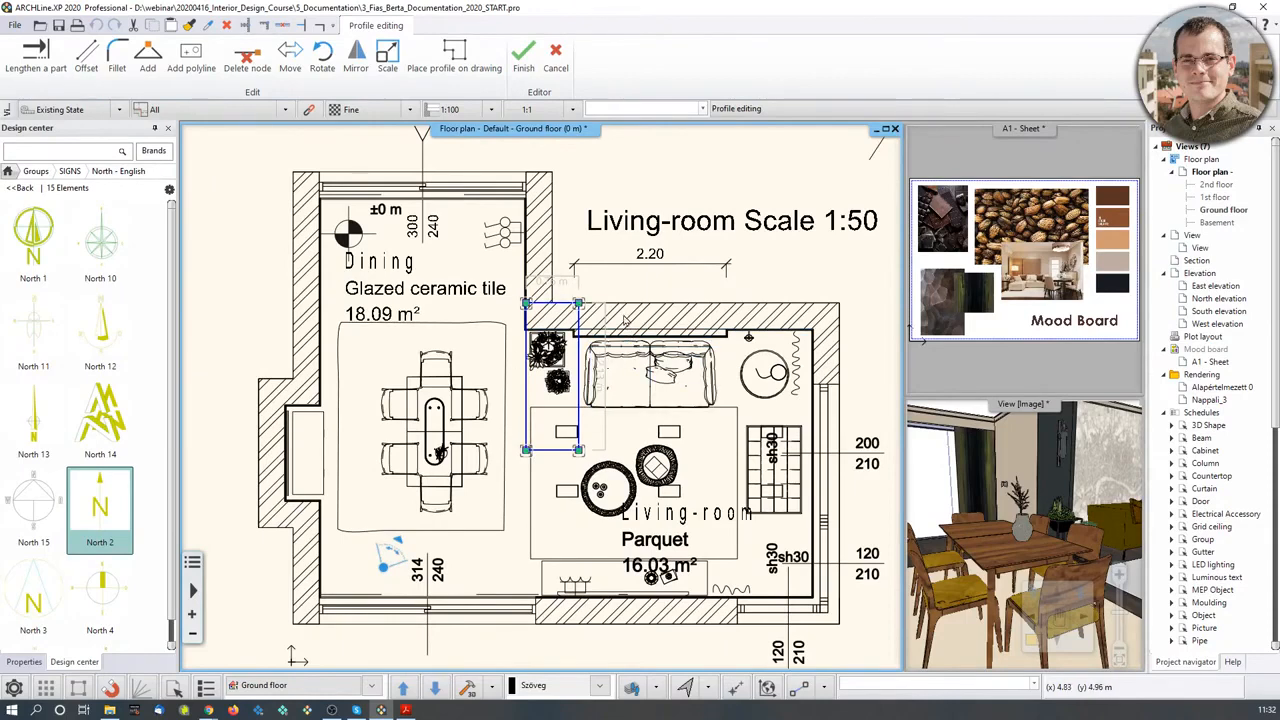
- Extend the profile's right edge to the far wall and raise its bottom edge above the sh30 rug
right_click(578, 392)
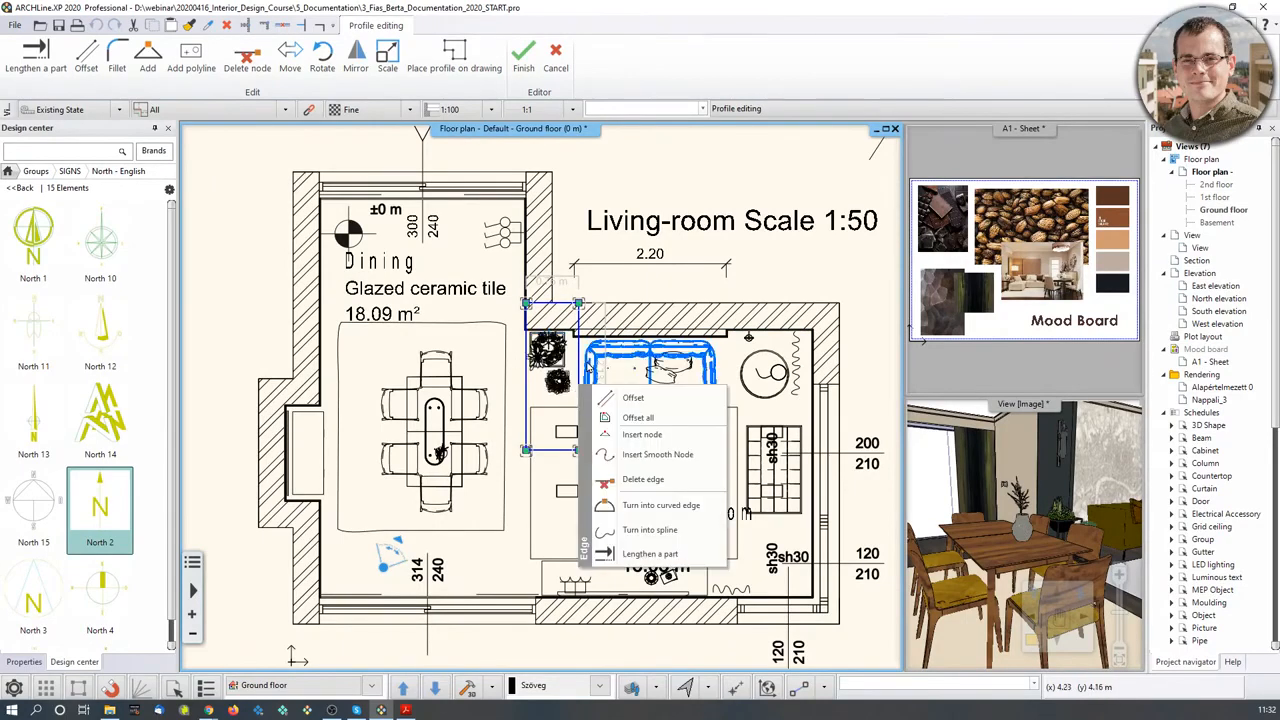
left_click(625, 398)
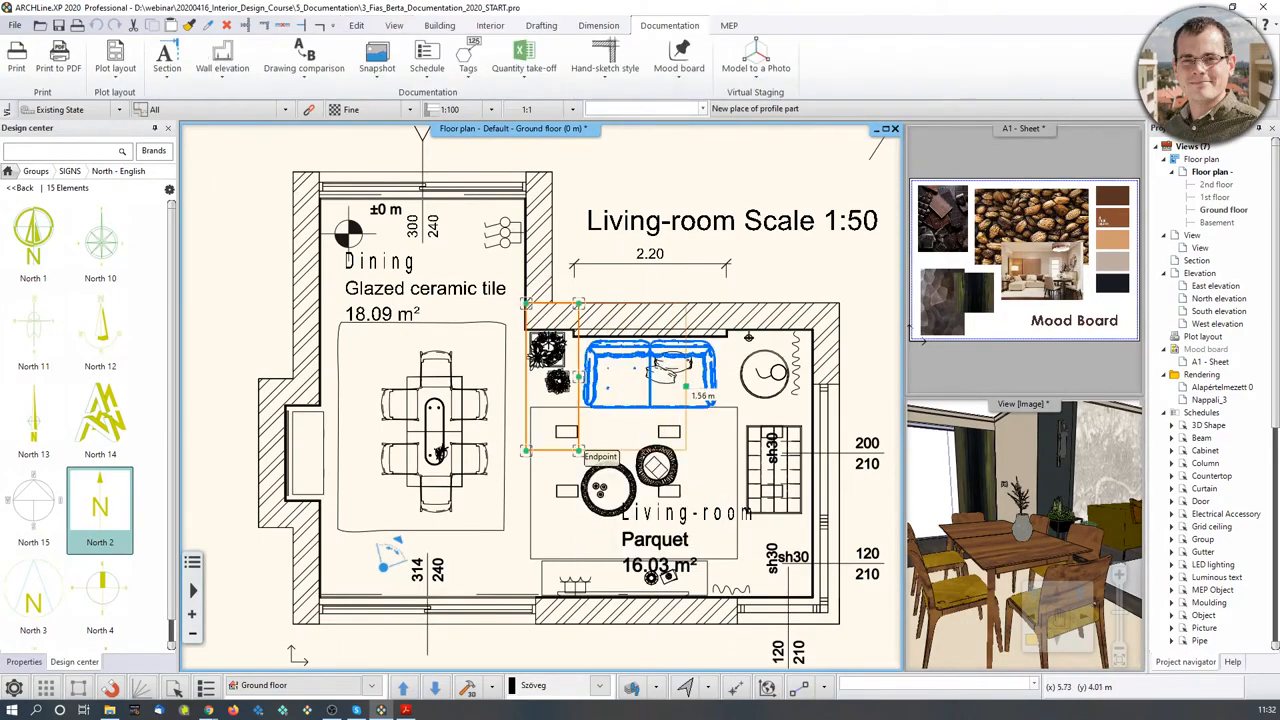
left_click(840, 370)
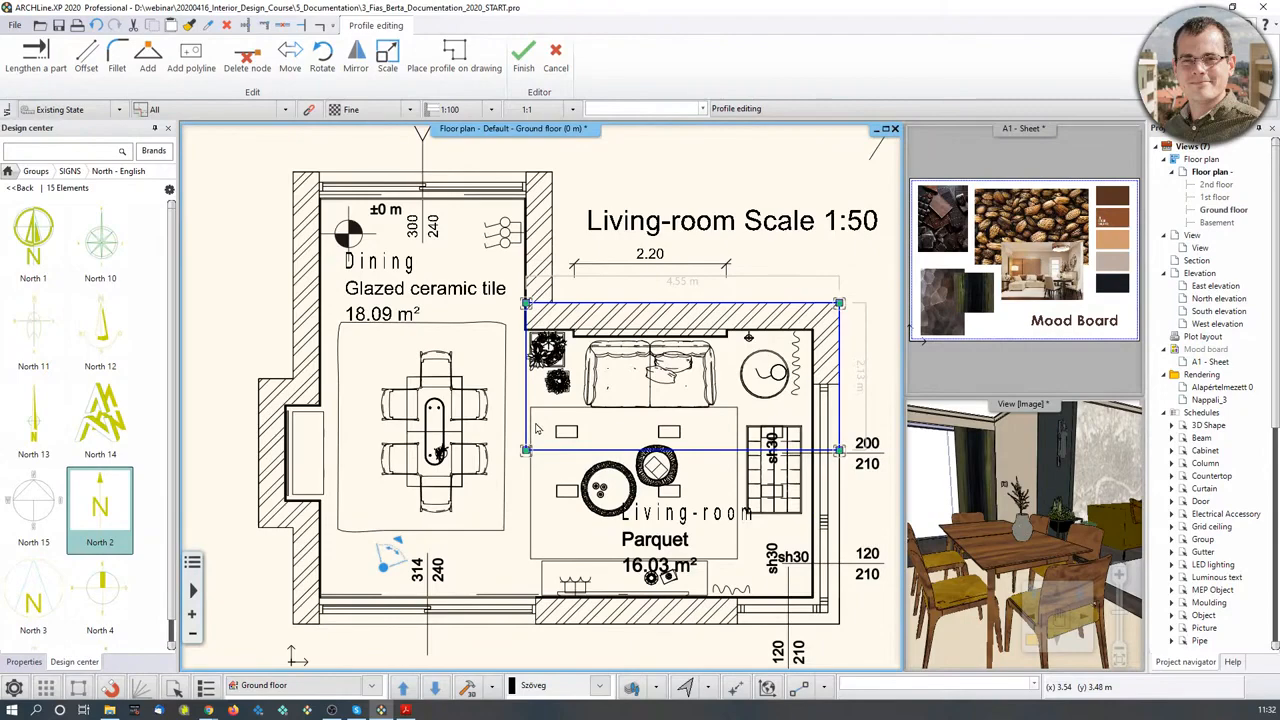
right_click(700, 457)
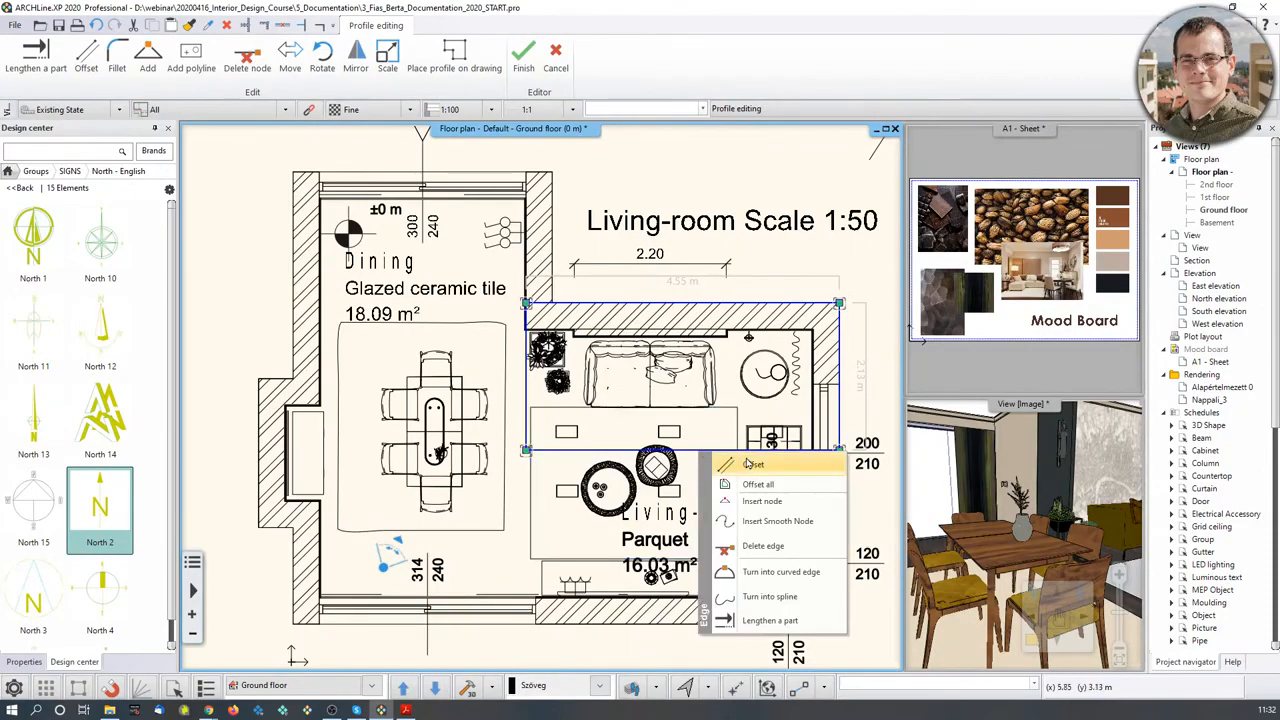
left_click(760, 461)
scroll(745, 455, "up", 2)
scroll(618, 392, "up", 3)
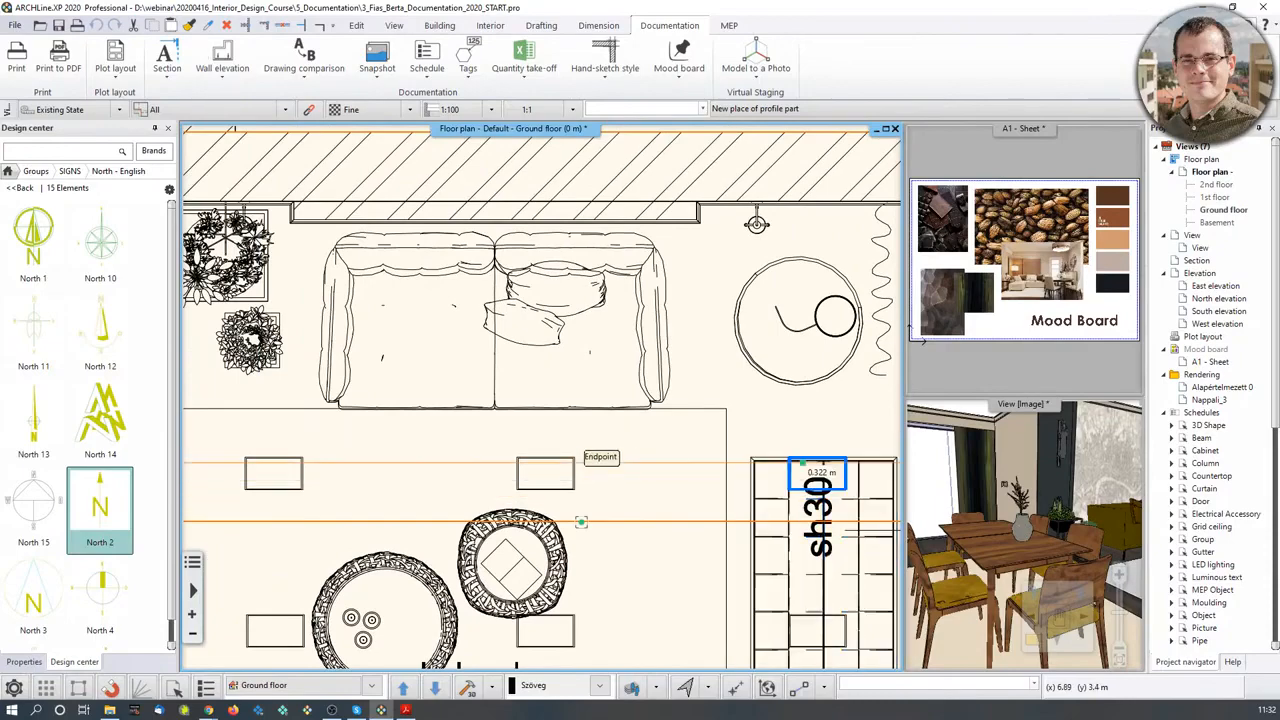
scroll(745, 455, "down", 1)
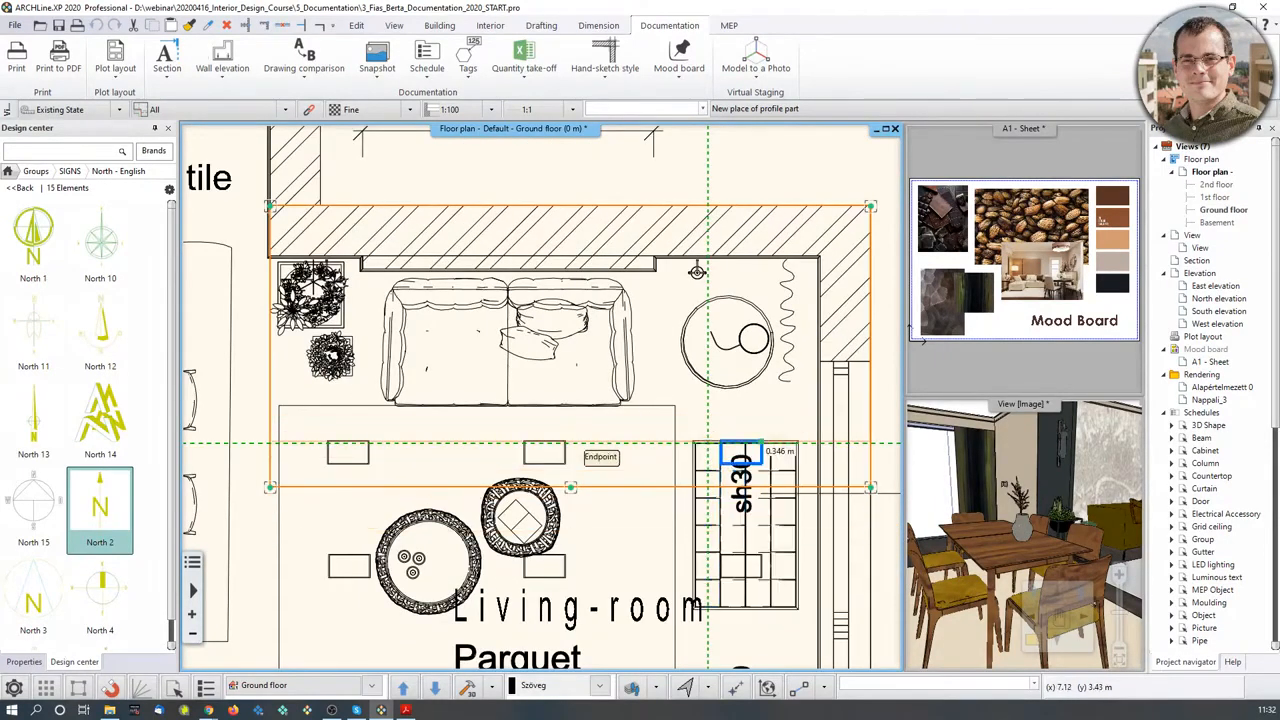
left_click(697, 497)
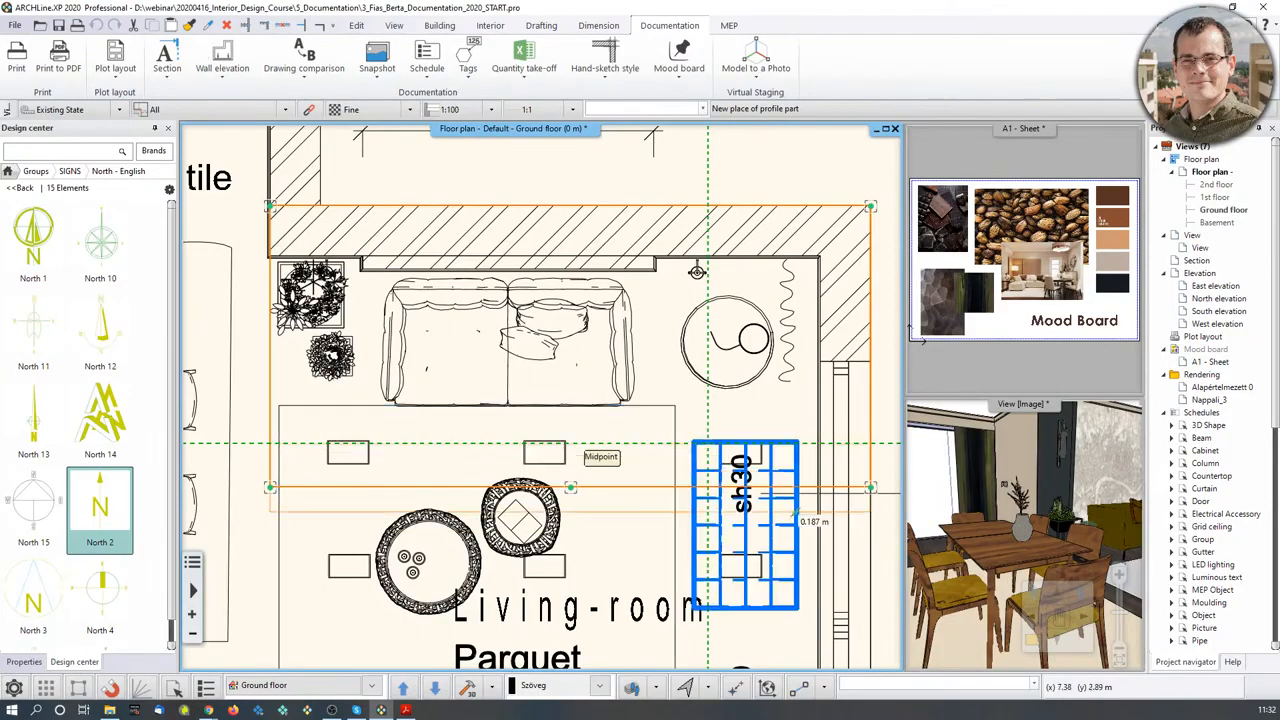
left_click(728, 415)
scroll(724, 424, "down", 2)
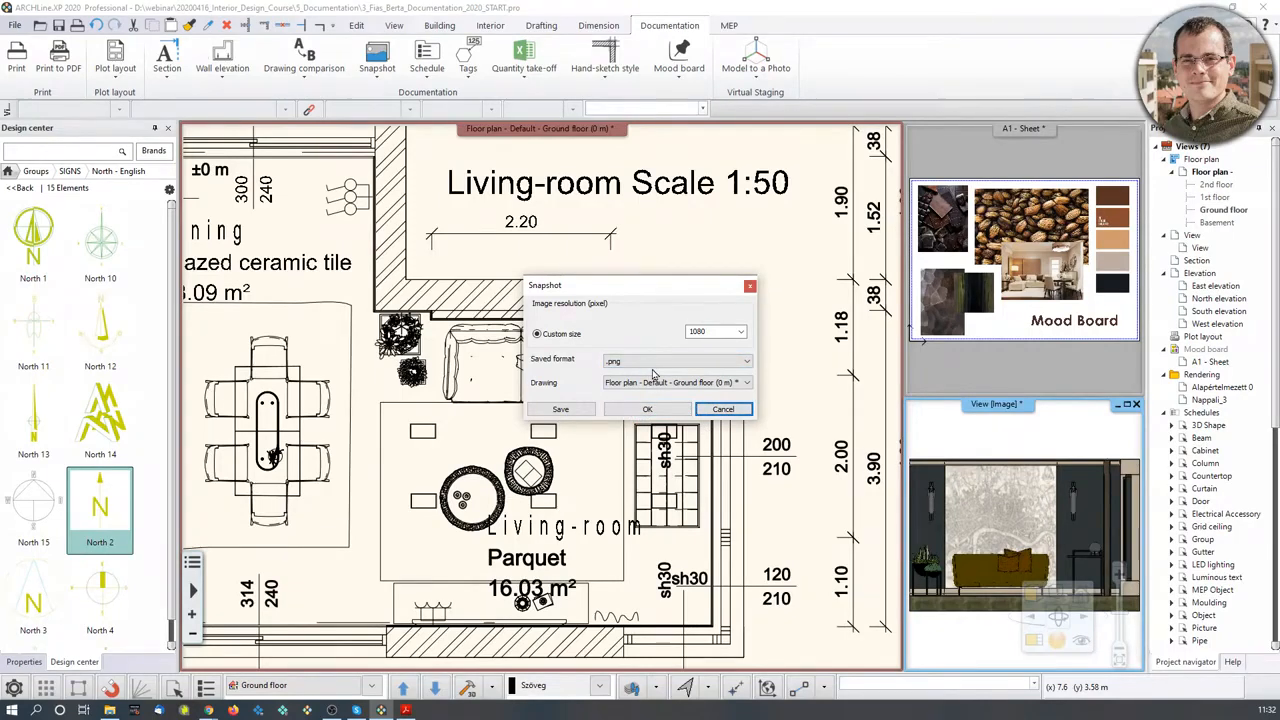
- Keep .png for the 1080 px snapshot and place the elevation image above the floor plan
left_click(745, 365)
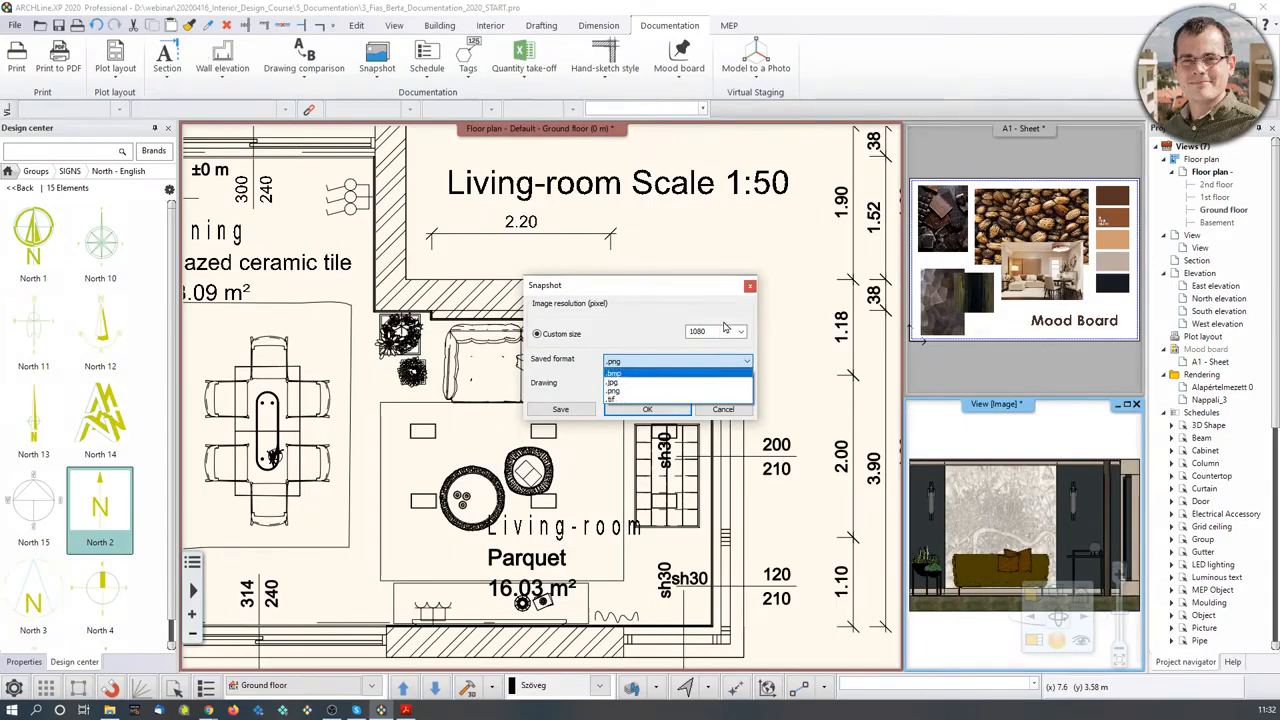
left_click(650, 391)
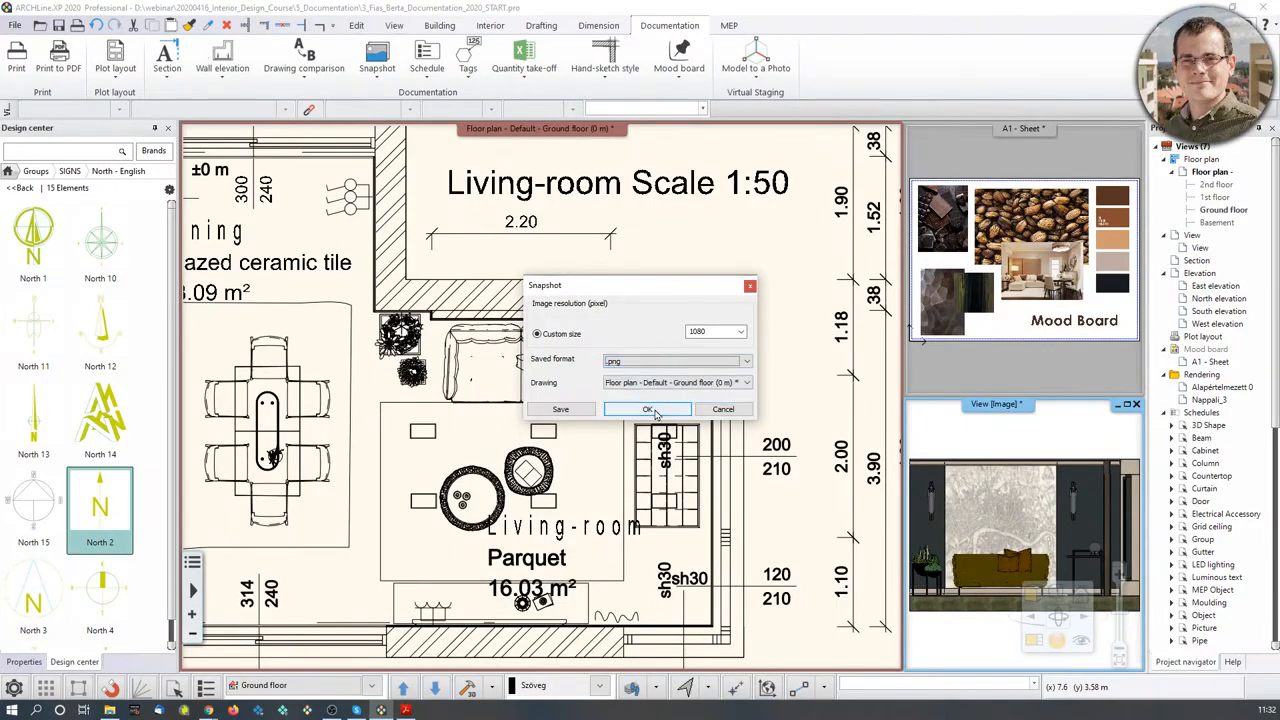
left_click(647, 409)
scroll(757, 336, "down", 5)
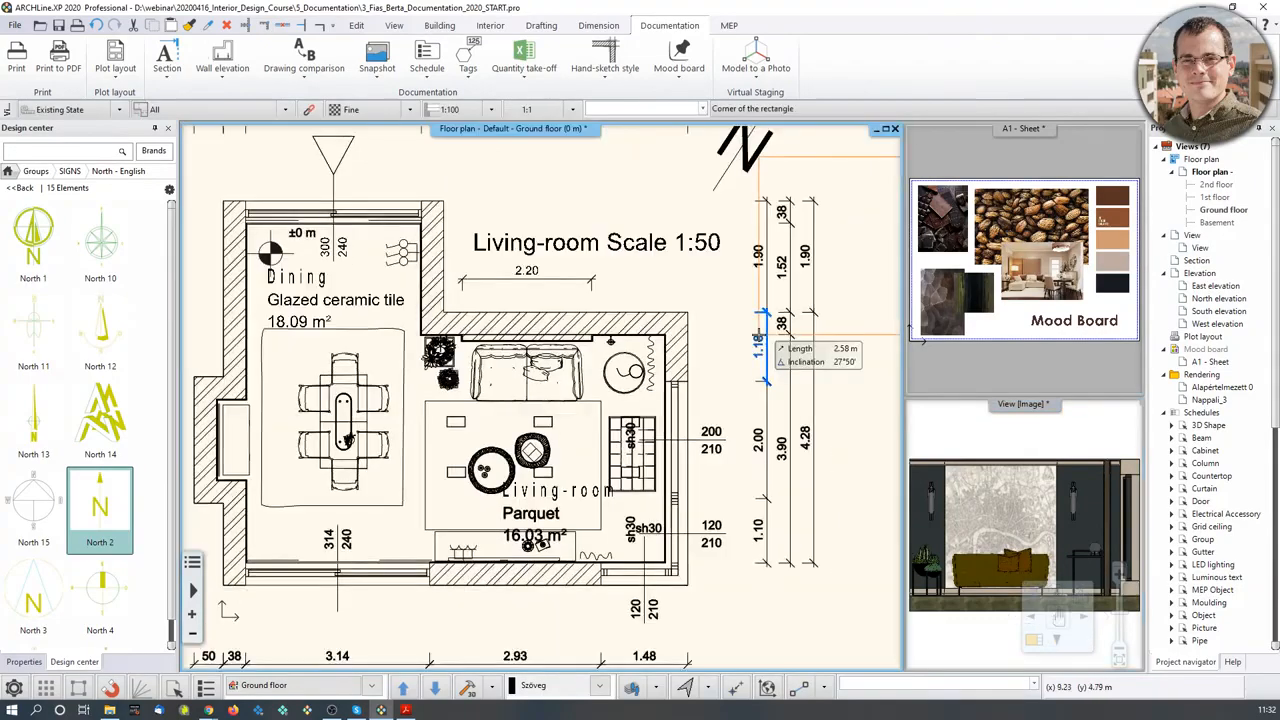
middle_click_drag(575, 307, 531, 401)
middle_click_drag(454, 270, 465, 376)
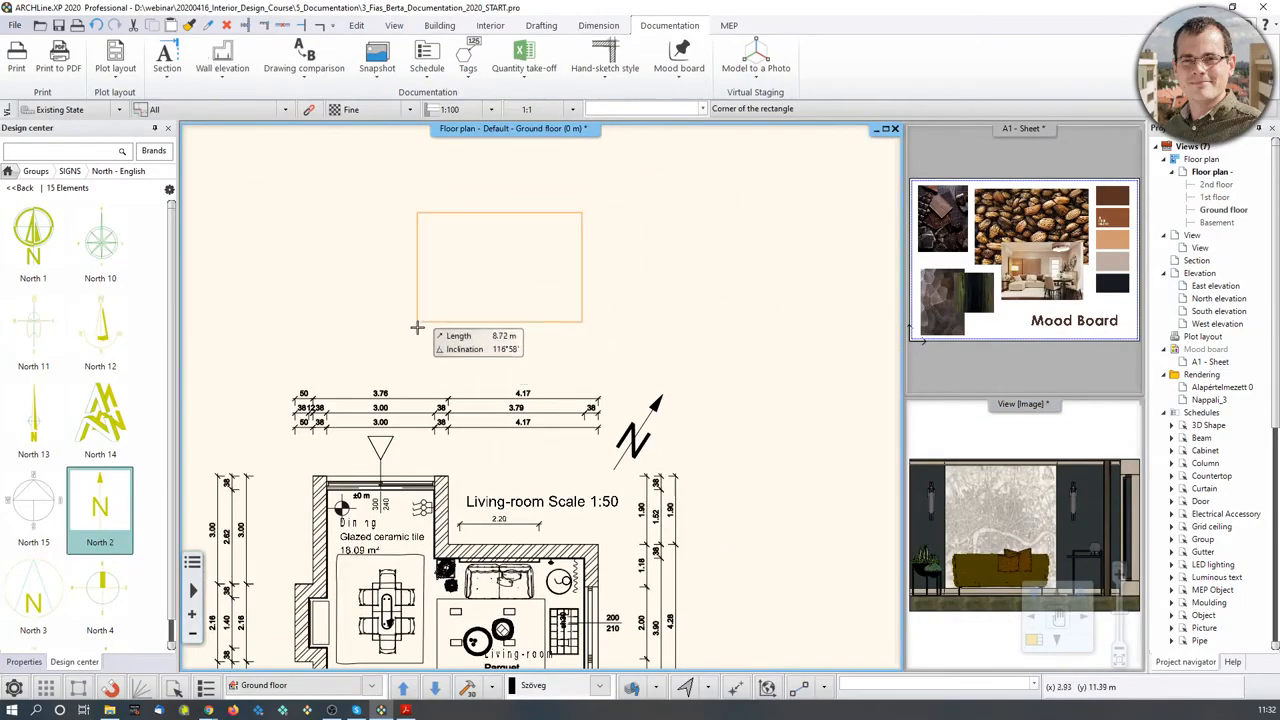
left_click(429, 345)
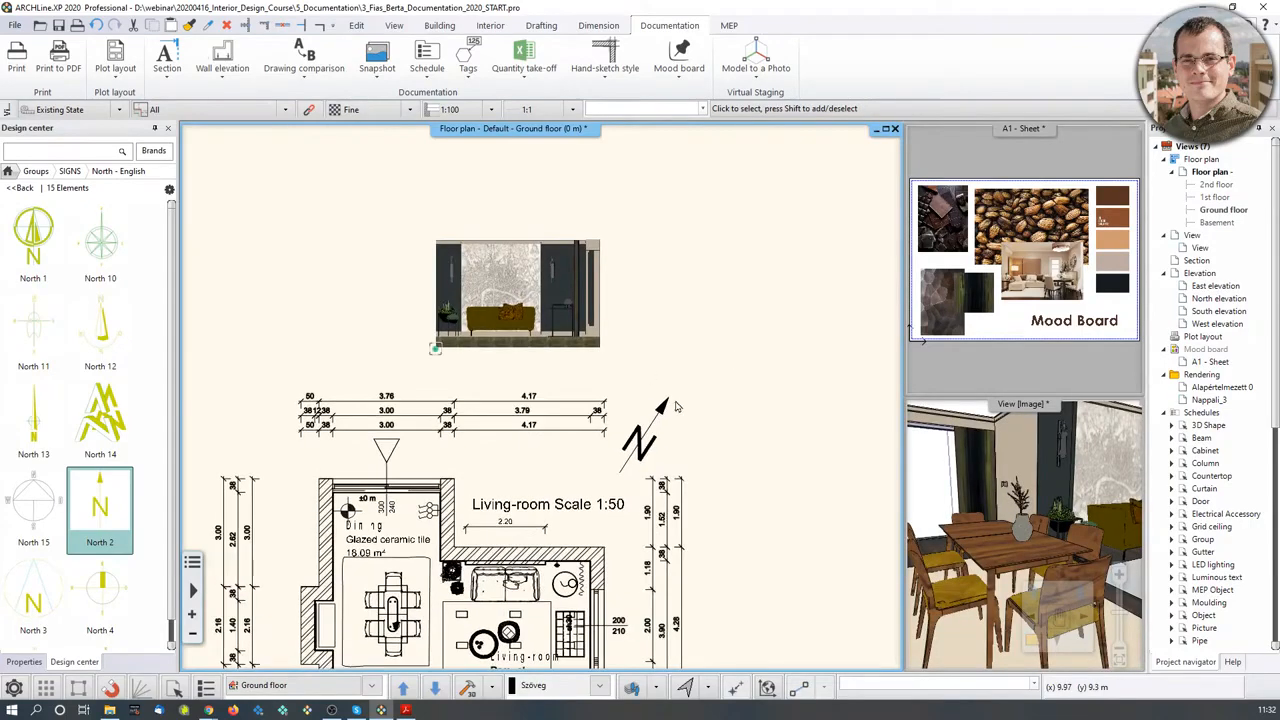
scroll(559, 287, "down", 3)
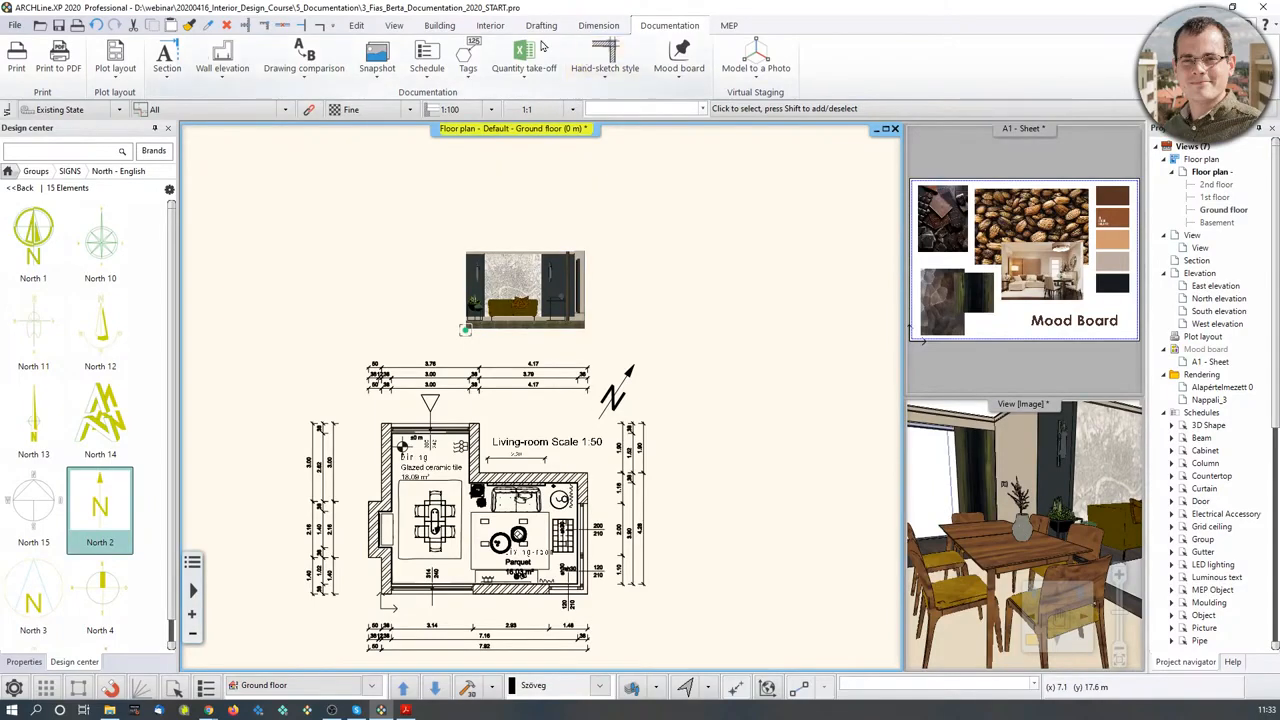
- Add a new 2D drawing view named Wall elevations
left_click(394, 25)
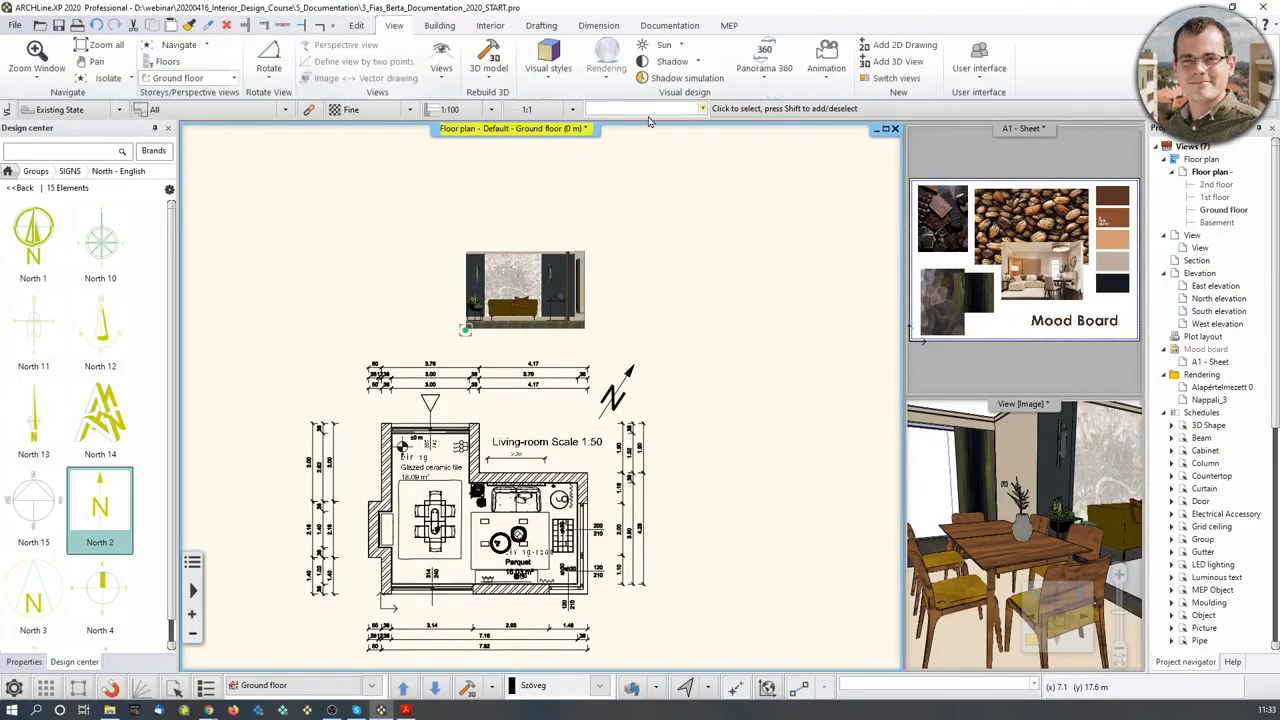
left_click(921, 47)
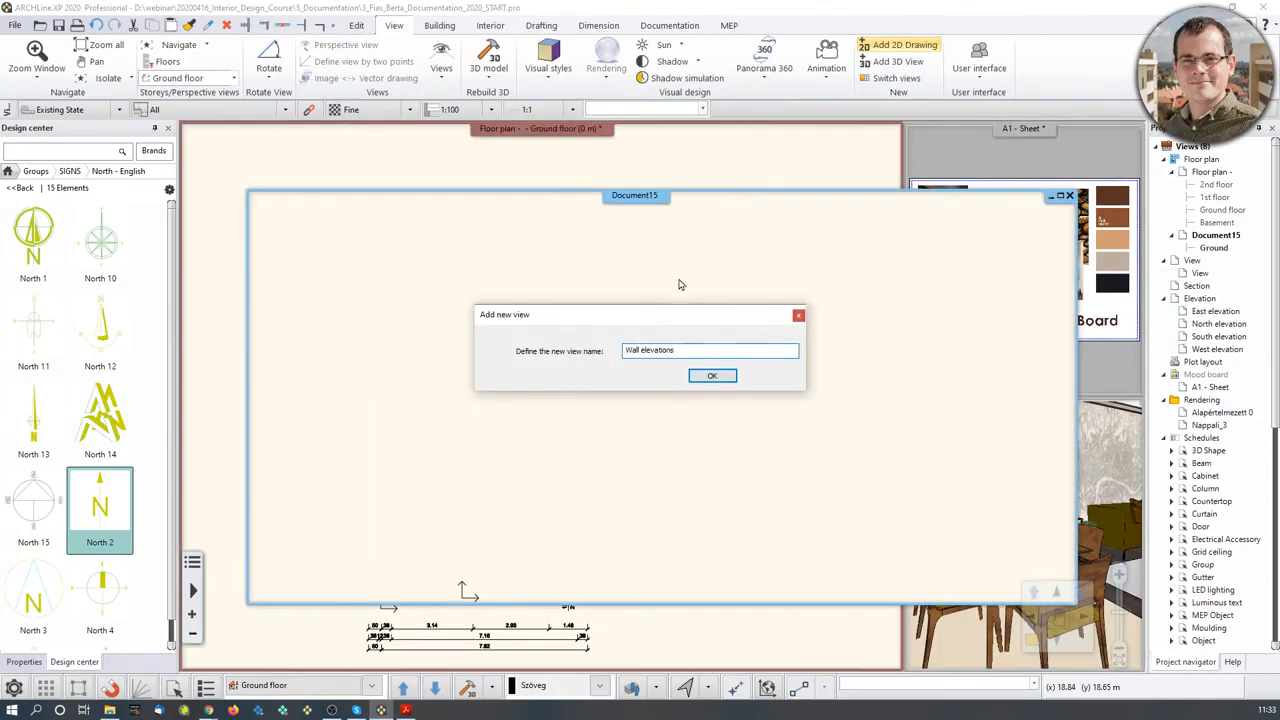
left_click(710, 375)
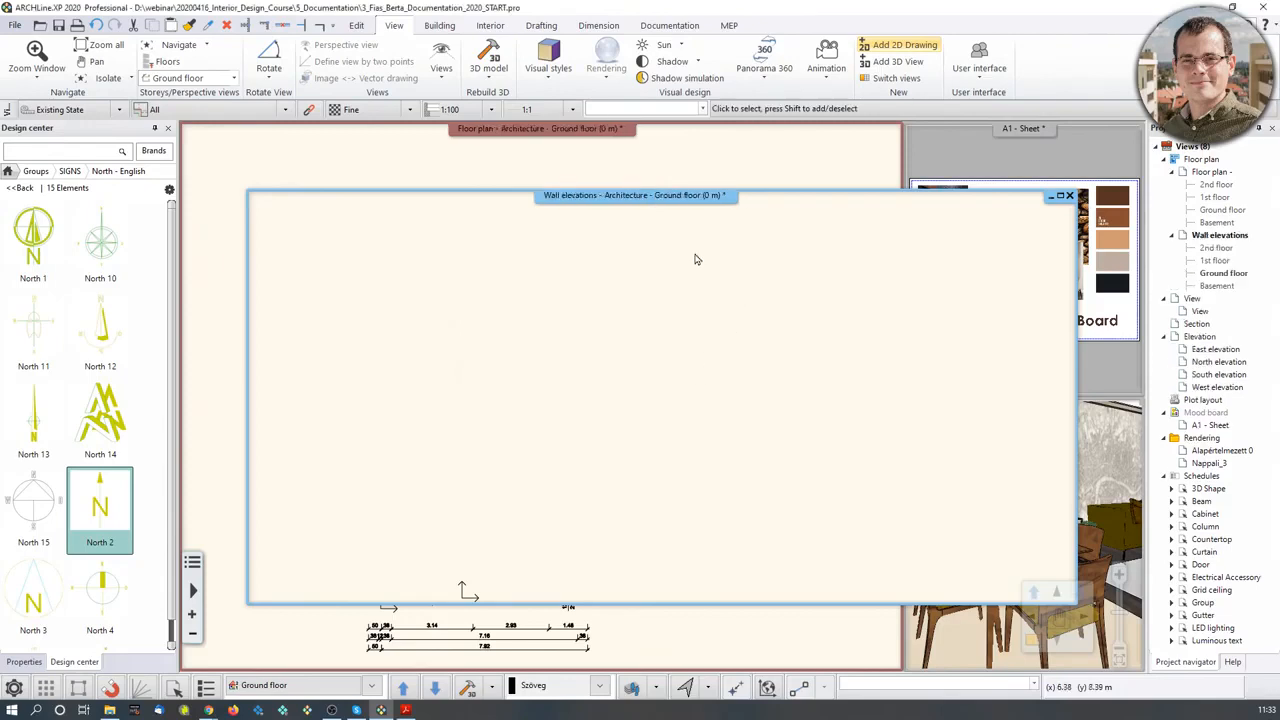
- Cut the rendered sofa-wall image from the floor plan and paste it into Wall elevations
left_click(742, 152)
left_click(548, 298)
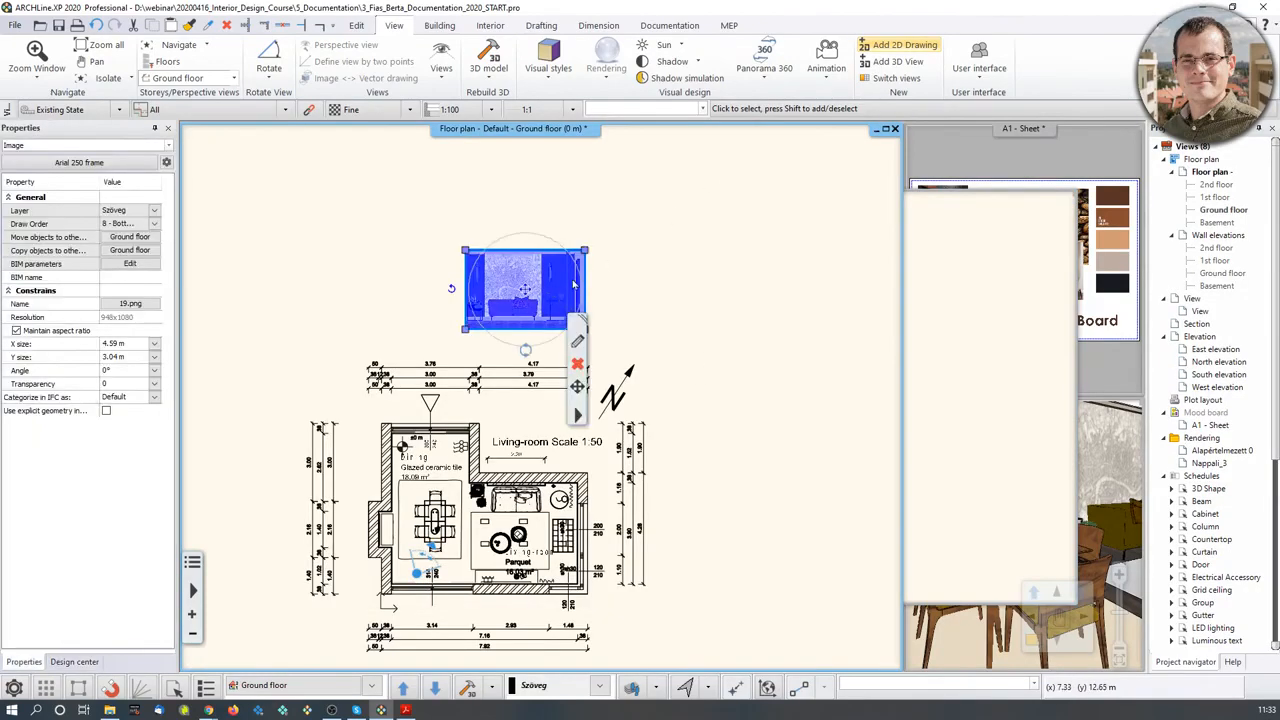
key("ctrl+x")
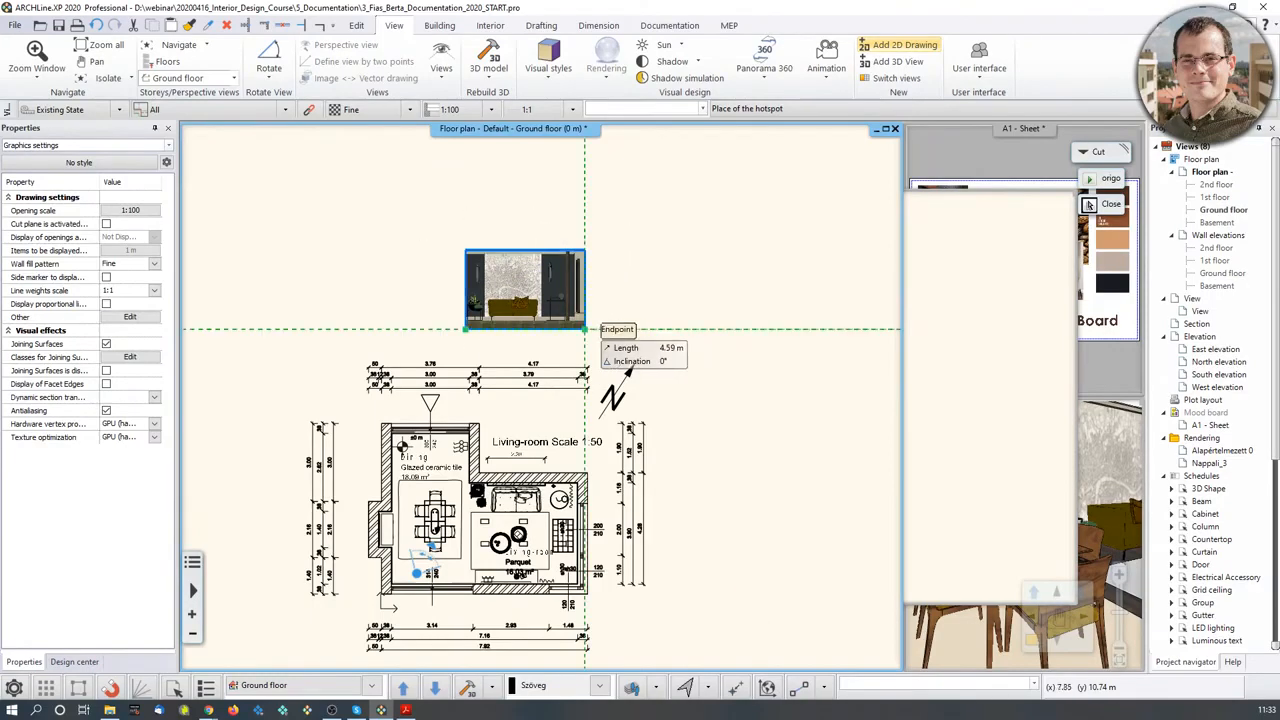
left_click(585, 328)
left_click(997, 376)
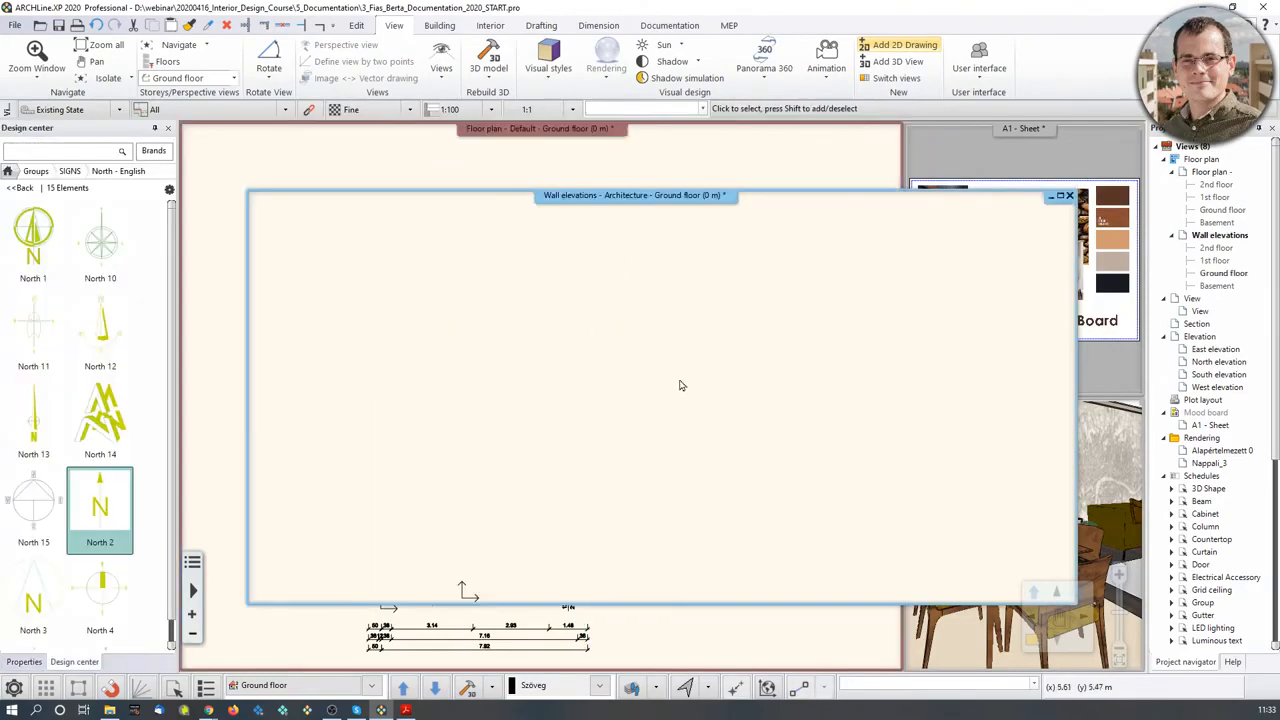
key("ctrl+v")
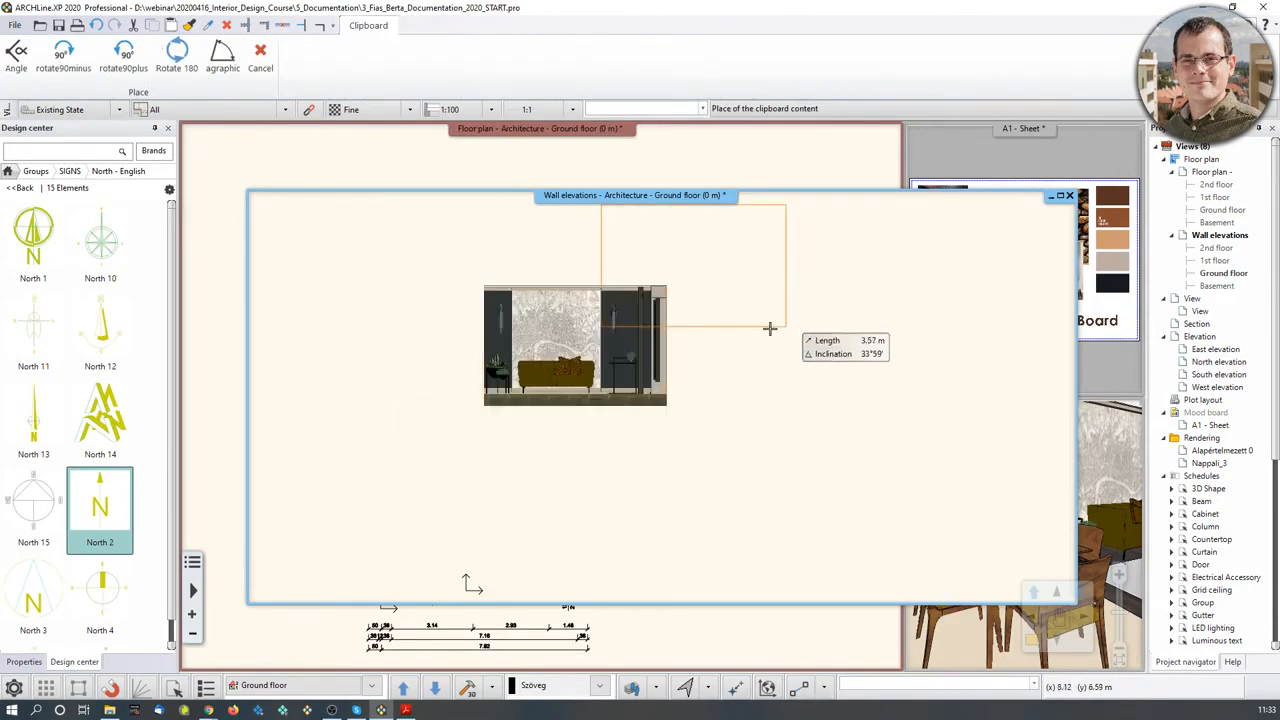
left_click(716, 368)
left_click(744, 165)
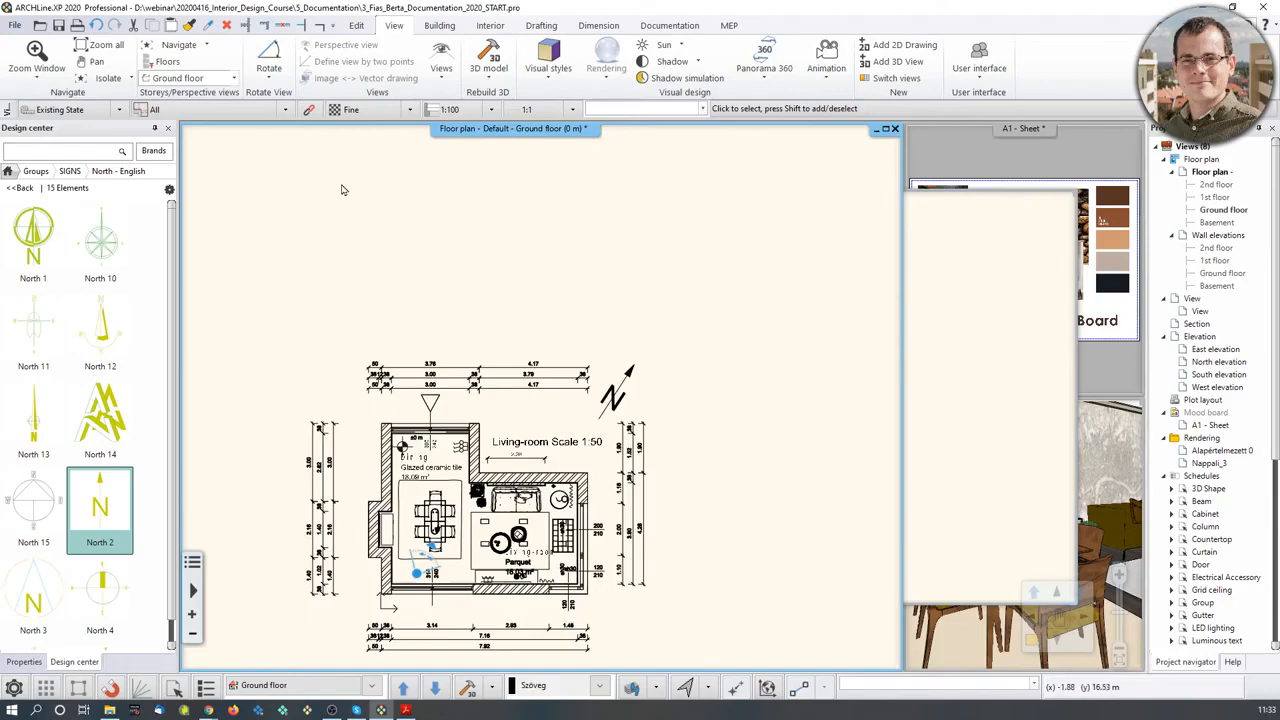
left_click(981, 292)
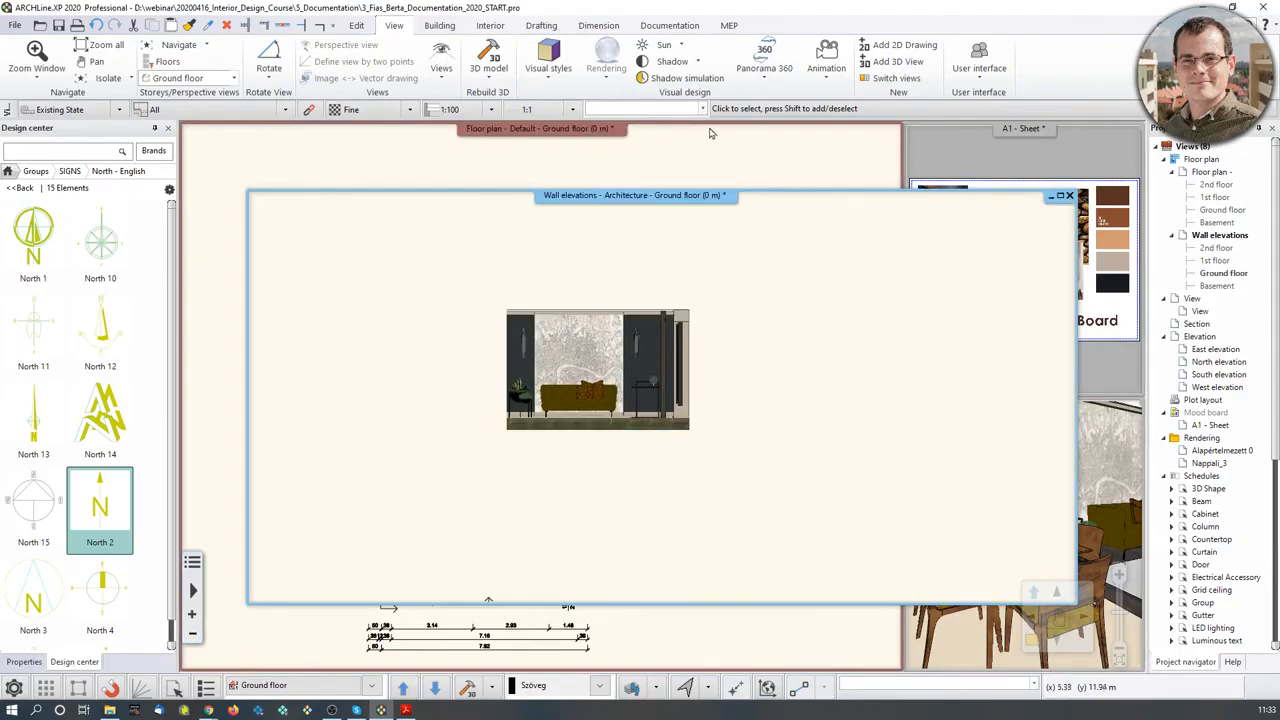
left_click(714, 160)
scroll(530, 378, "up", 4)
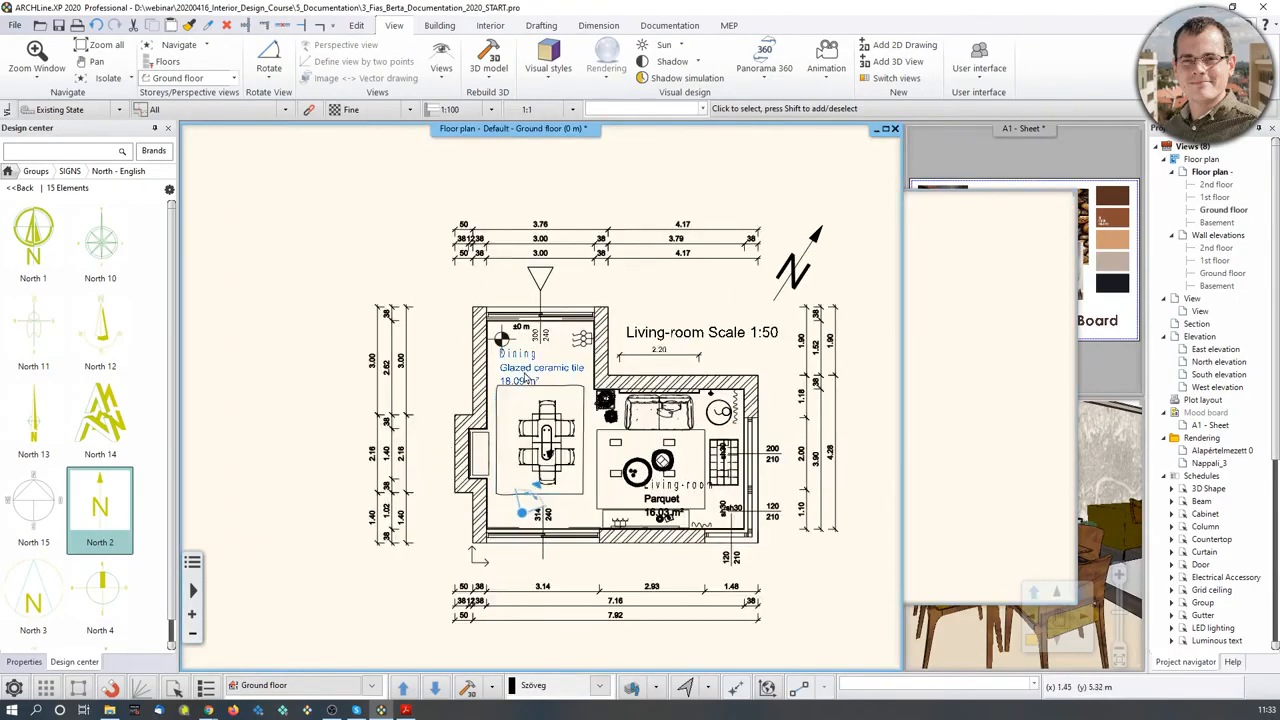
- Generate a line-drawing elevation of the living room's bottom wall and place it above the plan
left_click(669, 25)
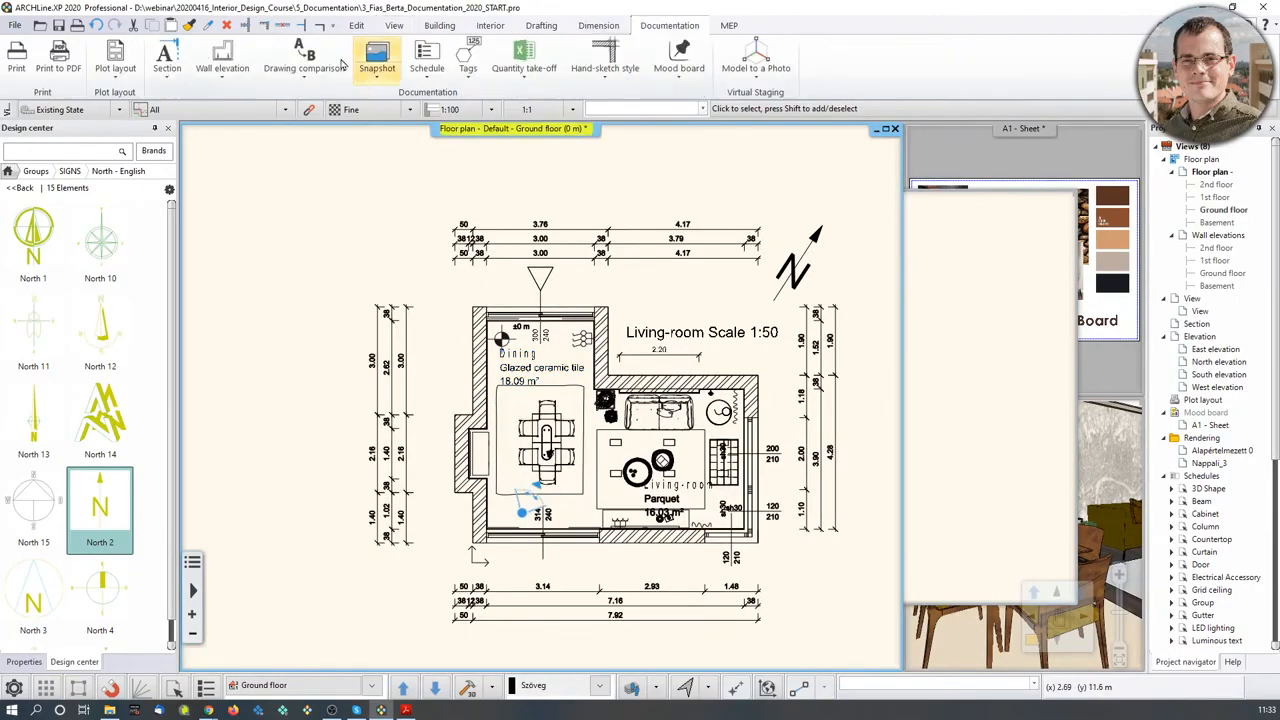
left_click(222, 74)
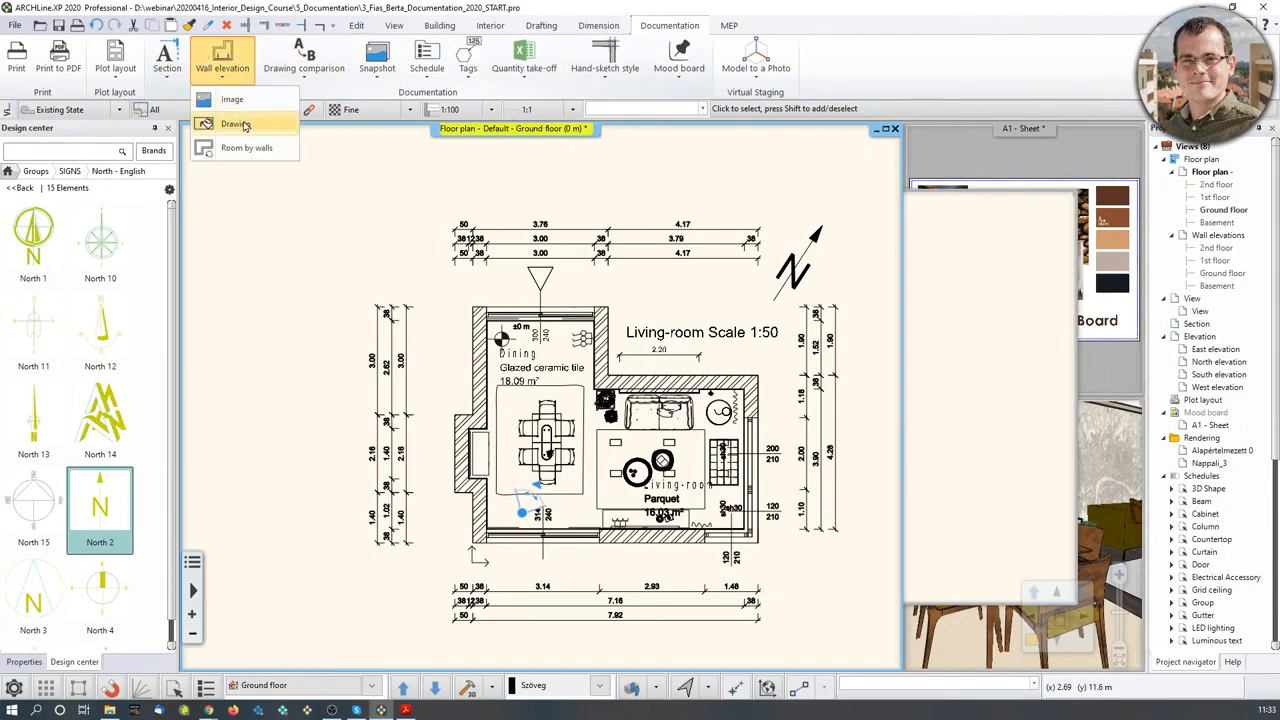
left_click(235, 123)
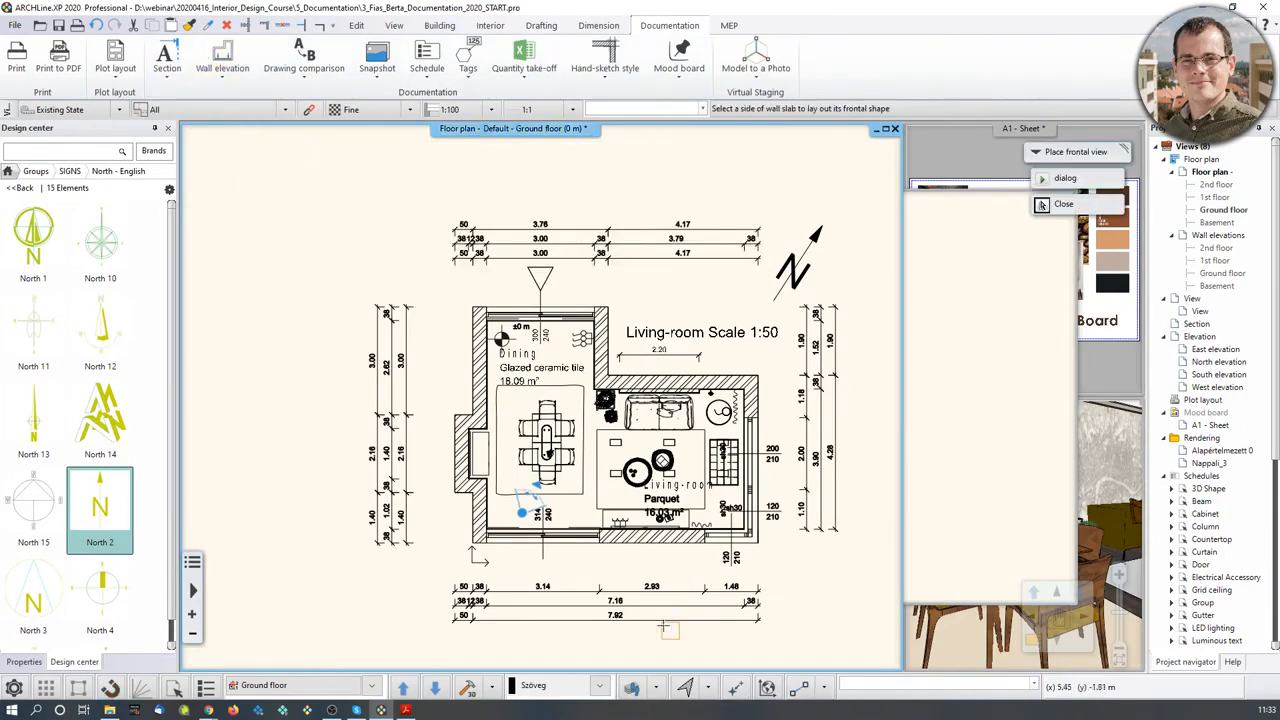
scroll(514, 383, "up", 2)
left_click(496, 398)
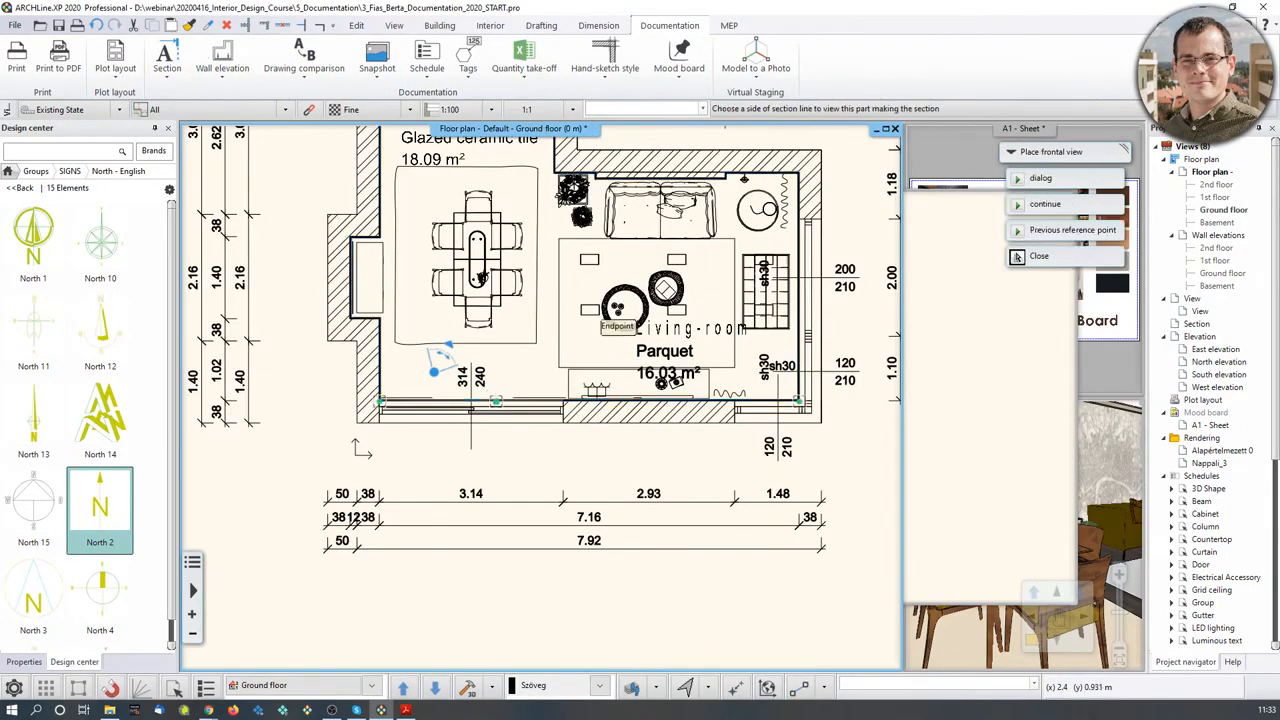
left_click(498, 369)
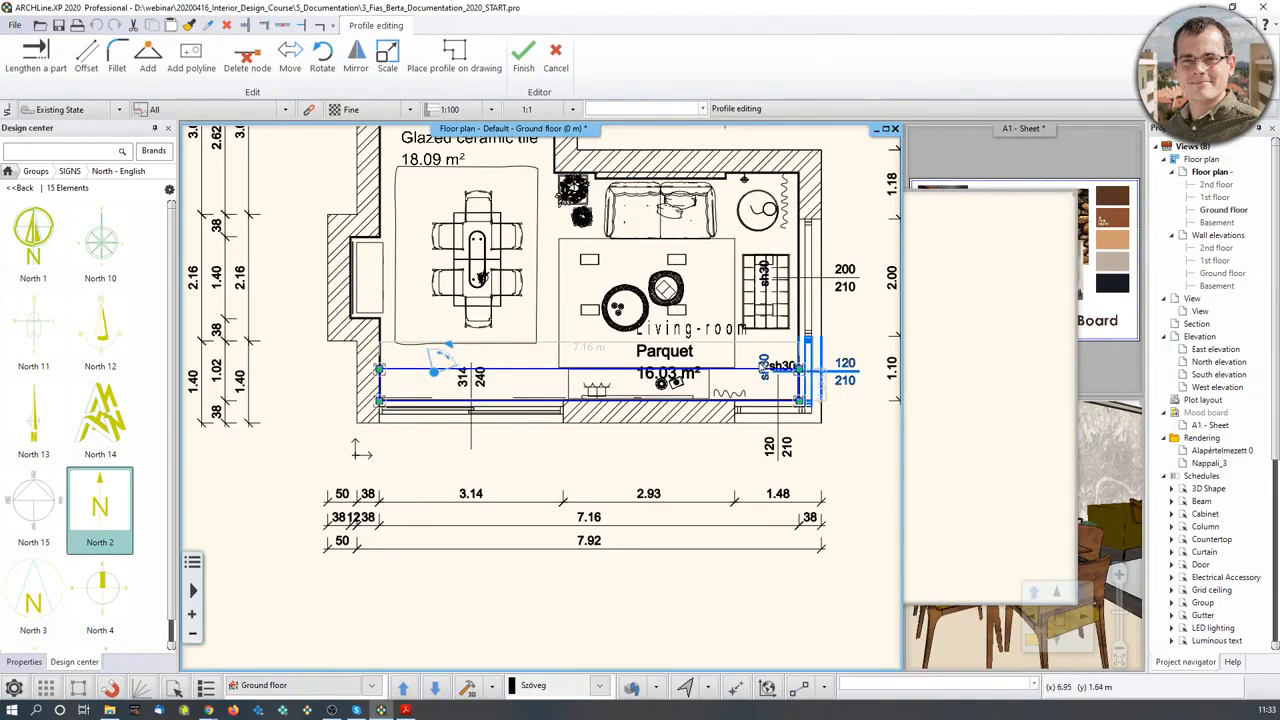
scroll(558, 385, "up", 1)
scroll(563, 400, "up", 1)
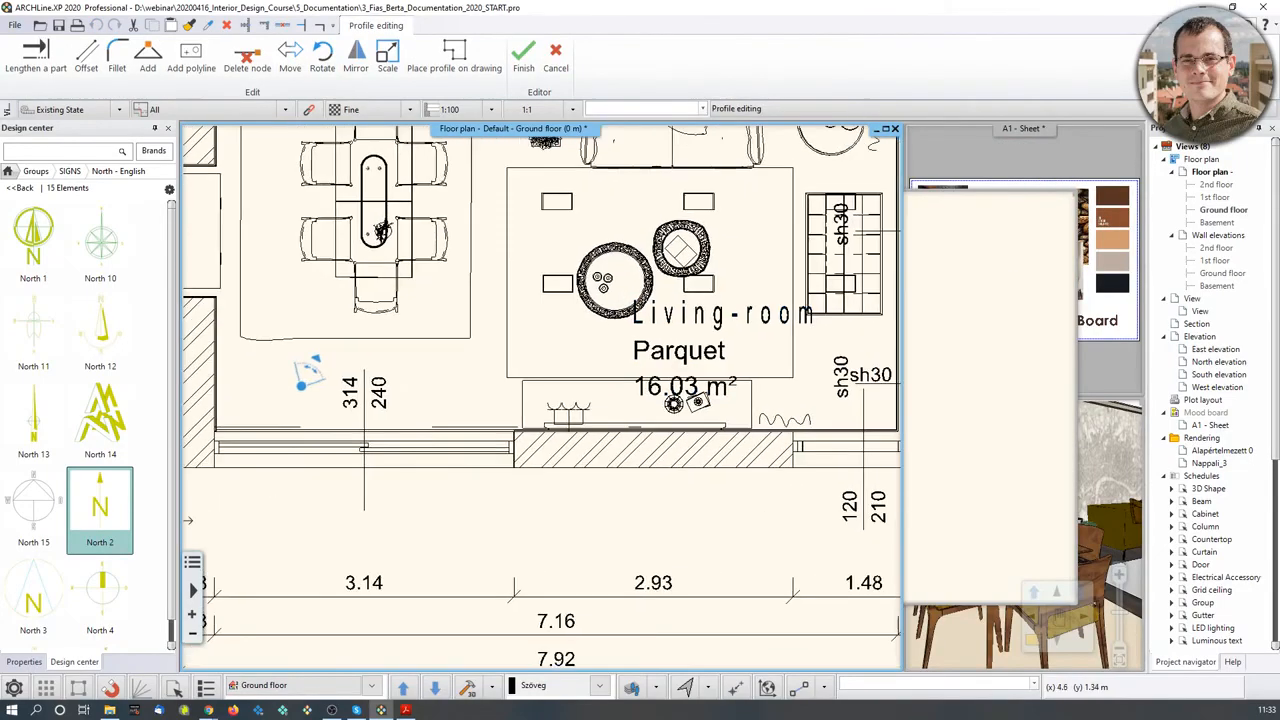
scroll(565, 403, "down", 2)
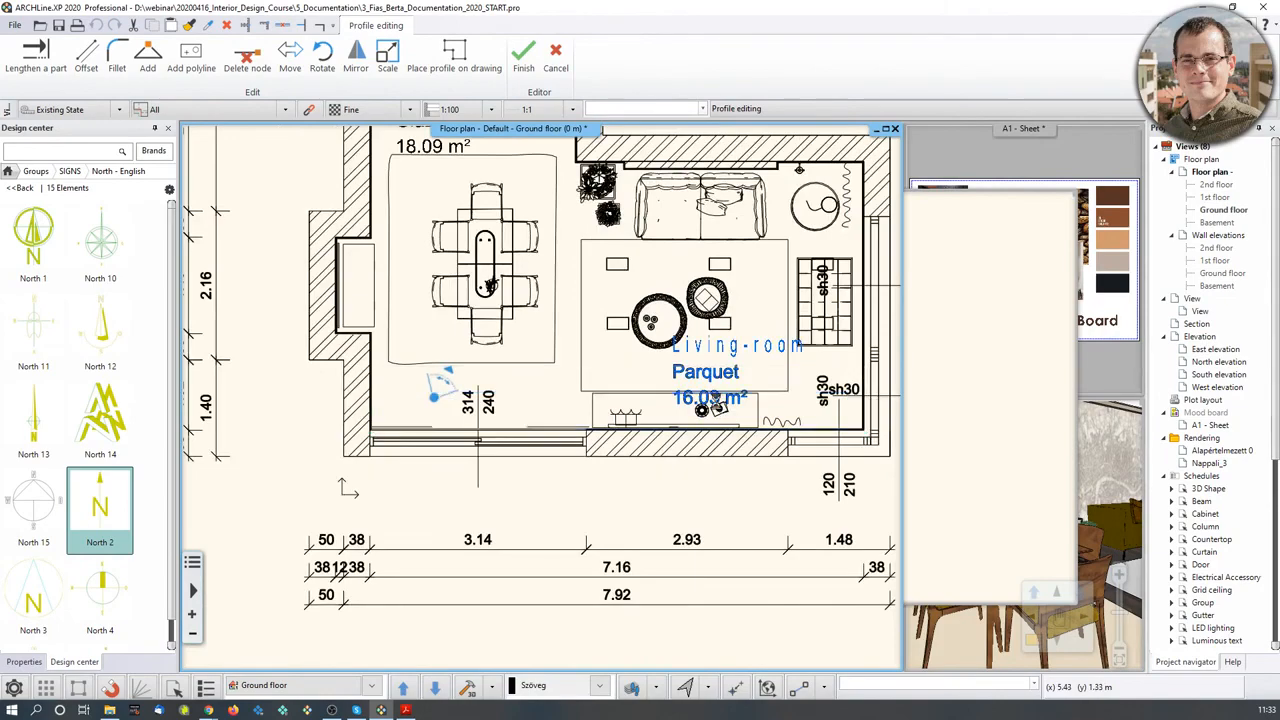
left_click(703, 409)
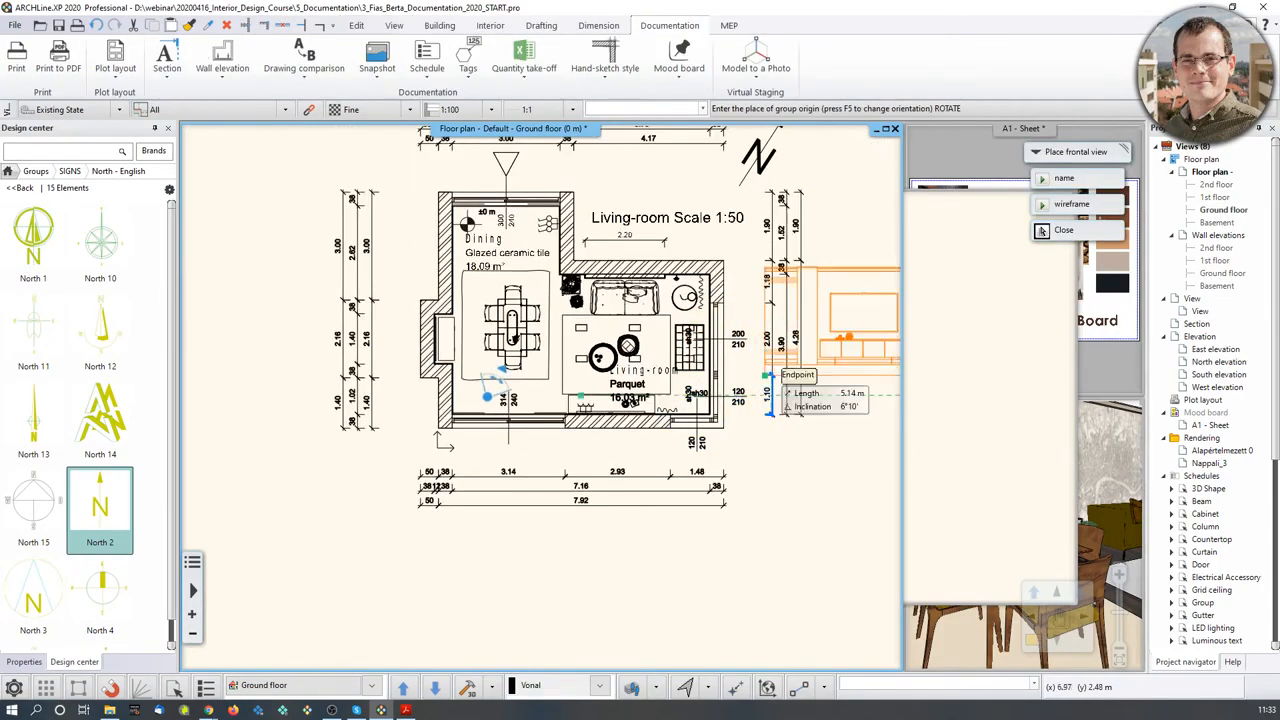
left_click(400, 323)
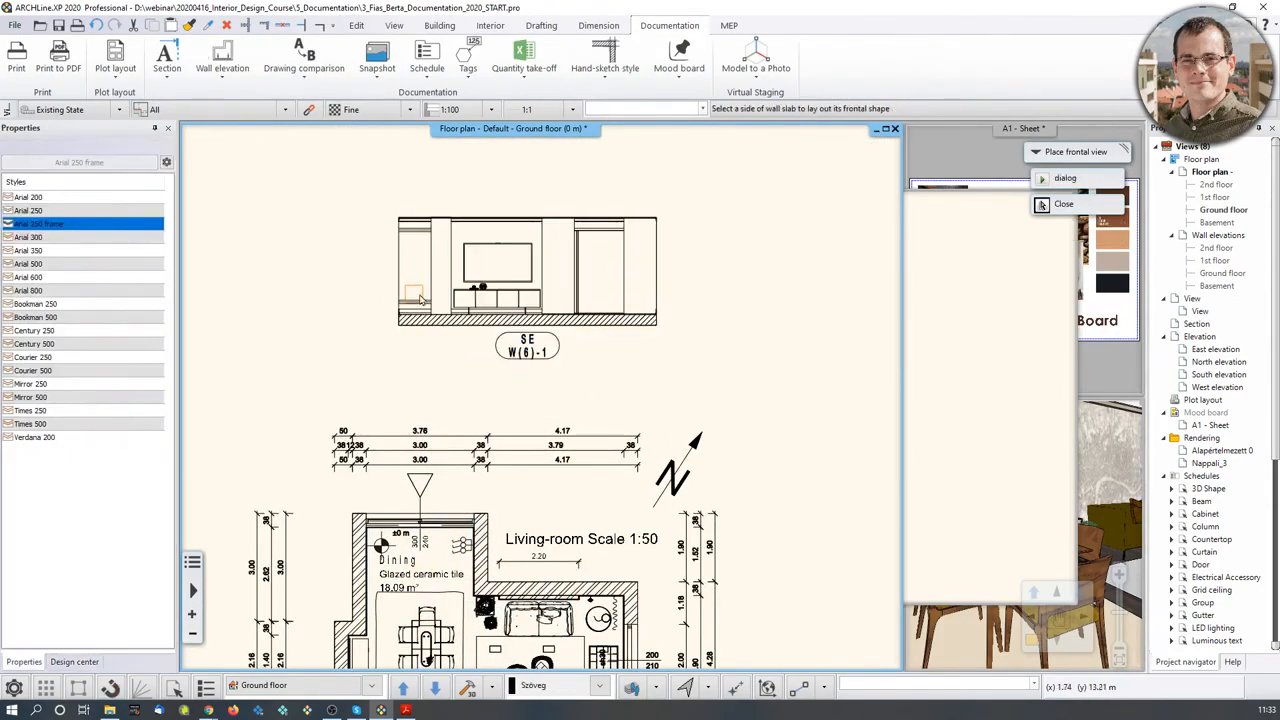
- Select the new elevation group and cut it using a corner reference point
left_click(335, 171)
left_click(740, 393)
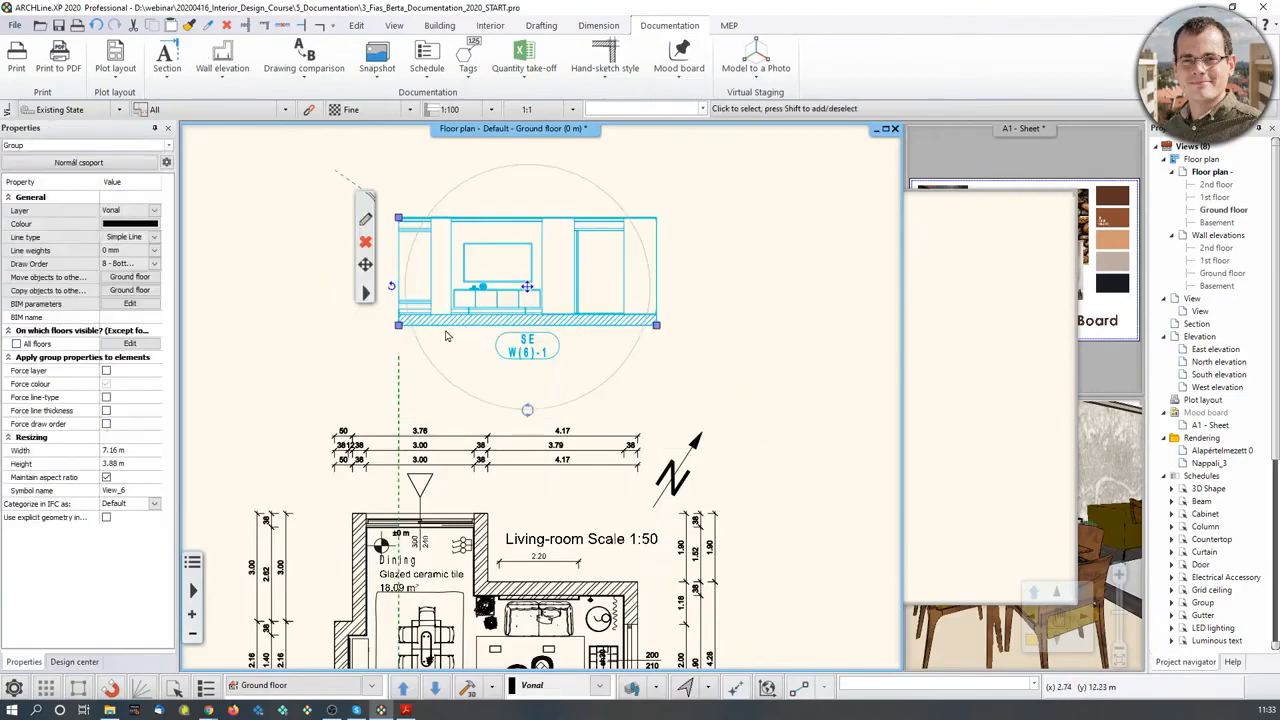
left_click(403, 320)
left_click(401, 324)
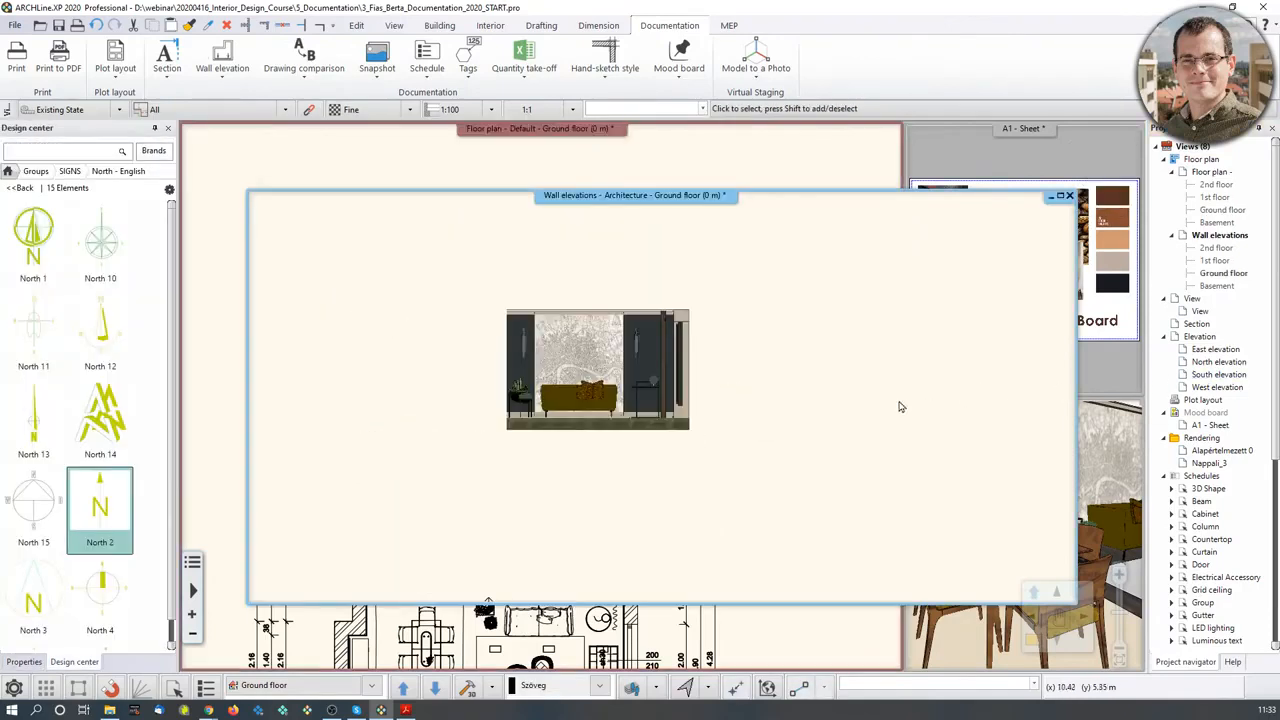
- Paste the SE W(6)-1 elevation to the right of the rendered sofa-wall image and recentre the view
key("ctrl+v")
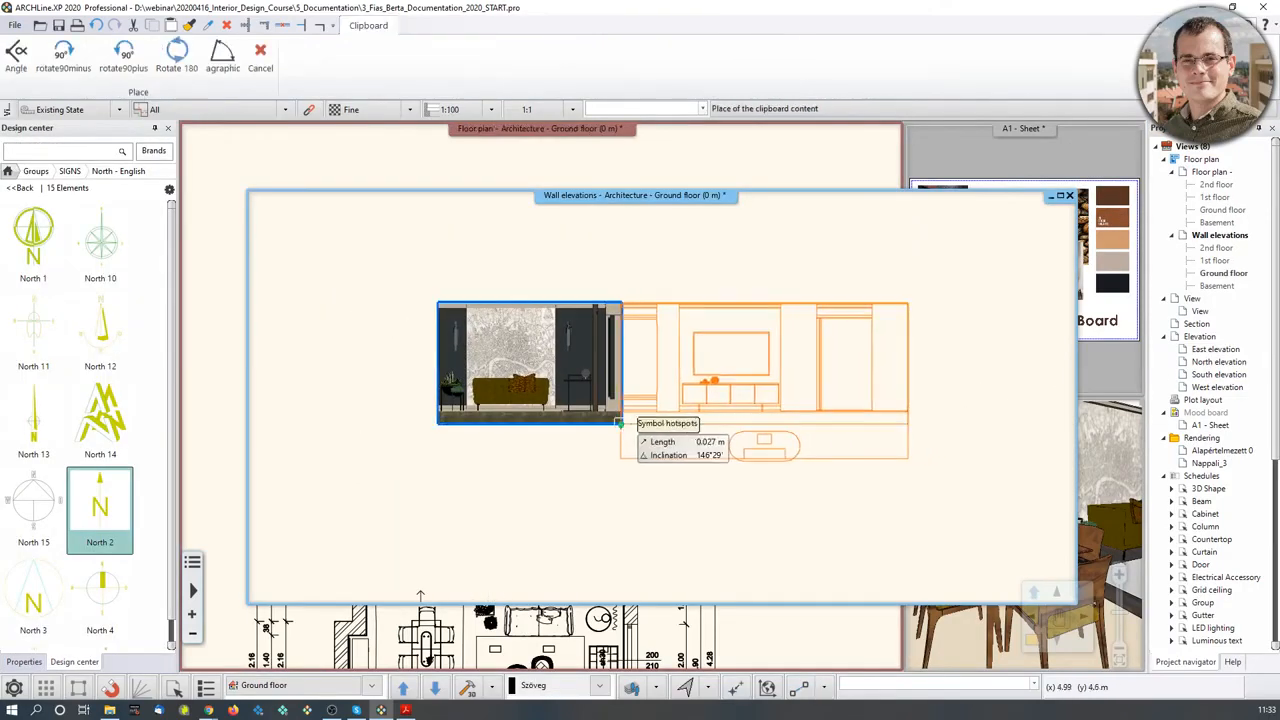
left_click(661, 424)
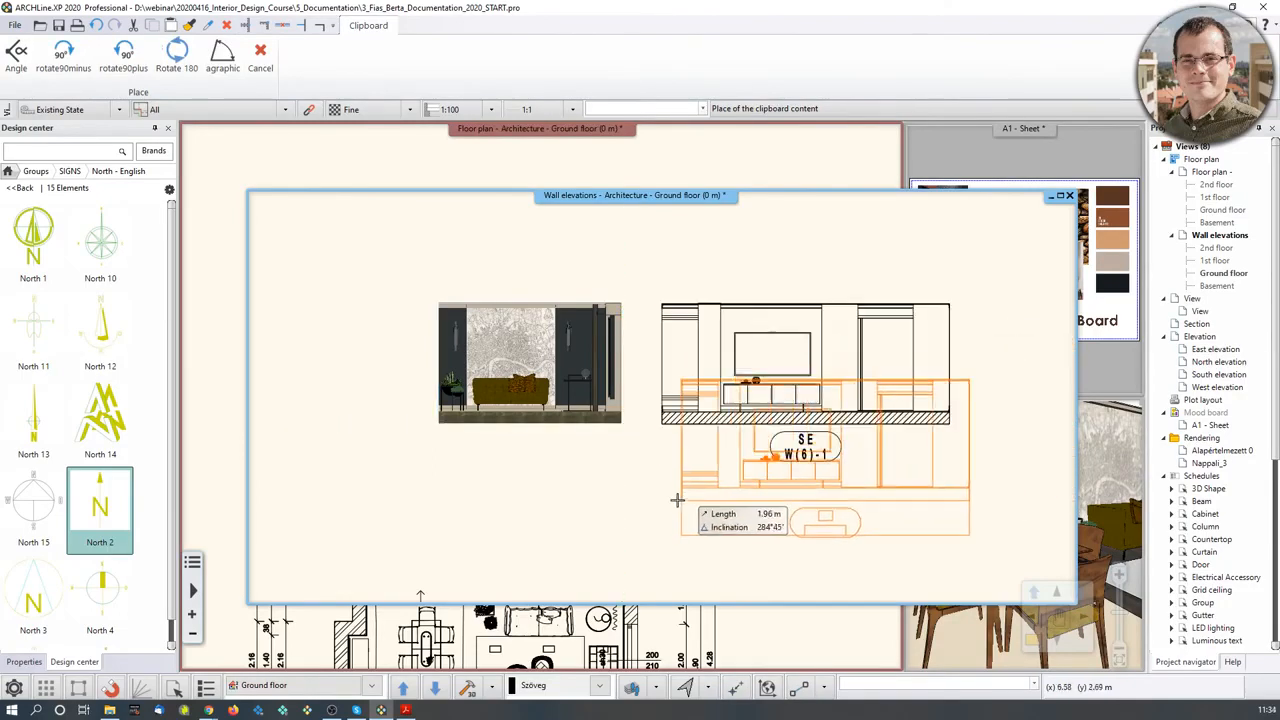
scroll(675, 504, "down", 2)
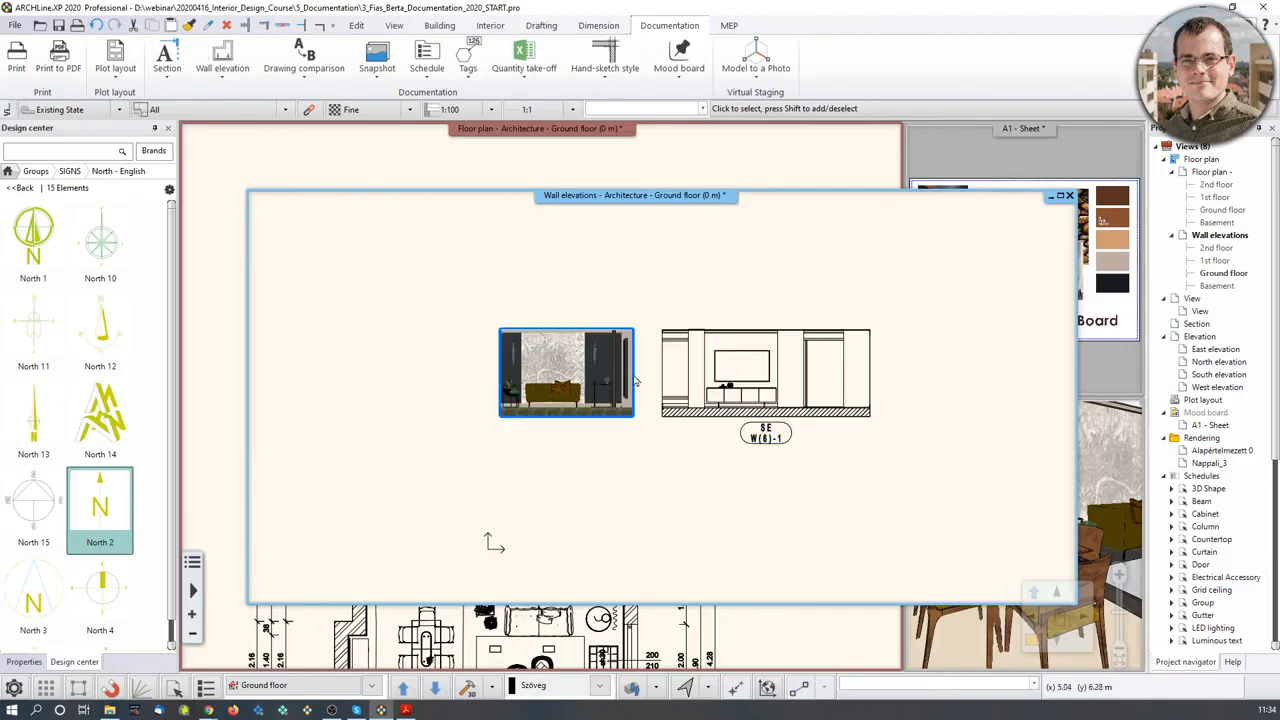
scroll(595, 418, "up", 2)
scroll(610, 395, "up", 1)
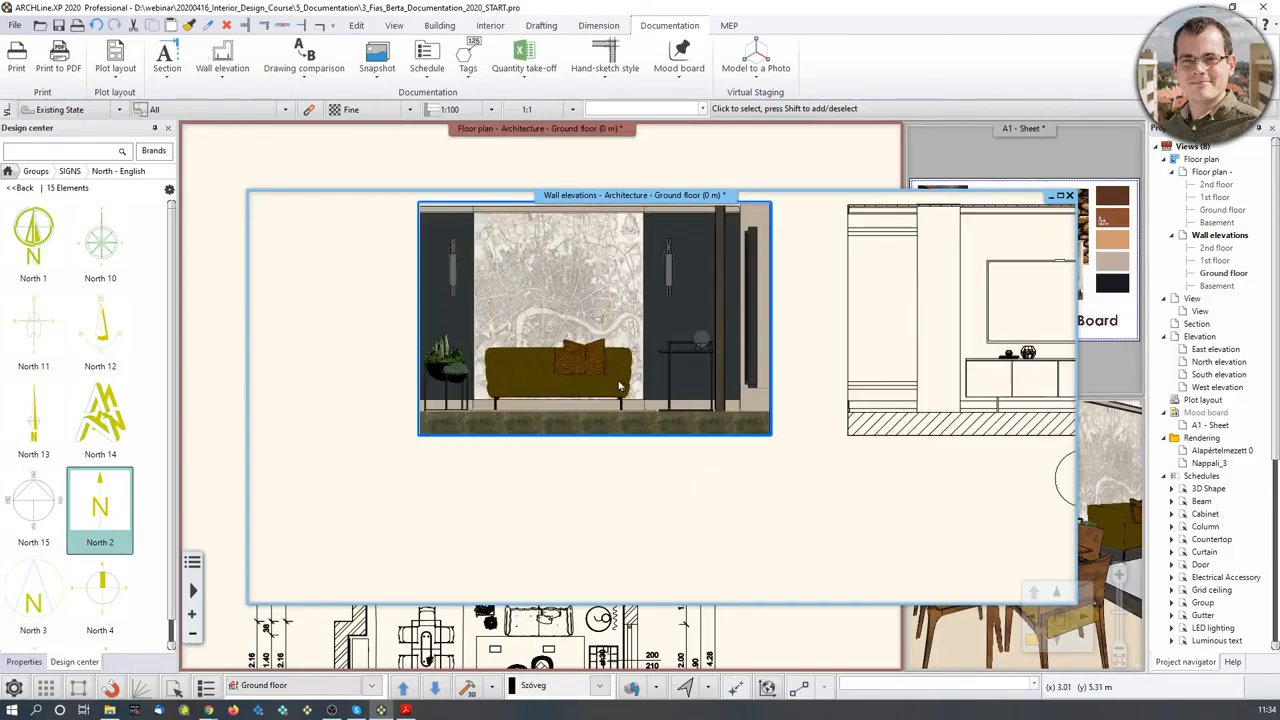
middle_click_drag(645, 381, 580, 467)
scroll(586, 410, "up", 5)
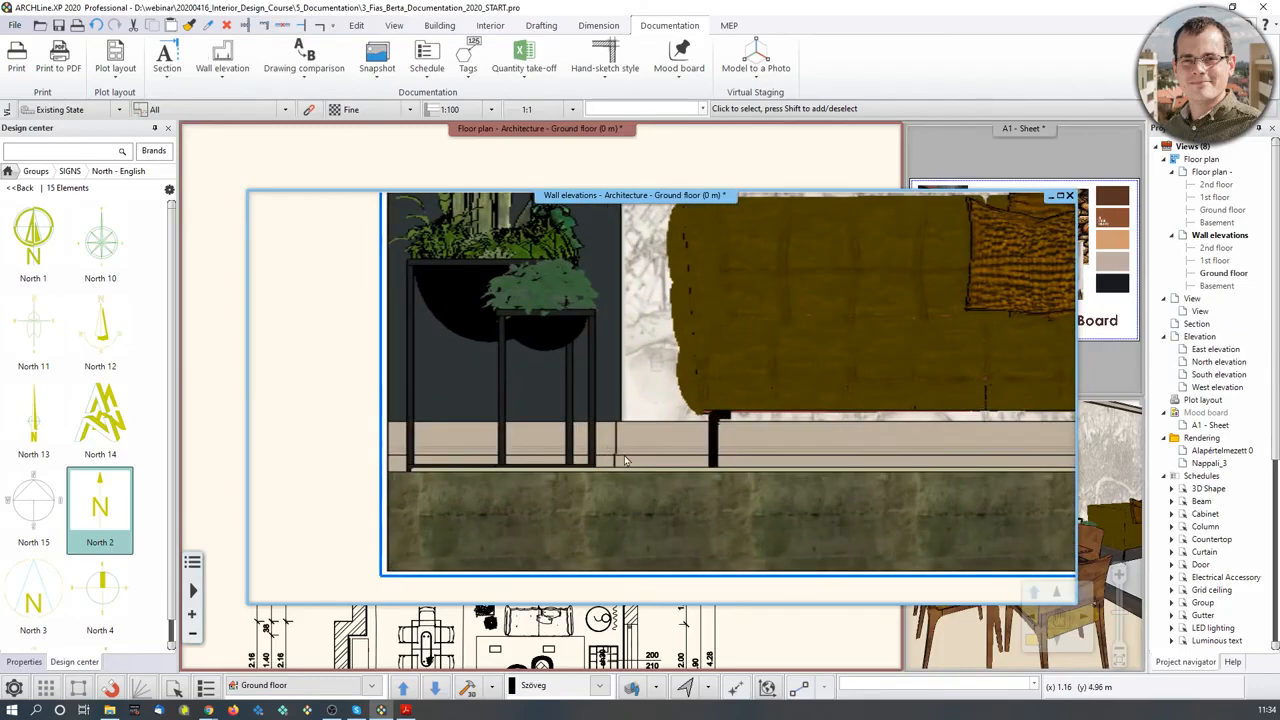
scroll(716, 410, "down", 5)
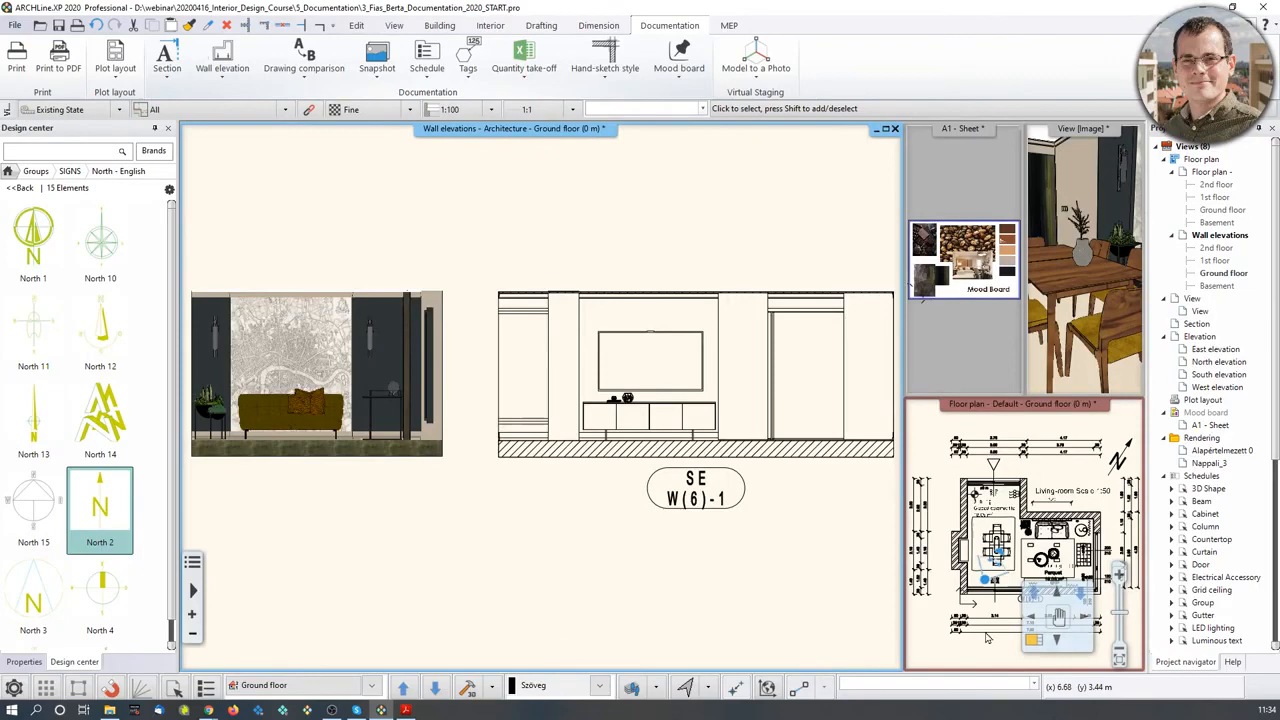
middle_click_drag(367, 415, 678, 450)
scroll(678, 450, "up", 3)
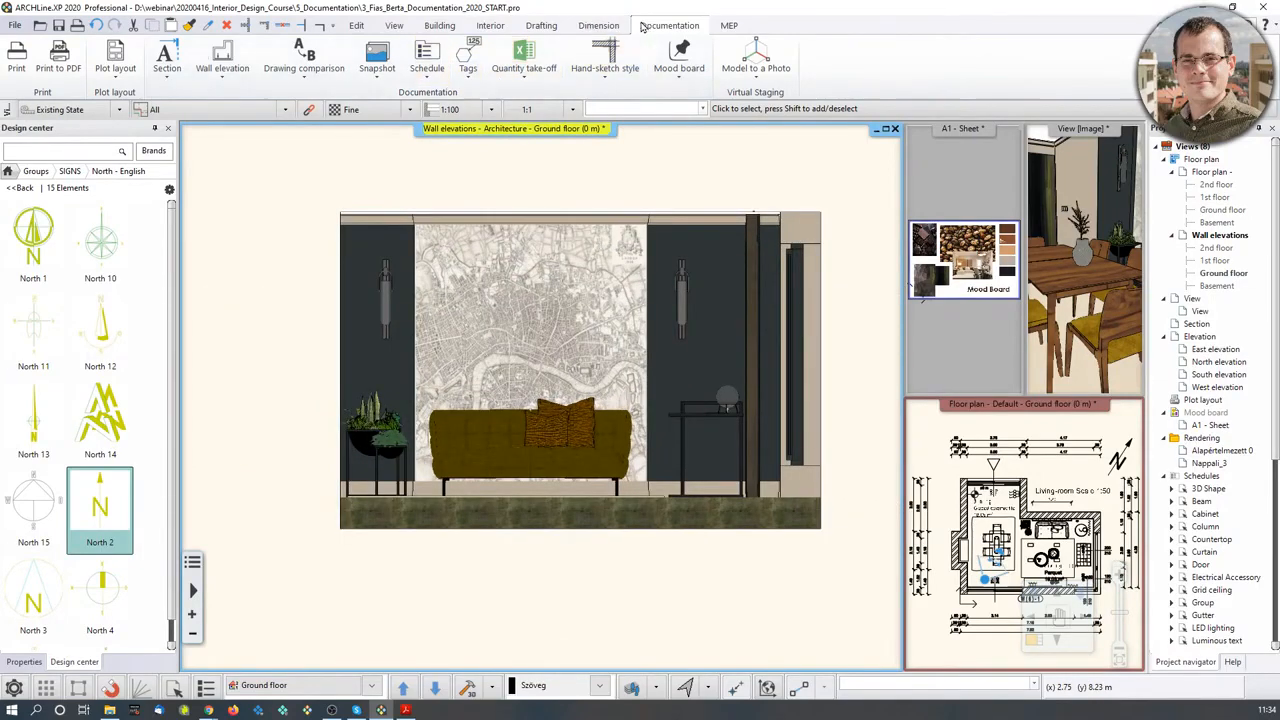
- Add a 45 dimension along the elevation's left edge and save the project
left_click(592, 29)
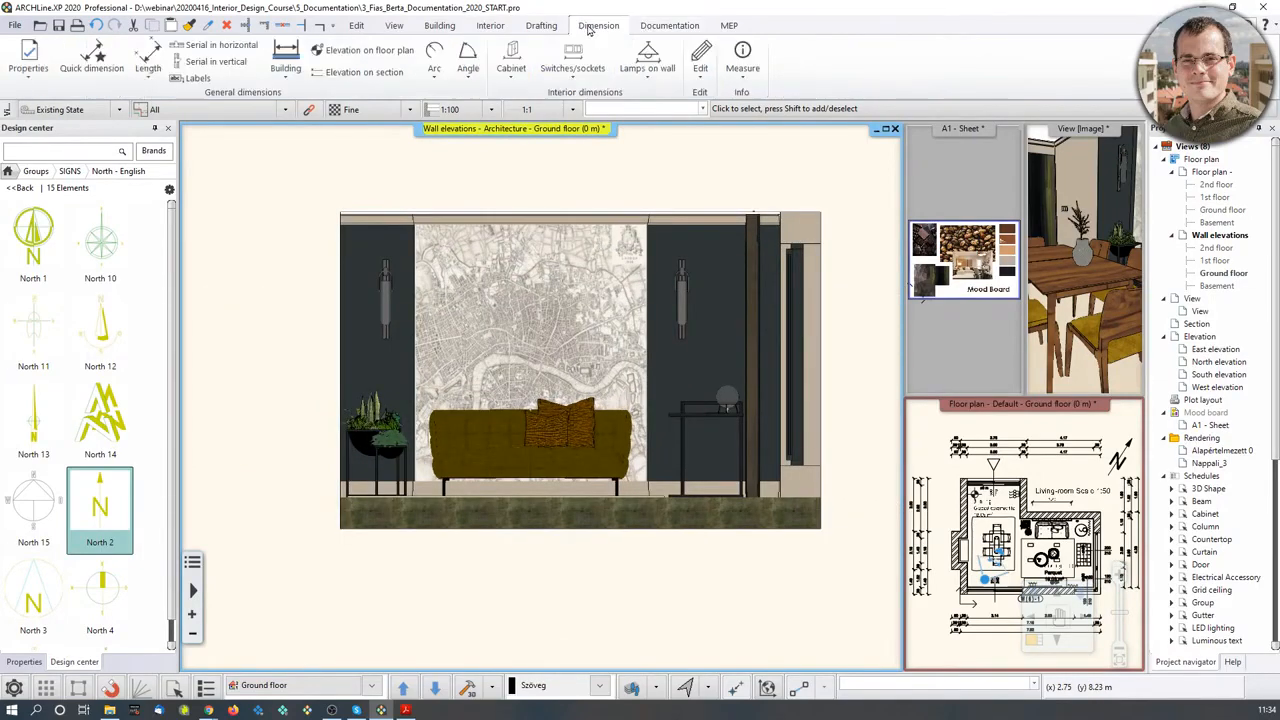
left_click(221, 50)
scroll(409, 530, "up", 5)
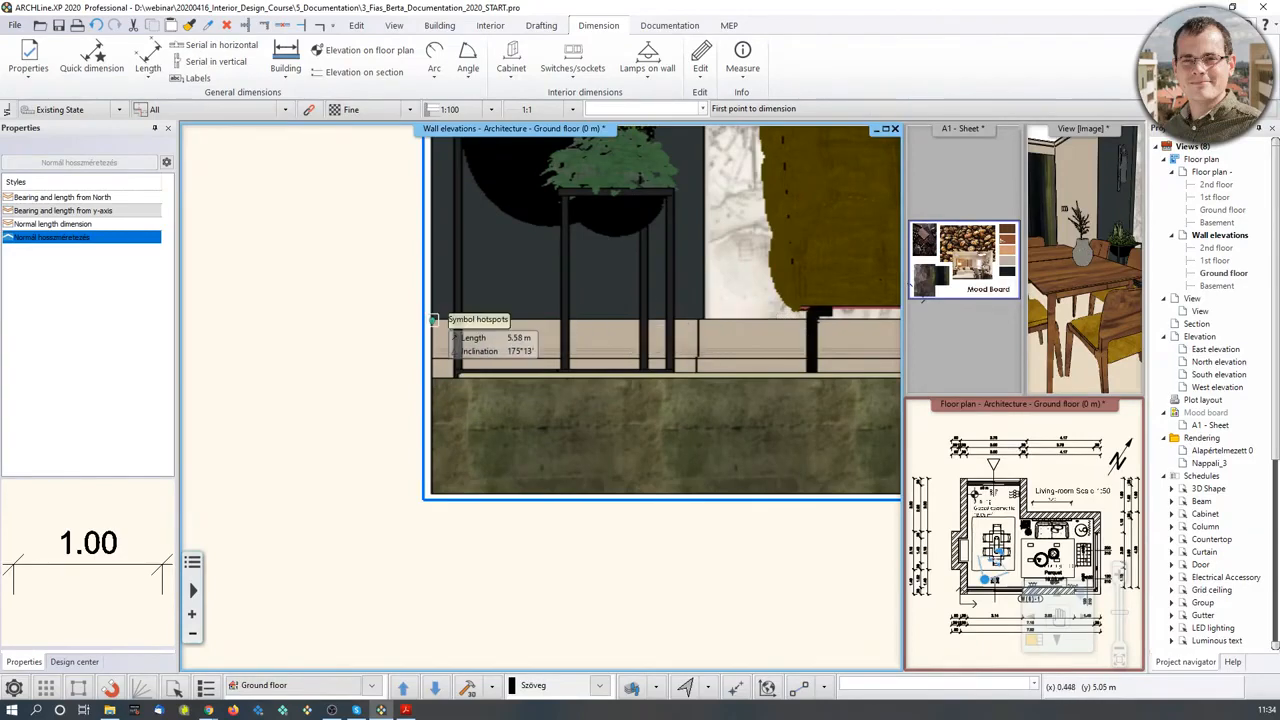
left_click(435, 318)
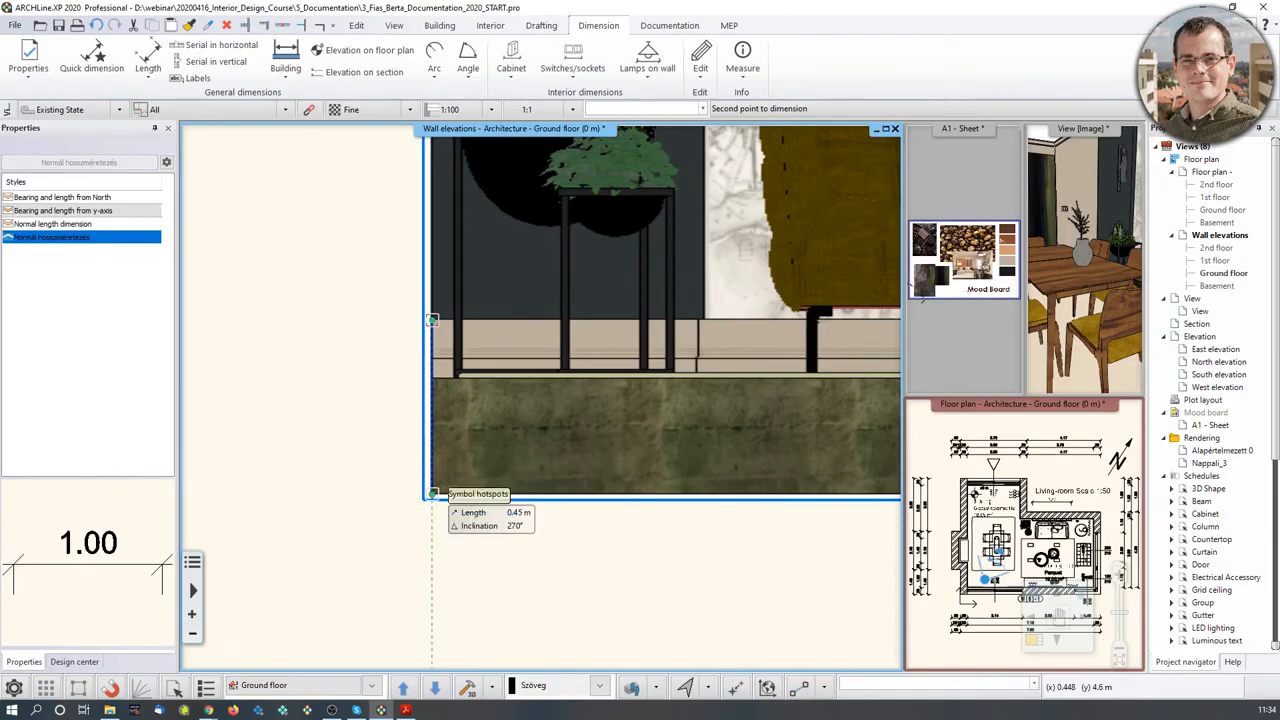
left_click(433, 490)
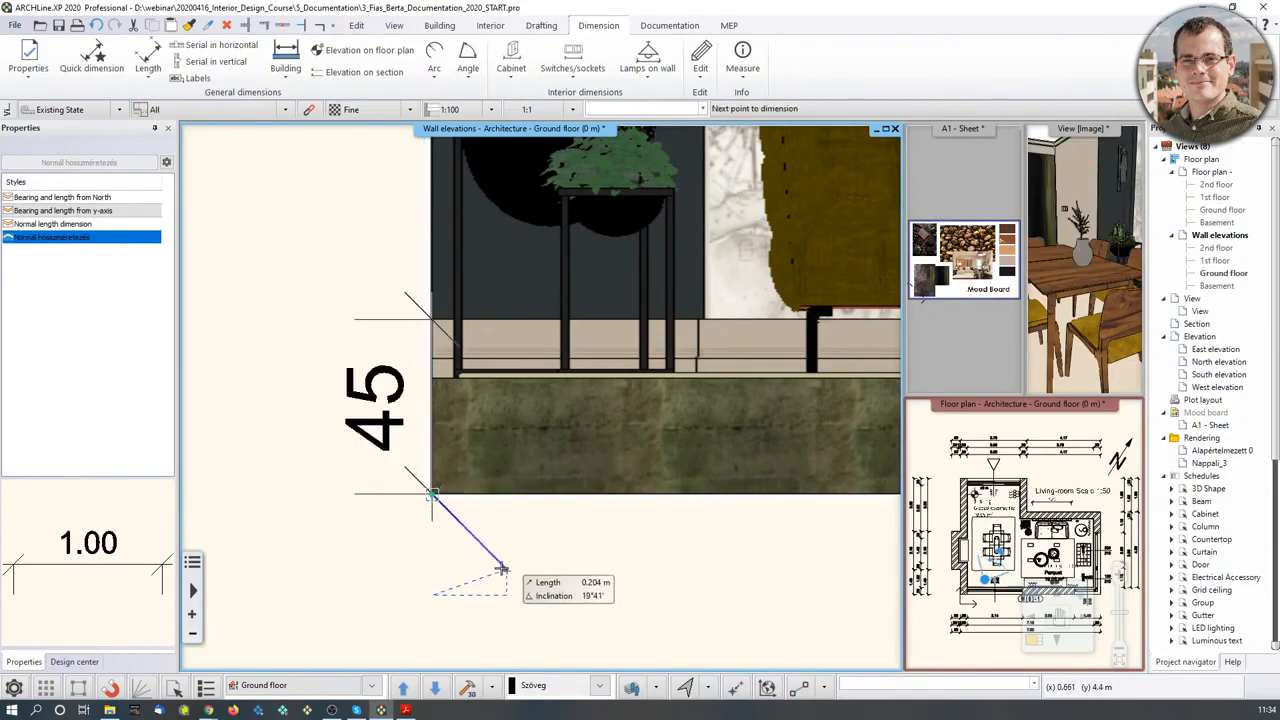
left_click(432, 545)
left_click(375, 392)
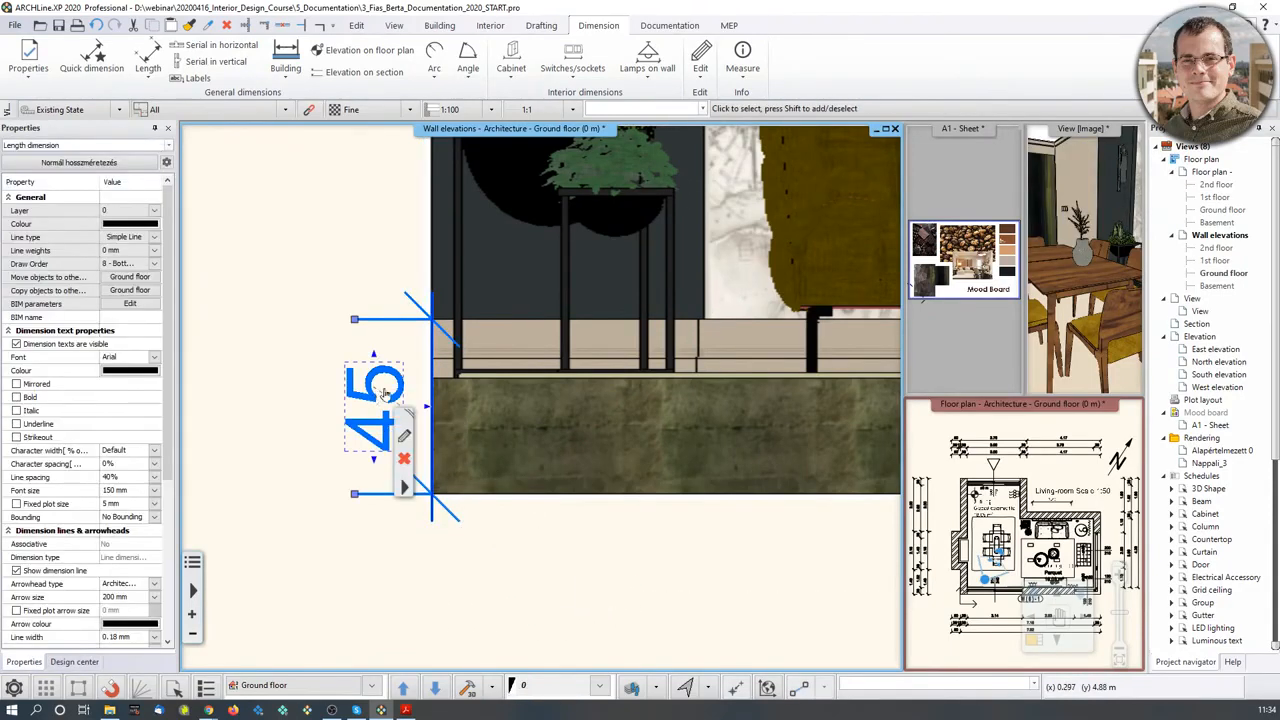
key("ctrl+s")
- Dimension the elevation base with a horizontal chain reading 70, 2.20, 1.26 and 38
left_click(232, 62)
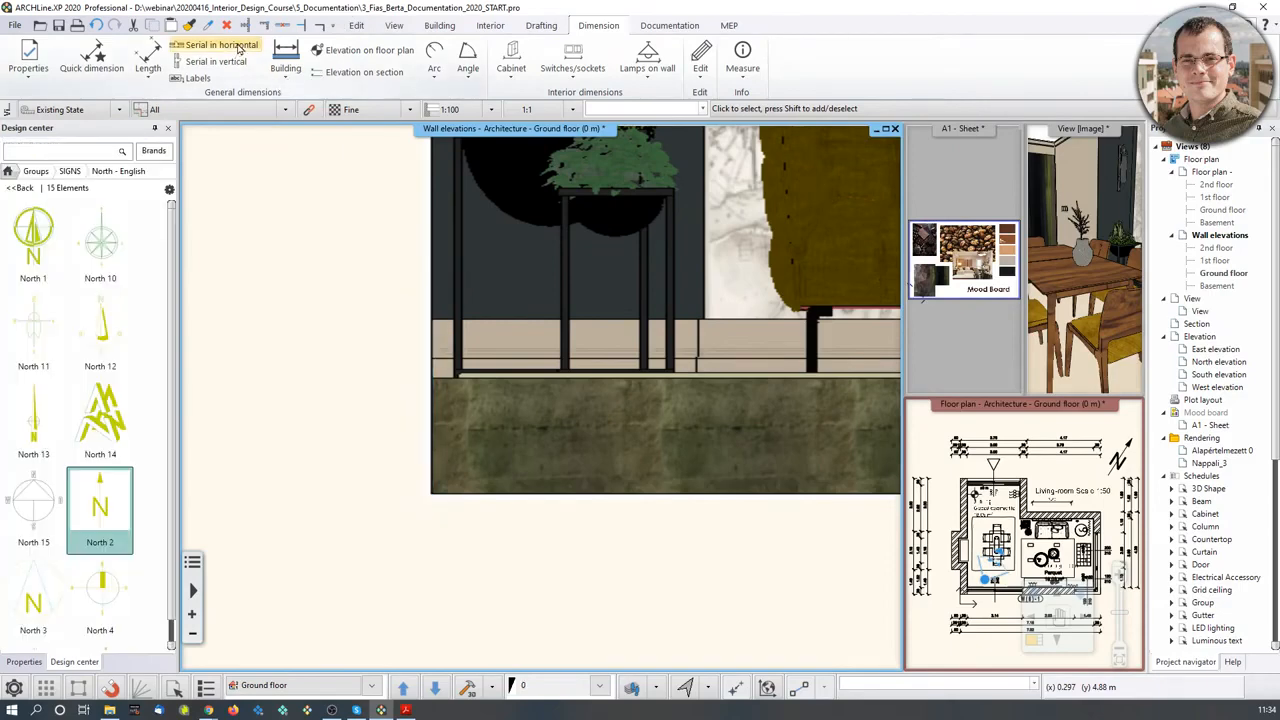
left_click(432, 319)
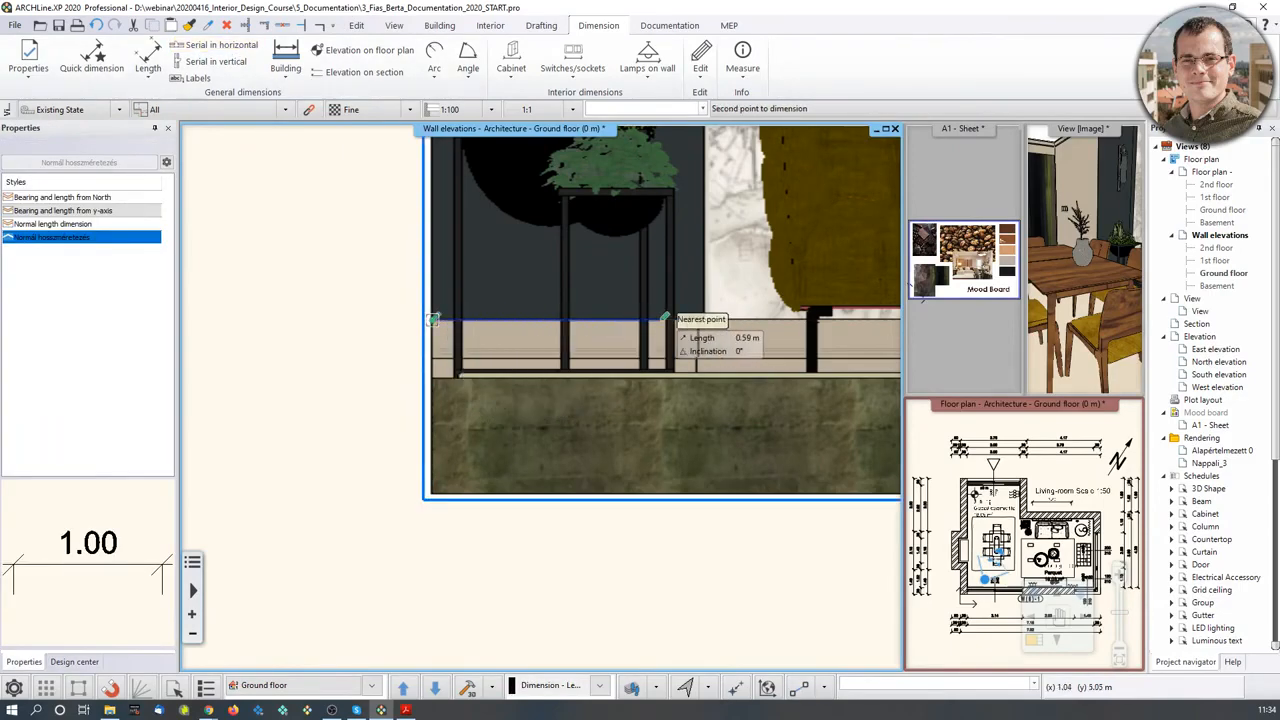
left_click(703, 320)
scroll(650, 520, "down", 2)
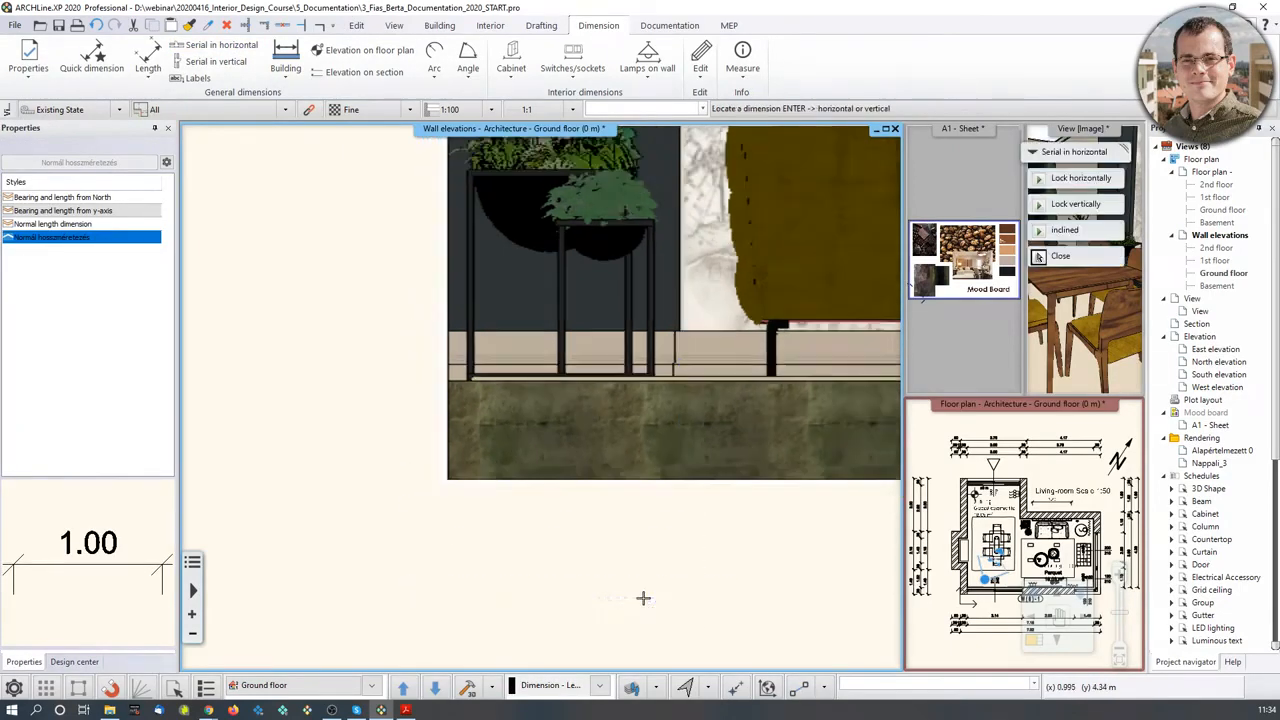
left_click(563, 557)
scroll(760, 440, "up", 5)
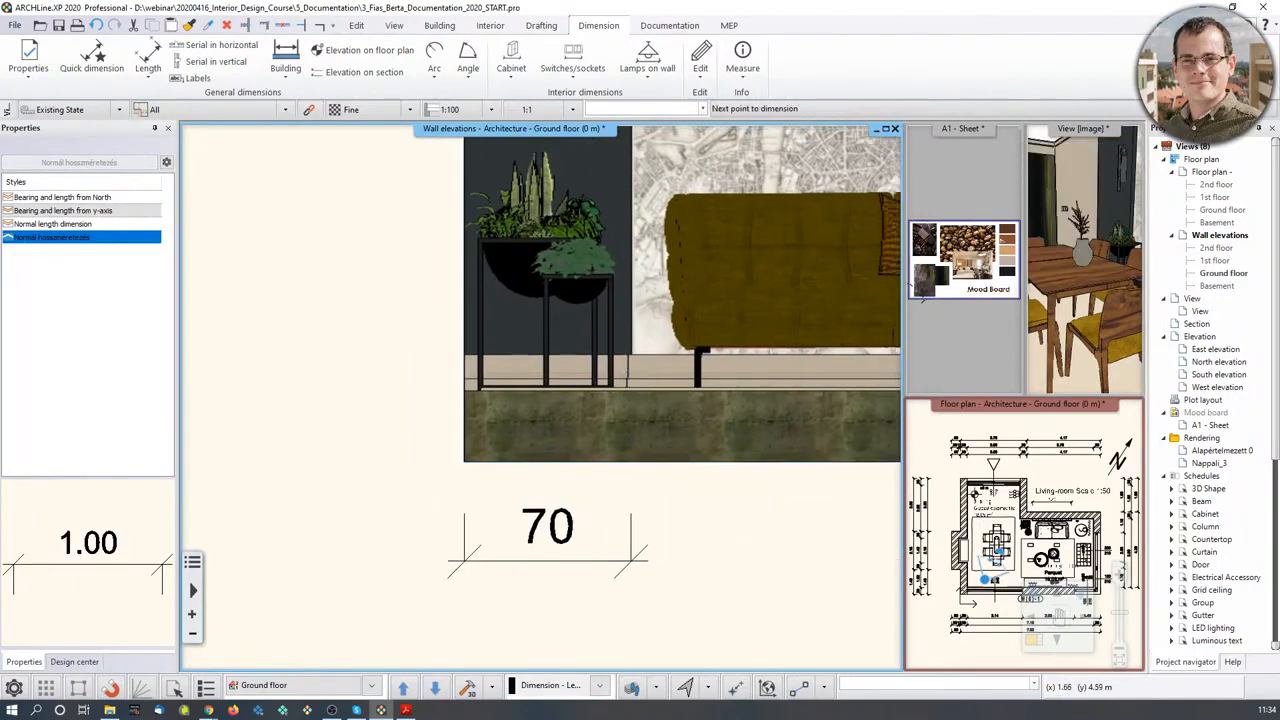
middle_click_drag(591, 420, 403, 439)
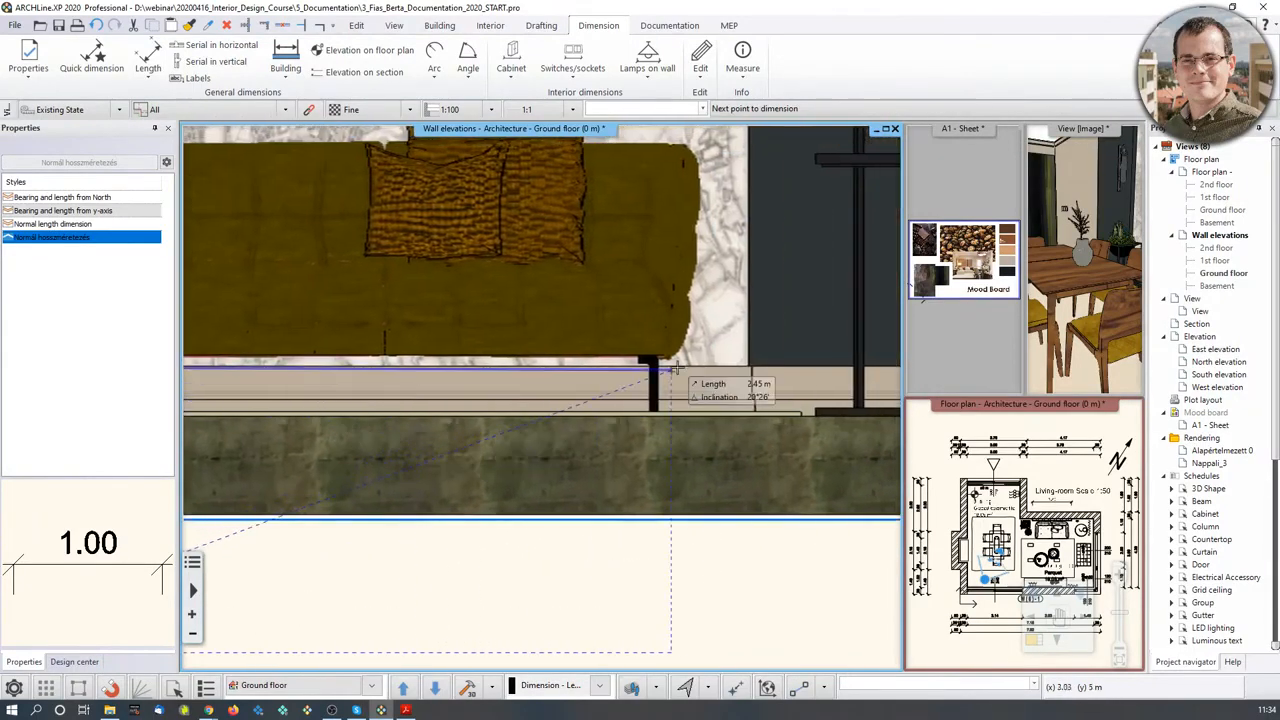
left_click(748, 367)
scroll(710, 480, "down", 2)
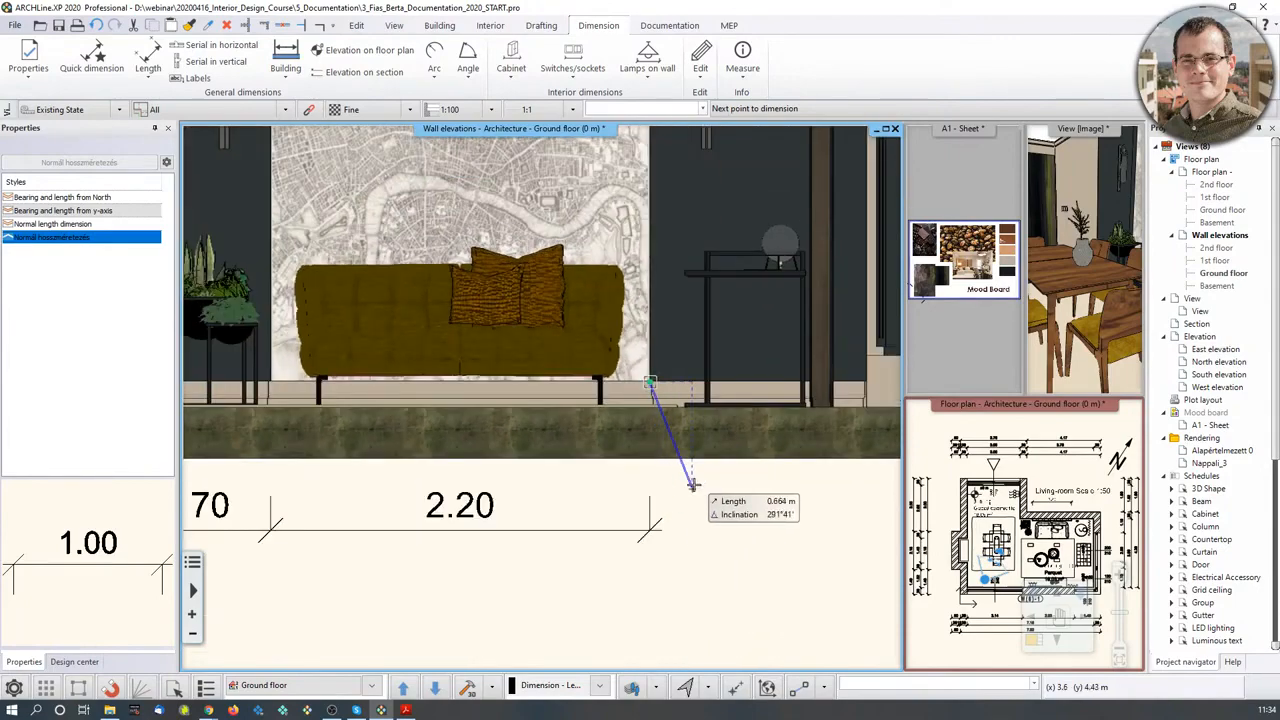
scroll(680, 470, "up", 2)
scroll(700, 390, "up", 2)
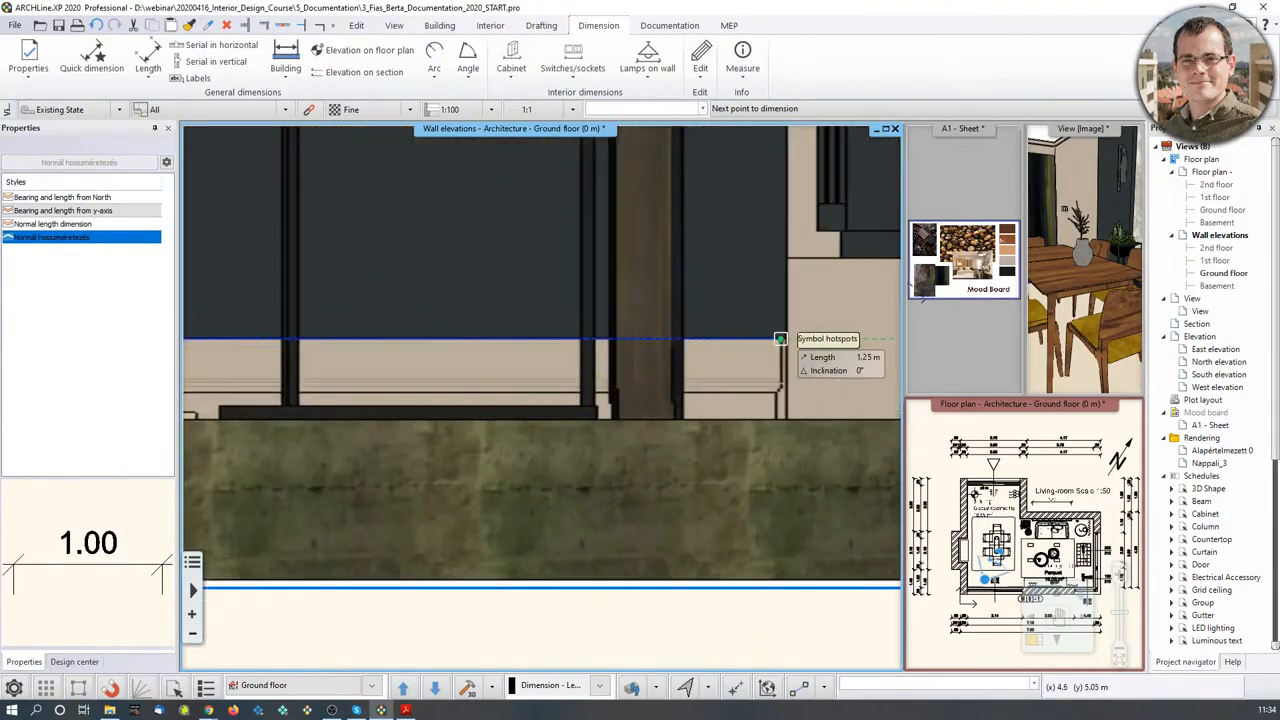
scroll(787, 340, "down", 2)
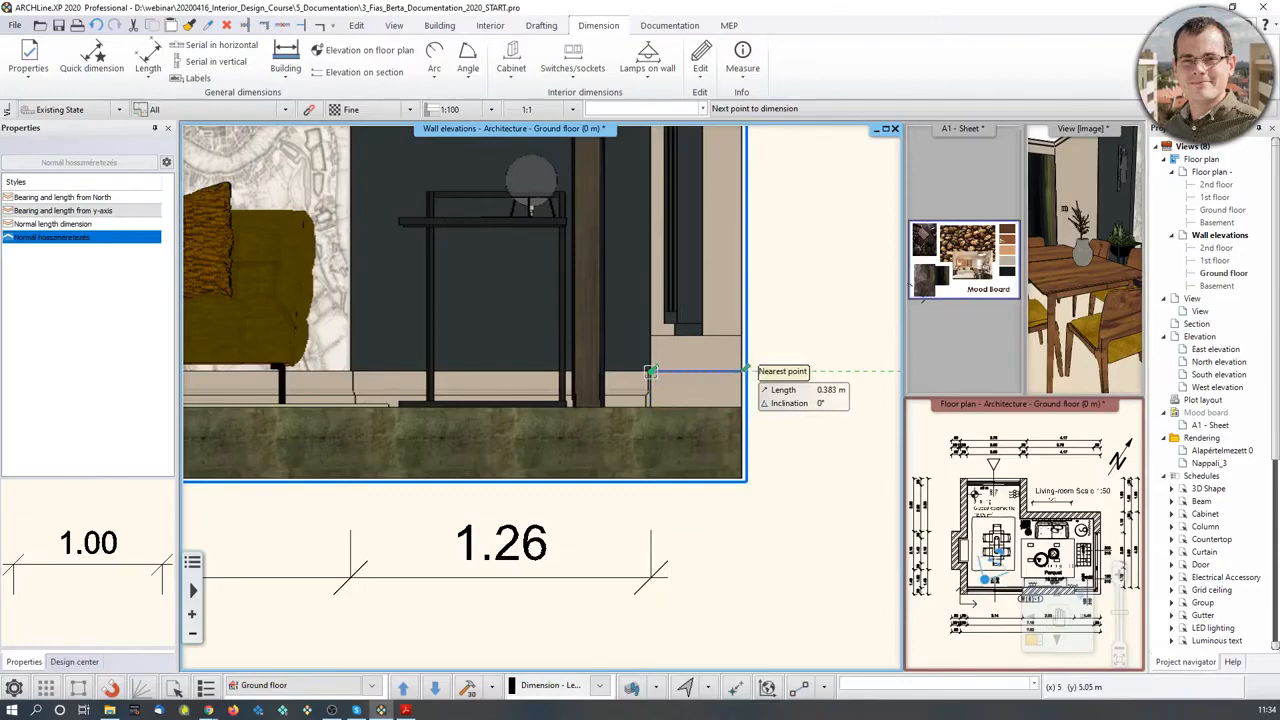
left_click(745, 371)
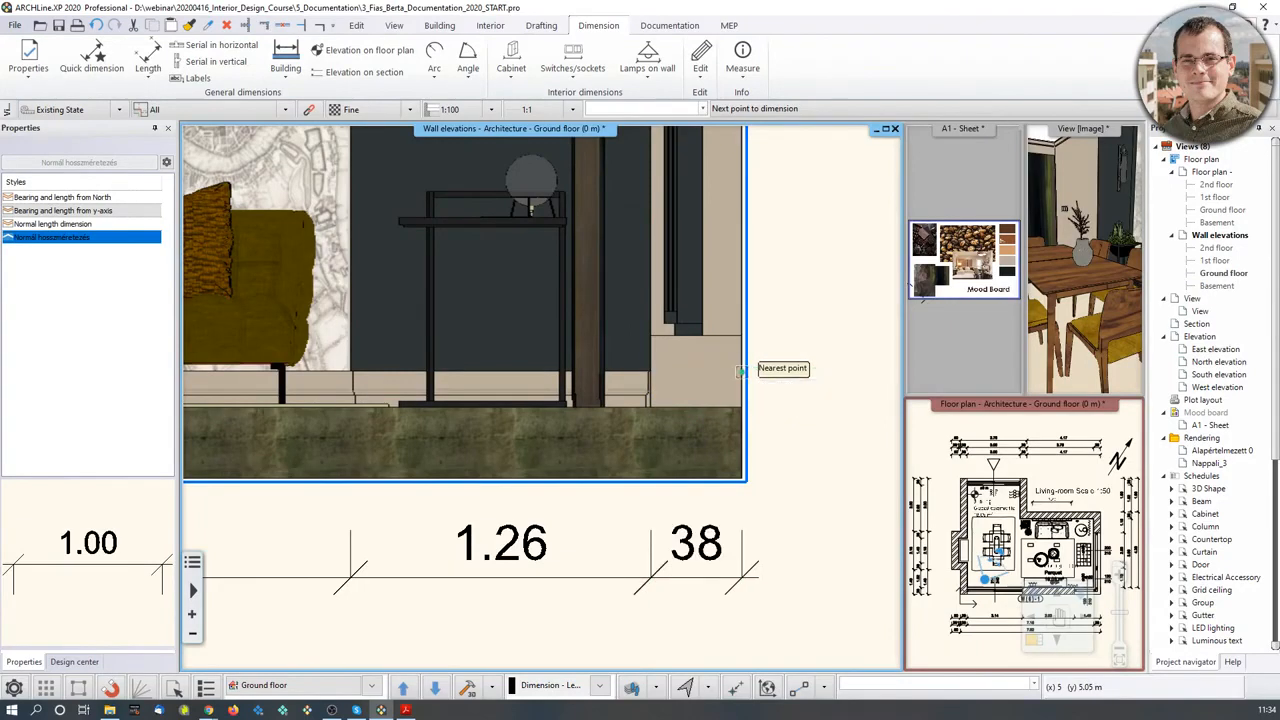
left_click(691, 539)
key("Escape")
- Inspect the 38 dimension's text and close the editor without changes
left_click(680, 538)
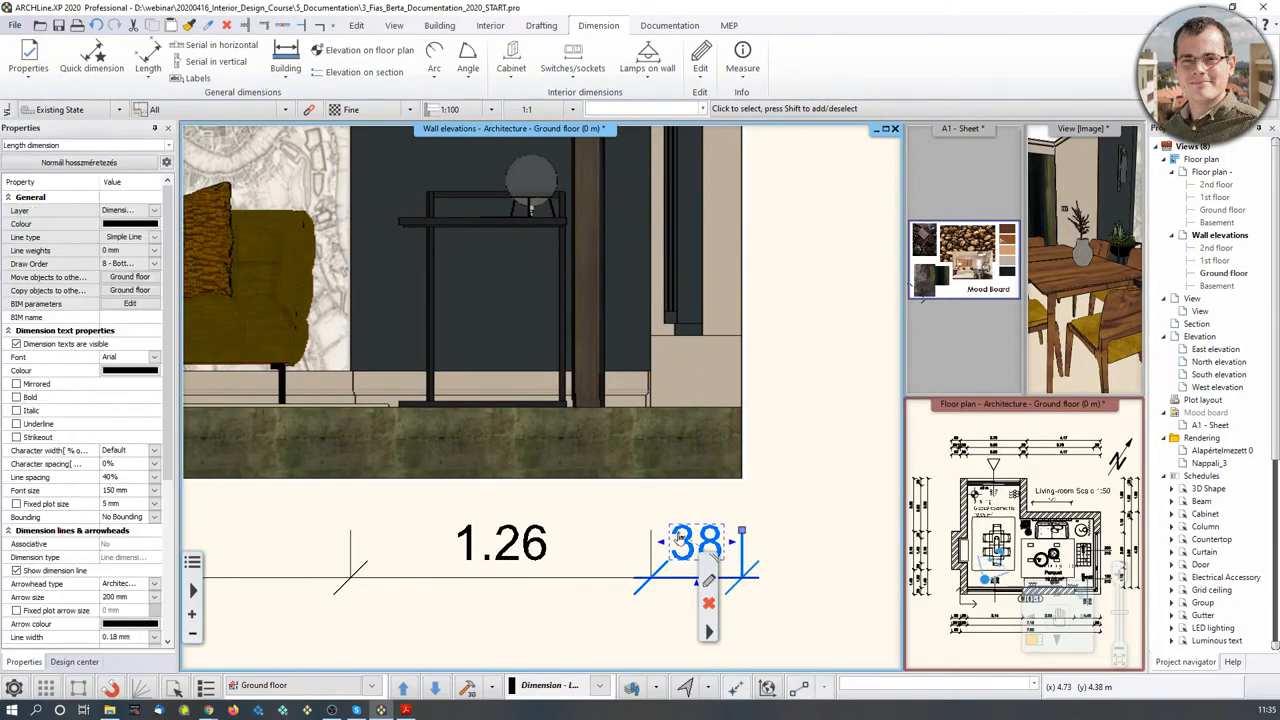
middle_click_drag(680, 513, 670, 414)
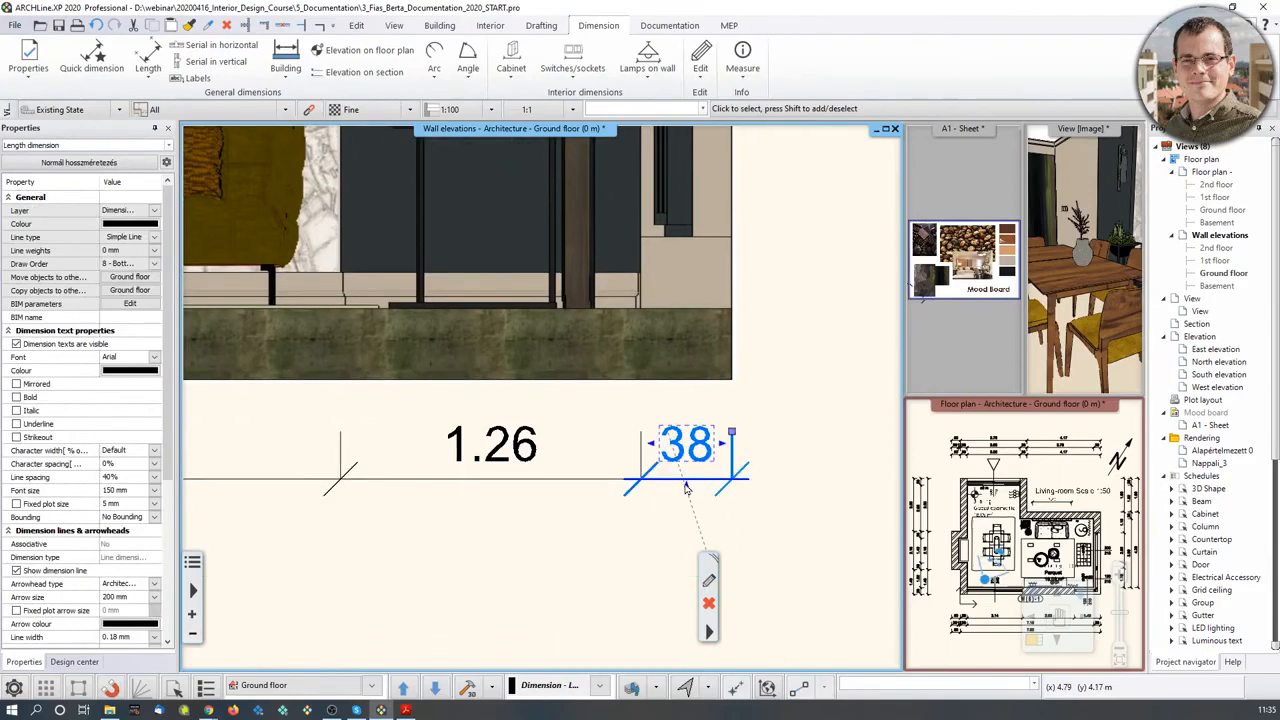
double_click(687, 447)
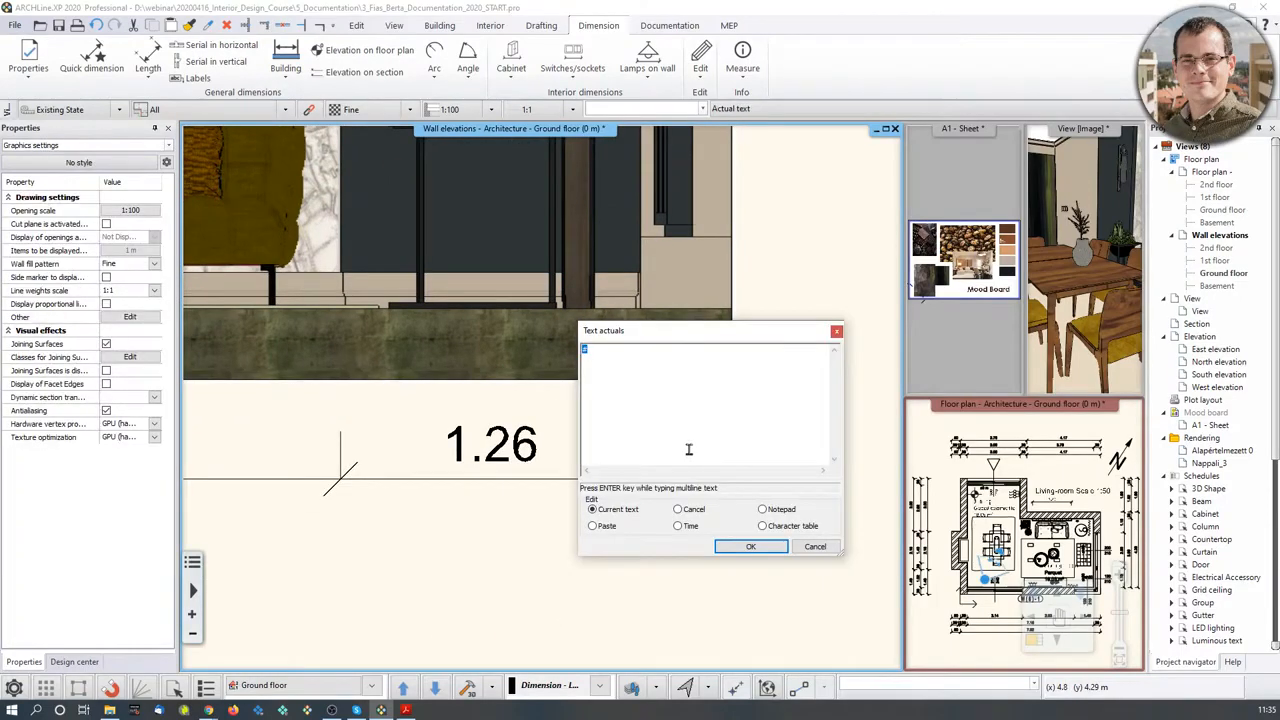
left_click(837, 332)
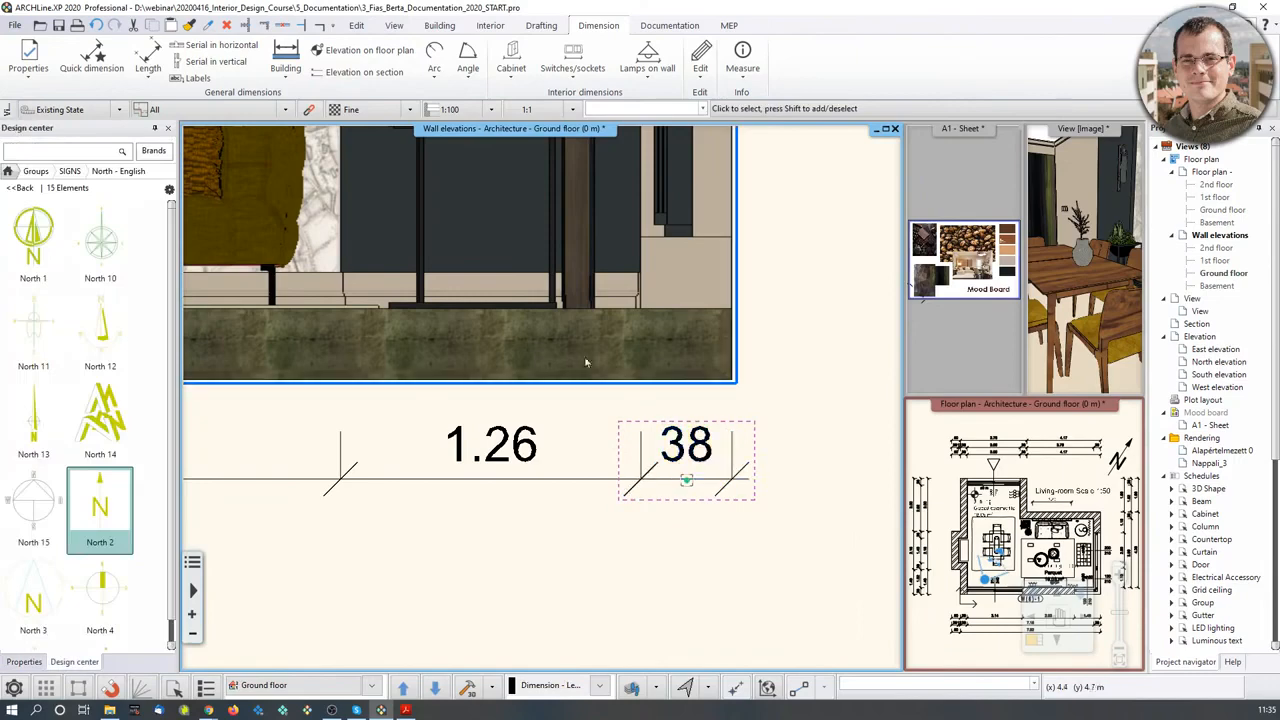
scroll(700, 560, "down", 5)
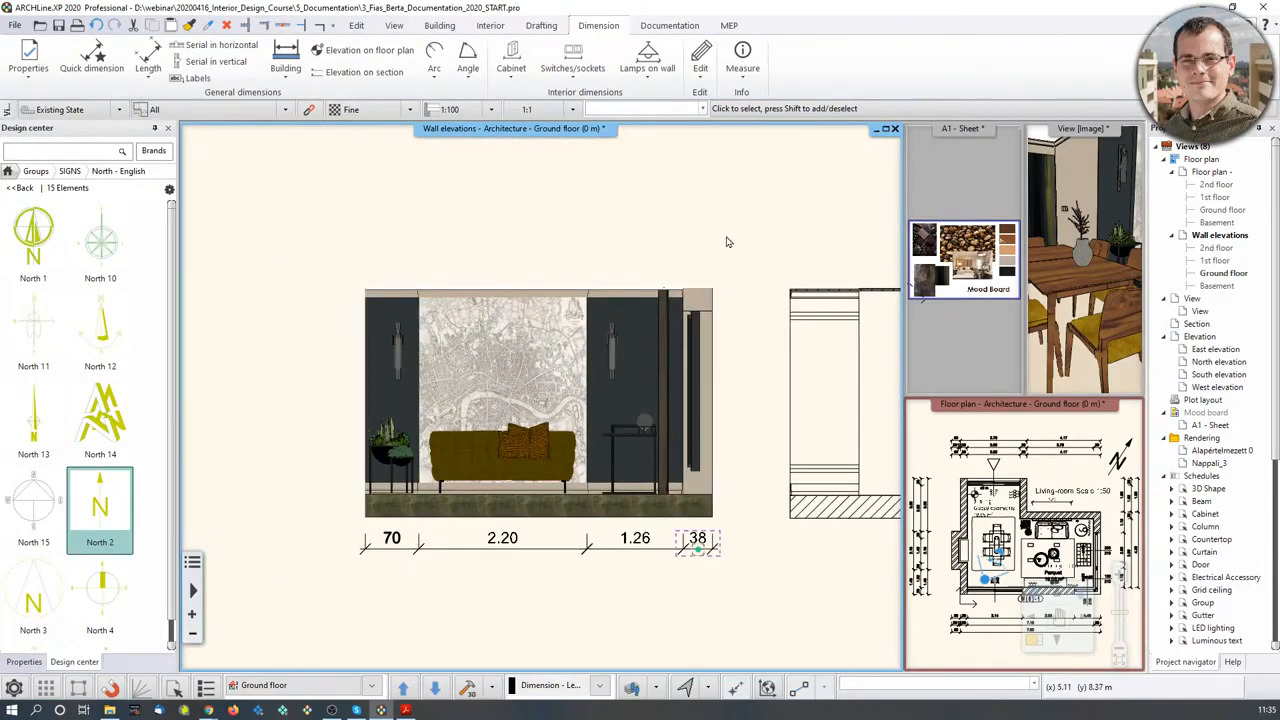
scroll(730, 435, "up", 3)
scroll(536, 532, "up", 2)
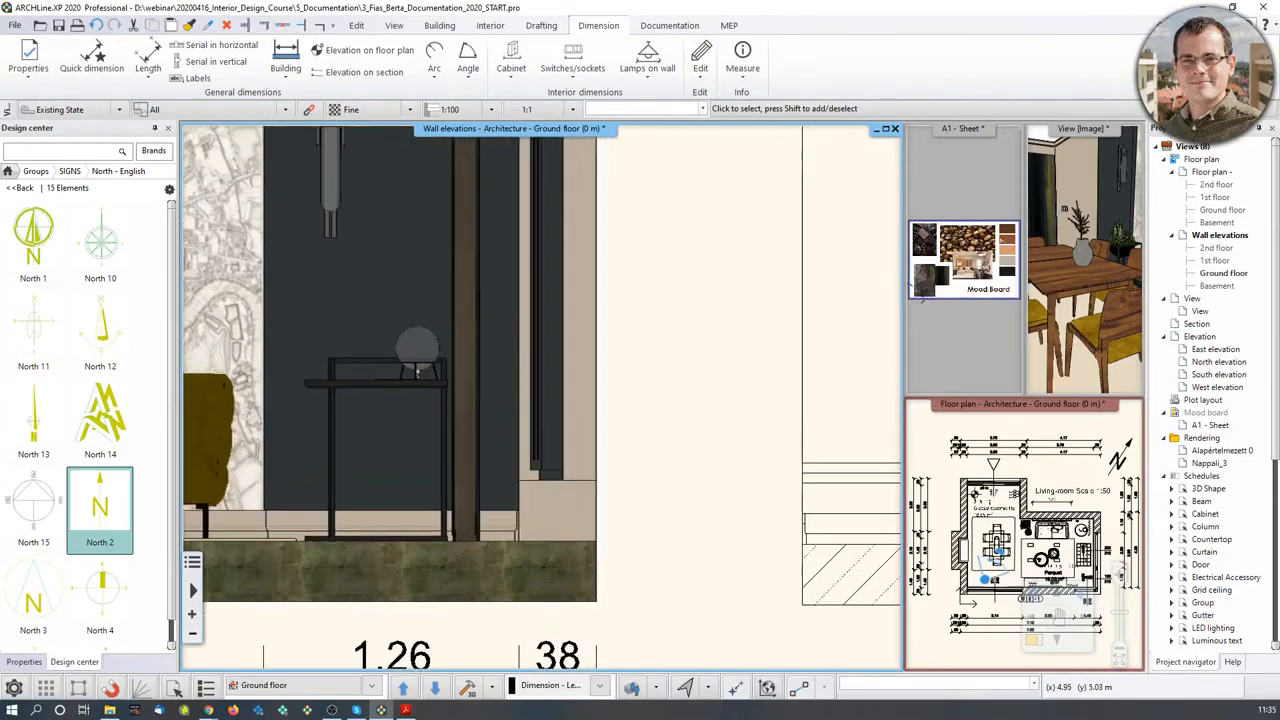
scroll(548, 420, "down", 2)
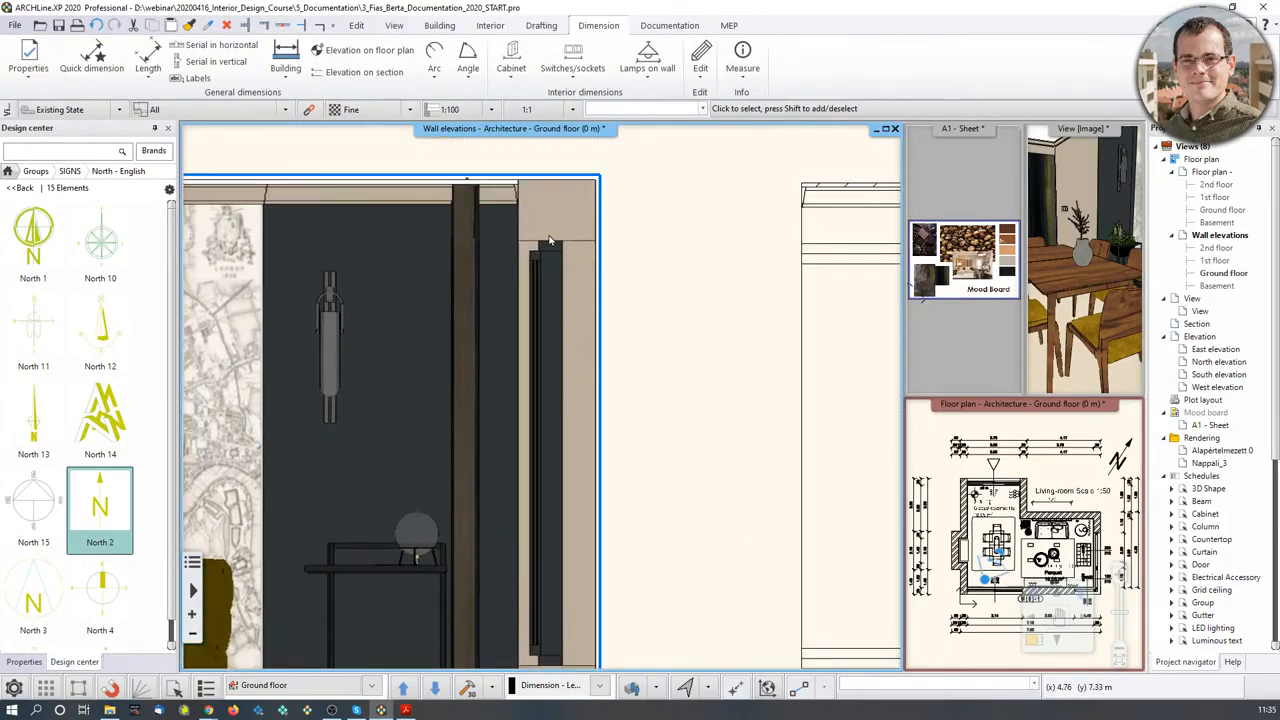
scroll(552, 240, "down", 2)
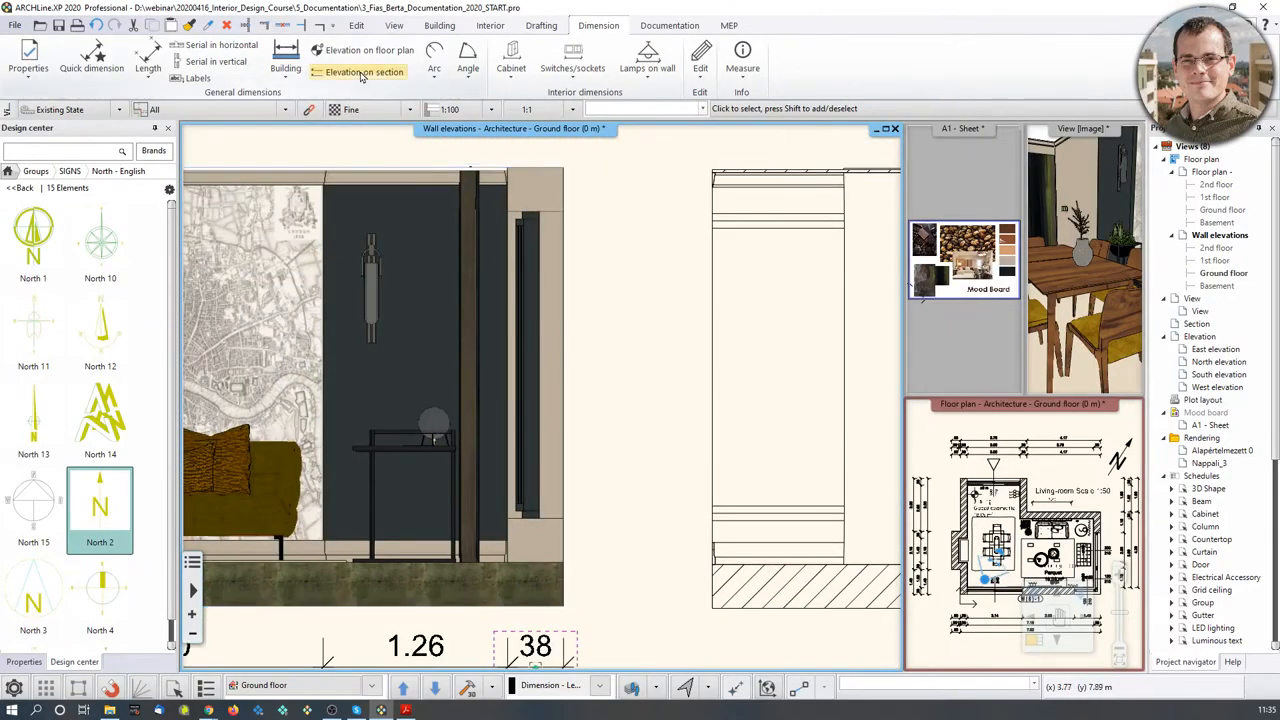
- Set the floor base point and place the +0.30 level marker beside the sofa wall
left_click(364, 72)
scroll(574, 562, "up", 2)
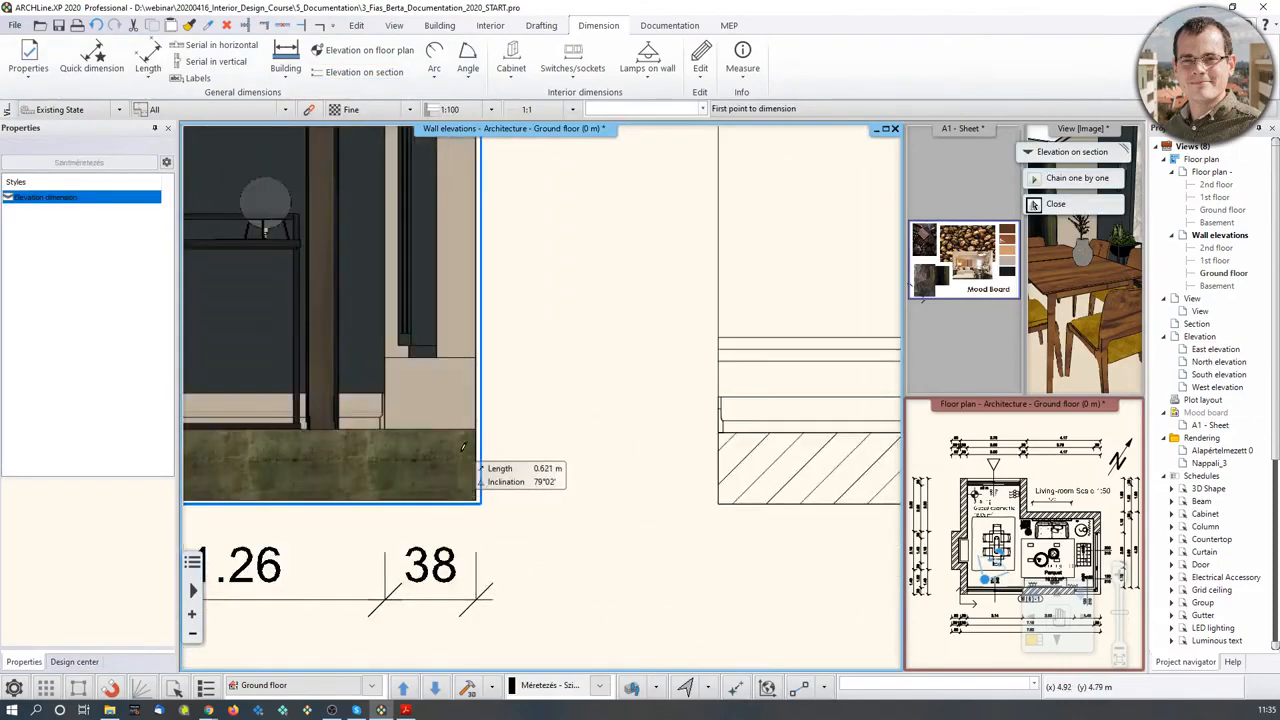
scroll(472, 495, "up", 3)
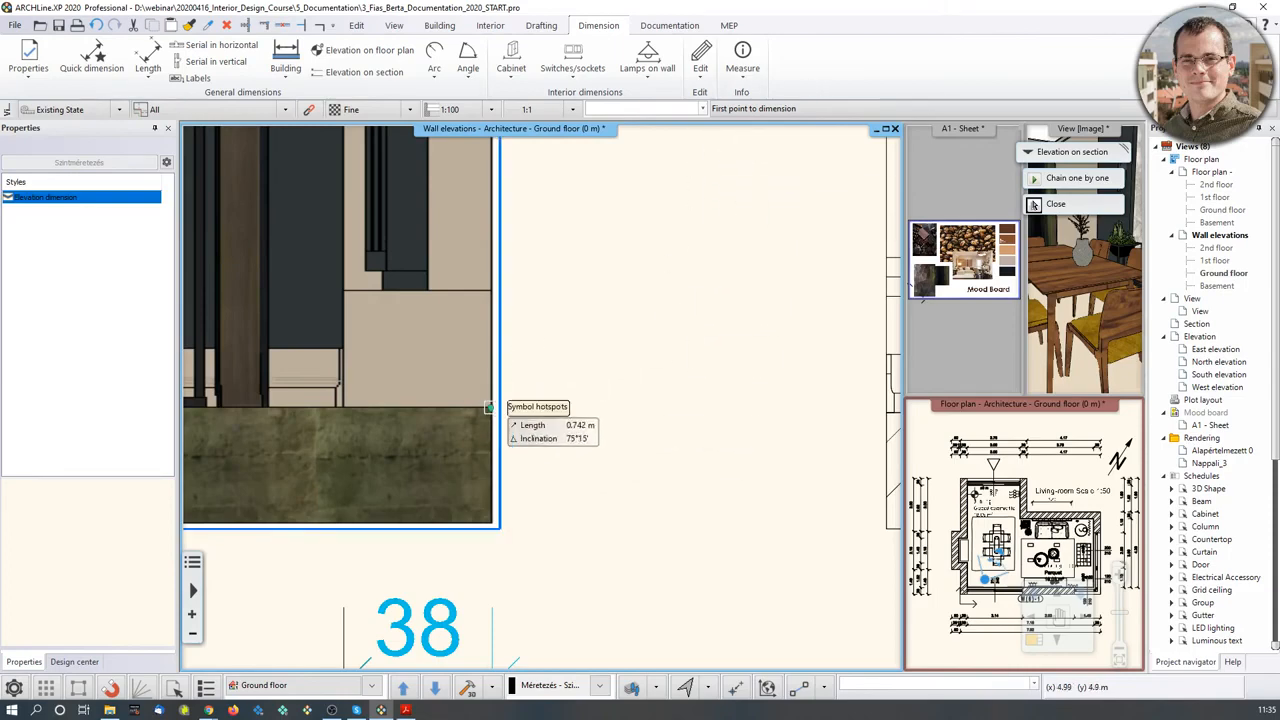
left_click(489, 407)
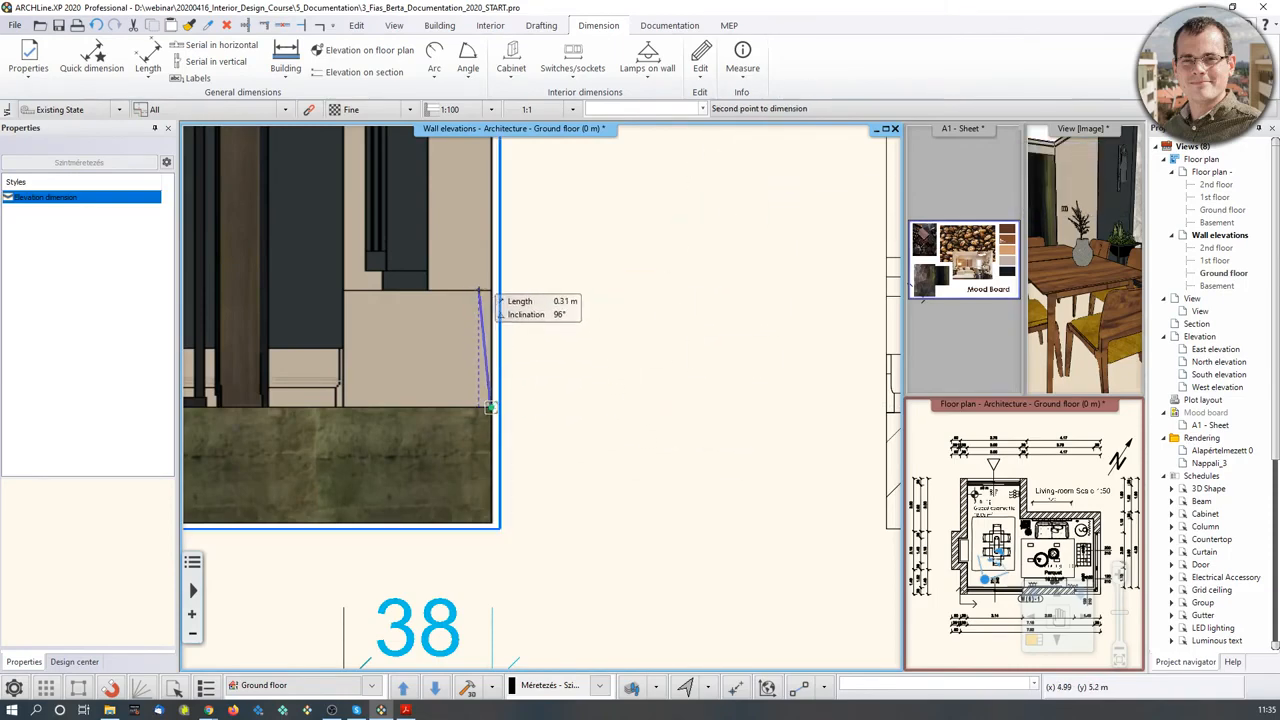
left_click(489, 291)
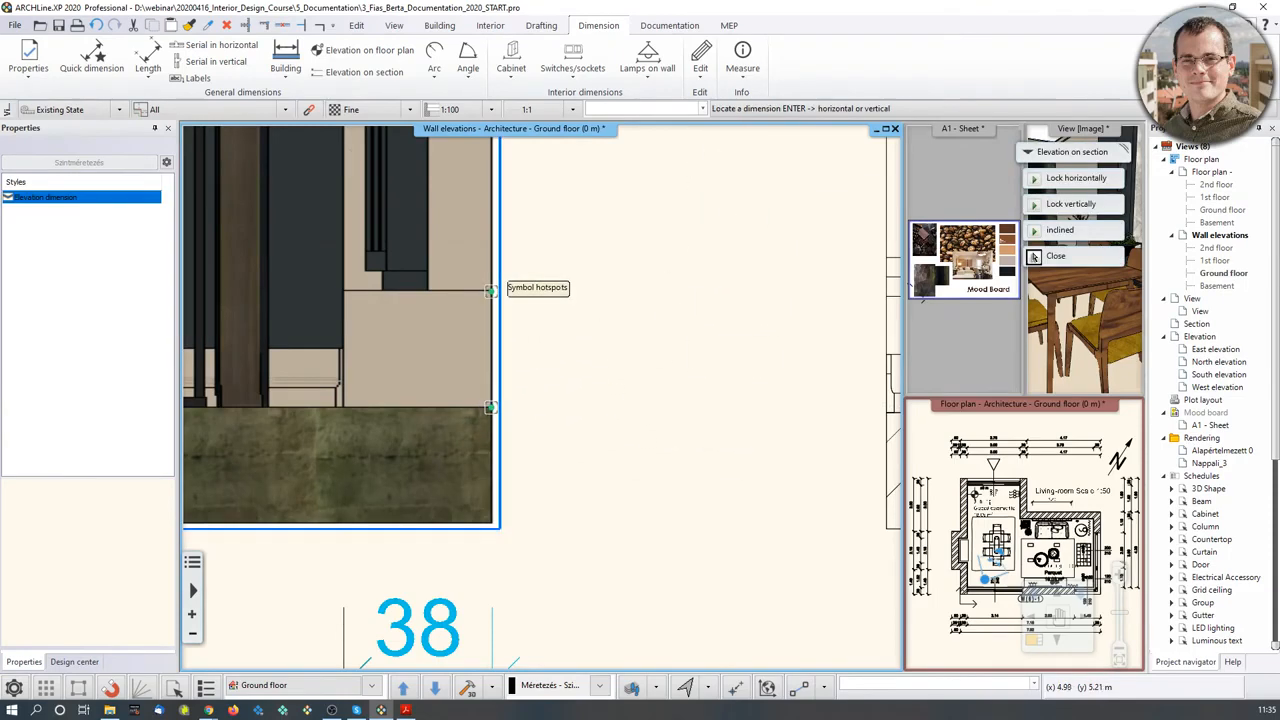
left_click(580, 306)
scroll(578, 302, "down", 3)
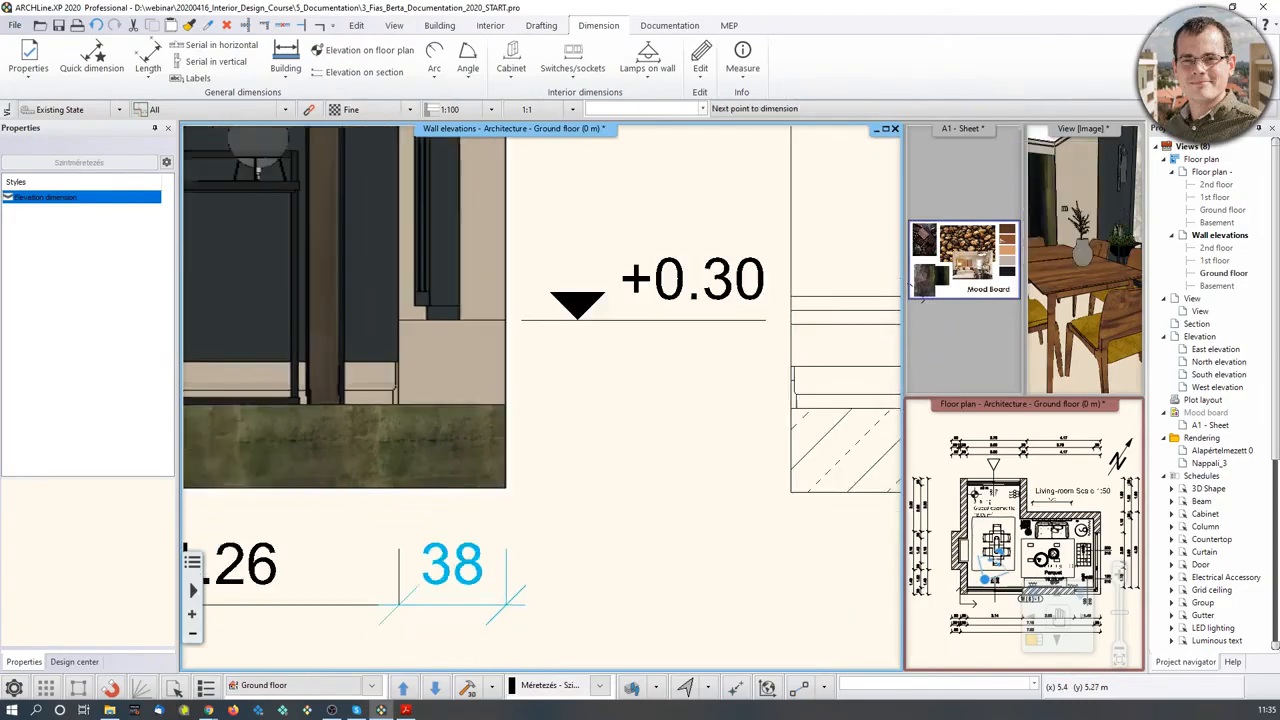
- Add the +2.40, +2.70 and ±0.00 level markers, then end the command
middle_click_drag(571, 257, 562, 478)
left_click(511, 276)
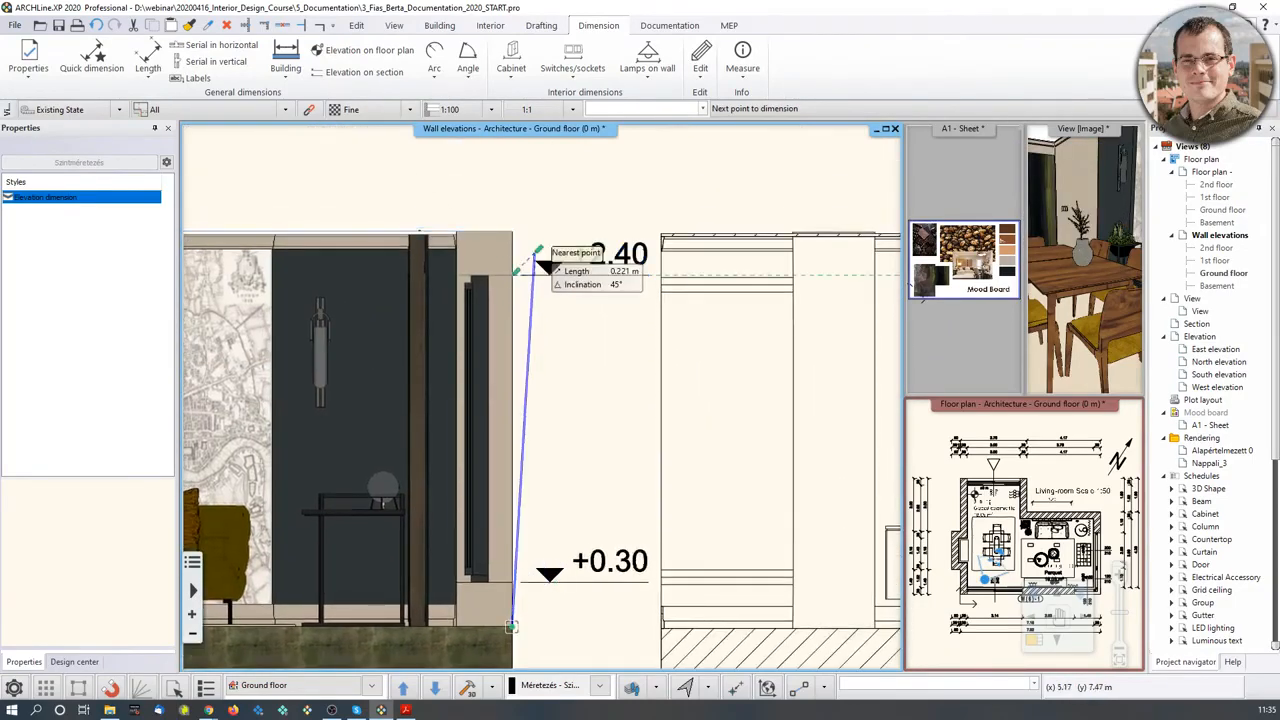
left_click(515, 229)
middle_click_drag(544, 560, 561, 385)
scroll(545, 455, "up", 1)
scroll(545, 455, "up", 2)
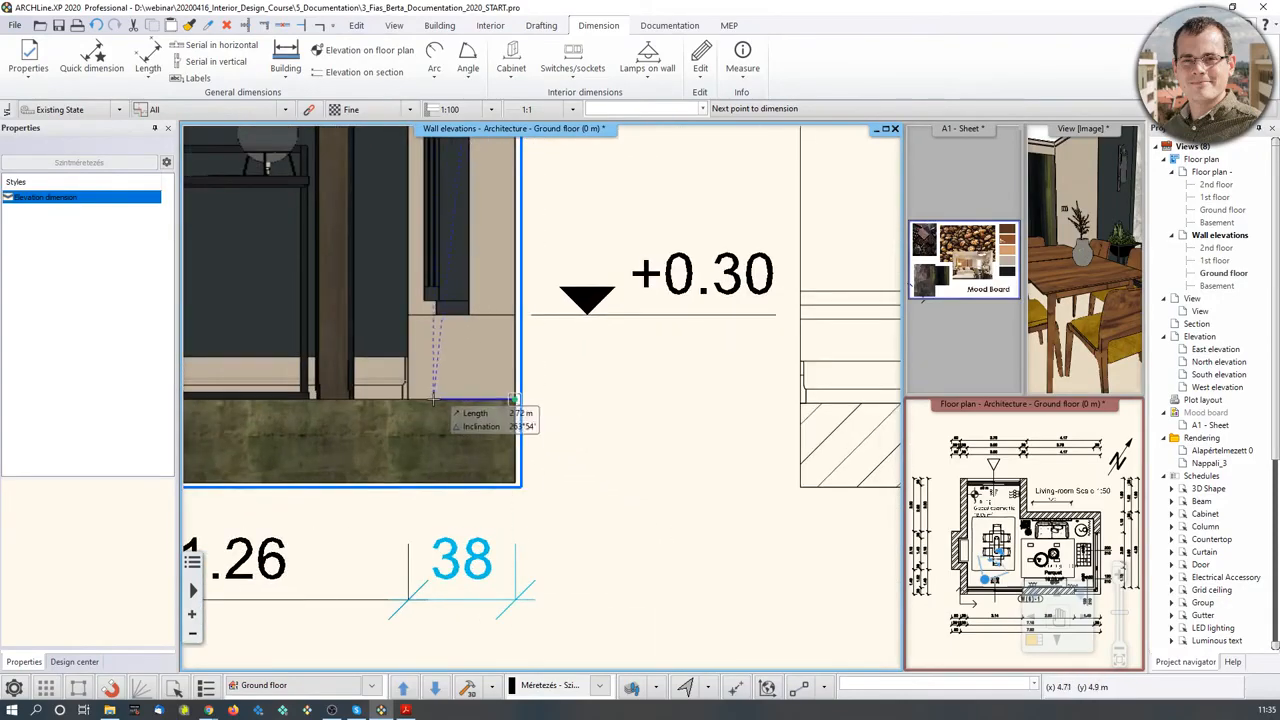
left_click(513, 400)
key("Escape")
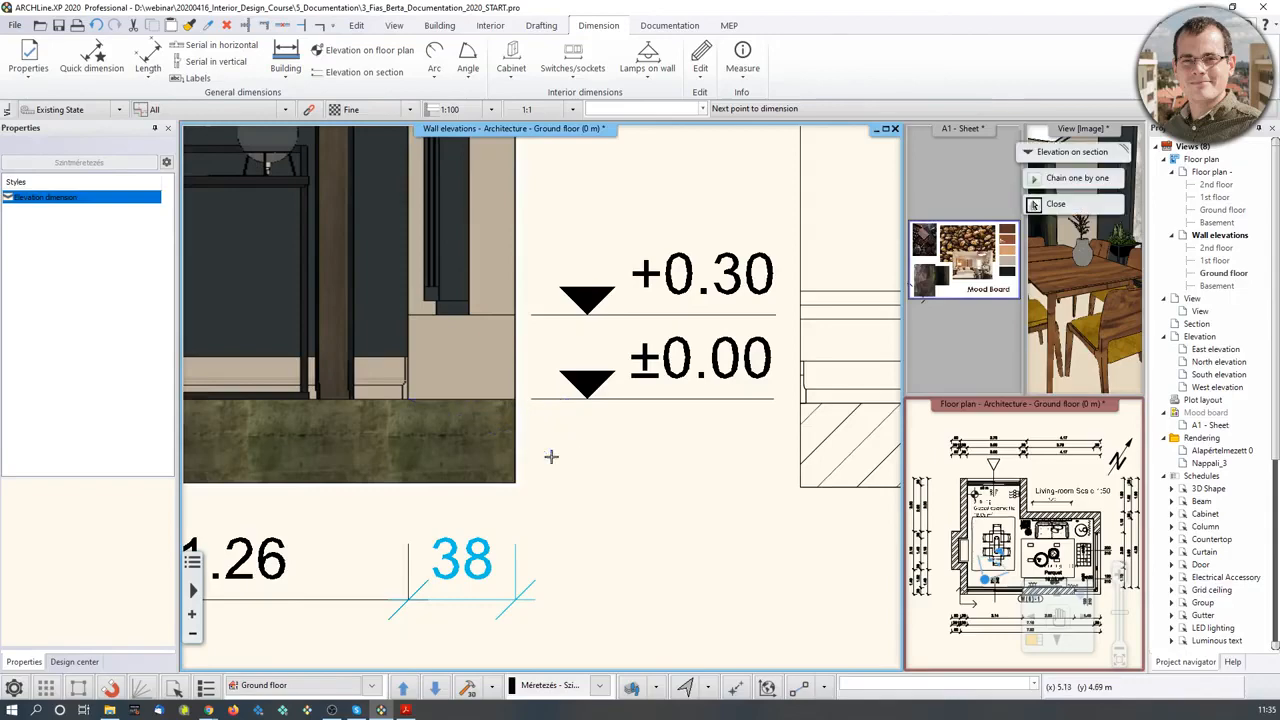
scroll(552, 451, "down", 5)
scroll(577, 424, "down", 2)
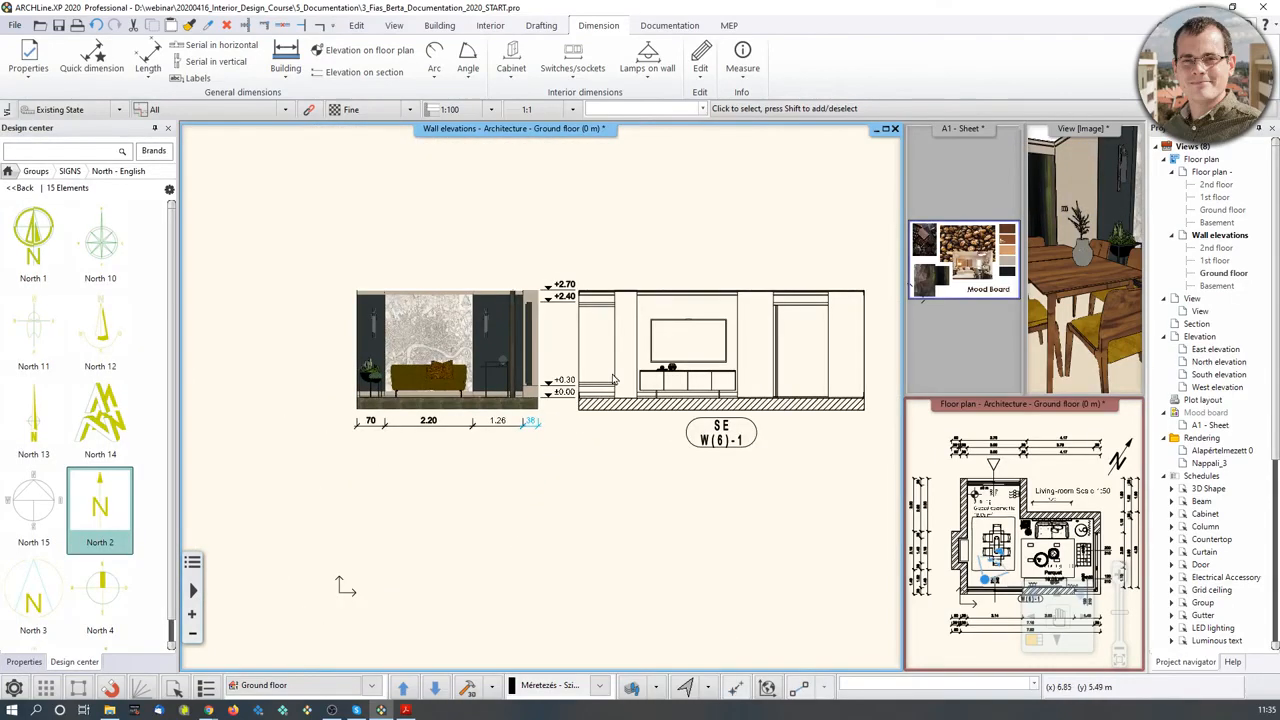
- Move the SE wall elevation group slightly to the right
left_click(637, 362)
left_click(722, 369)
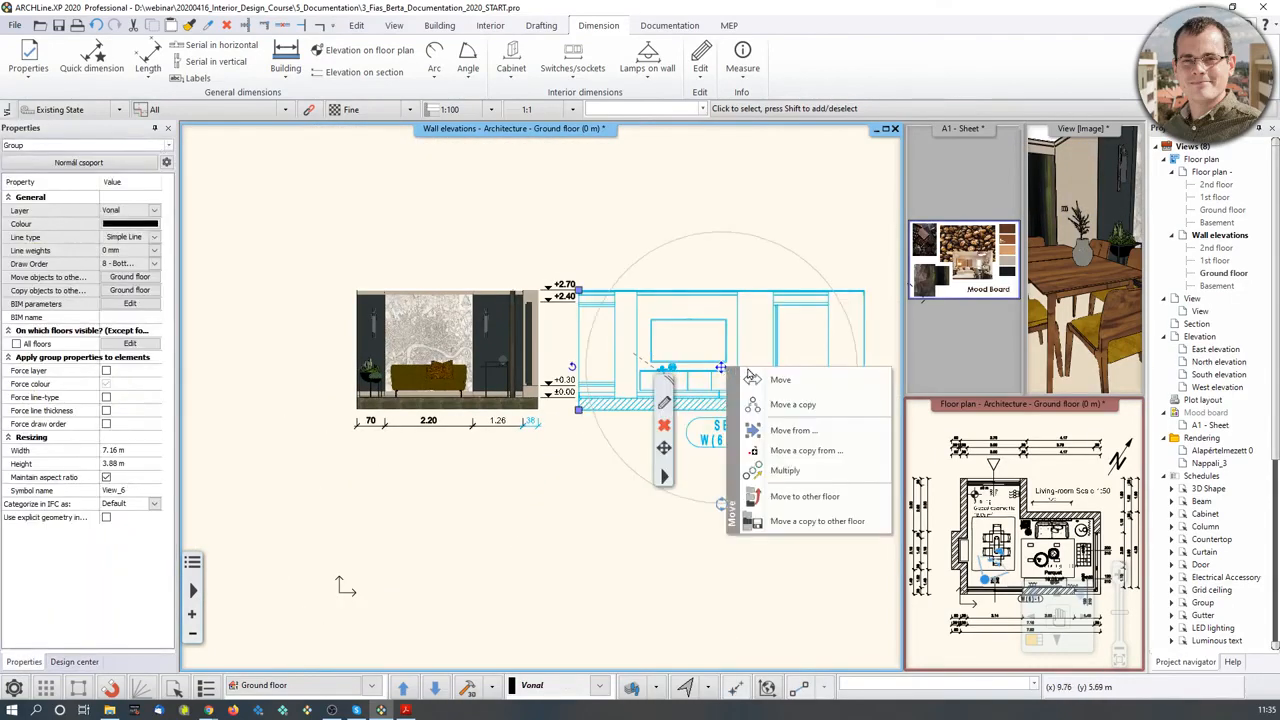
left_click(764, 380)
left_click(774, 368)
middle_click_drag(798, 384, 596, 384)
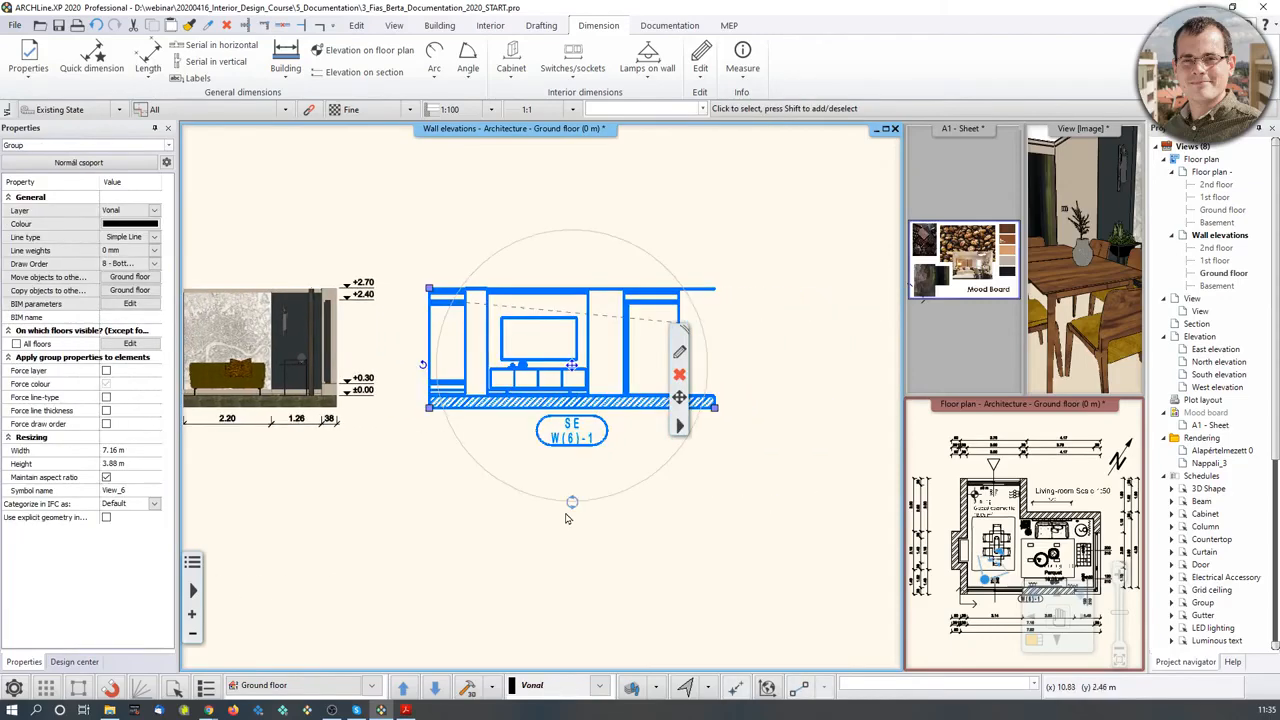
left_click(568, 516)
- Pan the TV wall and left wall elevations into view, then make the 3D room view main
scroll(525, 362, "up", 4)
scroll(566, 396, "up", 3)
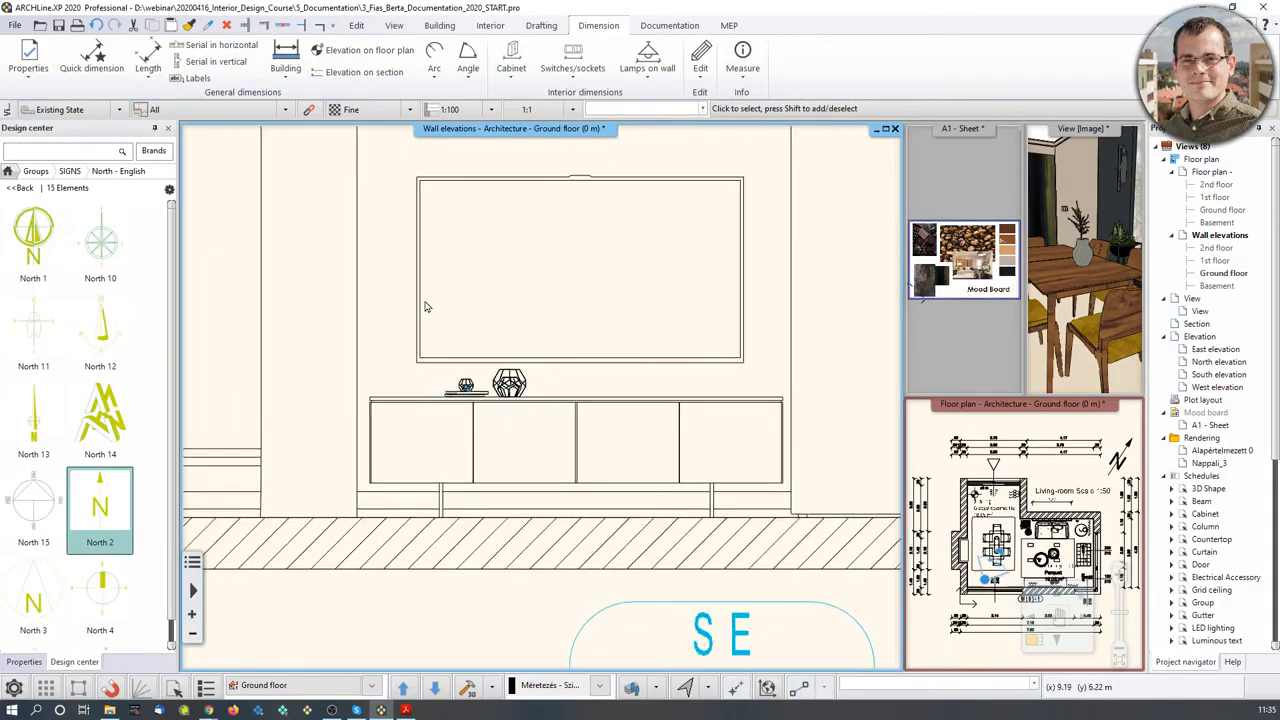
middle_click_drag(310, 350, 466, 404)
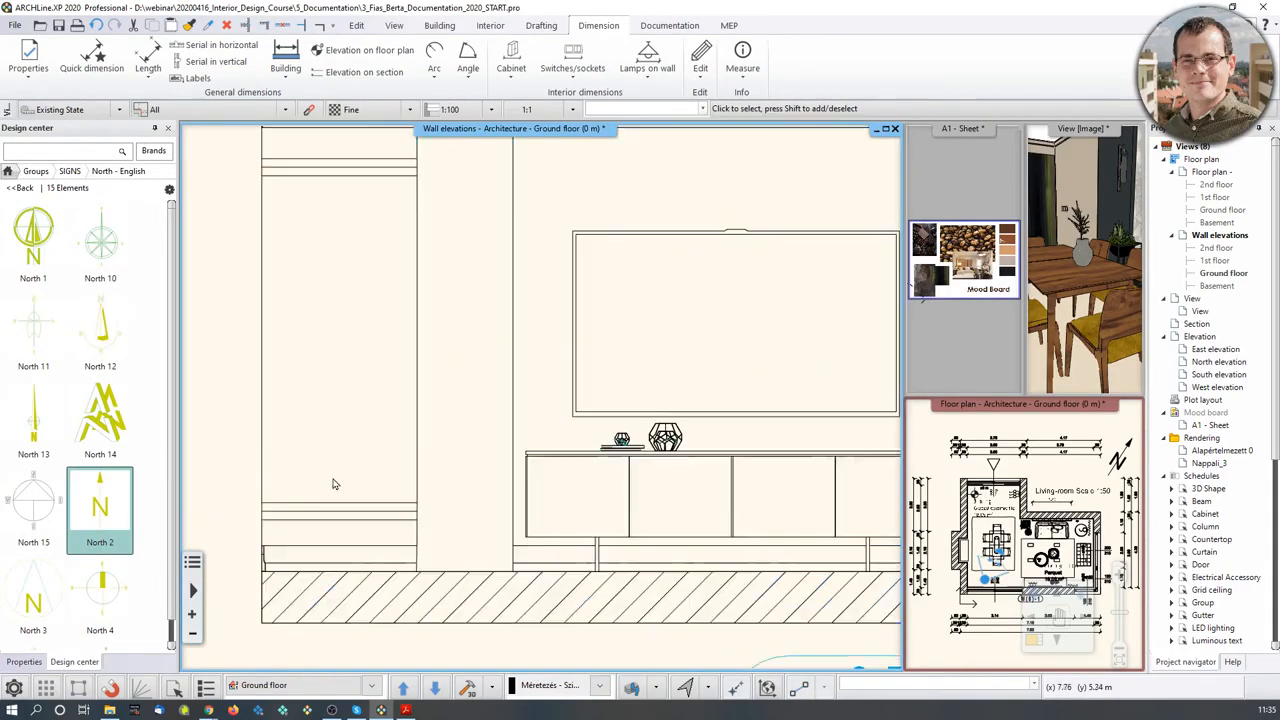
scroll(541, 398, "down", 5)
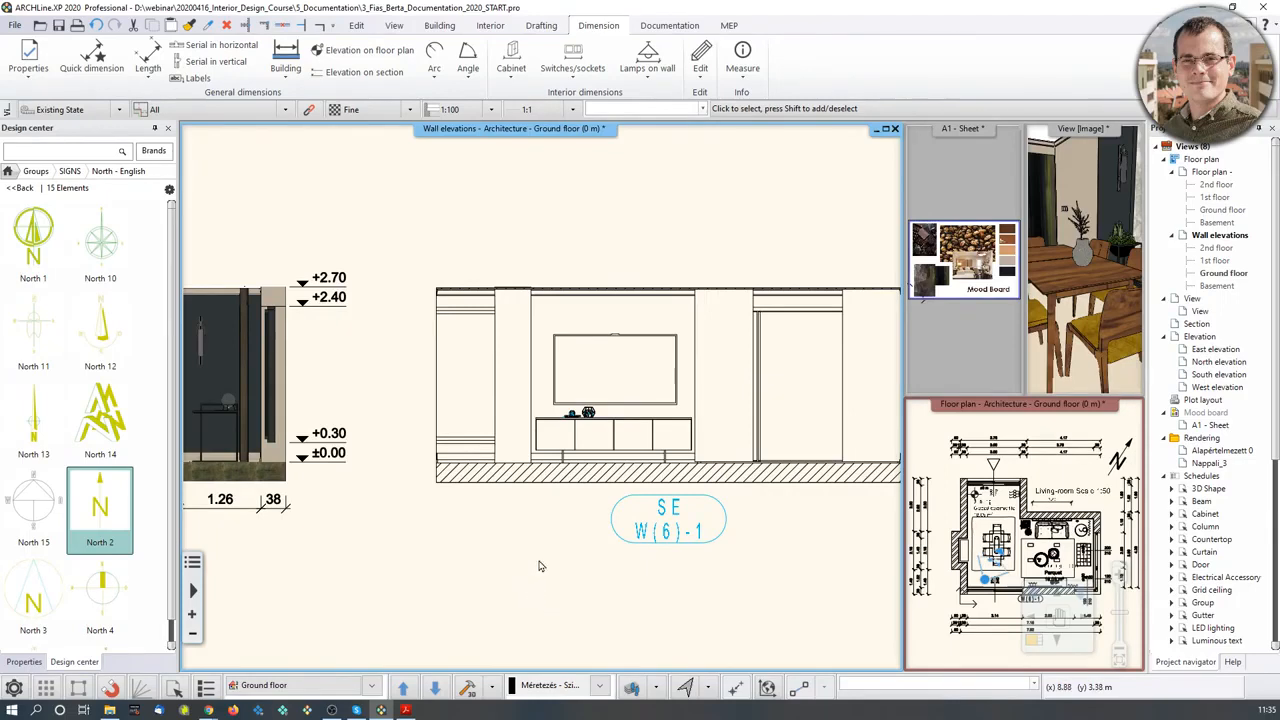
middle_click_drag(416, 508, 553, 465)
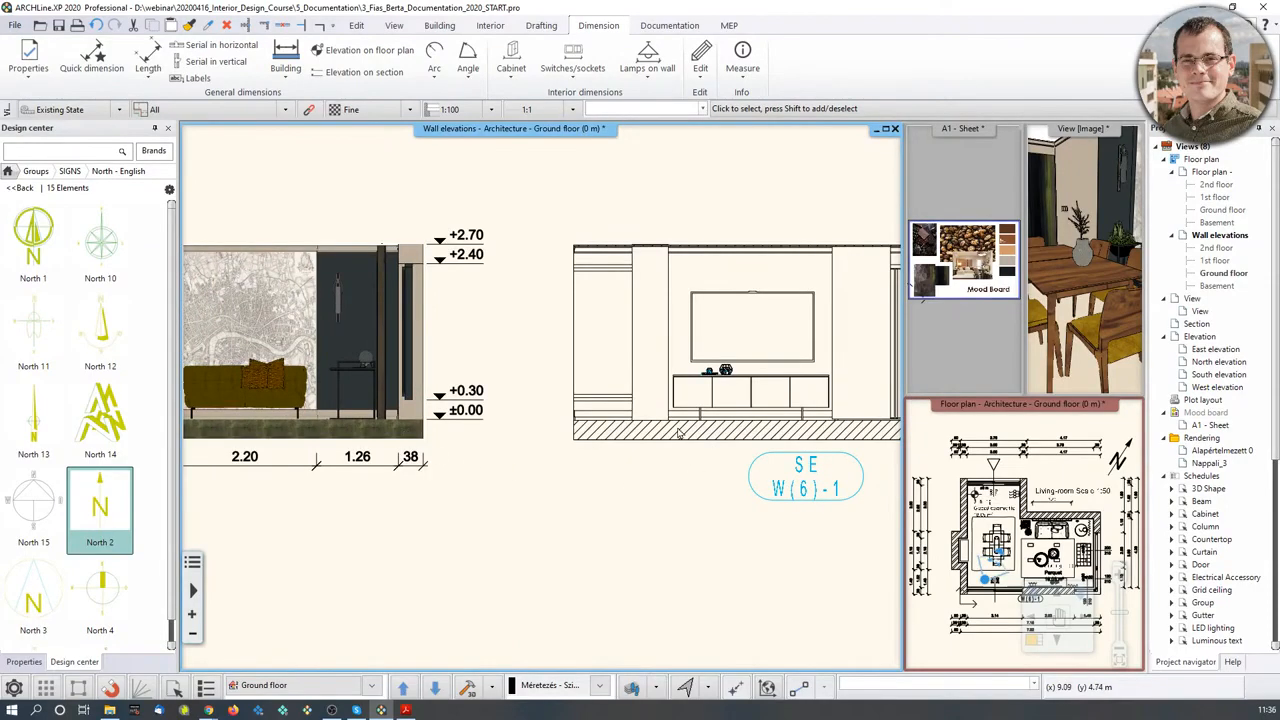
middle_click_drag(498, 508, 643, 532)
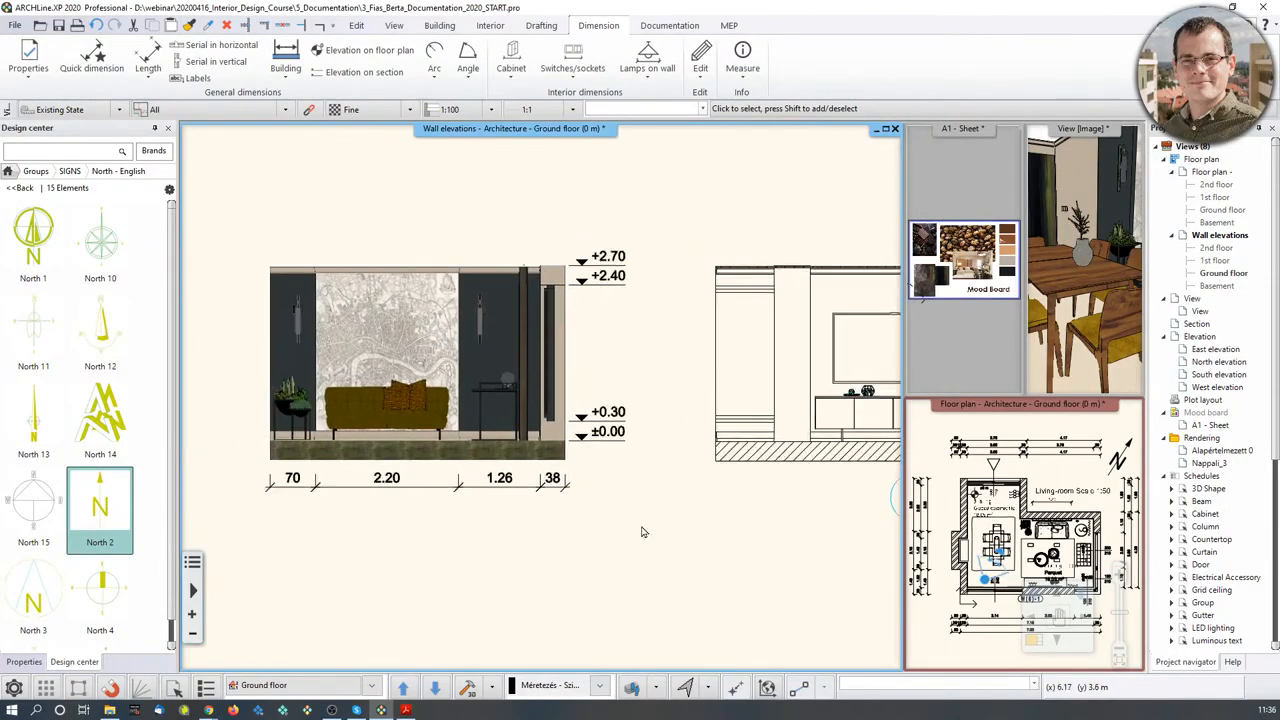
left_click(1088, 348)
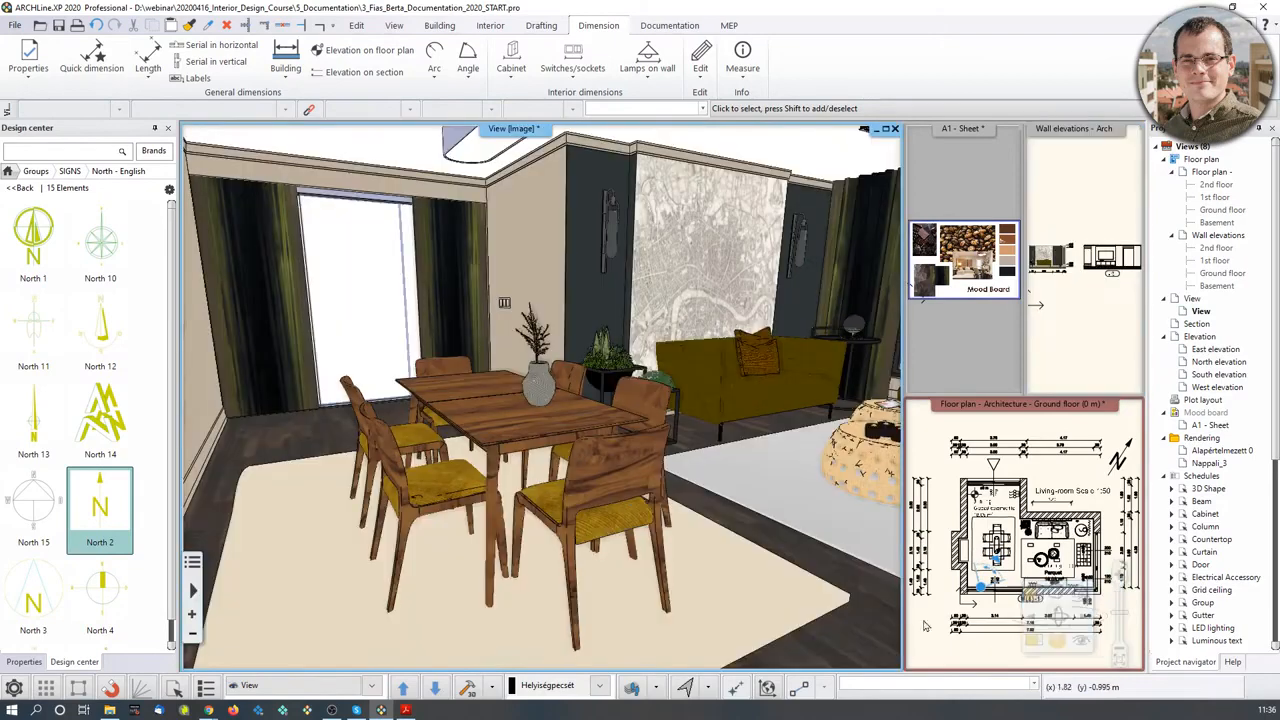
- Select the floor slab under the dining table and open its layer material choice
left_click(848, 651)
middle_click_drag(848, 651, 818, 646)
middle_click_drag(568, 560, 618, 566)
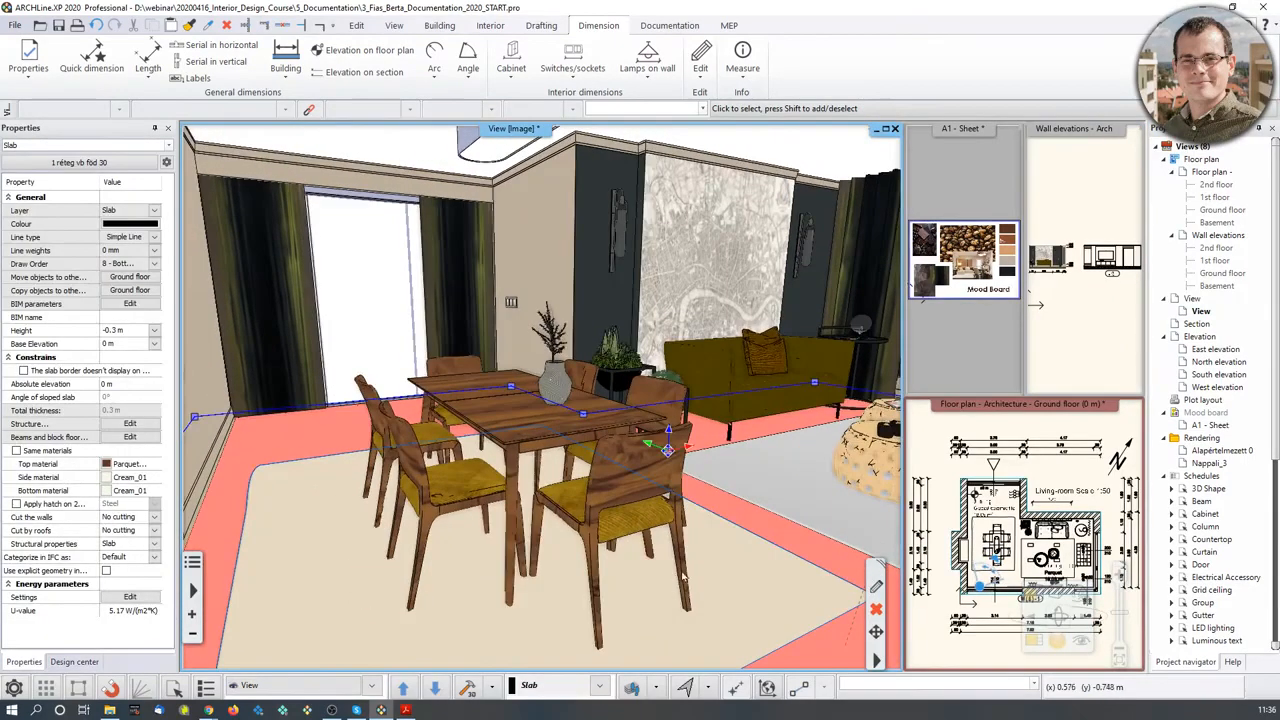
left_click(877, 589)
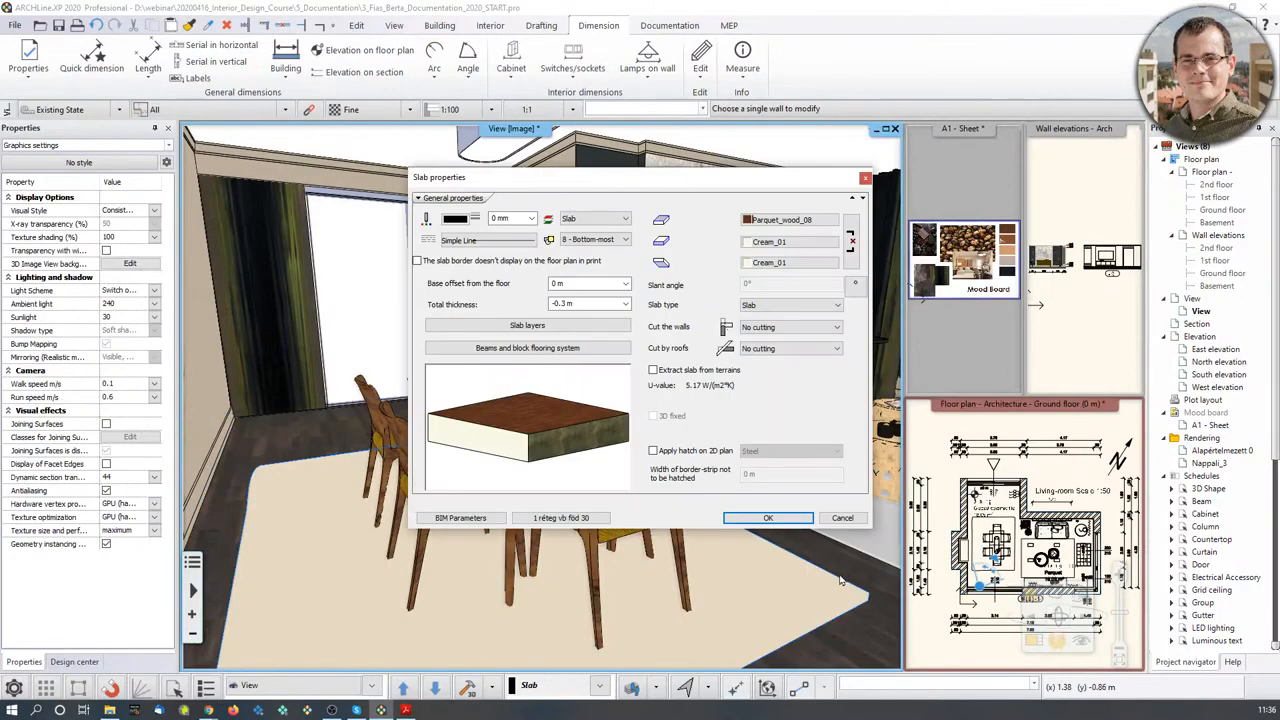
left_click(559, 333)
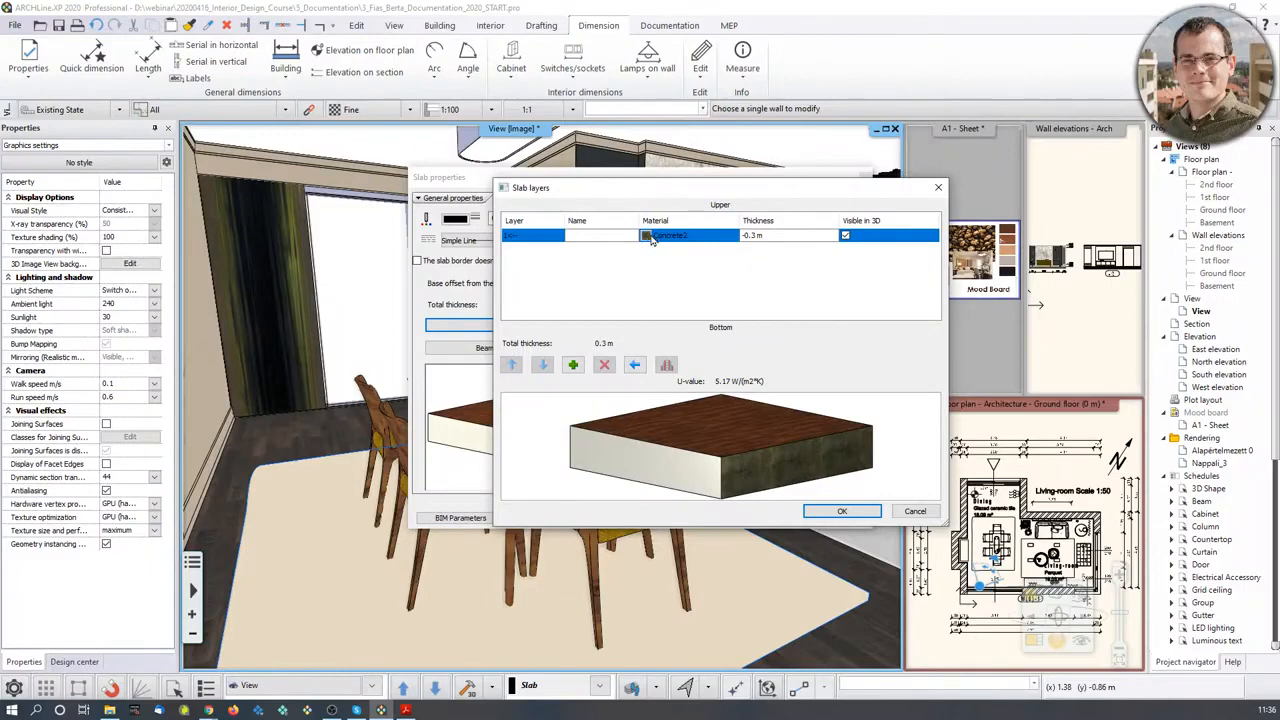
left_click(645, 238)
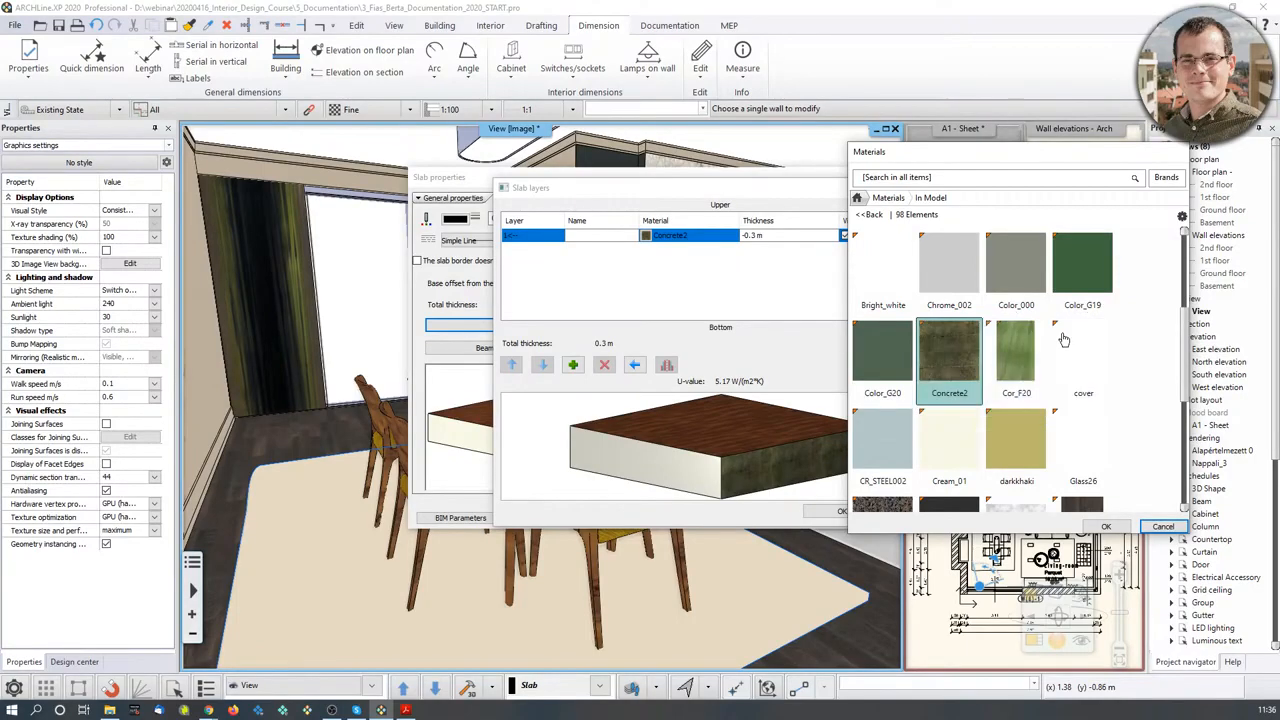
- Inspect the Concrete2 material's section hatch patterns without changing anything
left_click(1182, 217)
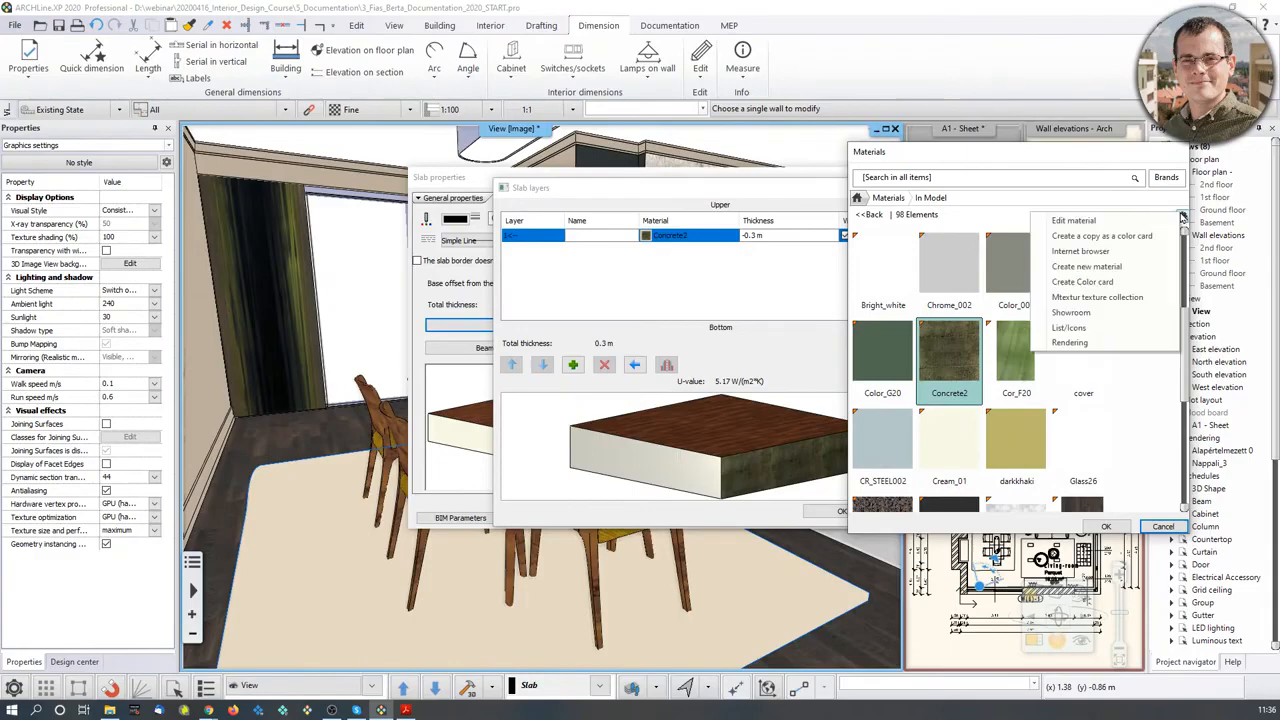
left_click(1158, 223)
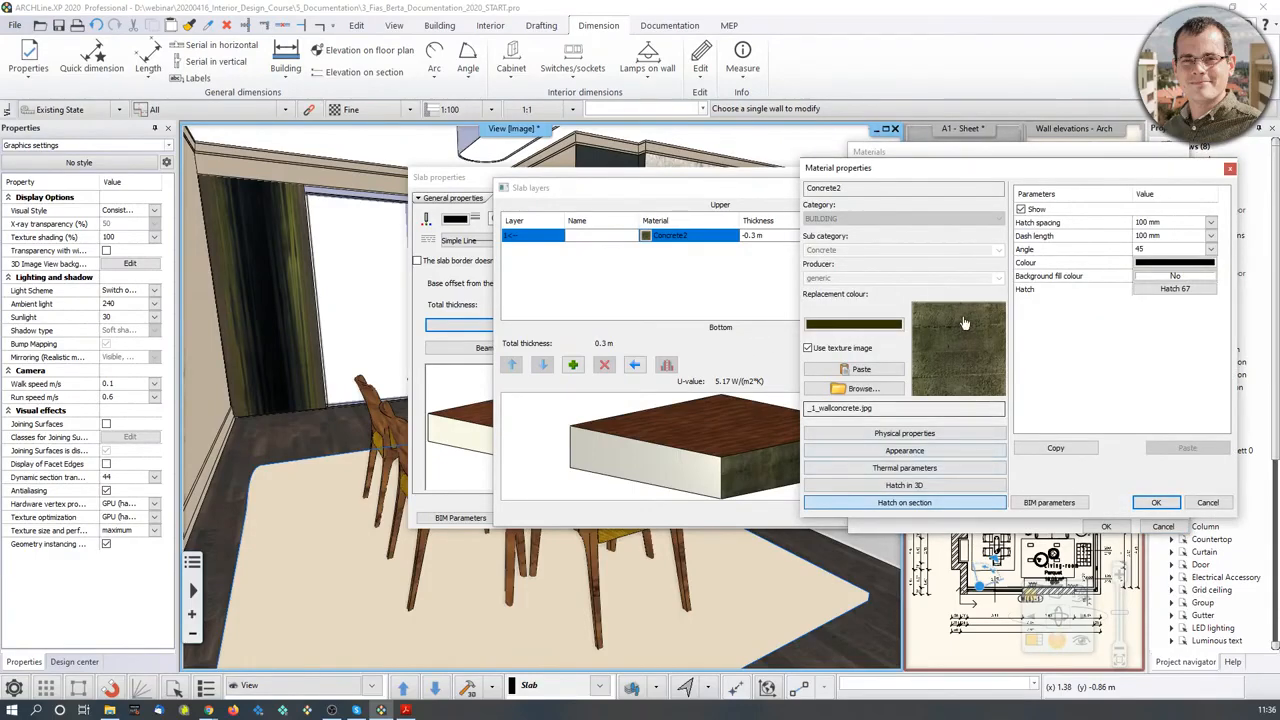
left_click(1163, 289)
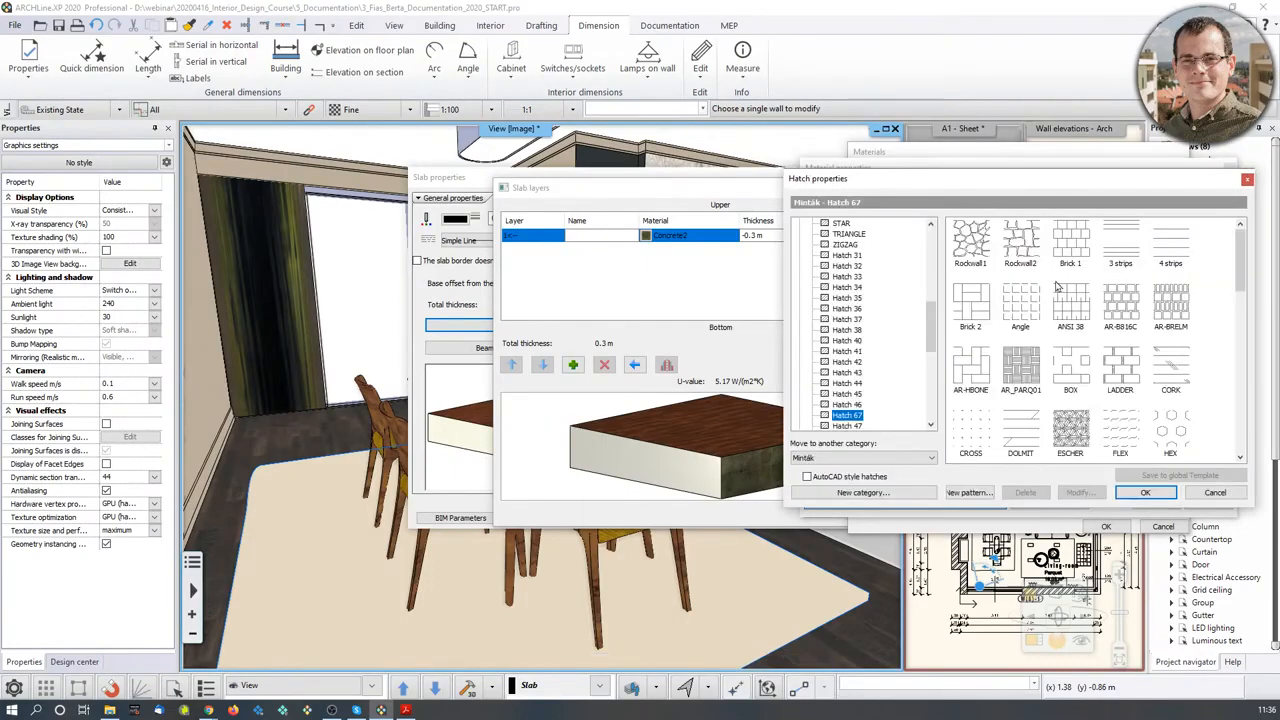
scroll(1125, 399, "down", 3)
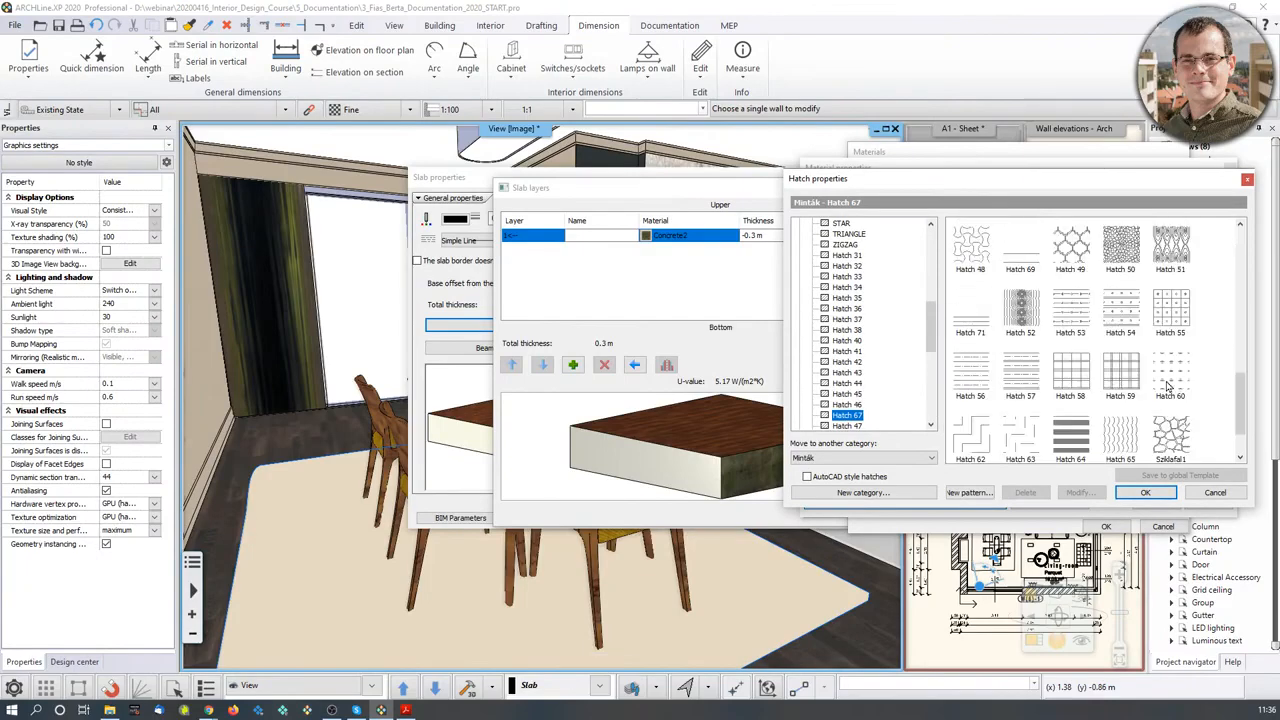
scroll(1165, 378, "up", 1)
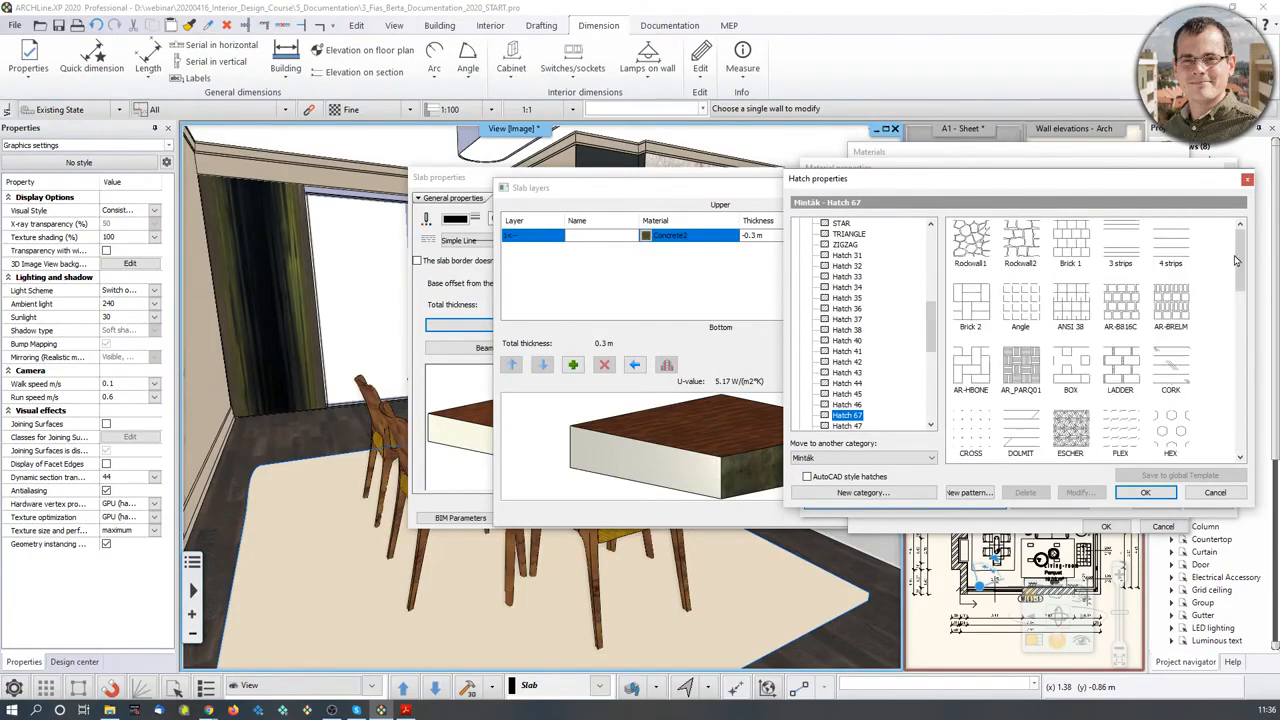
left_click(1247, 180)
- Close all slab dialogs keeping Concrete2, and make the wall elevations the main view
left_click(1231, 170)
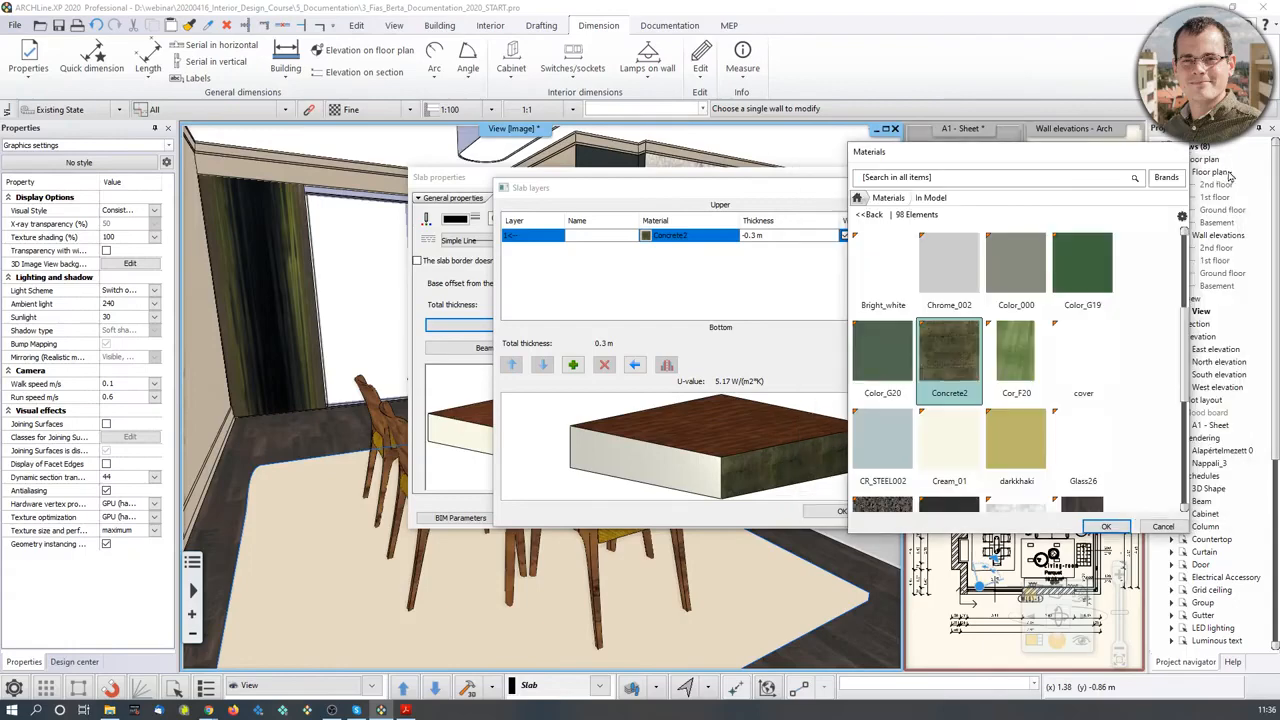
left_click(1106, 527)
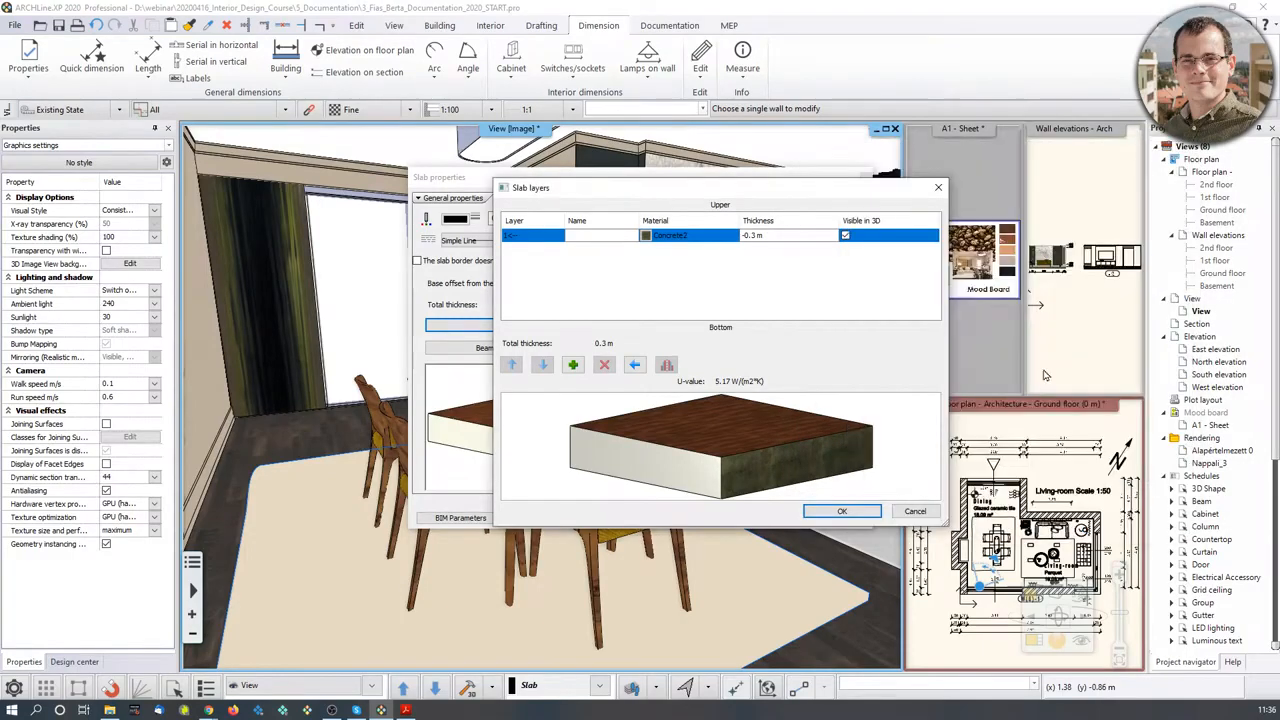
left_click(938, 188)
left_click(865, 178)
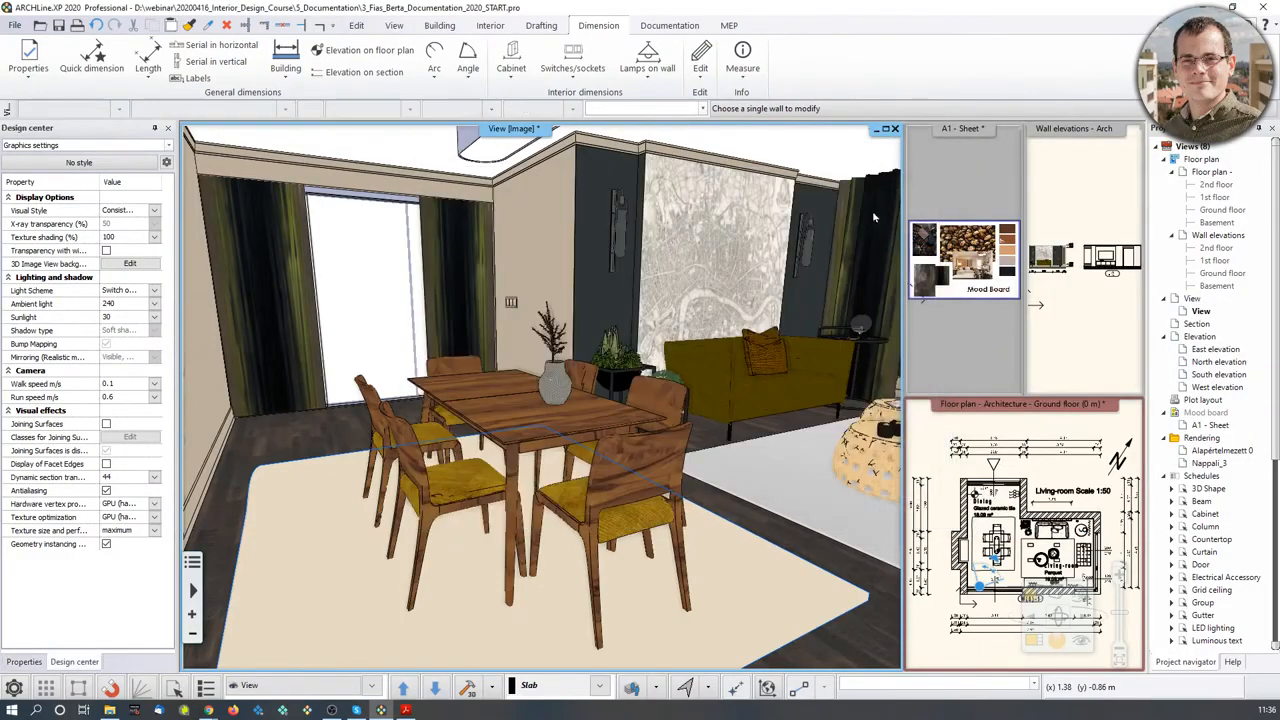
double_click(1065, 323)
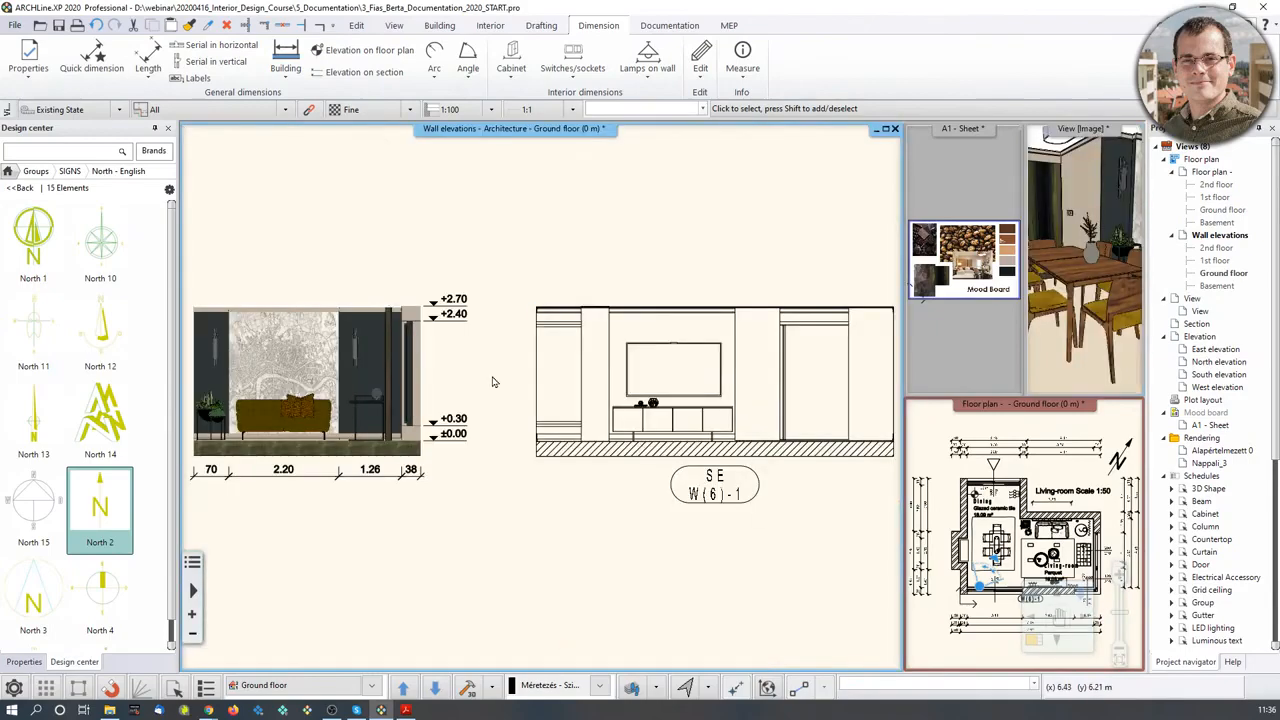
- Zoom out and recentre the wall elevations, then show the Documentation tools
scroll(493, 382, "down", 1)
middle_click_drag(500, 379, 591, 391)
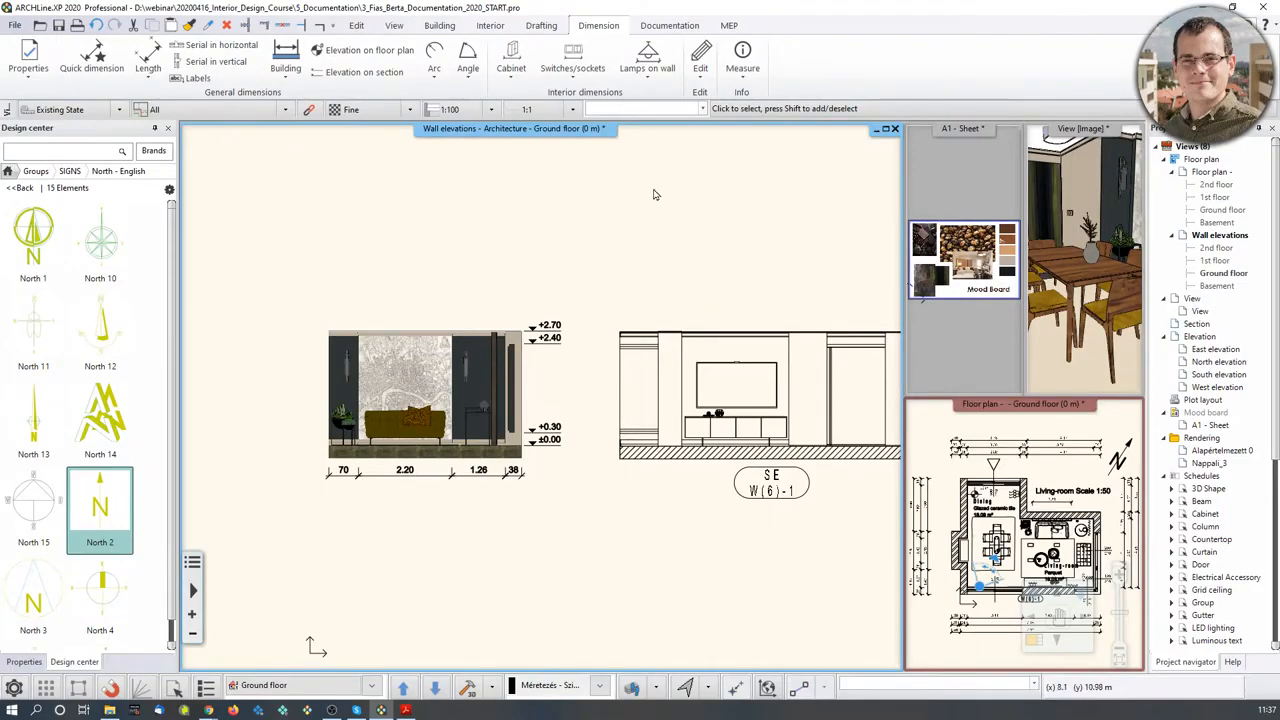
left_click(666, 28)
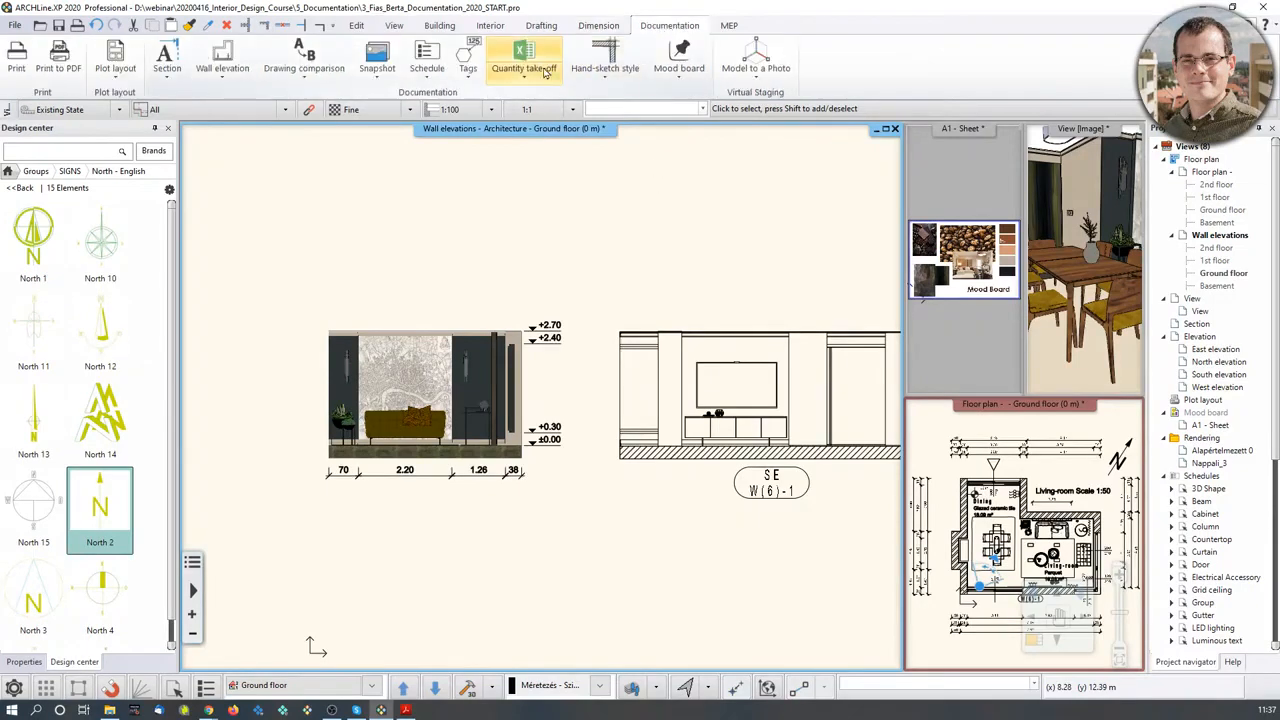
- Create the A2 - Sheet plot layout on ISO A3 landscape paper with plot stamp placement on
left_click(108, 76)
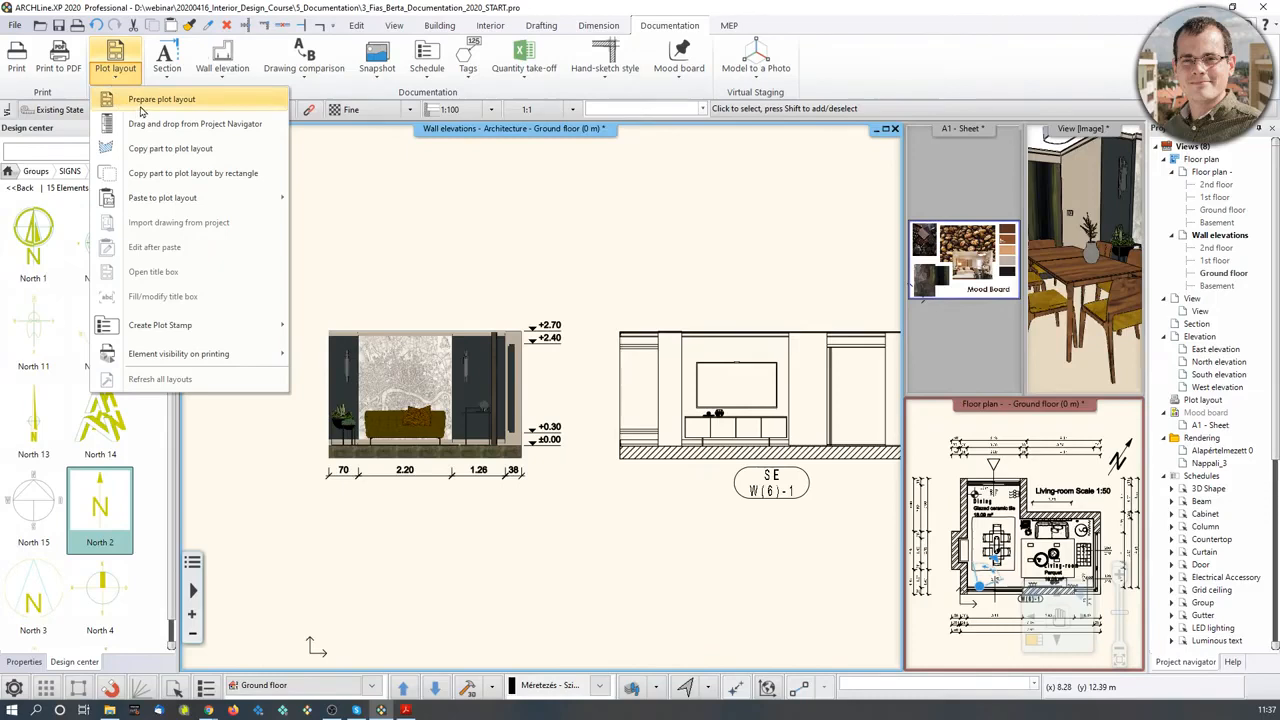
left_click(141, 109)
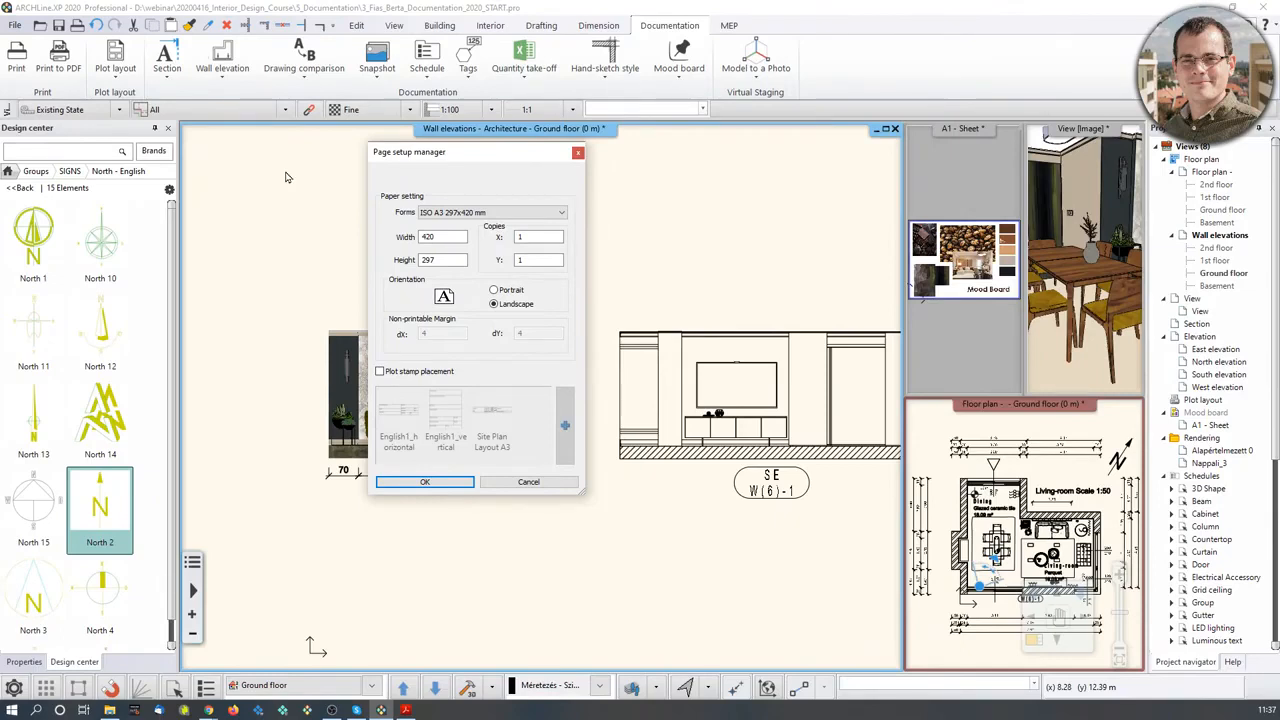
left_click(510, 214)
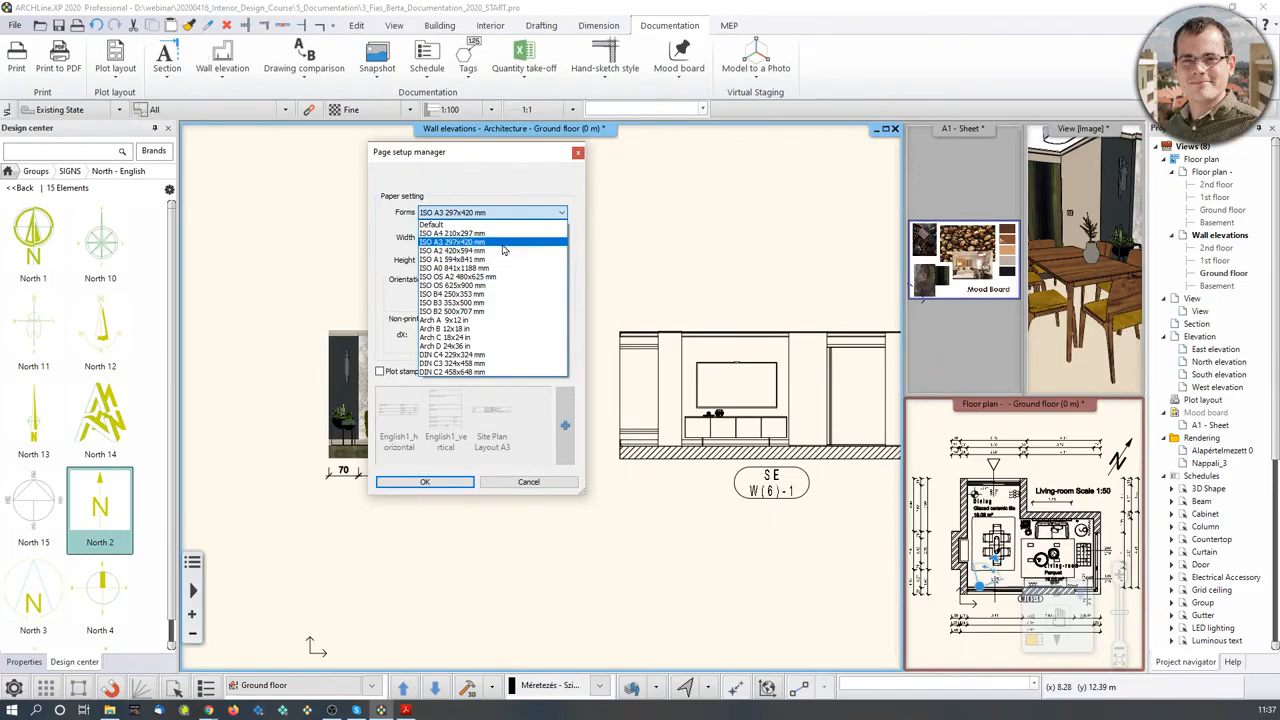
left_click(506, 242)
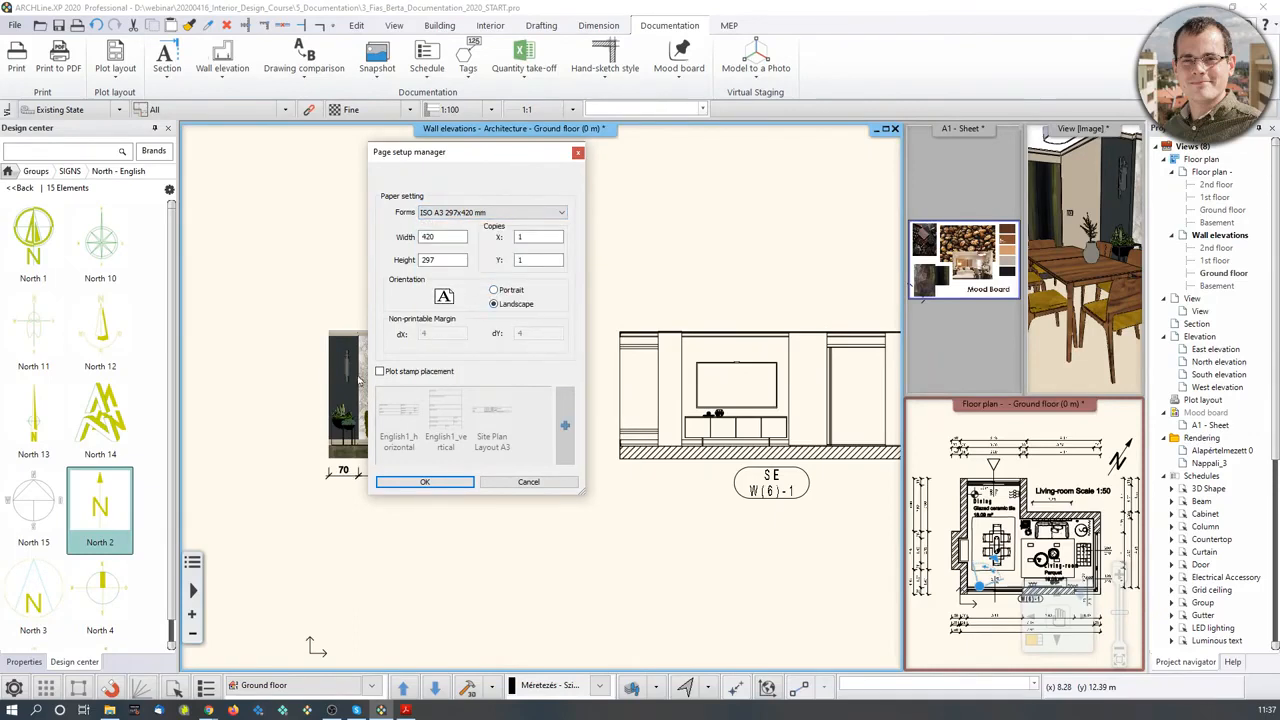
left_click(380, 371)
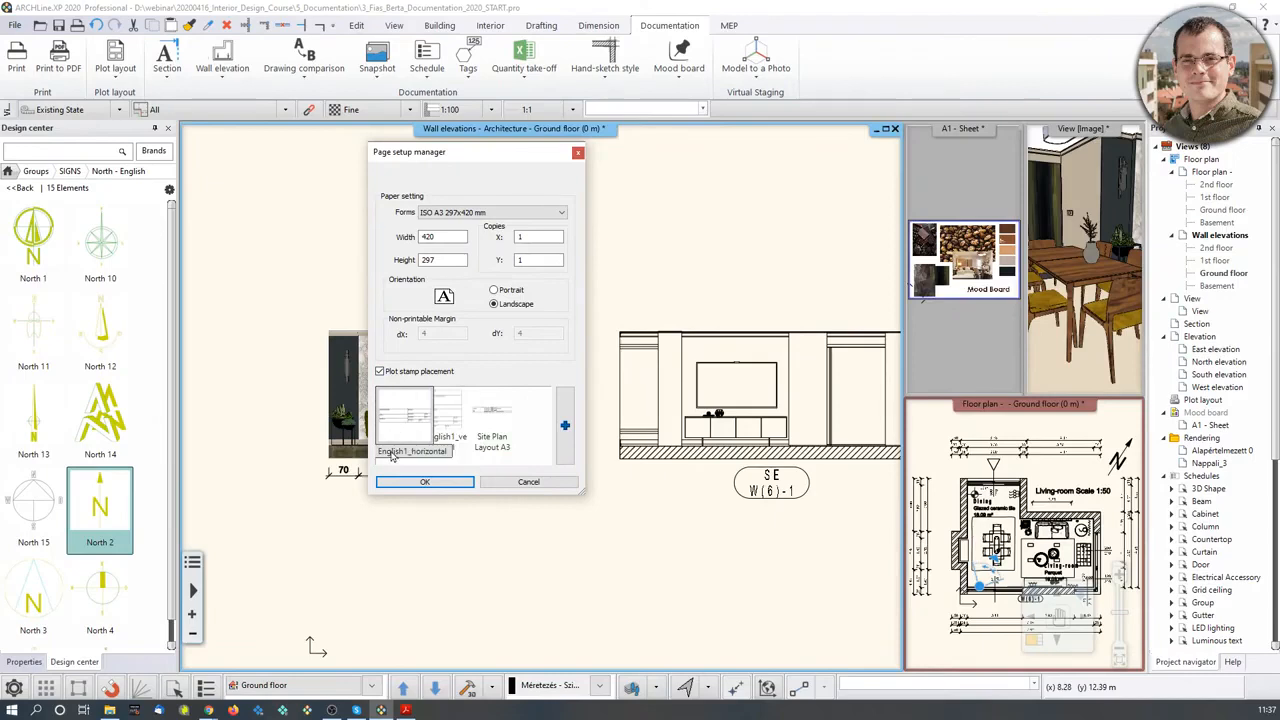
left_click(424, 481)
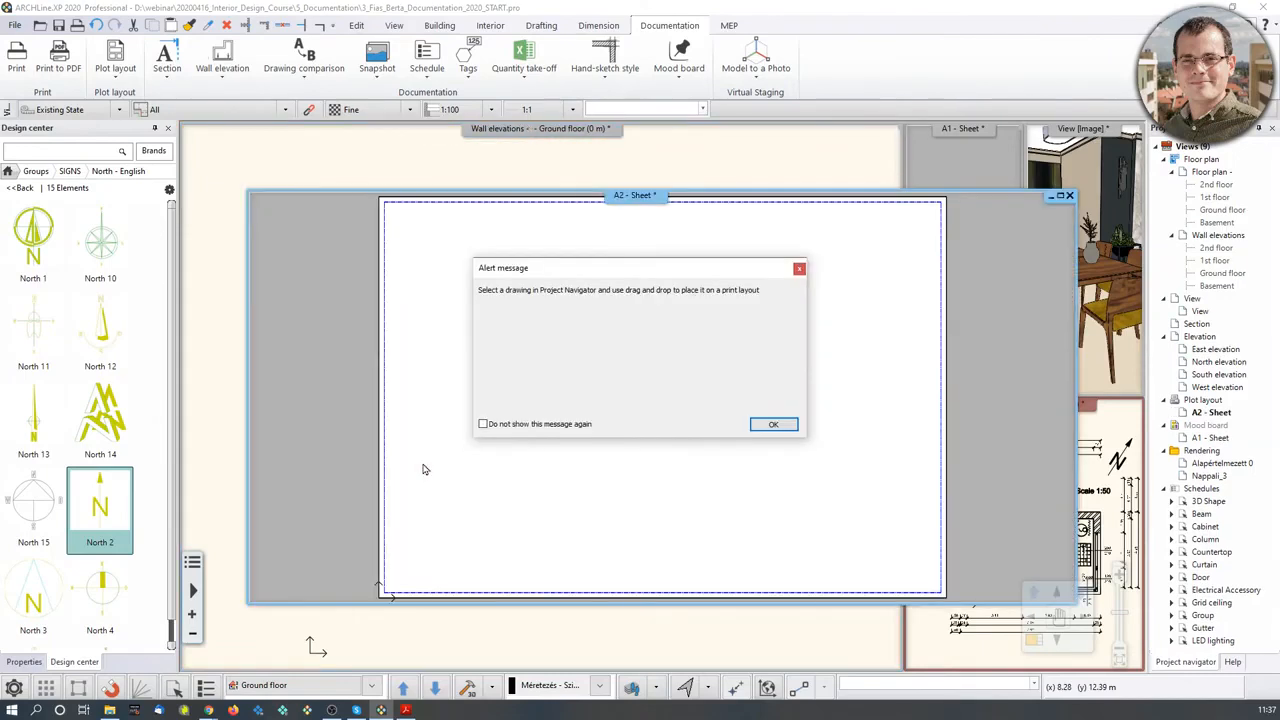
- Enter ARCHLine.XP as the title block's Consigner value
left_click(771, 426)
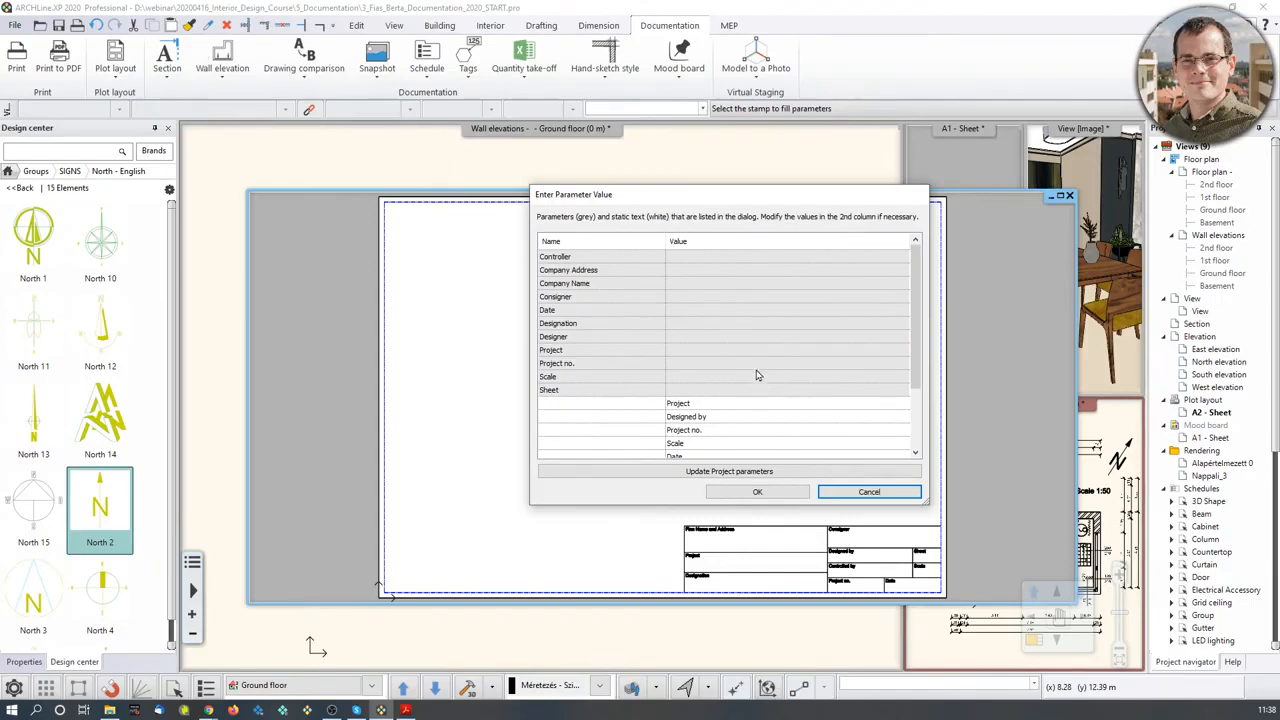
left_click(692, 301)
left_click(691, 296)
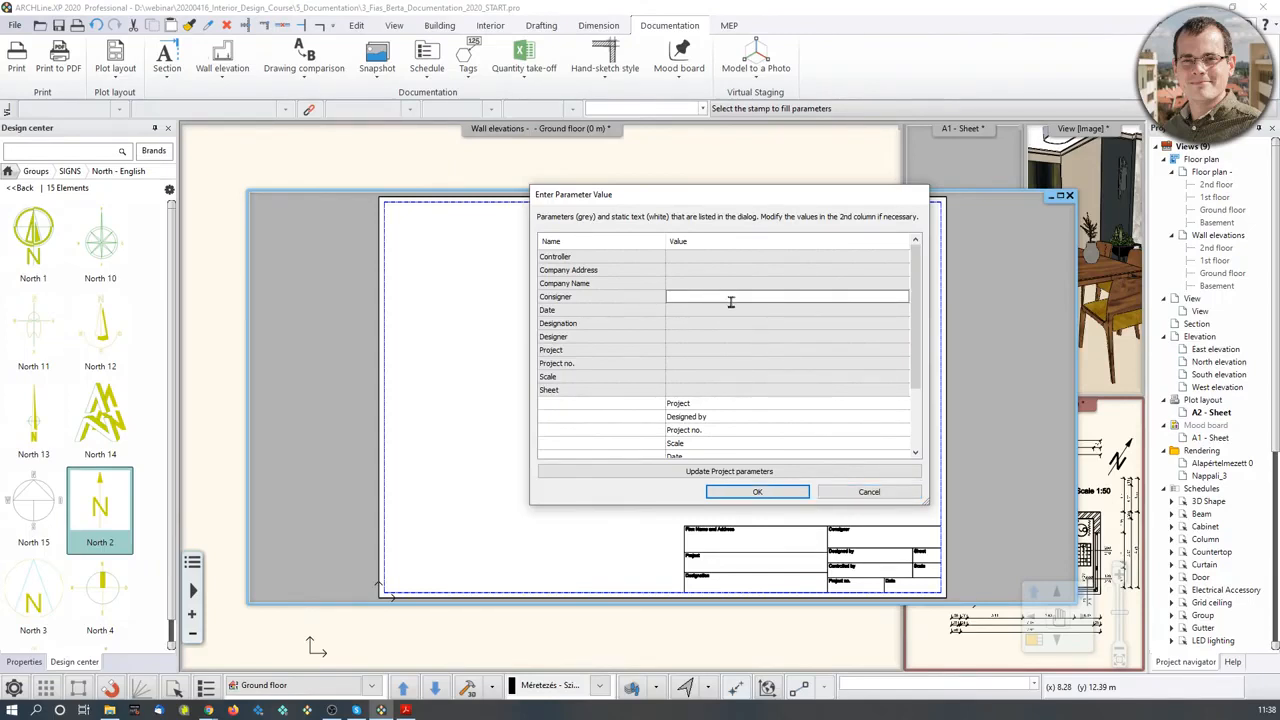
type("C")
type("AD")
key("BackSpace")
key("BackSpace")
key("BackSpace")
type("ARCHLine.XP")
left_click(684, 338)
- Fill in the designer's name as Designer, confirm the title block, and zoom out
left_click(684, 338)
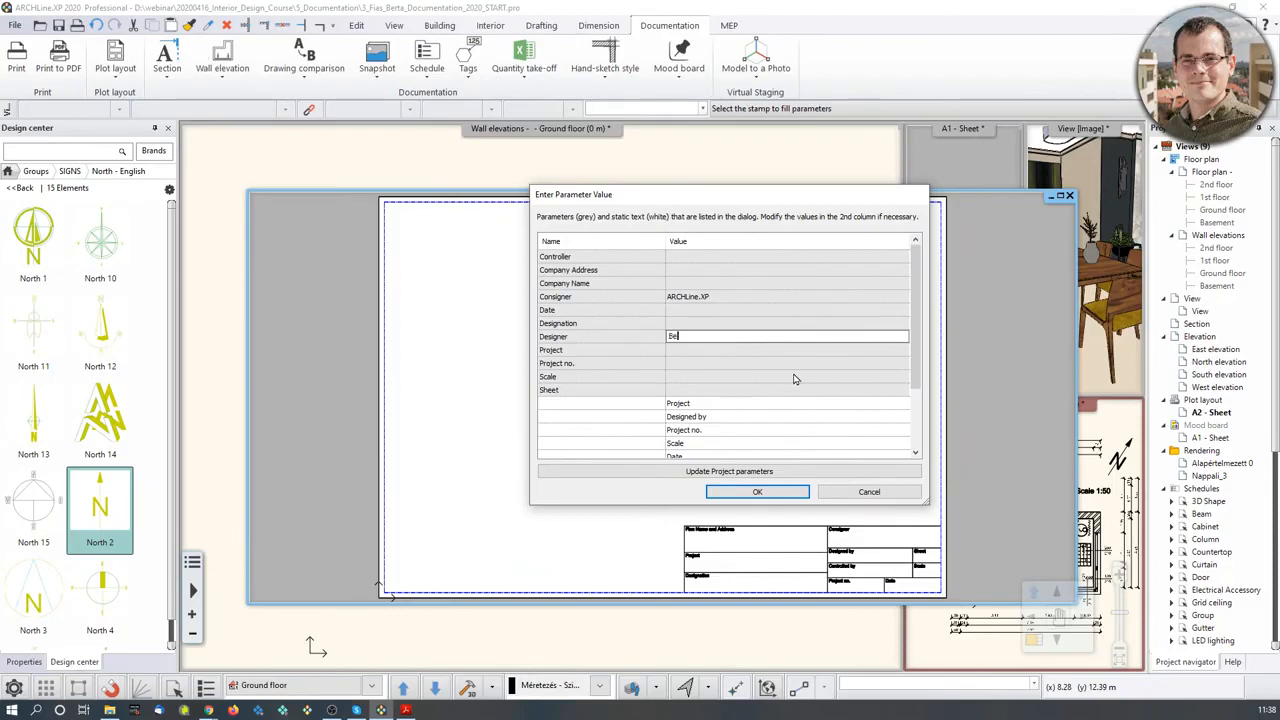
left_click(757, 491)
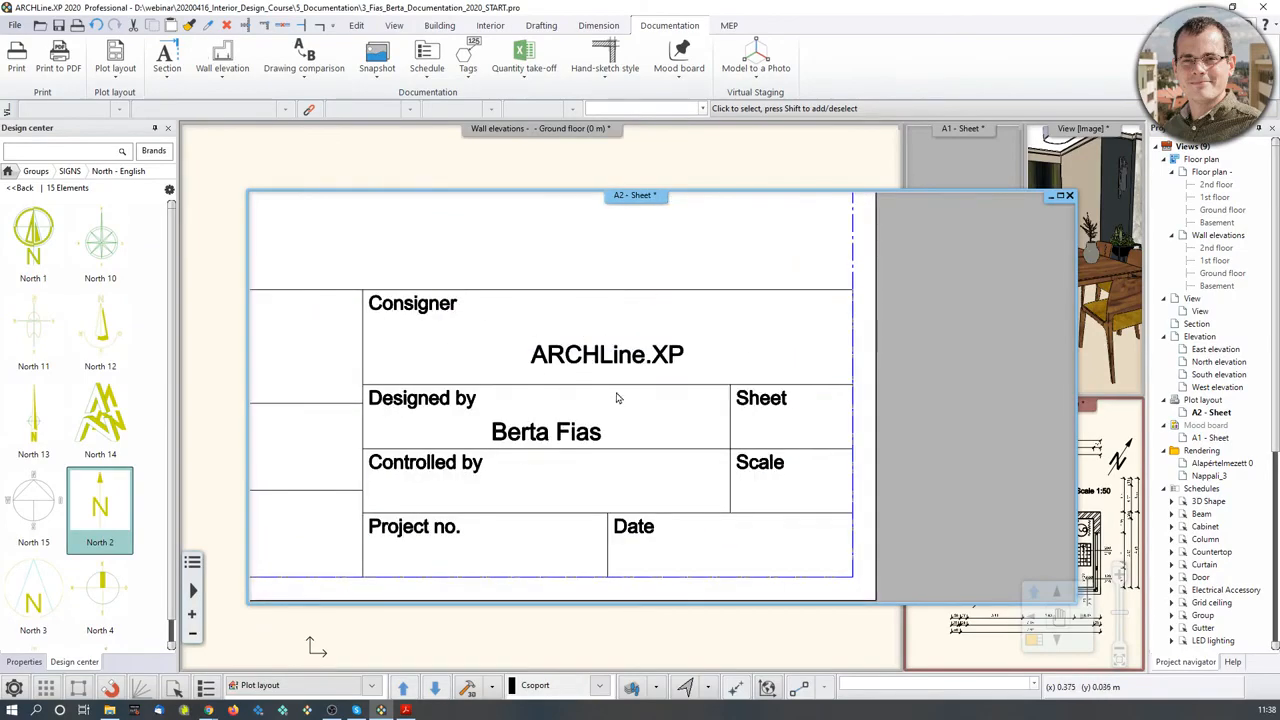
scroll(615, 395, "down", 2)
scroll(615, 390, "down", 3)
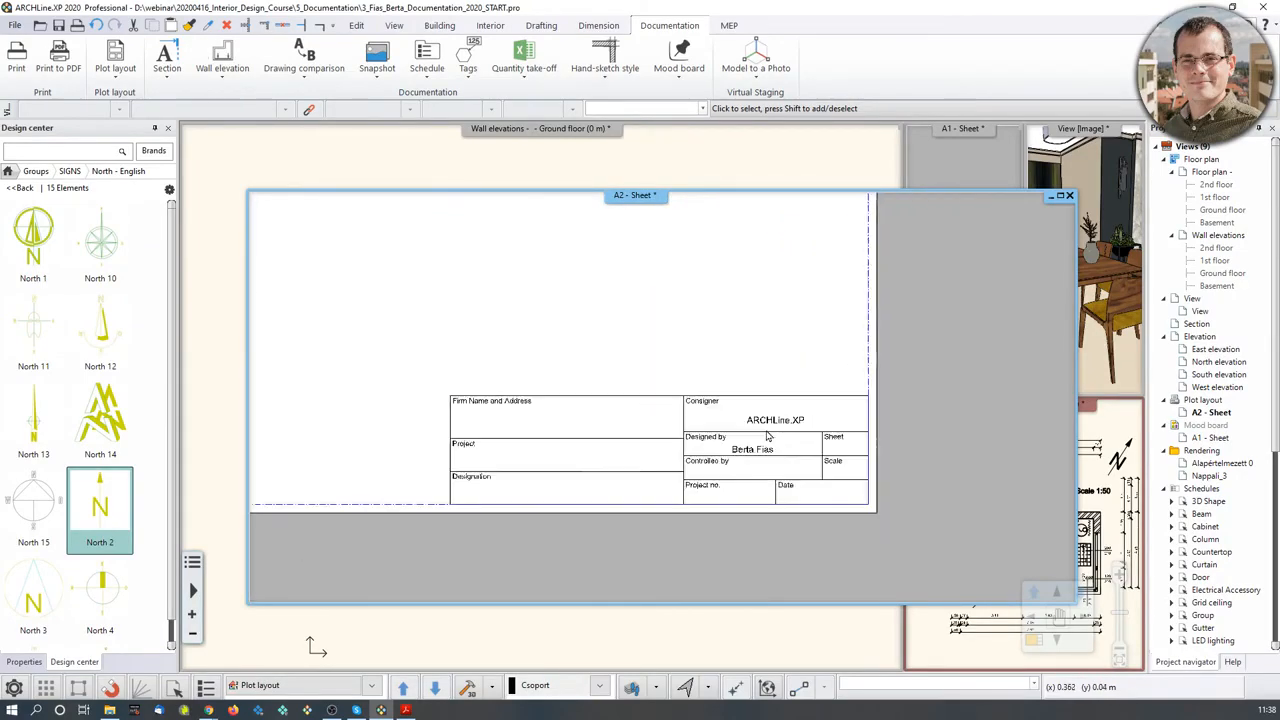
scroll(669, 380, "down", 3)
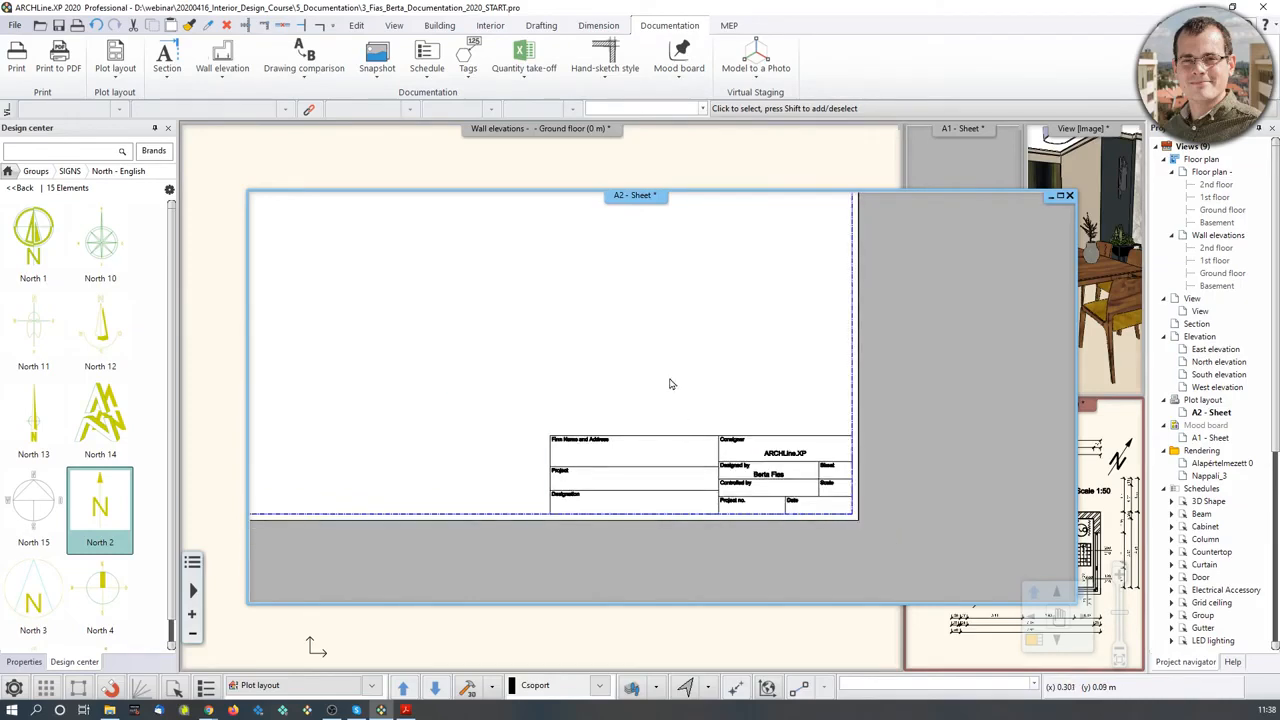
- Reposition the A2 sheet and enlarge its window to fill the left working area
middle_click_drag(656, 366, 671, 422)
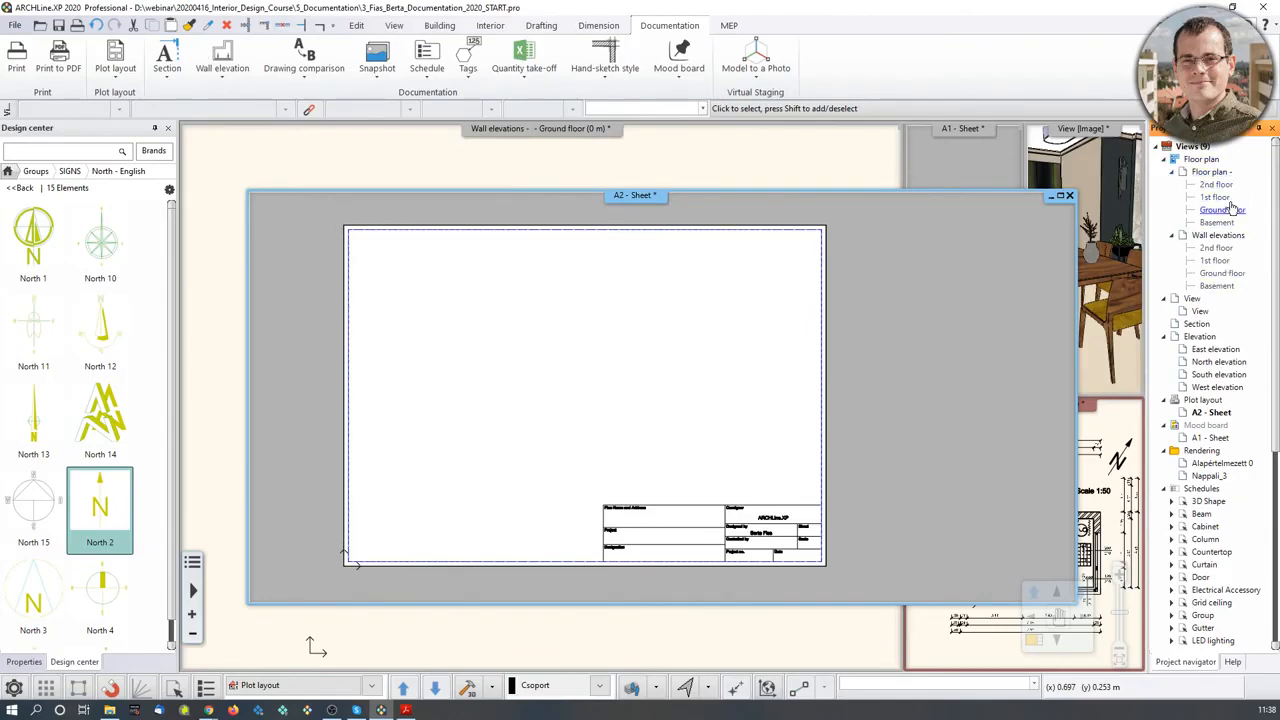
left_click(1259, 129)
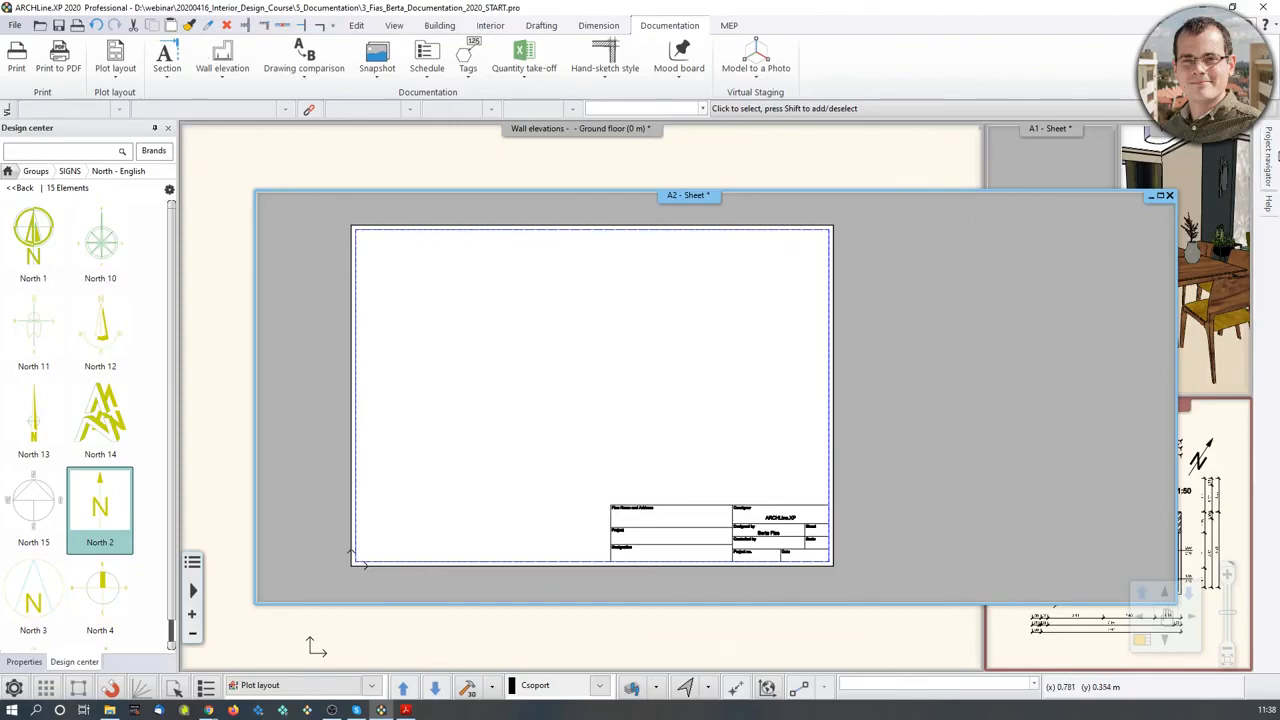
mouse_move(1272, 156)
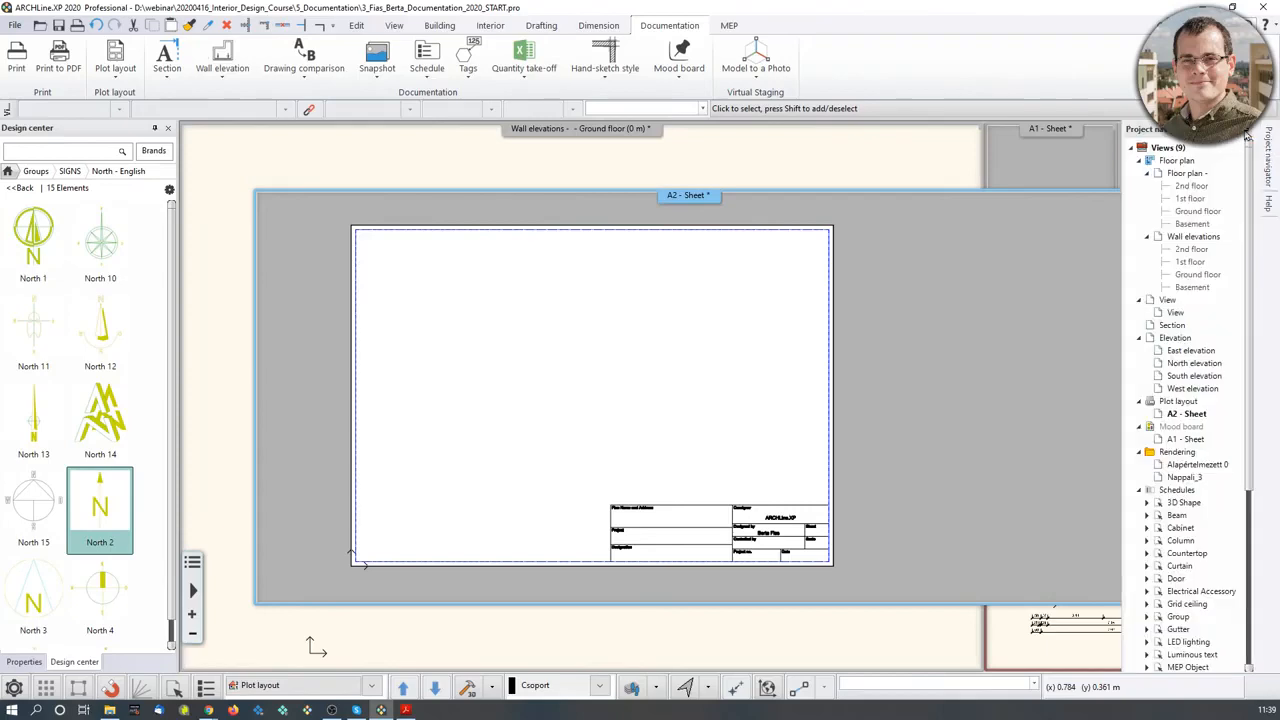
left_click(1235, 129)
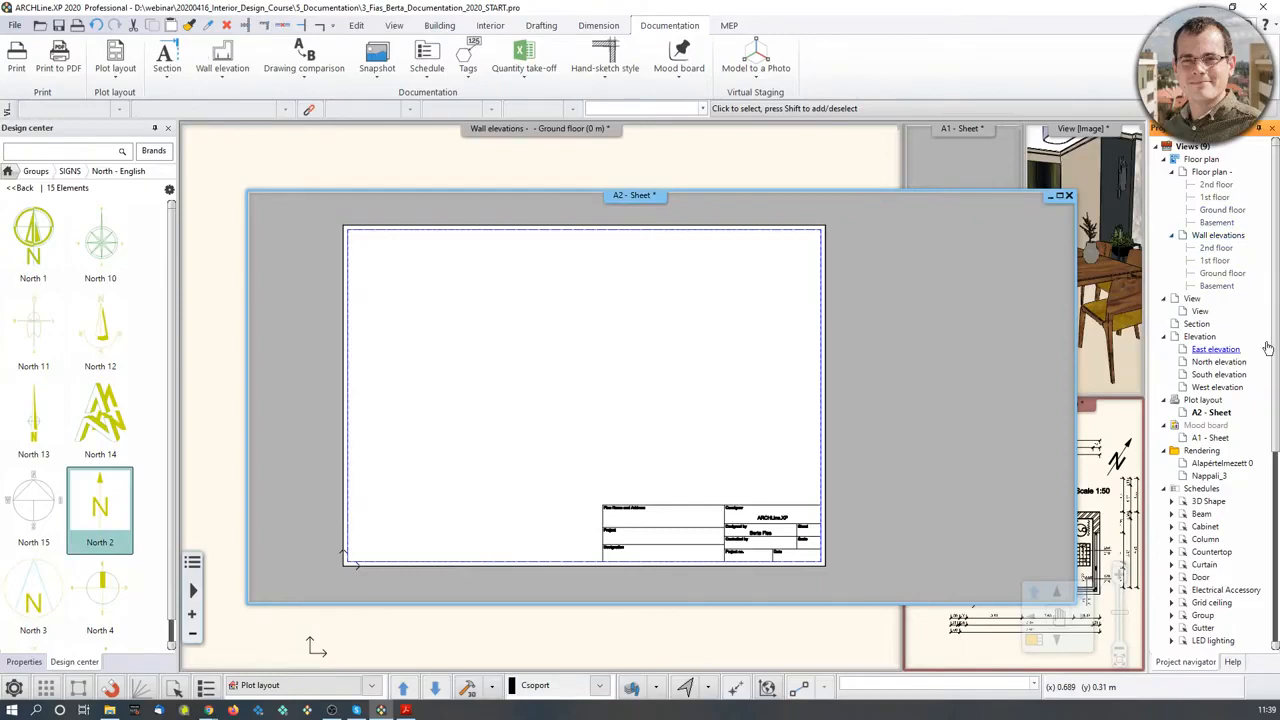
left_click_drag(885, 198, 720, 143)
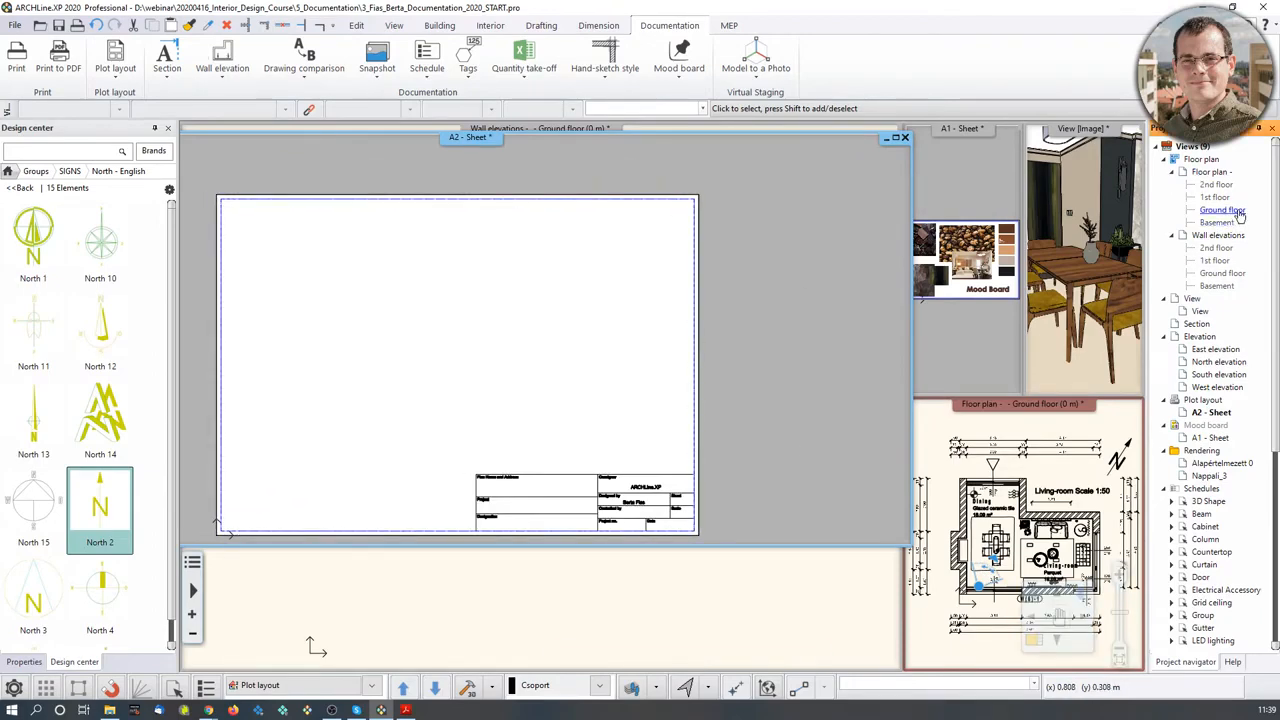
- Place the Ground floor plan at 1:50 in the sheet's upper-left area
left_click_drag(1240, 216, 307, 380)
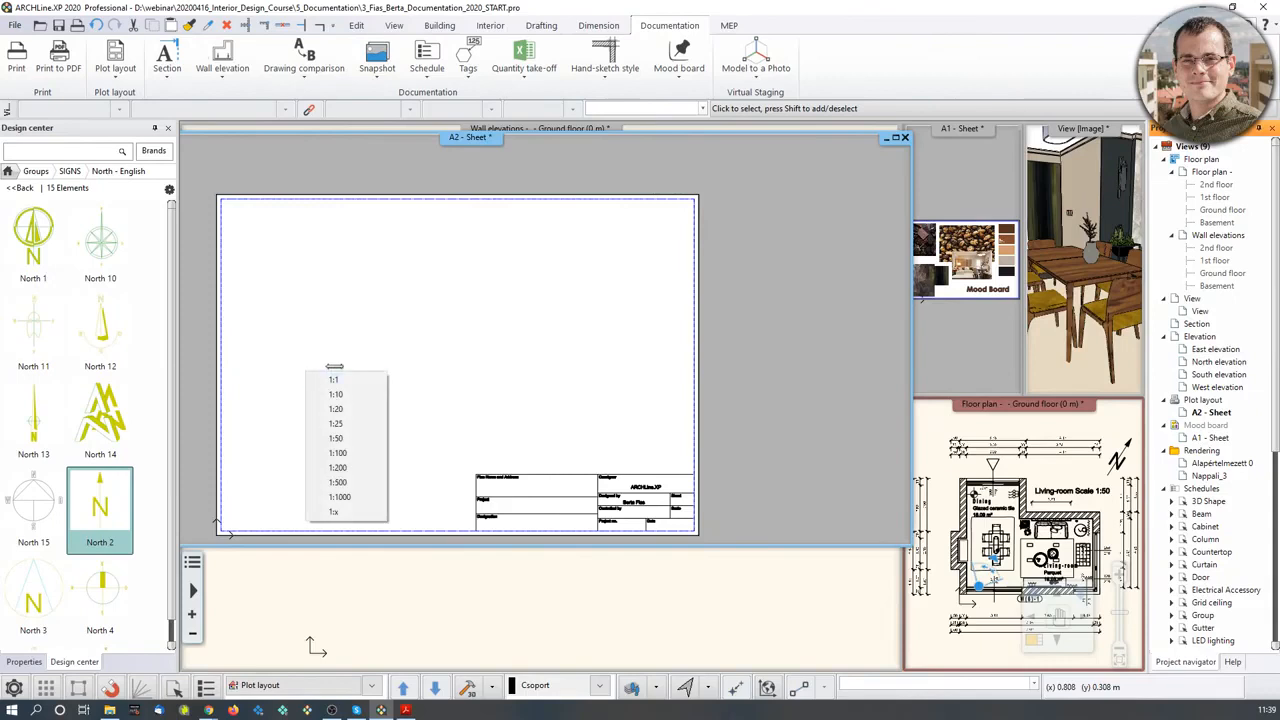
left_click(340, 438)
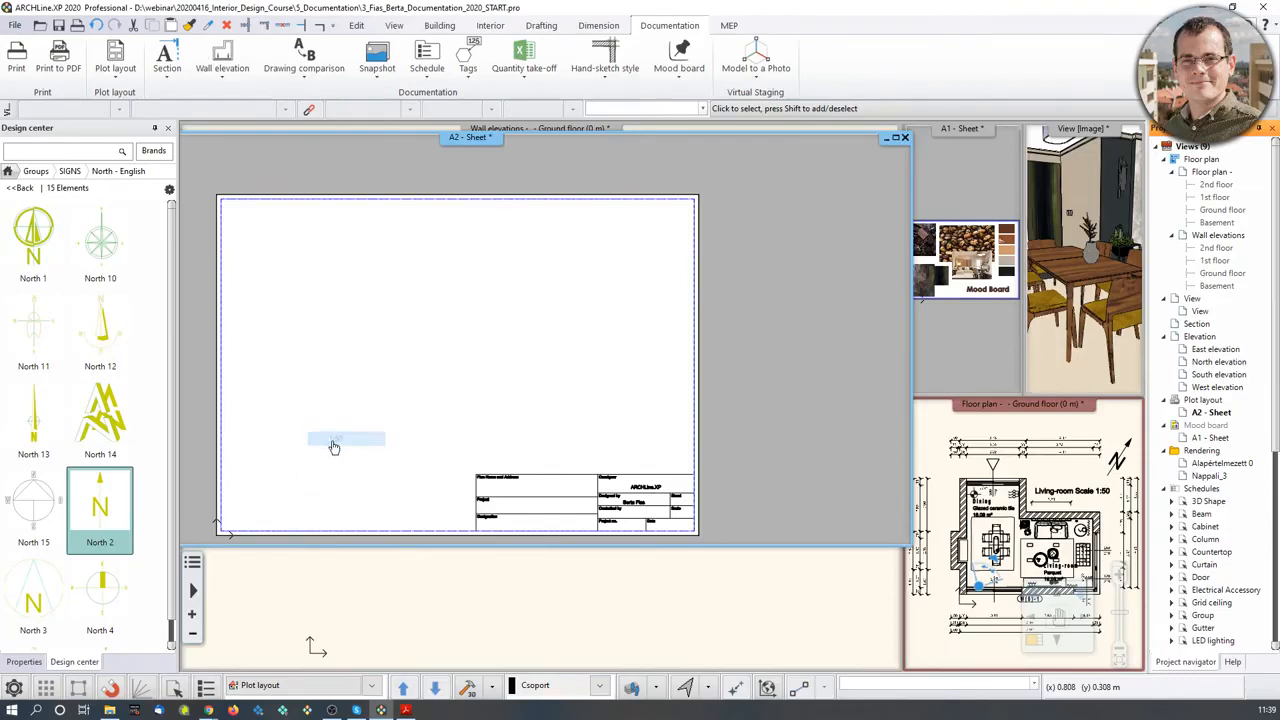
middle_click_drag(256, 469, 308, 466)
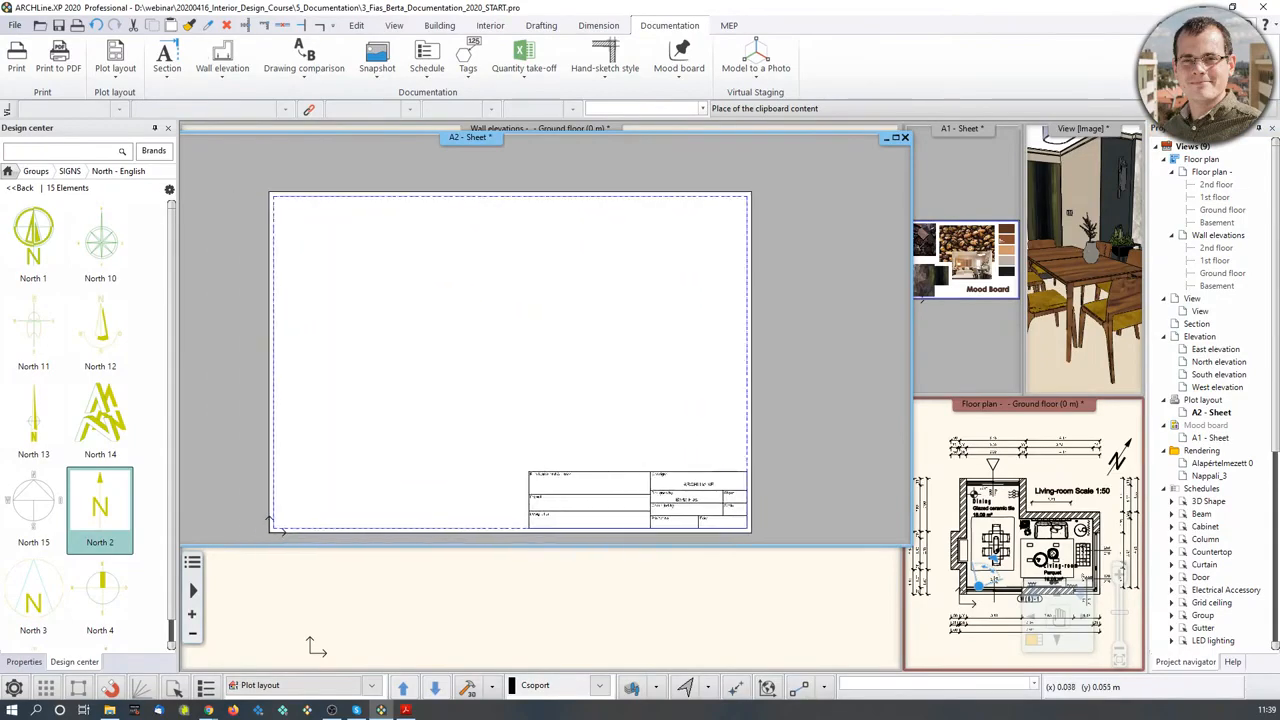
left_click(286, 462)
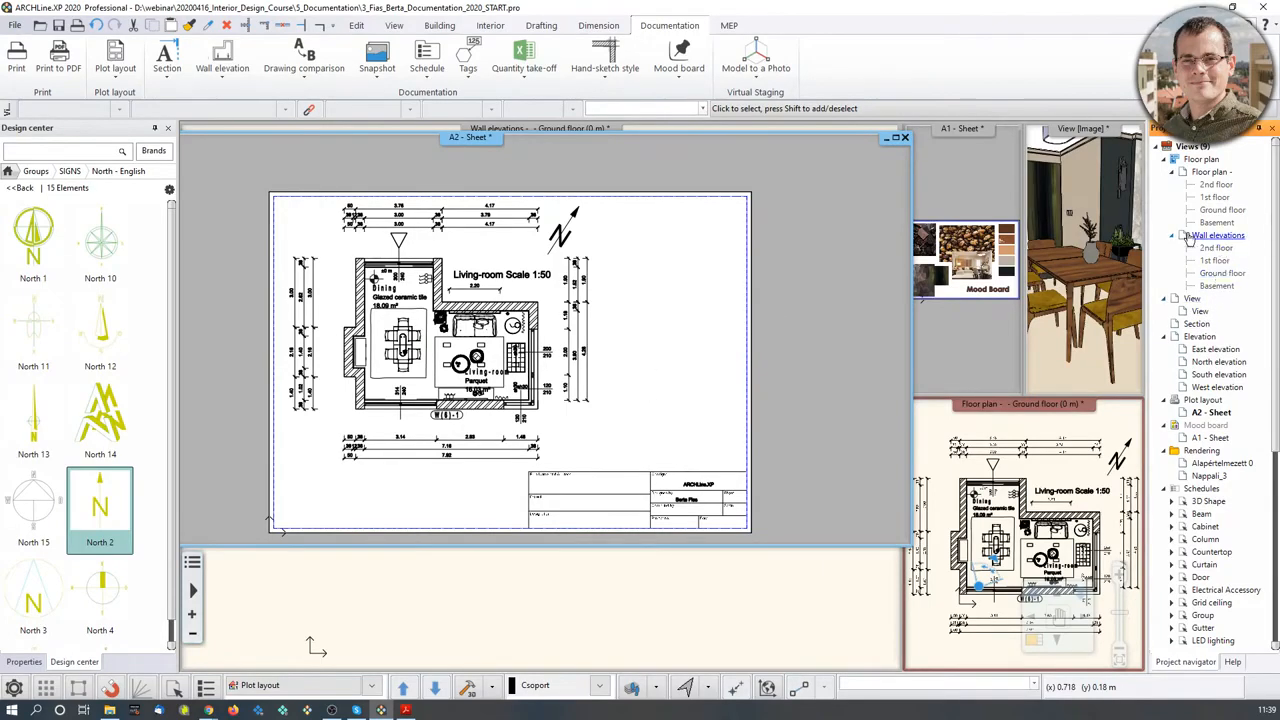
left_click_drag(1222, 274, 658, 336)
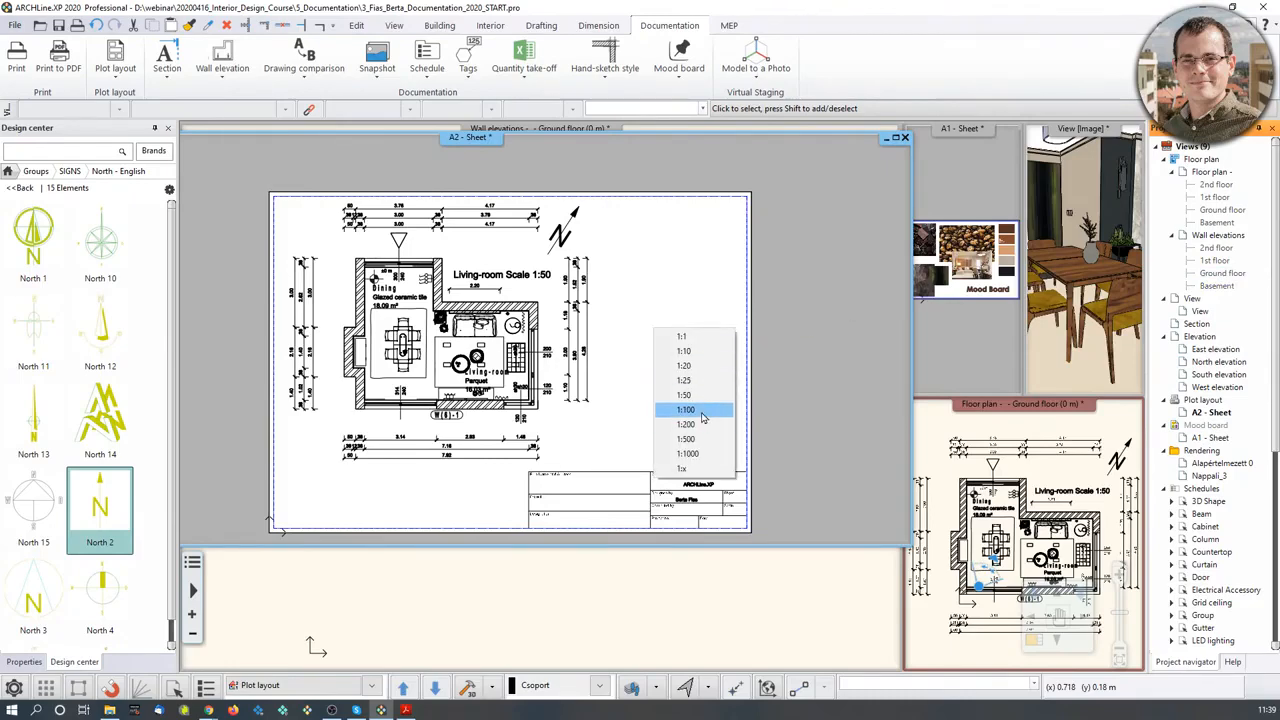
- Place the wall elevation at 1:200 in the sheet's upper right, then undo it
left_click(700, 425)
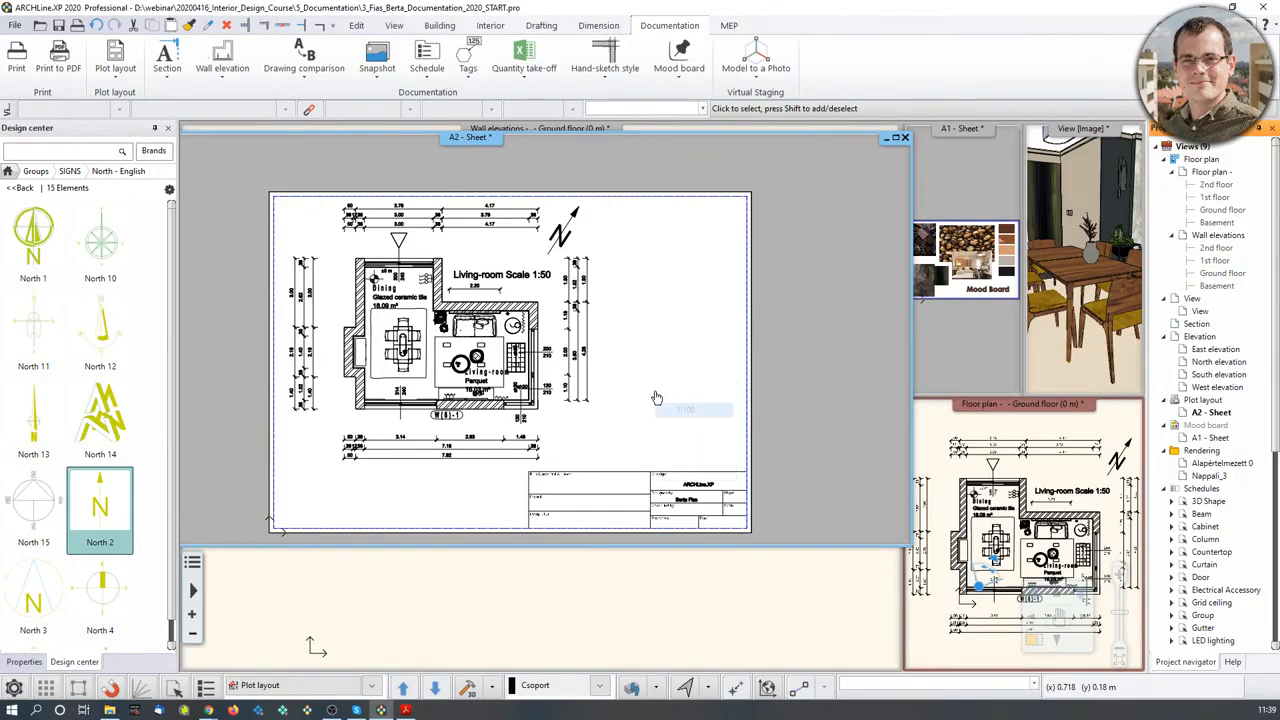
left_click(625, 280)
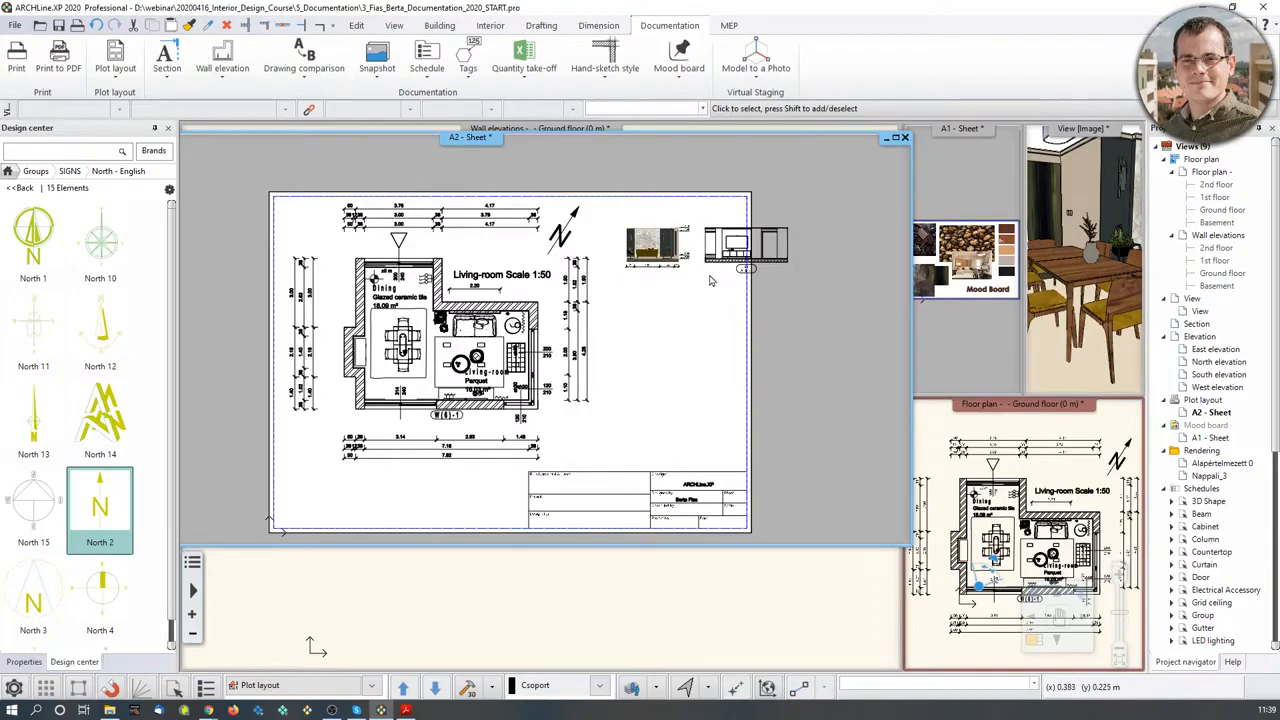
scroll(712, 281, "up", 3)
left_click(470, 293)
scroll(470, 293, "down", 2)
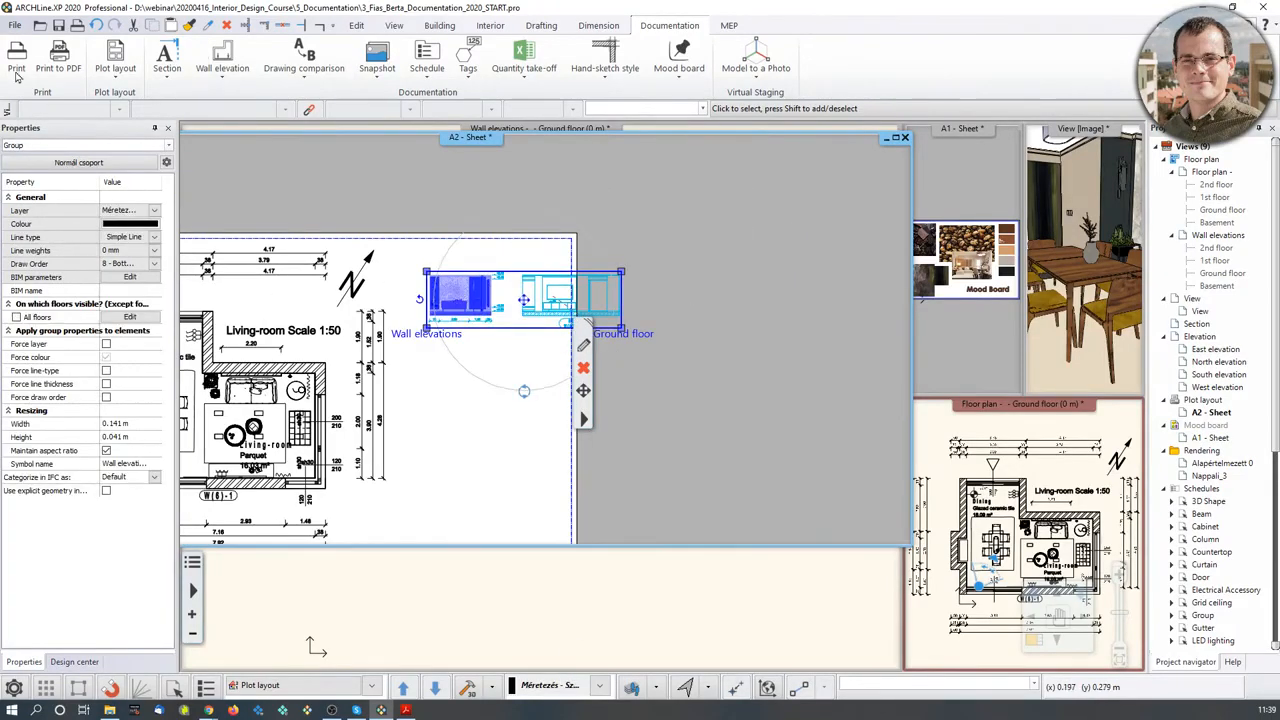
left_click(97, 25)
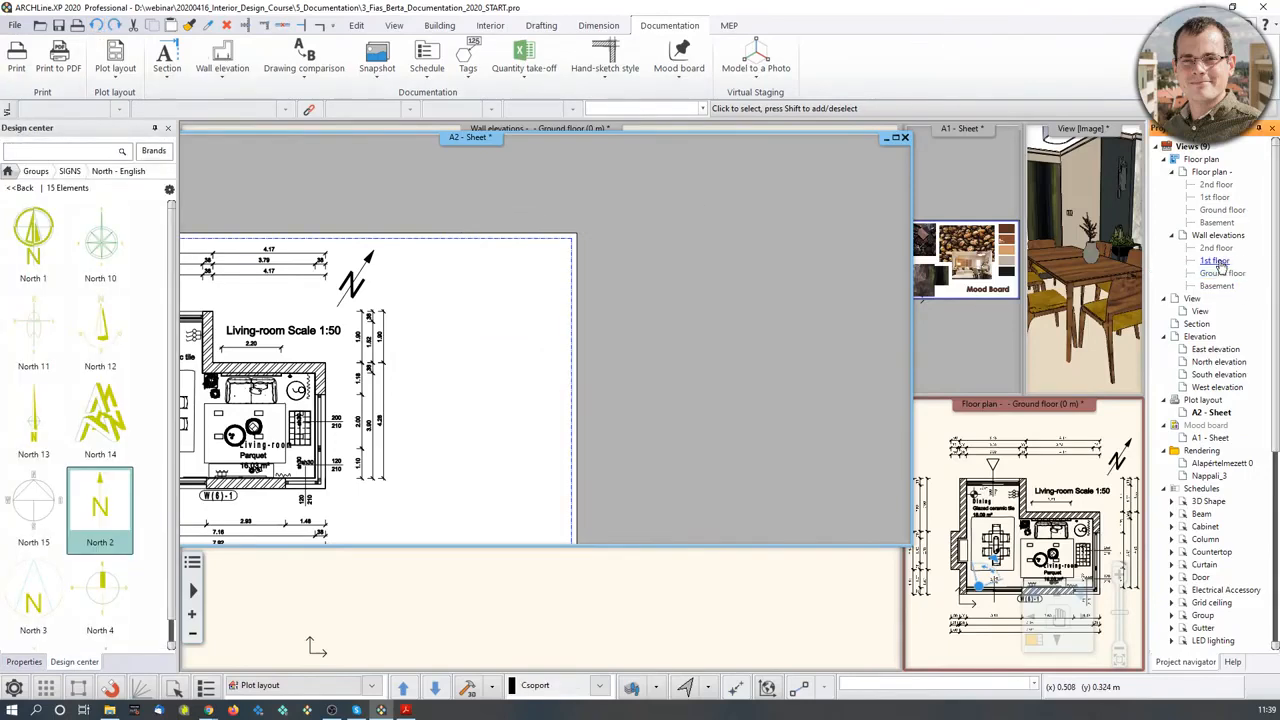
- Place the Ground floor wall elevation at 1:100 beside the north arrow
left_click(1222, 273)
left_click_drag(1222, 273, 428, 331)
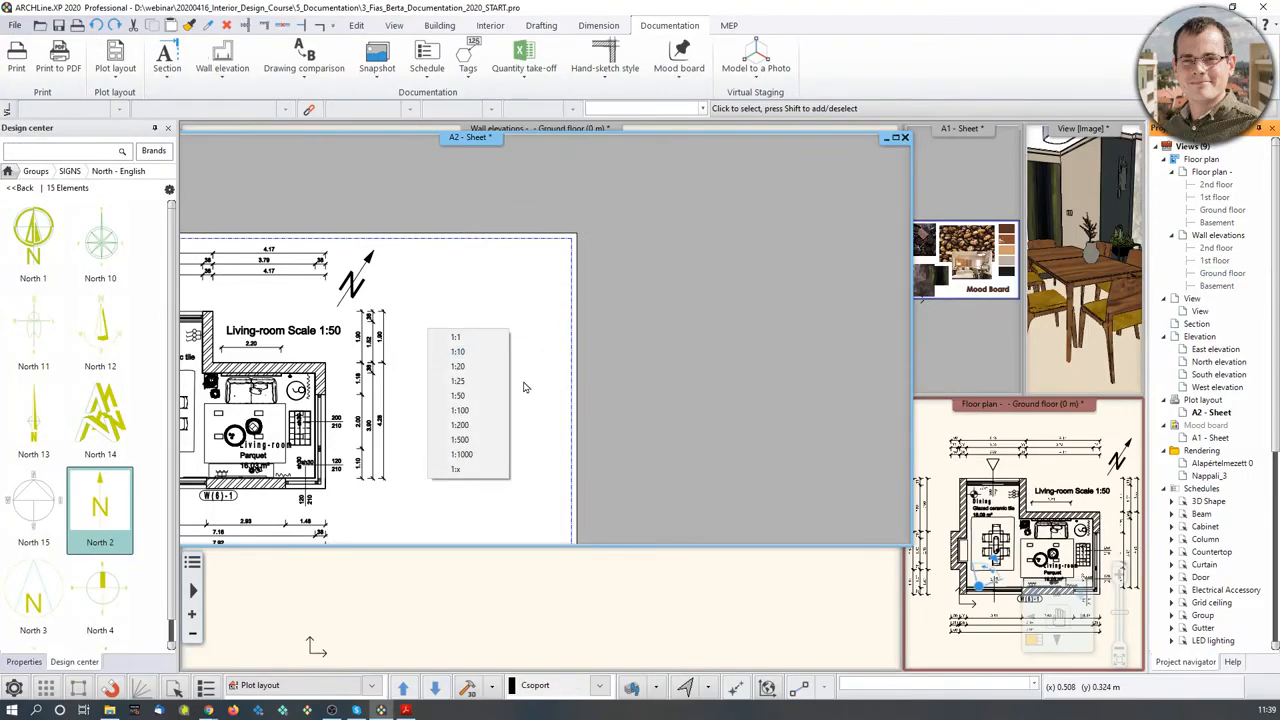
left_click(474, 413)
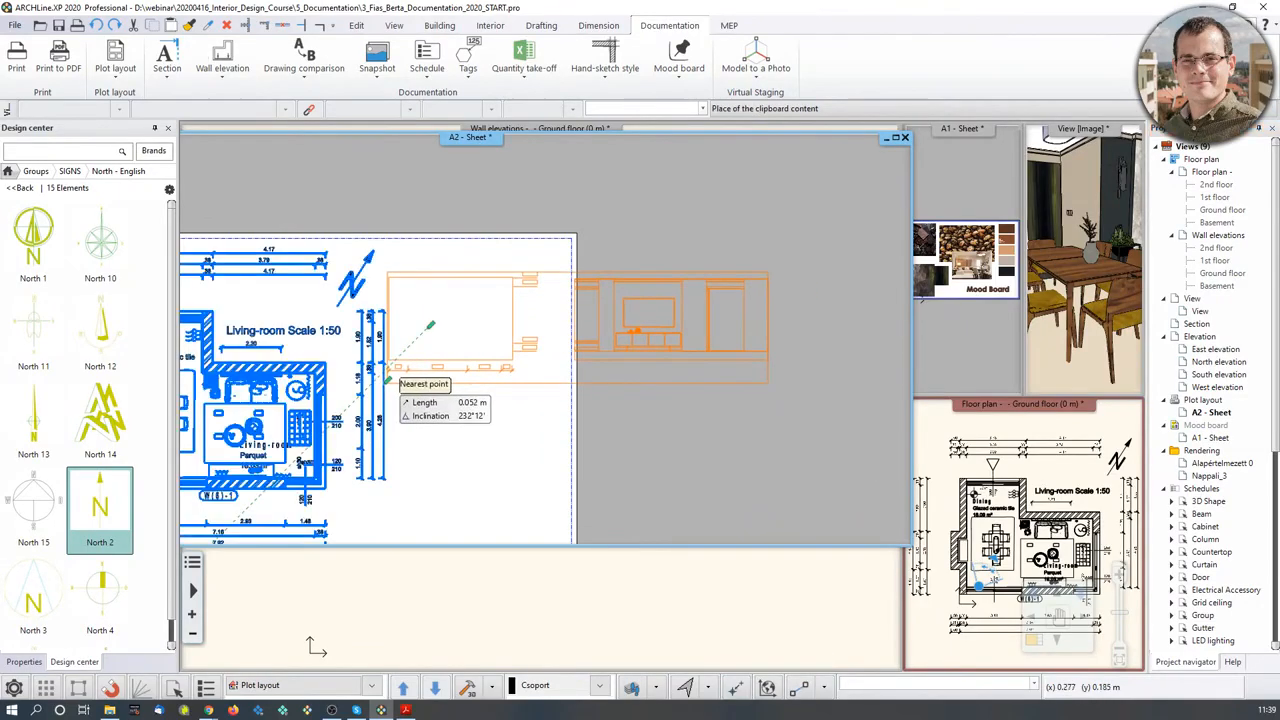
scroll(390, 375, "up", 4)
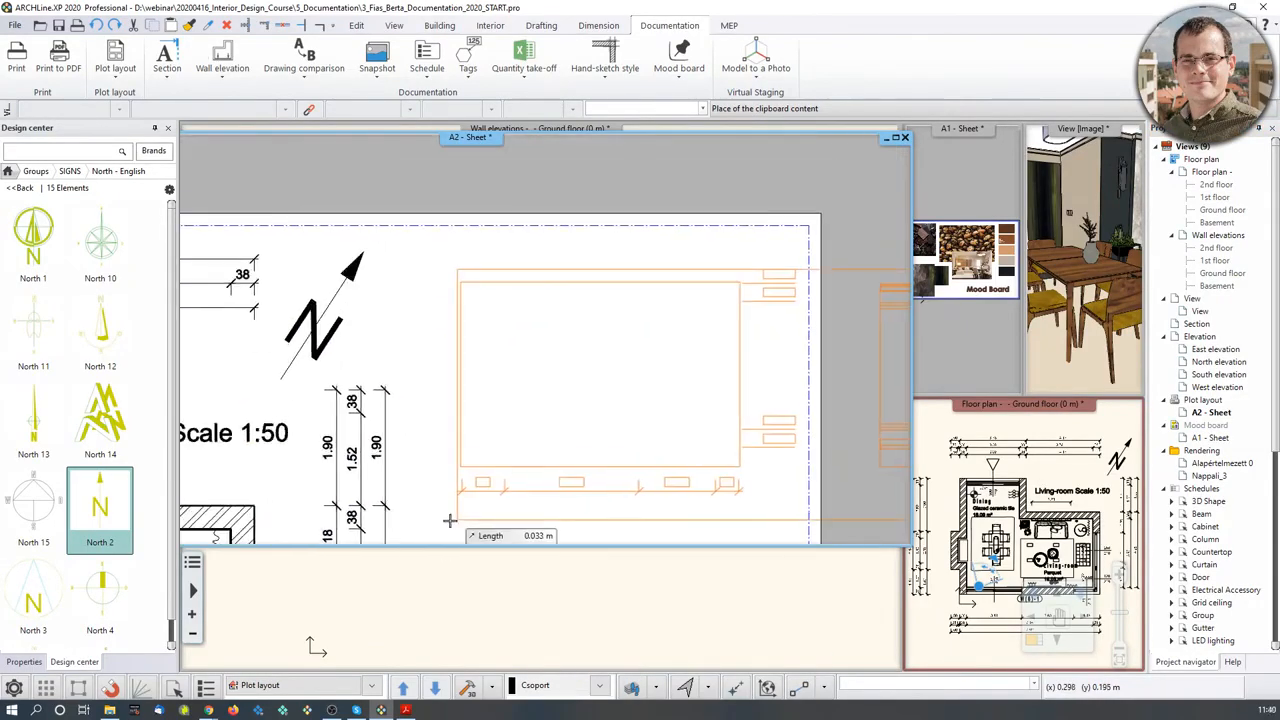
left_click(426, 513)
scroll(550, 470, "down", 3)
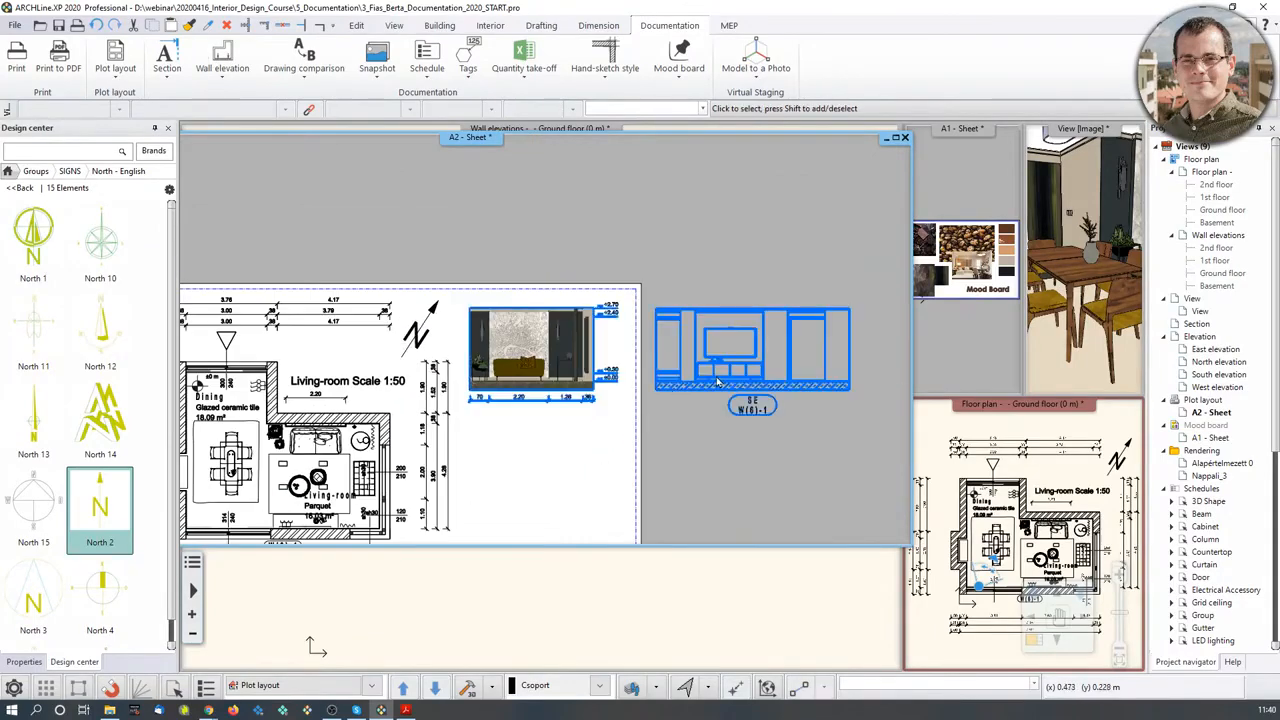
- Move the elevation group's clip edge to crop it at the sheet margin
left_click(716, 380)
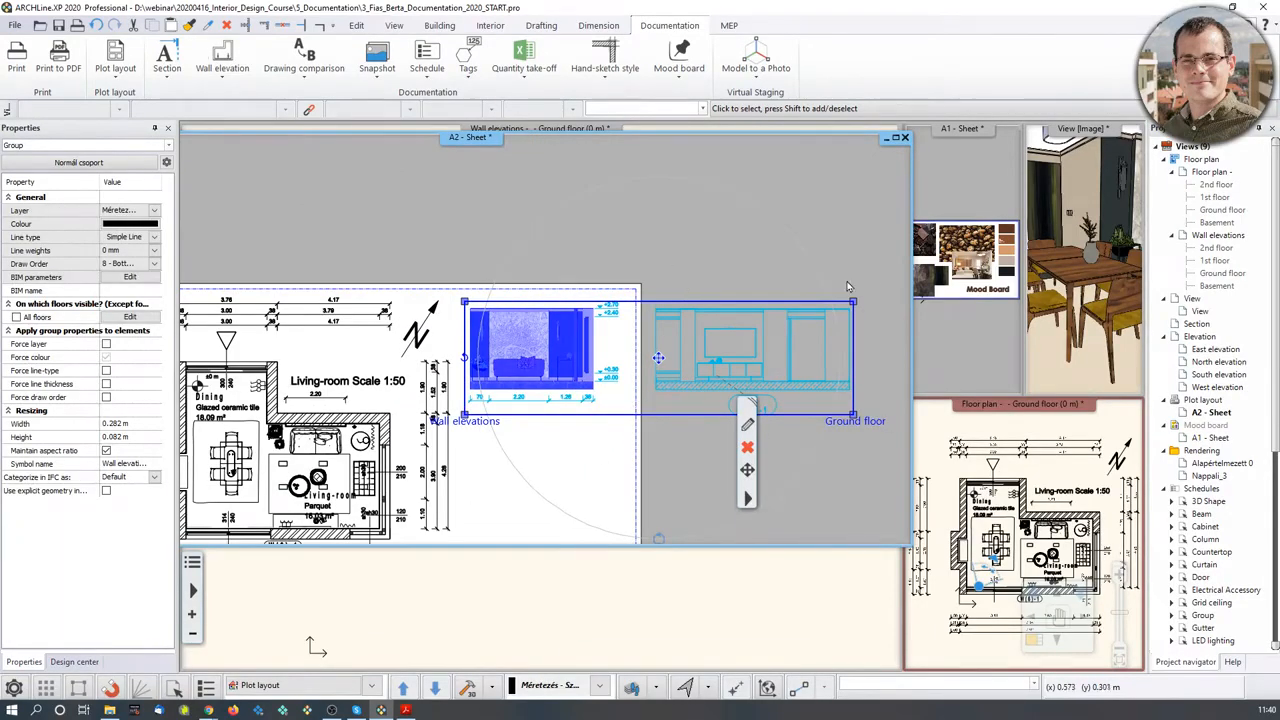
left_click(706, 243)
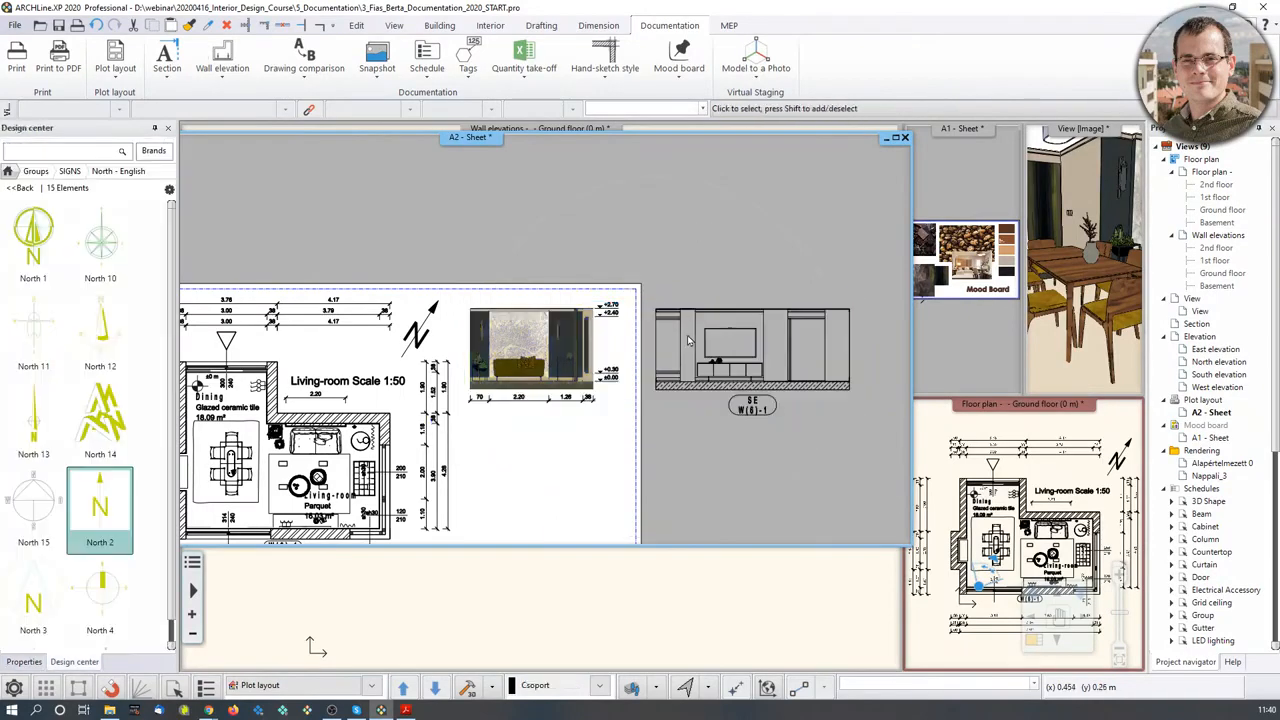
left_click(545, 349)
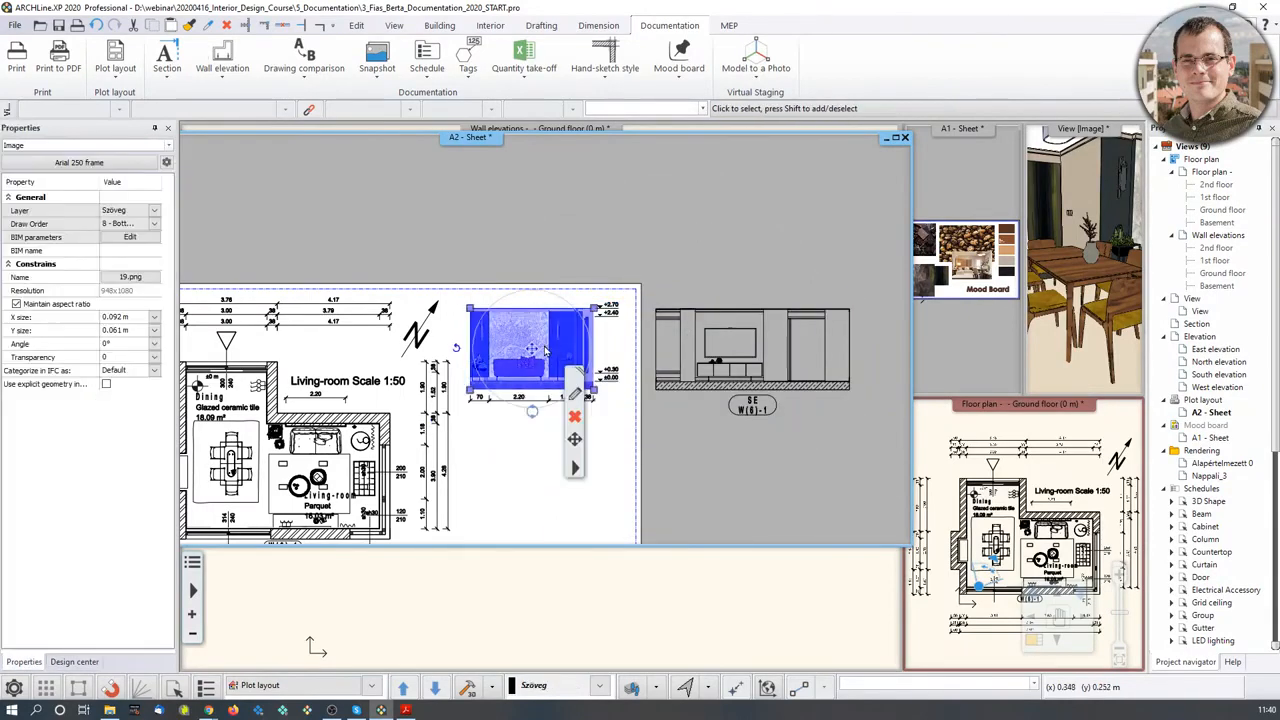
left_click(680, 378)
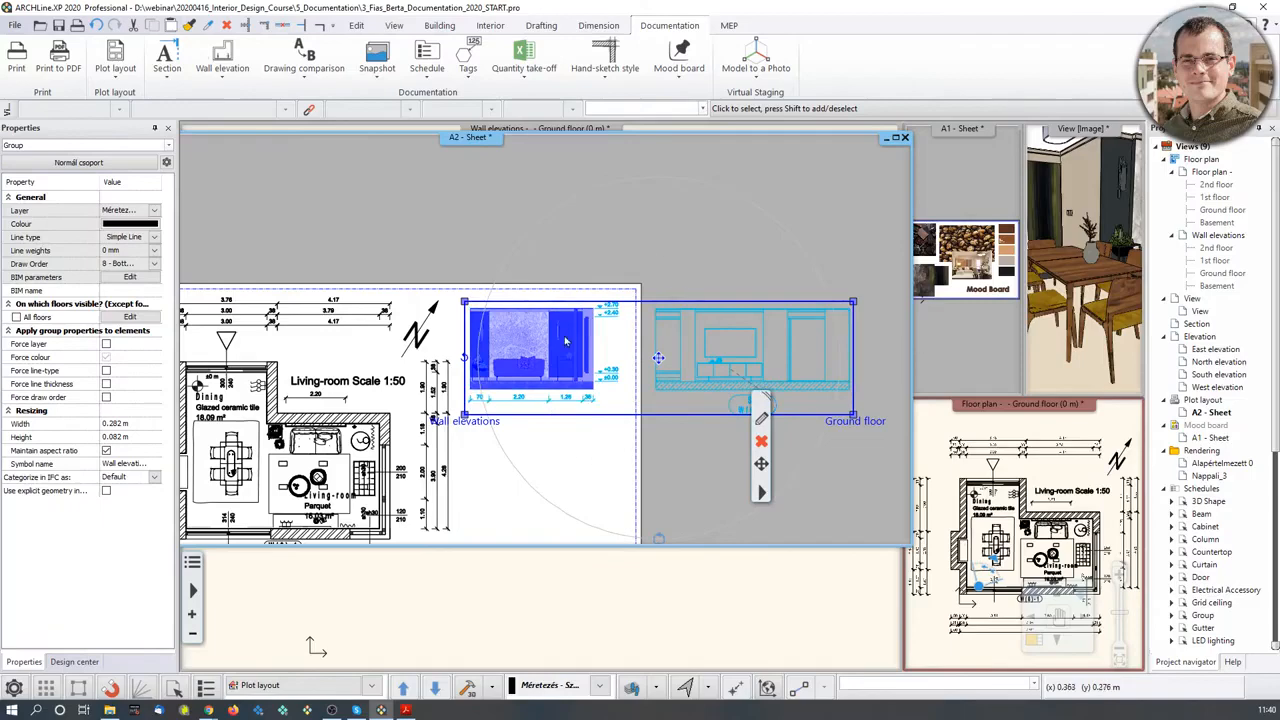
left_click(855, 410)
left_click(885, 494)
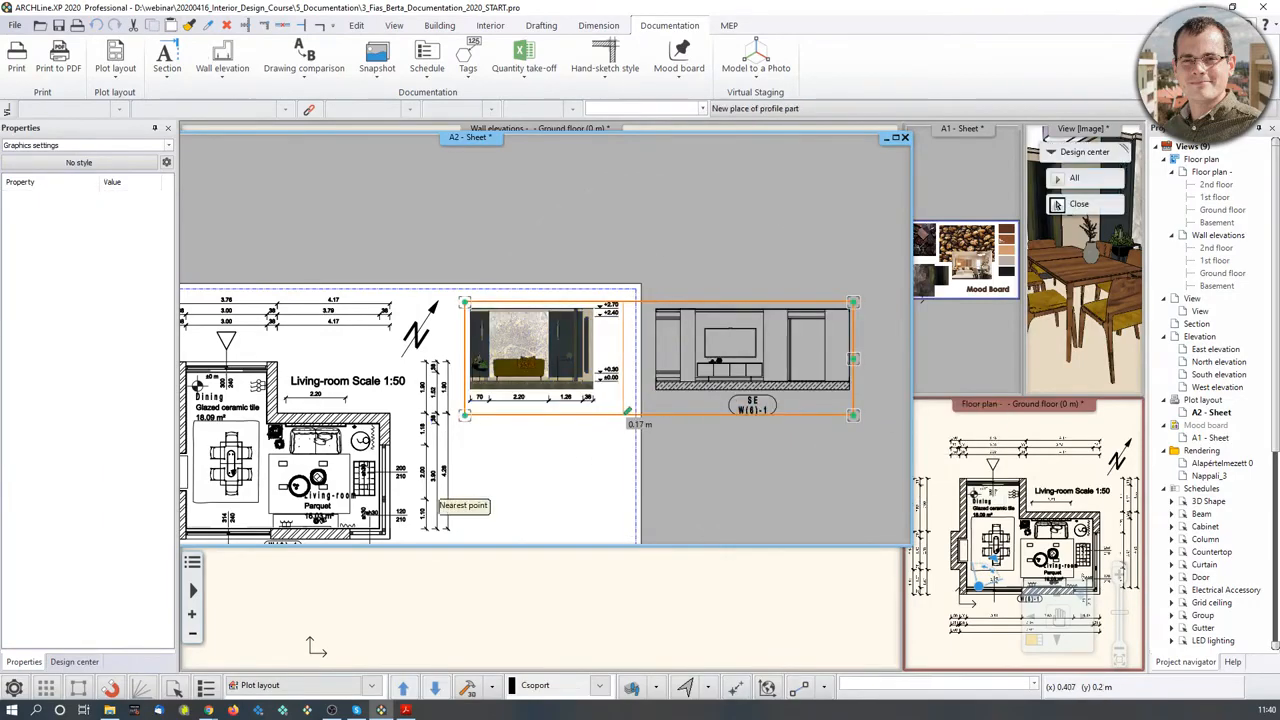
scroll(631, 408, "up", 1)
left_click(597, 387)
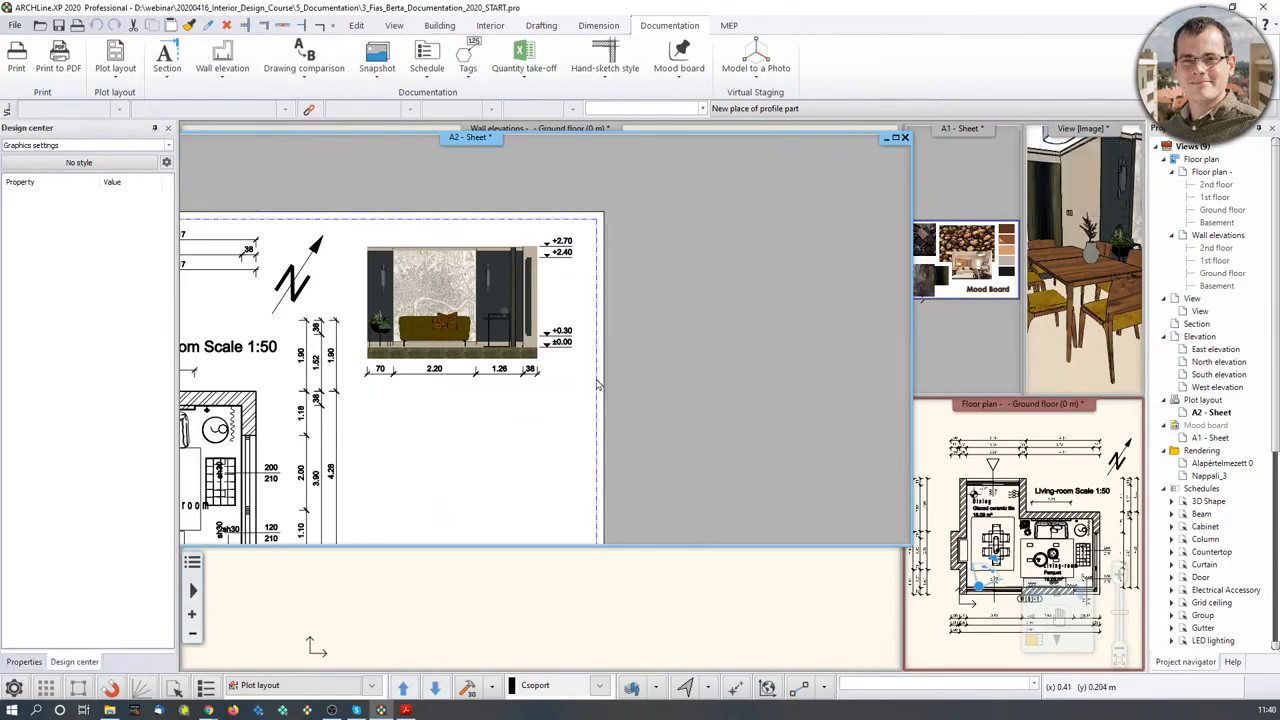
scroll(495, 330, "down", 2)
- Select the elevation and floor plan groups on the sheet, then activate the Ground floor plan view
left_click(498, 355)
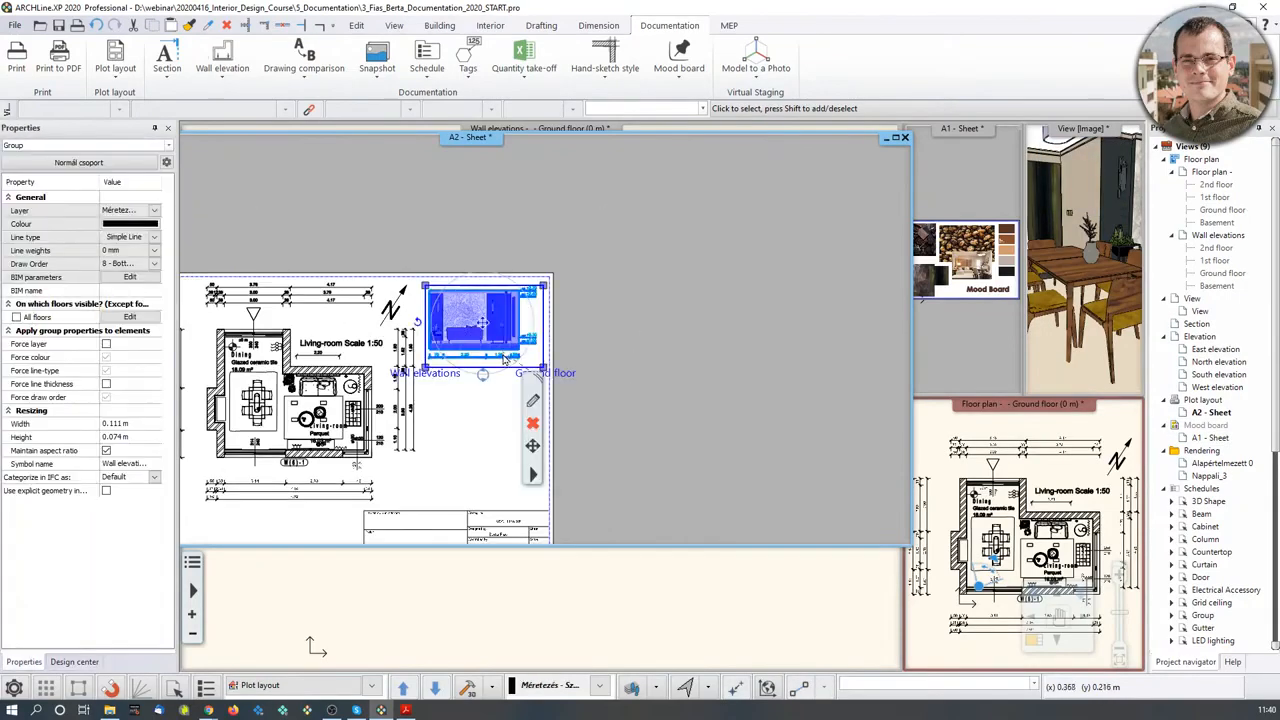
scroll(498, 355, "up", 2)
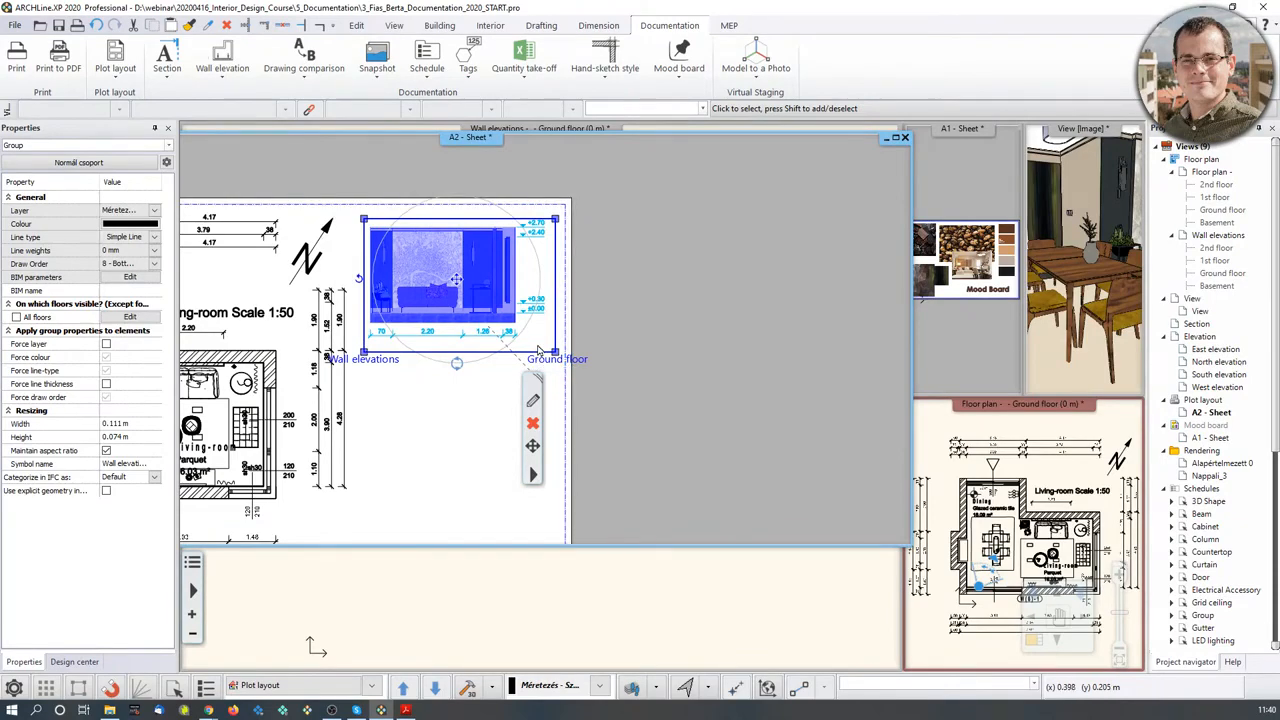
middle_click_drag(265, 355, 480, 371)
left_click(482, 385)
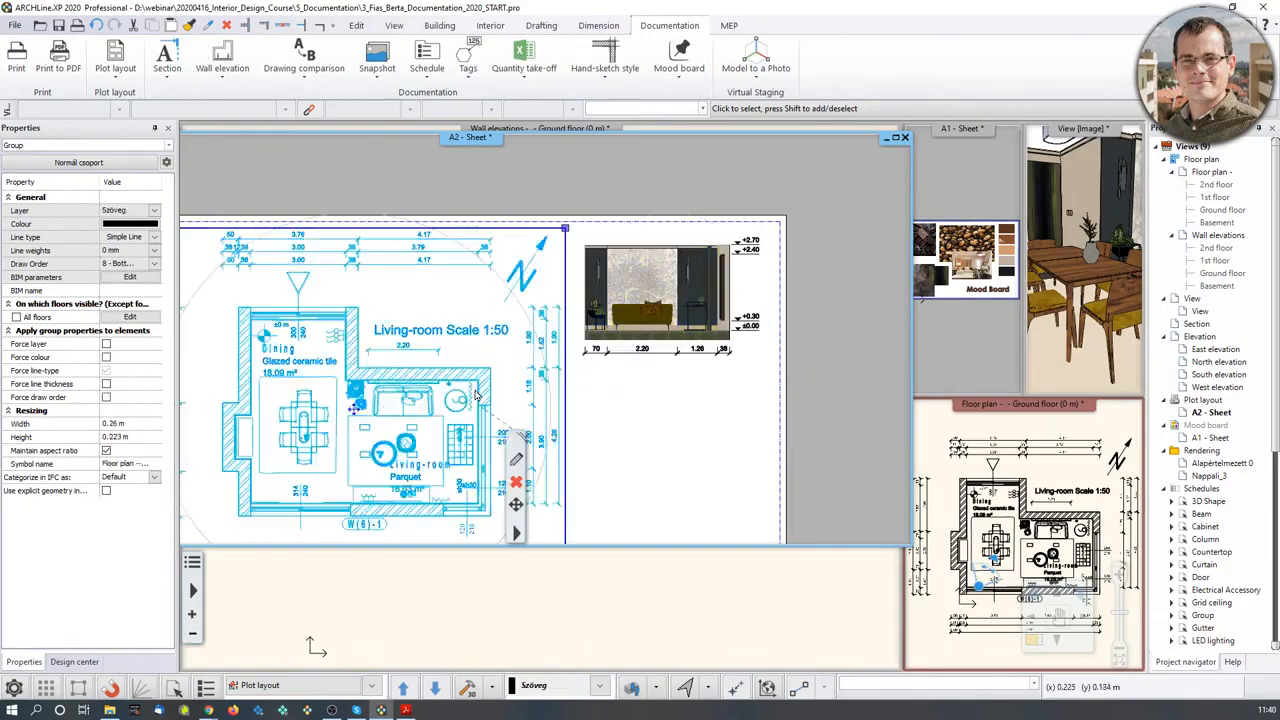
scroll(475, 350, "down", 2)
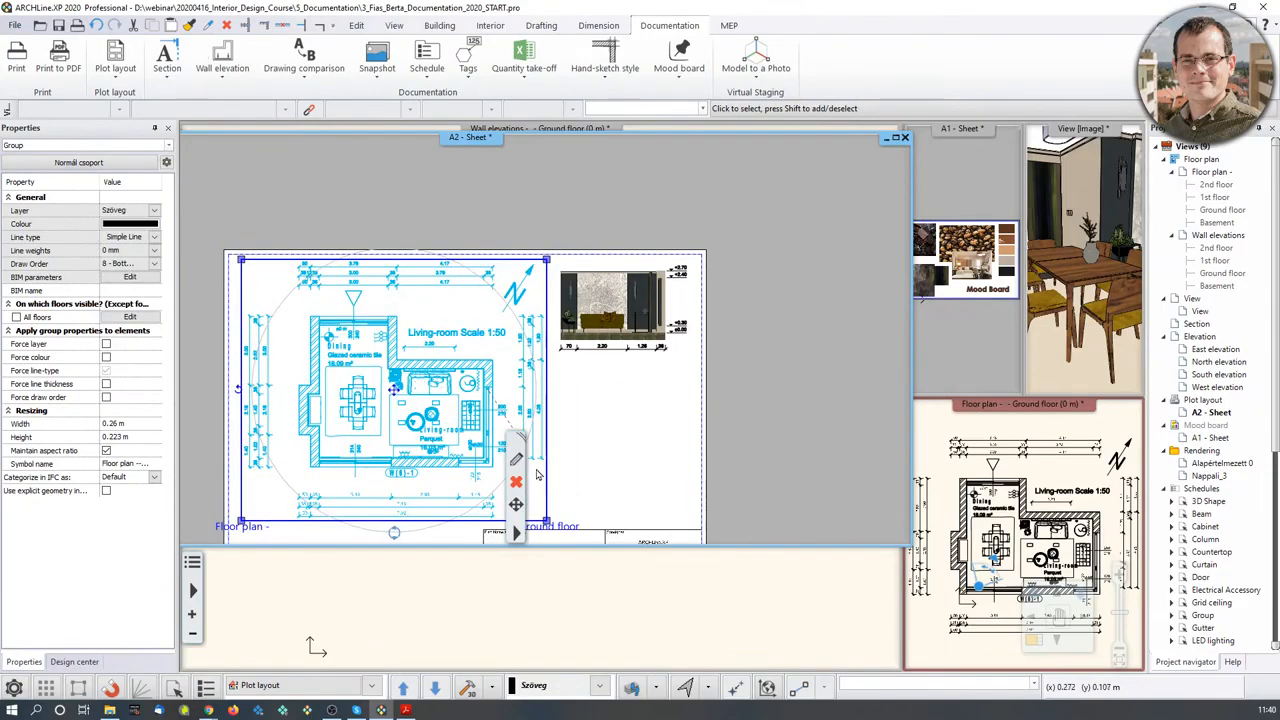
left_click(1037, 493)
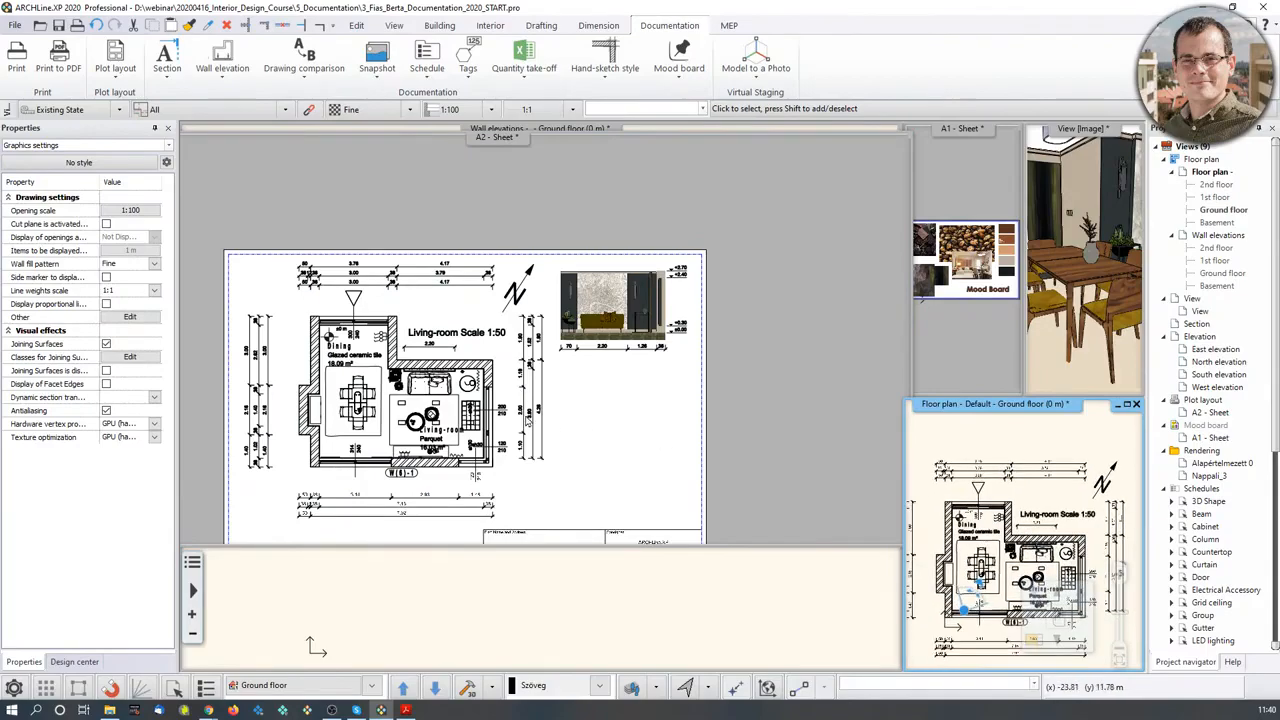
left_click(524, 413)
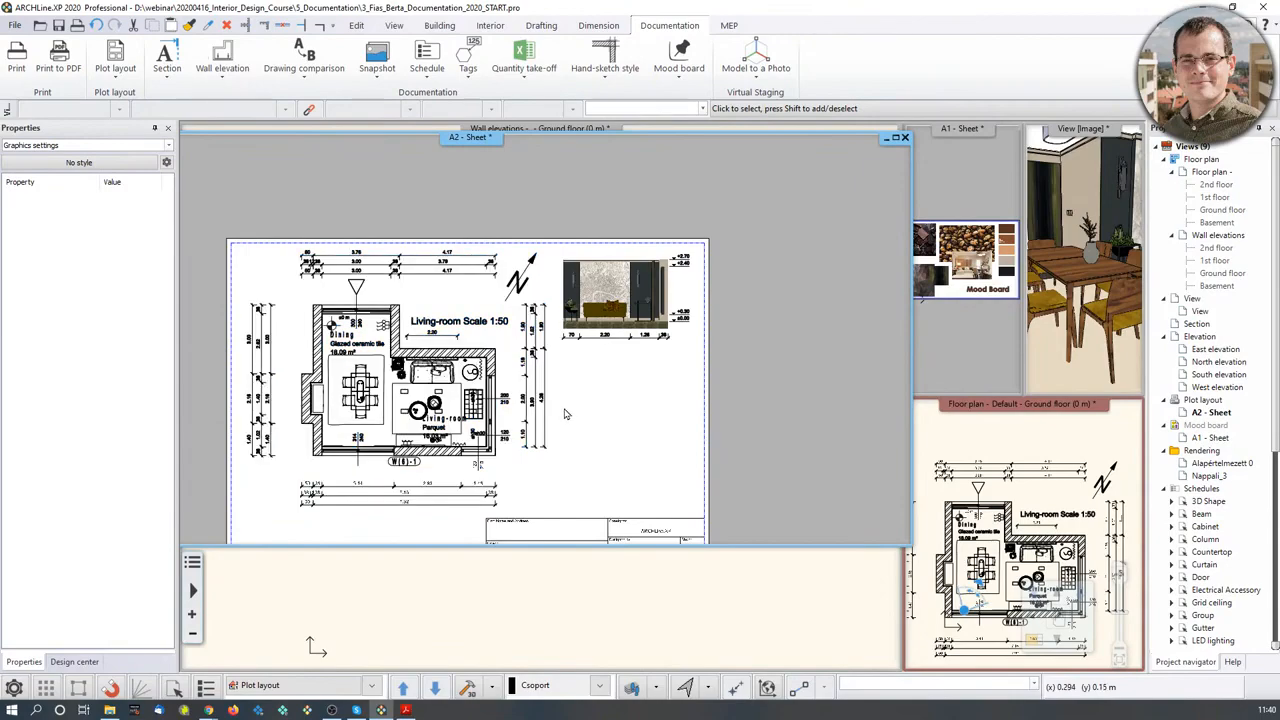
scroll(502, 392, "up", 1)
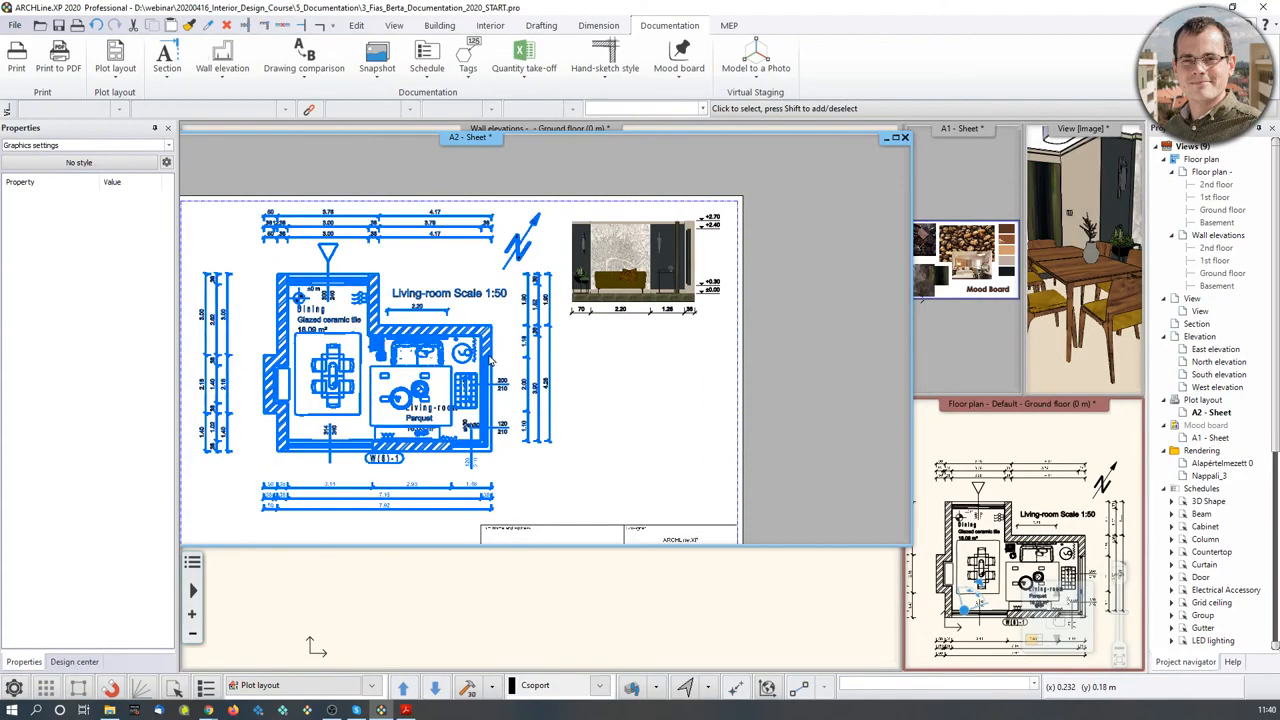
- Delete the north-arrow triangle symbol from the Ground floor plan
left_click(1034, 640)
scroll(460, 300, "up", 2)
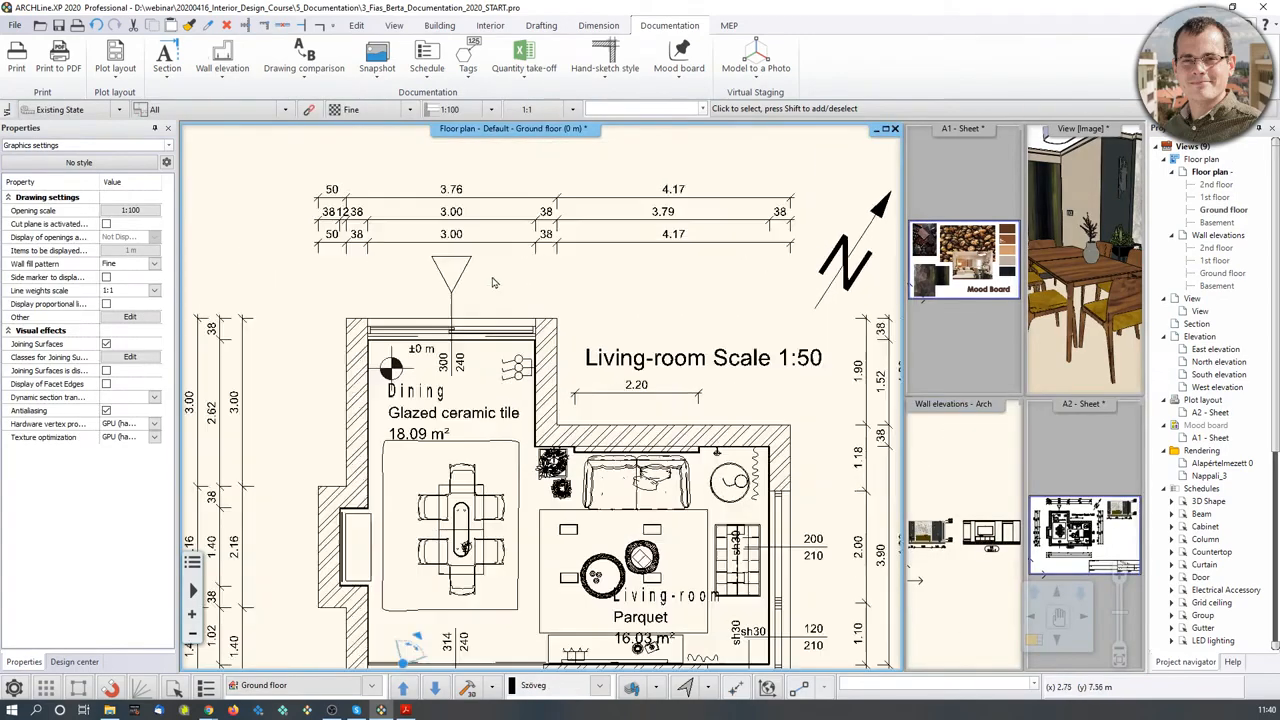
left_click(455, 295)
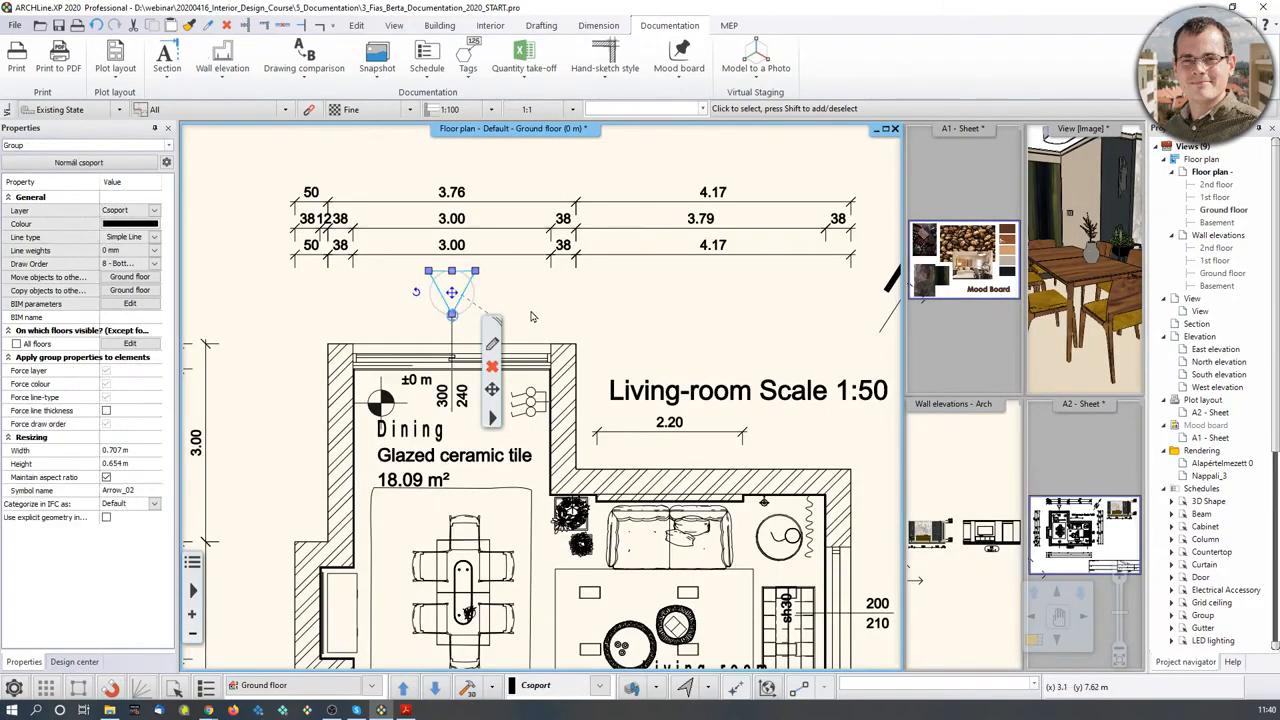
key("Delete")
middle_click_drag(500, 317, 451, 219)
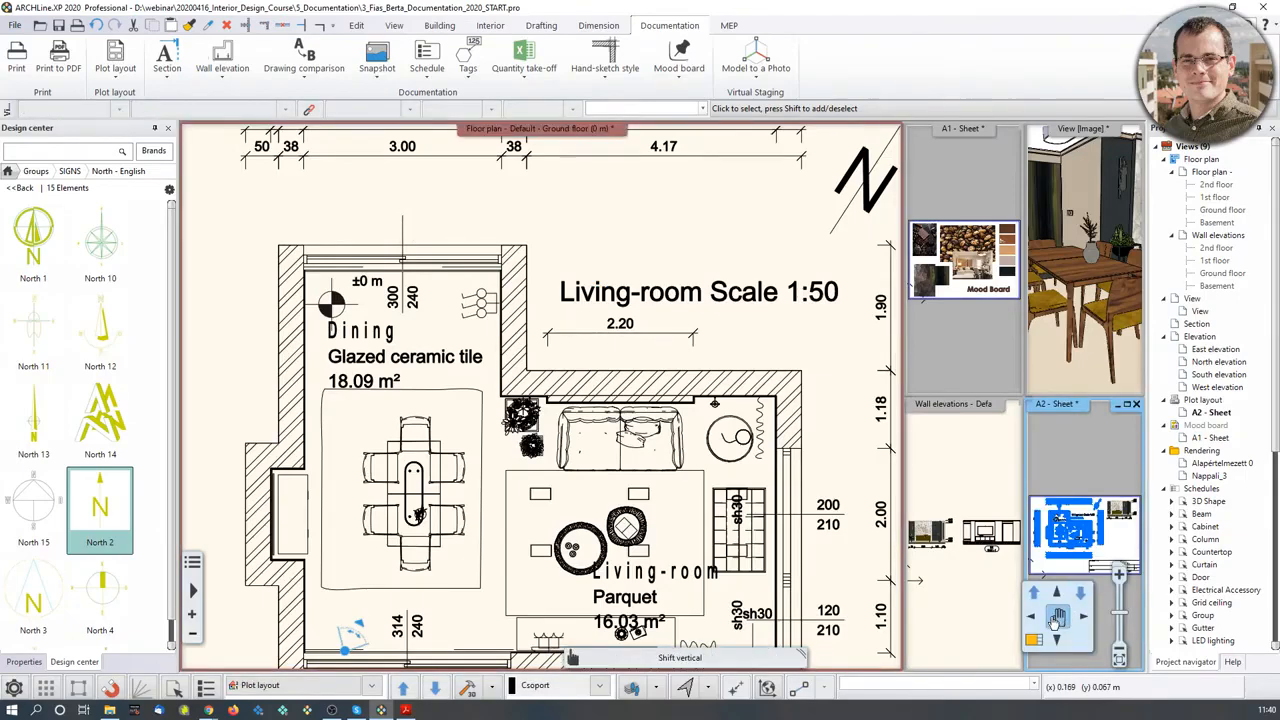
- Refresh the floor plan viewport on the A2 sheet with Refresh this
left_click(1040, 643)
left_click(447, 346)
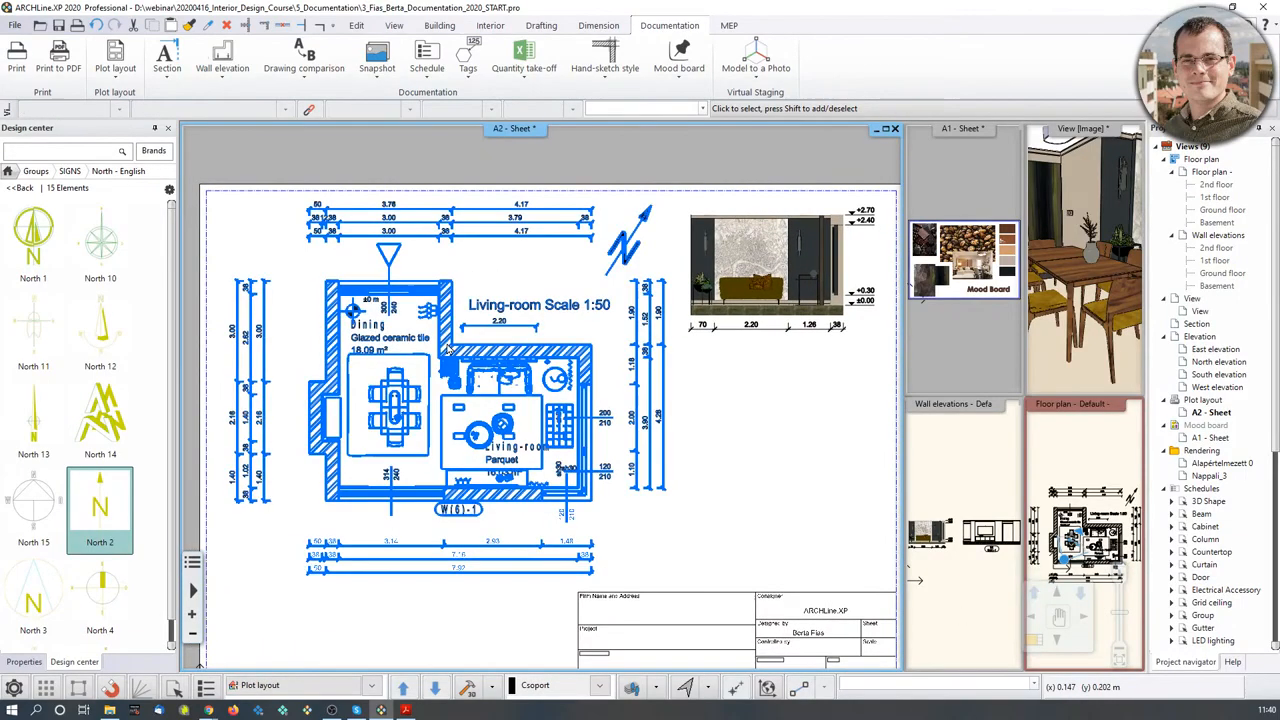
left_click(447, 350)
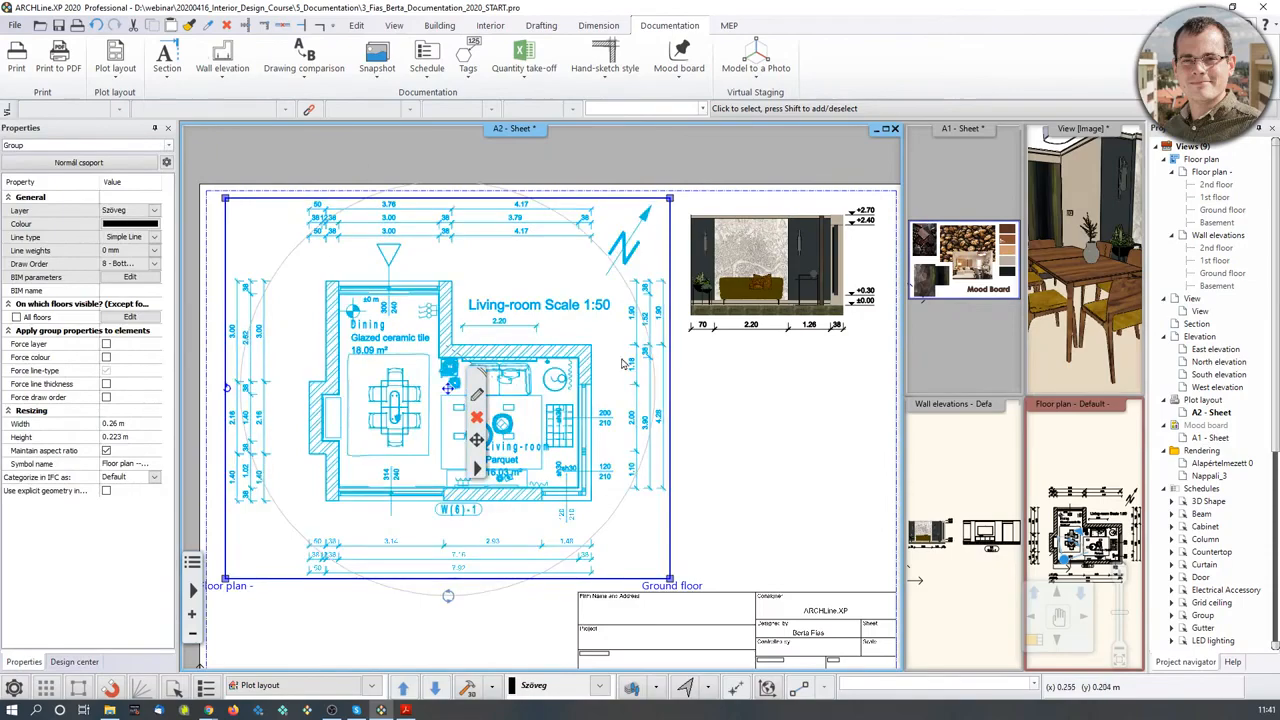
right_click(487, 460)
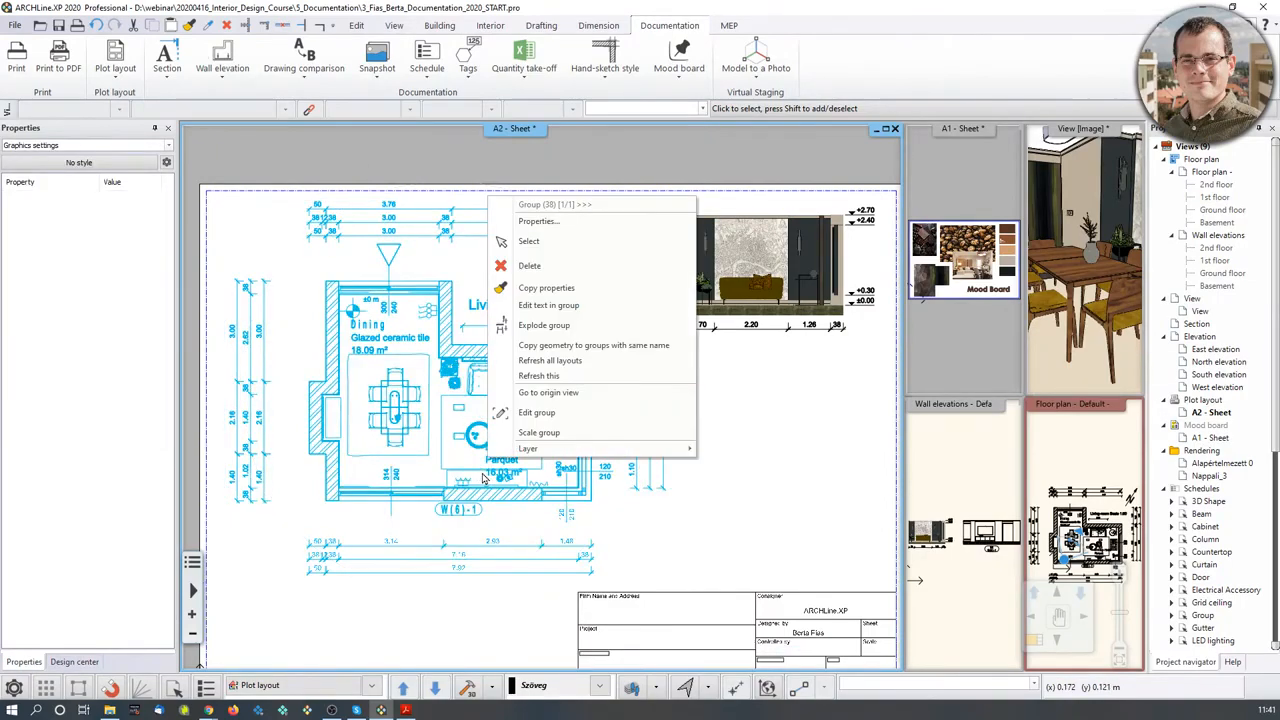
left_click(539, 377)
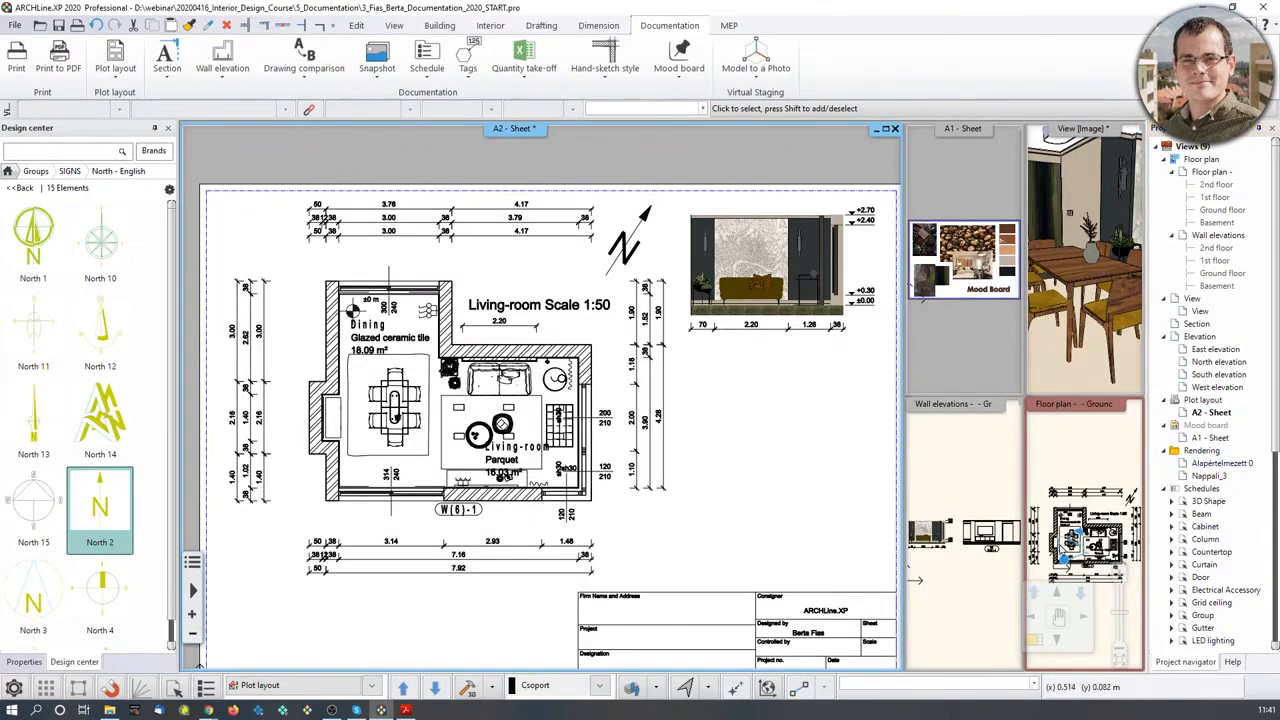
left_click(1082, 454)
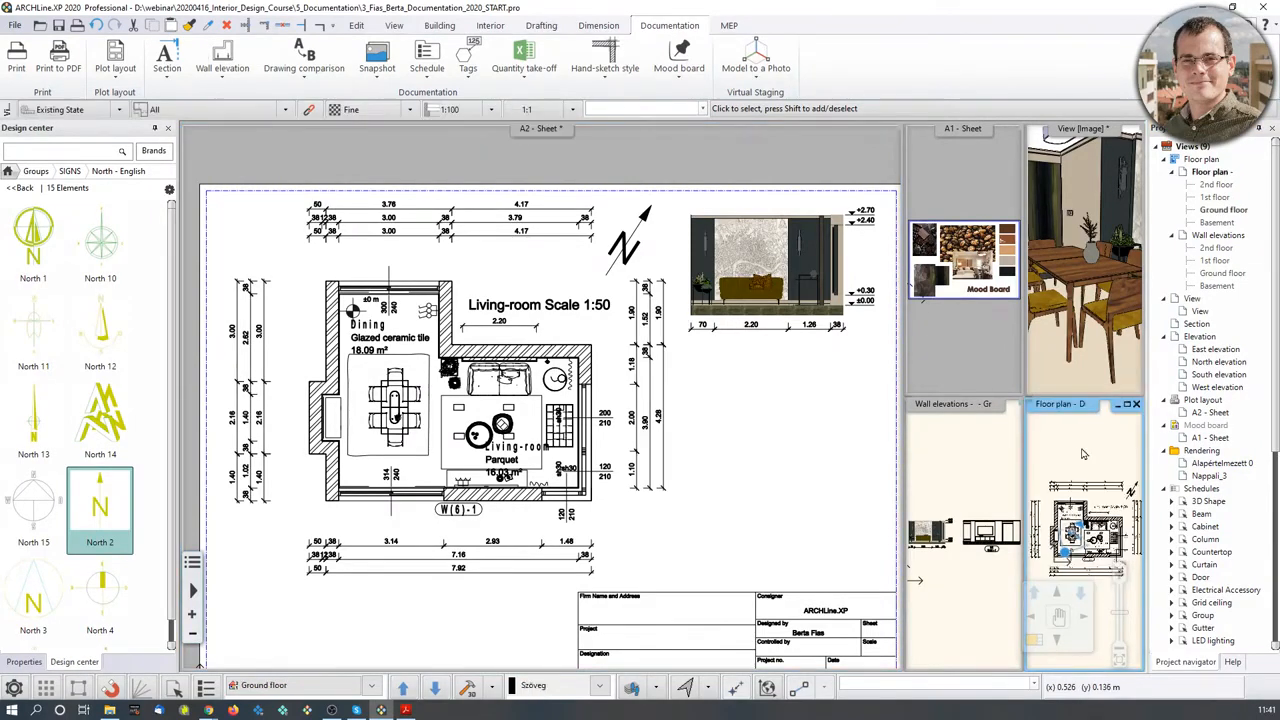
- Bring the ground floor plan into the main view and zoom out
left_click(1036, 640)
middle_click_drag(586, 462, 544, 491)
scroll(403, 395, "down", 1)
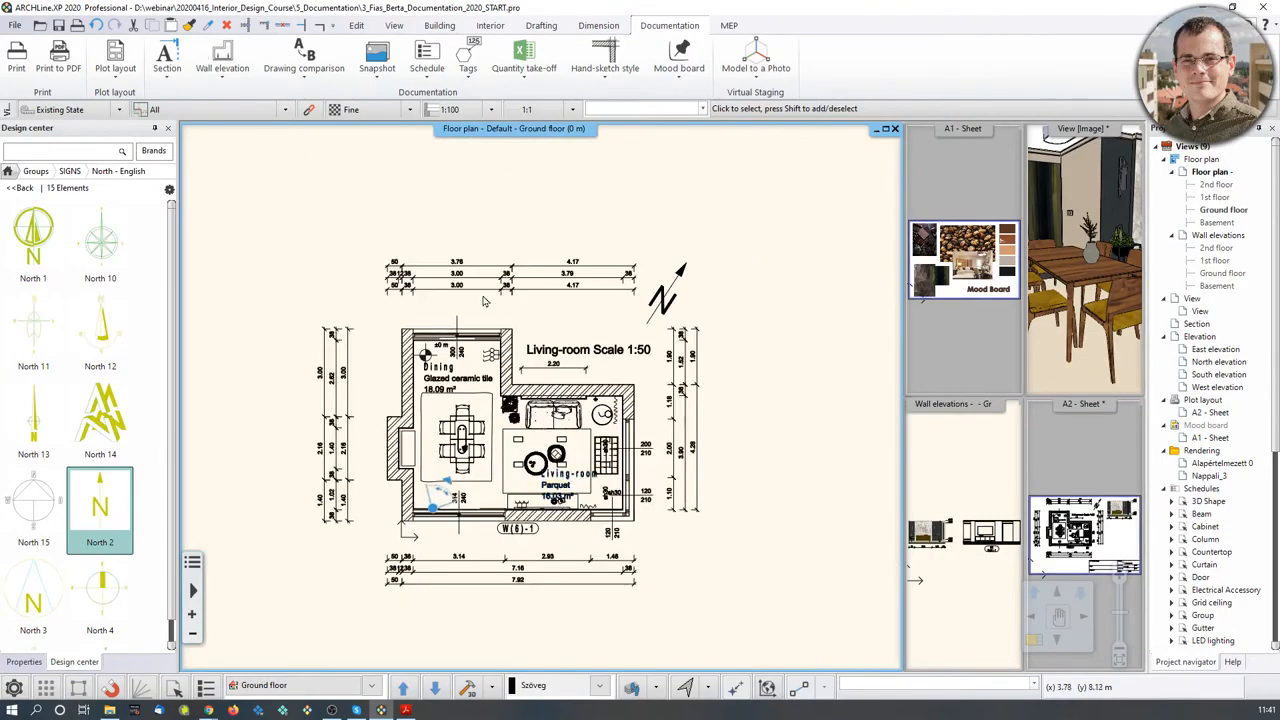
scroll(403, 395, "down", 1)
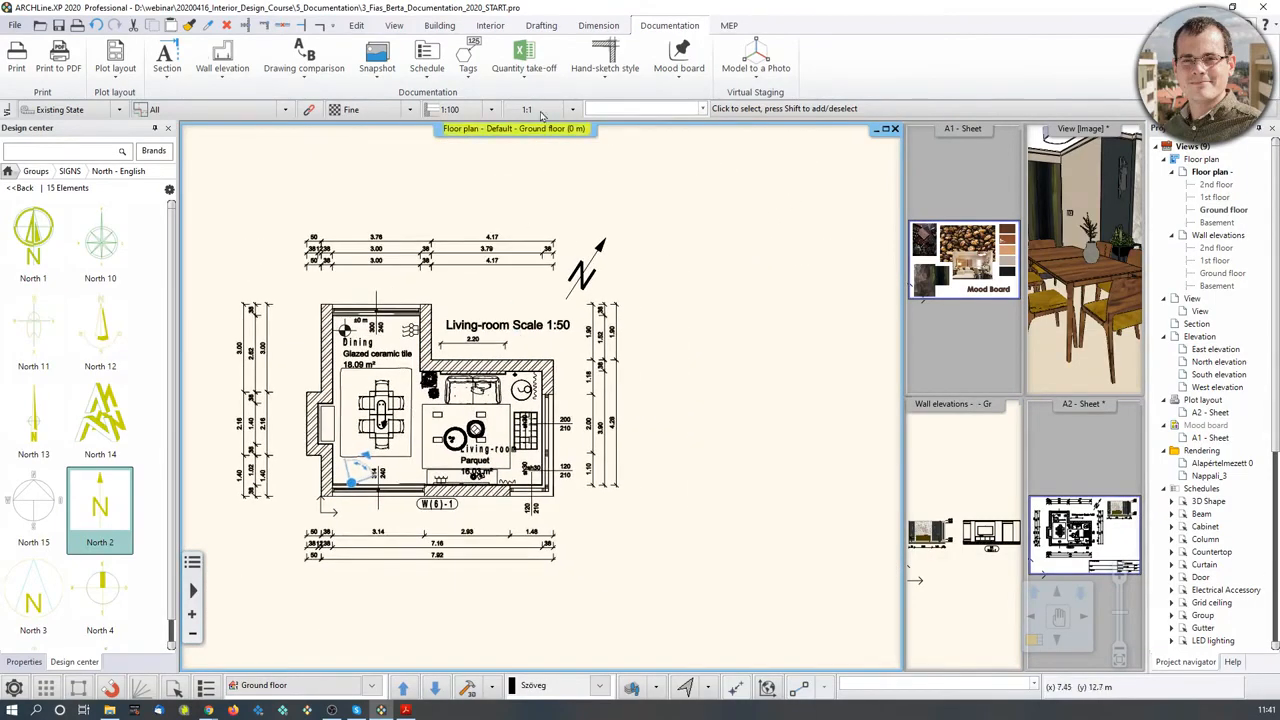
- Create a floor snapshot with the cutting elevation kept at 1.5 m
left_click(375, 70)
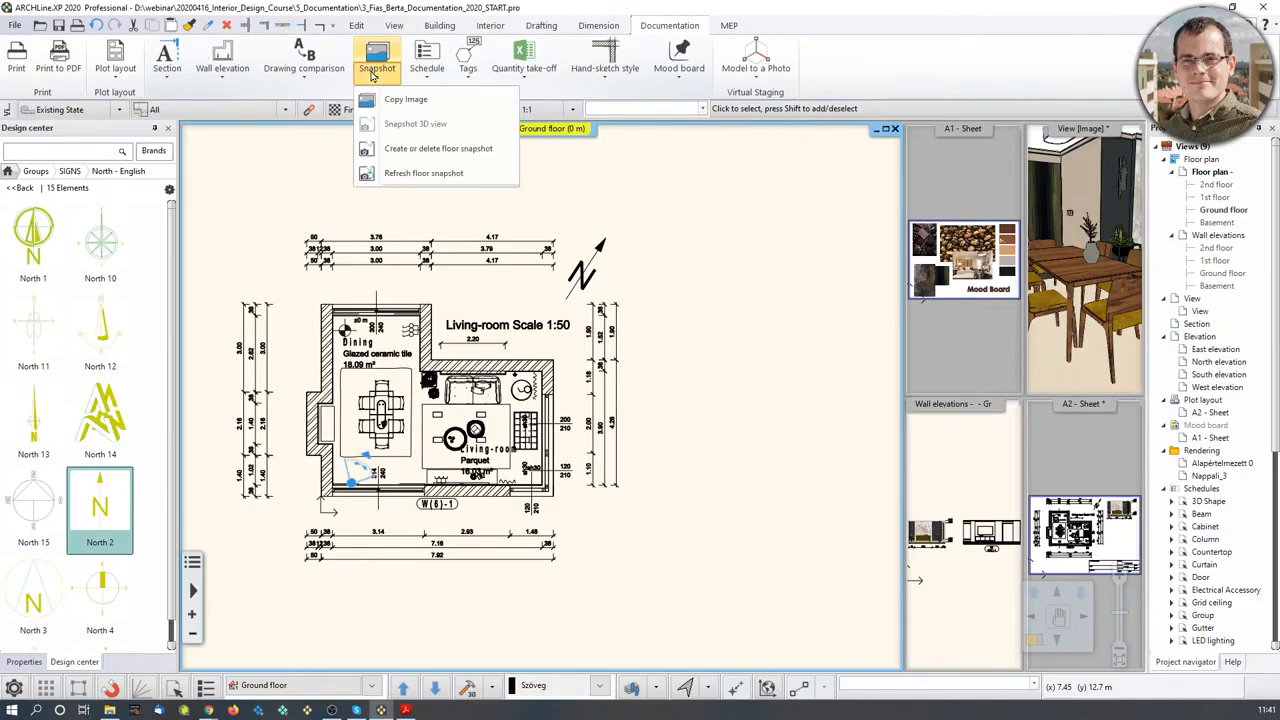
left_click(397, 158)
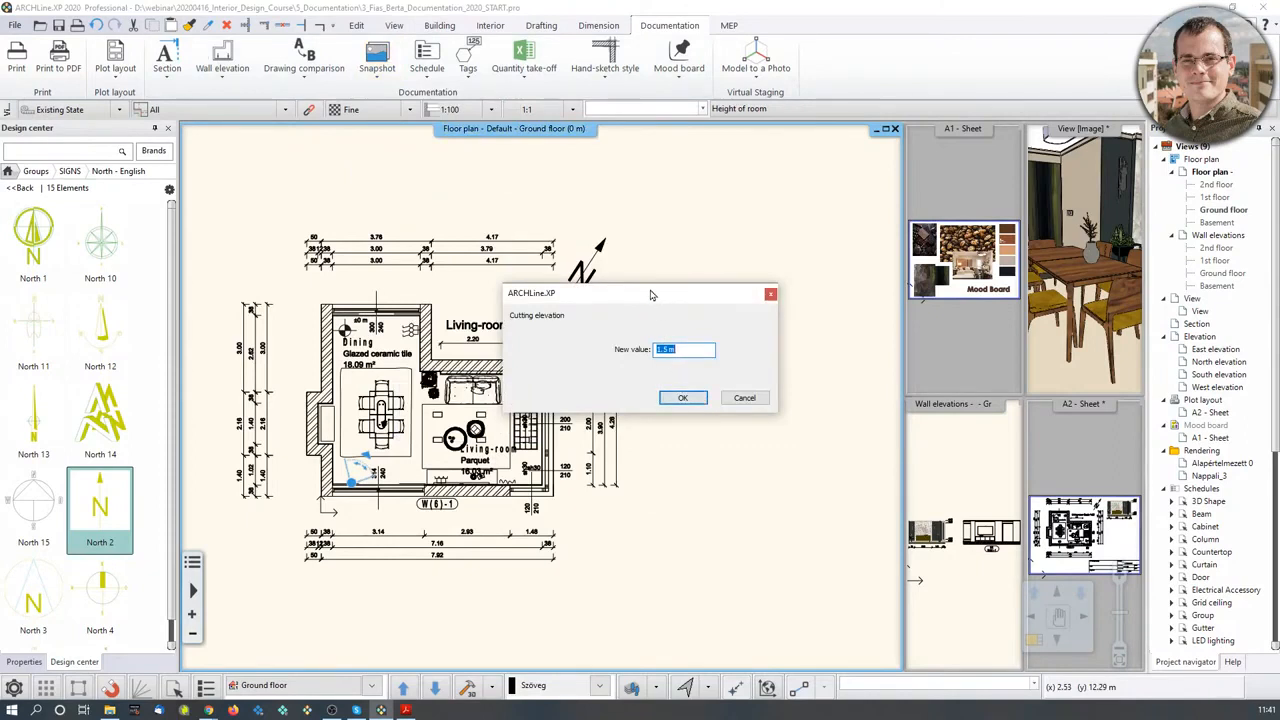
left_click_drag(651, 292, 662, 270)
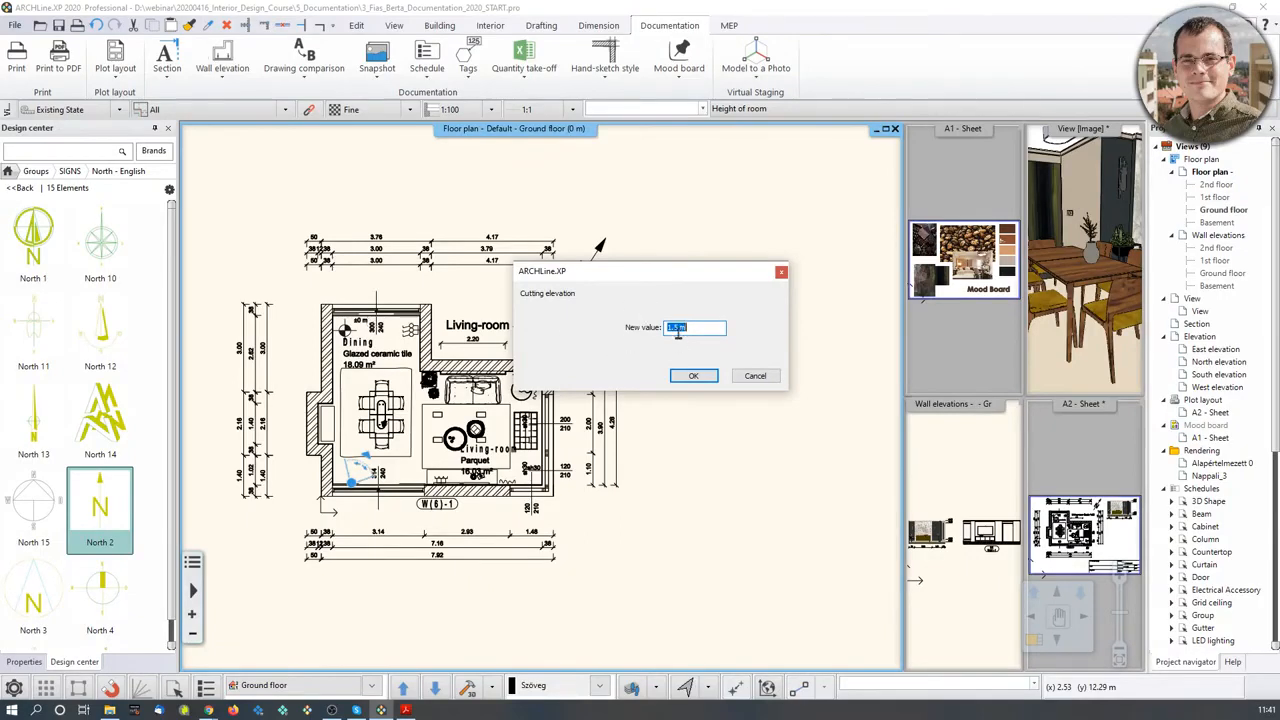
left_click_drag(688, 270, 696, 240)
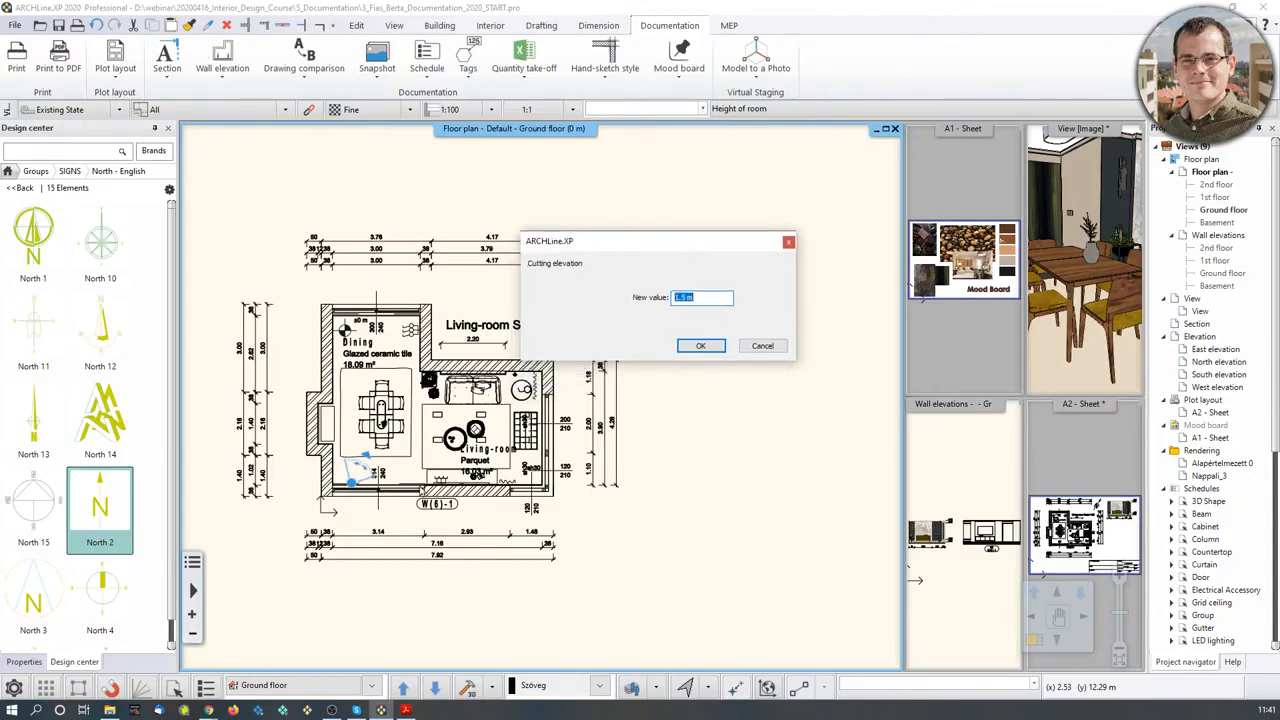
left_click(703, 347)
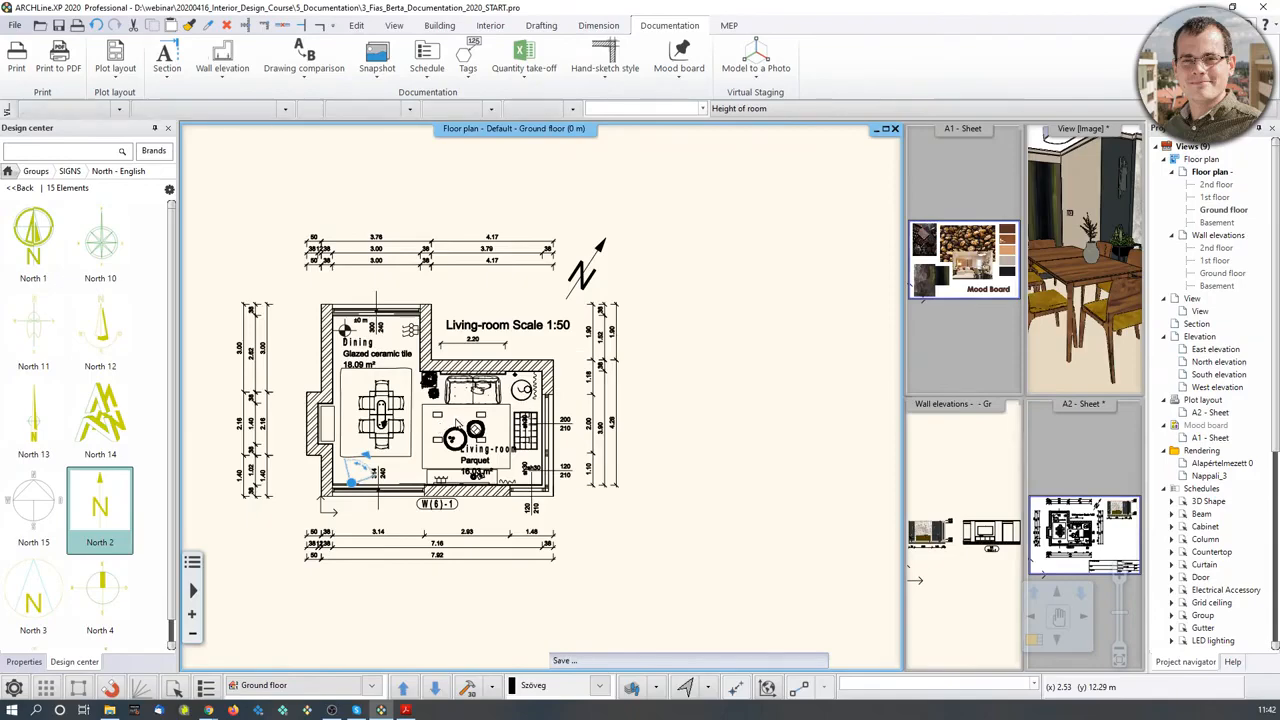
- Move the 1.5 m floor snapshot image to sit right of the line-drawn ground floor plan
scroll(500, 420, "up", 4)
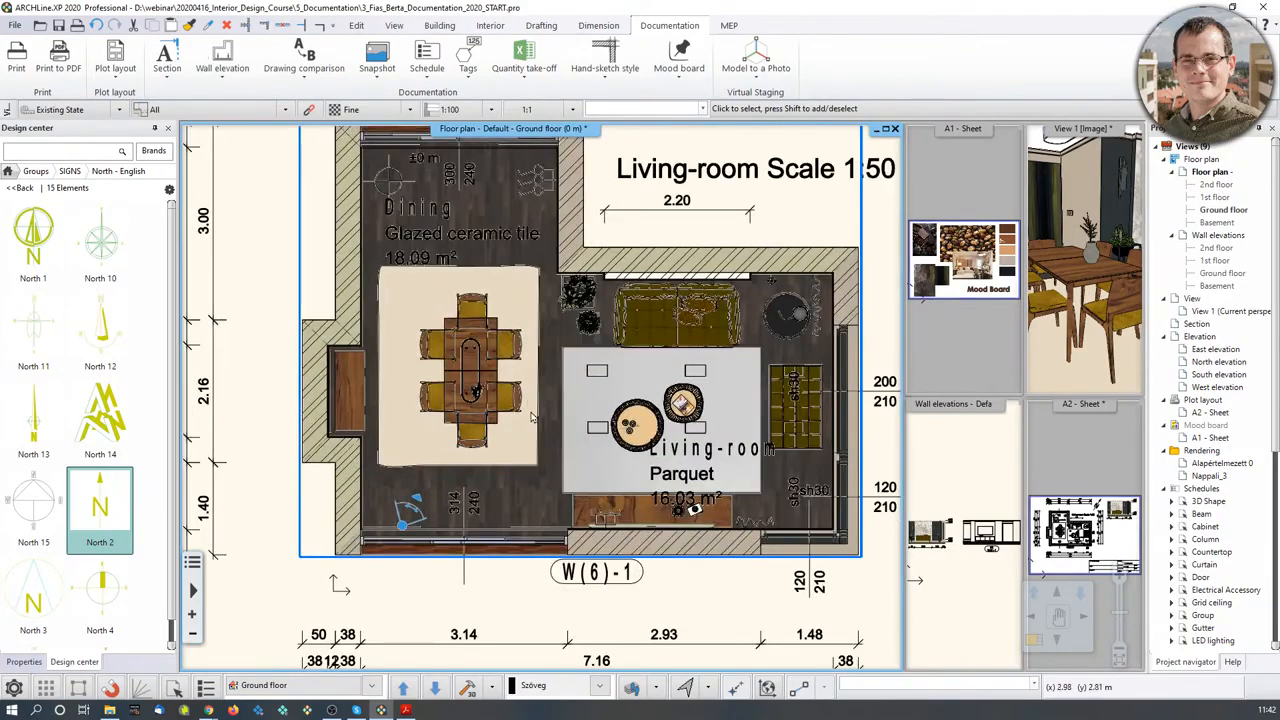
scroll(533, 420, "down", 2)
left_click(545, 441)
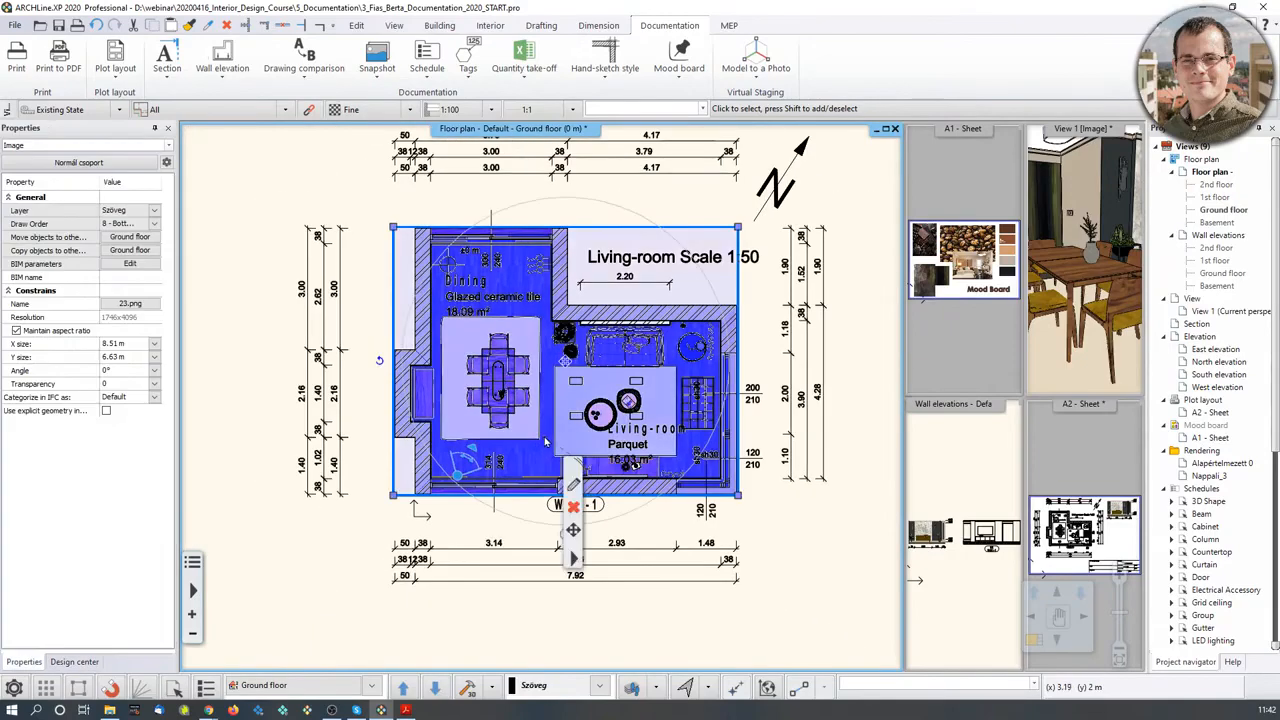
left_click(568, 364)
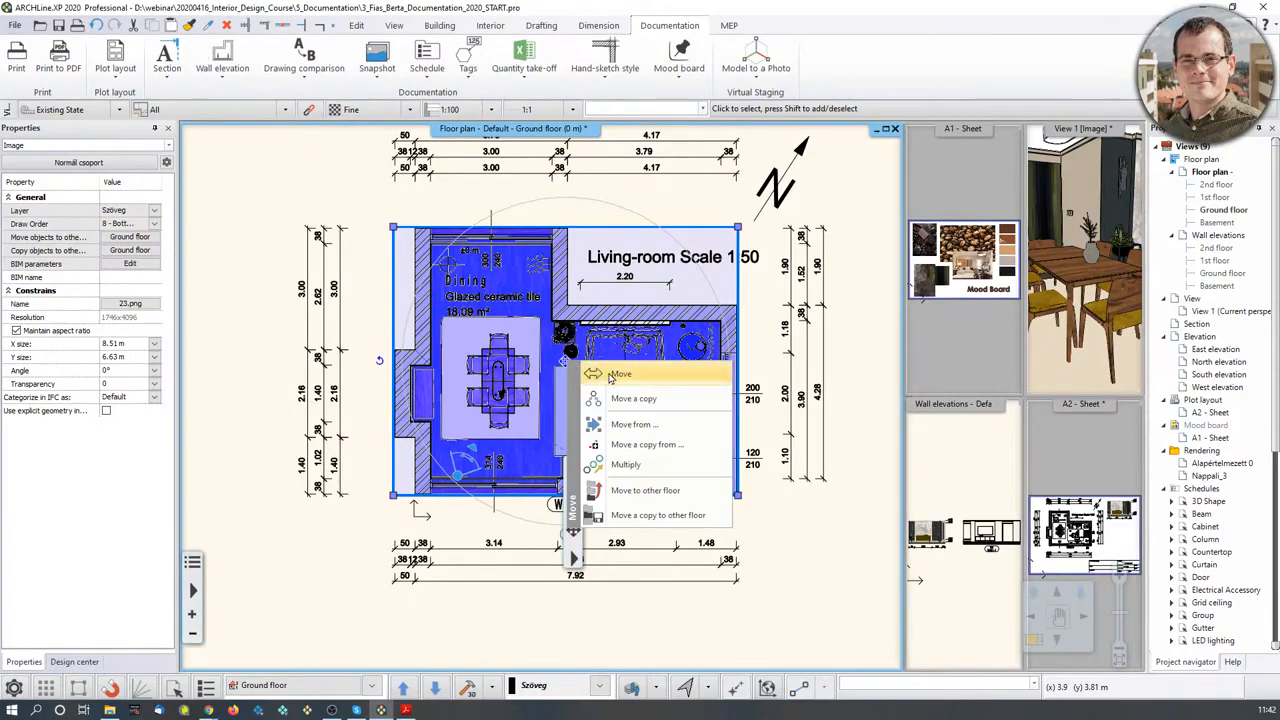
left_click(611, 378)
middle_click_drag(793, 394, 460, 451)
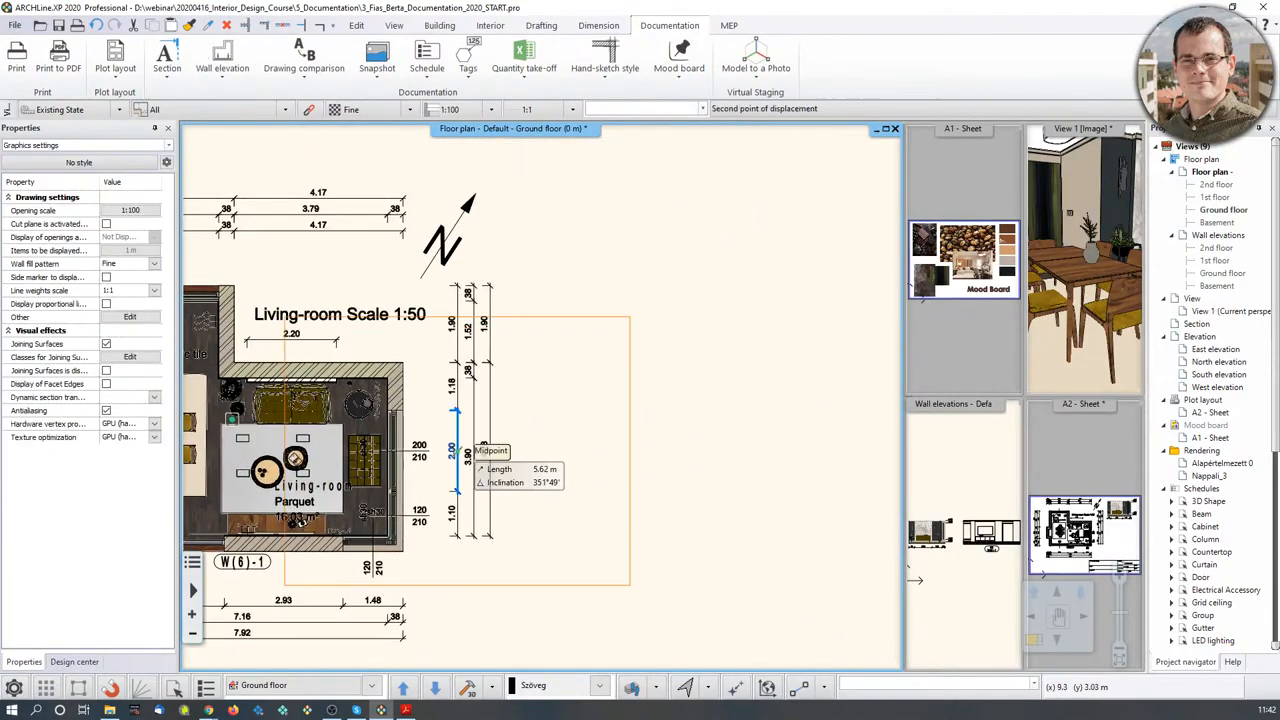
left_click(730, 386)
scroll(560, 390, "down", 2)
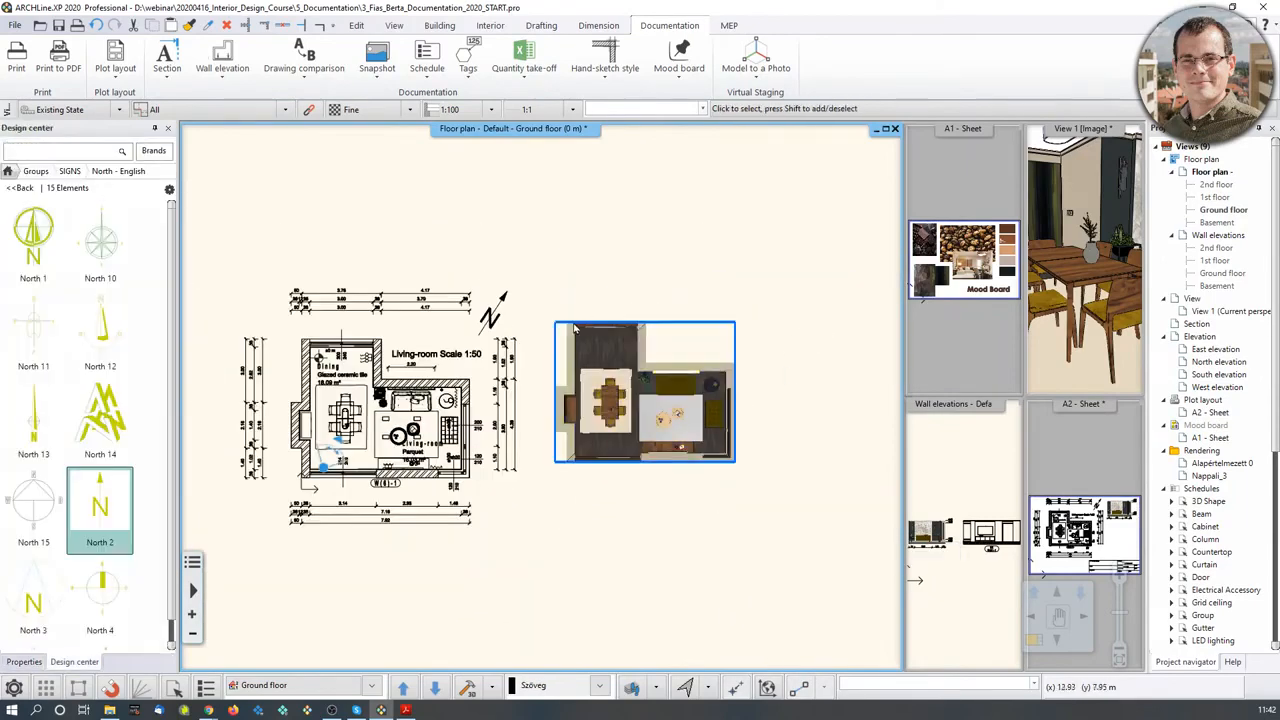
left_click(777, 340)
left_click(1100, 515)
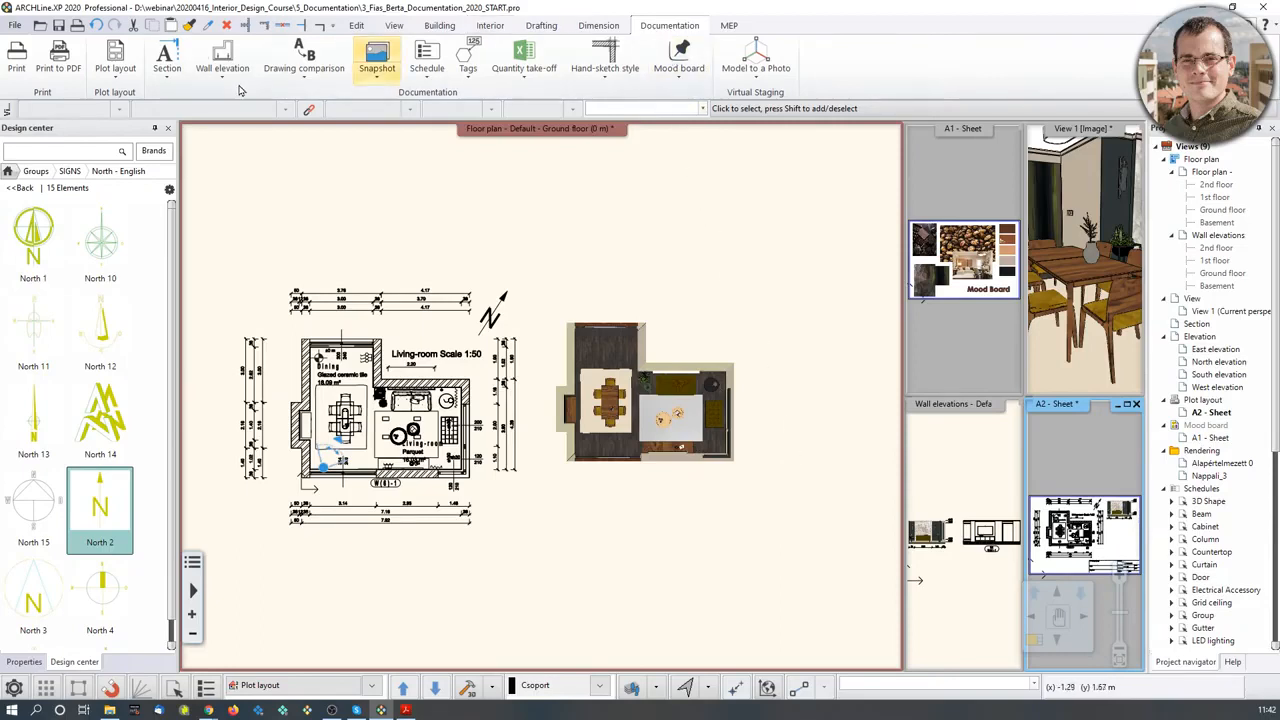
- Start a Copy part to plot layout by rectangle, then cancel it
left_click(115, 72)
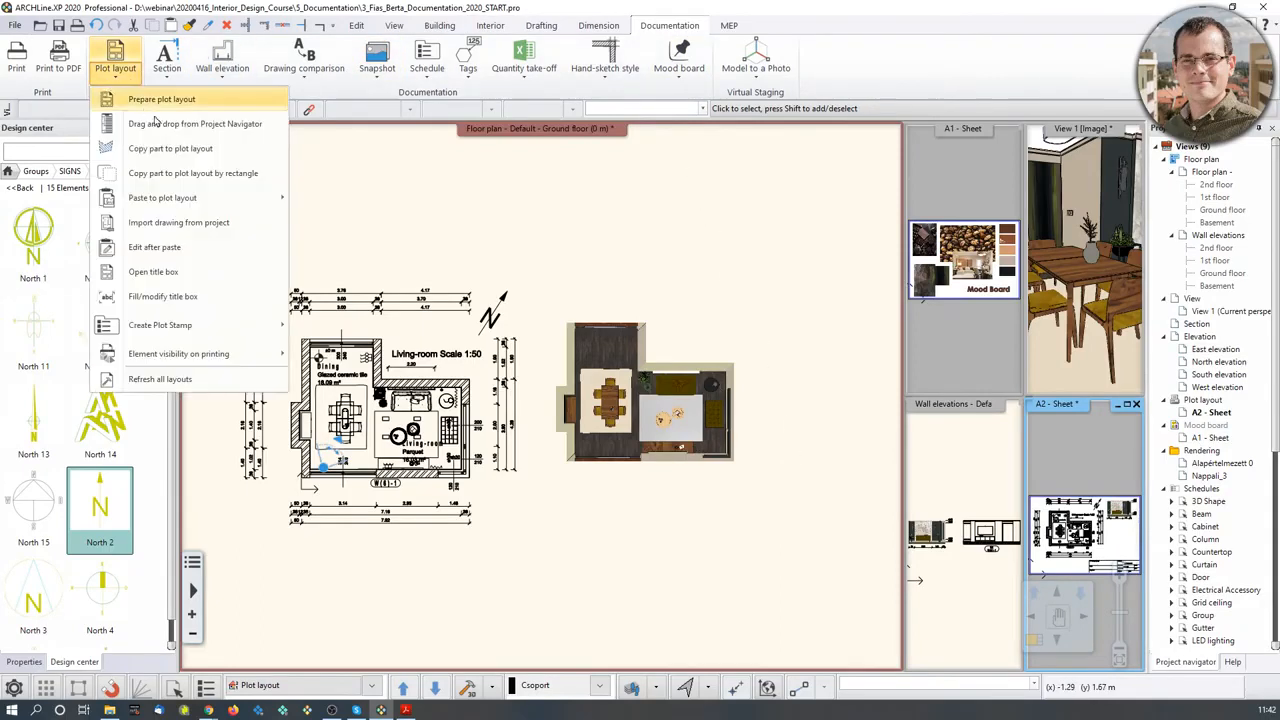
left_click(218, 174)
left_click(657, 378)
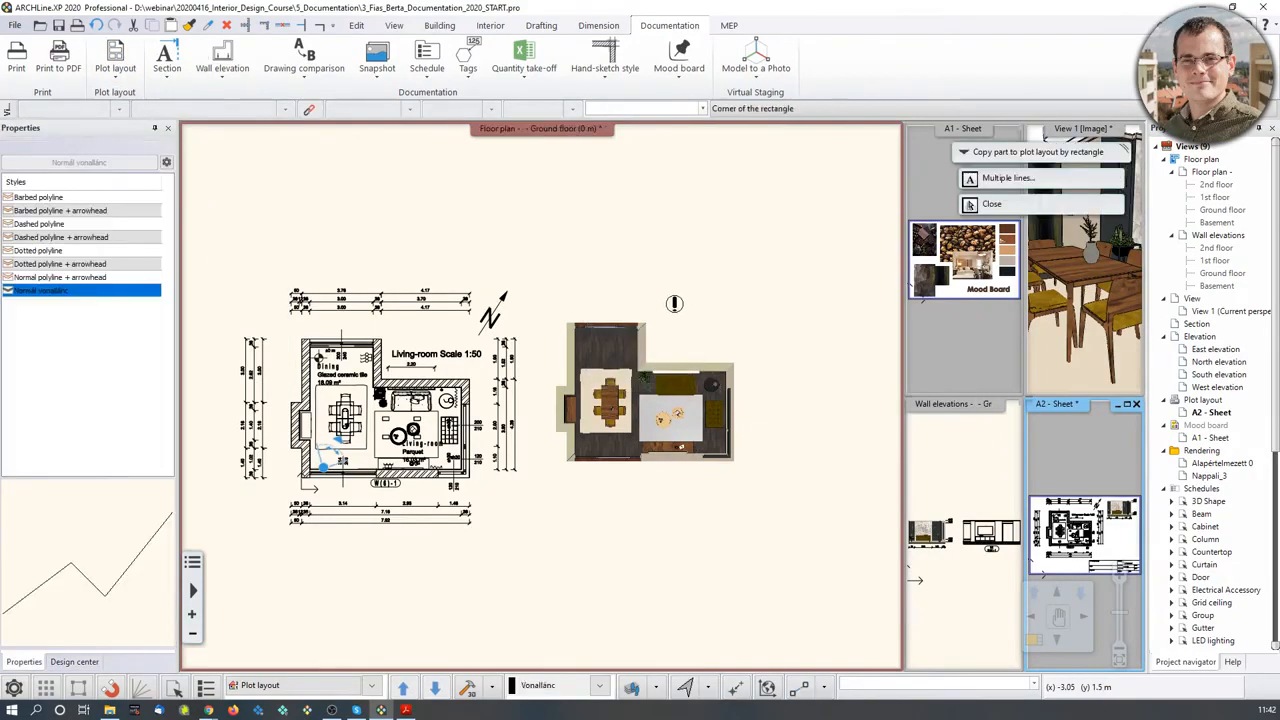
key("Escape")
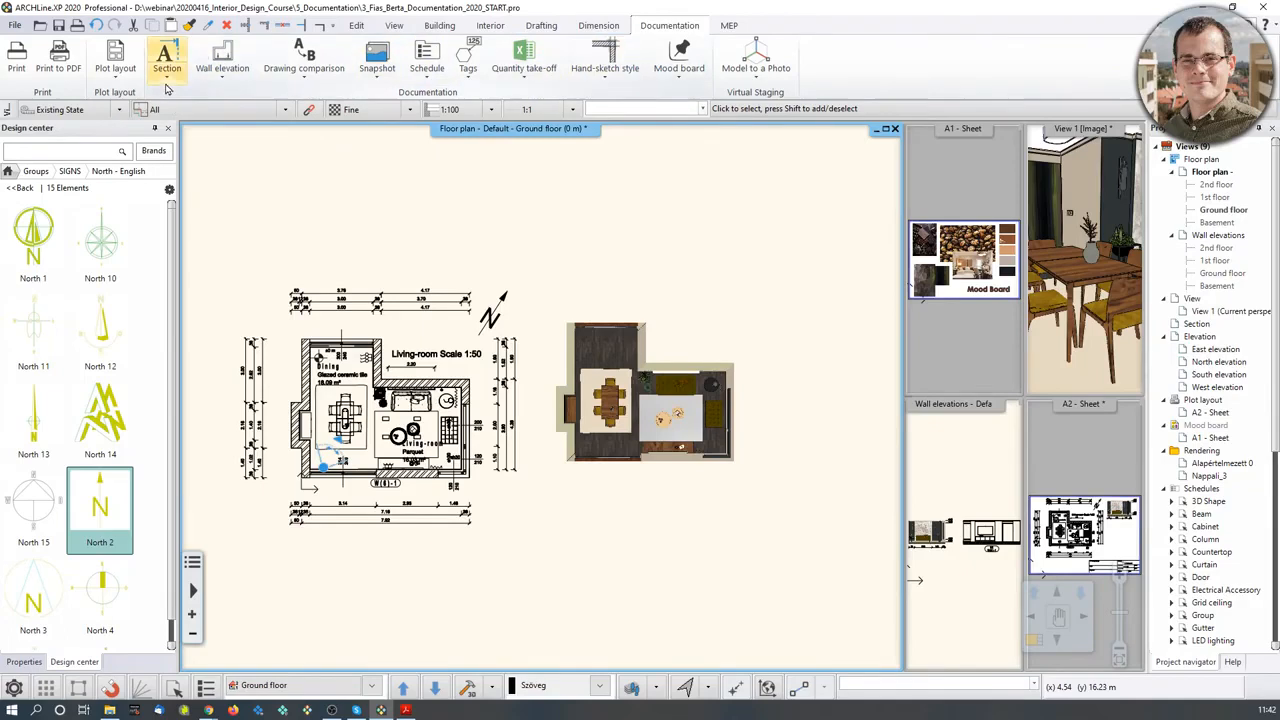
- Copy the snapshot image to the plot layout by rectangle, with its origin at the image corner
left_click(123, 78)
left_click(206, 174)
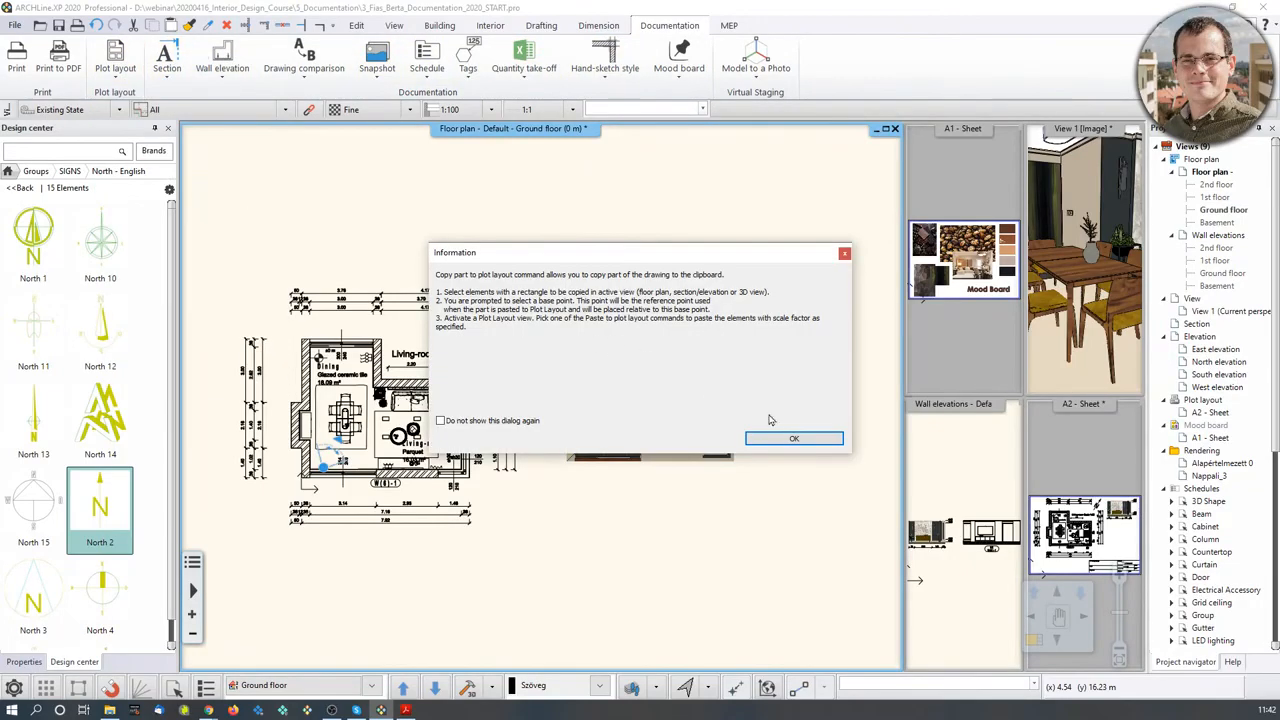
left_click(818, 438)
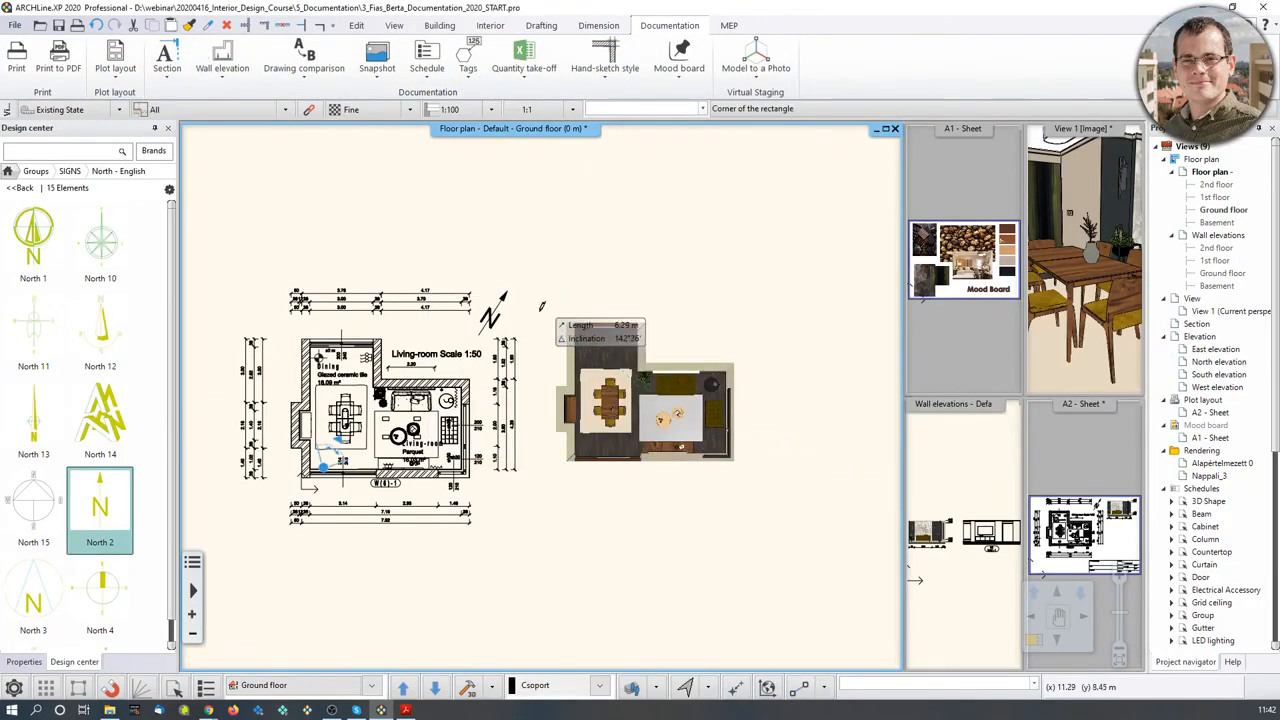
left_click(541, 306)
left_click(759, 474)
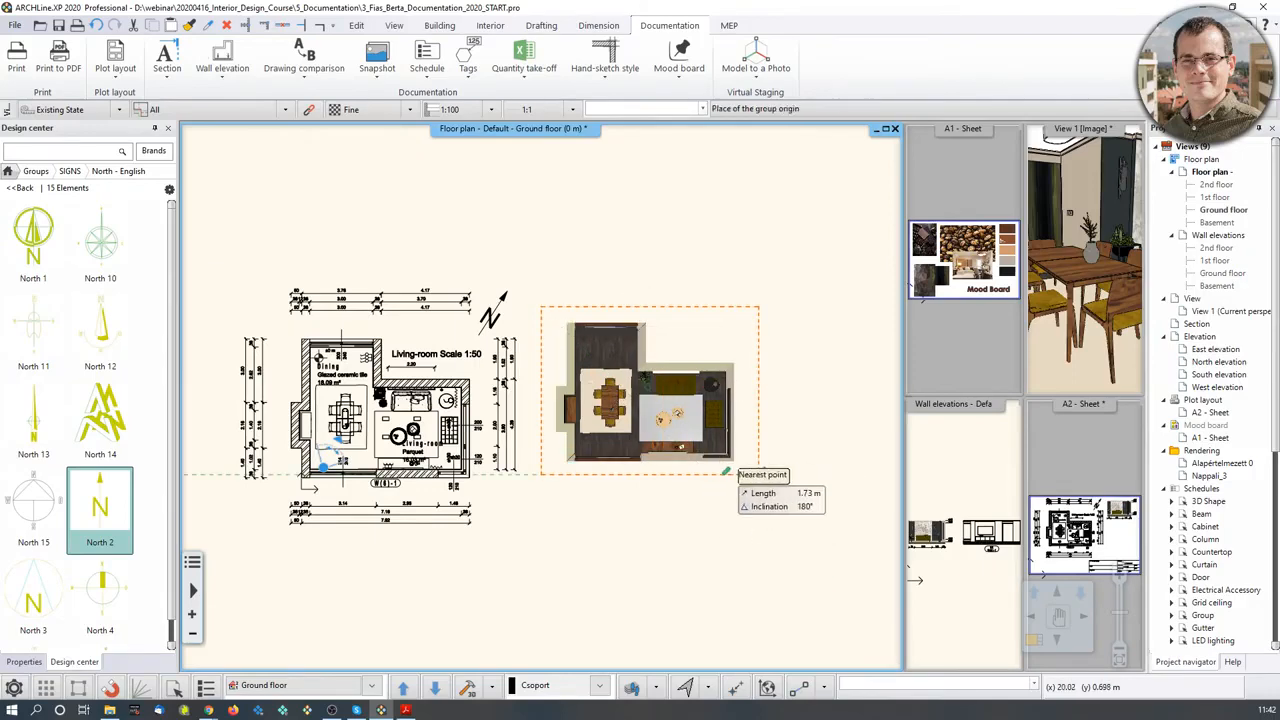
scroll(700, 450, "up", 2)
scroll(603, 425, "up", 2)
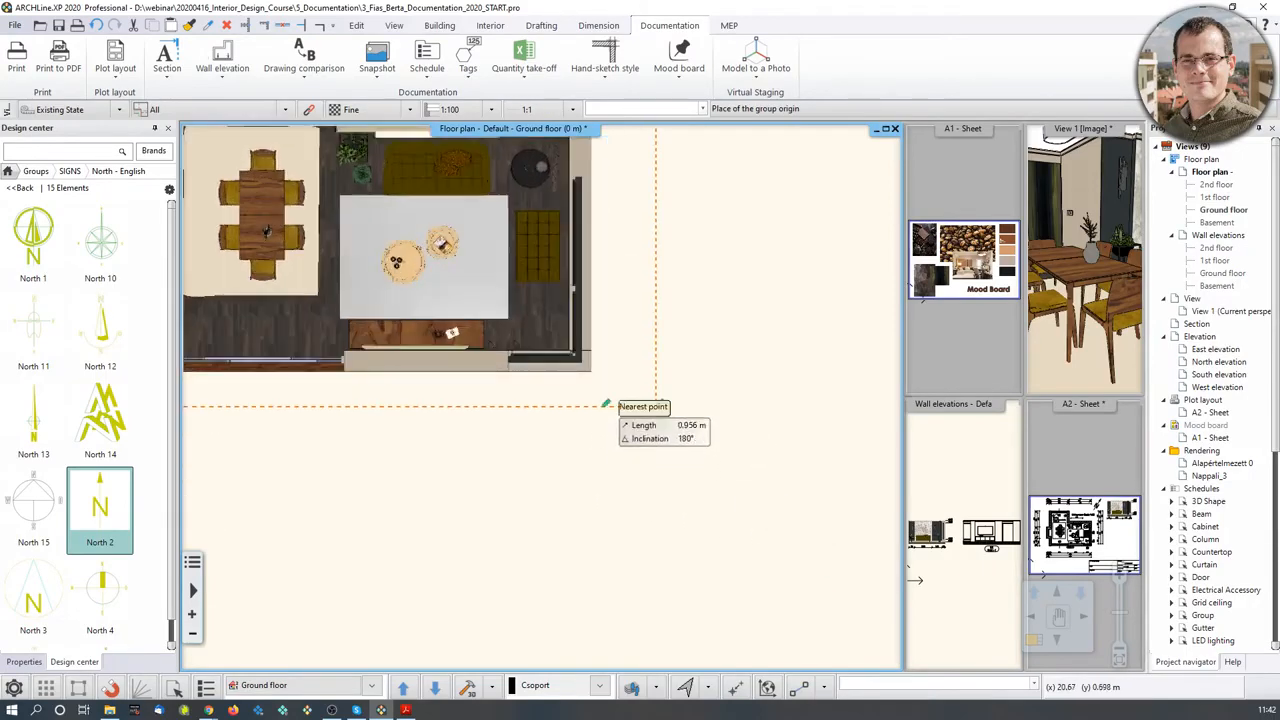
scroll(604, 404, "up", 1)
left_click(574, 383)
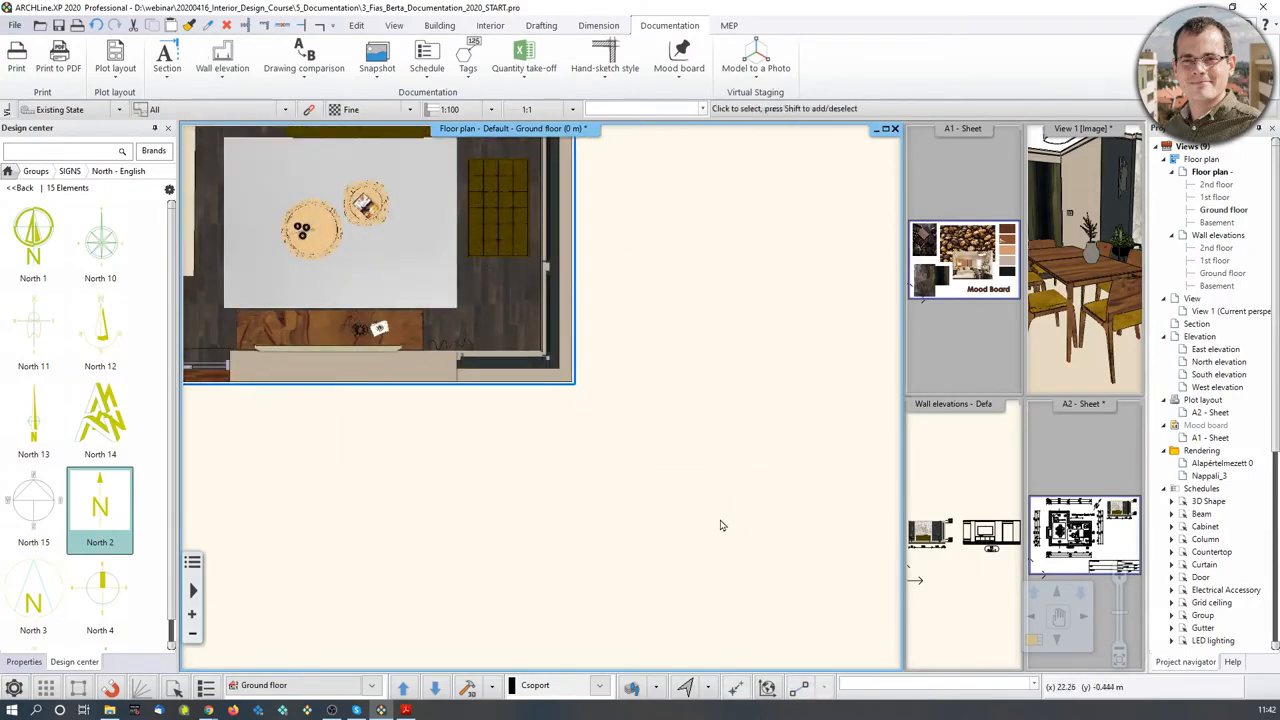
- Bring the A2 - Sheet back into the main view
left_click(1060, 455)
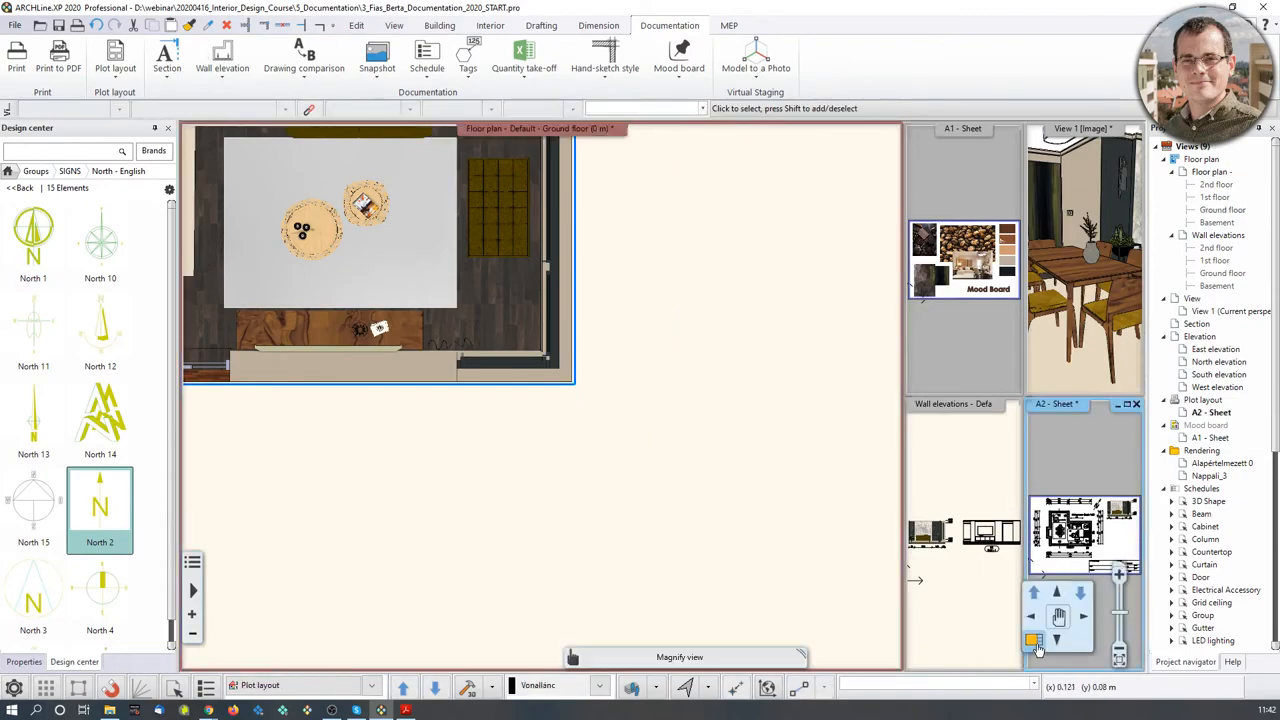
left_click(1033, 640)
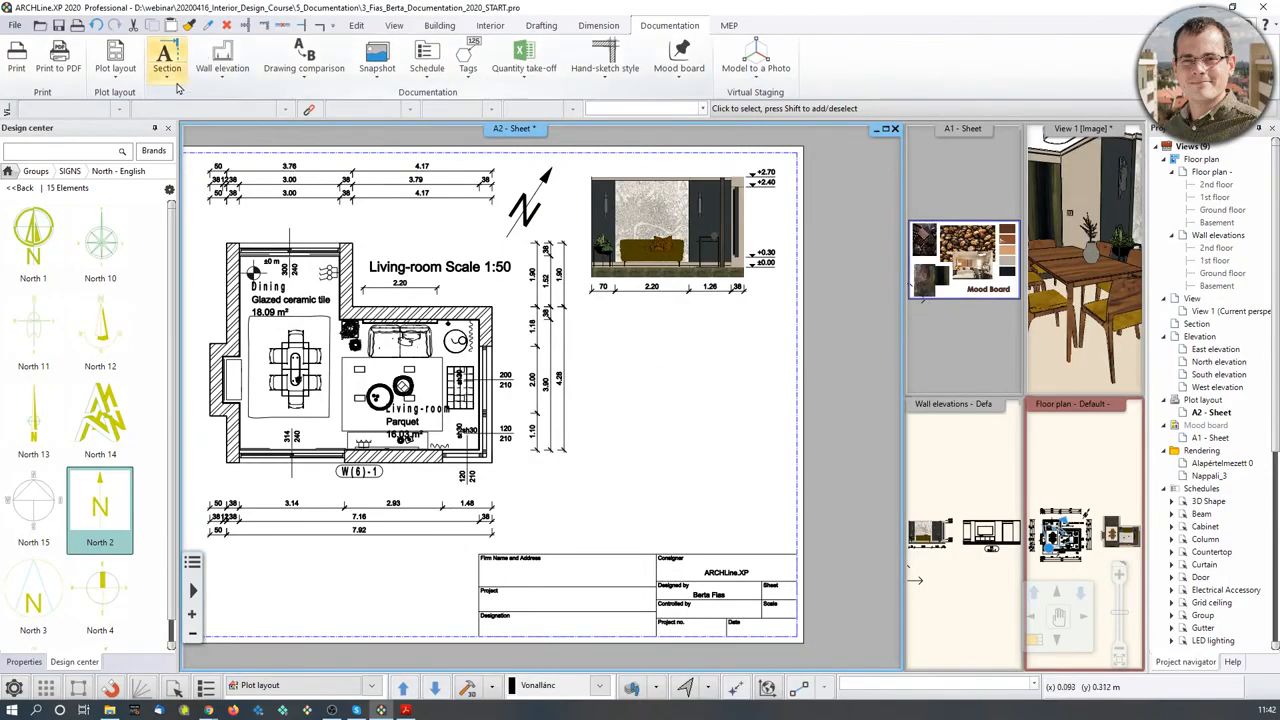
left_click(128, 83)
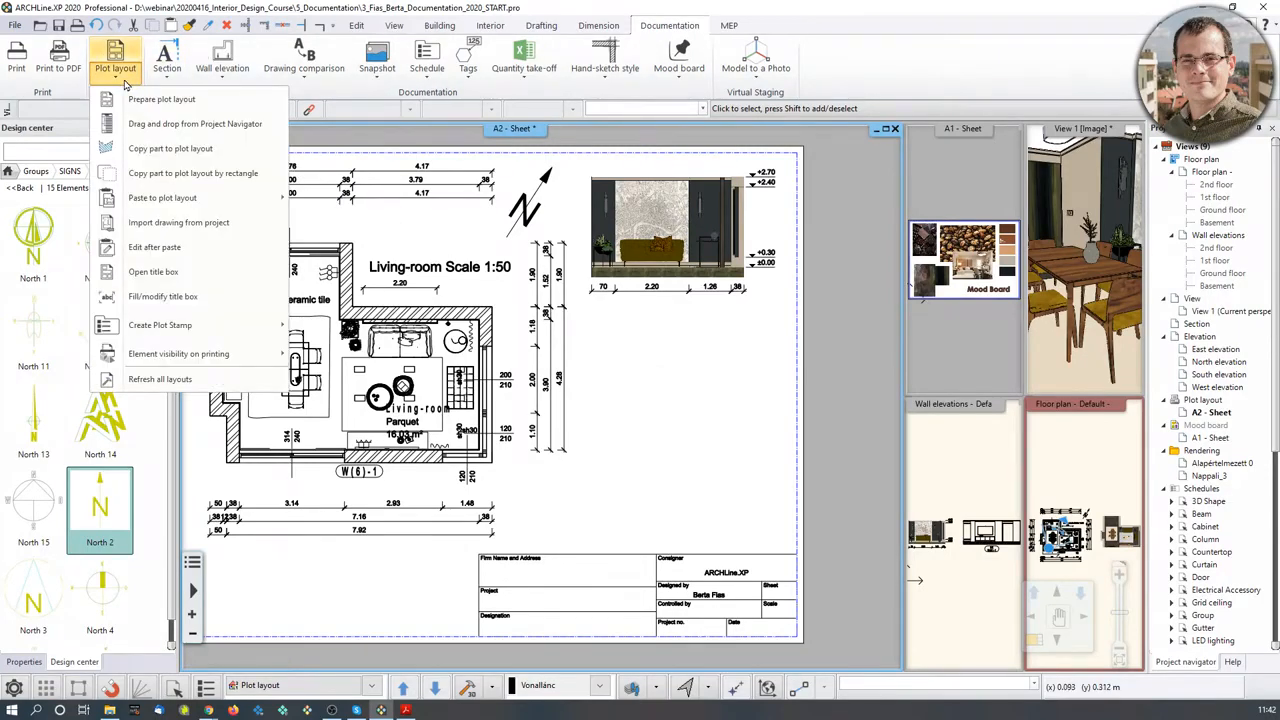
mouse_move(180, 205)
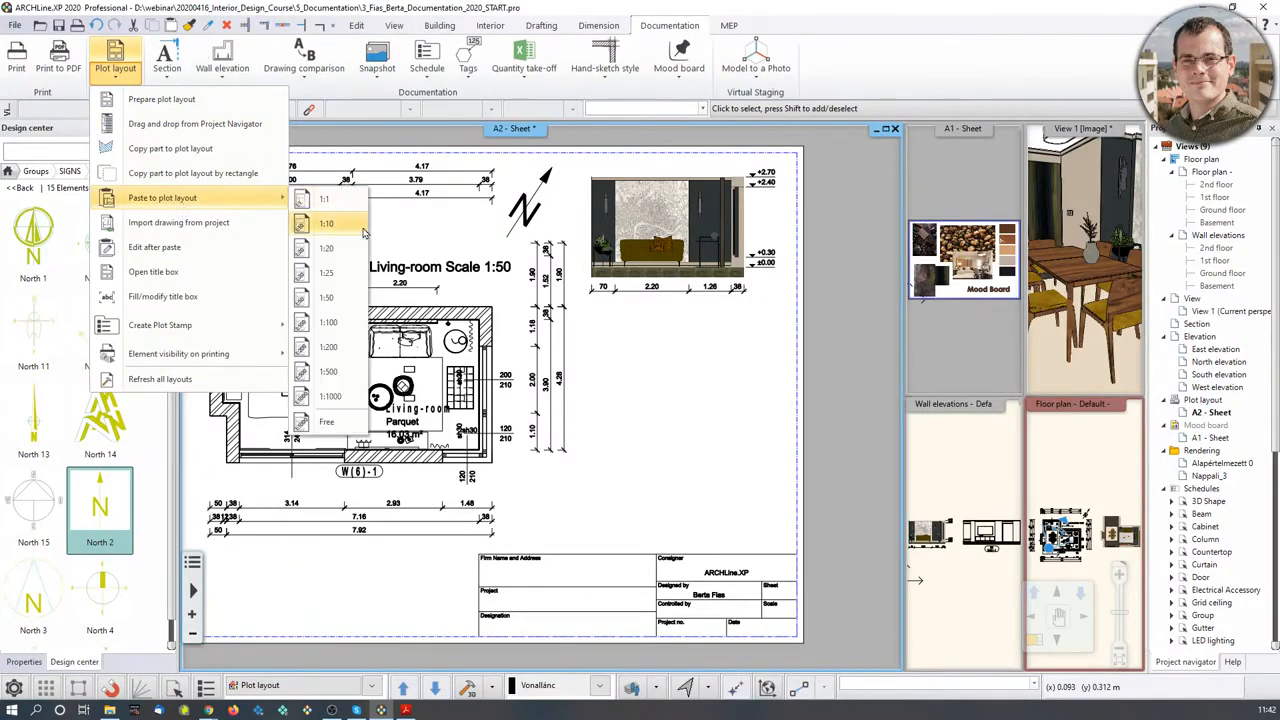
left_click(347, 316)
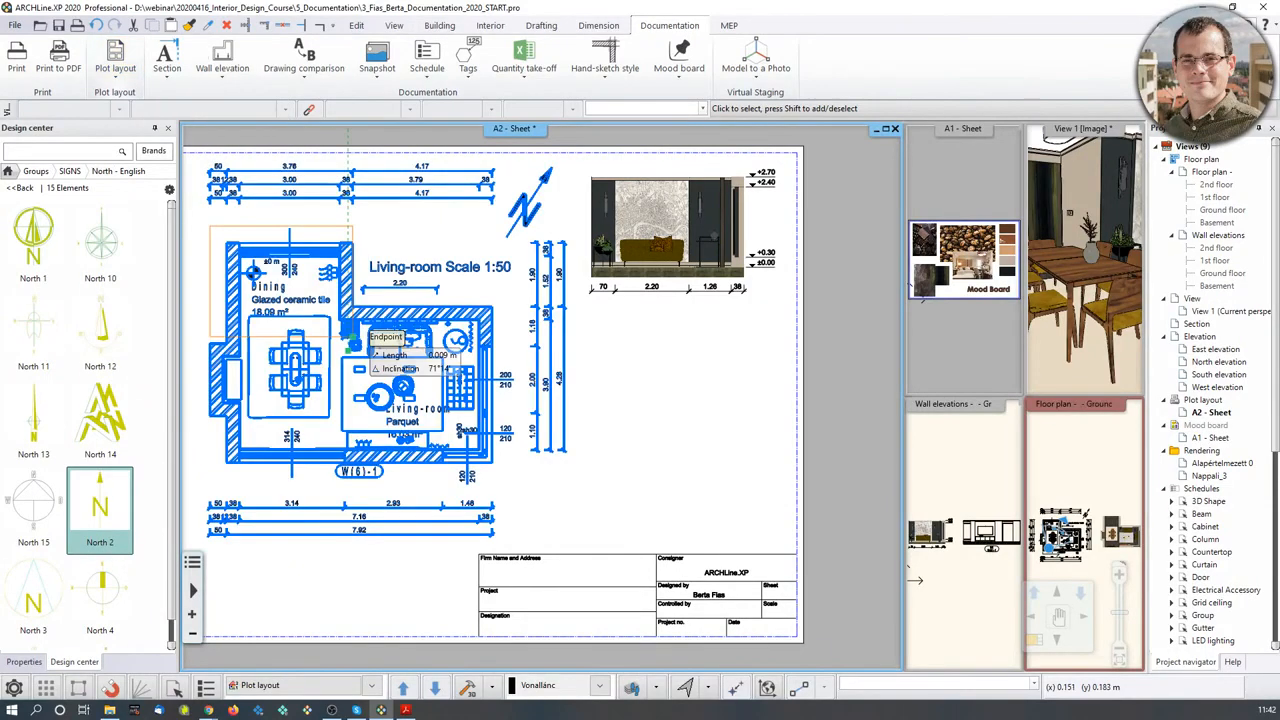
left_click(760, 473)
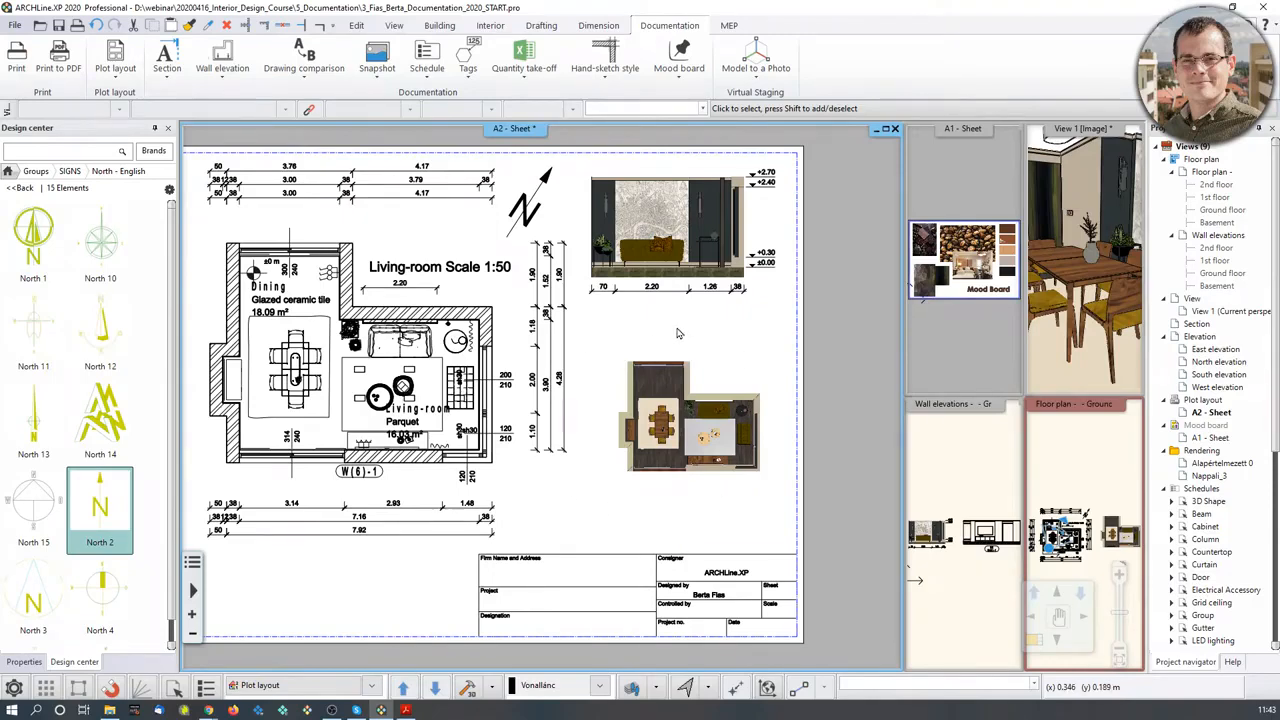
scroll(675, 440, "up", 1)
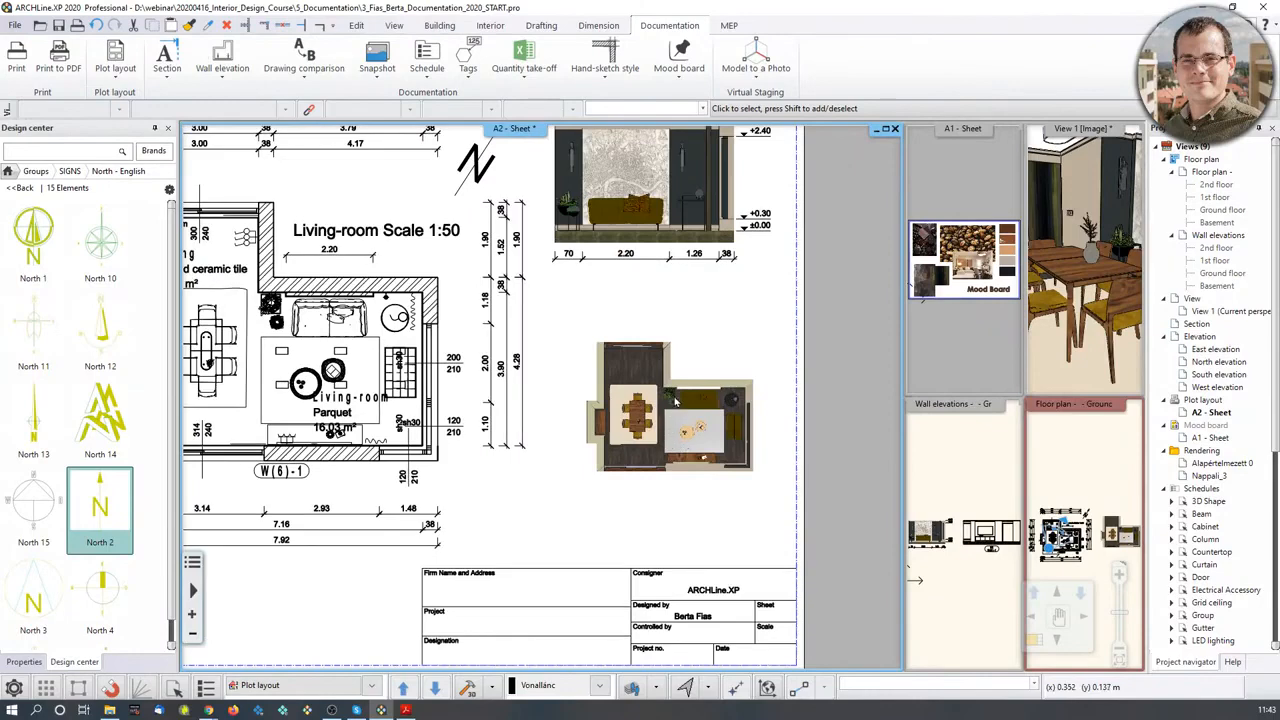
scroll(675, 400, "up", 1)
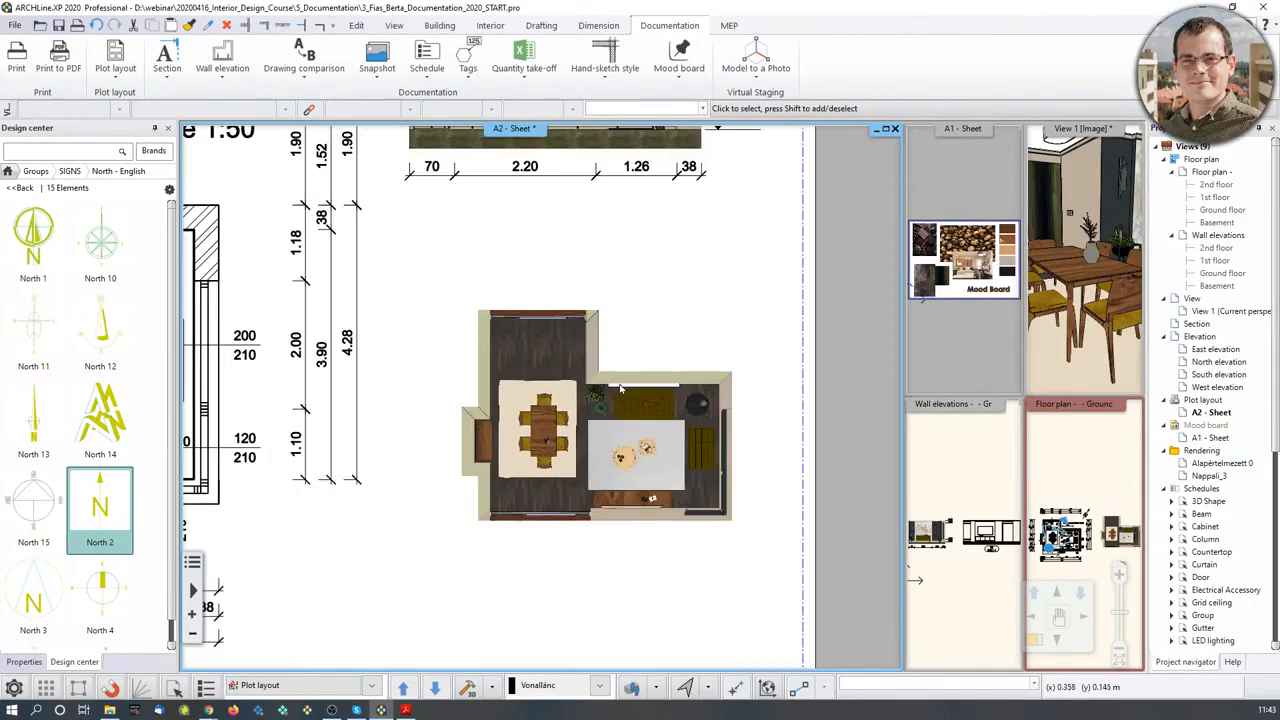
middle_click_drag(548, 349, 481, 390)
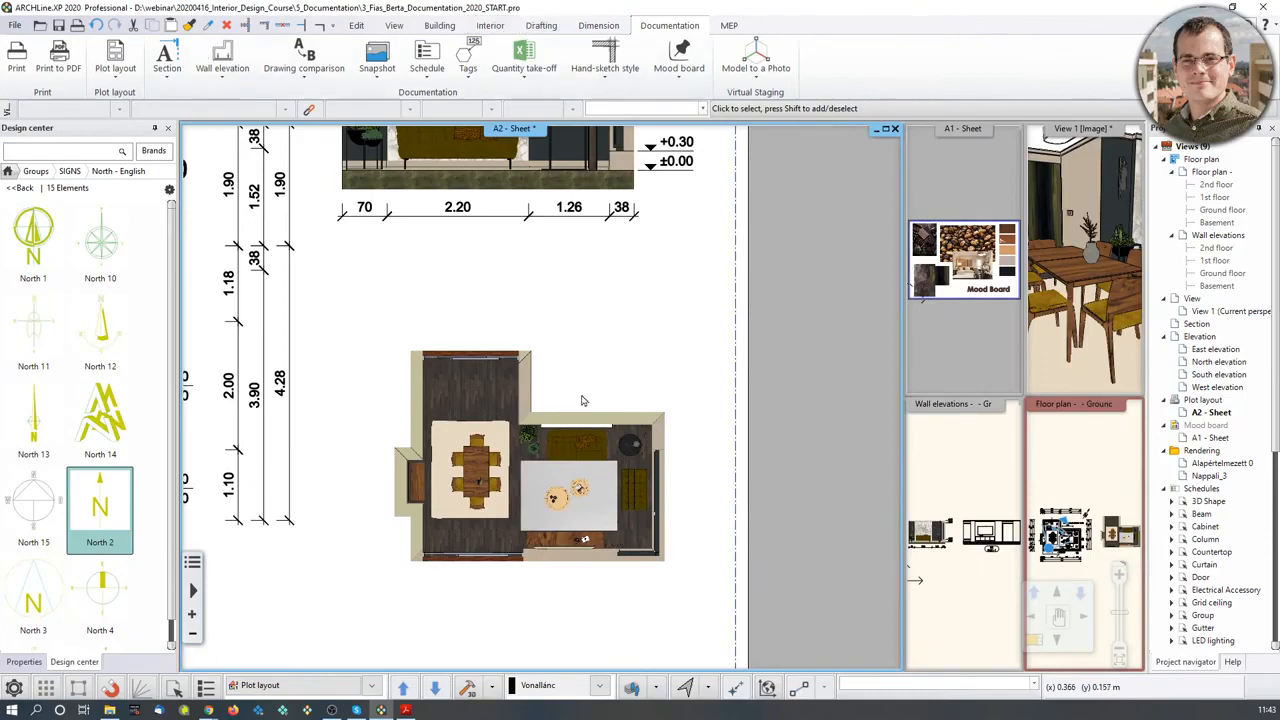
- Add a 'Scale 1:100' text label beside the rendered top-down plan
left_click(540, 25)
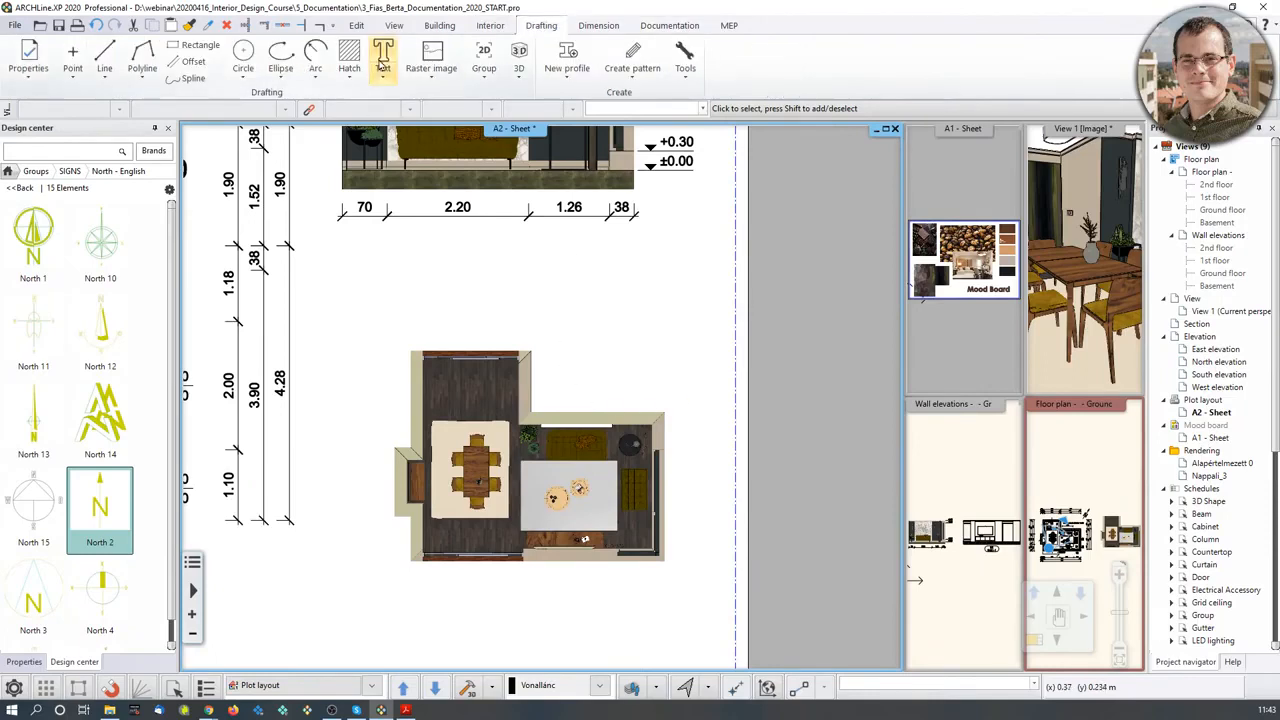
left_click(383, 55)
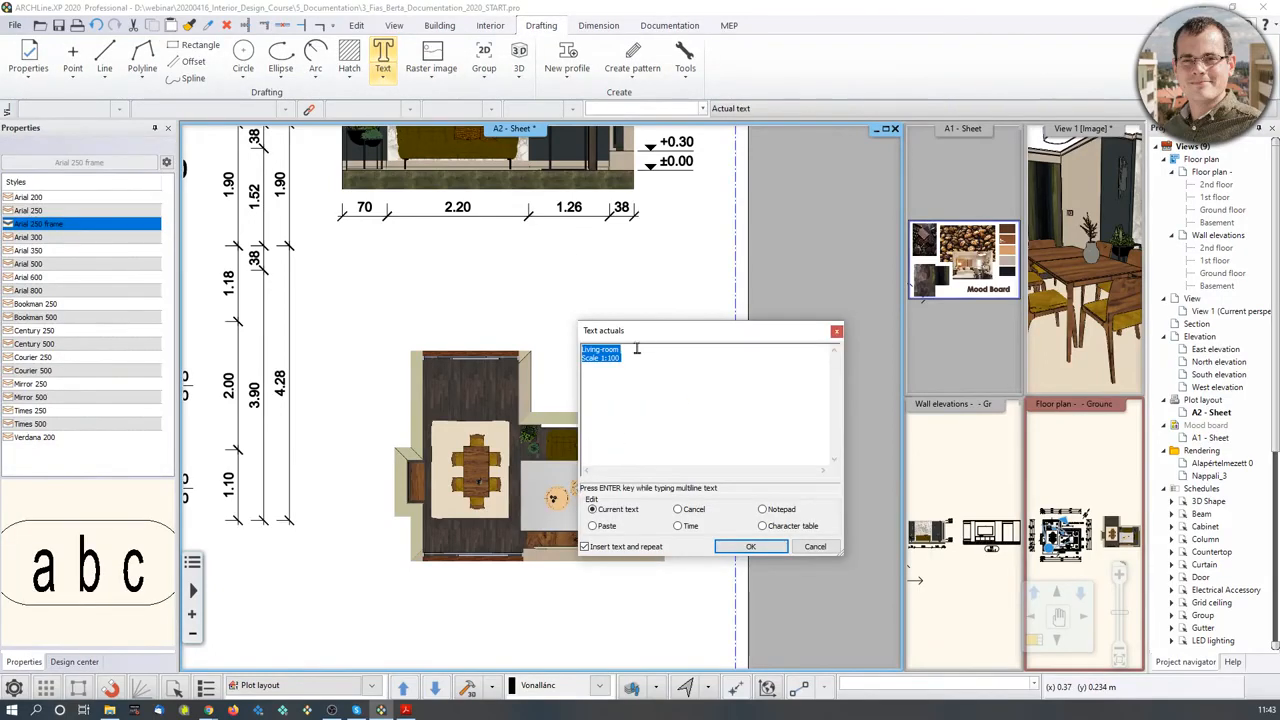
type("Scale 1:20")
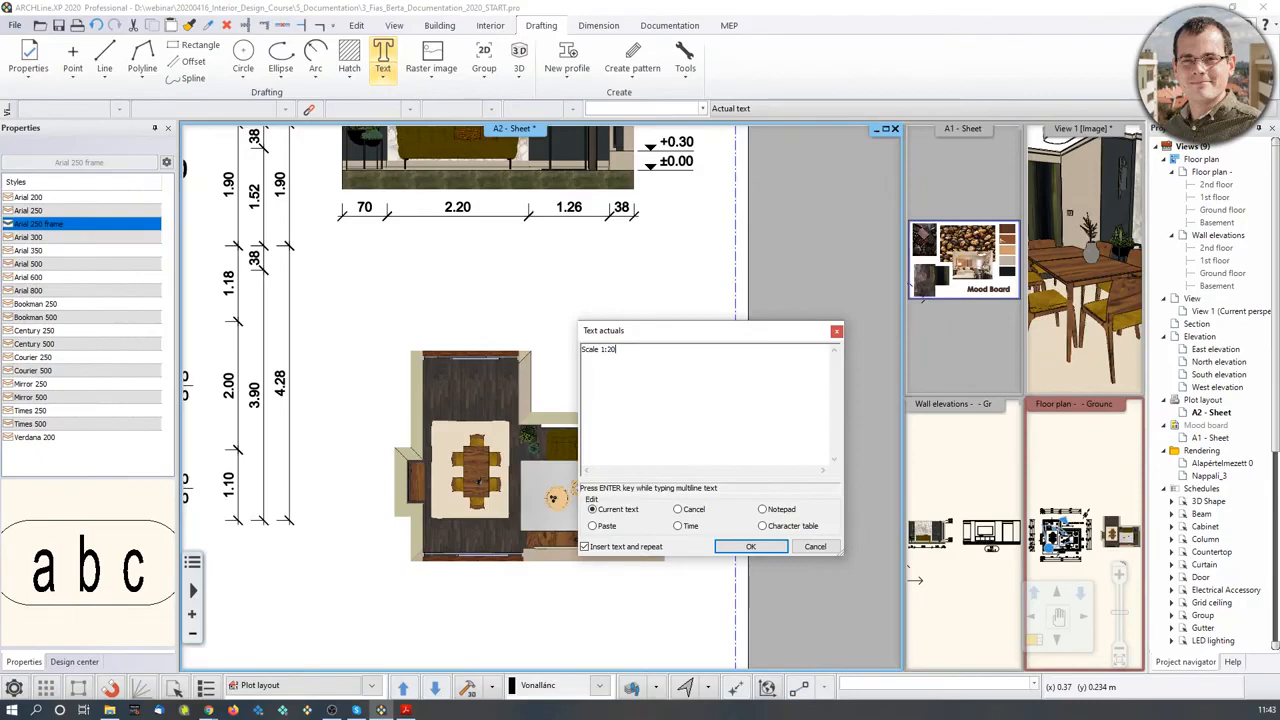
key("BackSpace")
left_click(750, 546)
left_click(545, 397)
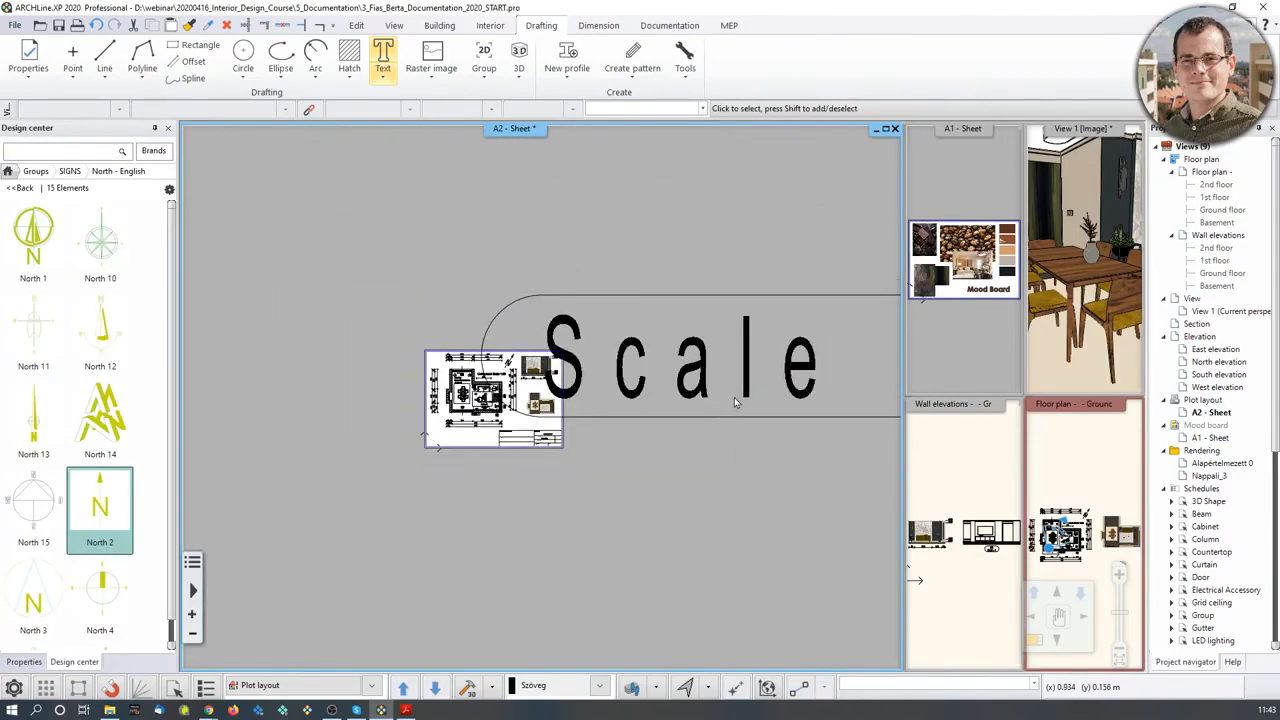
- Select the oversized scale label and reduce its text height to 0.025 m
scroll(730, 427, "down", 3)
left_click(697, 400)
scroll(697, 400, "up", 2)
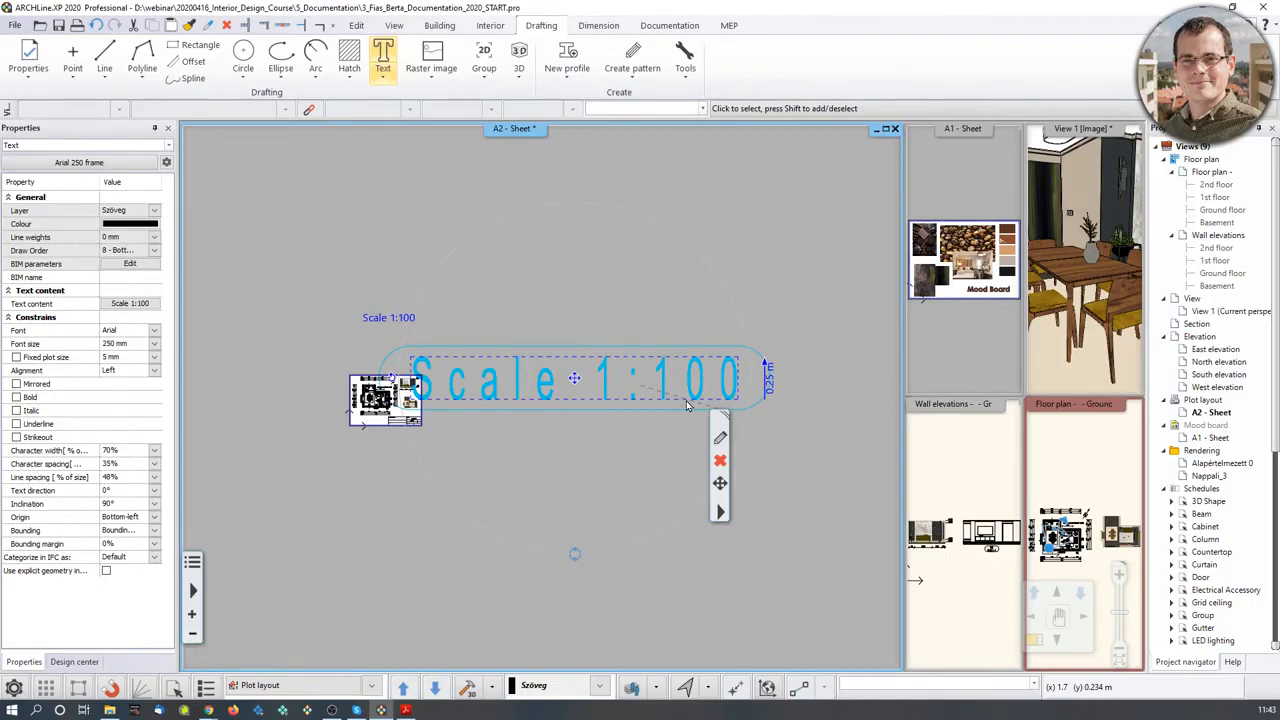
left_click(770, 387)
left_click(777, 386)
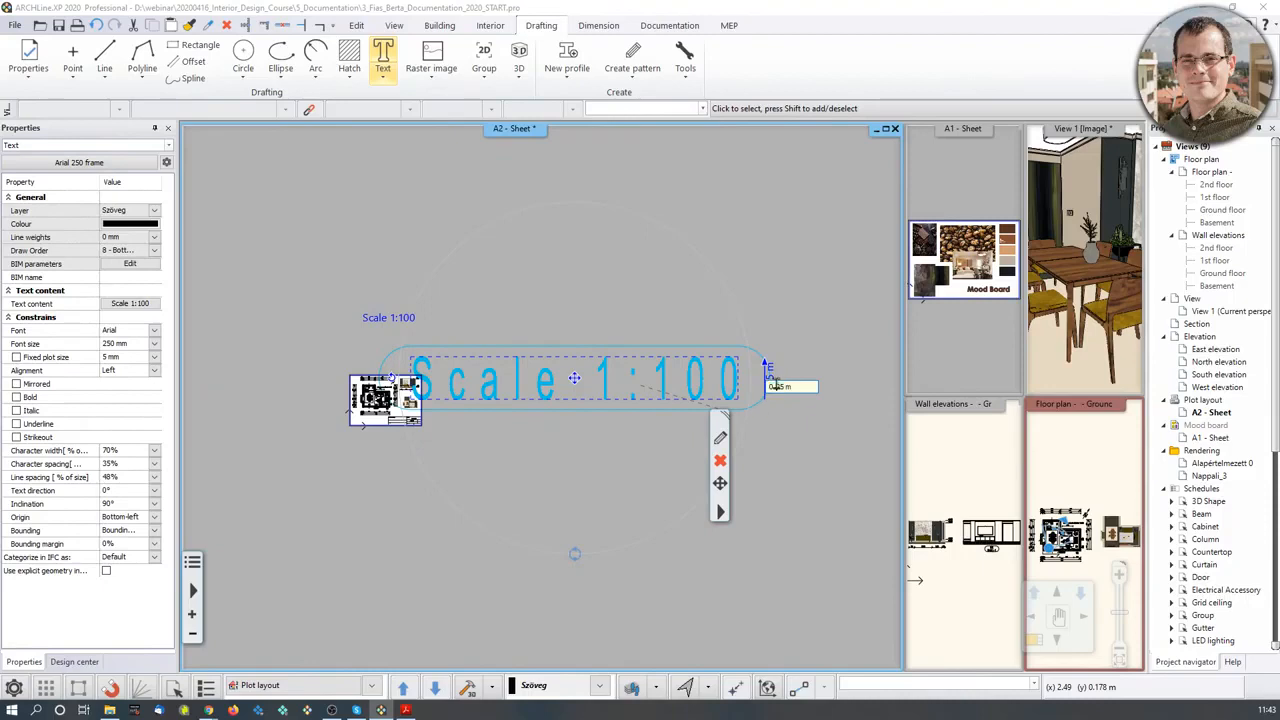
key("Return")
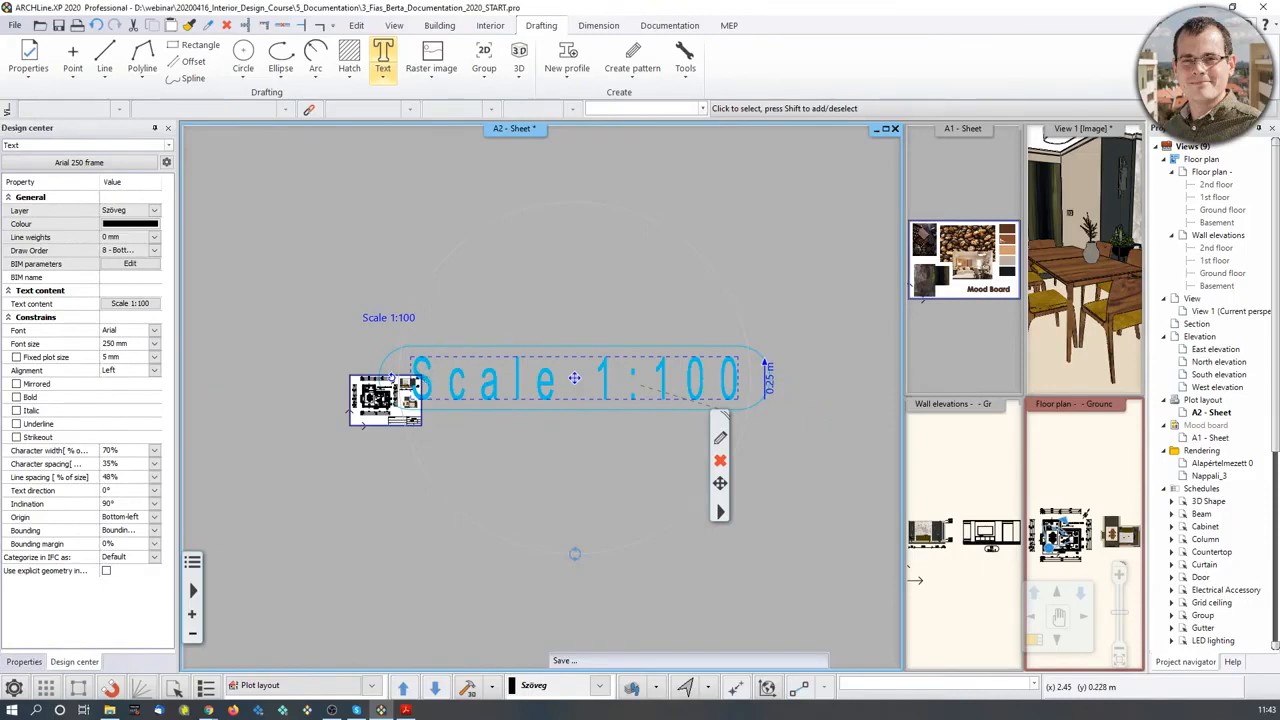
- Change the label's text height to 20 mm, then to a final 5 mm
scroll(345, 403, "up", 7)
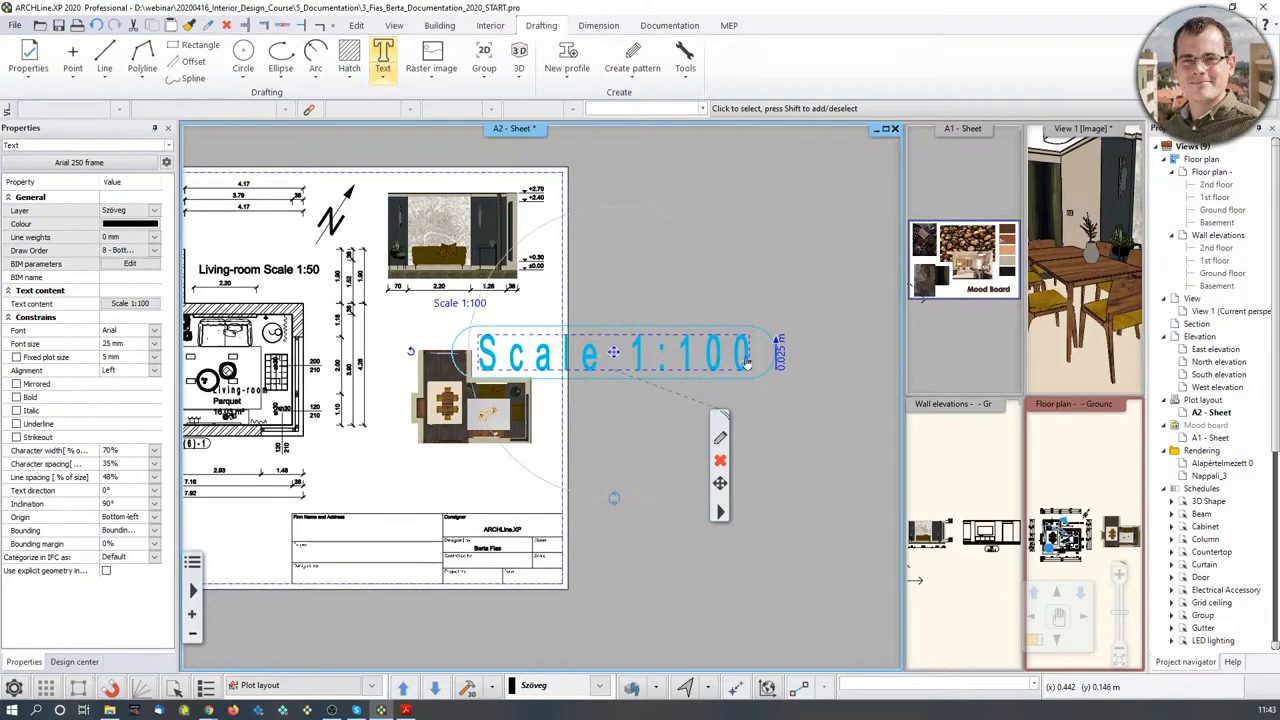
left_click(781, 358)
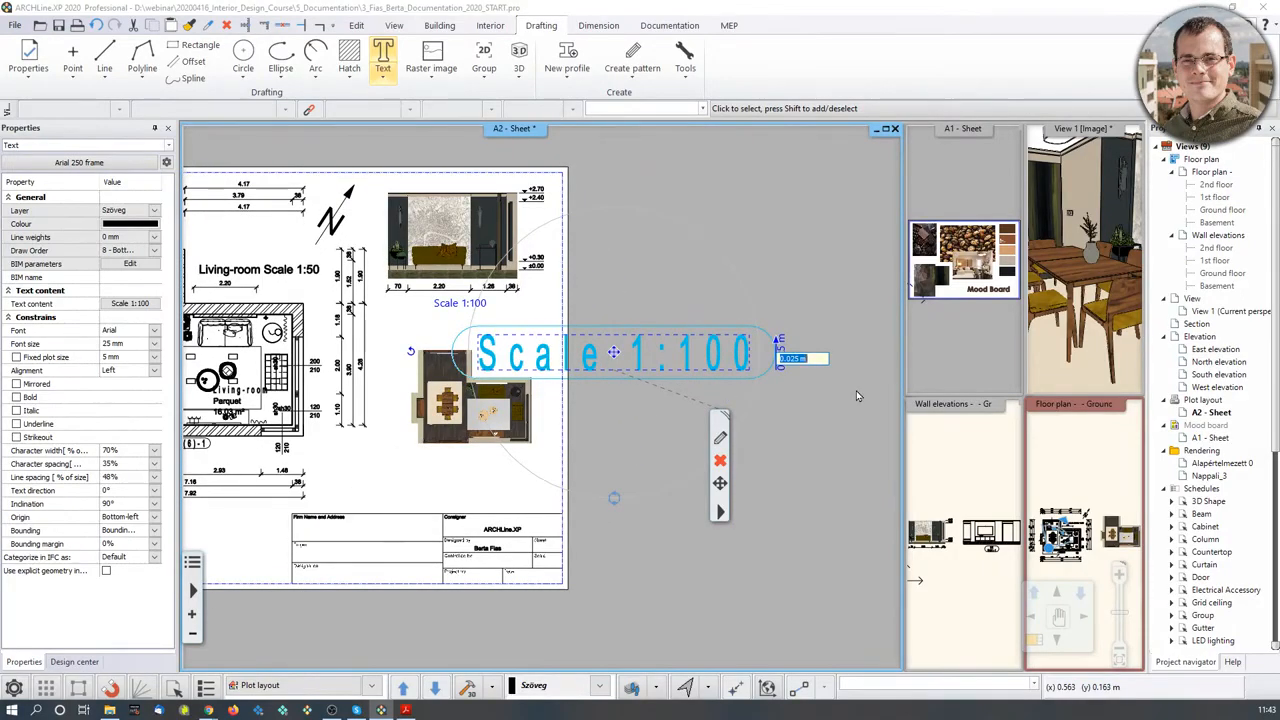
type("20 ")
type("mm")
key("Return")
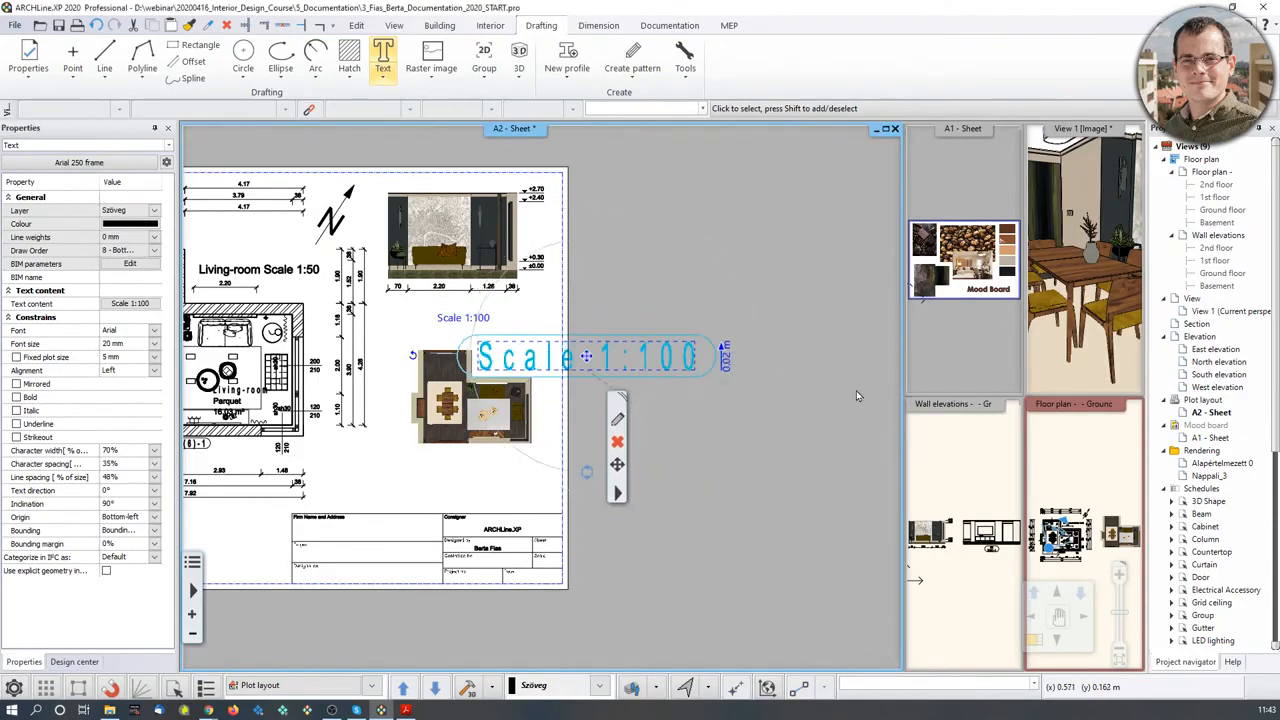
left_click(727, 357)
type("5")
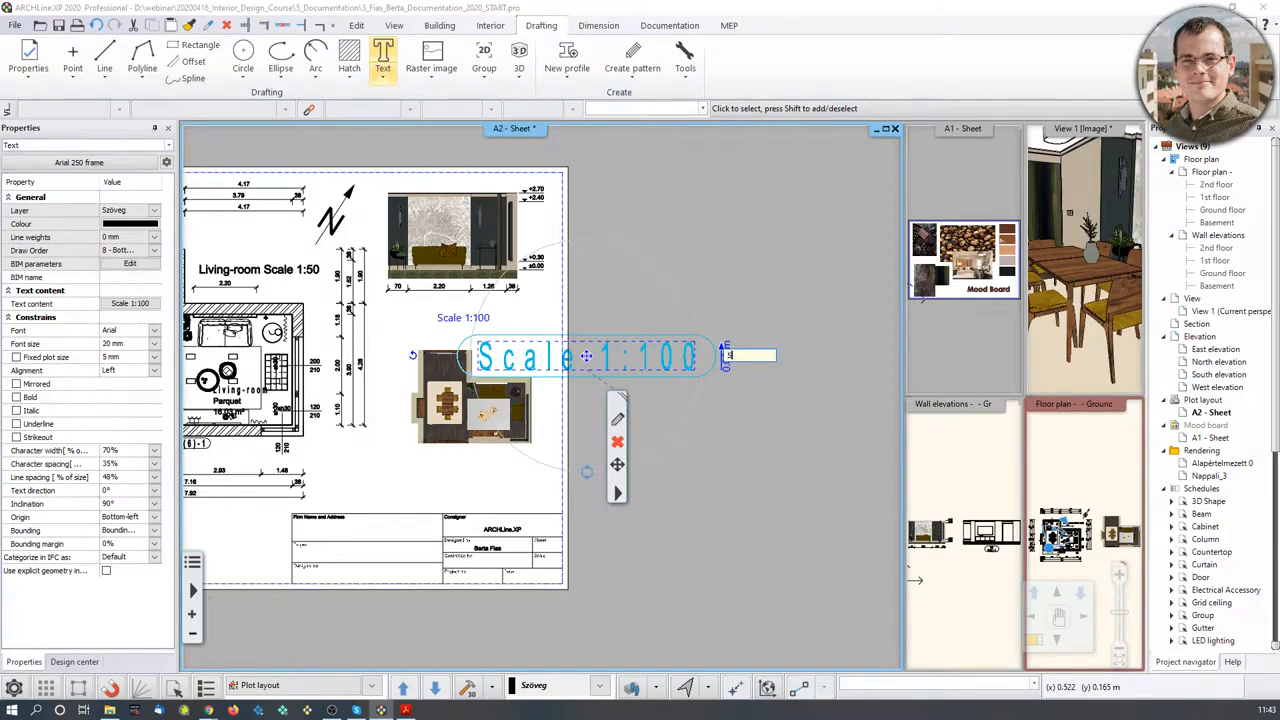
type("mm")
key("Return")
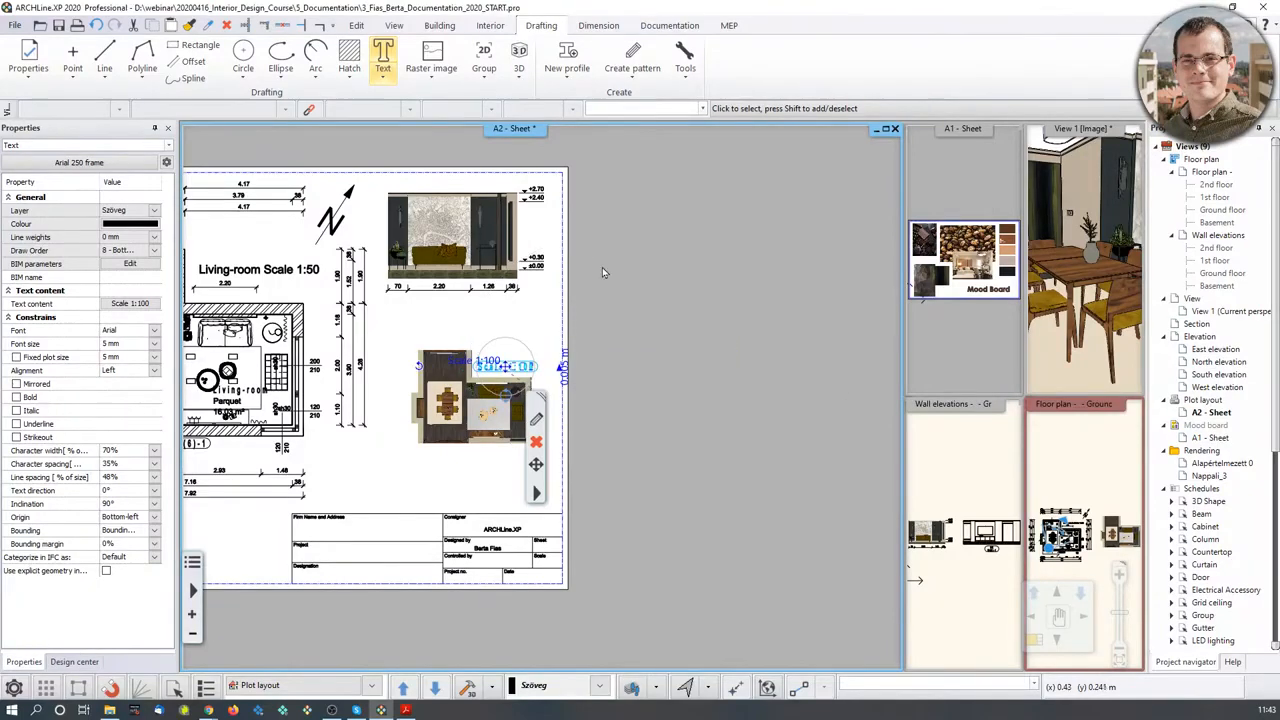
left_click(578, 376)
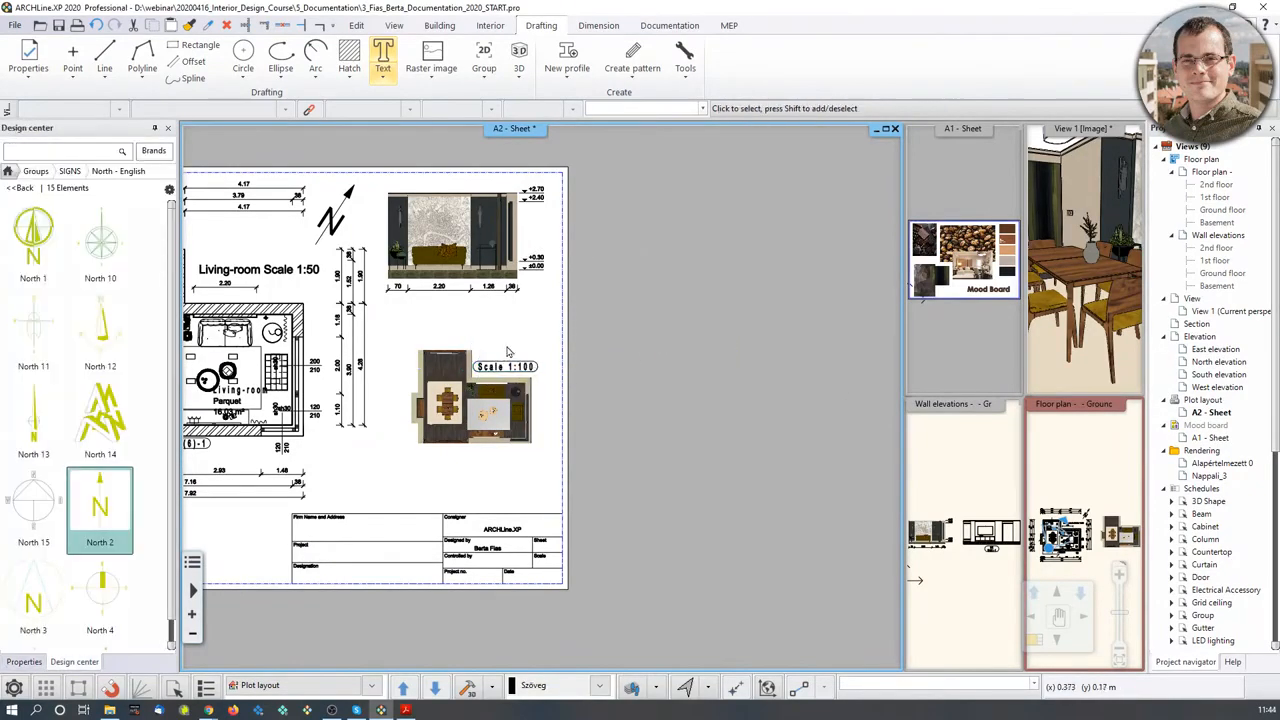
left_click(569, 351)
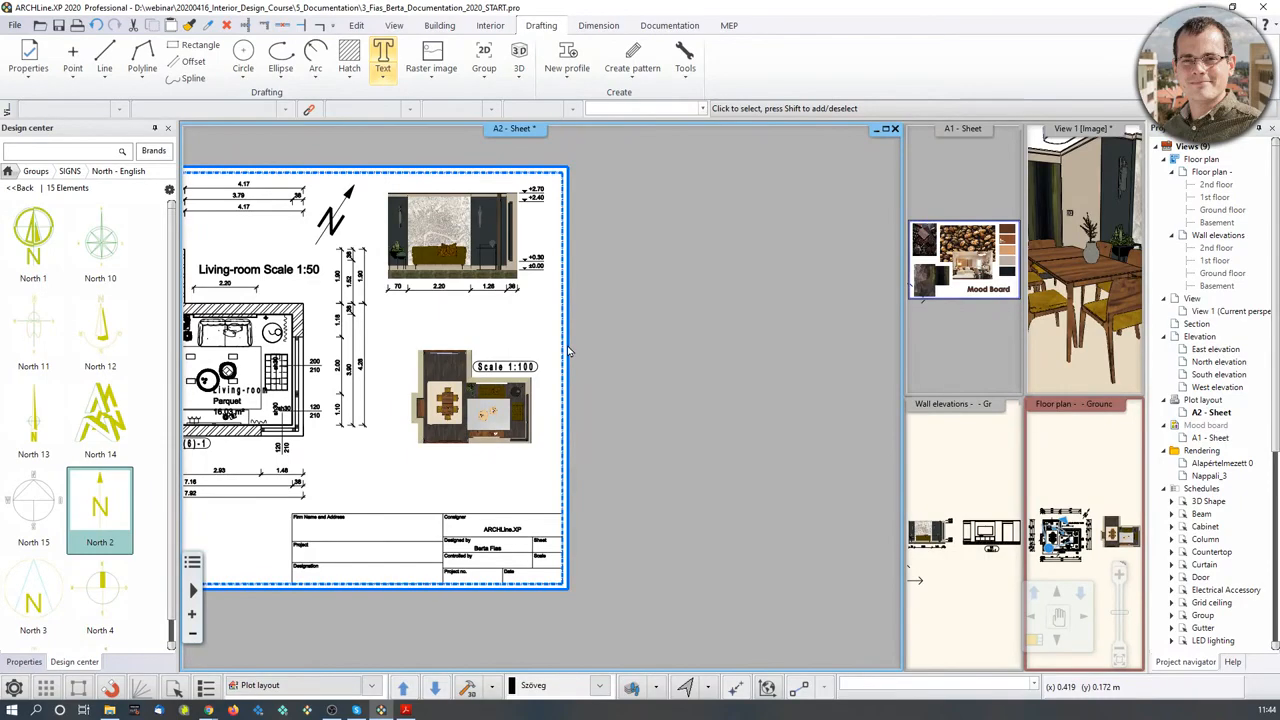
- Make View 1 the main view and orbit it toward the ceiling lights and map wall
middle_click_drag(432, 348, 663, 355)
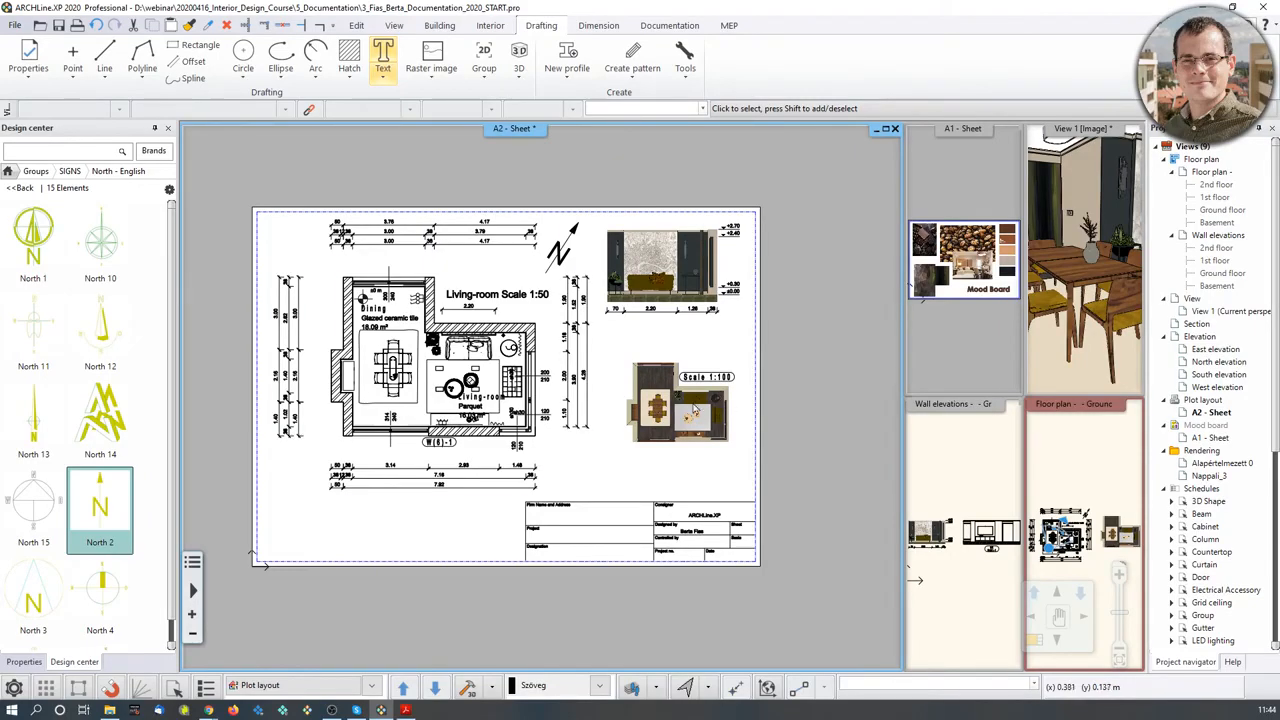
left_click(1080, 471)
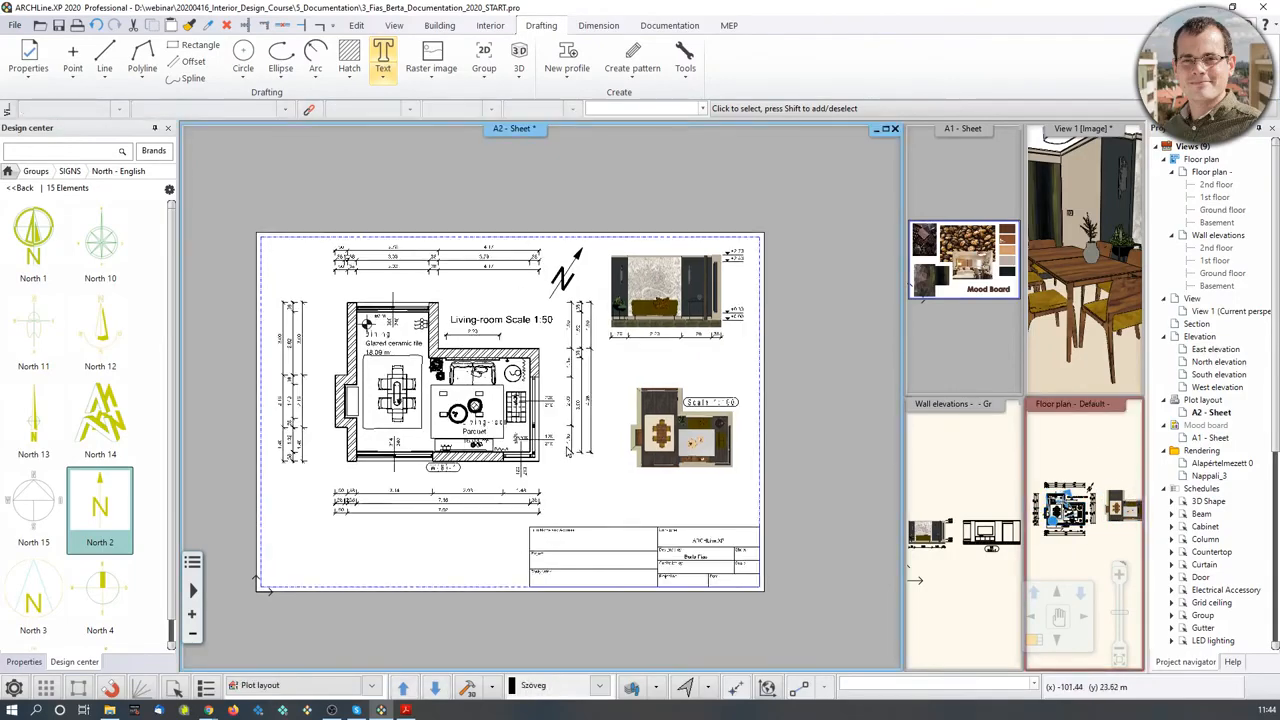
left_click(564, 422)
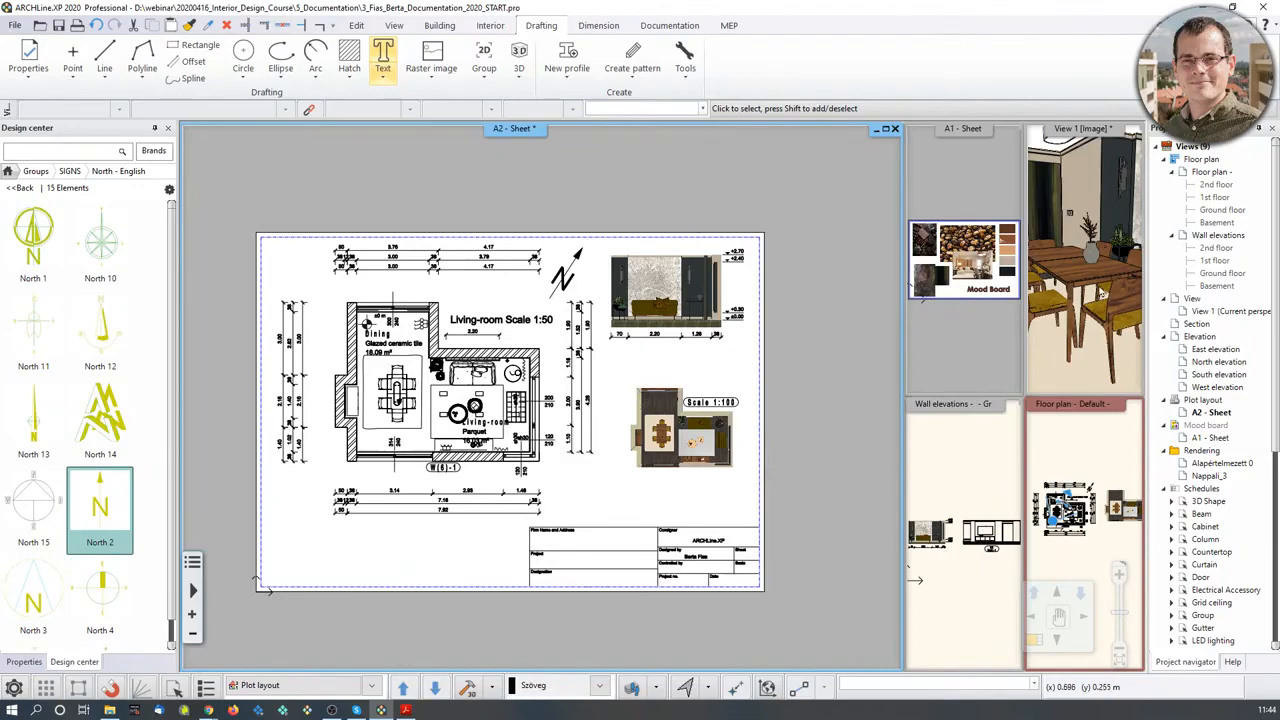
left_click(1090, 287)
scroll(1092, 287, "down", 3)
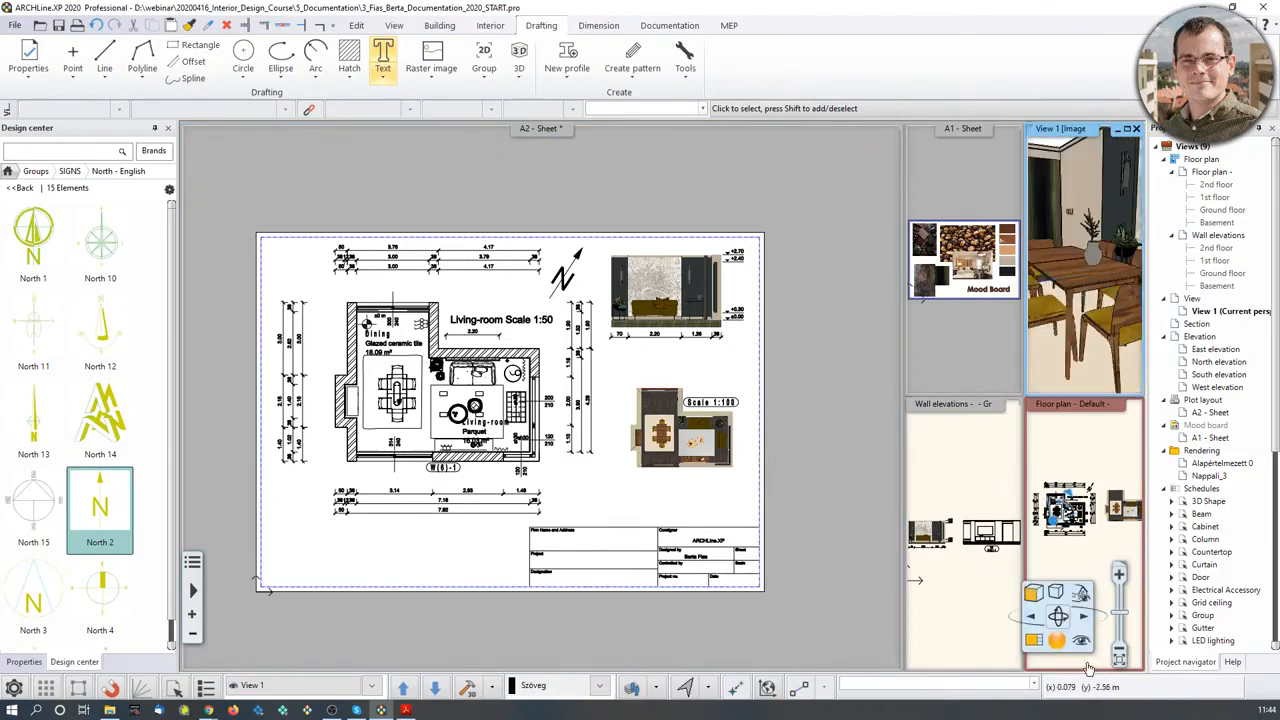
left_click(1036, 642)
middle_click_drag(577, 379, 642, 350)
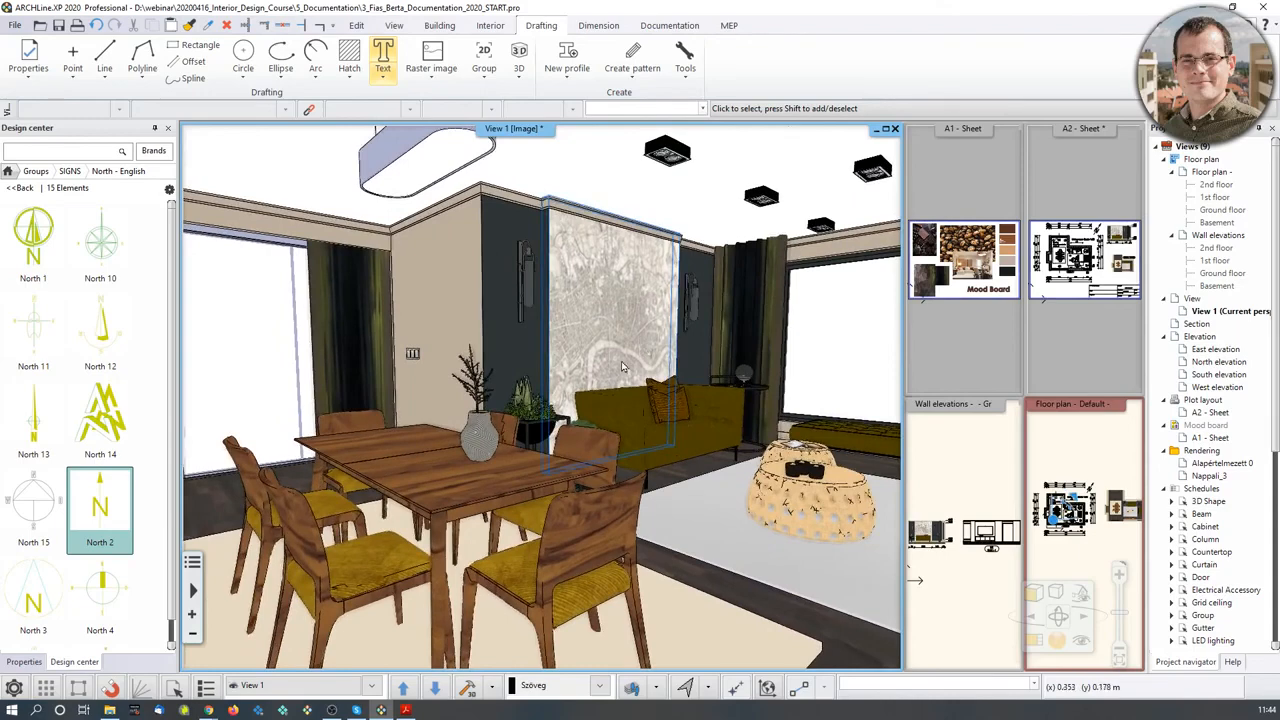
- Start a 3D view snapshot with a custom size of 1920 pixels
left_click(675, 25)
left_click(374, 78)
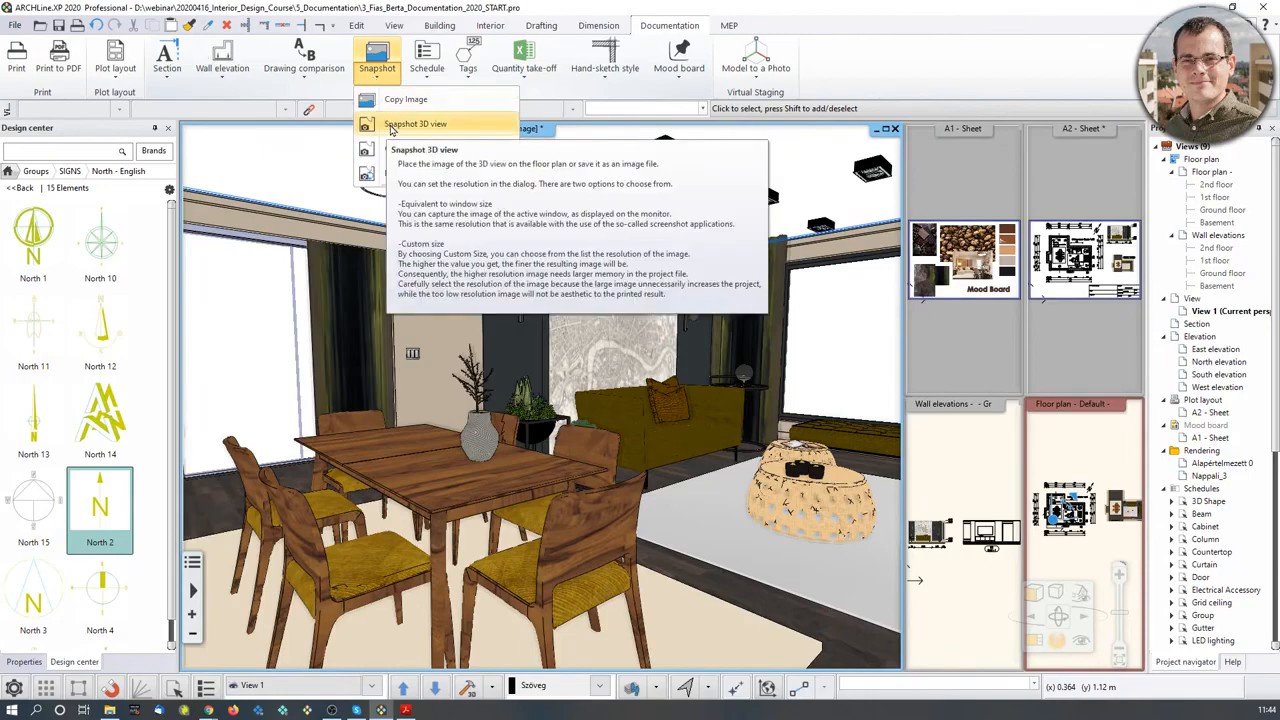
left_click(392, 125)
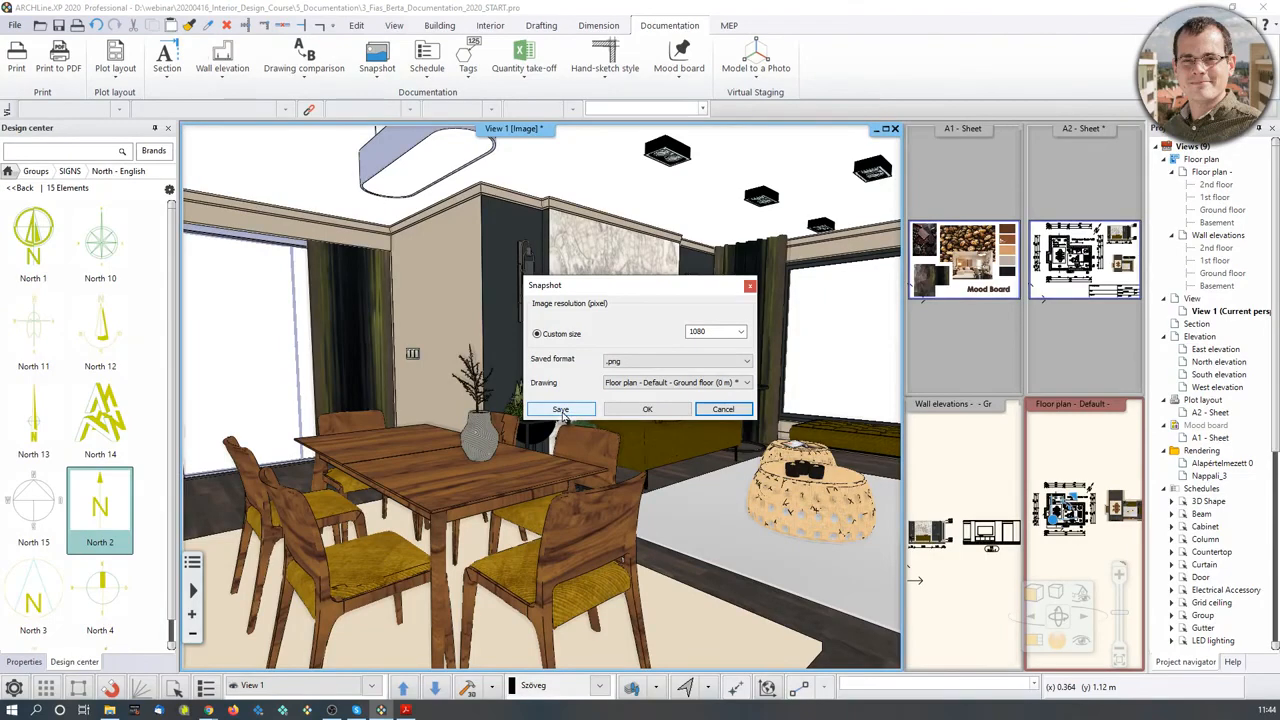
left_click(740, 332)
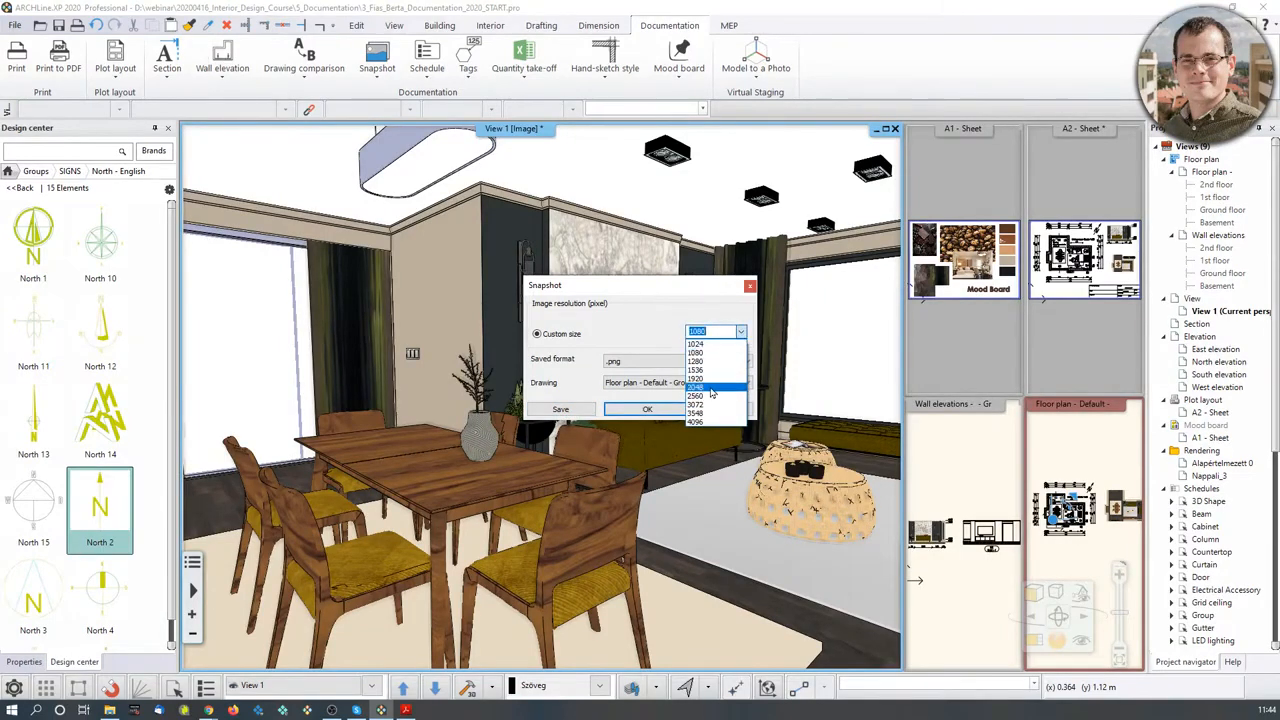
left_click(711, 381)
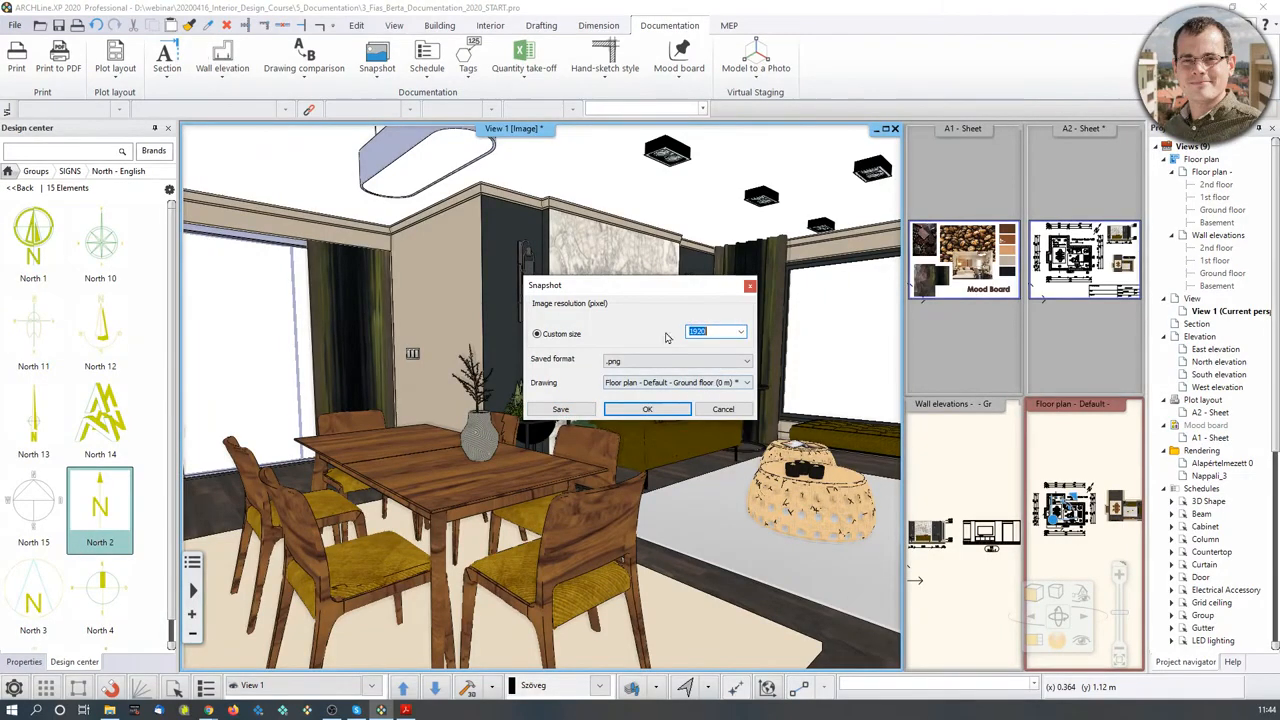
- Save the snapshot as 3D_snapshot_02.png in the 5_Documentation folder
left_click(561, 410)
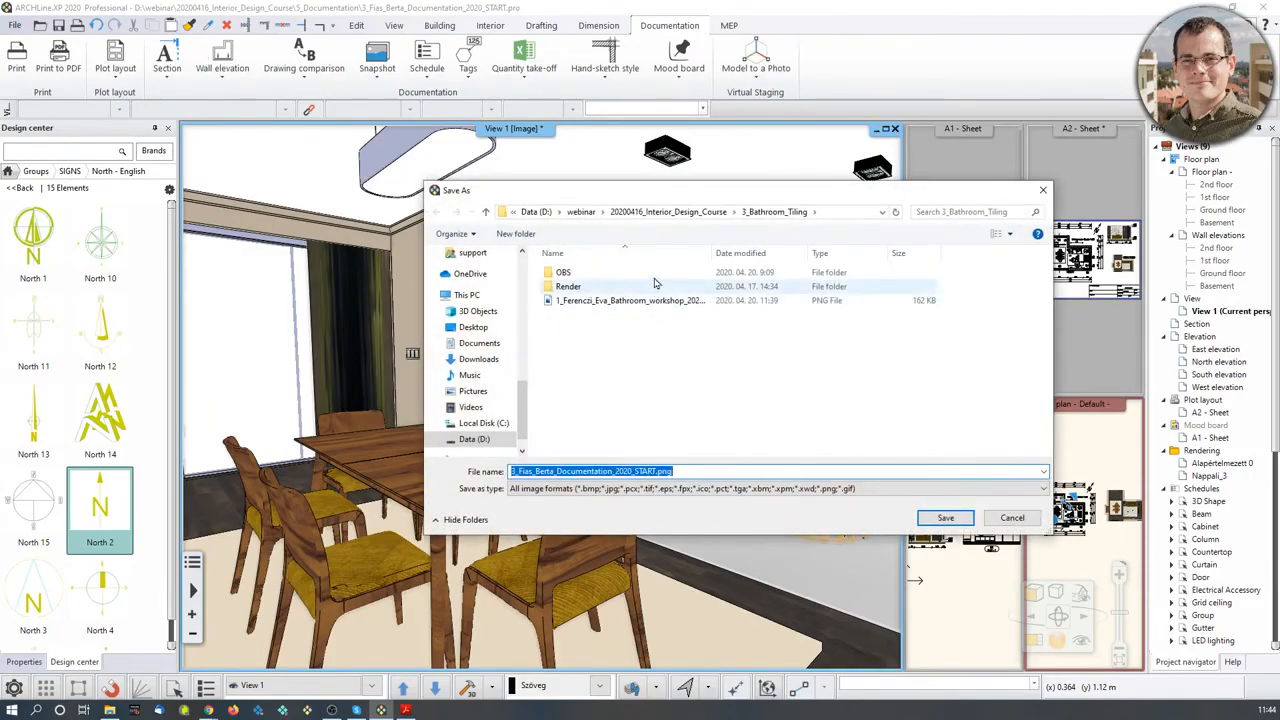
left_click(710, 212)
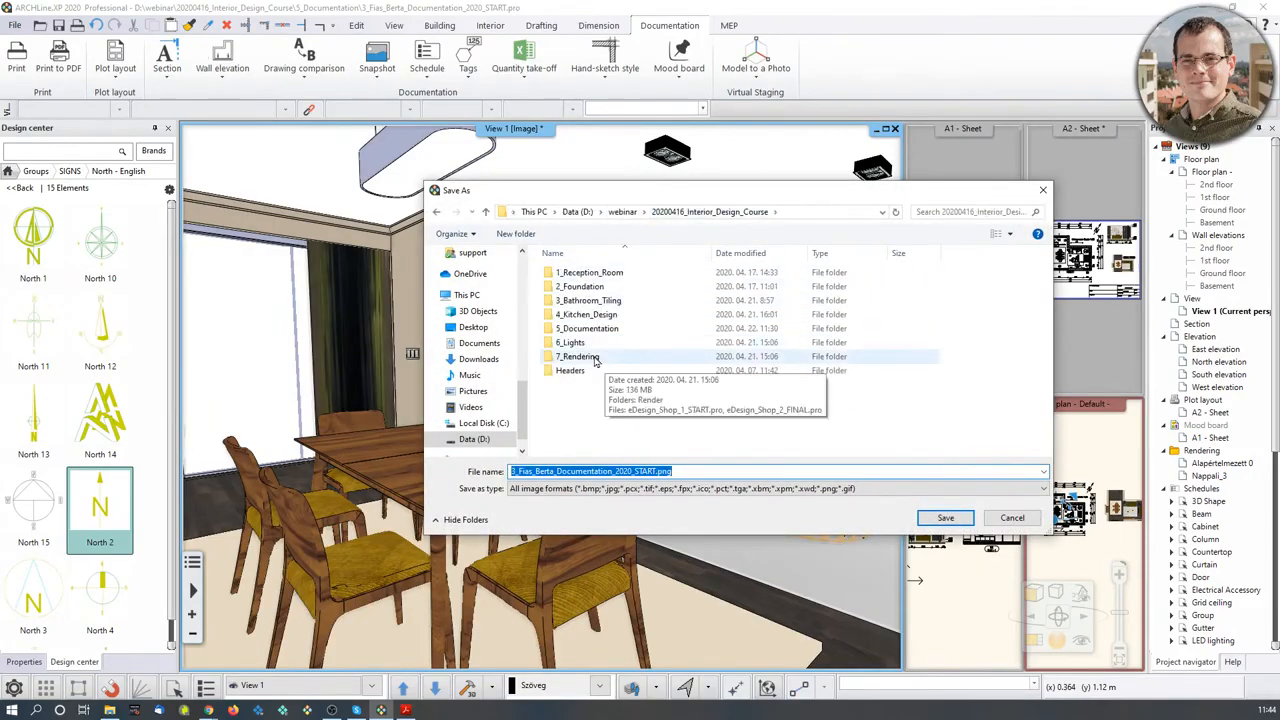
double_click(587, 329)
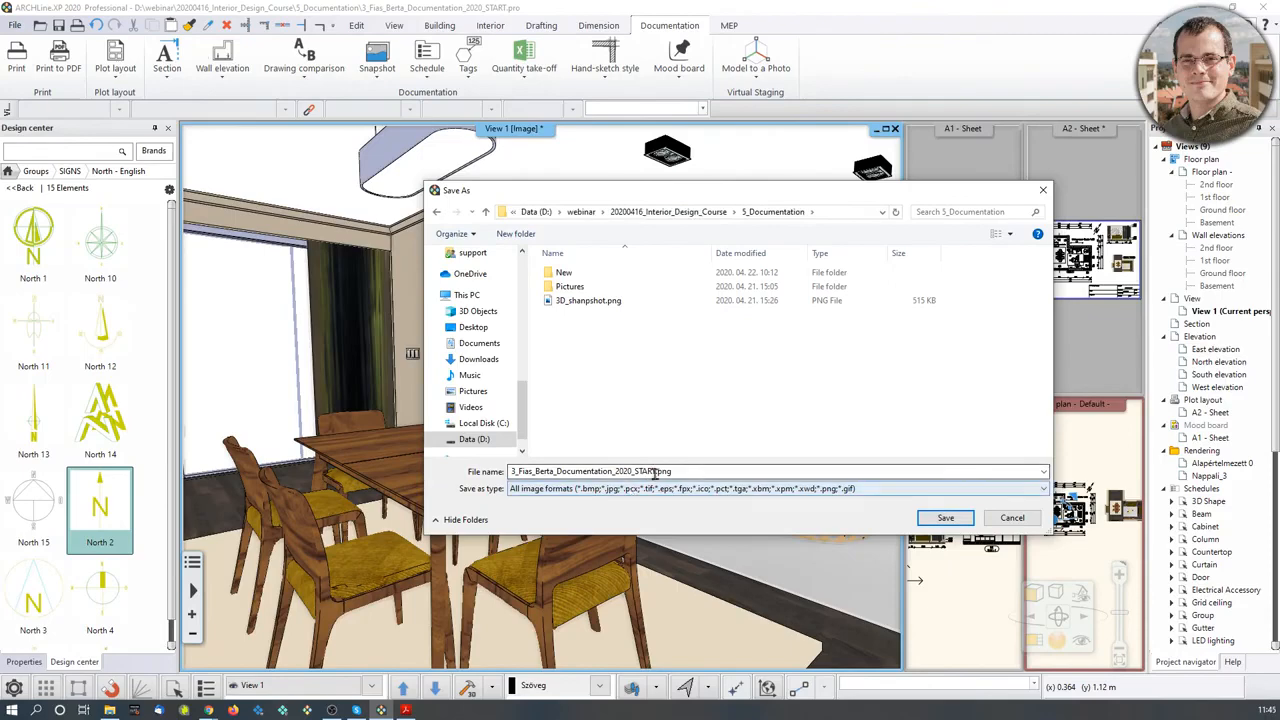
left_click_drag(655, 471, 462, 484)
type("3")
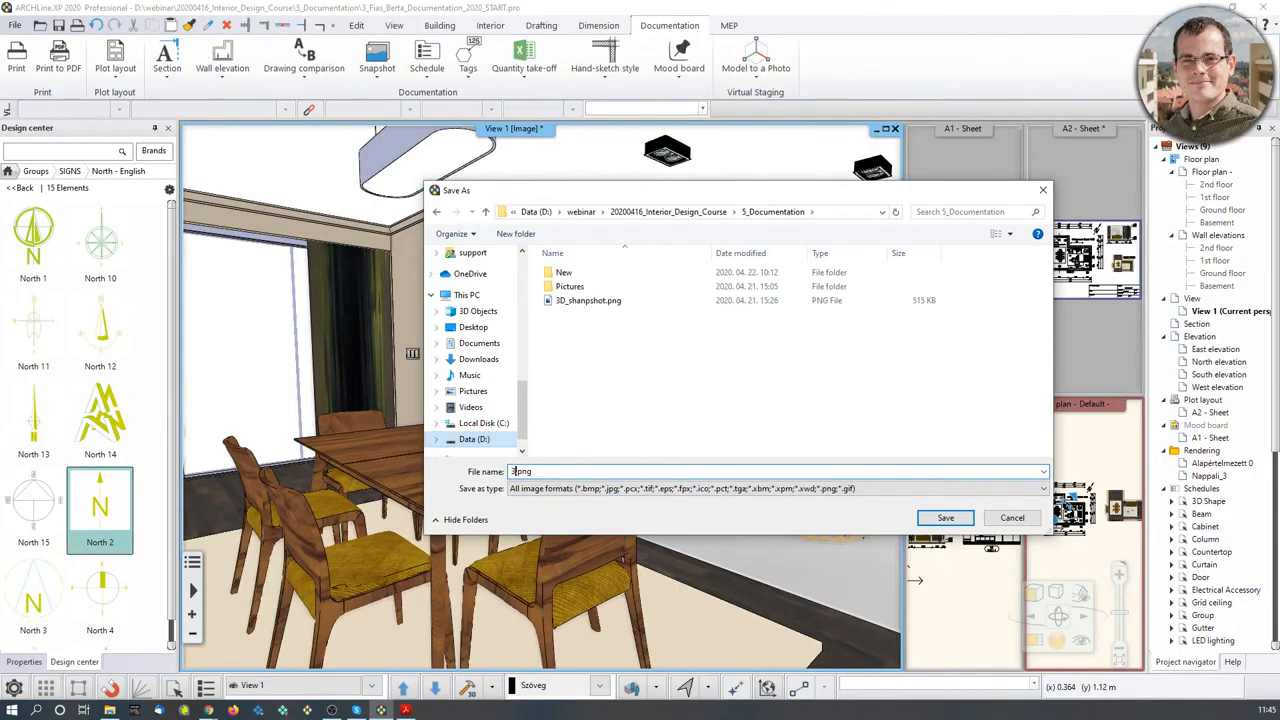
type("D_")
type("snapshot")
type("_01")
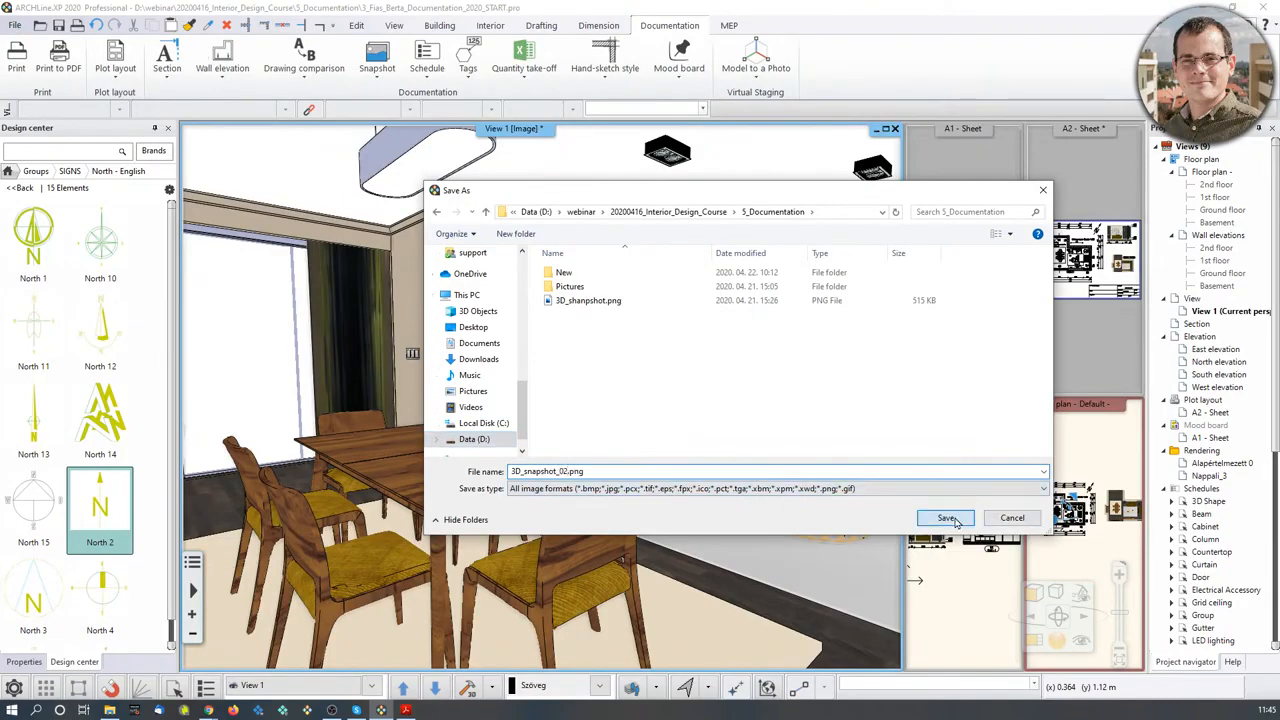
left_click(950, 519)
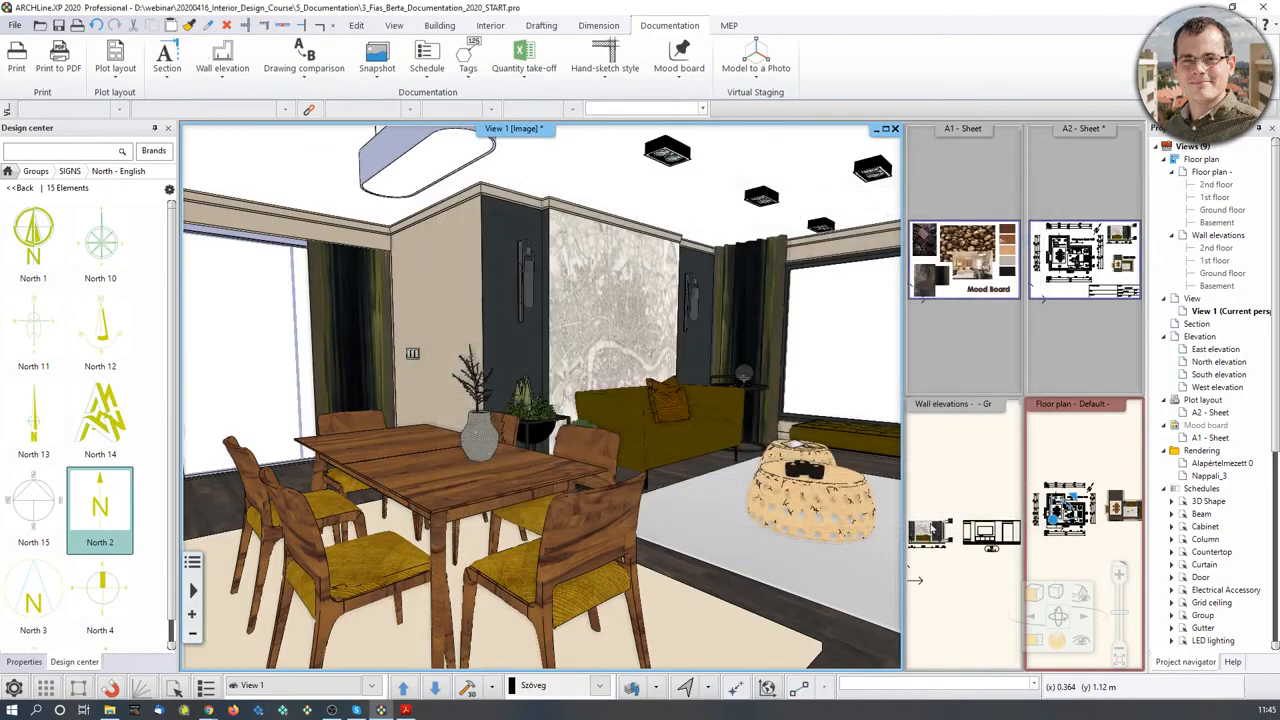
- Place the 3D_snapshot_02.png image on the A1 Mood Board beside its title
left_click(969, 357)
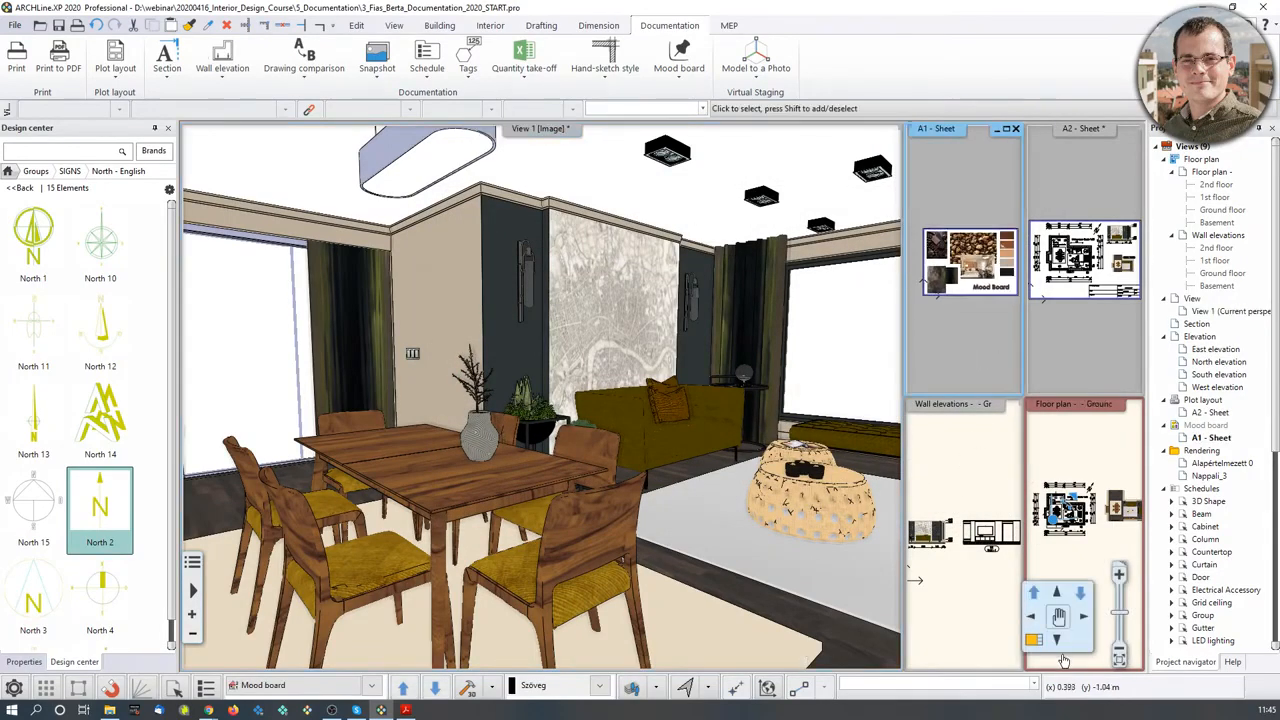
left_click(1032, 641)
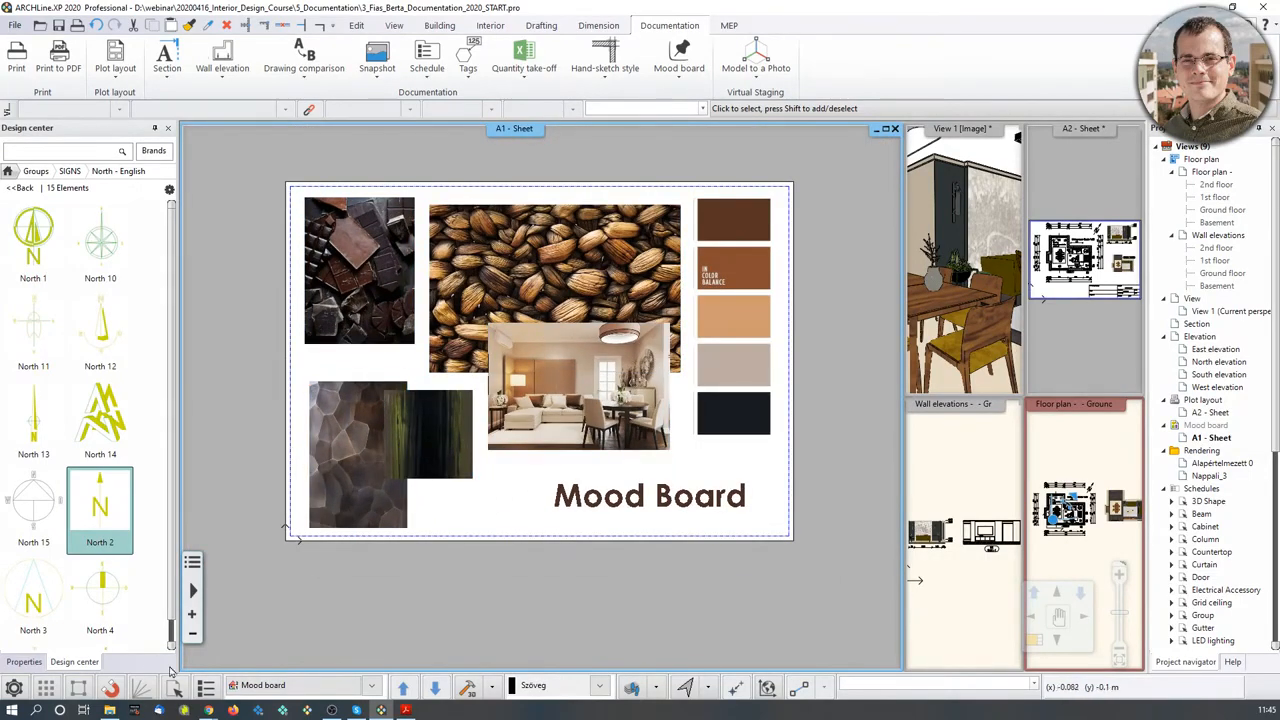
left_click(110, 711)
left_click(348, 197)
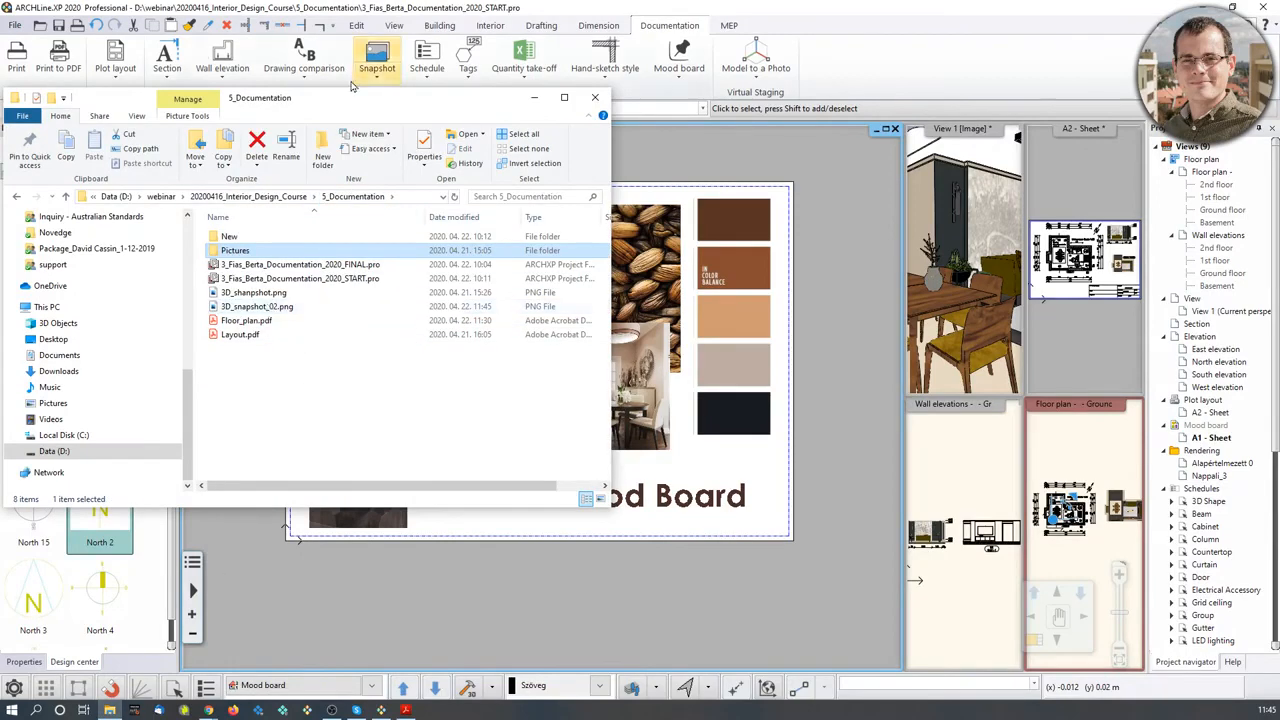
left_click_drag(365, 104, 1013, 44)
left_click(910, 246)
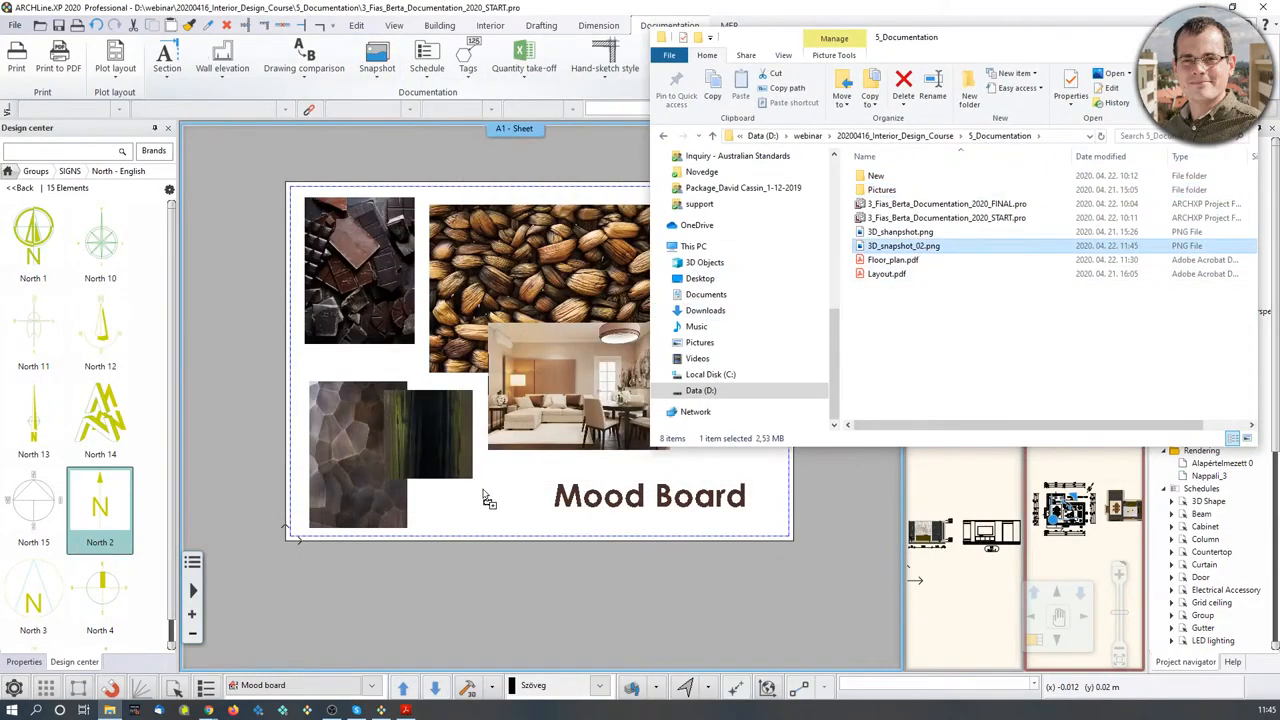
left_click(423, 519)
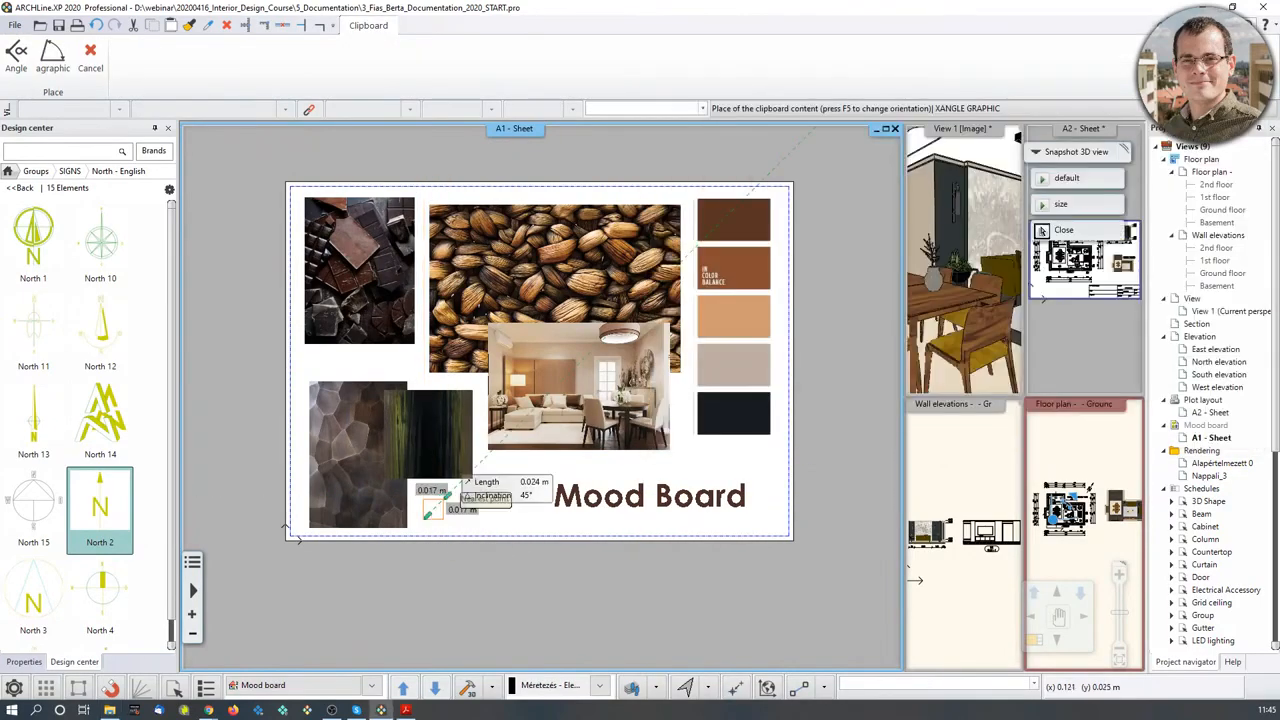
left_click(522, 448)
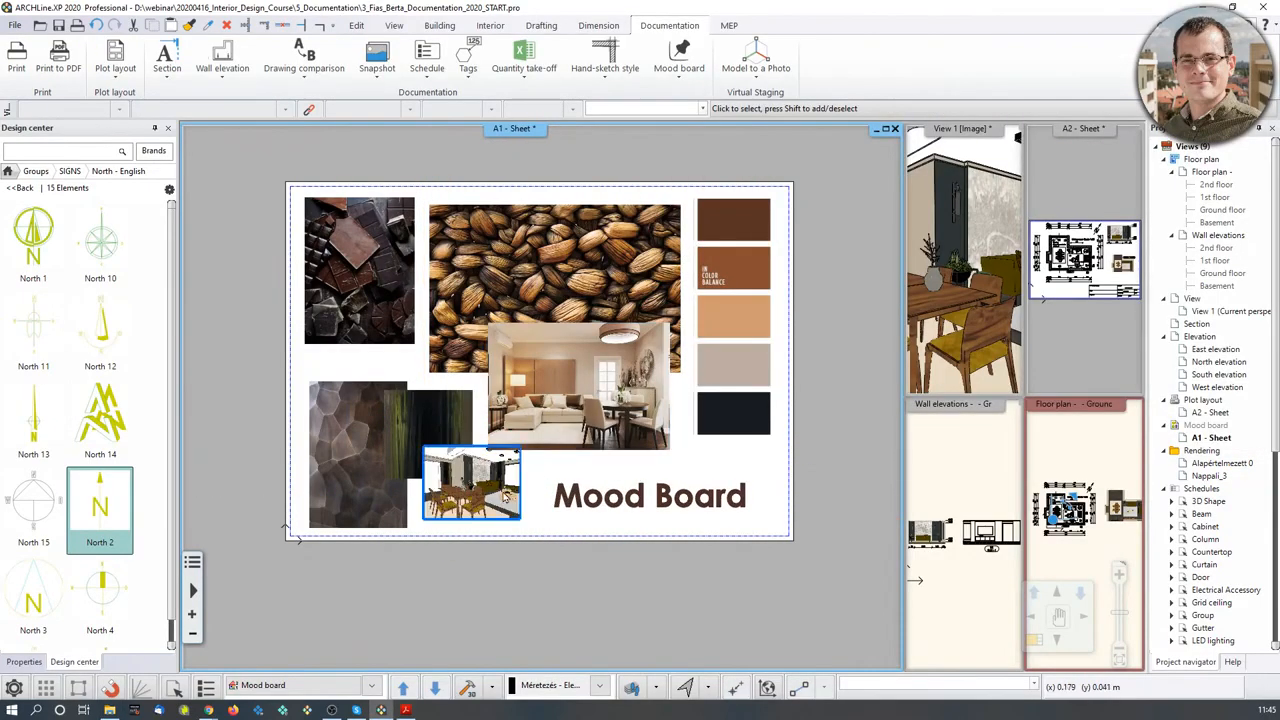
- Bring the A2 - Sheet back into the main view, fully visible
scroll(488, 467, "up", 2)
scroll(488, 467, "down", 3)
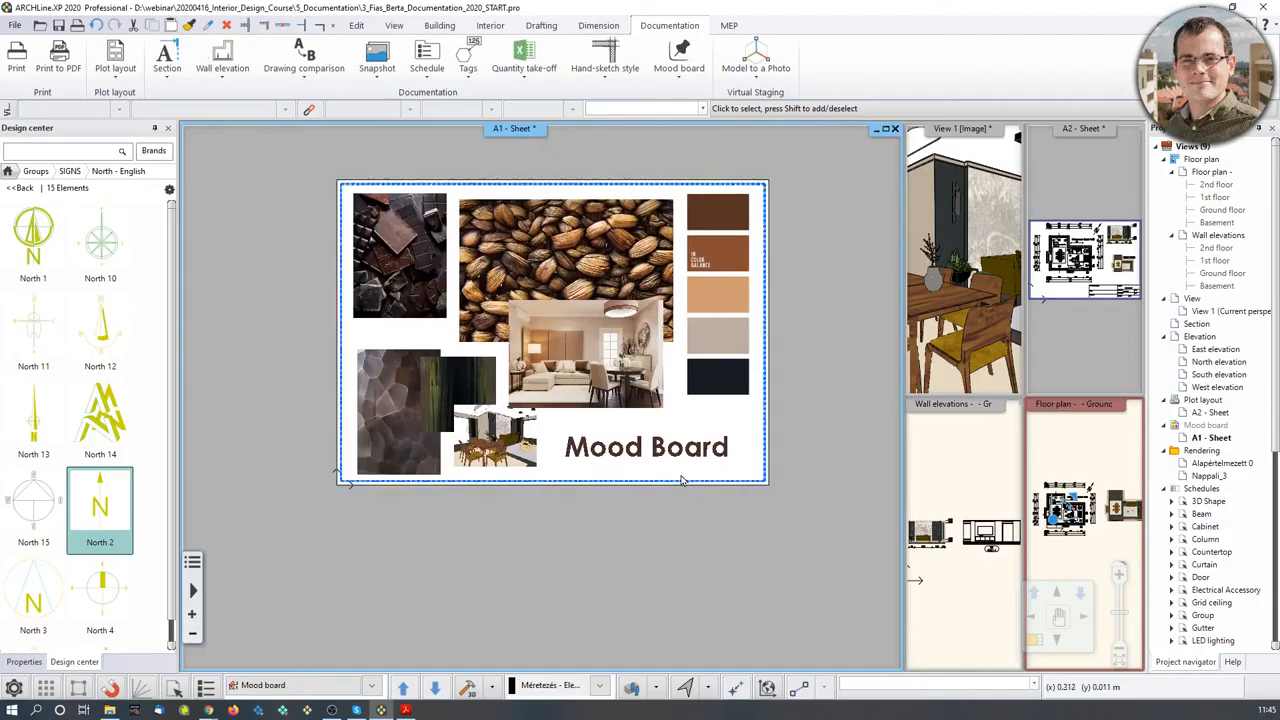
left_click(1096, 368)
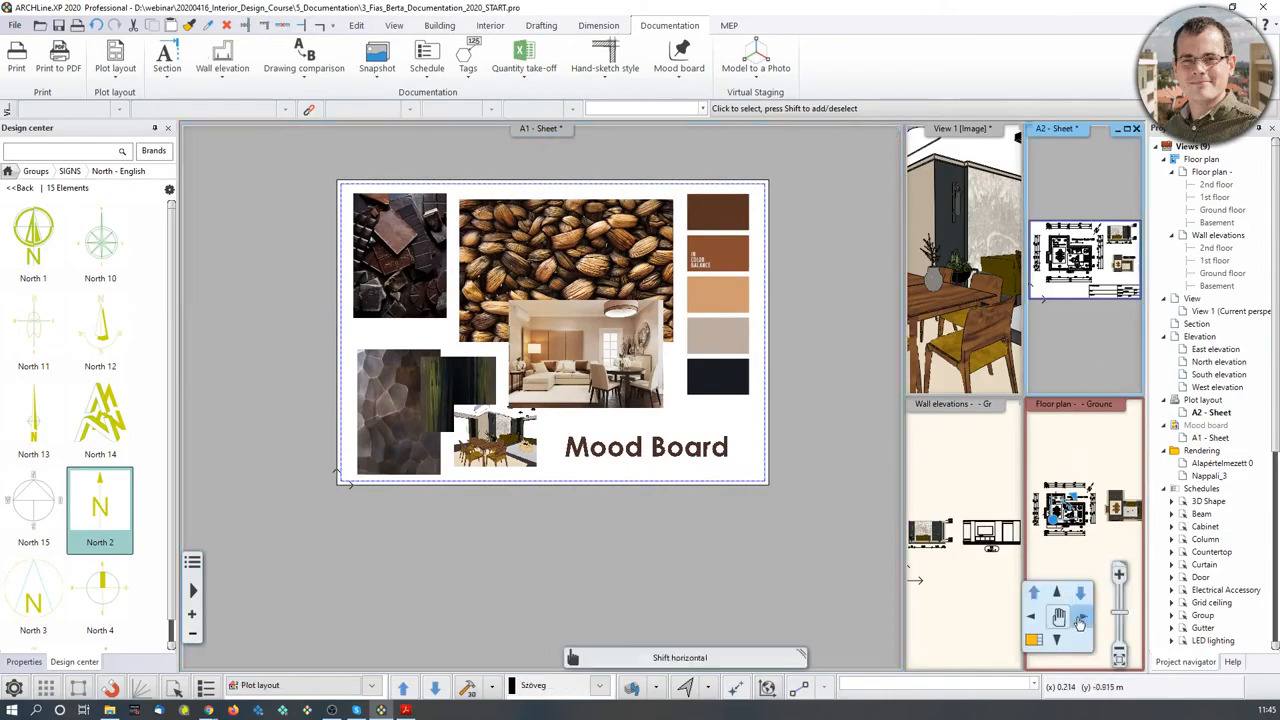
left_click(1030, 647)
middle_click_drag(846, 524, 822, 547)
scroll(717, 511, "down", 1)
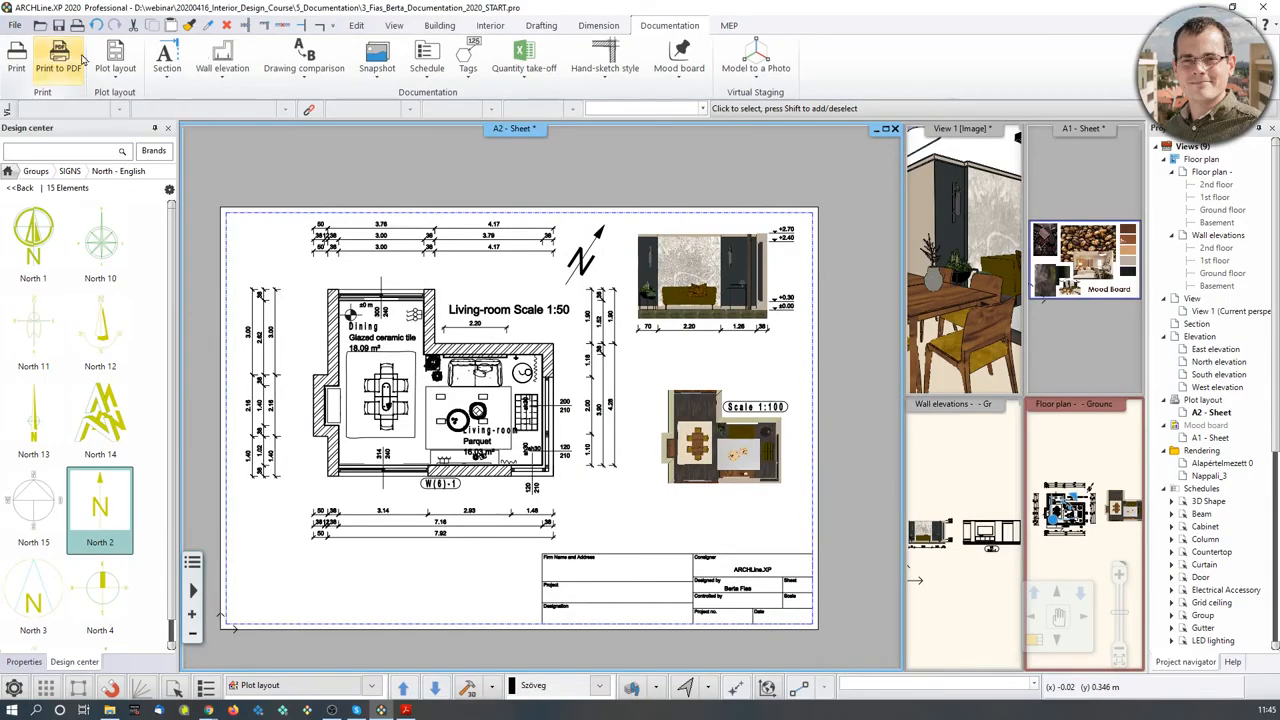
- Start Print to PDF with Layout_02.pdf as the output file
left_click(22, 27)
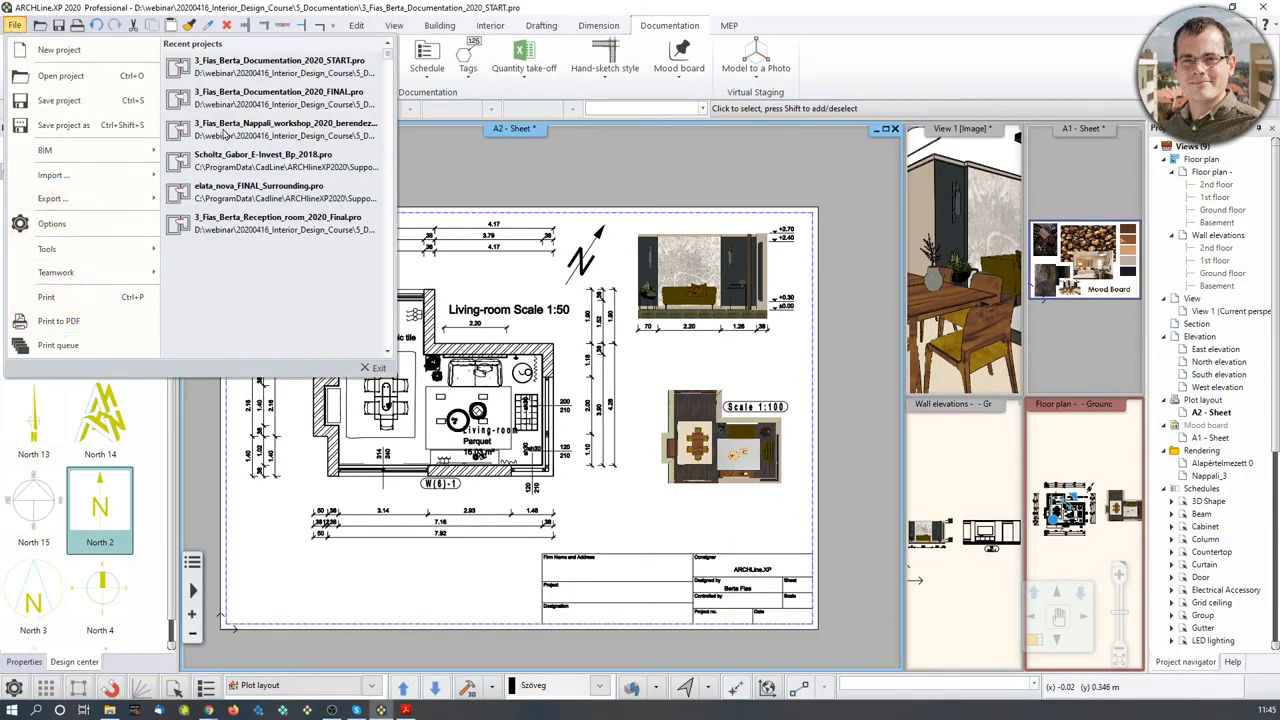
left_click(383, 7)
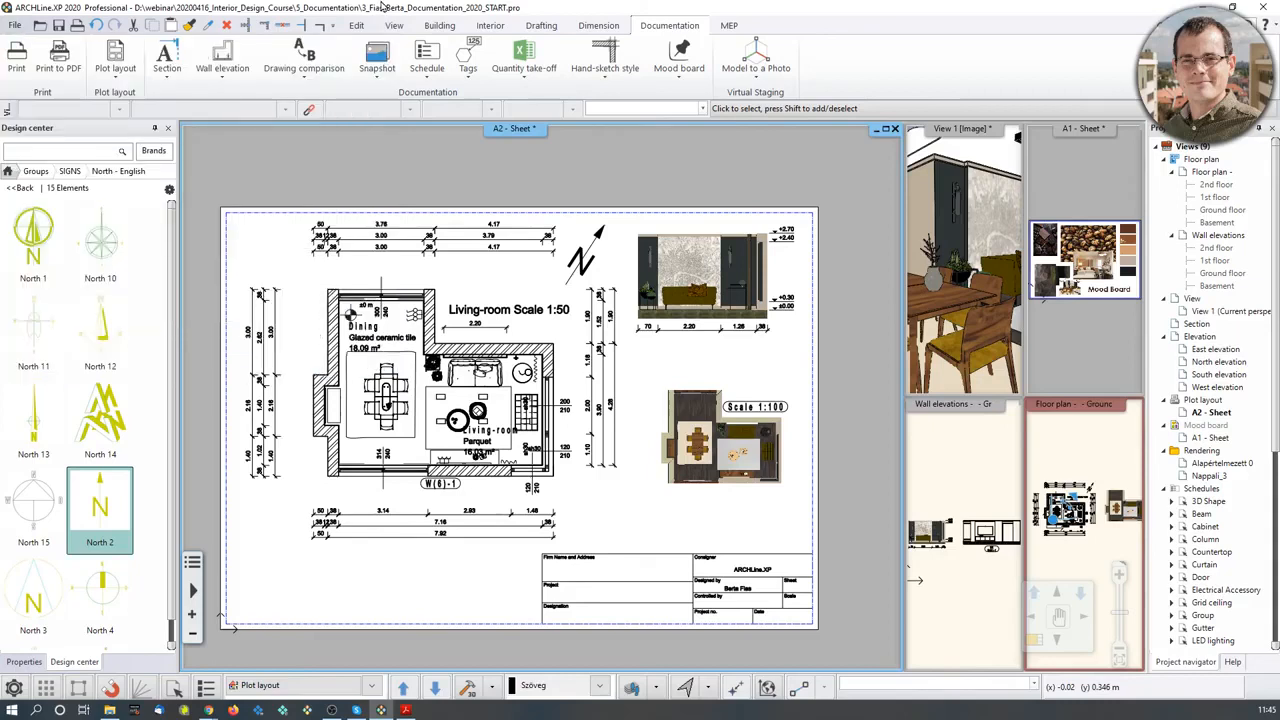
left_click(67, 58)
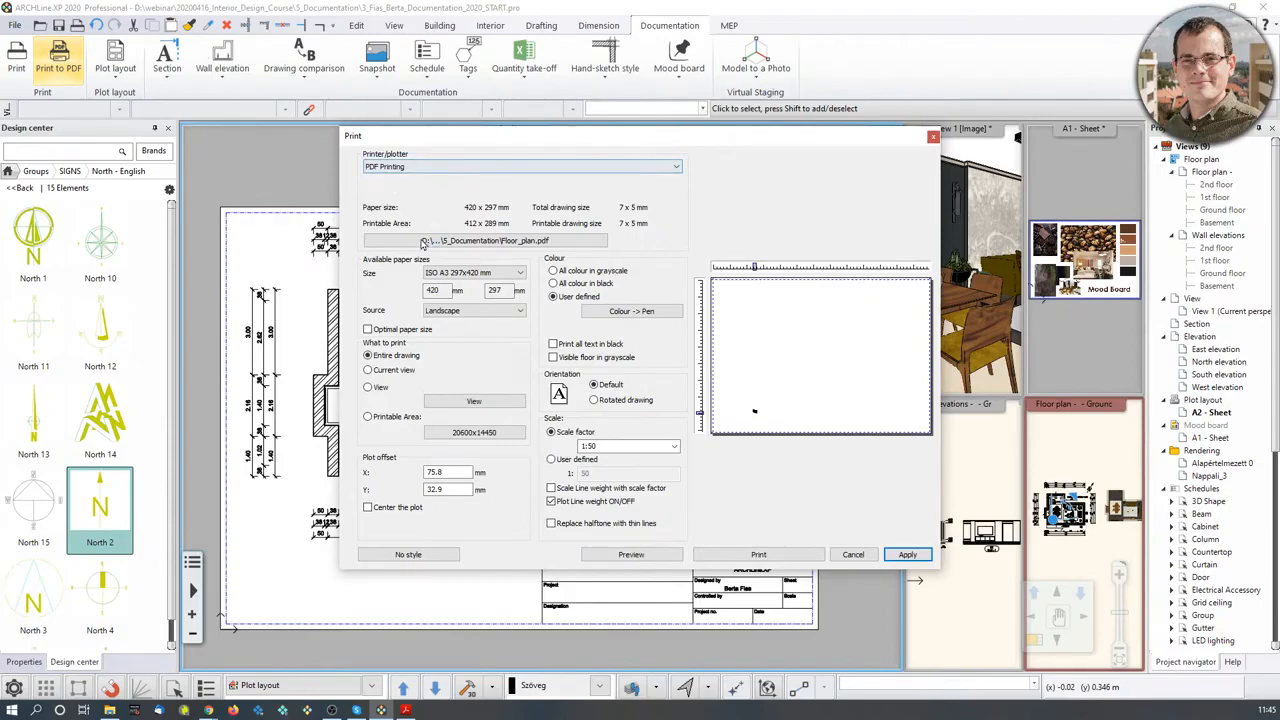
left_click(424, 242)
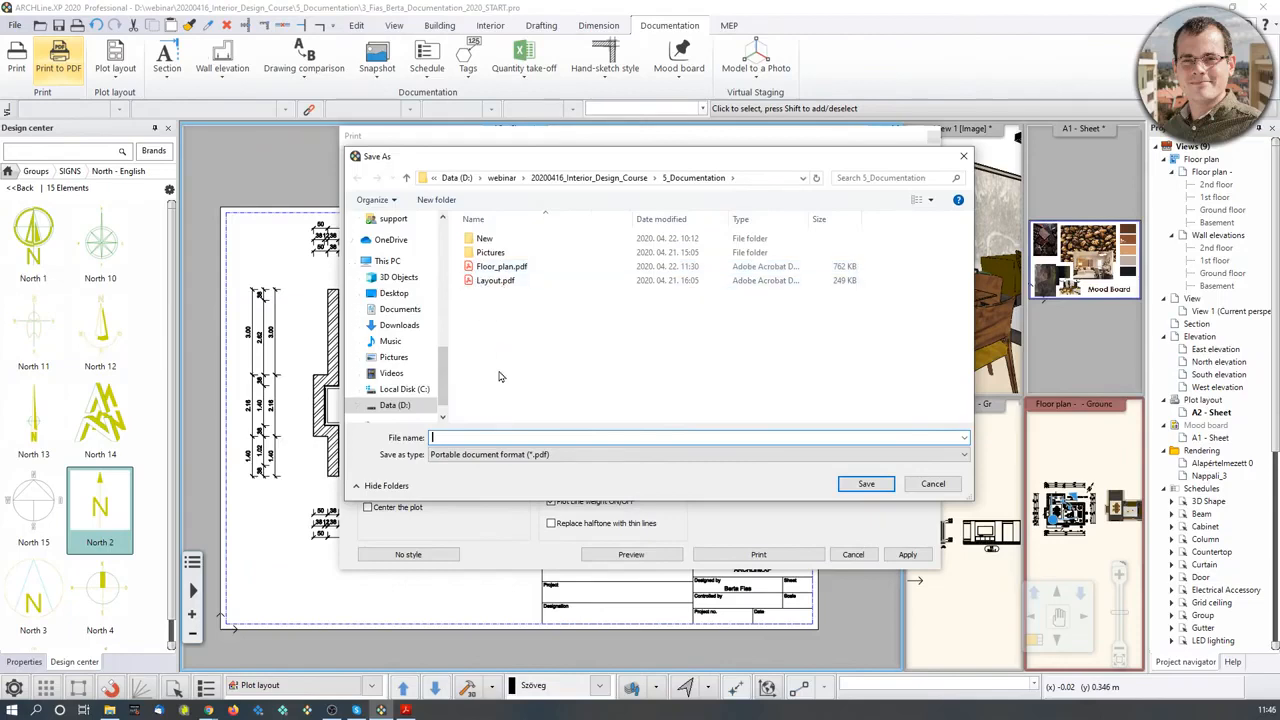
type("Layout")
key("BackSpace")
key("BackSpace")
key("BackSpace")
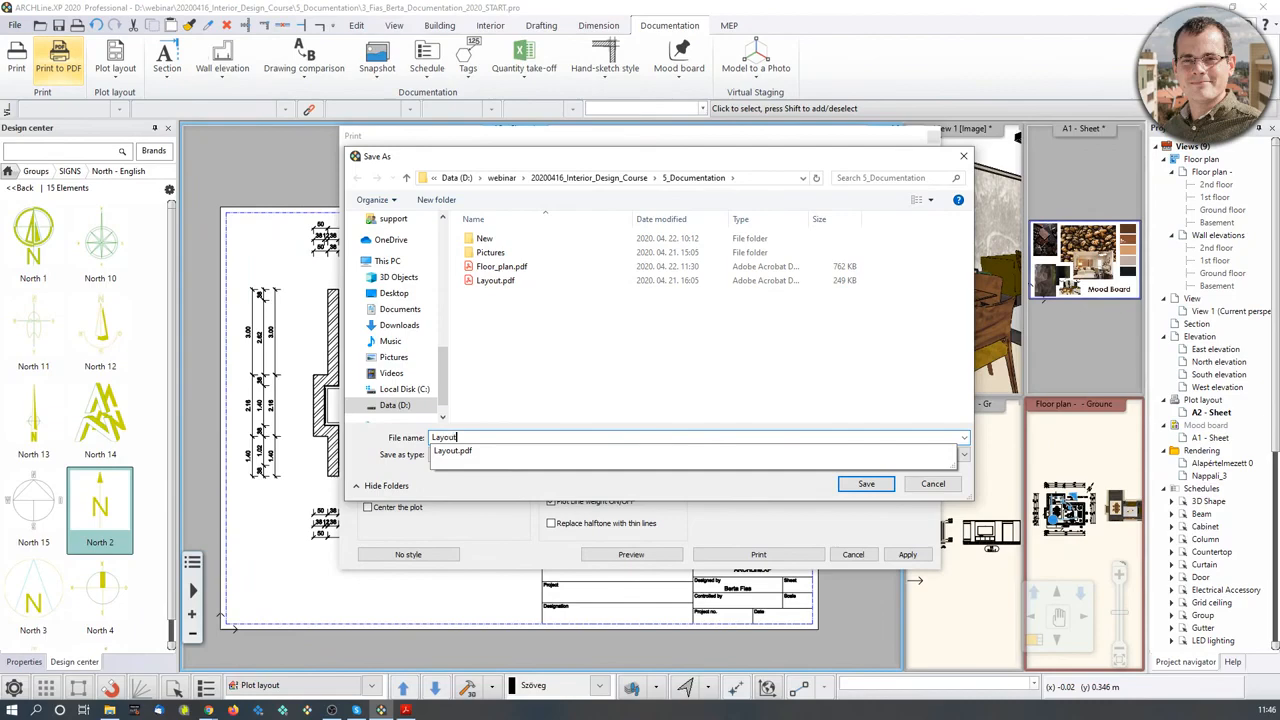
type("ut_02")
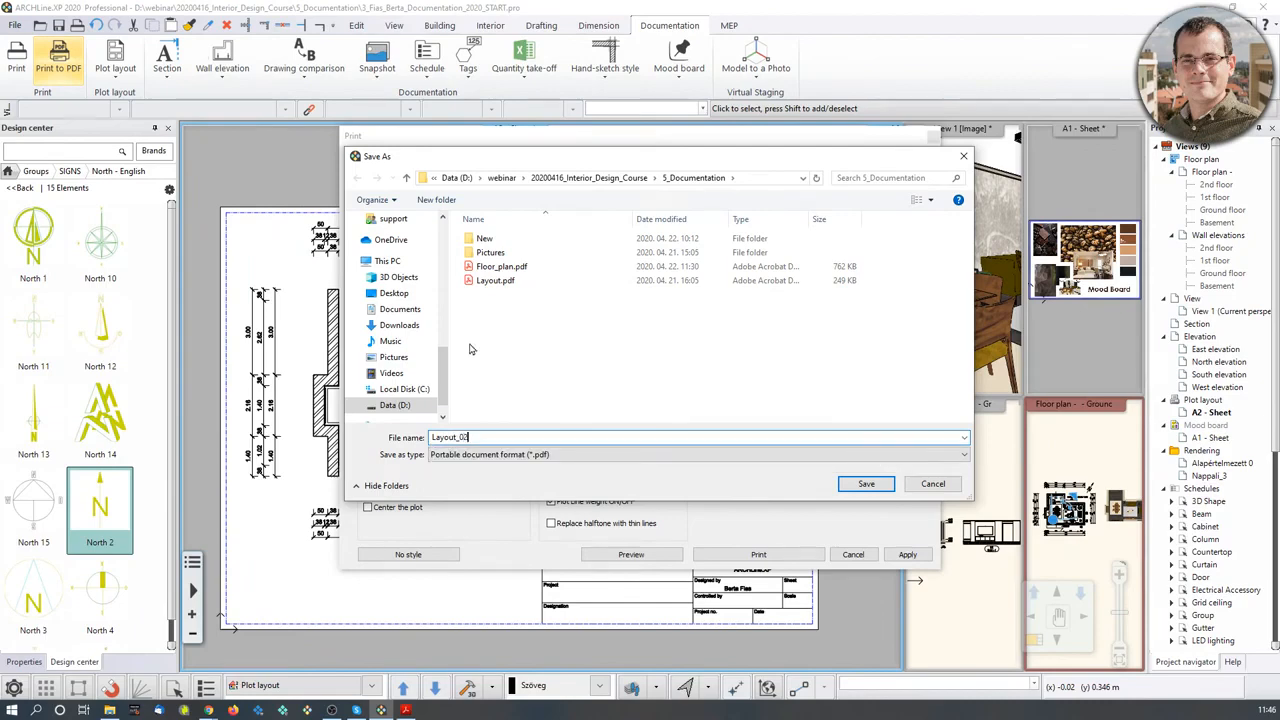
left_click(866, 484)
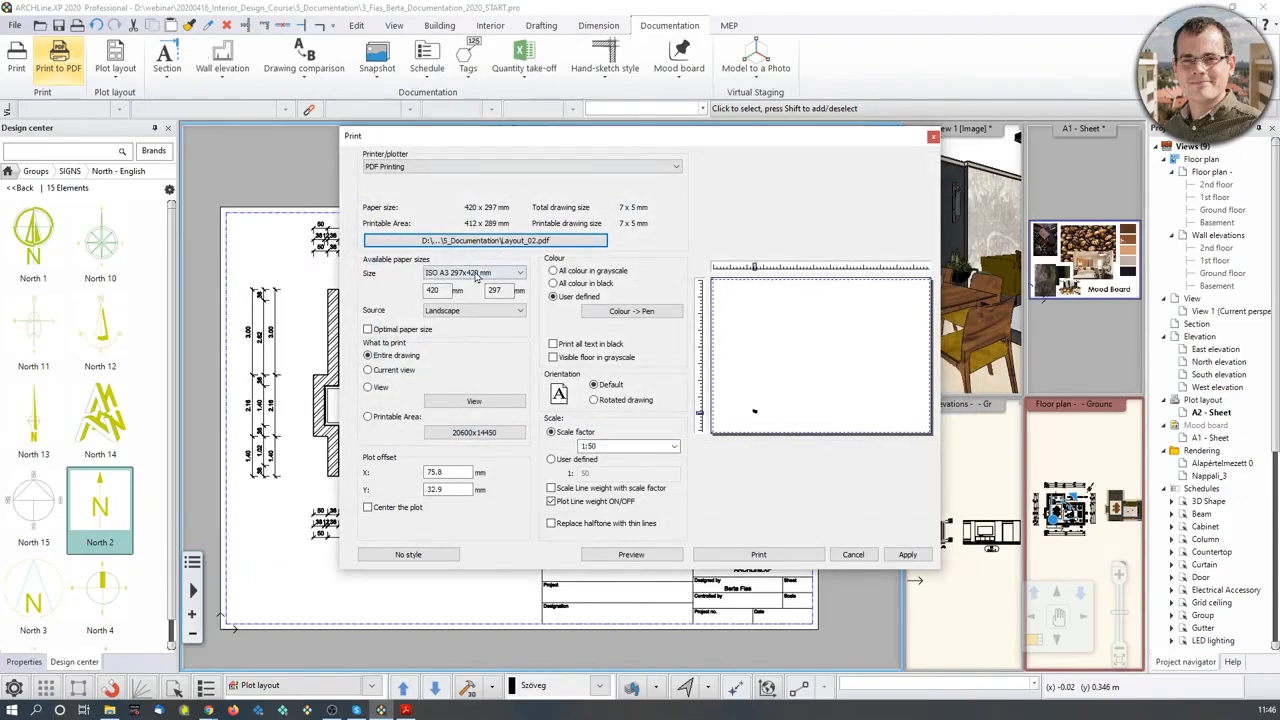
- Print on ISO A3 paper at 1:1 scale, centred on the page
left_click(518, 273)
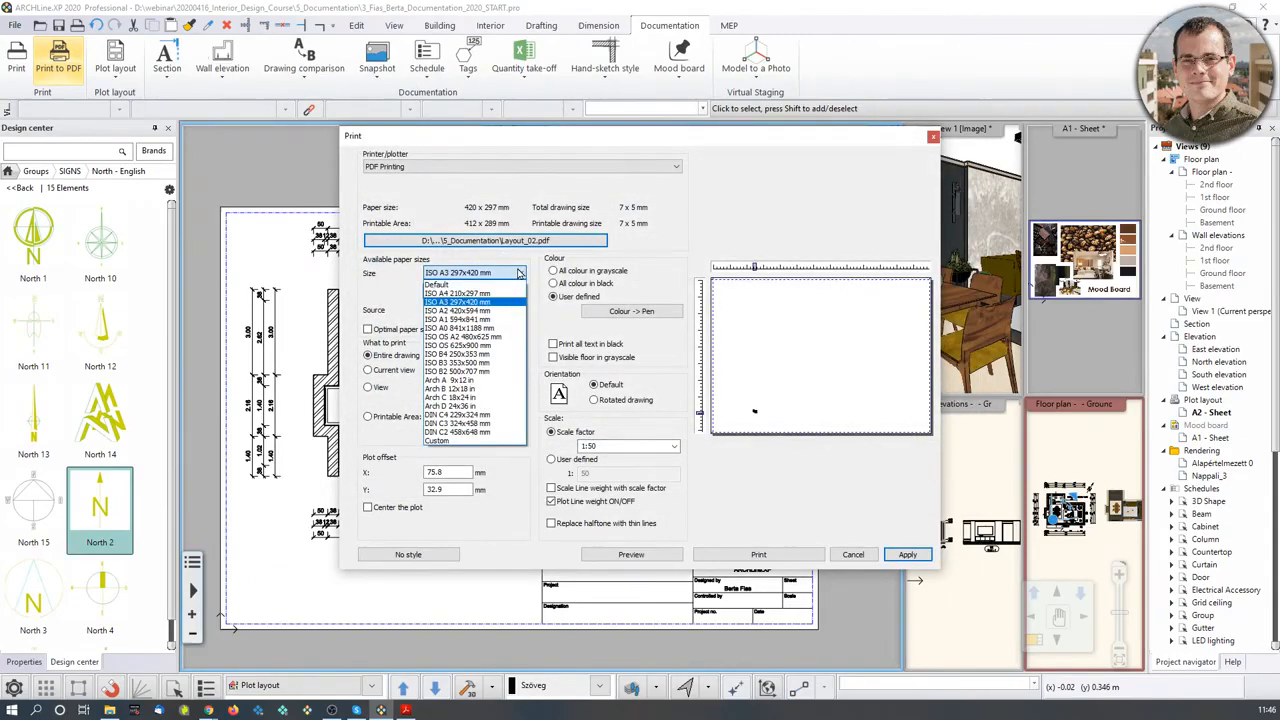
left_click(480, 302)
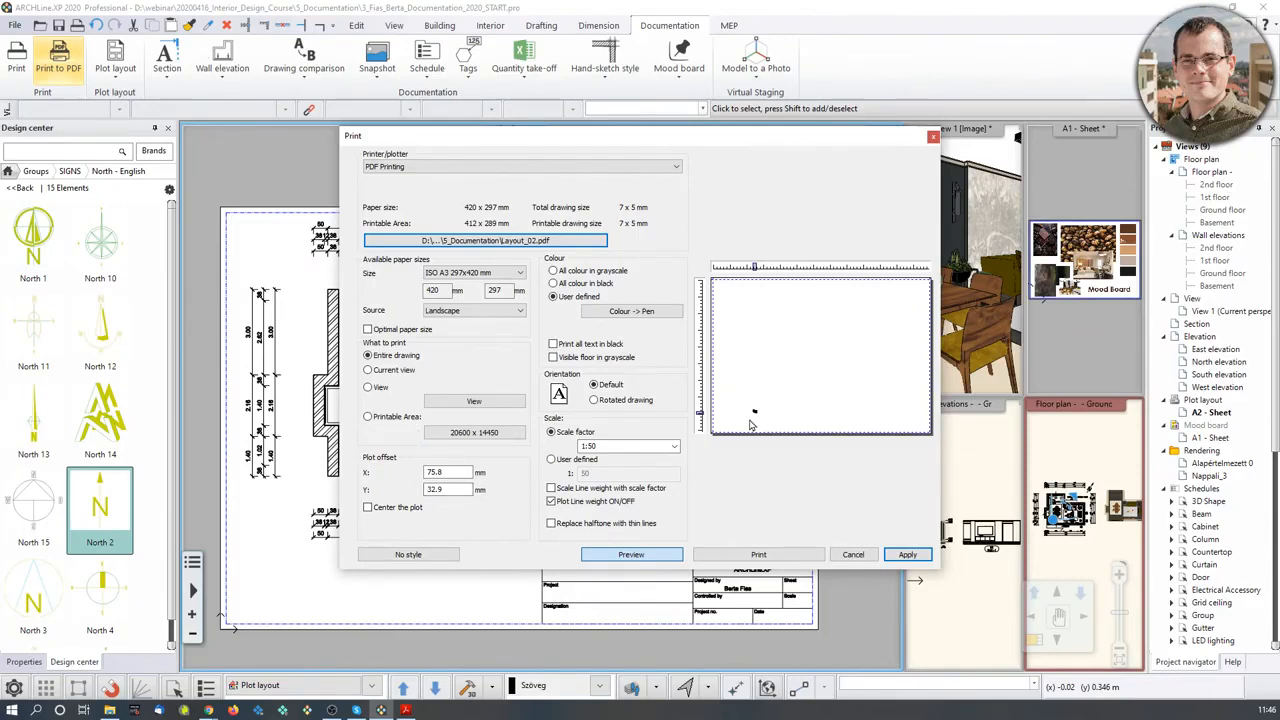
left_click(674, 447)
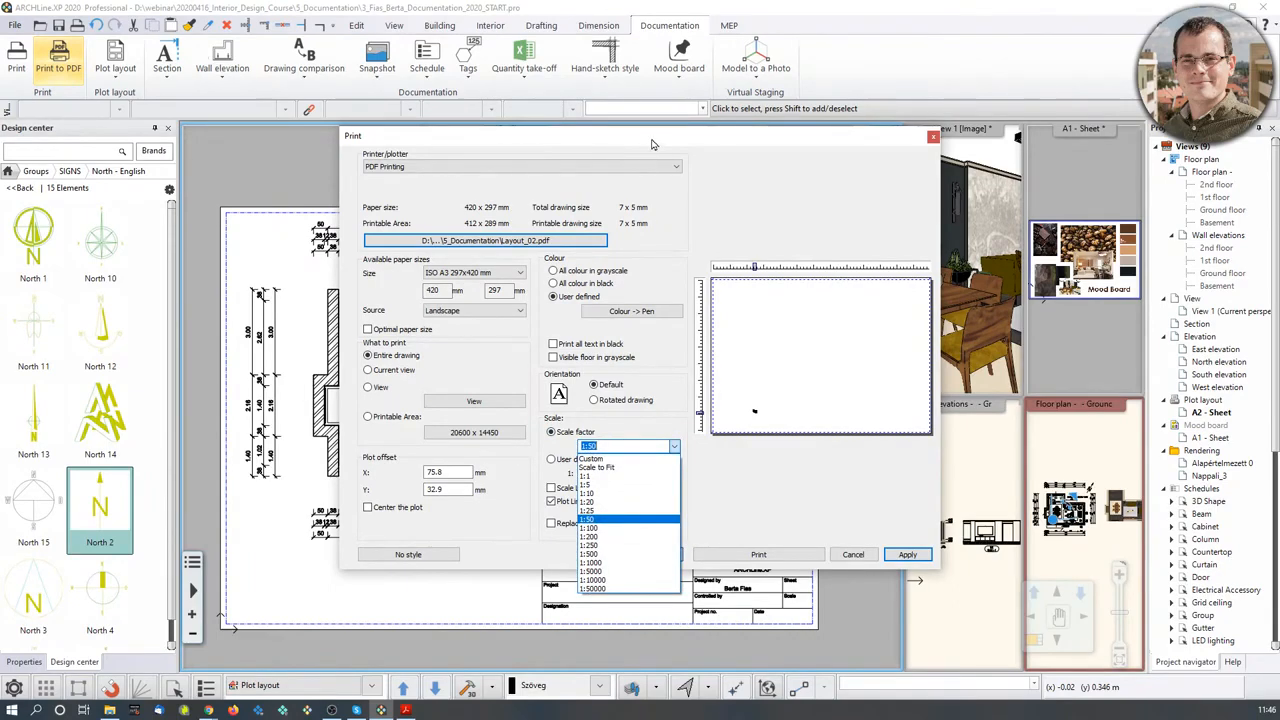
left_click(674, 447)
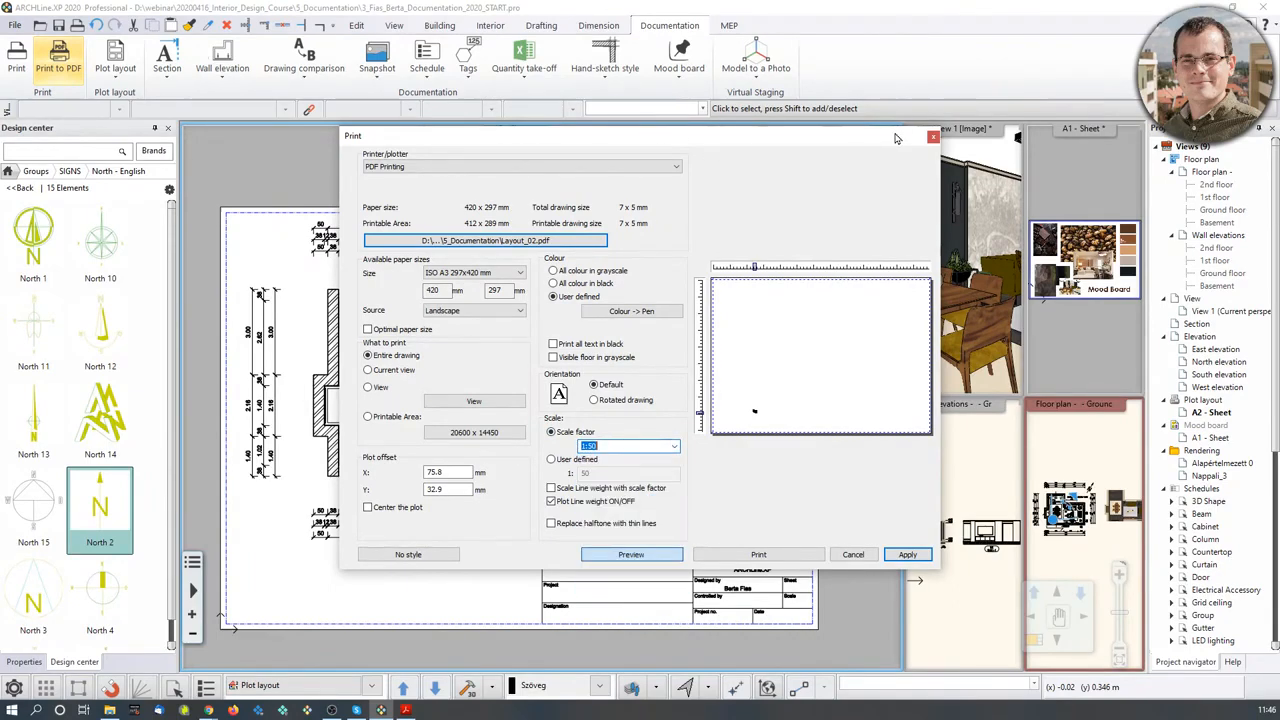
left_click(674, 447)
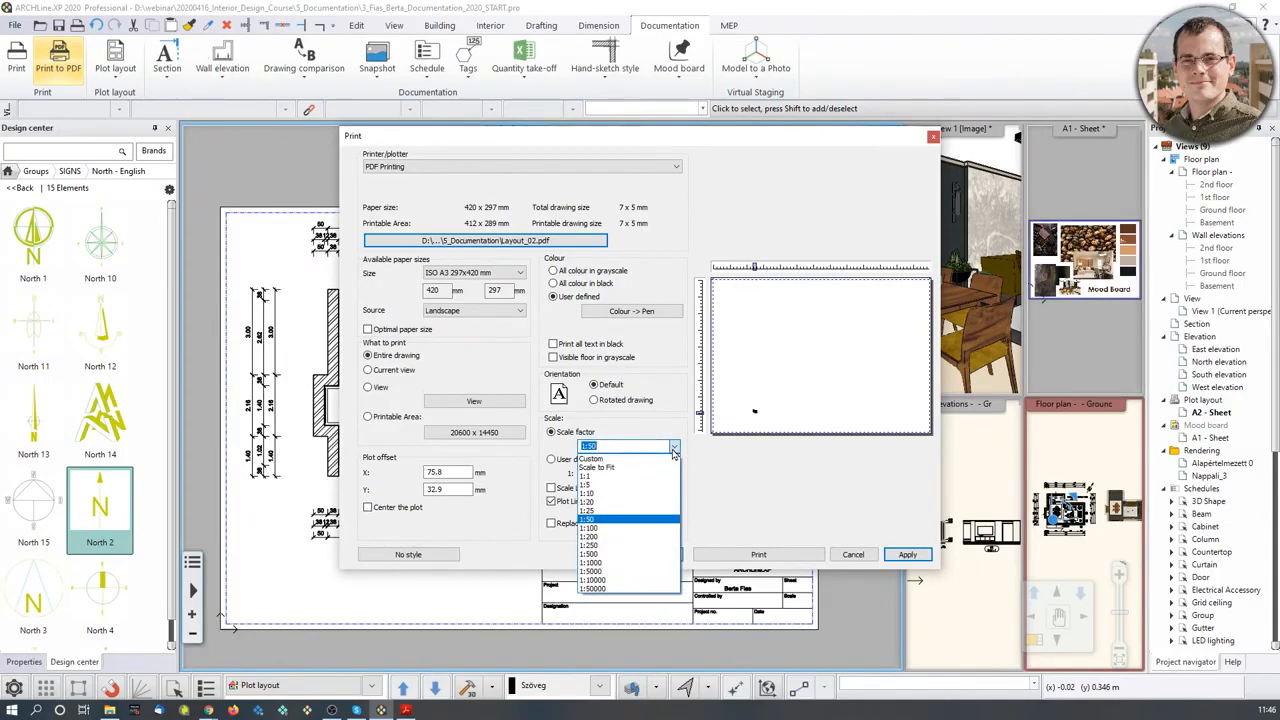
left_click(596, 477)
left_click(888, 376)
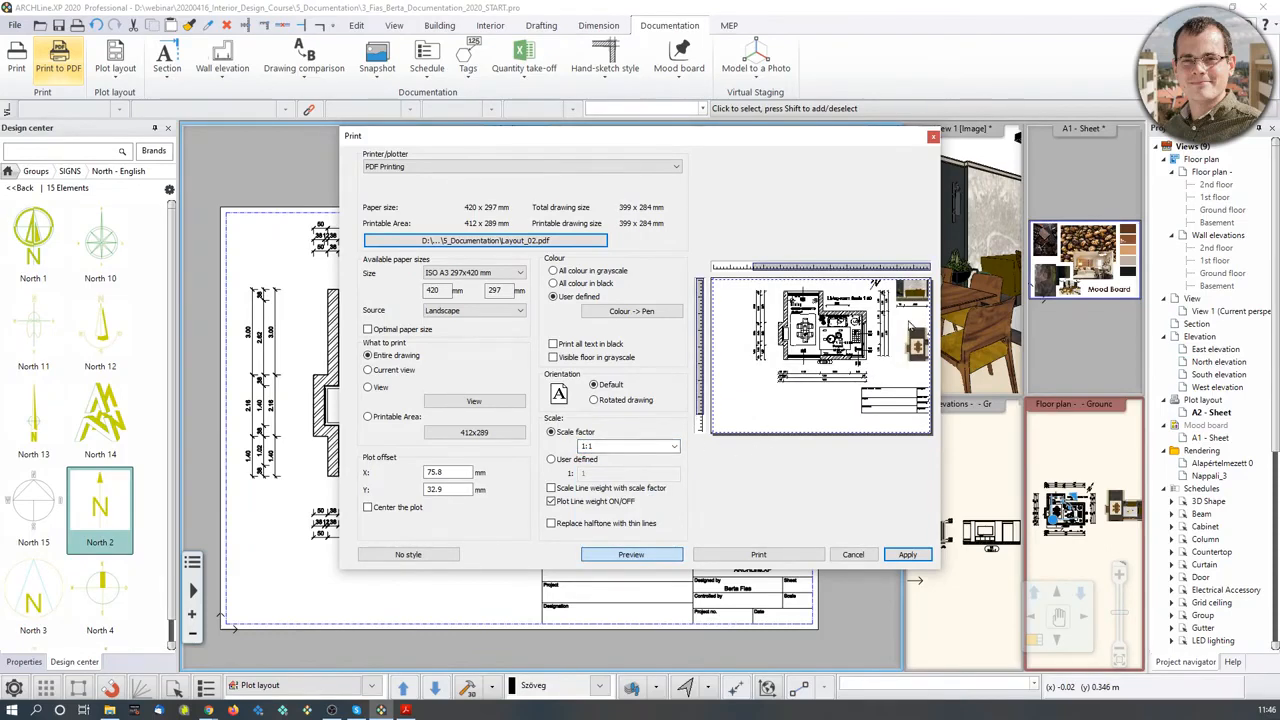
left_click(367, 508)
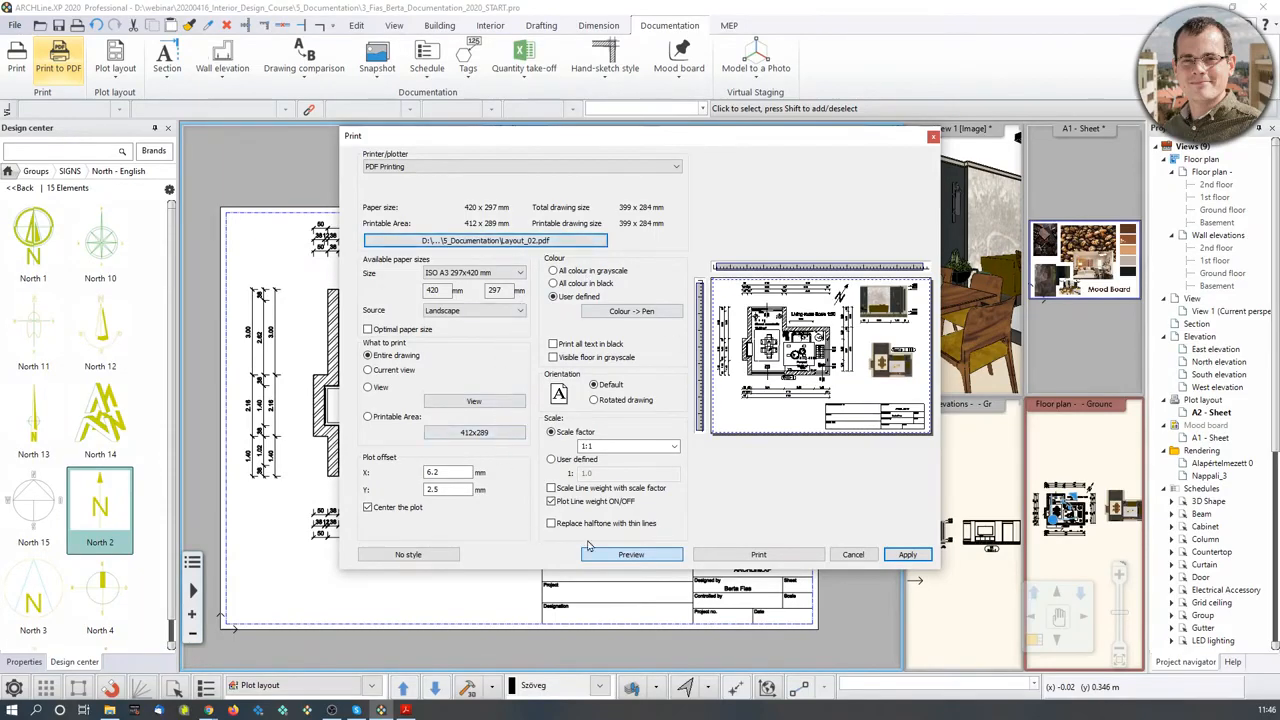
left_click(777, 559)
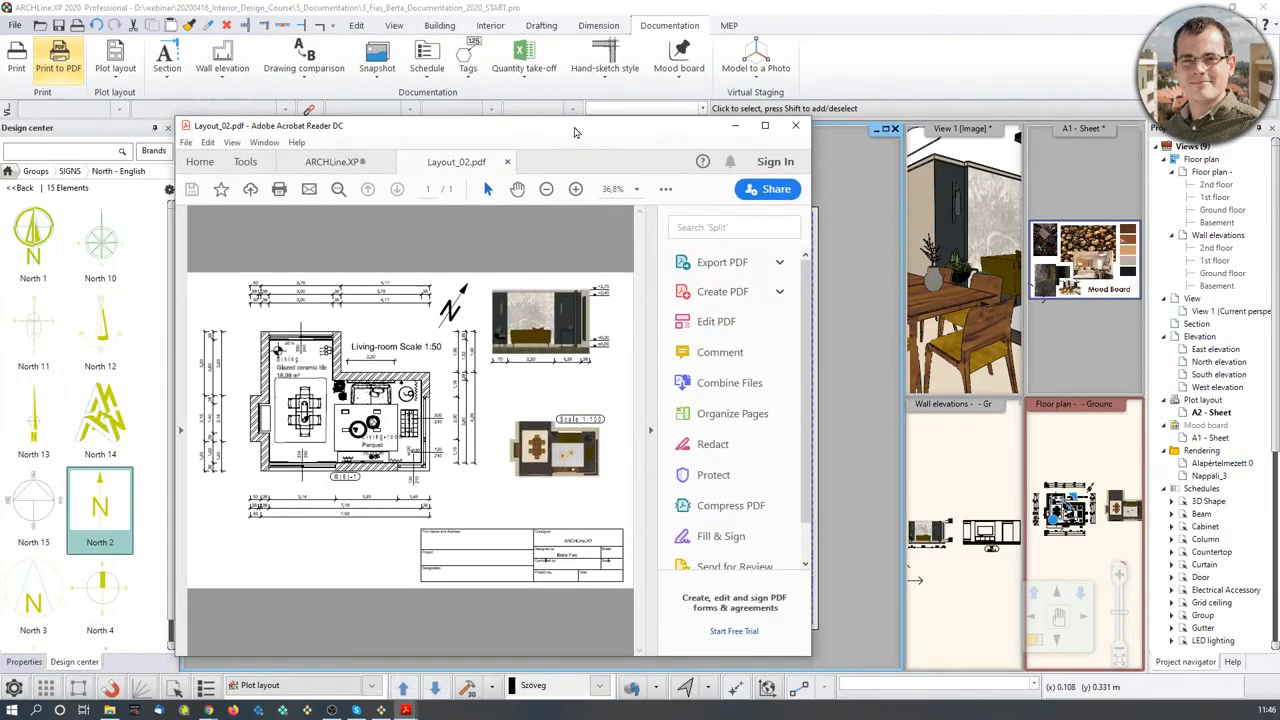
- Maximize Layout_02.pdf in Acrobat, zoom in and out to check it, then minimize
double_click(573, 131)
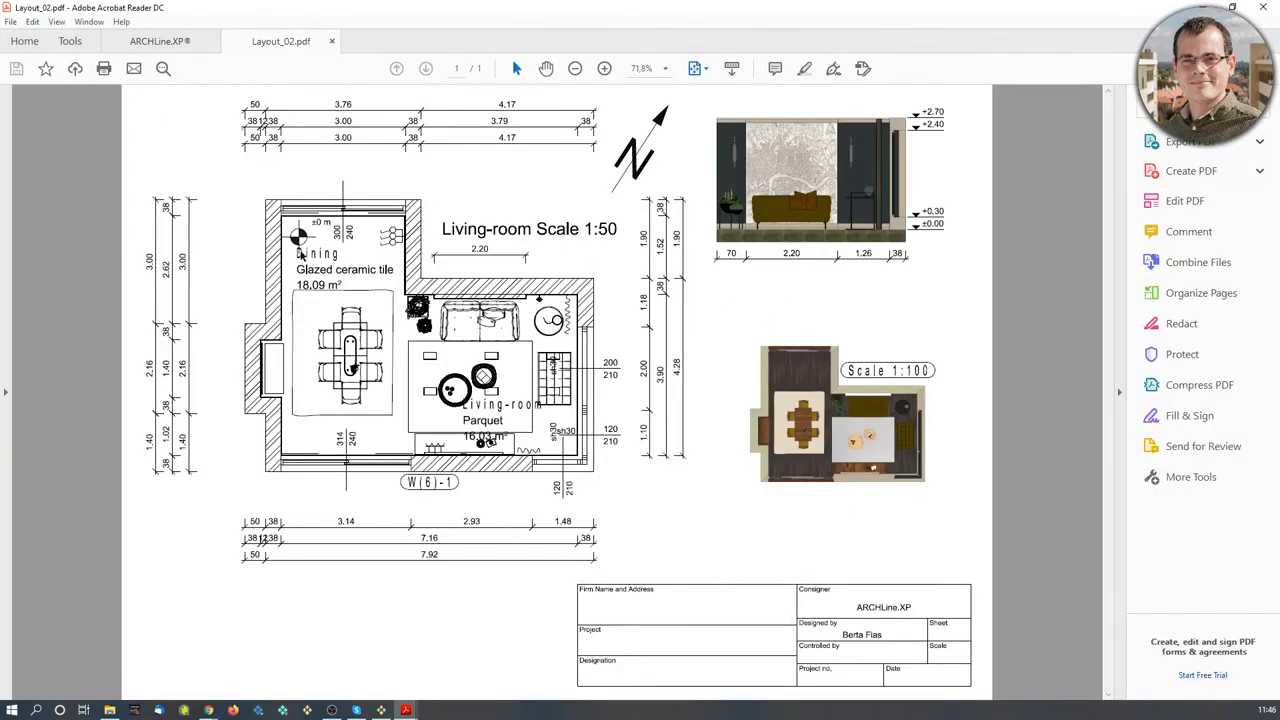
left_click(604, 68)
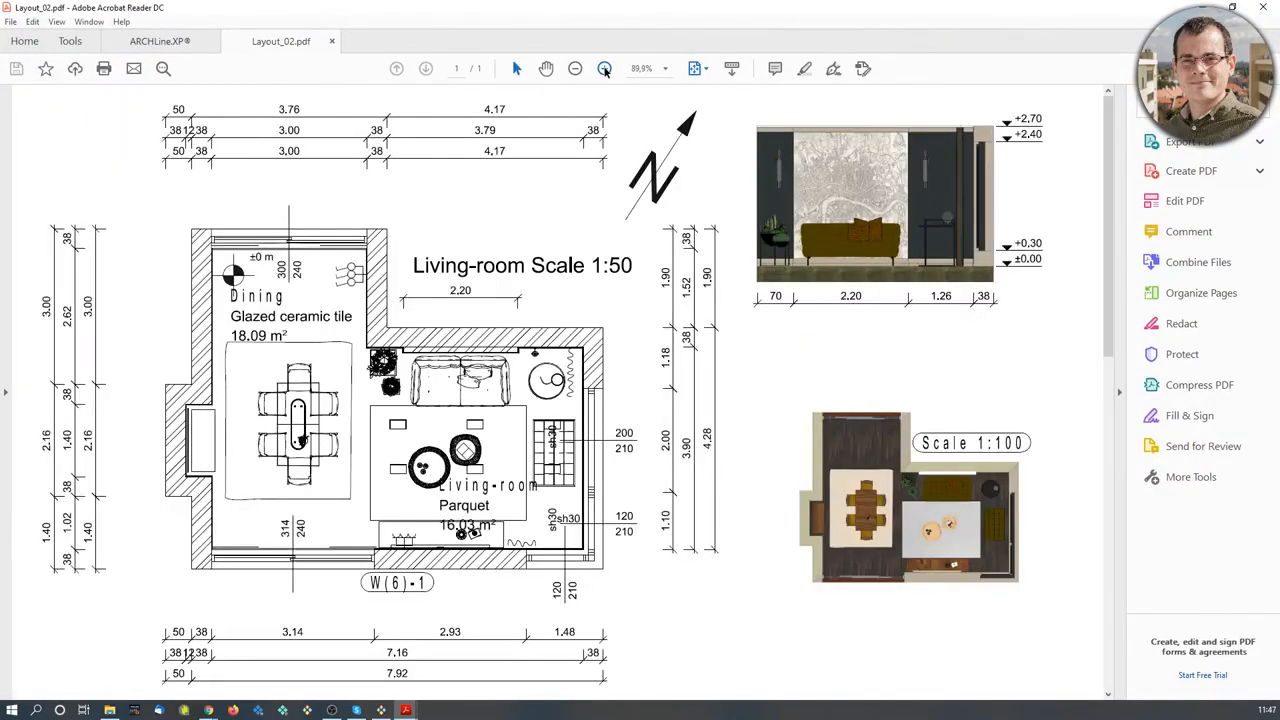
left_click(575, 68)
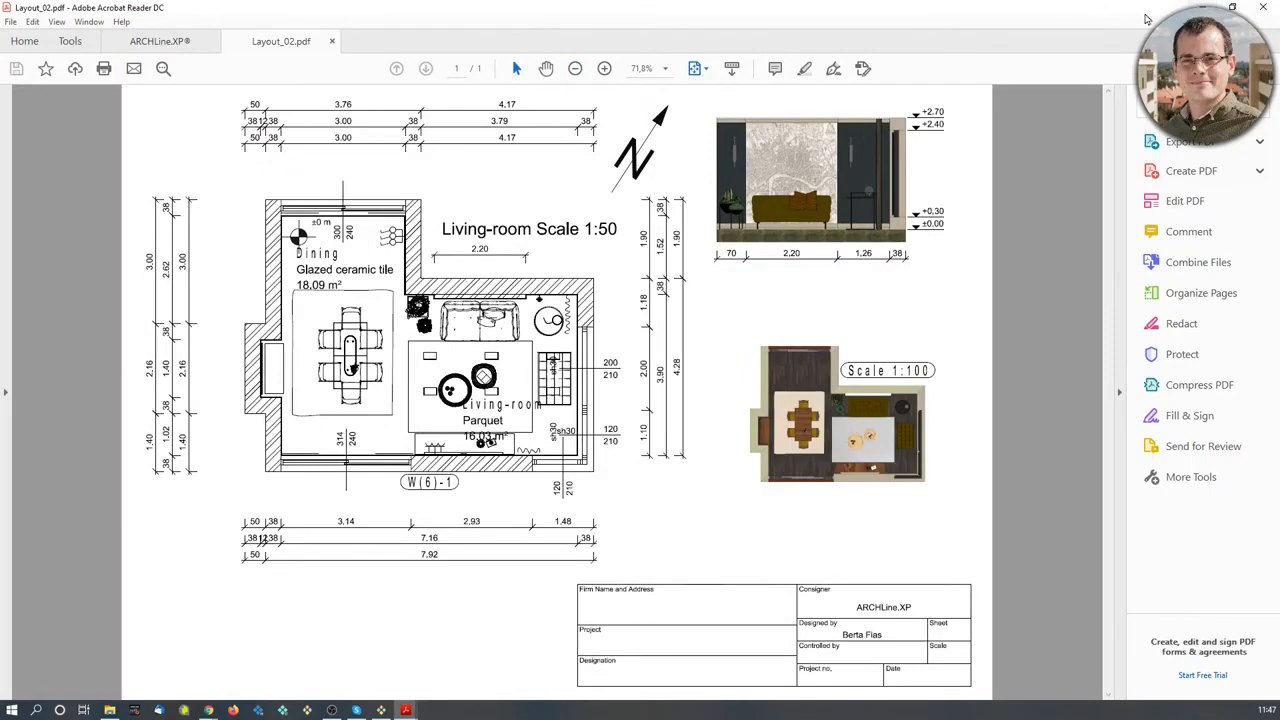
left_click(1202, 7)
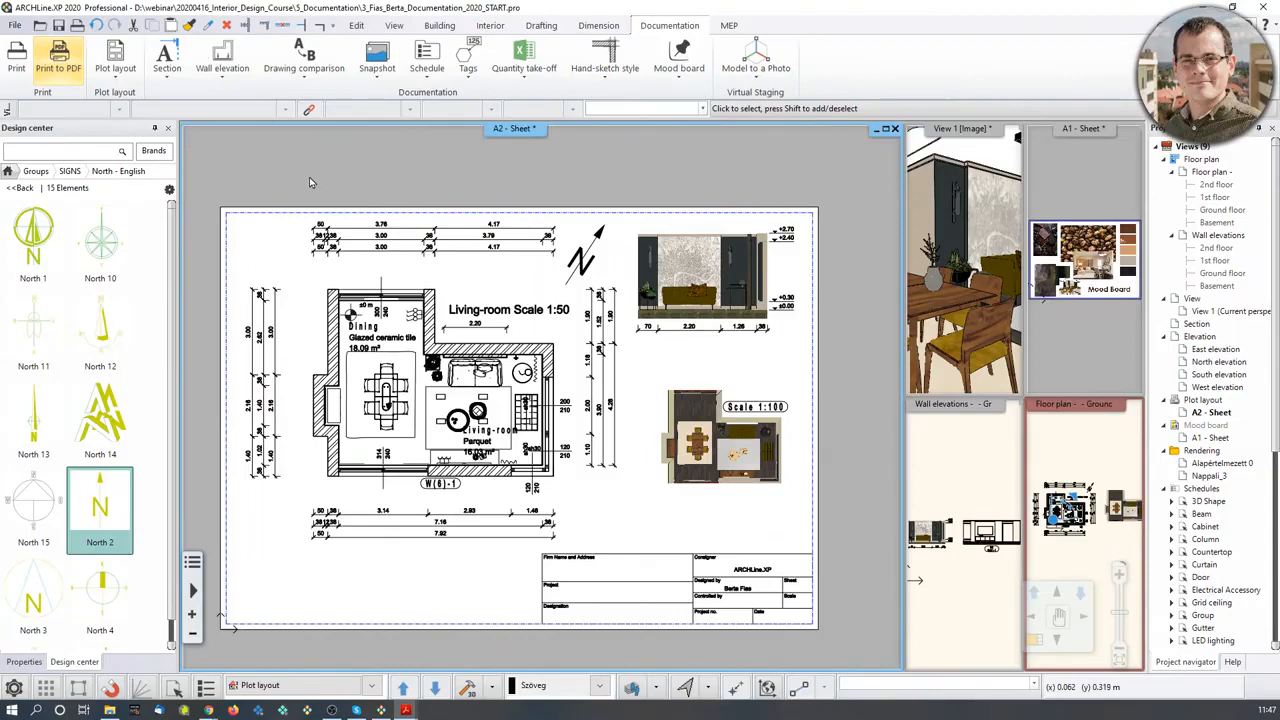
- Swap the floor plan briefly into the main view, then bring the A2 - Sheet back in front
left_click(15, 25)
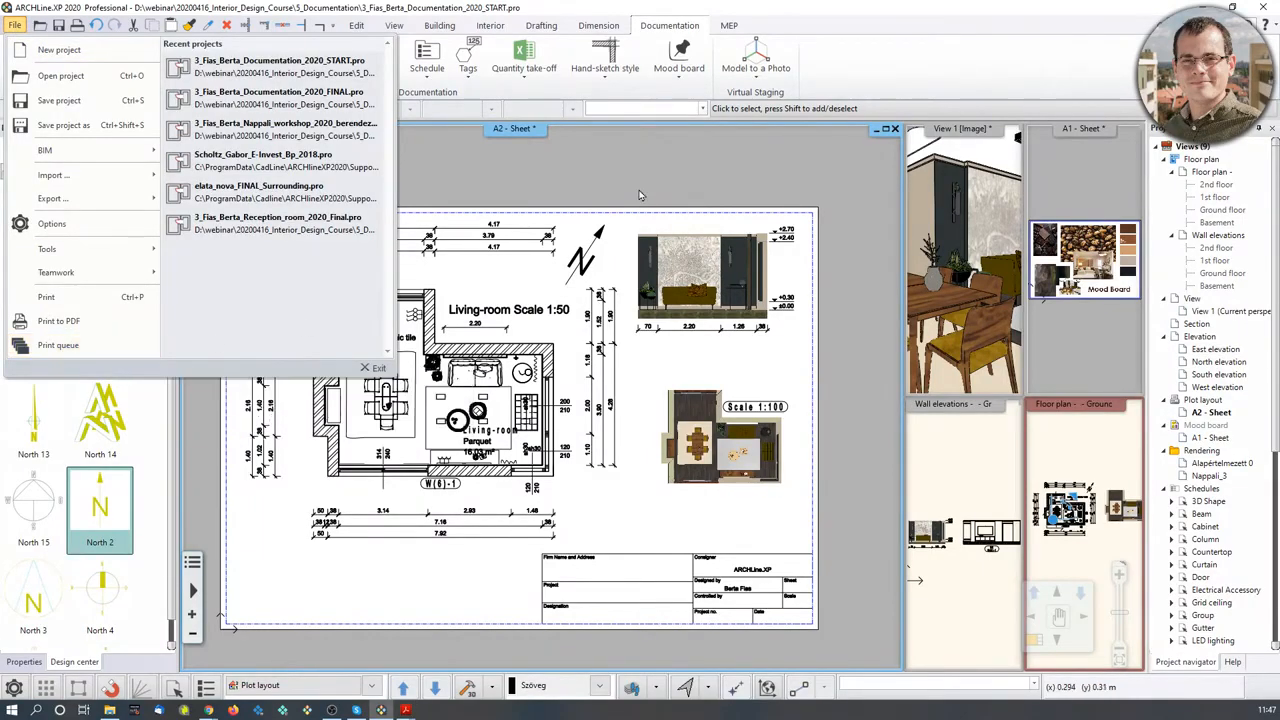
middle_click_drag(638, 191, 648, 197)
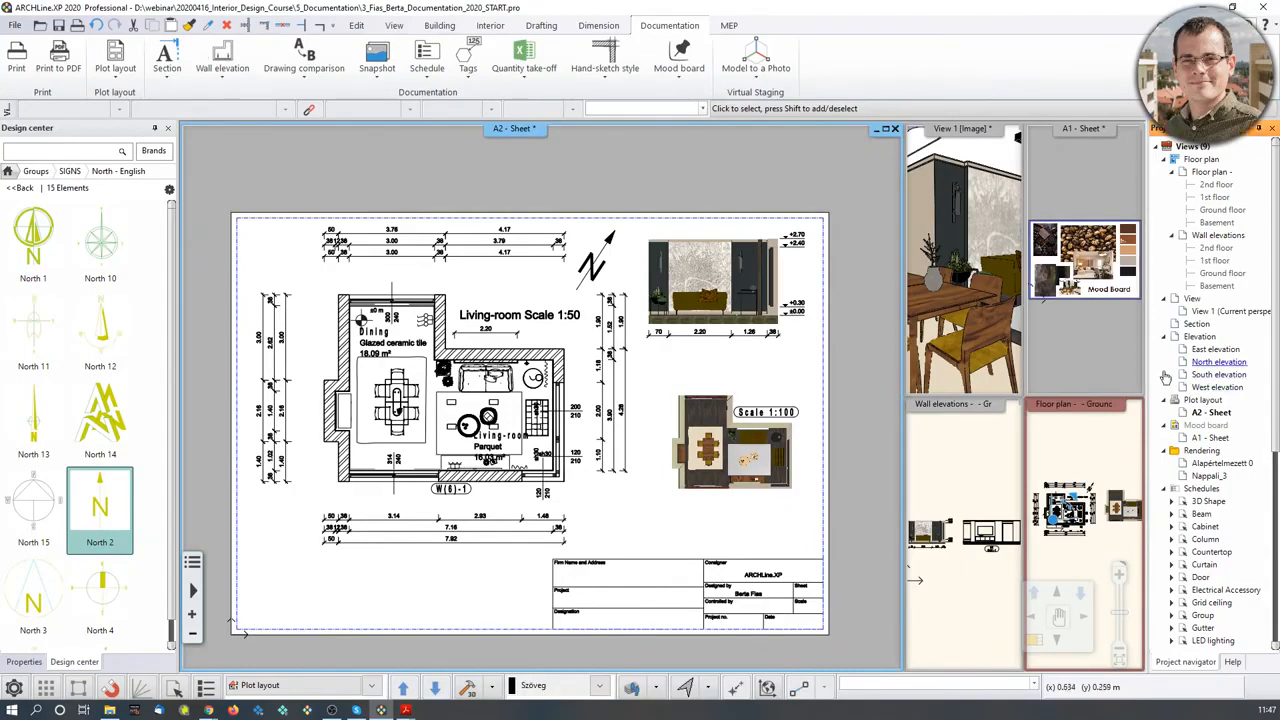
left_click(1092, 480)
scroll(1091, 482, "up", 3)
scroll(1092, 500, "up", 1)
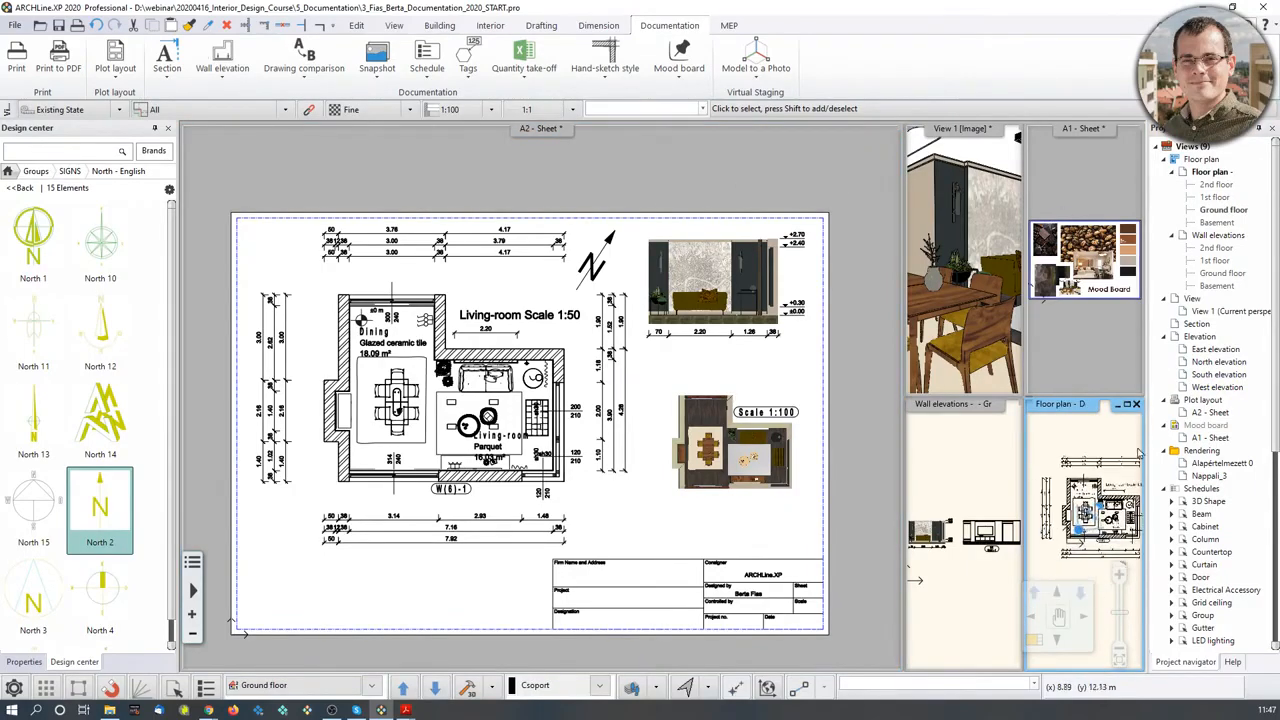
left_click(1034, 640)
middle_click_drag(424, 361, 515, 362)
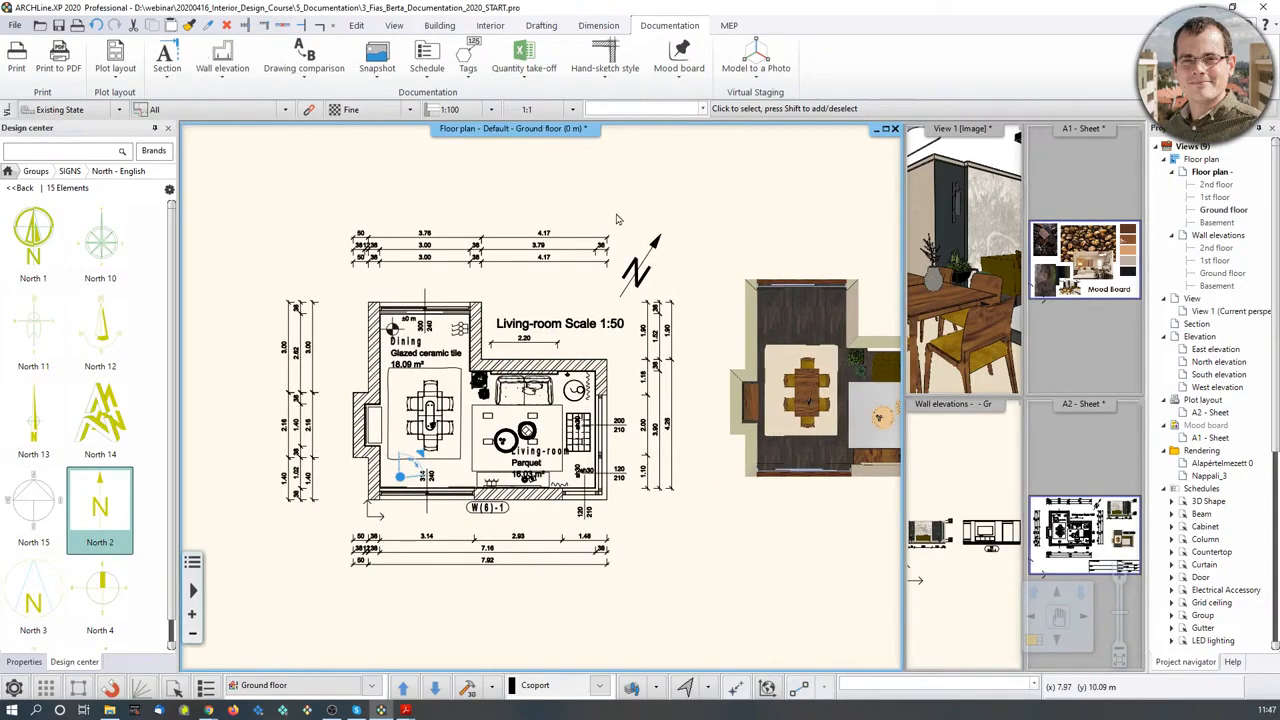
middle_click_drag(850, 309, 642, 324)
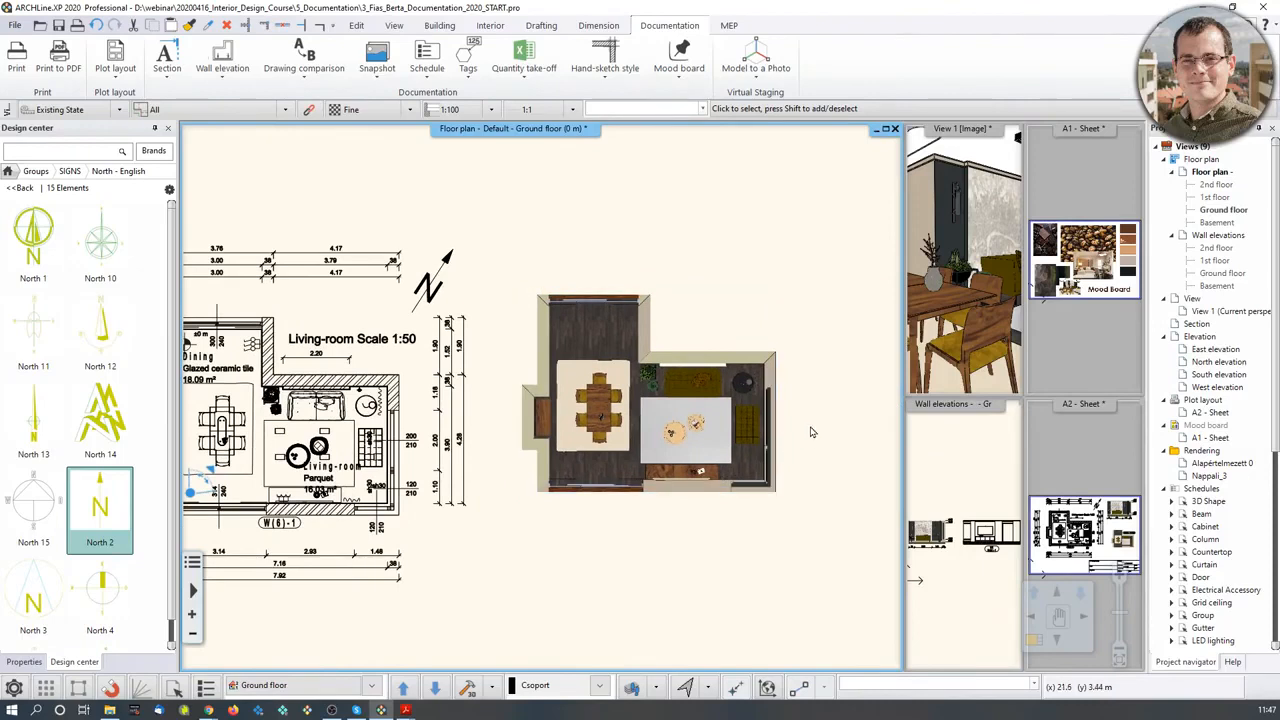
left_click(980, 450)
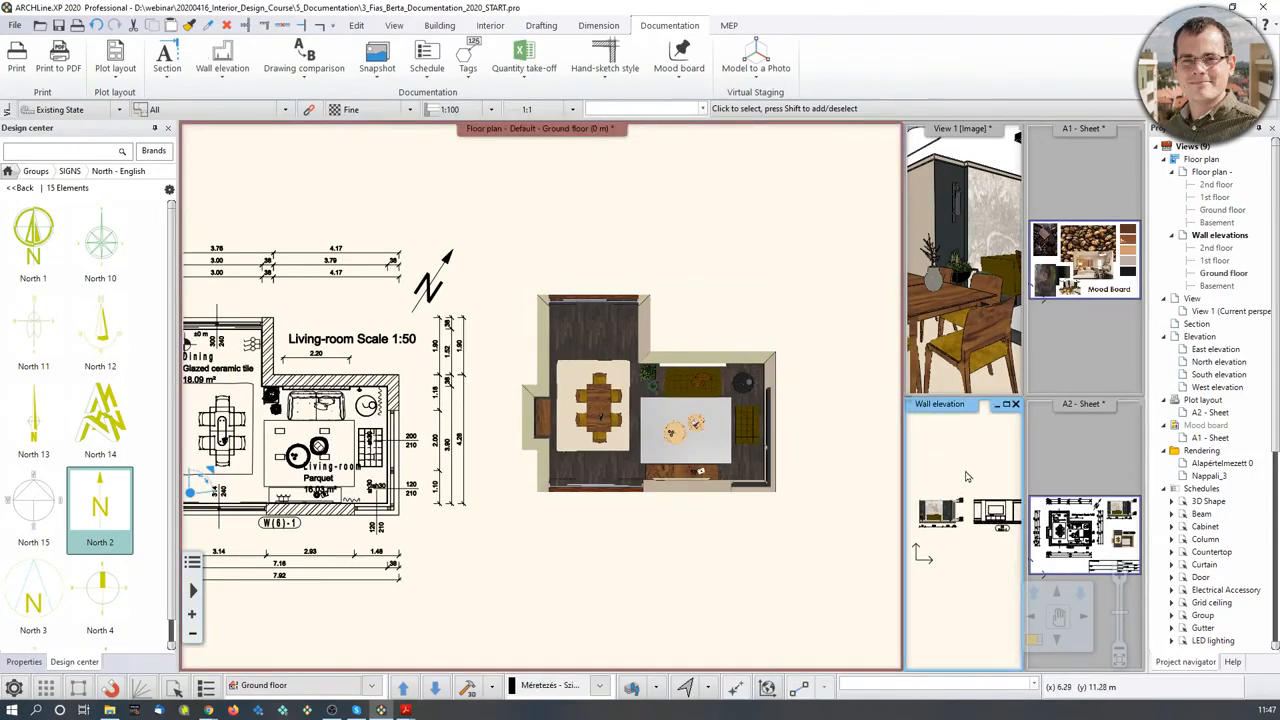
double_click(1095, 452)
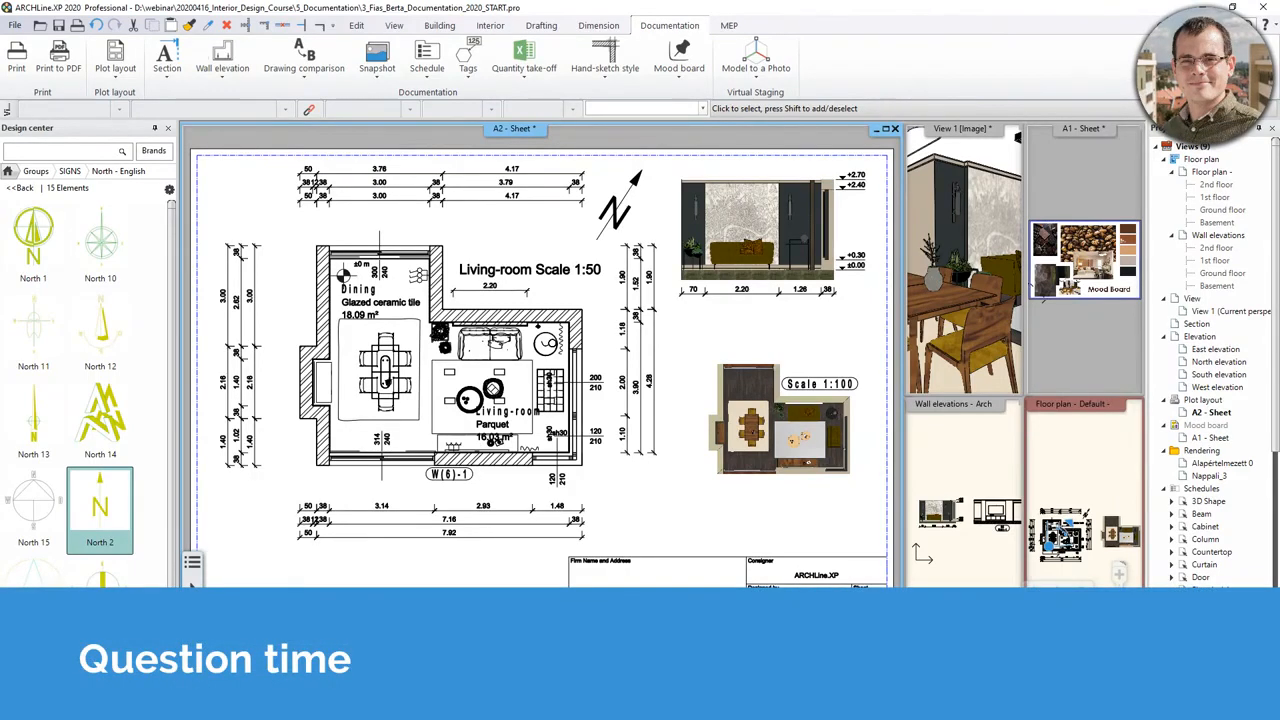
- On the A1 mood board sheet, start Cut image with polygon INSIDE on the chocolate image
left_click(1051, 339)
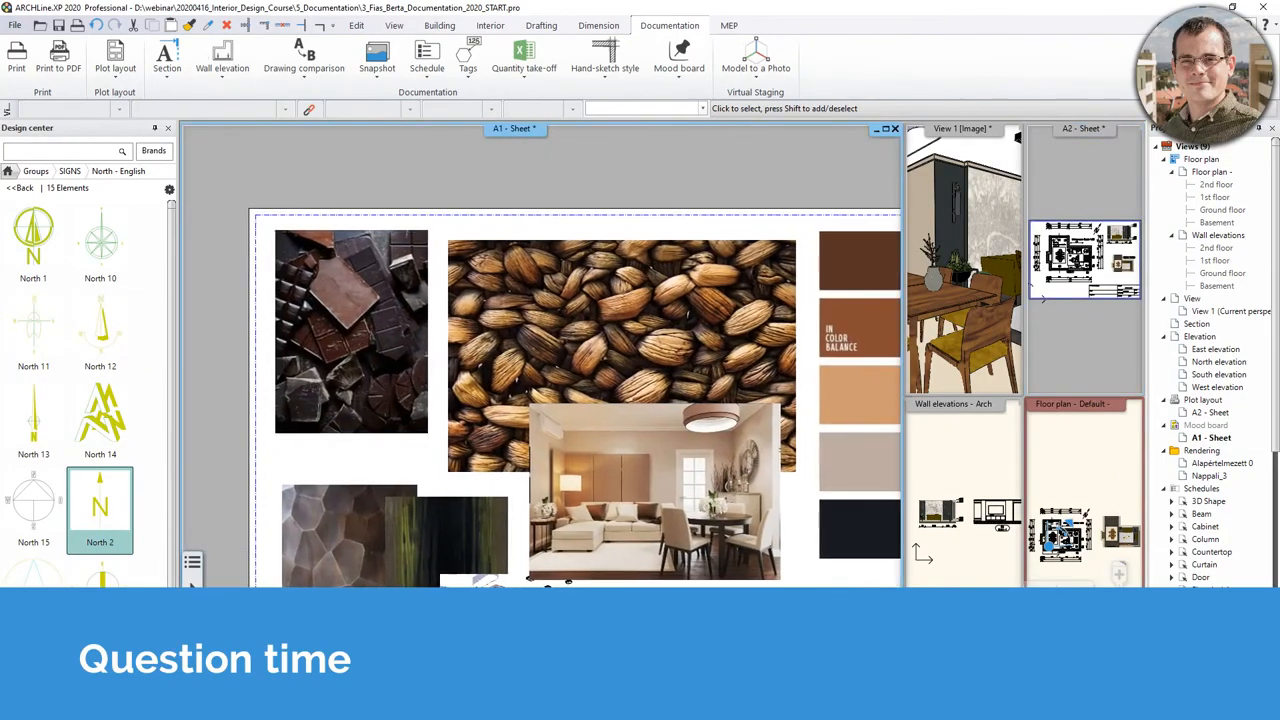
left_click(377, 346)
left_click(396, 462)
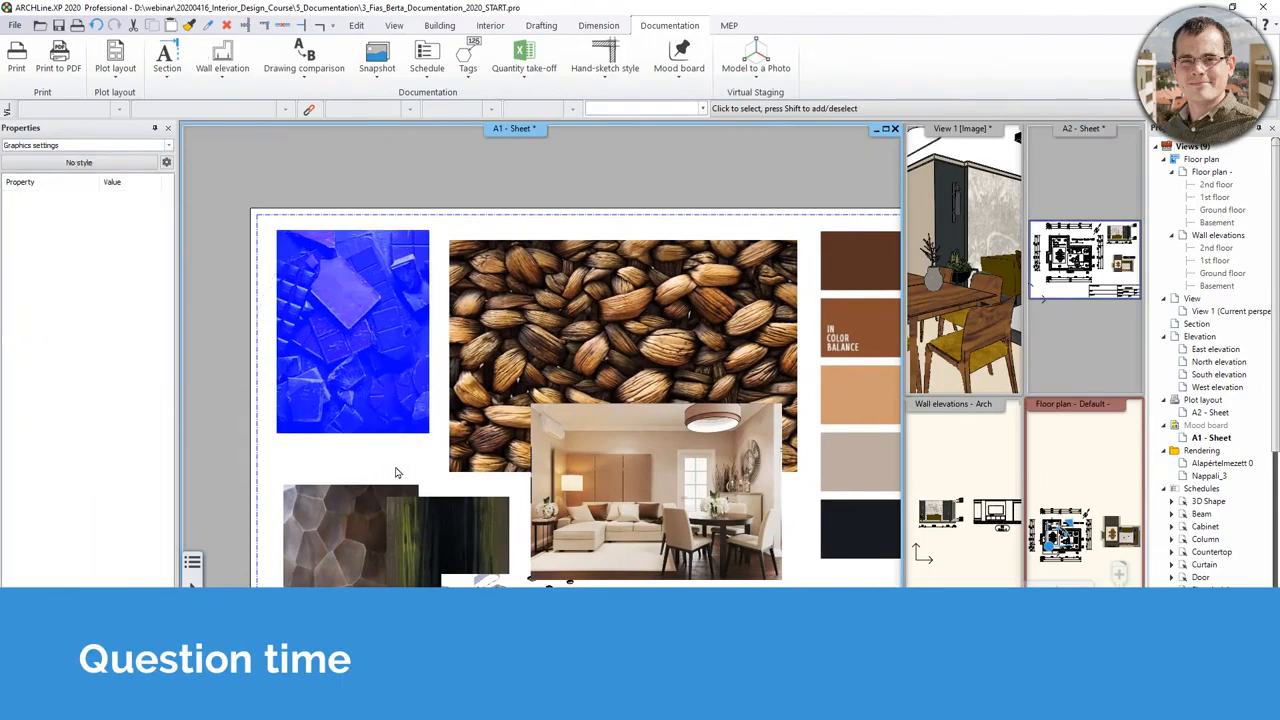
mouse_move(490, 330)
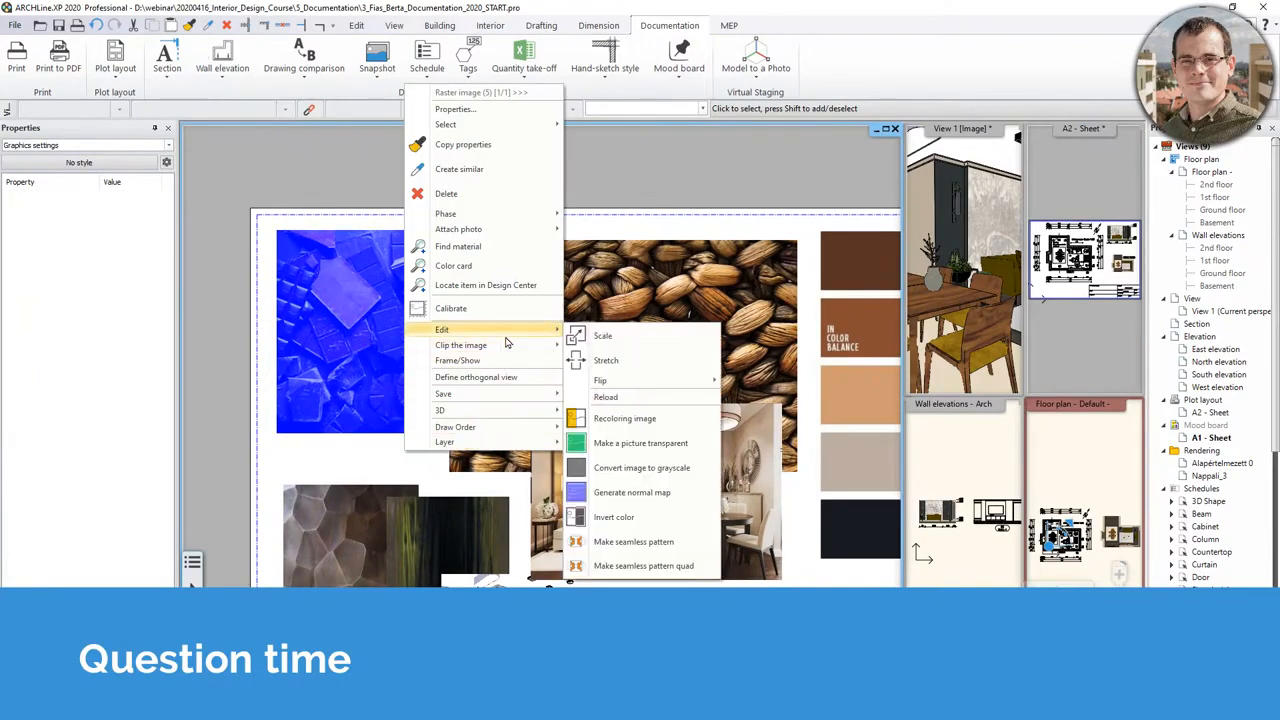
mouse_move(506, 350)
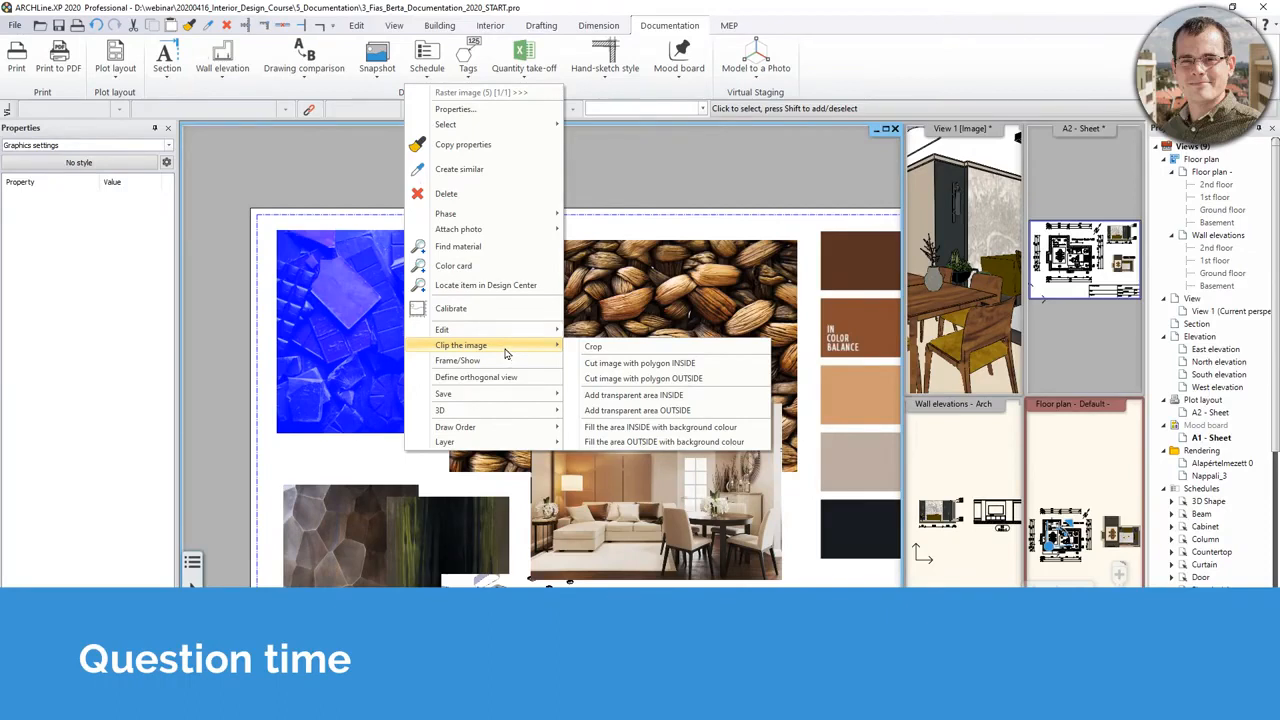
left_click(618, 363)
- Begin a circular clip outline with two nodes, then cancel and leave the clipping editor uncut
left_click(111, 53)
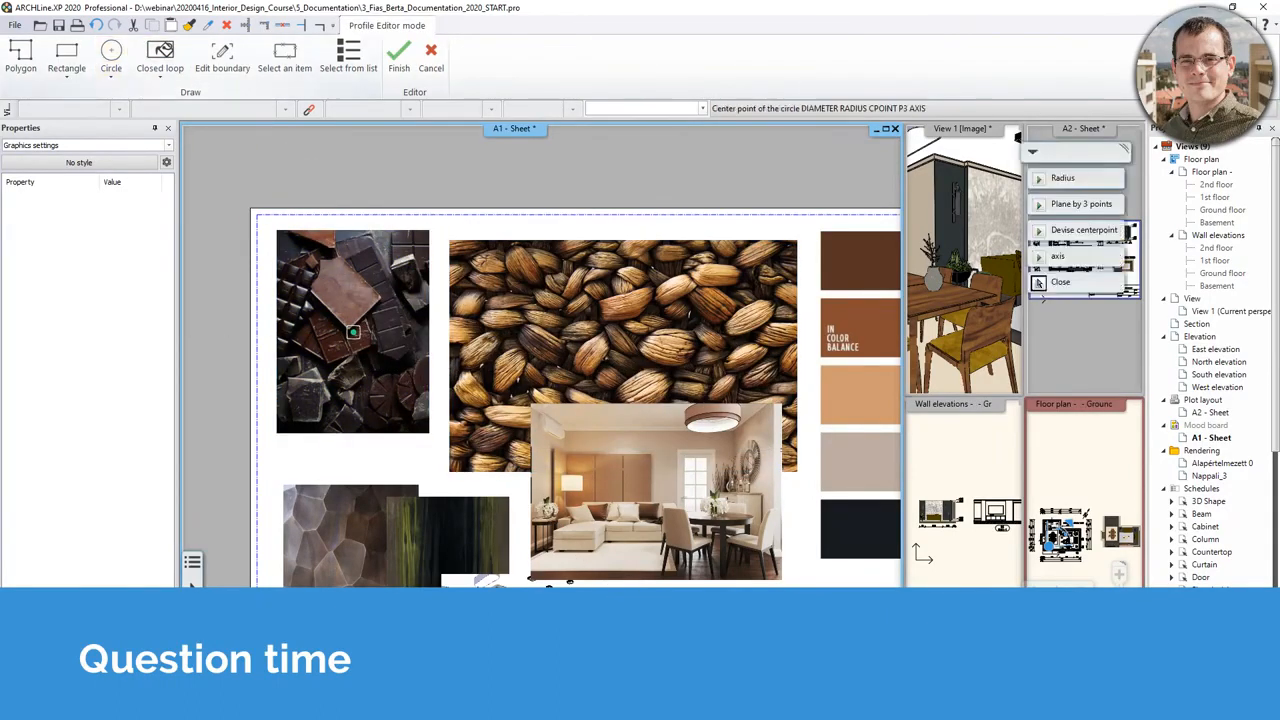
left_click(354, 331)
left_click(390, 295)
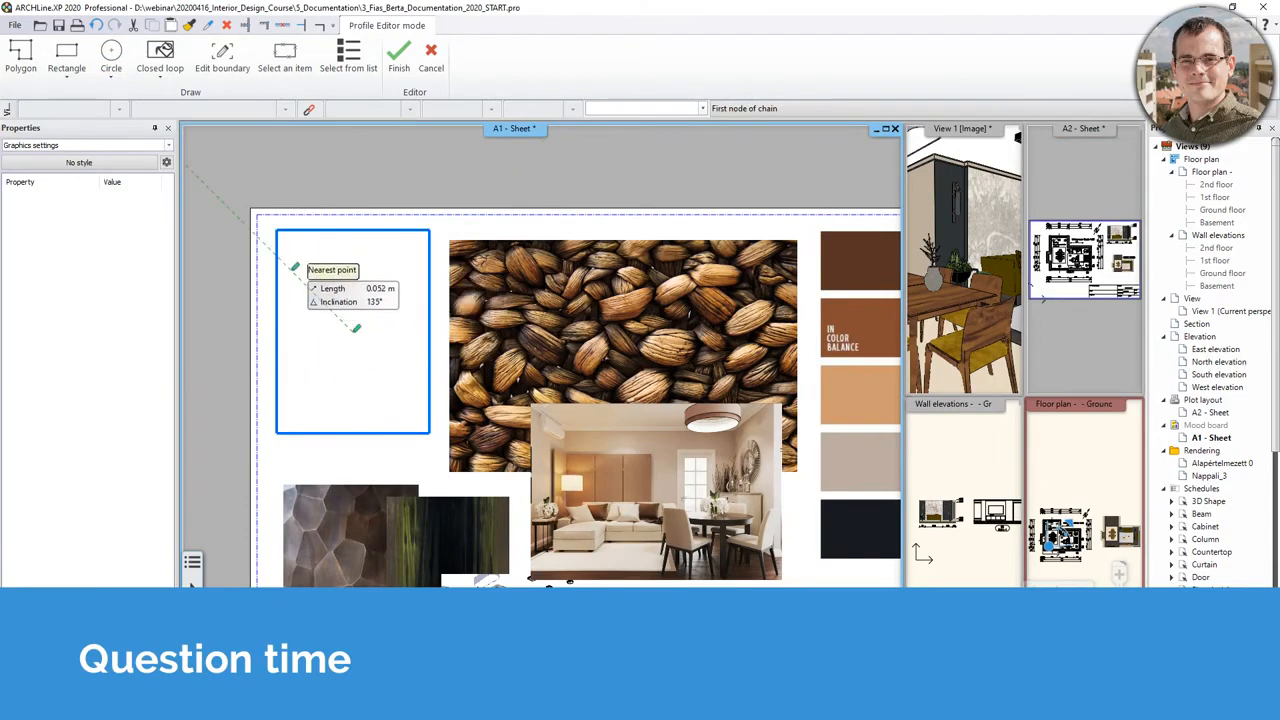
left_click(295, 271)
left_click(389, 318)
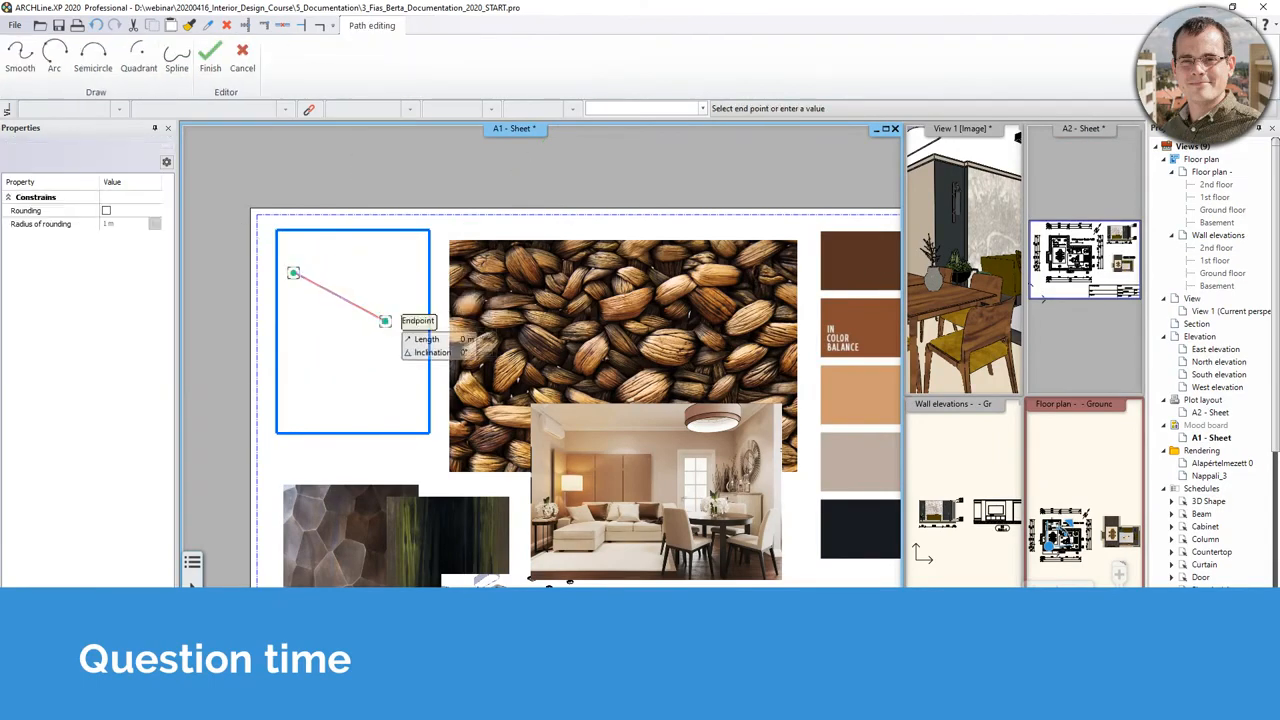
key("Escape")
scroll(346, 362, "down", 3)
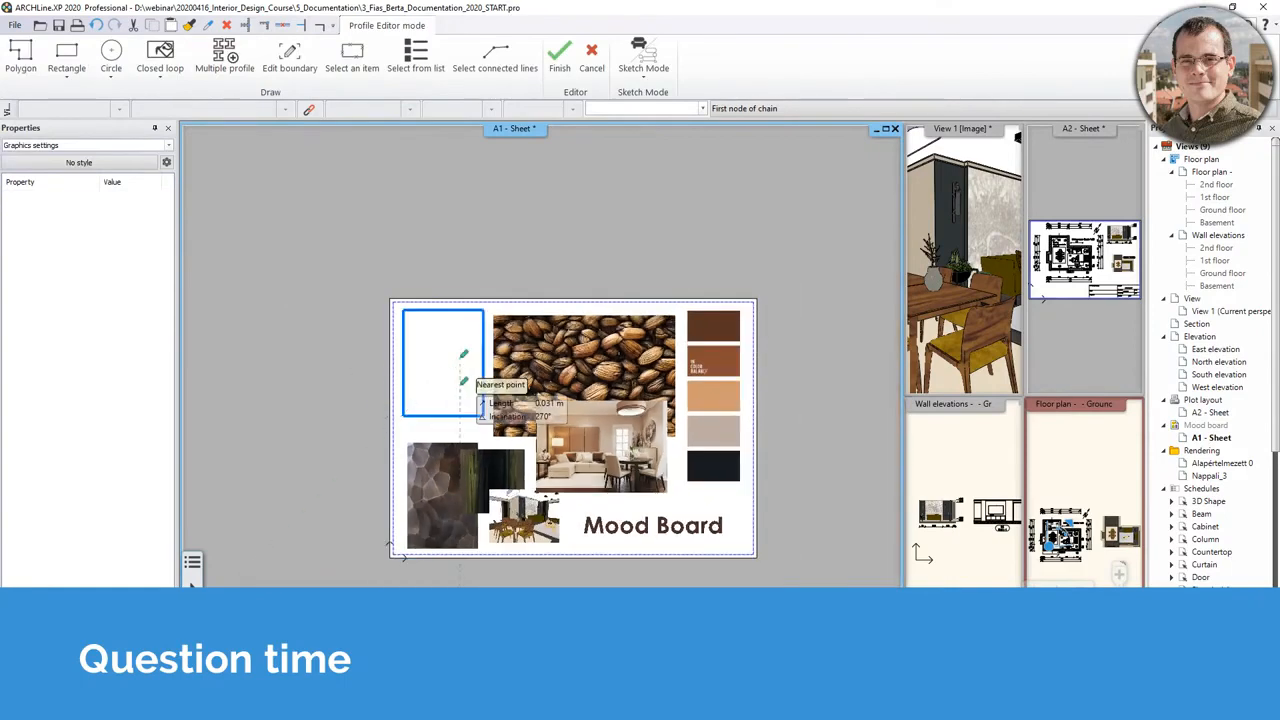
key("Escape")
- Shift the sheet view toward the lower right and select the unclipped chocolate image again
left_click(471, 406)
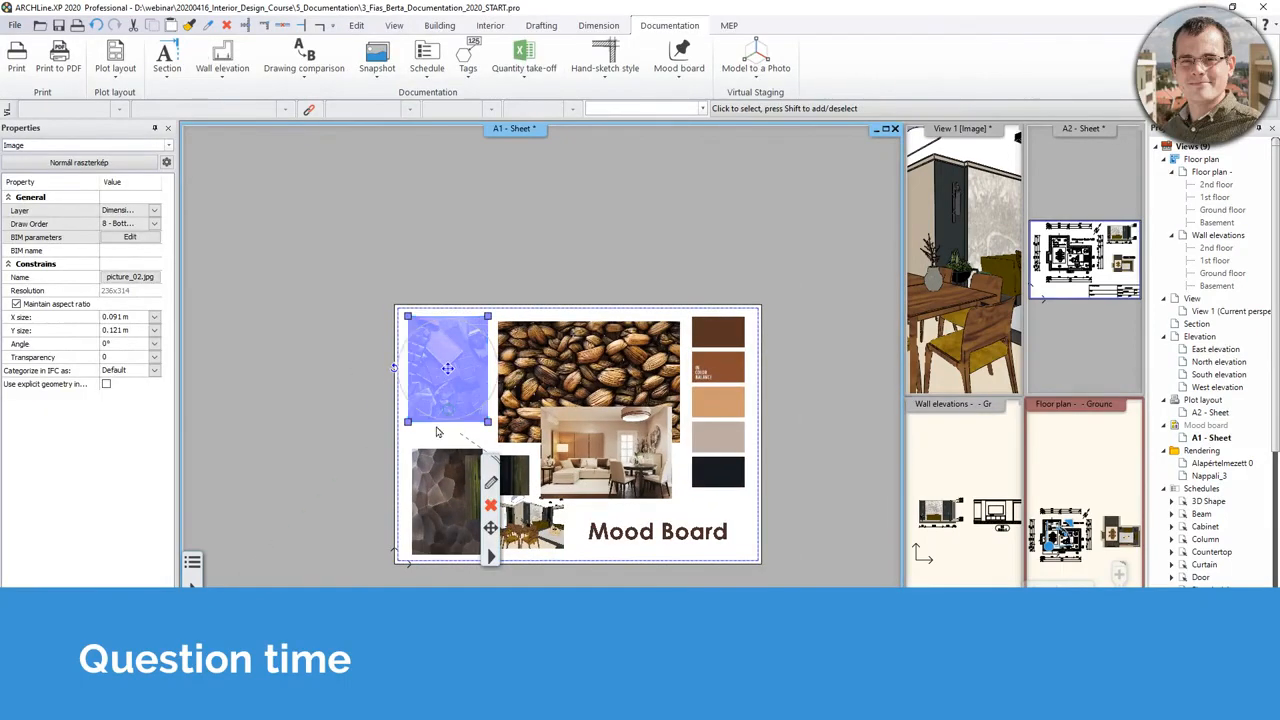
key("Escape")
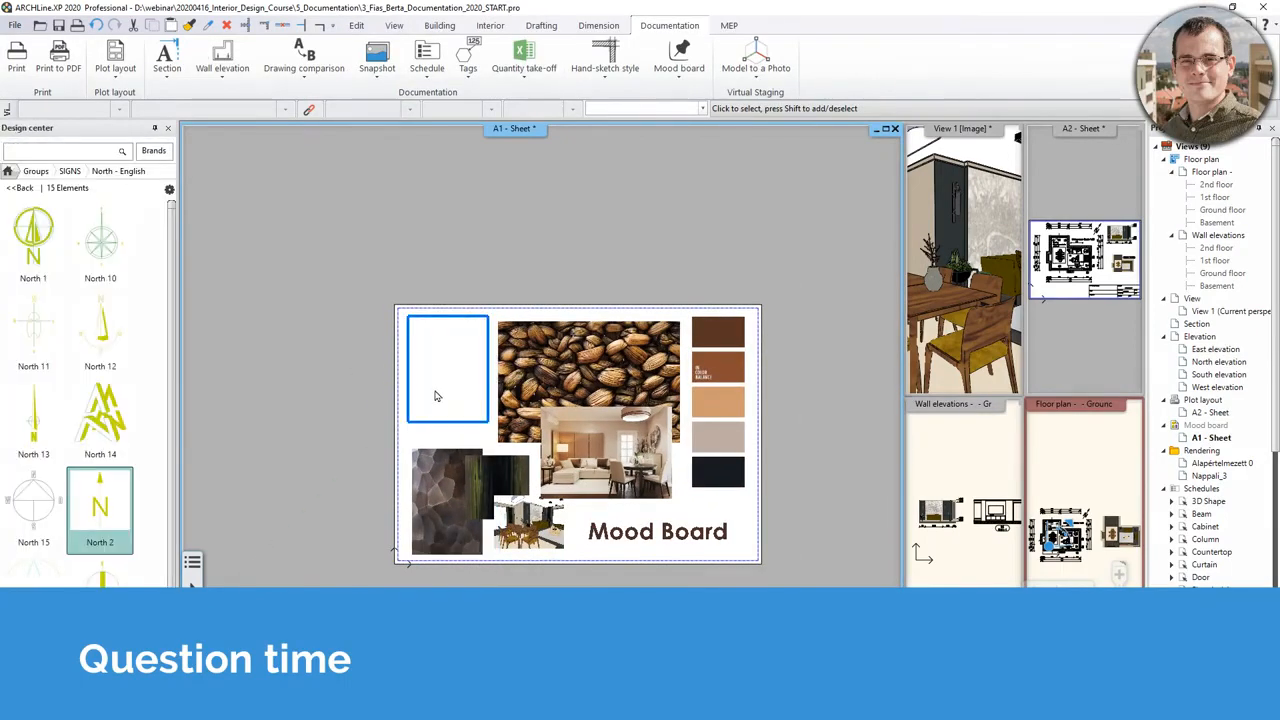
middle_click_drag(441, 386, 485, 446)
scroll(485, 446, "up", 2)
left_click(569, 398)
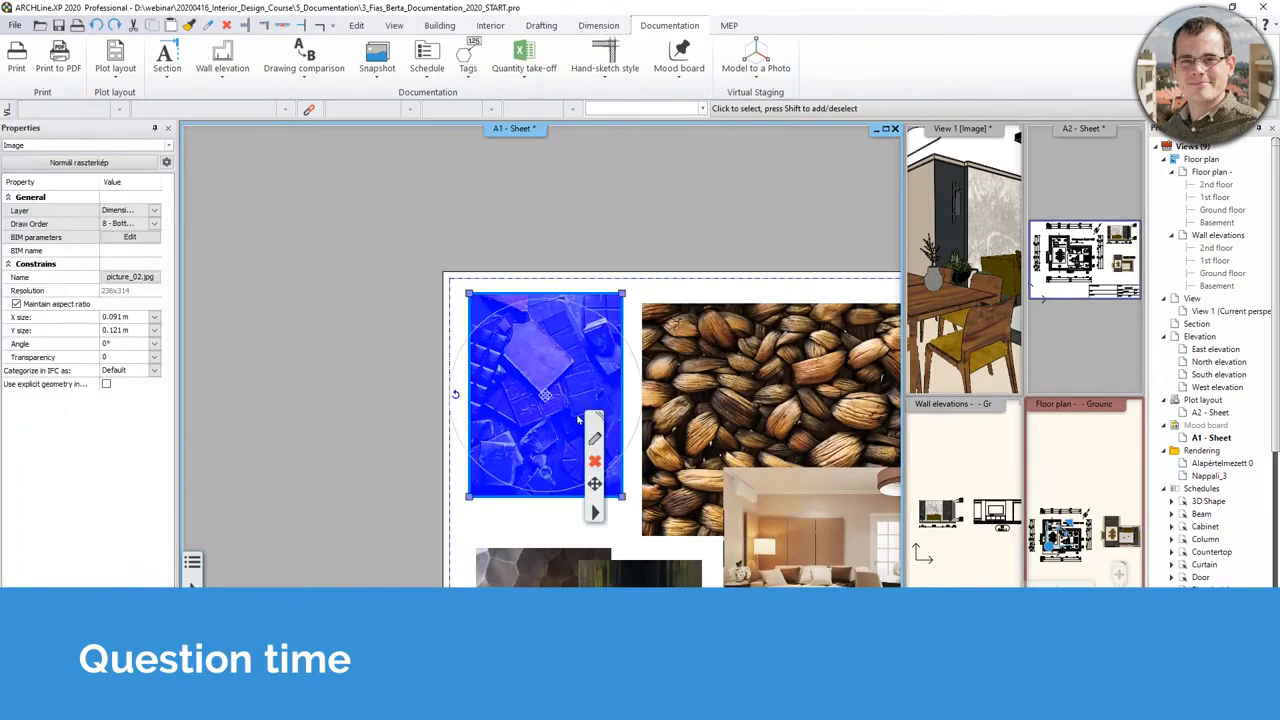
right_click(594, 518)
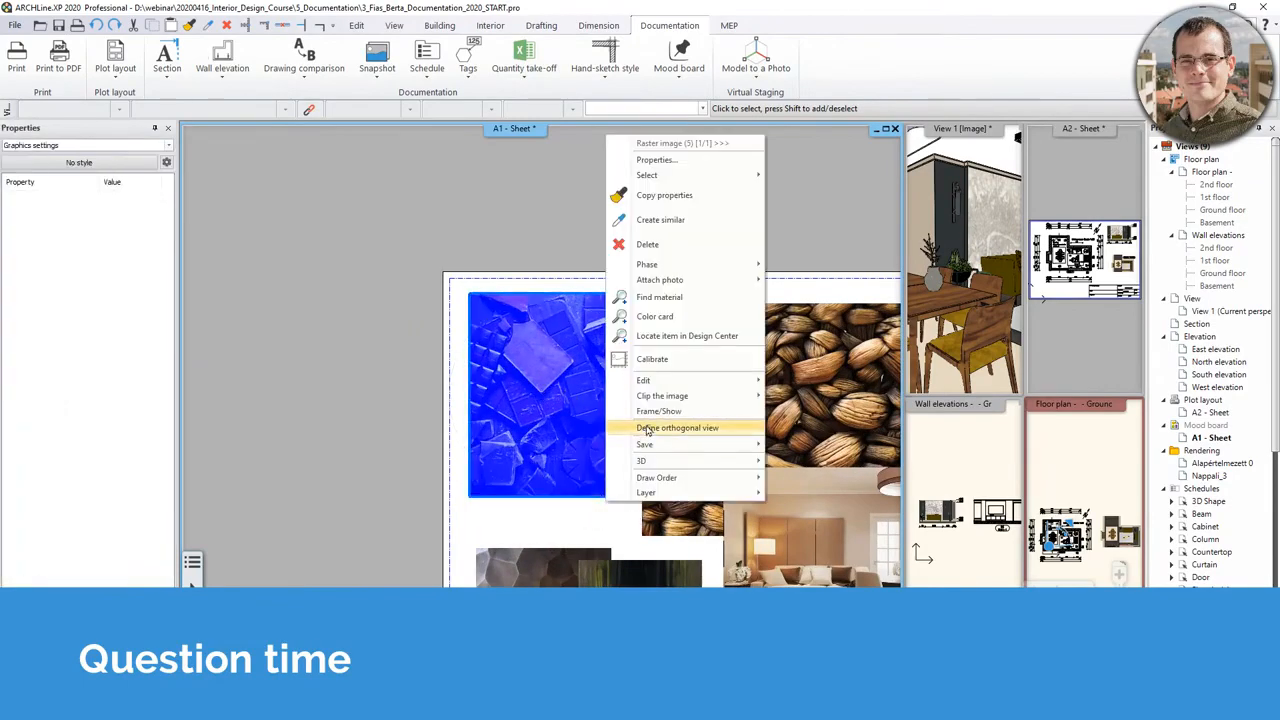
mouse_move(670, 396)
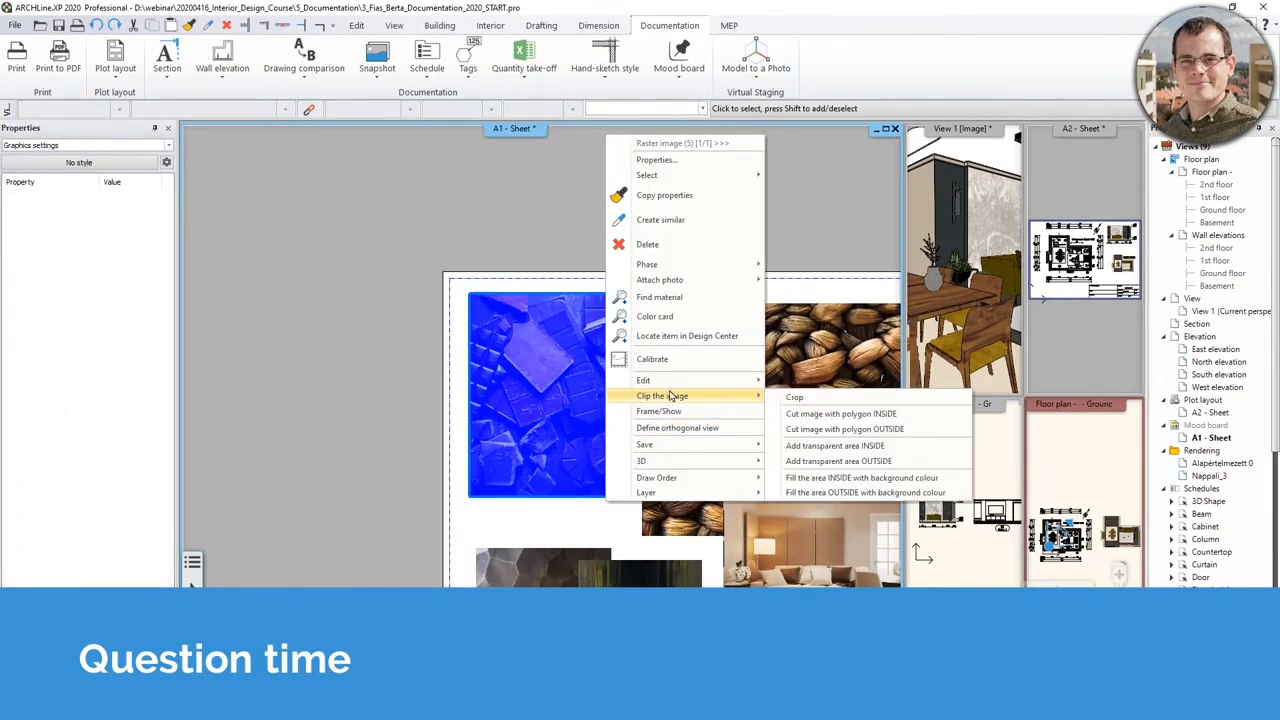
left_click(902, 432)
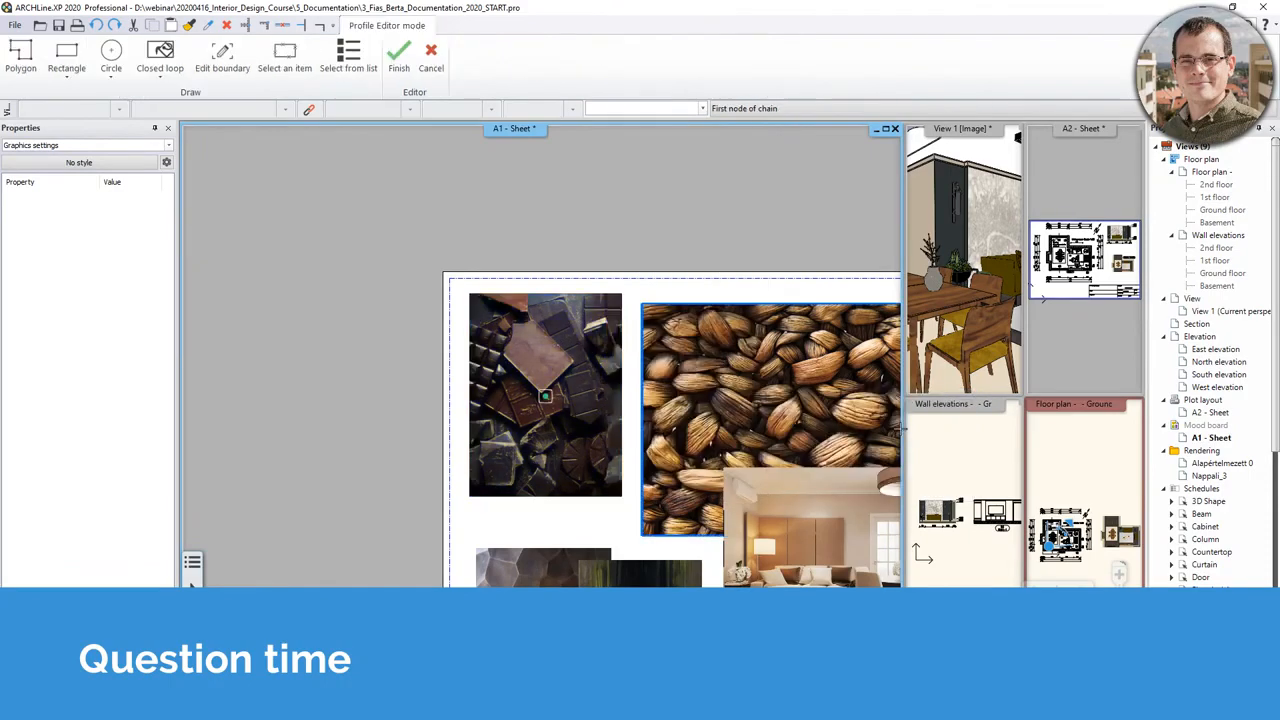
left_click(112, 62)
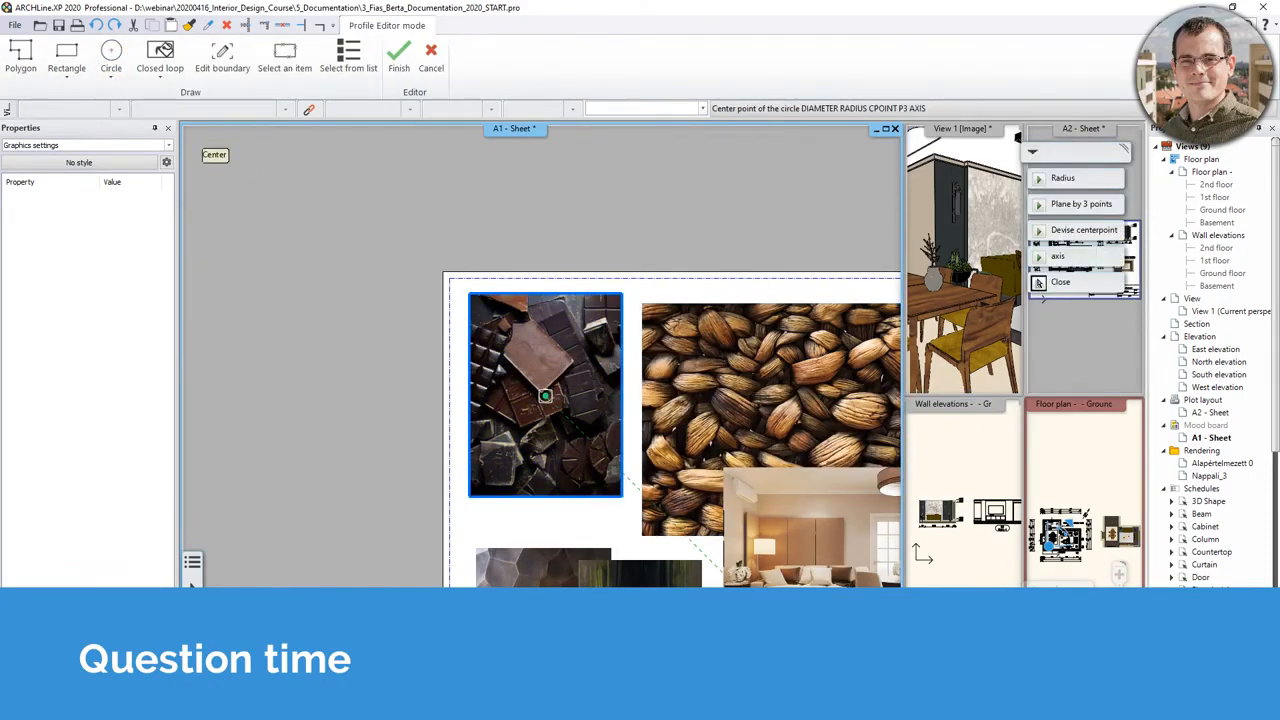
key("Escape")
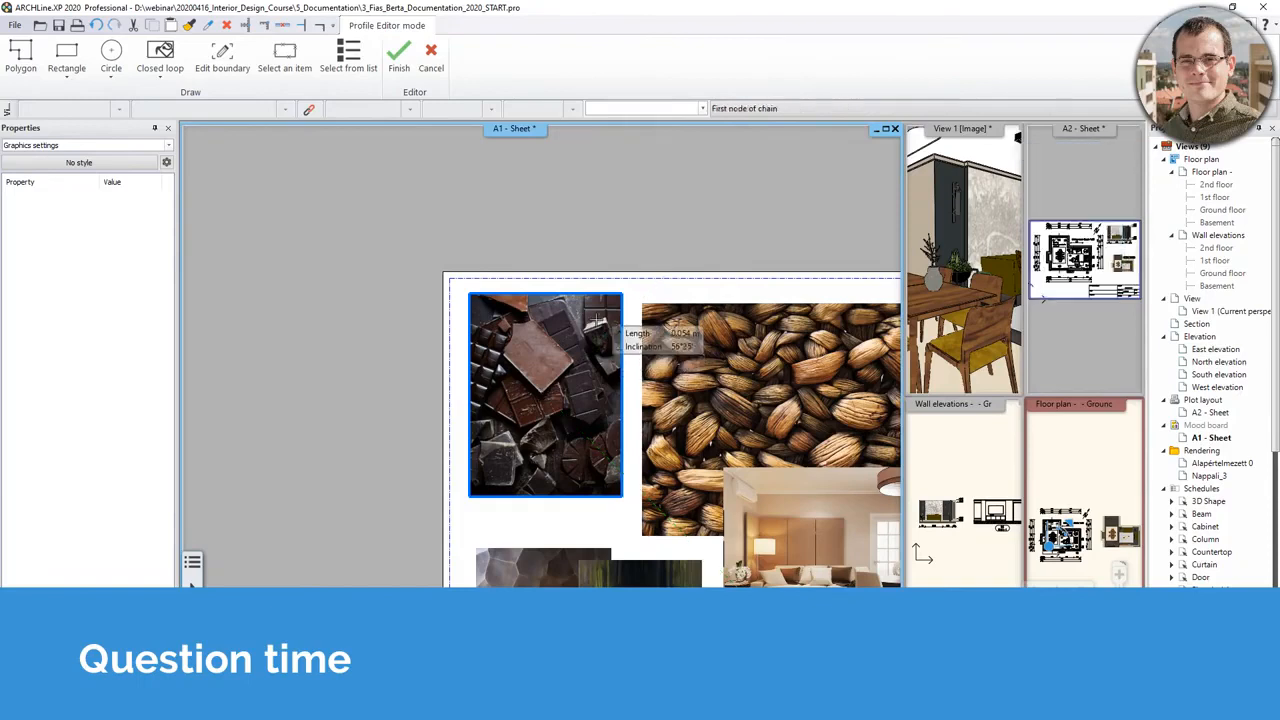
left_click(600, 341)
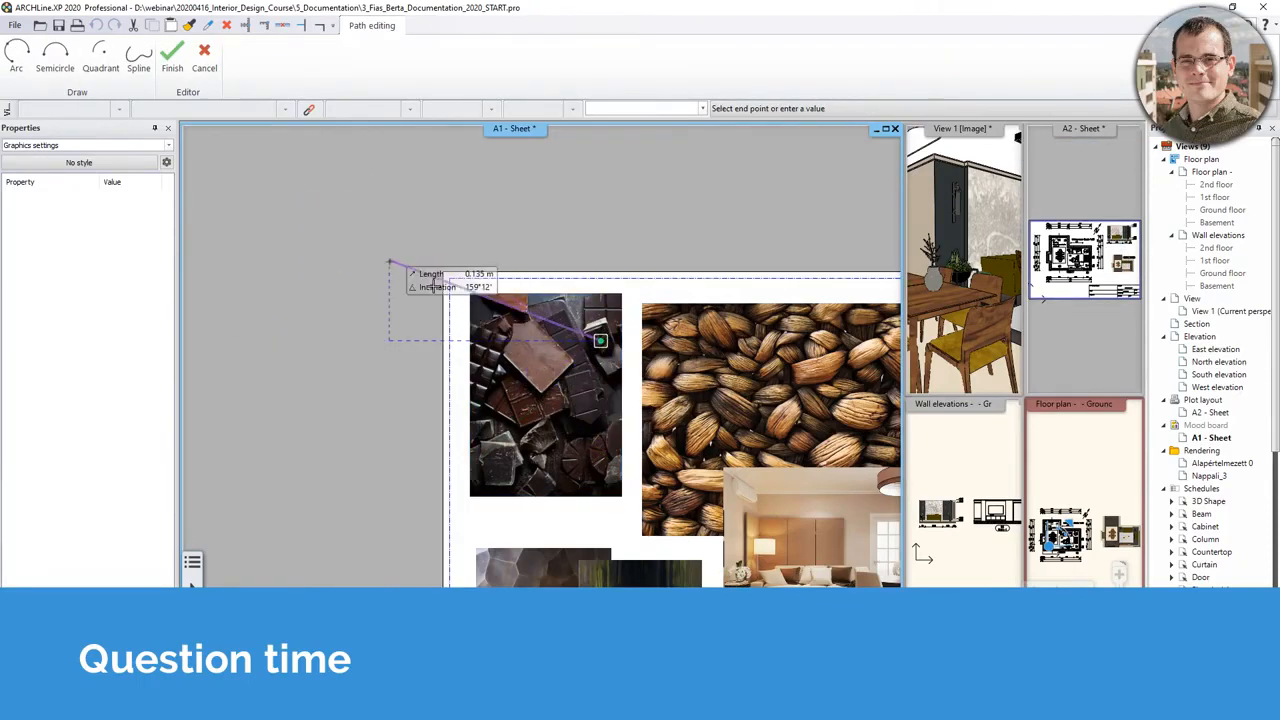
key("Escape")
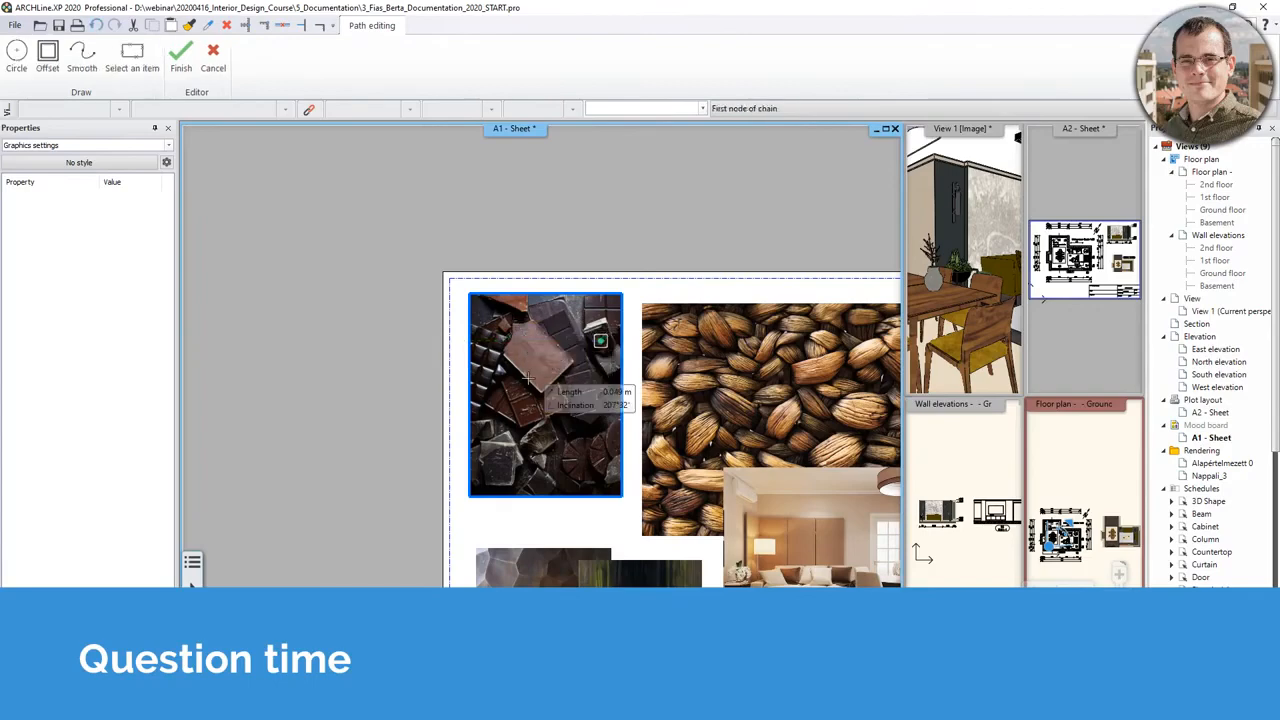
key("Escape")
scroll(544, 396, "down", 2)
scroll(565, 400, "down", 1)
left_click(577, 364)
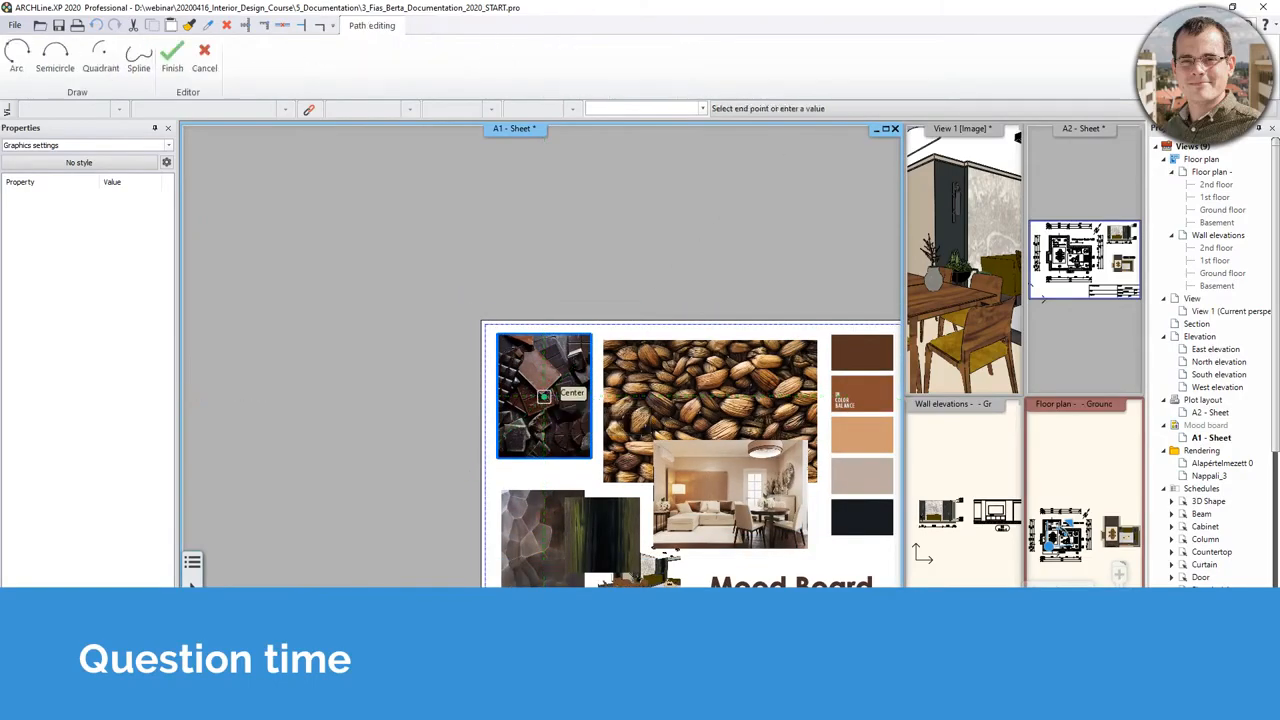
key("Escape")
key("Escape")
scroll(560, 364, "down", 2)
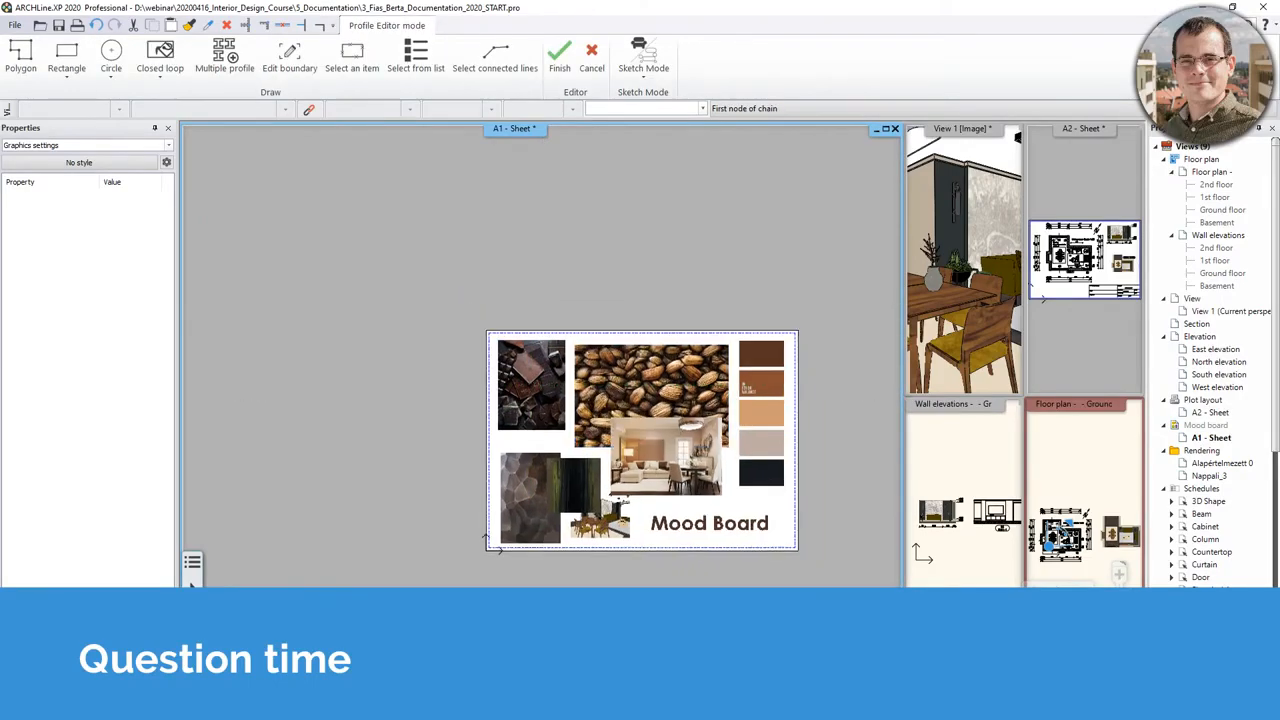
key("Escape")
scroll(540, 384, "up", 2)
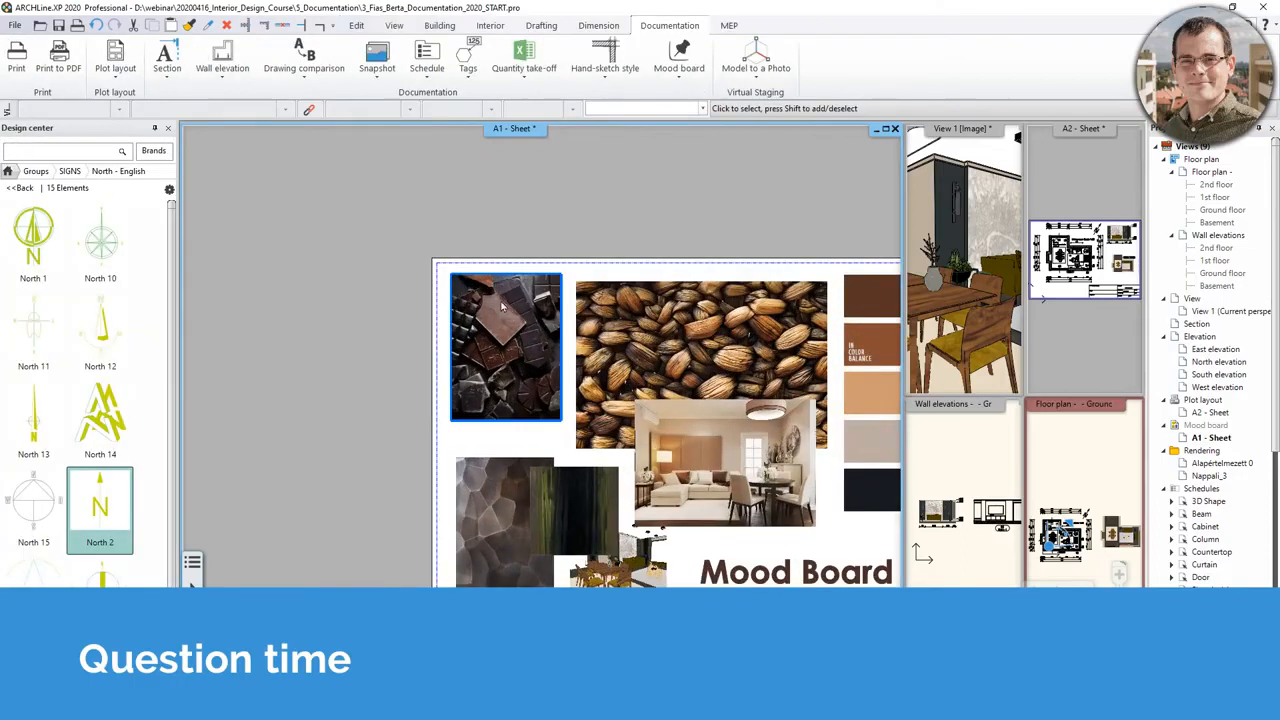
left_click(583, 368)
left_click(479, 297)
left_click(409, 294)
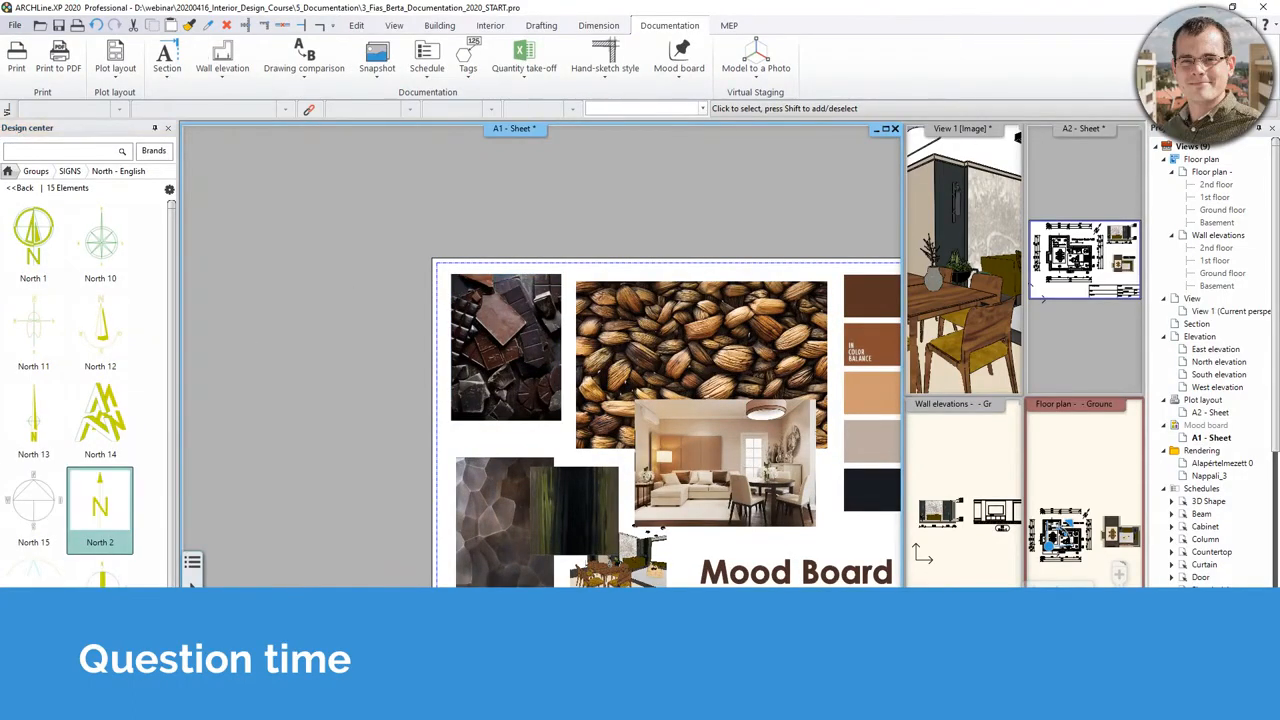
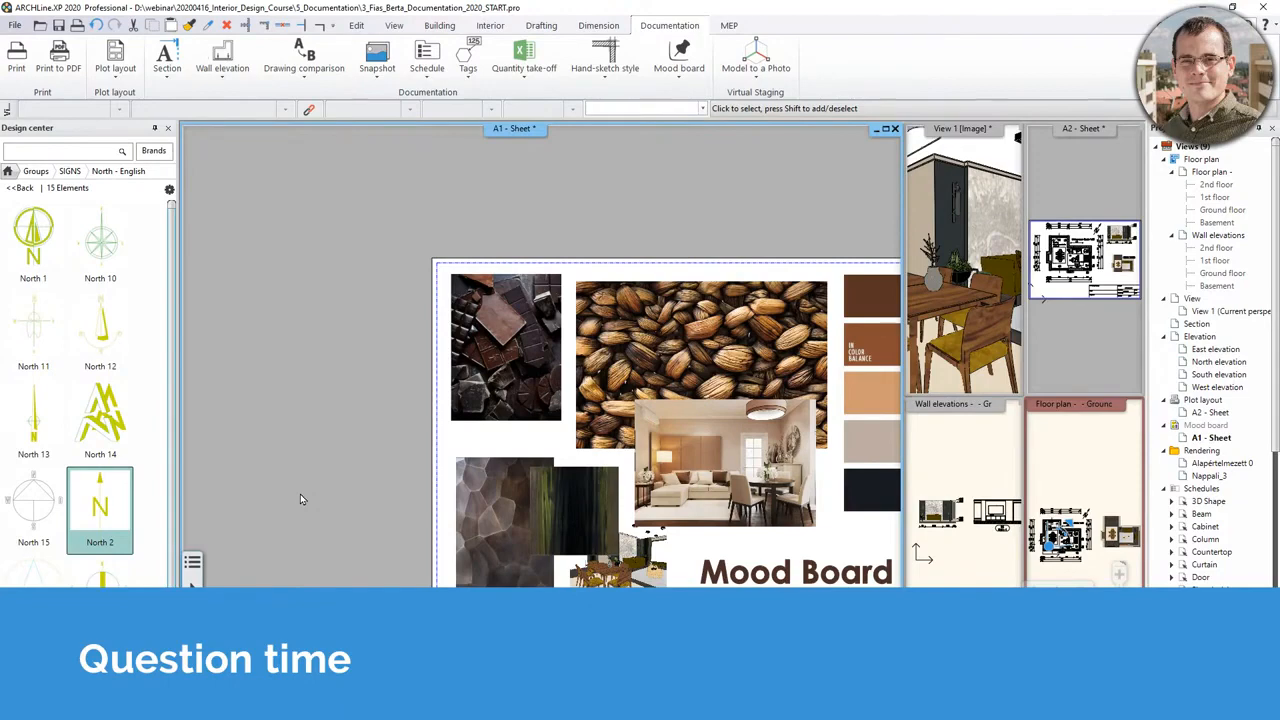
- Recentre the A1 mood board sheet and select its dark green image
middle_click_drag(651, 531, 596, 490)
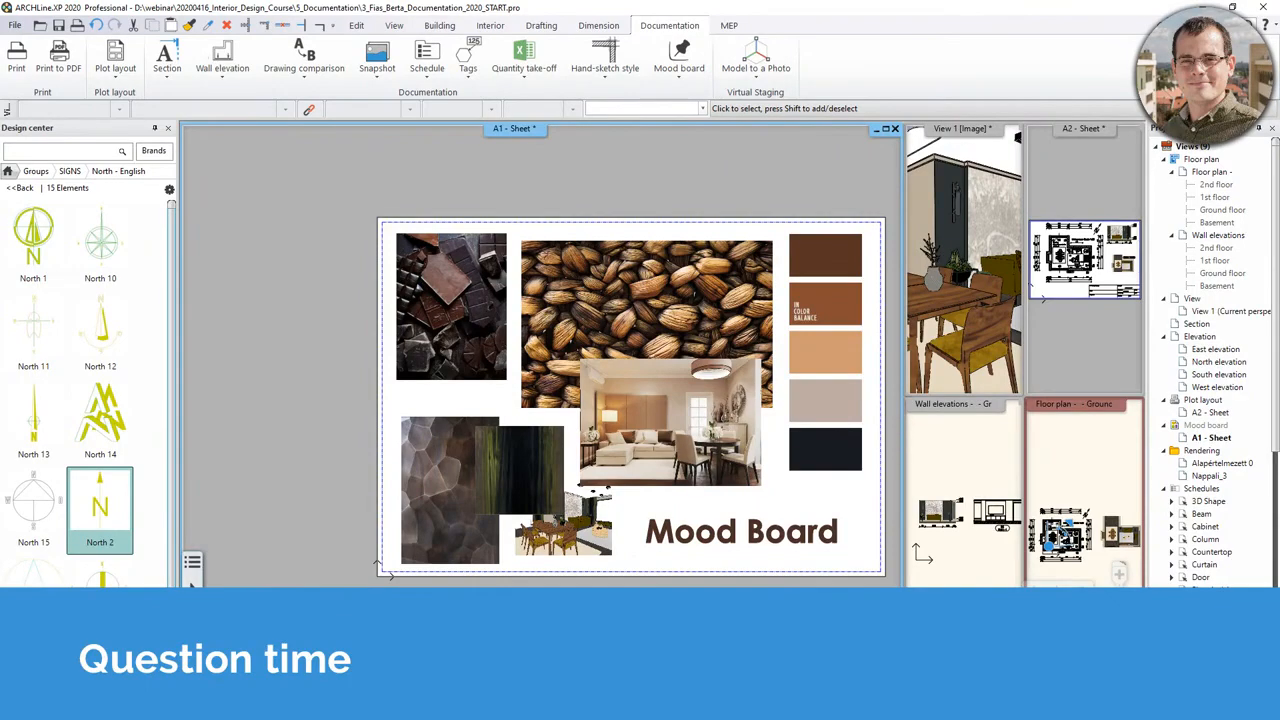
left_click(560, 496)
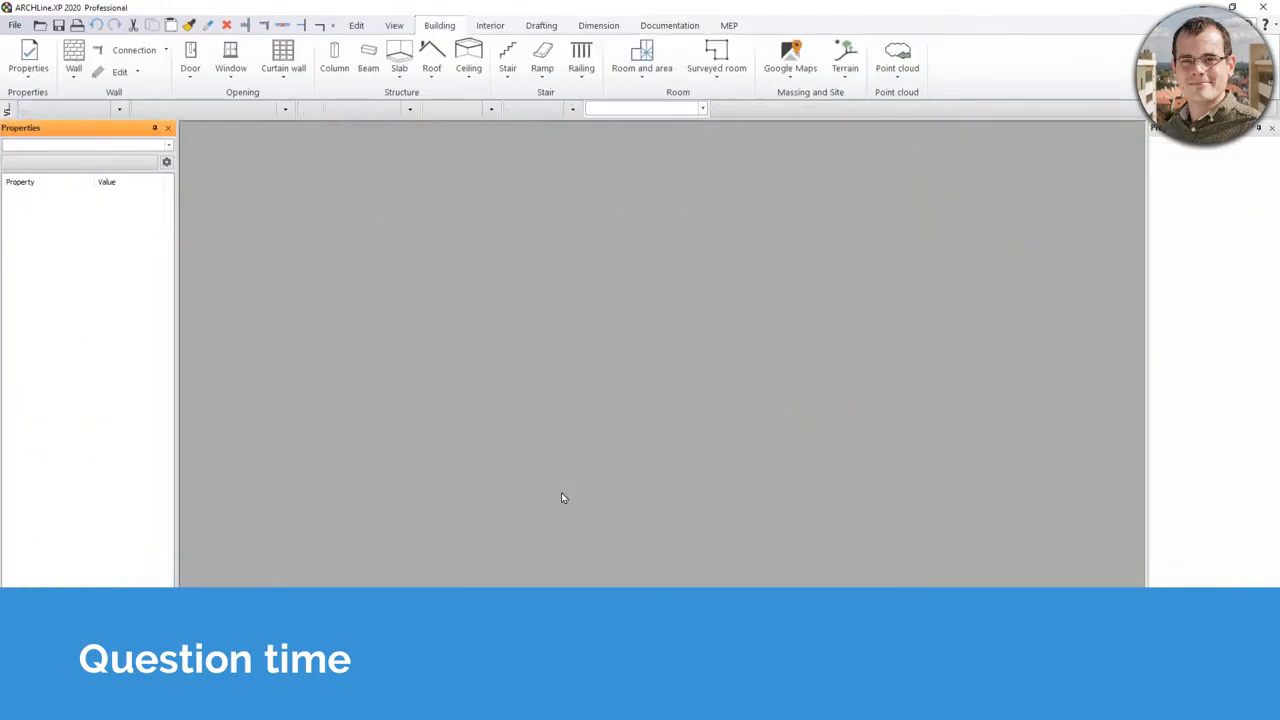
- Dismiss the developer version notice and open elata_nova_FINAL_Surrounding.pro from the start window
left_click(716, 385)
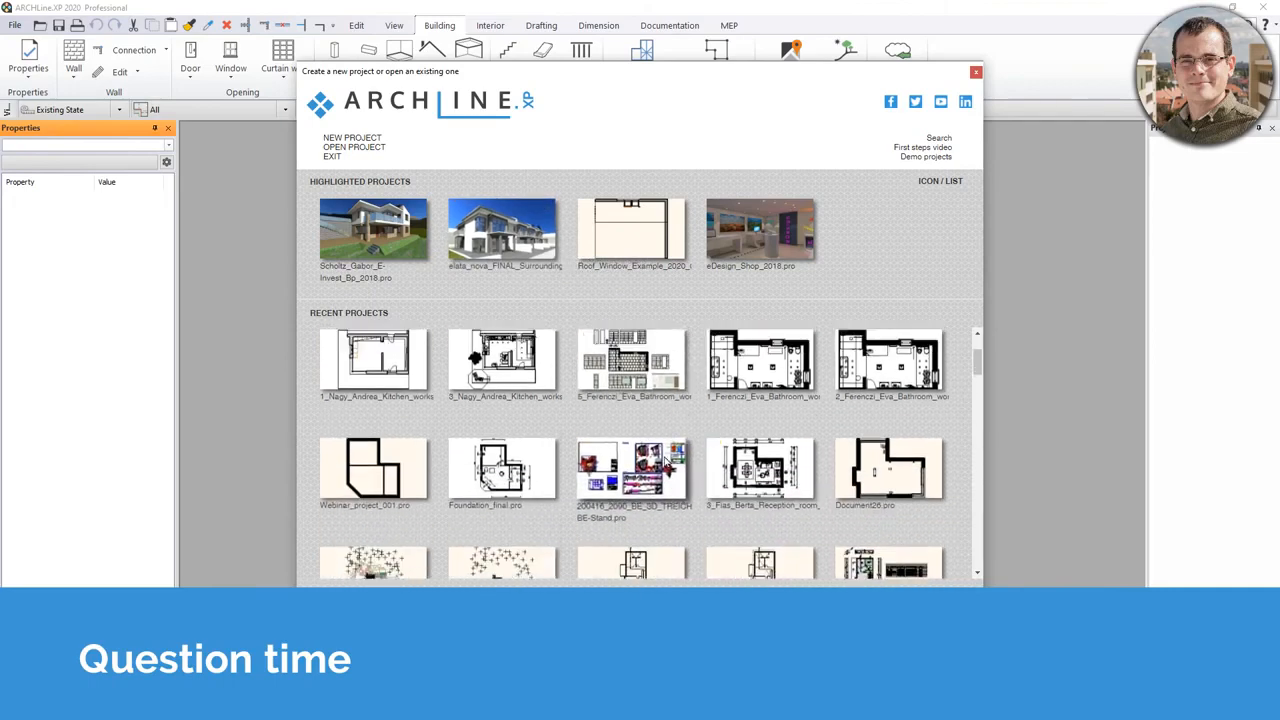
left_click(513, 222)
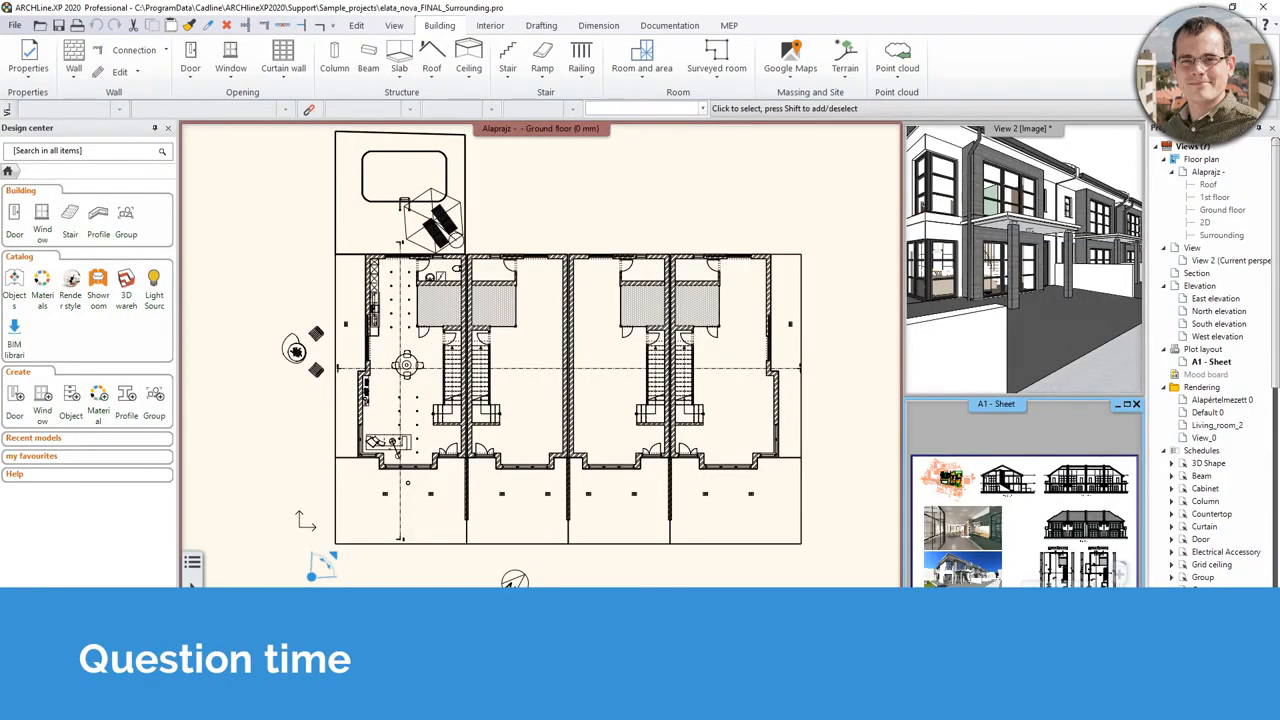
- Search the Design center for 'north' and place a rotated North 1 symbol below the building
middle_click_drag(642, 578, 618, 487)
left_click(60, 150)
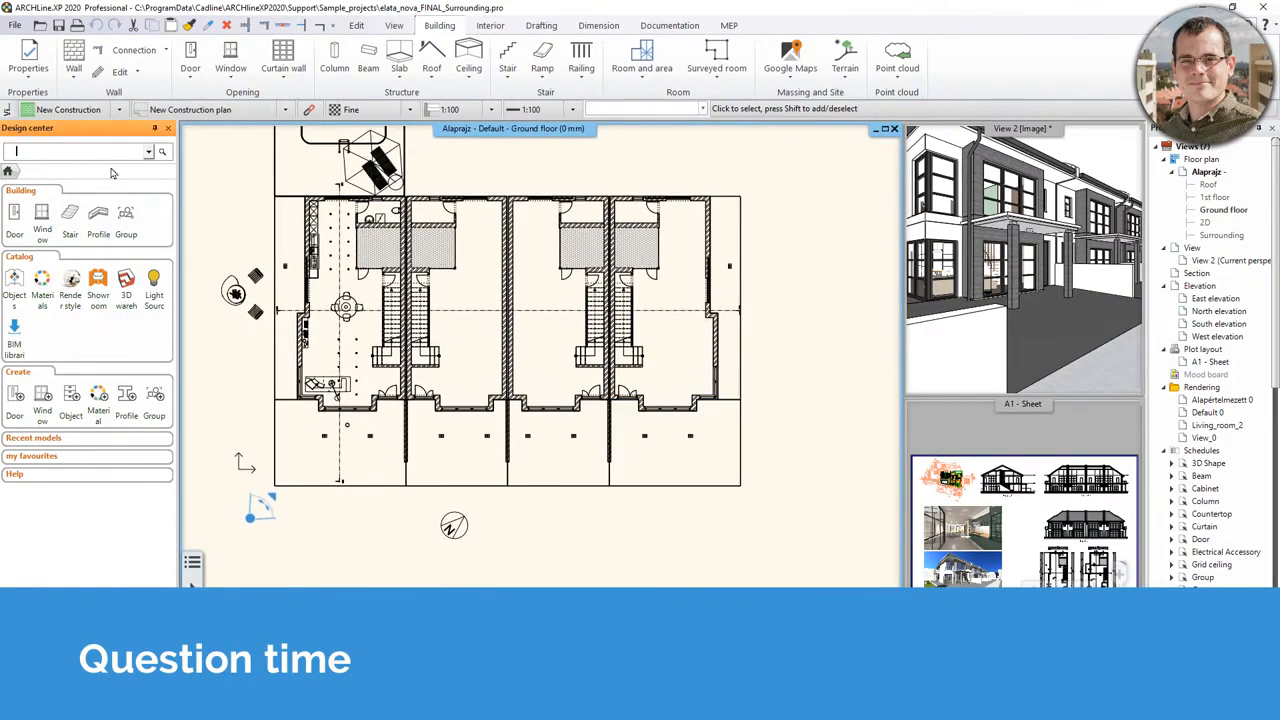
type("north")
key("Return")
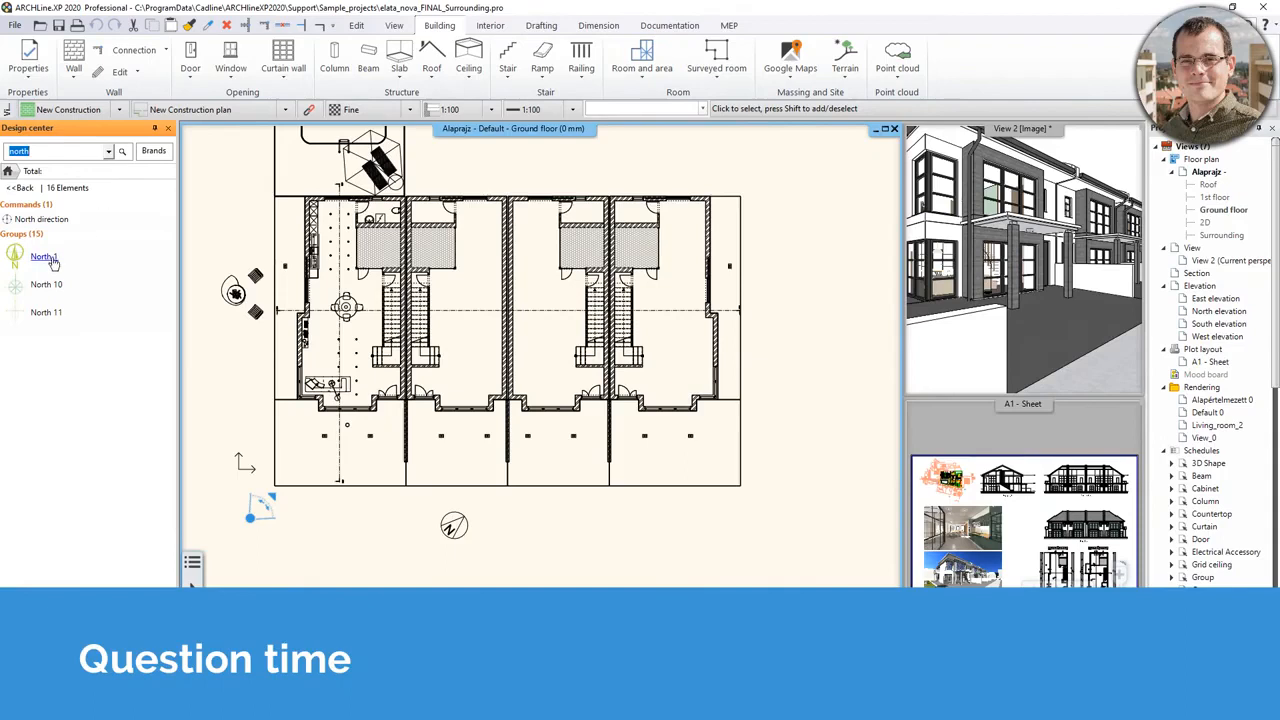
left_click(48, 260)
left_click(600, 527)
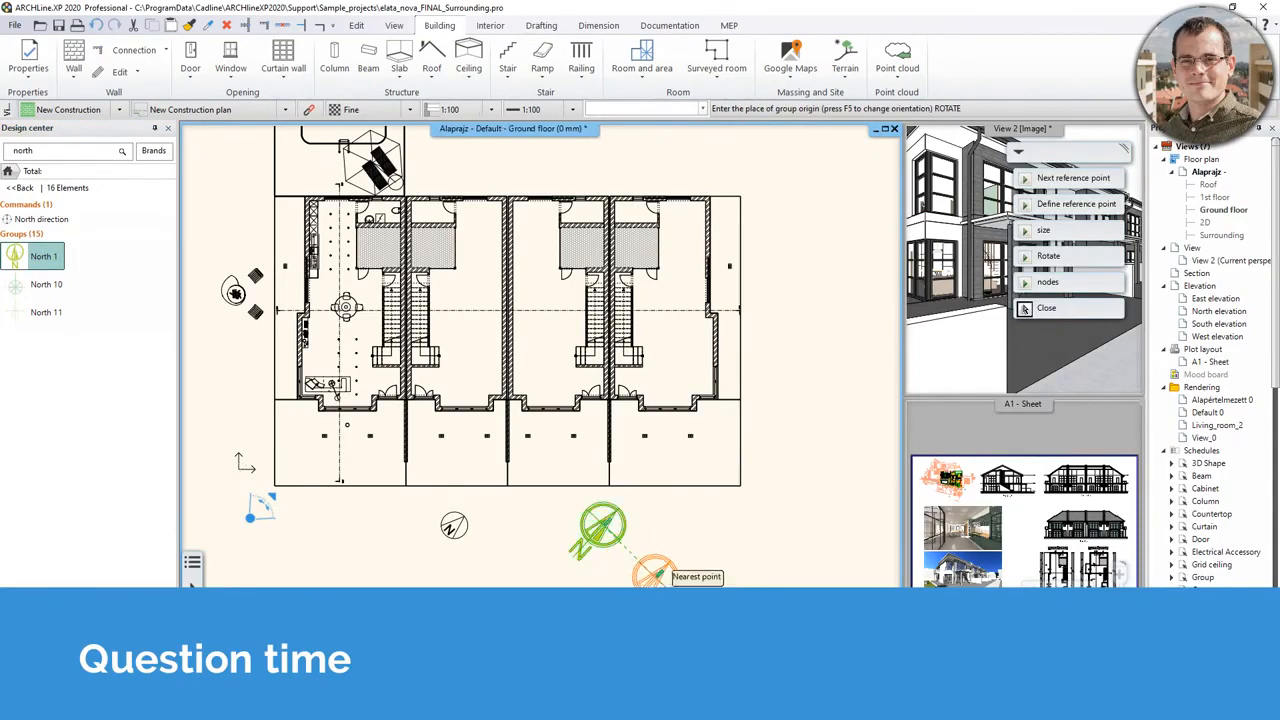
left_click(578, 552)
left_click(799, 529)
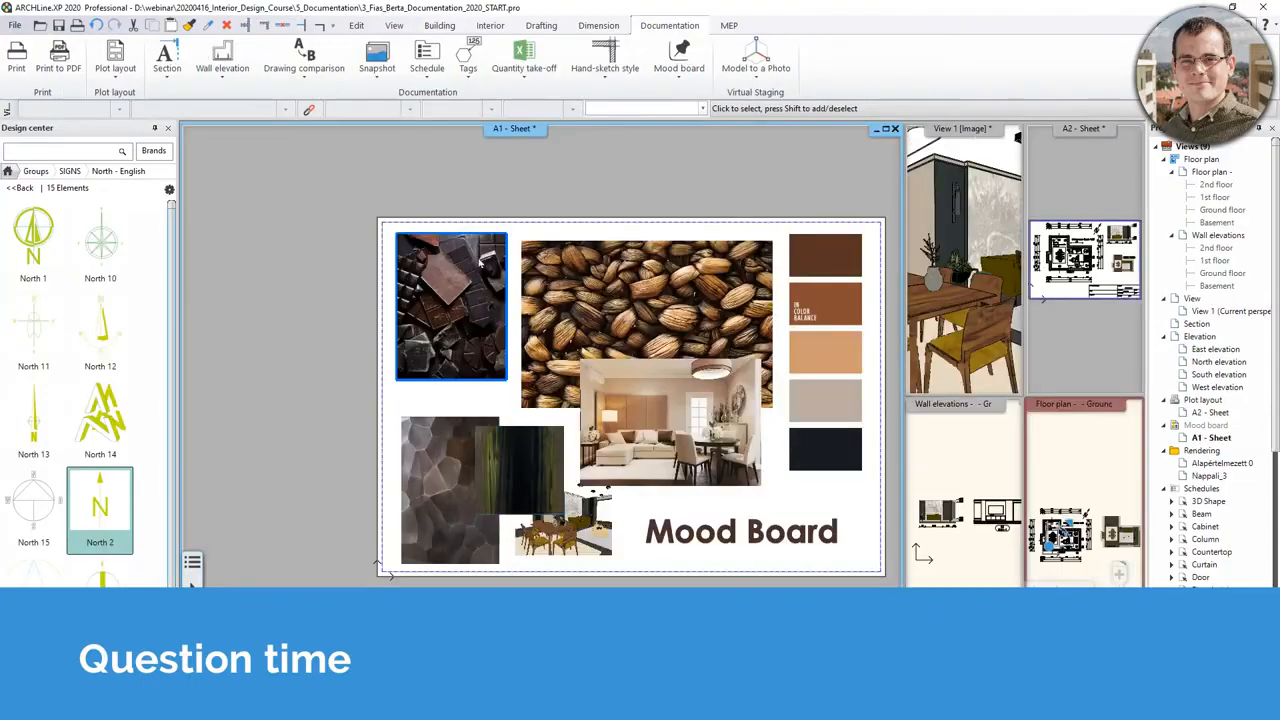
- Bring the A2 sheet into the main view
right_click(529, 136)
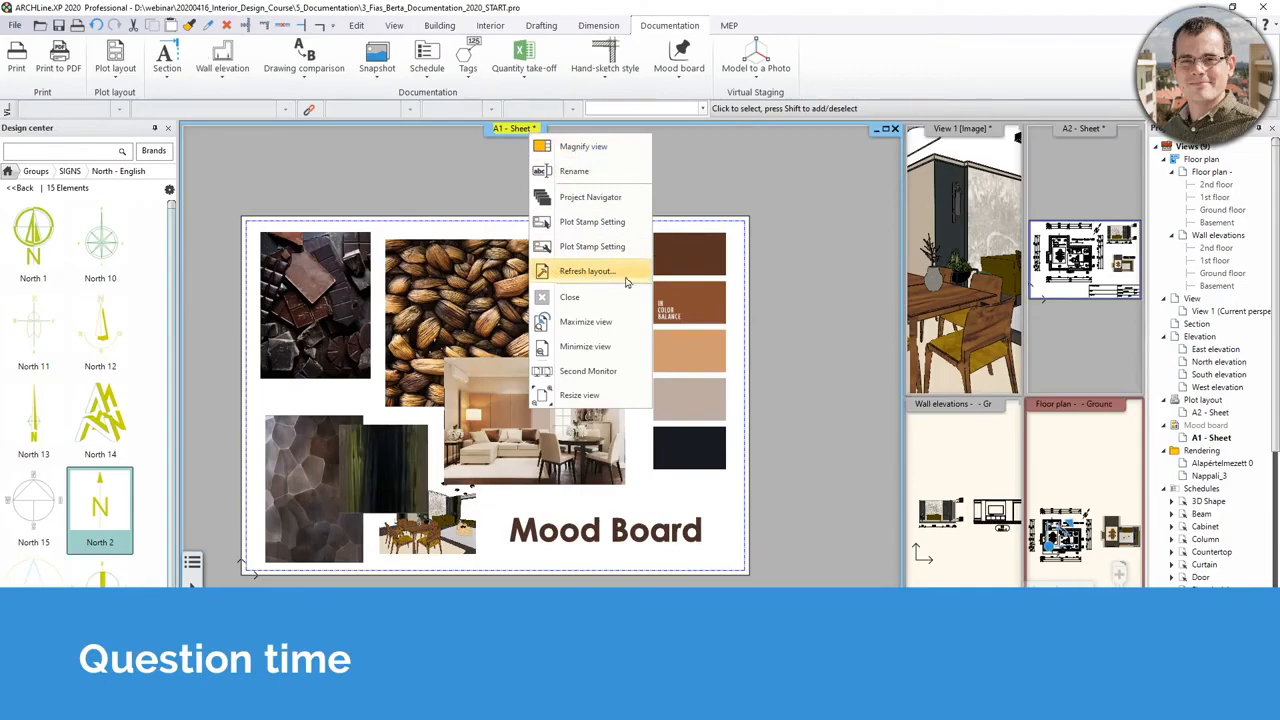
left_click(1105, 355)
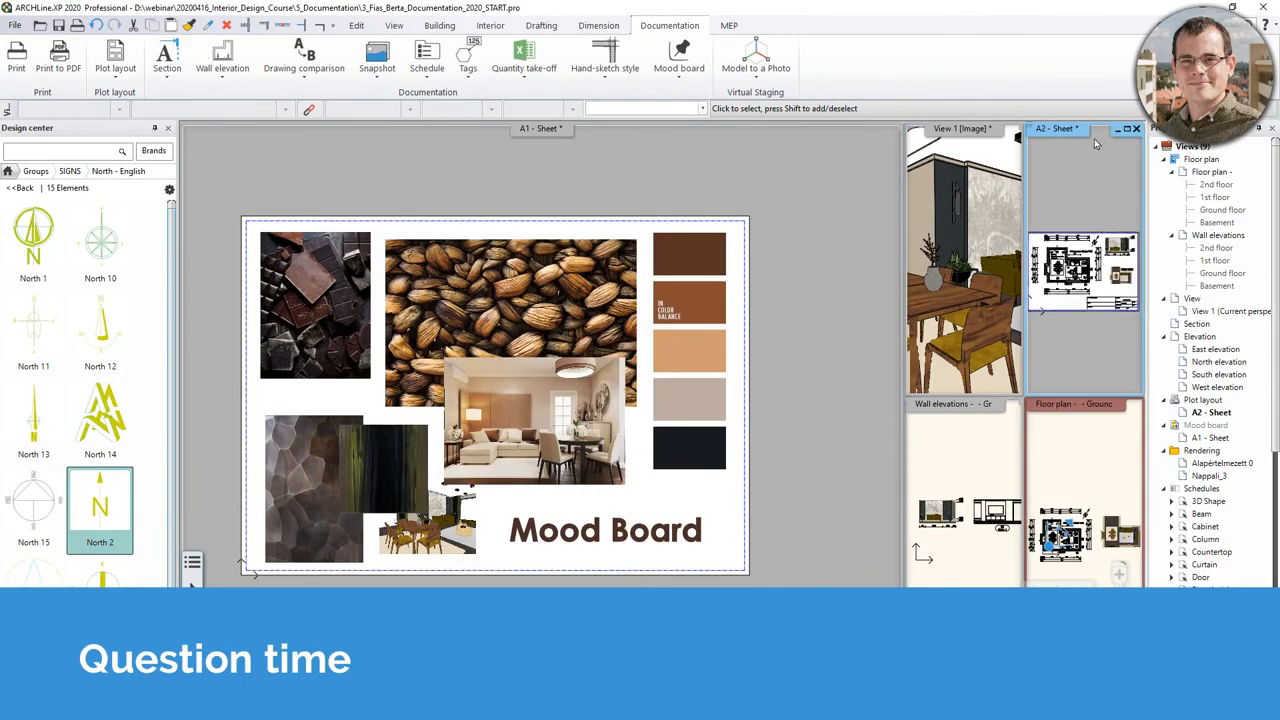
left_click(1090, 709)
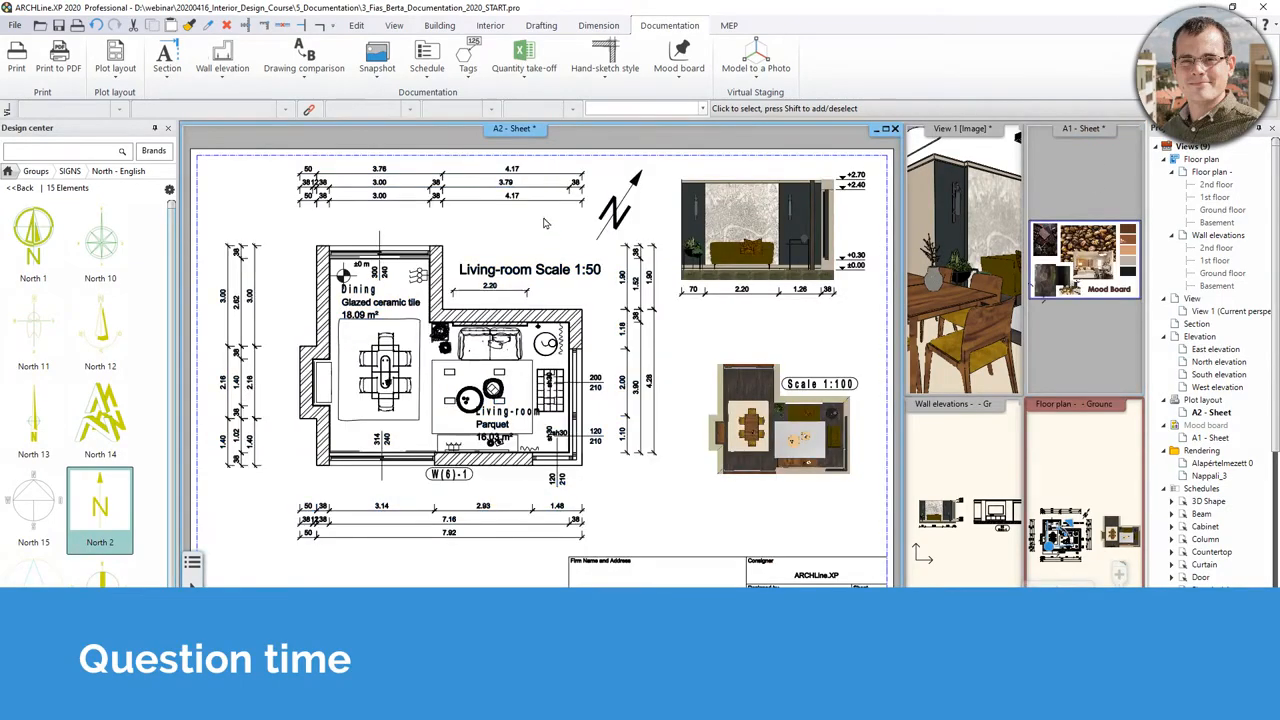
middle_click_drag(546, 223, 535, 288)
scroll(535, 288, "down", 2)
- Refresh the A2 sheet layout, updating its images at high resolution
right_click(516, 132)
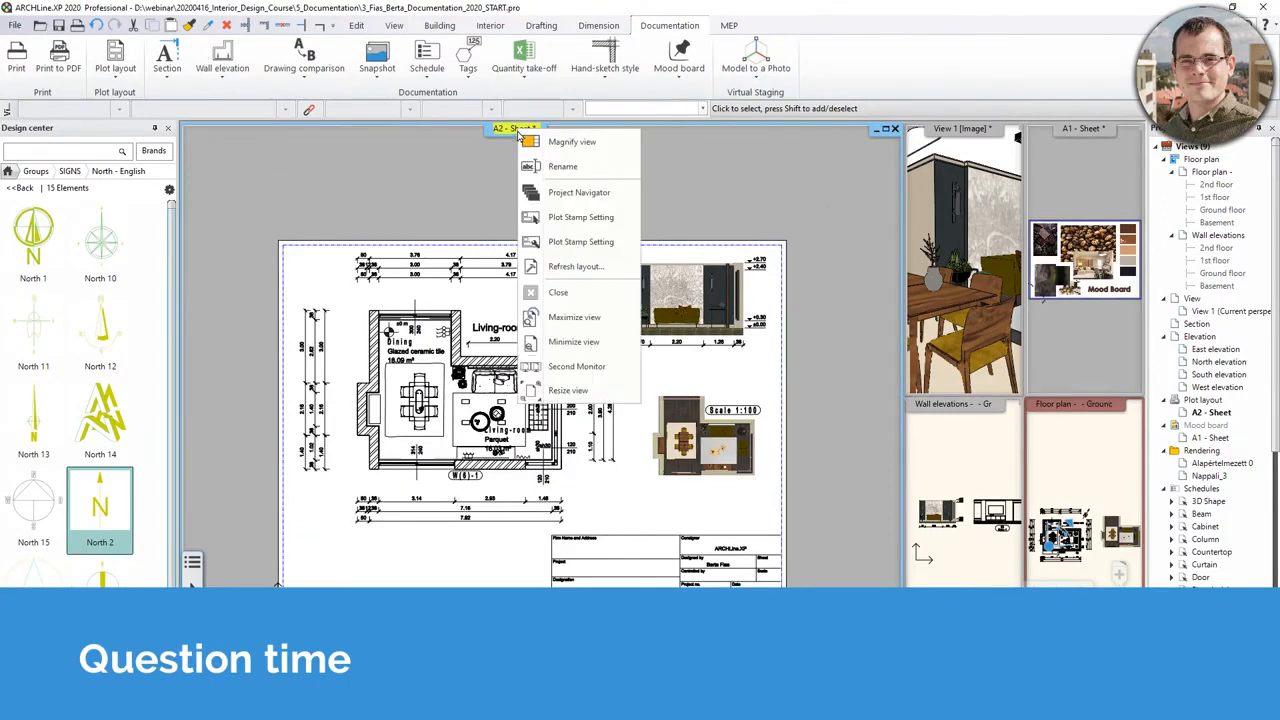
left_click(597, 268)
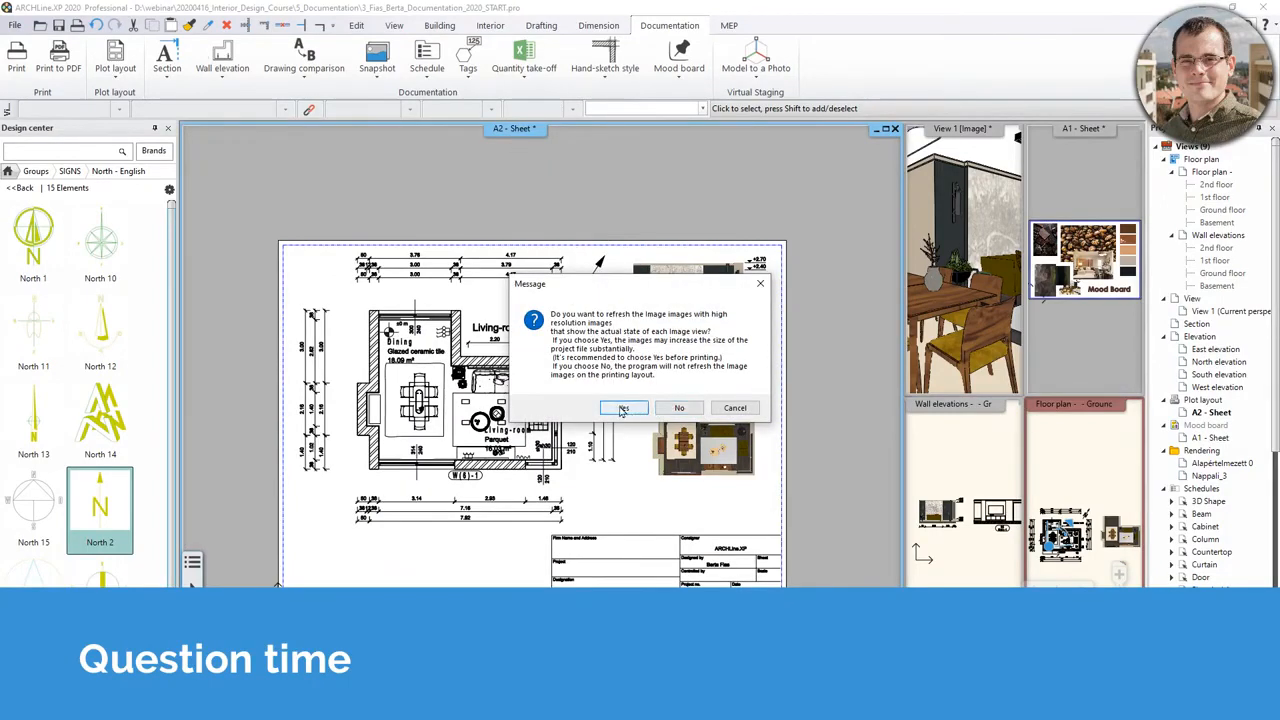
left_click(622, 408)
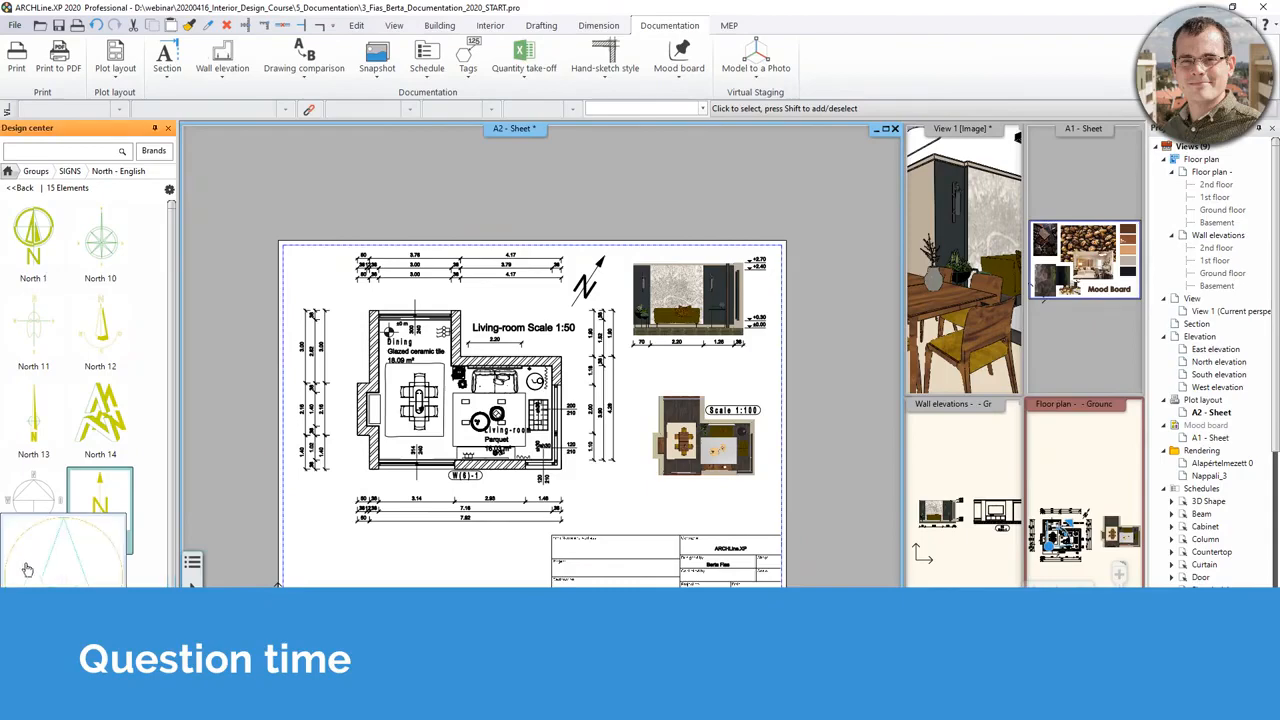
- Start placing a schedule on the floor plan and choose the Window Schedule
left_click(1095, 538)
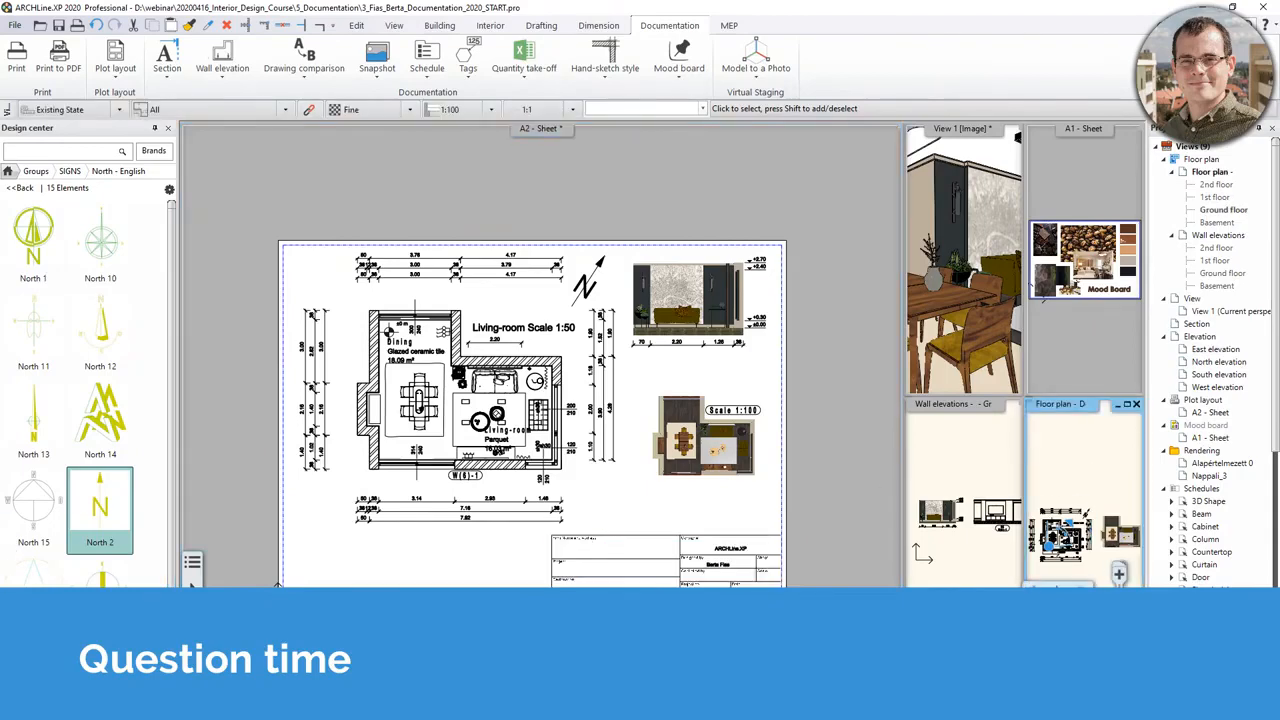
left_click_drag(1062, 404, 677, 530)
middle_click_drag(647, 459, 648, 479)
middle_click_drag(593, 444, 590, 477)
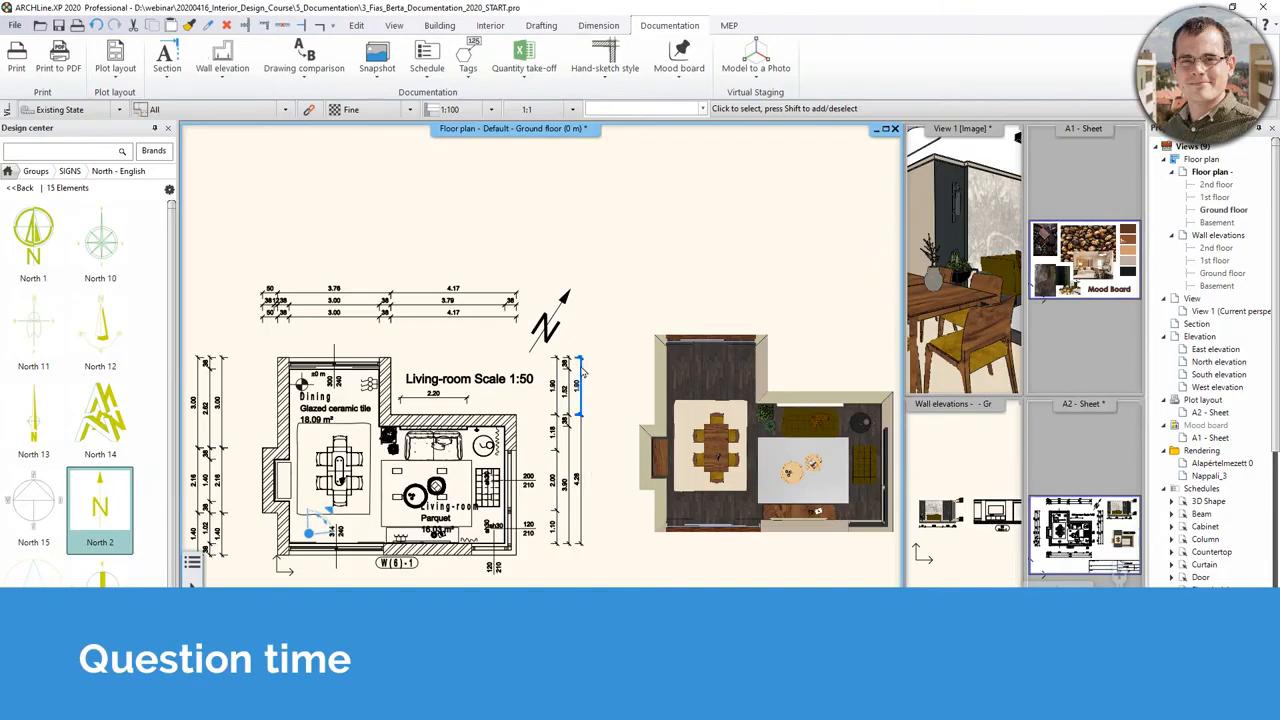
left_click(428, 80)
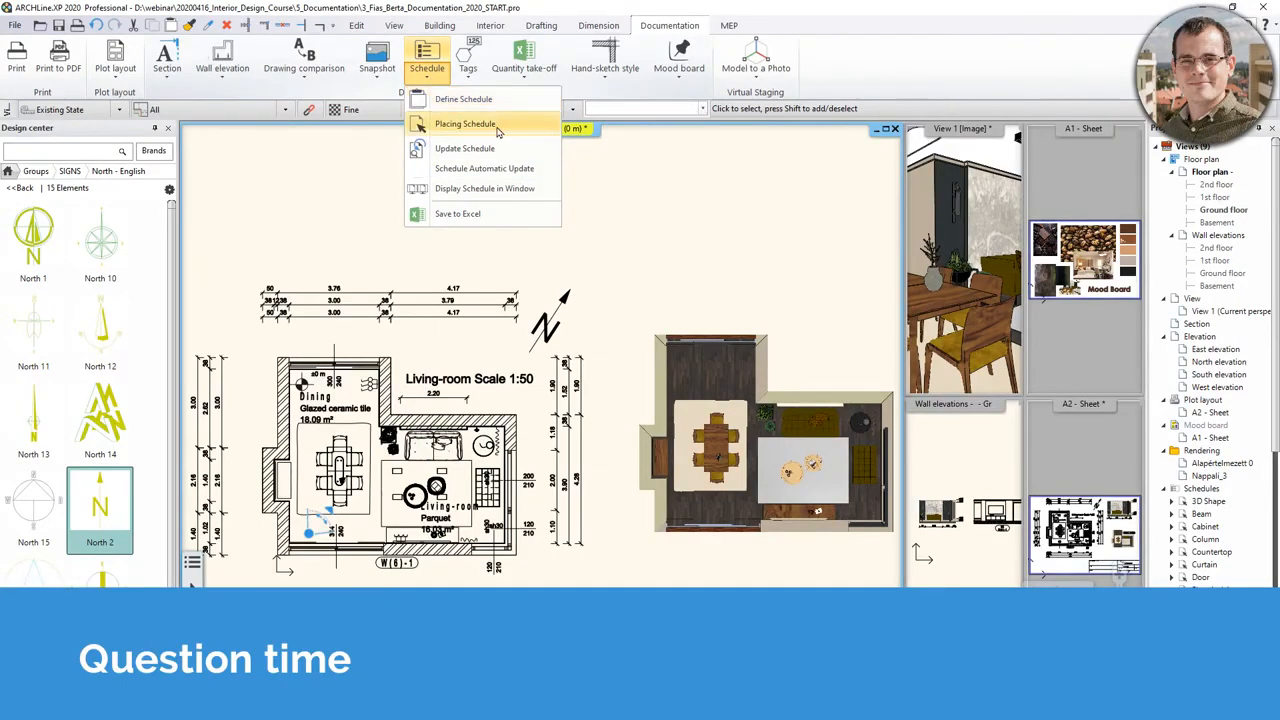
left_click(498, 131)
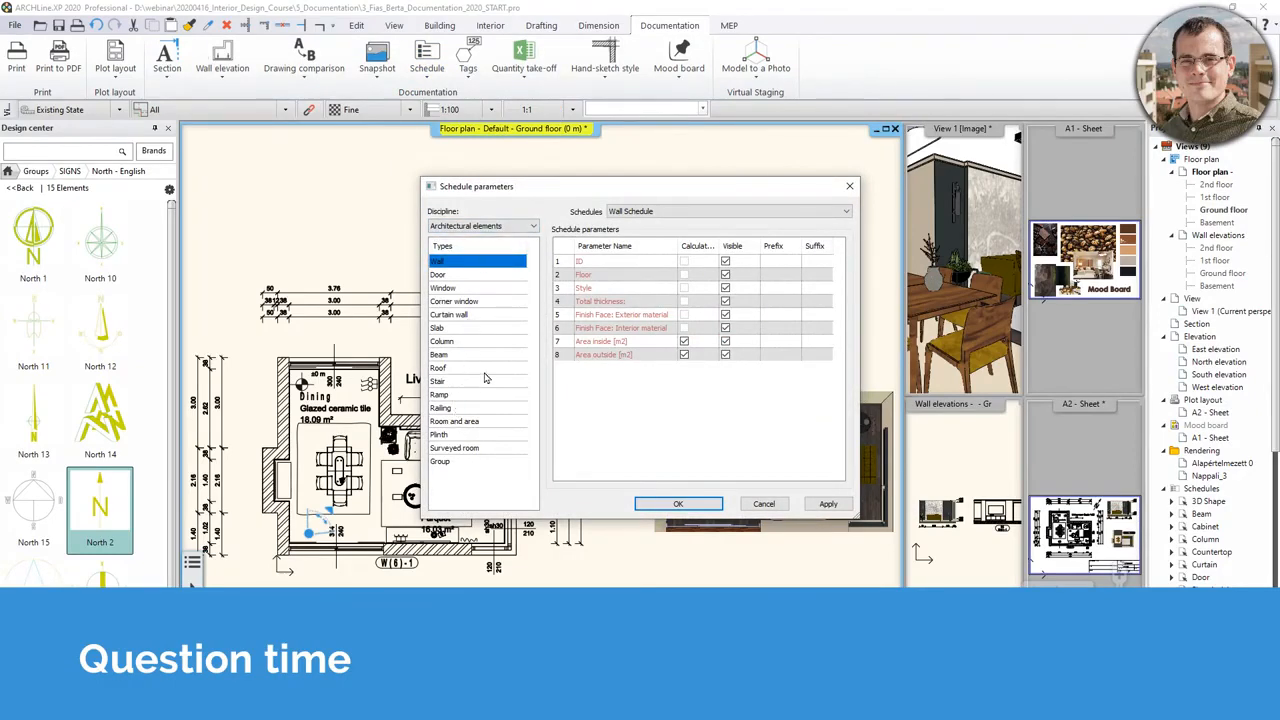
left_click(656, 212)
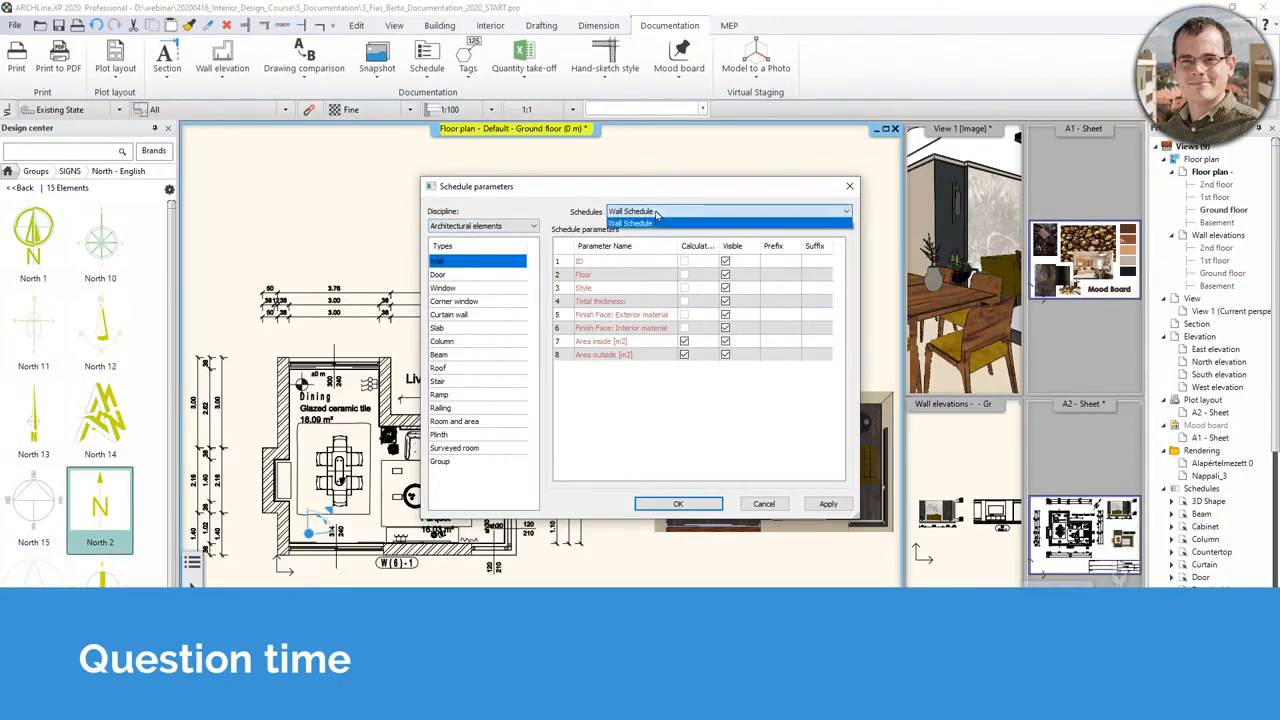
left_click(468, 278)
left_click(446, 279)
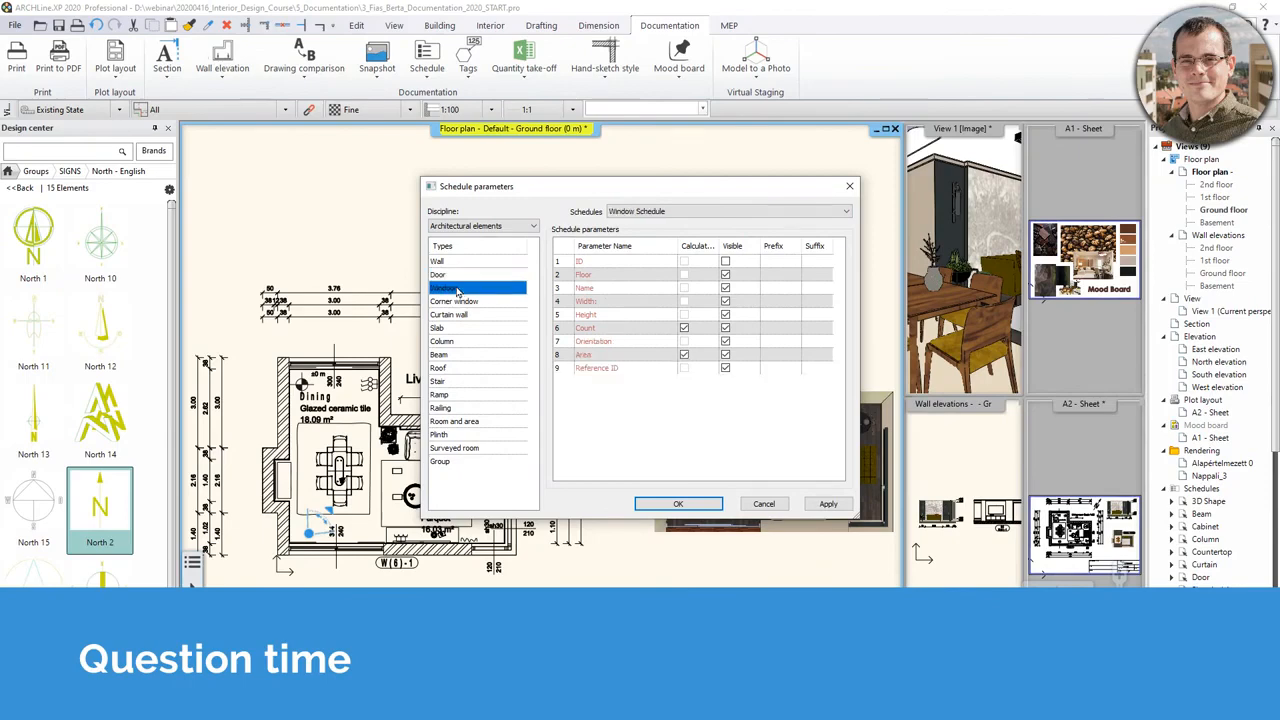
left_click(458, 289)
- Hide the Floor, Name and Reference ID columns, then place the table above the plan
left_click(725, 276)
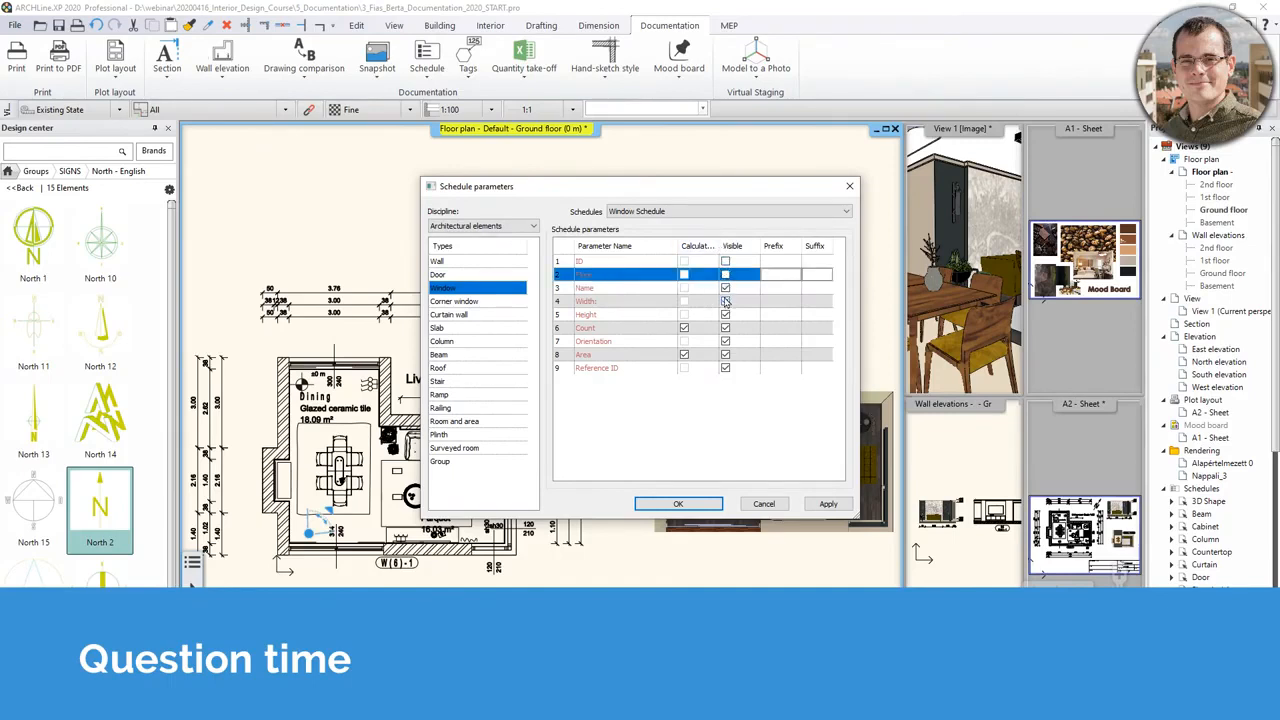
left_click(725, 288)
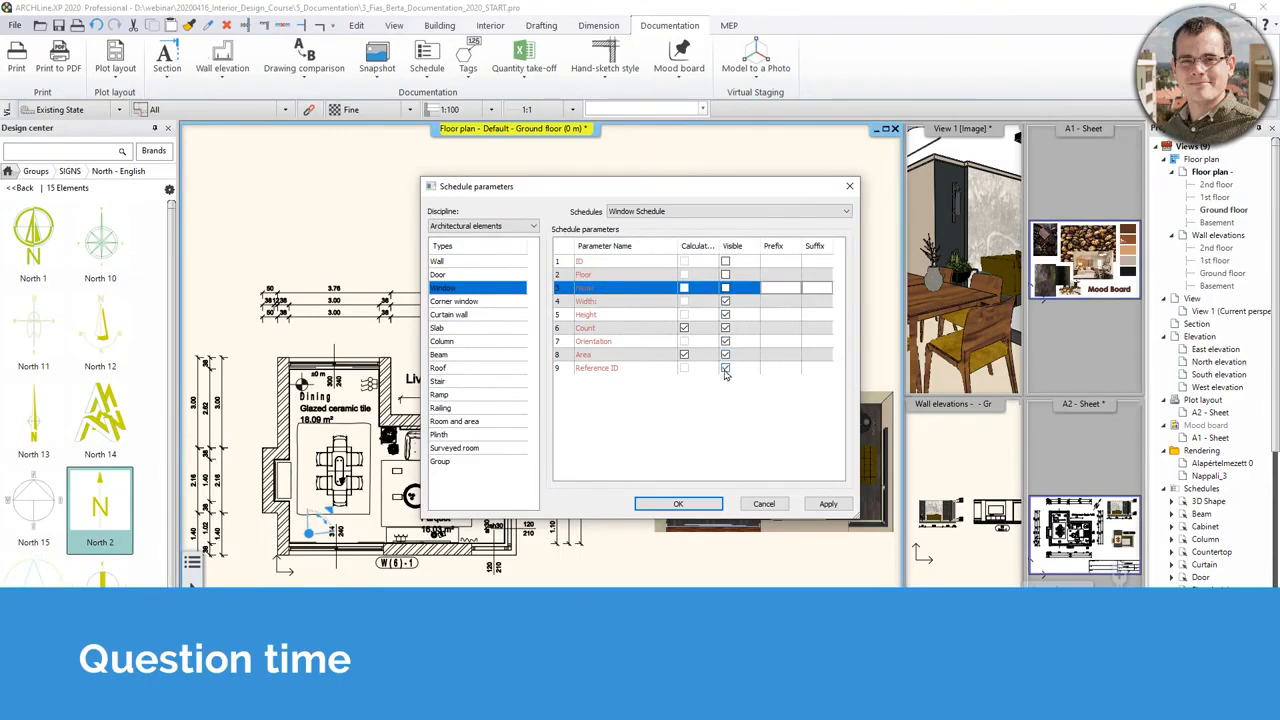
left_click(727, 368)
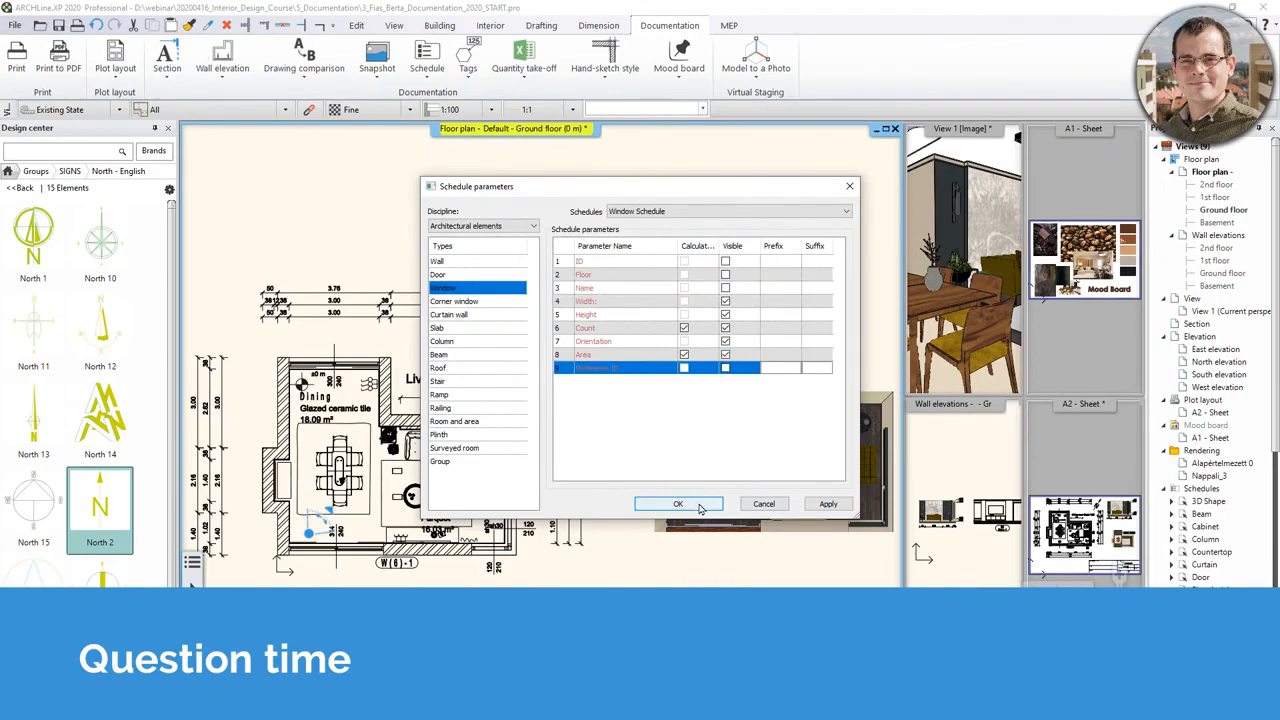
left_click(704, 506)
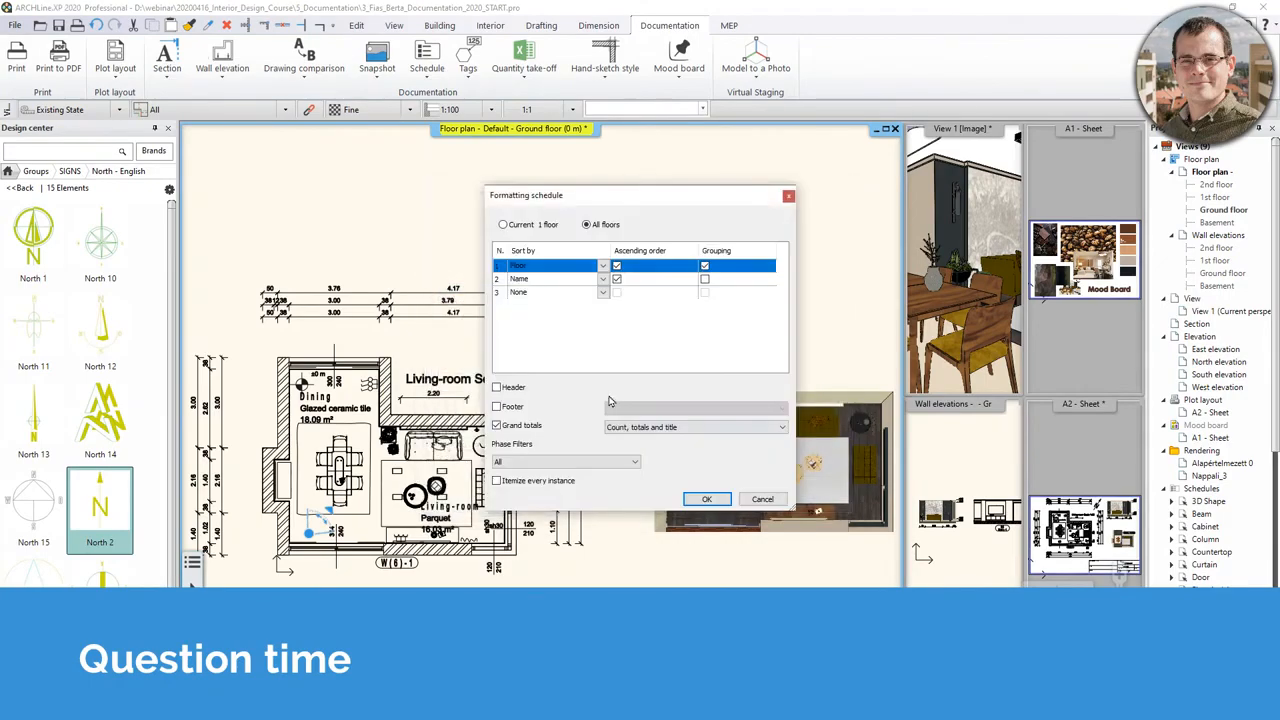
left_click(712, 500)
left_click(634, 268)
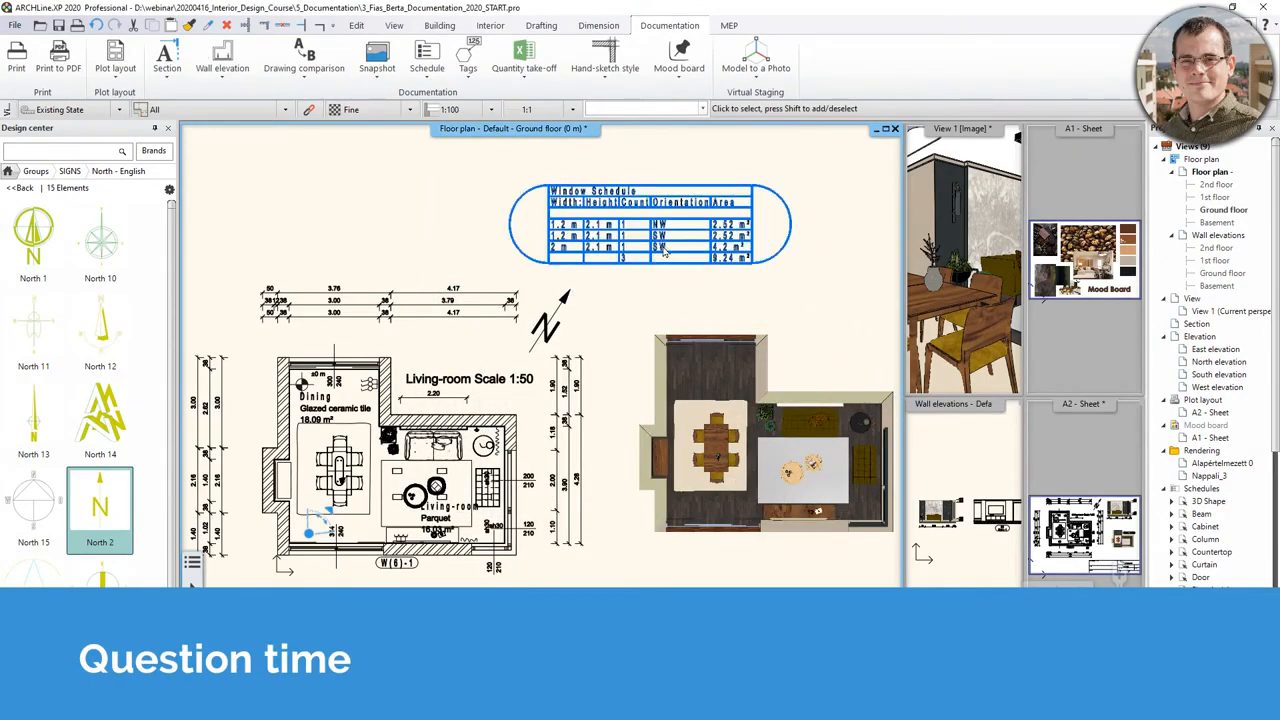
- Pan around the floor plan to inspect the Window Schedule, then deselect it
scroll(664, 252, "up", 2)
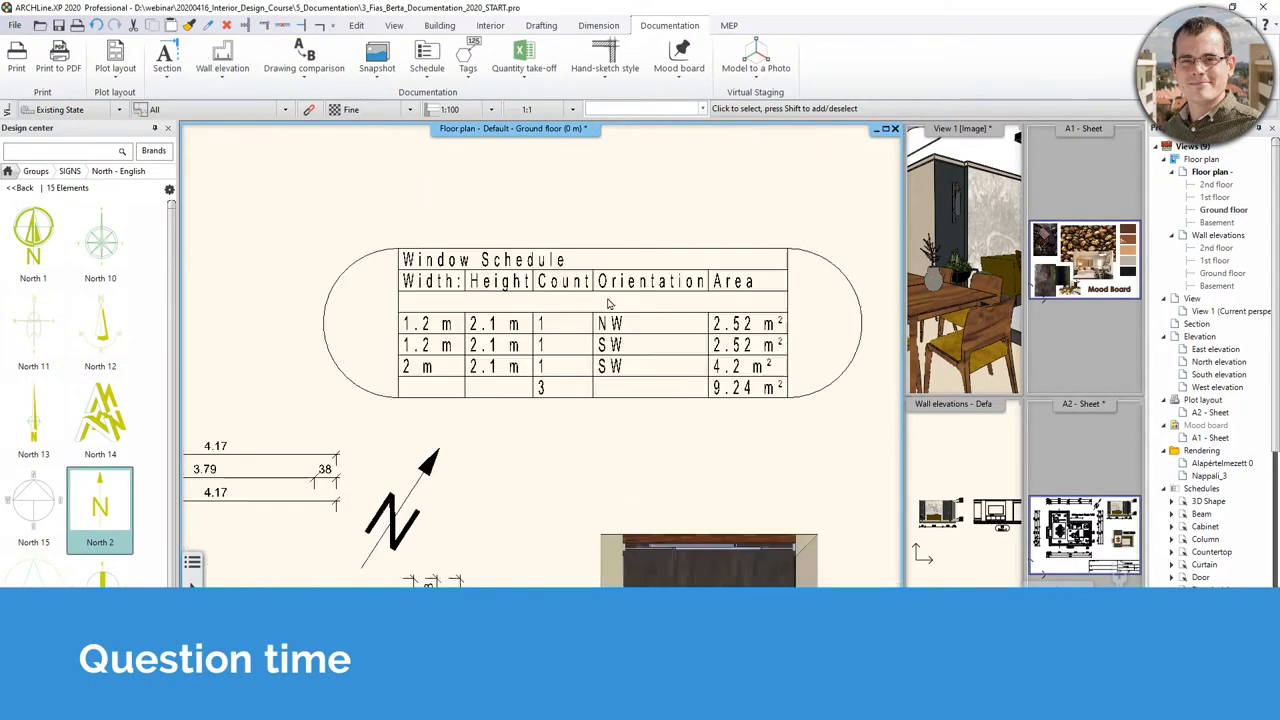
left_click(490, 360)
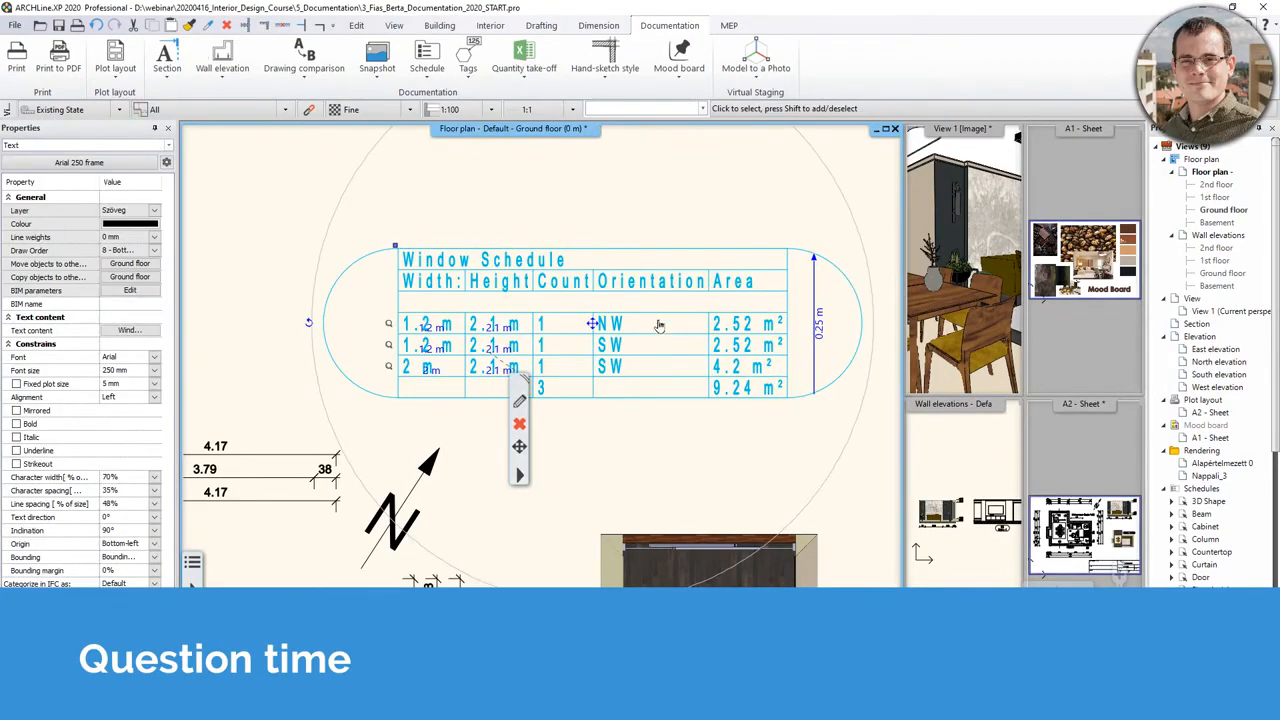
middle_click_drag(498, 339, 593, 273)
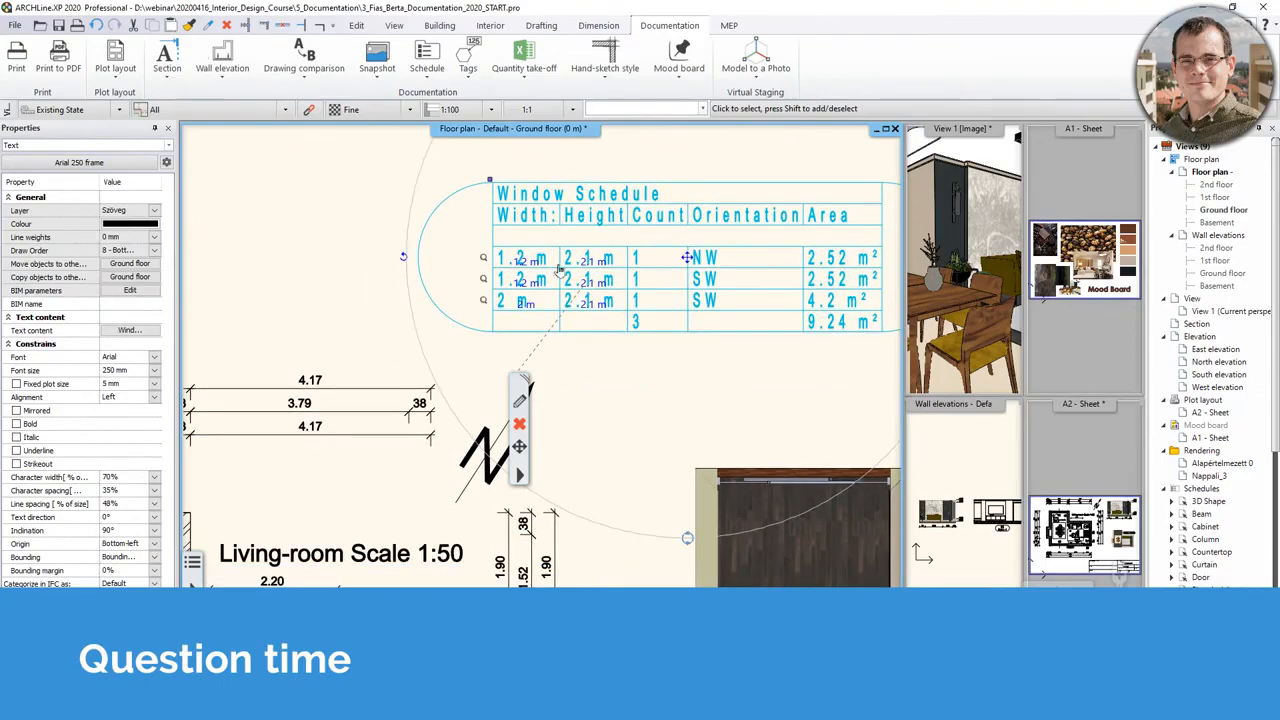
left_click(484, 258)
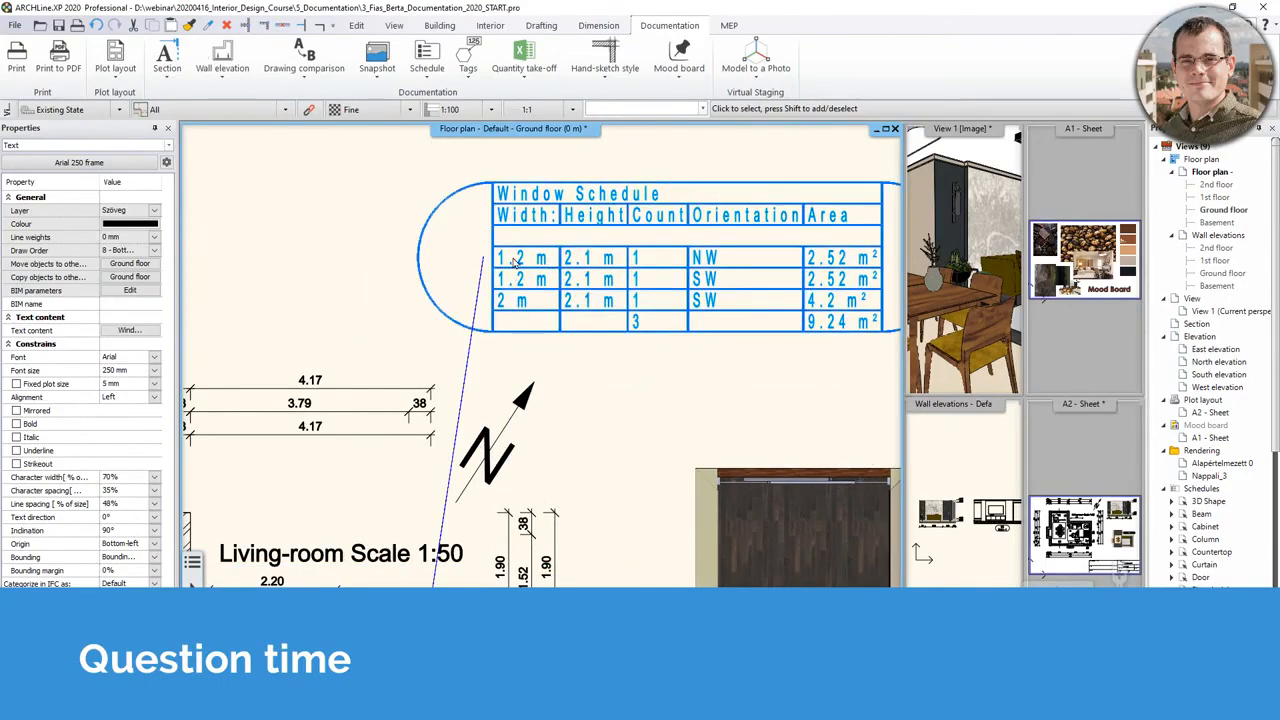
middle_click_drag(585, 273, 513, 283)
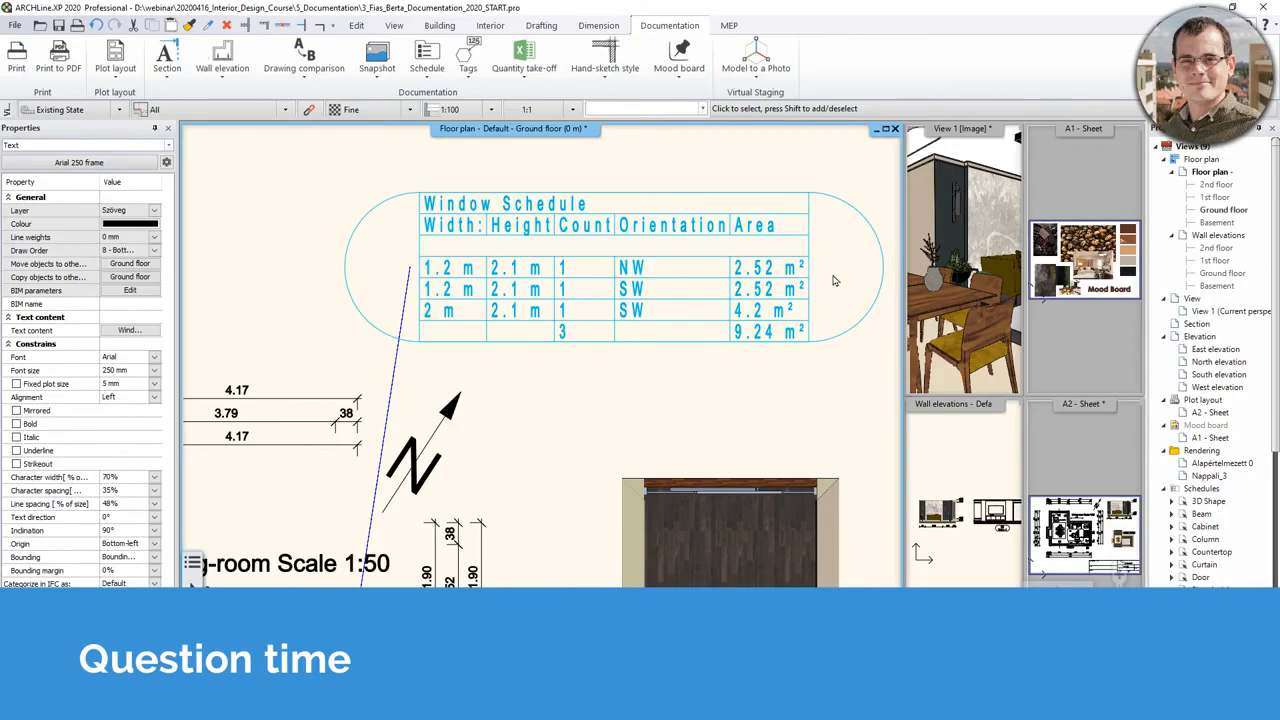
middle_click_drag(746, 712, 852, 448)
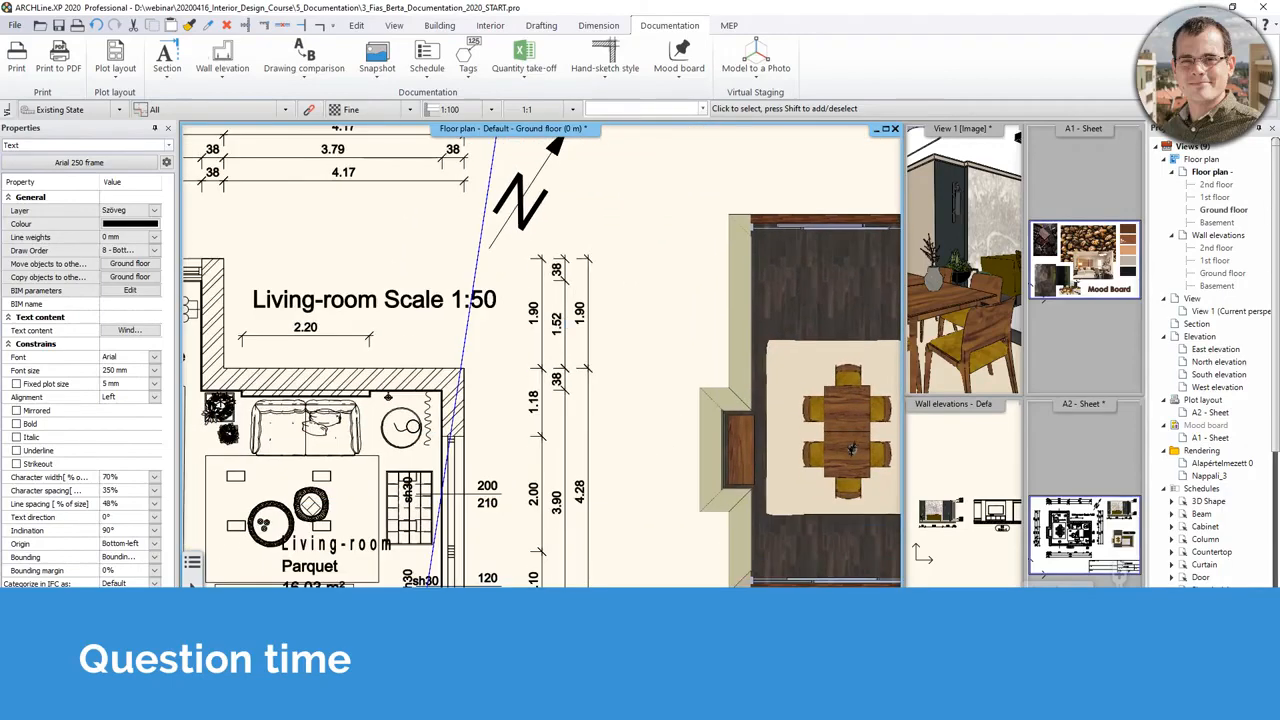
middle_click_drag(711, 157, 548, 567)
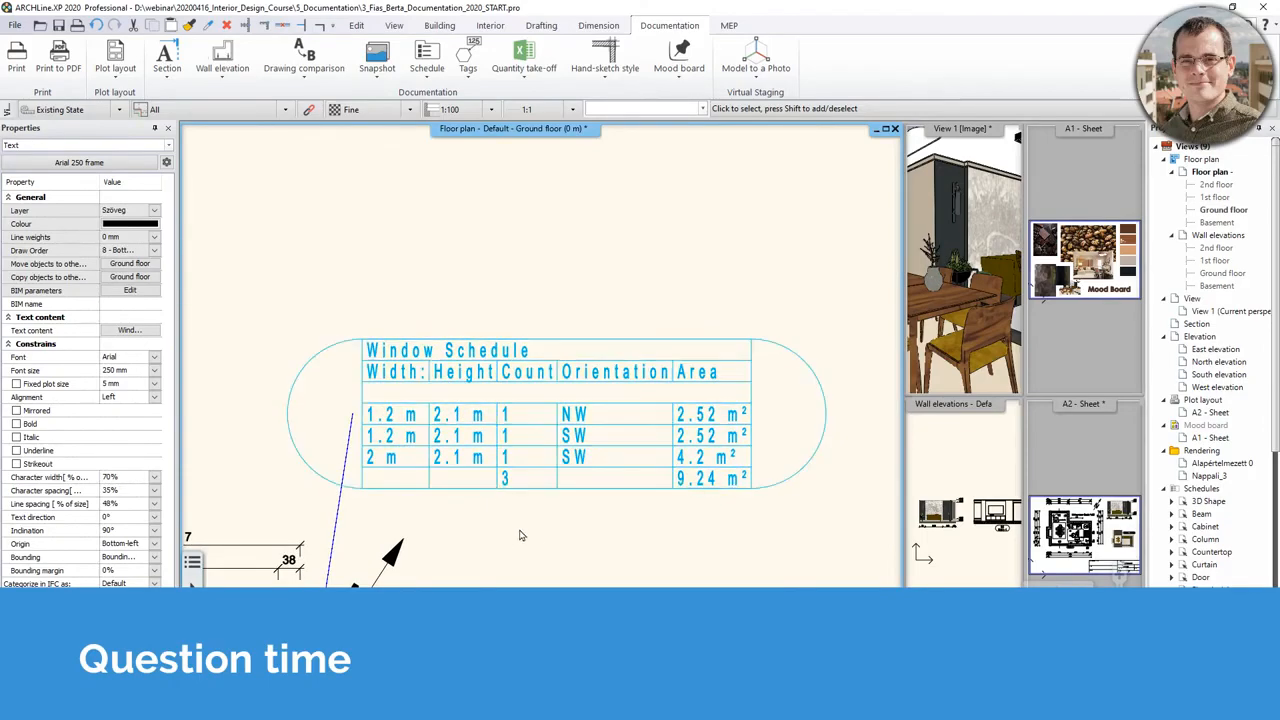
left_click(611, 533)
scroll(601, 520, "down", 2)
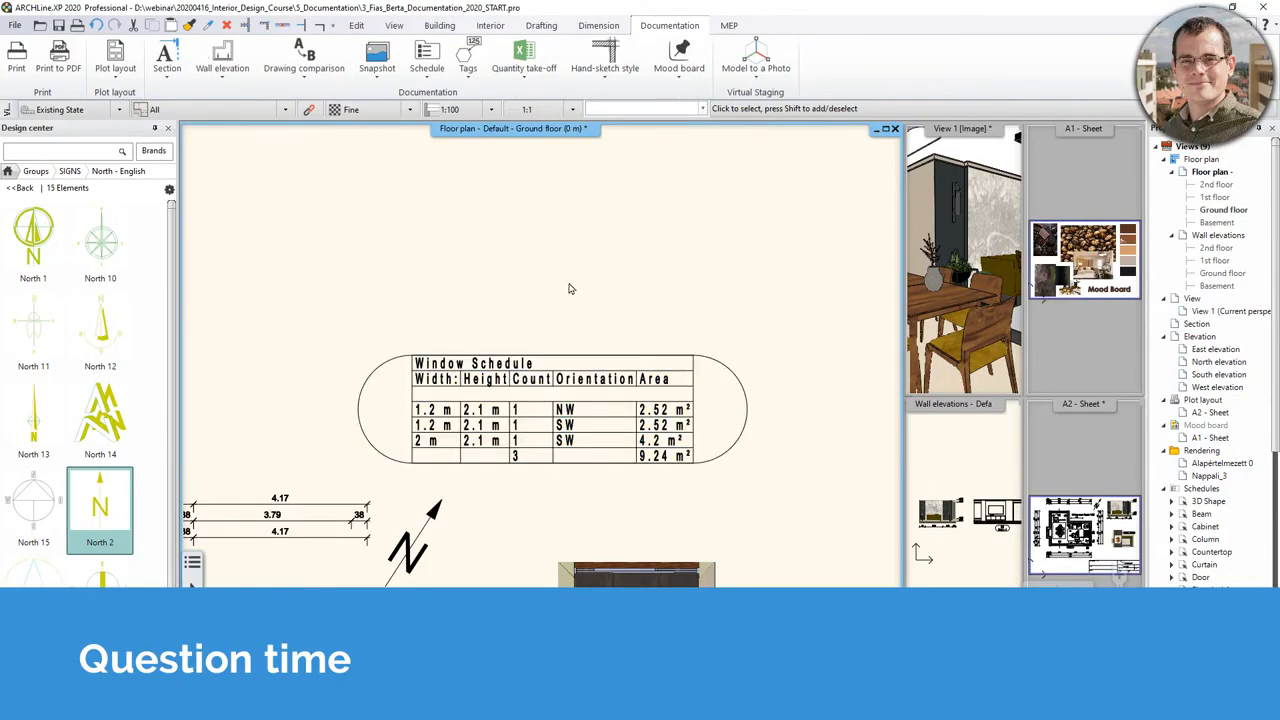
middle_click_drag(665, 275, 665, 263)
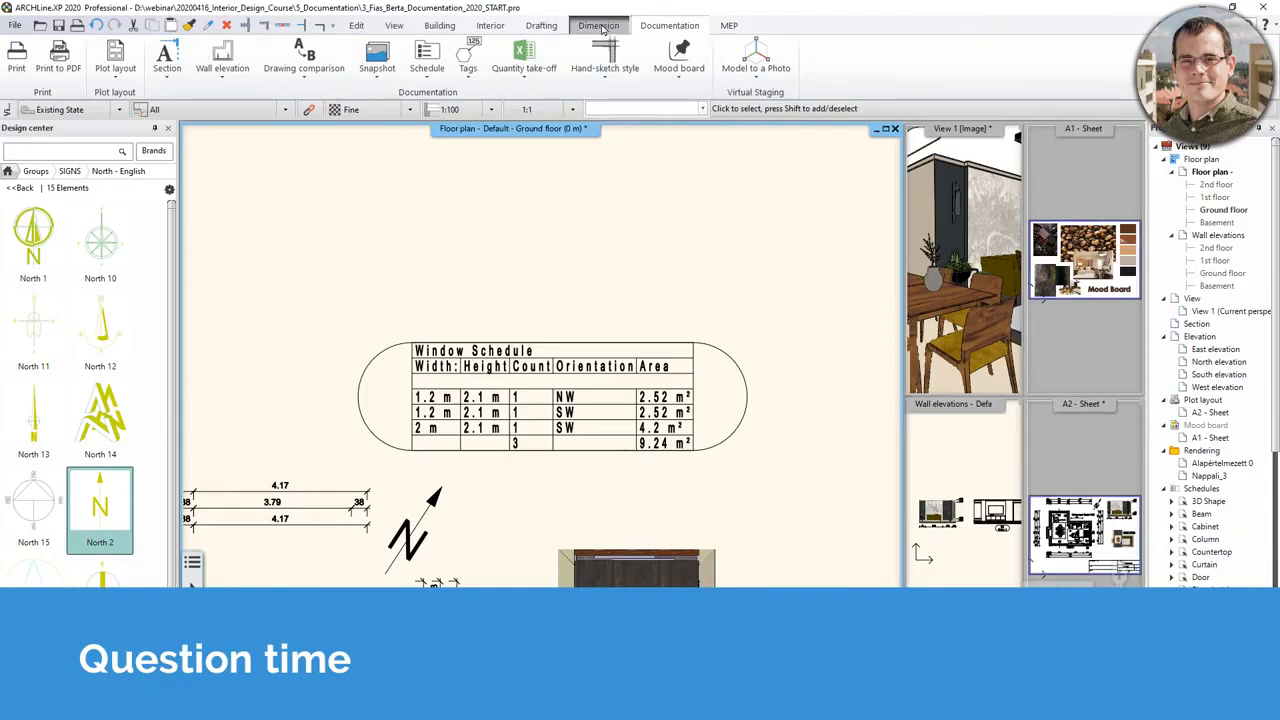
- Copy a rectangle around the Window Schedule to the plot layout and go to the A2 sheet
left_click(115, 58)
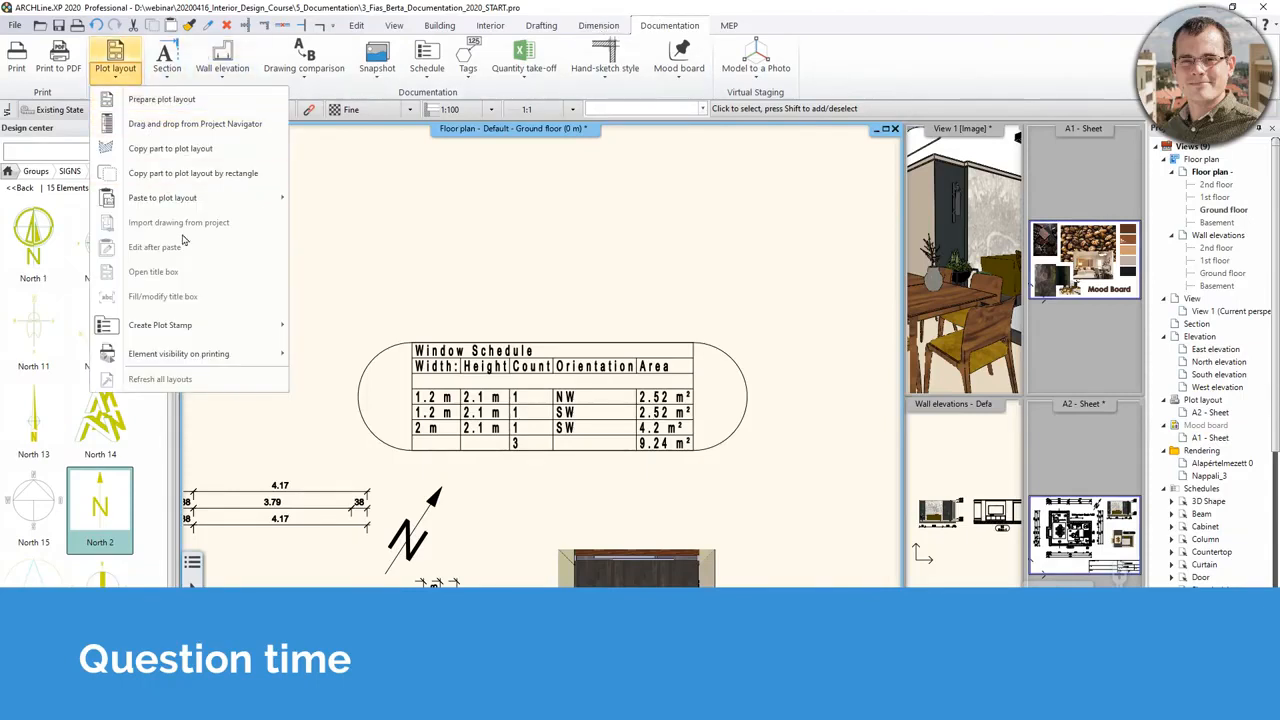
left_click(222, 174)
left_click(793, 438)
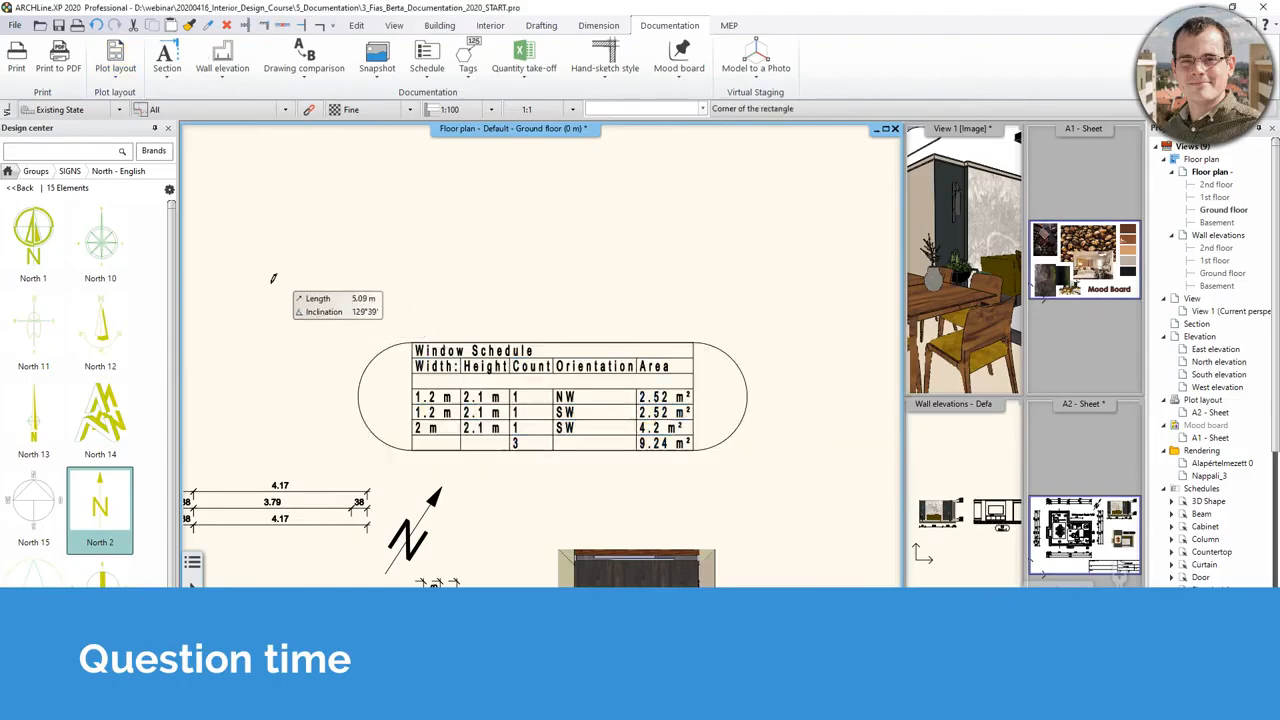
left_click(332, 320)
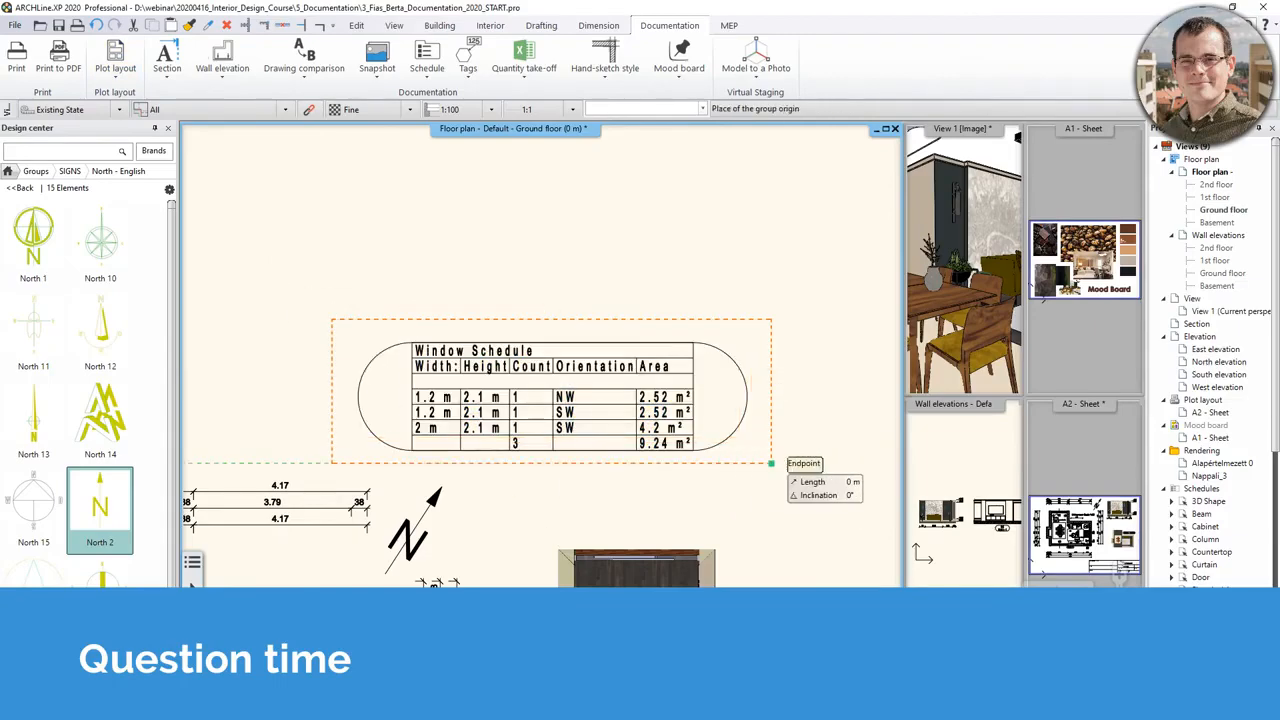
left_click(769, 462)
left_click(1097, 500)
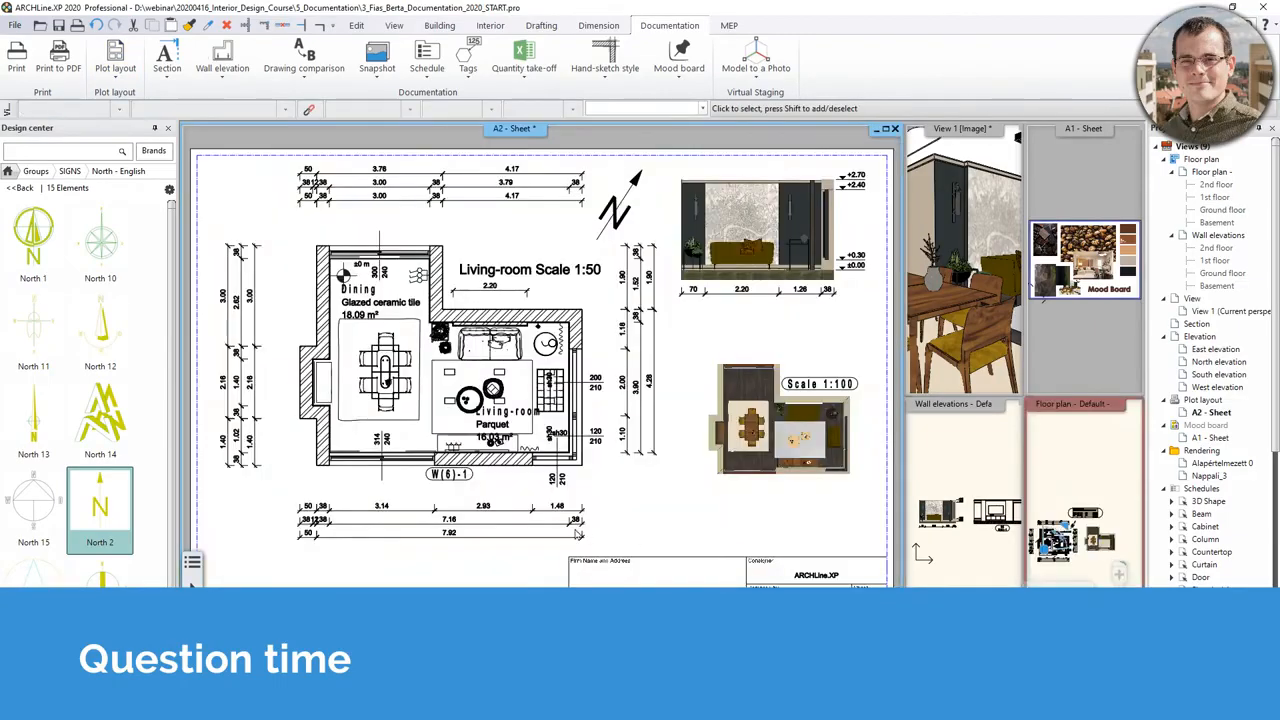
- Paste the copied schedule at 1:50 below the living-room plan
left_click(494, 252)
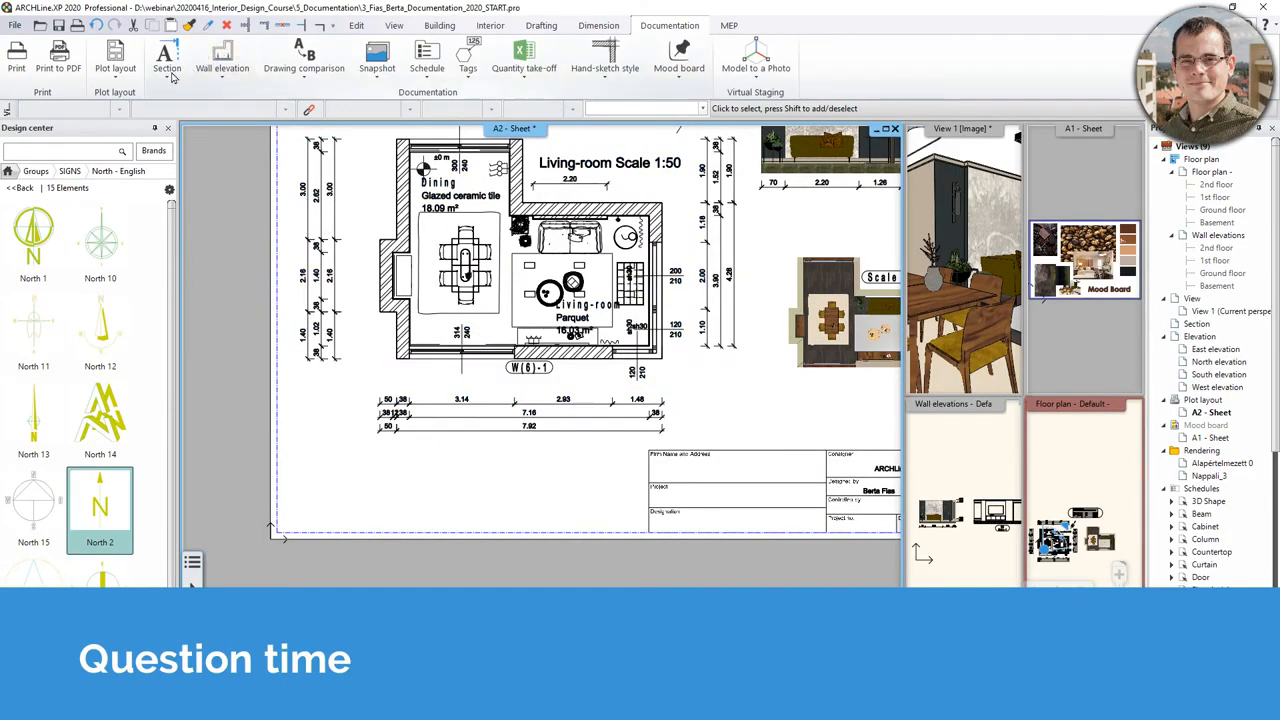
left_click(115, 62)
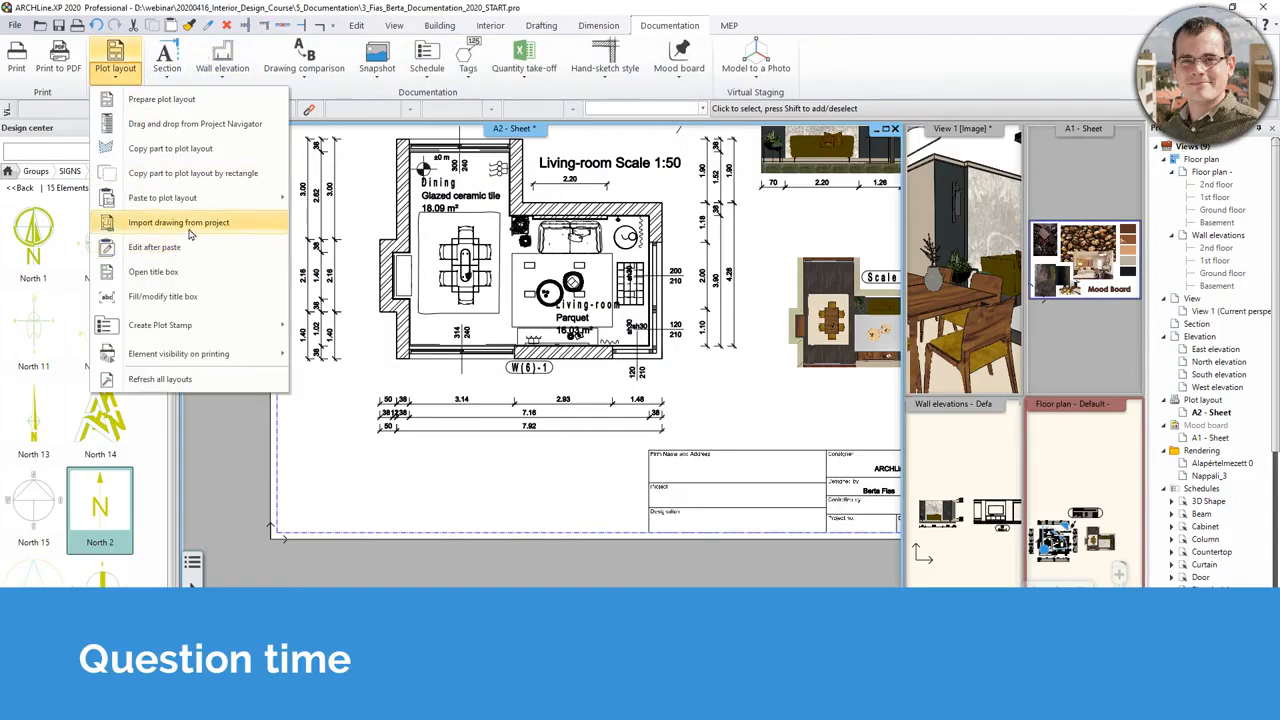
mouse_move(190, 205)
left_click(322, 297)
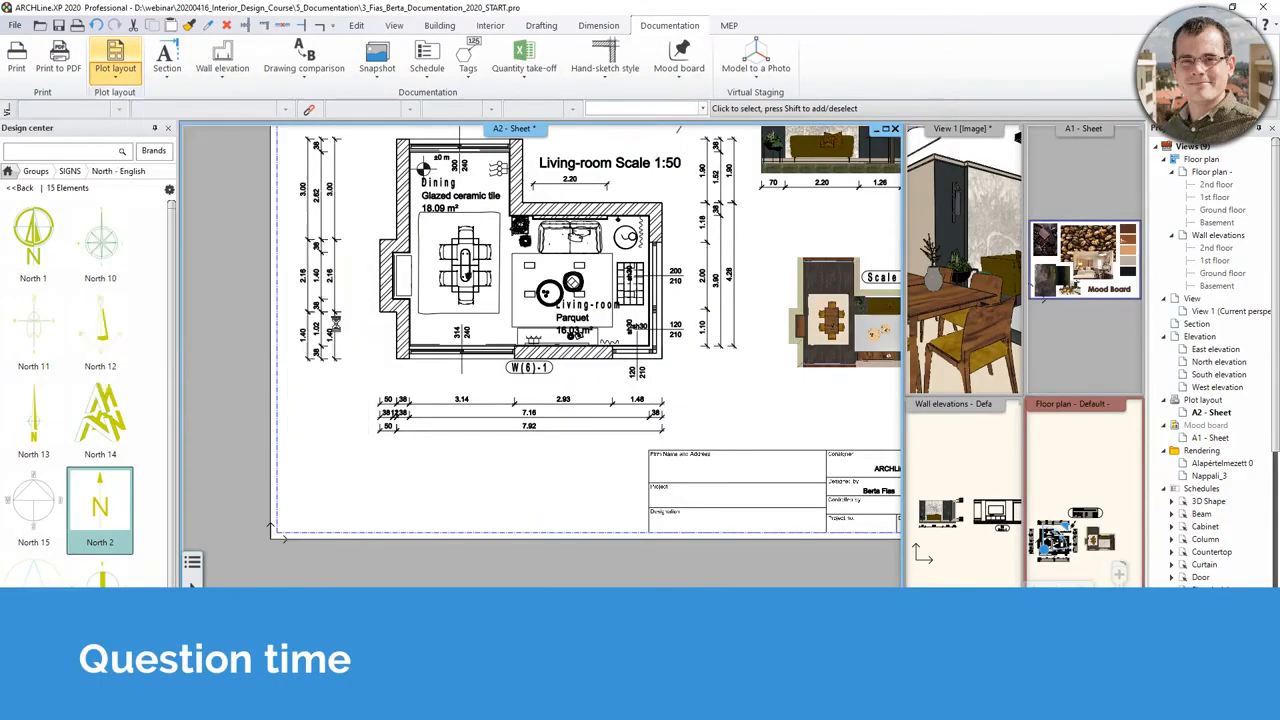
left_click(565, 515)
scroll(539, 520, "up", 3)
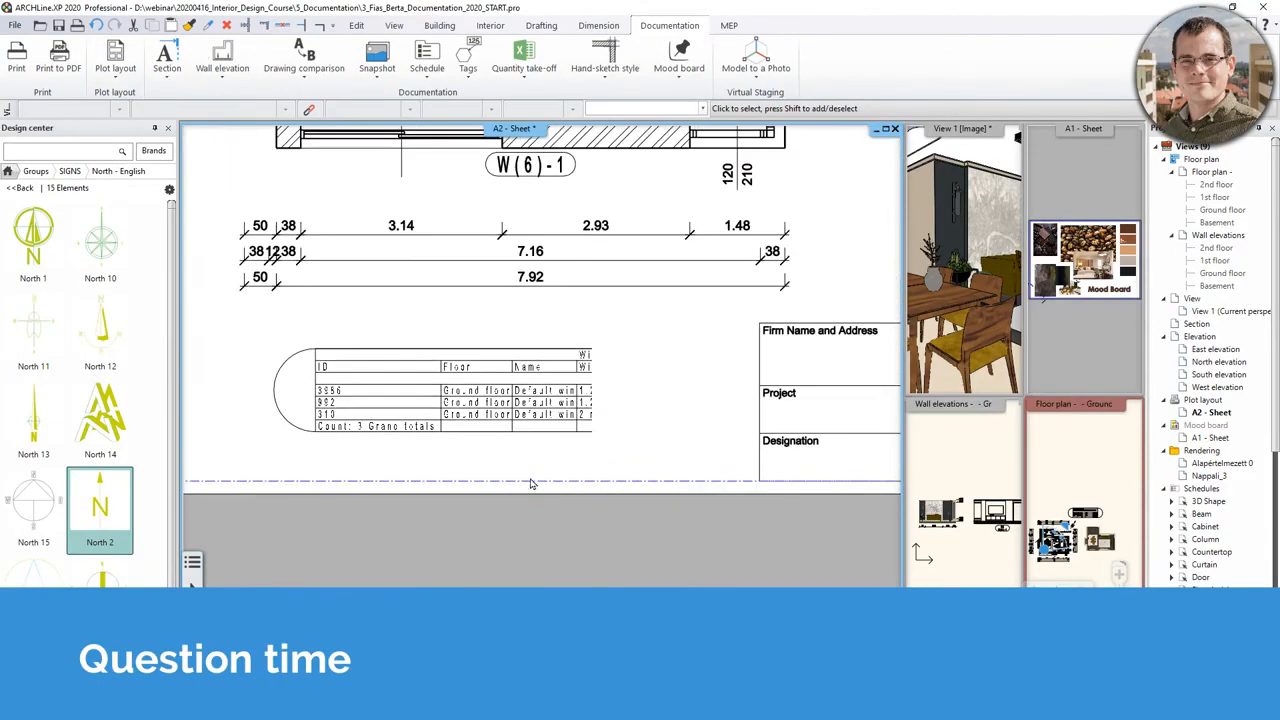
- Offset the pasted schedule's right edge to reveal more columns
left_click(592, 378)
left_click(592, 373)
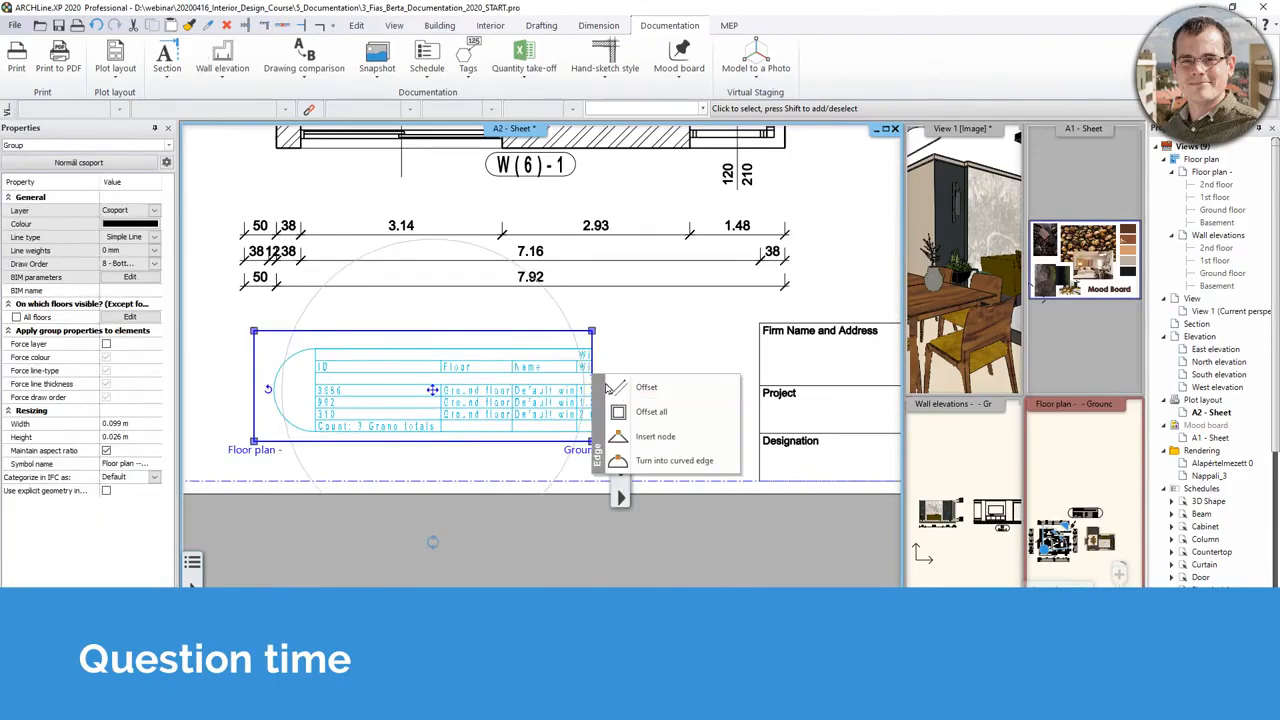
left_click(640, 387)
left_click(700, 388)
left_click(565, 400)
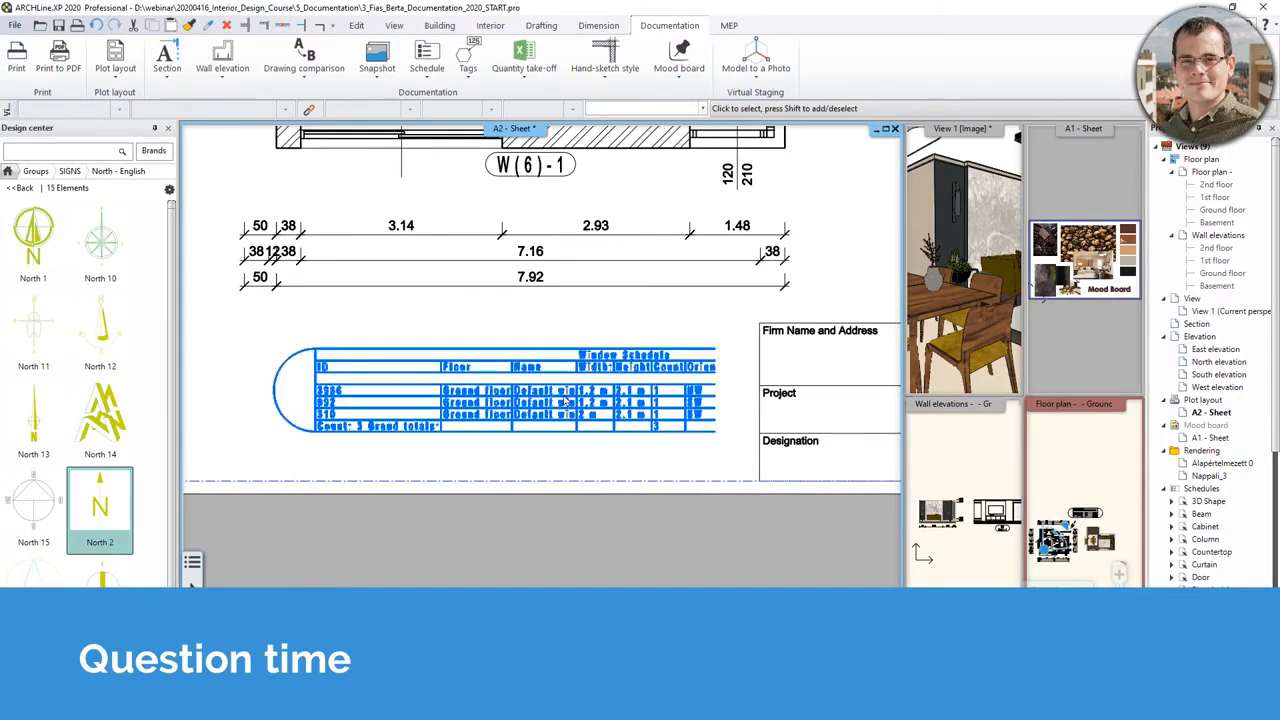
scroll(565, 400, "down", 1)
scroll(565, 400, "down", 2)
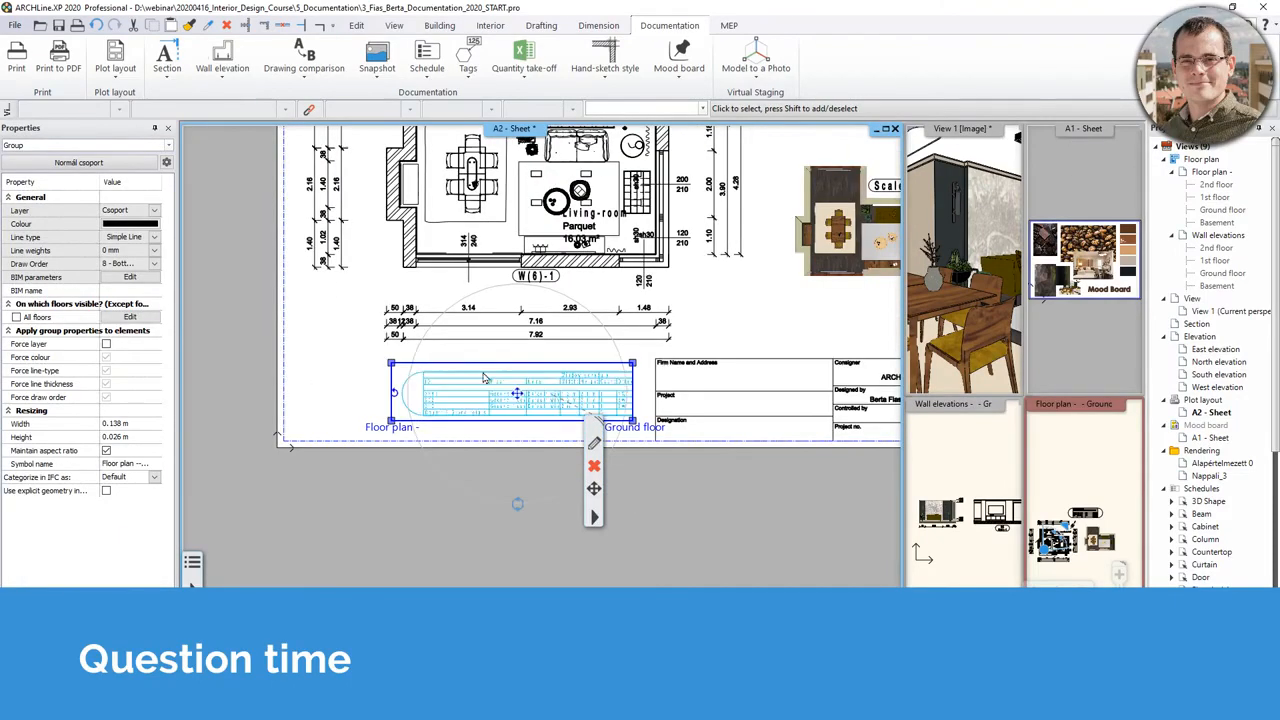
middle_click_drag(507, 408, 546, 389)
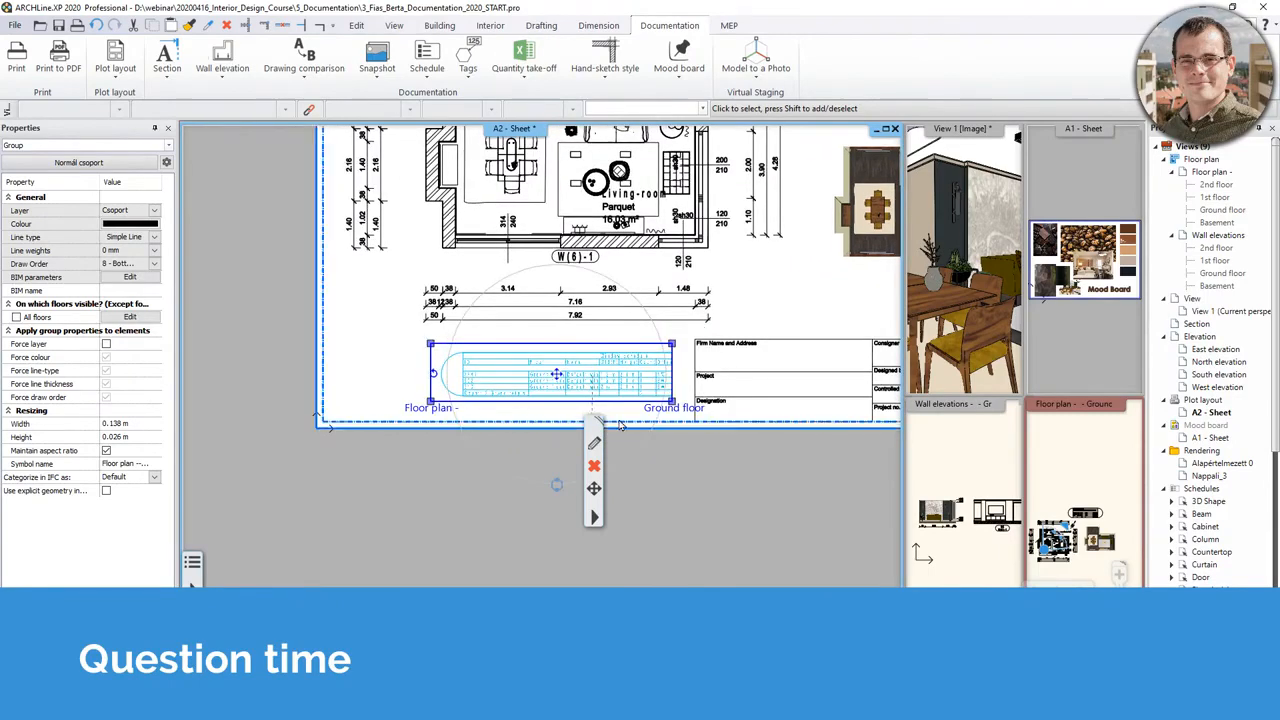
- Move the schedule further left on the A2 sheet
left_click(557, 377)
left_click(608, 389)
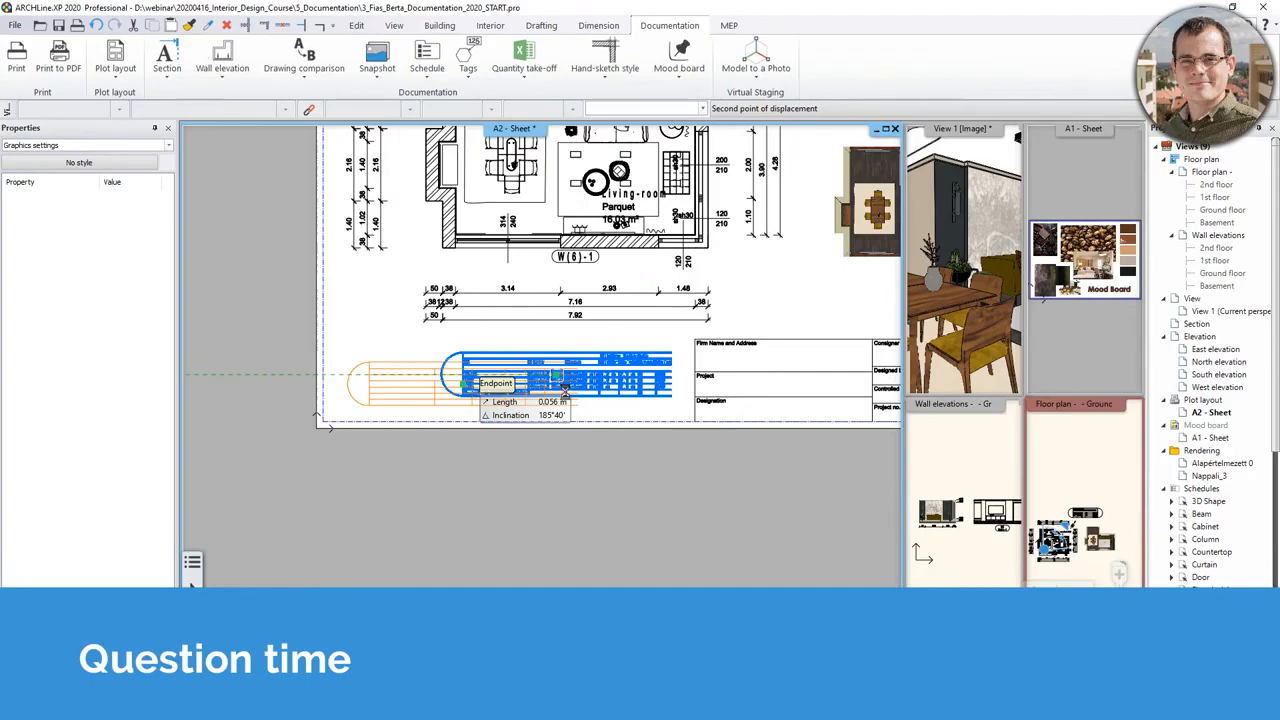
left_click(463, 383)
scroll(600, 387, "up", 1)
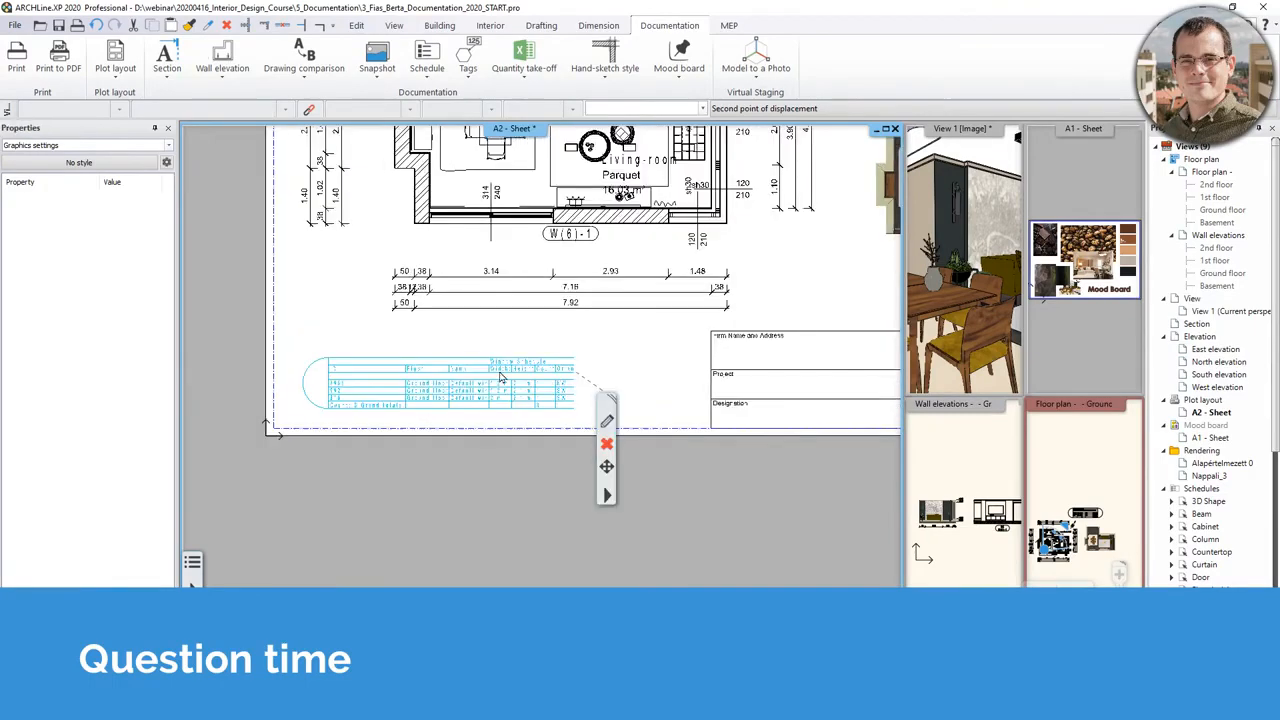
- Extend the right edge again so the full Window Schedule shows, then view the living-room plan
left_click(574, 389)
left_click(630, 397)
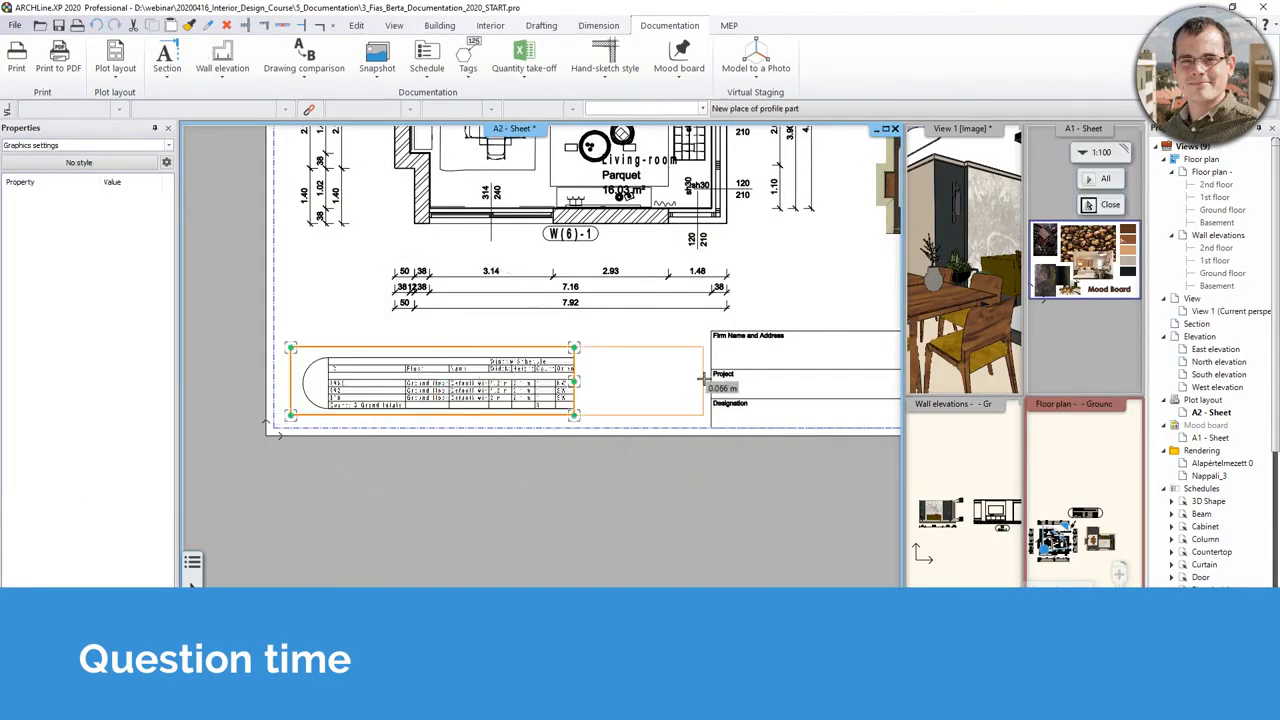
left_click(706, 381)
middle_click_drag(453, 384, 499, 372)
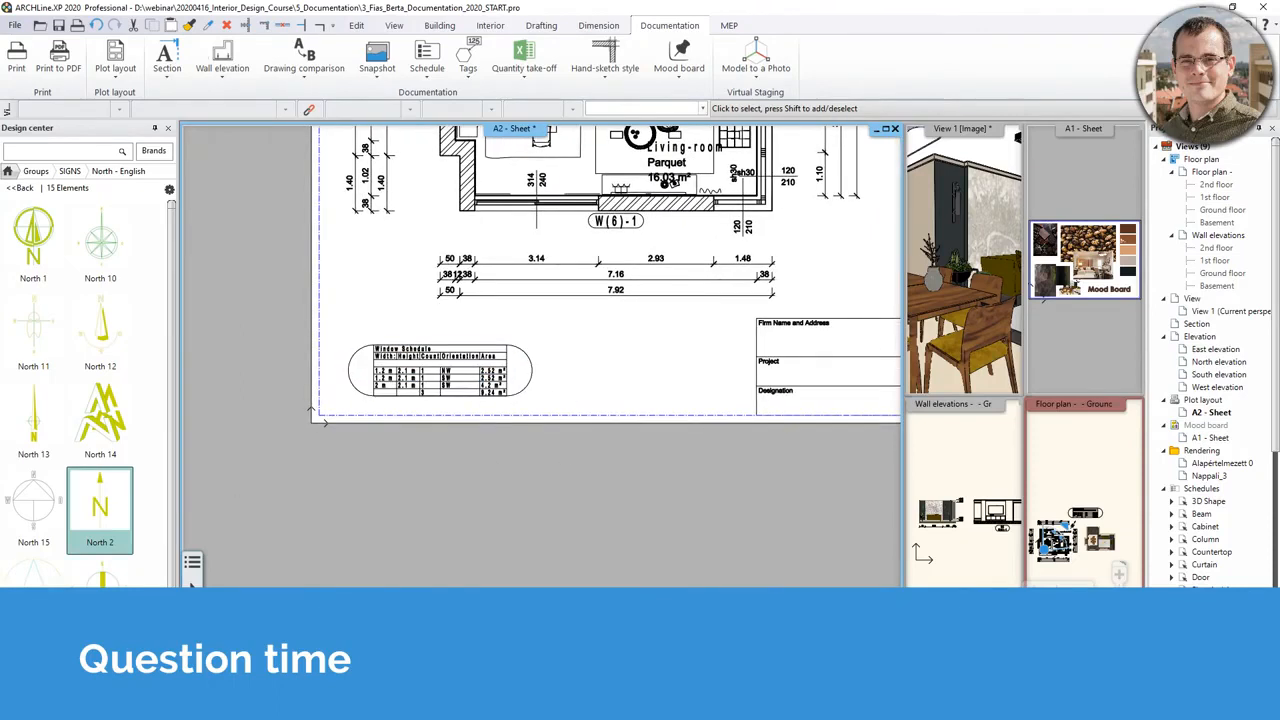
mouse_move(55, 502)
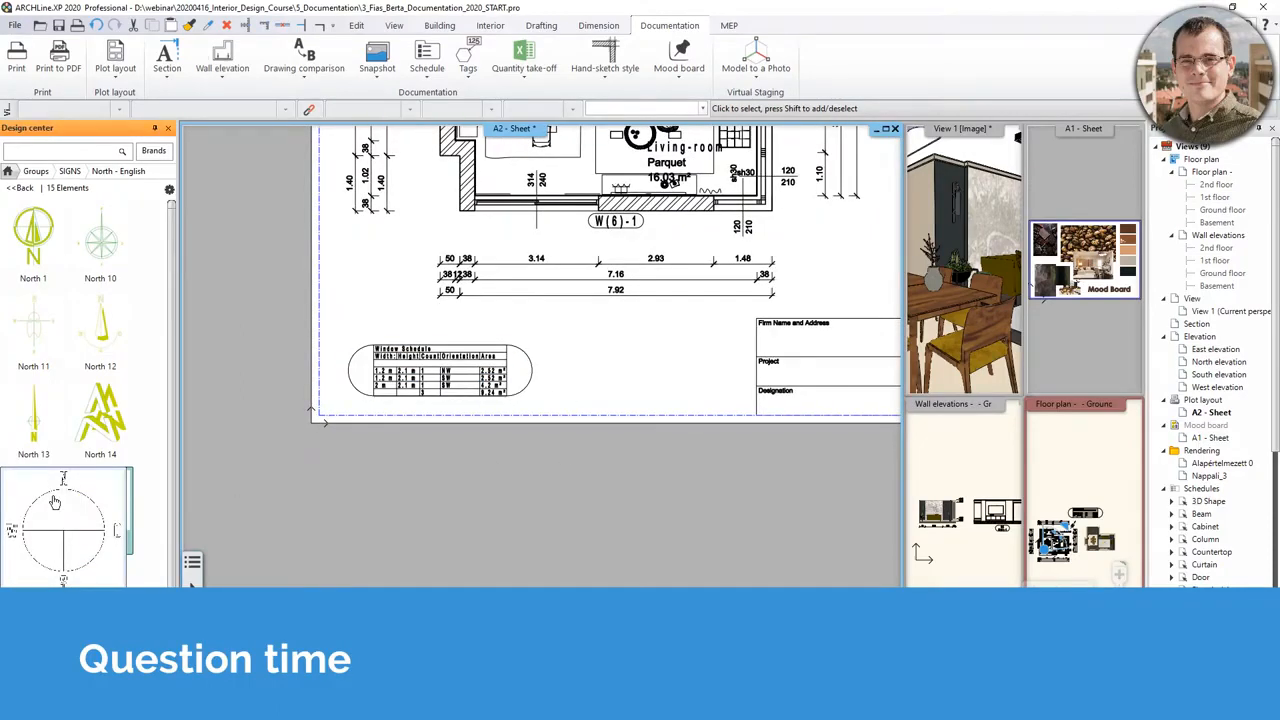
scroll(595, 550, "up", 4)
middle_click_drag(545, 405, 652, 541)
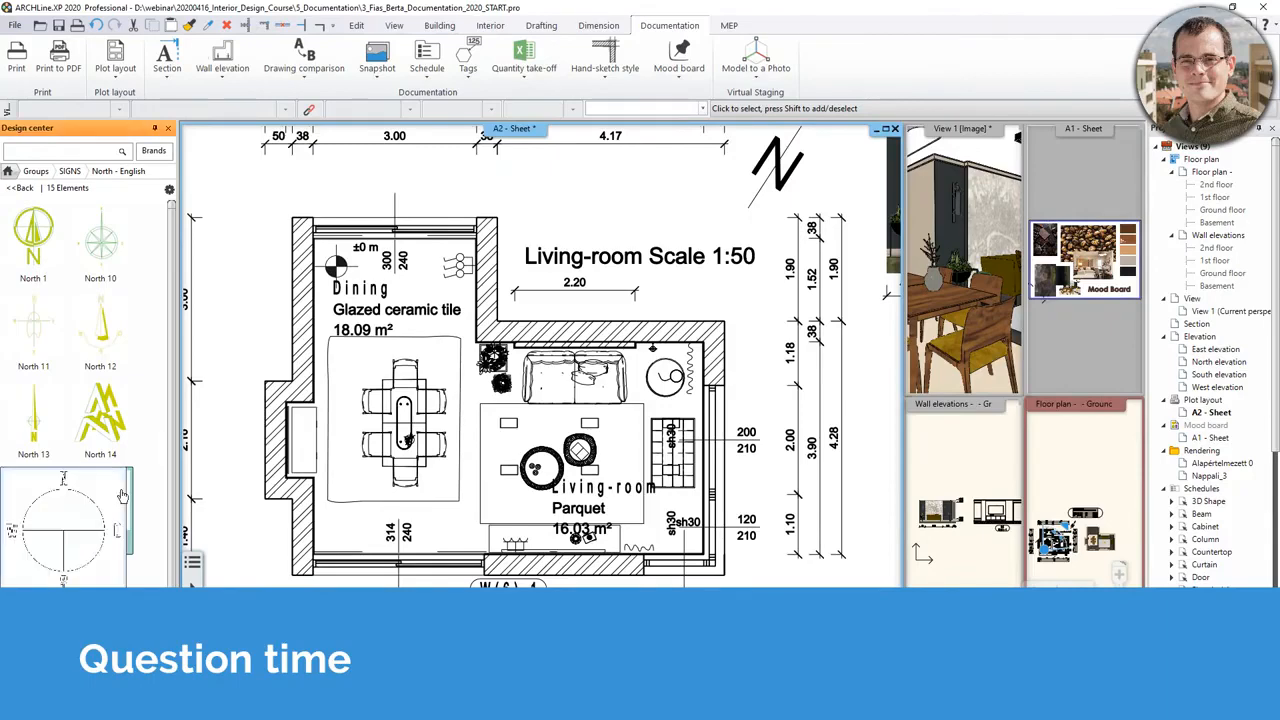
- Open the Project properties from the main file menu
left_click(15, 25)
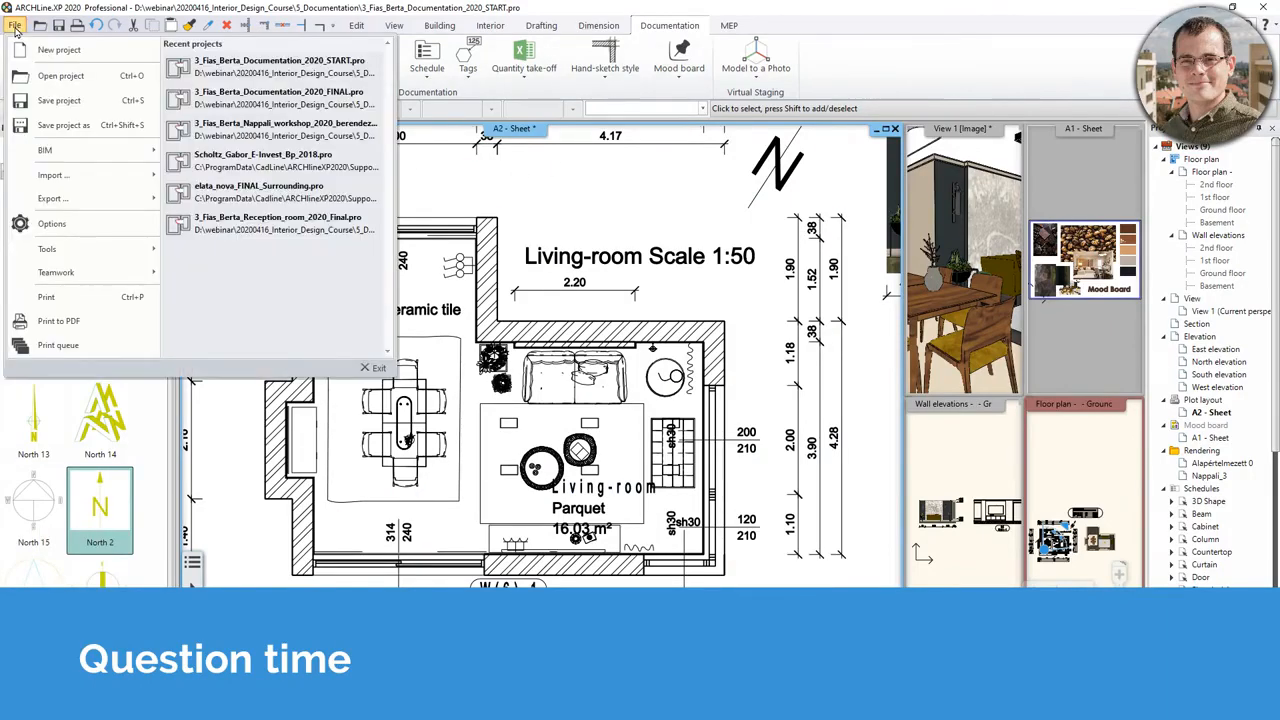
mouse_move(58, 155)
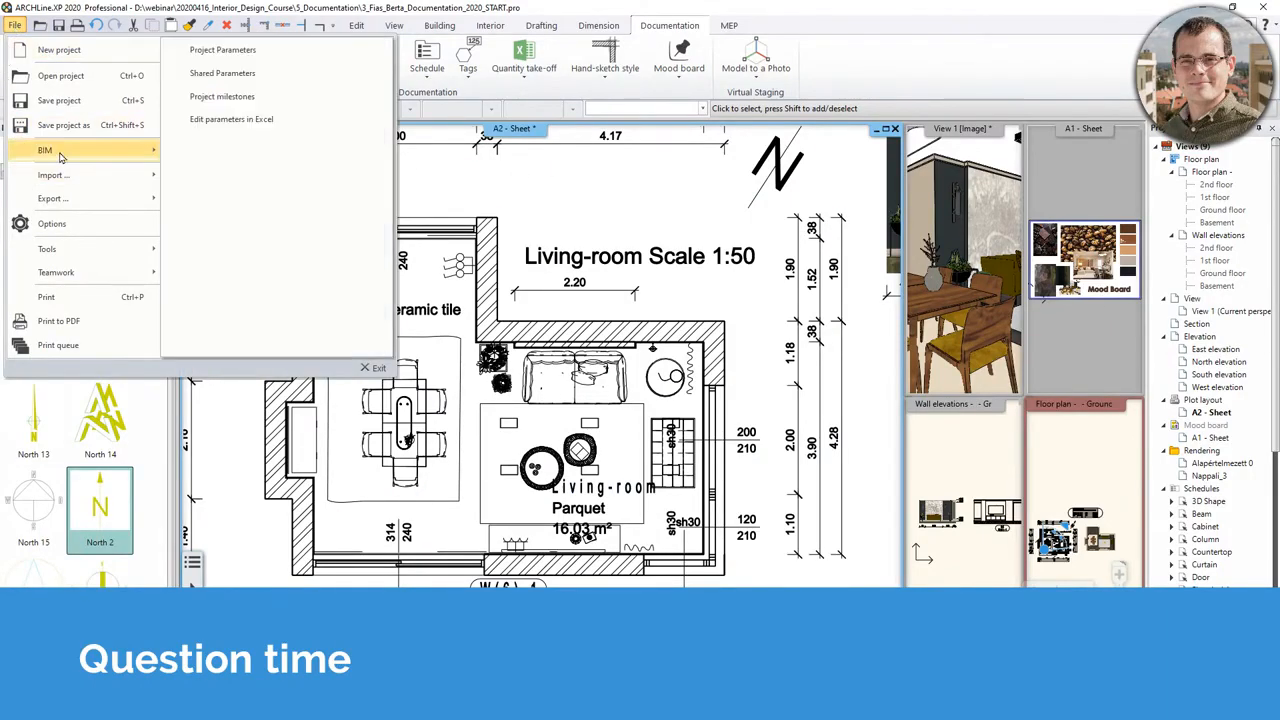
left_click(258, 52)
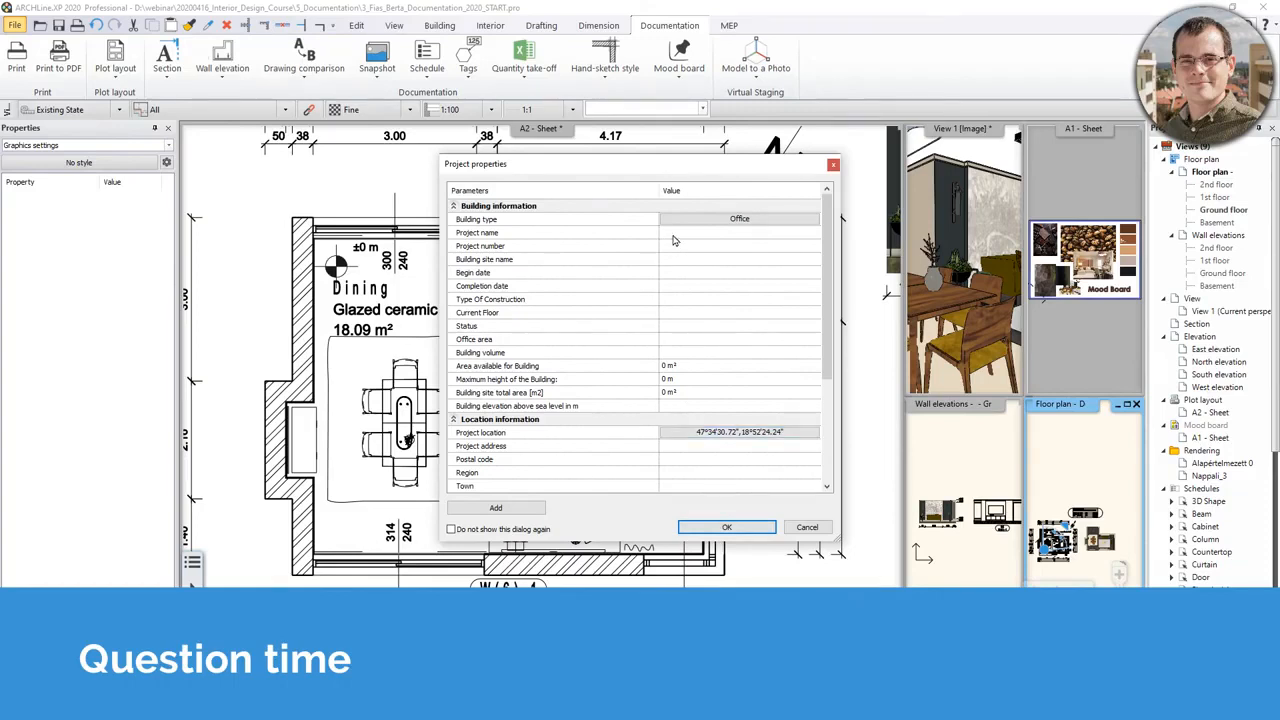
scroll(684, 417, "down", 2)
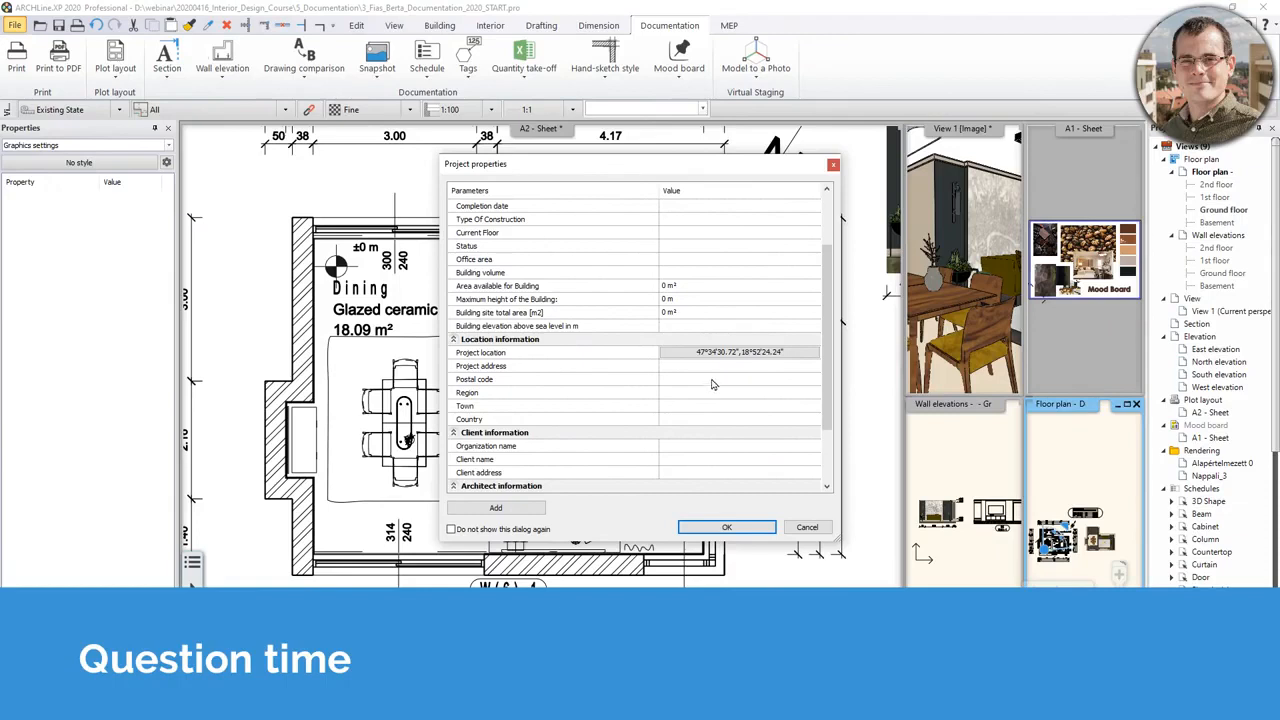
scroll(712, 384, "up", 2)
- Fill in project name Reception Room and project number 001, then confirm the properties
left_click(696, 233)
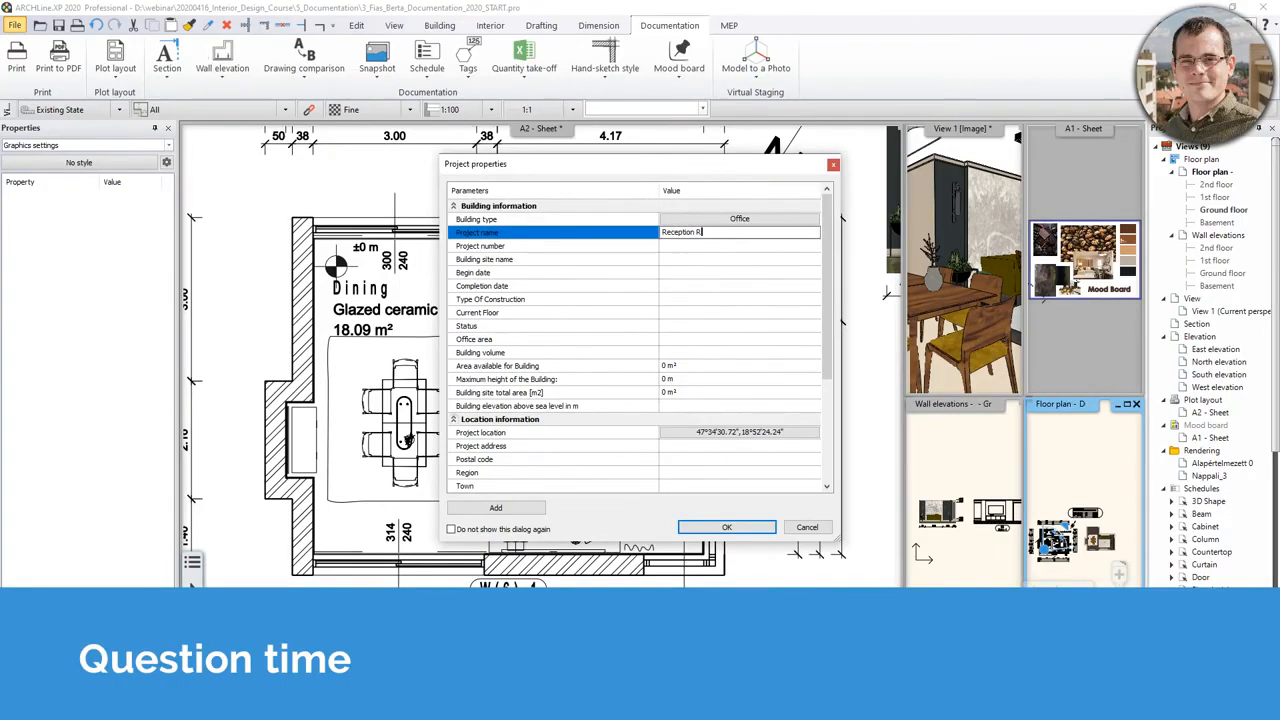
left_click(705, 246)
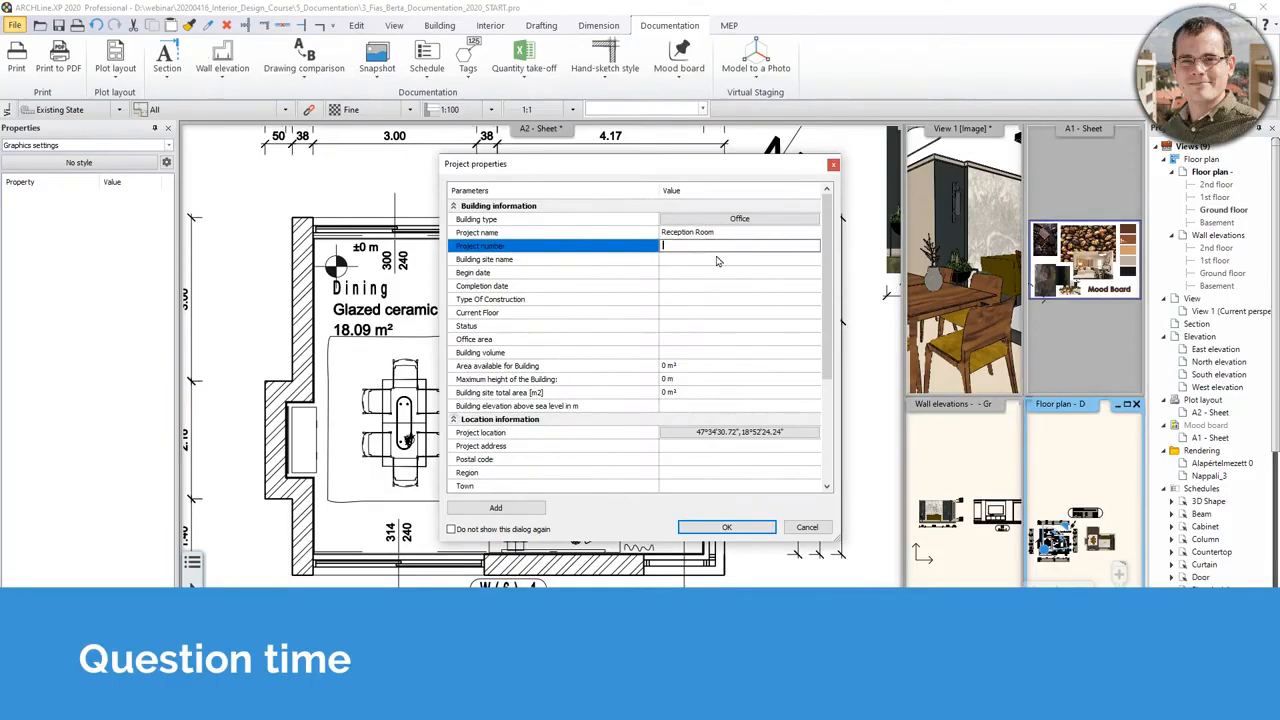
type("001")
left_click(672, 263)
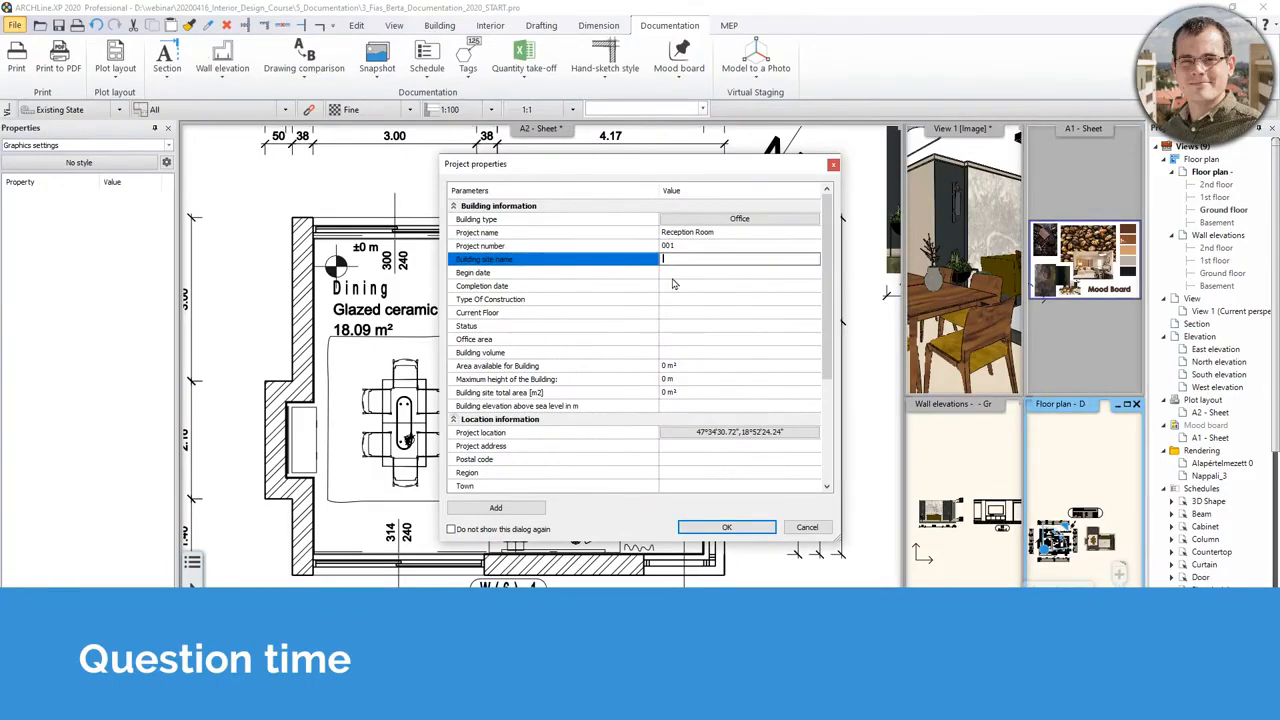
left_click(680, 272)
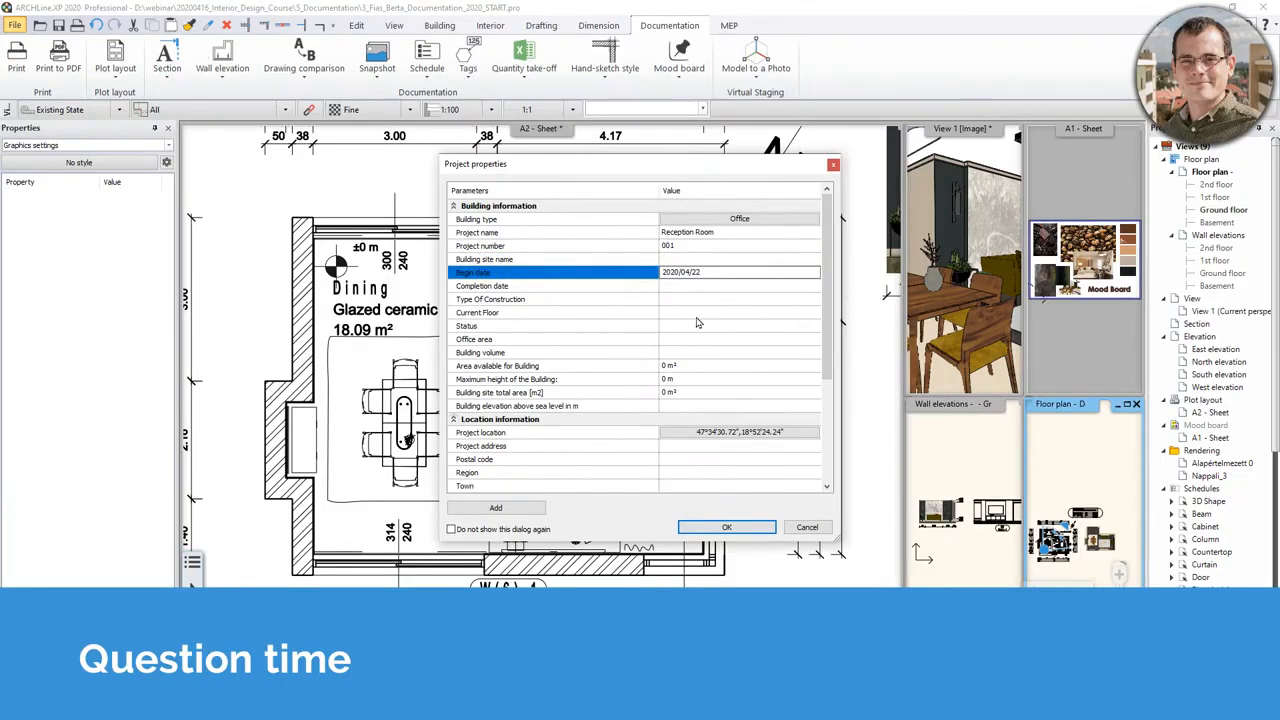
scroll(726, 262, "down", 2)
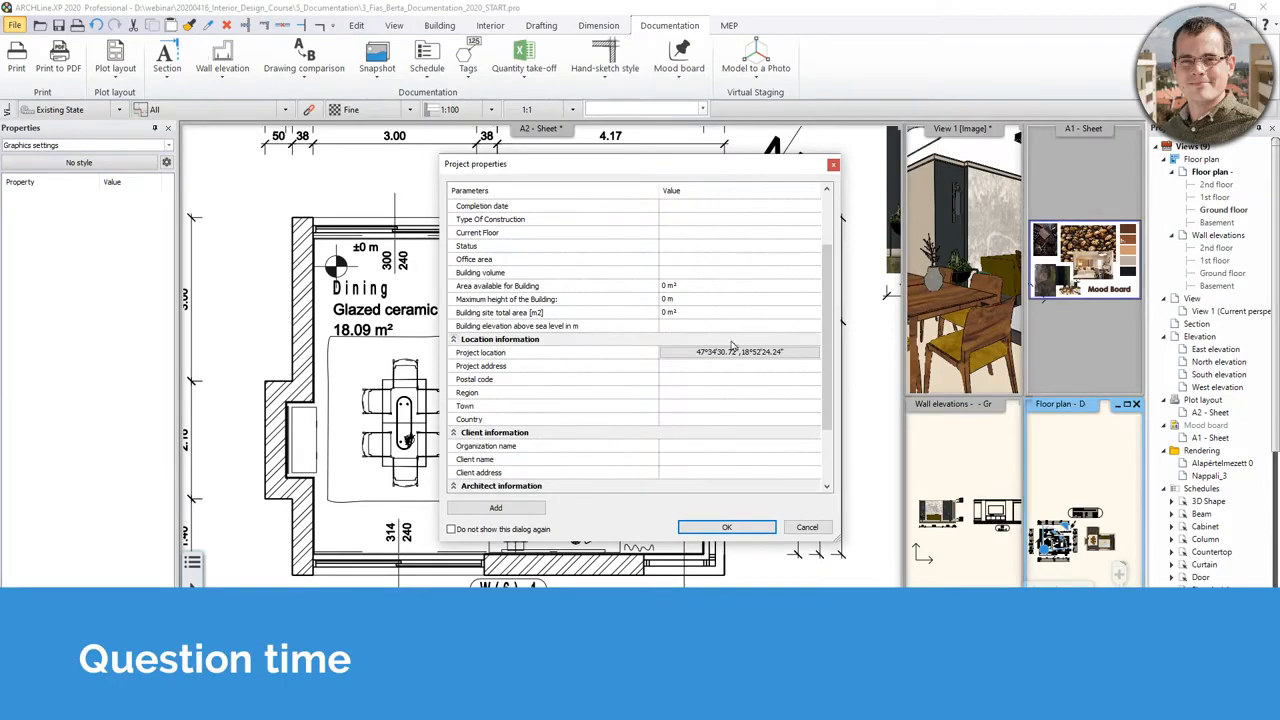
scroll(734, 341, "down", 2)
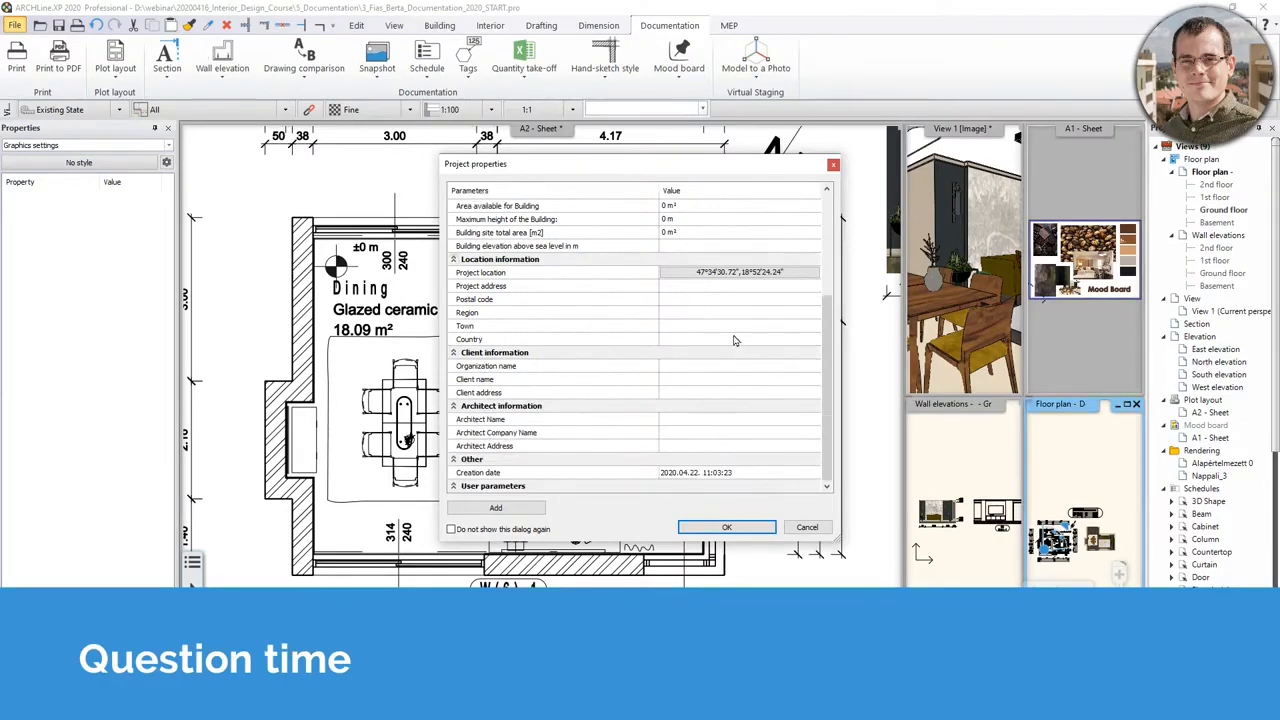
left_click(727, 527)
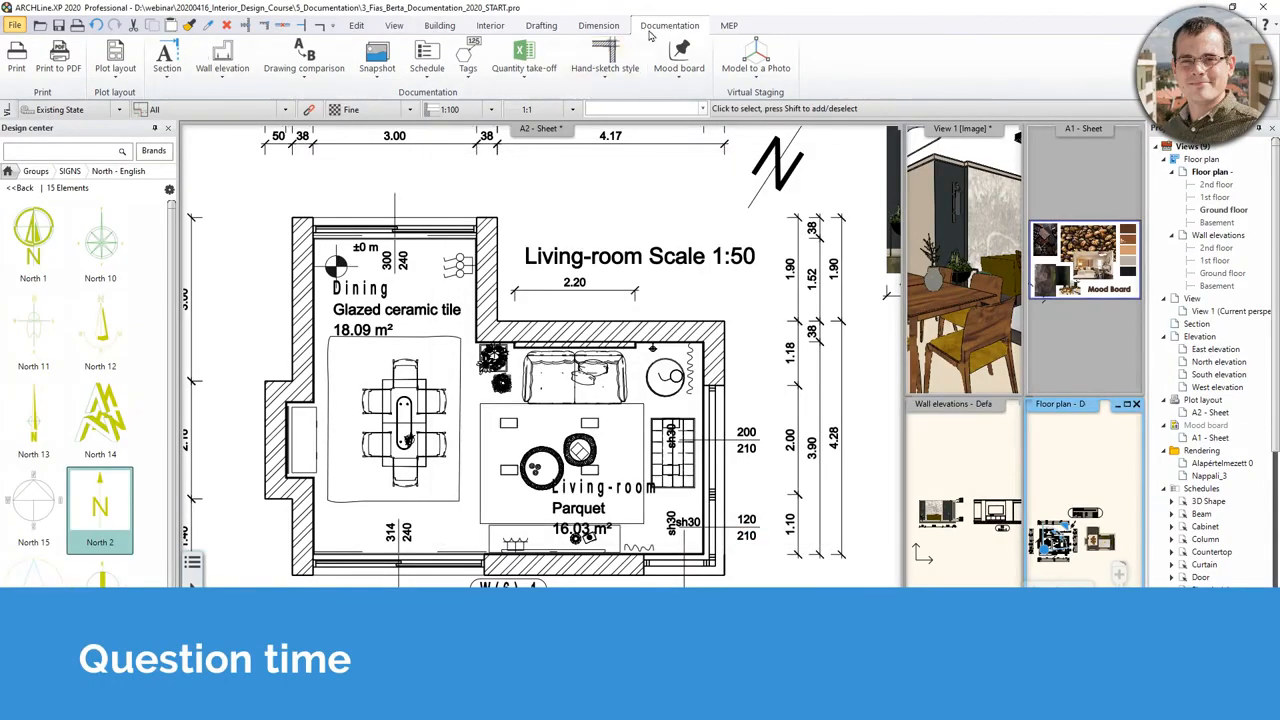
- Prepare a new ISO A3 landscape plot layout sheet and accept the title block values
left_click(110, 80)
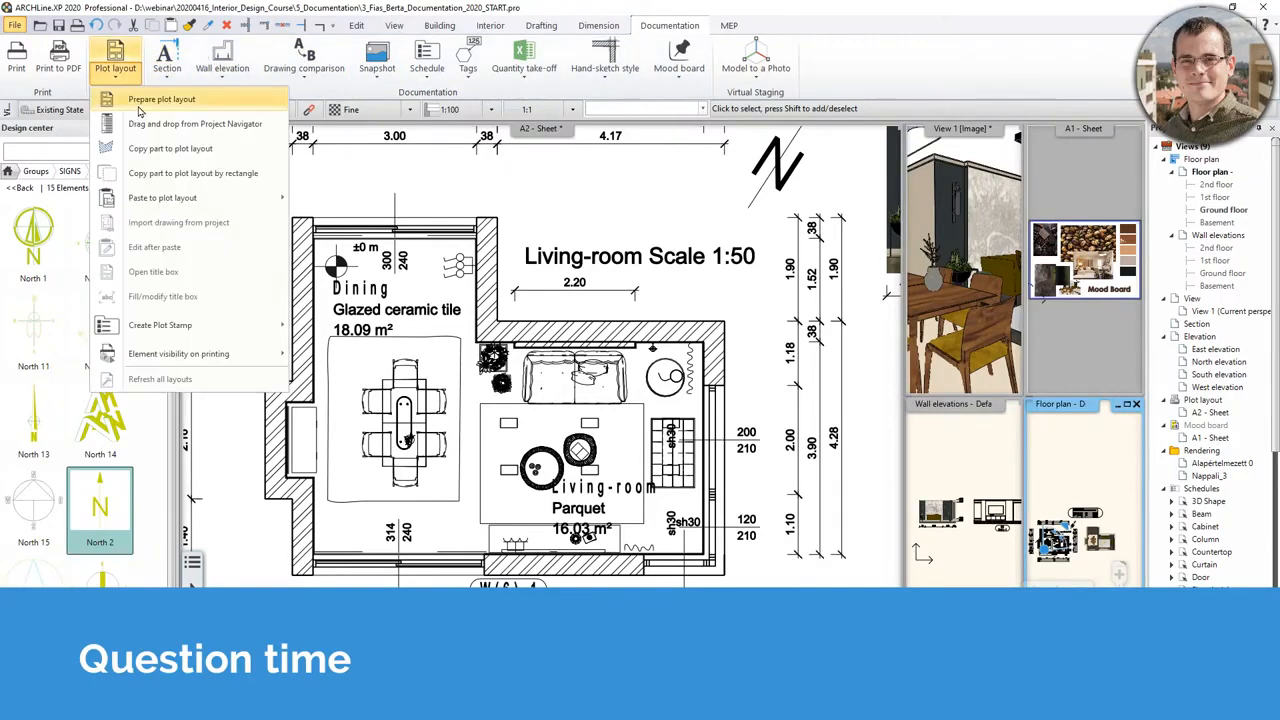
left_click(139, 106)
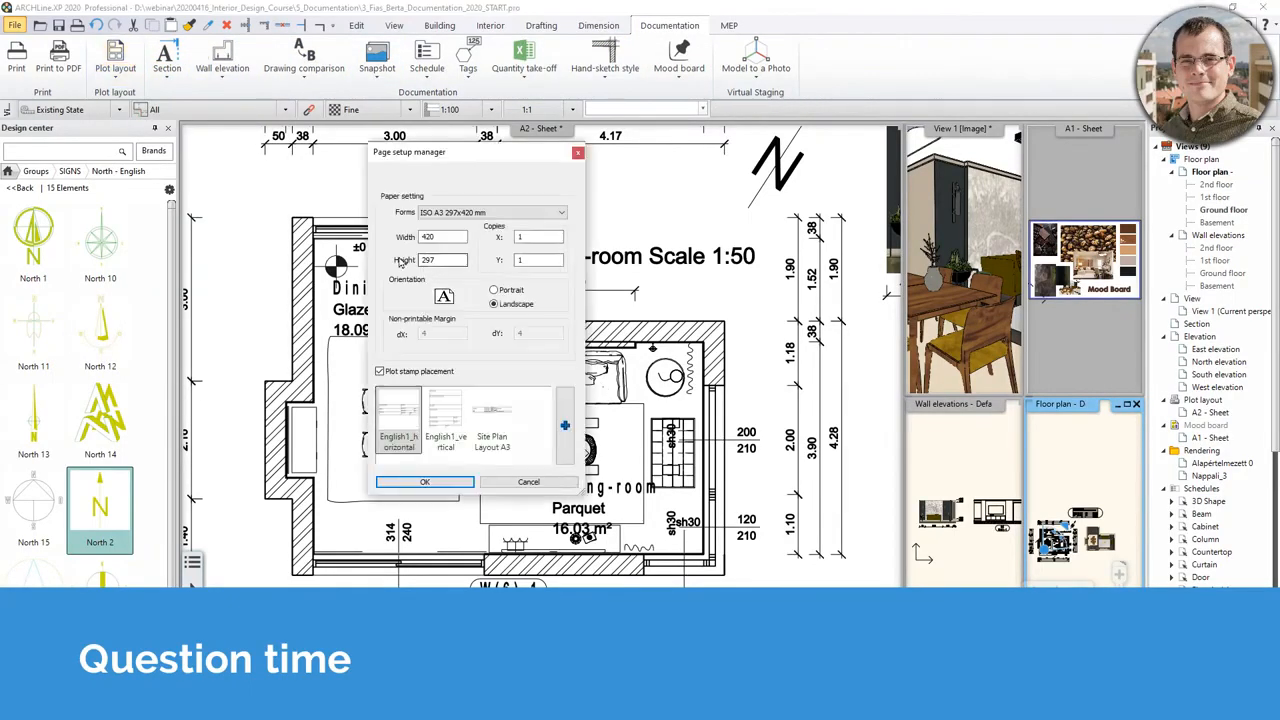
left_click(427, 484)
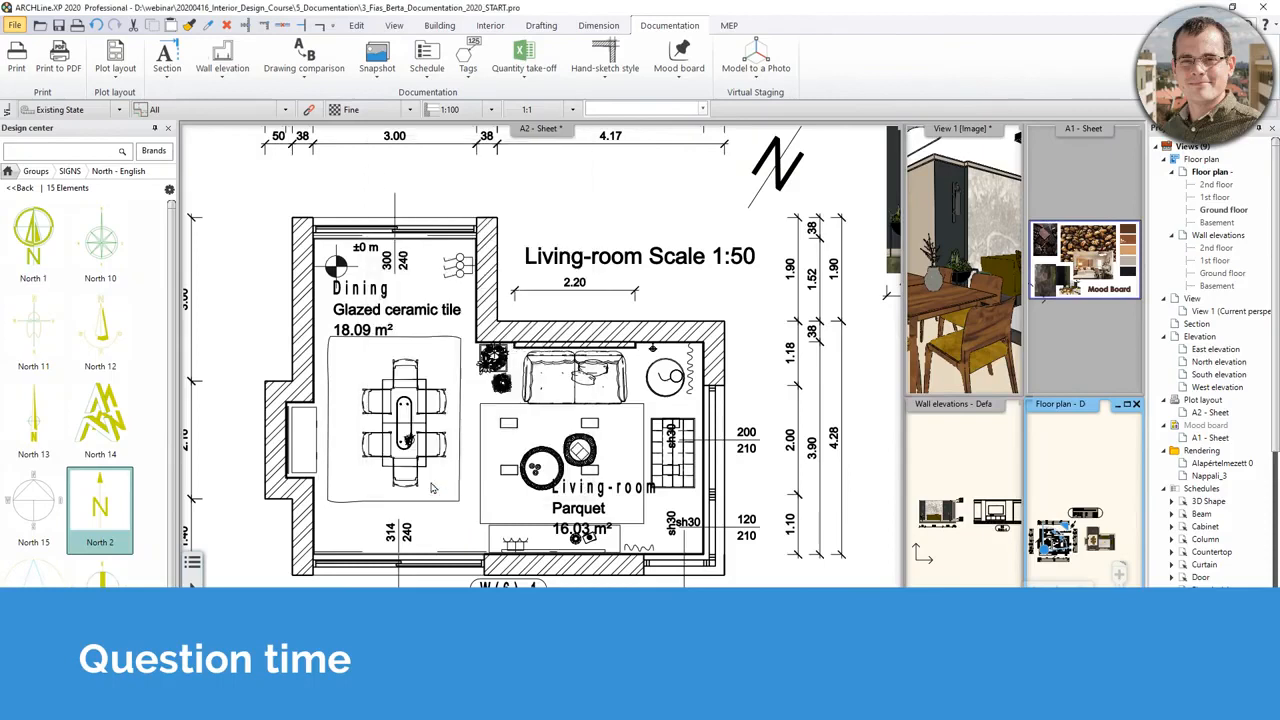
left_click(773, 426)
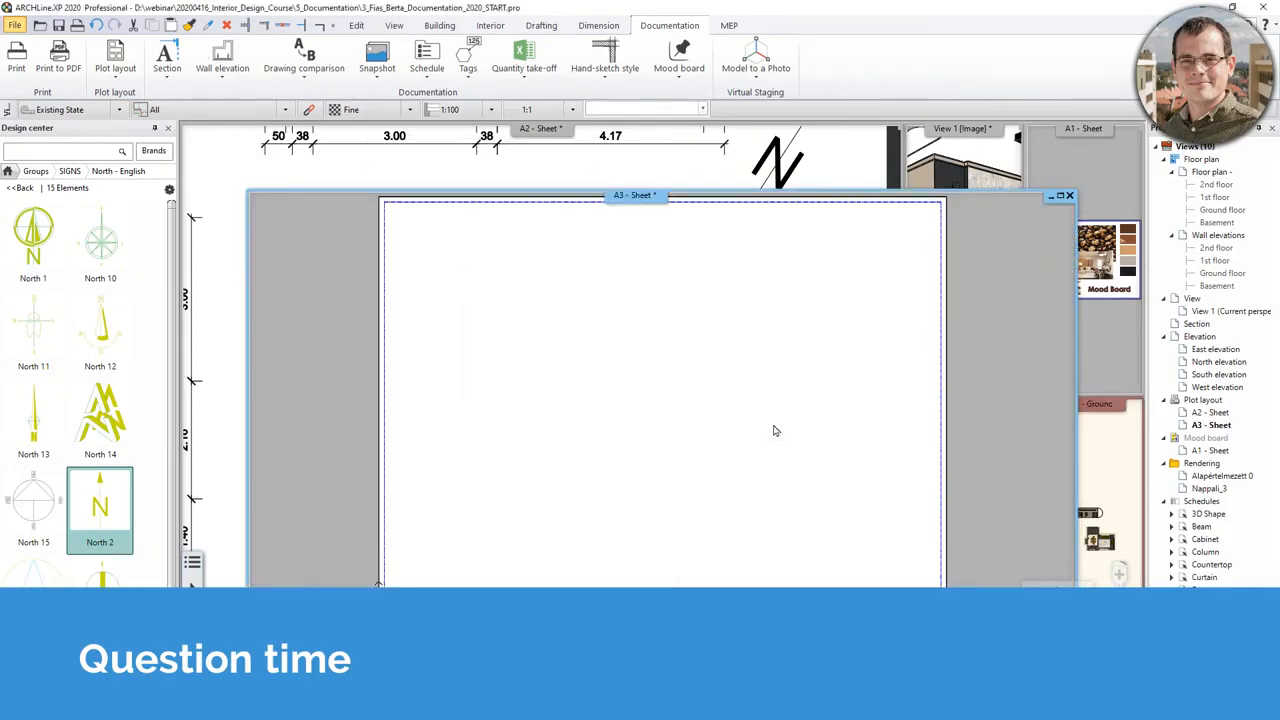
scroll(828, 391, "down", 3)
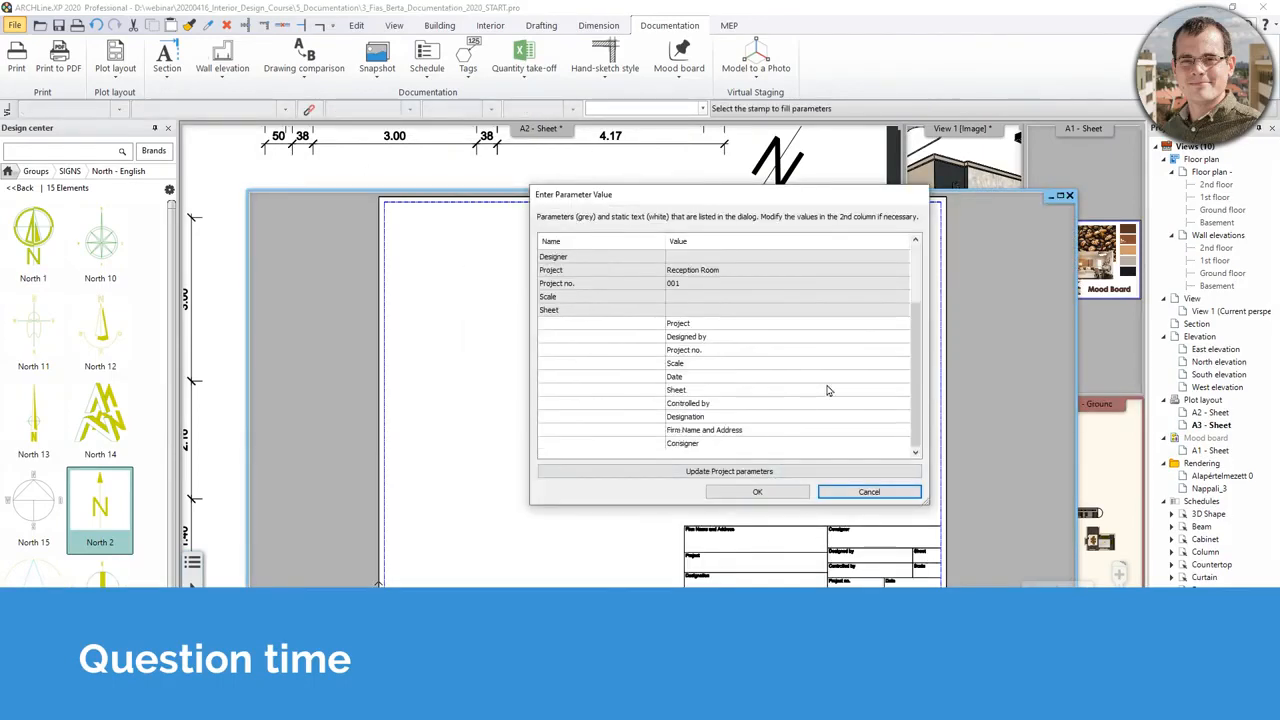
scroll(818, 400, "up", 3)
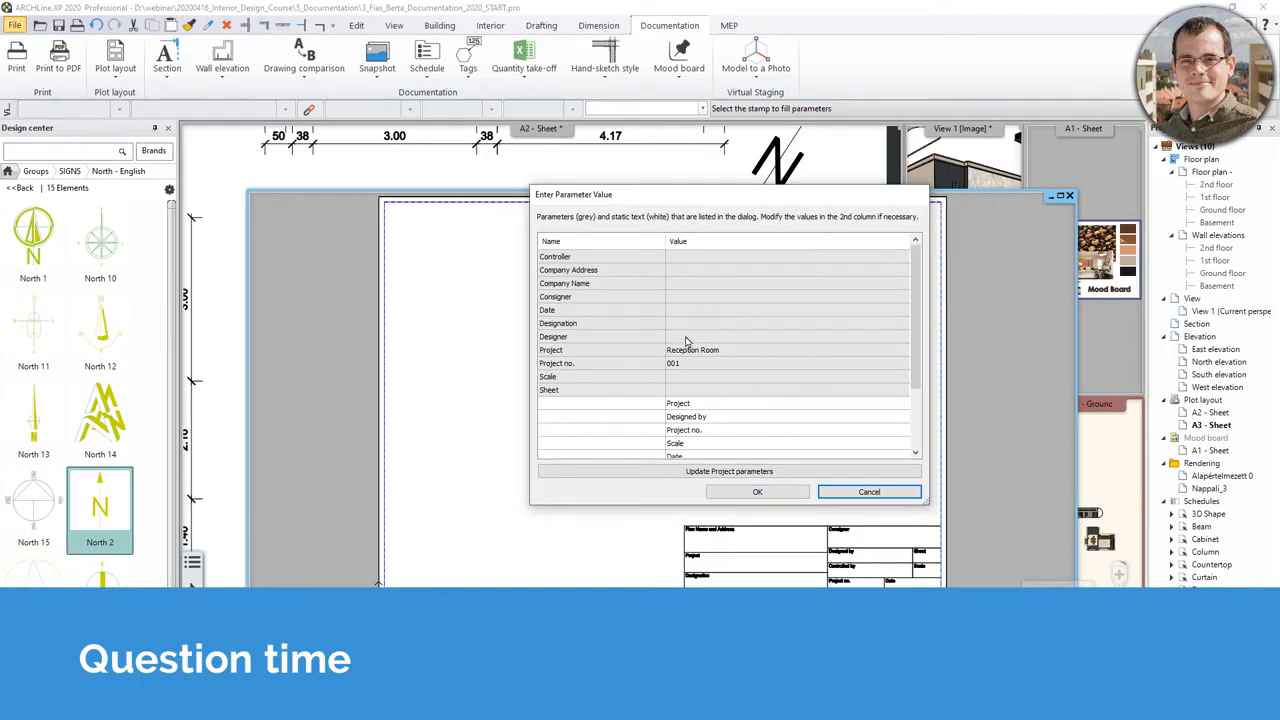
left_click(758, 492)
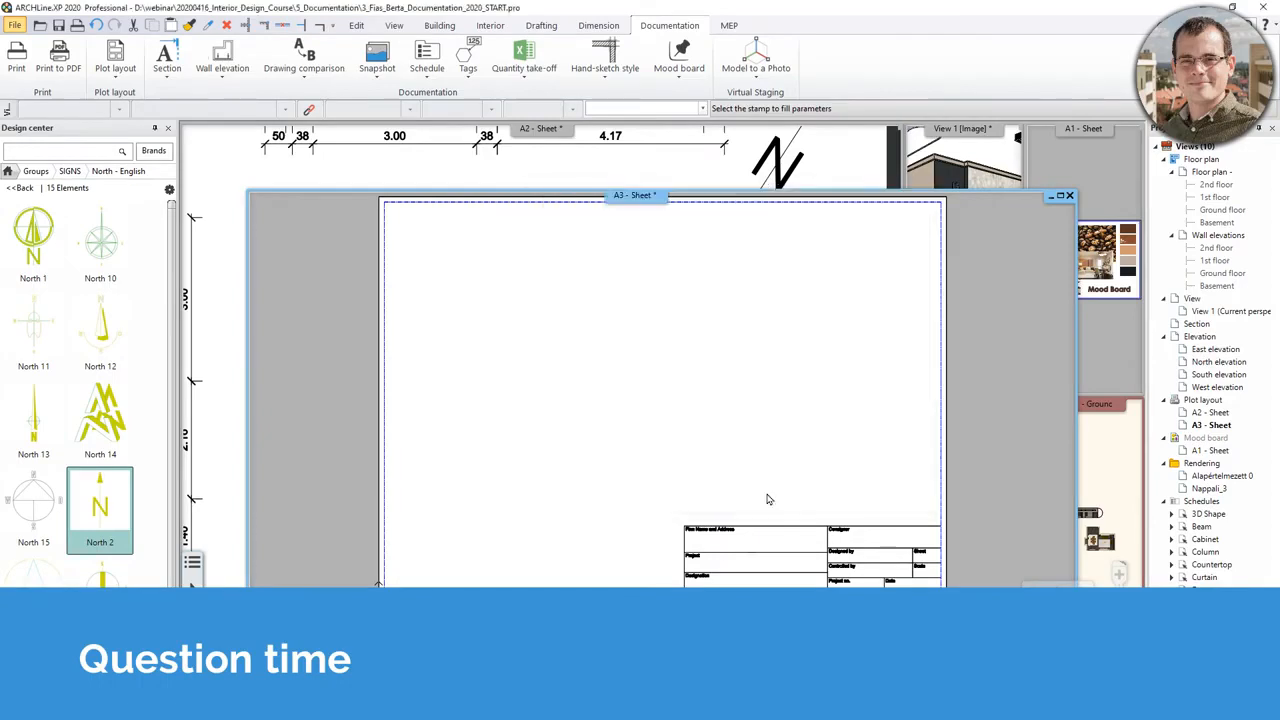
- Zoom in on the title block showing Reception Room and project no. 001
middle_click_drag(814, 574, 749, 497)
scroll(749, 497, "up", 4)
middle_click_drag(667, 491, 633, 445)
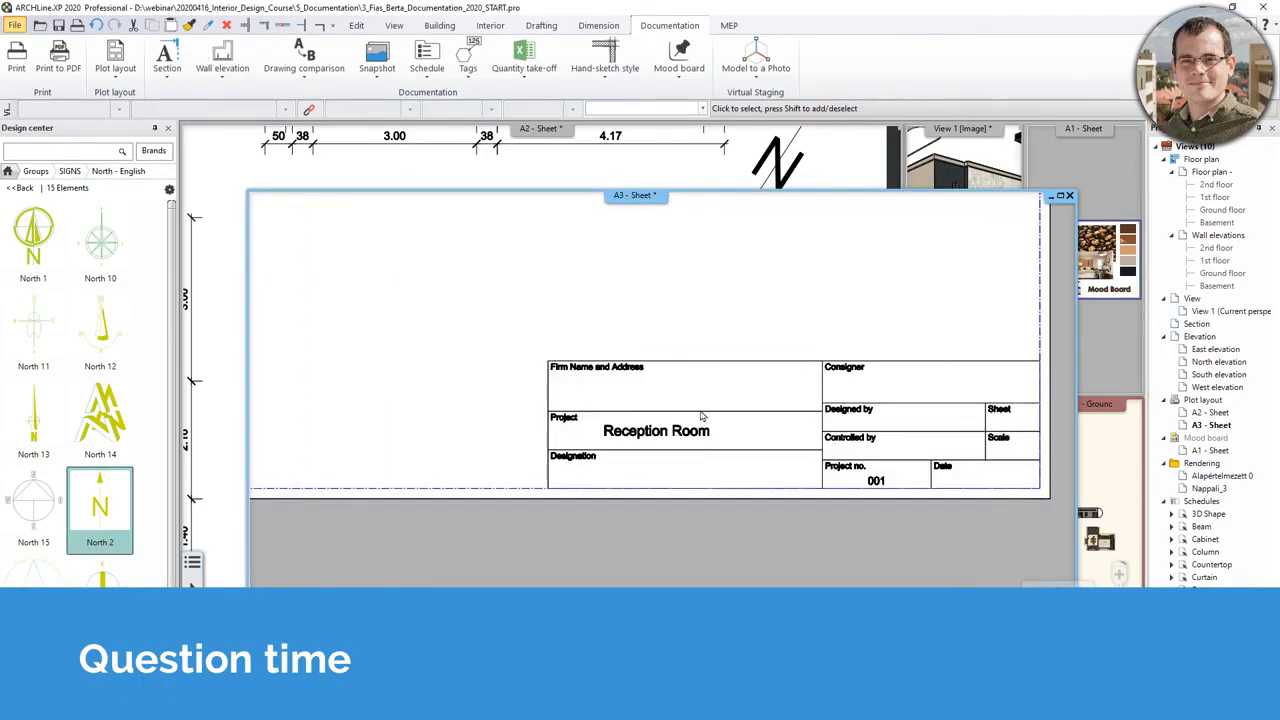
scroll(701, 416, "down", 1)
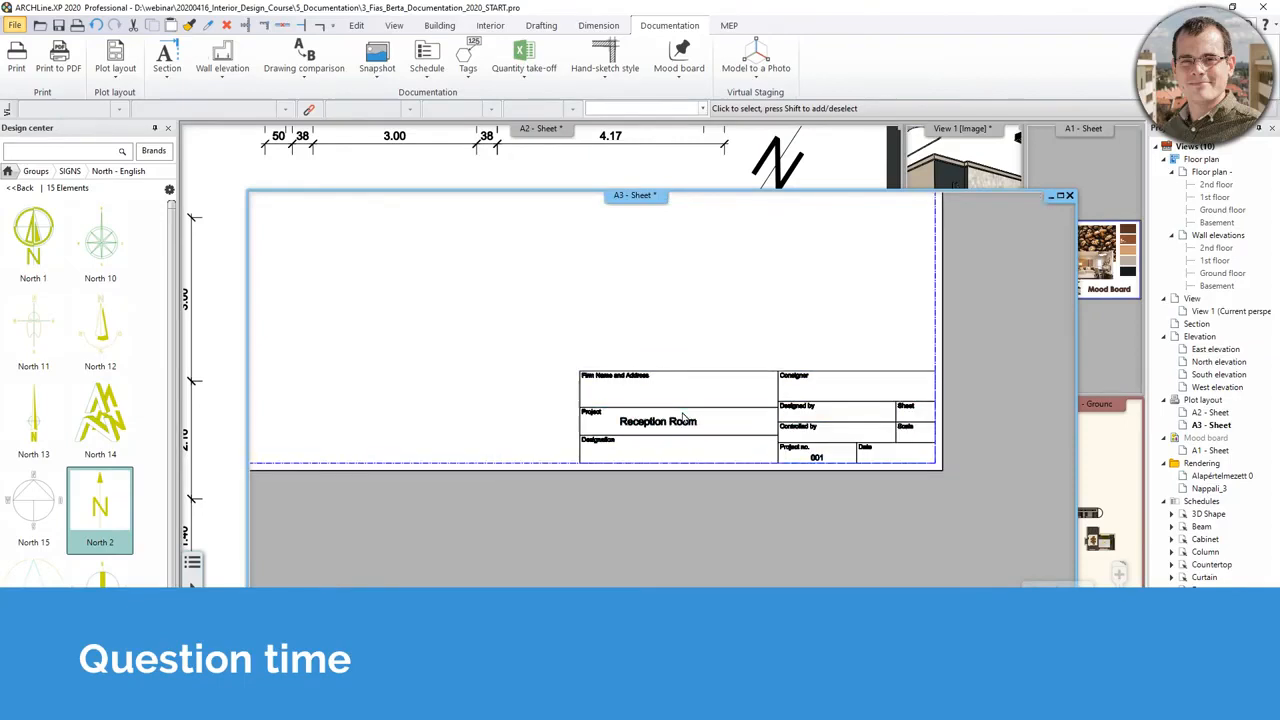
middle_click_drag(688, 413, 702, 428)
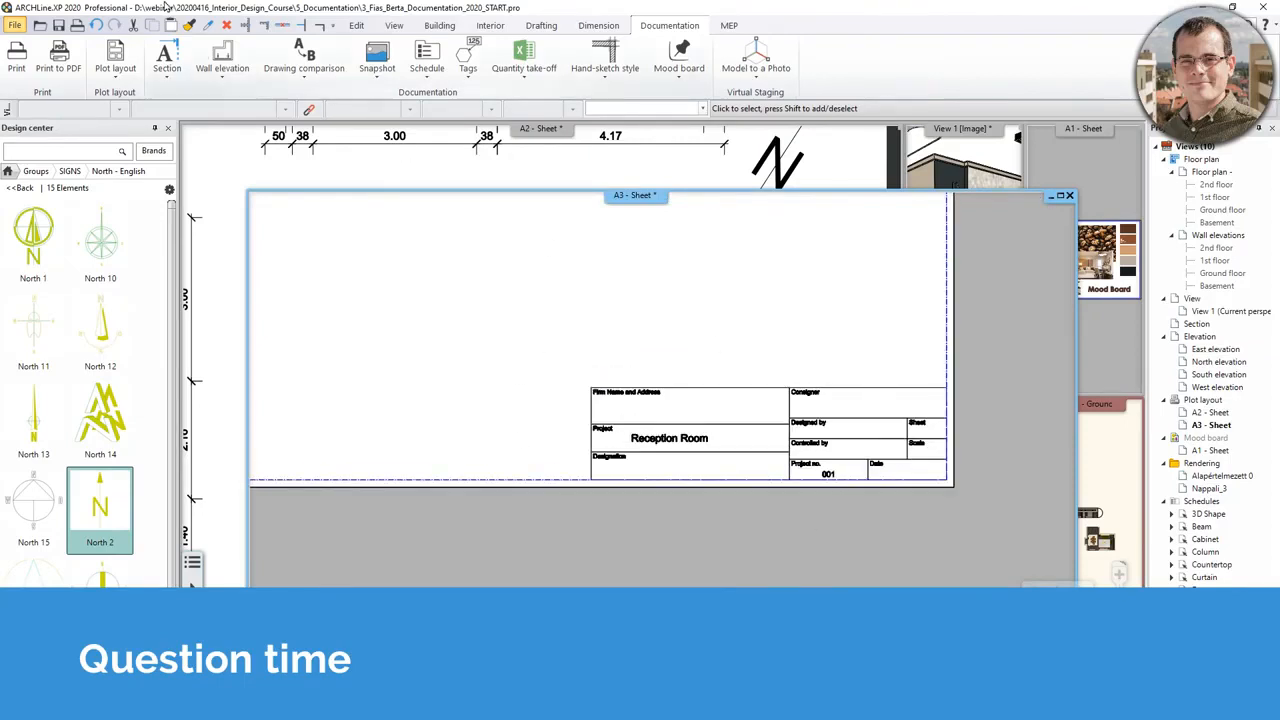
left_click(16, 26)
mouse_move(85, 160)
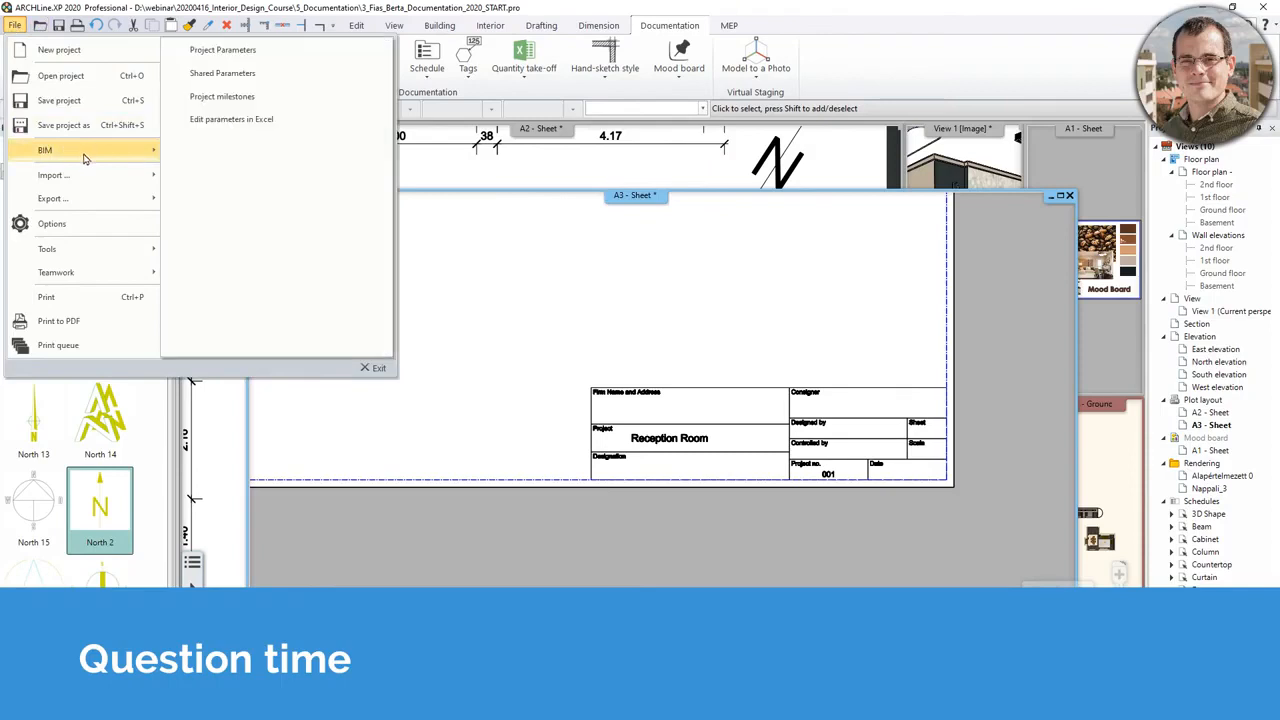
middle_click_drag(677, 263, 436, 341)
left_click(639, 294)
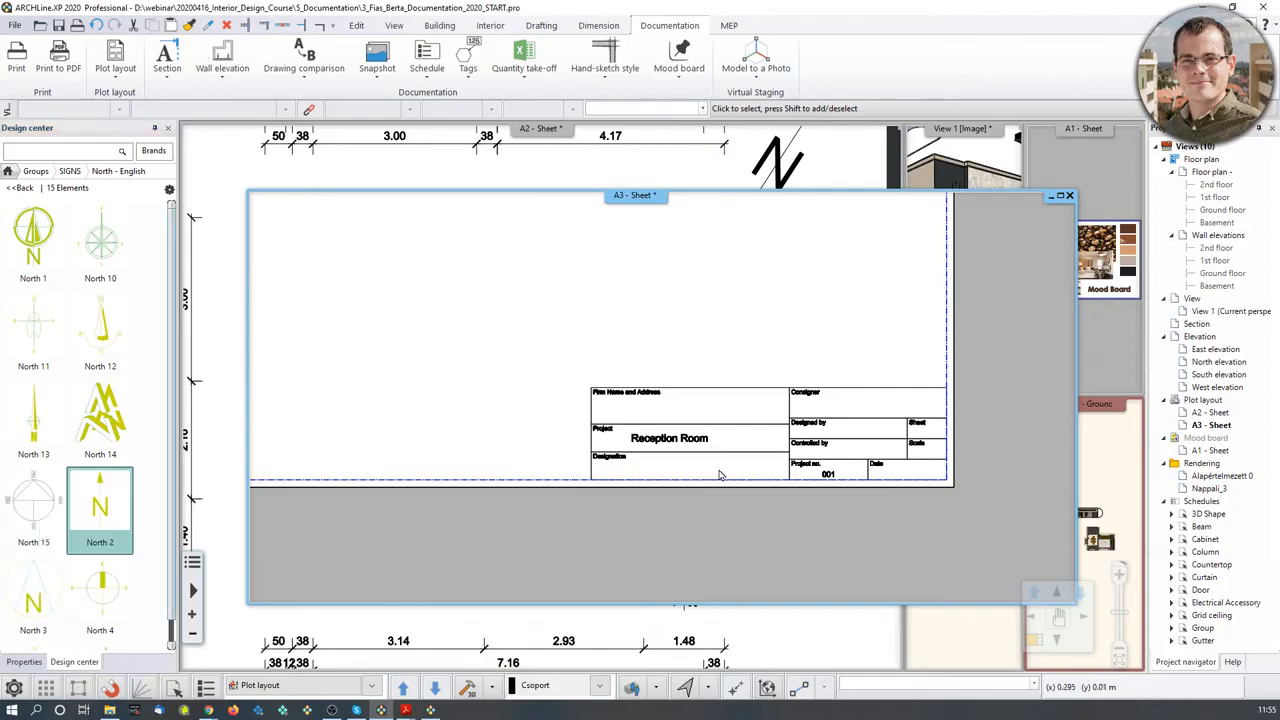
- Start a new empty floor plan project, answering the save prompt for the current one
left_click(16, 27)
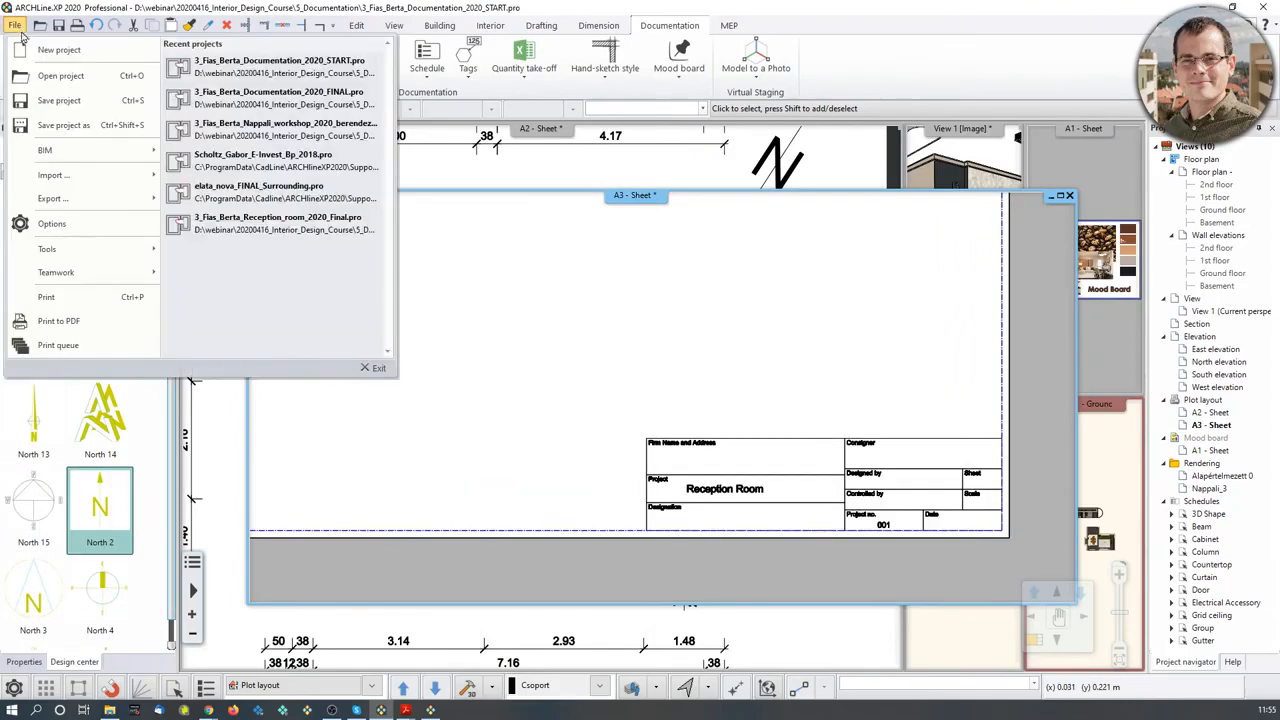
left_click(57, 49)
left_click(532, 382)
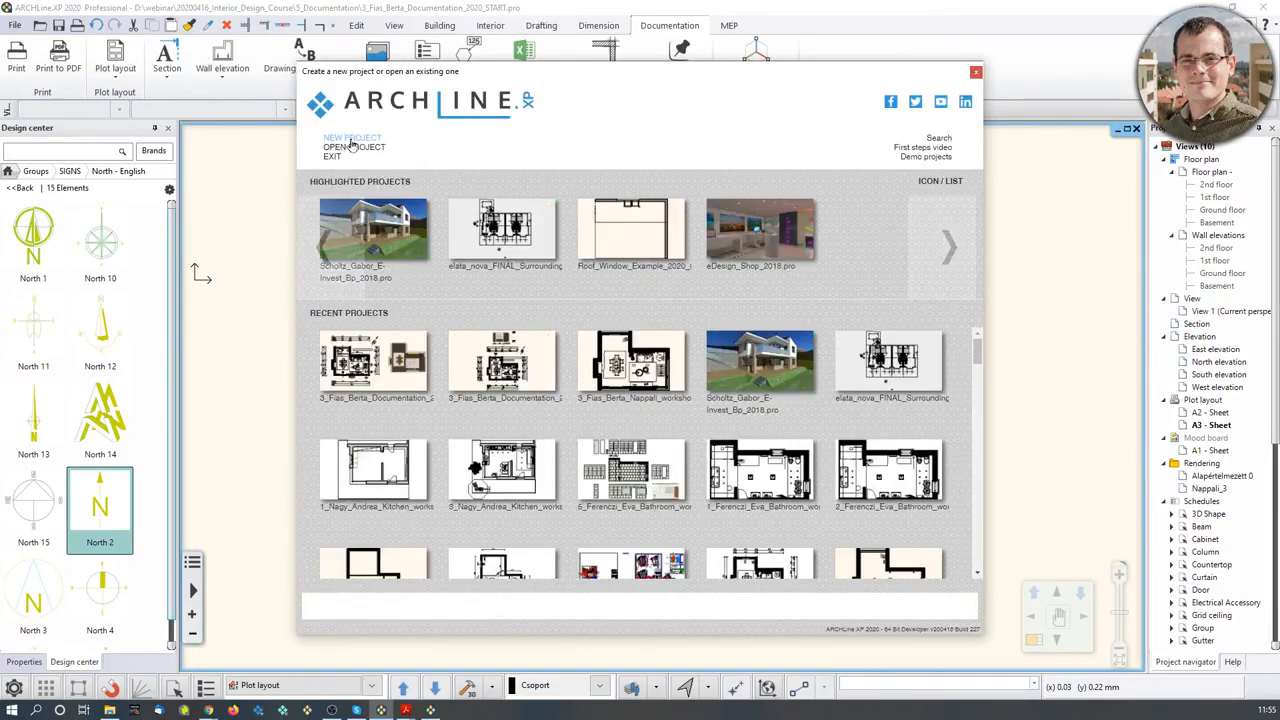
left_click(351, 139)
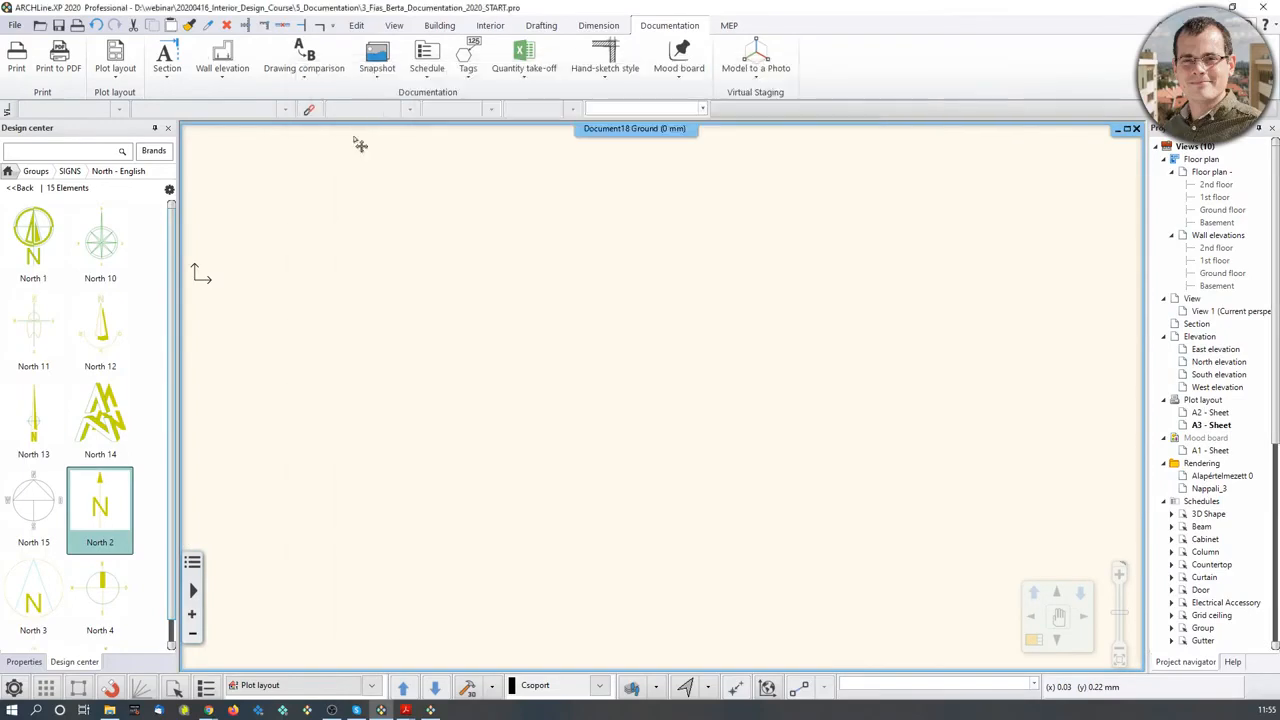
- On the Drafting tab, view the default text properties and close them without changes
left_click(598, 26)
left_click(541, 25)
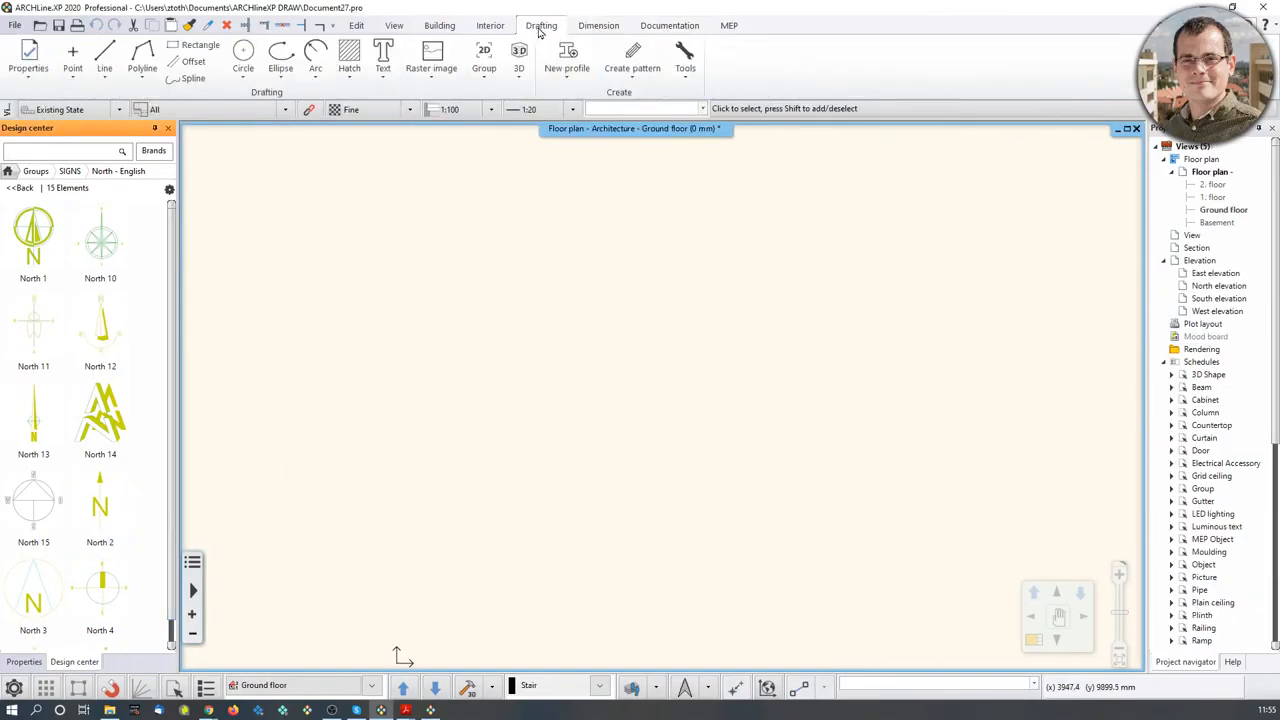
left_click(384, 77)
right_click(410, 102)
left_click(447, 116)
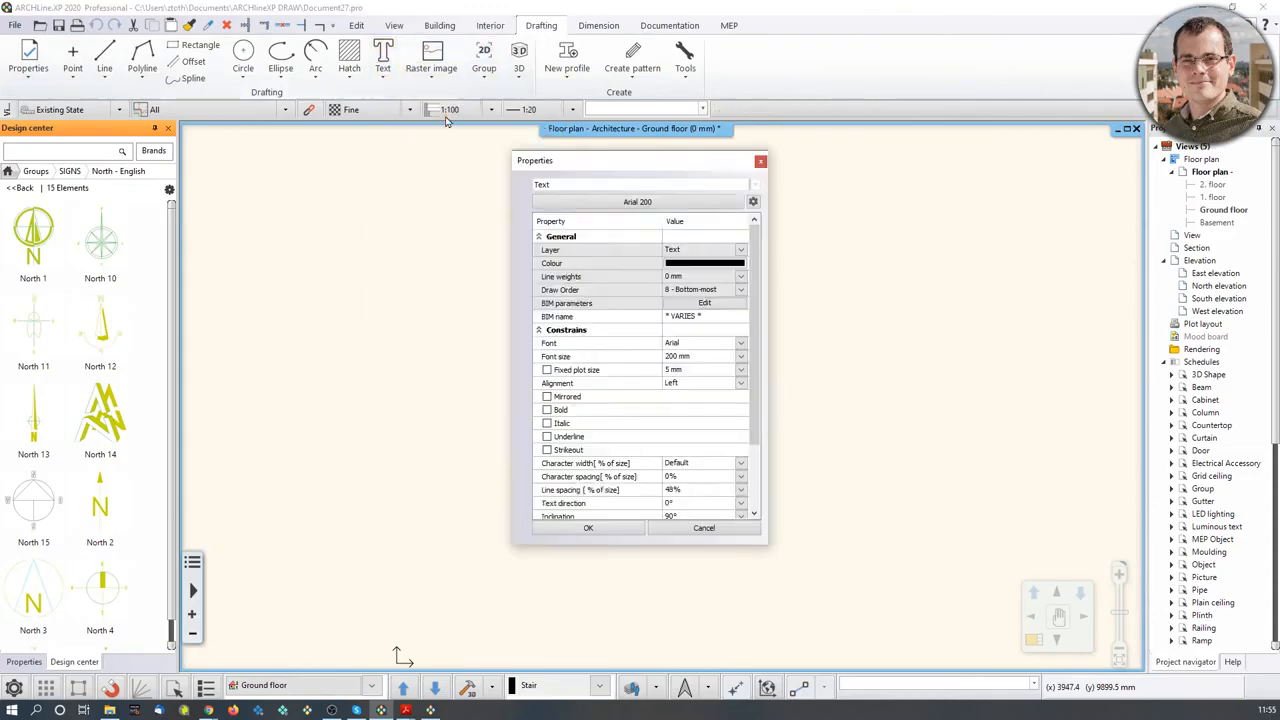
left_click(760, 161)
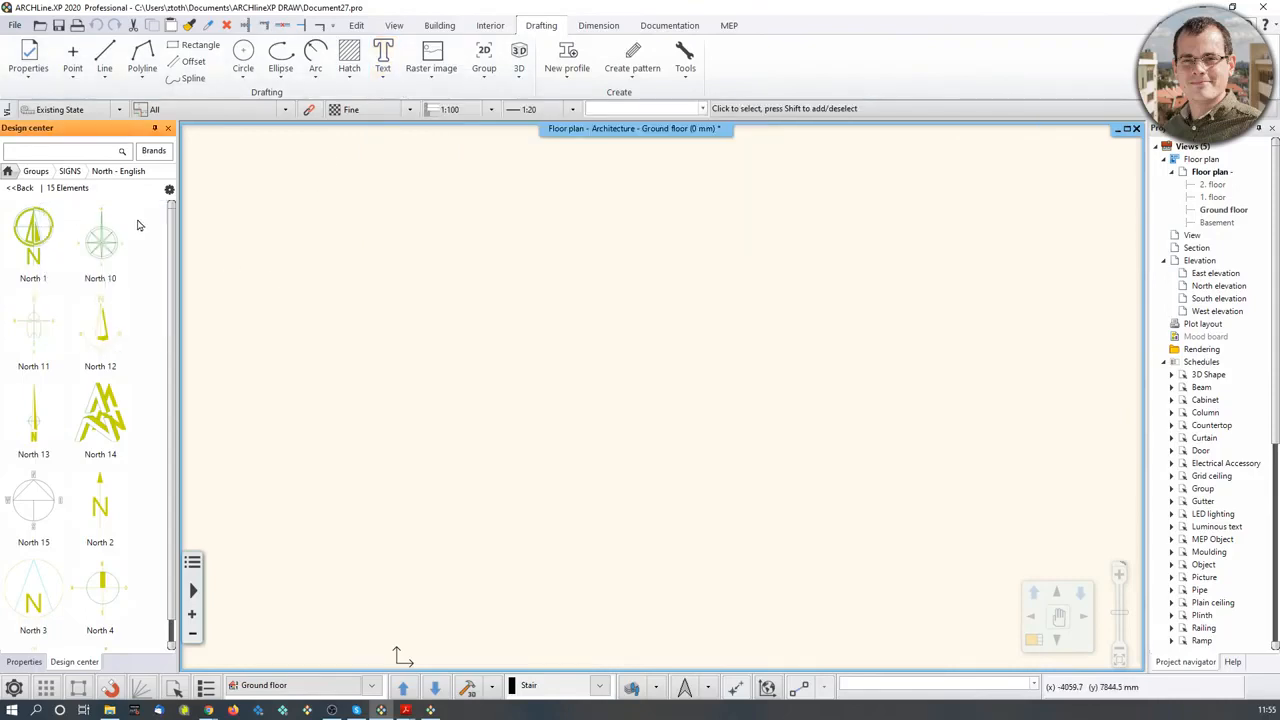
mouse_move(405, 710)
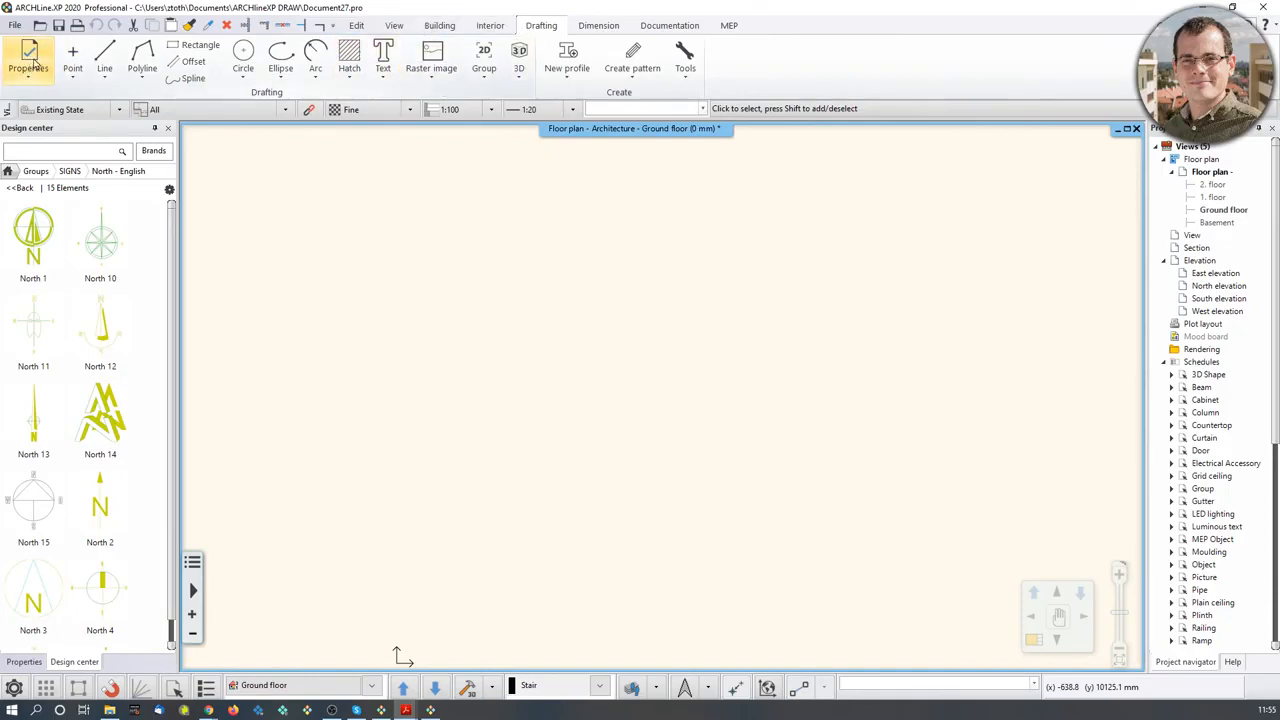
- Open the default text properties and look through the text style options without creating a style
left_click(34, 66)
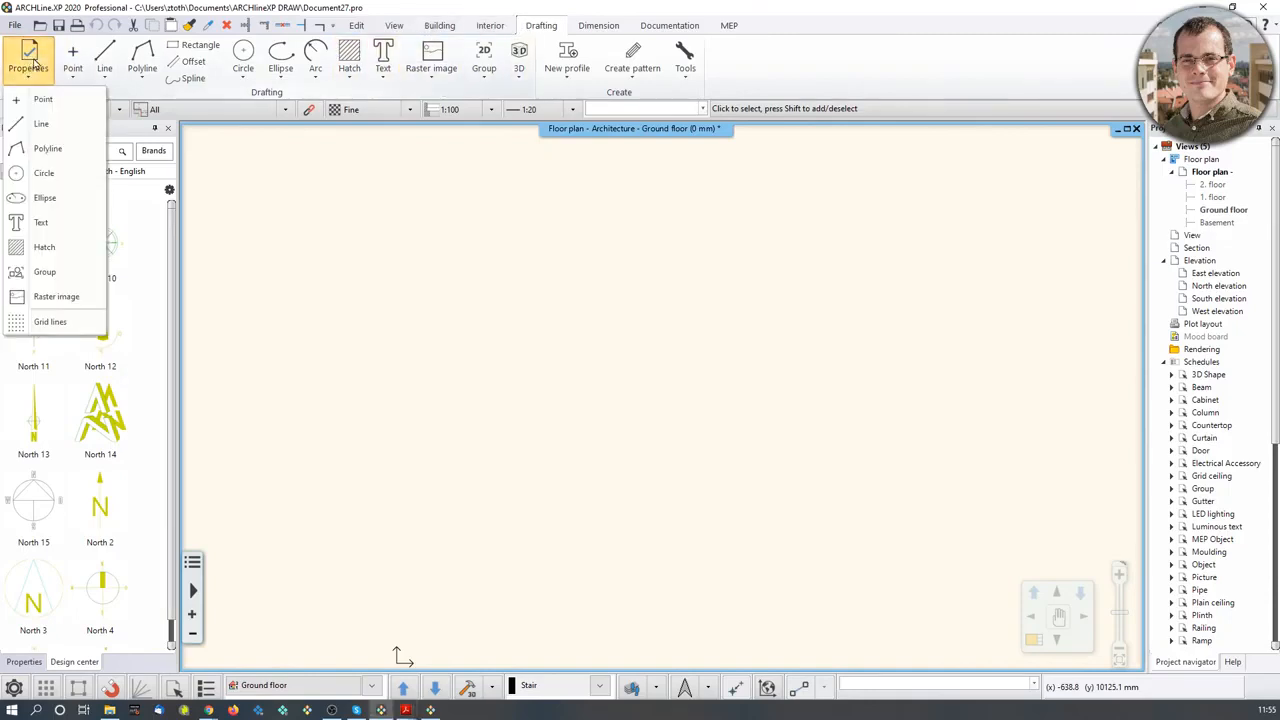
left_click(44, 221)
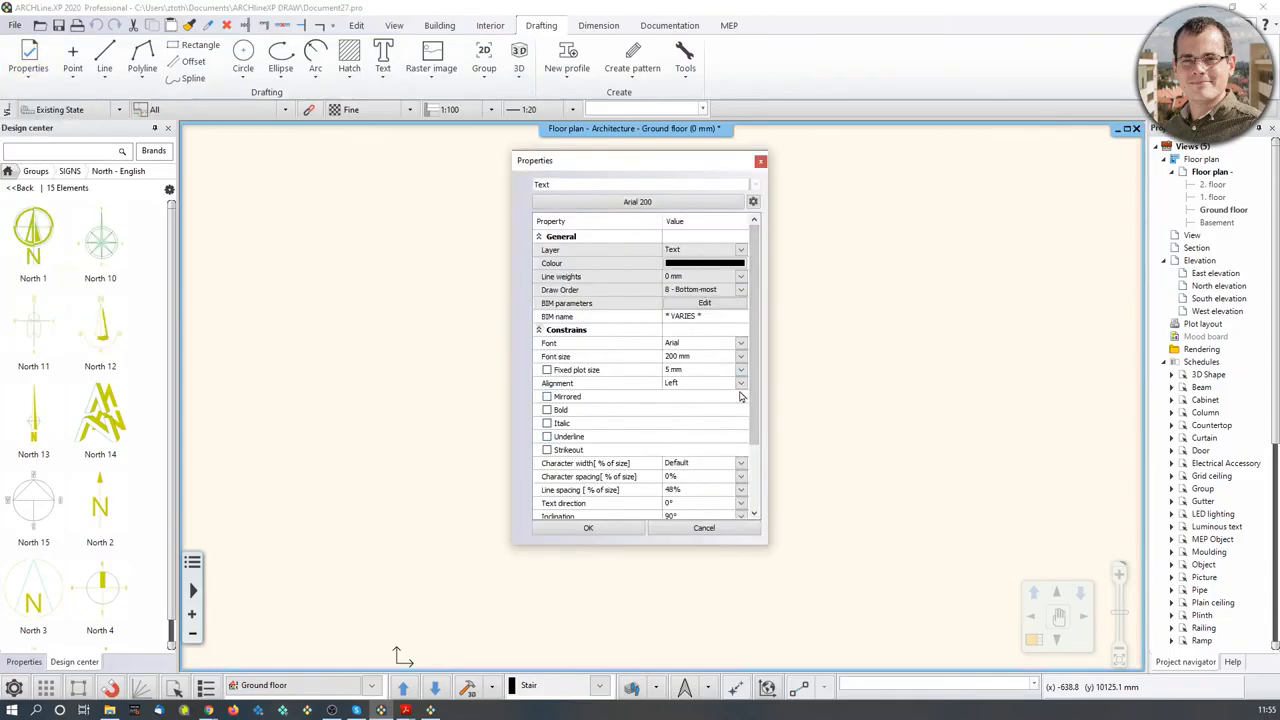
left_click(685, 203)
left_click(710, 205)
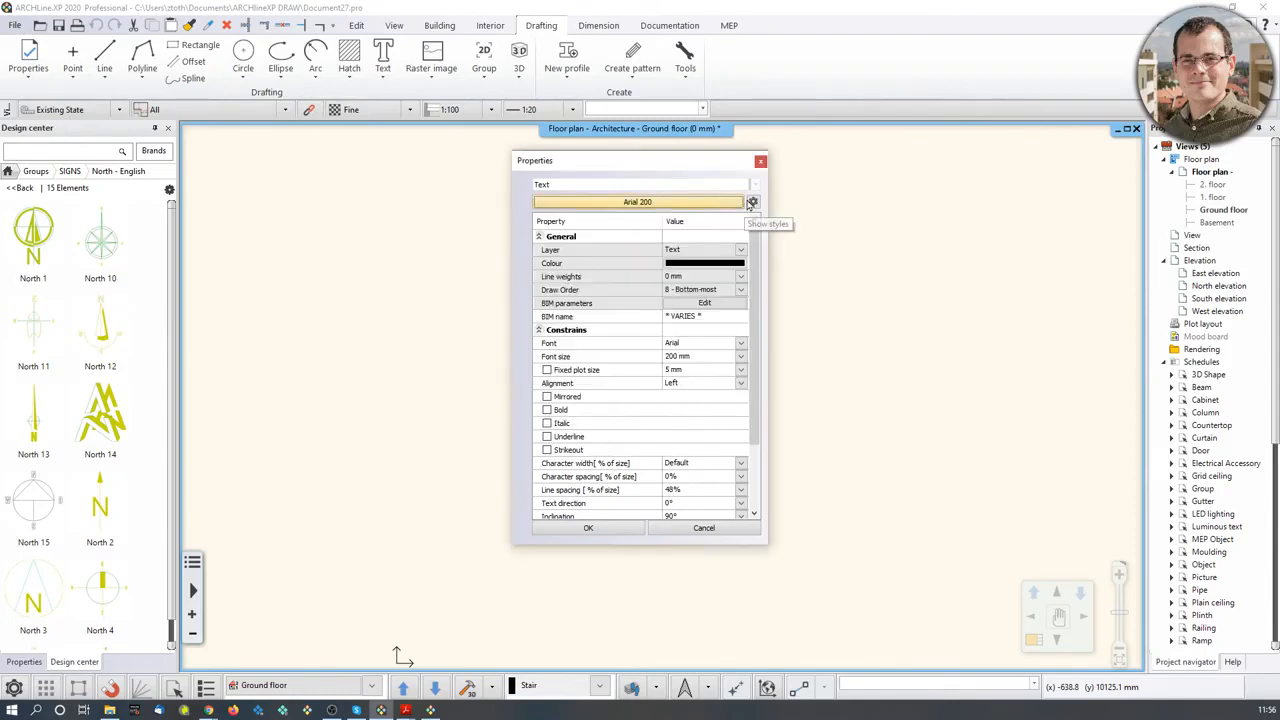
left_click(755, 203)
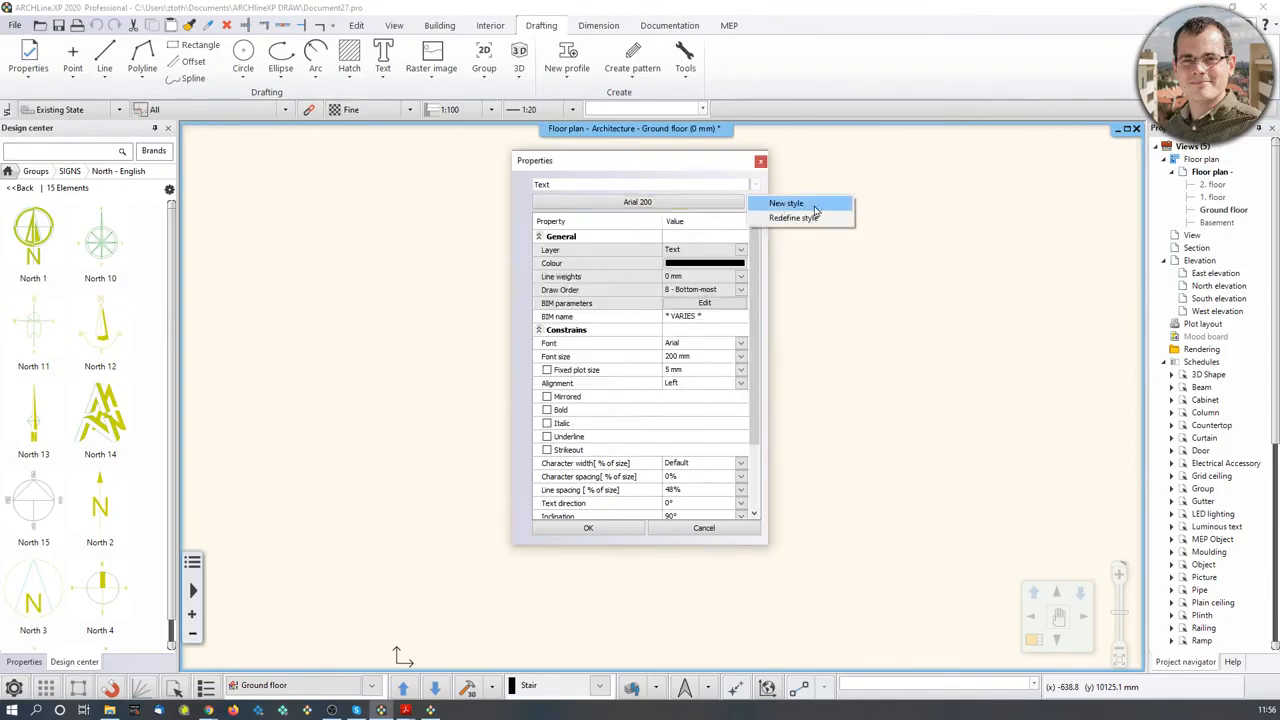
left_click(787, 204)
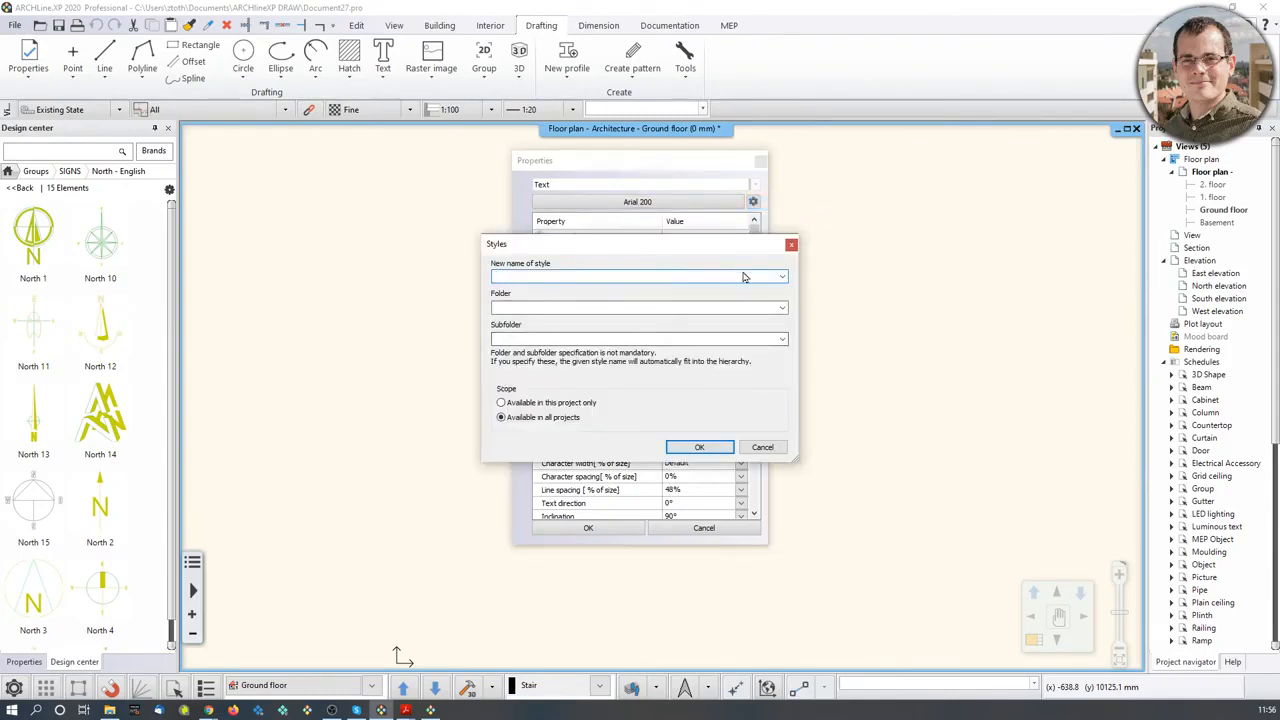
left_click_drag(735, 243, 1046, 166)
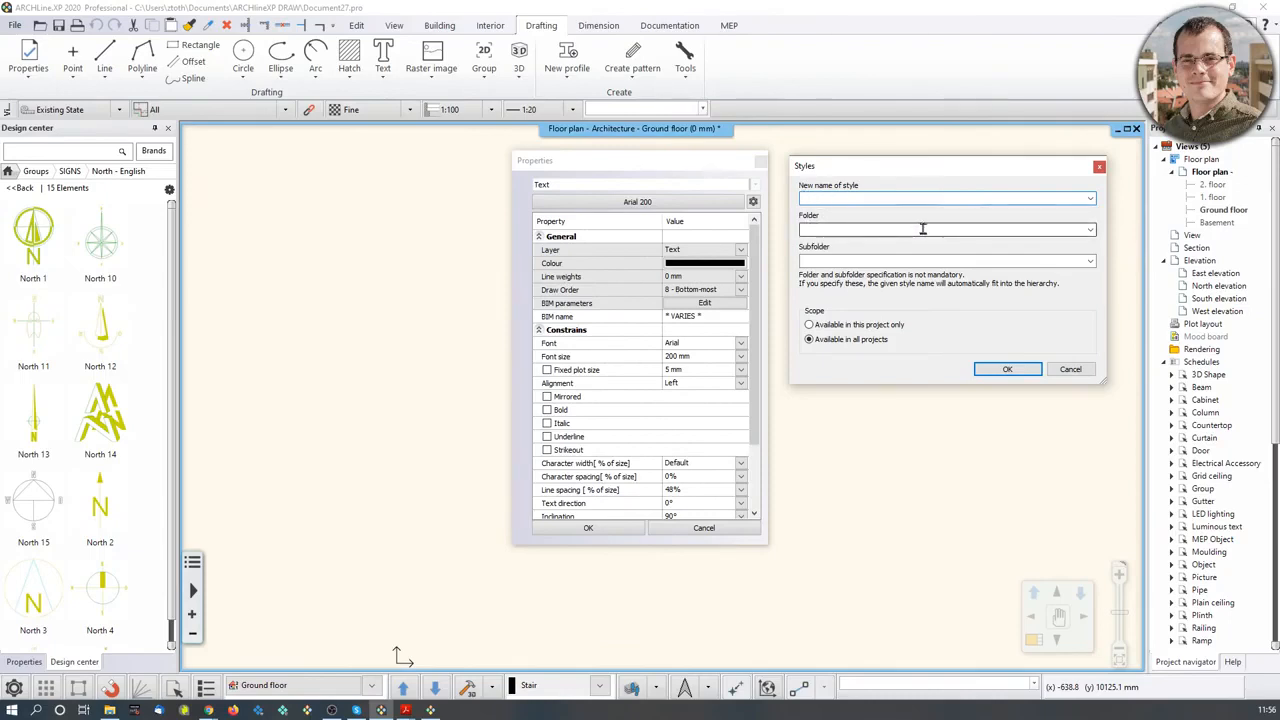
left_click(1099, 166)
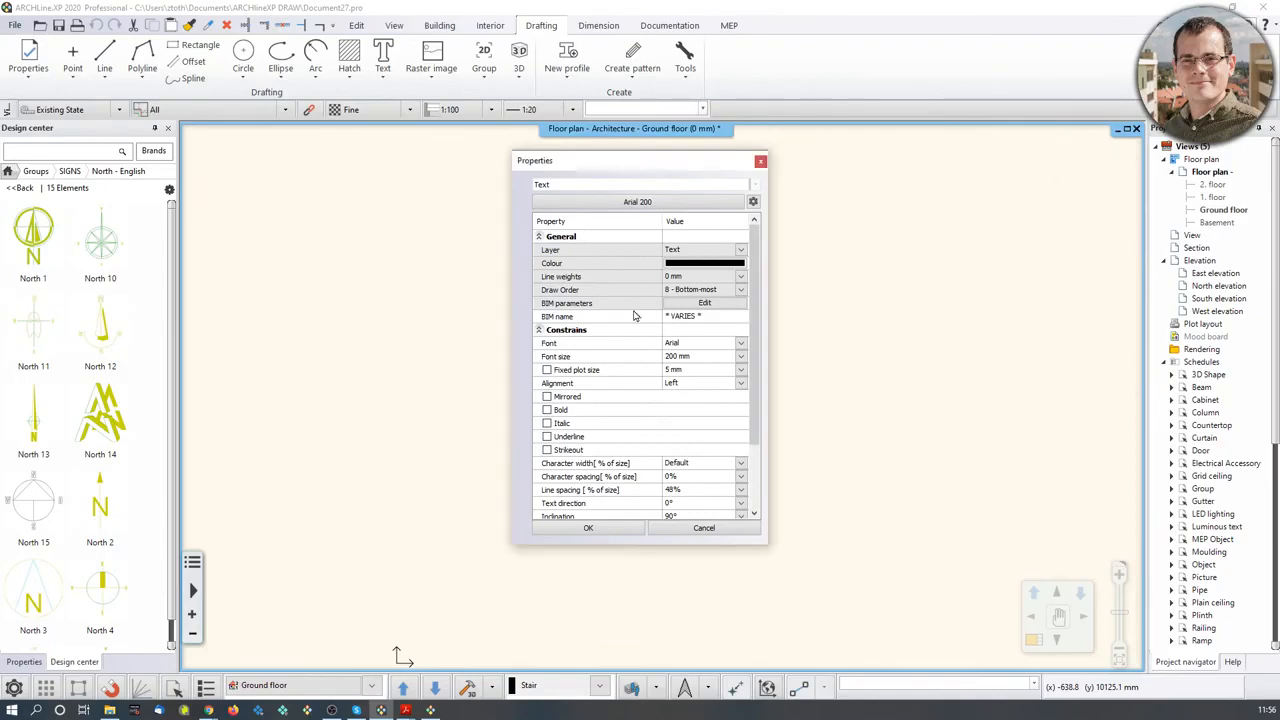
- Set the text font size to 100 mm
left_click(741, 357)
key("Up")
key("Up")
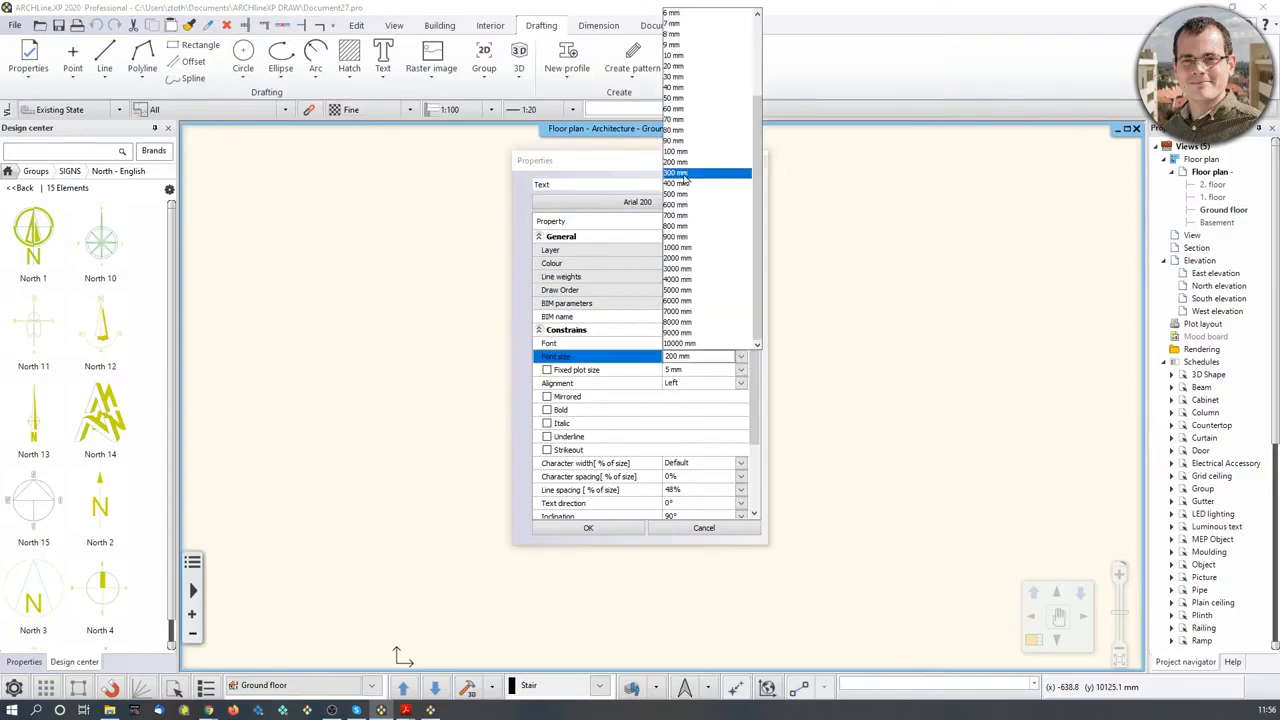
key("Return")
left_click(743, 358)
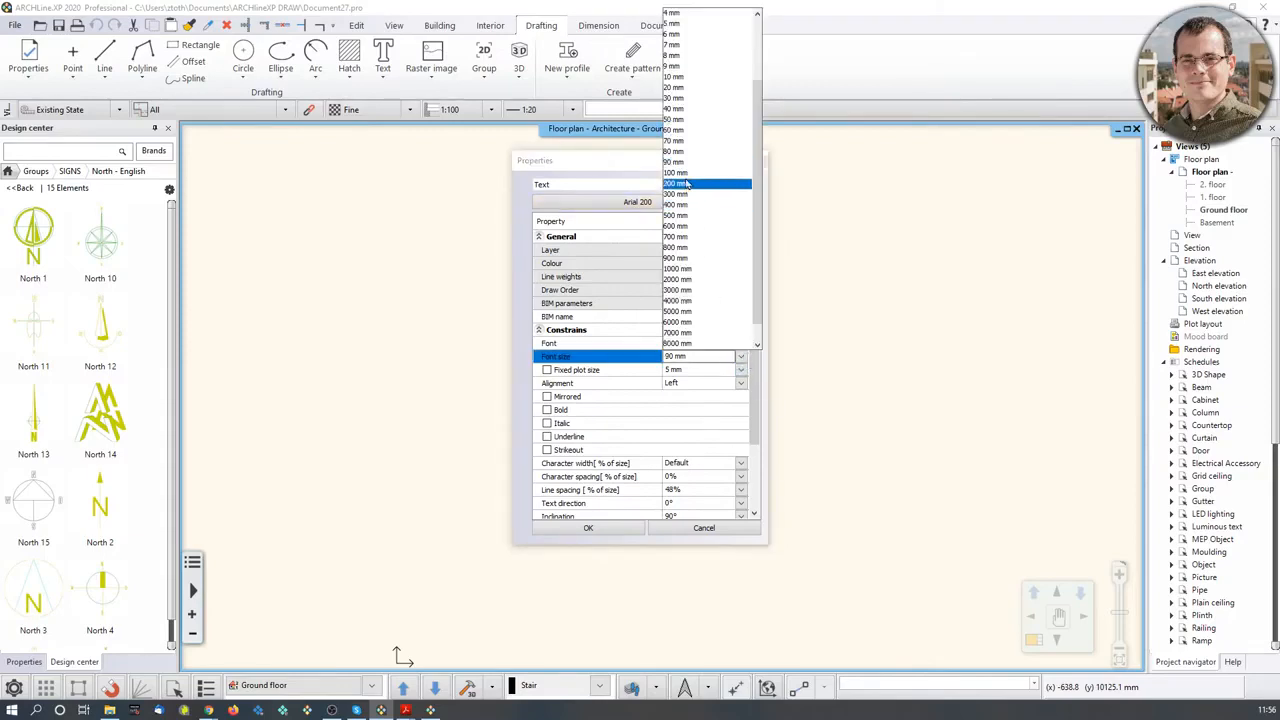
key("Down")
key("Return")
- Set the text font to Century Gothic and its colour to RAL 8016 Mahogany brown
left_click(742, 343)
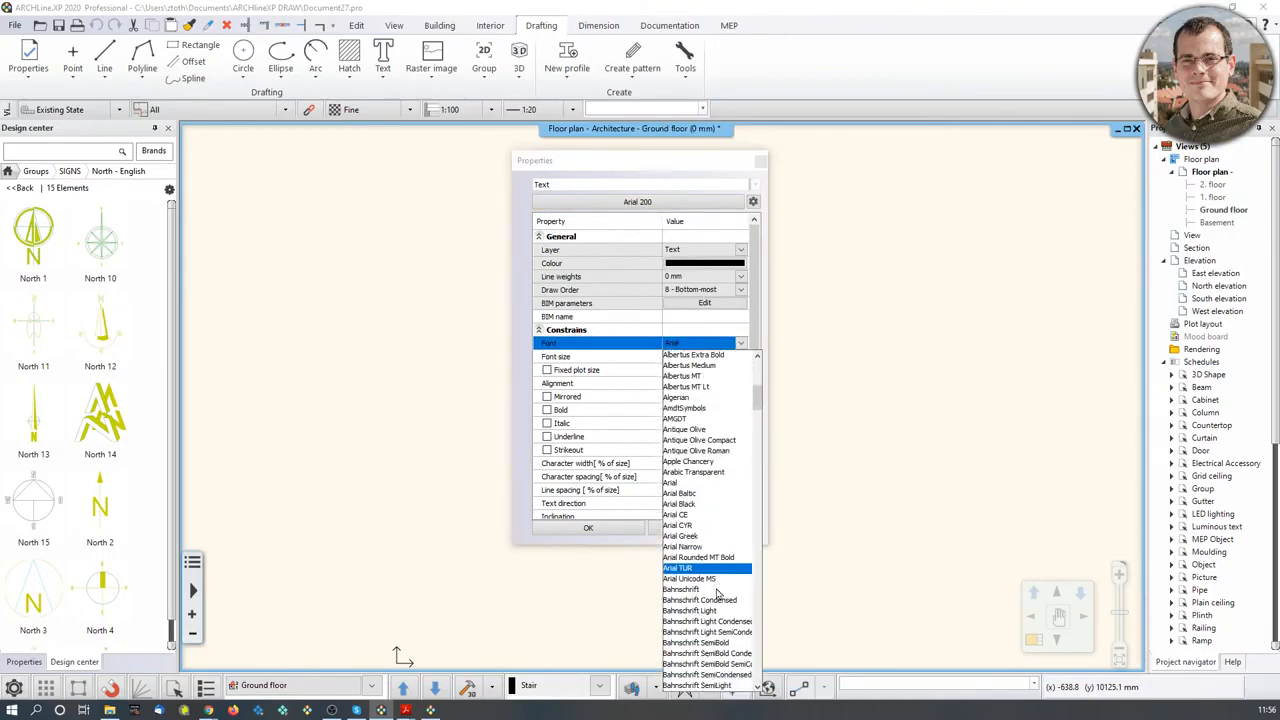
scroll(706, 570, "down", 6)
scroll(704, 598, "down", 12)
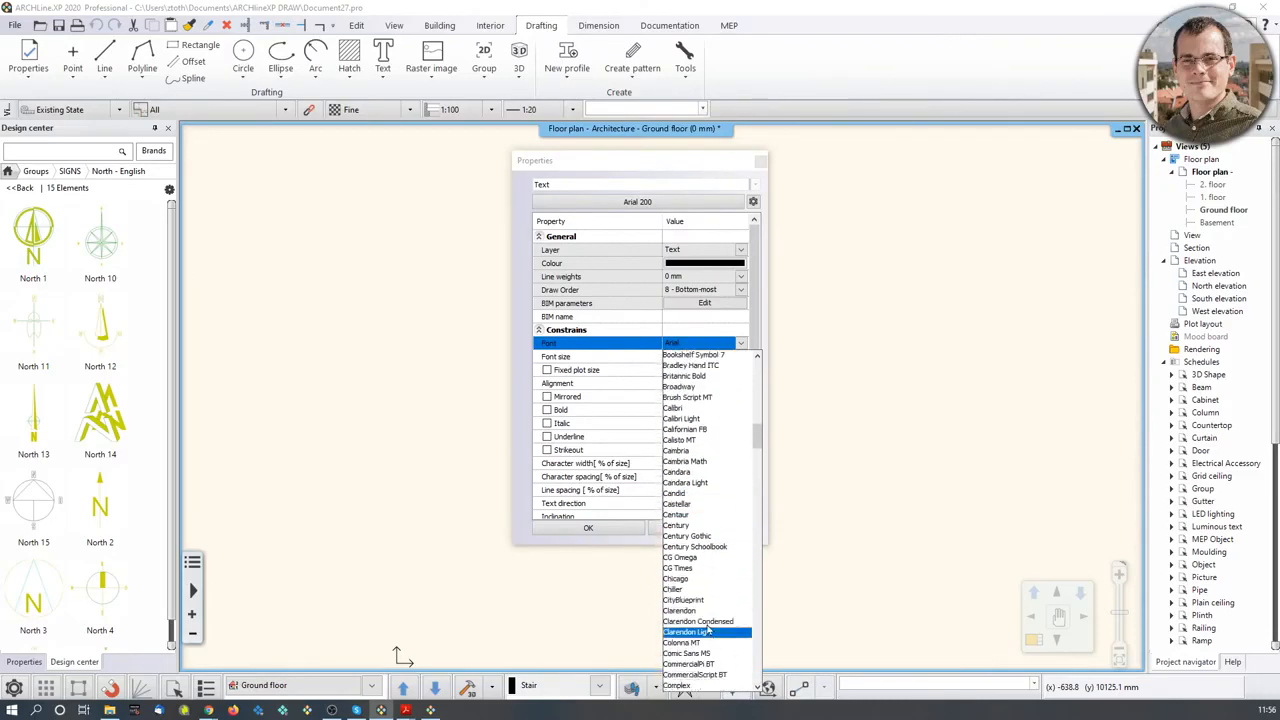
left_click(712, 536)
left_click(720, 263)
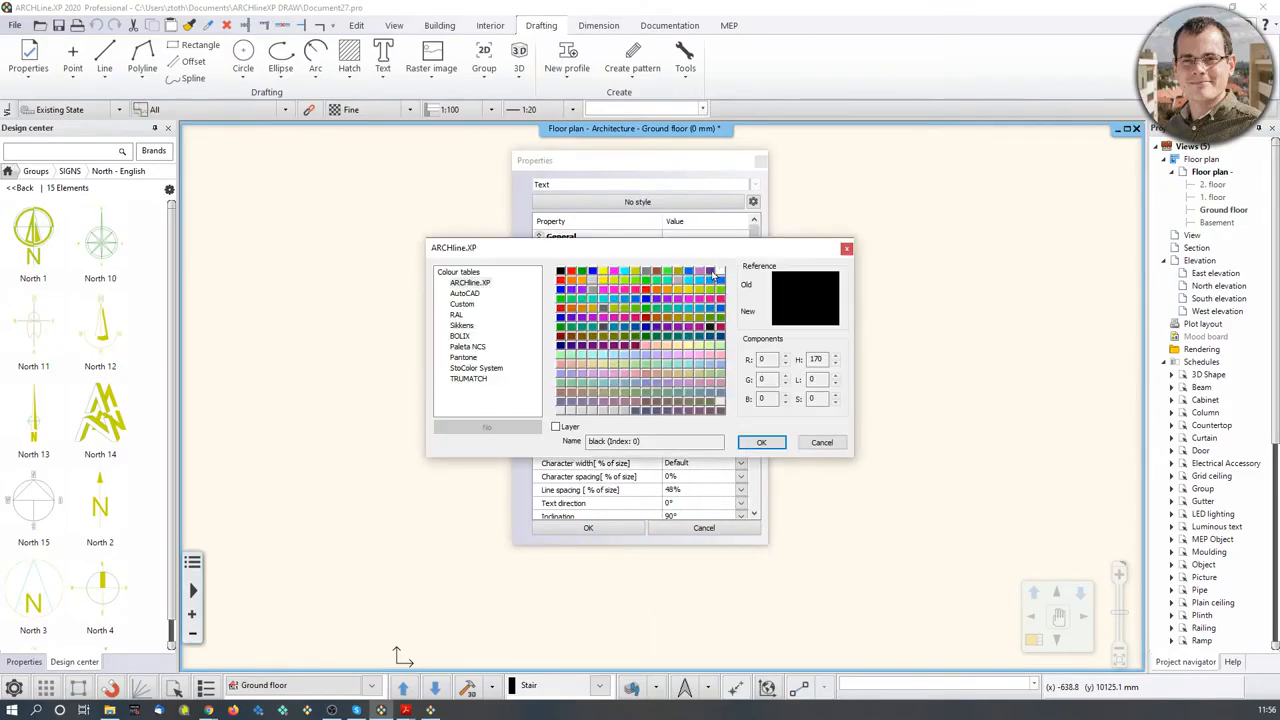
left_click(458, 316)
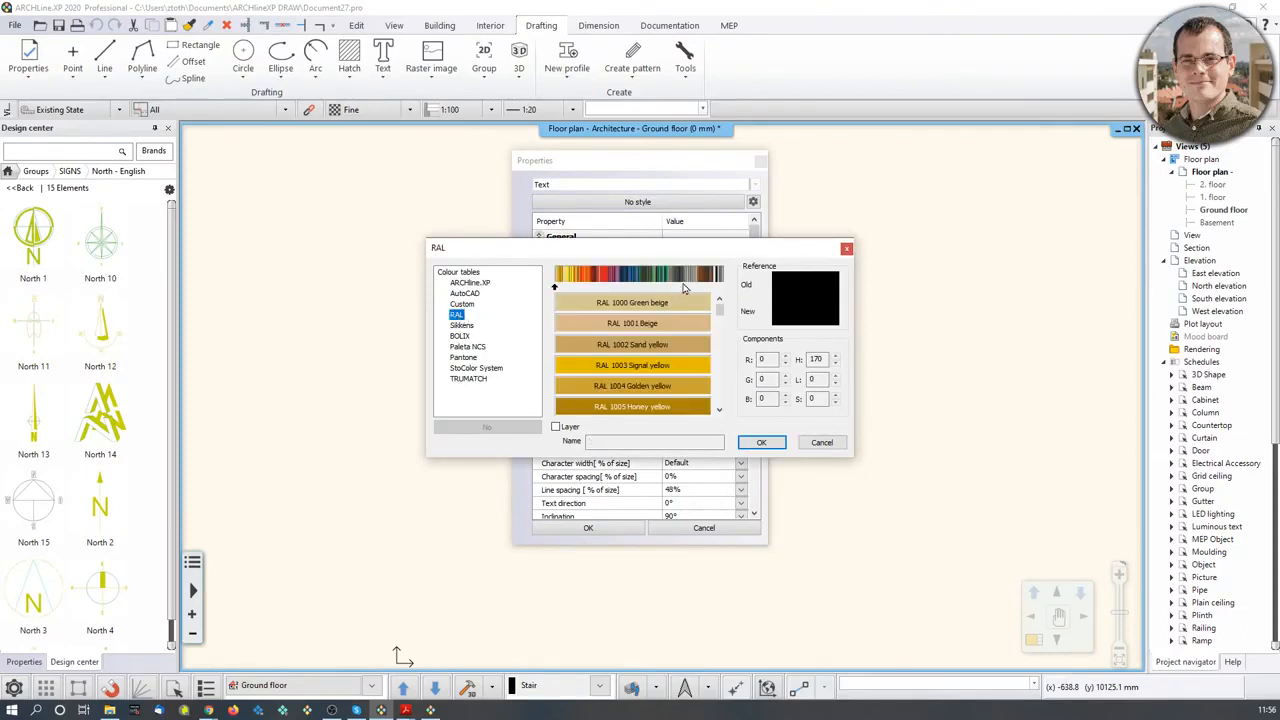
left_click(706, 283)
left_click(663, 330)
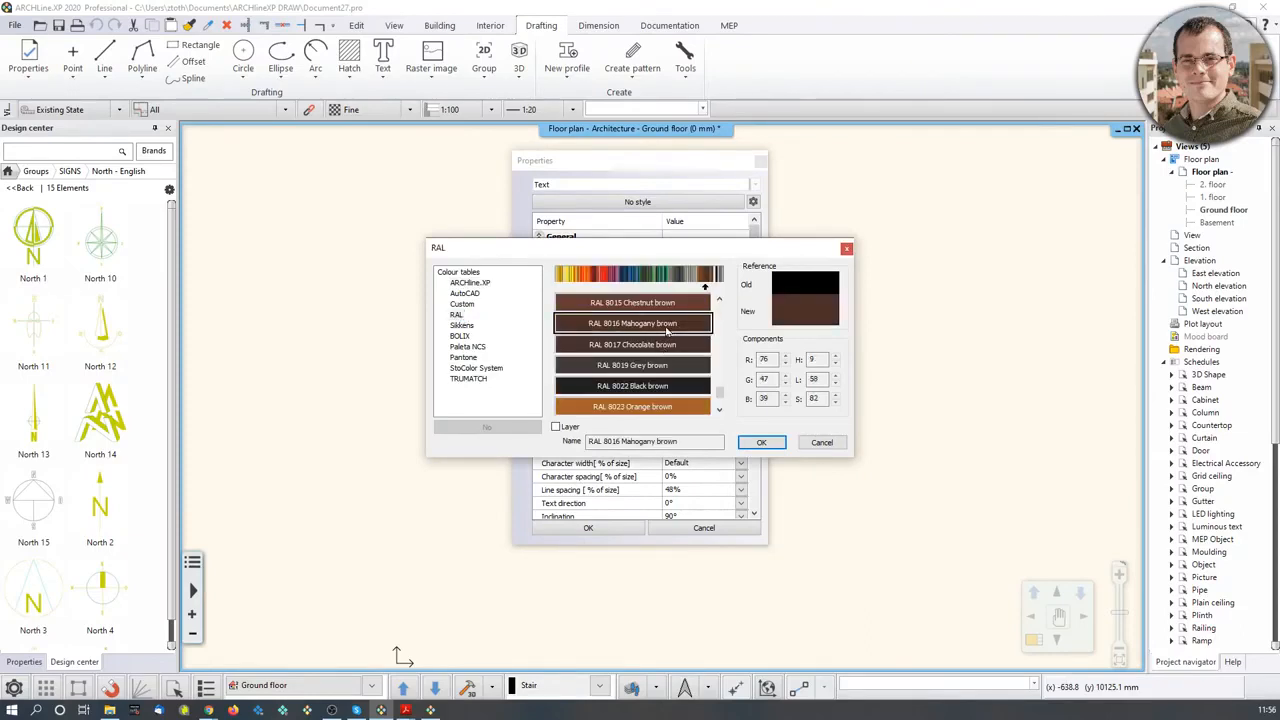
left_click(761, 443)
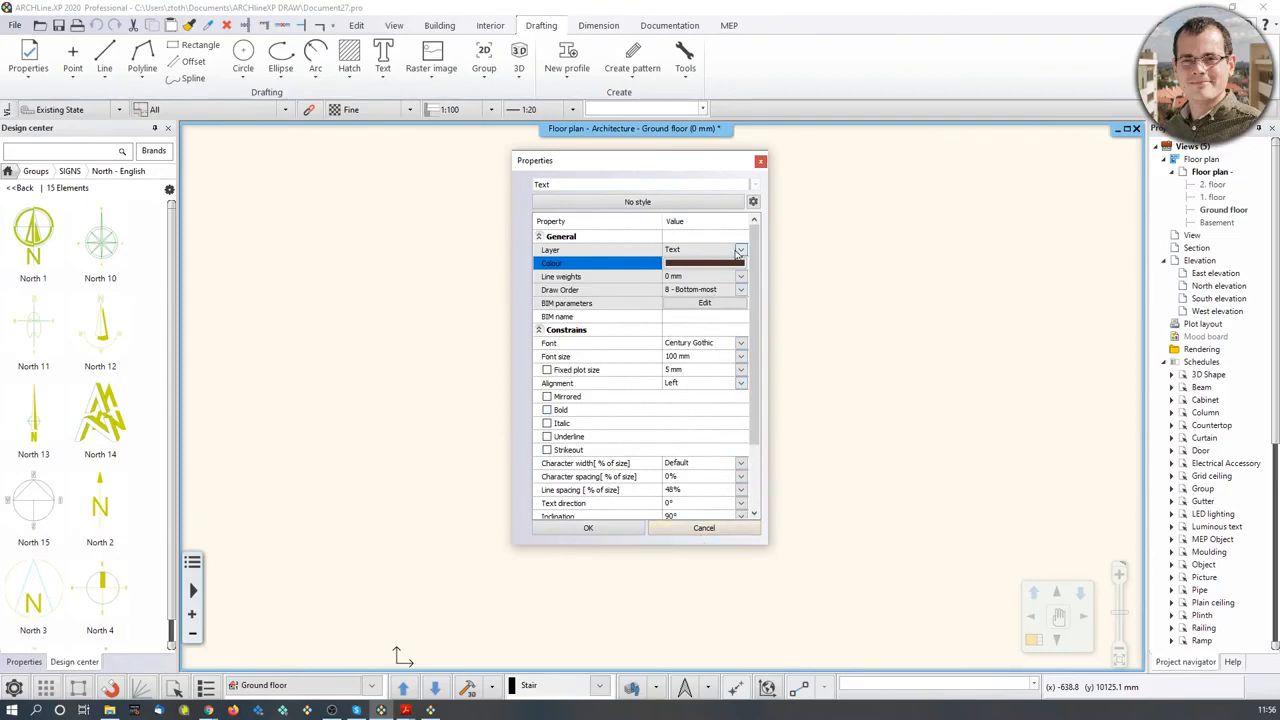
- Save these settings as style Webinar_Mood_Board_Font in folder Custom_fonts and apply them
left_click(754, 203)
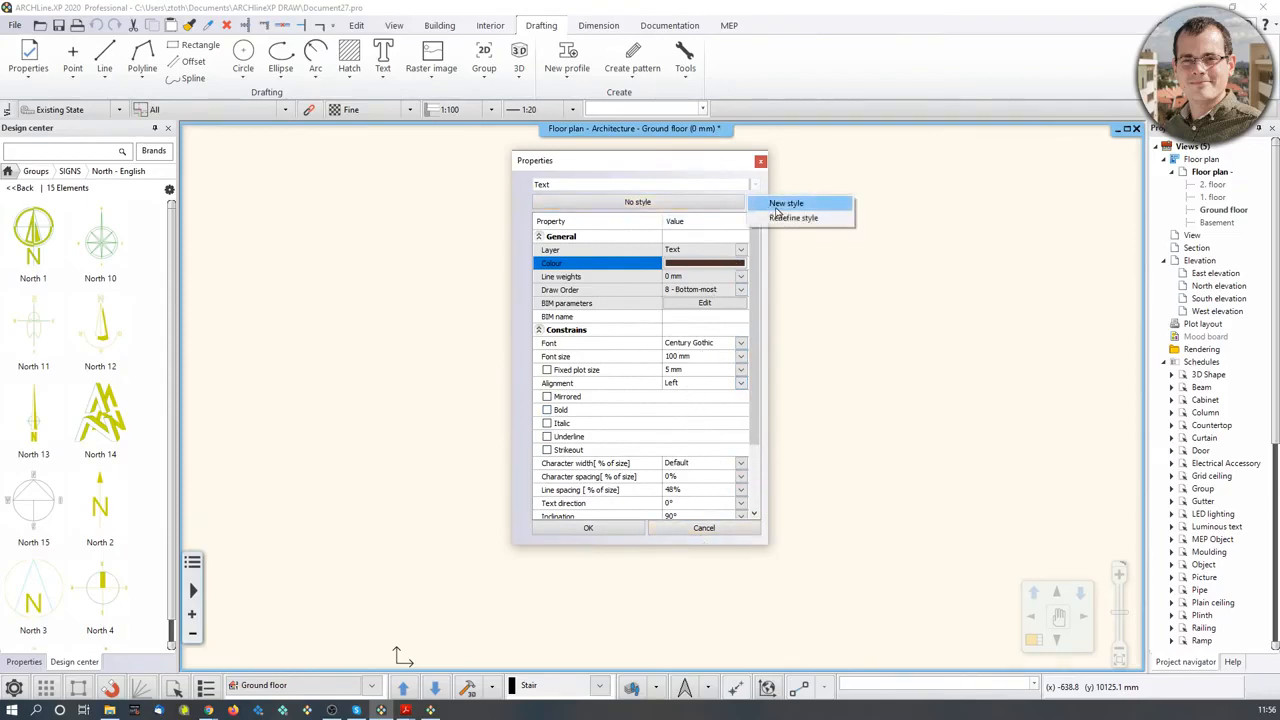
left_click(785, 203)
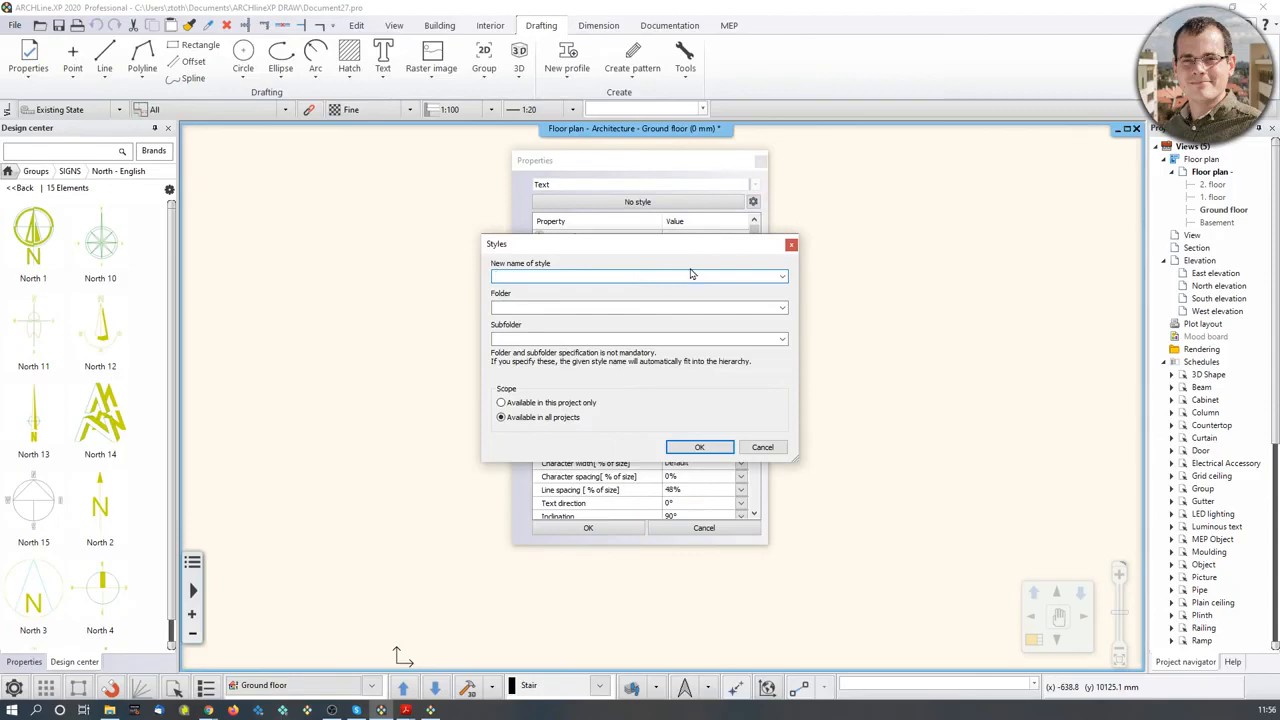
type("Webinar_Mood_Board_Font")
left_click(762, 307)
type("Custom_fonts")
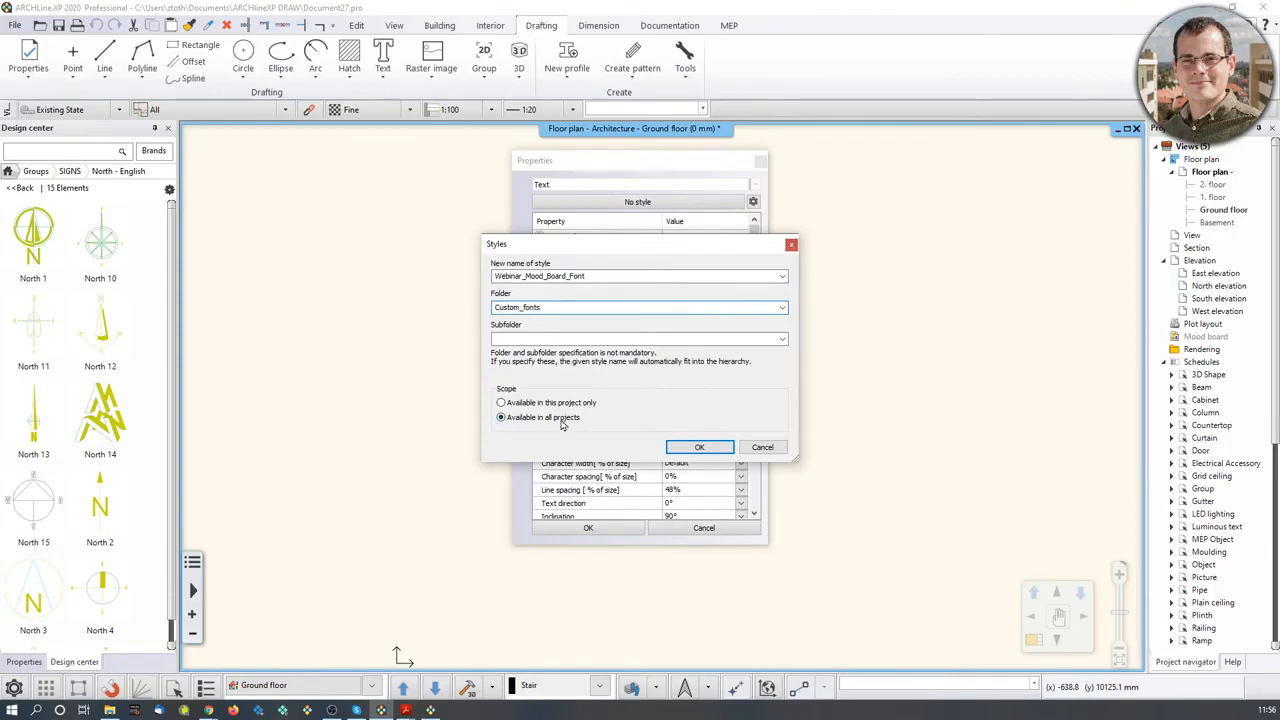
left_click(697, 447)
left_click(610, 530)
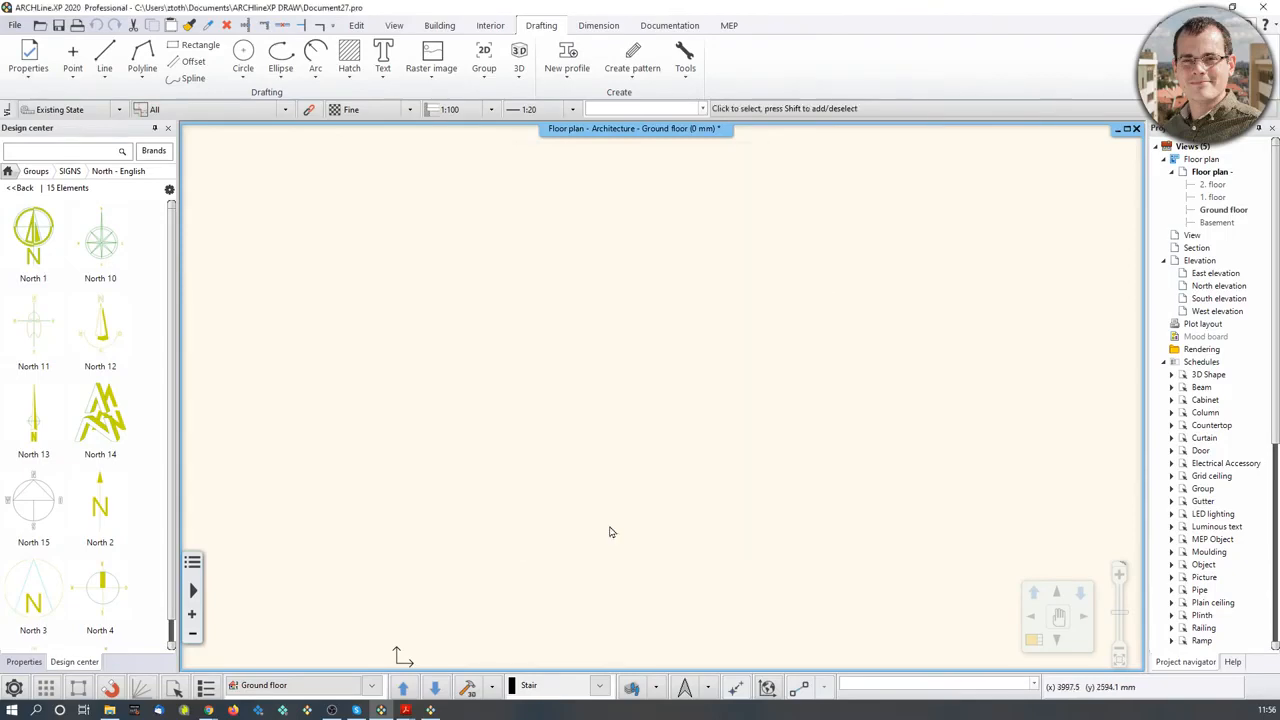
- Place the text 'That's how you do it!' on the floor plan and zoom in on it
left_click(383, 57)
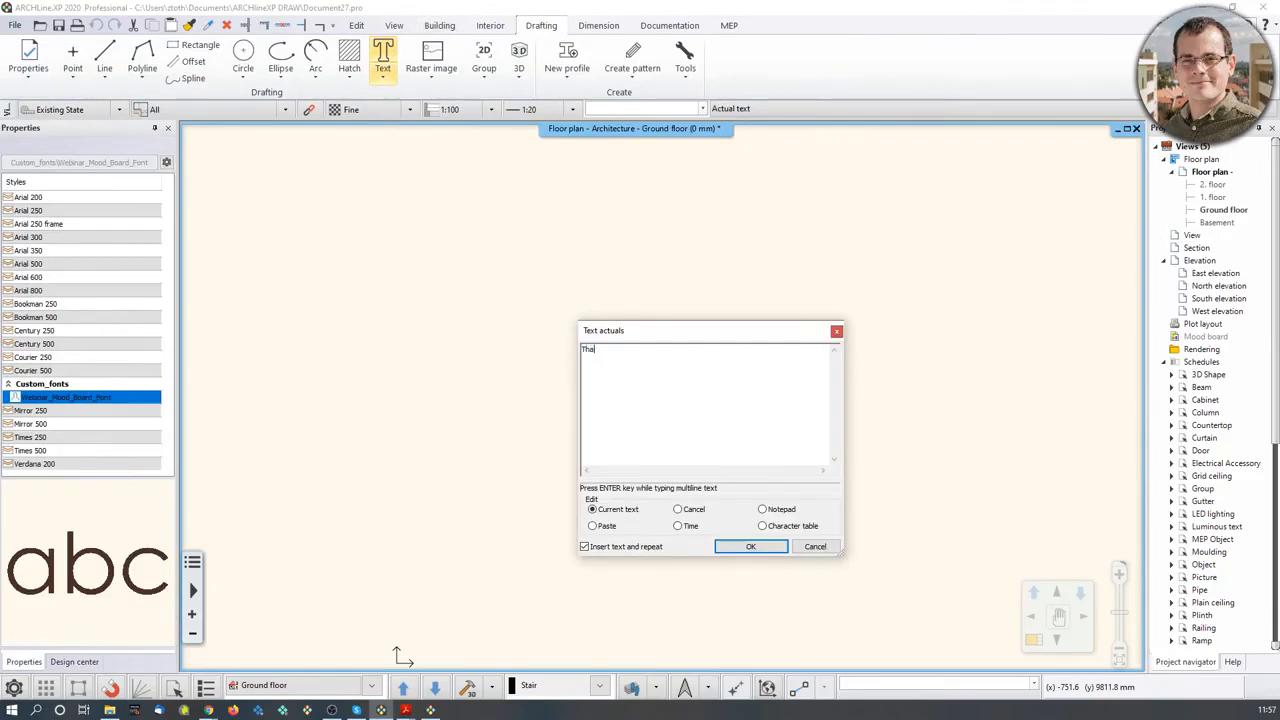
type("That's how you do it!")
left_click(749, 547)
left_click(519, 422)
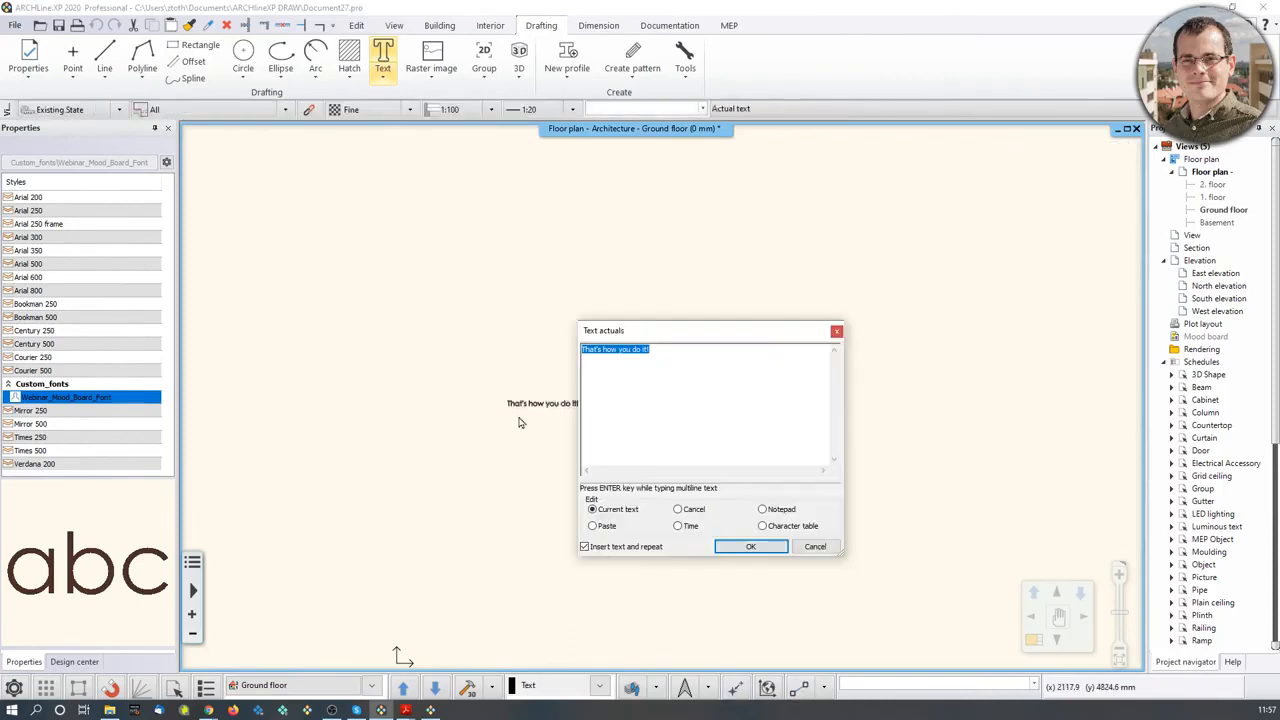
left_click(818, 546)
scroll(500, 390, "up", 6)
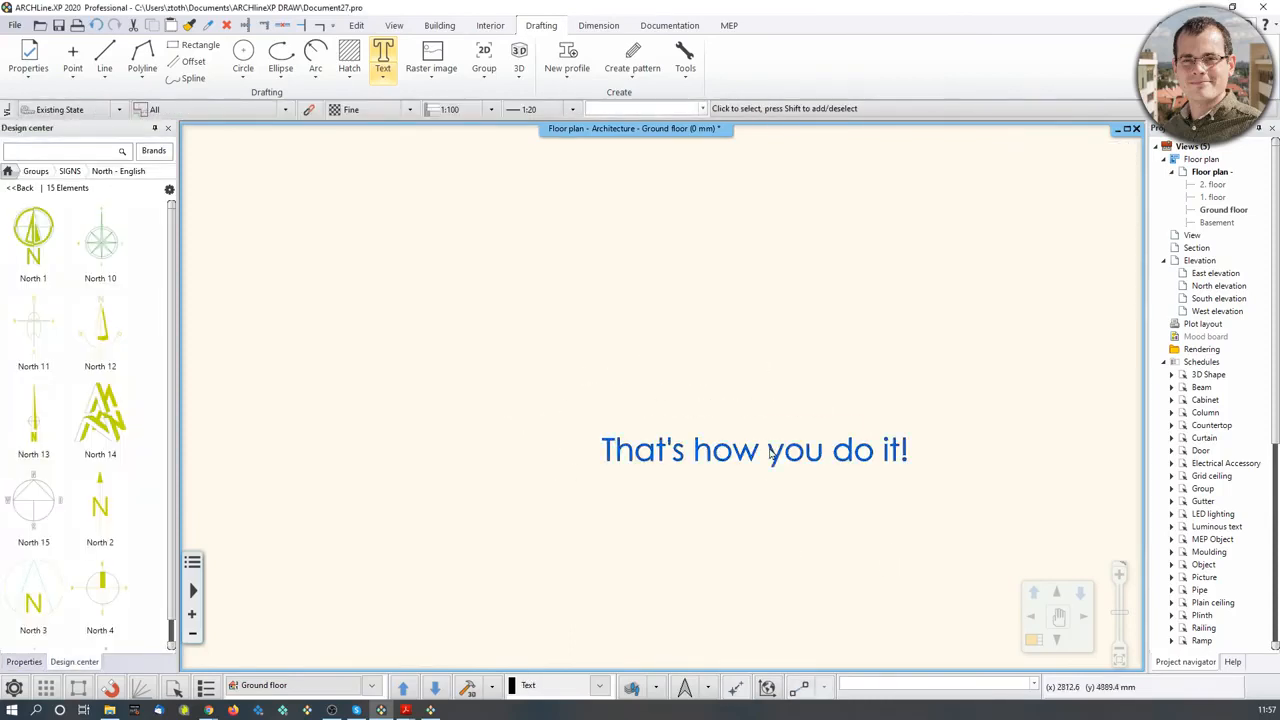
scroll(564, 613, "up", 2)
middle_click_drag(564, 613, 369, 645)
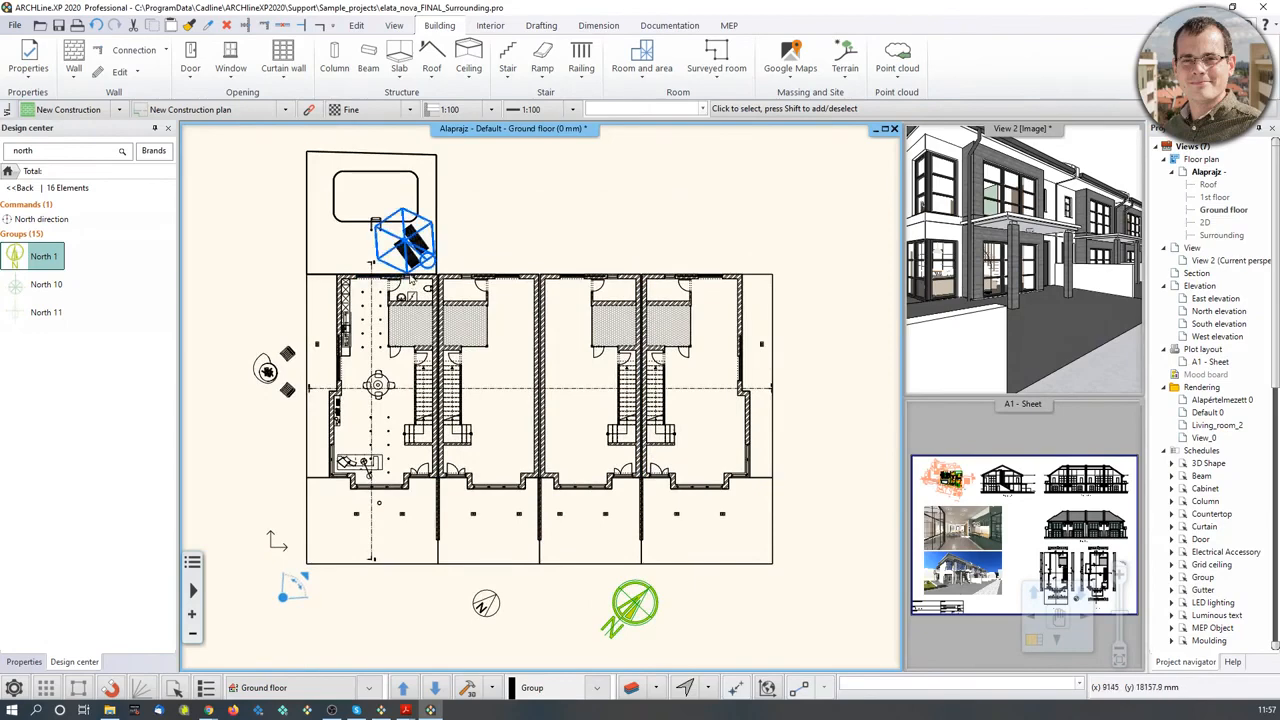
- Zoom the Document27 plan view around the brown text
scroll(415, 293, "up", 1)
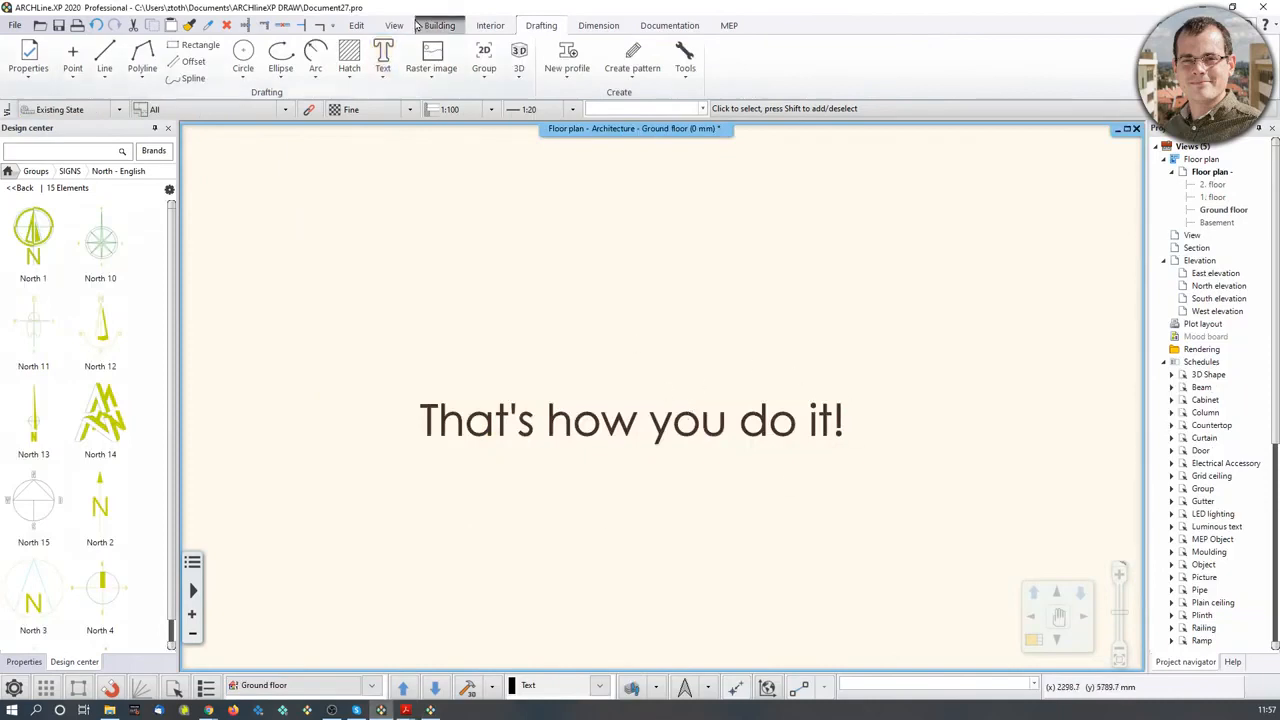
- Check the text defaults show the 100 mm font size and close them with OK
left_click(24, 60)
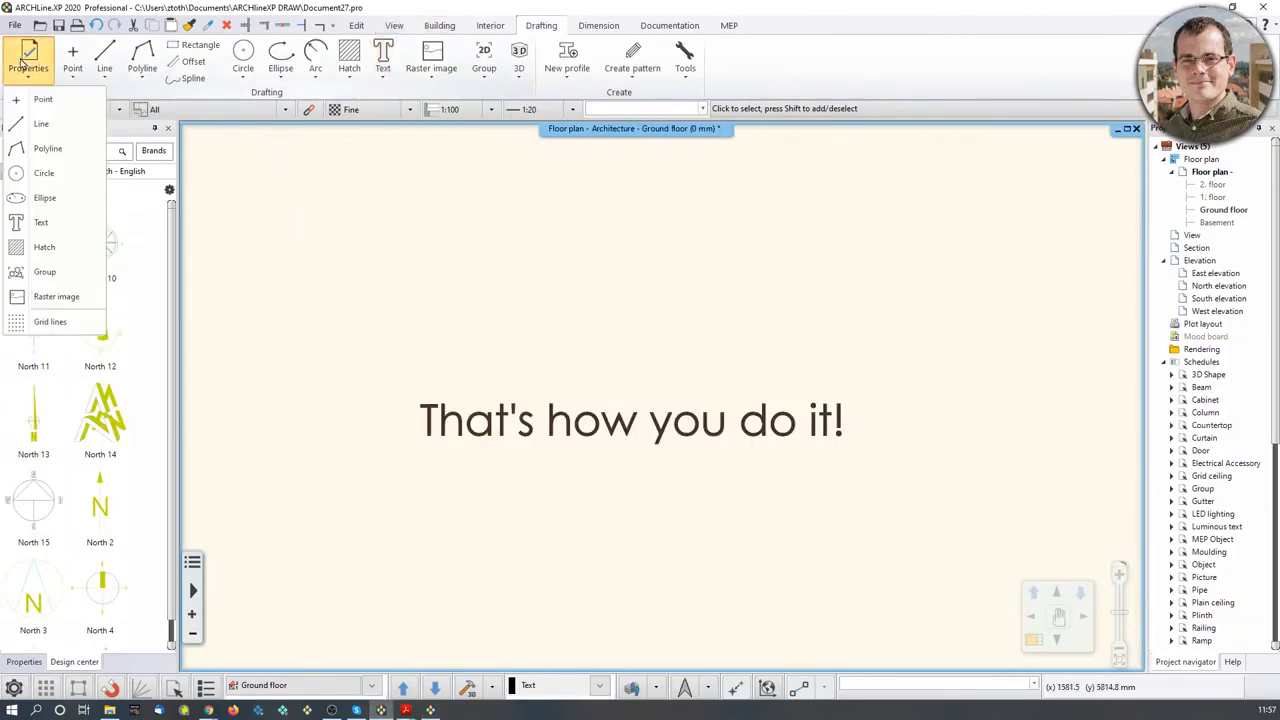
left_click(40, 222)
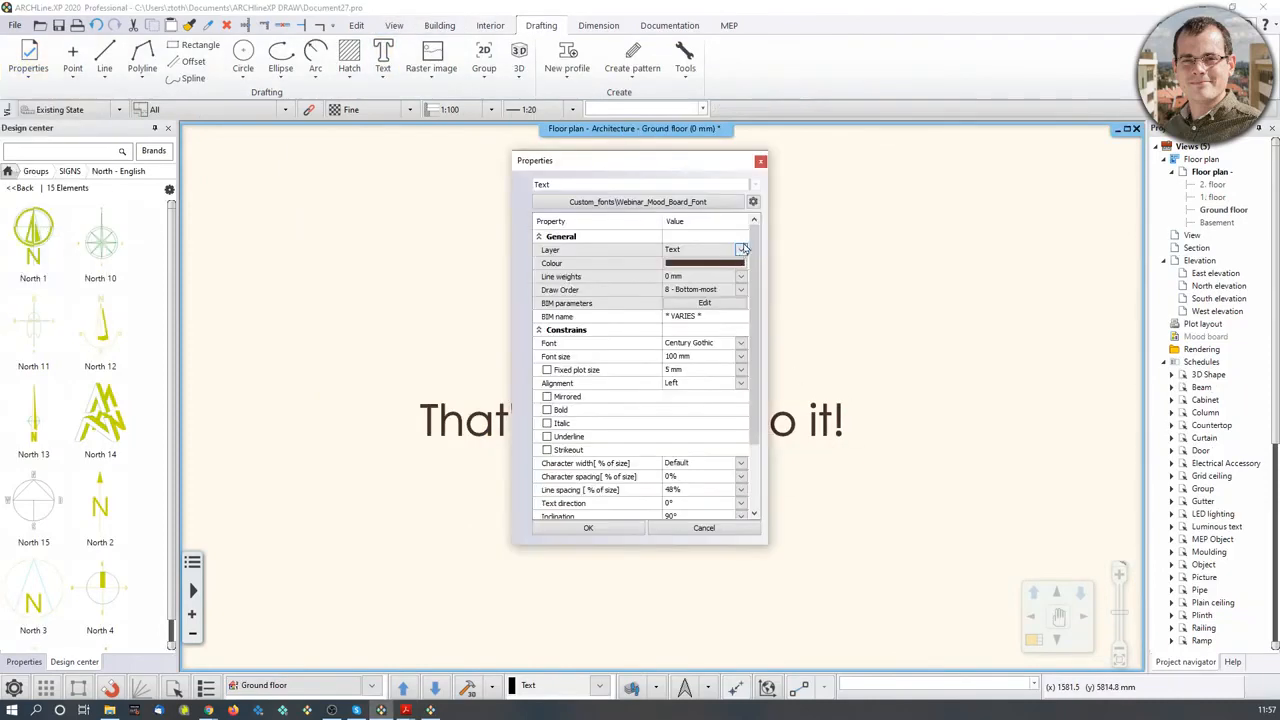
left_click(700, 357)
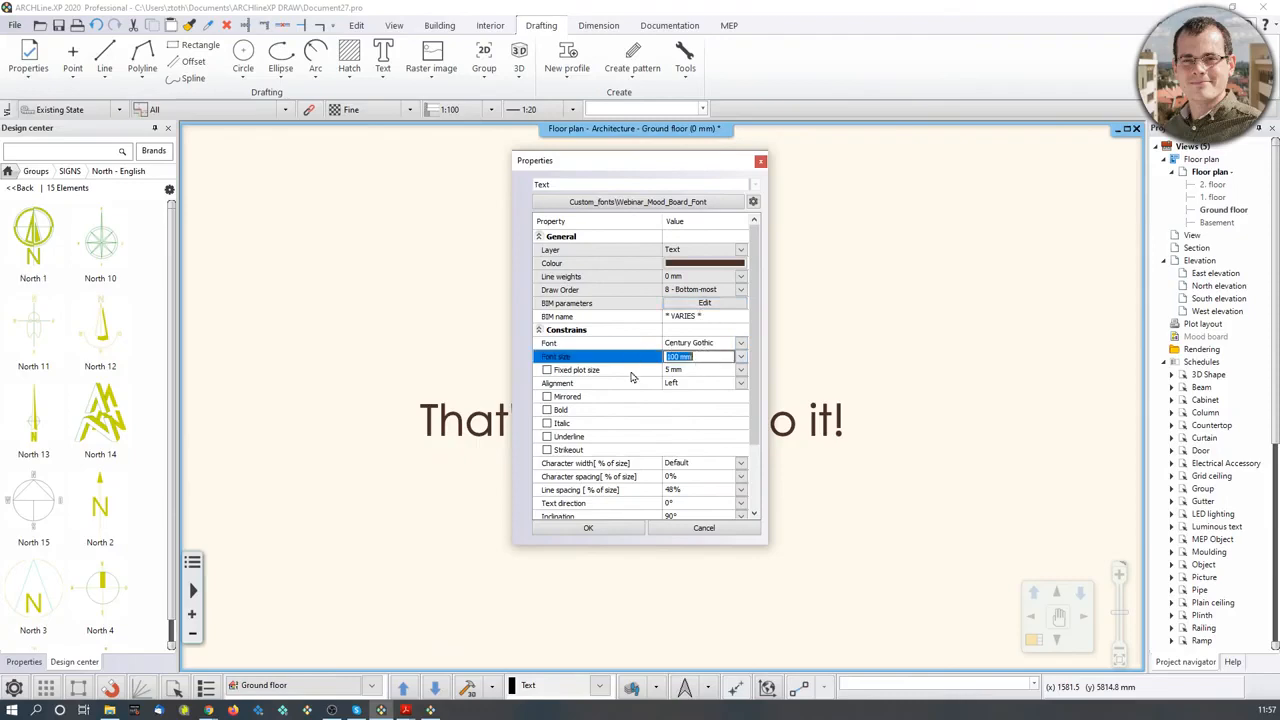
left_click(753, 201)
left_click(818, 204)
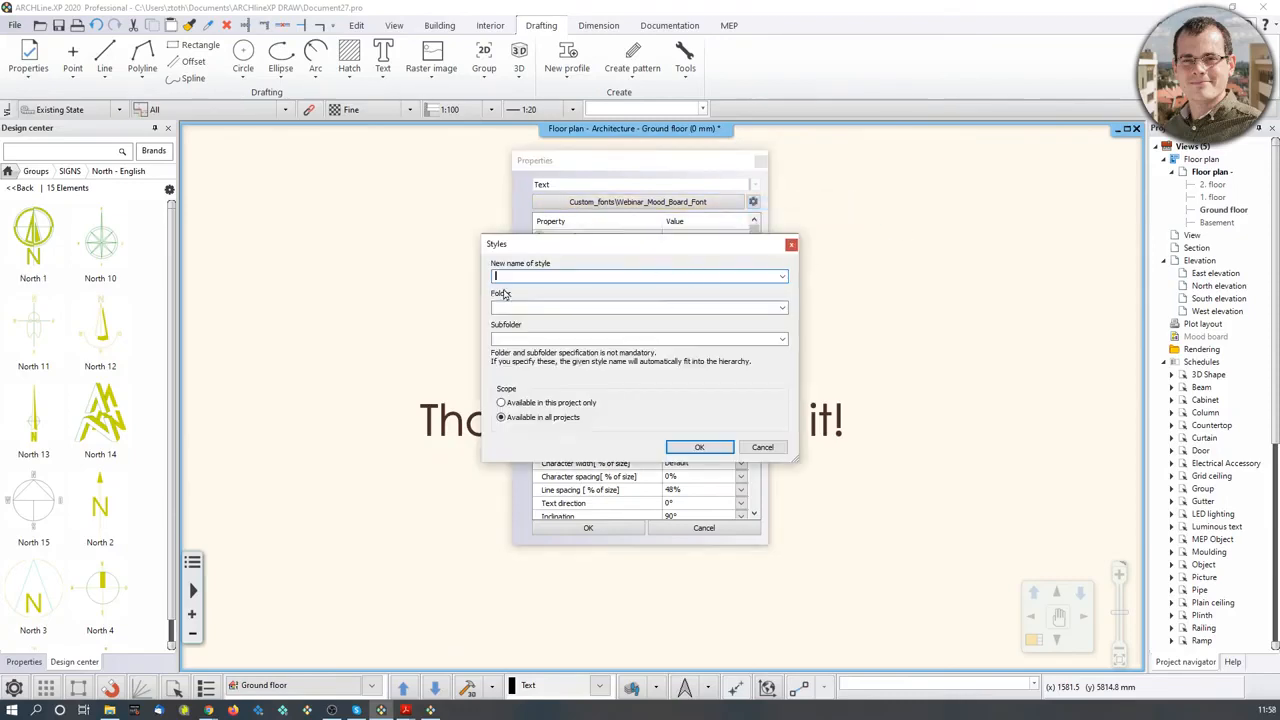
left_click(791, 245)
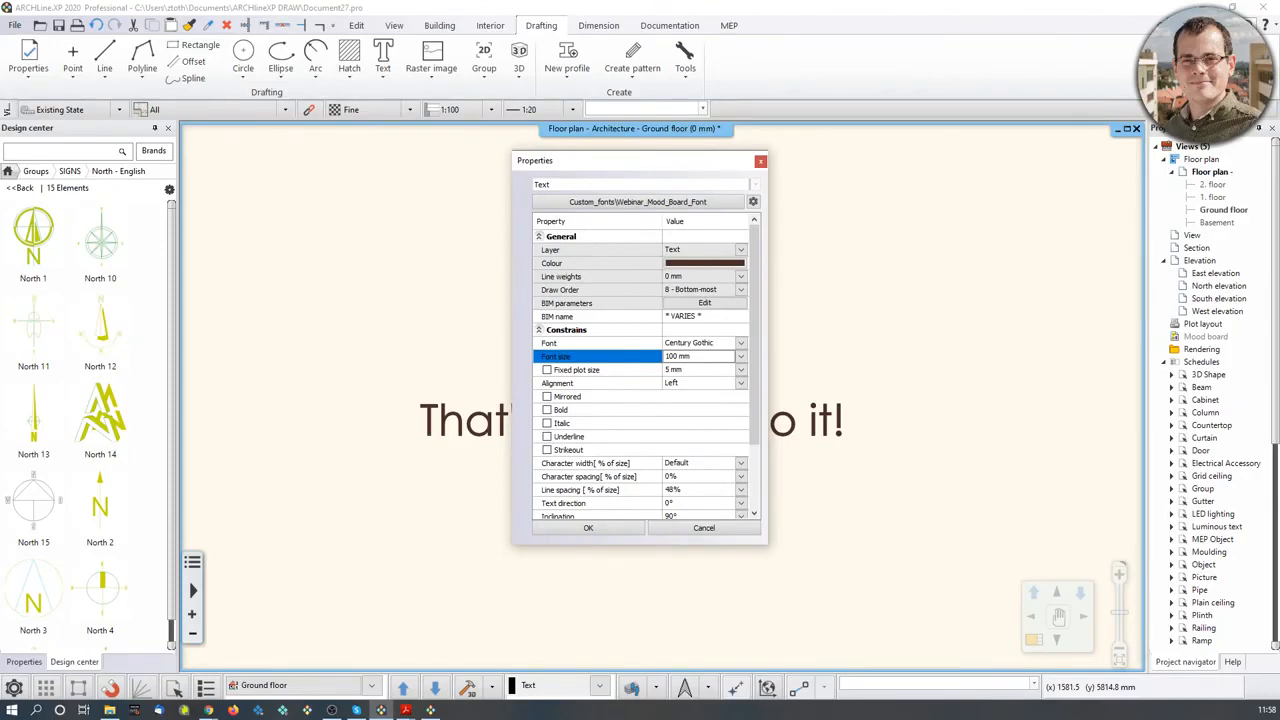
left_click(760, 161)
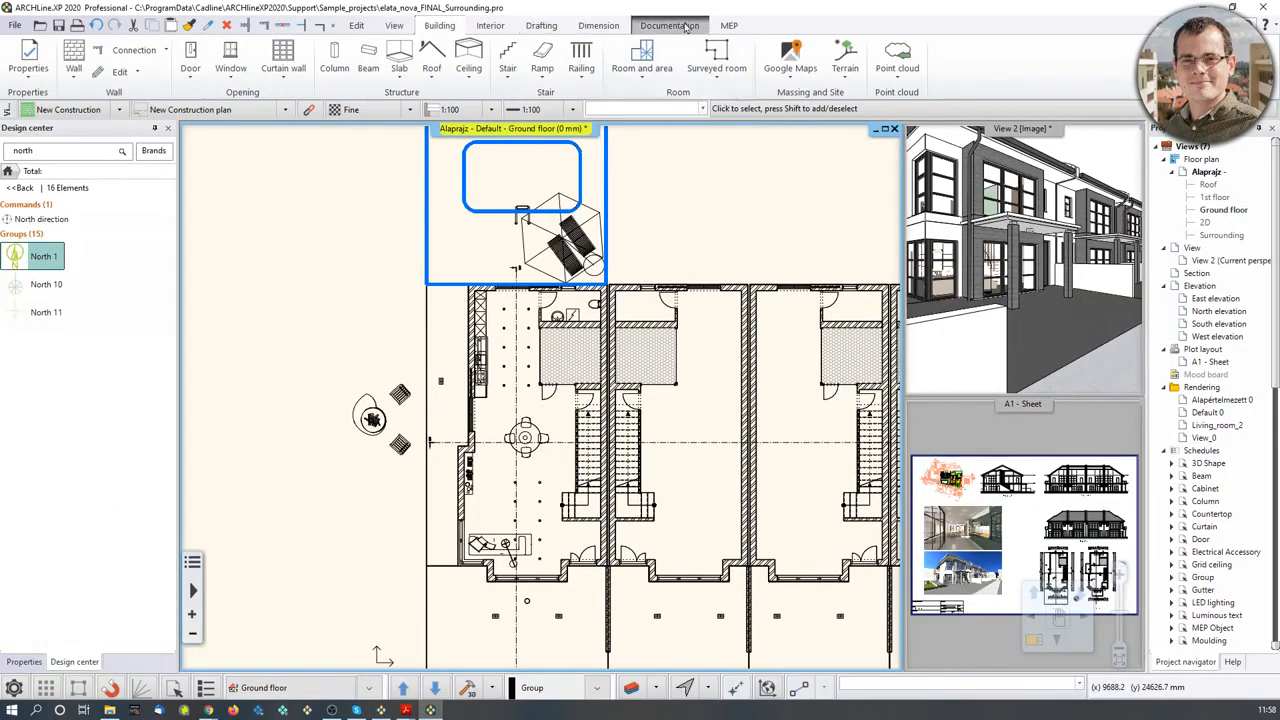
left_click(686, 25)
left_click(377, 60)
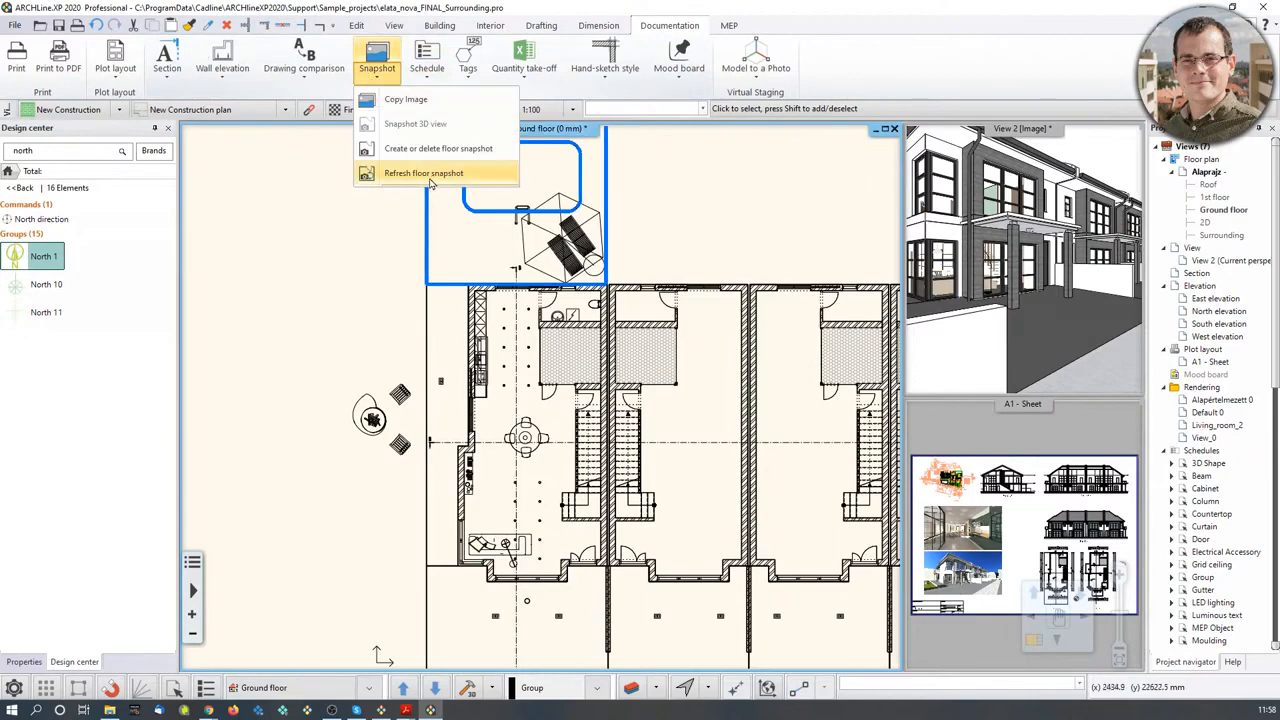
right_click(432, 157)
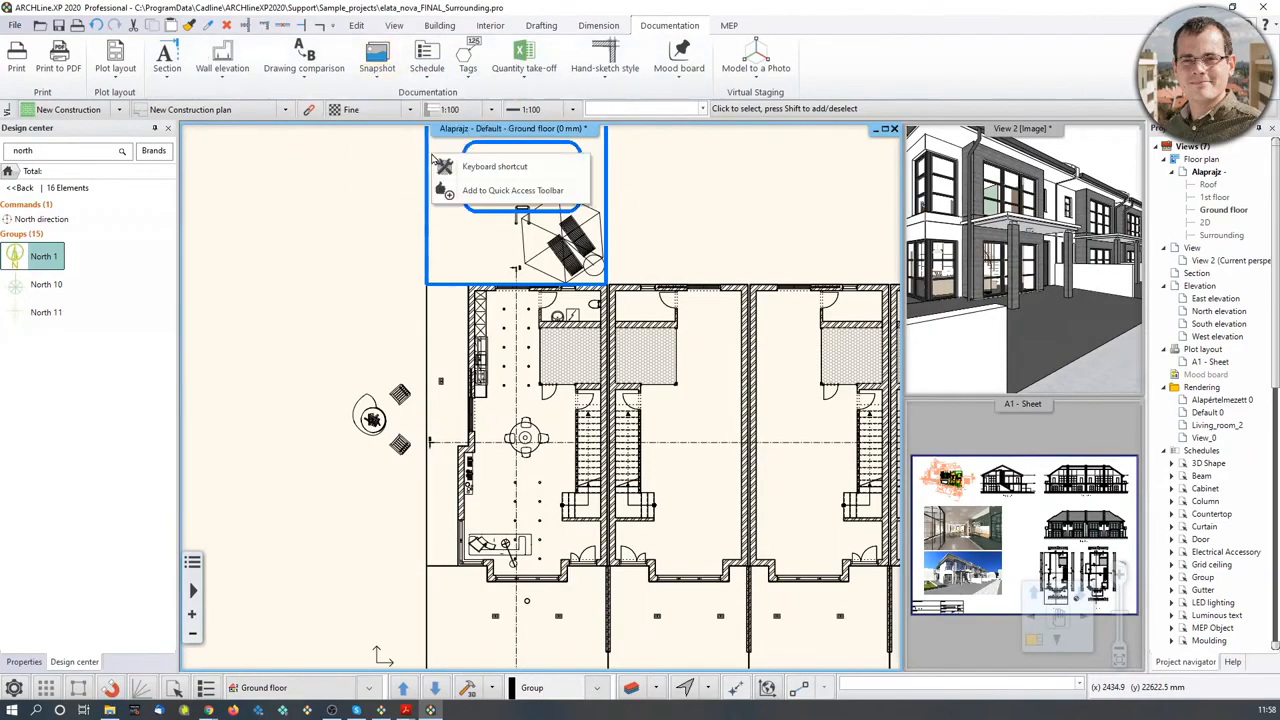
key("Escape")
left_click(377, 60)
left_click(432, 150)
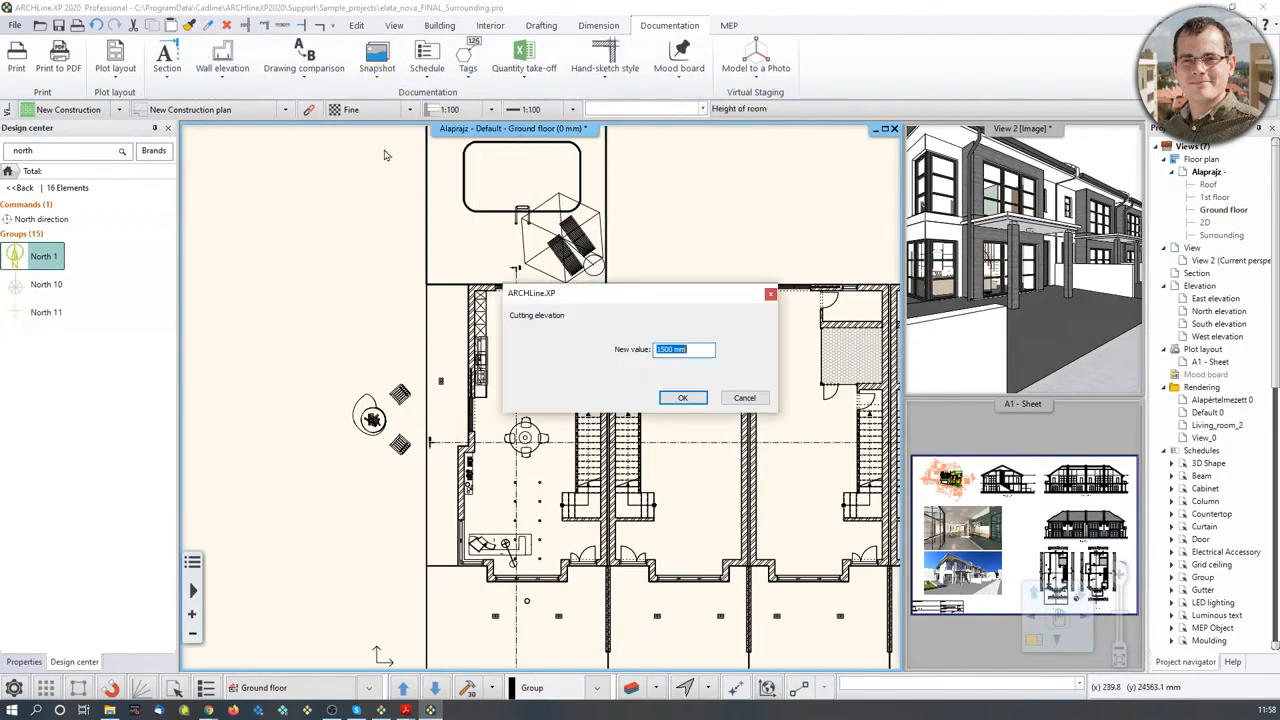
left_click(684, 397)
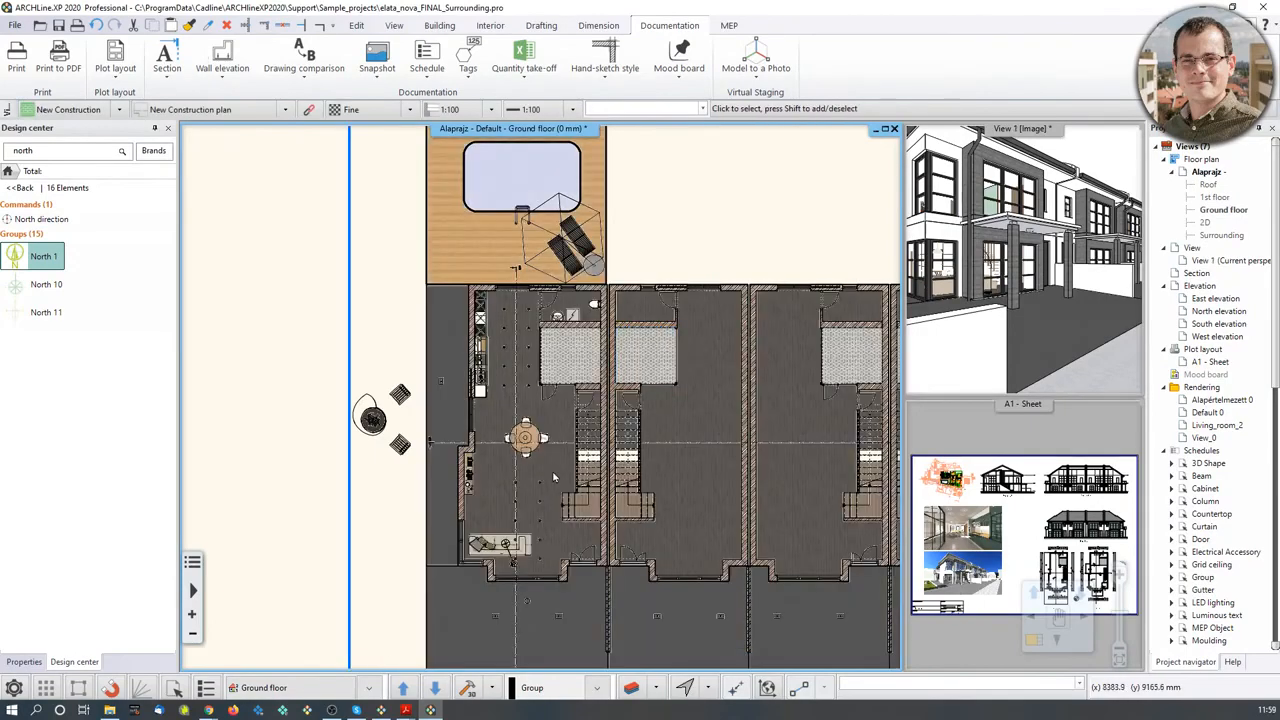
scroll(545, 472, "up", 8)
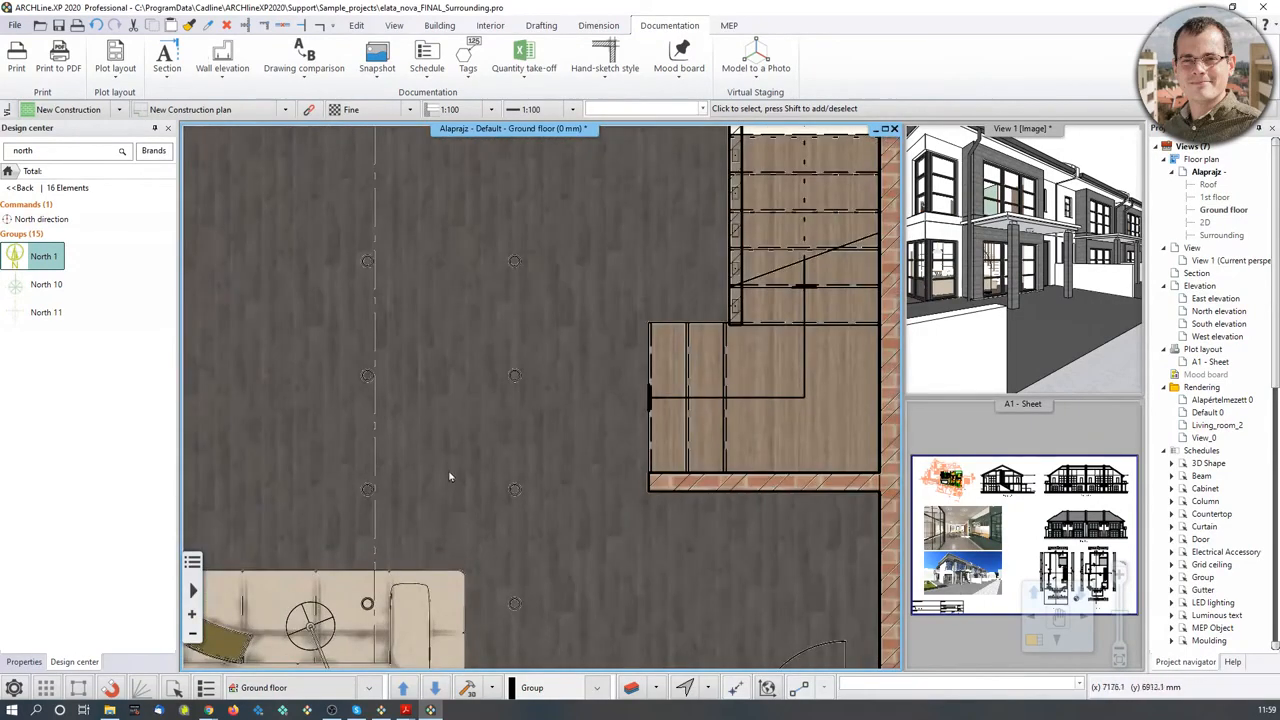
scroll(449, 477, "down", 8)
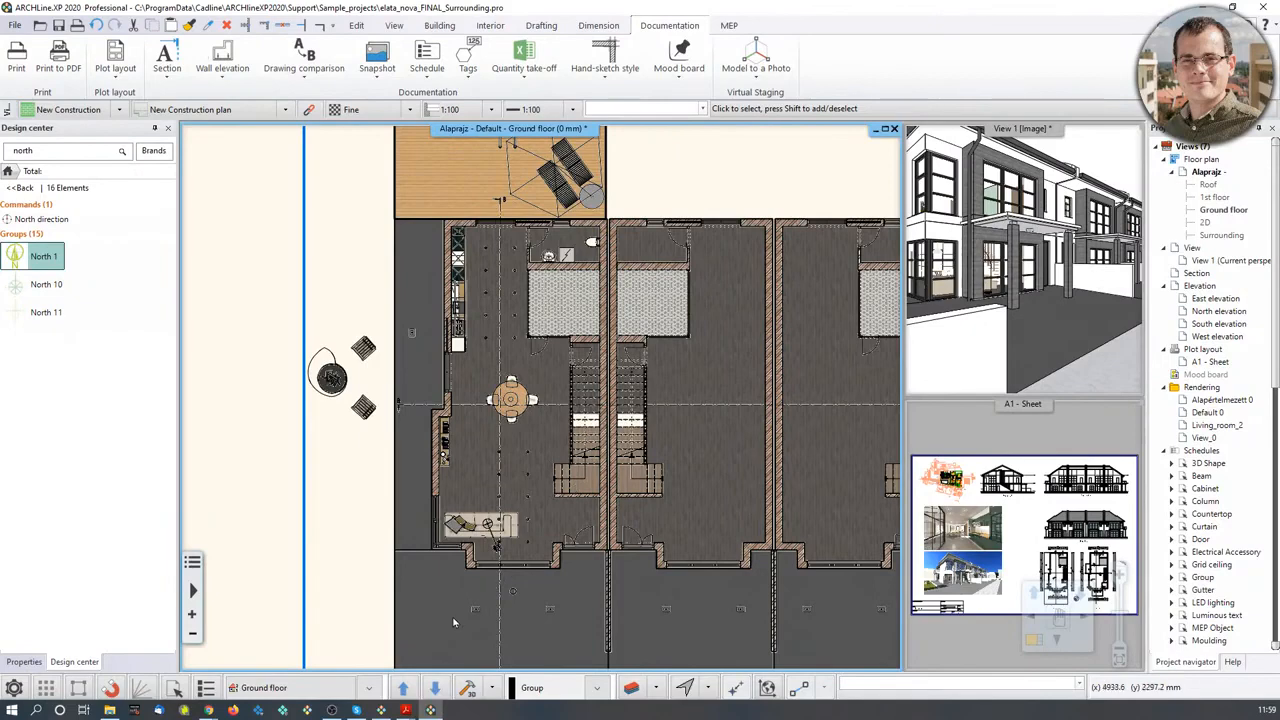
left_click(576, 488)
scroll(540, 400, "down", 3)
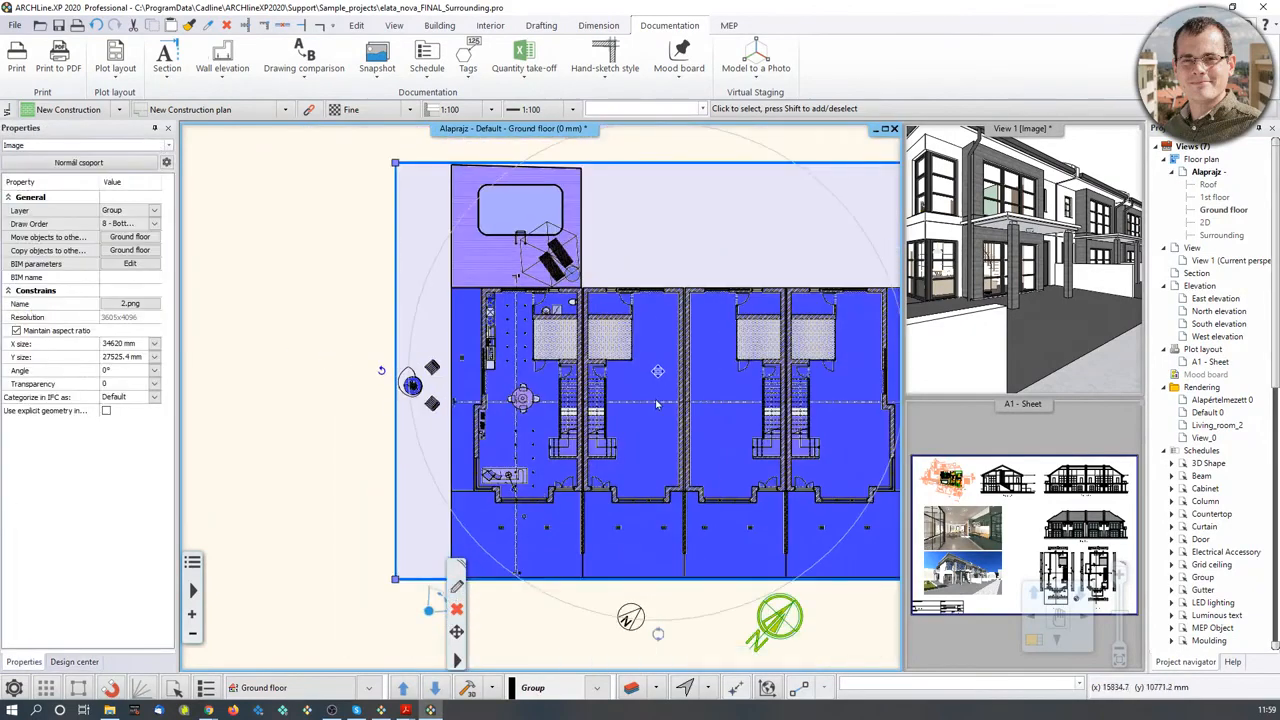
key("Escape")
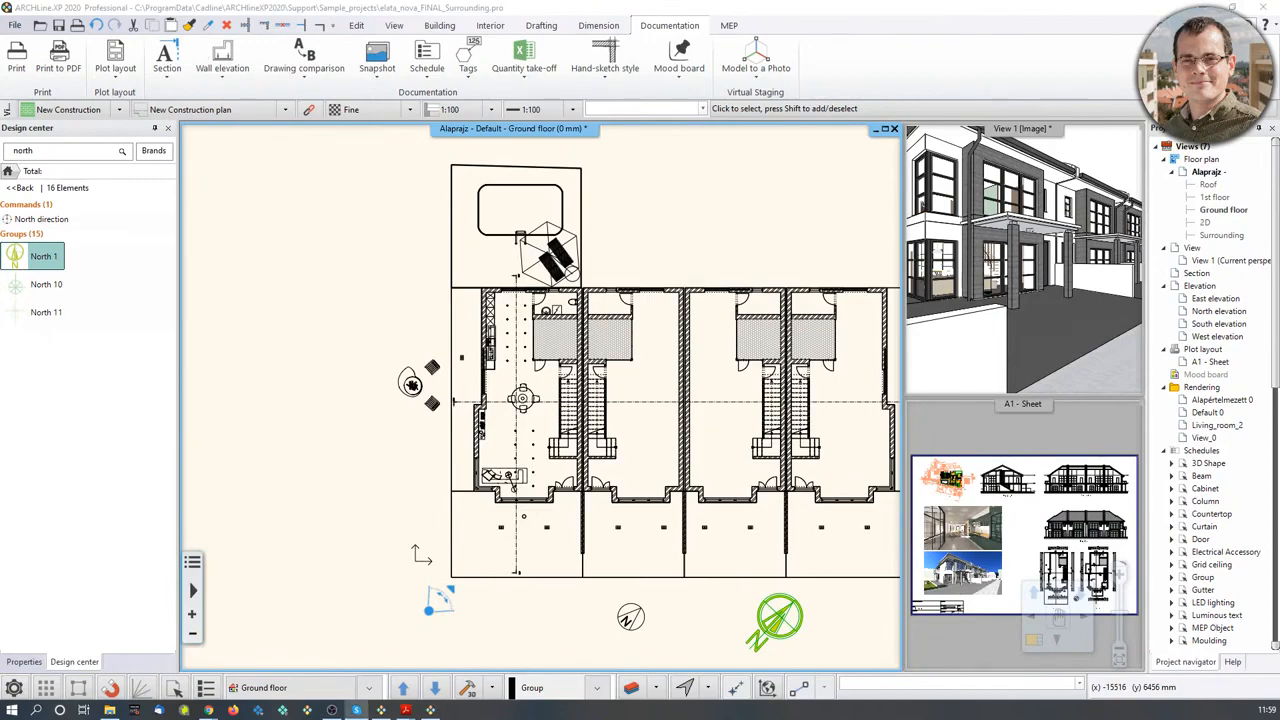
key("alt+Tab")
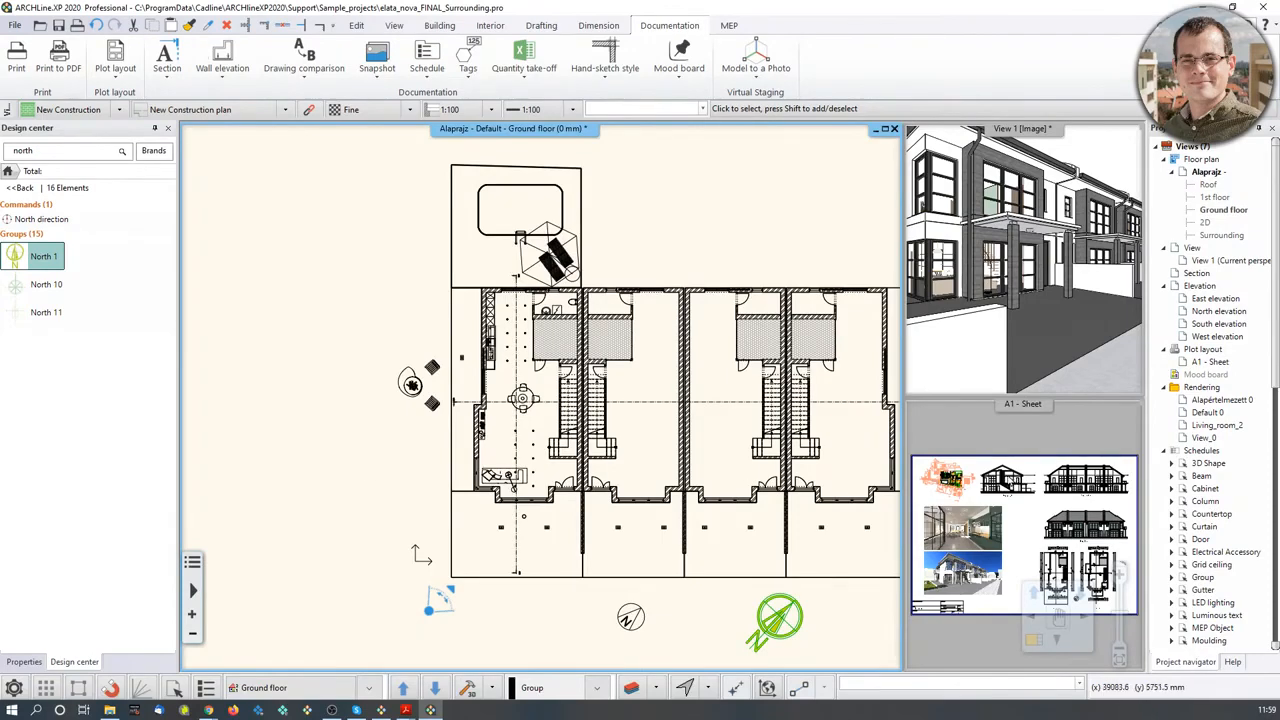
- Drag the 3D_snapshot_02.png render from the 5_Documentation folder onto the floor plan
left_click(1012, 482)
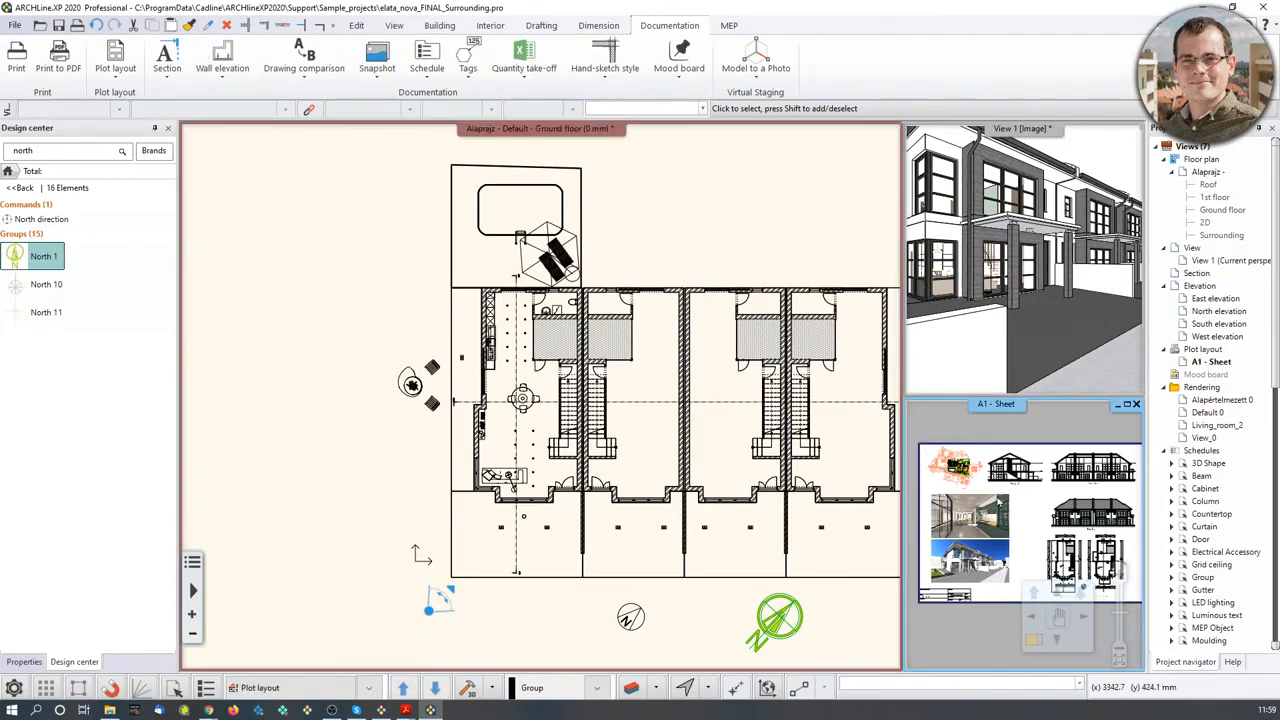
left_click(460, 485)
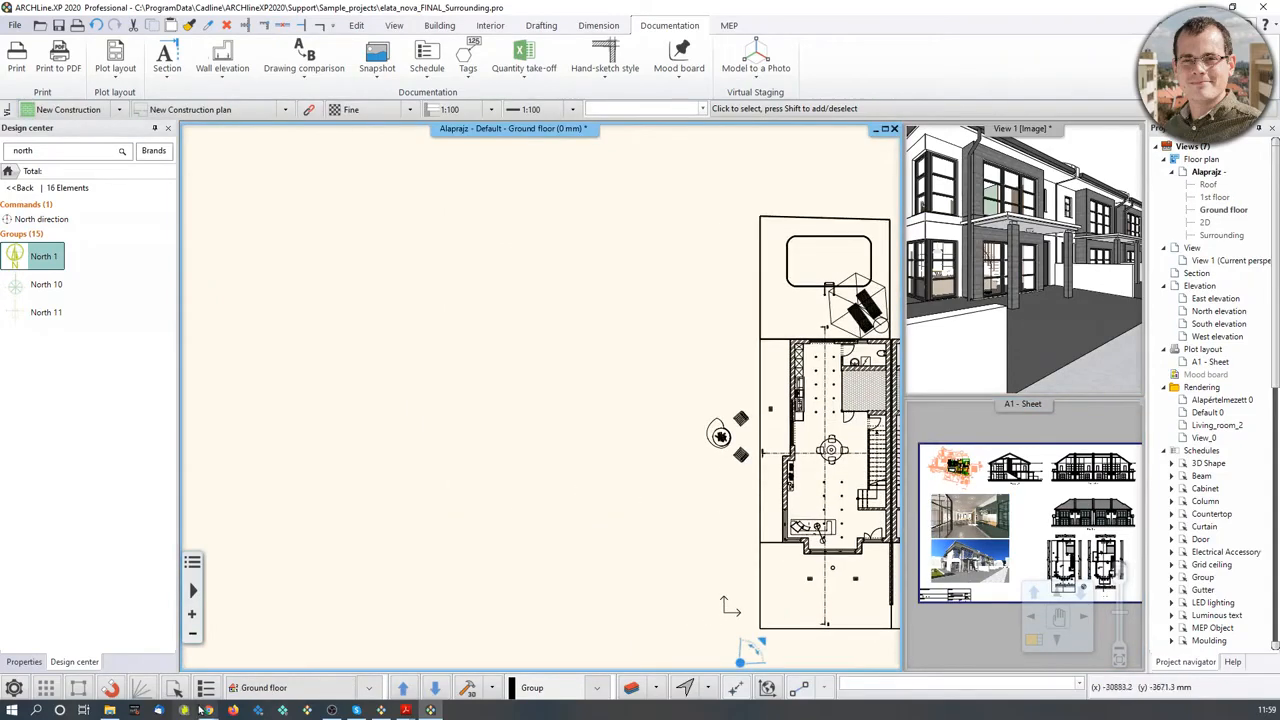
left_click(109, 710)
left_click_drag(912, 250, 350, 426)
left_click(550, 285)
- Select the placed render and bring up its Clip the image options
left_click(485, 406)
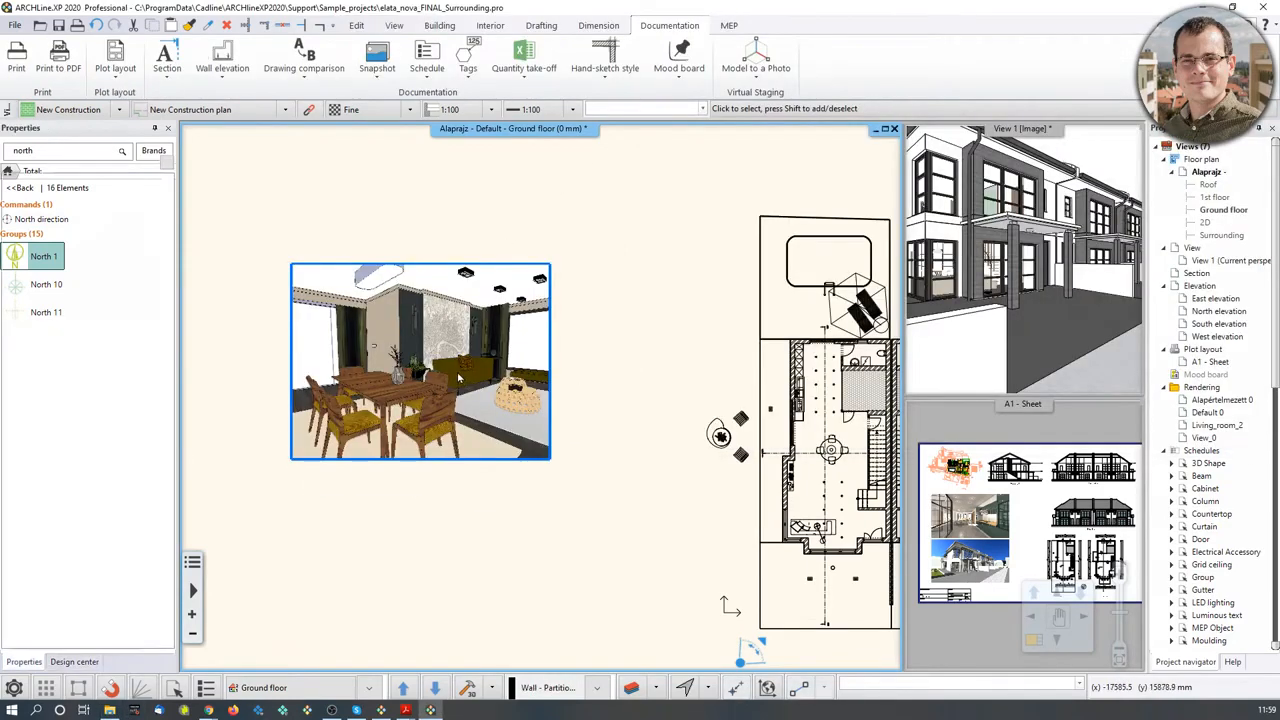
scroll(485, 408, "up", 2)
left_click(489, 497)
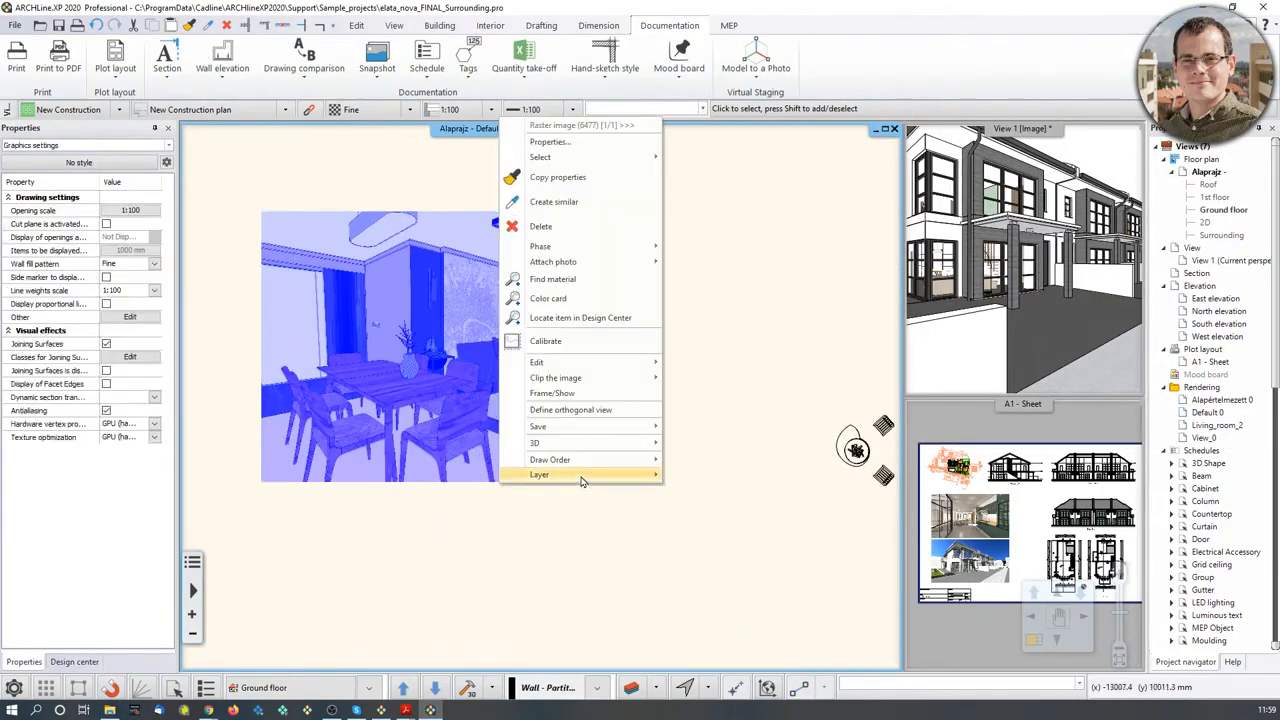
mouse_move(545, 364)
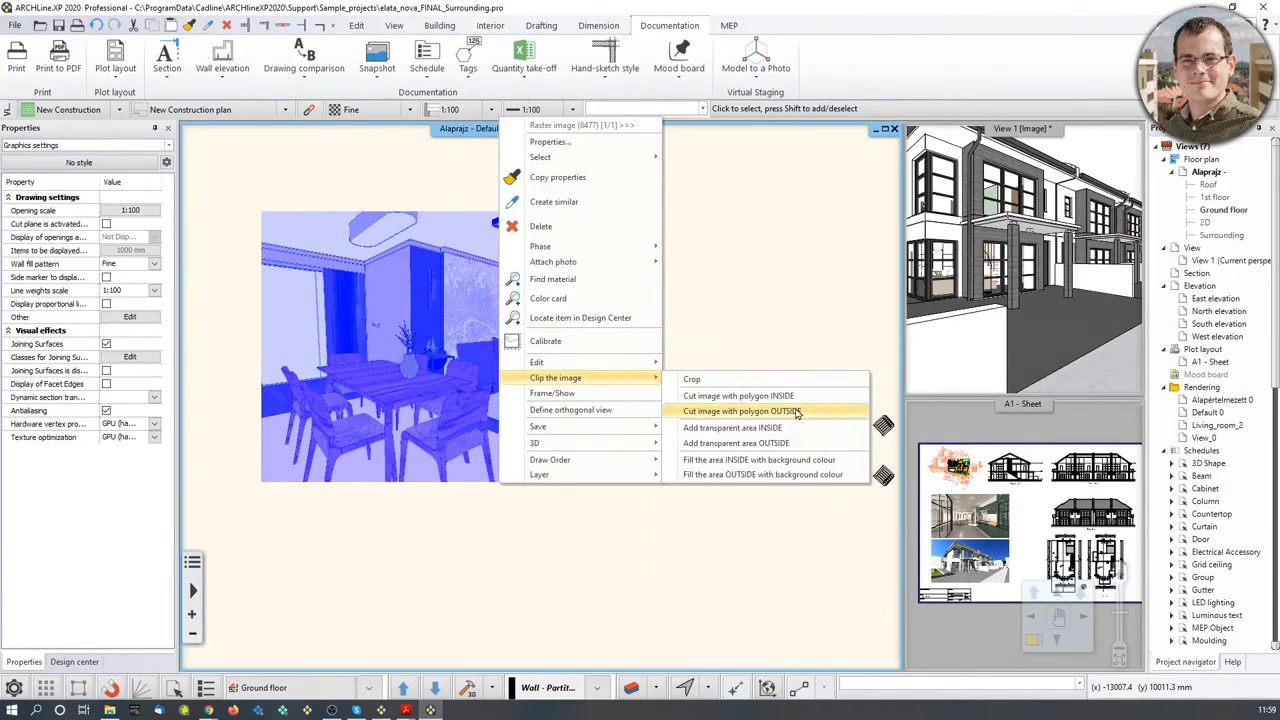
- Clip the render to a small circle over the table and vase, then revert the clip
left_click(796, 418)
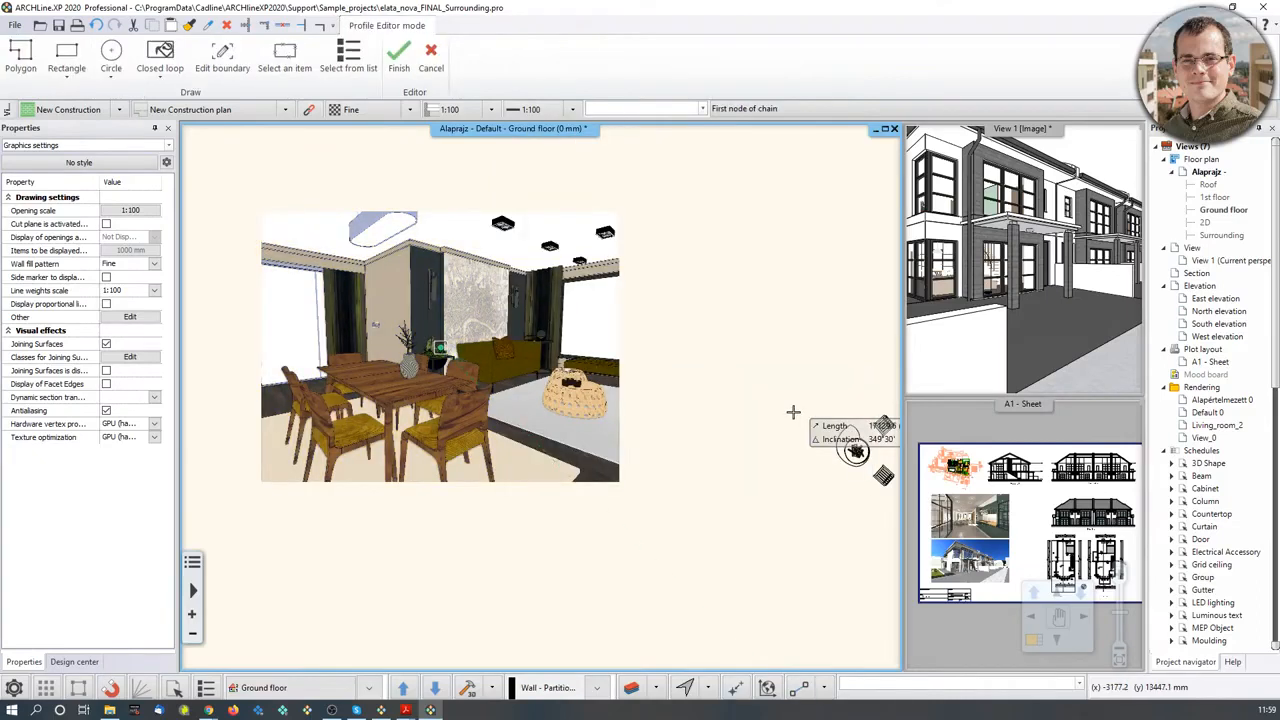
left_click(111, 68)
left_click(120, 105)
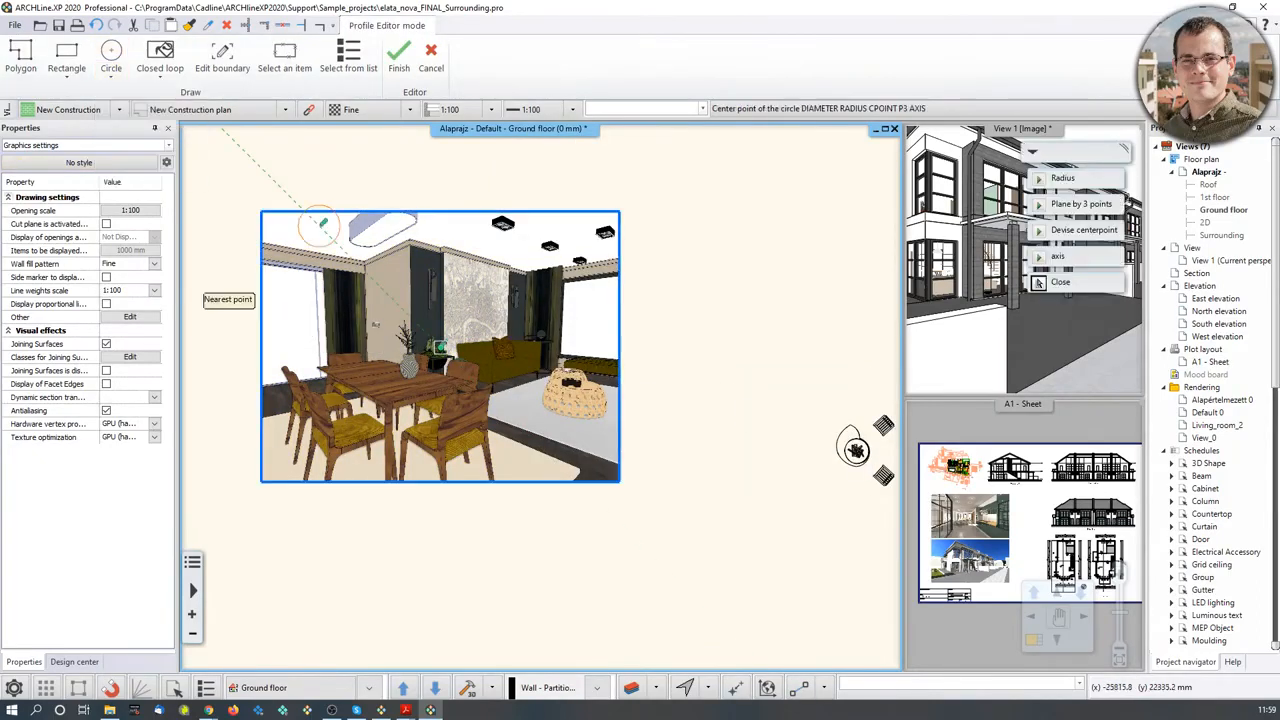
left_click(400, 386)
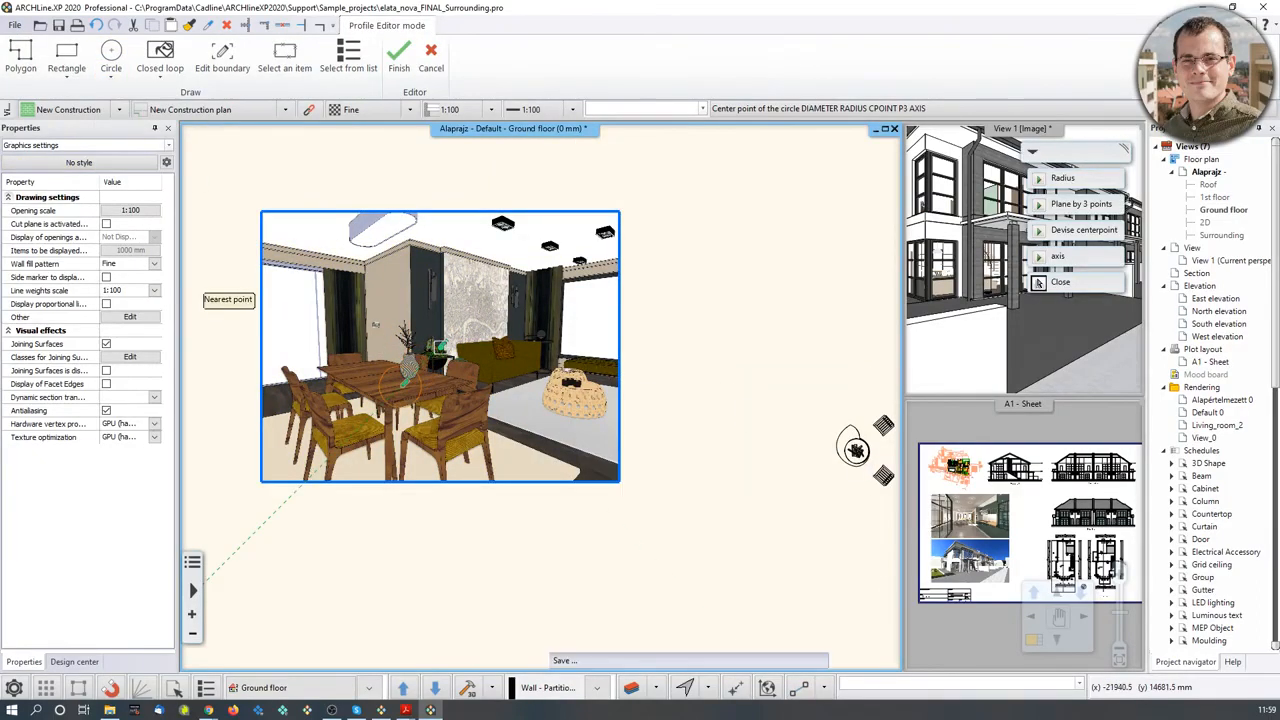
scroll(425, 384, "up", 3)
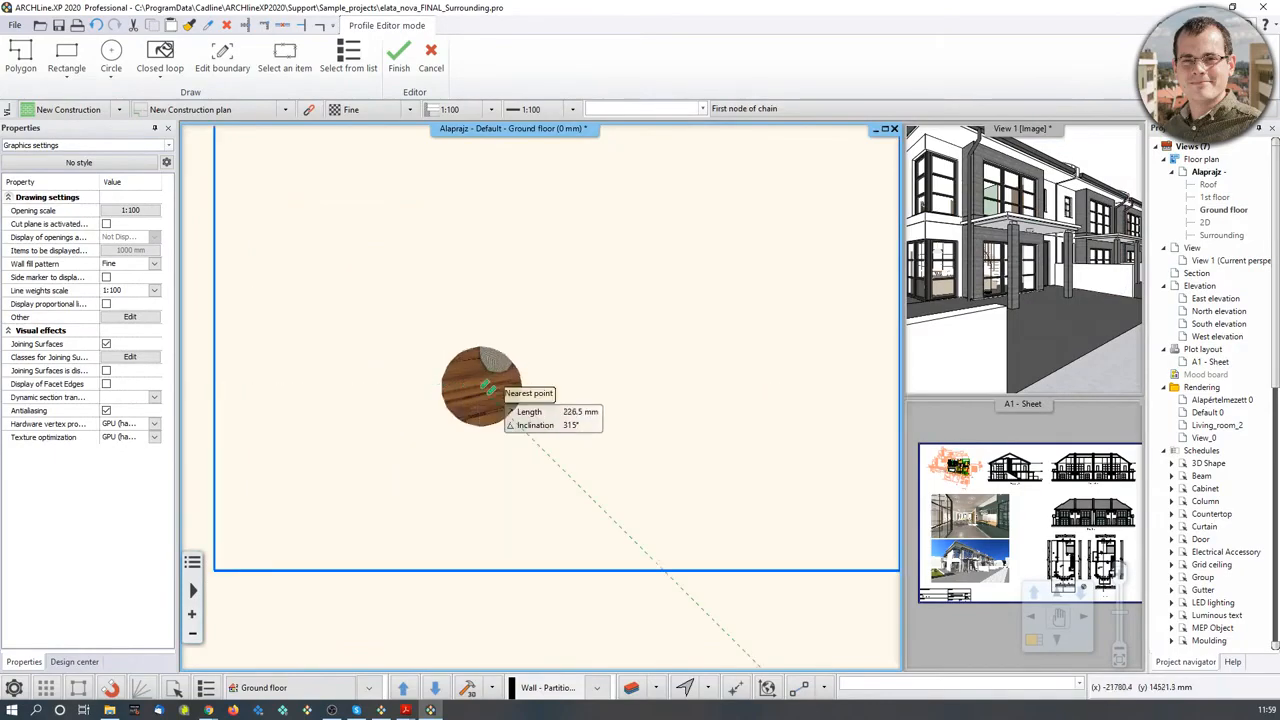
scroll(540, 398, "down", 3)
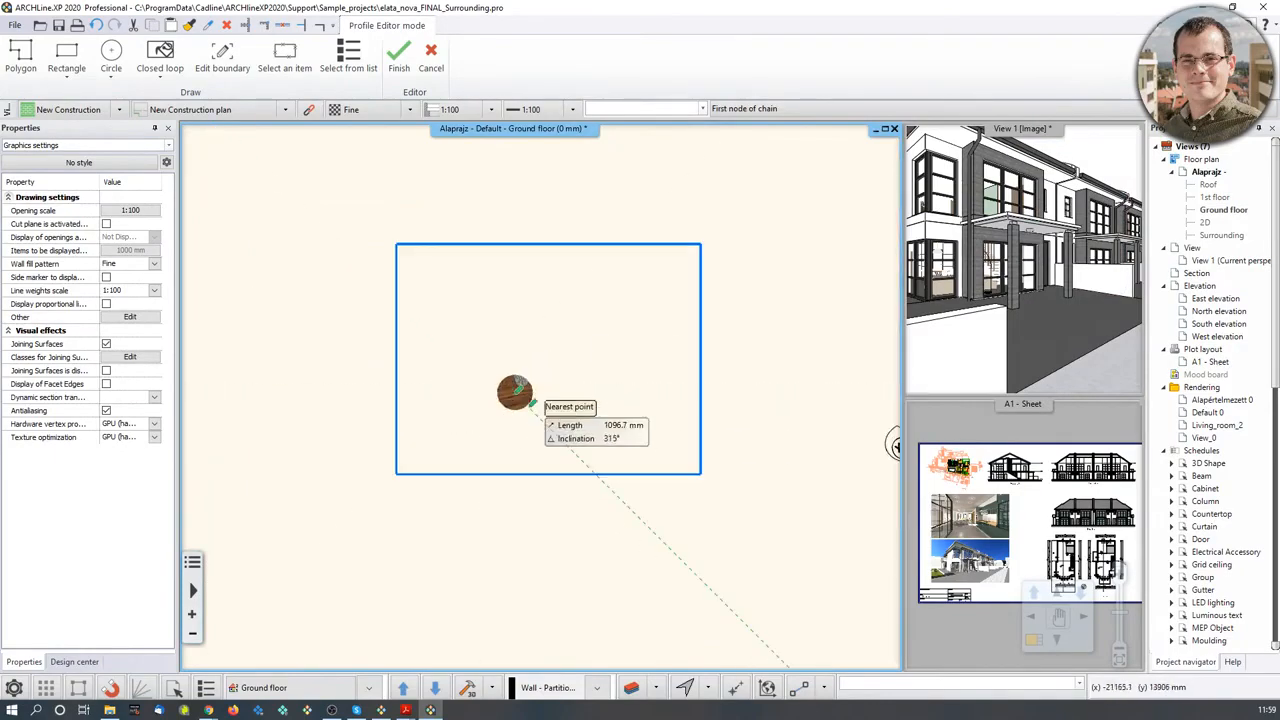
key("Return")
left_click(516, 394)
key("Escape")
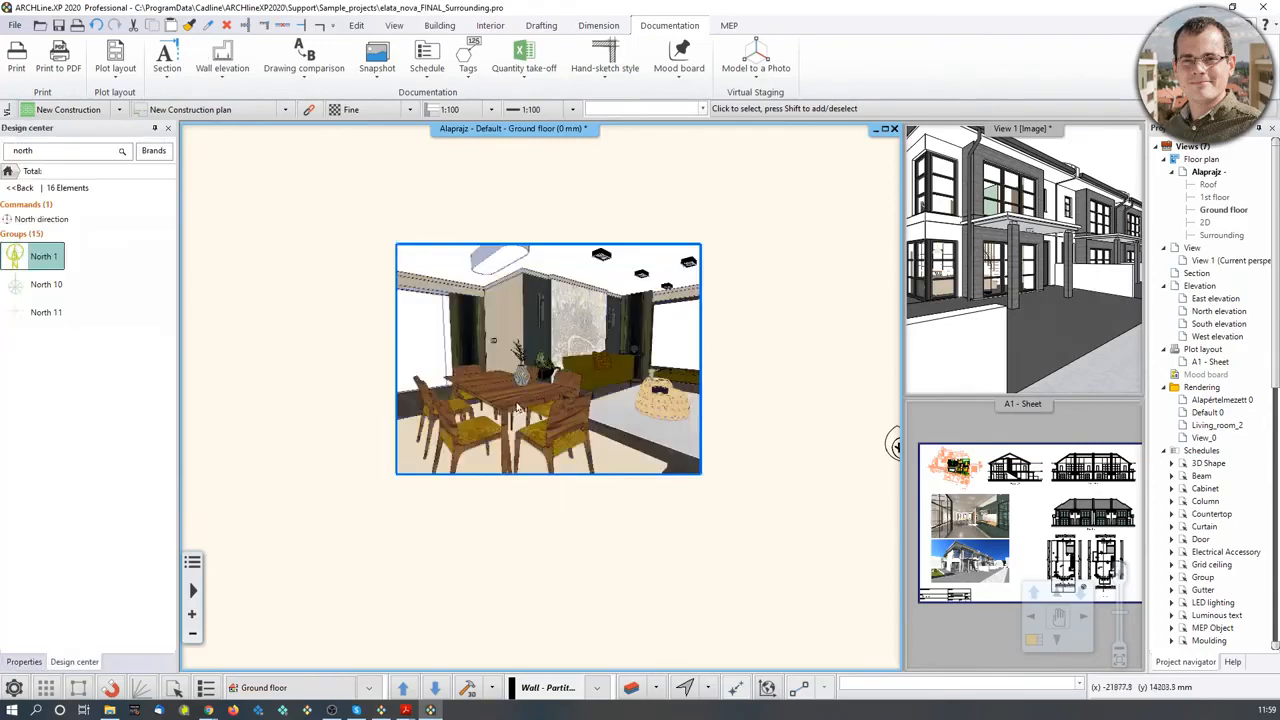
middle_click_drag(511, 412, 501, 424)
- Clip the render image with an outside-cut circle of radius 2000 mm
left_click(508, 470)
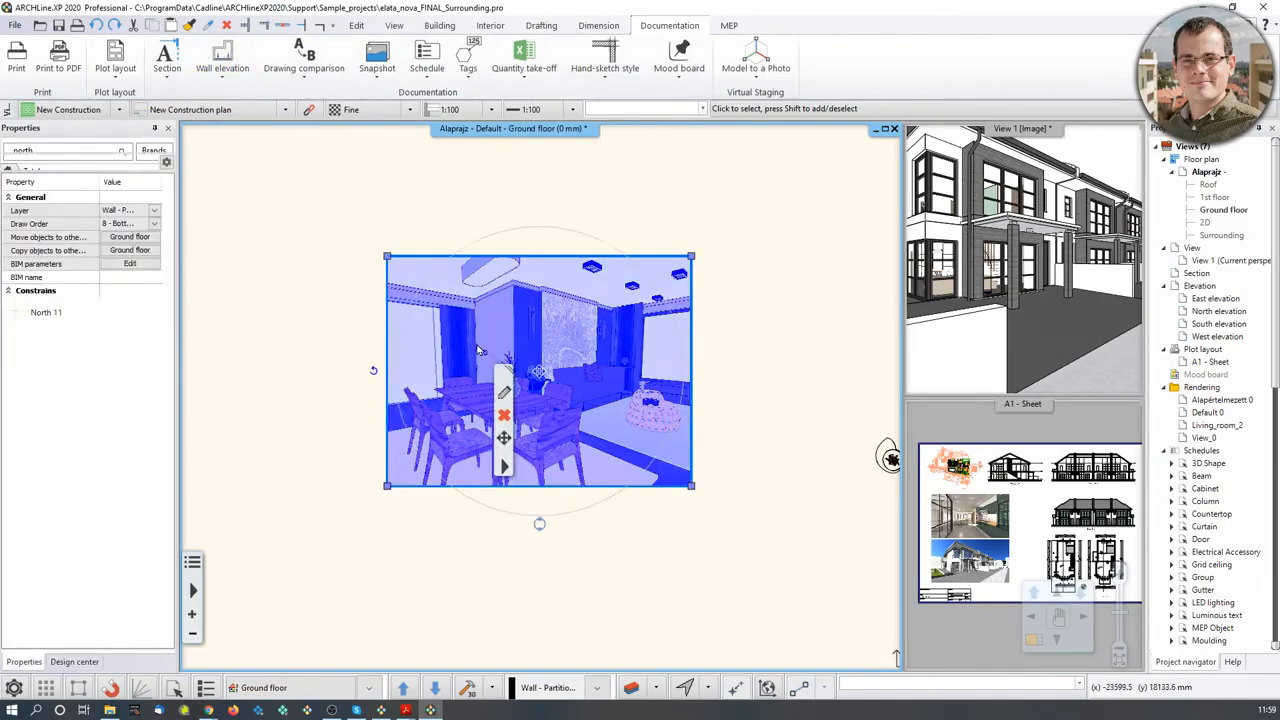
right_click(562, 473)
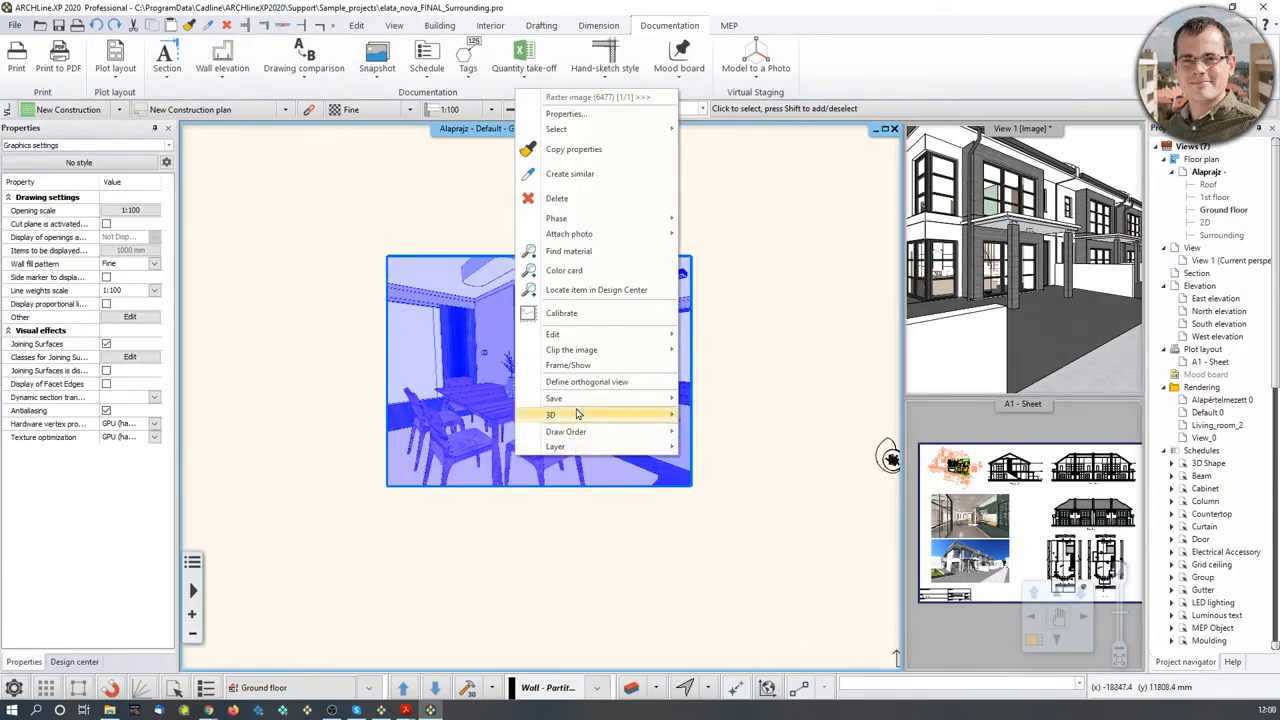
mouse_move(590, 343)
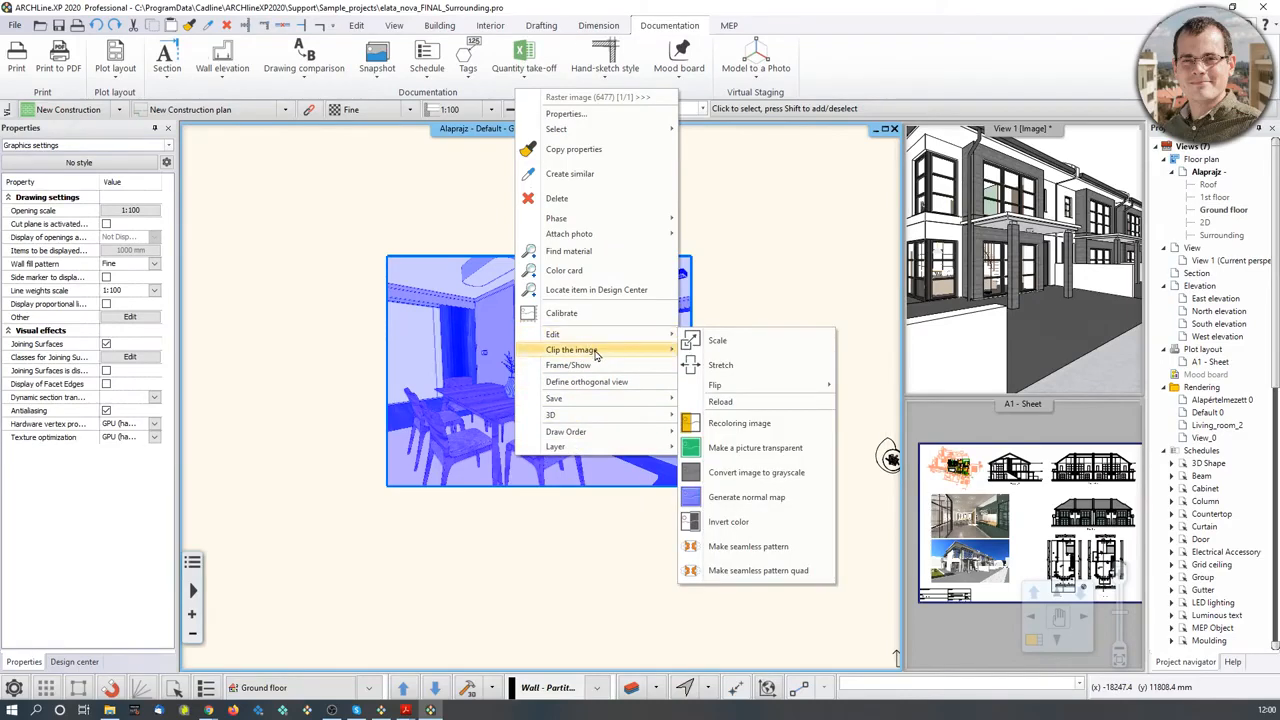
mouse_move(648, 352)
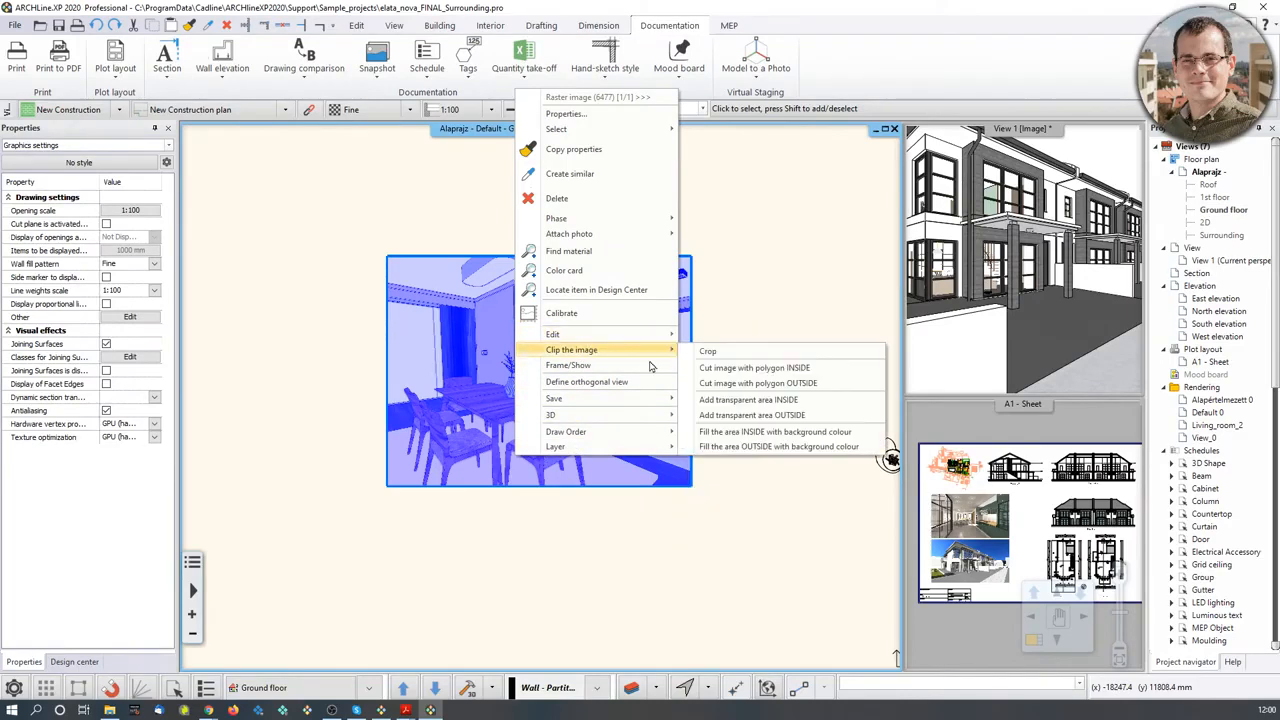
left_click(812, 386)
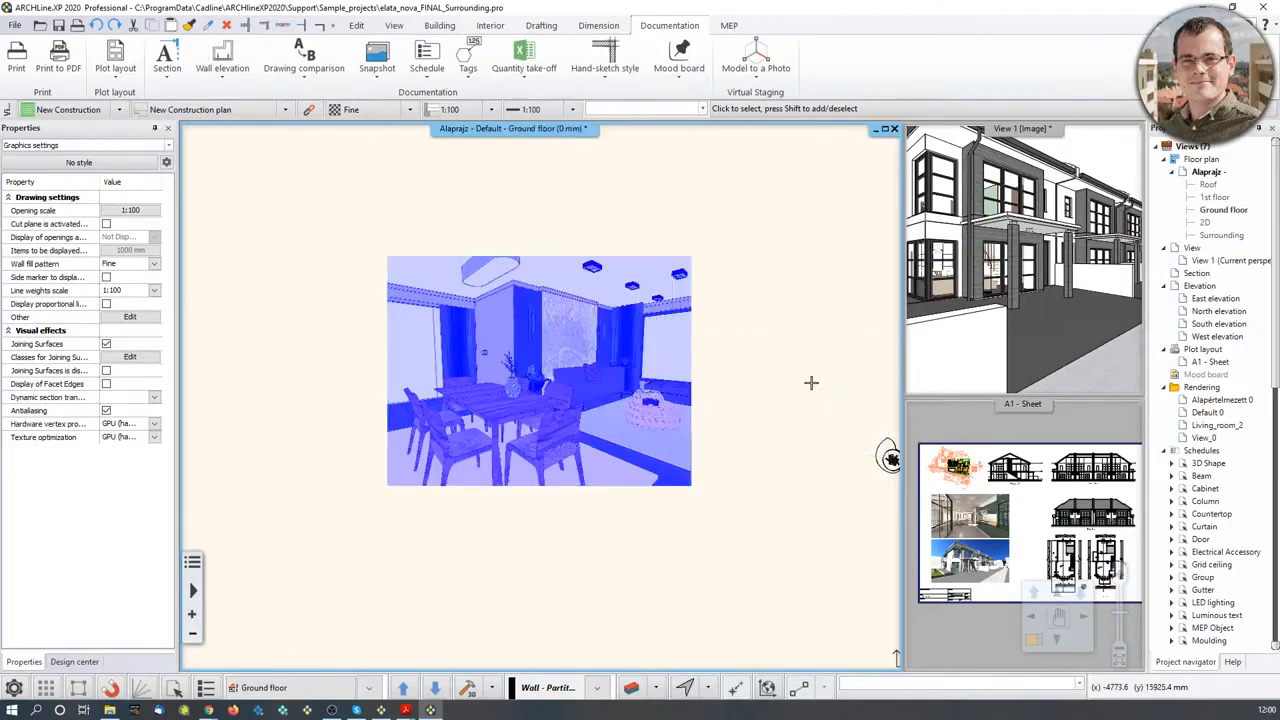
left_click(111, 55)
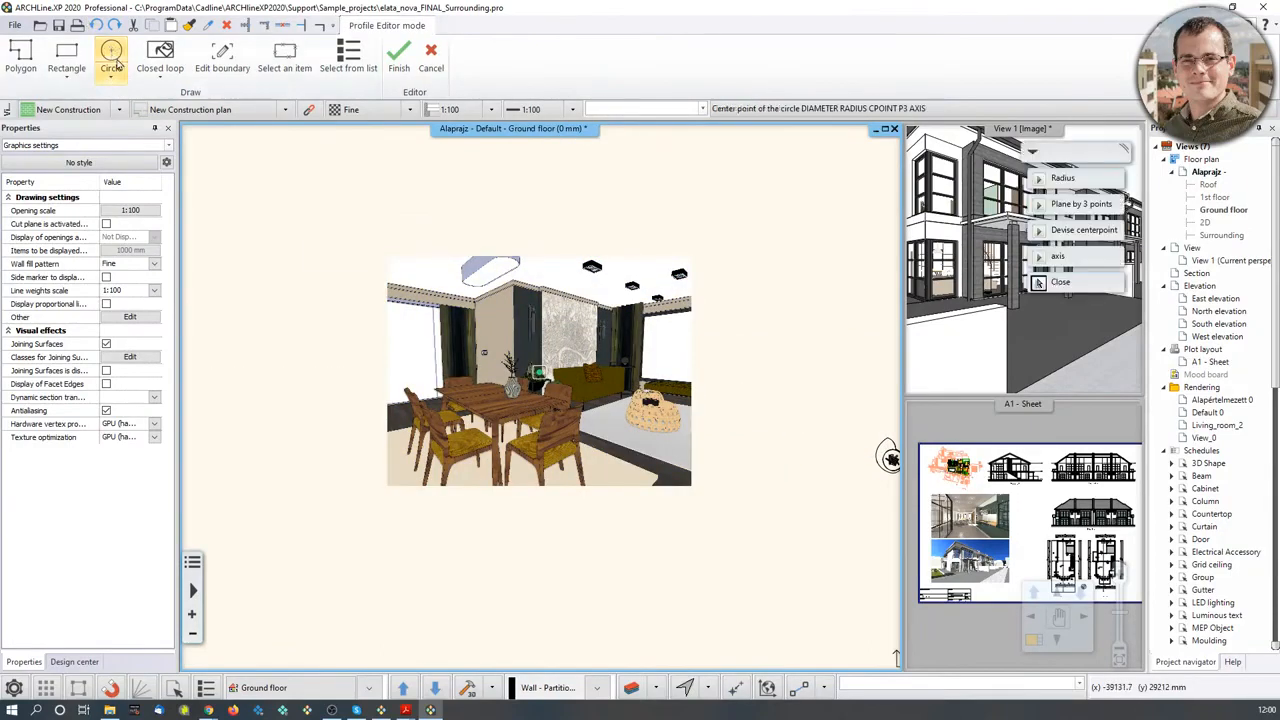
left_click(1063, 181)
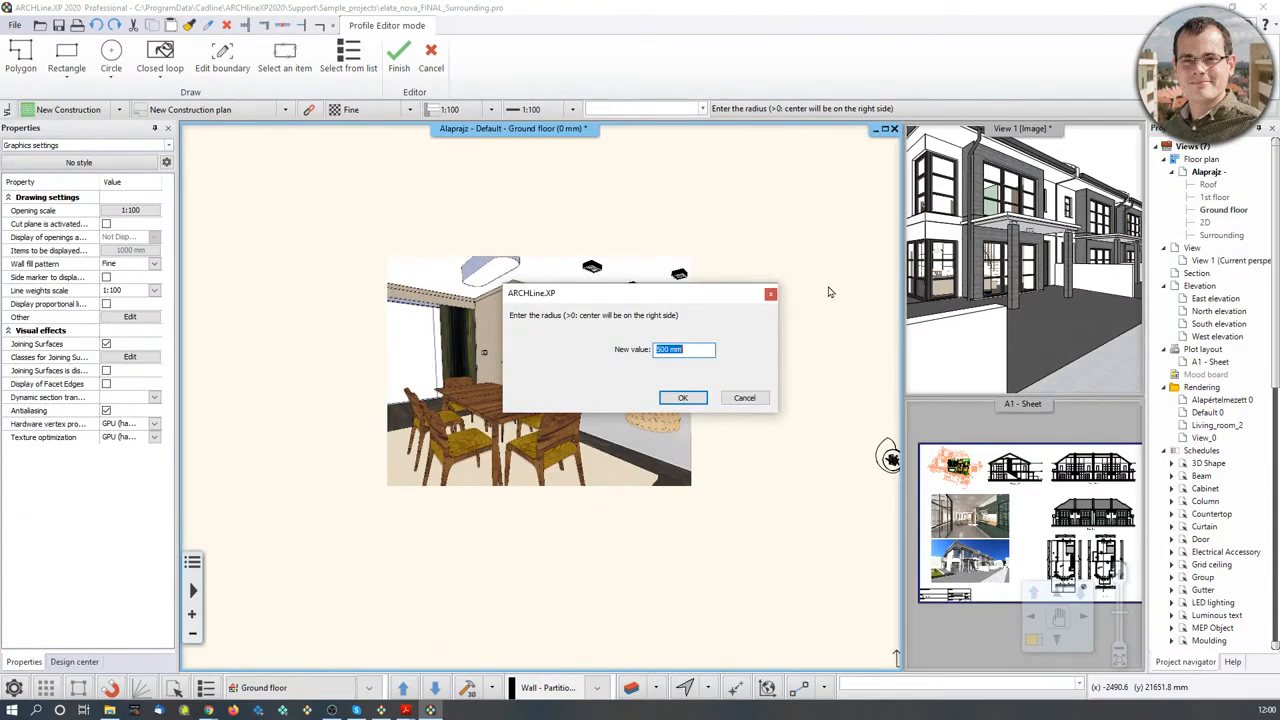
type("2000mm")
left_click(683, 397)
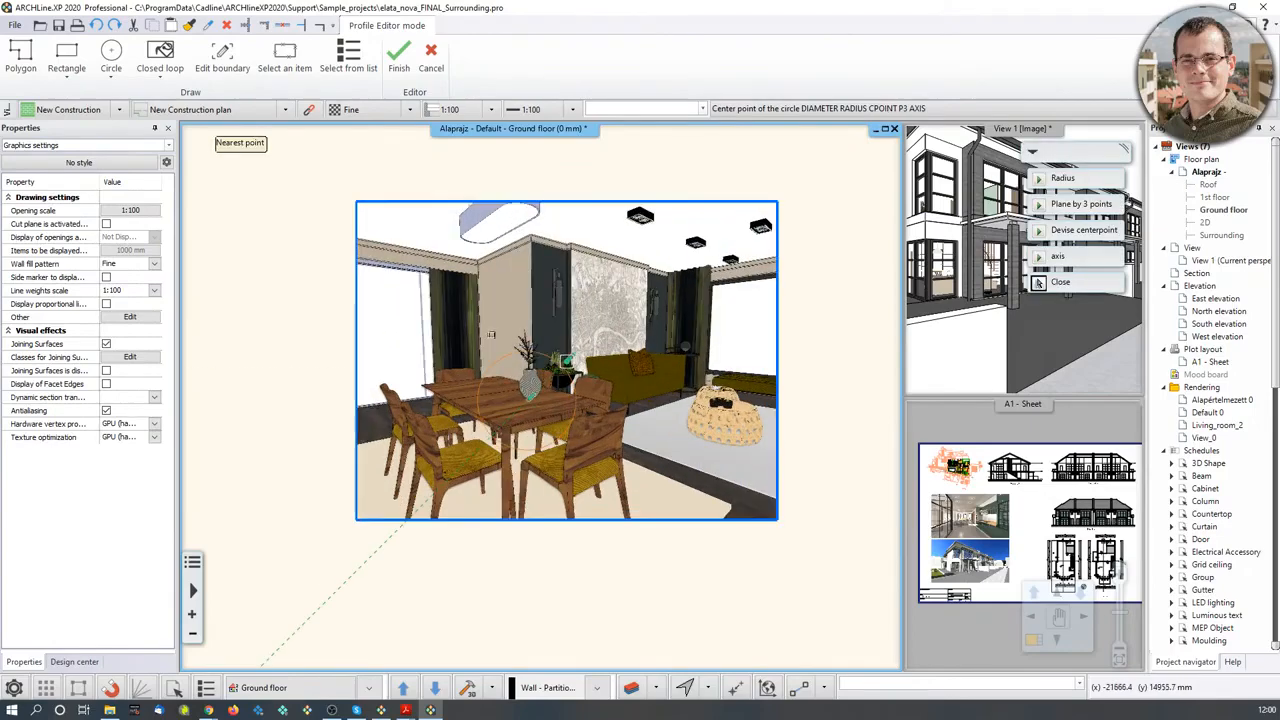
left_click(588, 360)
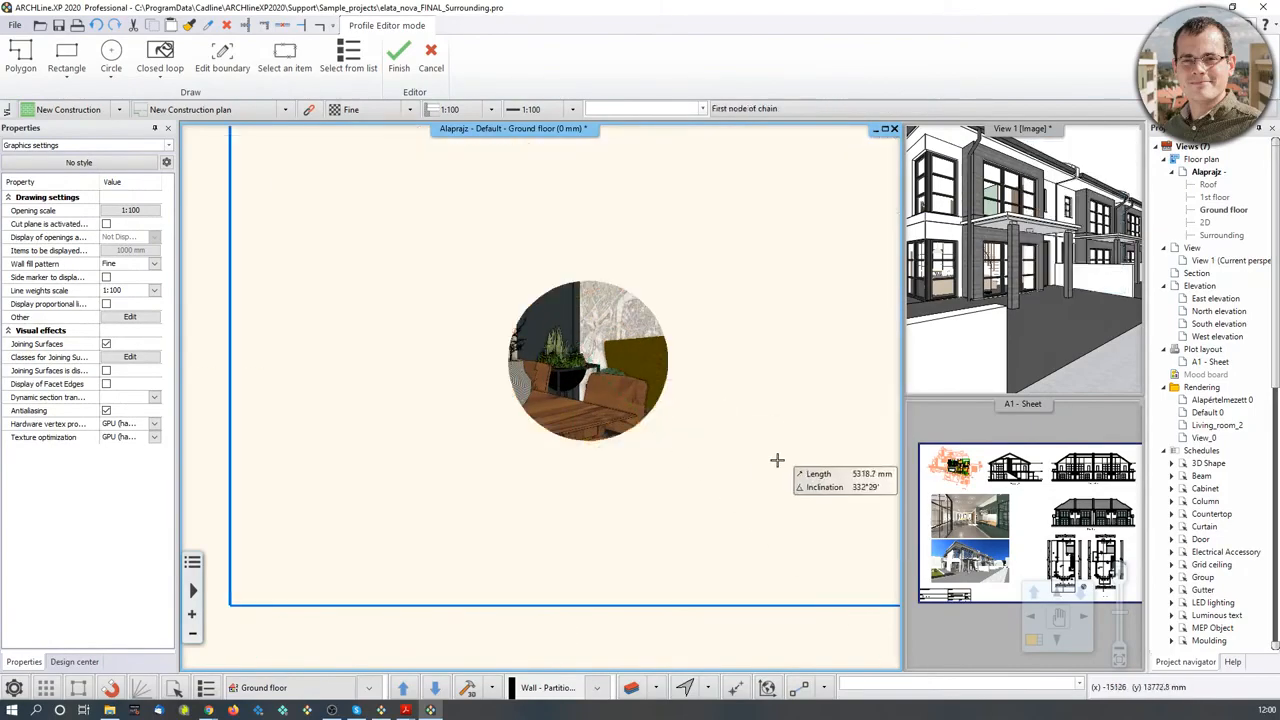
key("Return")
- Move the circular-clipped image up and left, beside the floor plan
left_click(557, 372)
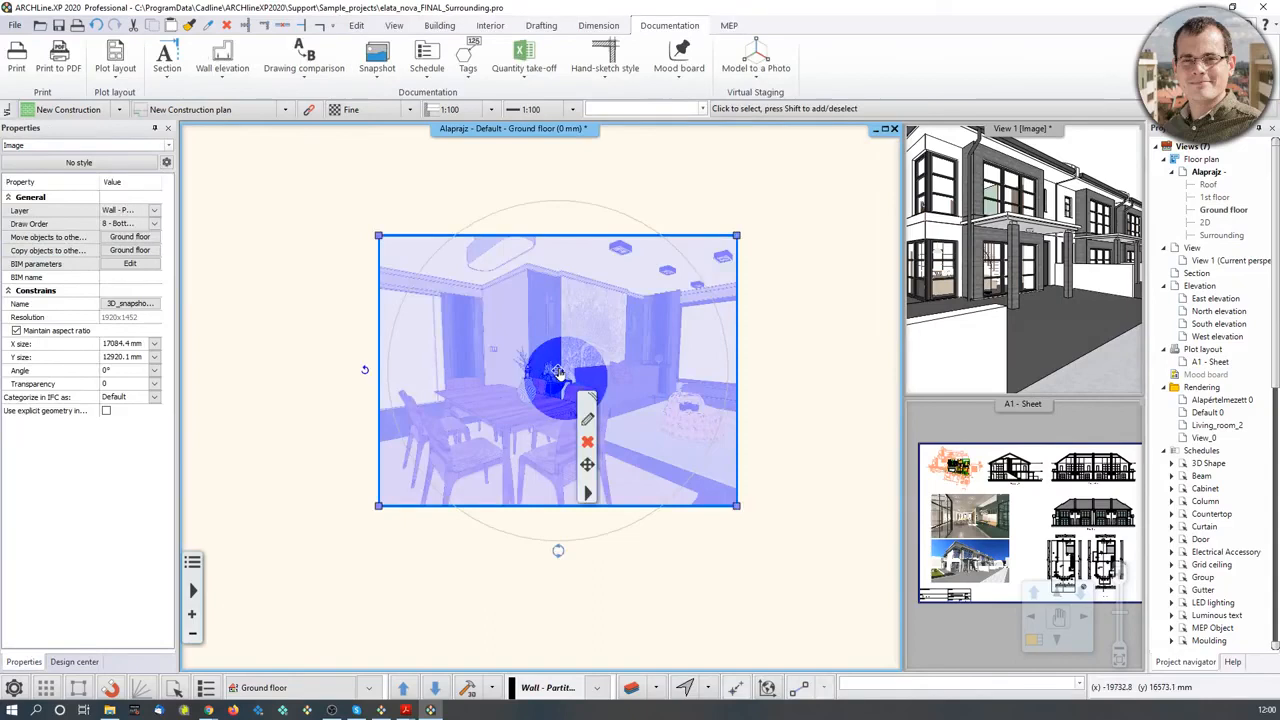
left_click(557, 372)
left_click(557, 372)
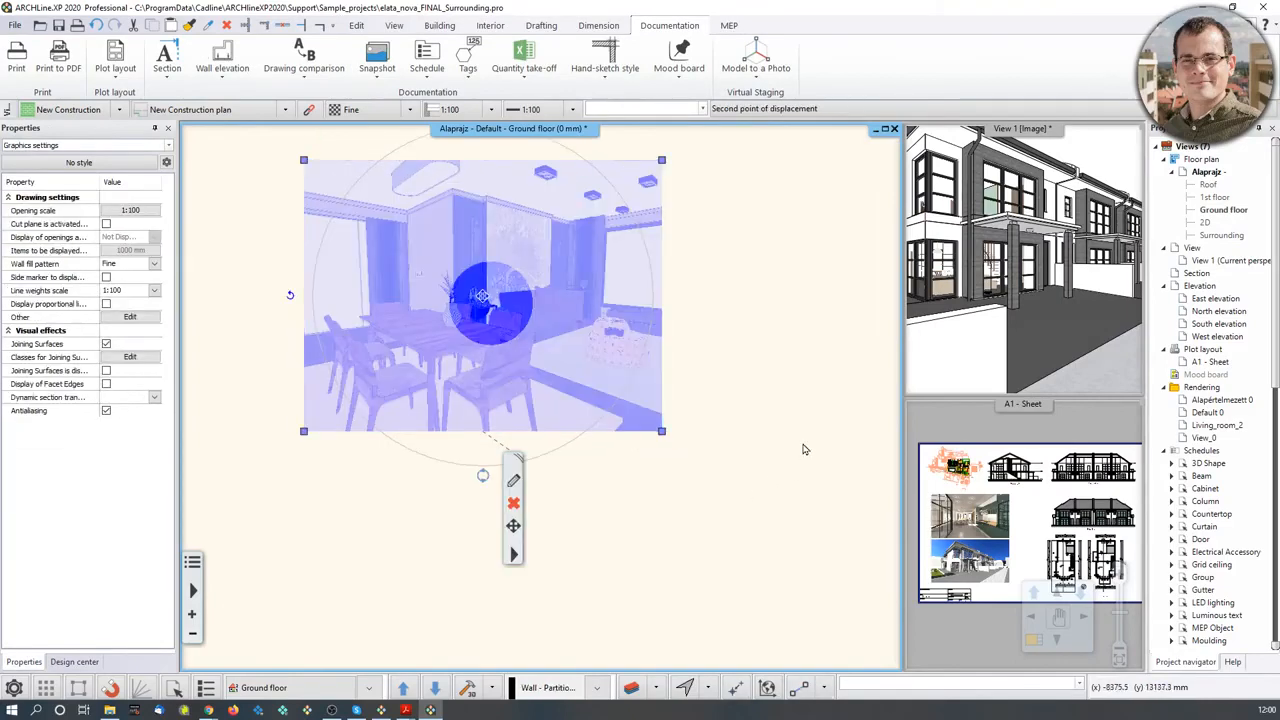
left_click(803, 449)
left_click(634, 550)
scroll(650, 532, "down", 3)
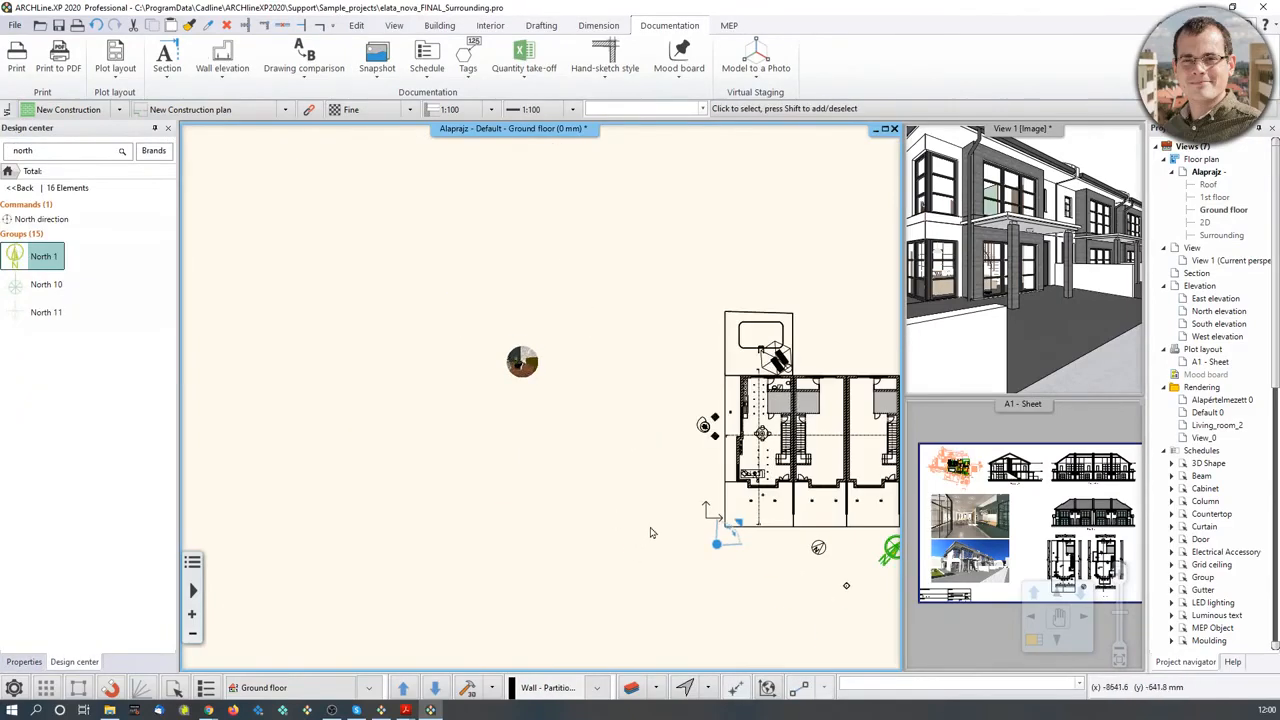
middle_click_drag(668, 478, 380, 433)
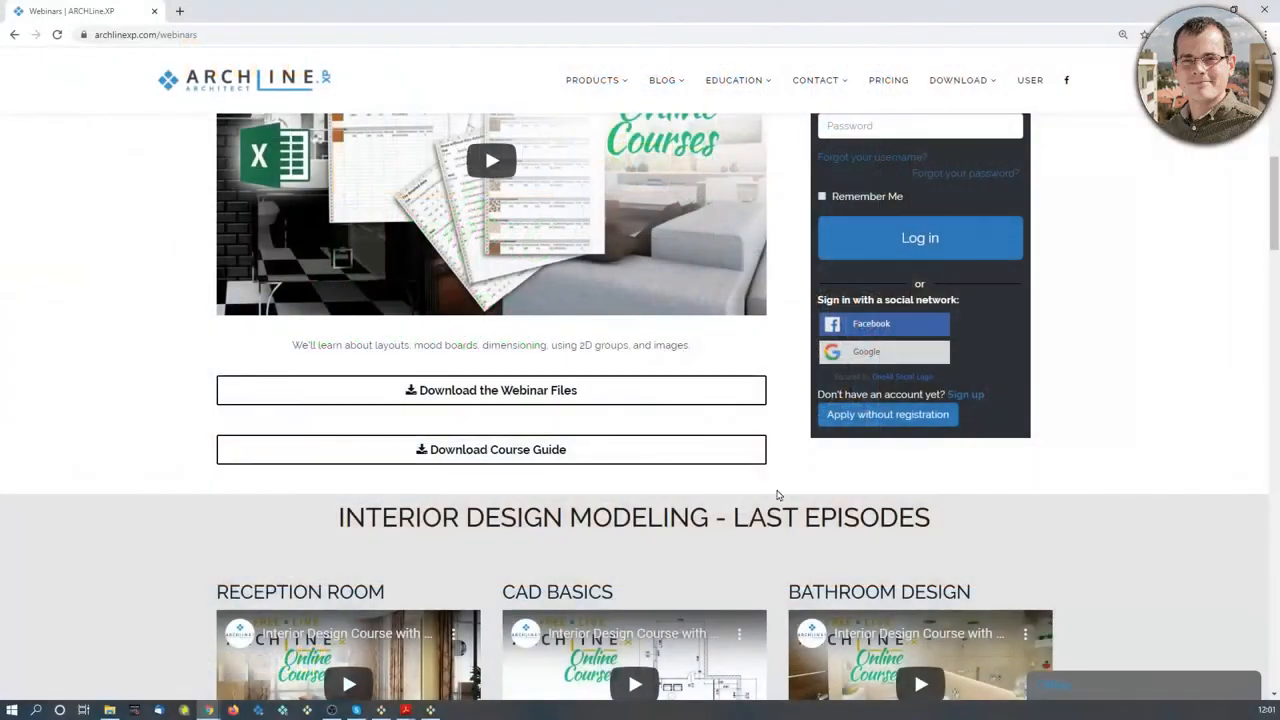
- Scroll the webinars page down to the Architectural Modeling Course episode videos
scroll(778, 493, "up", 5)
scroll(783, 496, "down", 5)
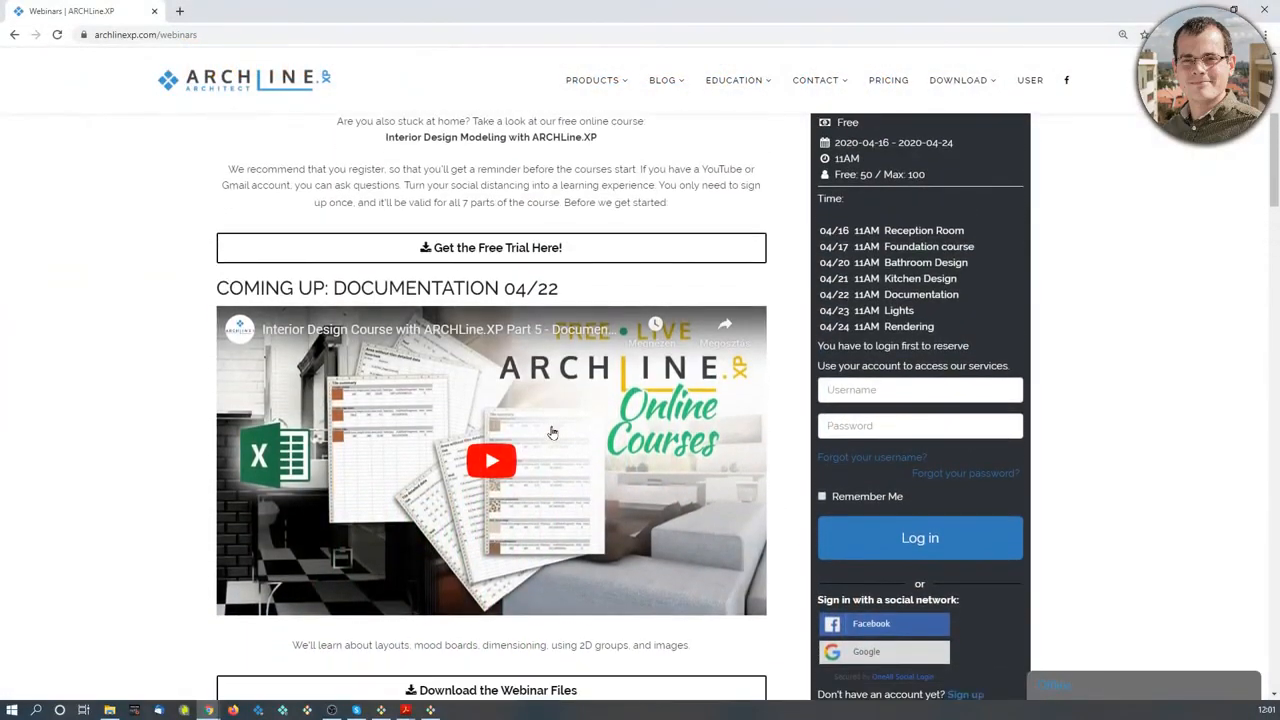
scroll(645, 522, "down", 5)
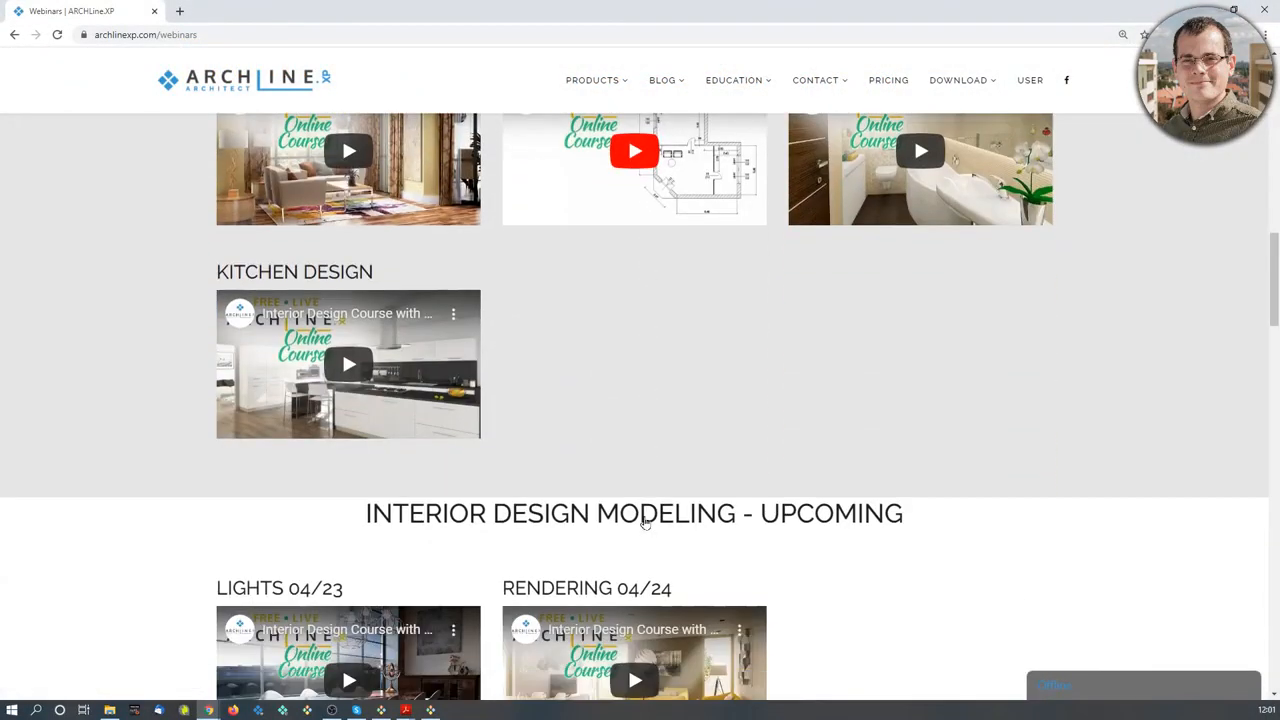
scroll(691, 457, "down", 2)
scroll(691, 457, "down", 3)
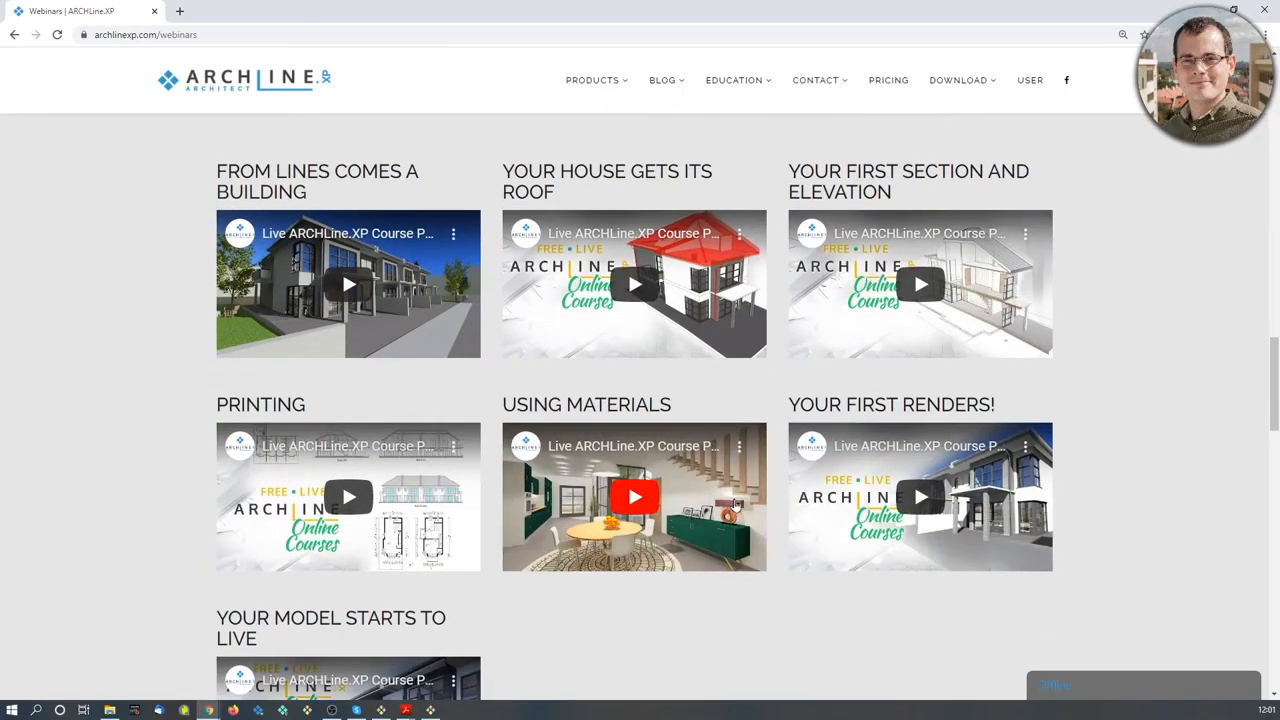
scroll(745, 496, "up", 1)
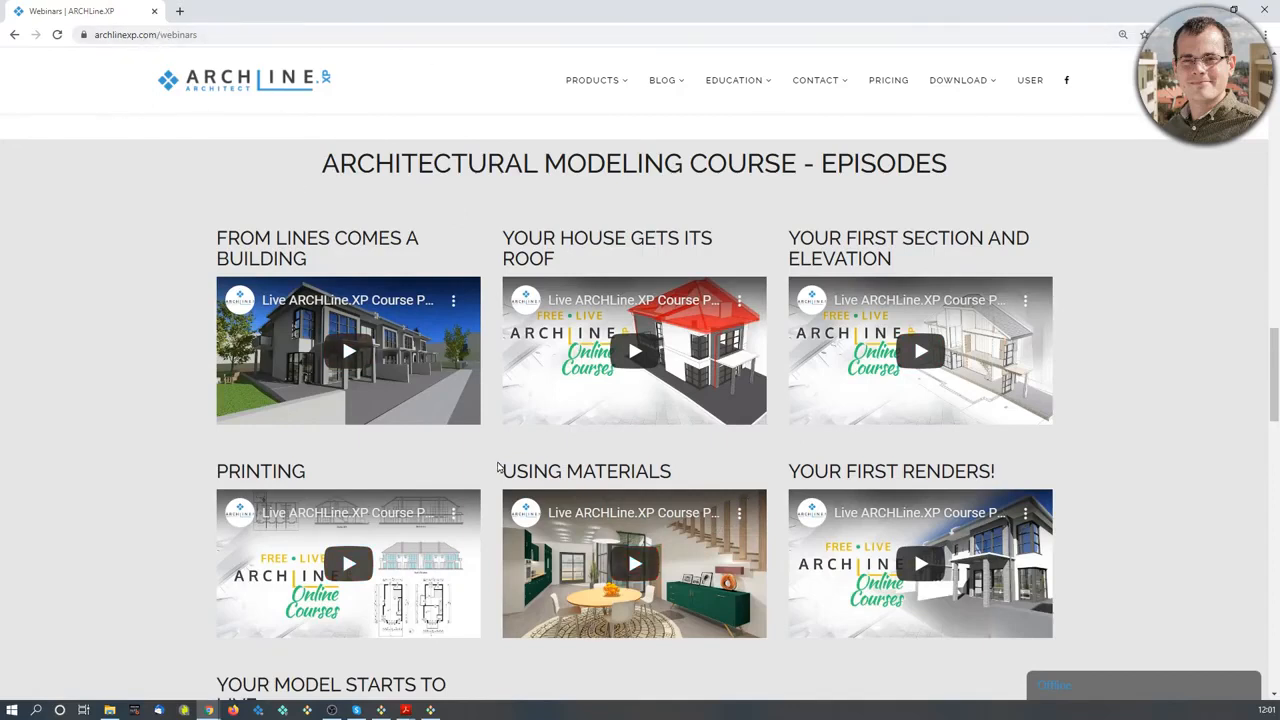
scroll(500, 466, "down", 1)
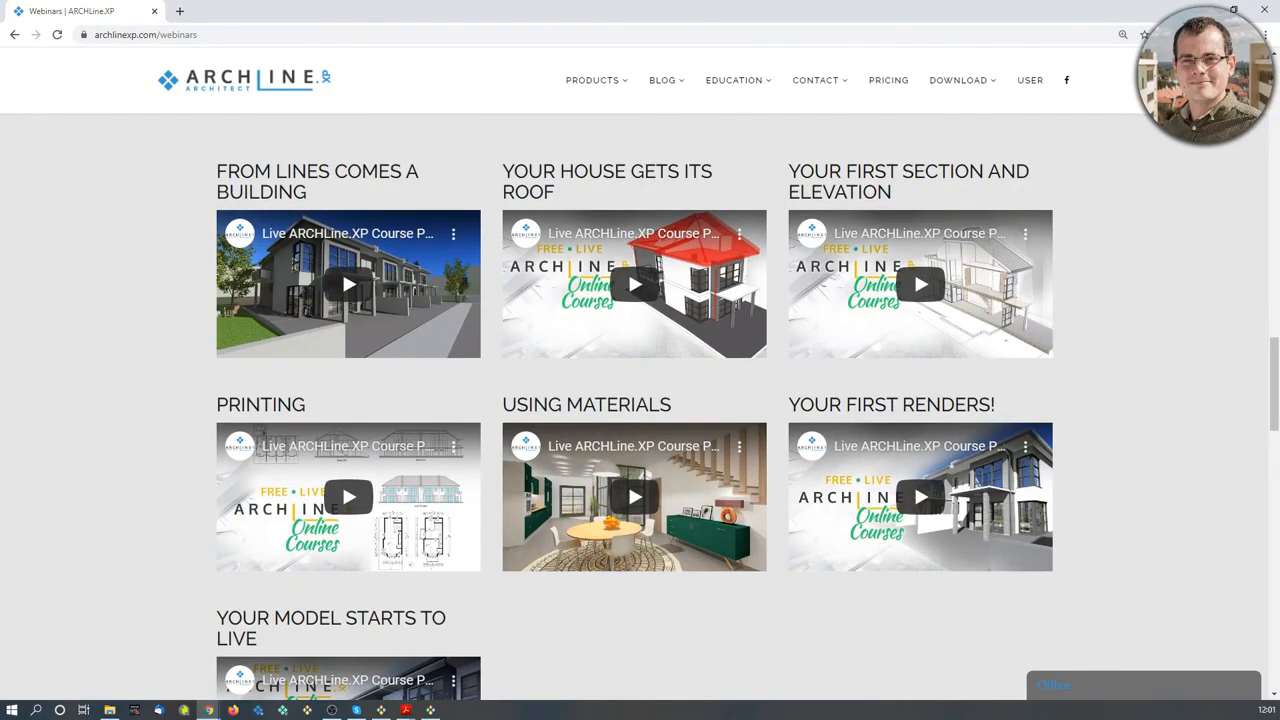